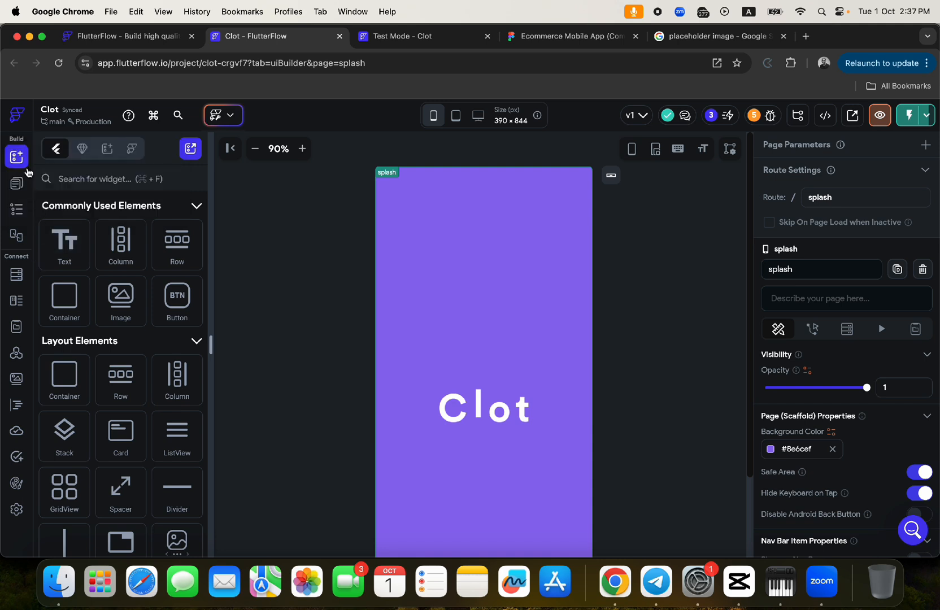
Step: Open the project's page list, and examine the Settings screens in the Figma Ecommerce Mobile App design
left_click(16, 183)
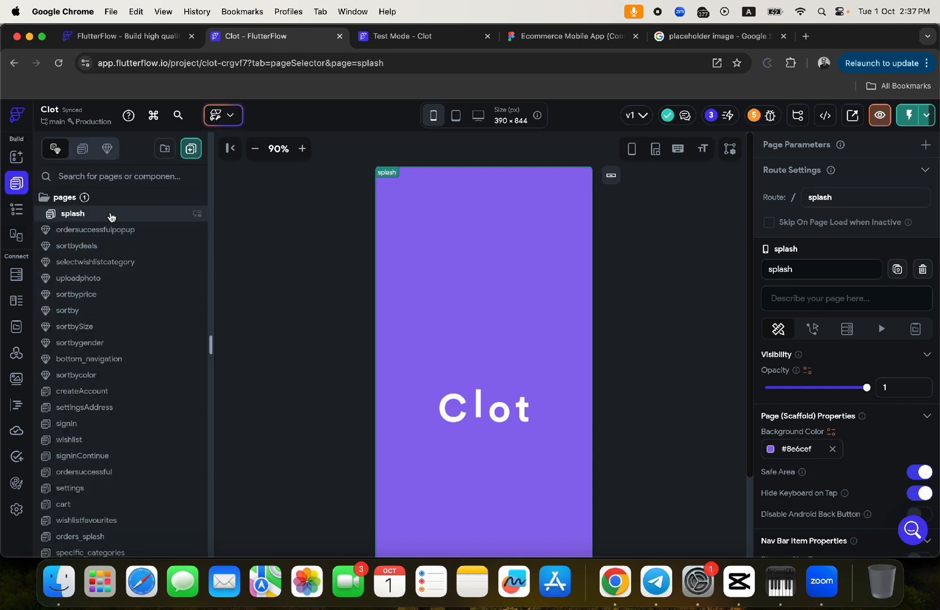
left_click(549, 40)
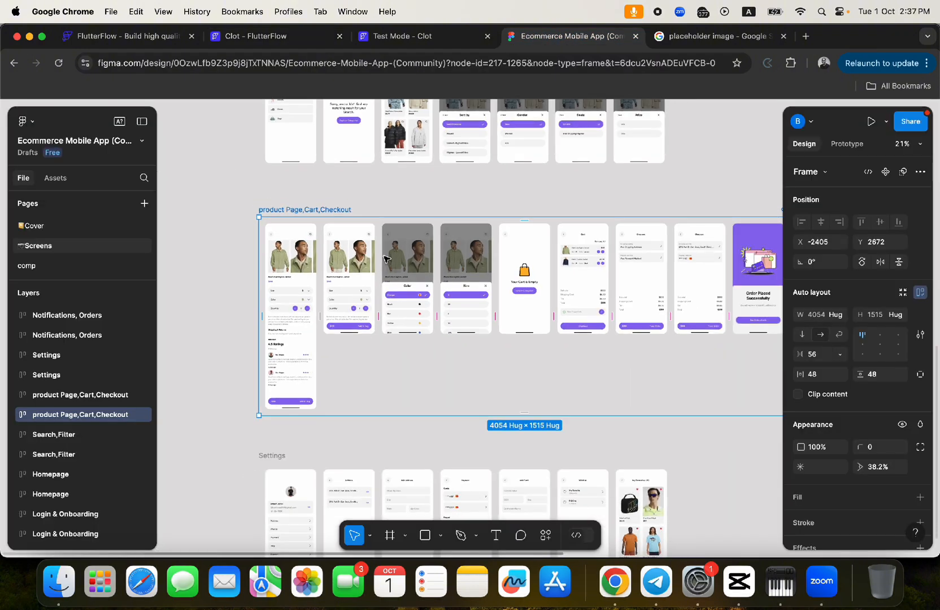
scroll(383, 258, "down", 6)
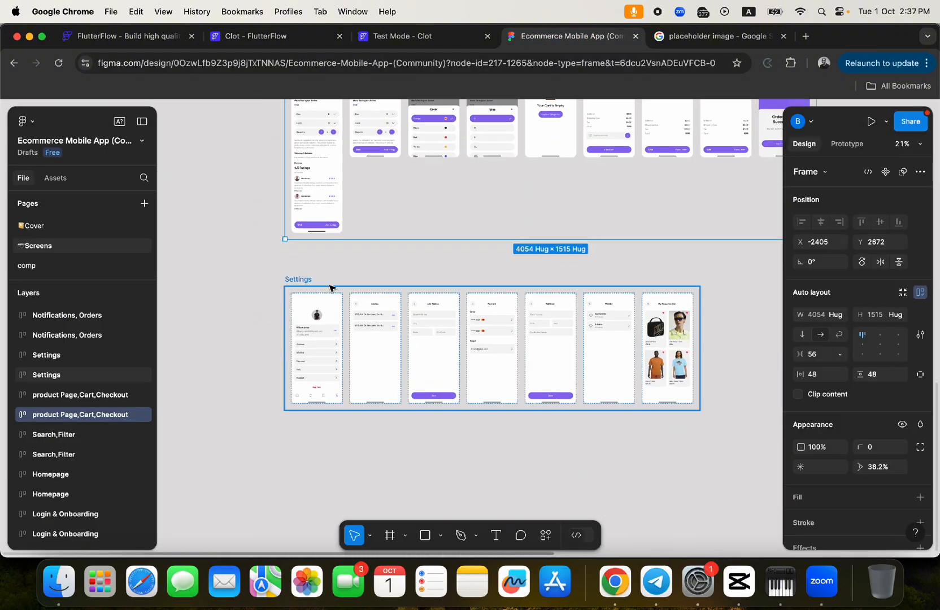
scroll(331, 287, "up", 5, "ctrl")
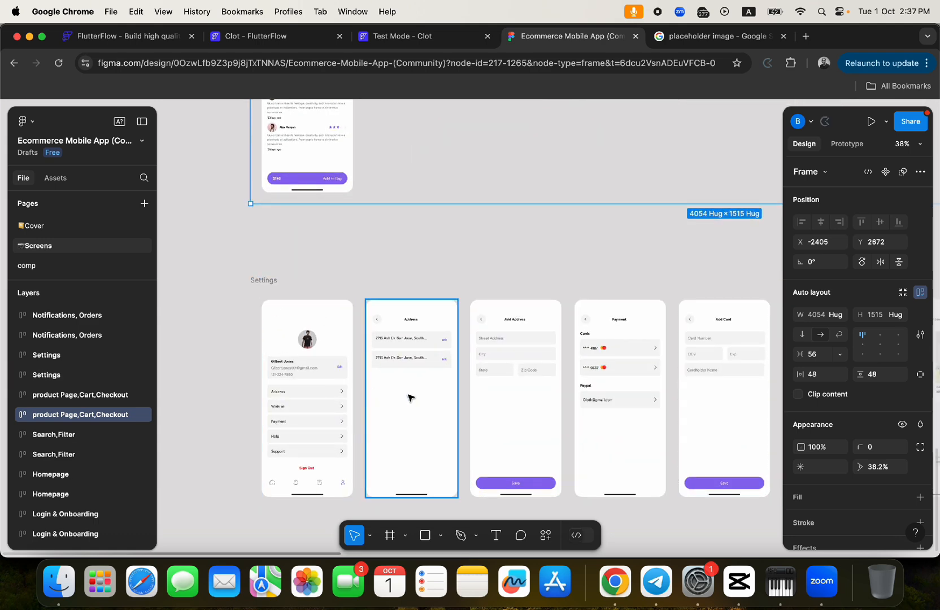
scroll(410, 397, "right", 5)
scroll(411, 397, "down", 3)
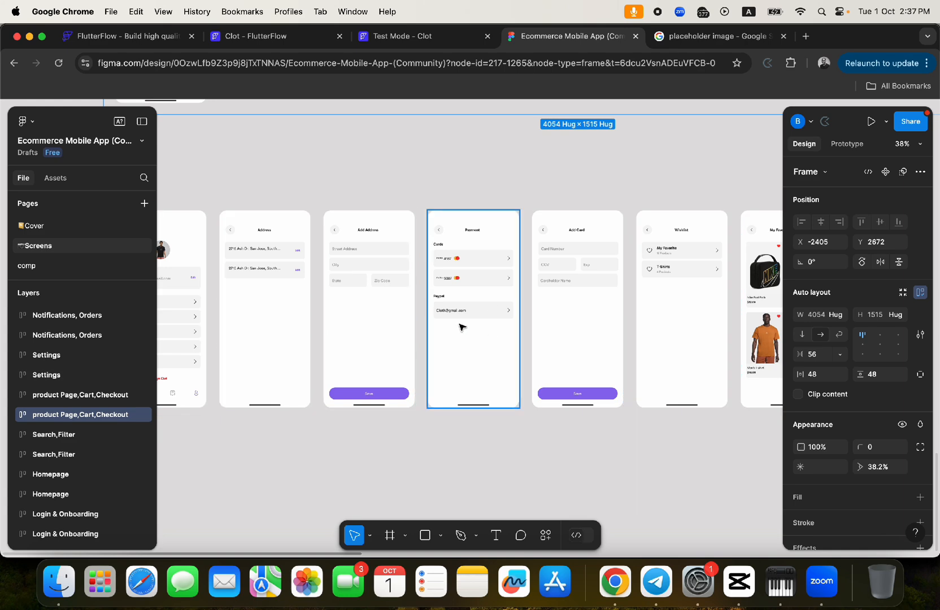
Step: Examine the product page, cart and checkout screens and the Search,Filter row above them
scroll(461, 326, "down", 4, "ctrl")
scroll(462, 327, "up", 5)
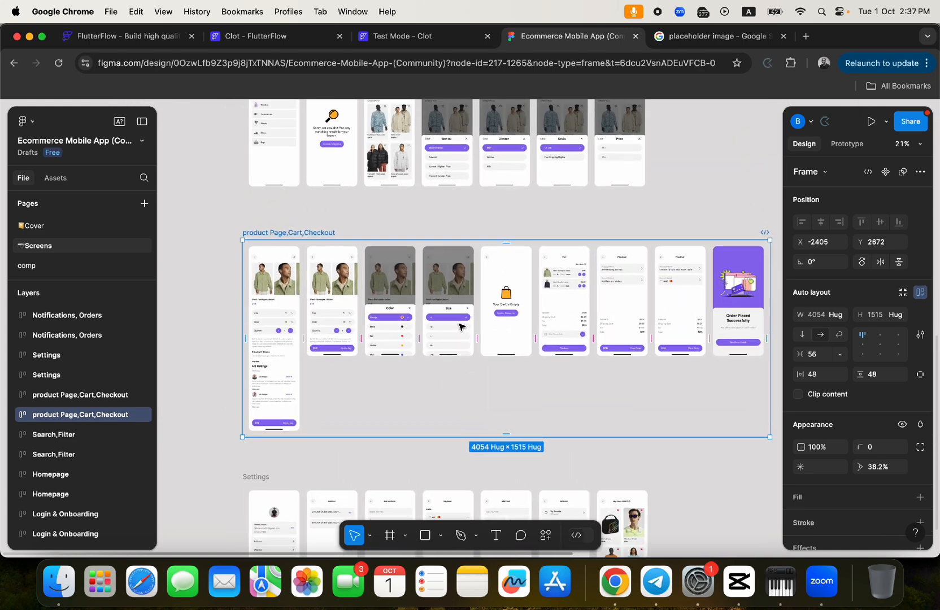
scroll(462, 326, "up", 1)
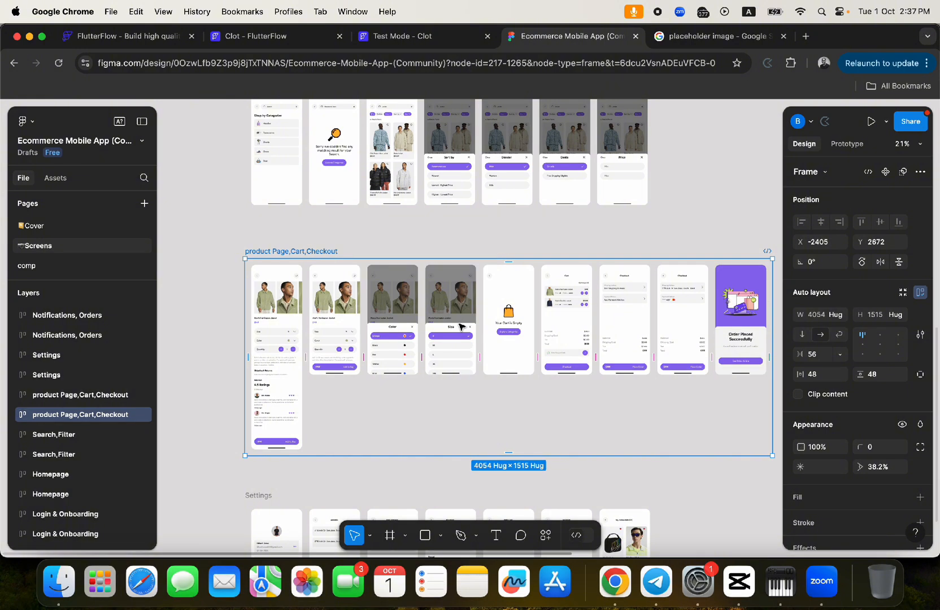
scroll(461, 326, "up", 2, "ctrl")
scroll(463, 204, "up", 5)
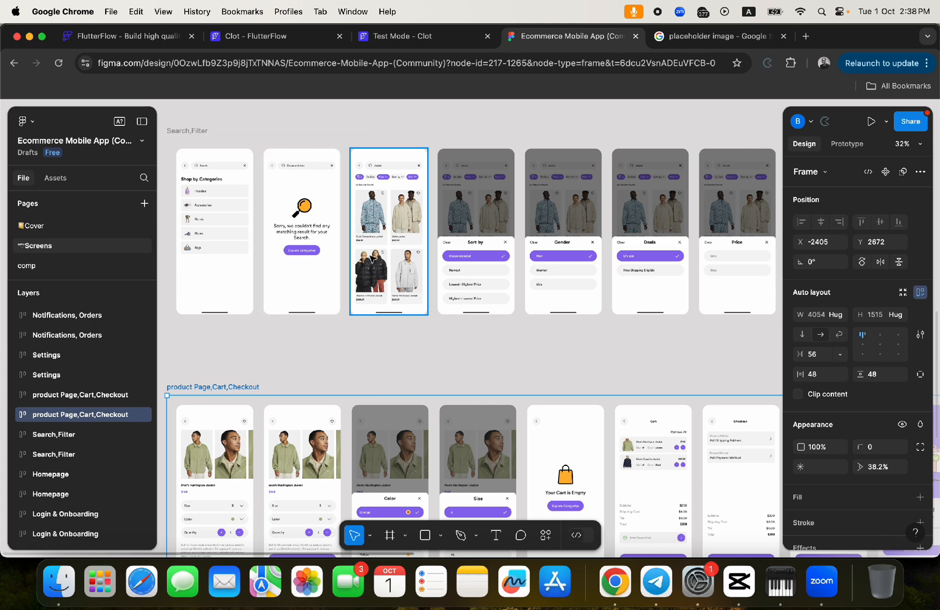
Step: Switch to the Clot test mode in FlutterFlow and zoom the running app preview out to 67%
left_click(274, 39)
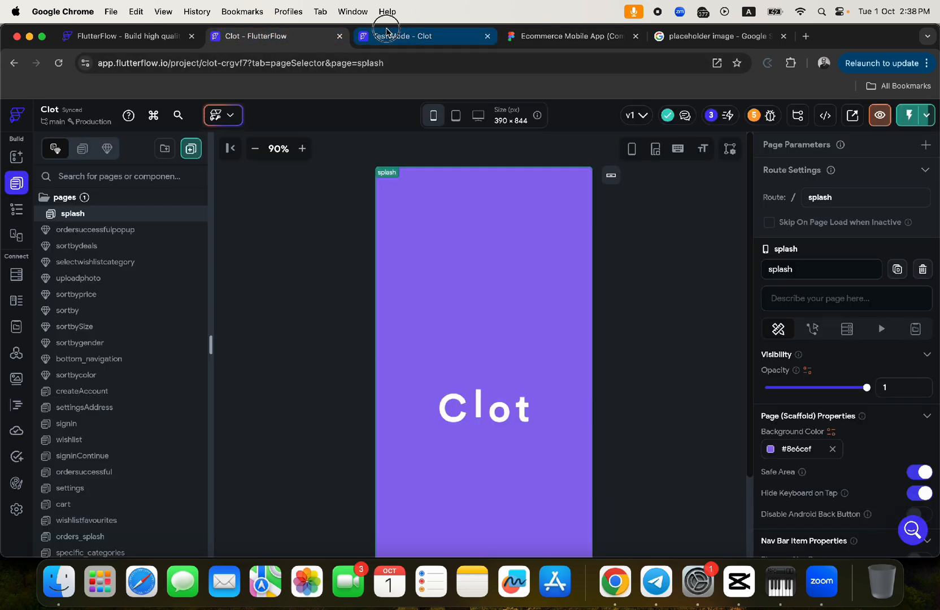
left_click(390, 35)
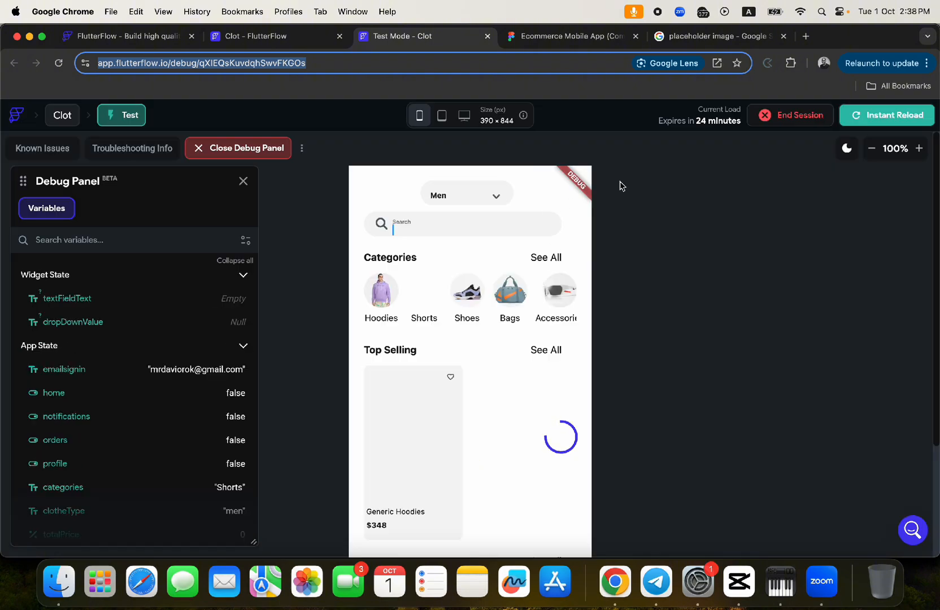
left_click(868, 151)
left_click(869, 150)
left_click(868, 150)
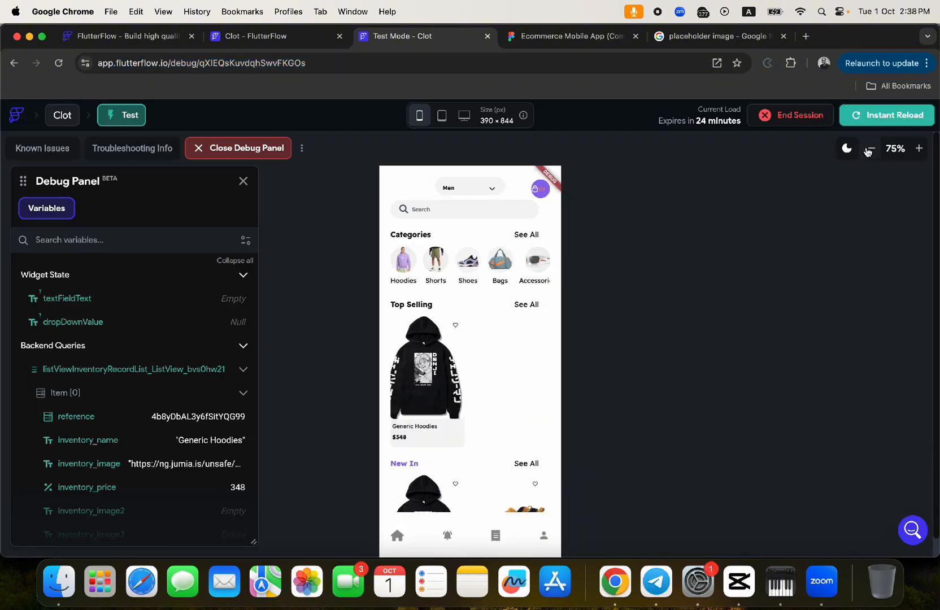
left_click(868, 151)
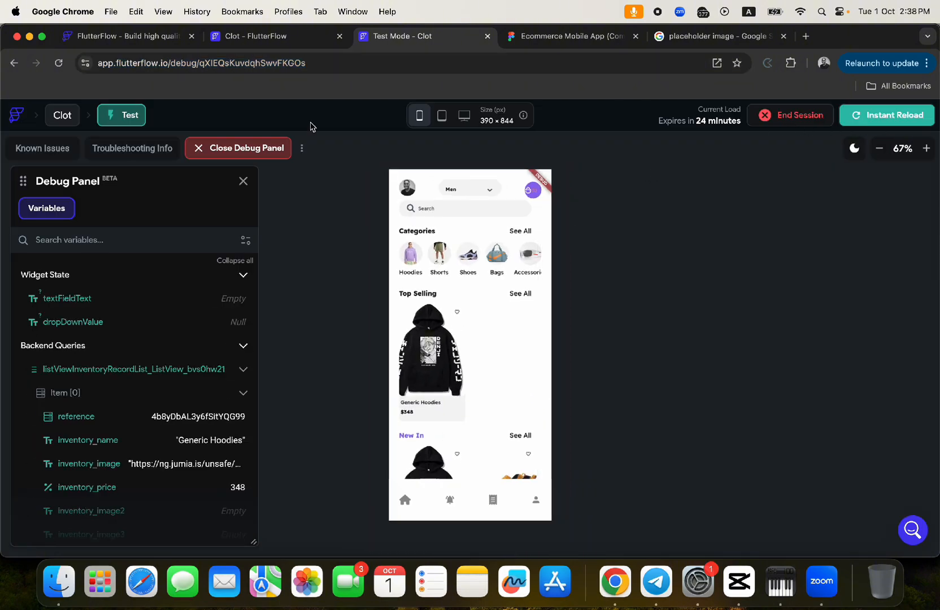
Step: Return to the Figma design and examine the search results, Sort by, Gender, Deals and Price screens in the Search,Filter section
left_click(269, 39)
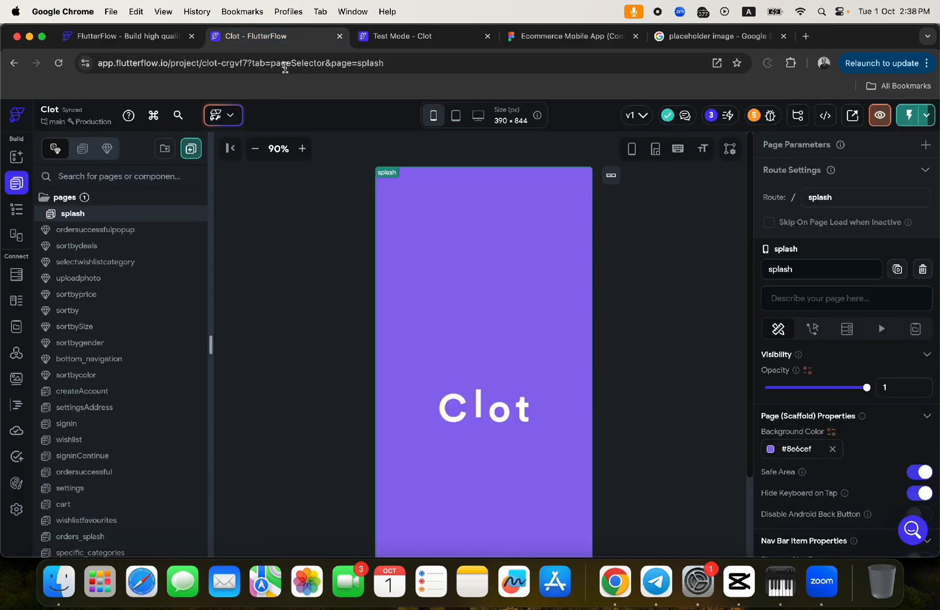
left_click(535, 40)
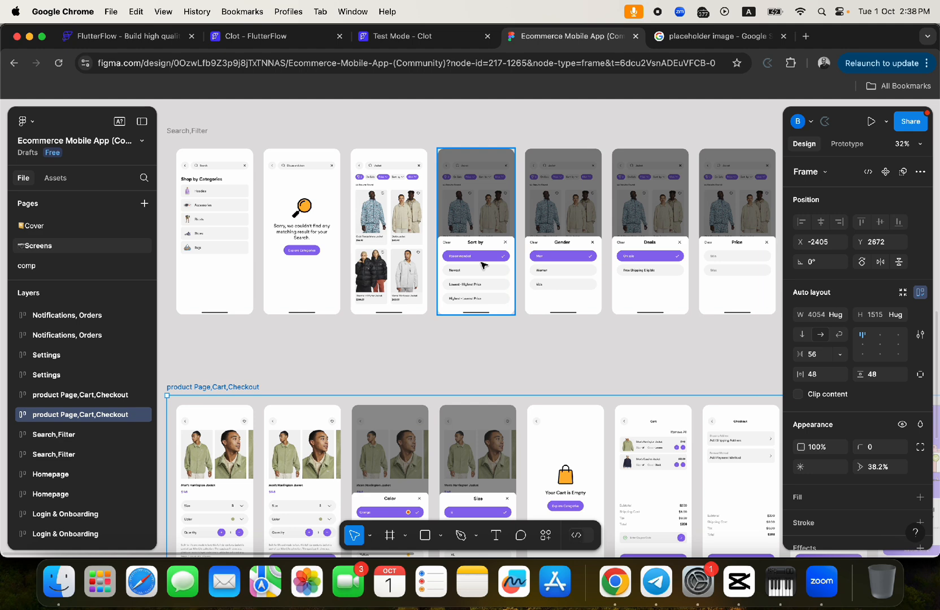
scroll(483, 265, "up", 5)
scroll(357, 269, "up", 3)
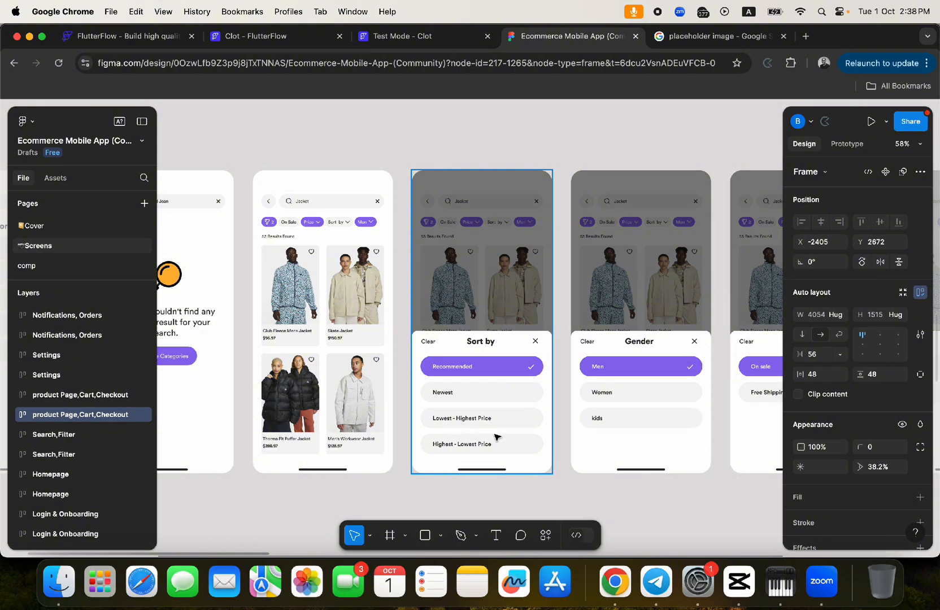
scroll(475, 383, "right", 3)
scroll(474, 383, "up", 1)
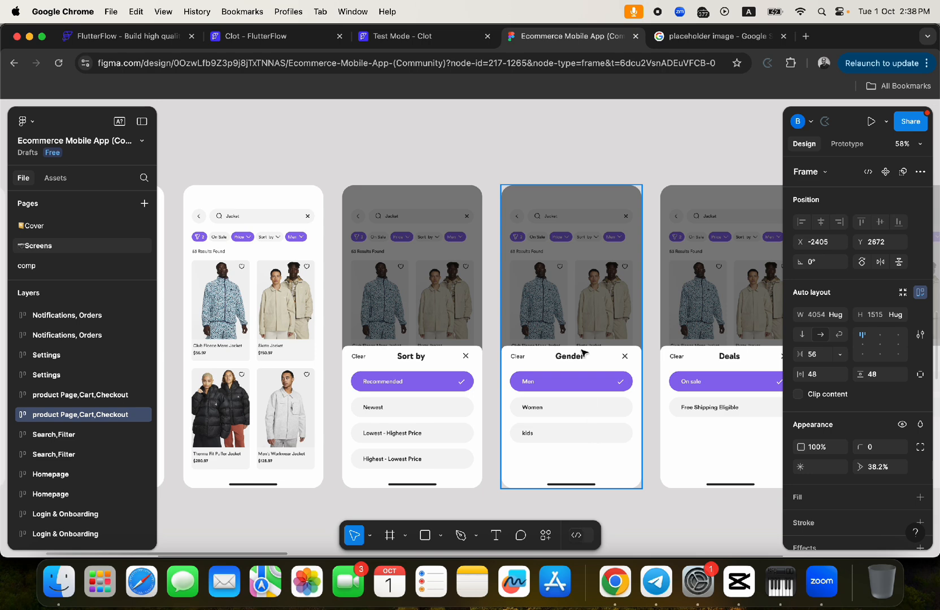
scroll(559, 410, "right", 5)
scroll(559, 411, "down", 2)
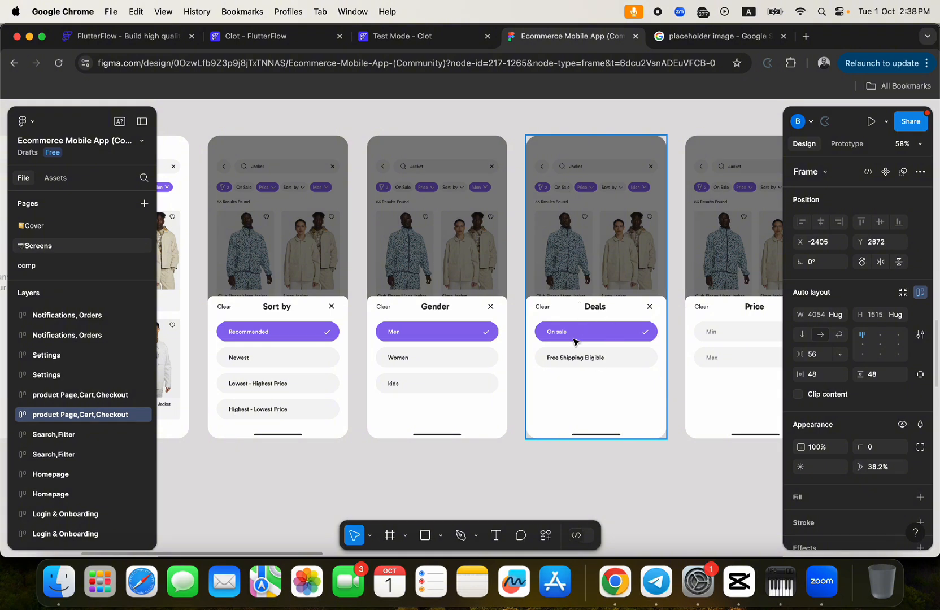
scroll(572, 340, "right", 5)
scroll(573, 340, "up", 1)
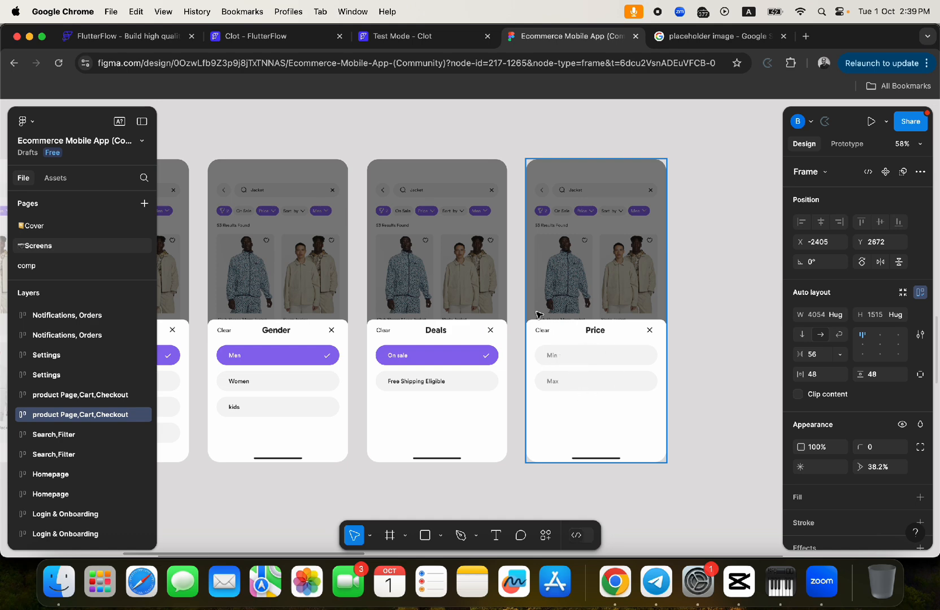
scroll(455, 270, "left", 15)
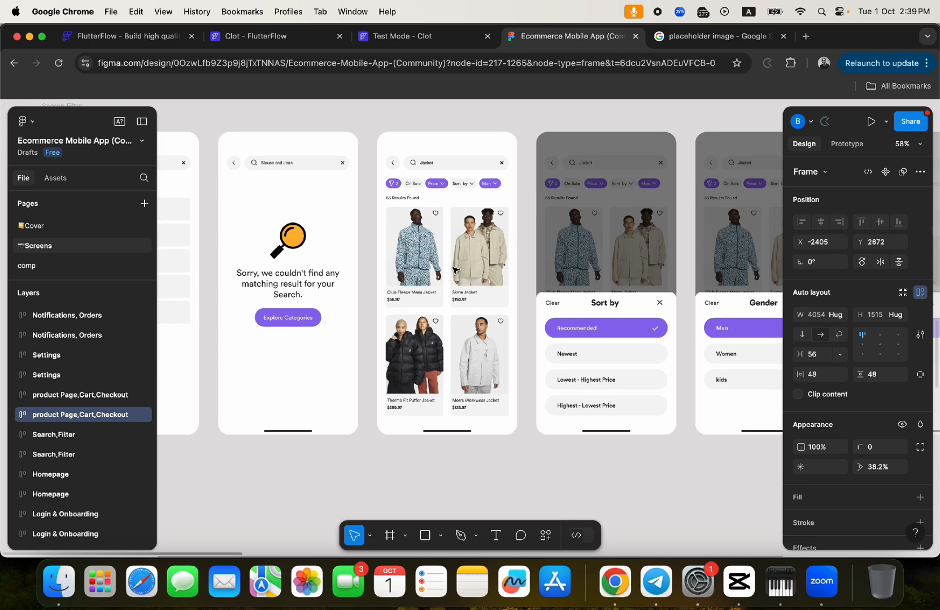
Step: Zoom the FlutterFlow builder canvas out to 80% and select the jacket Search Result frame in Figma's Search,Filter section
left_click(272, 37)
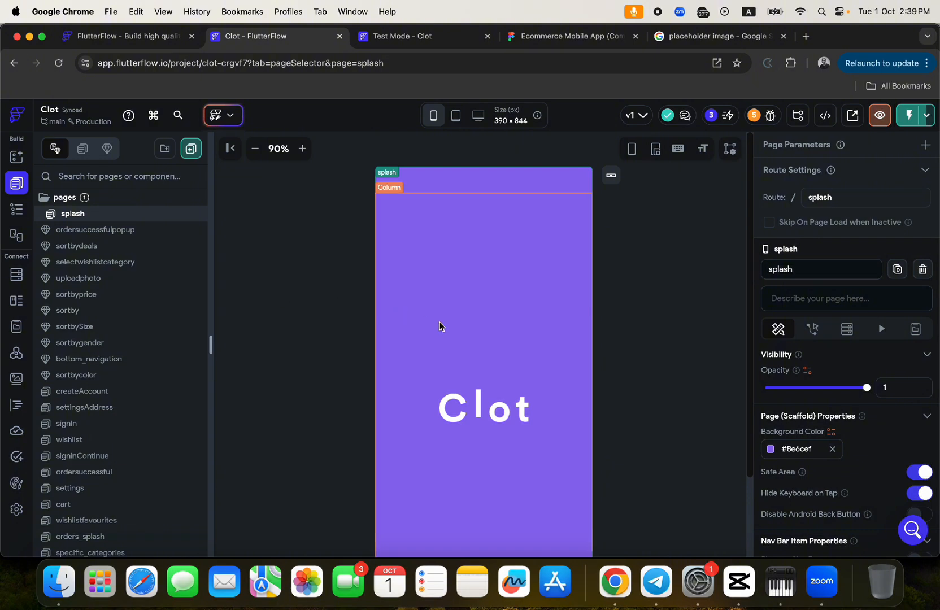
left_click(255, 150)
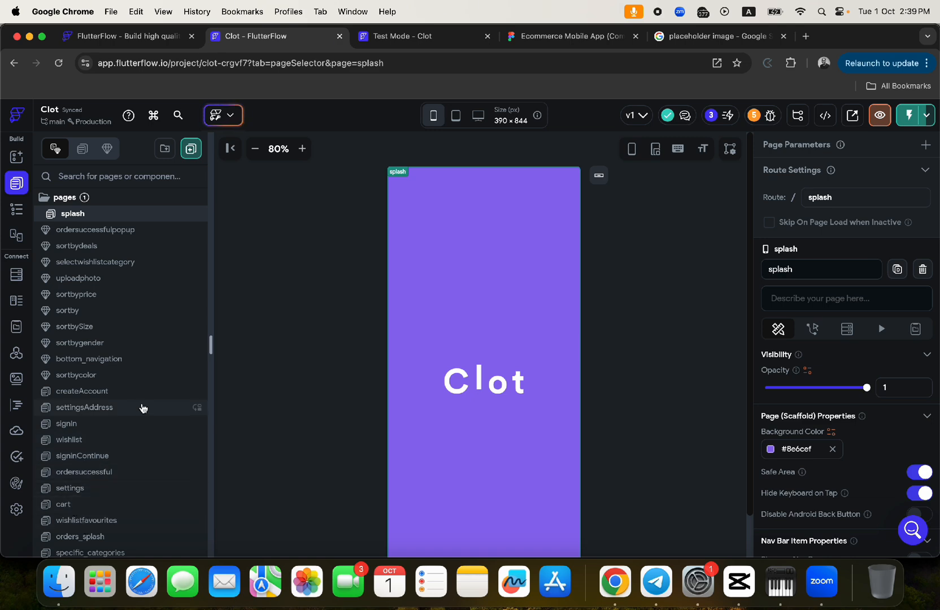
left_click(564, 35)
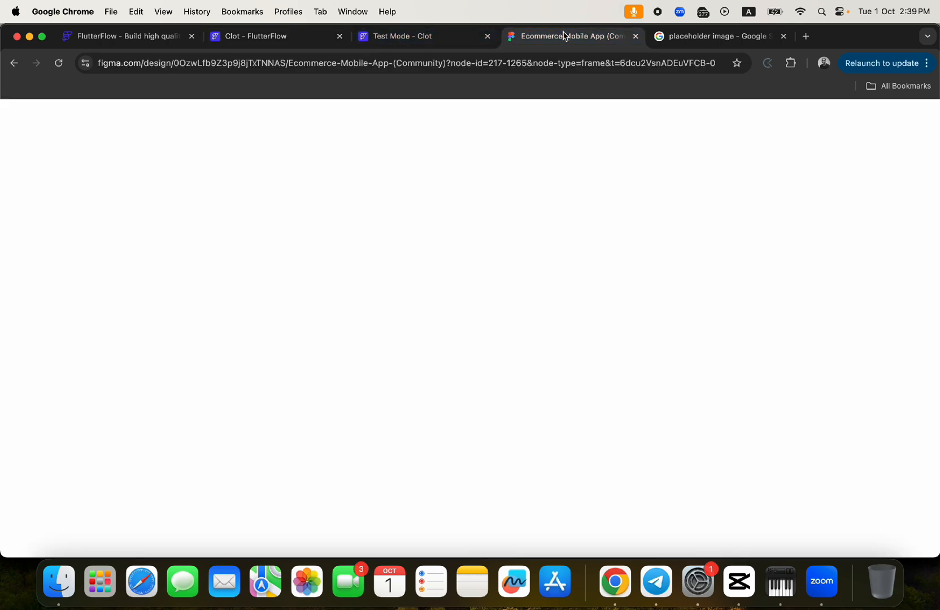
scroll(386, 214, "down", 3)
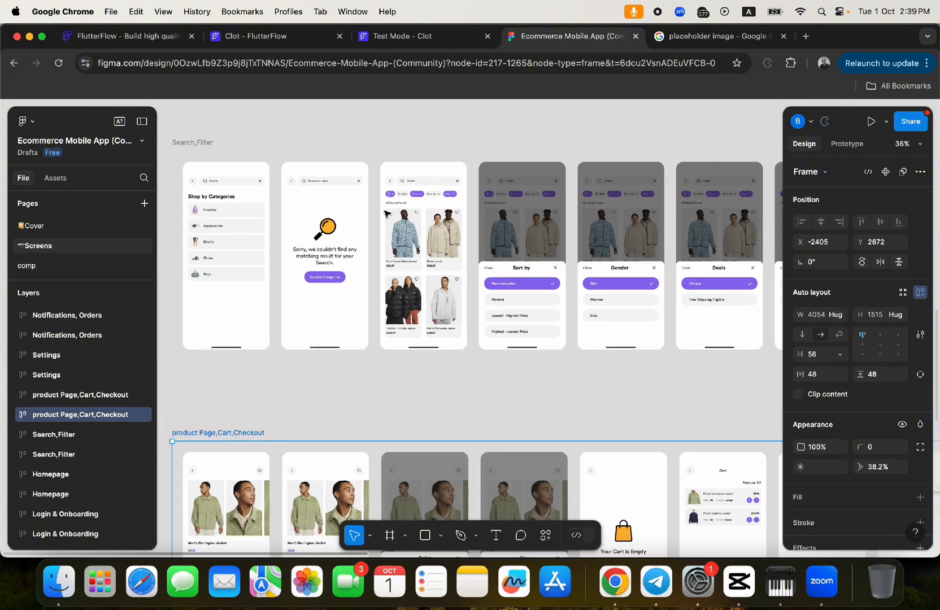
left_click(386, 213)
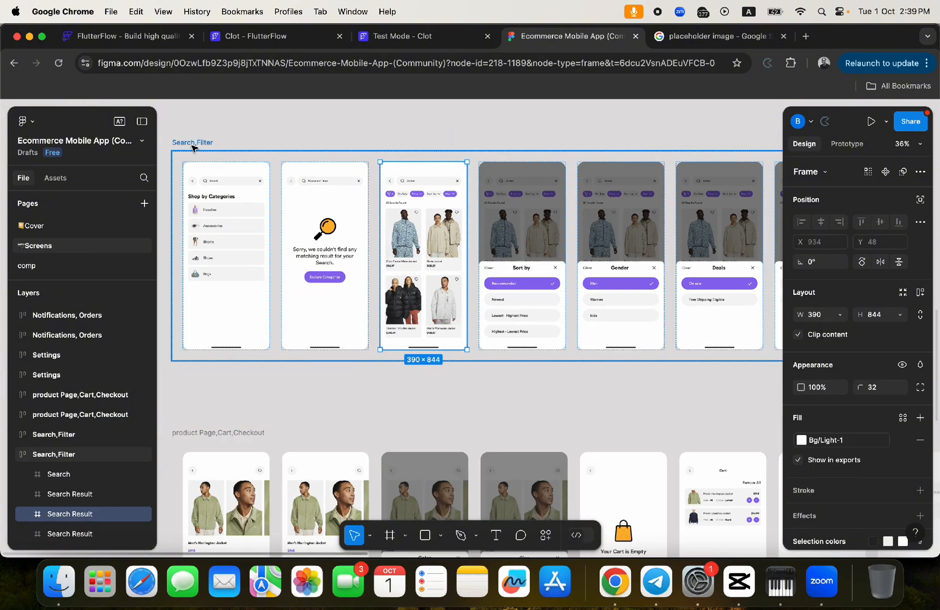
Step: Switch back to the Clot project in FlutterFlow and look through its full list of components and pages
left_click(277, 37)
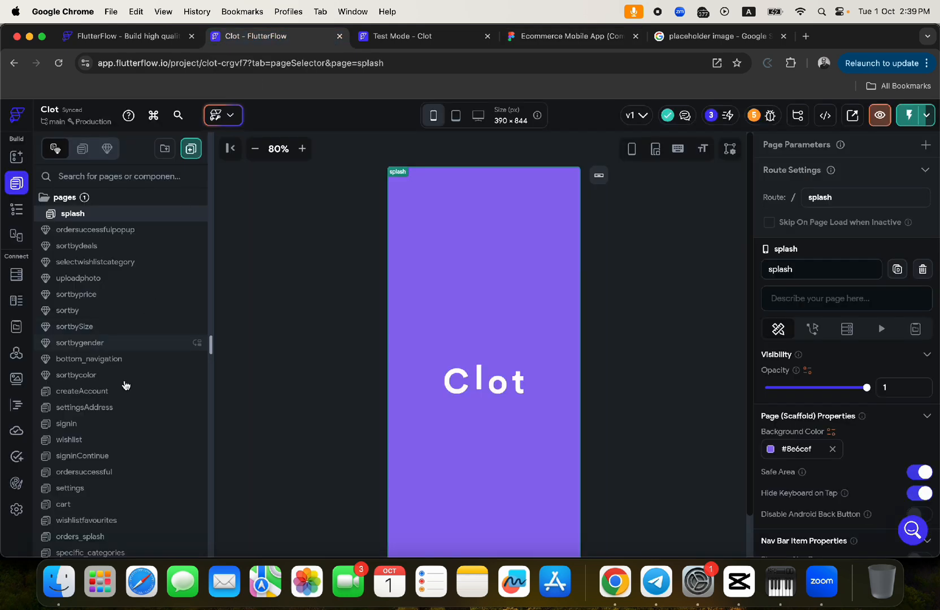
scroll(112, 446, "down", 5)
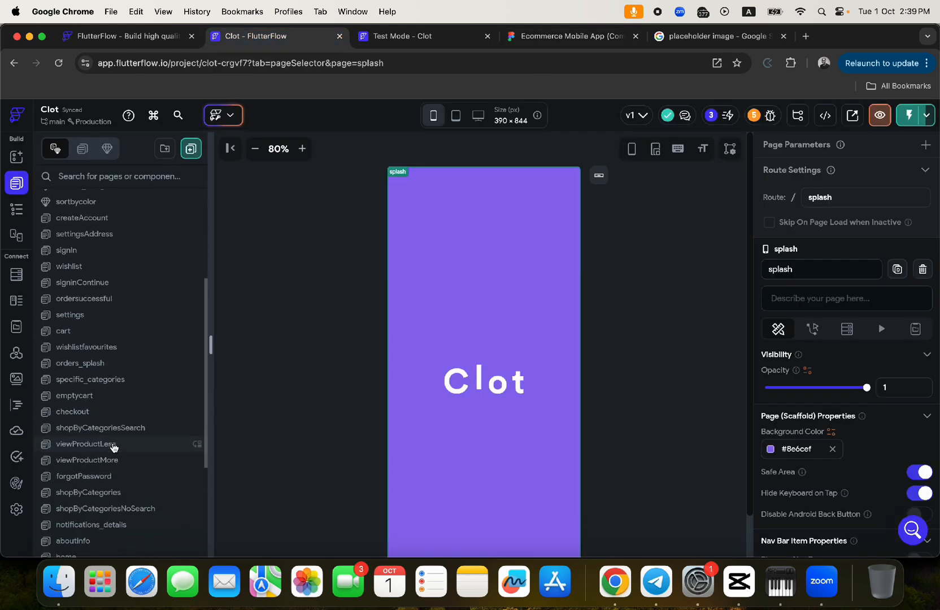
scroll(113, 446, "down", 3)
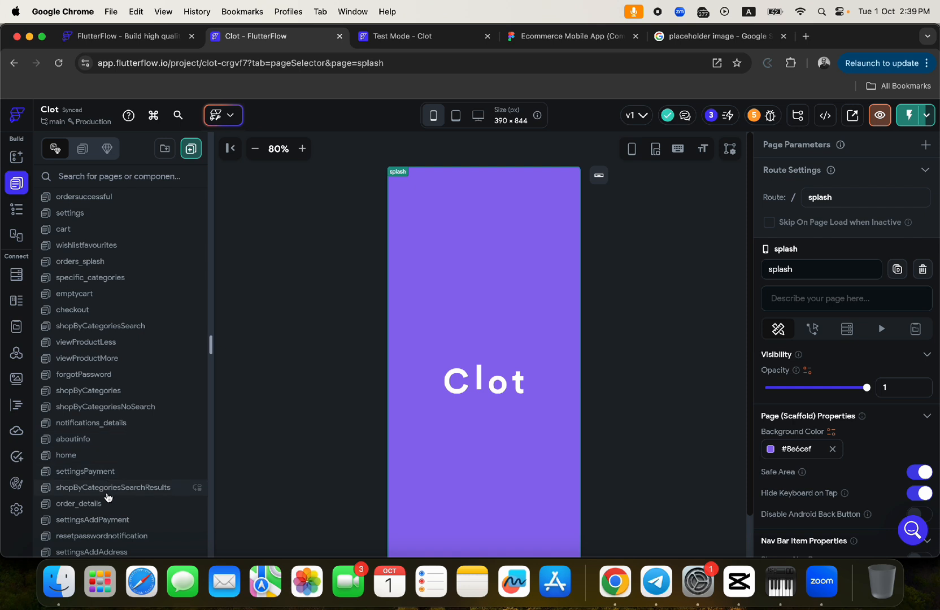
scroll(107, 497, "down", 2)
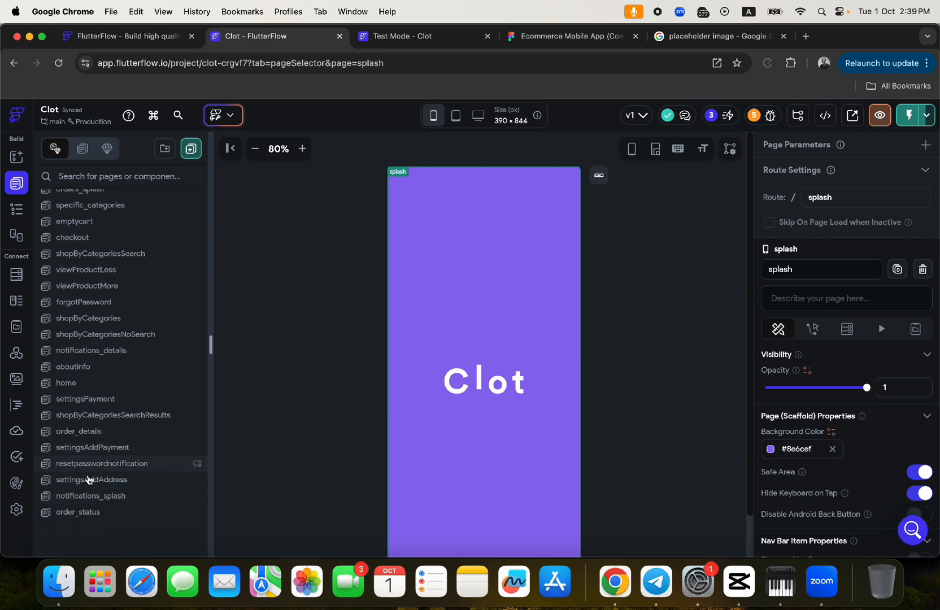
scroll(102, 446, "up", 4)
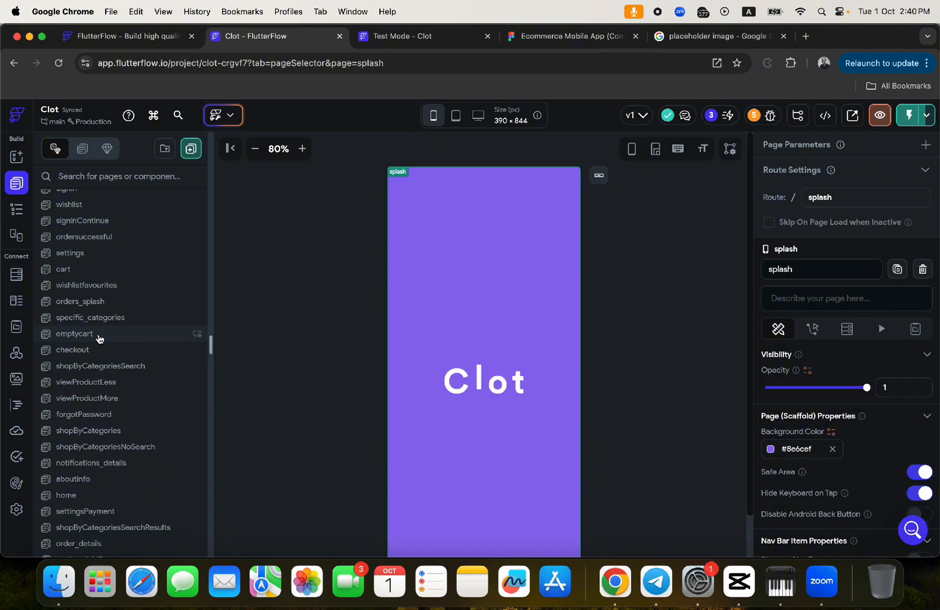
scroll(98, 336, "up", 3)
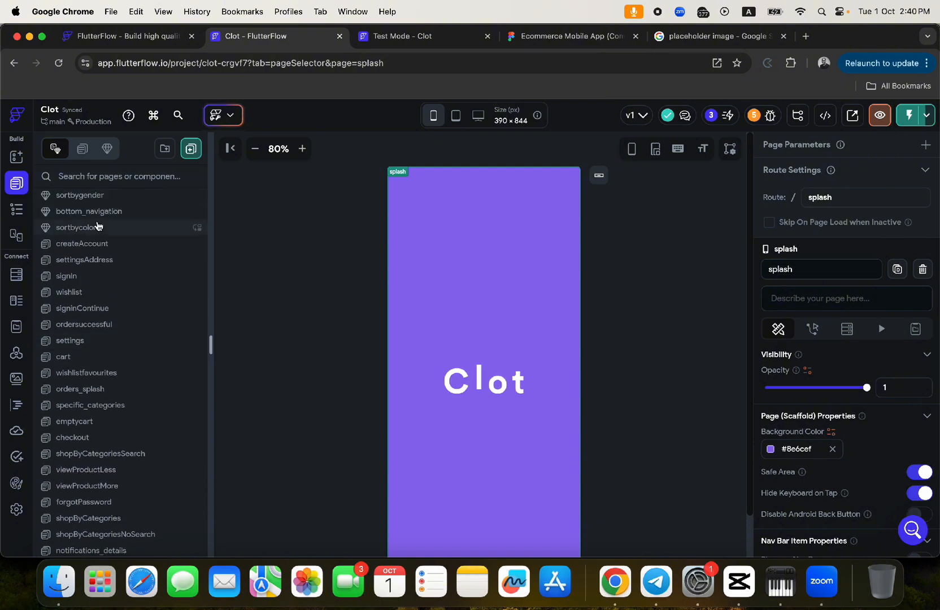
scroll(97, 226, "up", 4)
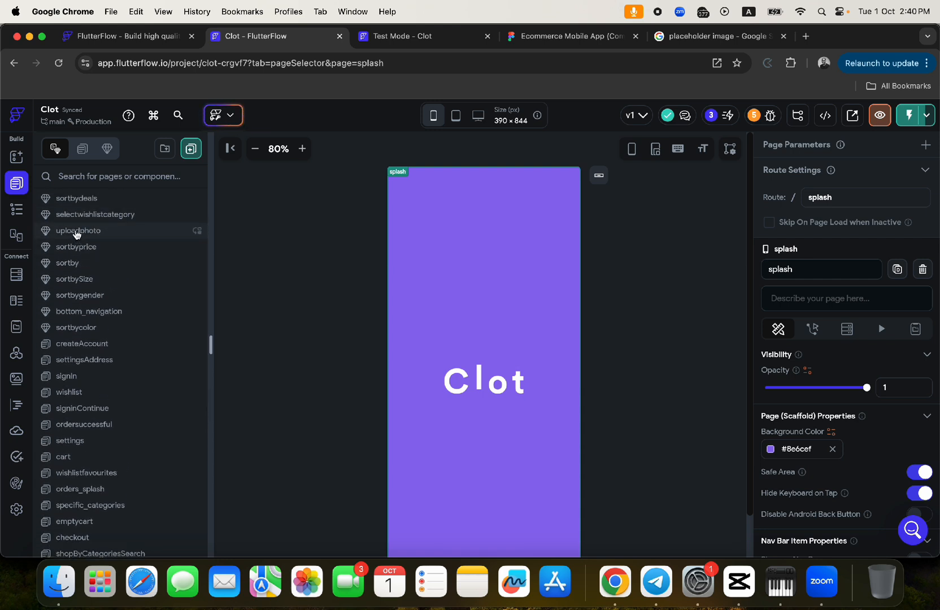
Step: View the uploadphoto, sortbyprice, sortby and sortbySize components one after another on the canvas
left_click(77, 231)
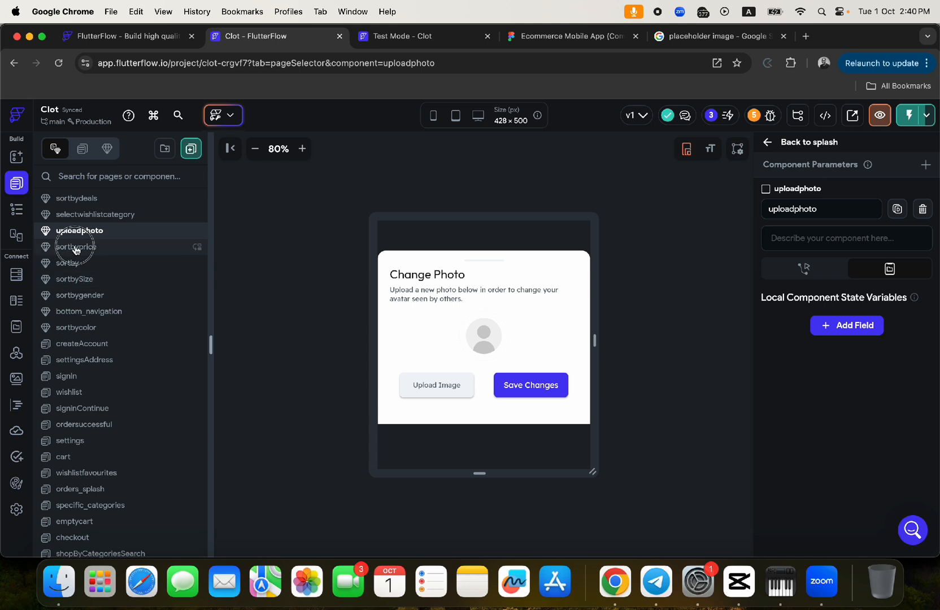
left_click(76, 249)
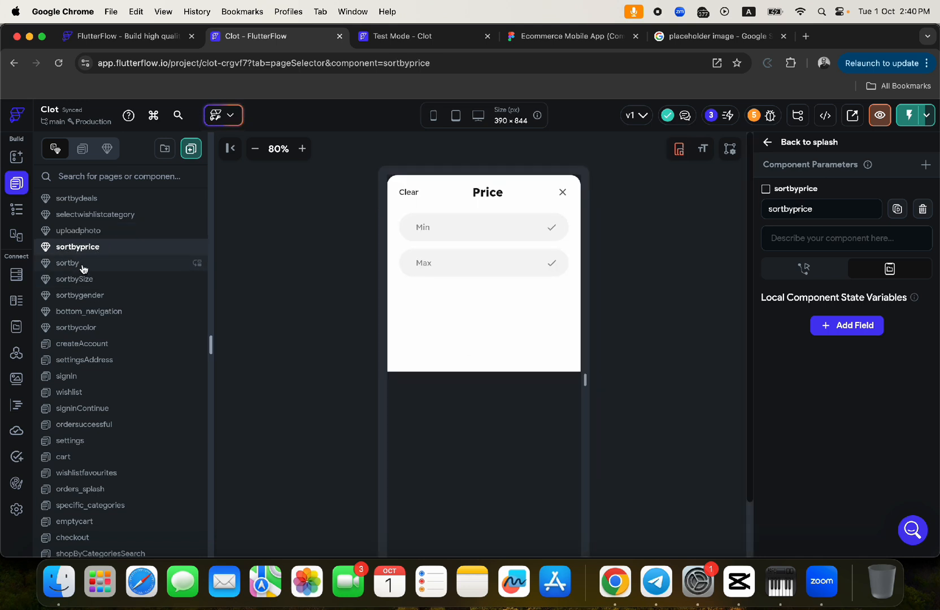
left_click(82, 265)
left_click(77, 279)
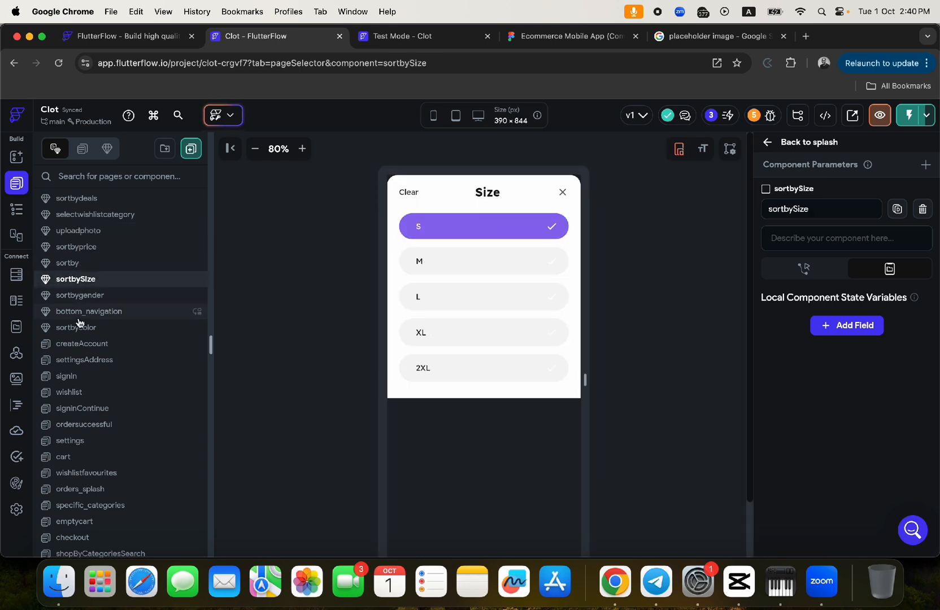
Step: View the wishlist, wishlistfavourites and specific_categories pages on the canvas
left_click(74, 393)
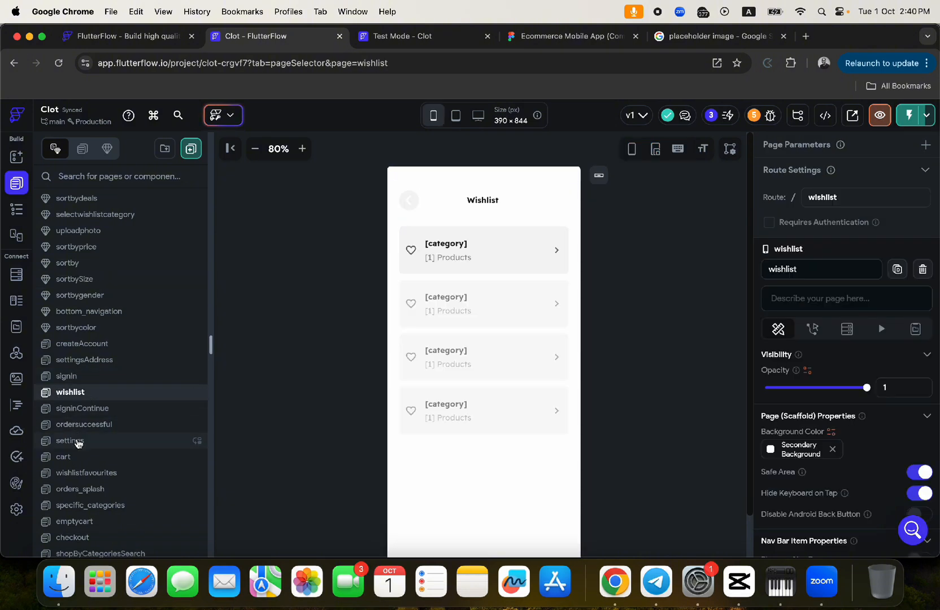
scroll(79, 449, "down", 2)
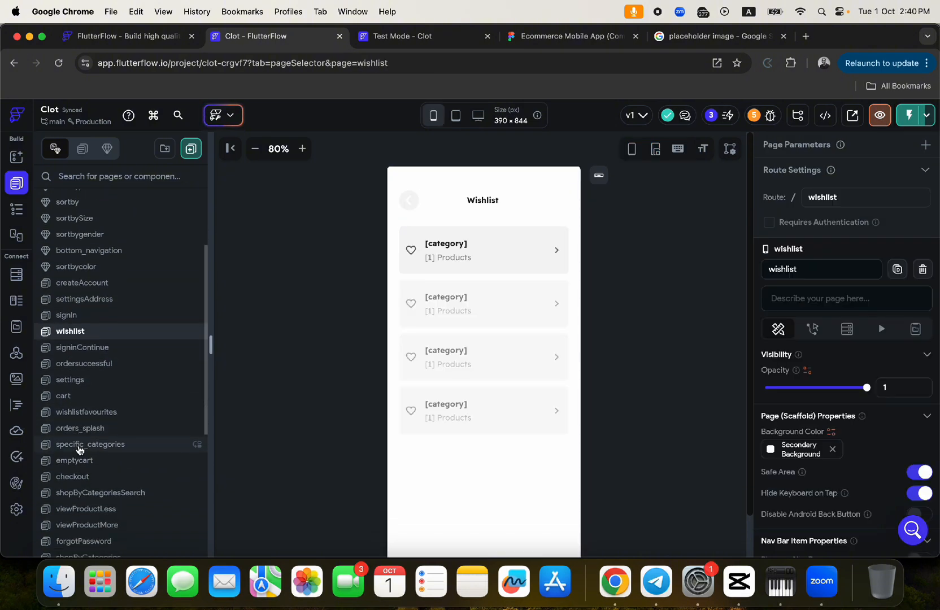
left_click(82, 413)
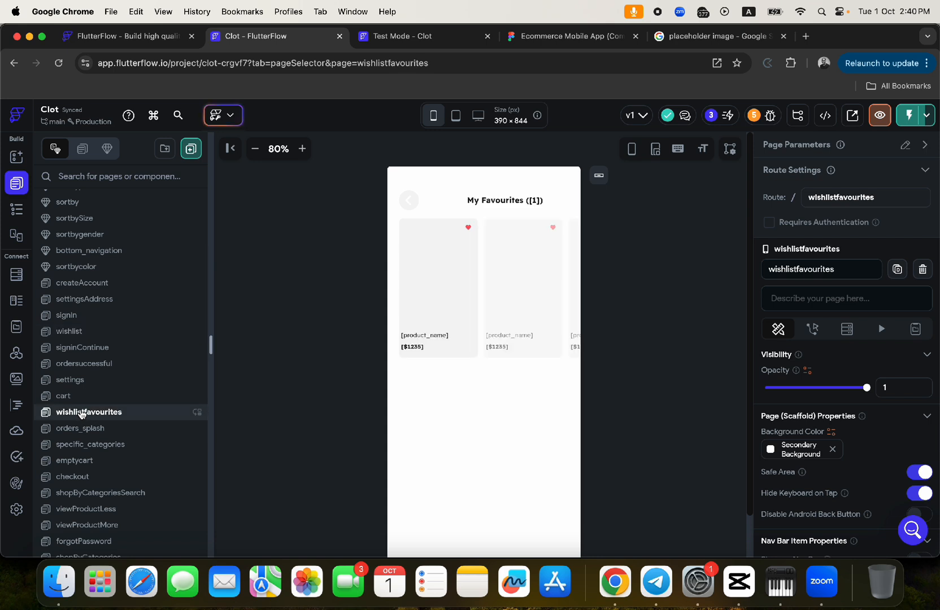
left_click(82, 446)
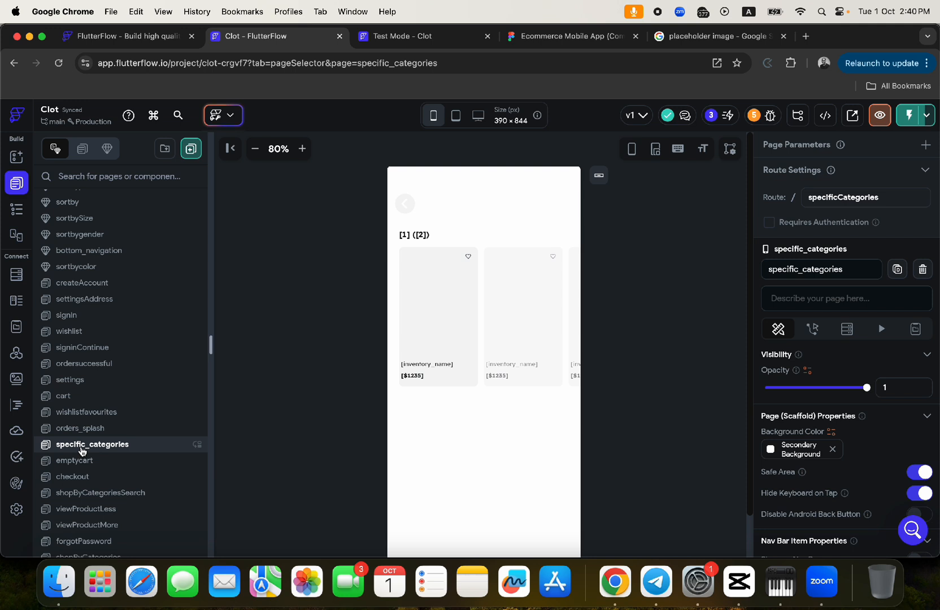
Step: Open the shopByCategoriesSearch page, exiting the unresponsive project page and reloading its URL
scroll(83, 450, "down", 1)
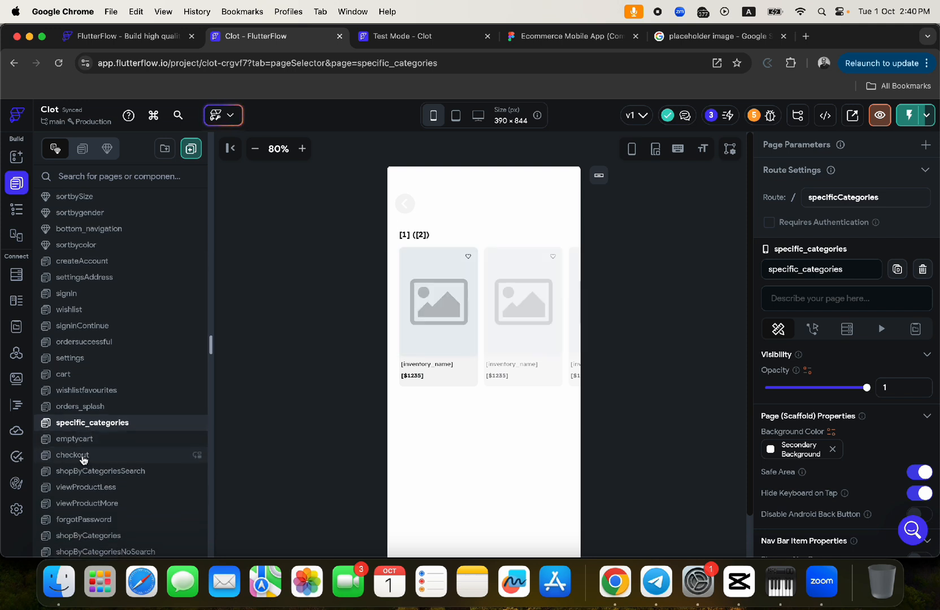
left_click(84, 476)
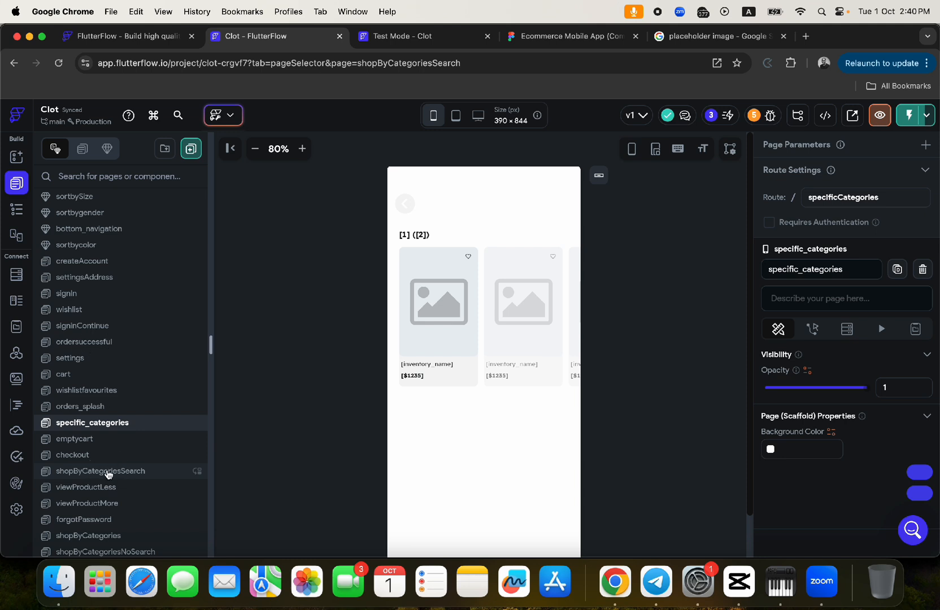
left_click(265, 65)
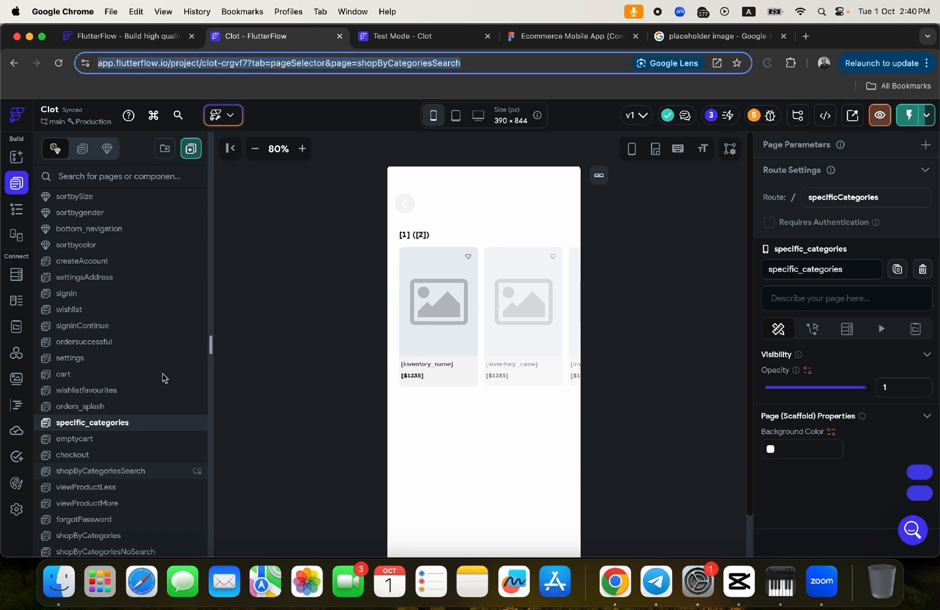
left_click(121, 476)
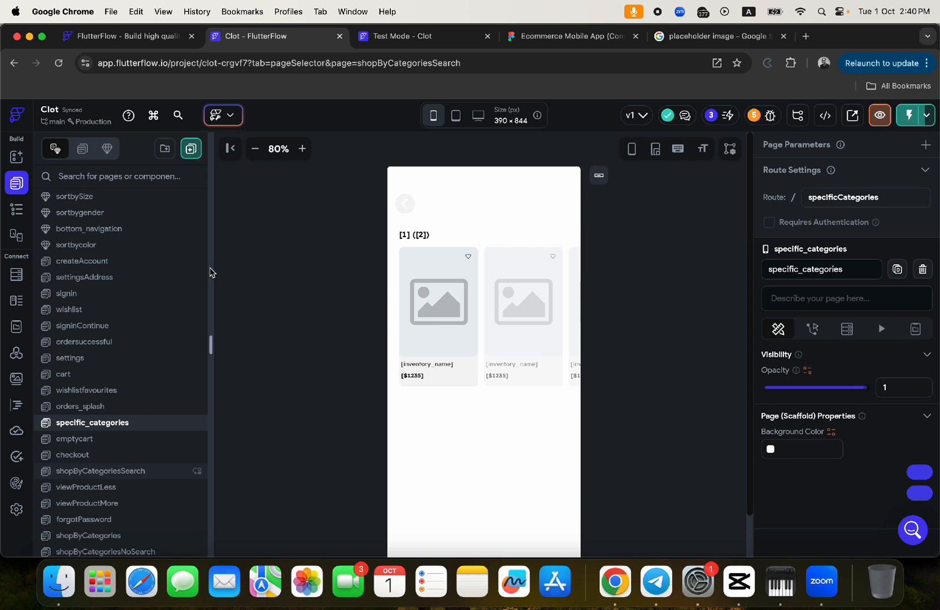
left_click(471, 64)
key("Return")
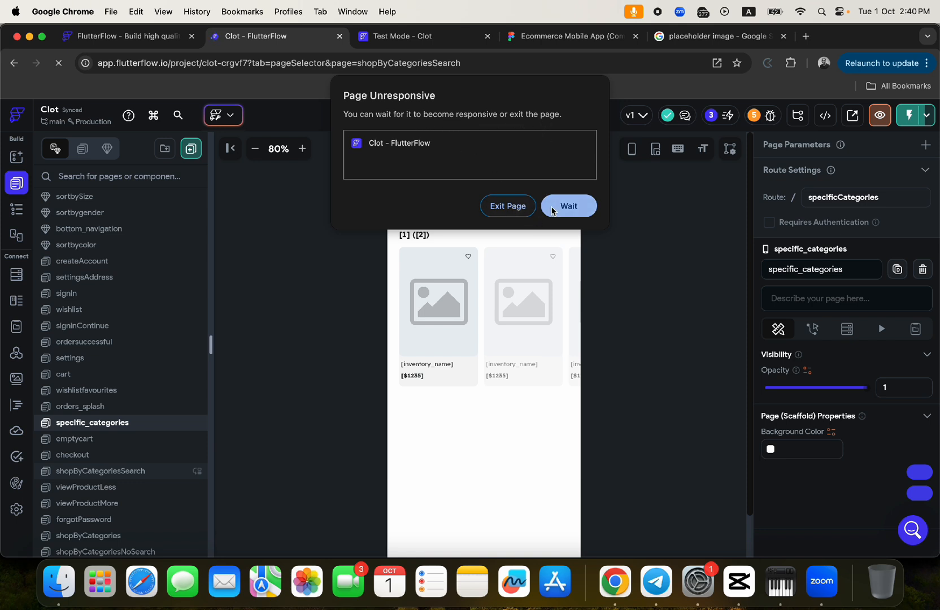
left_click(508, 207)
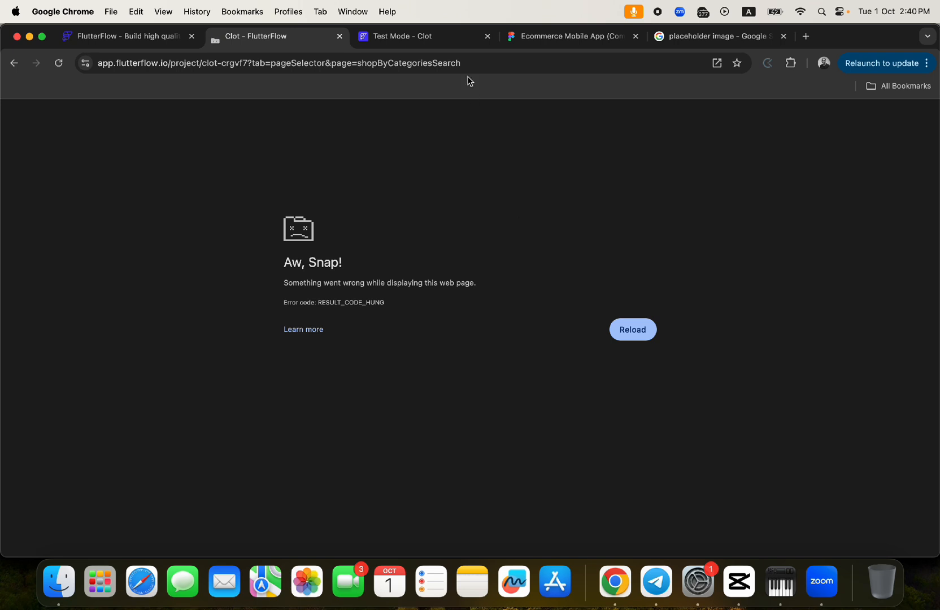
left_click(488, 63)
key("Return")
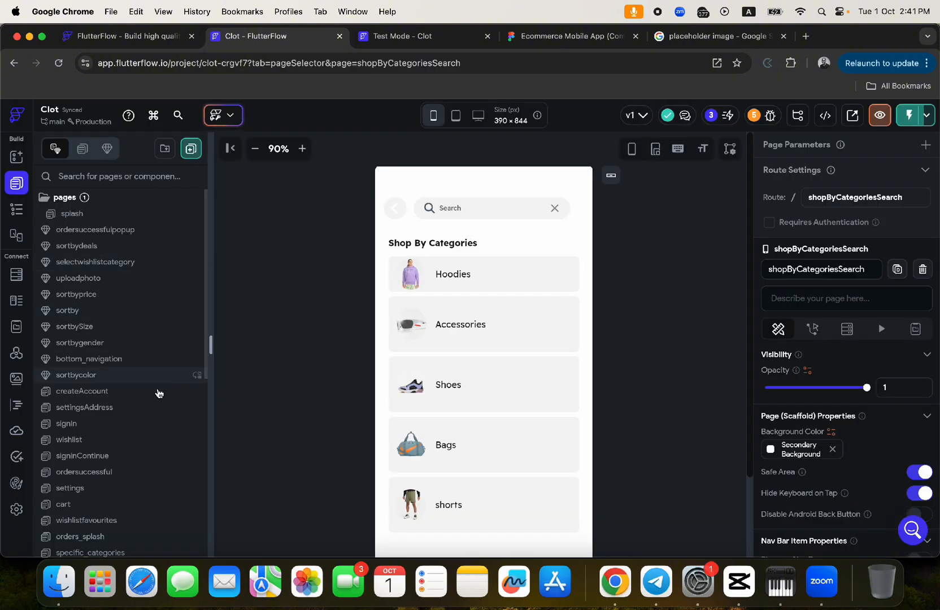
Step: View the viewProductLess, shopByCategories, shopByCategoriesNoSearch, aboutinfo and shopByCategoriesSearchResults pages in turn
scroll(146, 408, "down", 4)
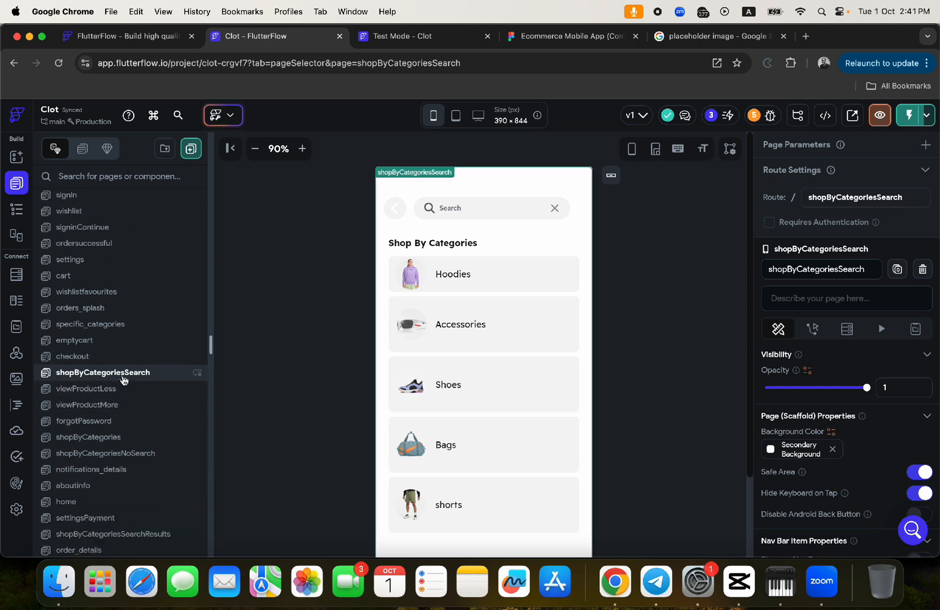
left_click(111, 389)
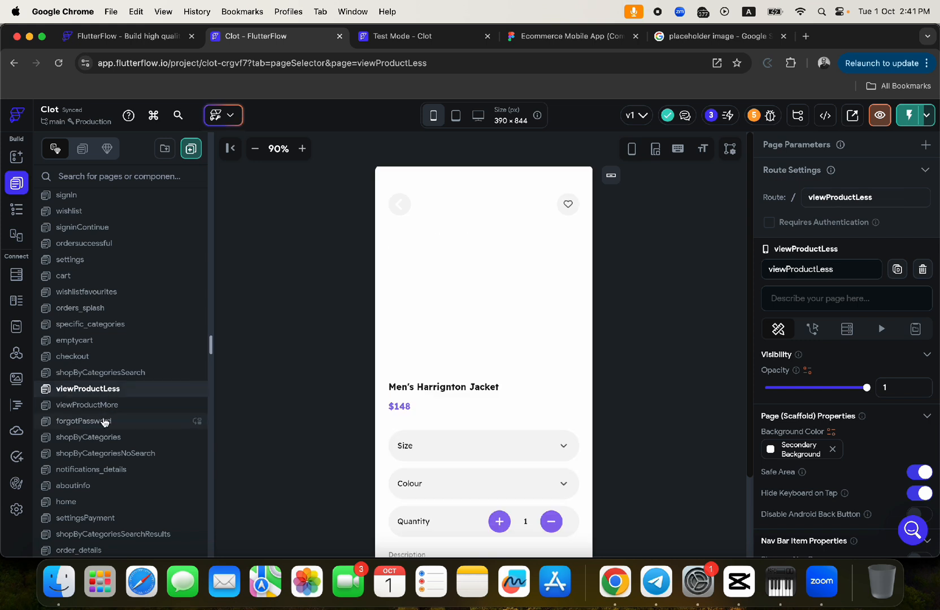
left_click(95, 440)
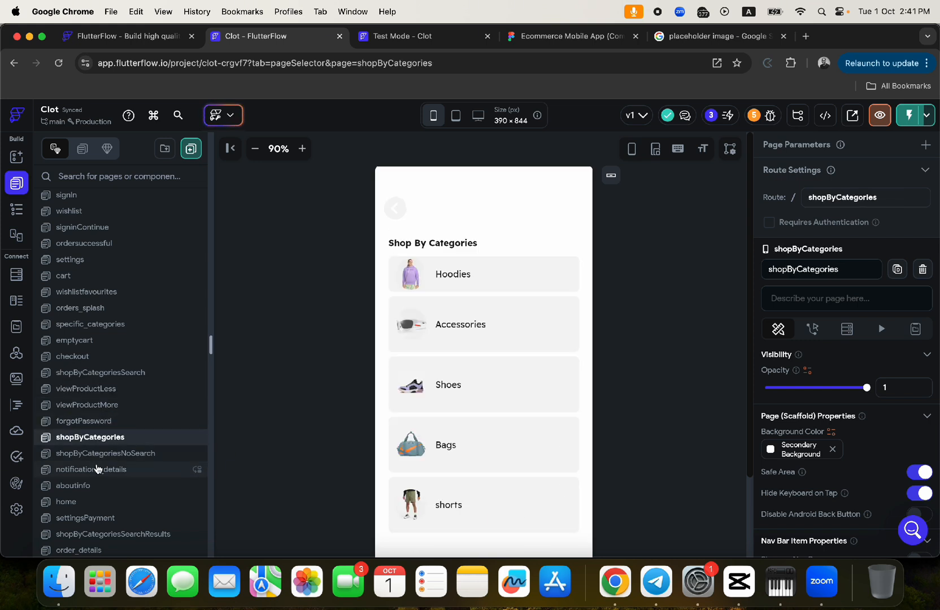
left_click(98, 457)
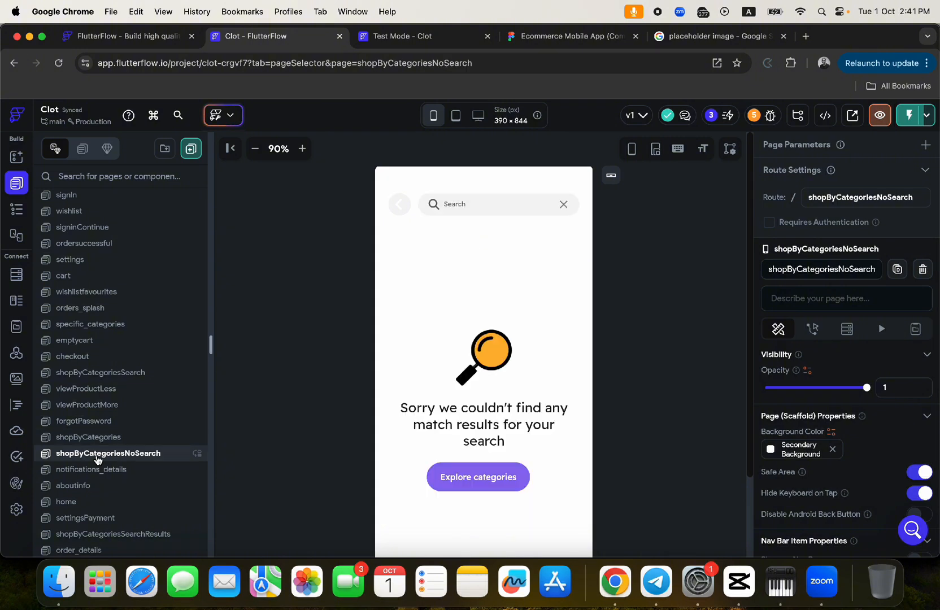
scroll(63, 491, "down", 3)
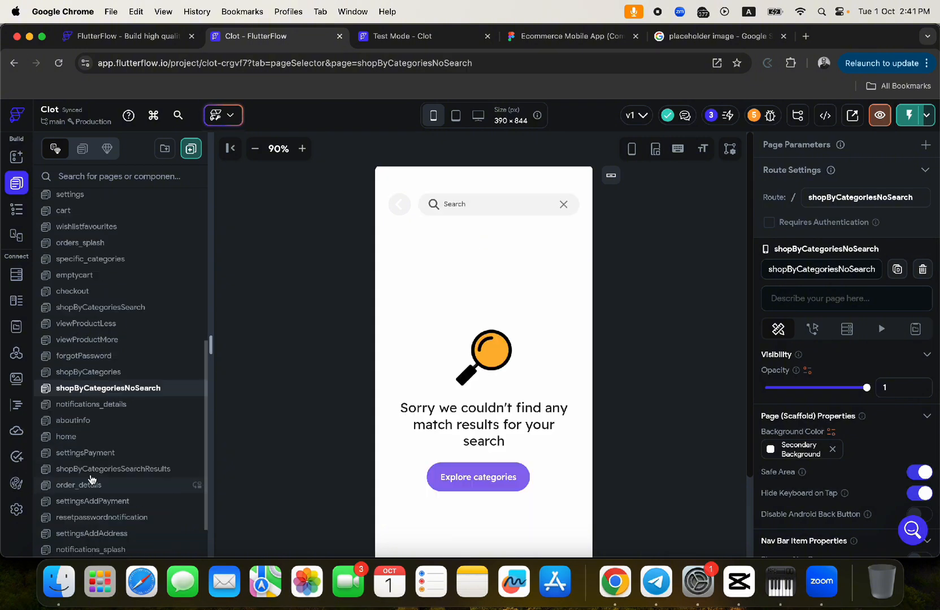
left_click(86, 420)
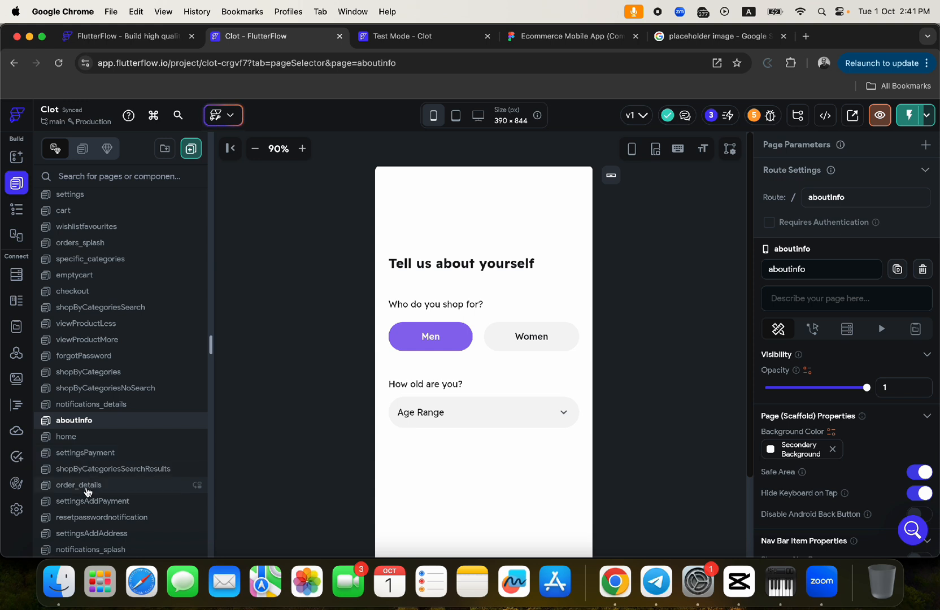
left_click(87, 470)
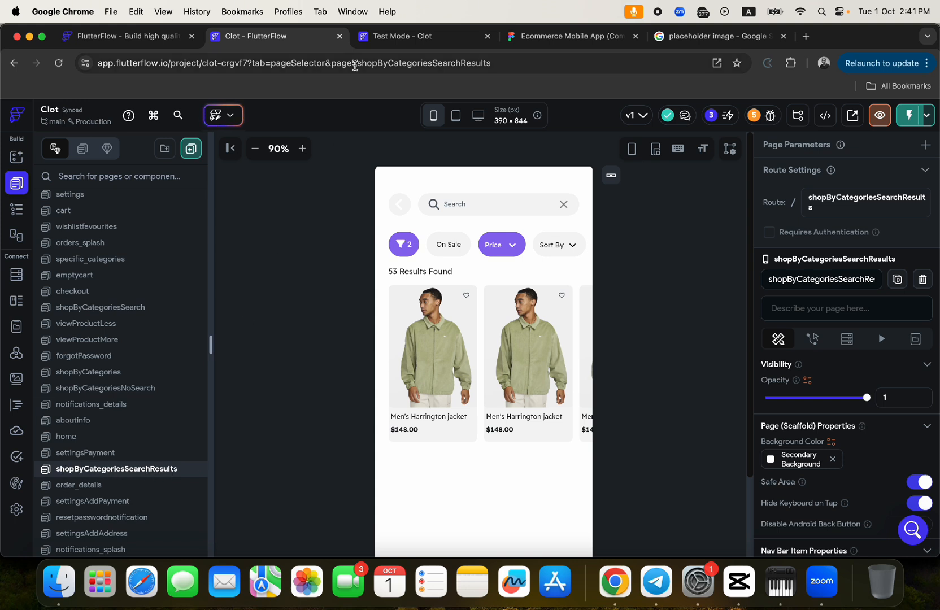
Step: Switch to the Figma design and examine the Shop by Categories, no-match and jacket results screens in the Search,Filter section
left_click(398, 35)
left_click(537, 36)
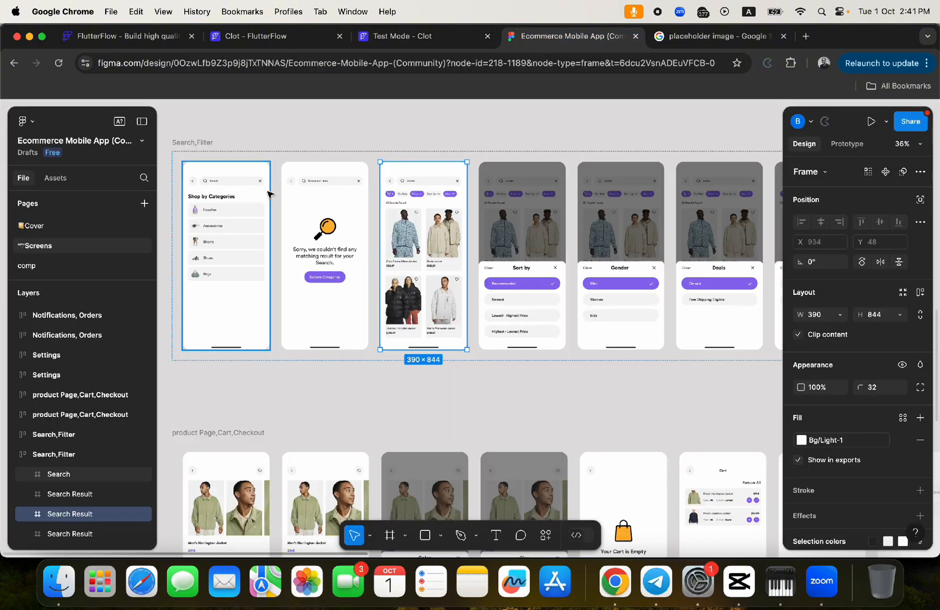
scroll(269, 194, "up", 3)
scroll(268, 195, "left", 3)
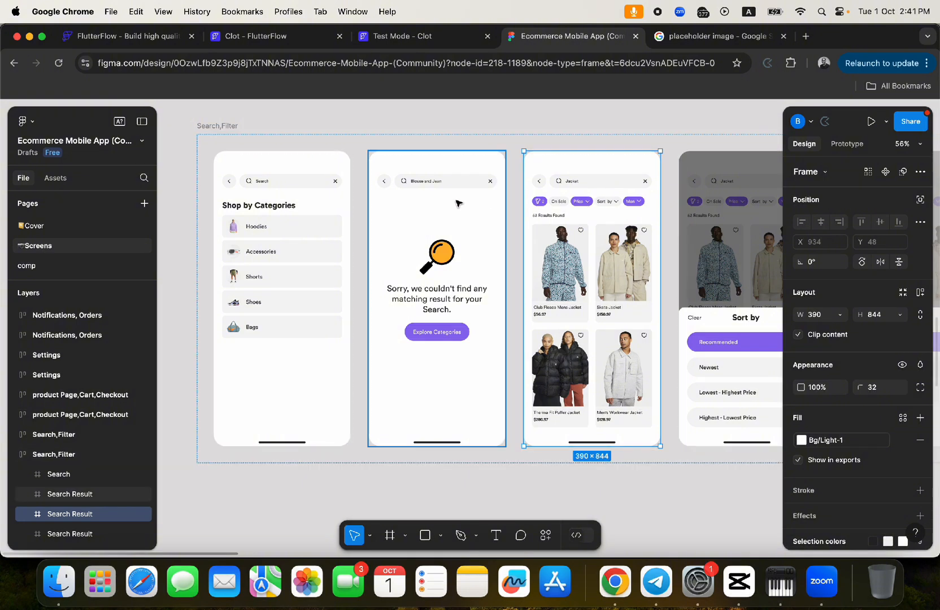
scroll(458, 203, "right", 3)
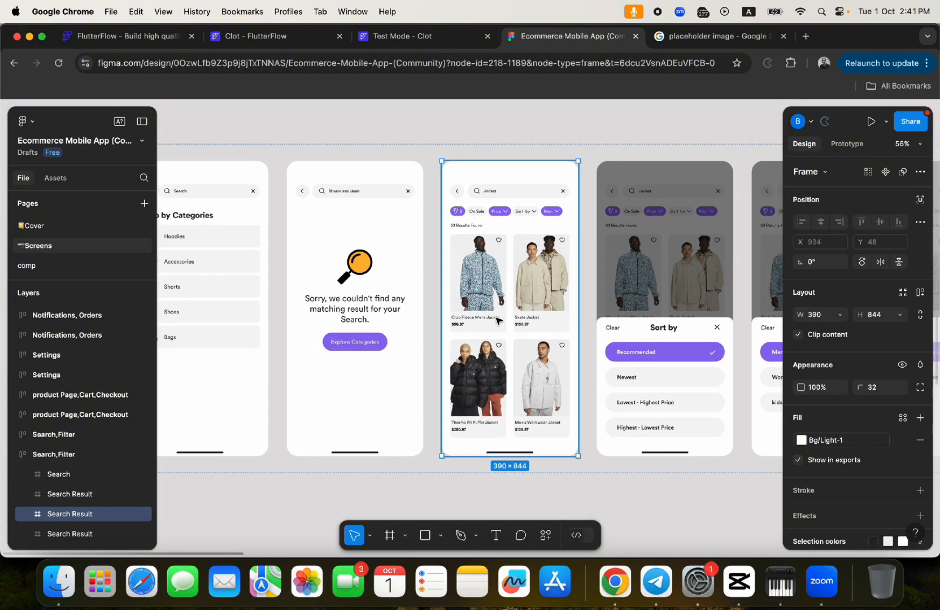
scroll(500, 328, "down", 2)
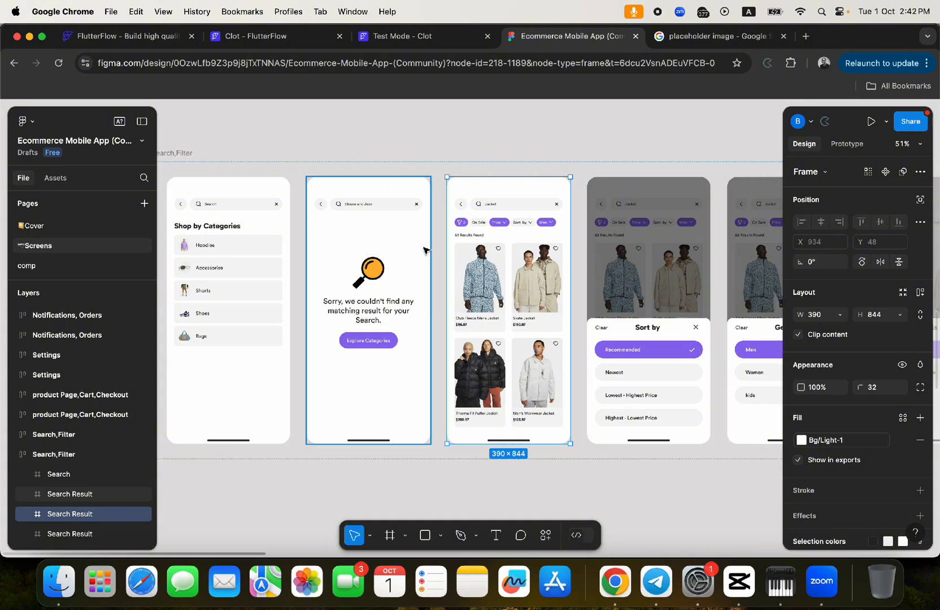
scroll(426, 250, "up", 3)
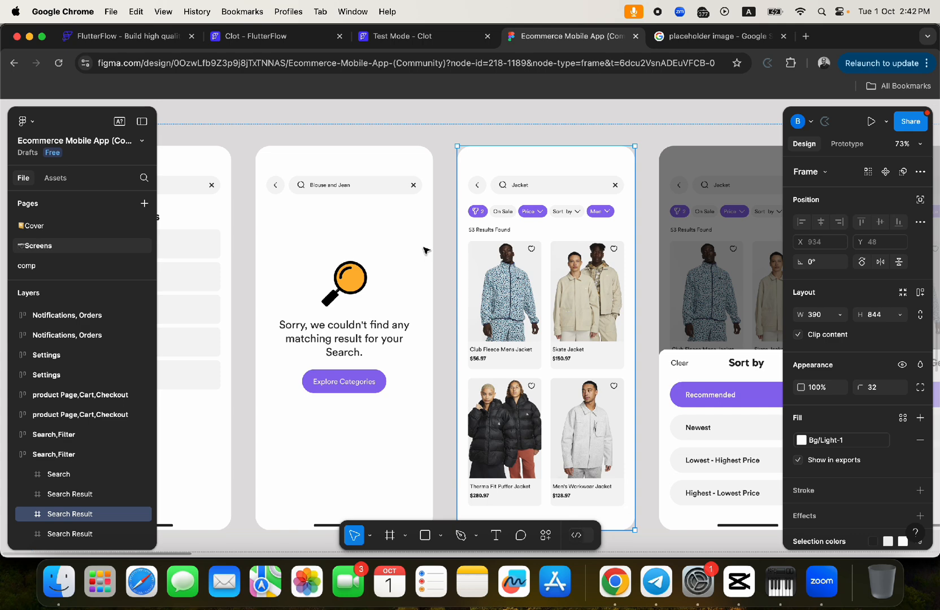
scroll(362, 193, "left", 3)
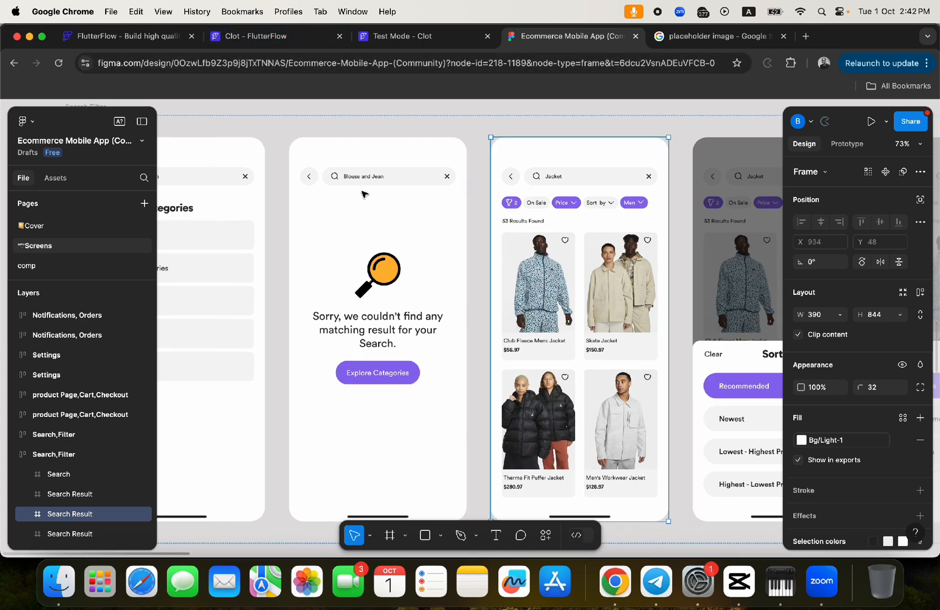
scroll(362, 194, "left", 5)
scroll(362, 194, "up", 2)
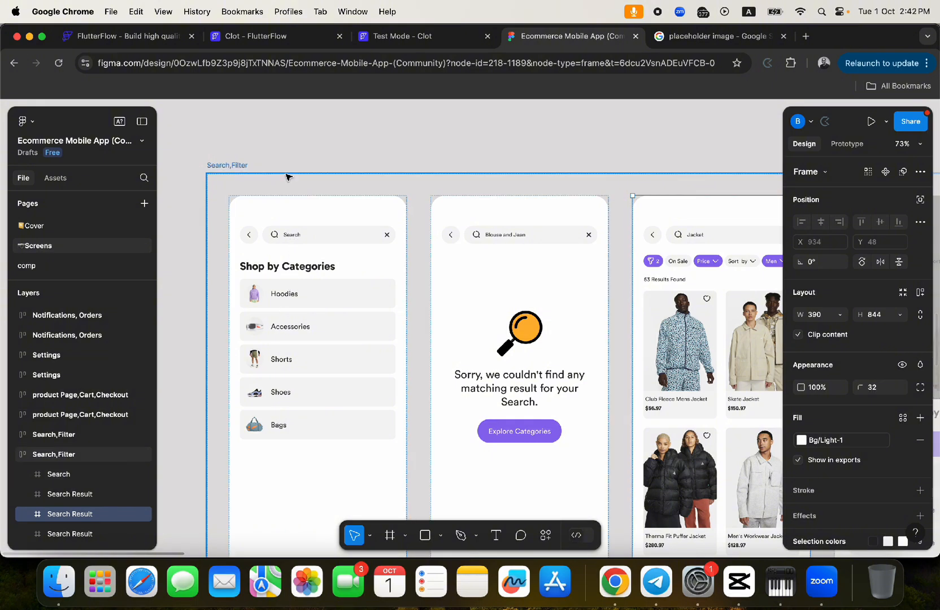
Step: Return to the Clot project in FlutterFlow, view the shopByCategoriesNoSearch page and open shopByCategoriesSearch
left_click(257, 36)
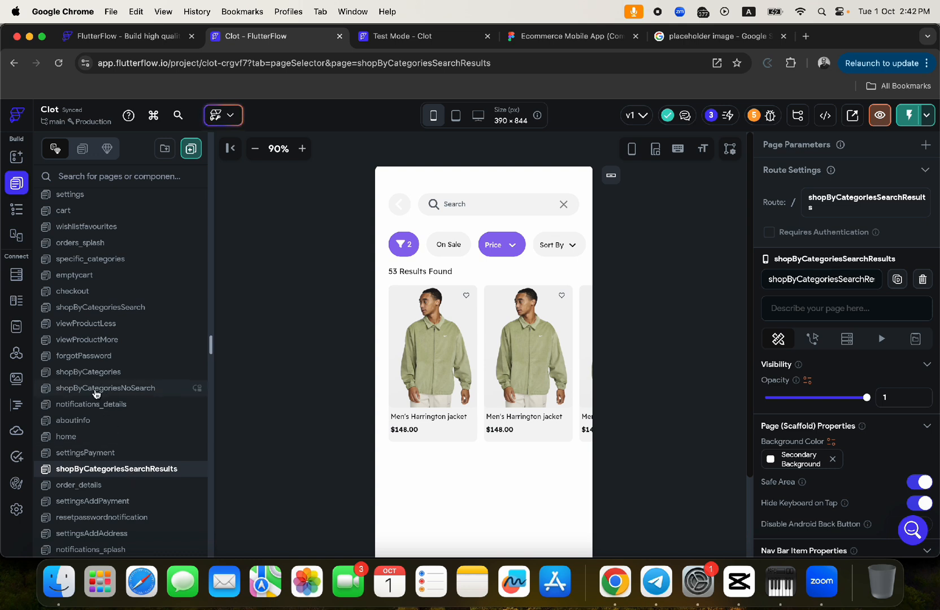
left_click(96, 390)
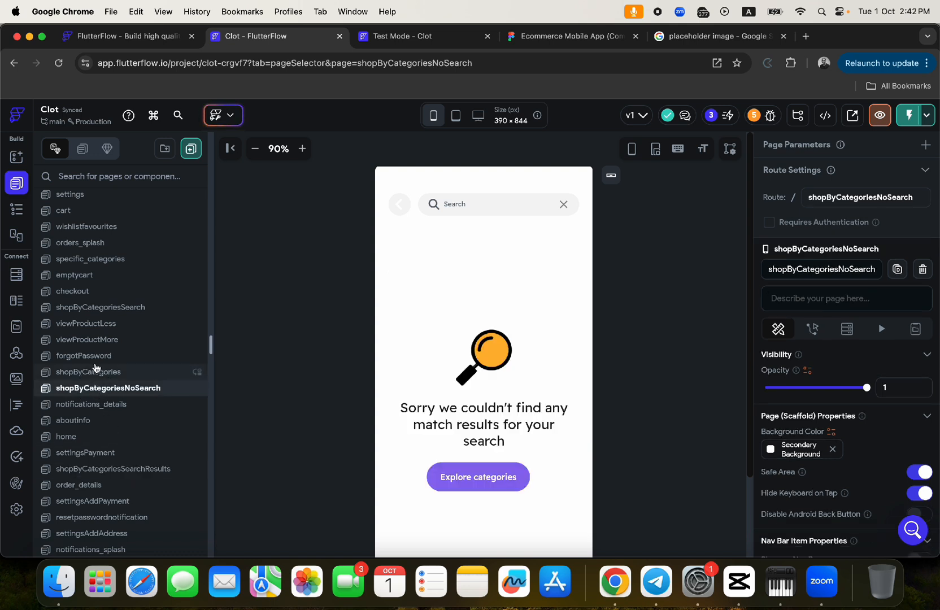
left_click(94, 308)
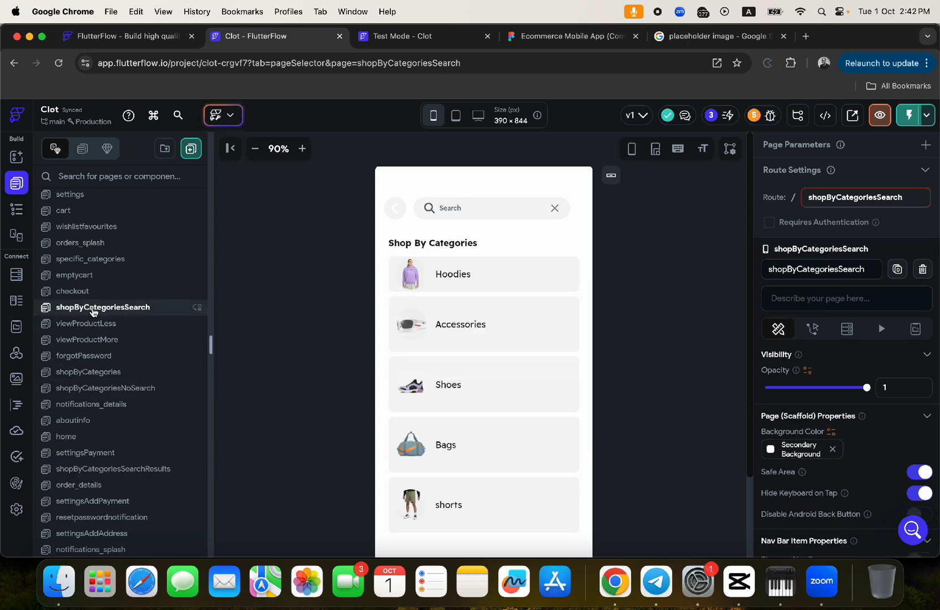
Step: Inspect the search text field, then the Hoodies row's actions and its place in the widget tree
left_click(452, 209)
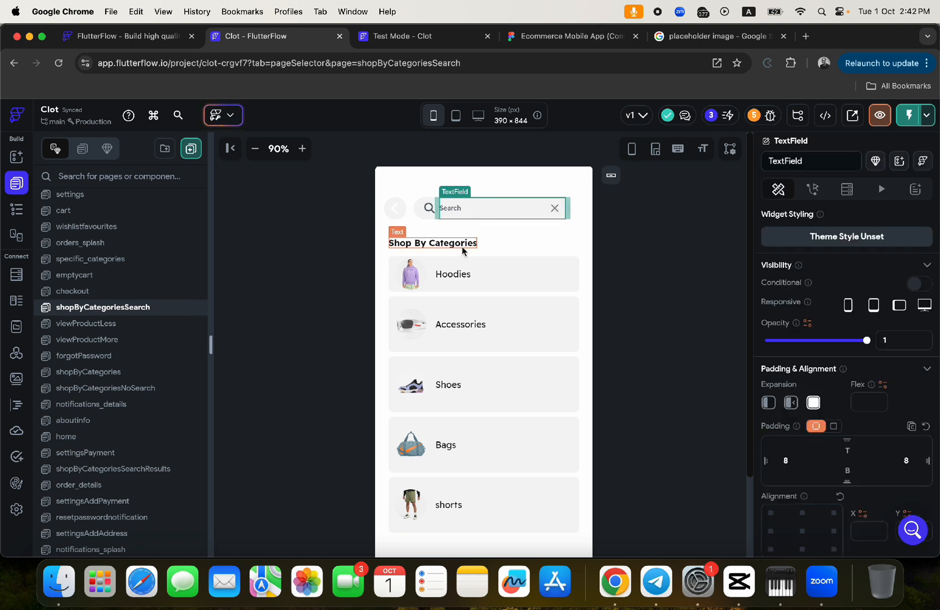
left_click(506, 267)
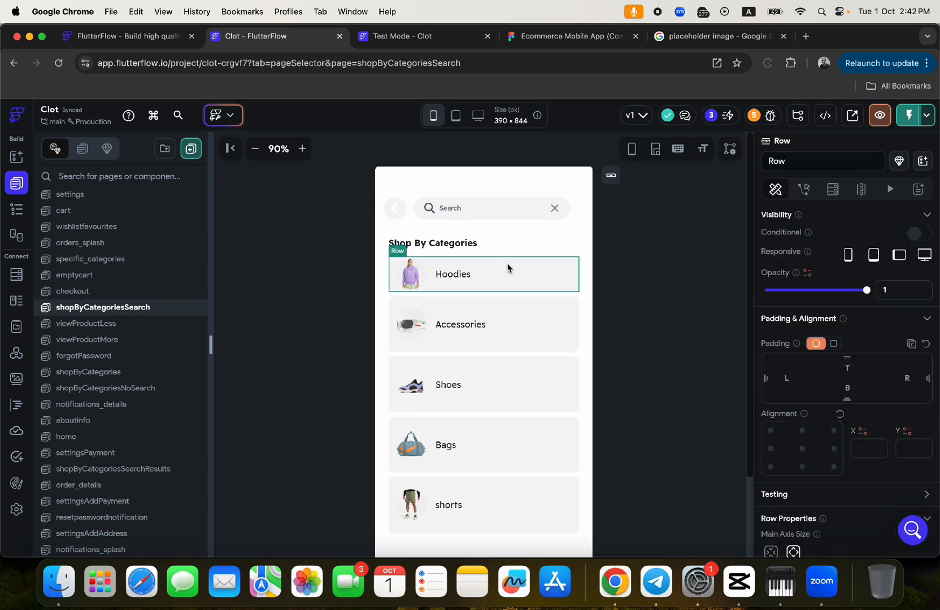
left_click(804, 190)
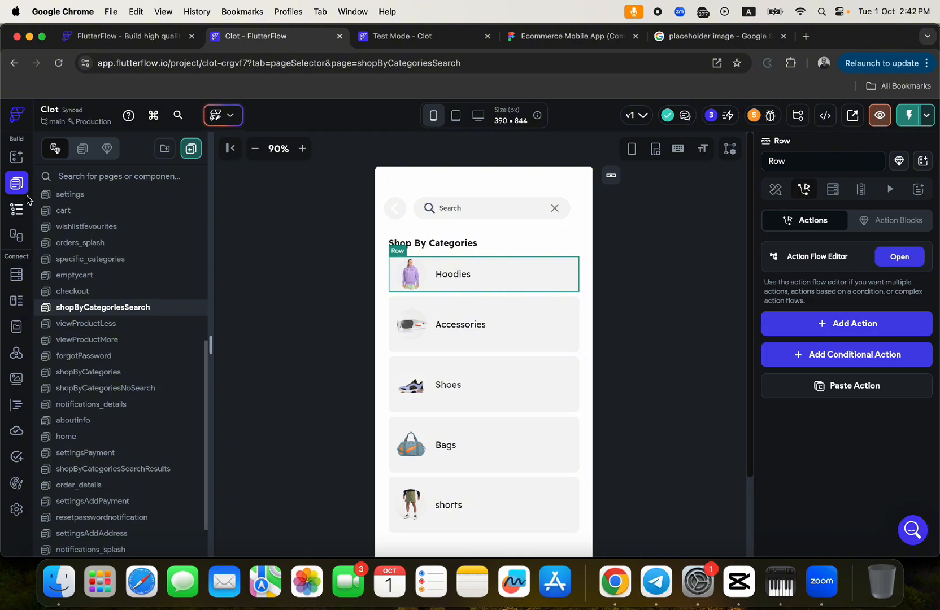
left_click(16, 209)
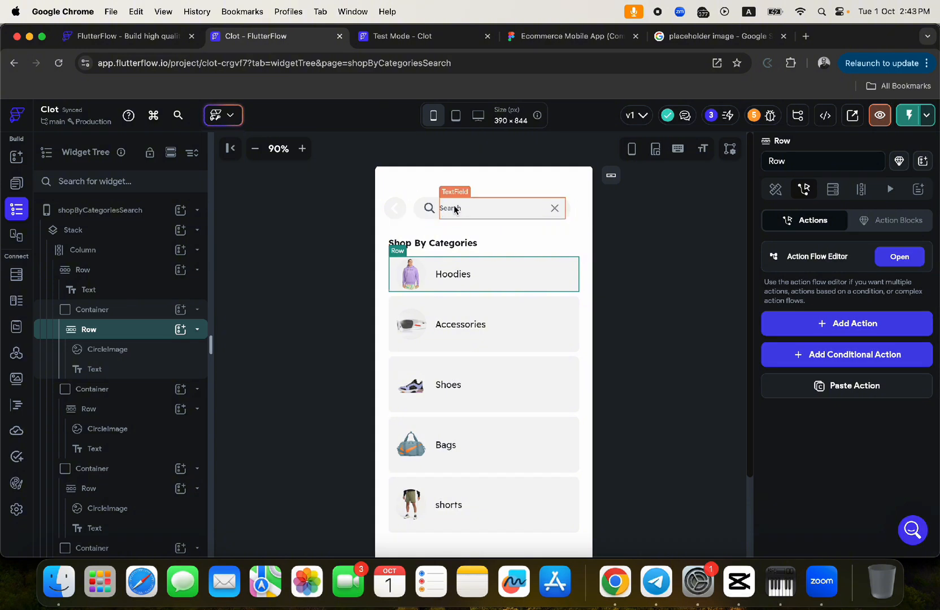
Step: Switch to the Figma design and examine the Shop by Categories, no-match and jacket results screens side by side
left_click(535, 38)
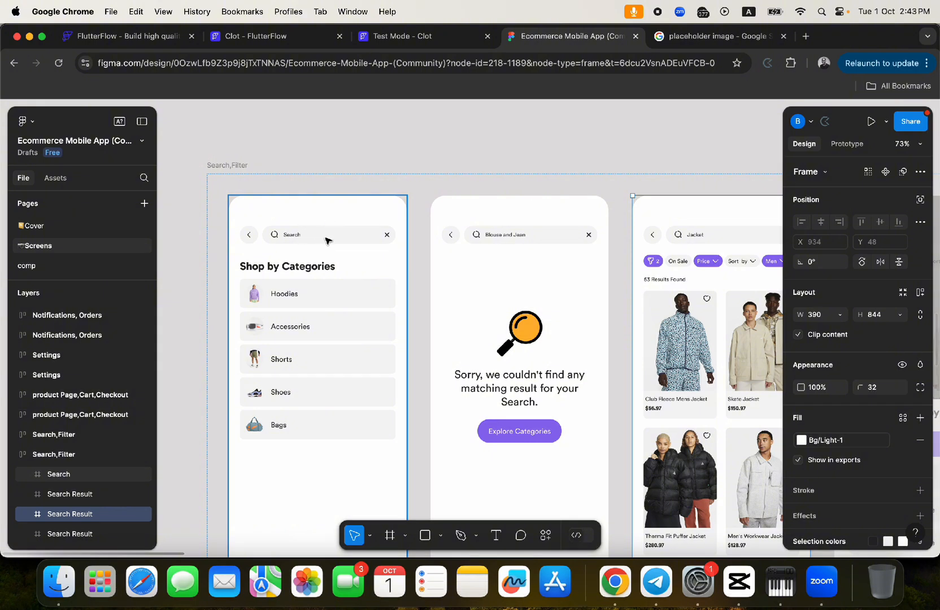
scroll(497, 369, "right", 4)
scroll(497, 370, "down", 1)
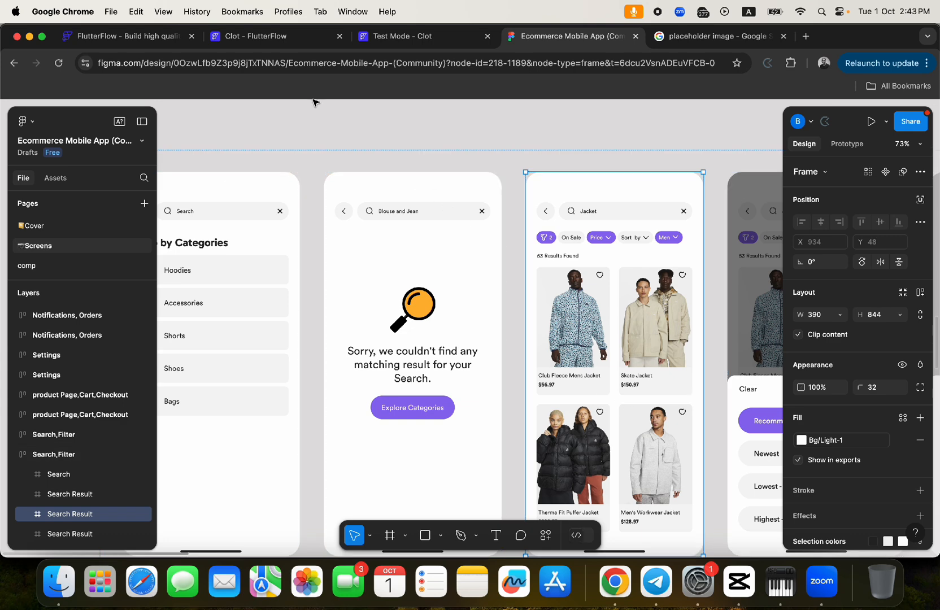
scroll(299, 257, "left", 4)
scroll(300, 257, "up", 1)
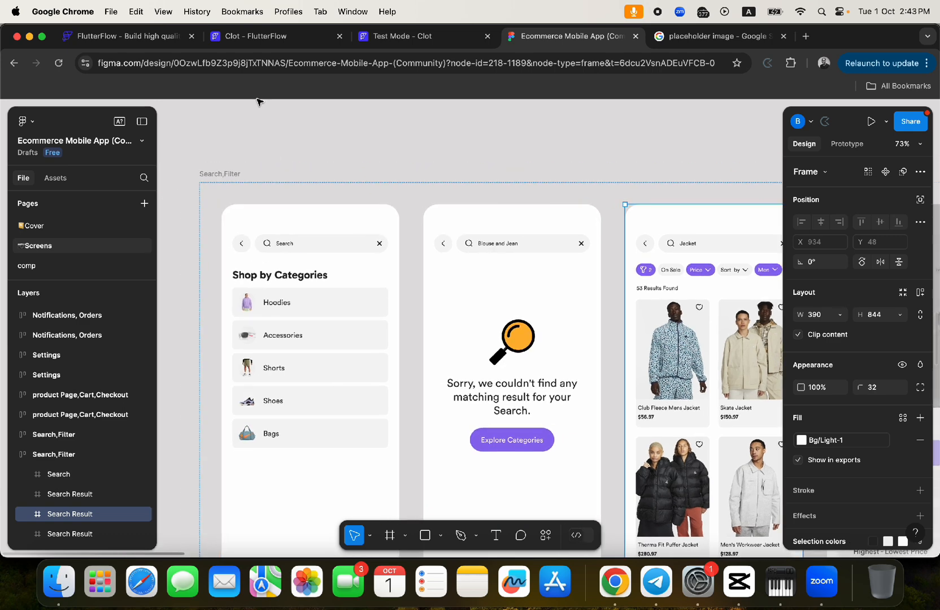
Step: Return to the Clot project in FlutterFlow and clear the right padding of the Hoodies container
left_click(260, 35)
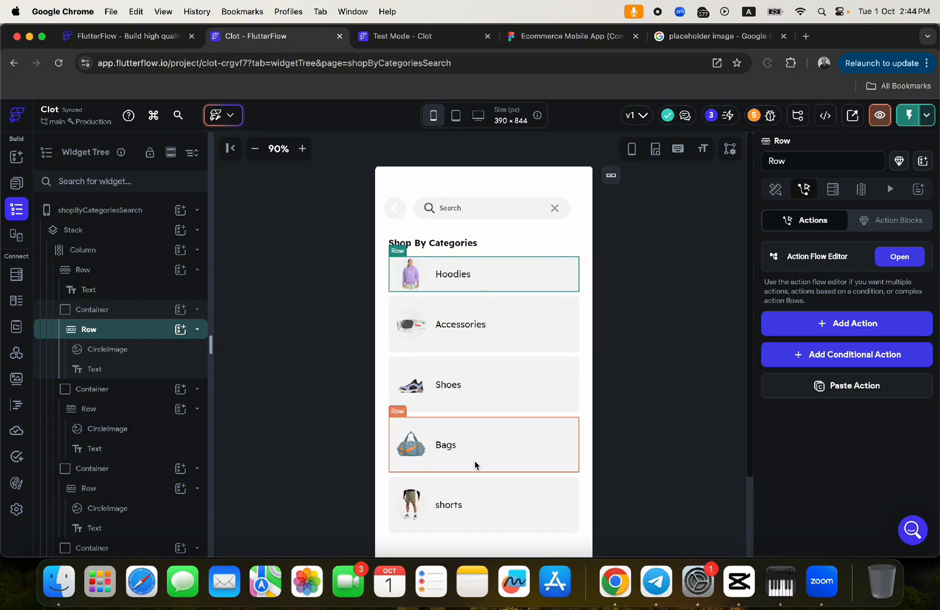
left_click(459, 415)
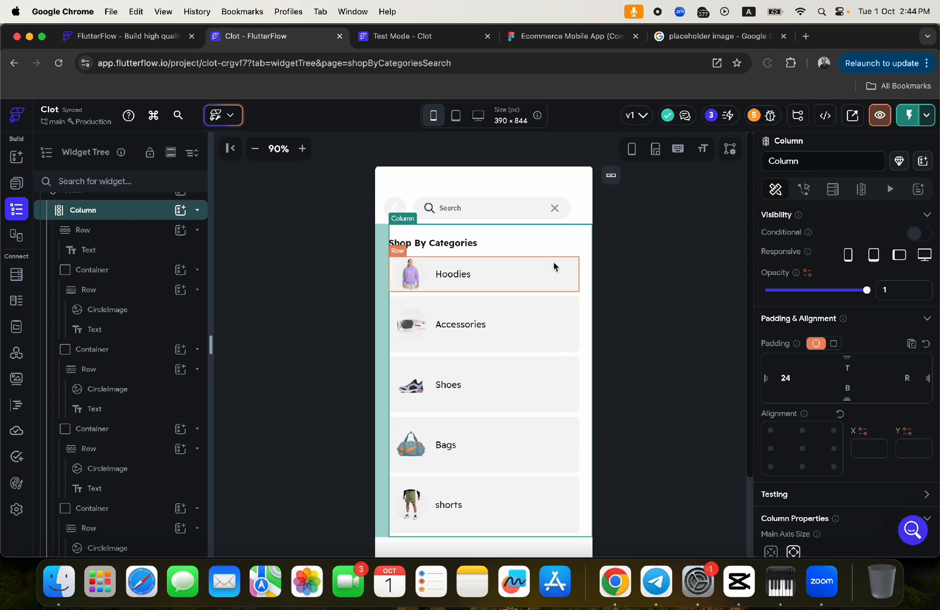
left_click(571, 259)
scroll(111, 251, "up", 2)
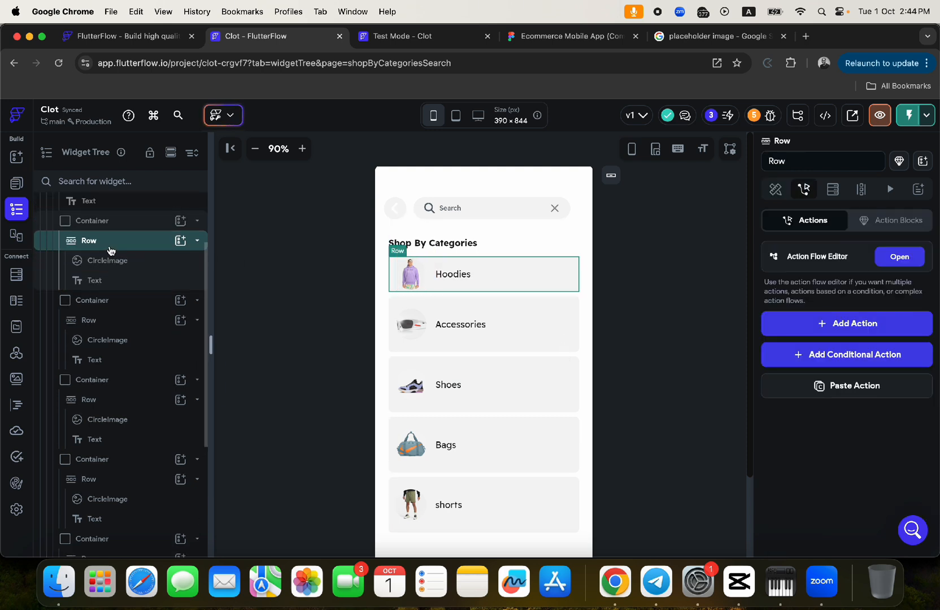
left_click(95, 220)
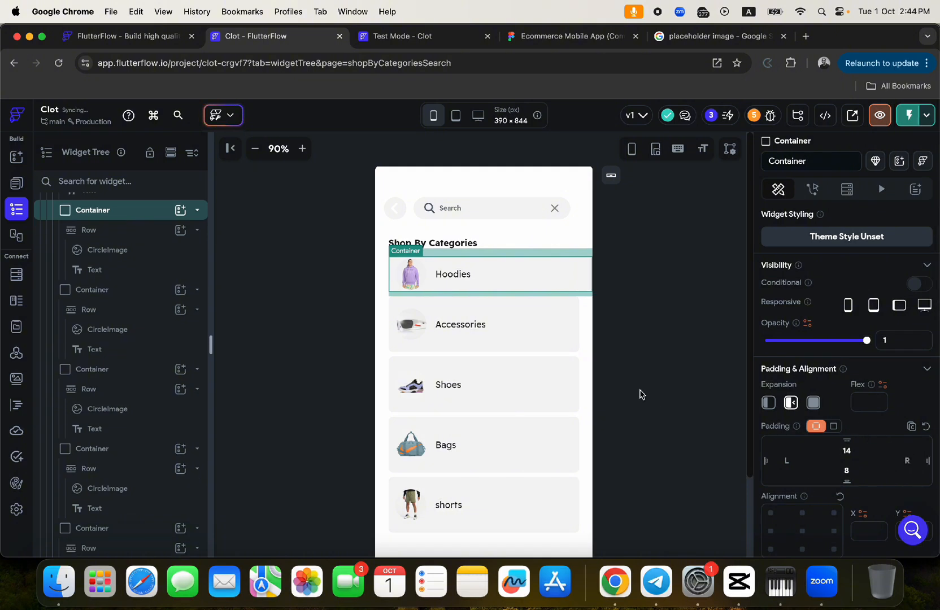
Step: Clear the right padding of the Accessories and Shoes containers in the category list
left_click(392, 321)
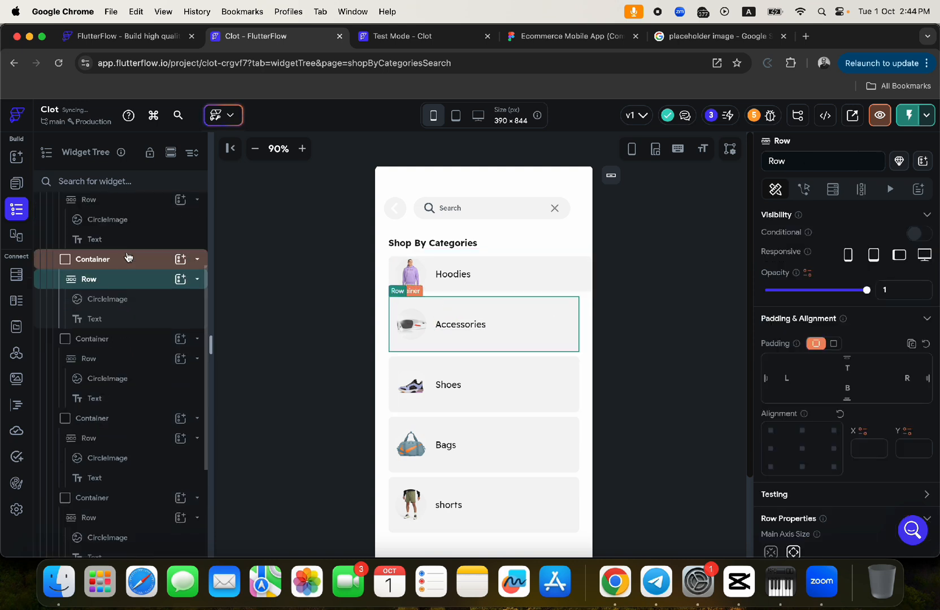
left_click(104, 260)
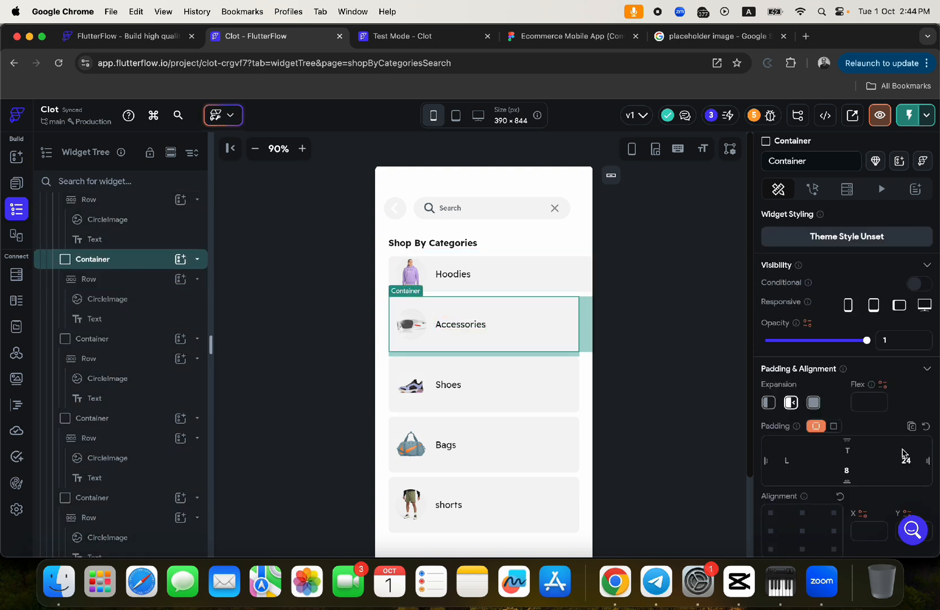
key("BackSpace")
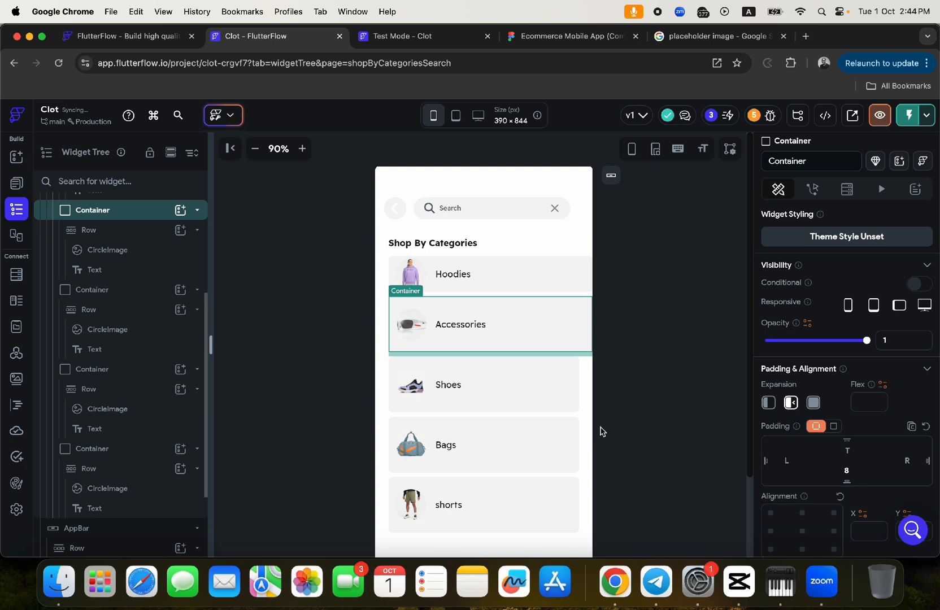
left_click(564, 386)
scroll(146, 282, "up", 3)
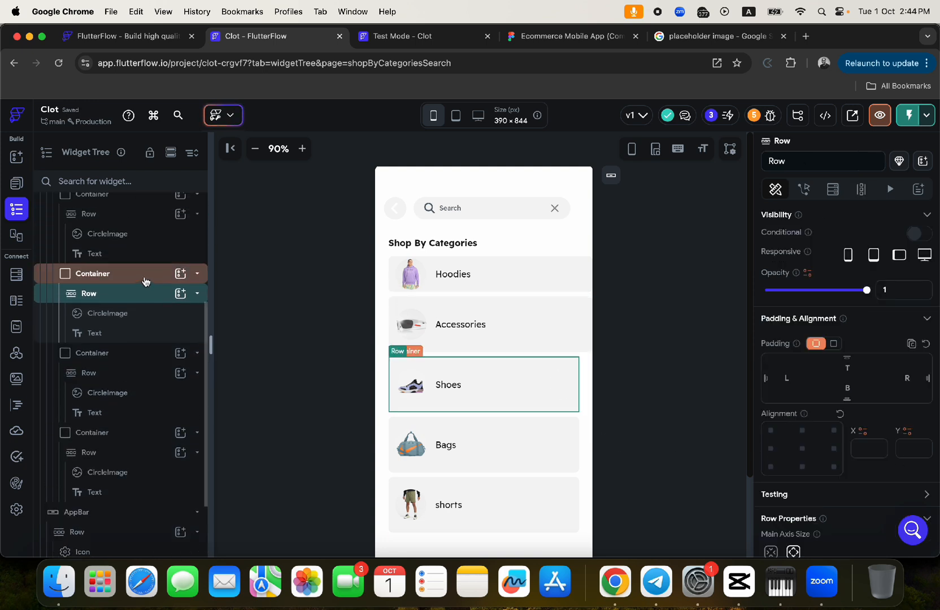
left_click(144, 276)
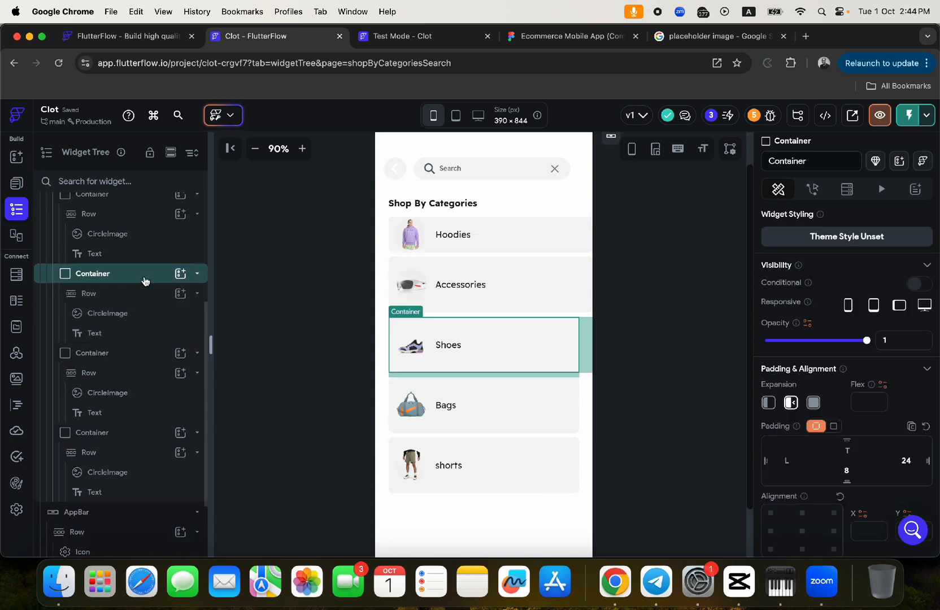
double_click(912, 458)
key("BackSpace")
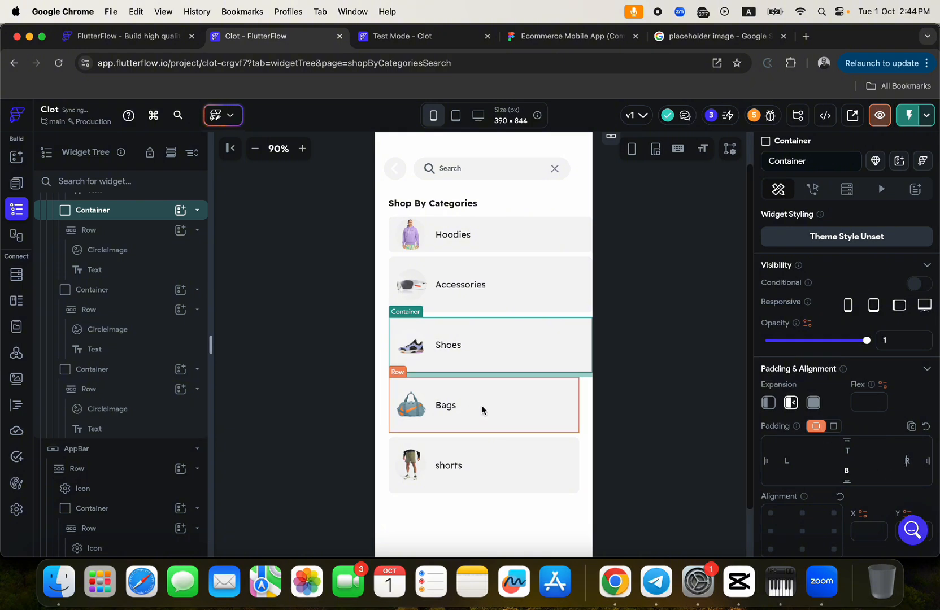
Step: Clear the right padding of the Bags and shorts containers in the category list
left_click(500, 410)
left_click(102, 264)
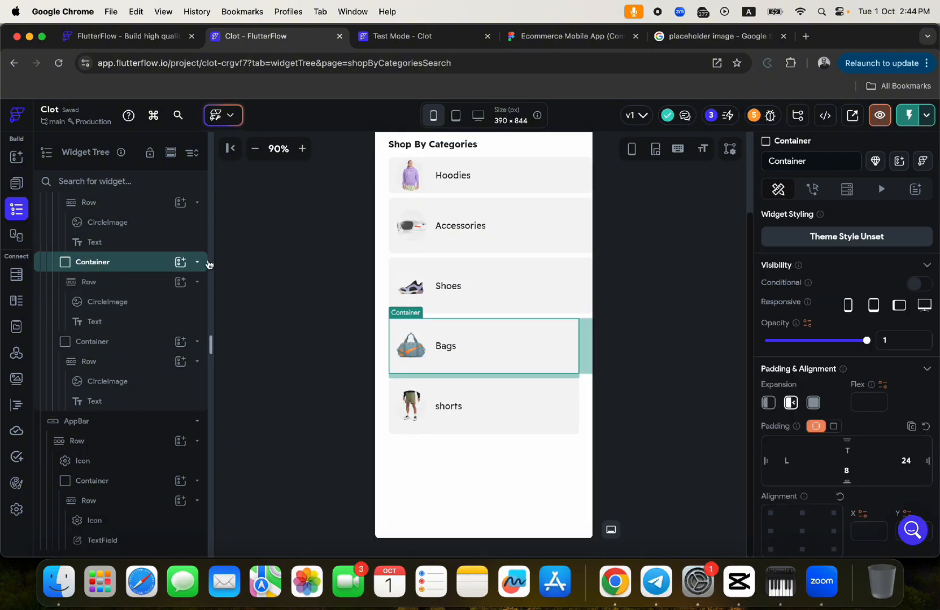
double_click(906, 460)
key("BackSpace")
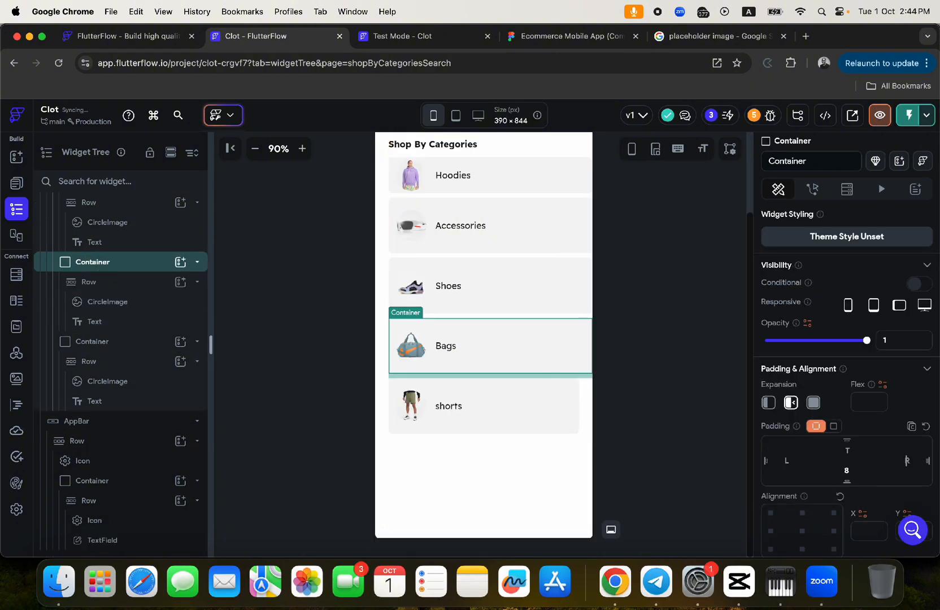
left_click(519, 408)
left_click(118, 343)
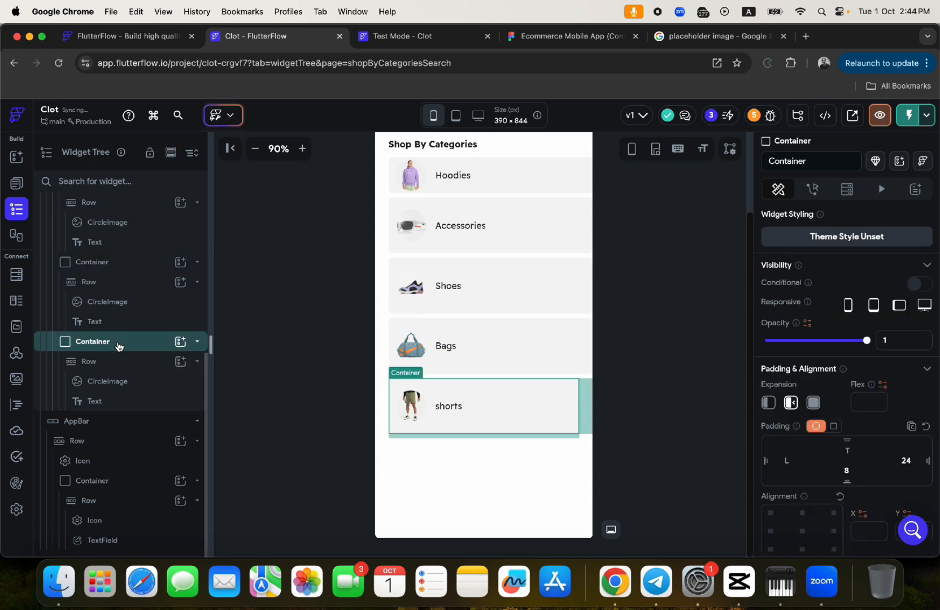
double_click(906, 460)
key("BackSpace")
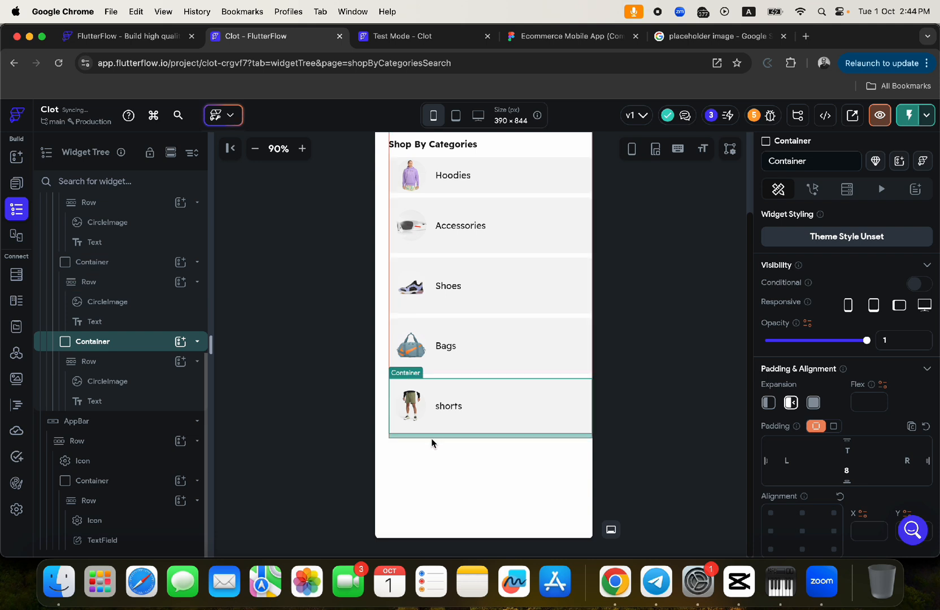
Step: Set the right padding of the Column holding the category list to 24
left_click(437, 380)
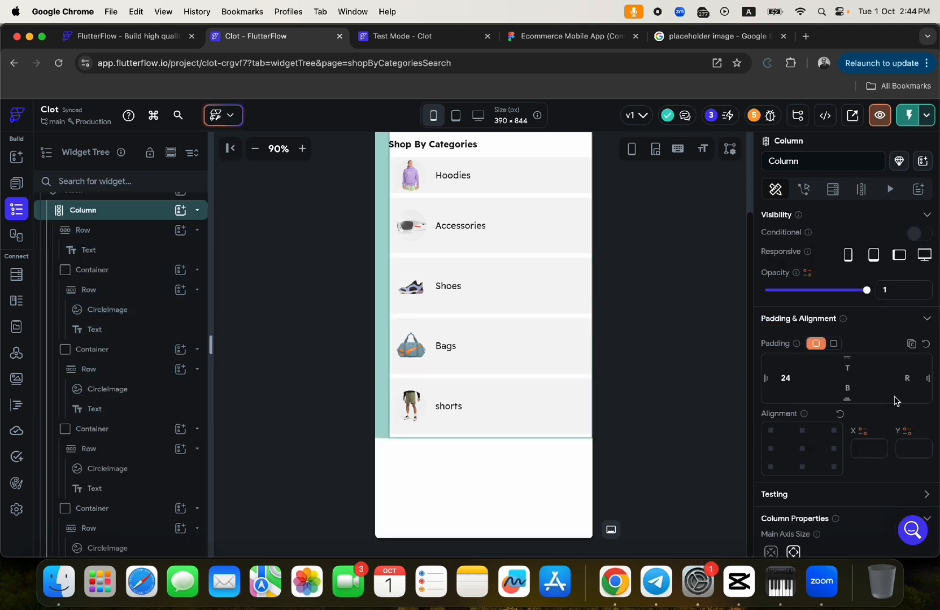
type("24")
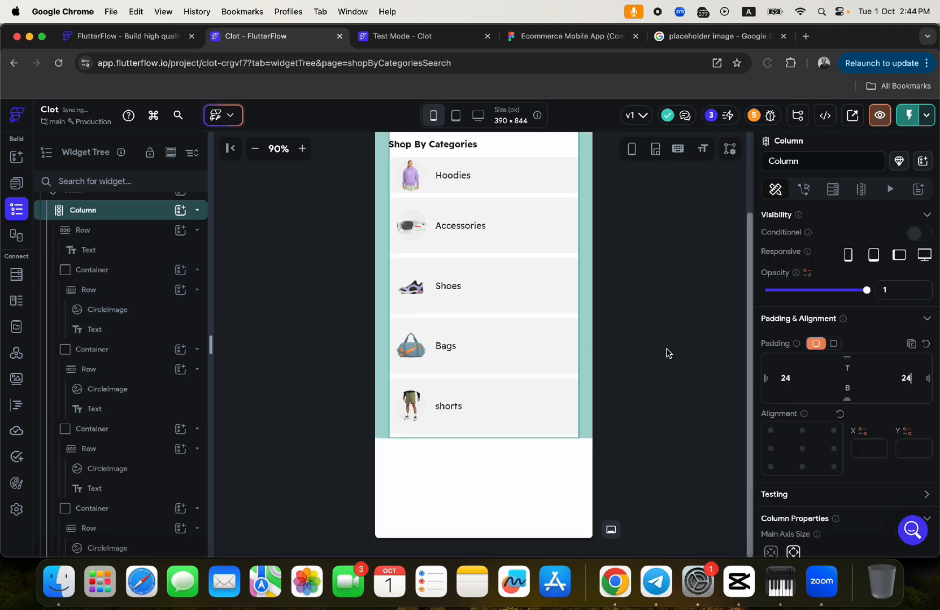
scroll(484, 302, "up", 2)
scroll(484, 302, "up", 1)
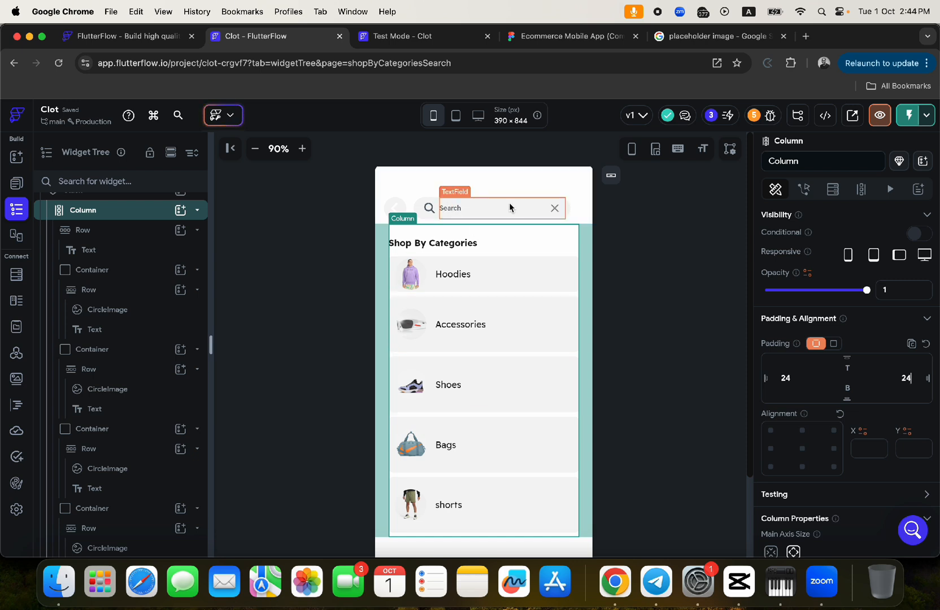
Step: Compare the Search,Filter screens in the Figma design with the shopByCategoriesSearch page in FlutterFlow
left_click(409, 38)
left_click(564, 37)
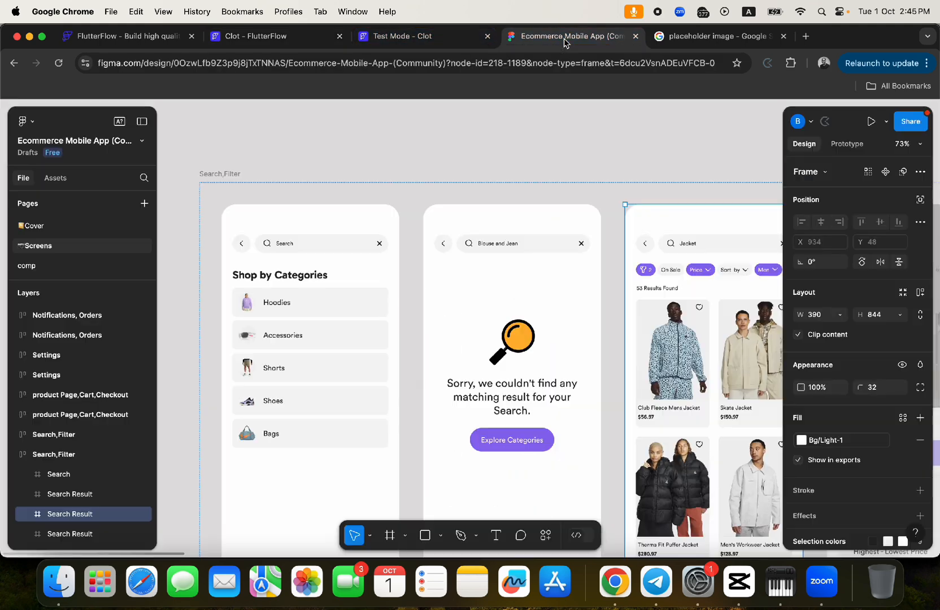
scroll(497, 276, "down", 3)
scroll(497, 277, "right", 2)
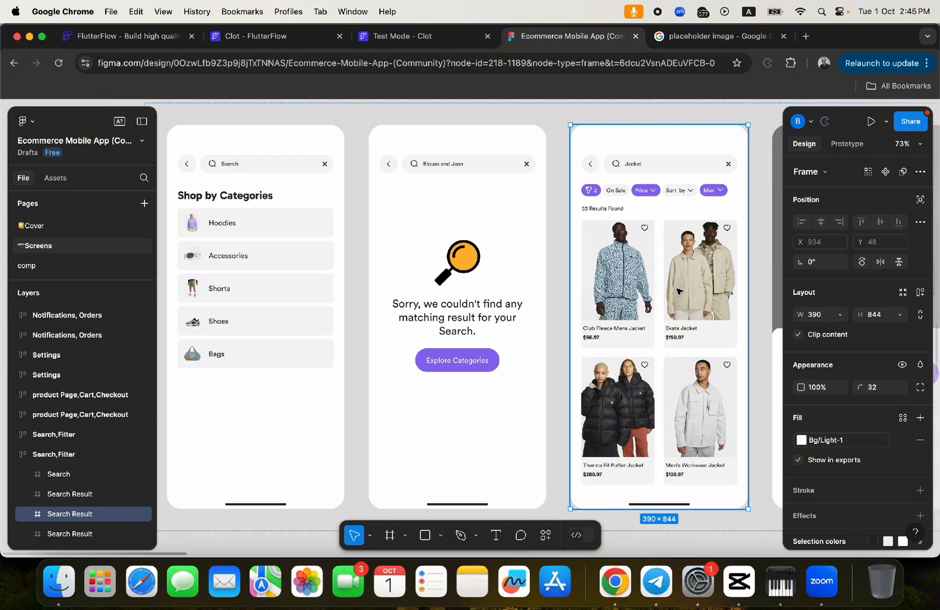
scroll(679, 290, "down", 3)
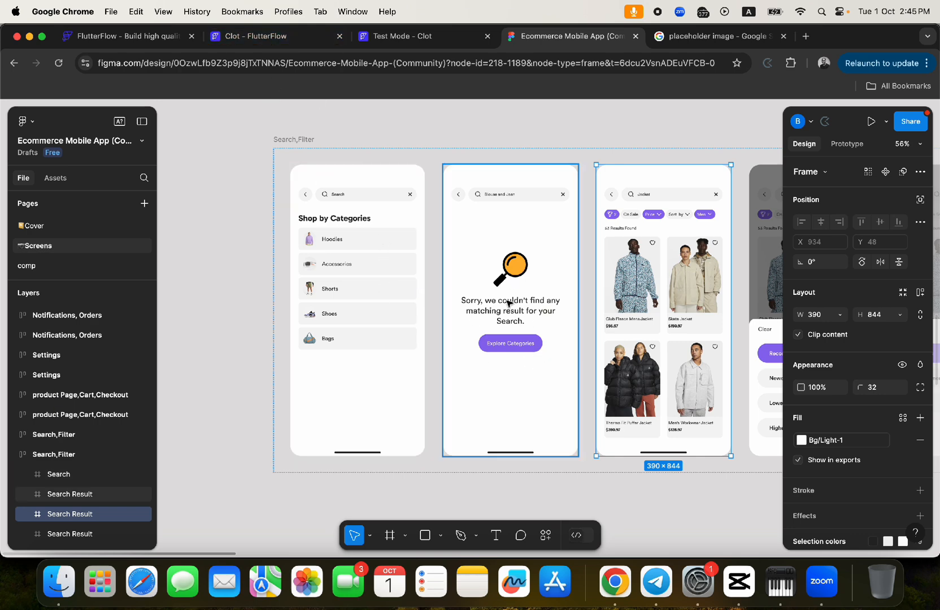
left_click(247, 42)
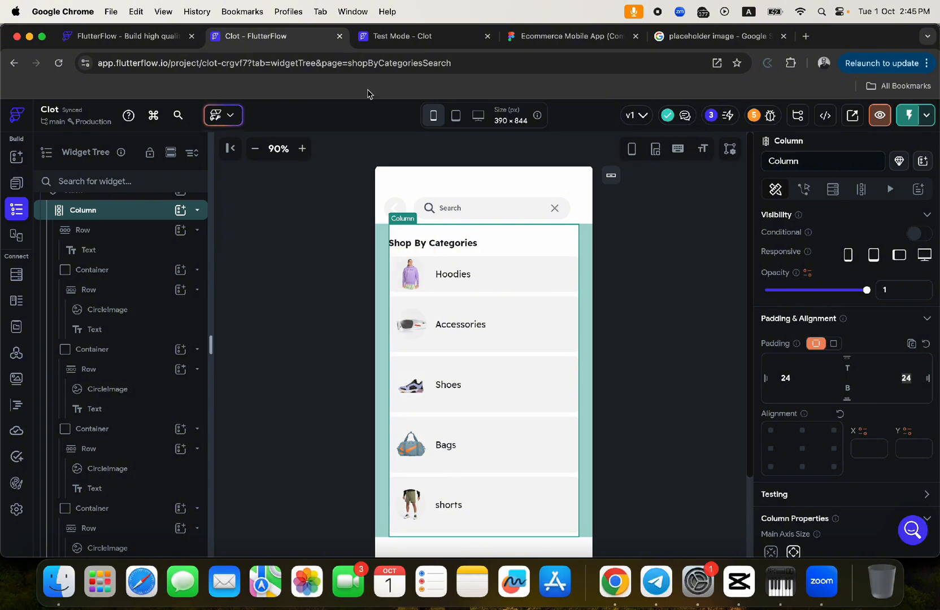
Step: In the Figma design, examine the Homepage category screens and compare them with the Search,Filter screens
left_click(538, 39)
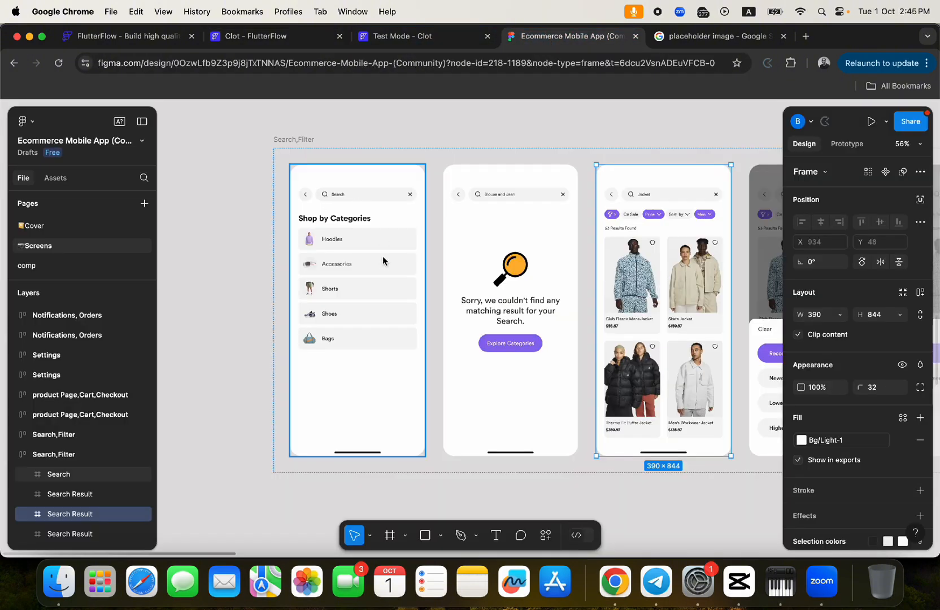
scroll(382, 270, "down", 5)
scroll(389, 293, "up", 5)
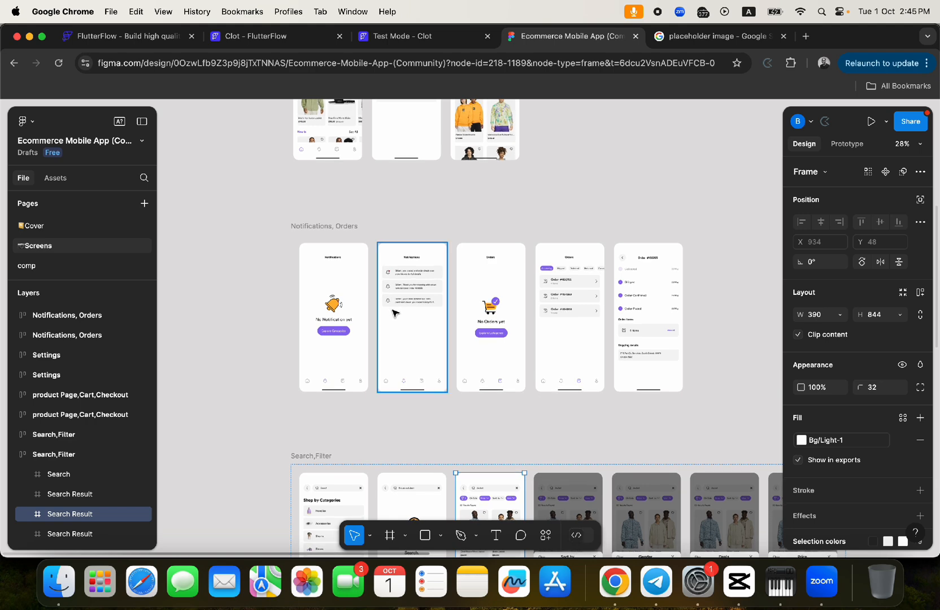
scroll(394, 313, "up", 5)
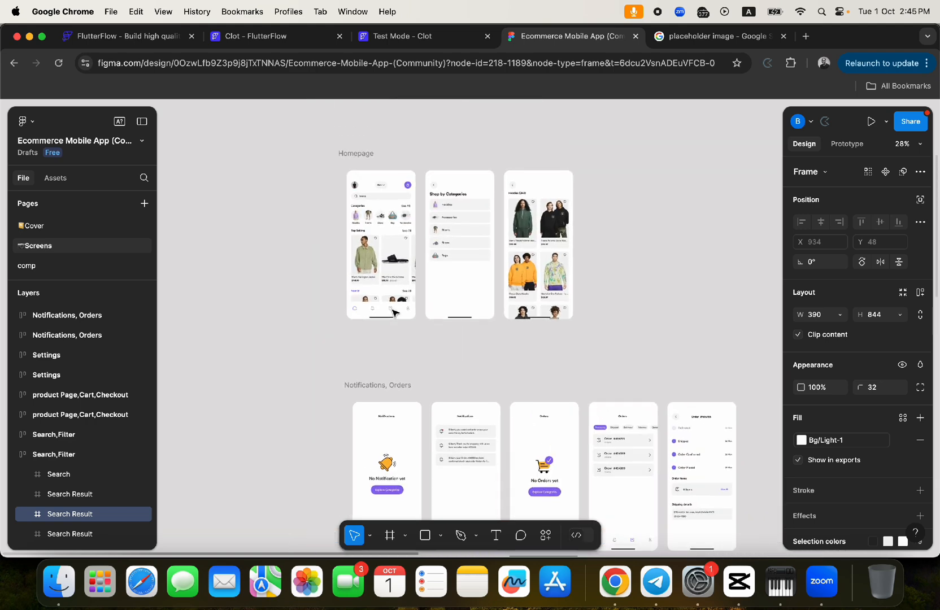
scroll(377, 204, "up", 5)
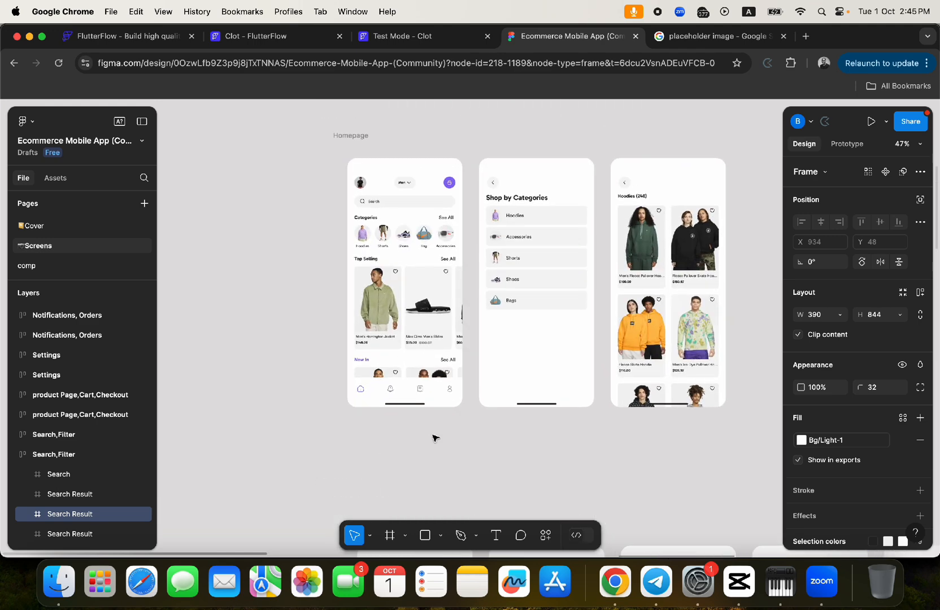
scroll(435, 437, "down", 10)
scroll(428, 415, "down", 6)
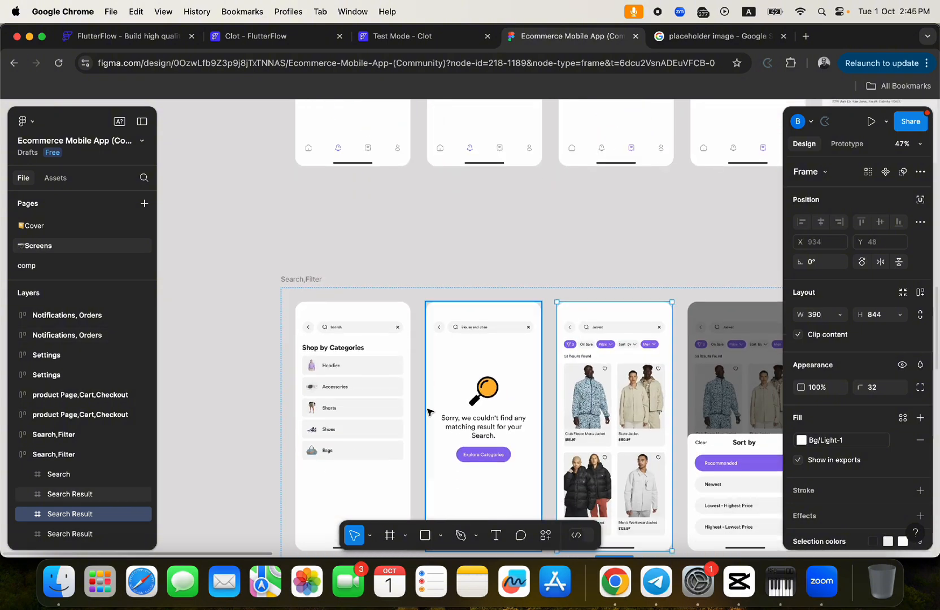
Step: Back in FlutterFlow, clear the left and right padding of the Column holding the category list
left_click(235, 38)
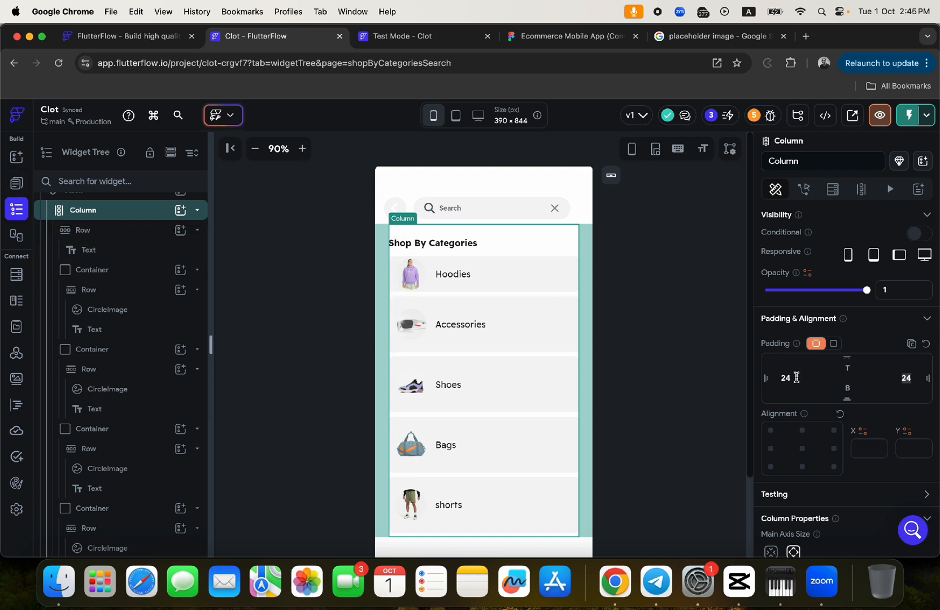
left_click(778, 378)
key("BackSpace")
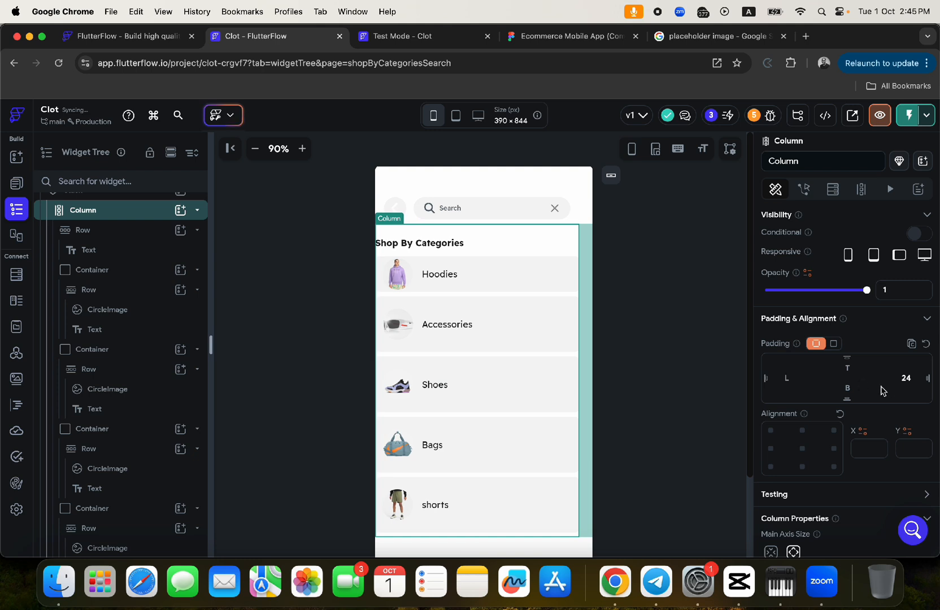
left_click(911, 375)
key("BackSpace")
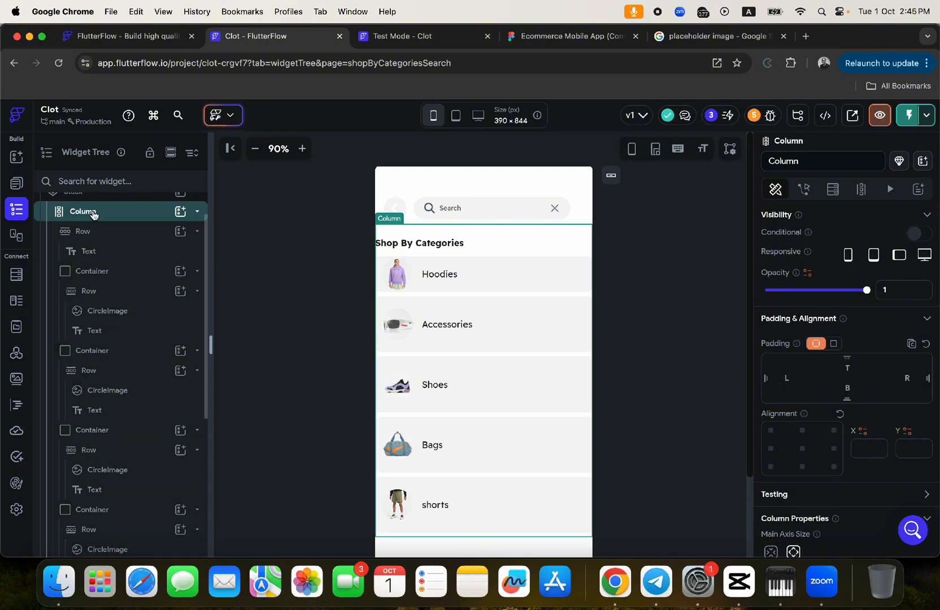
Step: Rename the Column holding the category list on the shopByCategoriesSearch page as shopbycategoriescolumn
double_click(94, 215)
double_click(84, 252)
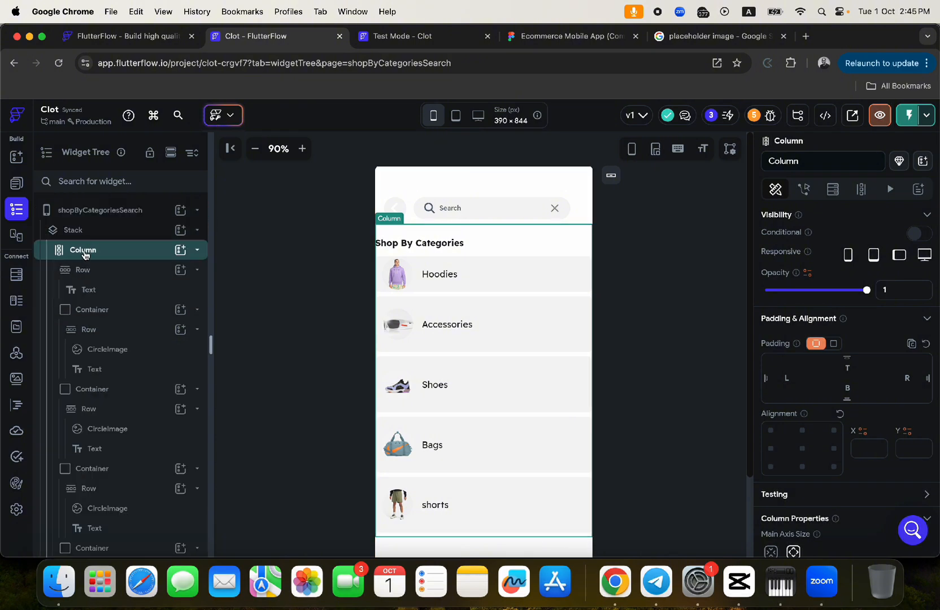
left_click(807, 160)
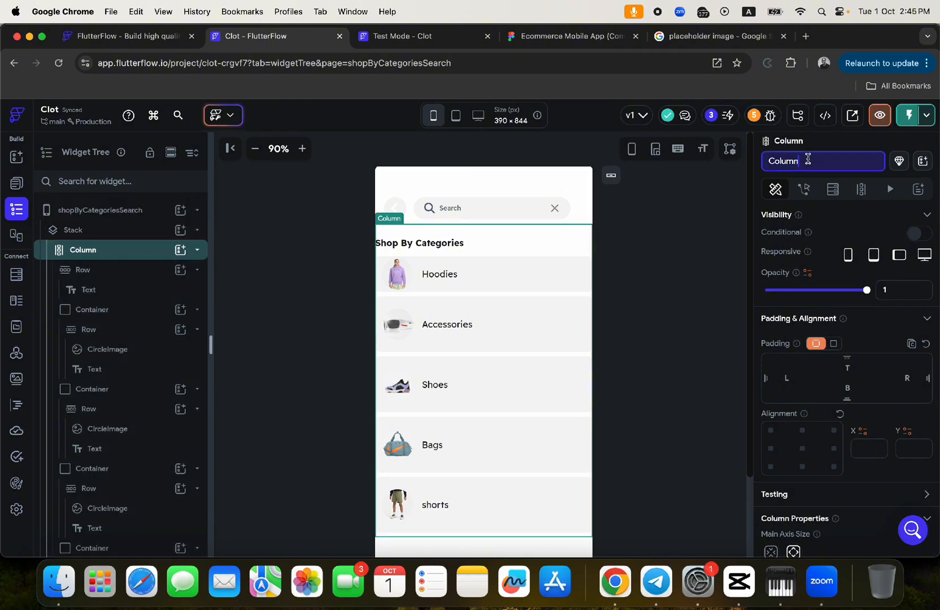
key("super+a")
type("shop")
key("Return")
type("by")
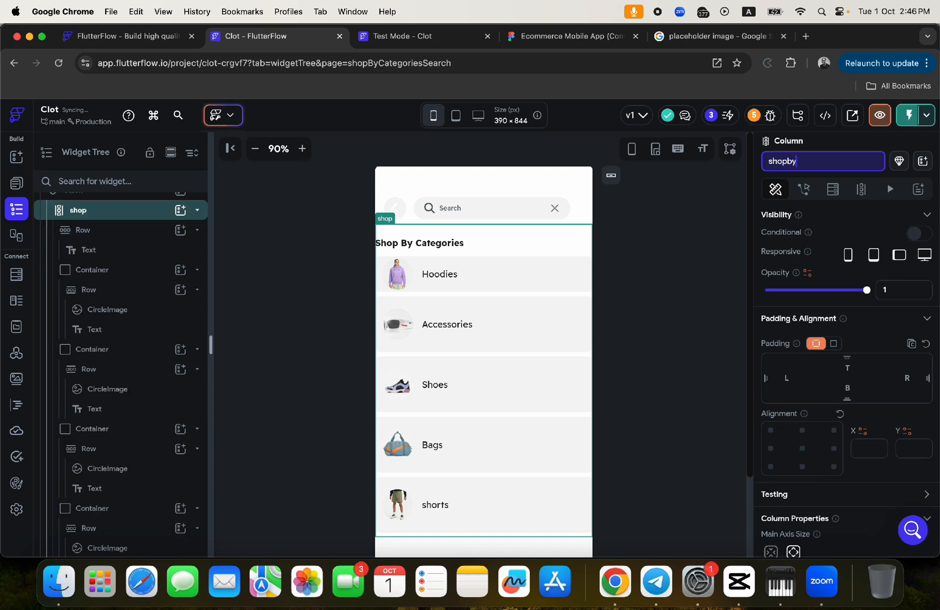
type("categories")
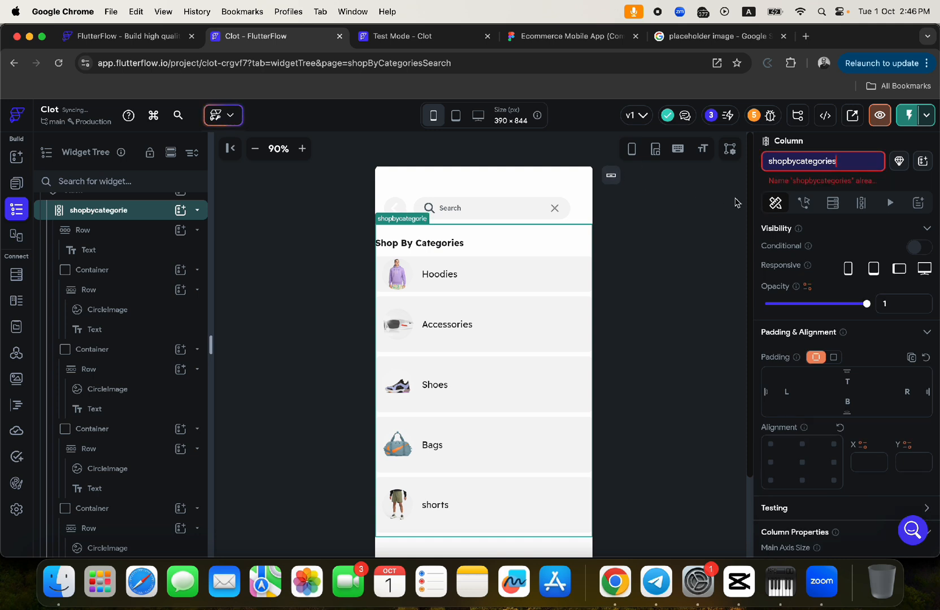
type("column")
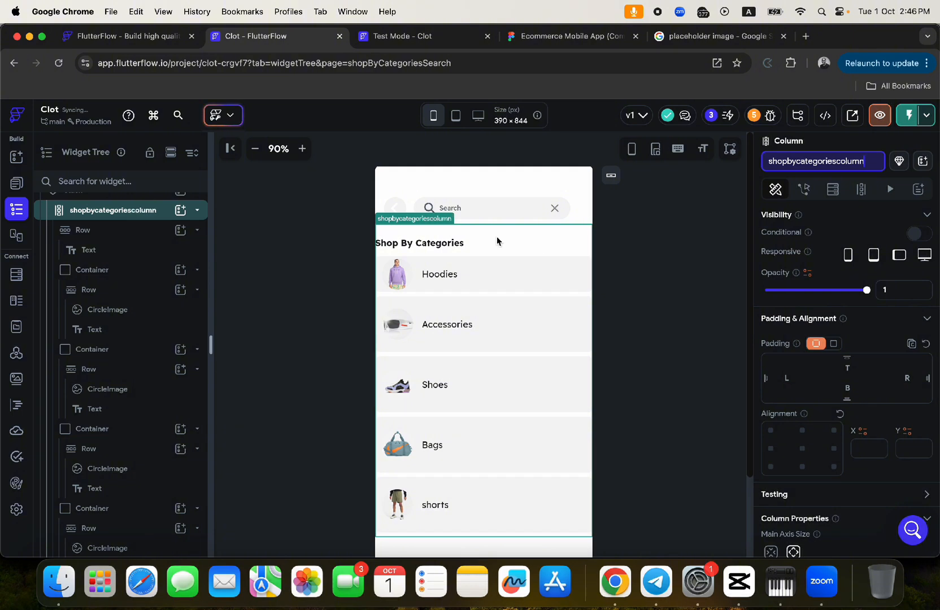
Step: Wrap shopbycategoriescolumn in a new Column inside the Stack
scroll(110, 268, "up", 1)
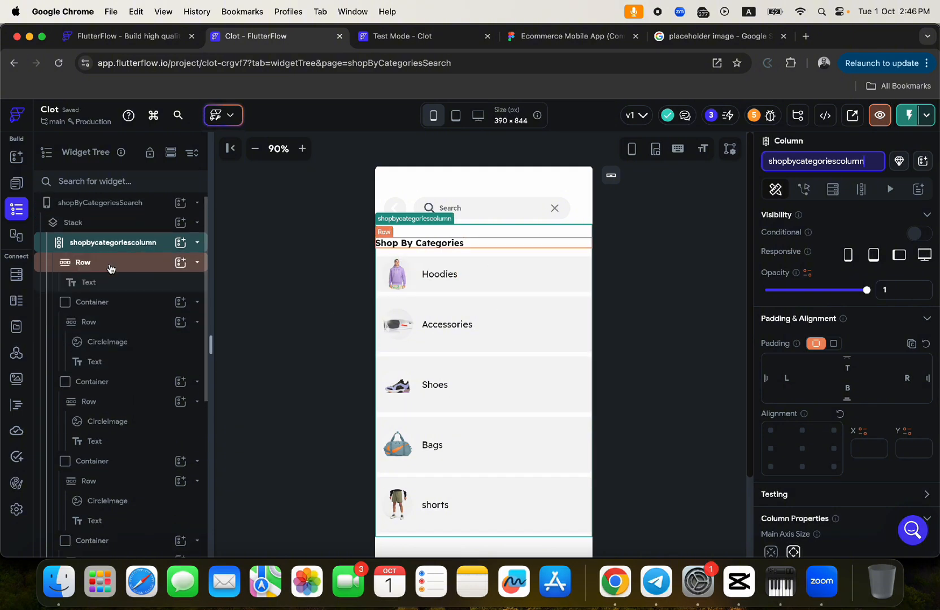
double_click(84, 245)
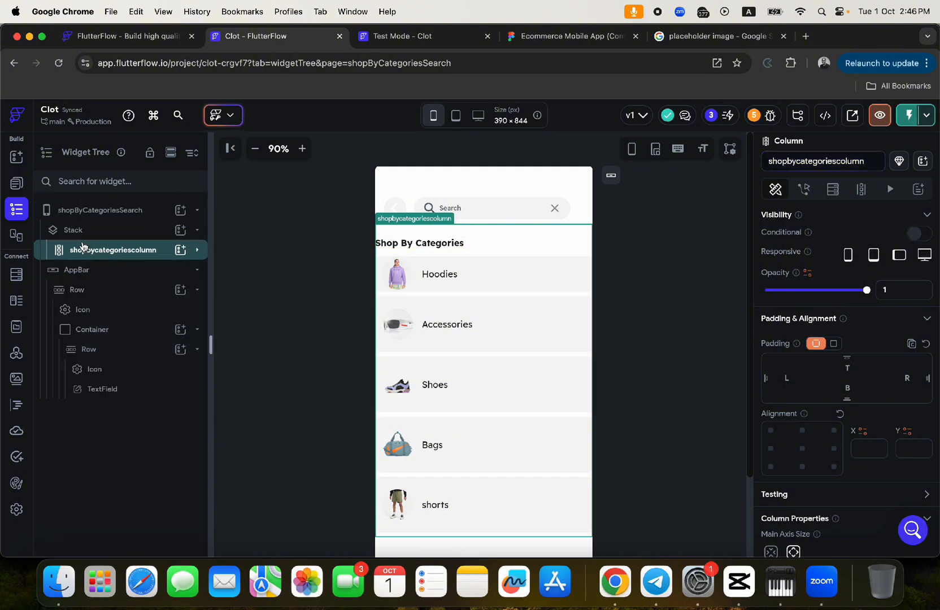
right_click(81, 253)
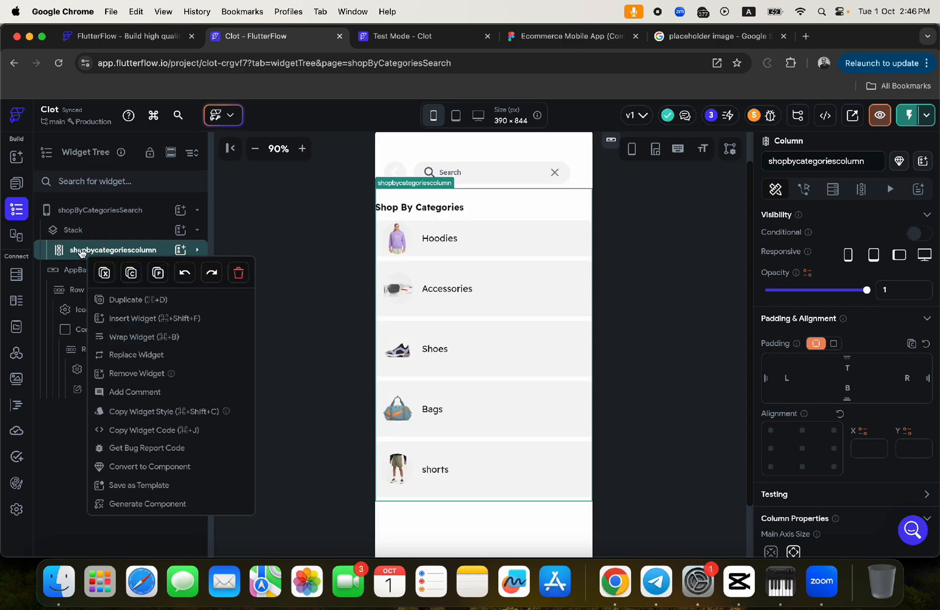
left_click(133, 336)
left_click(502, 231)
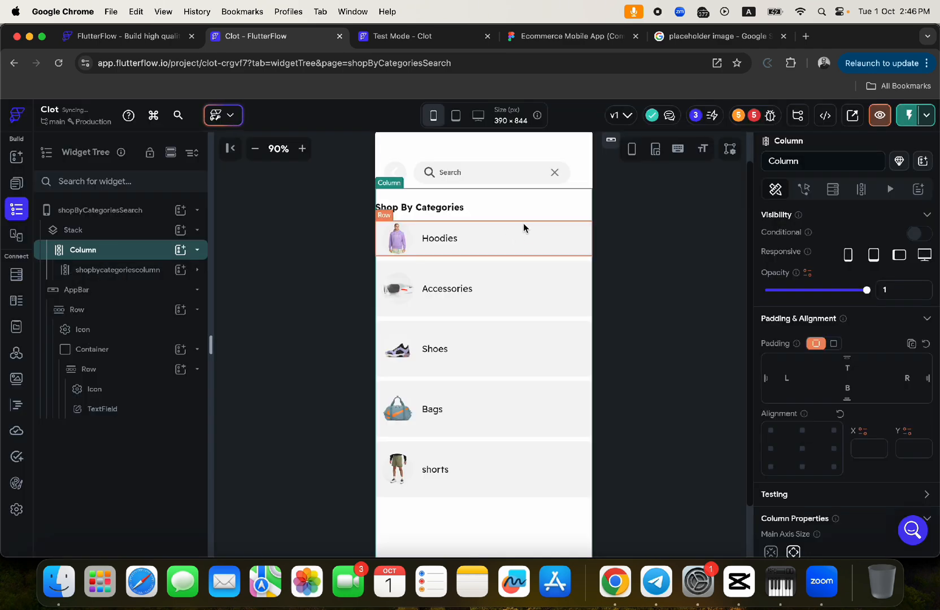
left_click(116, 271)
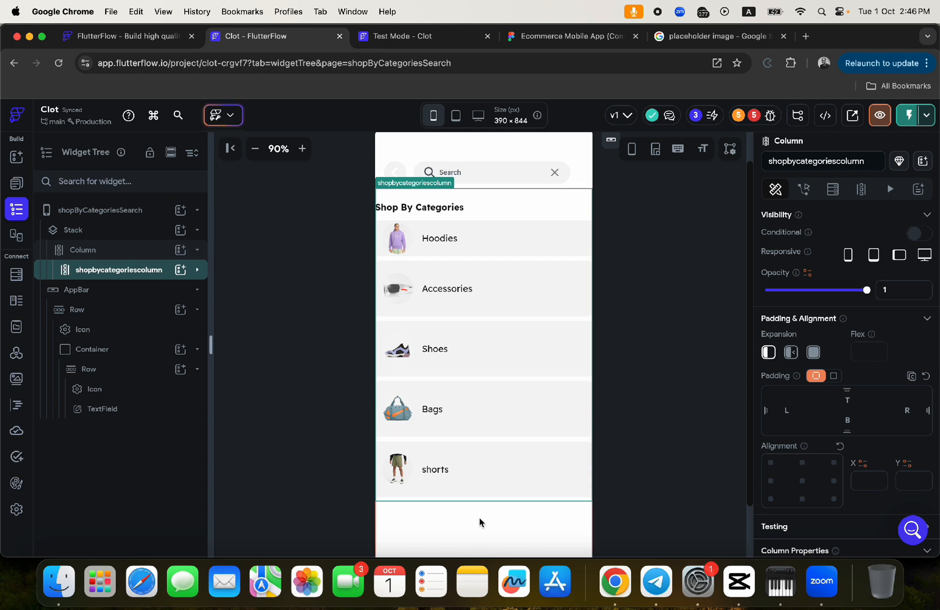
left_click(462, 523)
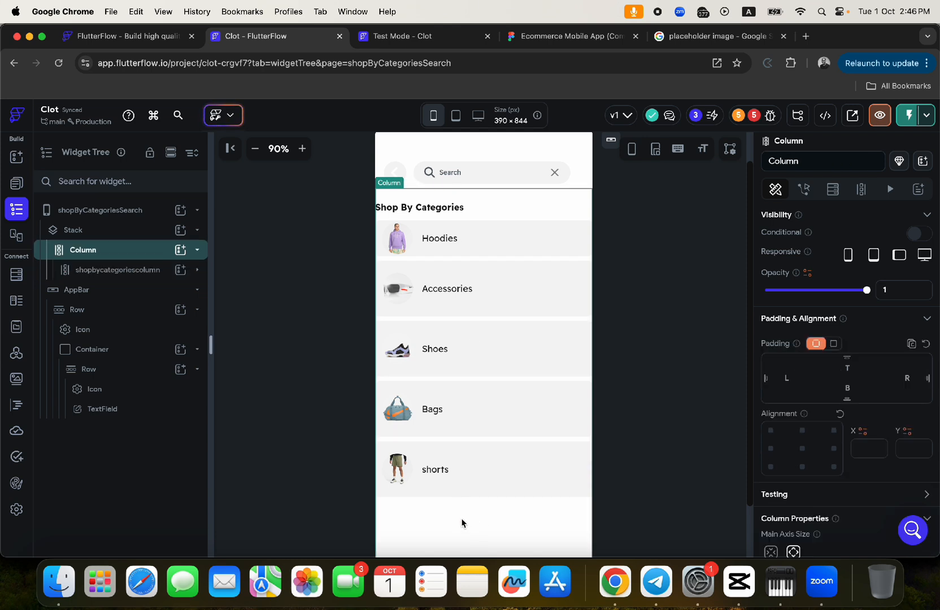
Step: Copy the Column holding the whole no-results layout from the shopByCategoriesNoSearch page
left_click(17, 184)
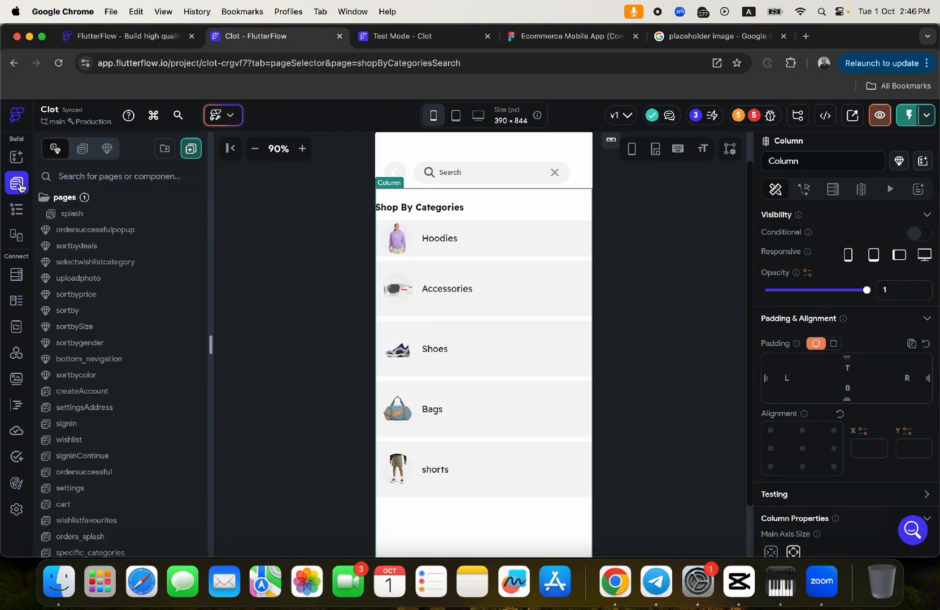
scroll(144, 458, "down", 10)
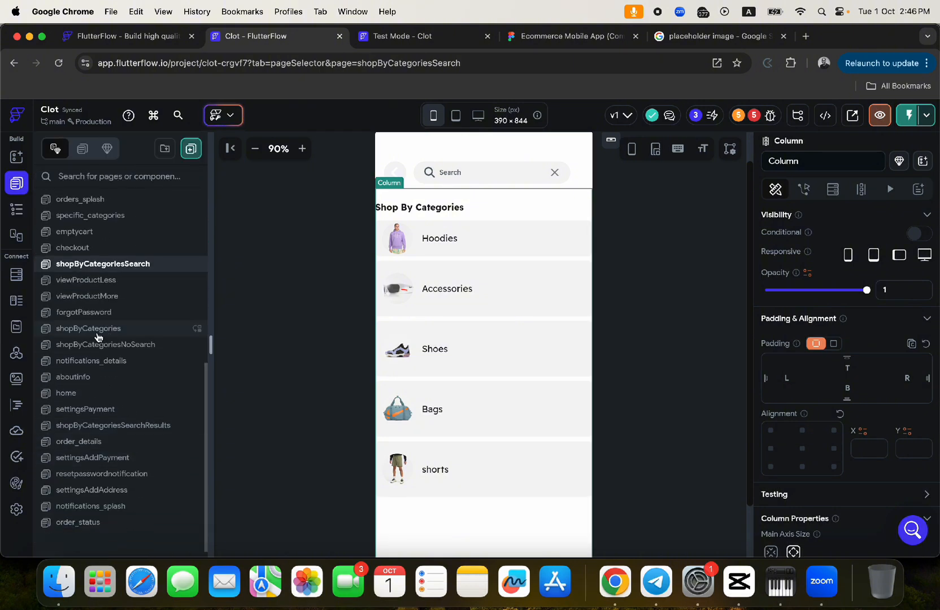
left_click(90, 351)
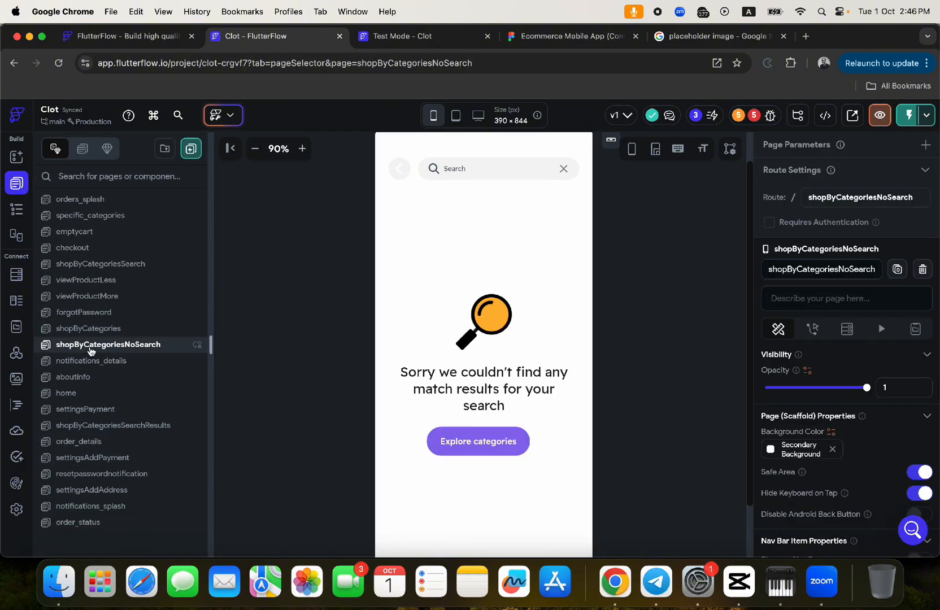
left_click(451, 215)
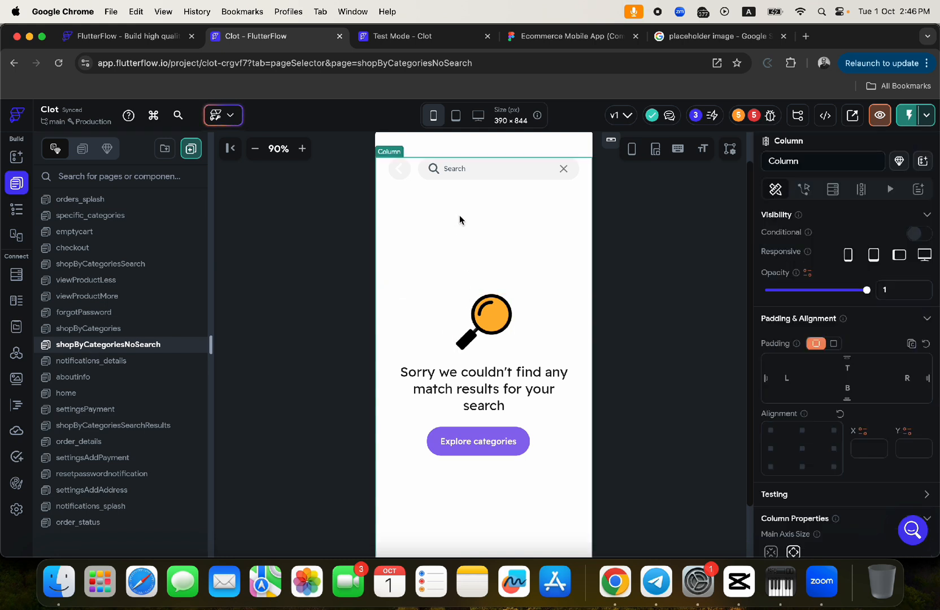
key("super+c")
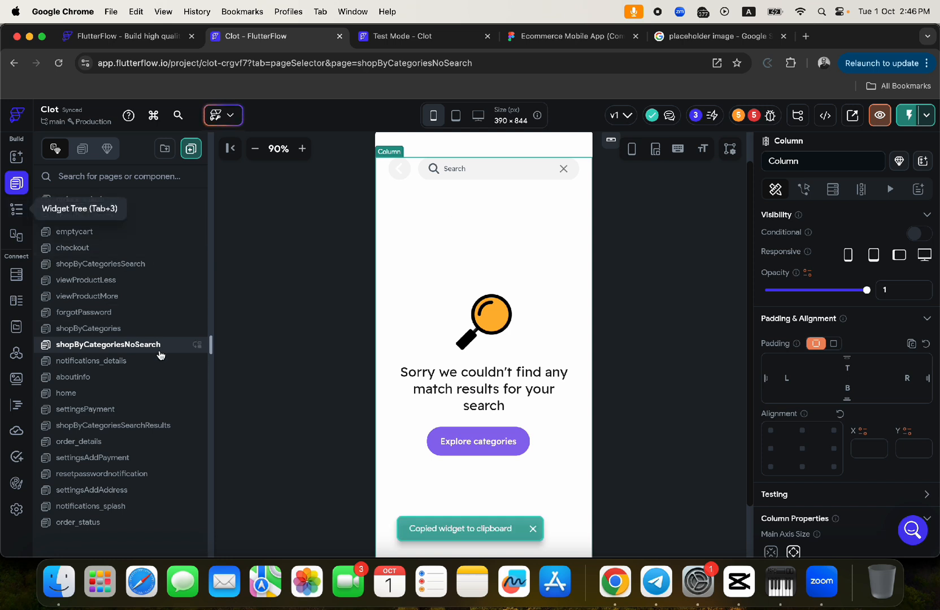
Step: Paste the copied Column into the outer Column of the shopByCategoriesSearch page and delete the search bar row from the pasted copy
left_click(107, 268)
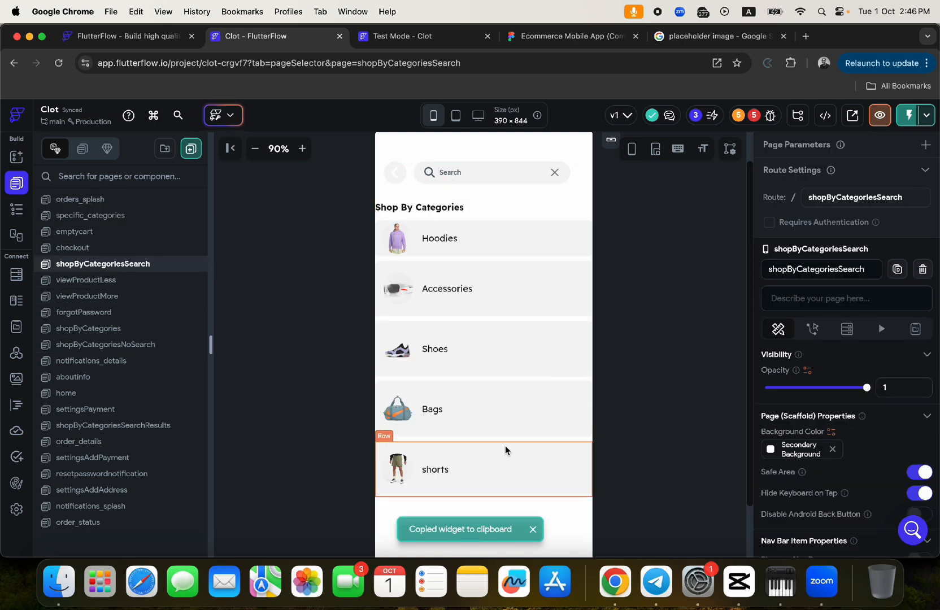
scroll(504, 445, "down", 2)
left_click(445, 450)
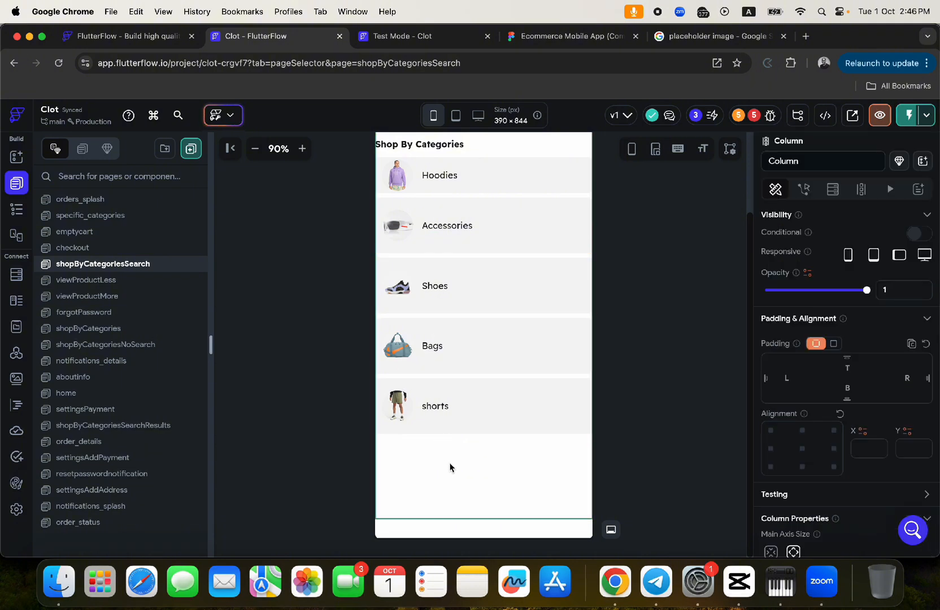
key("super+v")
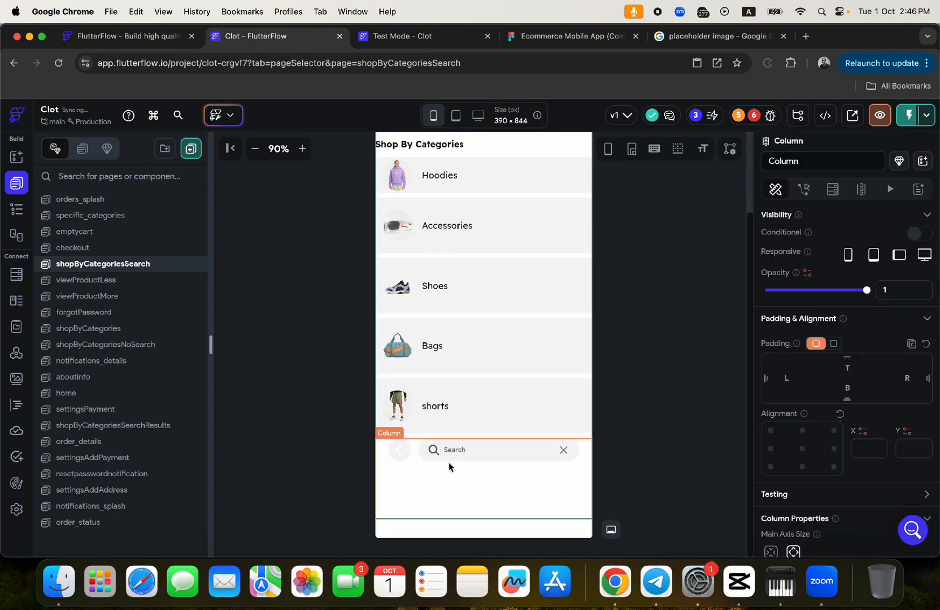
left_click(417, 459)
key("Delete")
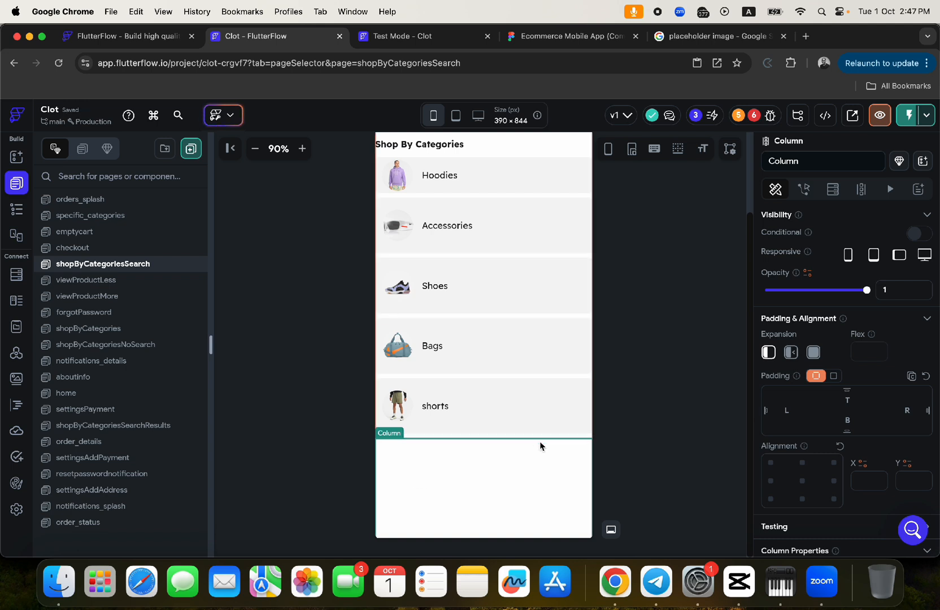
Step: Make the outer Column that wraps the category list and the no-results section scrollable
left_click(17, 208)
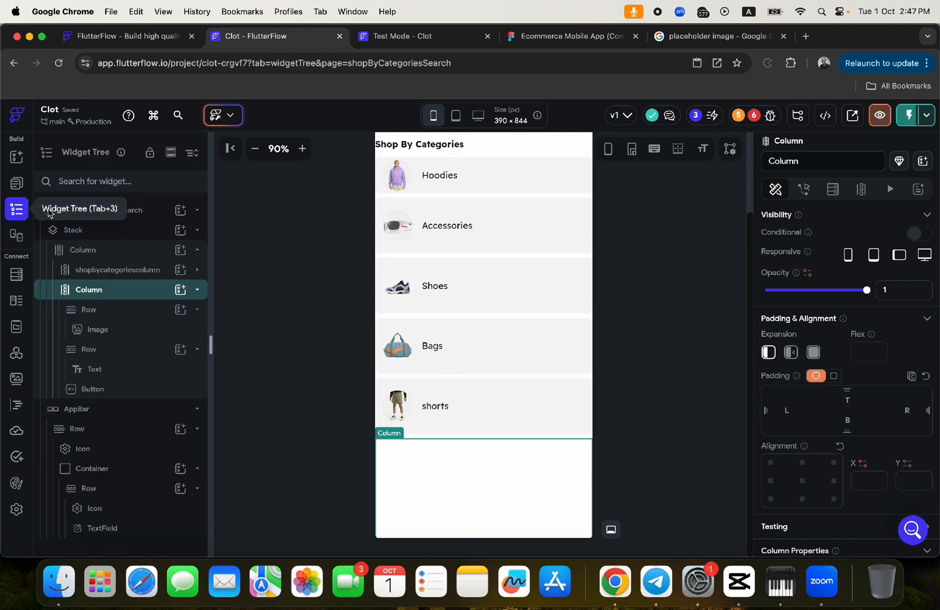
left_click(101, 250)
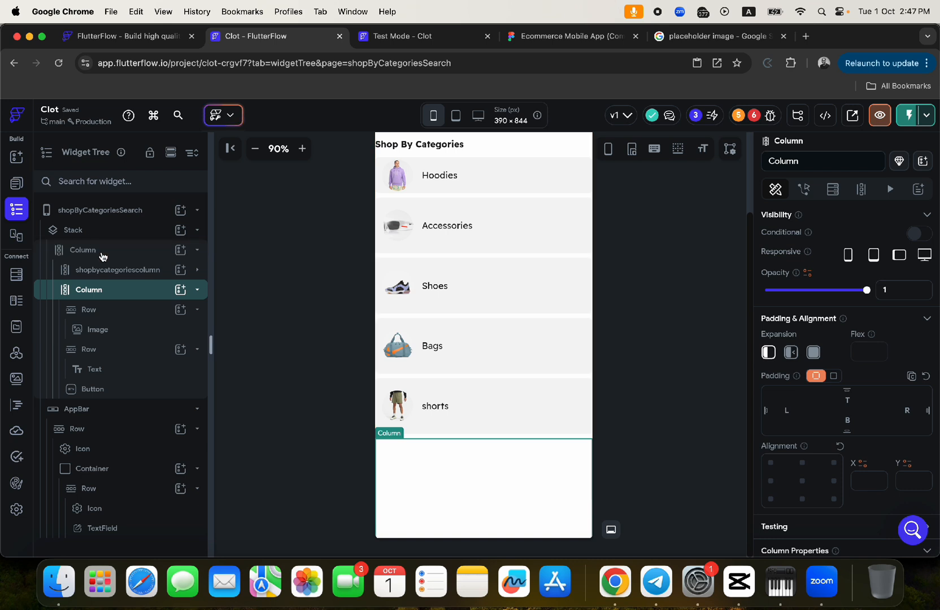
scroll(791, 402, "down", 5)
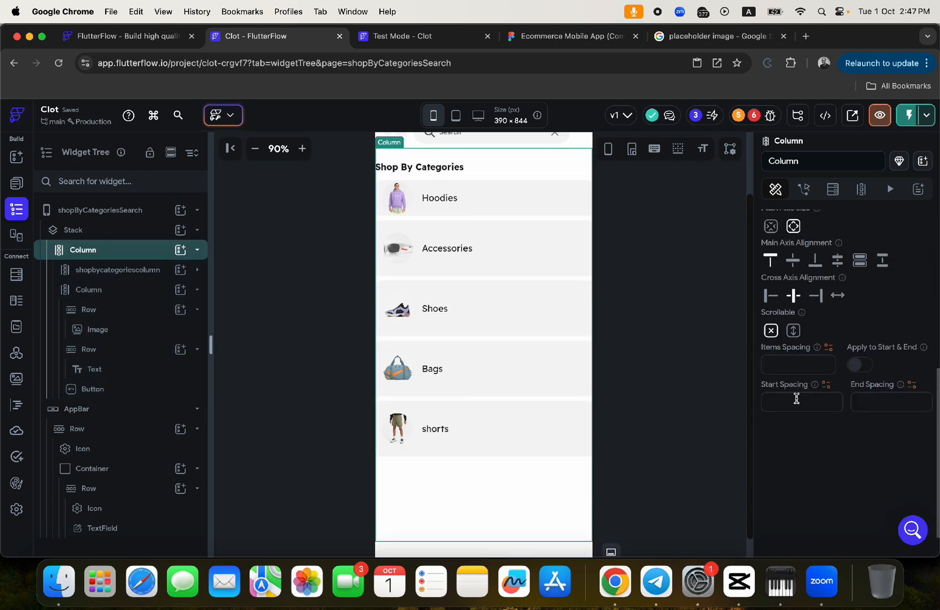
left_click(793, 331)
scroll(552, 388, "down", 5)
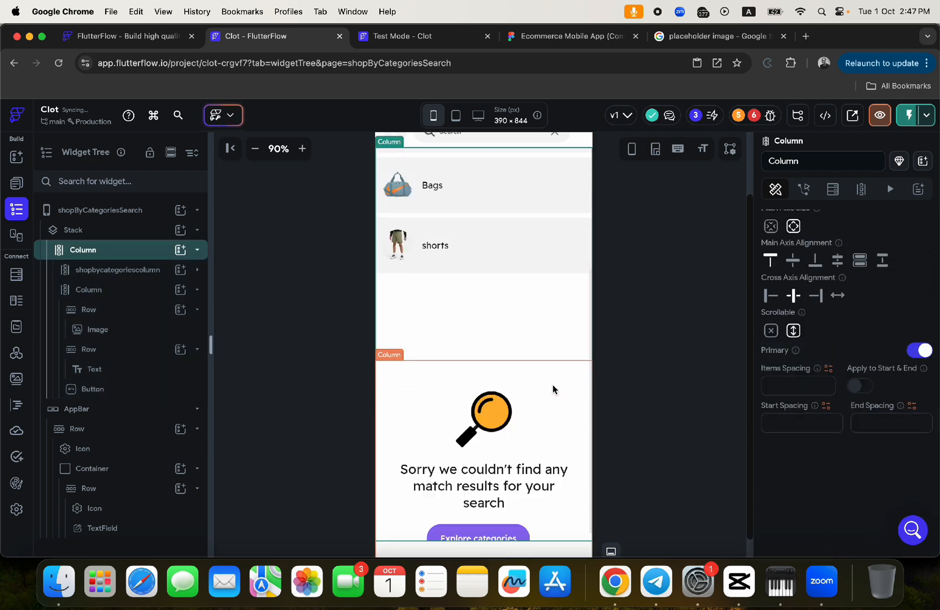
Step: Examine the stacked category list and no-results section, and check them against the Search,Filter screens in the Figma design
scroll(552, 387, "up", 3)
scroll(553, 385, "up", 1)
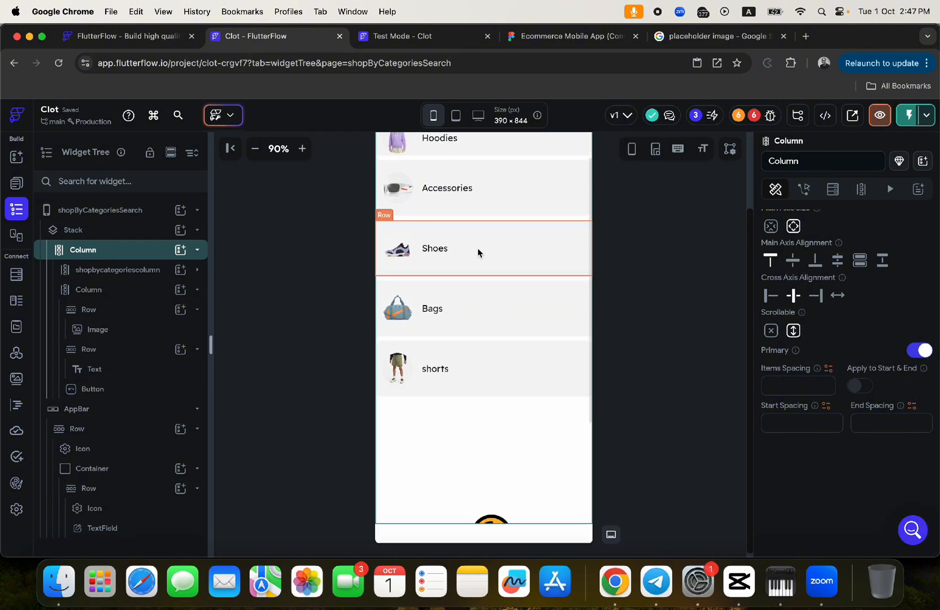
scroll(483, 472, "down", 1)
scroll(482, 475, "down", 2)
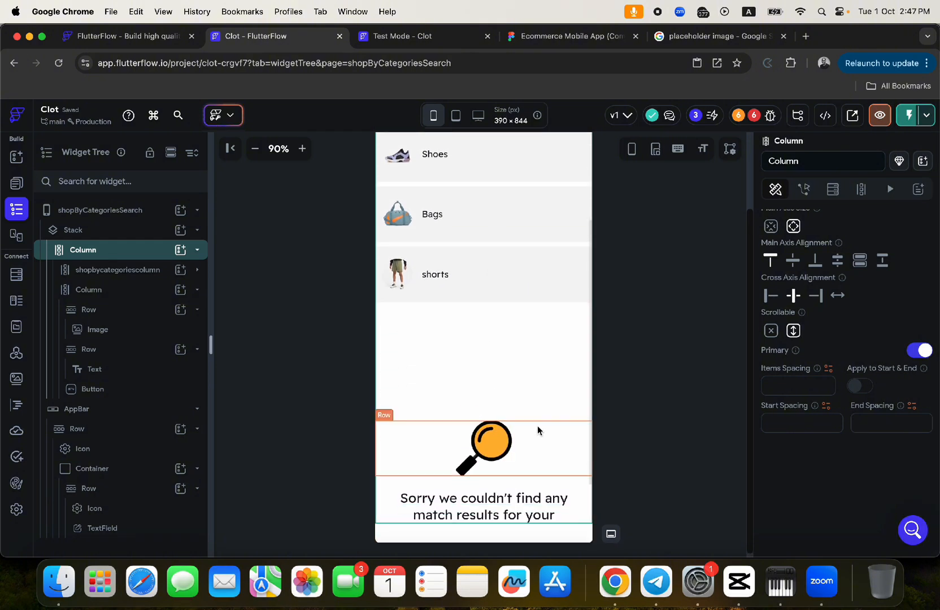
left_click(525, 399)
left_click(559, 452)
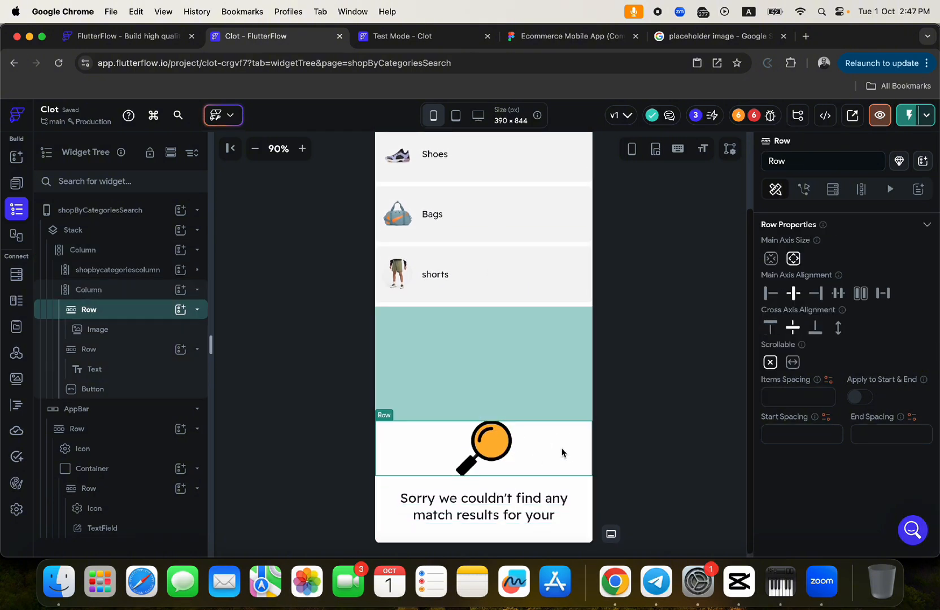
scroll(847, 277, "up", 3)
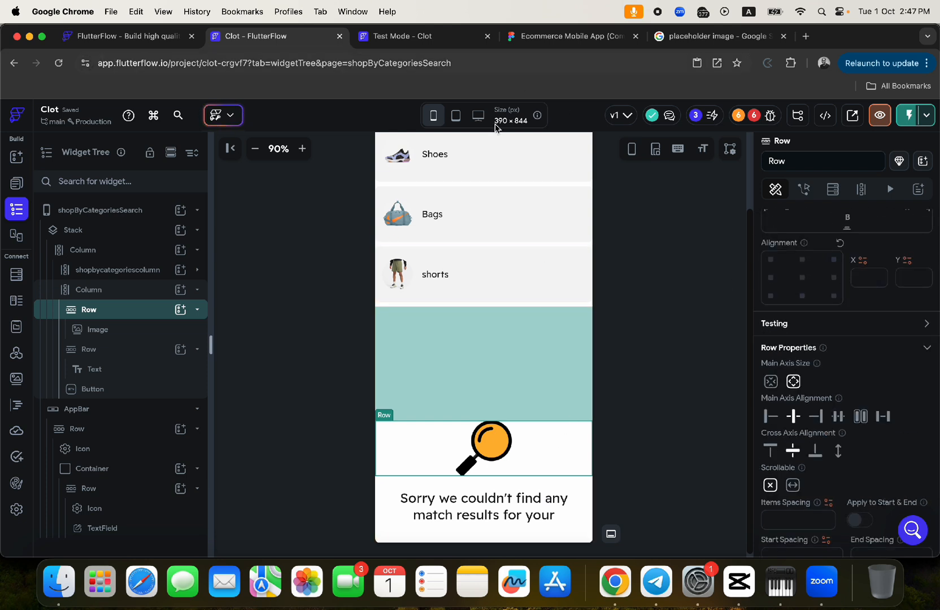
scroll(482, 247, "up", 5)
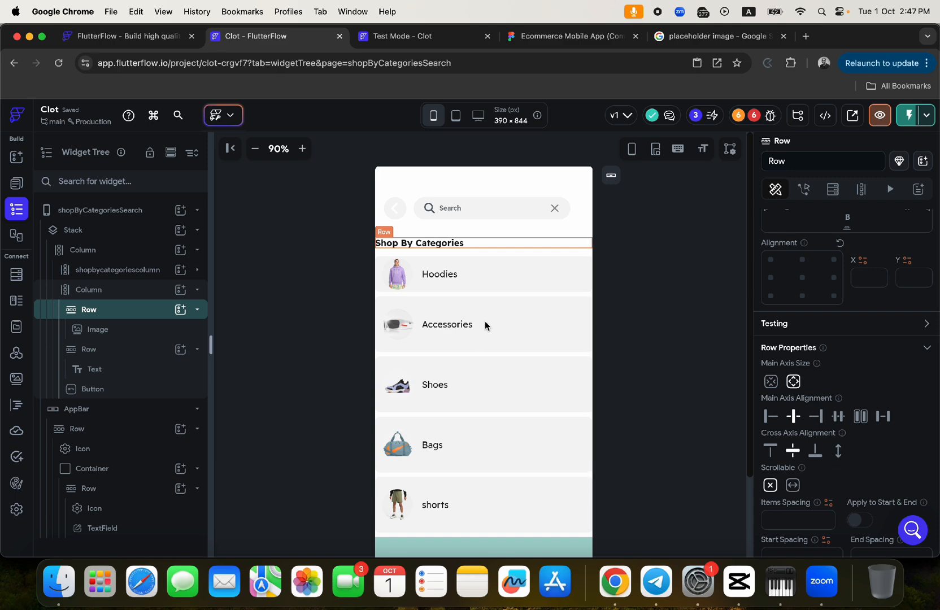
left_click(521, 34)
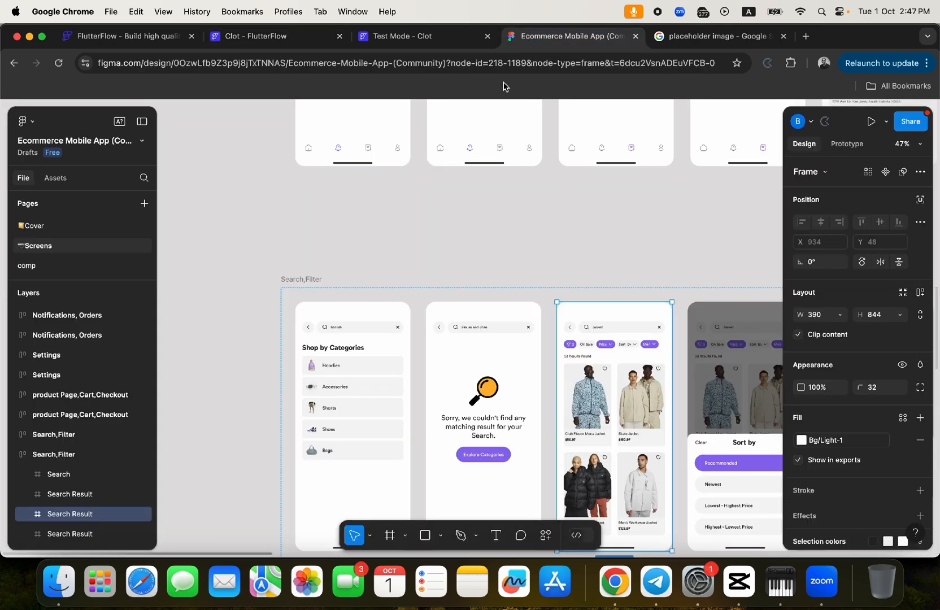
left_click(263, 36)
Step: Back in FlutterFlow, rename the Column holding the no-results section as nosearchresults
scroll(455, 442, "down", 5)
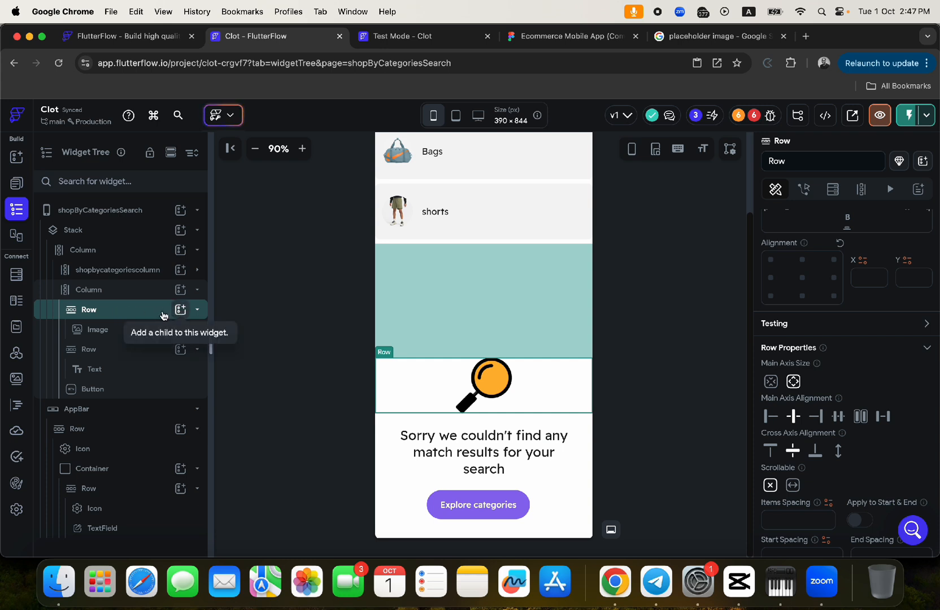
left_click(91, 289)
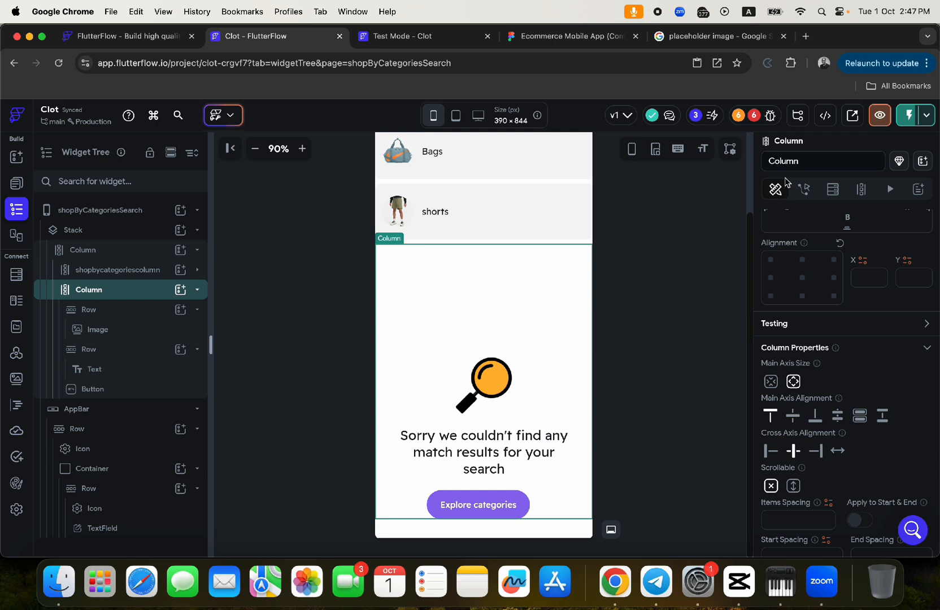
left_click(805, 161)
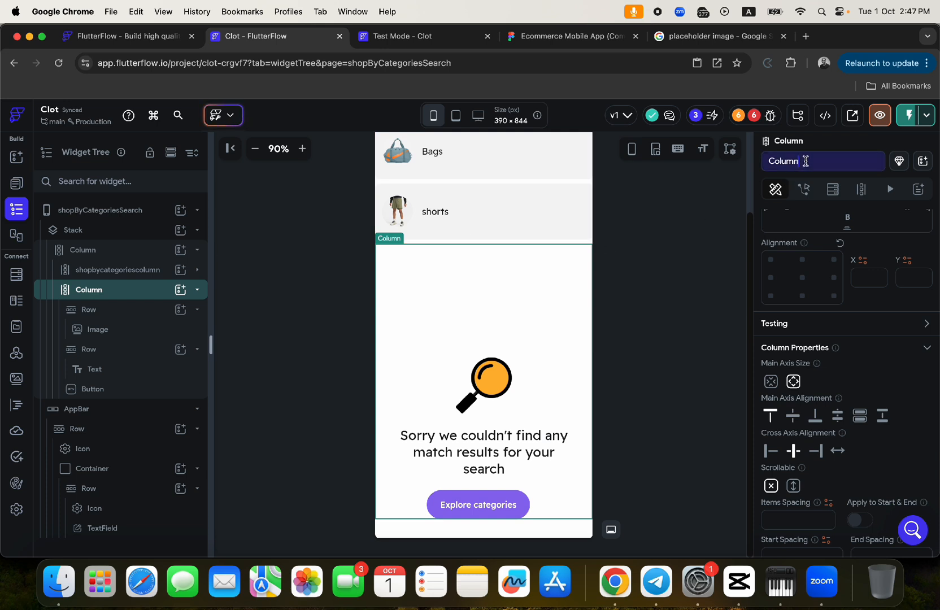
left_click_drag(805, 161, 764, 161)
type("nosearchresults")
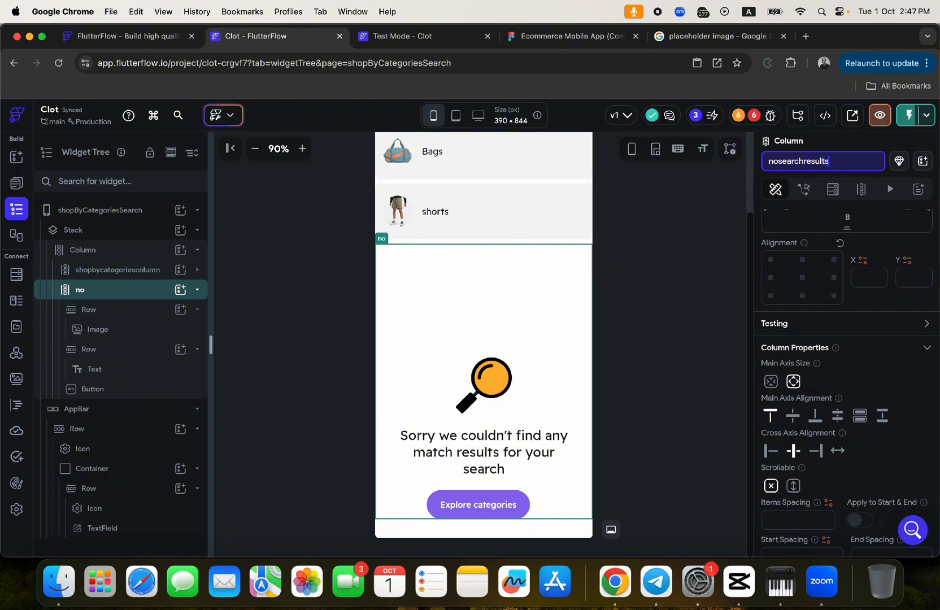
key("Return")
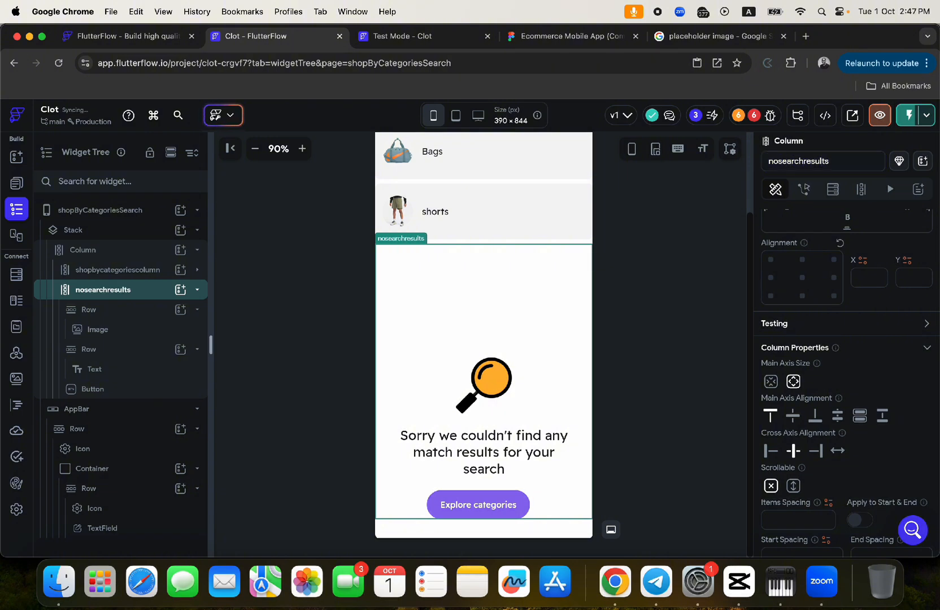
Step: Using the project error list, remove the Flexible expansion from the Hoodies, Accessories and Shoes containers in the category list
left_click(754, 116)
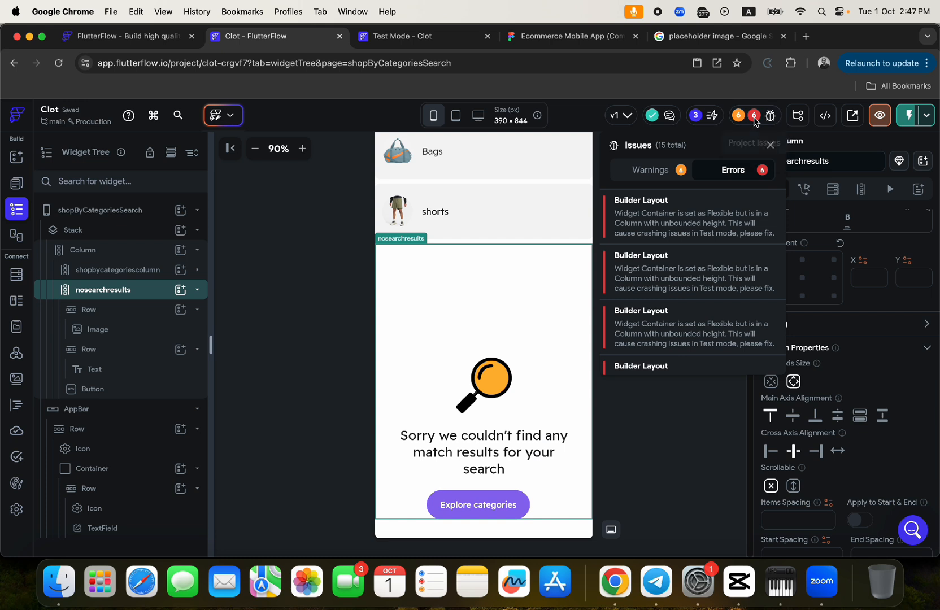
left_click(659, 216)
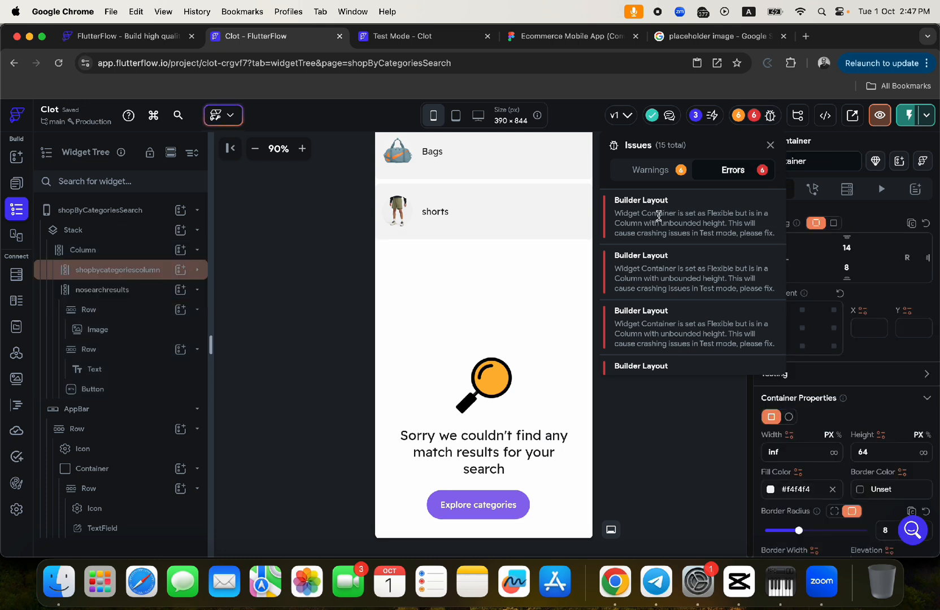
left_click(824, 287)
scroll(821, 287, "up", 5)
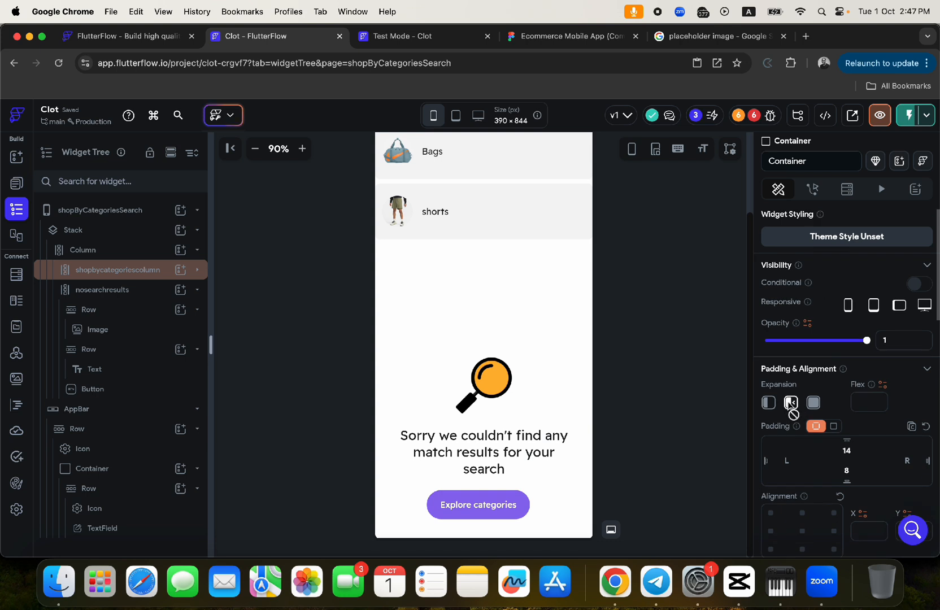
left_click(753, 115)
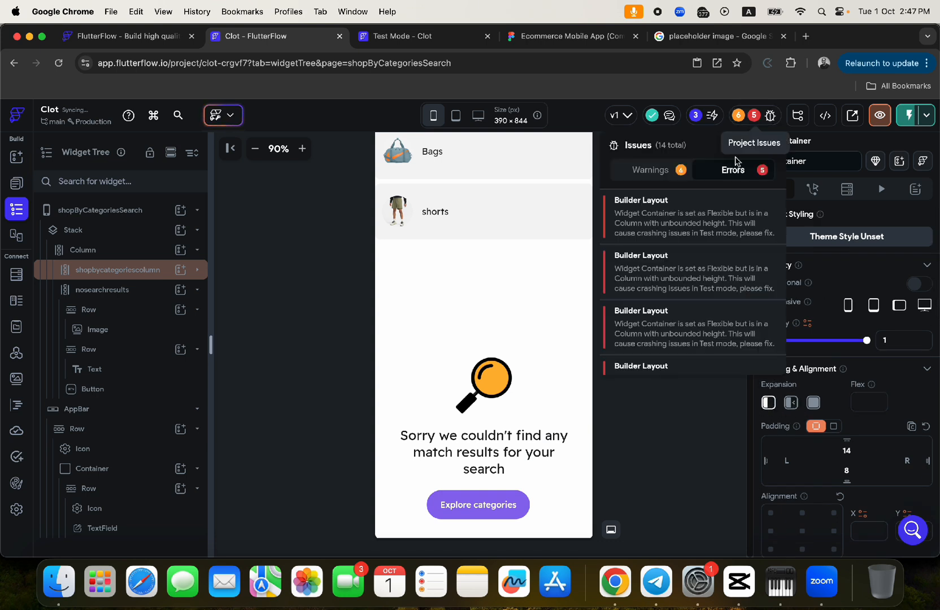
left_click(769, 403)
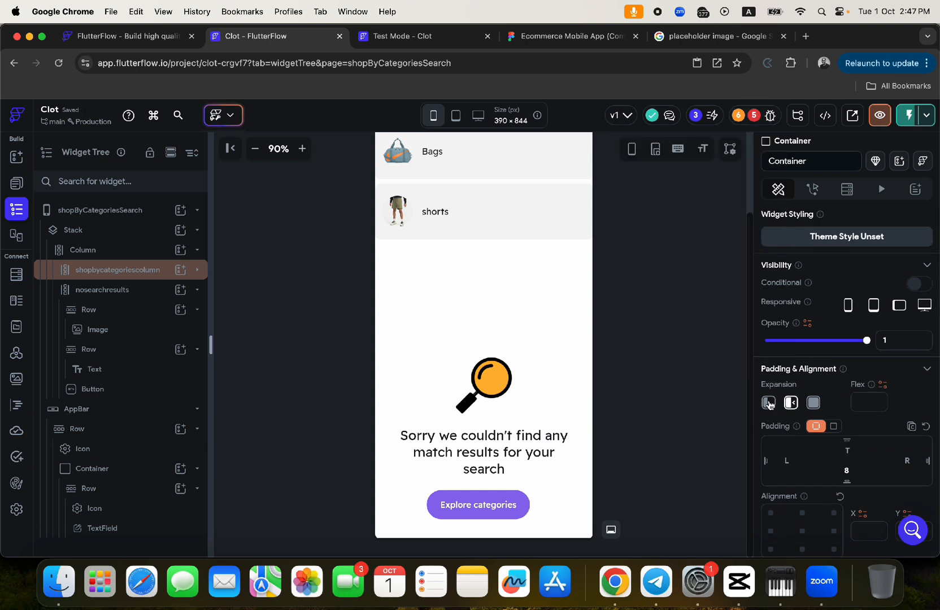
left_click(768, 402)
left_click(755, 116)
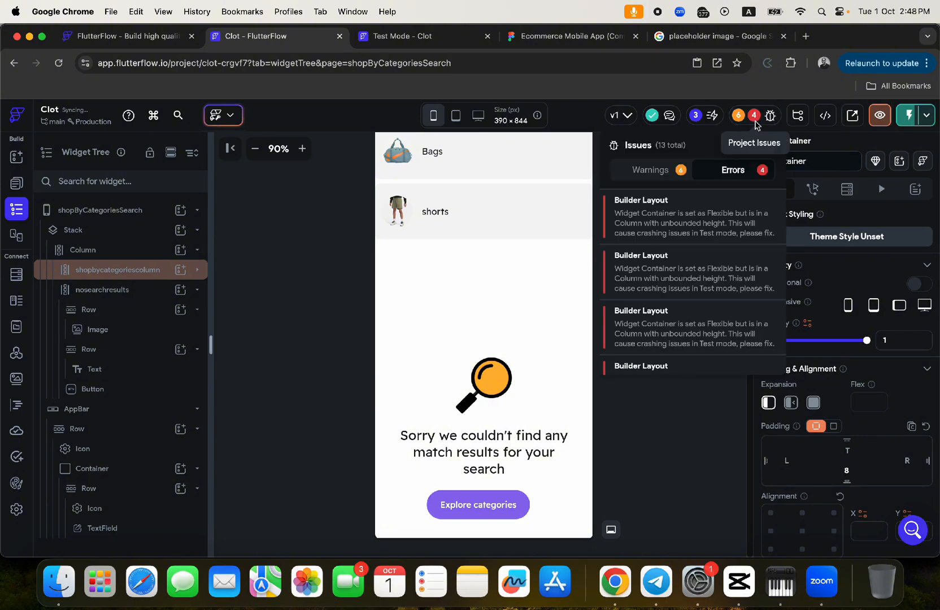
left_click(648, 219)
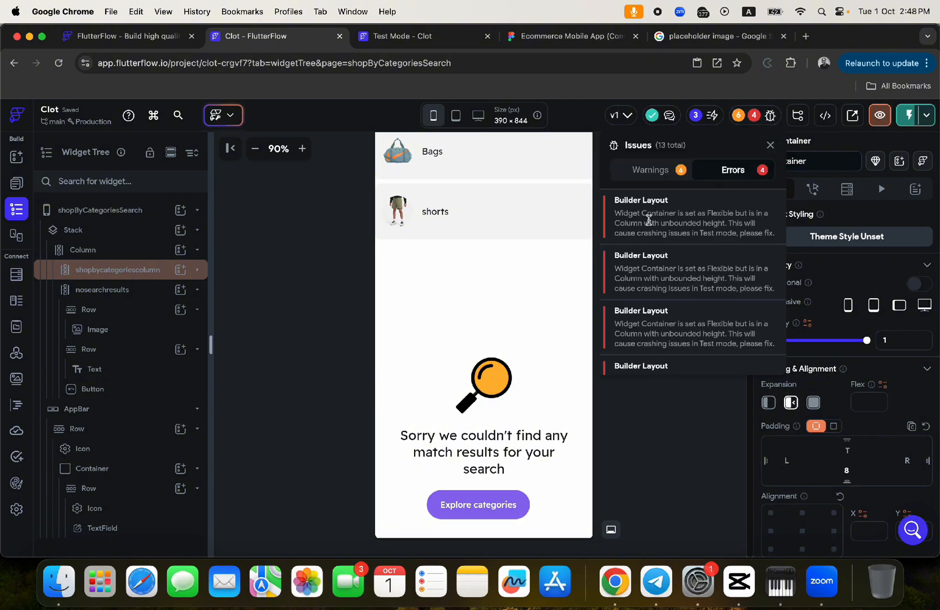
left_click(768, 403)
left_click(768, 403)
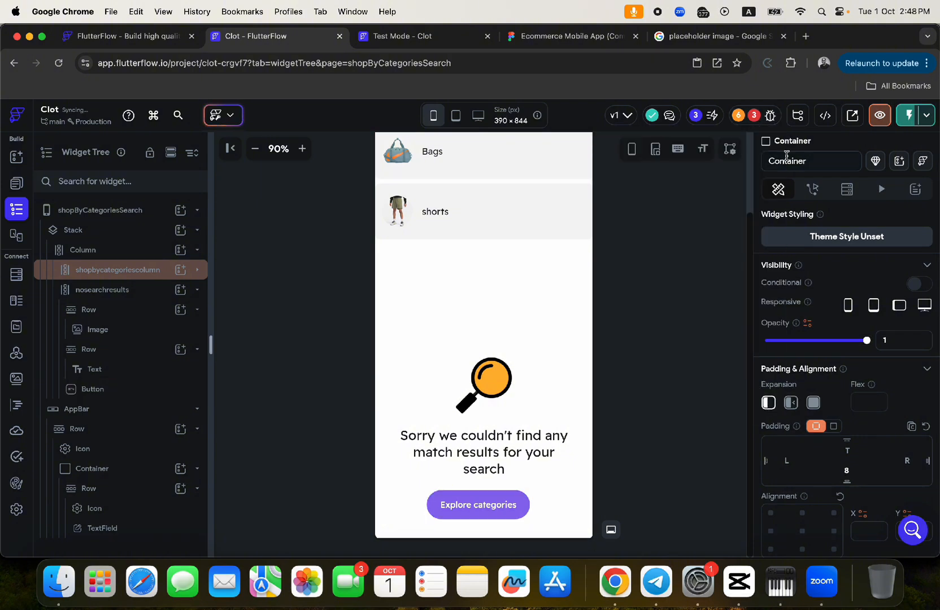
Step: Remove the Flexible expansion from the Bags and shorts containers flagged in the remaining layout errors
left_click(755, 117)
left_click(685, 219)
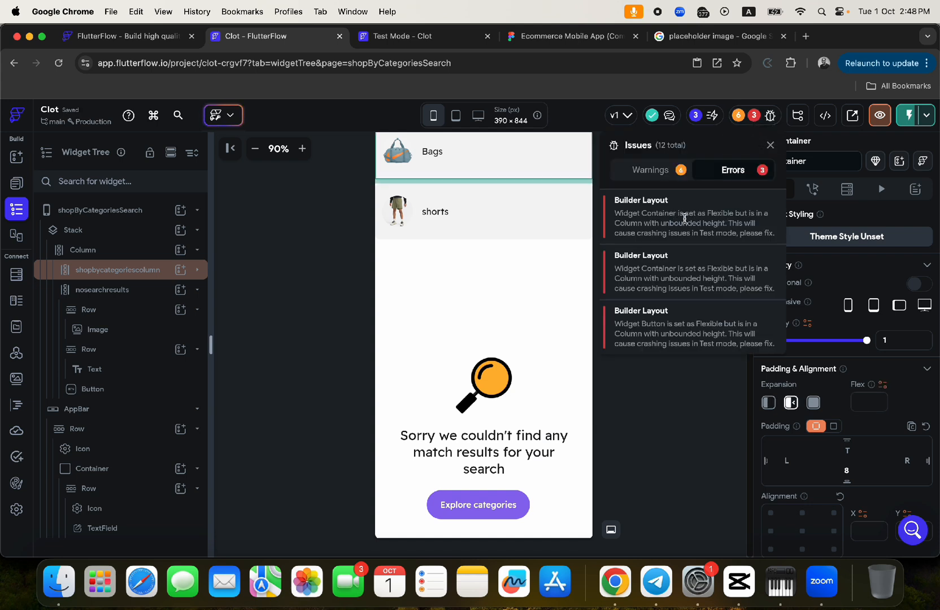
left_click(771, 405)
left_click(769, 401)
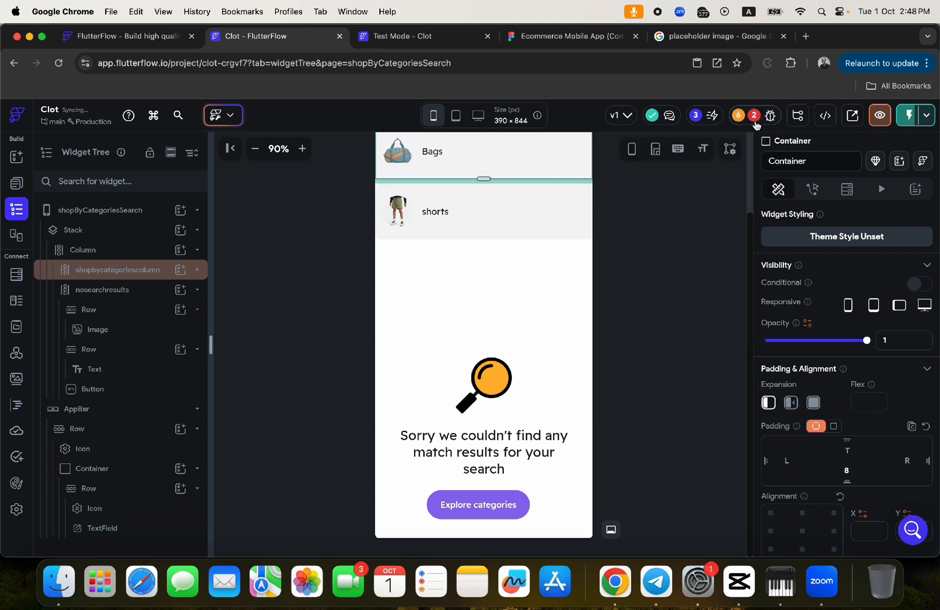
left_click(755, 117)
left_click(678, 215)
left_click(768, 403)
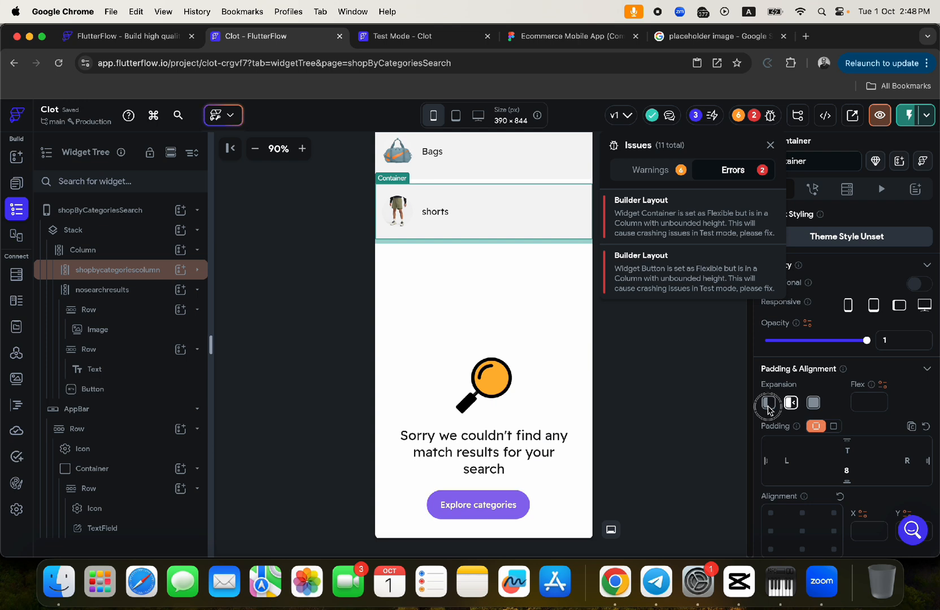
left_click(768, 404)
Step: Remove the Flexible expansion from the Explore categories button flagged in the project errors
left_click(755, 116)
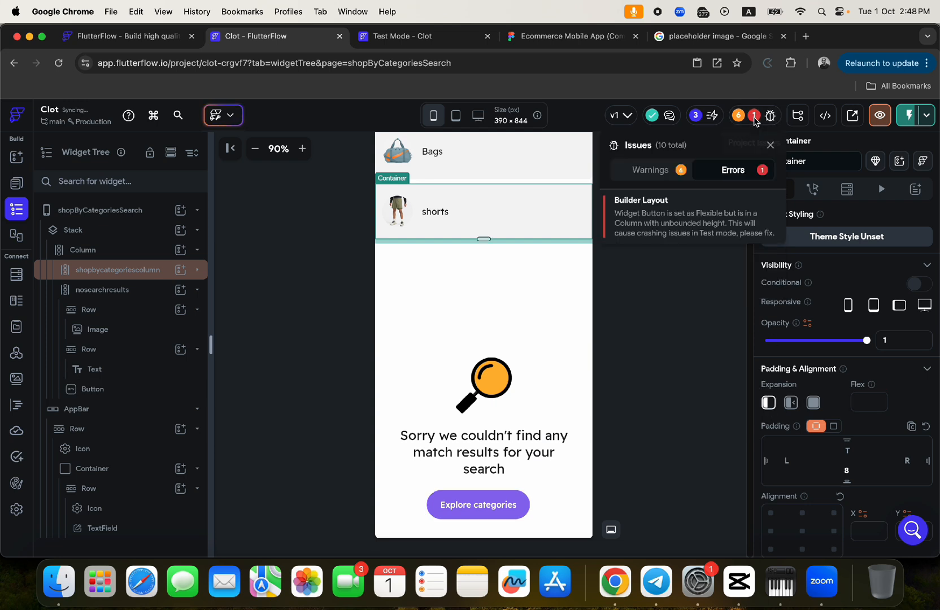
left_click(675, 217)
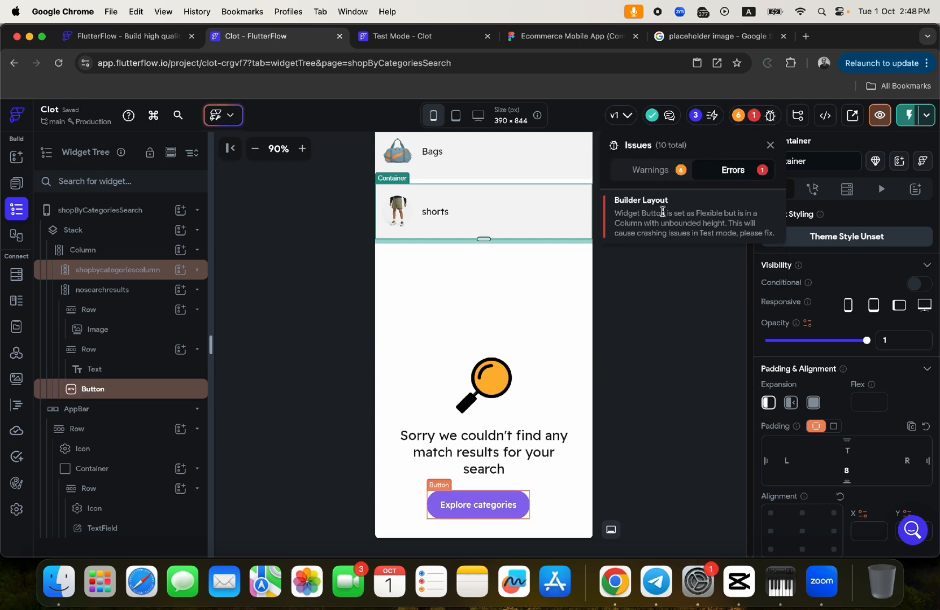
left_click(769, 403)
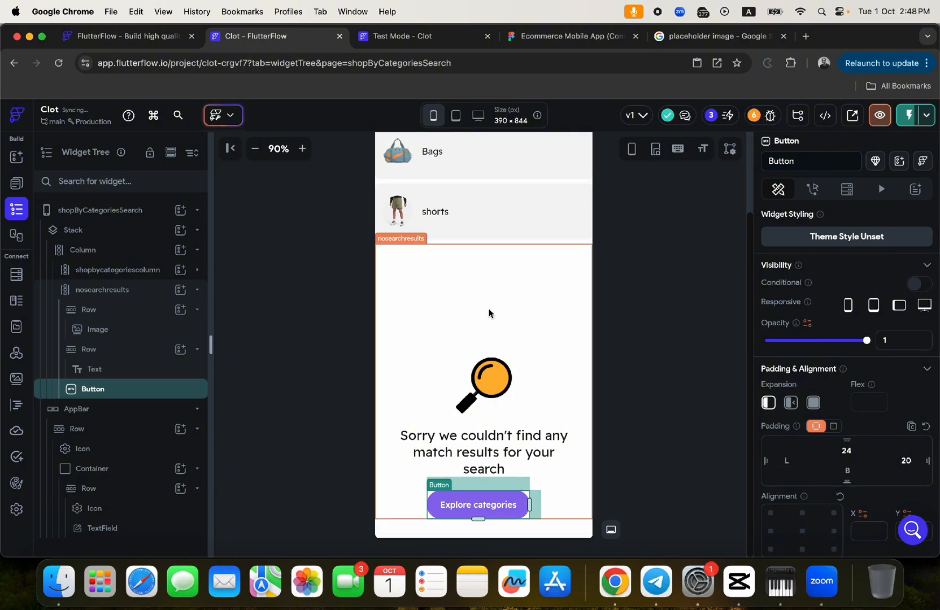
Step: Select the nosearchresults column and collapse its children in the widget tree
scroll(489, 289, "up", 5)
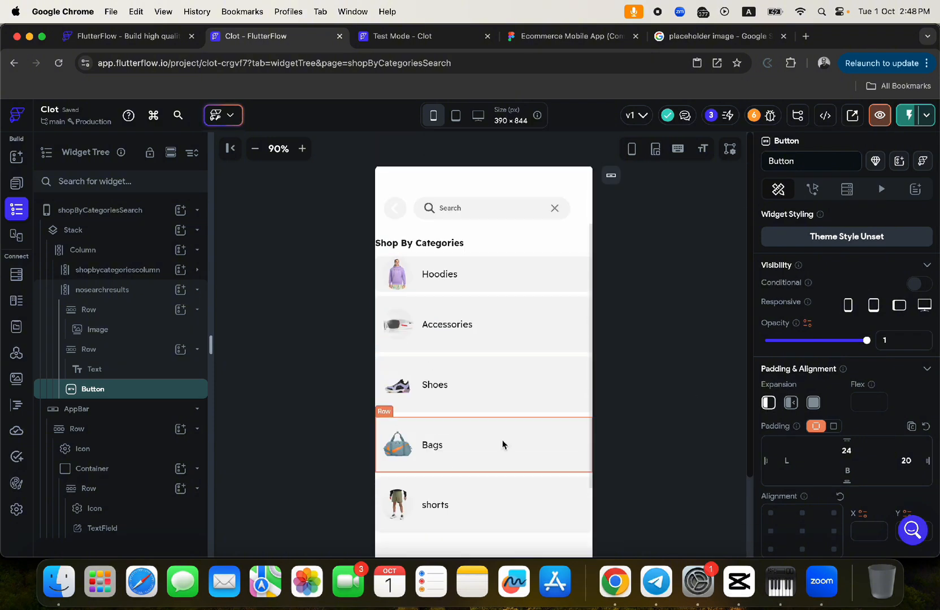
left_click(89, 291)
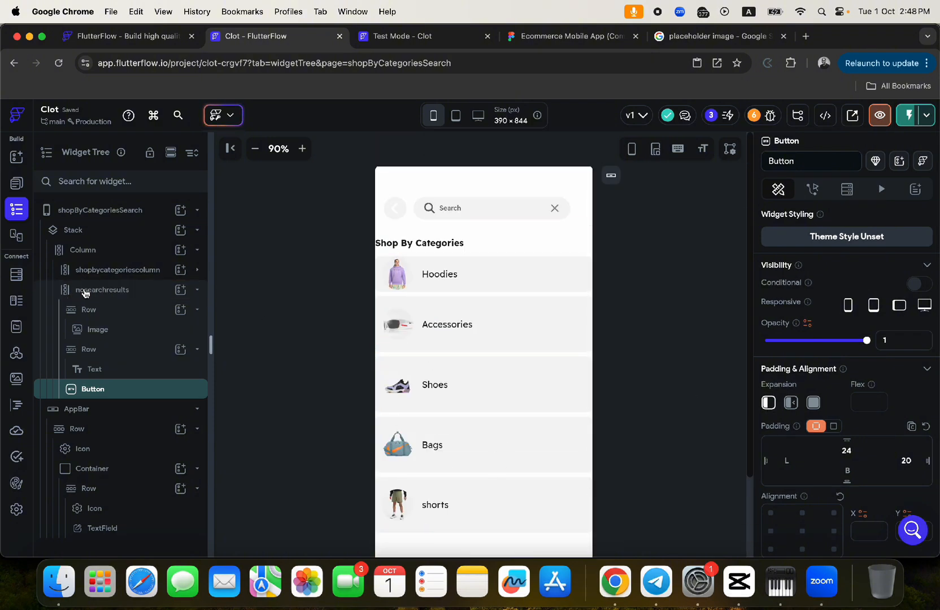
left_click(85, 291)
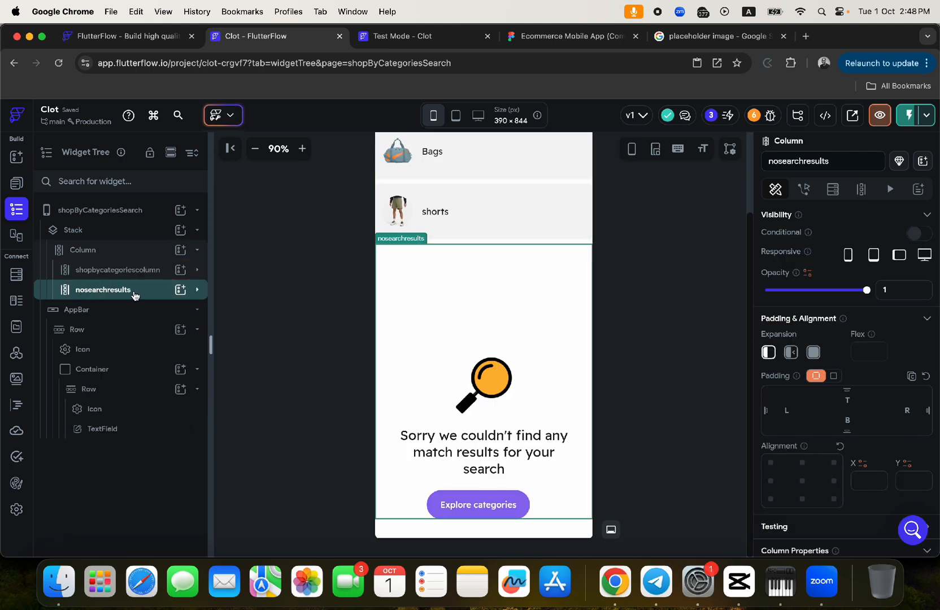
Step: Switch to the Figma design and examine the Search Result screen with the filter chips and jacket product grid
left_click(533, 36)
scroll(526, 317, "down", 3)
scroll(525, 317, "right", 4)
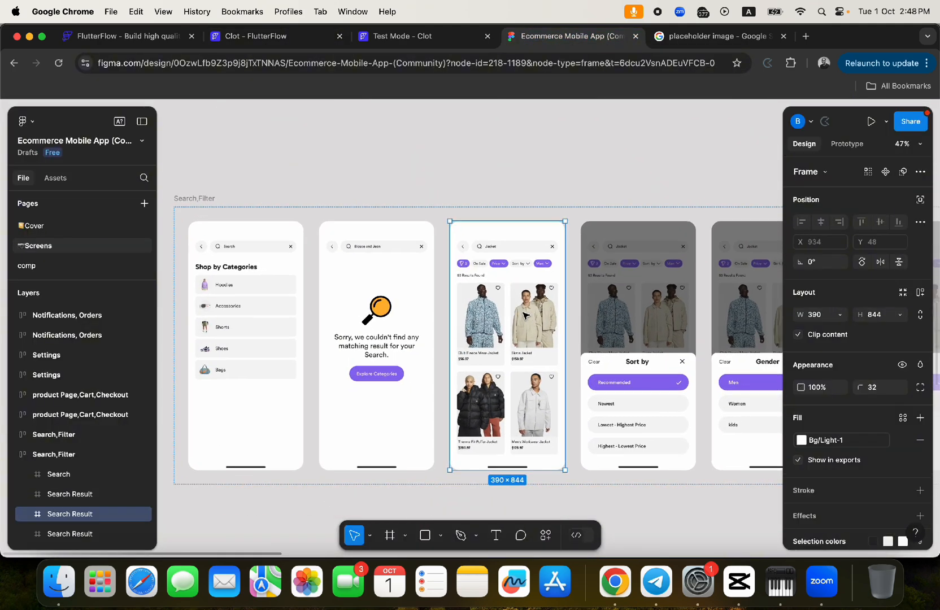
scroll(503, 313, "up", 3)
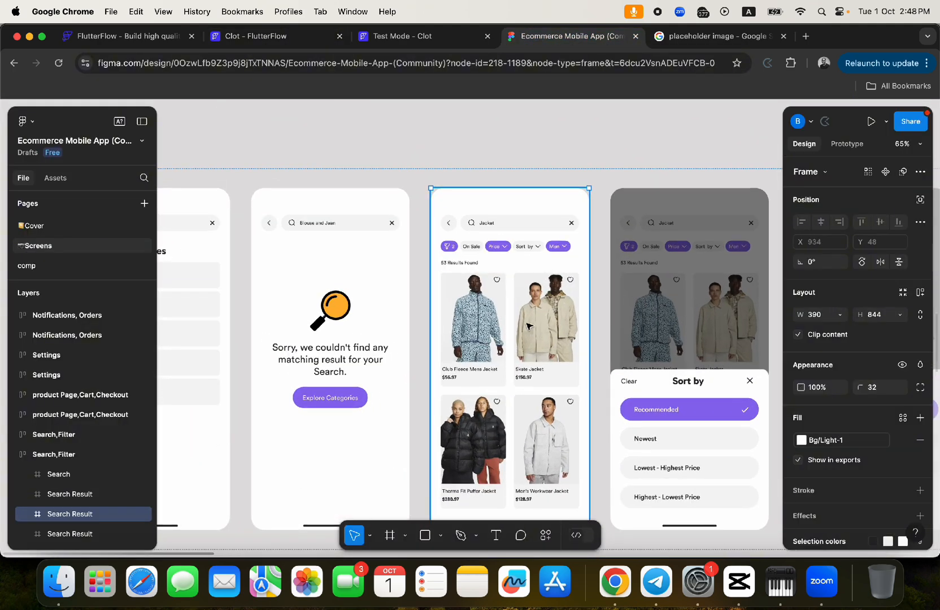
Step: Back in FlutterFlow, open the shopByCategoriesSearchResults page and copy the main Column holding its search results layout
left_click(281, 37)
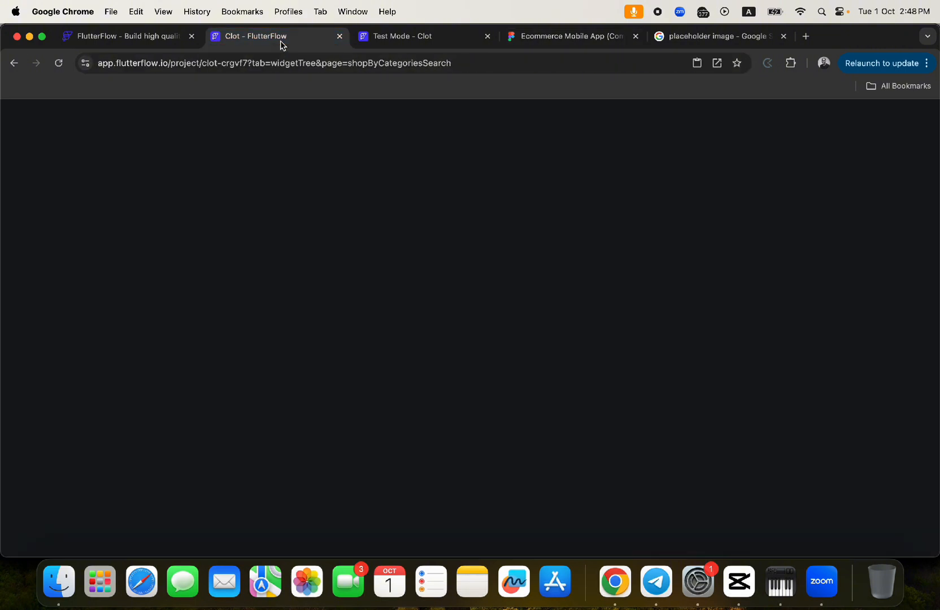
left_click(16, 183)
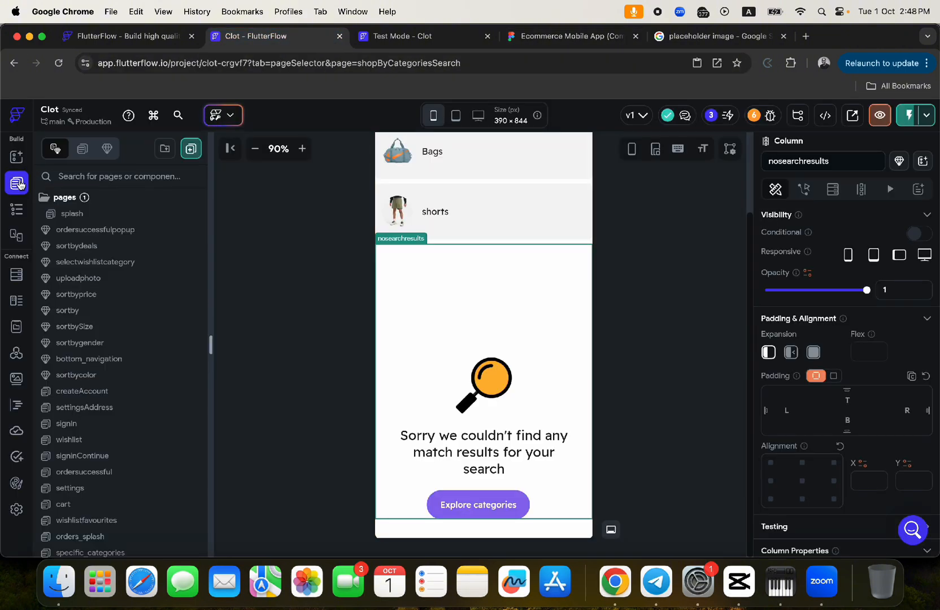
scroll(97, 408, "down", 1)
scroll(96, 408, "down", 3)
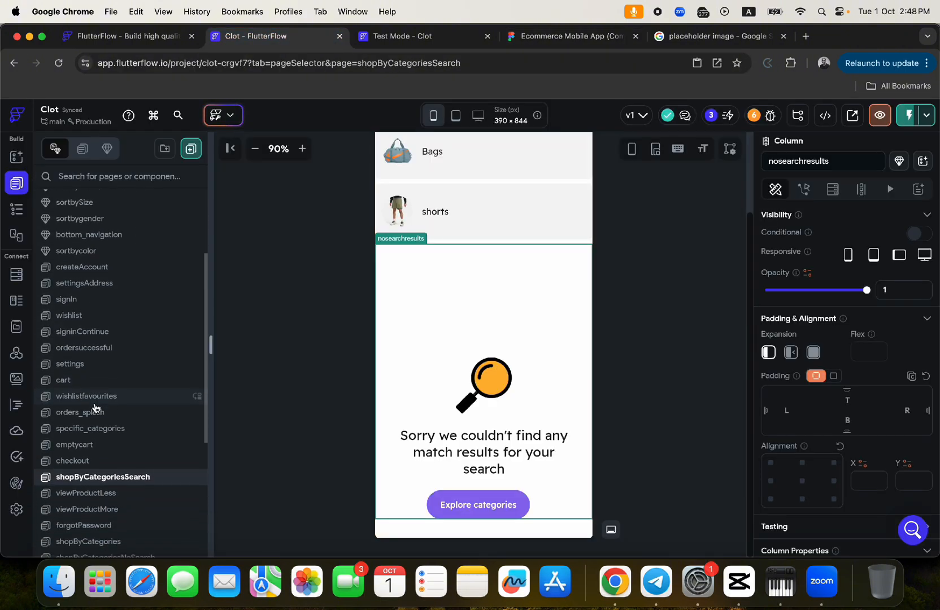
scroll(113, 477, "down", 2)
scroll(113, 478, "down", 2)
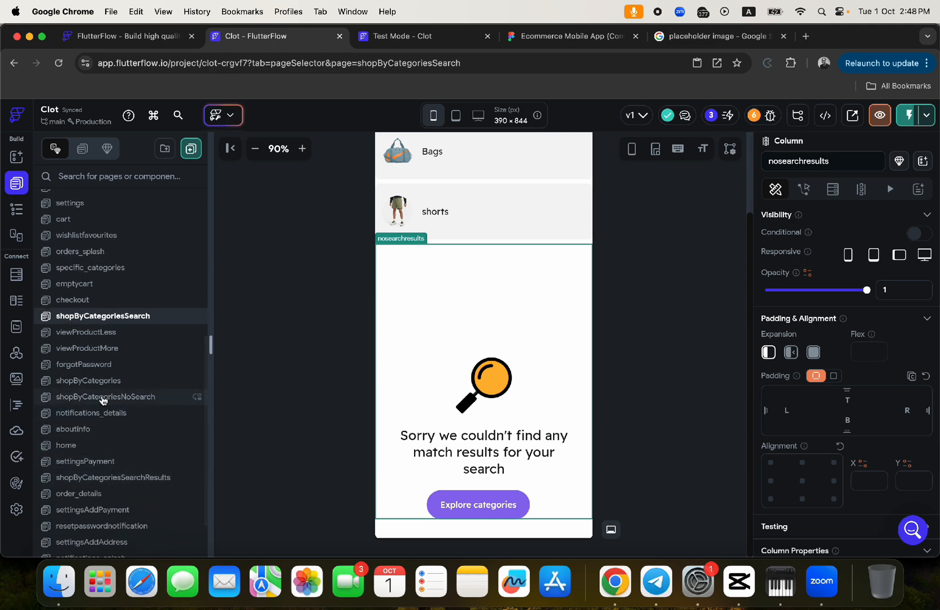
left_click(104, 398)
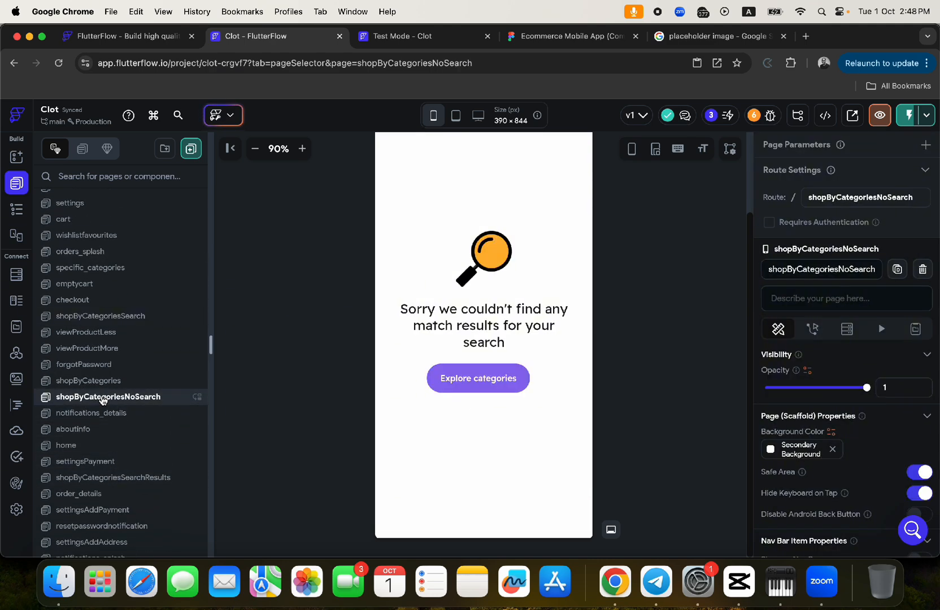
left_click(105, 479)
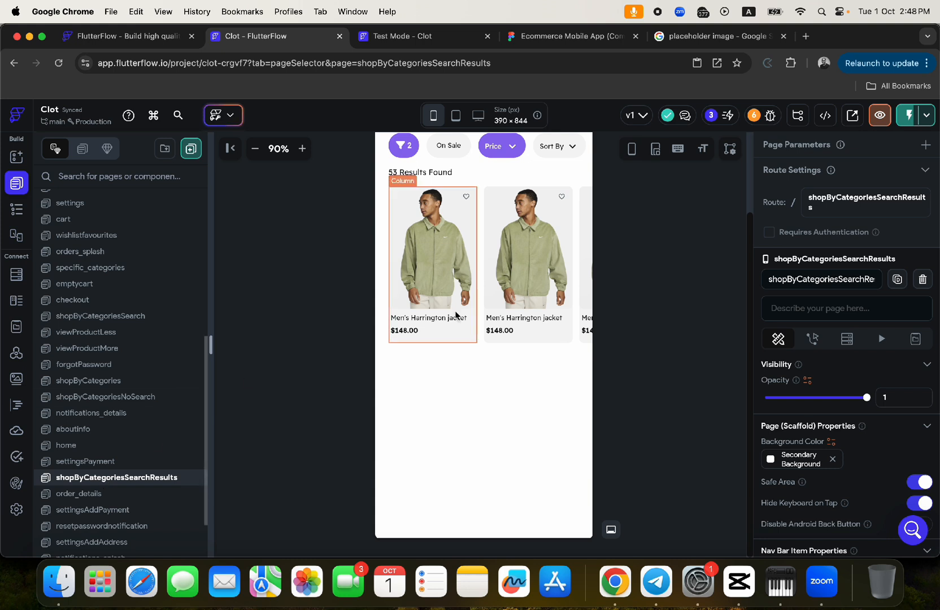
scroll(455, 314, "up", 2)
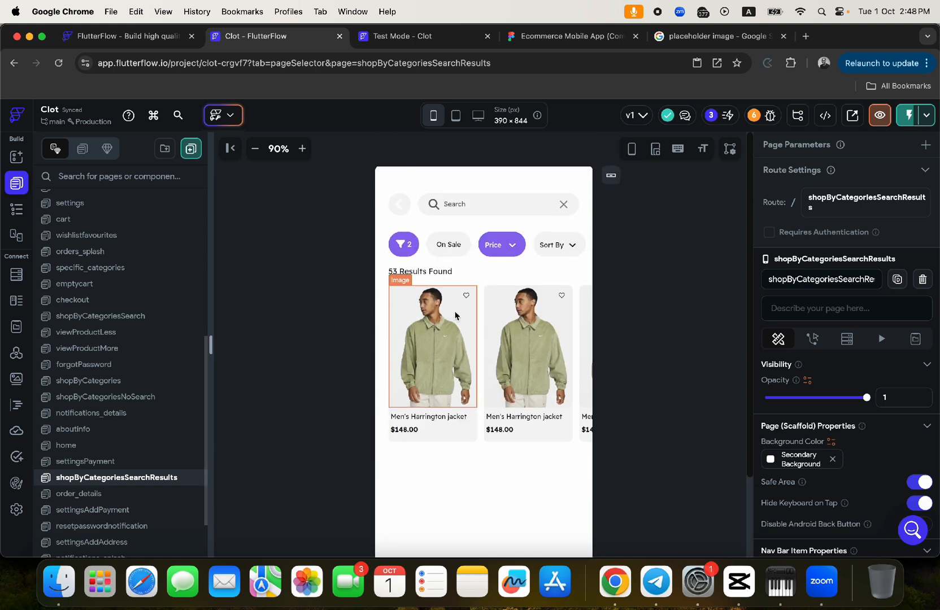
left_click(487, 465)
key("cmd+c")
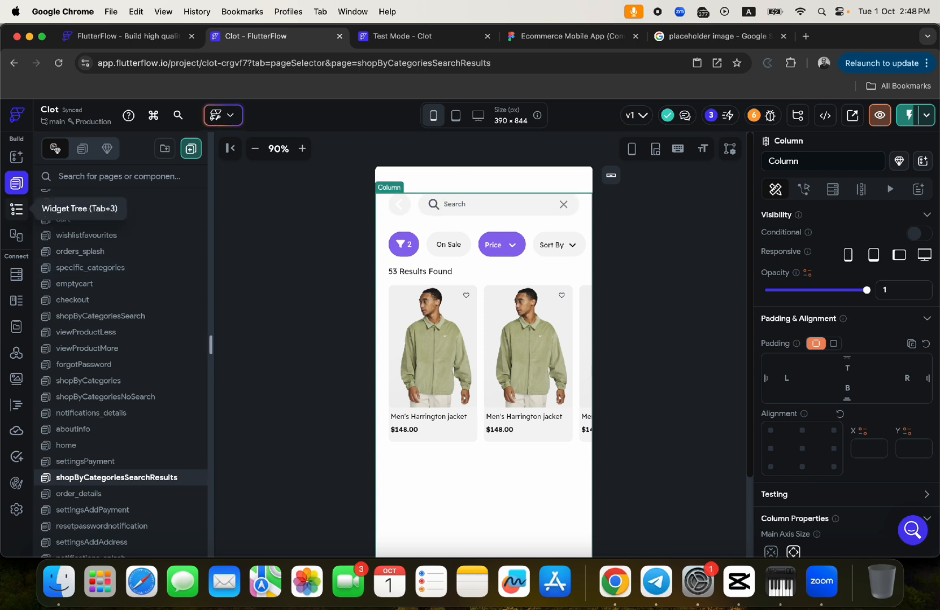
Step: Paste the copied search results Column into the outer Column of the shopByCategoriesSearch page, below the no-results section
left_click(113, 318)
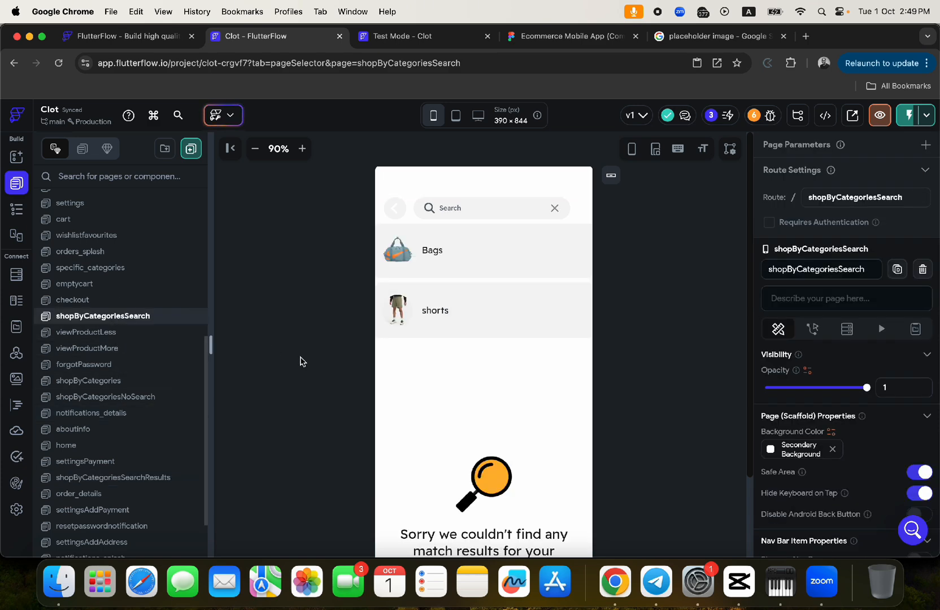
left_click(457, 339)
left_click(16, 210)
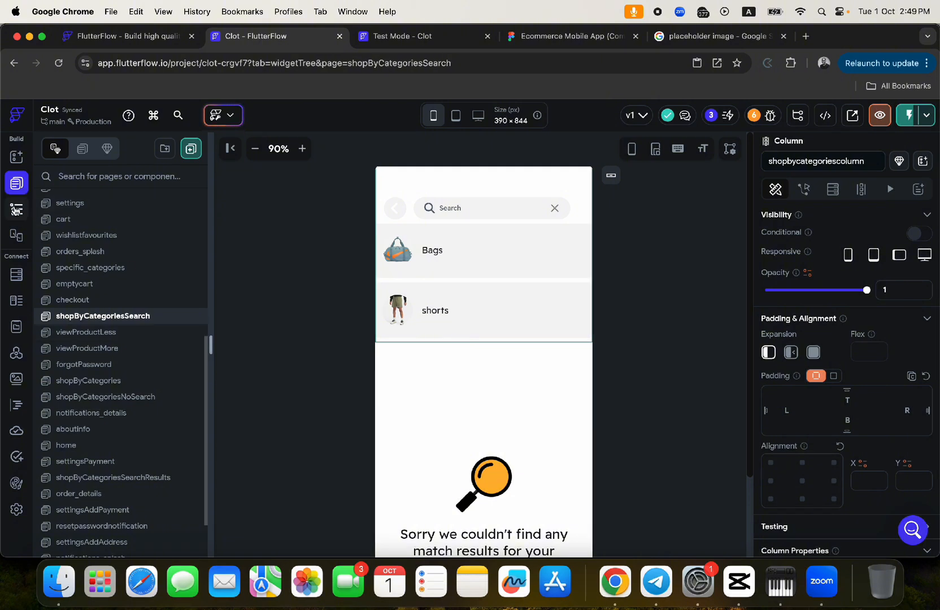
left_click(113, 249)
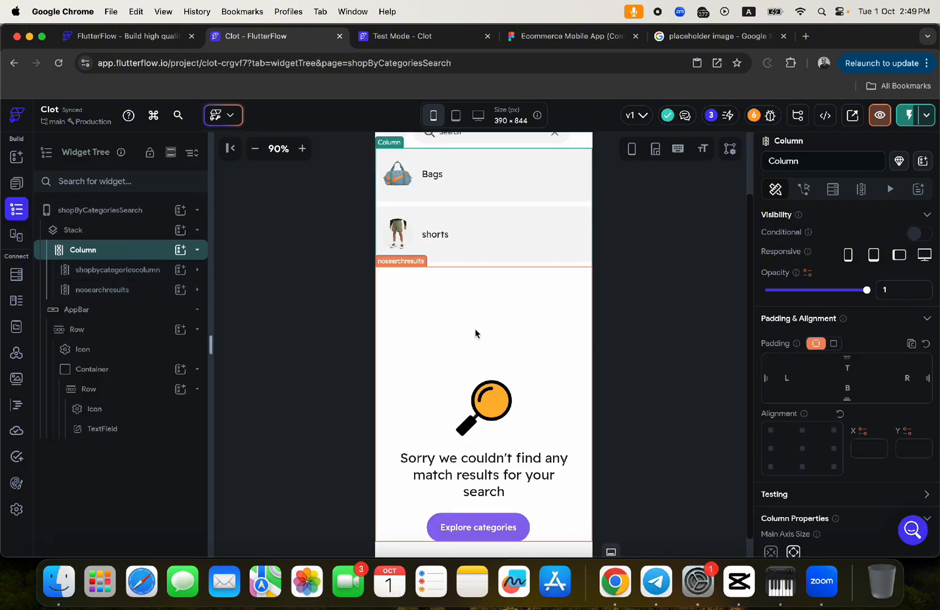
key("super+v")
scroll(502, 377, "down", 5)
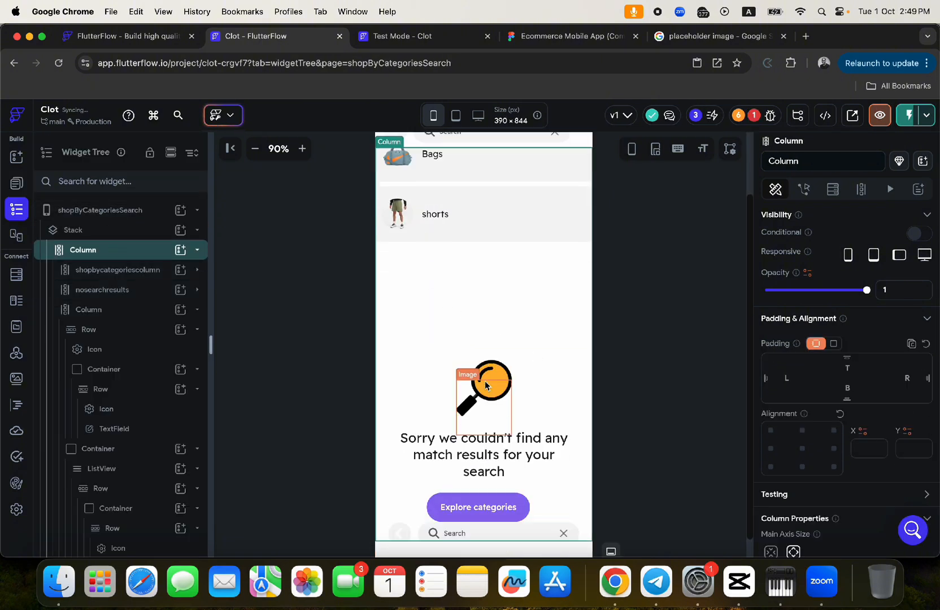
scroll(485, 385, "right", 1)
scroll(486, 385, "left", 1)
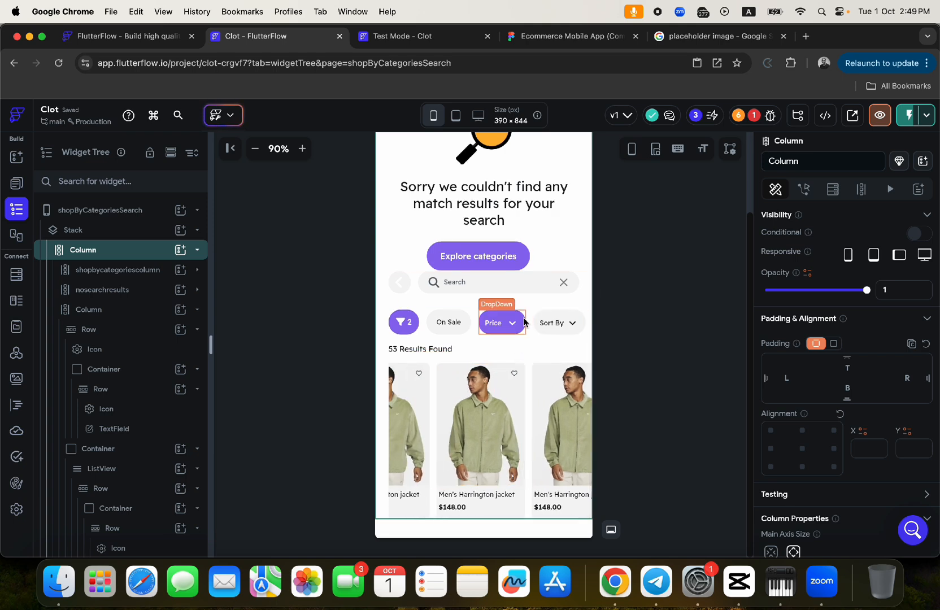
Step: Delete the duplicate search bar row from the pasted search results Column
left_click(584, 293)
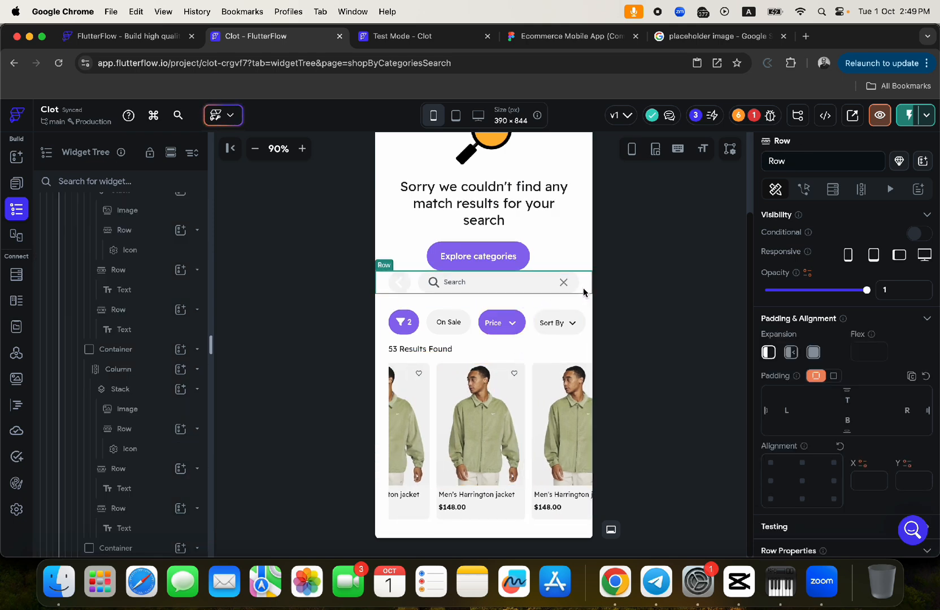
key("BackSpace")
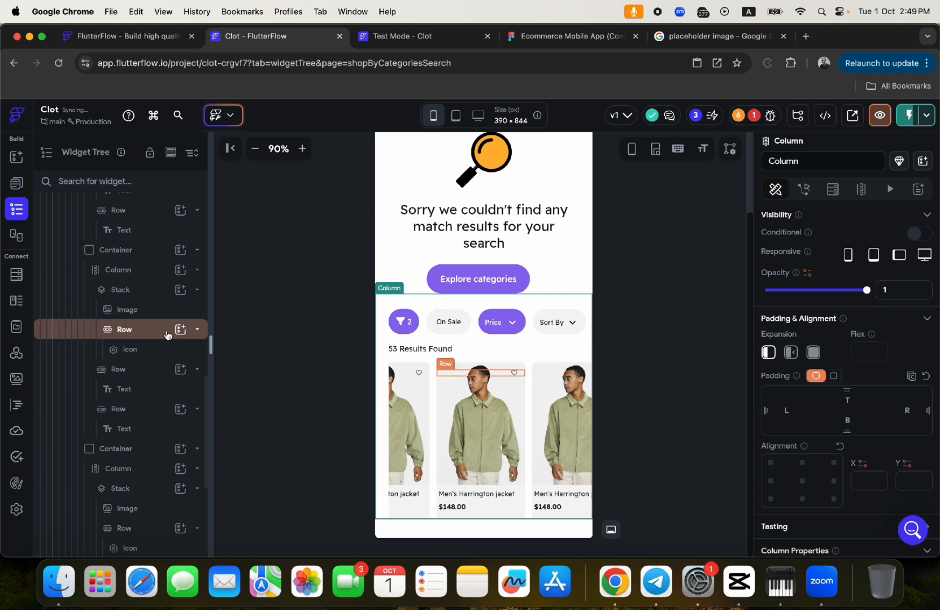
scroll(158, 285, "up", 5)
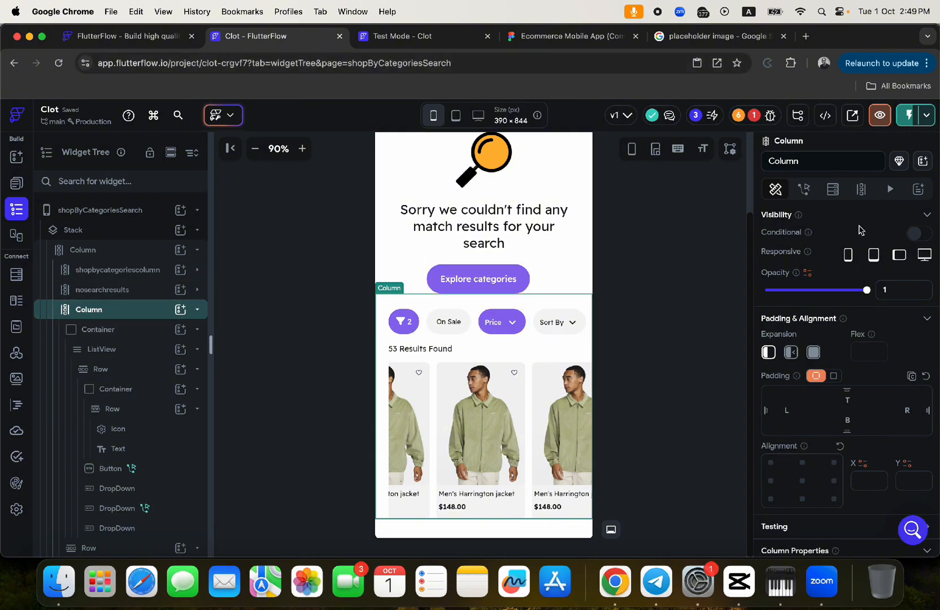
Step: Rename the pasted search results Column to shopbycategoriesresults
left_click(800, 160)
type("sh")
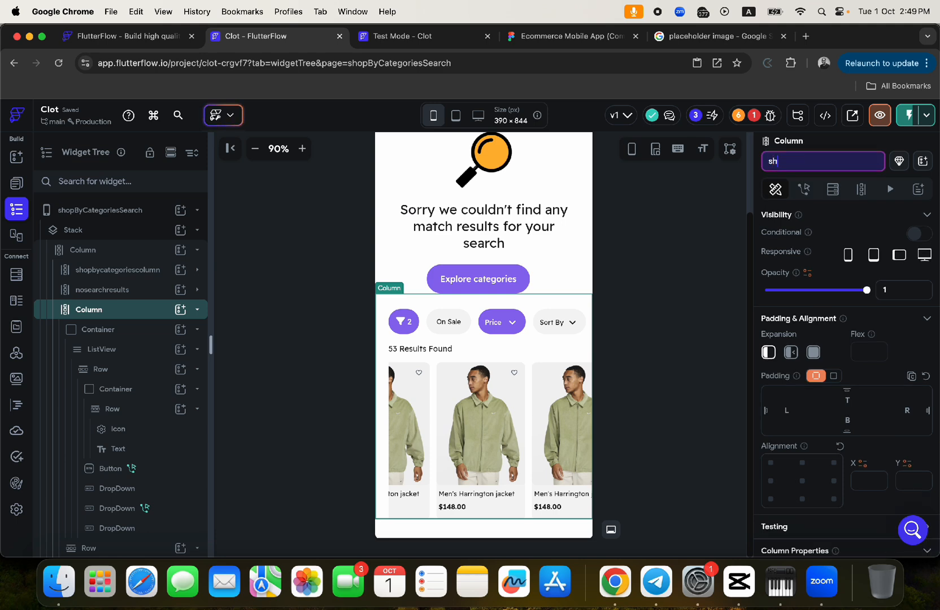
type("opbyca")
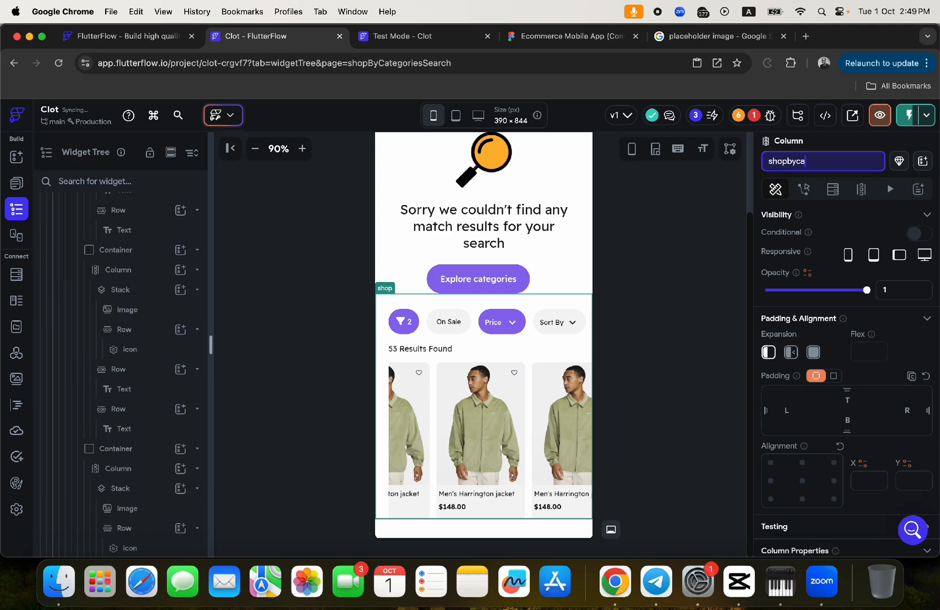
type("tegoriesresults")
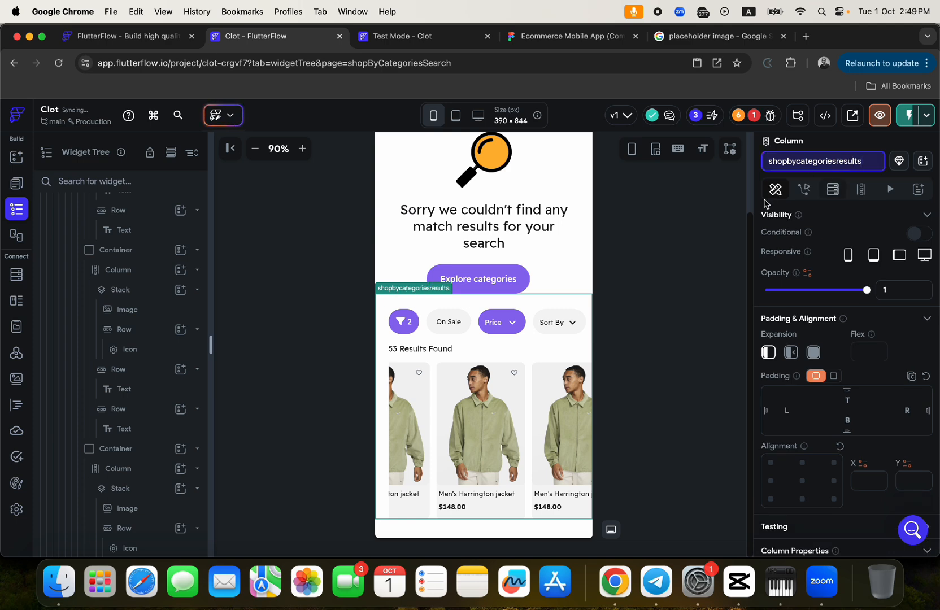
left_click(662, 242)
Step: Locate the widget behind the Builder Layout error and change the filter-chip Container's expansion from Flexible to none
left_click(746, 115)
left_click(706, 221)
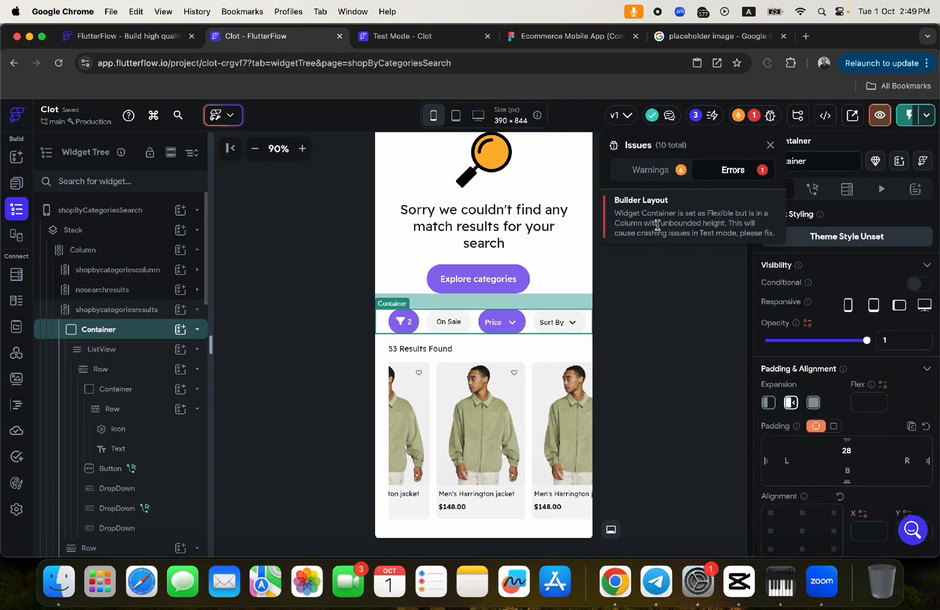
left_click(768, 404)
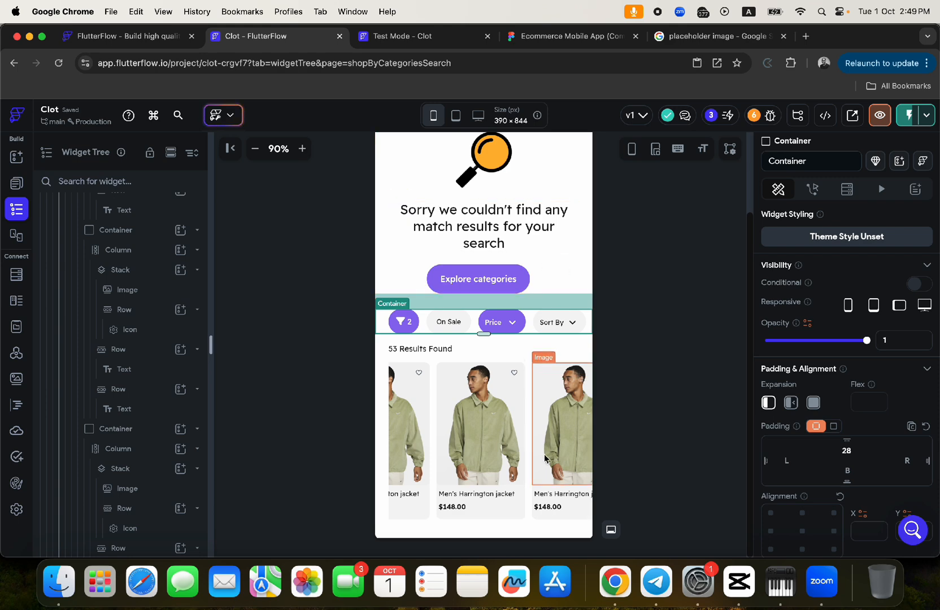
Step: Review the combined page from the category list through the no-results section to the filter chips and product cards
scroll(539, 275, "up", 10)
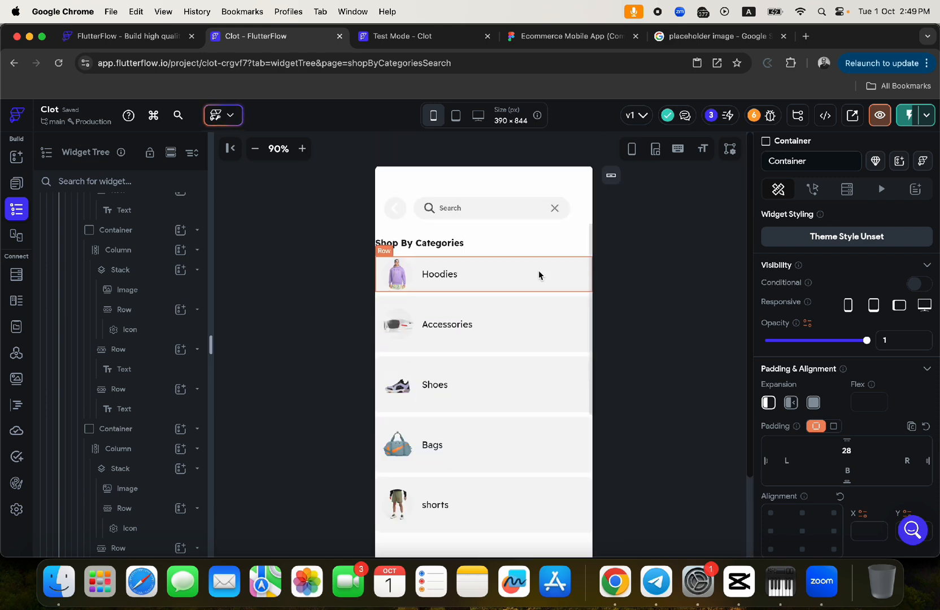
scroll(549, 423, "down", 2)
scroll(549, 424, "down", 8)
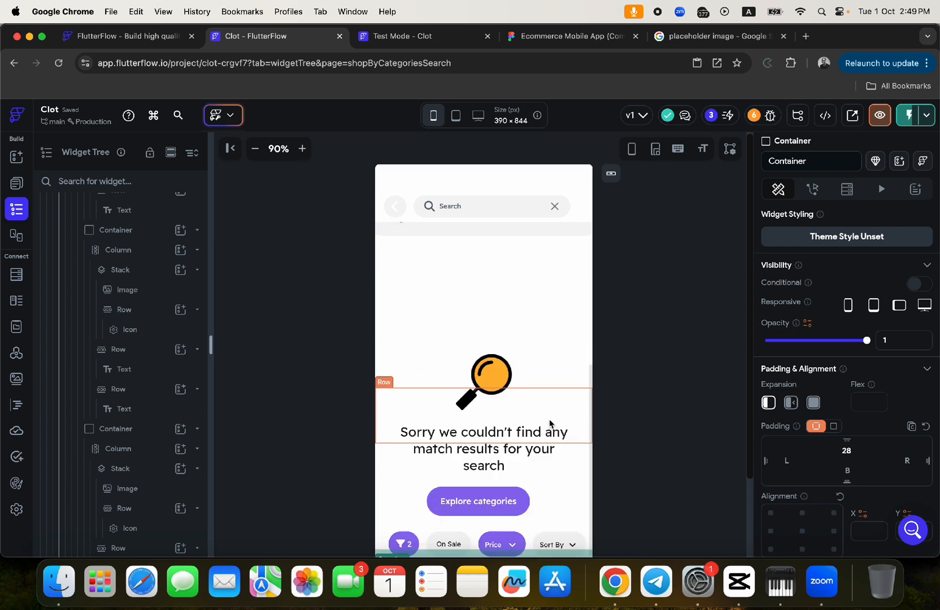
scroll(552, 345, "down", 3)
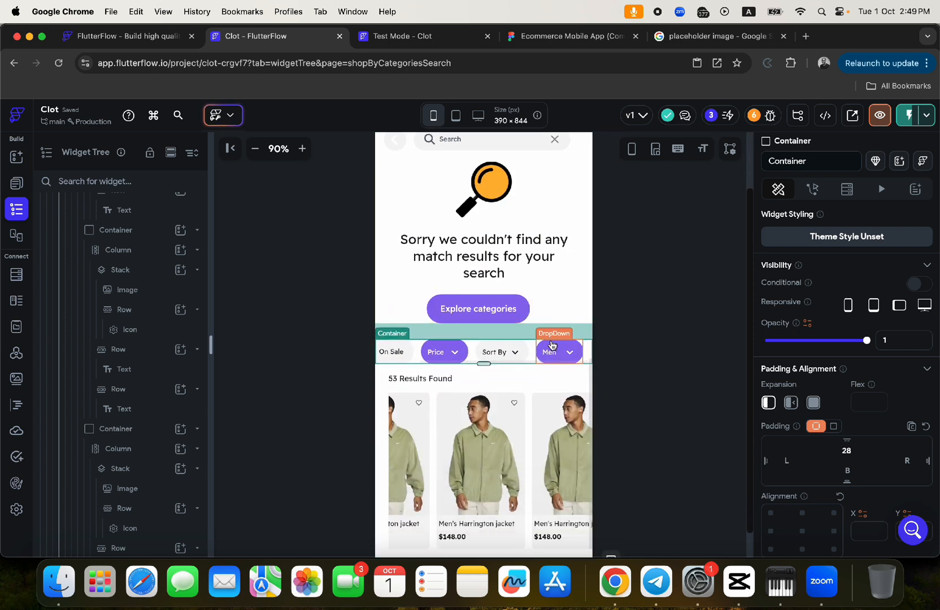
scroll(565, 353, "right", 1)
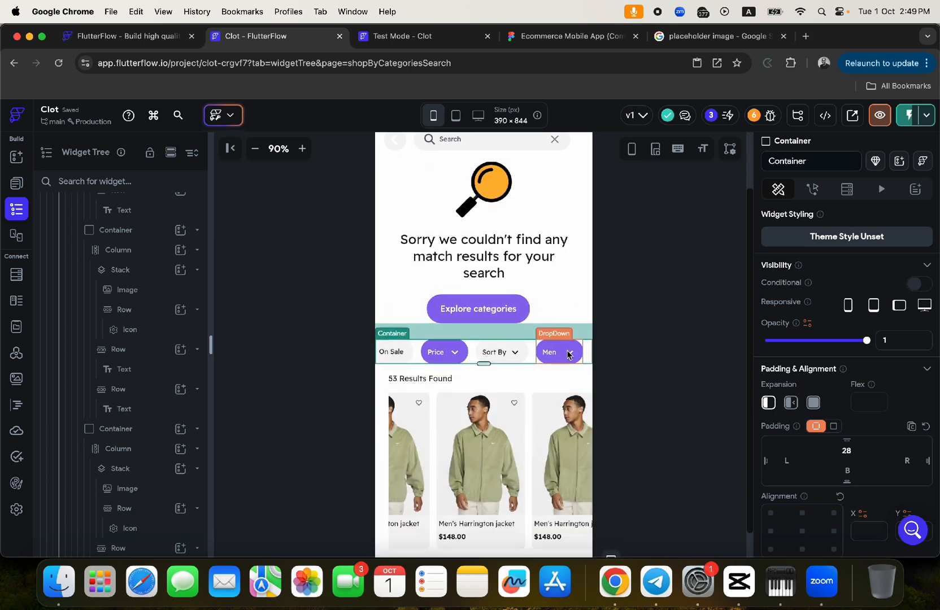
scroll(520, 509, "down", 1)
scroll(519, 508, "right", 1)
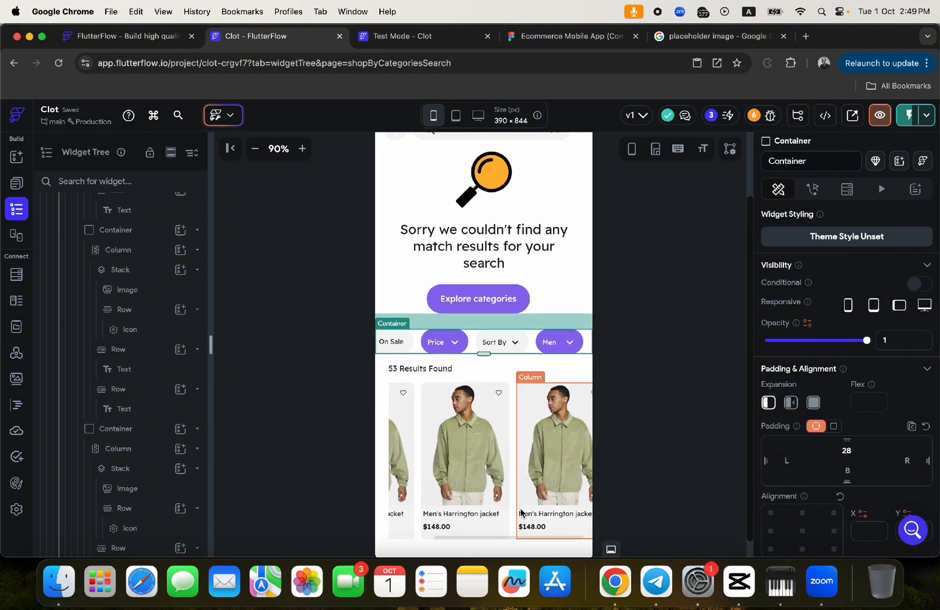
scroll(520, 511, "down", 1)
scroll(519, 511, "left", 2)
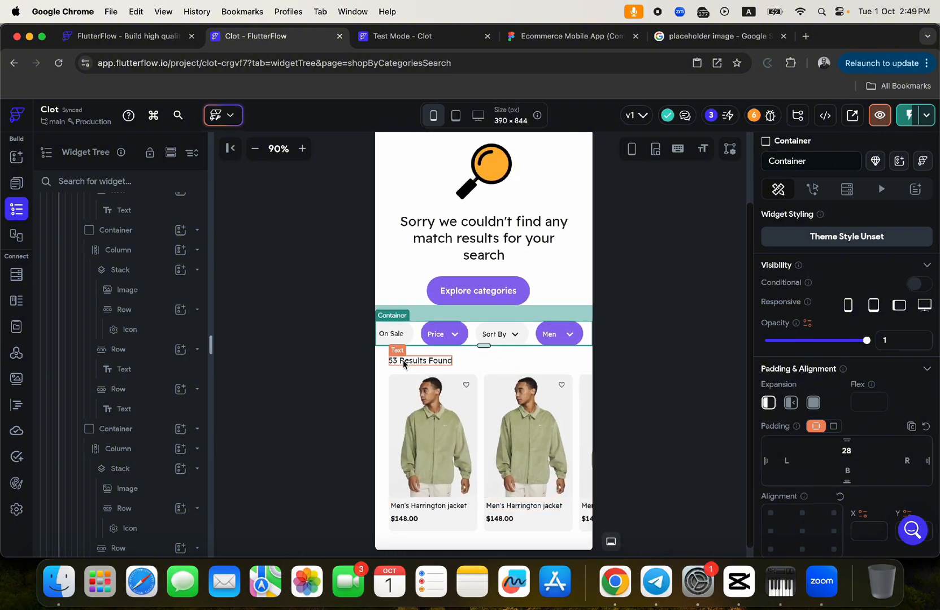
scroll(537, 333, "up", 10)
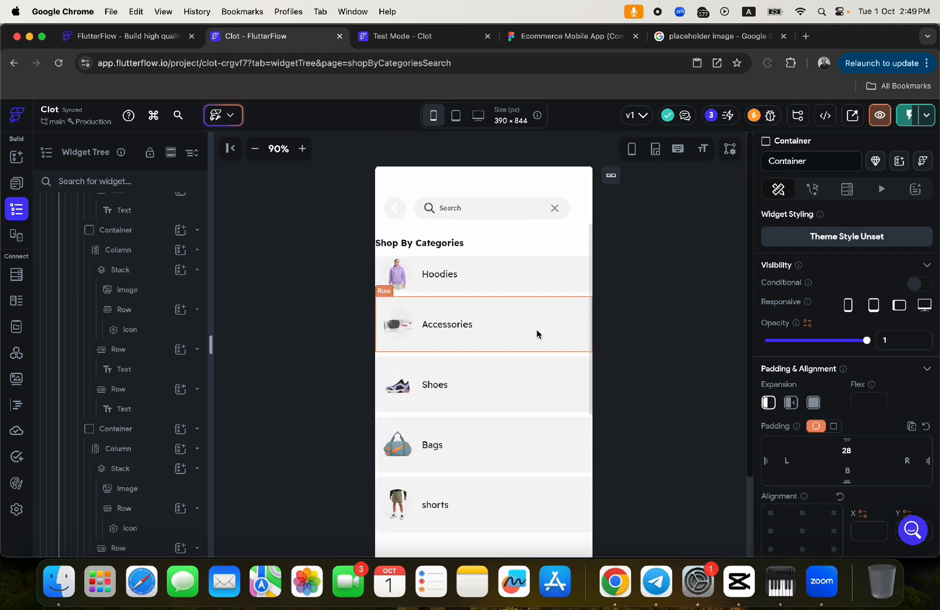
Step: Add an On Tap action to the back arrow icon beside the search bar that navigates to Home with the Instant transition
left_click(398, 214)
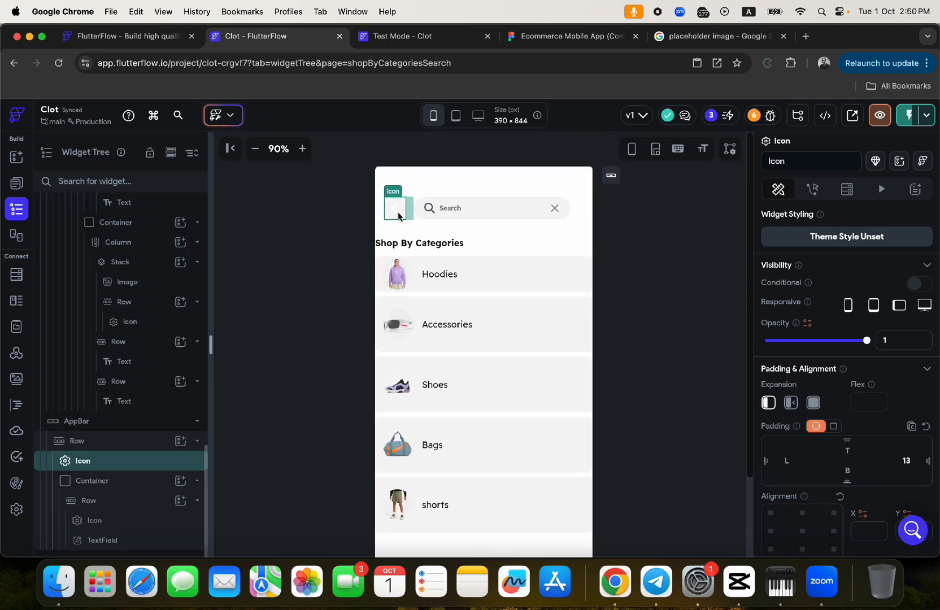
left_click(812, 189)
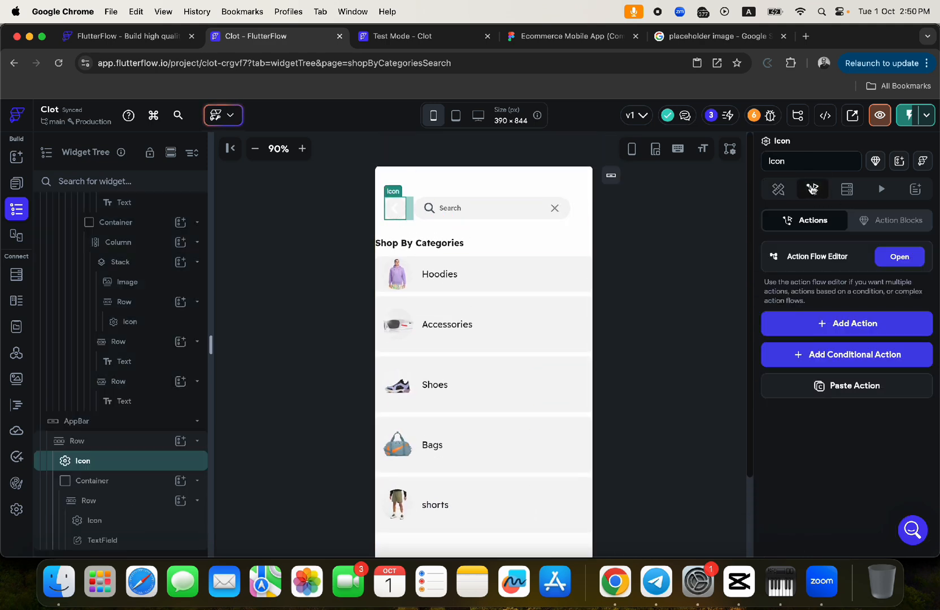
left_click(831, 327)
scroll(834, 434, "down", 5)
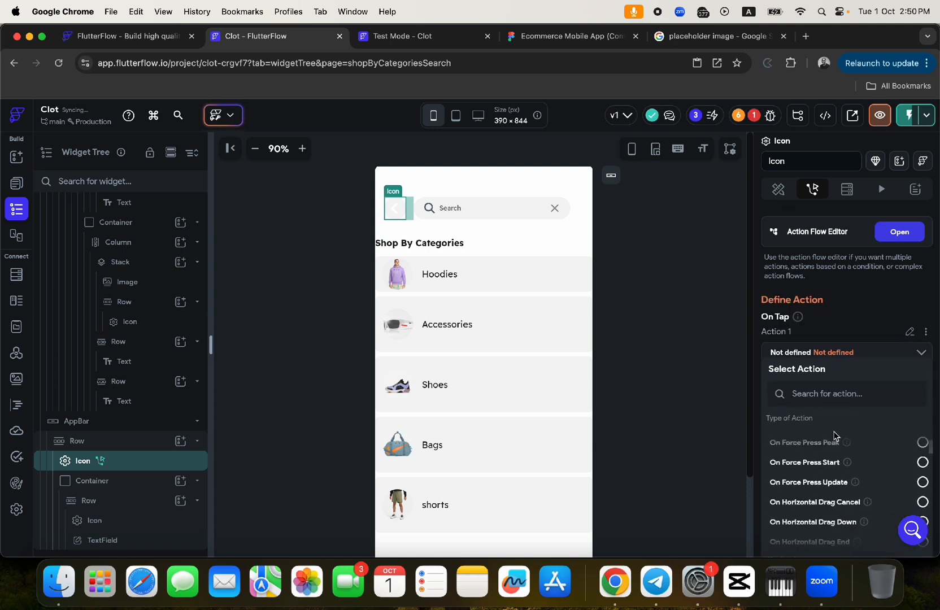
scroll(831, 460, "down", 6)
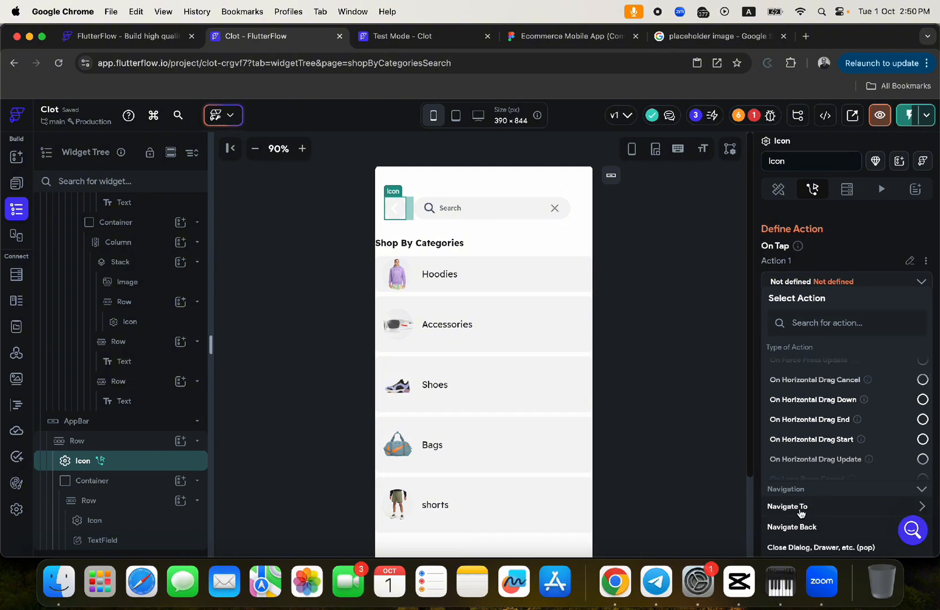
left_click(799, 506)
scroll(798, 514, "down", 3)
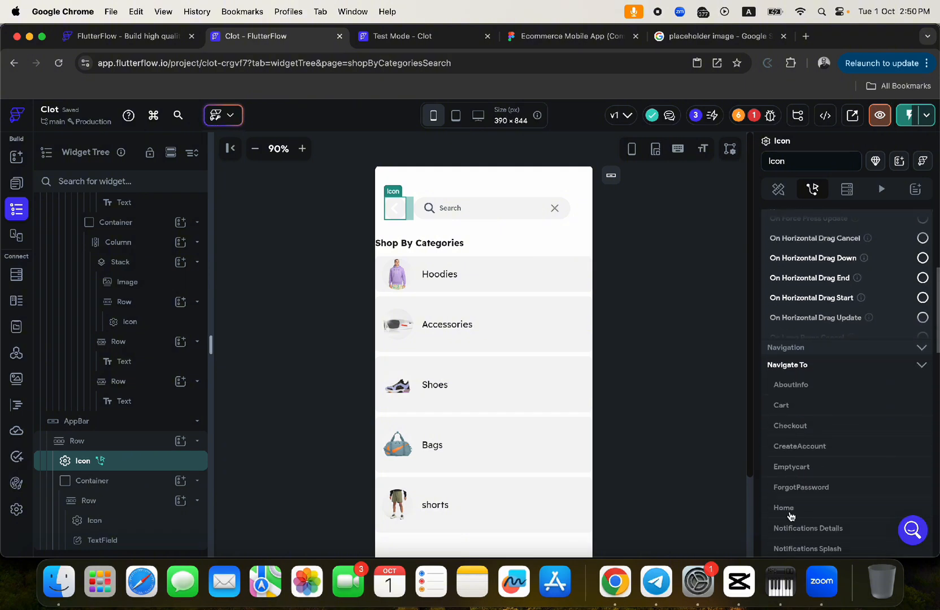
left_click(791, 515)
left_click(799, 263)
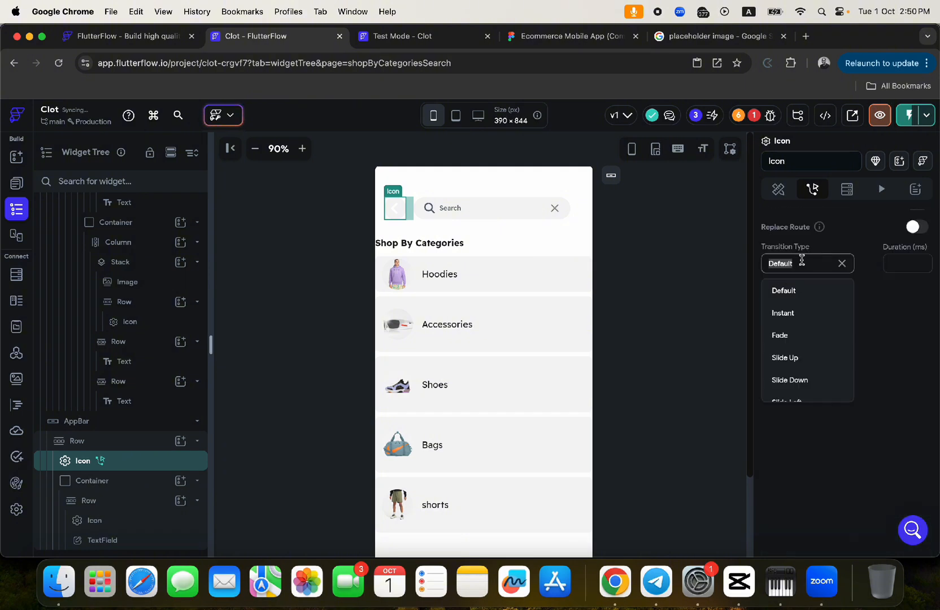
left_click(792, 312)
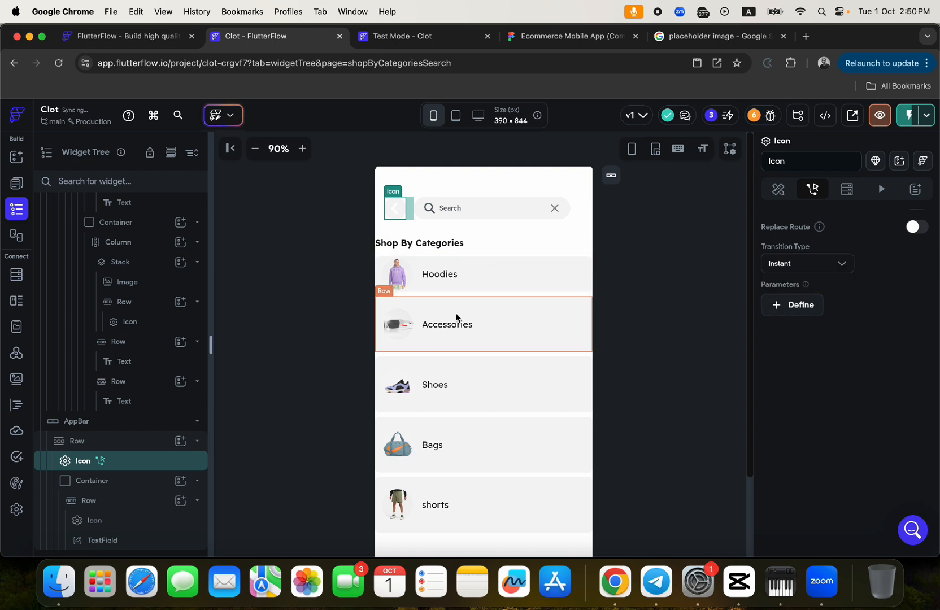
Step: Set the left and right padding of the outer Column containing the three search sections to 24
scroll(501, 286, "down", 1)
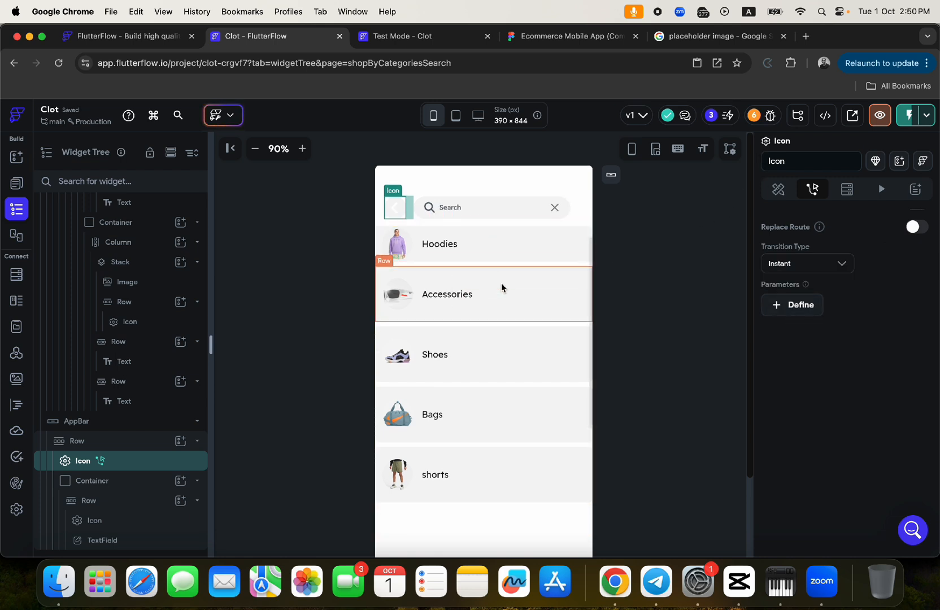
scroll(501, 285, "up", 1)
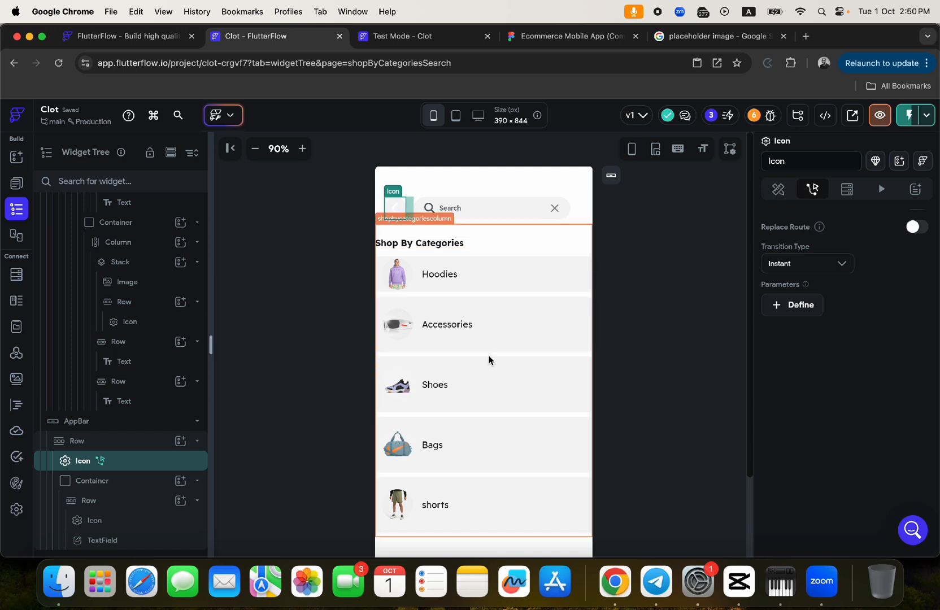
scroll(487, 403, "down", 10)
scroll(488, 404, "down", 1)
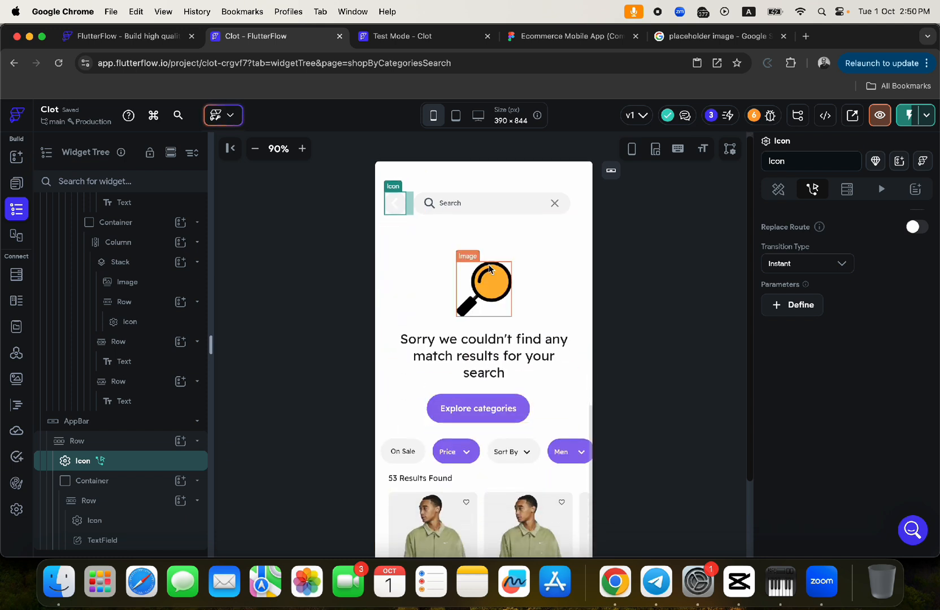
left_click(507, 239)
scroll(508, 237, "up", 10)
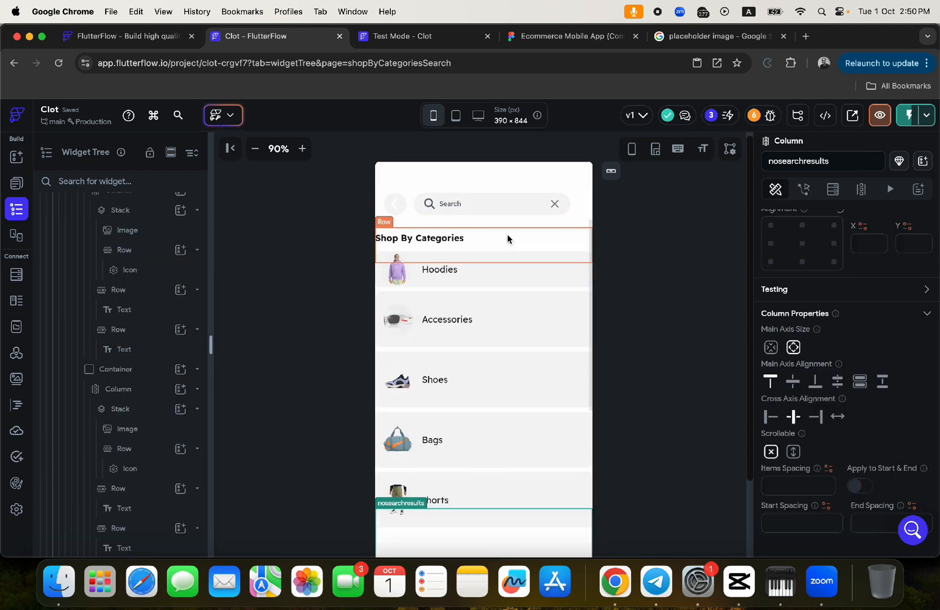
scroll(90, 254, "up", 10)
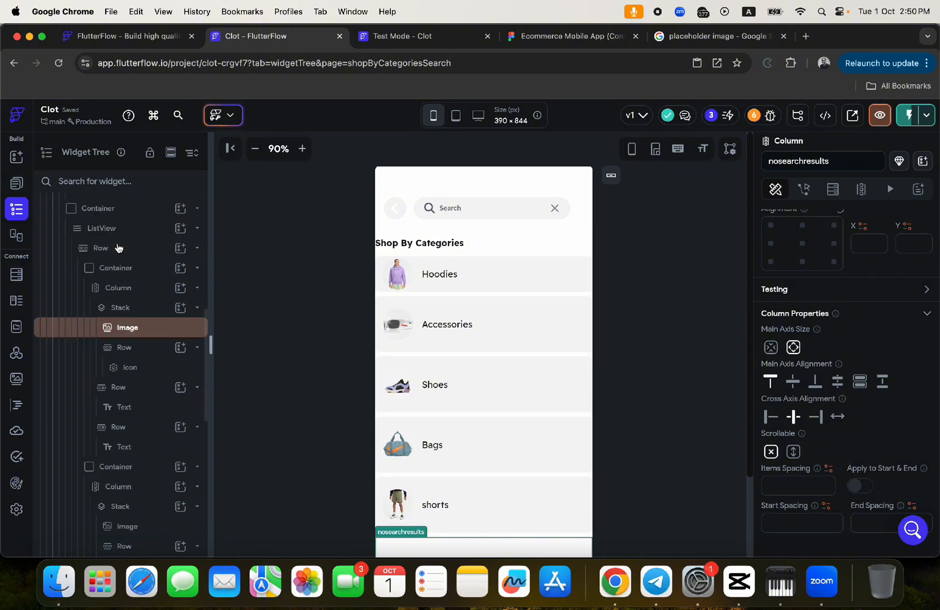
left_click(93, 256)
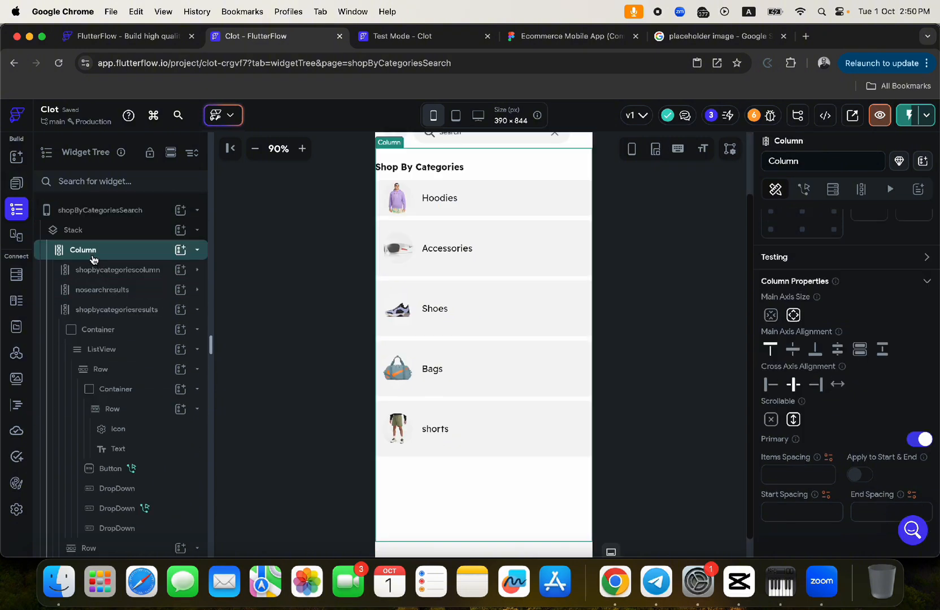
scroll(792, 320, "up", 5)
left_click(785, 377)
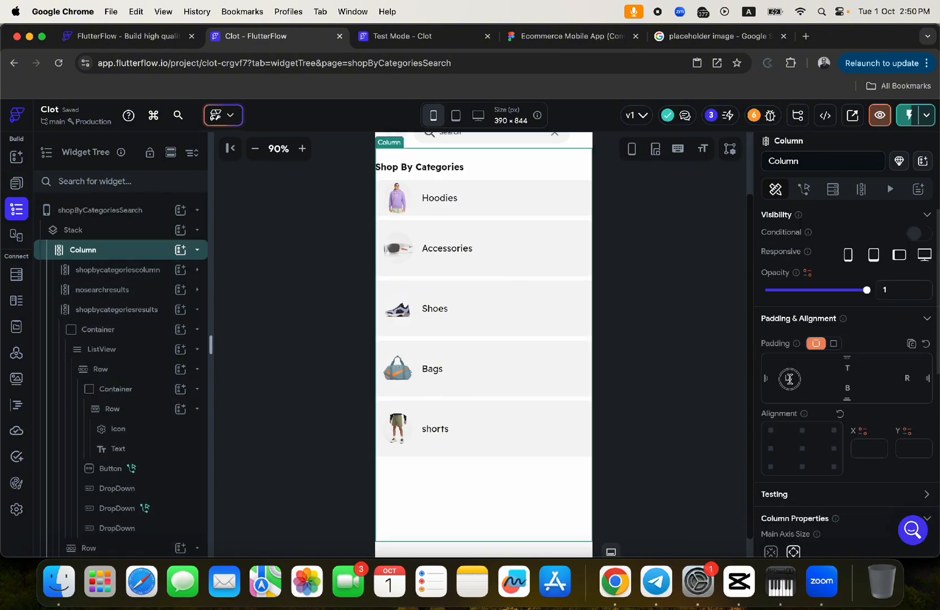
type("24")
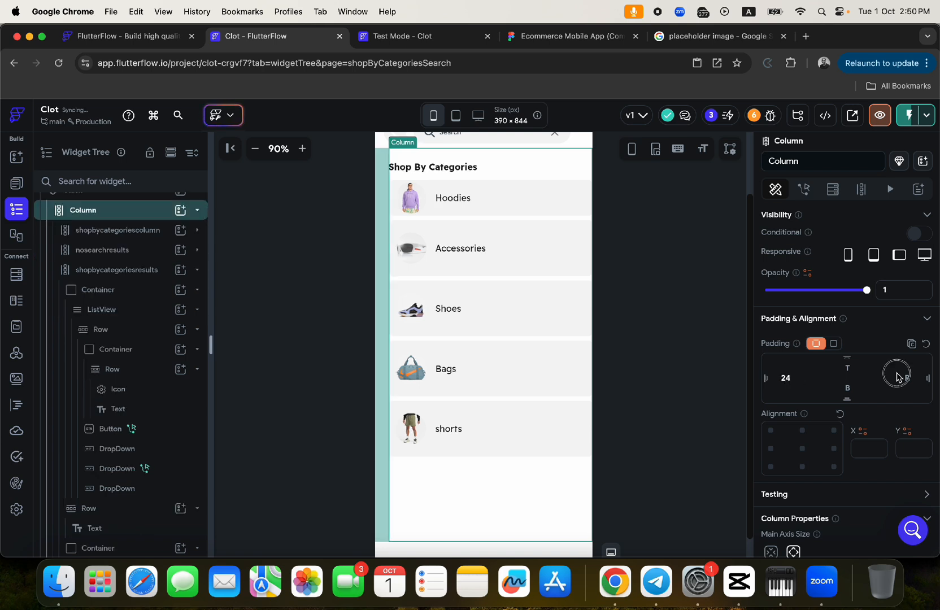
left_click(905, 377)
type("24")
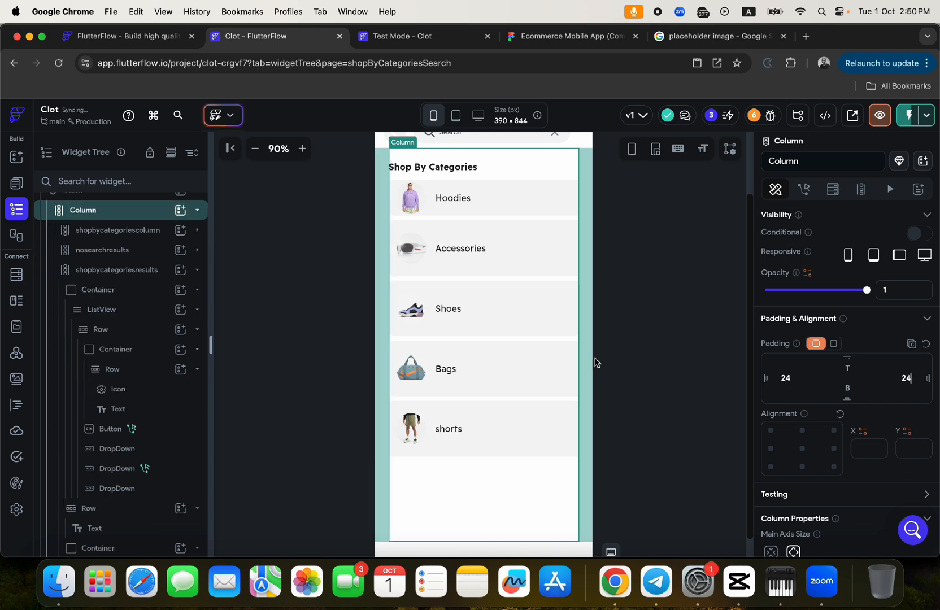
Step: Clear the left padding of the Container around the horizontal product ListView in the search results section
scroll(527, 410, "up", 3)
scroll(526, 413, "down", 5)
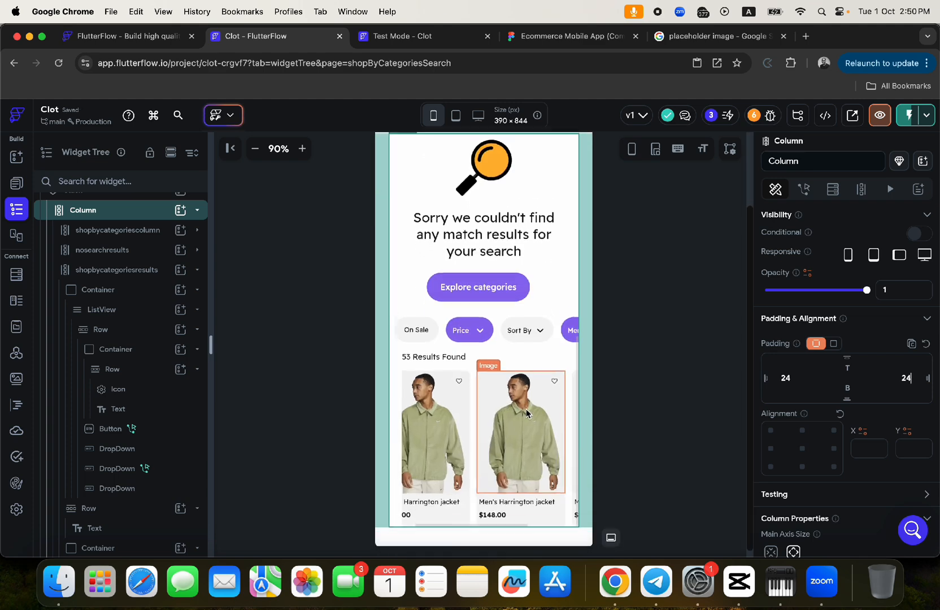
left_click(397, 513)
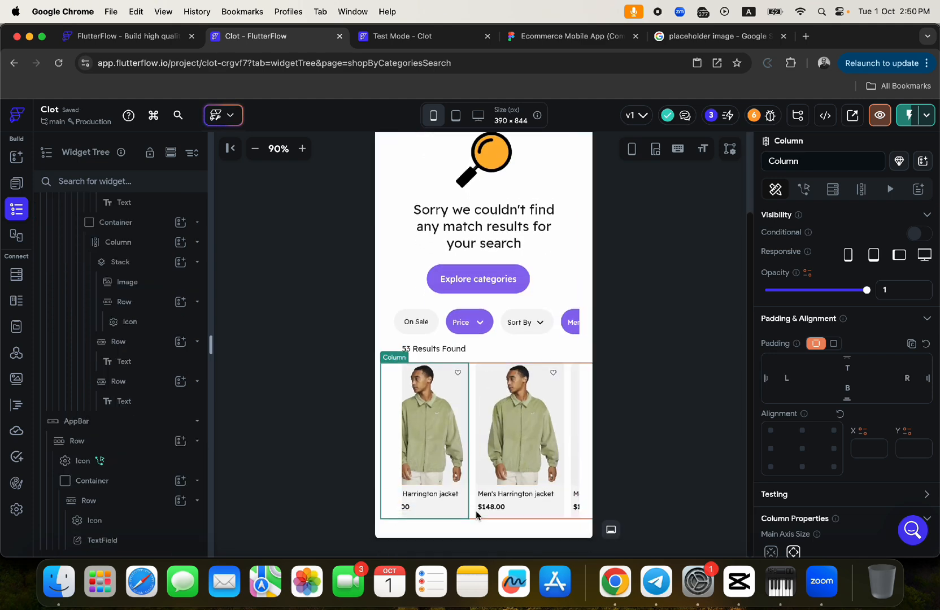
scroll(120, 306, "up", 3)
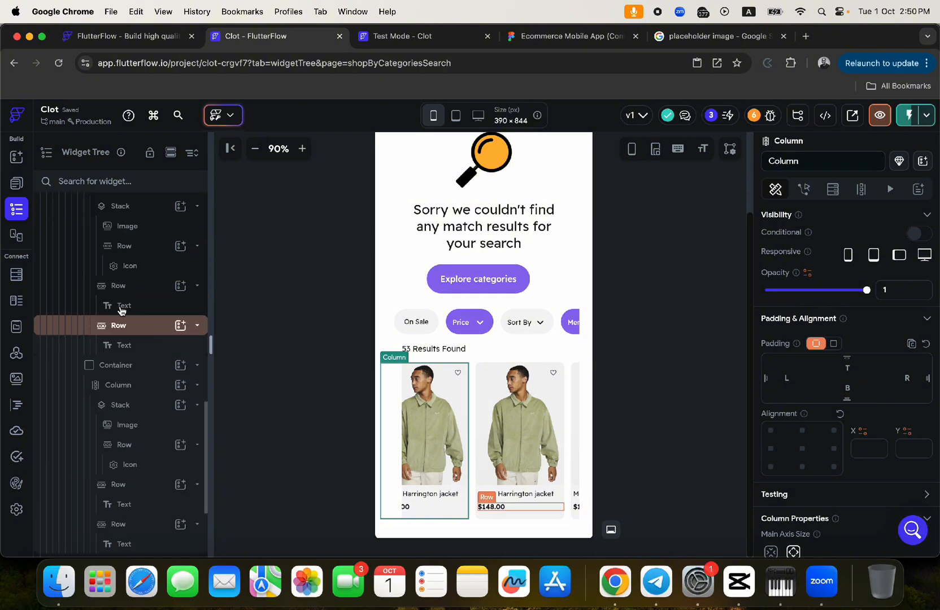
left_click(114, 335)
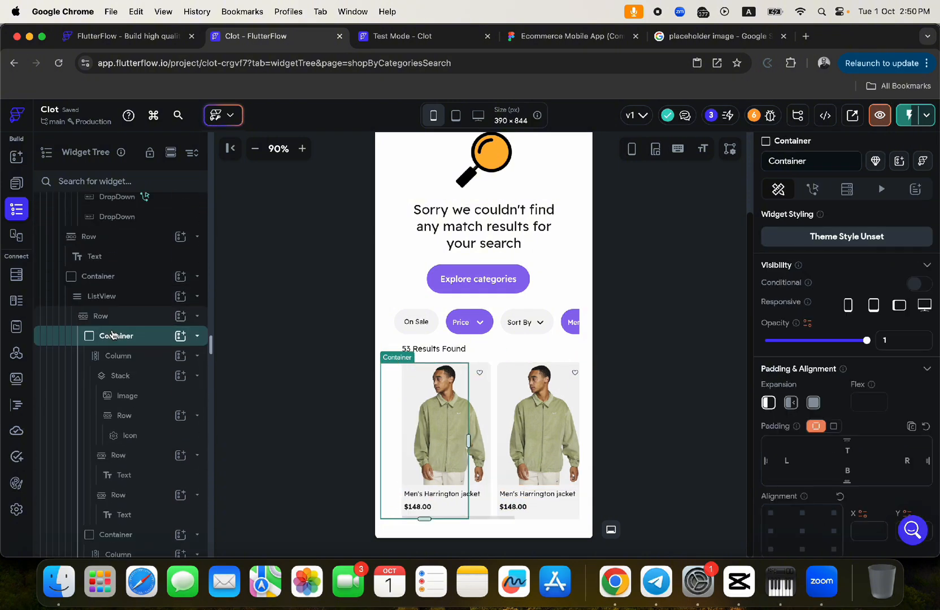
left_click(101, 316)
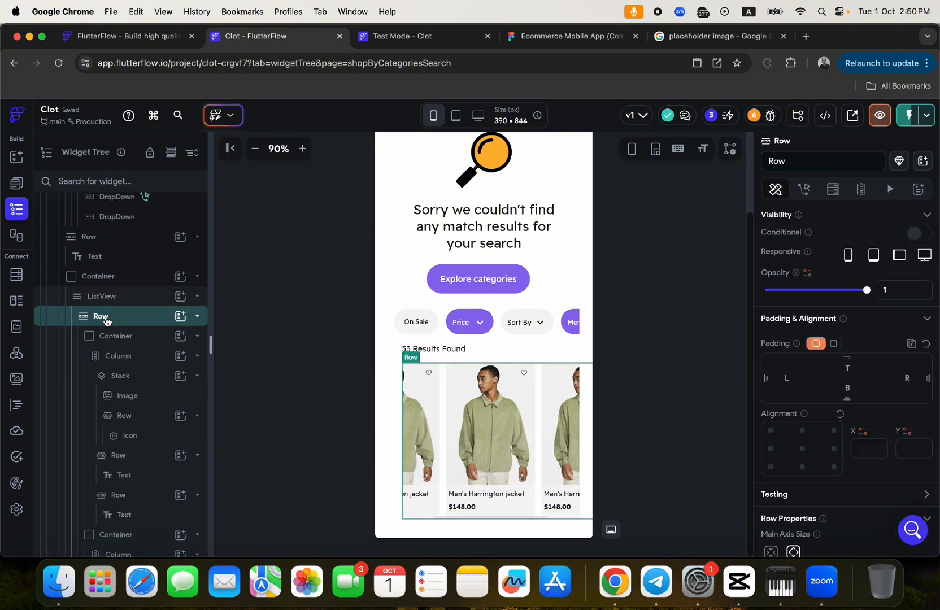
left_click(103, 297)
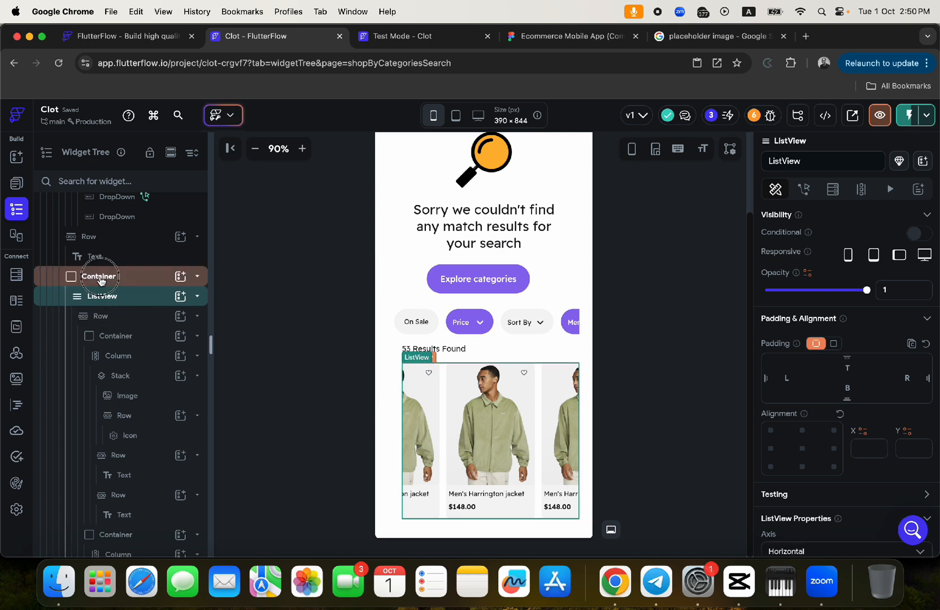
left_click(99, 277)
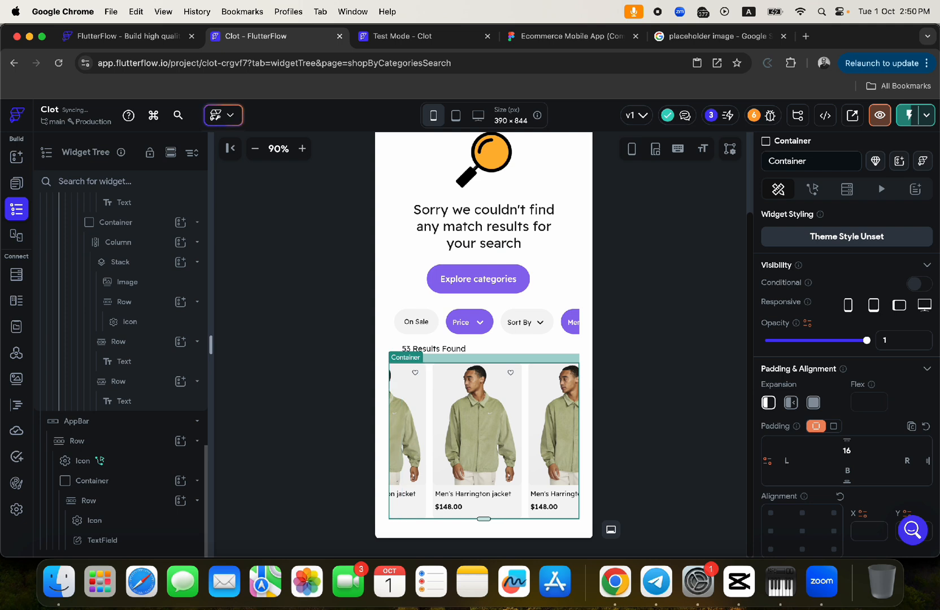
Step: Clear the left padding of the Container around the purple filter-count chip in the search results section
scroll(437, 456, "left", 2)
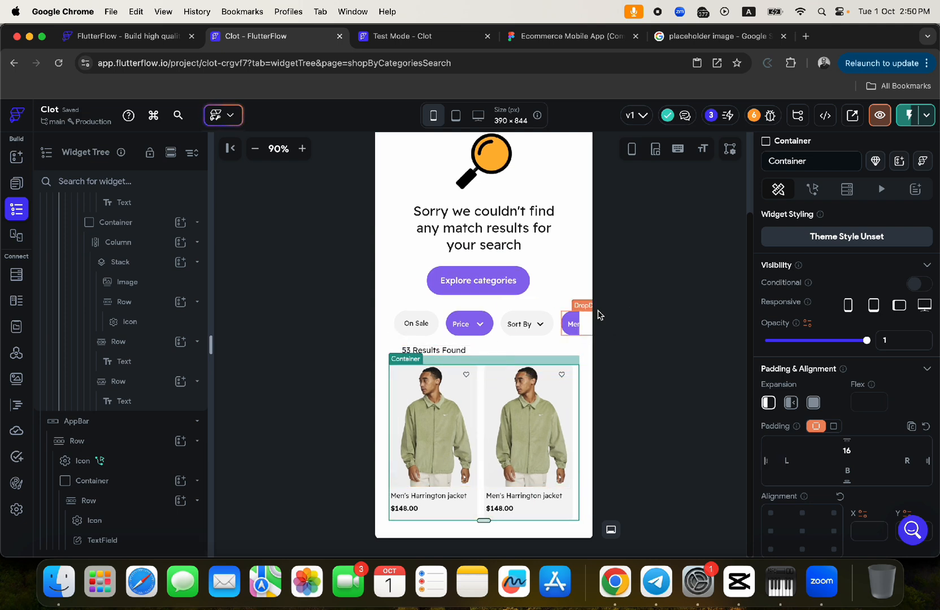
left_click(647, 286)
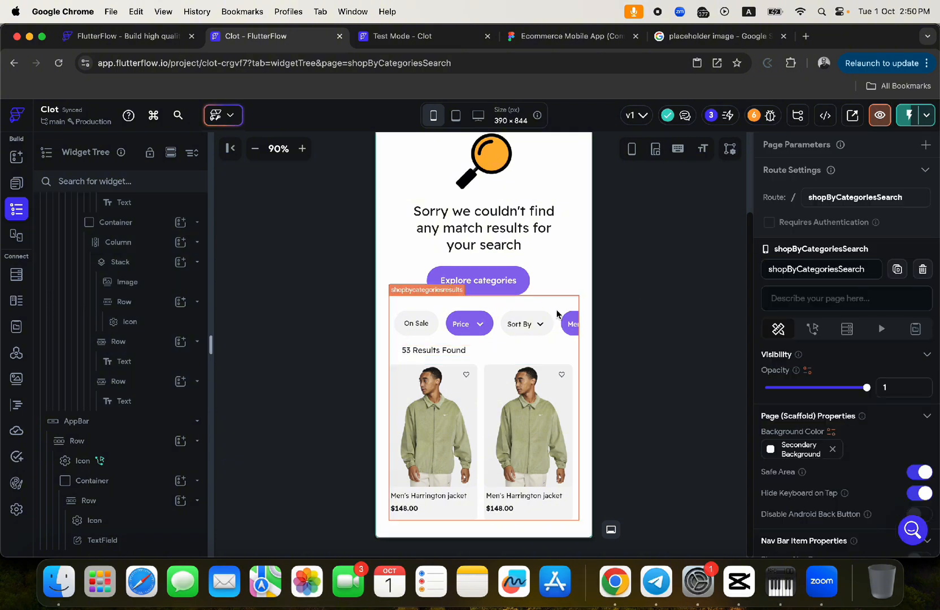
scroll(526, 319, "right", 3)
scroll(525, 322, "left", 3)
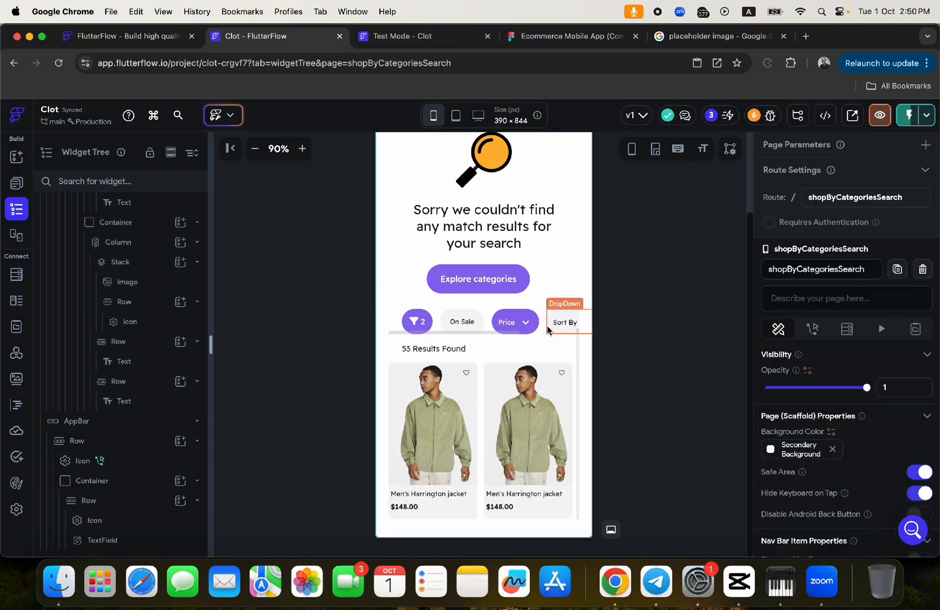
left_click(406, 337)
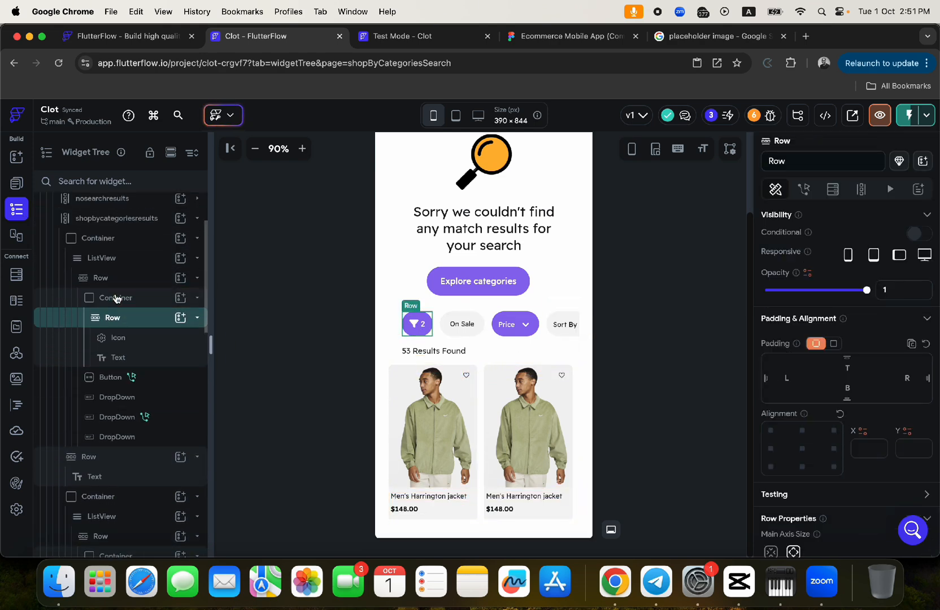
left_click(116, 298)
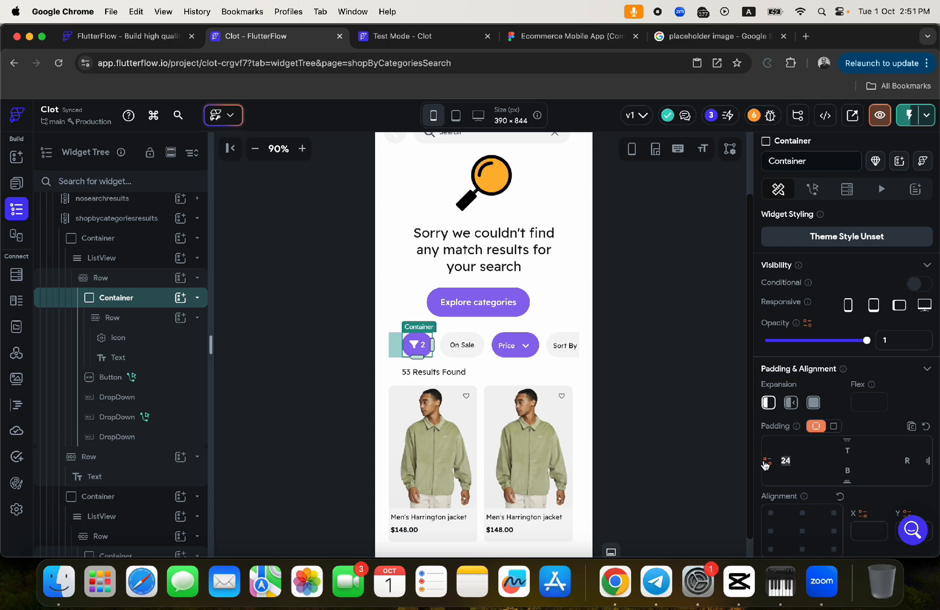
key("BackSpace")
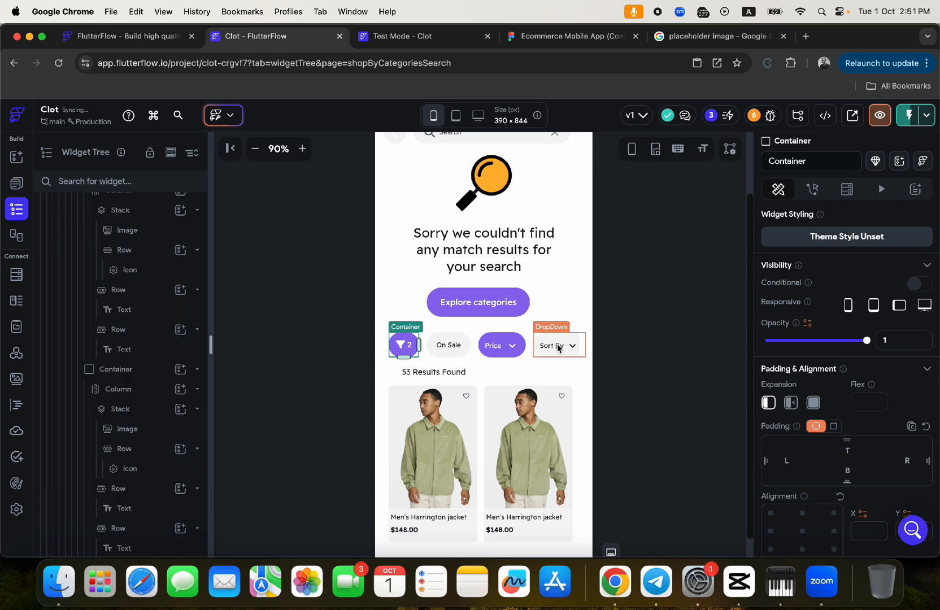
scroll(558, 349, "right", 2)
scroll(558, 349, "left", 3)
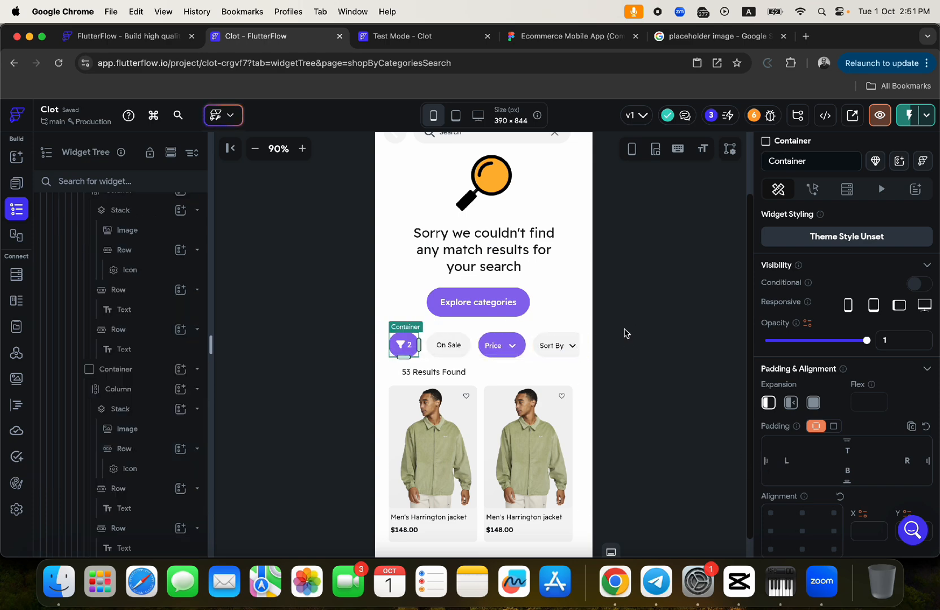
left_click(647, 325)
Step: Compare the search page layout with the Search Result frame in the Figma design, then return to the FlutterFlow project
scroll(568, 268, "up", 5)
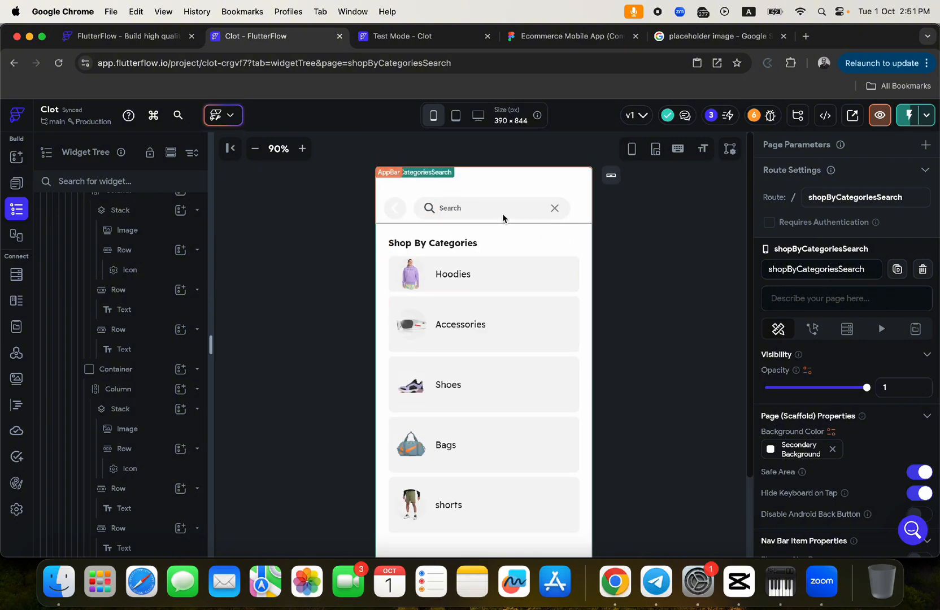
left_click(466, 211)
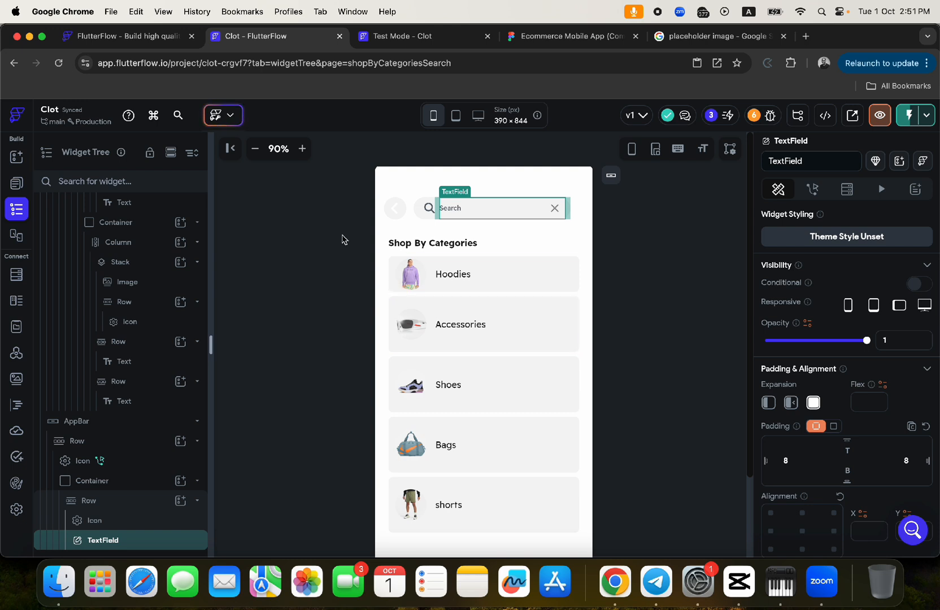
scroll(113, 254, "up", 10)
left_click(71, 214)
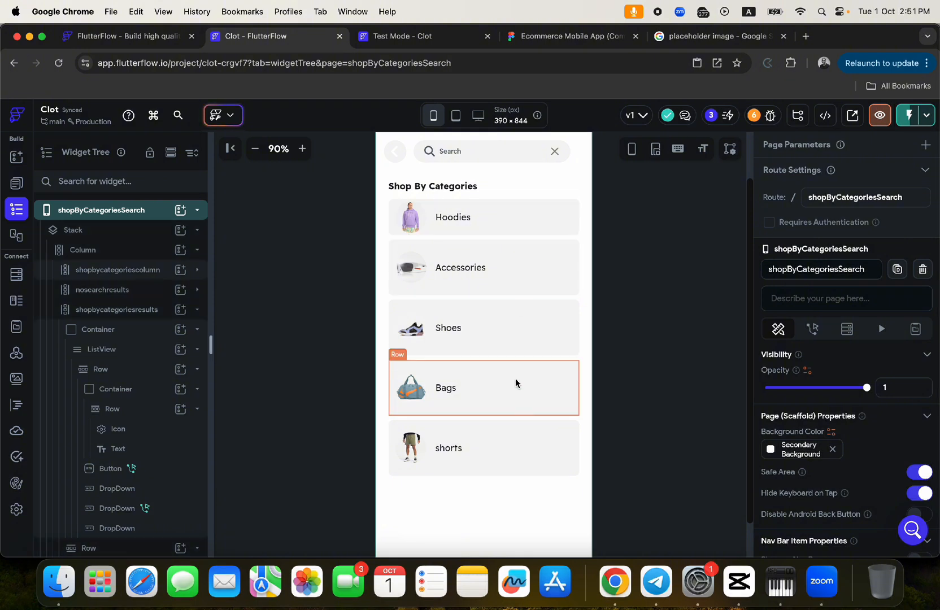
left_click(534, 41)
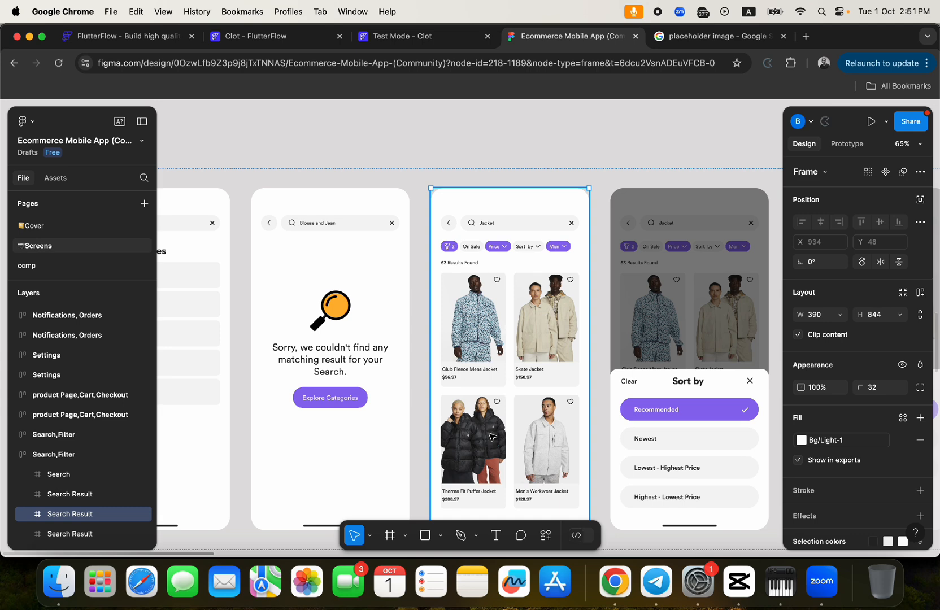
left_click(276, 43)
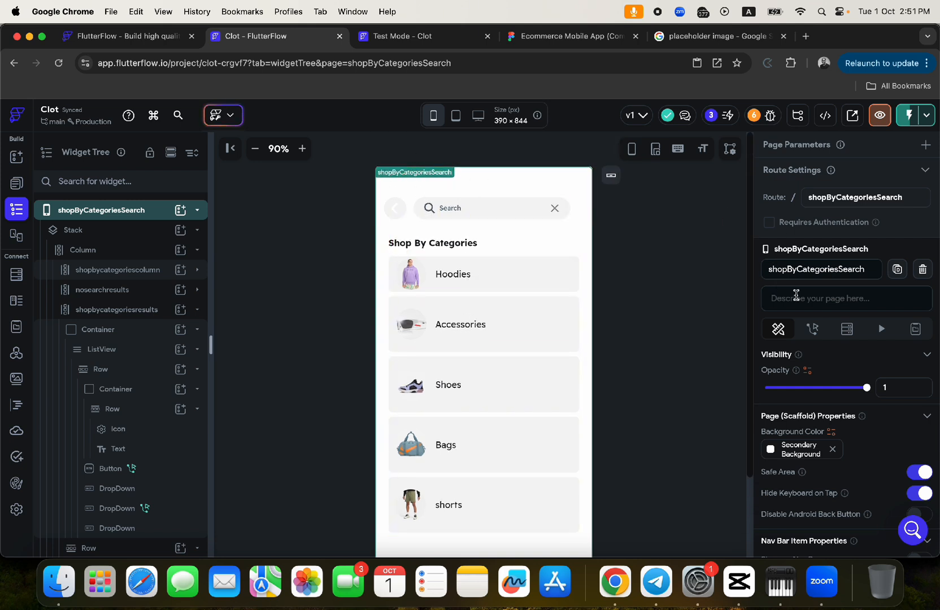
Step: Add a Query Collection backend query on the inventory collection to the page, returning a List of Documents with no limit
left_click(850, 335)
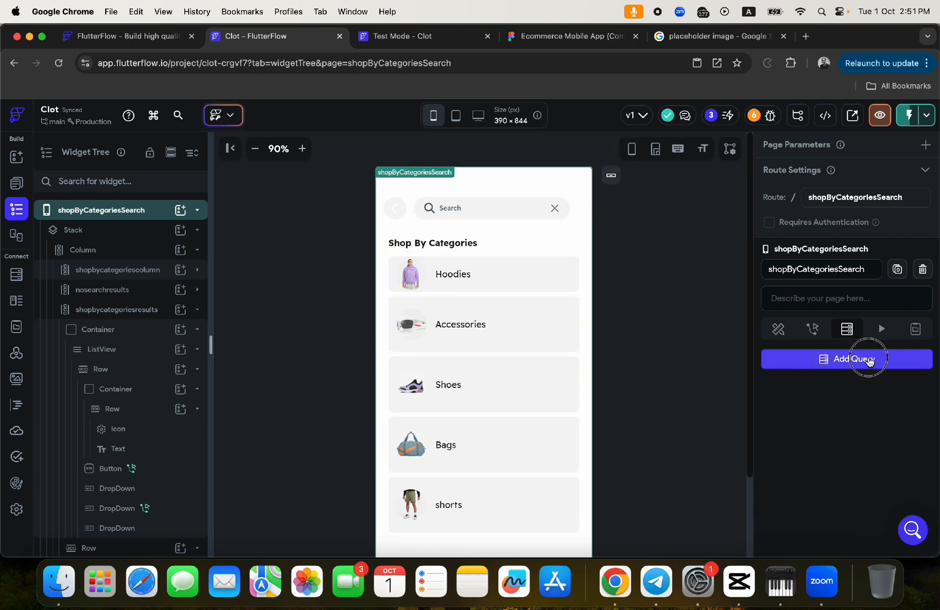
left_click(864, 357)
left_click(635, 218)
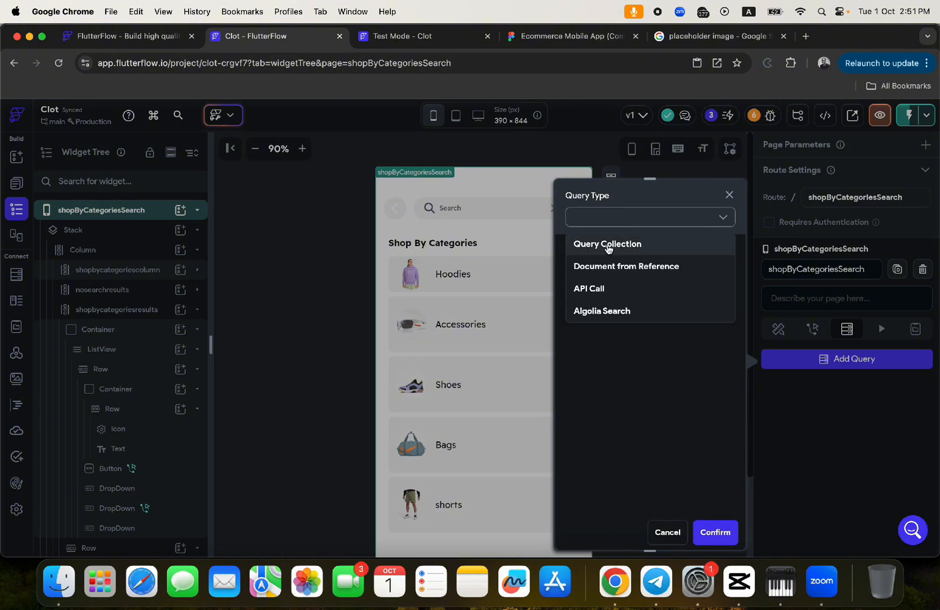
left_click(607, 247)
left_click(598, 290)
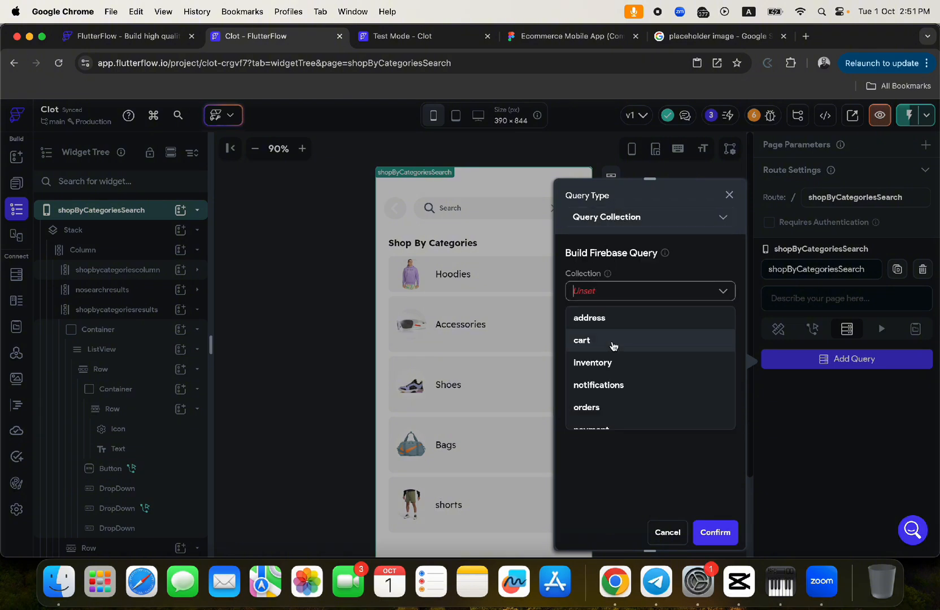
left_click(600, 366)
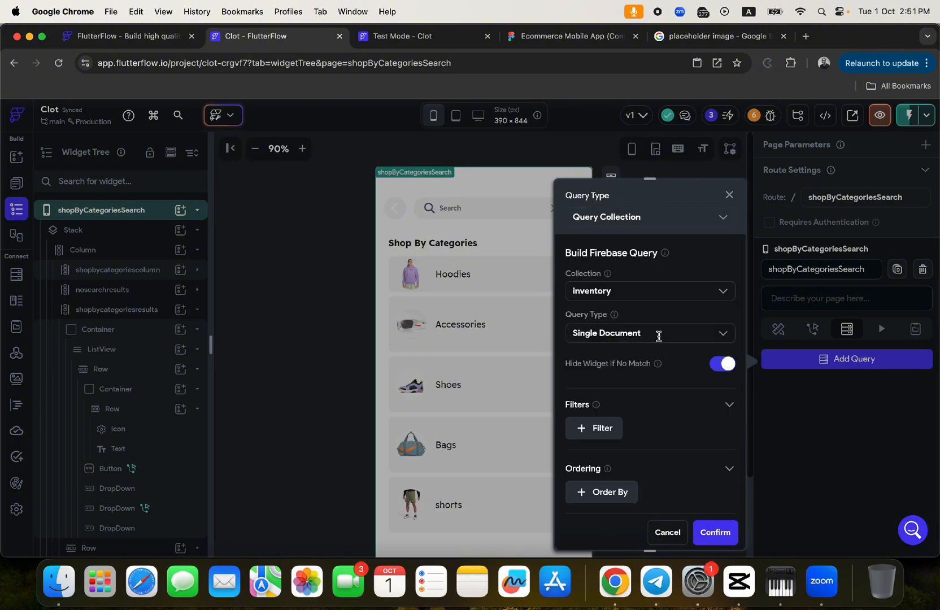
left_click(658, 336)
left_click(616, 366)
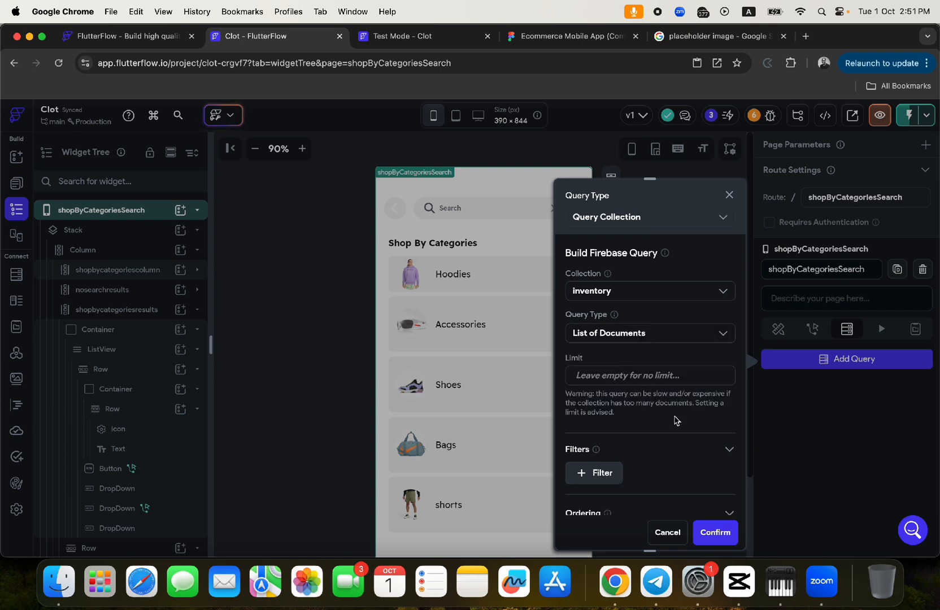
scroll(676, 420, "down", 2)
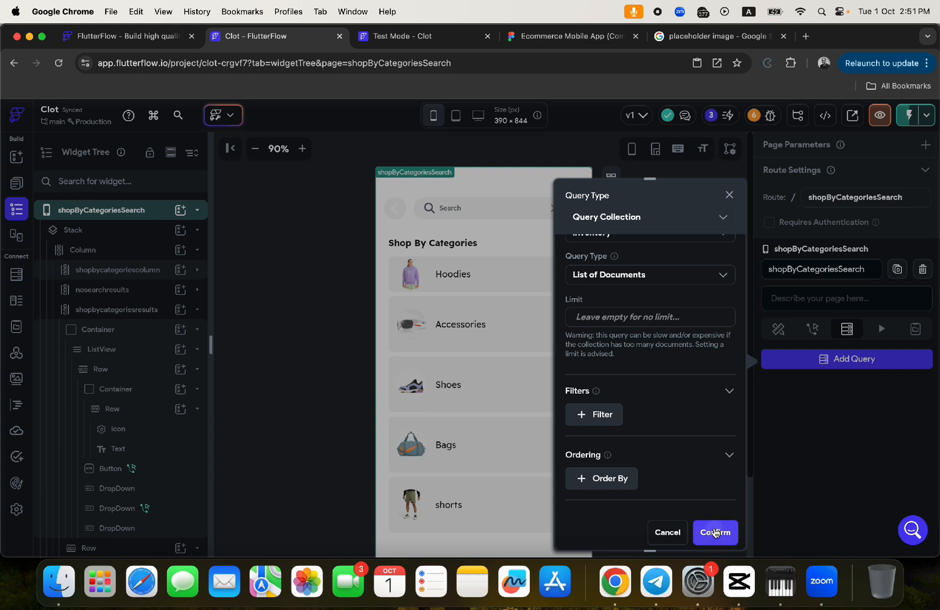
left_click(715, 531)
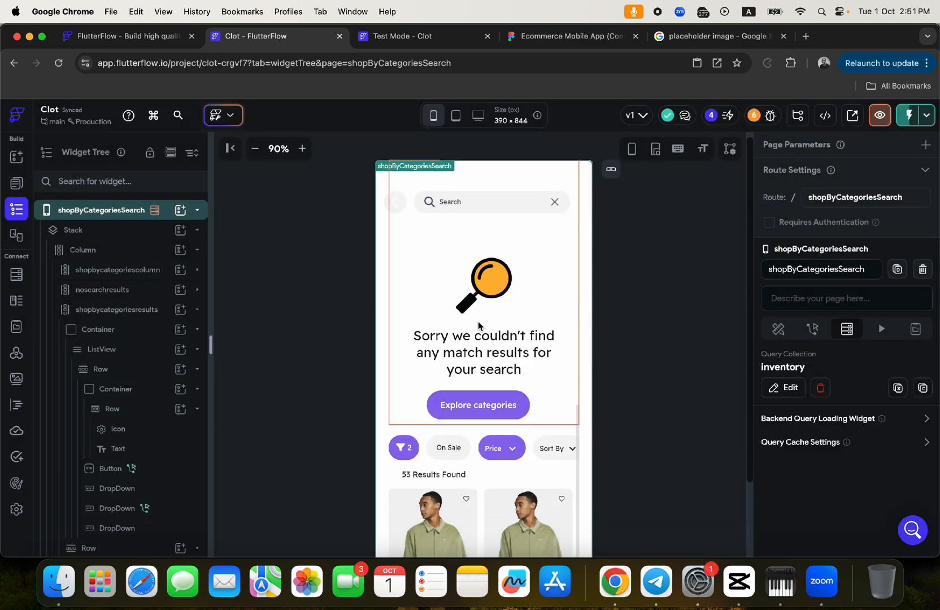
Step: Duplicate the Container that holds the horizontal product ListView in the search results section
scroll(478, 326, "down", 3)
scroll(480, 335, "right", 2)
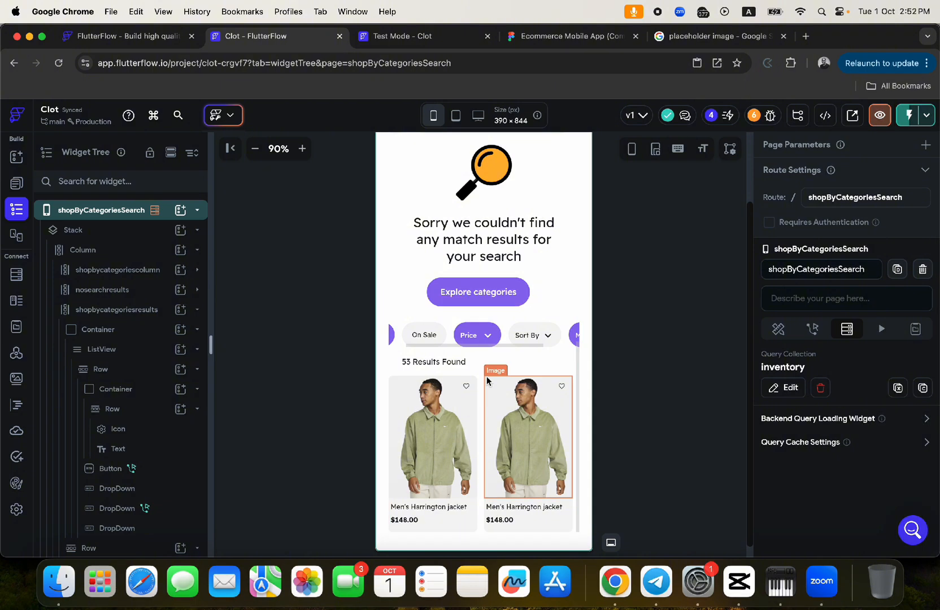
left_click(481, 436)
scroll(138, 338, "up", 10)
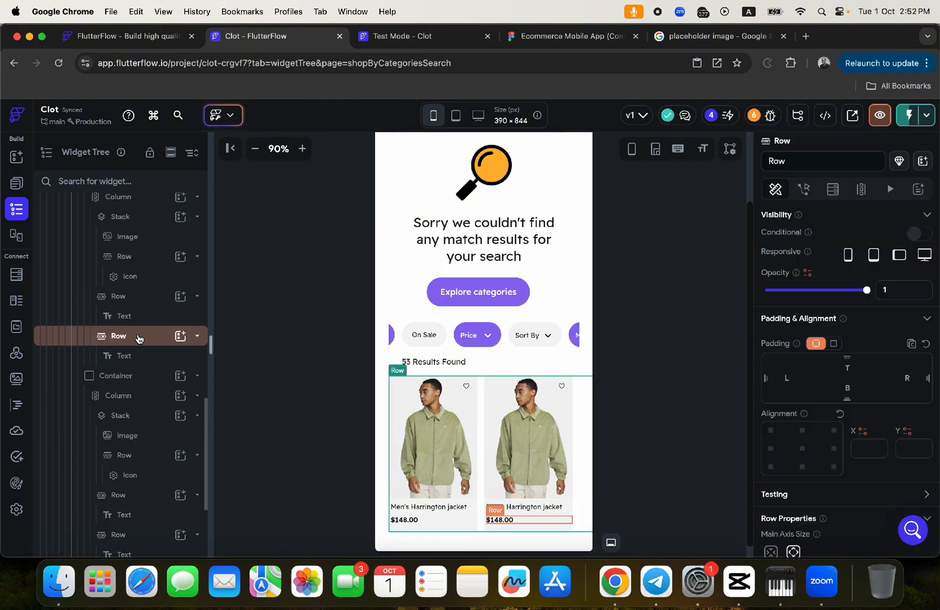
left_click(122, 409)
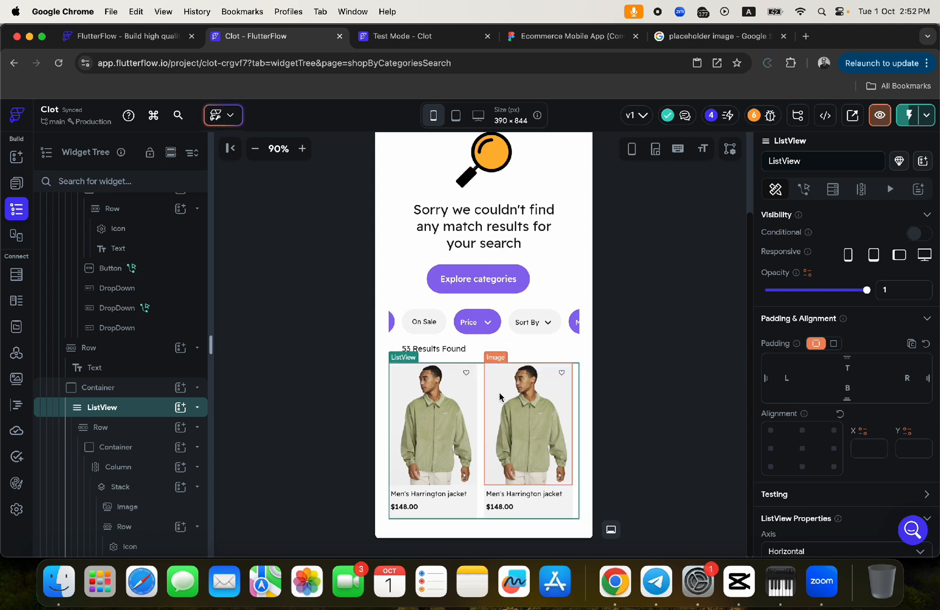
left_click(98, 389)
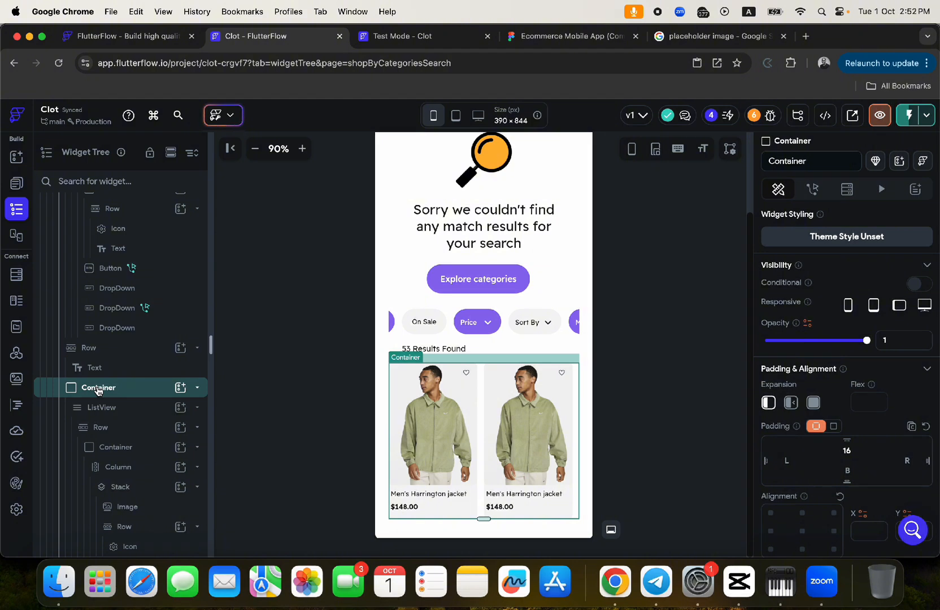
double_click(99, 390)
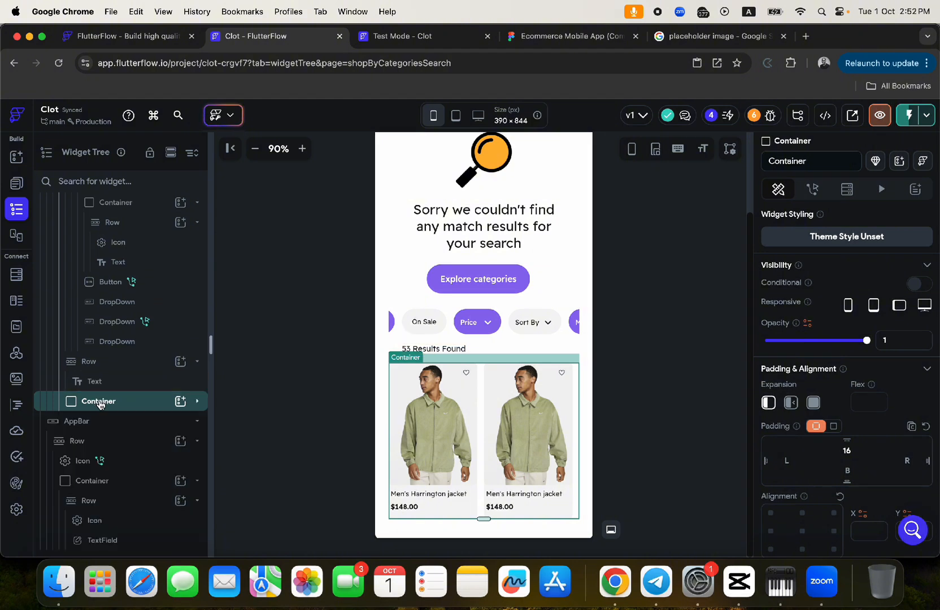
key("super+d")
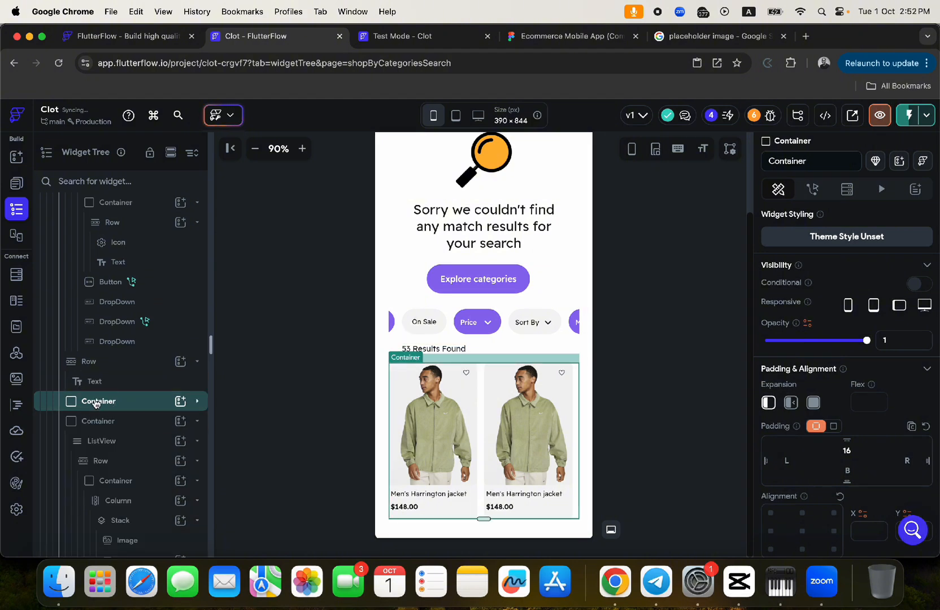
double_click(98, 402)
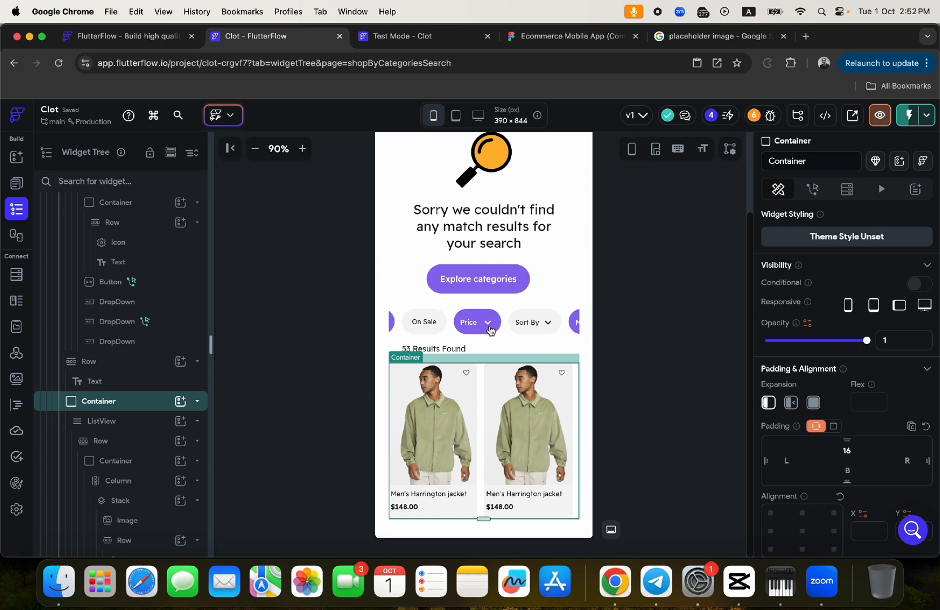
double_click(96, 402)
left_click(809, 159)
left_click_drag(809, 159, 766, 160)
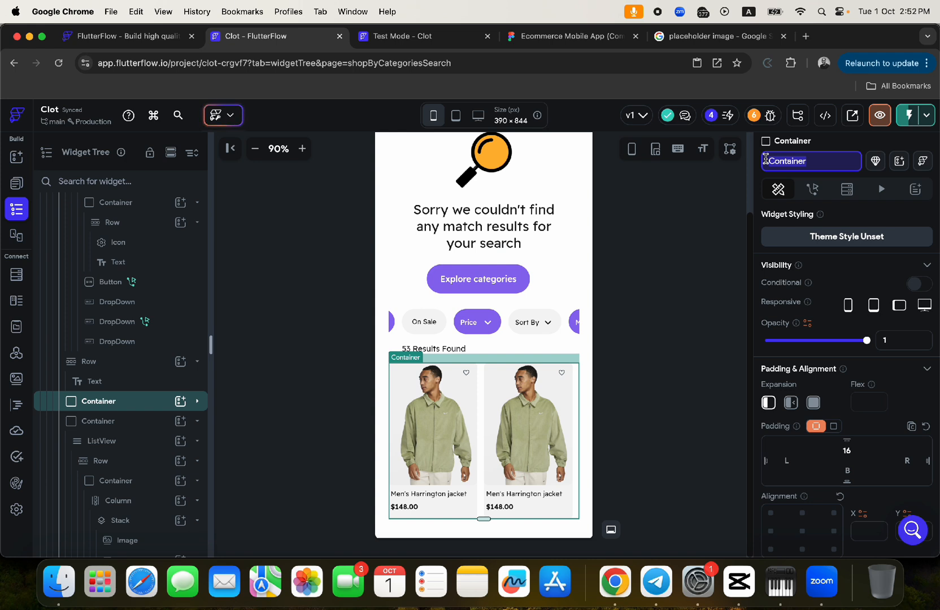
left_click(685, 272)
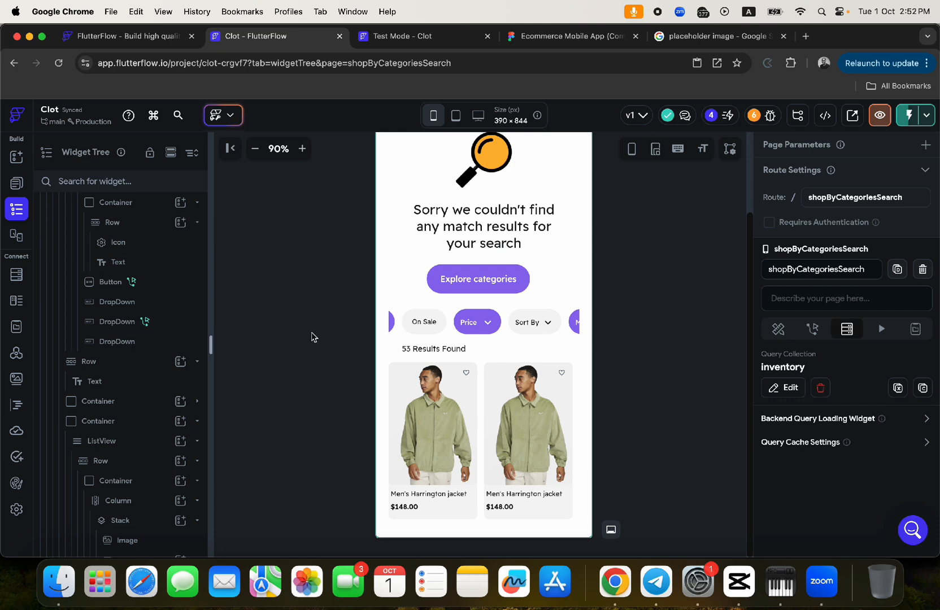
Step: Delete the second of the two product list Containers in the shopbycategoriesresults column
left_click(481, 464)
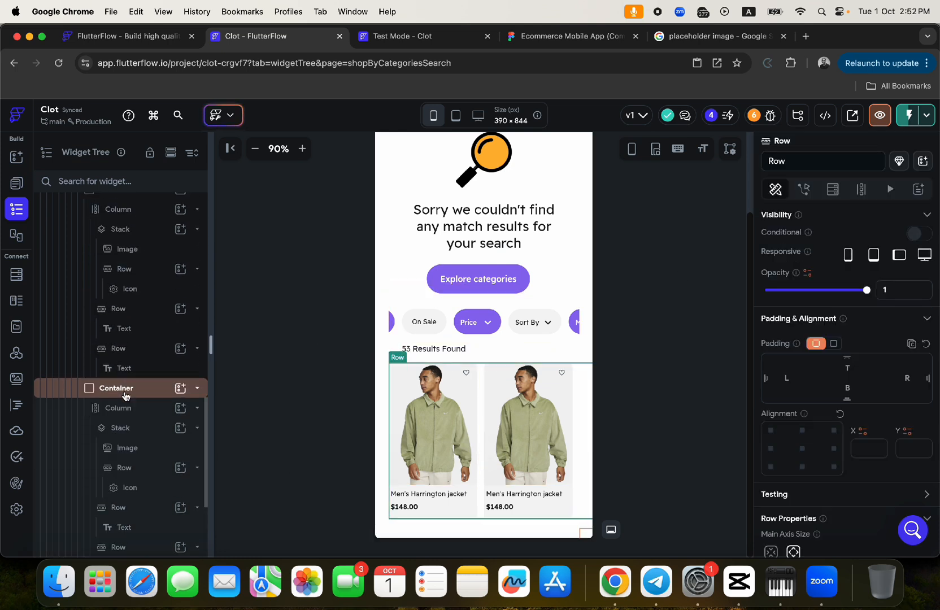
scroll(125, 396, "up", 4)
left_click(99, 326)
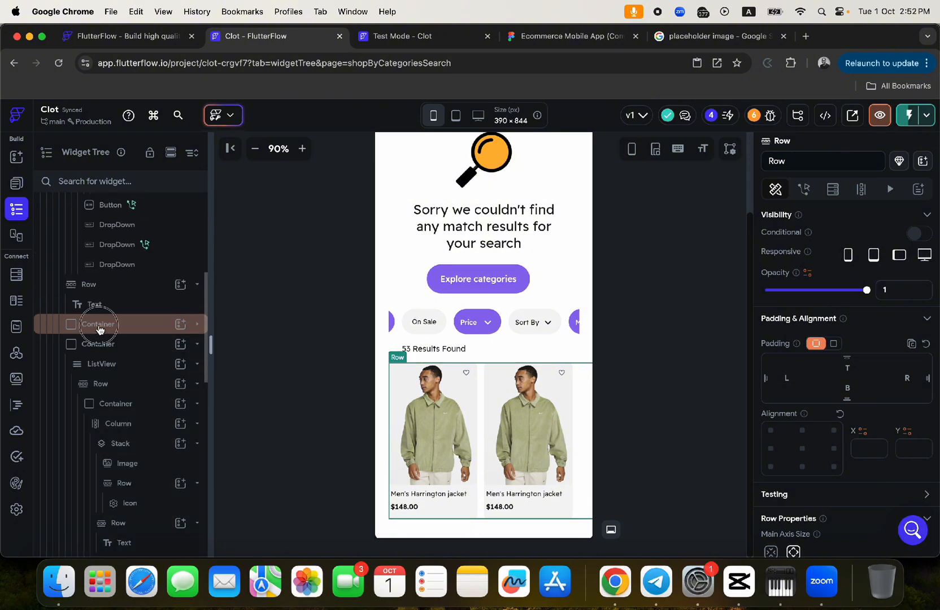
left_click(96, 344)
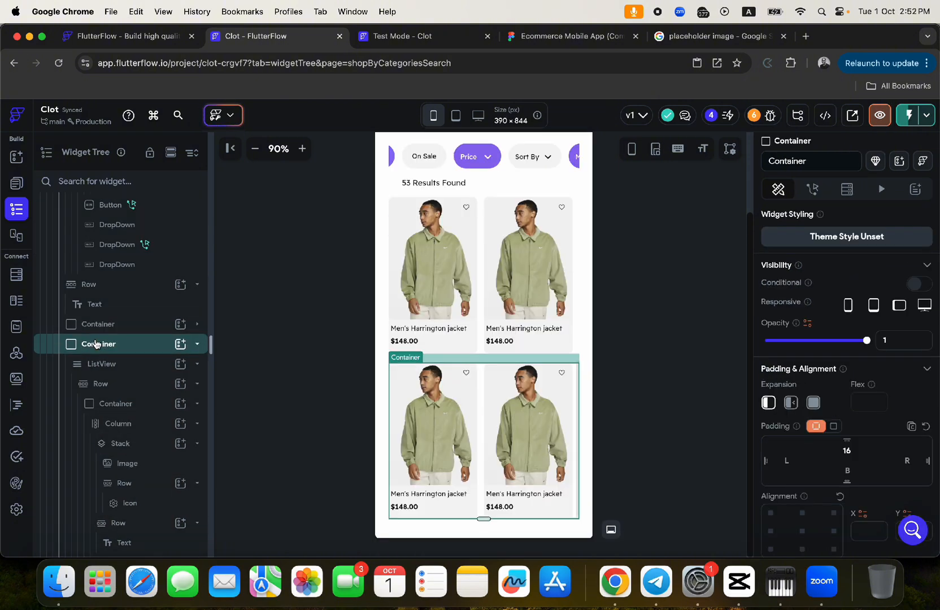
key("BackSpace")
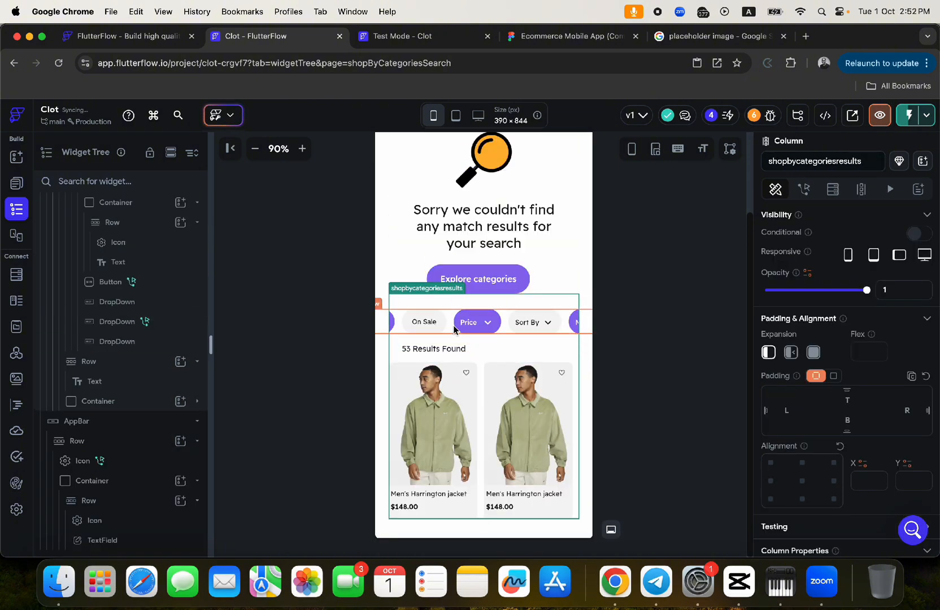
Step: Undo the deletion of the second product list Container in the search results section
scroll(454, 330, "left", 1)
scroll(490, 386, "up", 1)
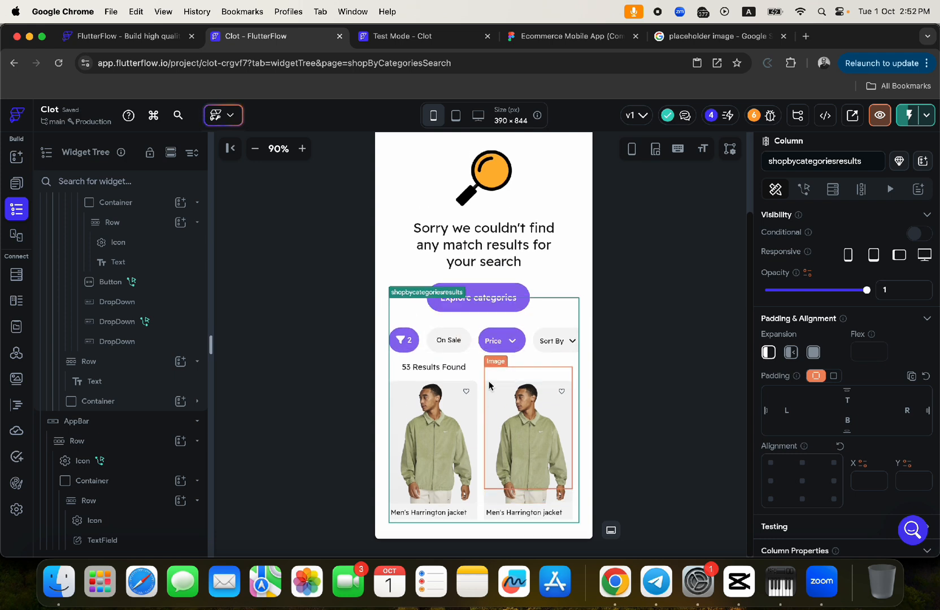
scroll(489, 385, "up", 3)
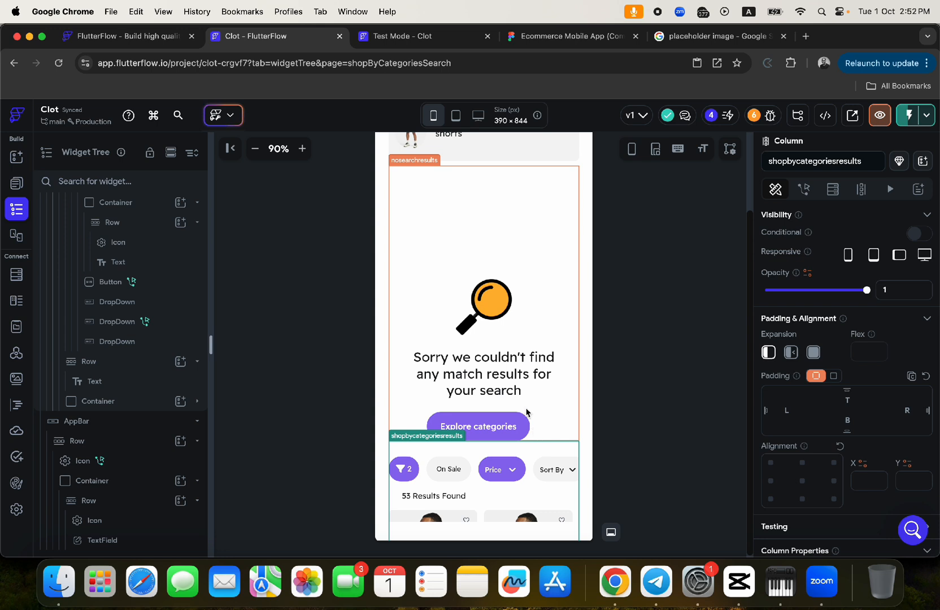
scroll(525, 412, "down", 5)
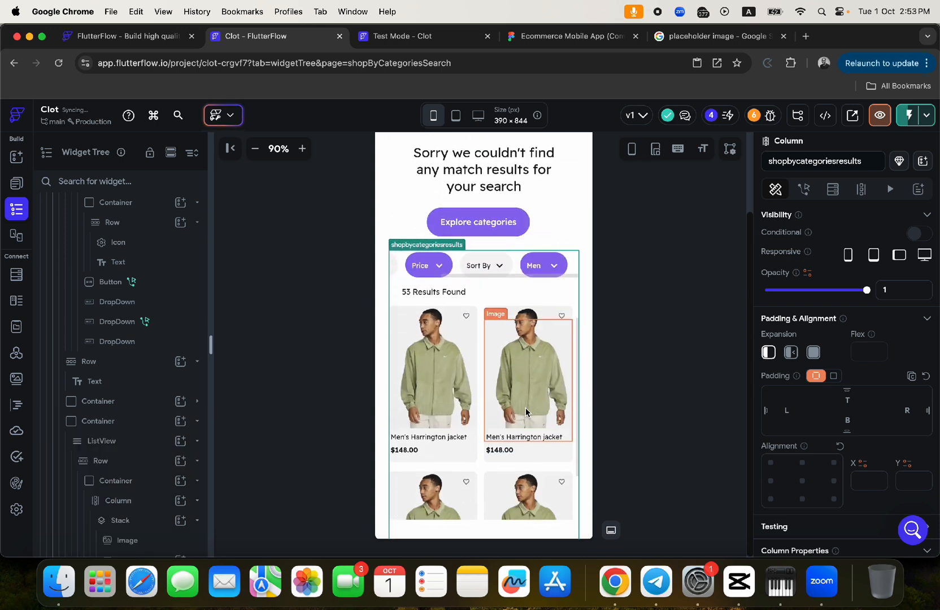
Step: Rename the second product list Container in the shopbycategoriesresults column as isSearch
left_click(484, 478)
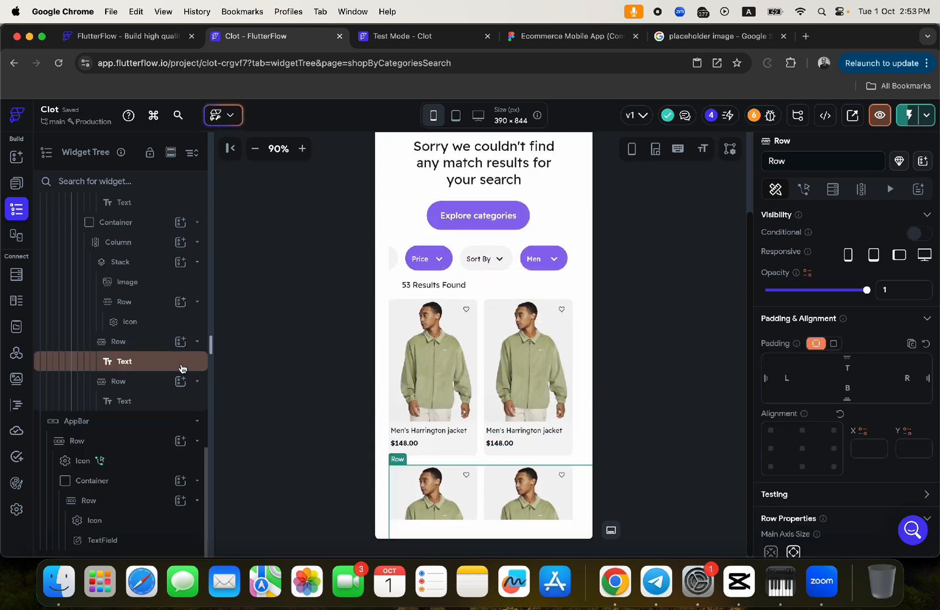
scroll(131, 346, "up", 3)
scroll(131, 346, "up", 3)
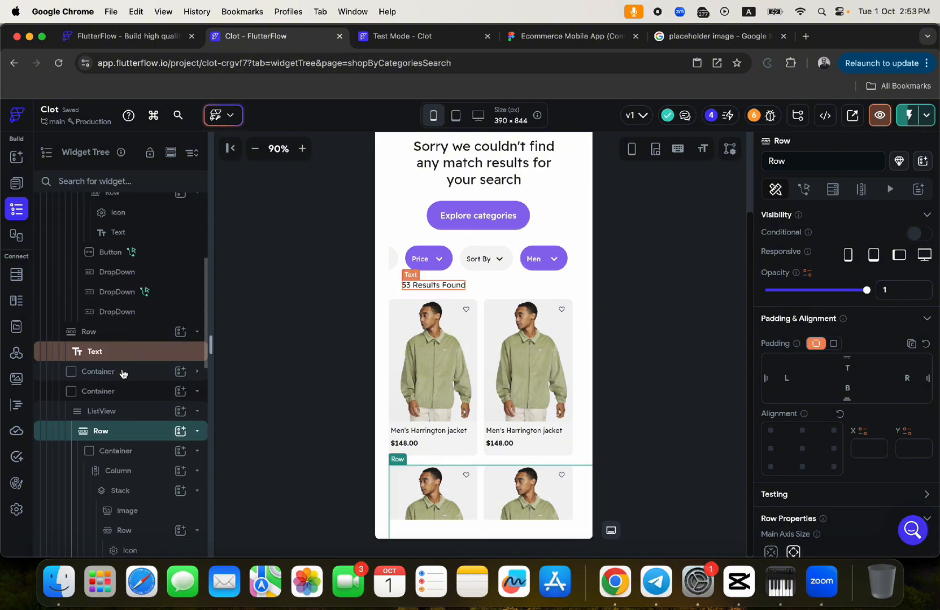
left_click(114, 393)
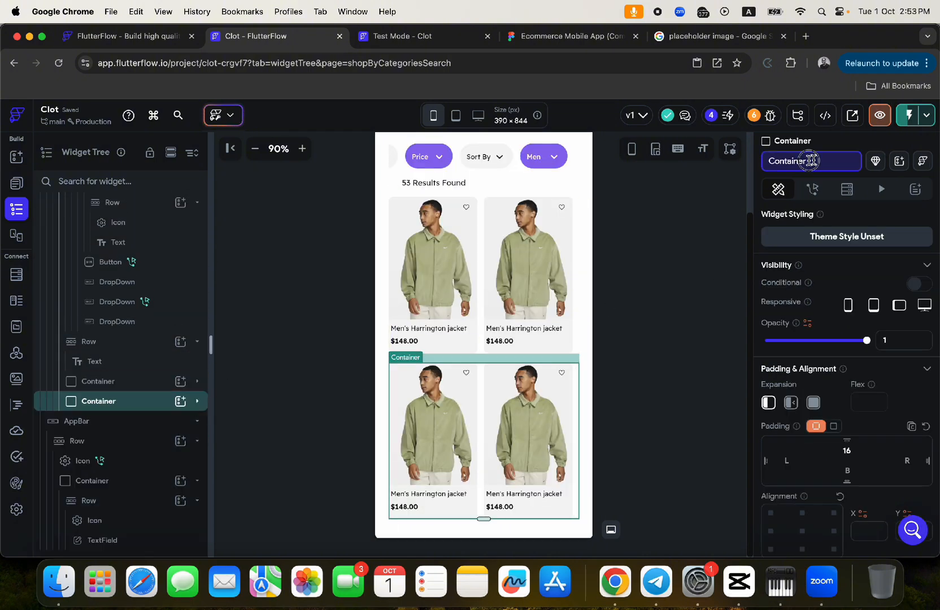
double_click(767, 161)
type("sear")
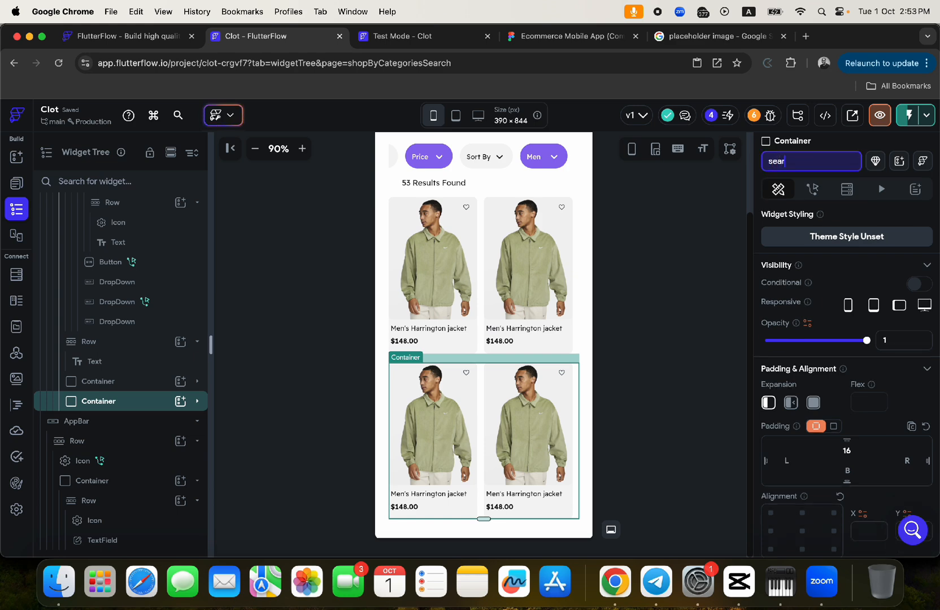
type("c")
key("Return")
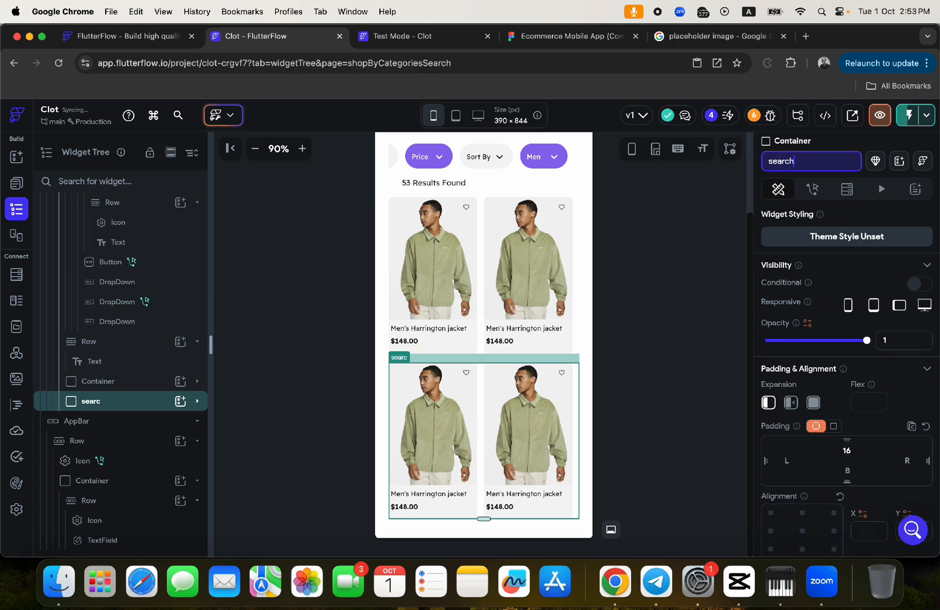
type("h")
key("Return")
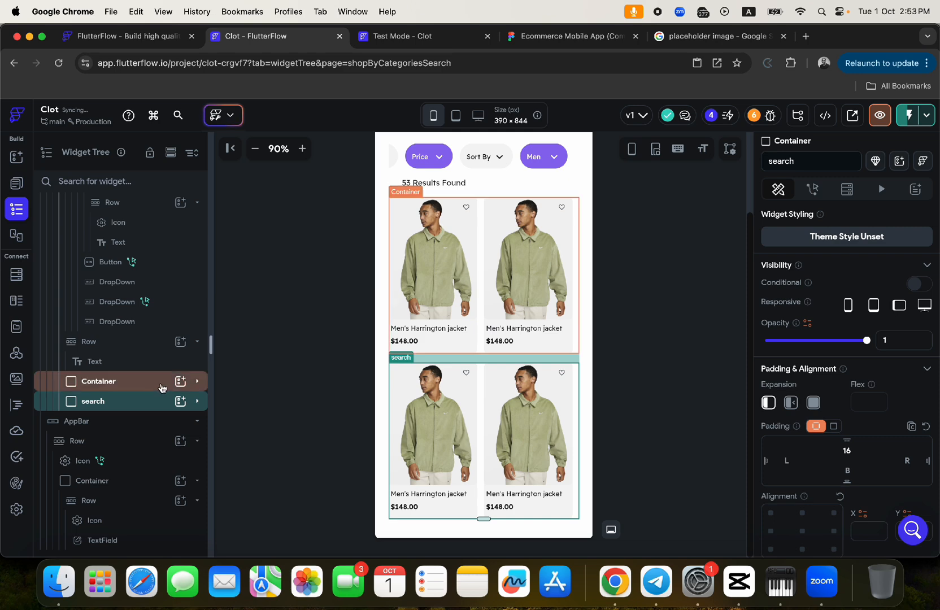
left_click(772, 162)
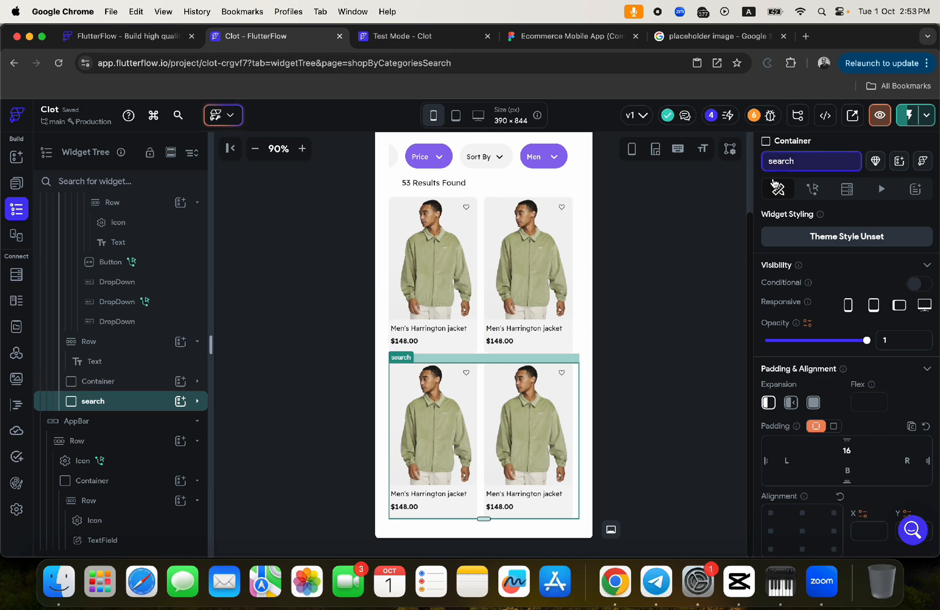
type("is")
key("Delete")
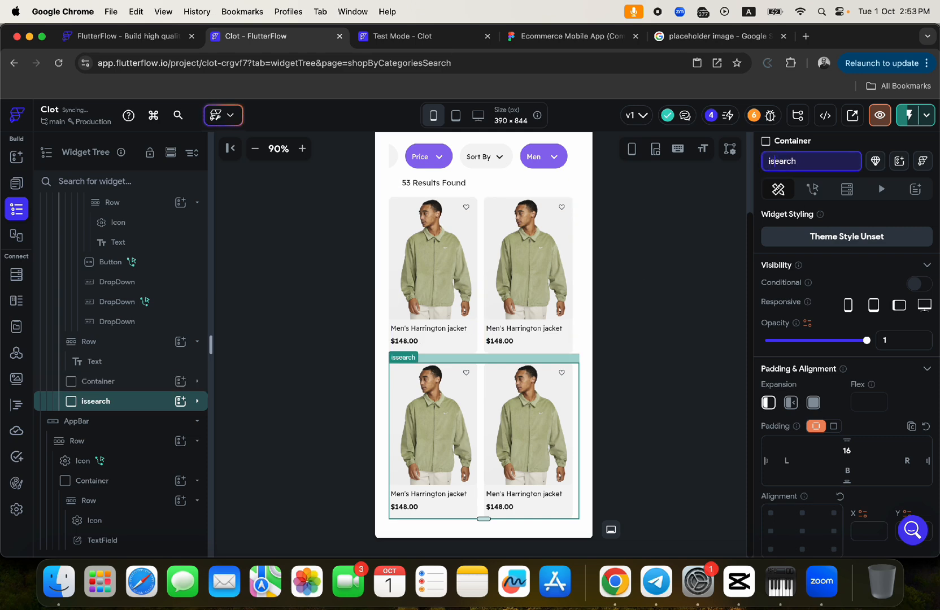
type("S")
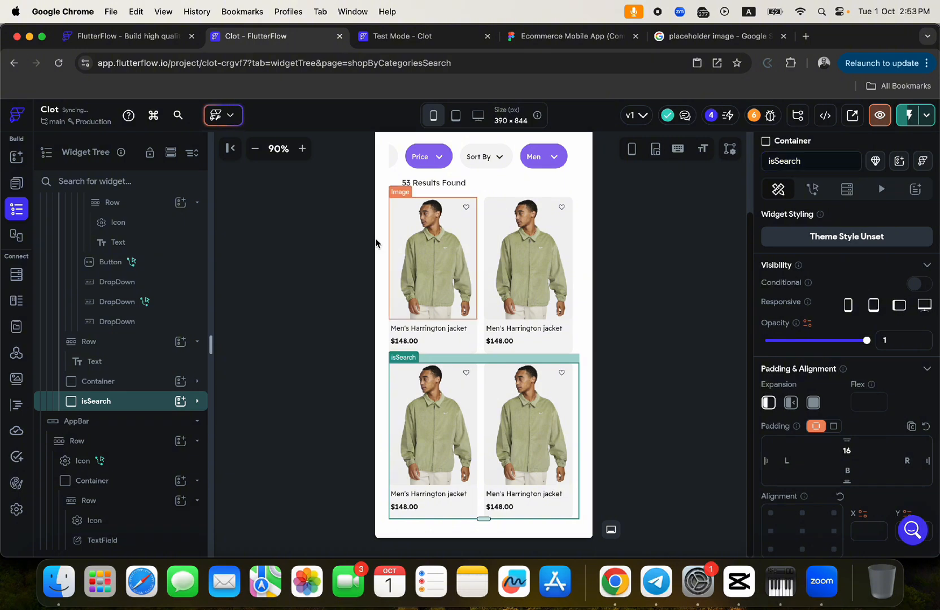
Step: Rename the first product list Container, below the results count text, as isNotSearched
left_click(100, 382)
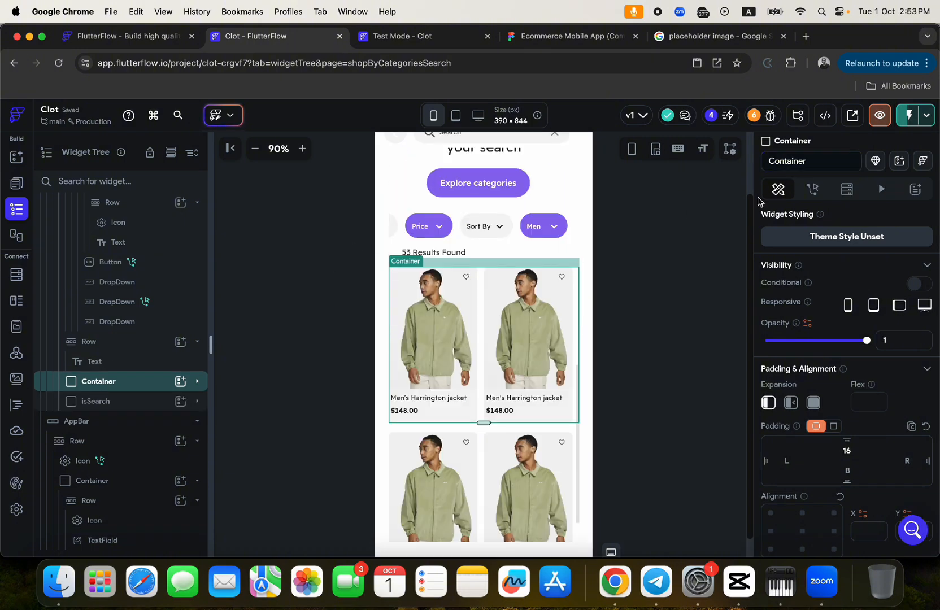
left_click(785, 160)
key("super+a")
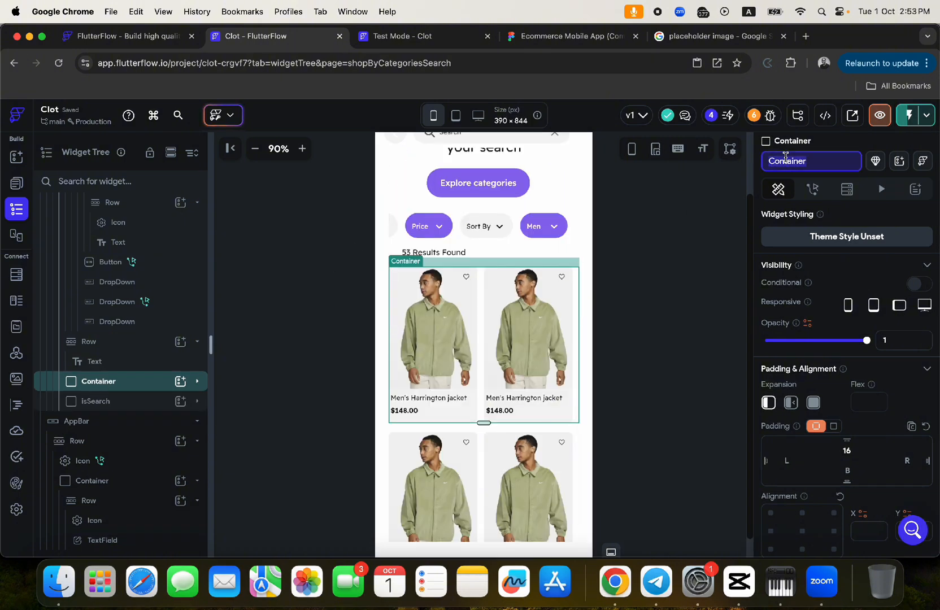
type("isNot")
key("Return")
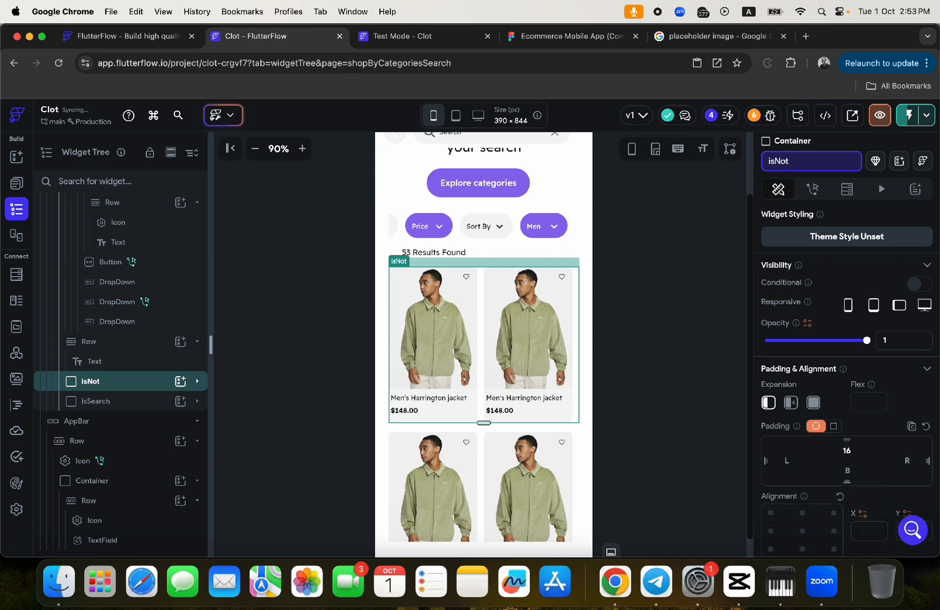
type("Searched")
key("Return")
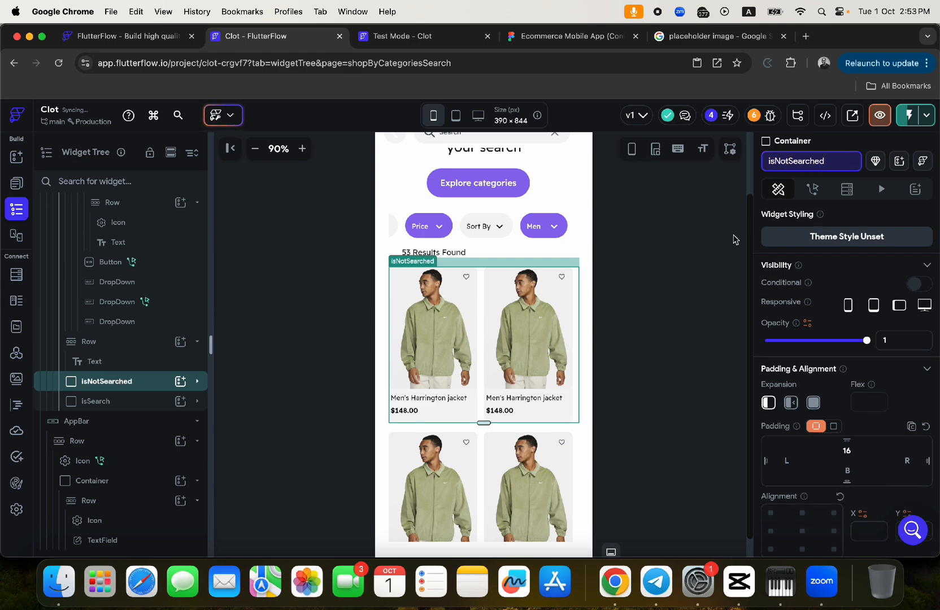
left_click(710, 244)
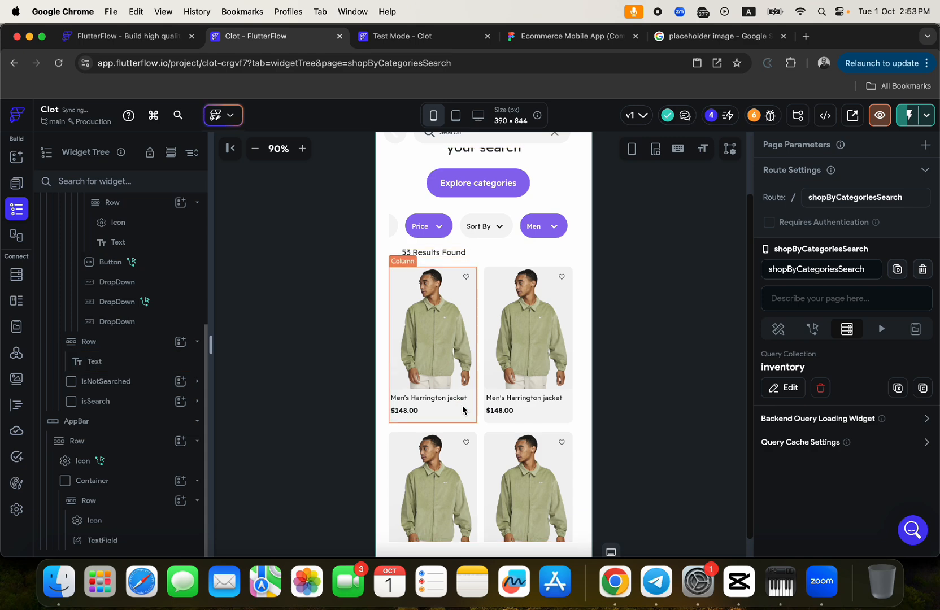
left_click(482, 414)
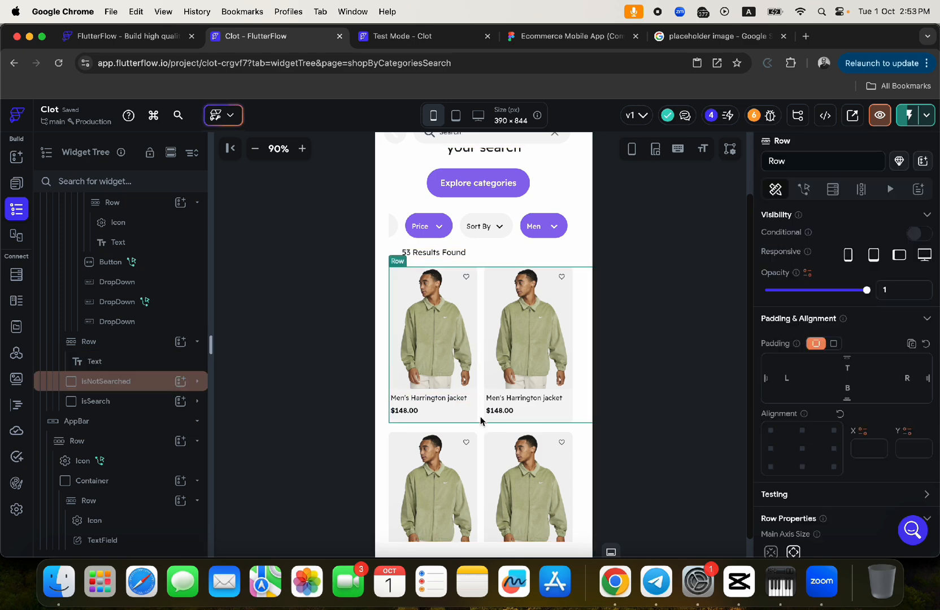
left_click(108, 387)
left_click(102, 404)
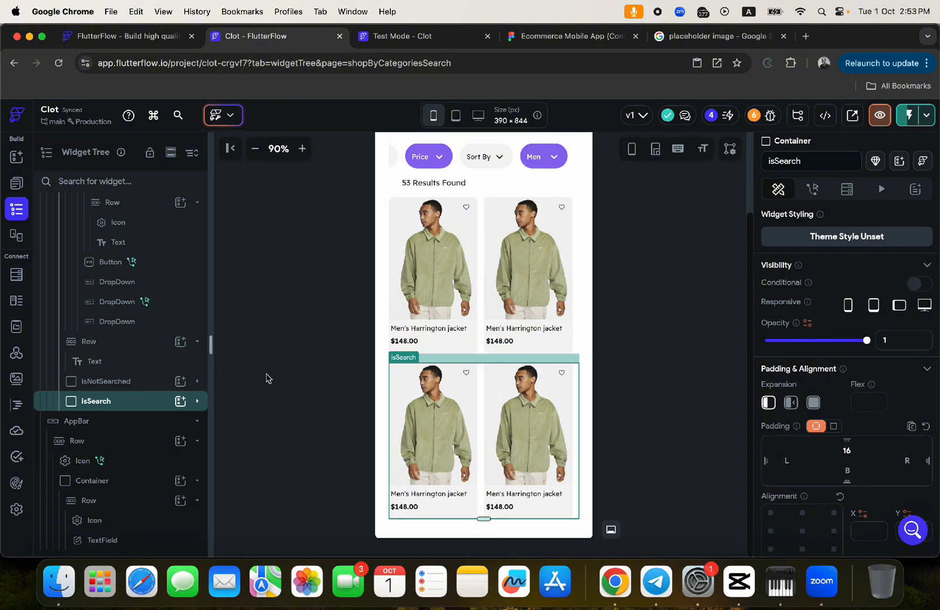
left_click(129, 384)
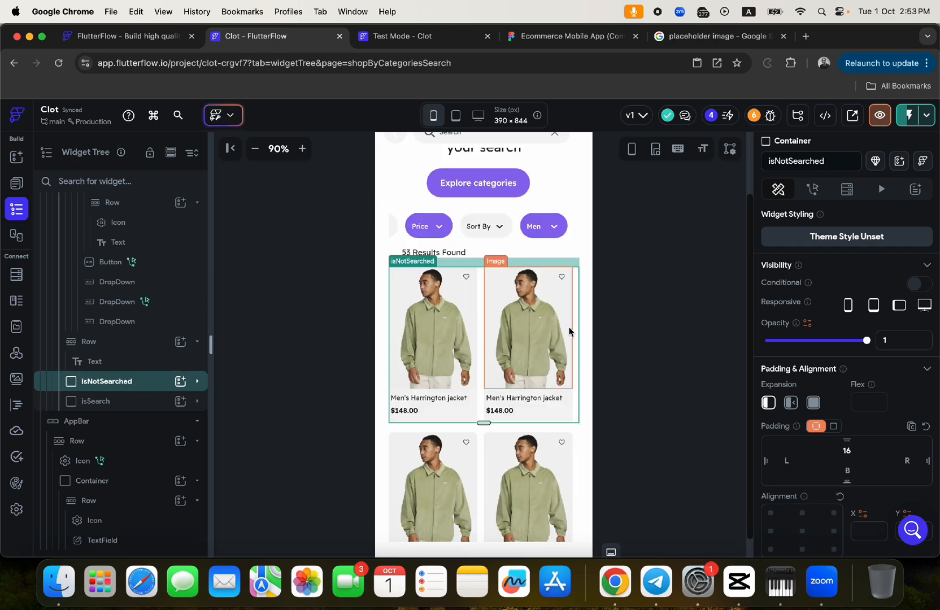
scroll(496, 254, "up", 10)
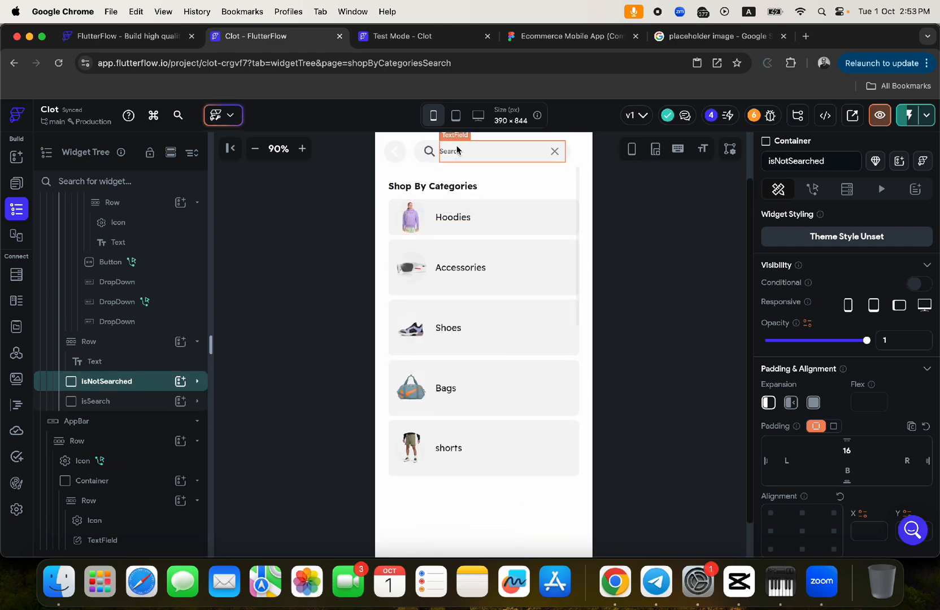
scroll(541, 457, "down", 5)
scroll(515, 454, "down", 3)
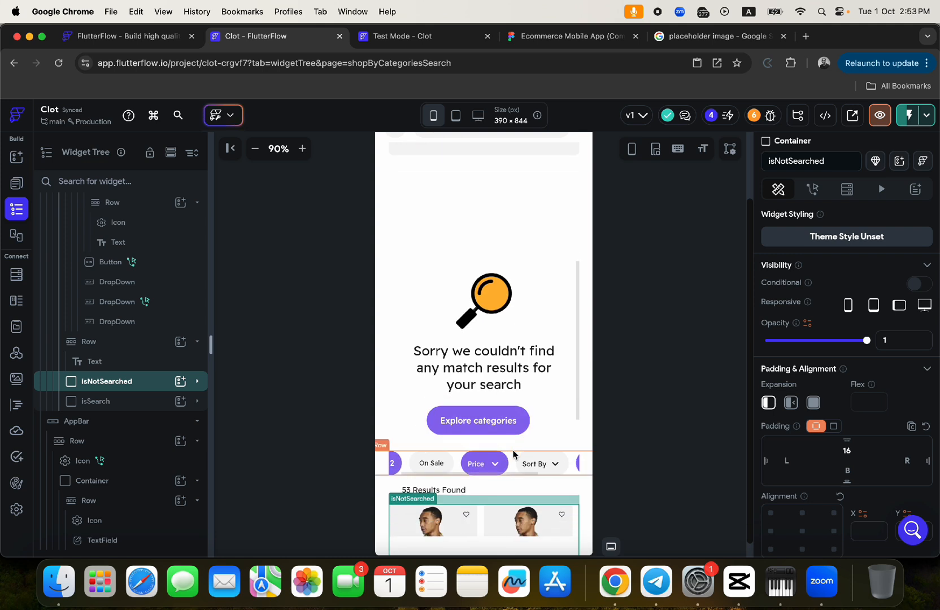
left_click(846, 191)
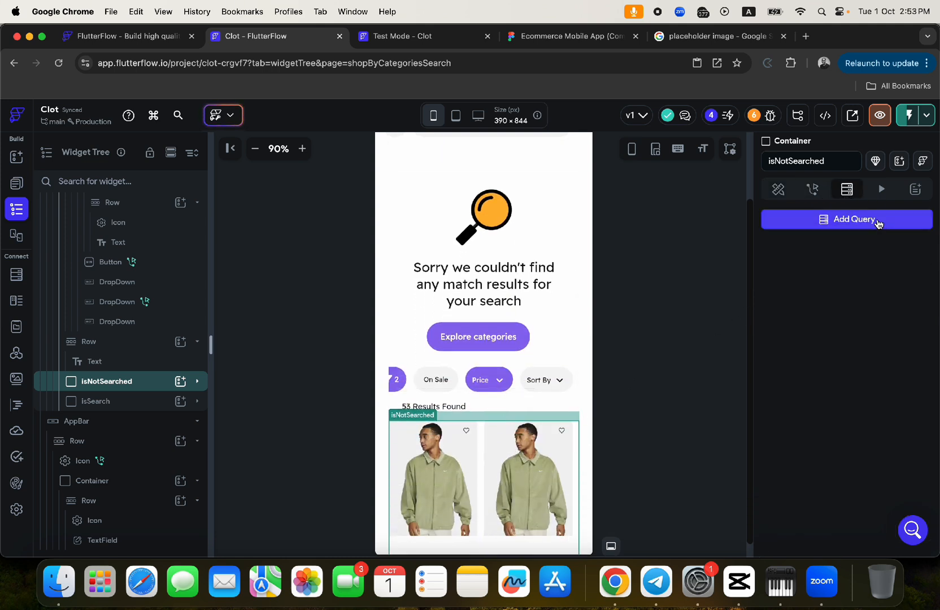
left_click(876, 222)
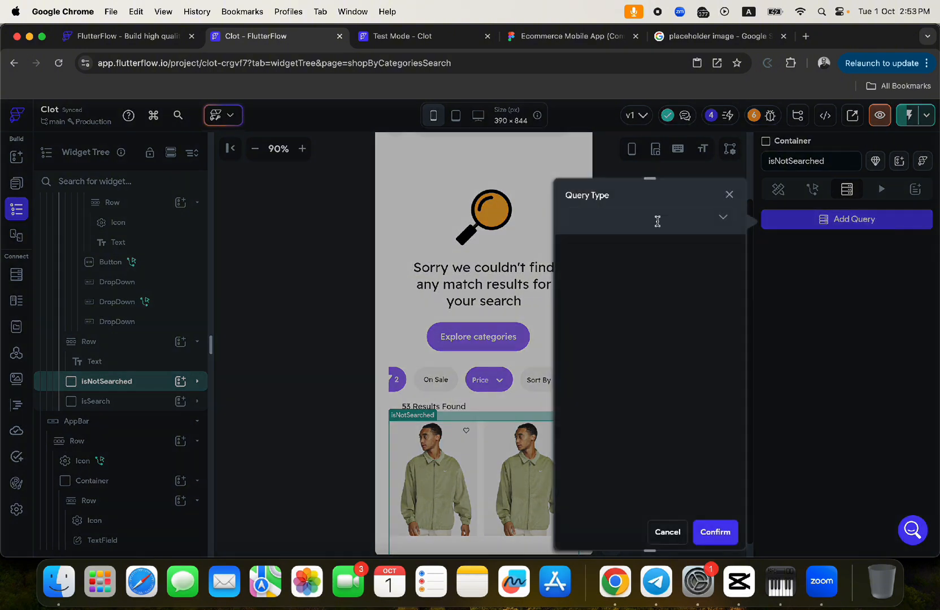
left_click(724, 218)
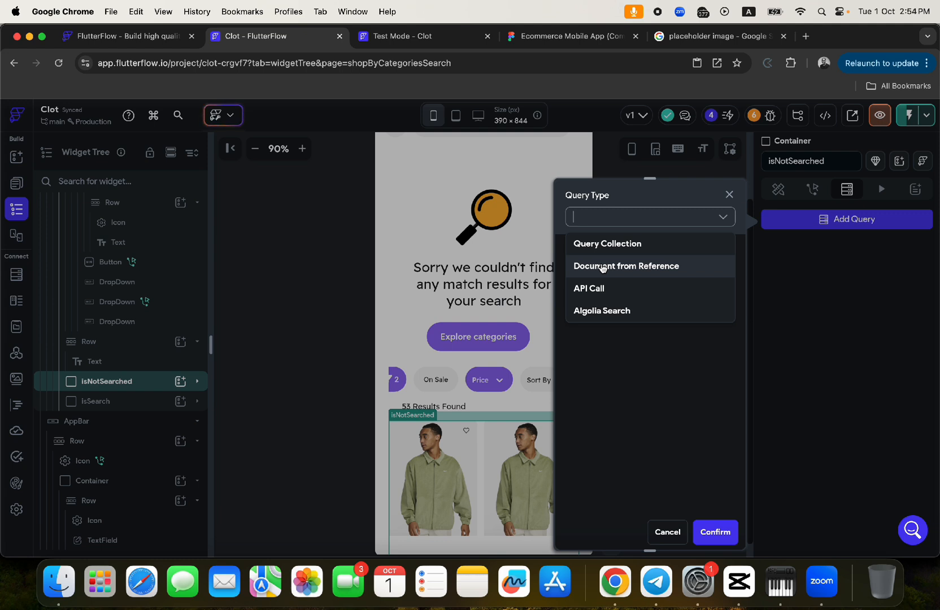
left_click(728, 196)
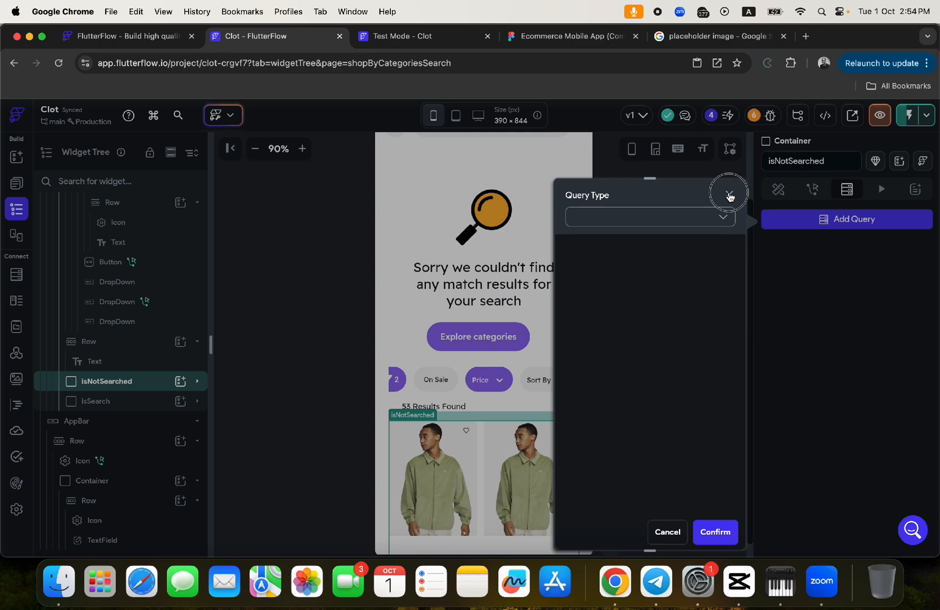
left_click(729, 196)
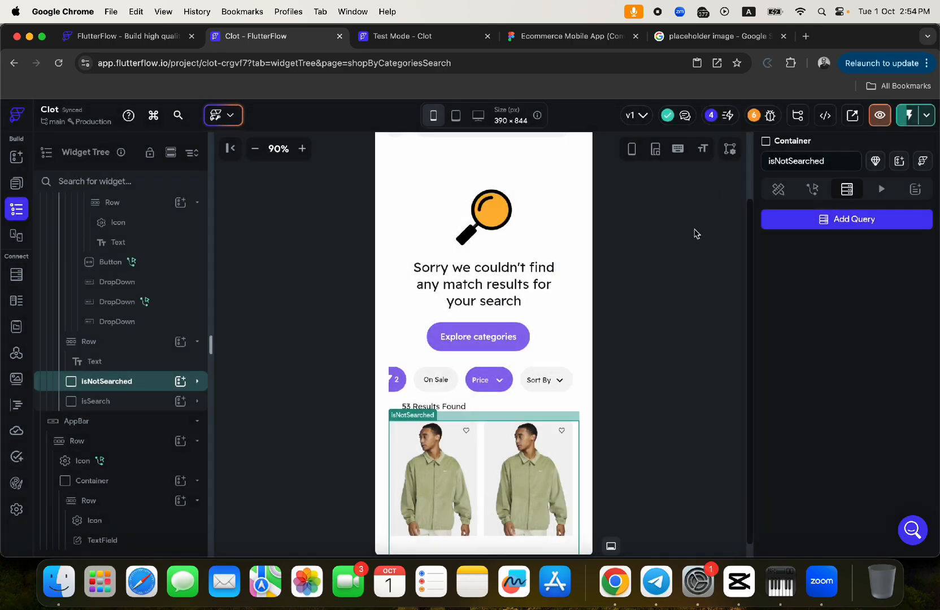
Step: Start generating dynamic children for the ListView inside the isNotSearched container, naming the variable isNotSearched
left_click(120, 384)
left_click(107, 401)
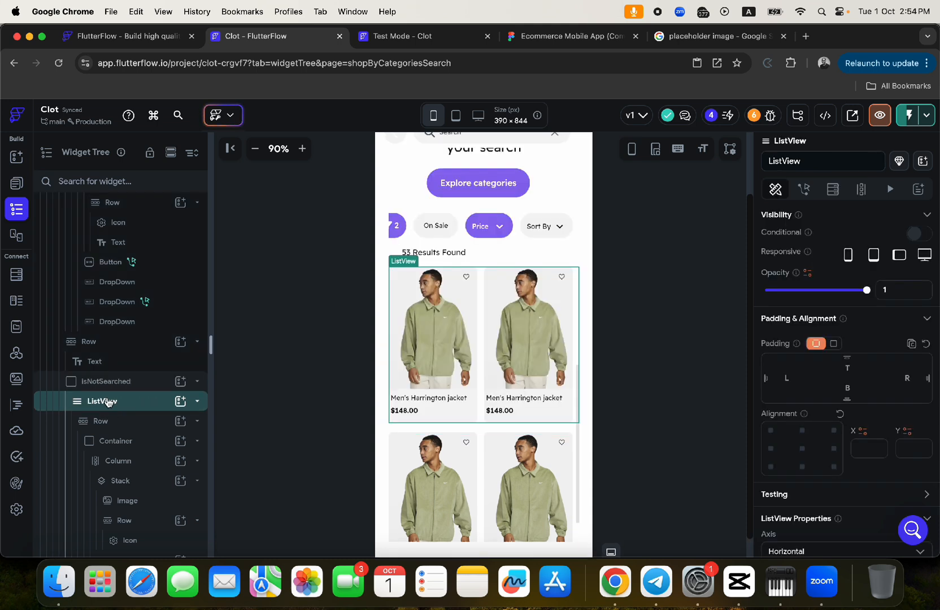
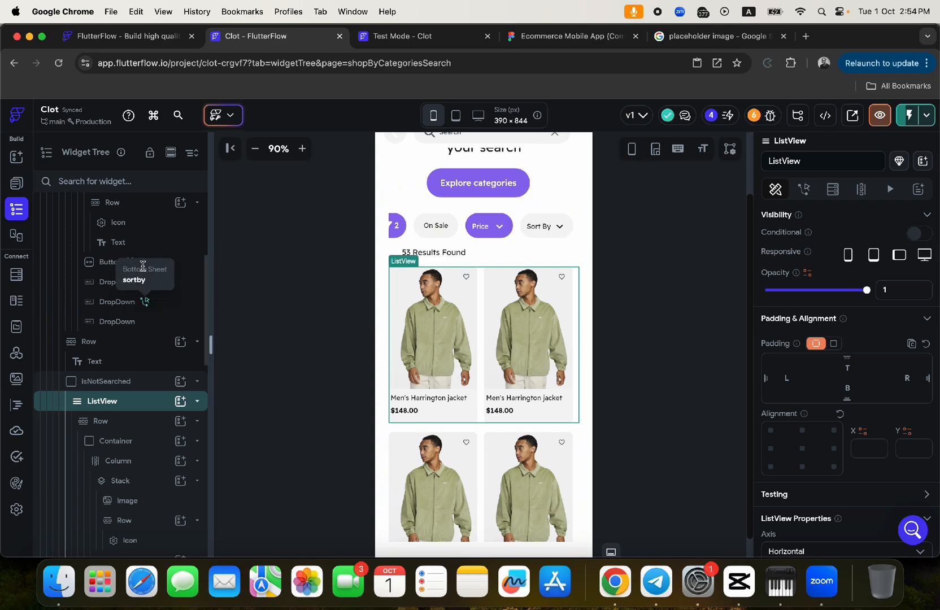
scroll(136, 236, "up", 5)
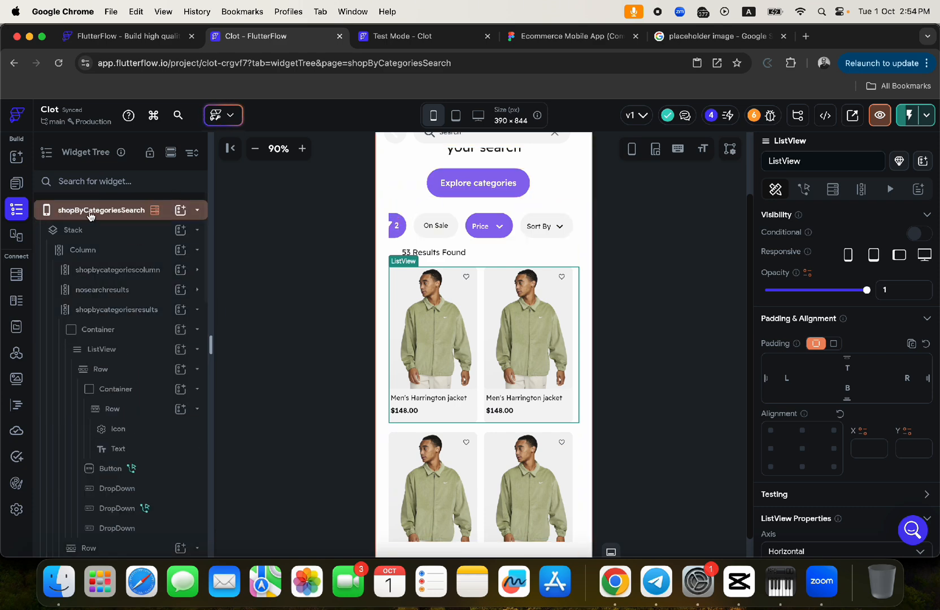
scroll(144, 350, "down", 11)
scroll(144, 350, "up", 4)
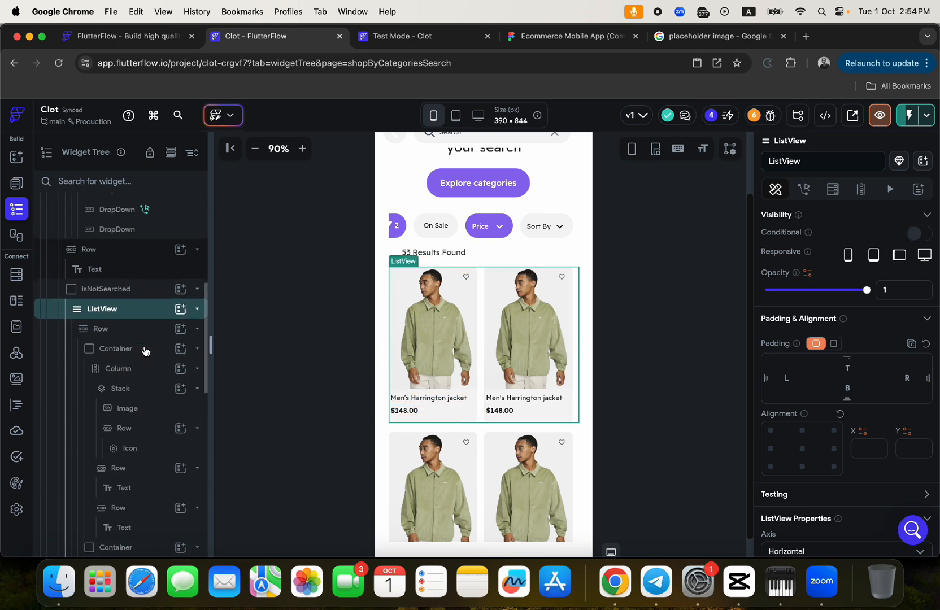
left_click(858, 190)
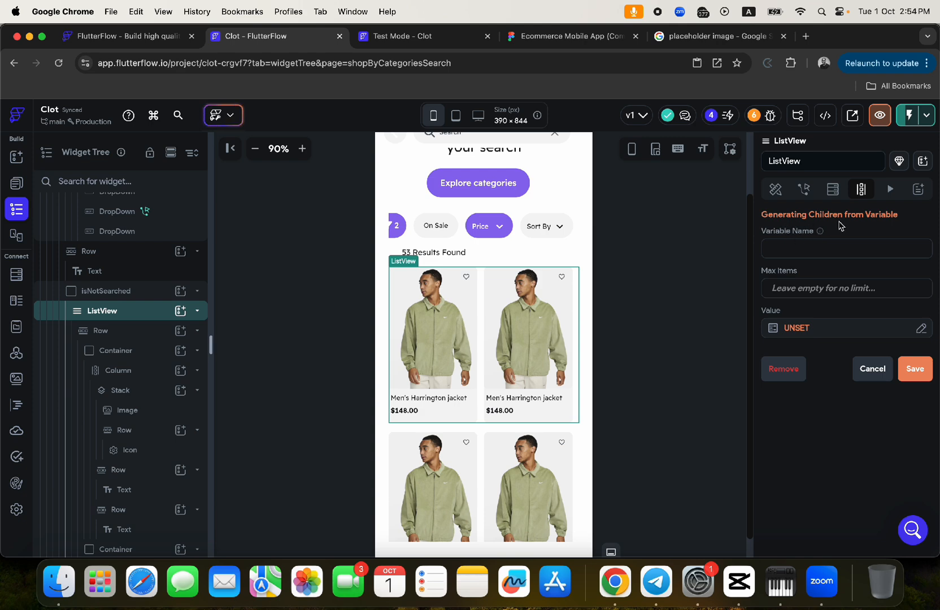
left_click(781, 247)
type("is")
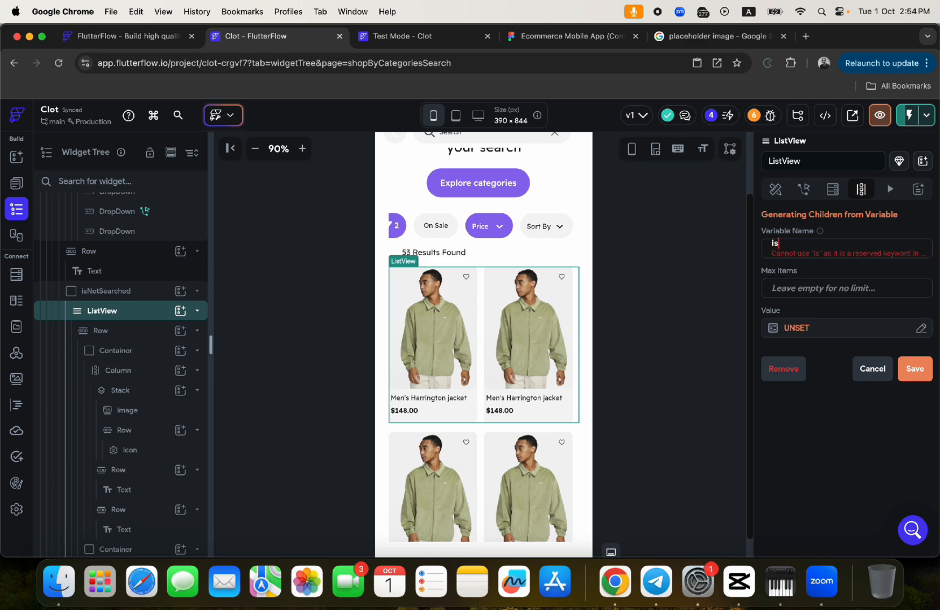
type("NotSearched")
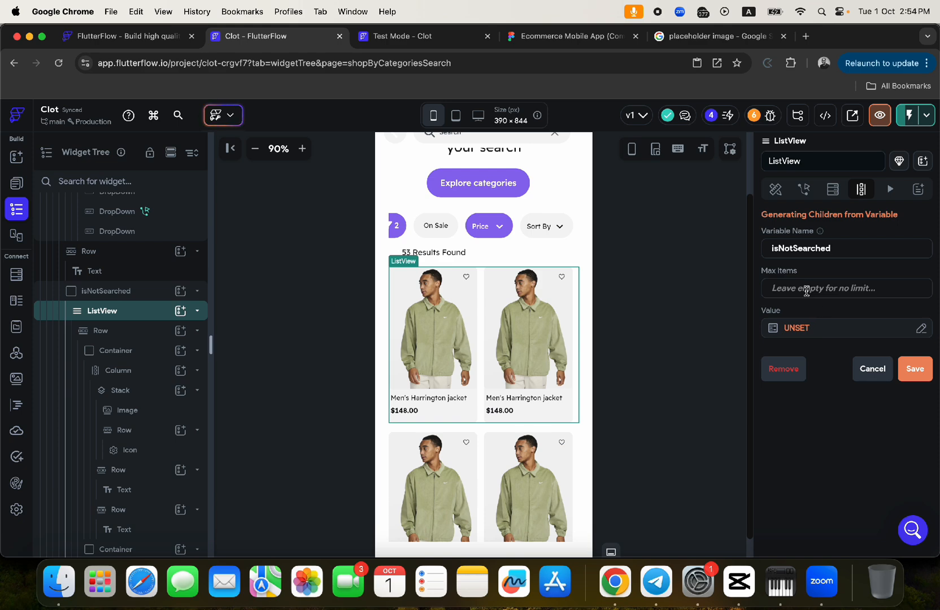
Step: Generate the isNotSearched ListView's children from Inventory Documents and save the dynamic children setup
left_click(794, 328)
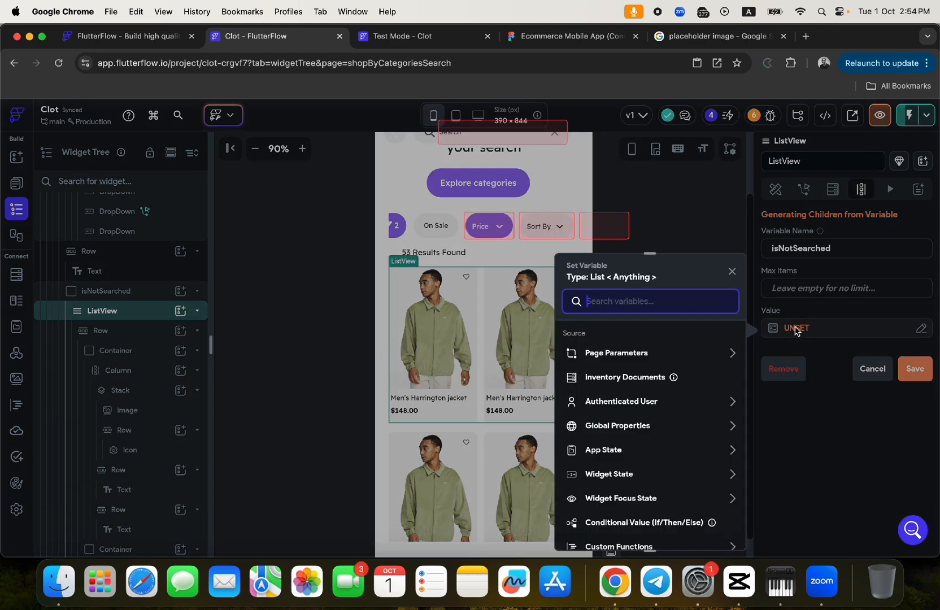
left_click(605, 379)
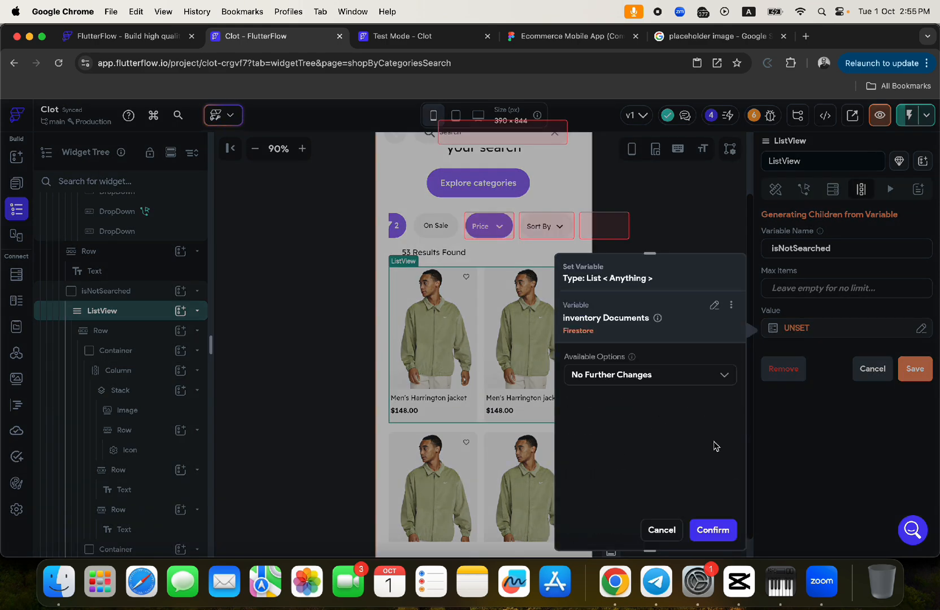
left_click(712, 530)
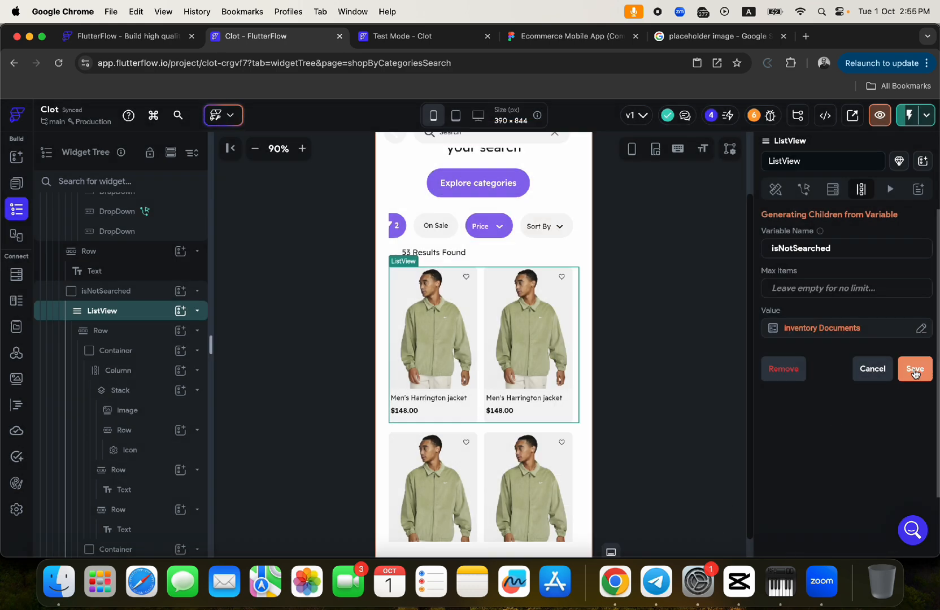
left_click(915, 373)
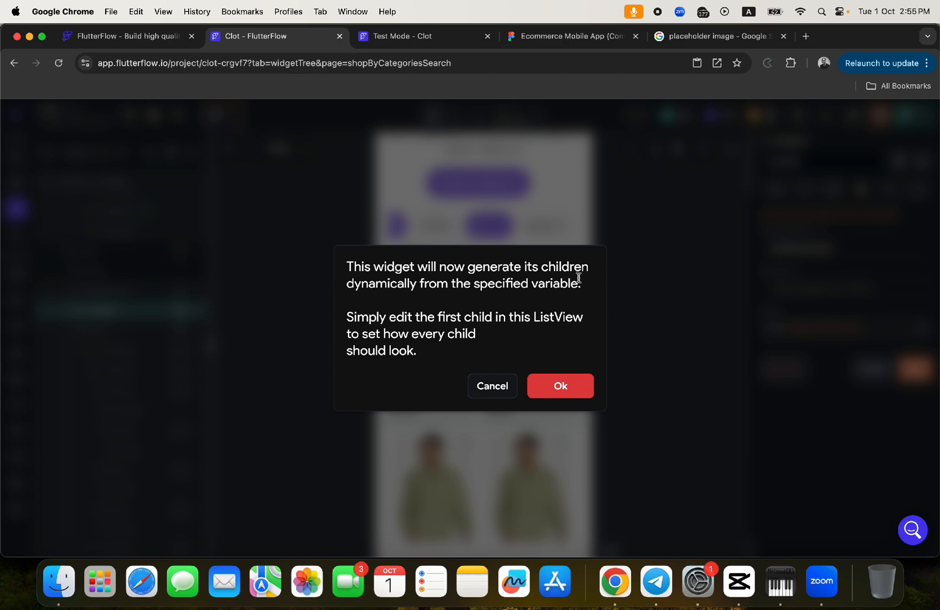
left_click(560, 389)
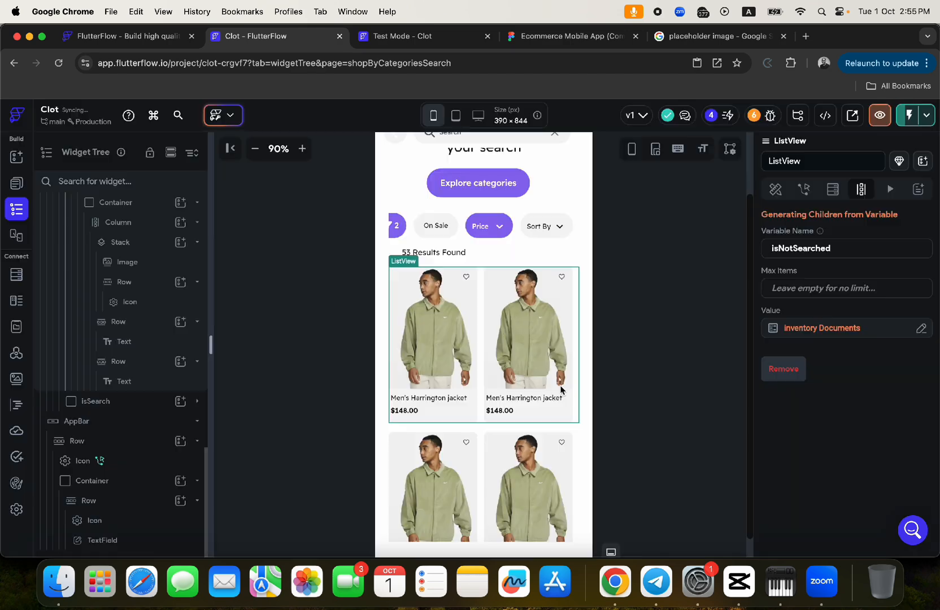
Step: Delete the second product card's column and its container from the Row in the isNotSearched ListView
scroll(553, 407, "down", 3)
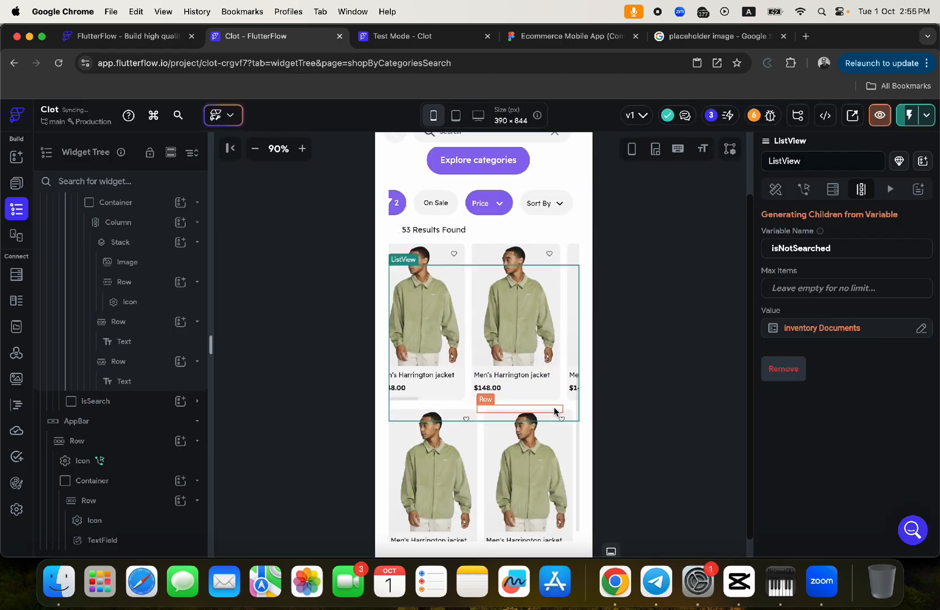
scroll(523, 373, "up", 5)
scroll(523, 373, "right", 3)
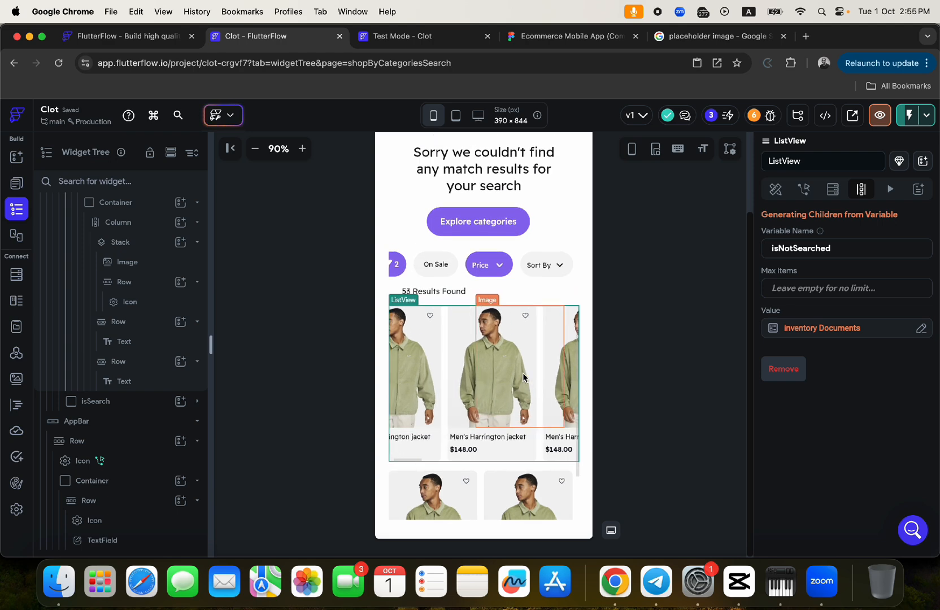
scroll(453, 367, "left", 4)
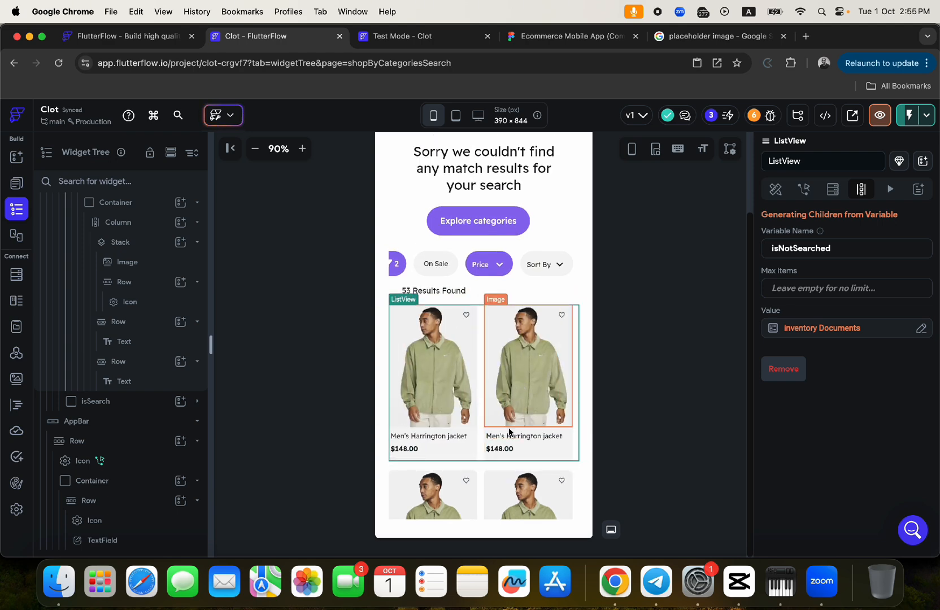
left_click(488, 457)
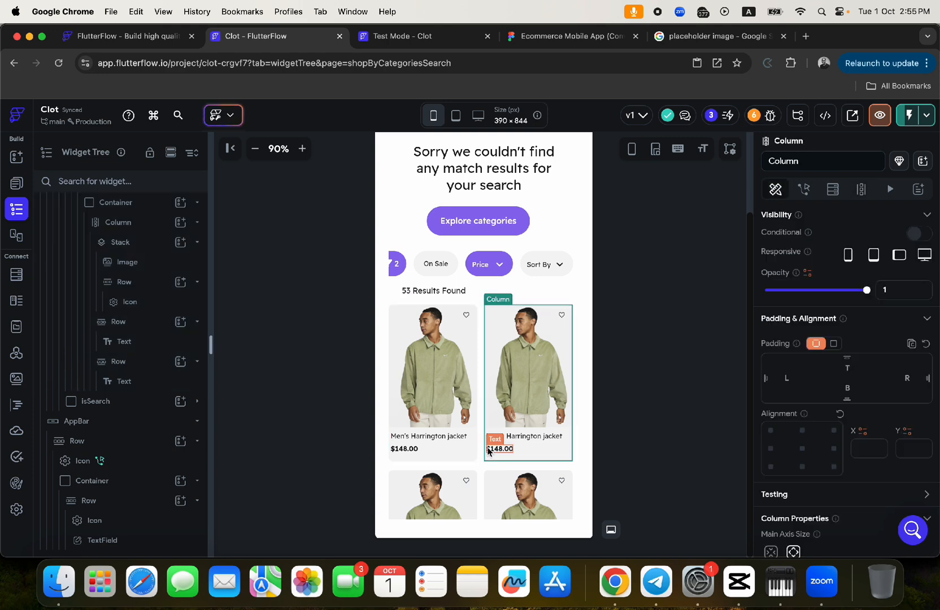
left_click(508, 392)
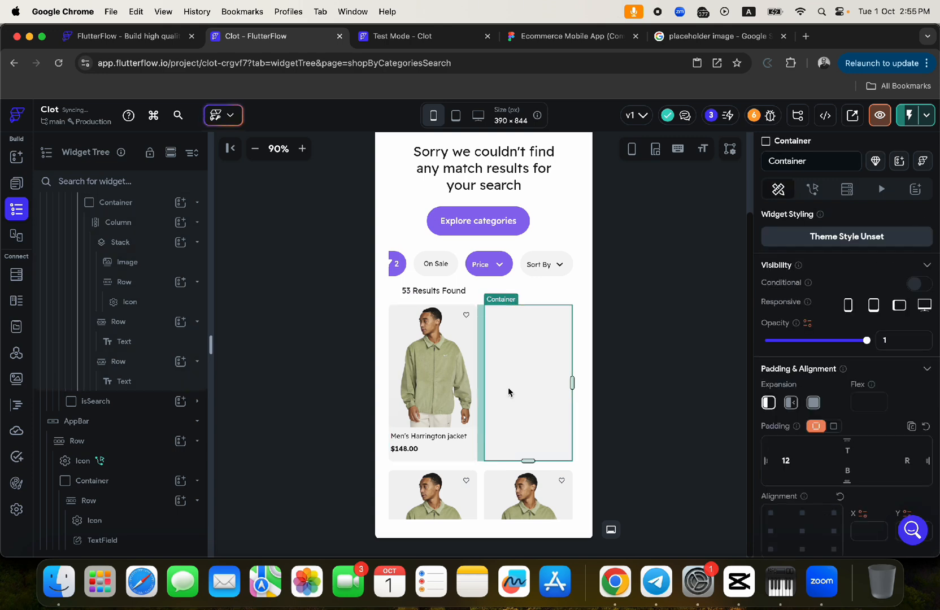
left_click(503, 421)
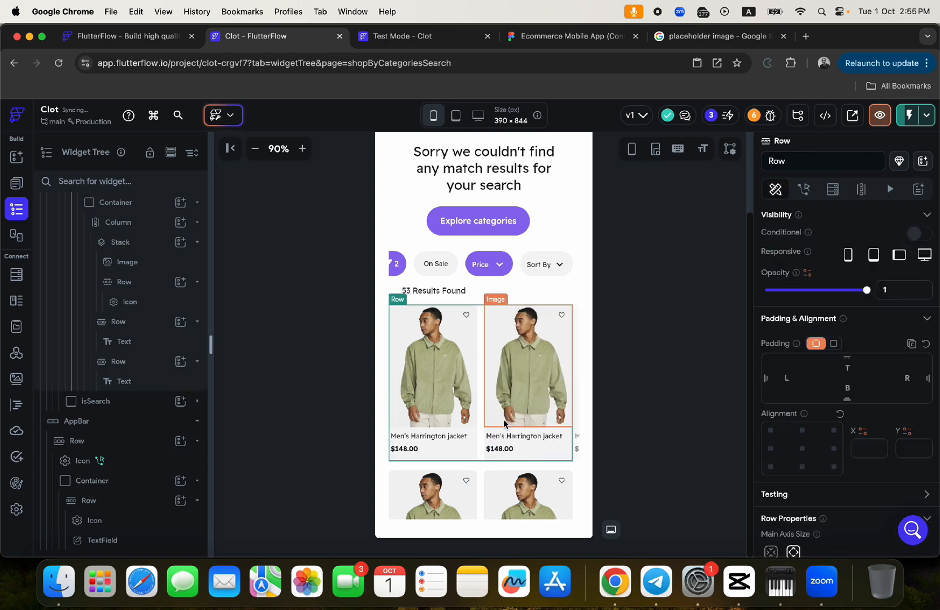
left_click(509, 458)
left_click(510, 459)
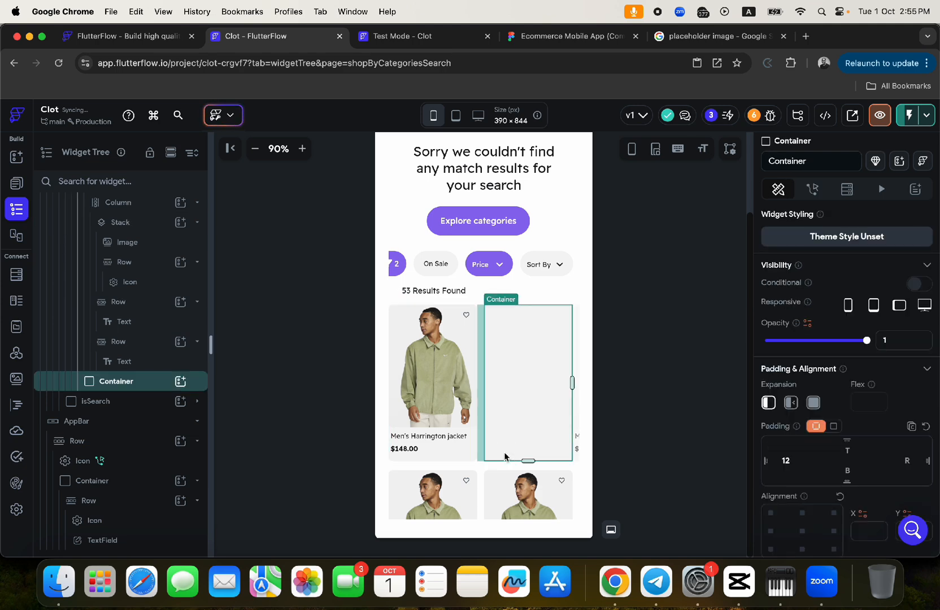
left_click(503, 456)
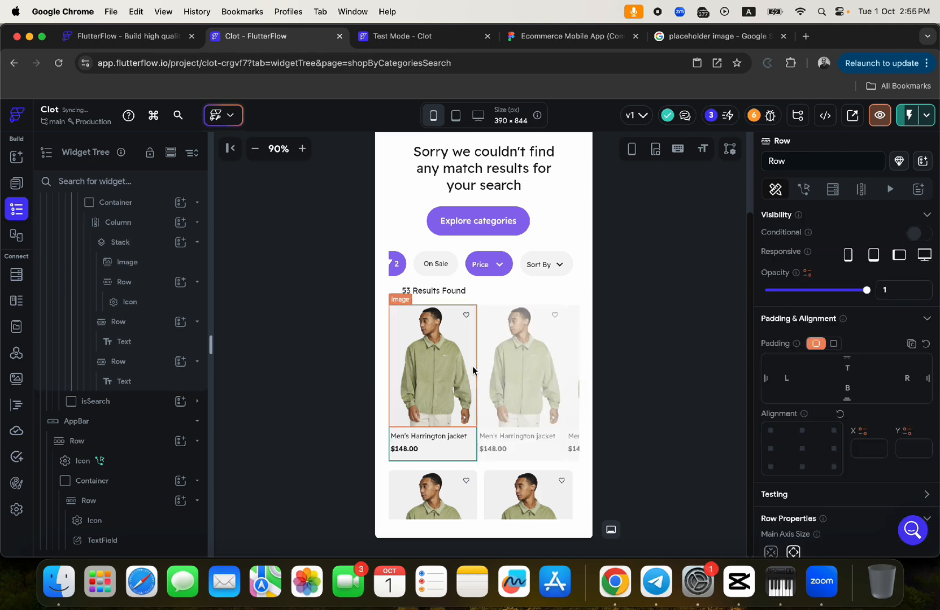
Step: Set the right padding of the remaining product card Container in the isNotSearched list to 12
left_click(468, 470)
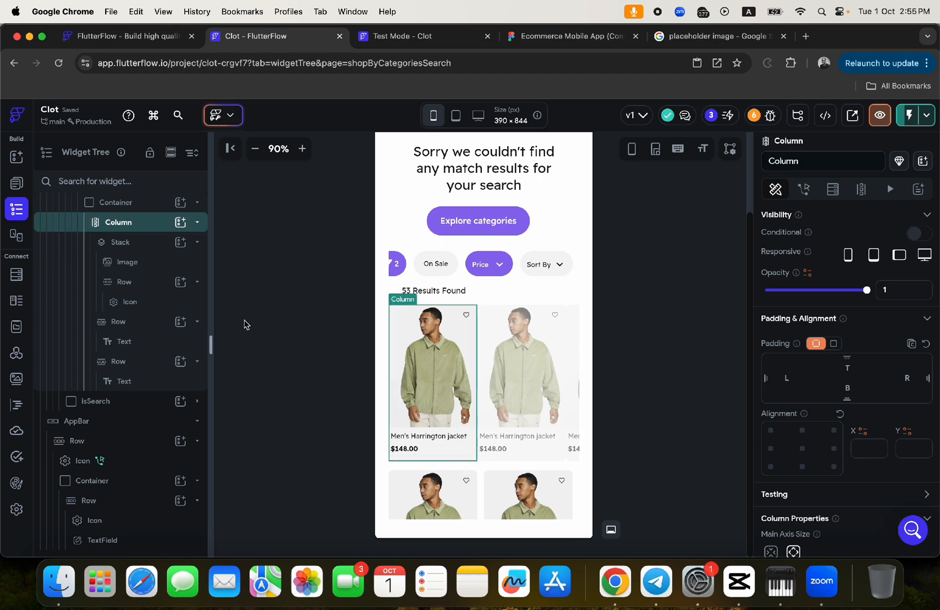
scroll(121, 275, "up", 2)
left_click(119, 273)
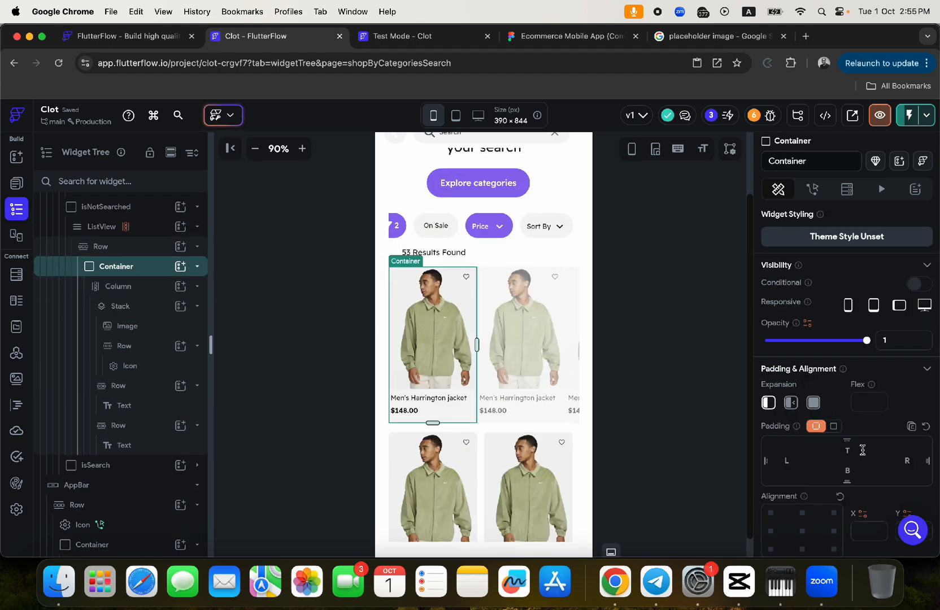
left_click(906, 459)
type("12")
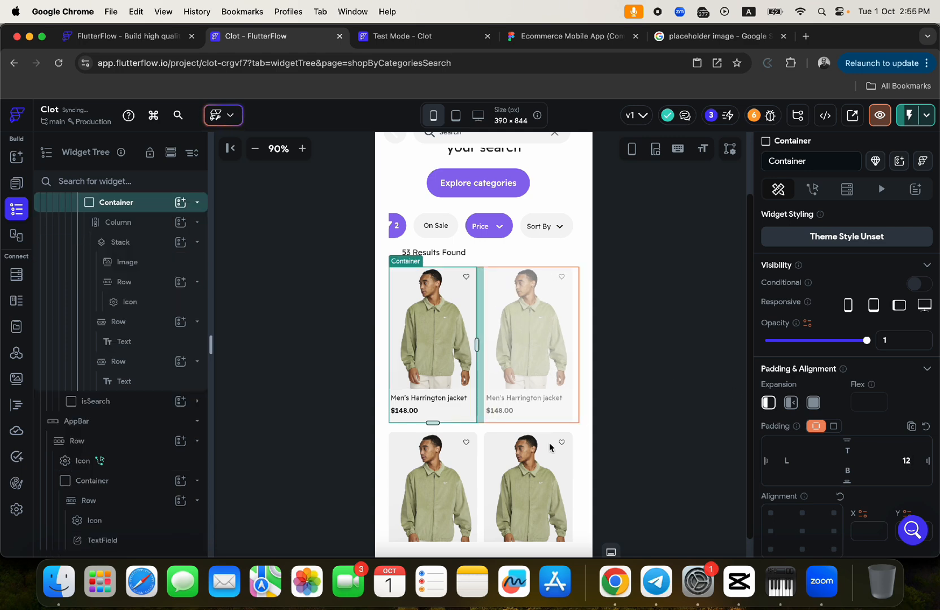
Step: Change the product card's image type to Network and bind its path to the isNotSearched Item's inventory_image
scroll(480, 367, "up", 3)
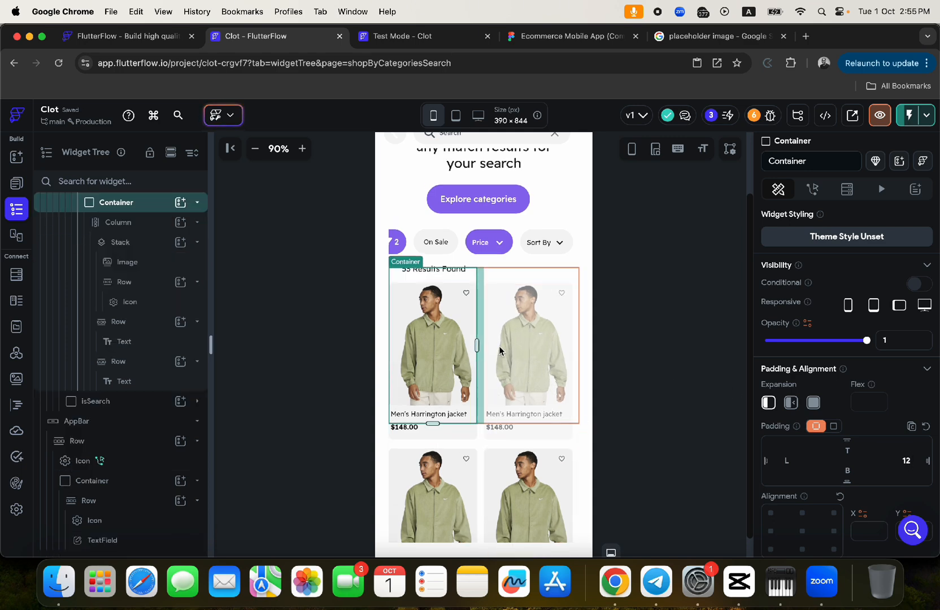
left_click(443, 354)
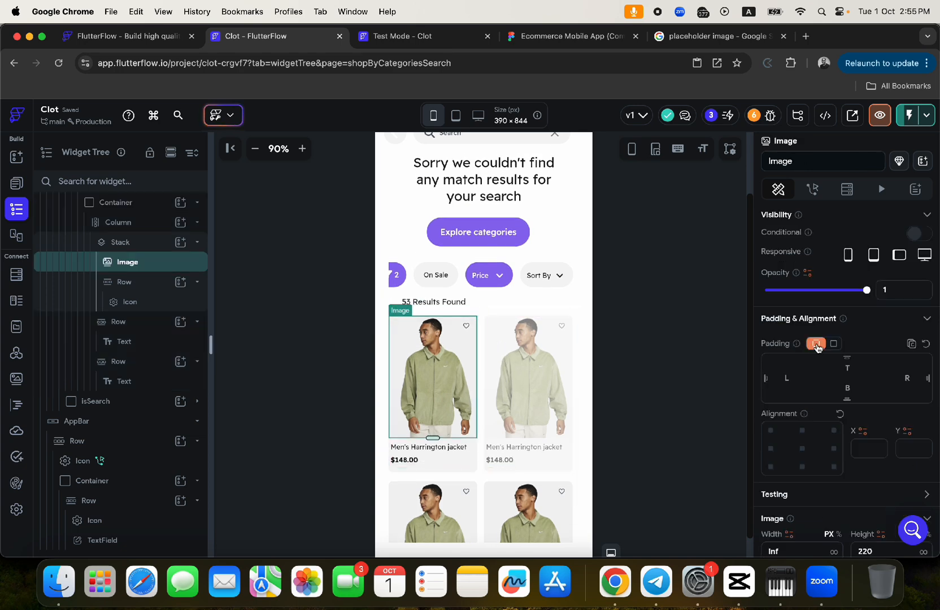
scroll(815, 361, "down", 3)
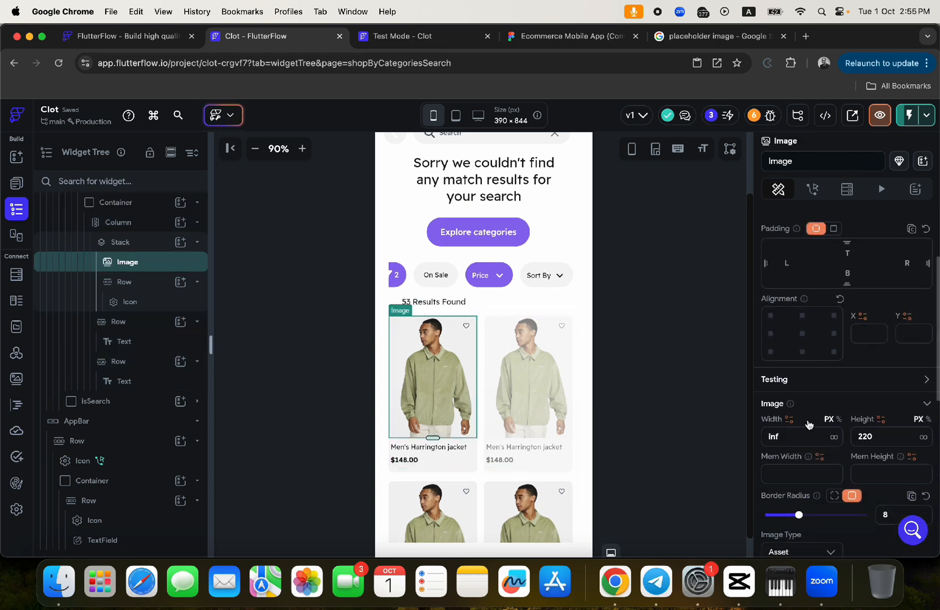
scroll(813, 384, "down", 6)
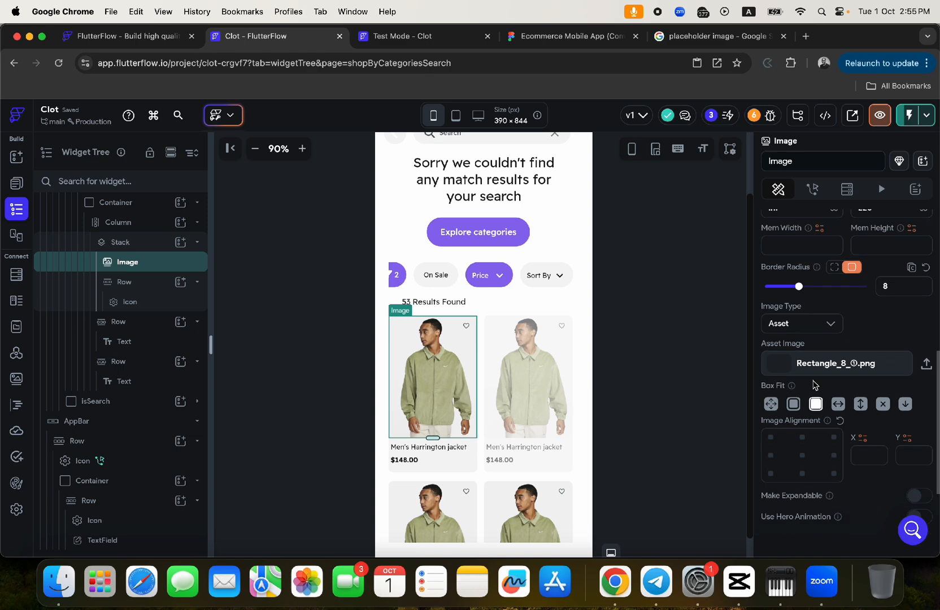
left_click(795, 323)
left_click(787, 352)
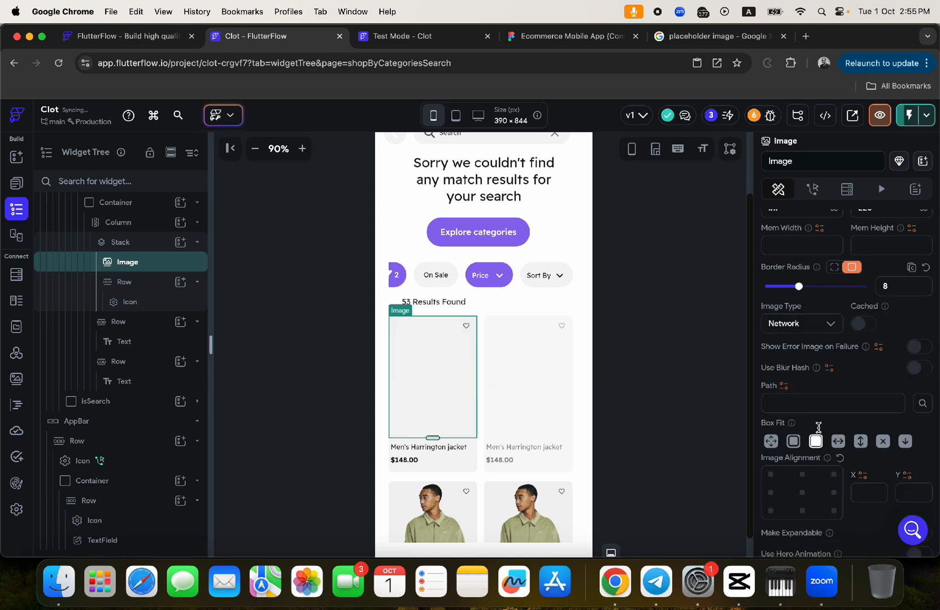
left_click(784, 386)
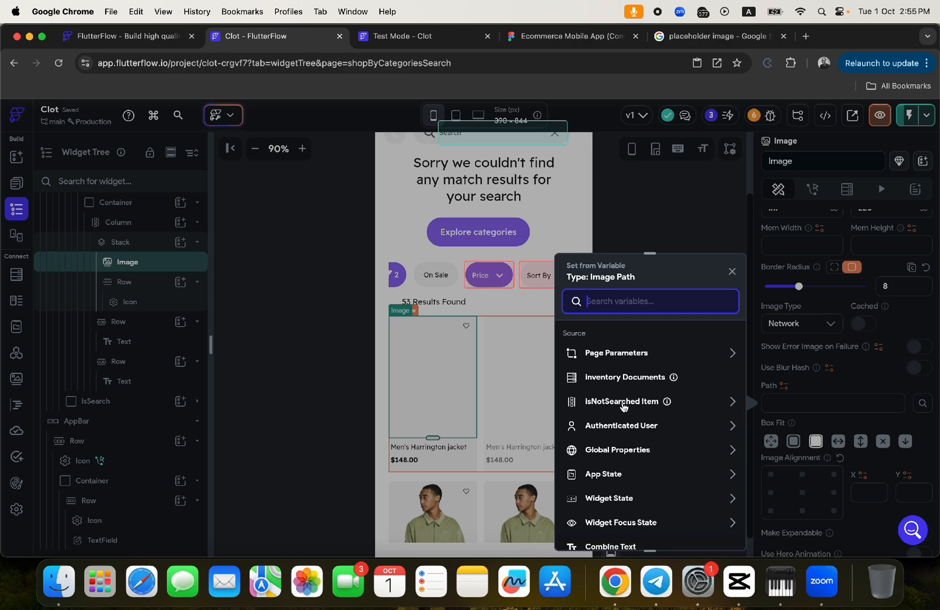
left_click(605, 403)
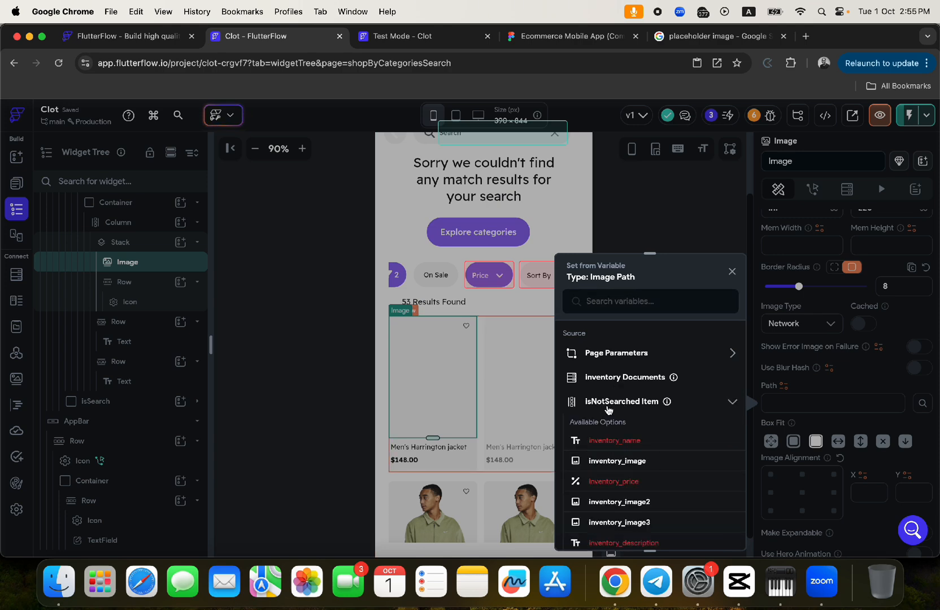
left_click(617, 461)
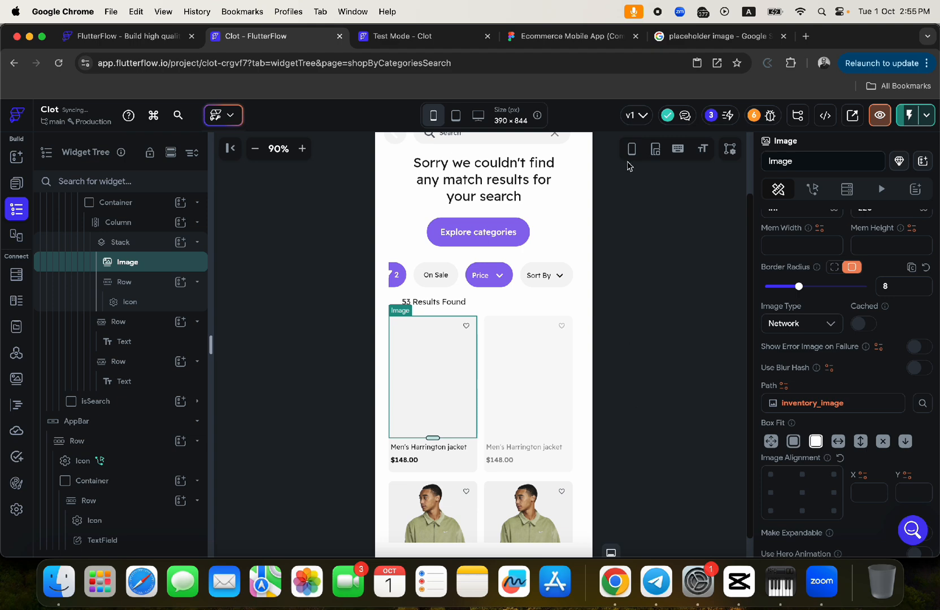
Step: Copy the No-Image placeholder's address from the Google image results and set it as the default value of the product image's inventory_image path
left_click(699, 39)
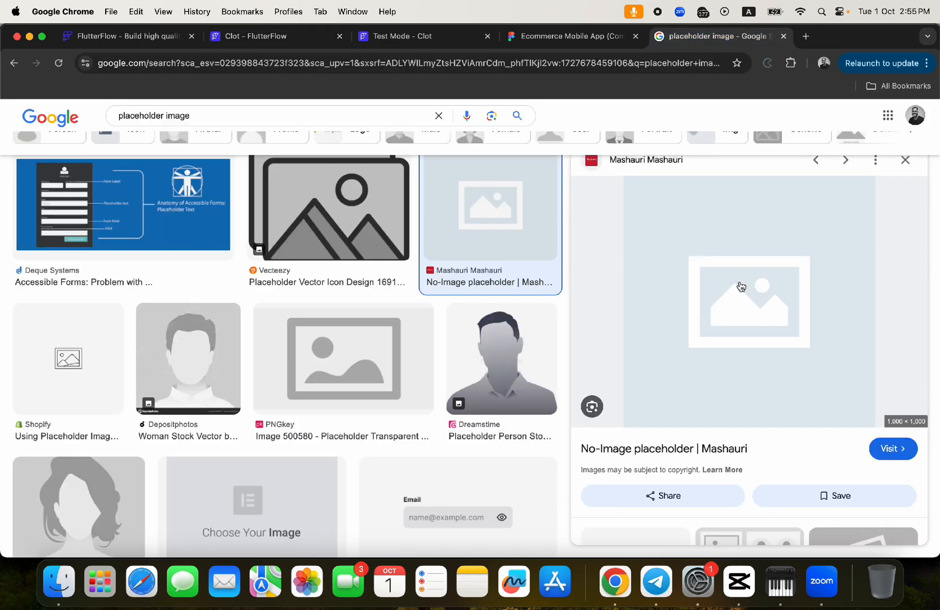
right_click(740, 283)
left_click(789, 433)
left_click(249, 37)
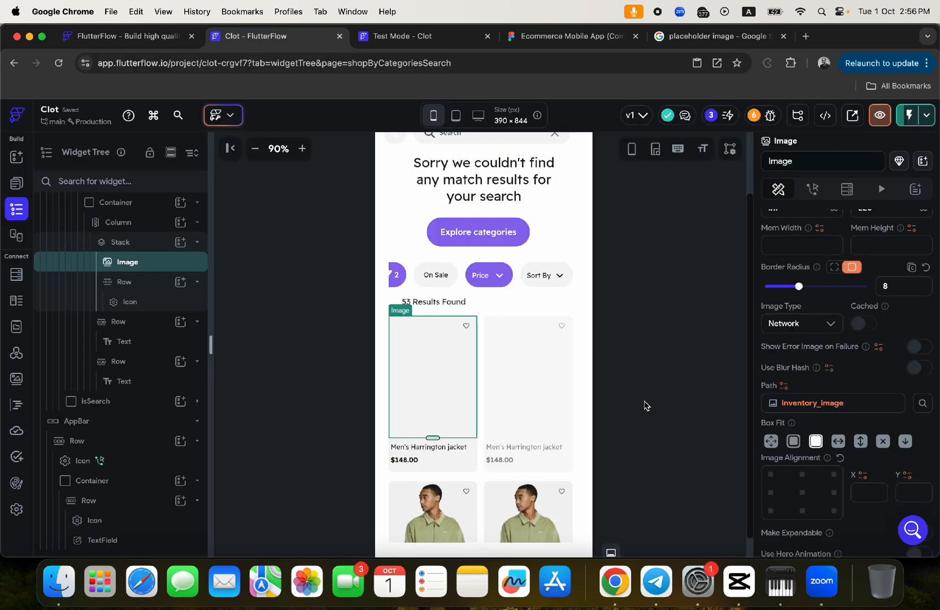
left_click(809, 404)
left_click(659, 462)
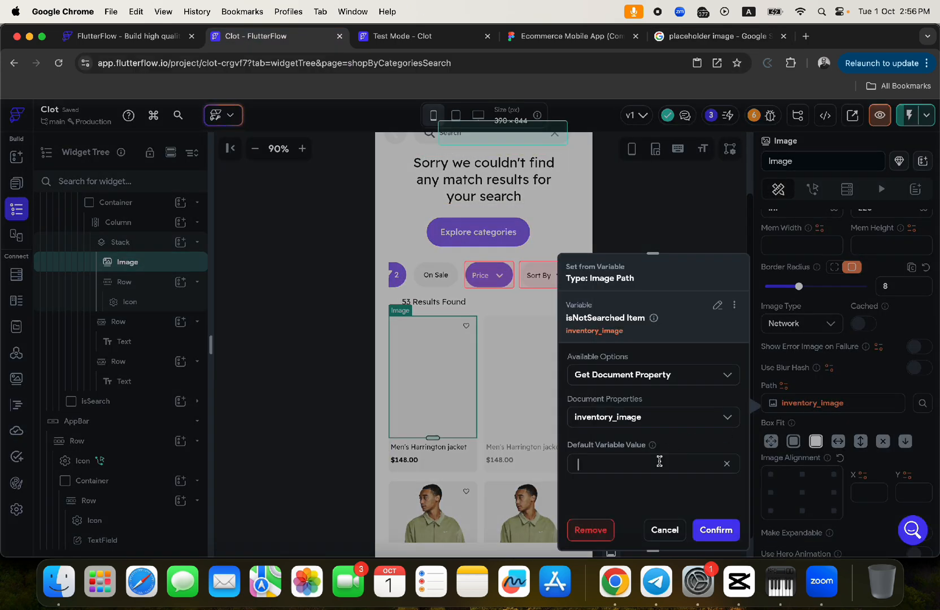
key("super+v")
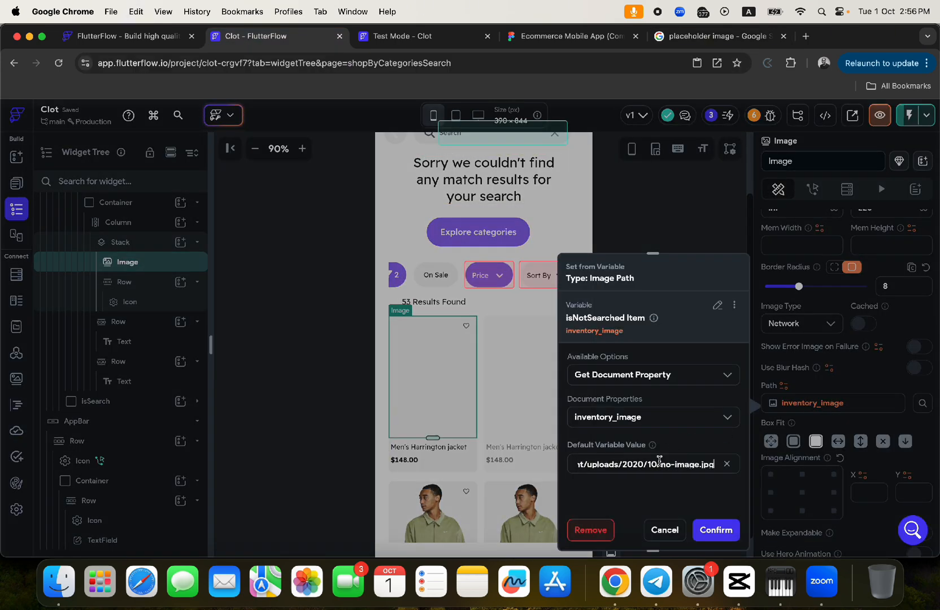
left_click(716, 530)
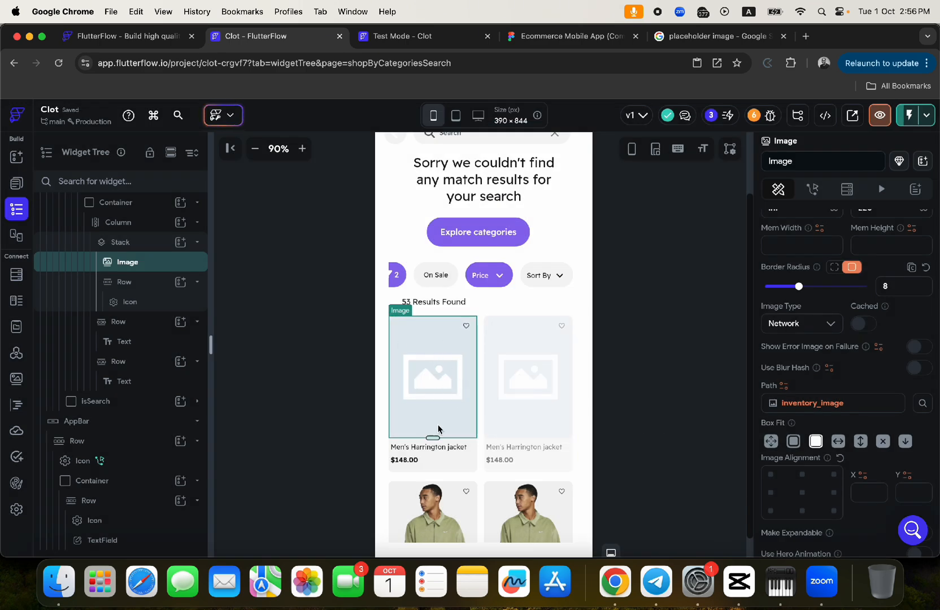
Step: Bind the Men's Harrington jacket text on the isNotSearched product card to the isNotSearched Item's inventory_name
left_click(406, 448)
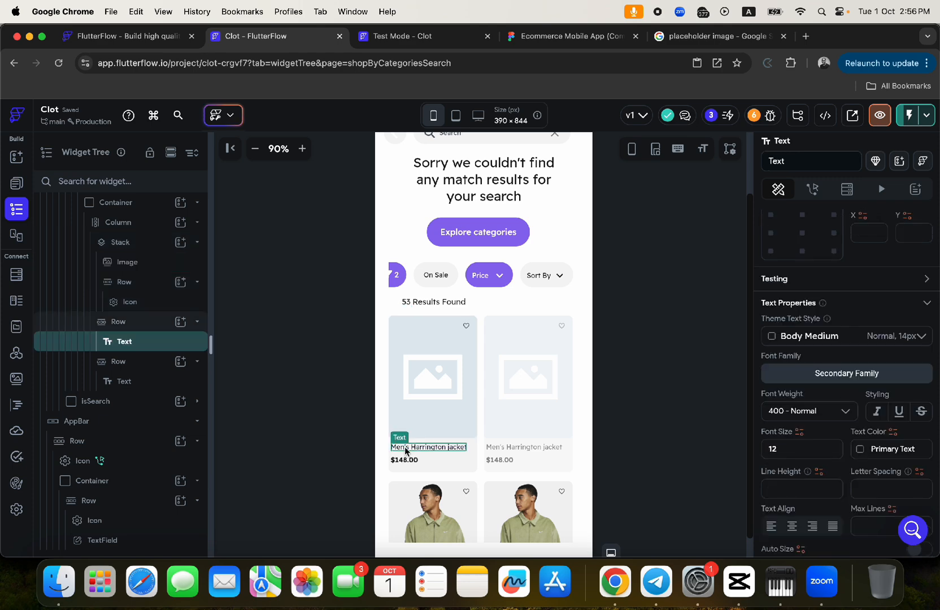
scroll(814, 294, "up", 10)
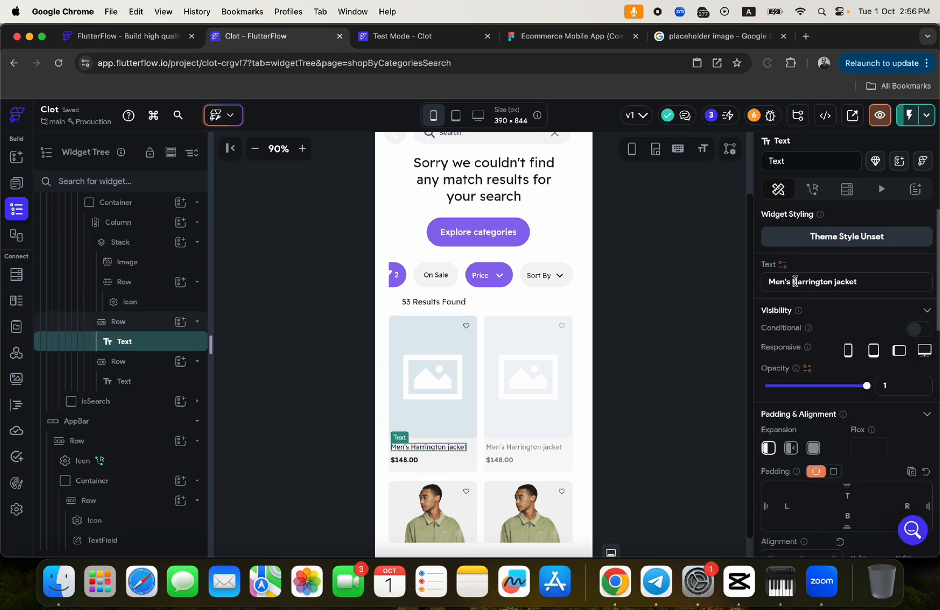
left_click(781, 266)
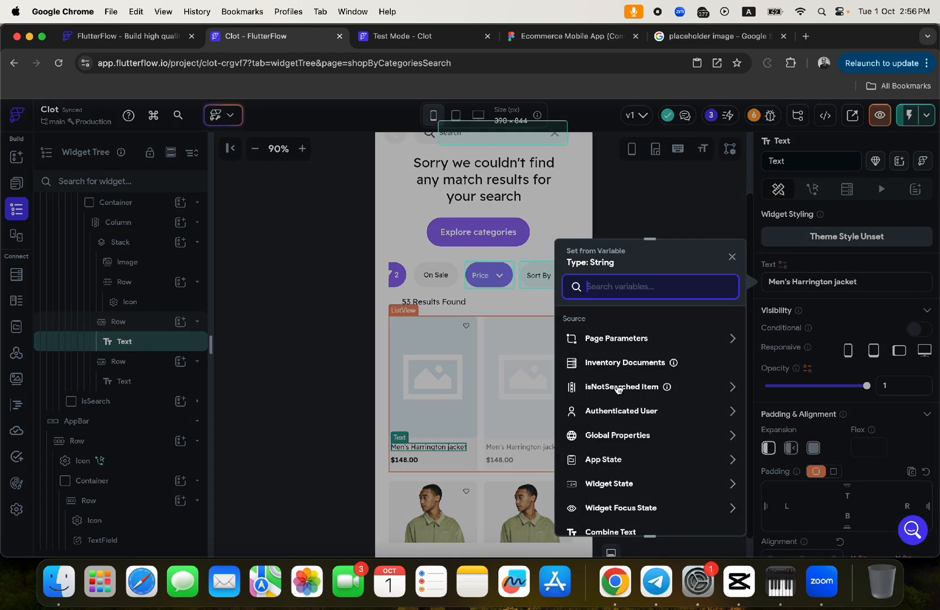
left_click(613, 388)
left_click(602, 427)
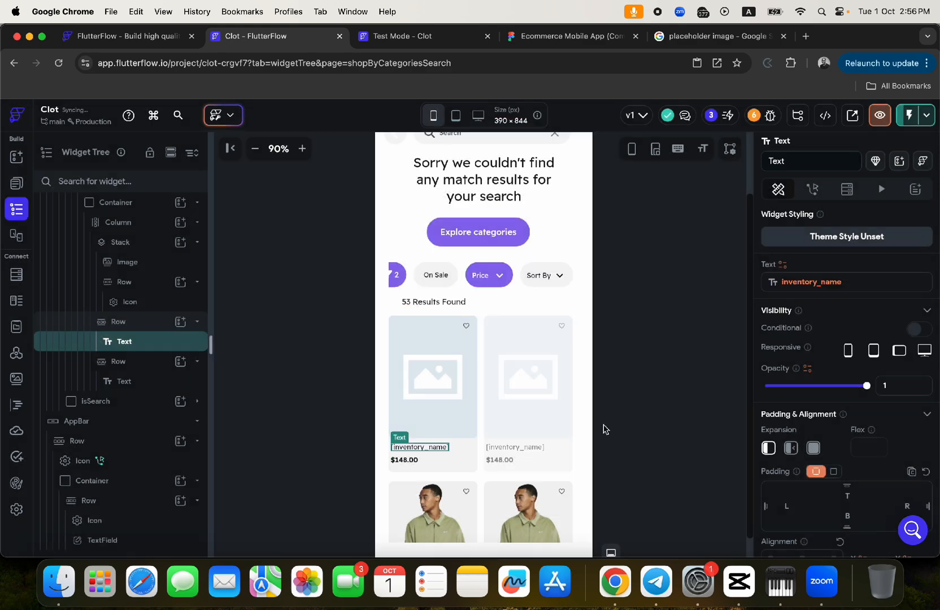
Step: Give the inventory_name text on the isNotSearched product card flexible expansion and a right padding of 12
left_click(791, 448)
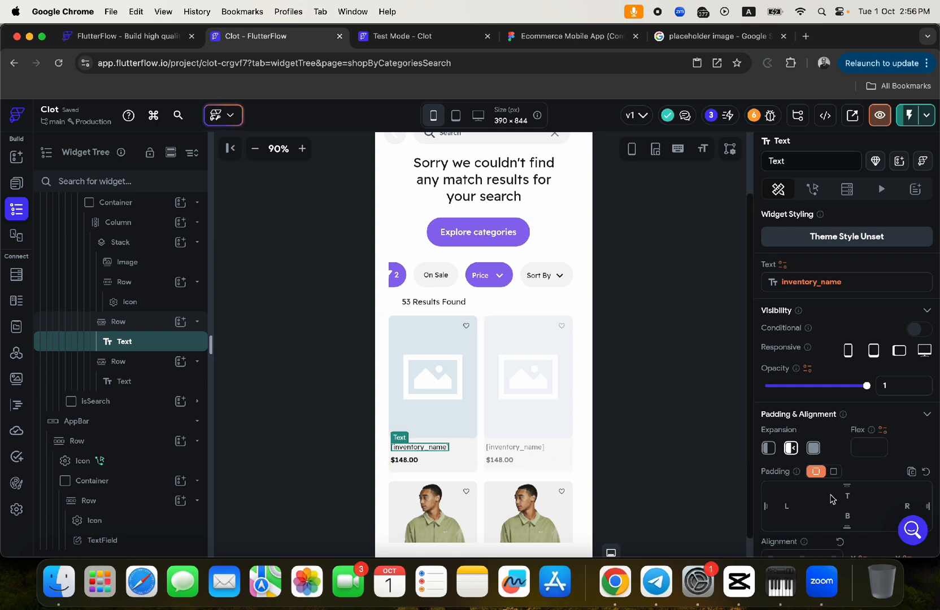
scroll(830, 499, "down", 3)
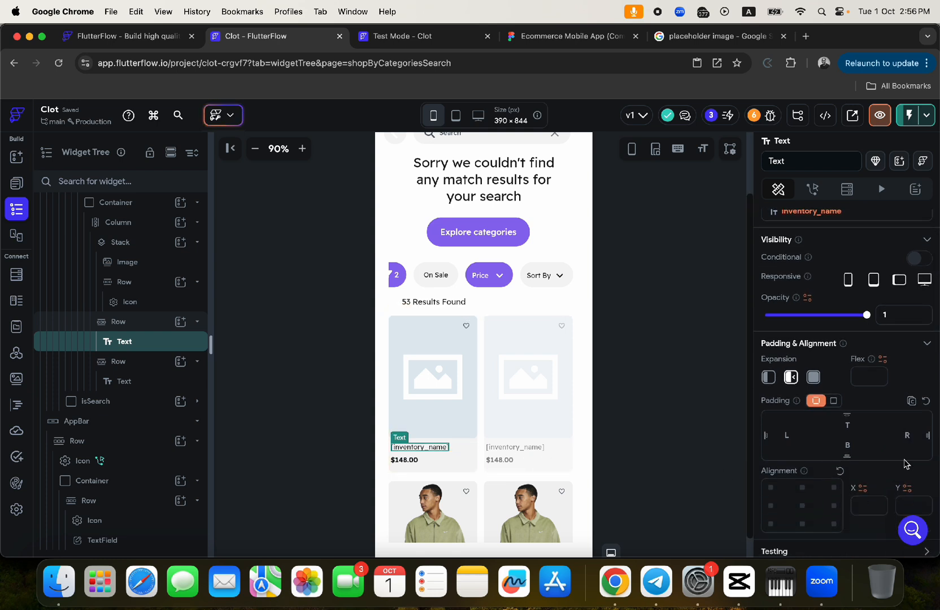
type("2")
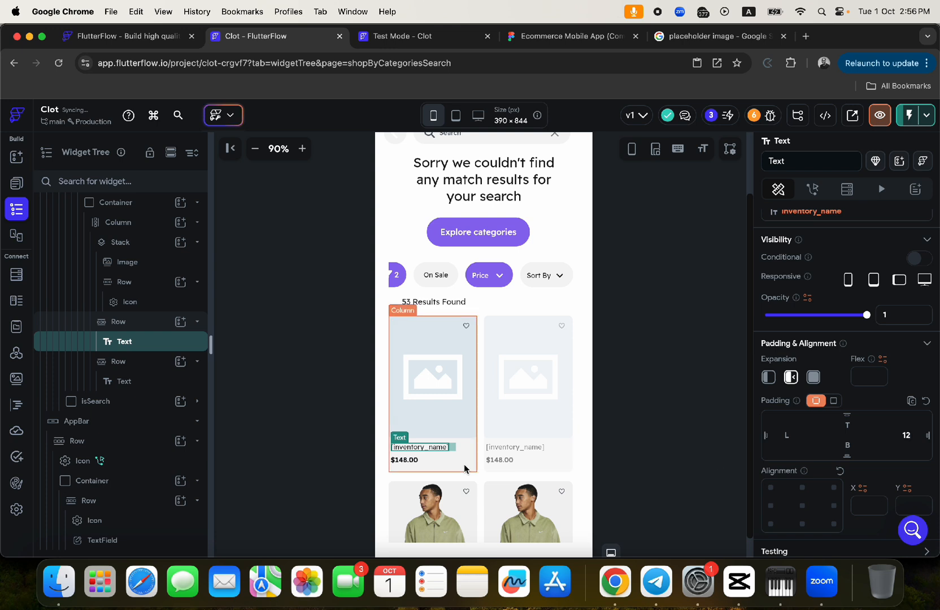
Step: Bind the $148.00 price text on the isNotSearched product card to the isNotSearched Item's inventory_price
left_click(402, 460)
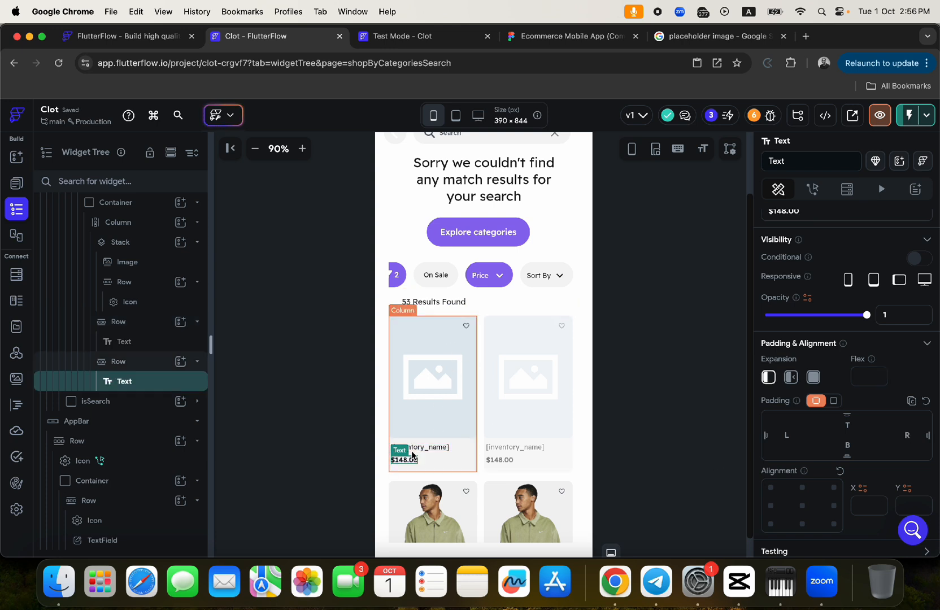
scroll(792, 419, "down", 5)
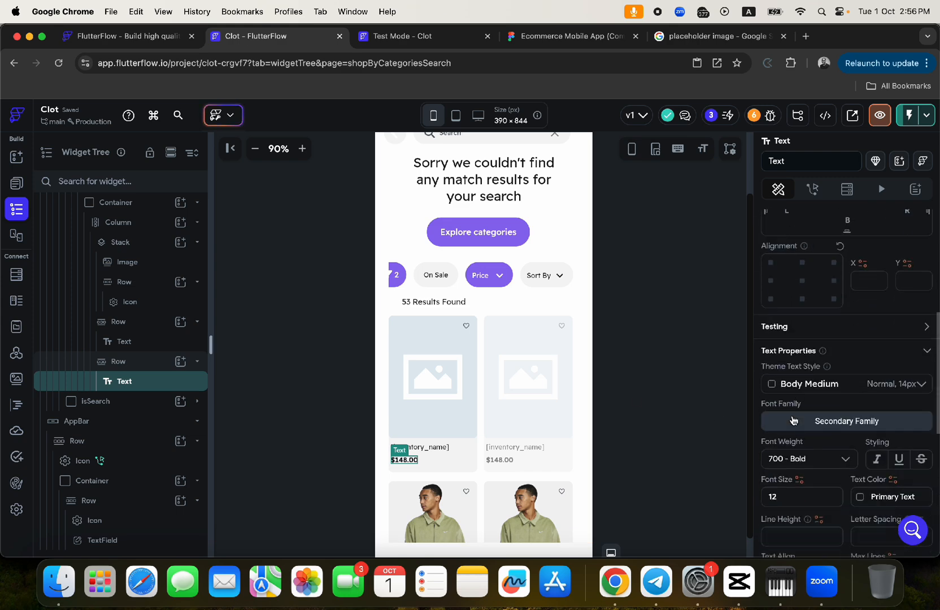
scroll(794, 416, "up", 6)
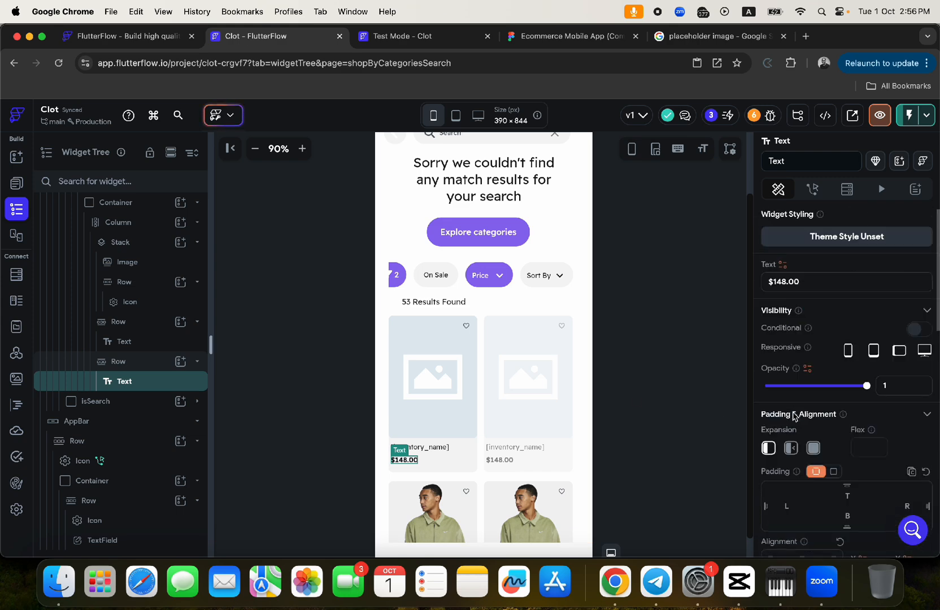
left_click(783, 265)
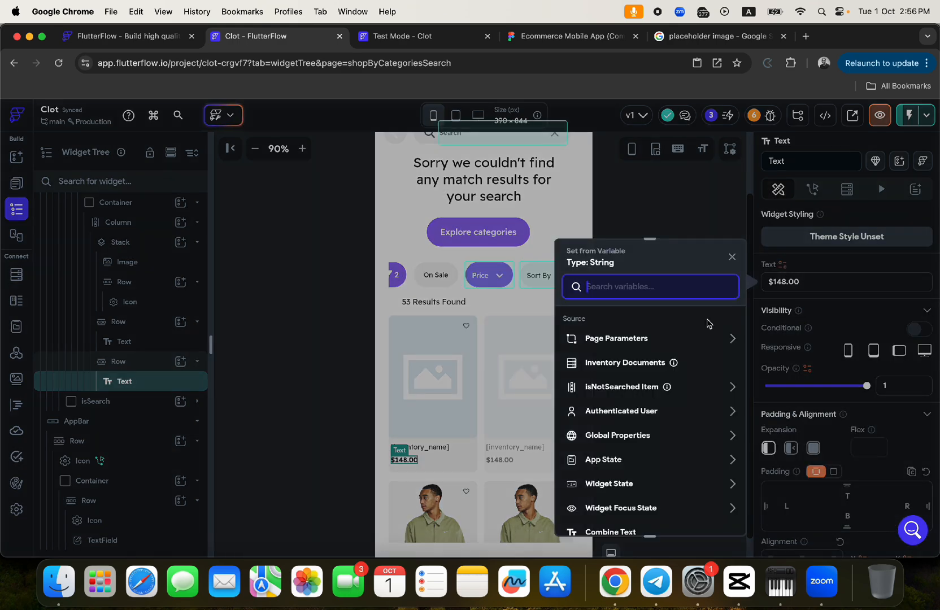
left_click(602, 388)
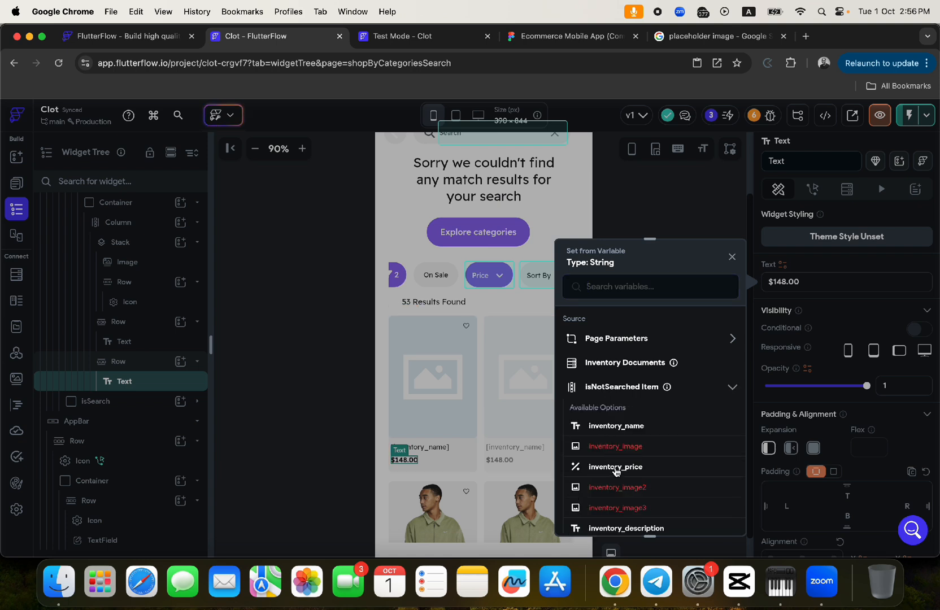
left_click(616, 470)
Step: Apply a Custom number format displayed as currency to the inventory_price binding and confirm it
left_click(626, 444)
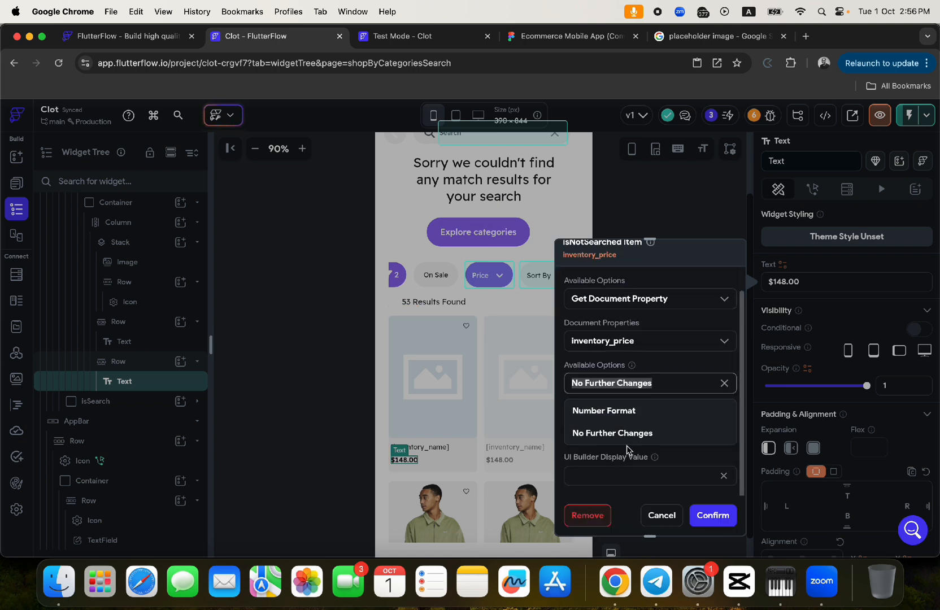
left_click(607, 411)
left_click(612, 427)
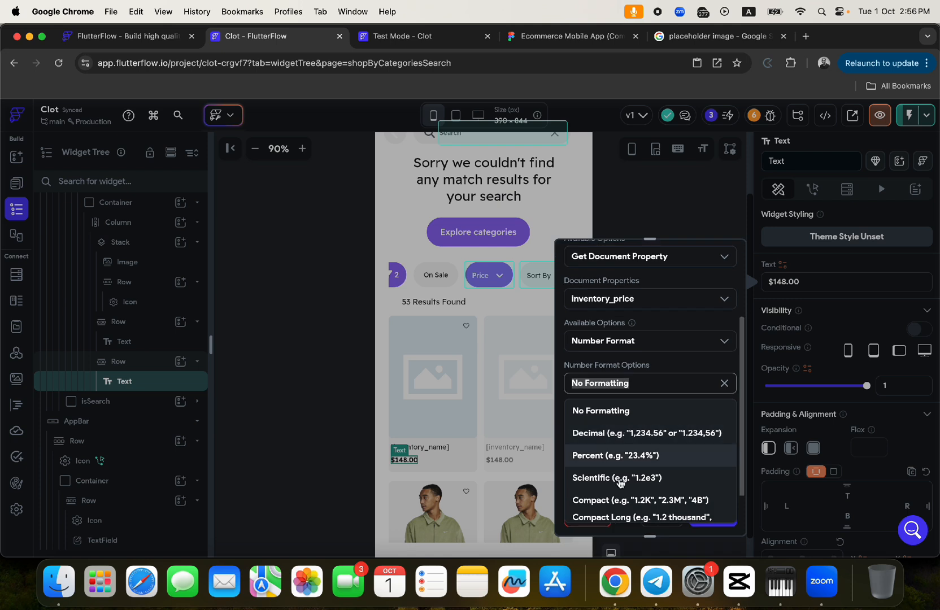
scroll(620, 481, "down", 3)
left_click(611, 512)
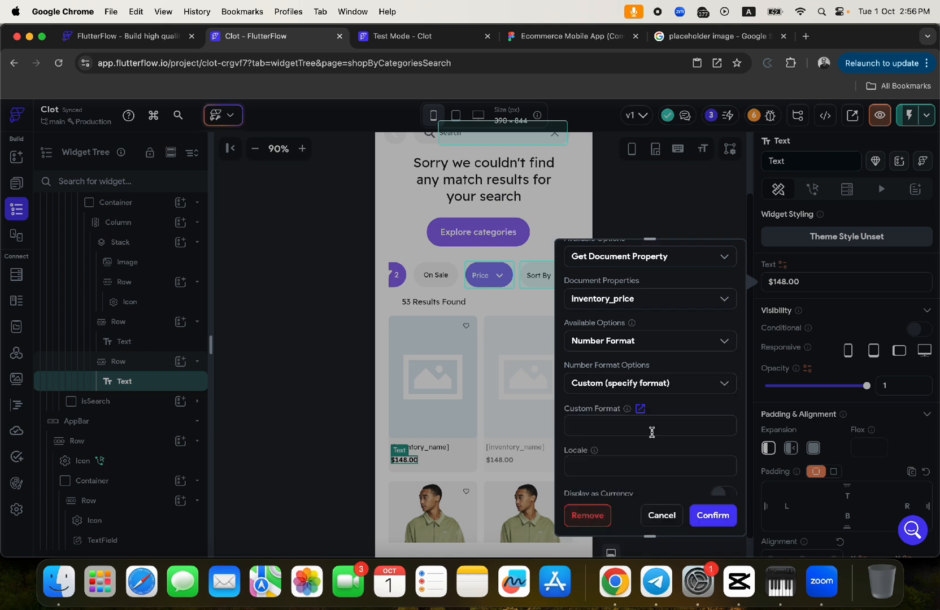
scroll(661, 433, "down", 2)
left_click(724, 434)
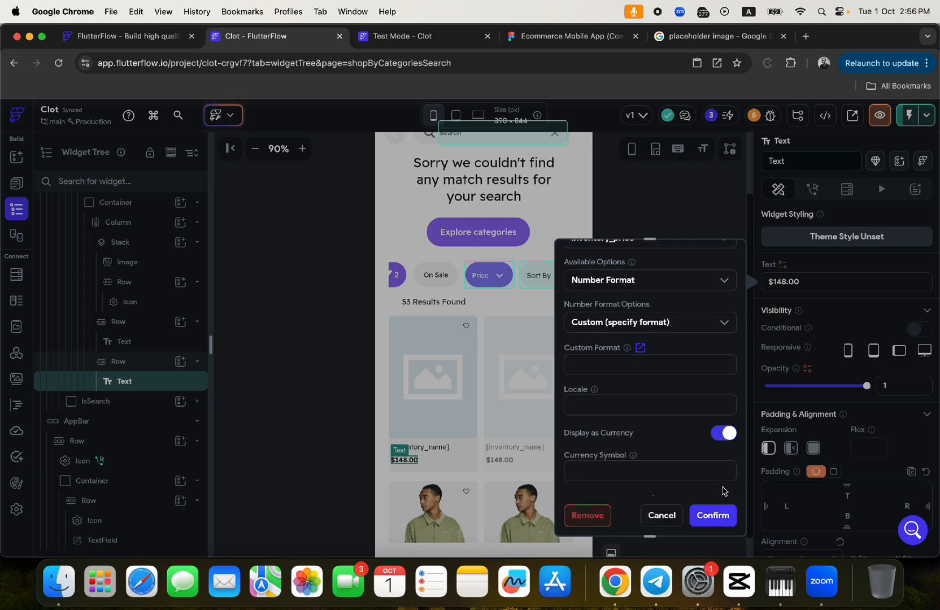
left_click(712, 515)
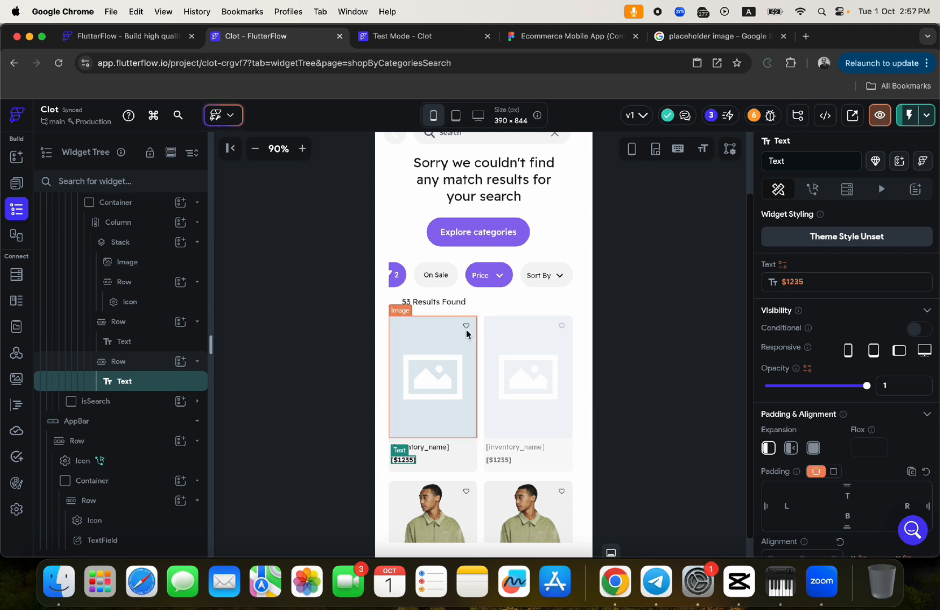
scroll(441, 276, "left", 2)
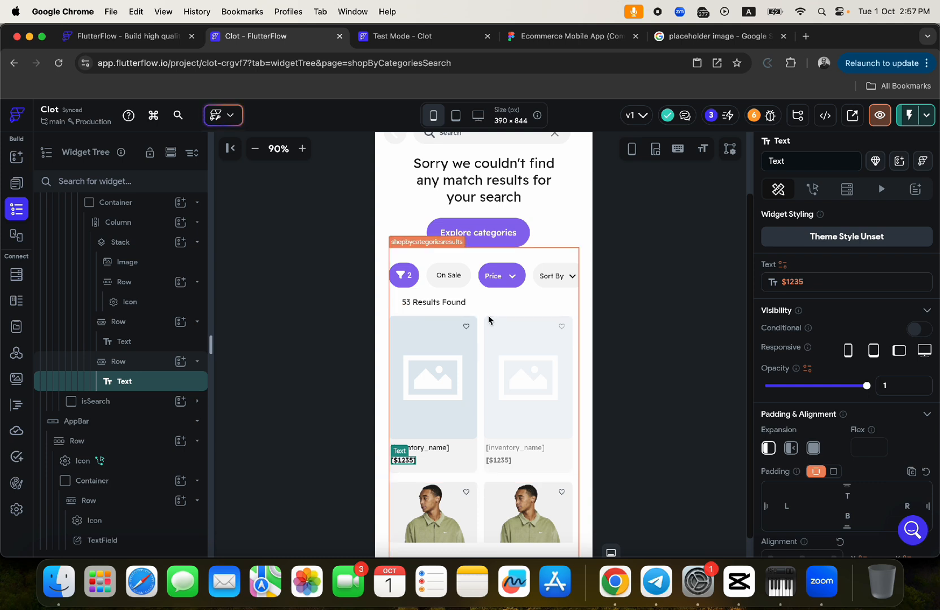
scroll(456, 284, "up", 5)
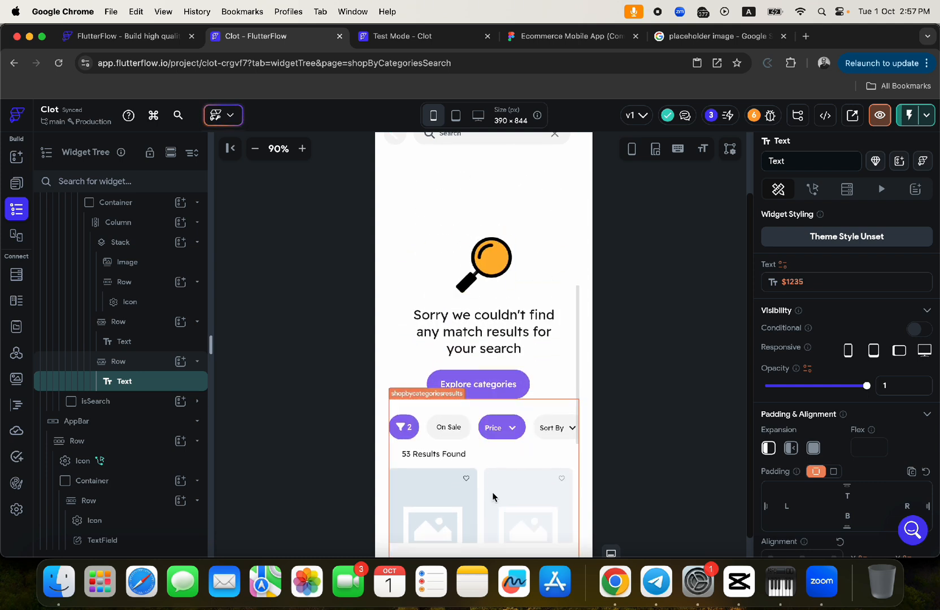
scroll(494, 497, "down", 7)
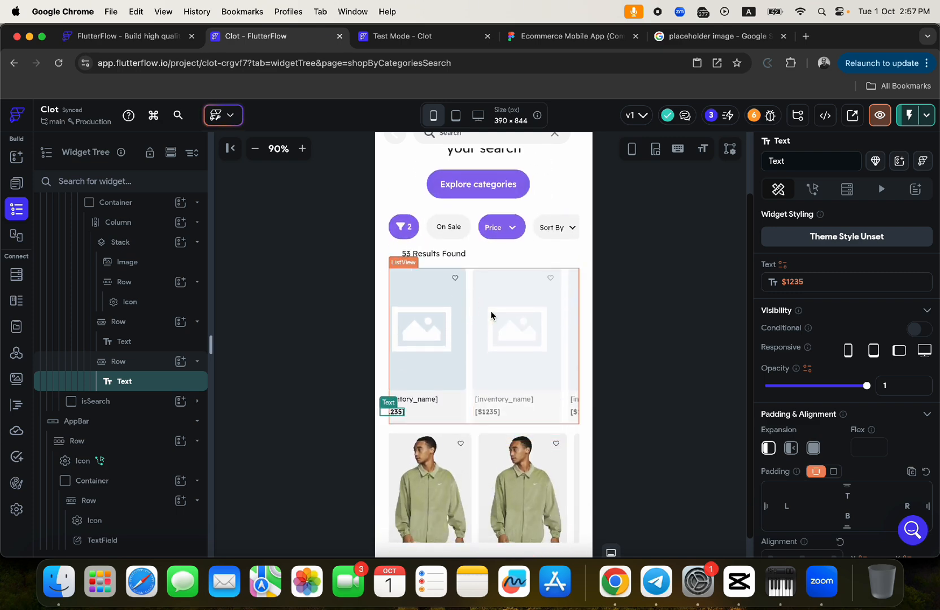
Step: Select the page's search TextField, and create a persisted Boolean app state variable named isSearched
scroll(490, 315, "up", 15)
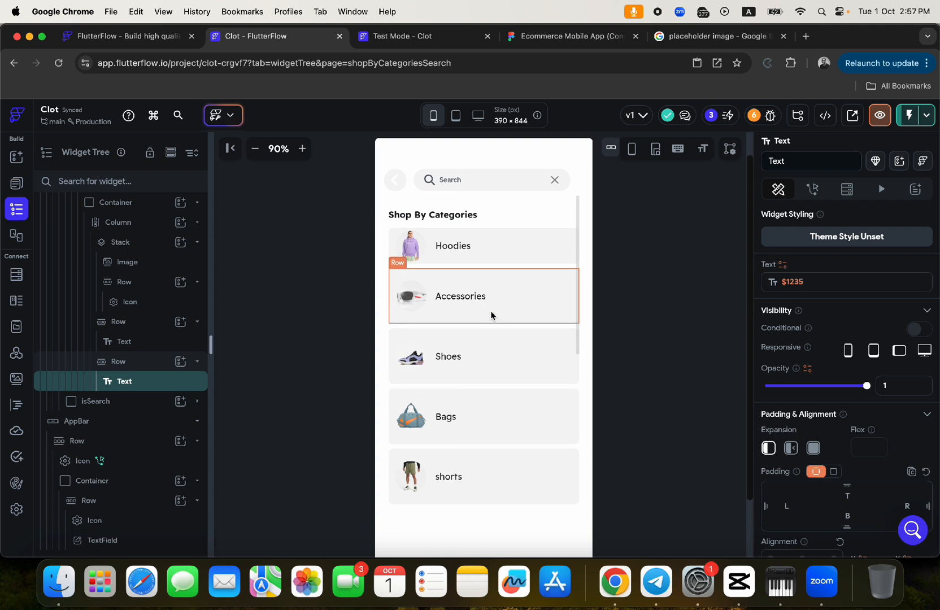
left_click(455, 184)
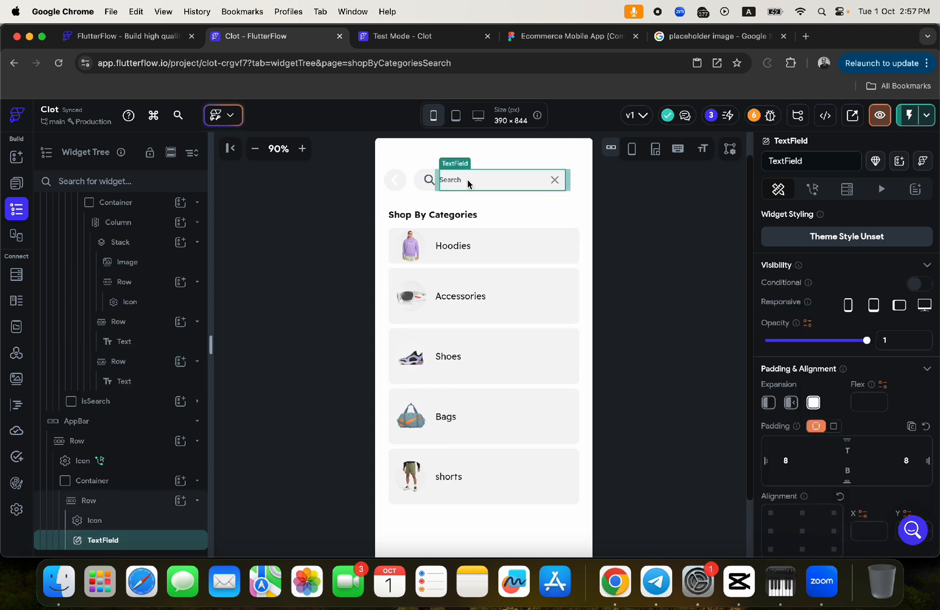
left_click(16, 327)
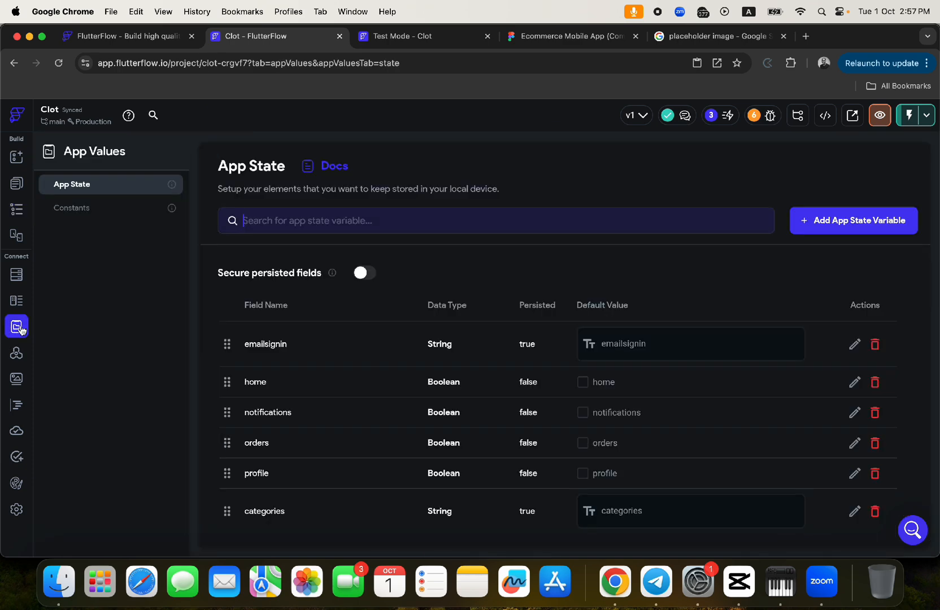
left_click(828, 227)
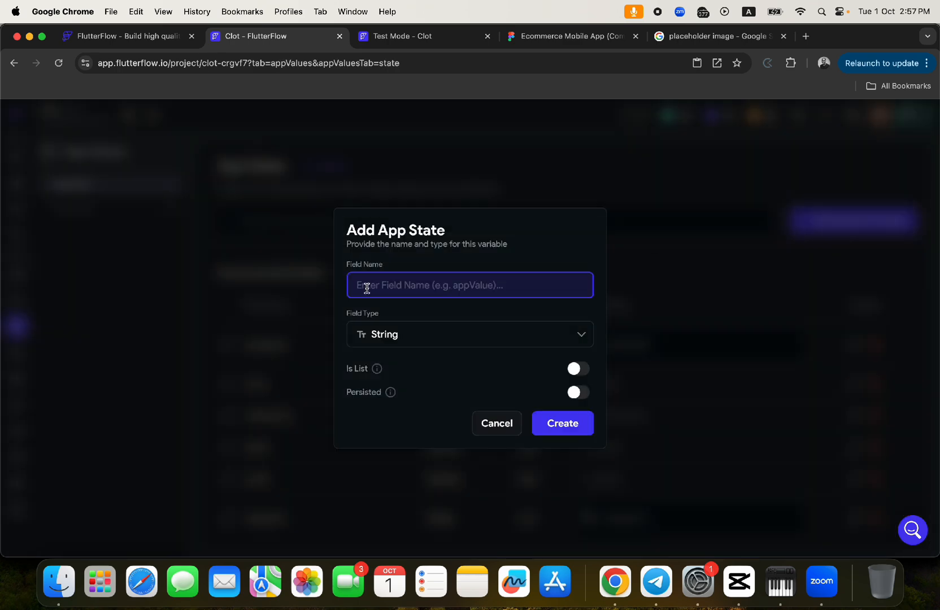
type("isSearched")
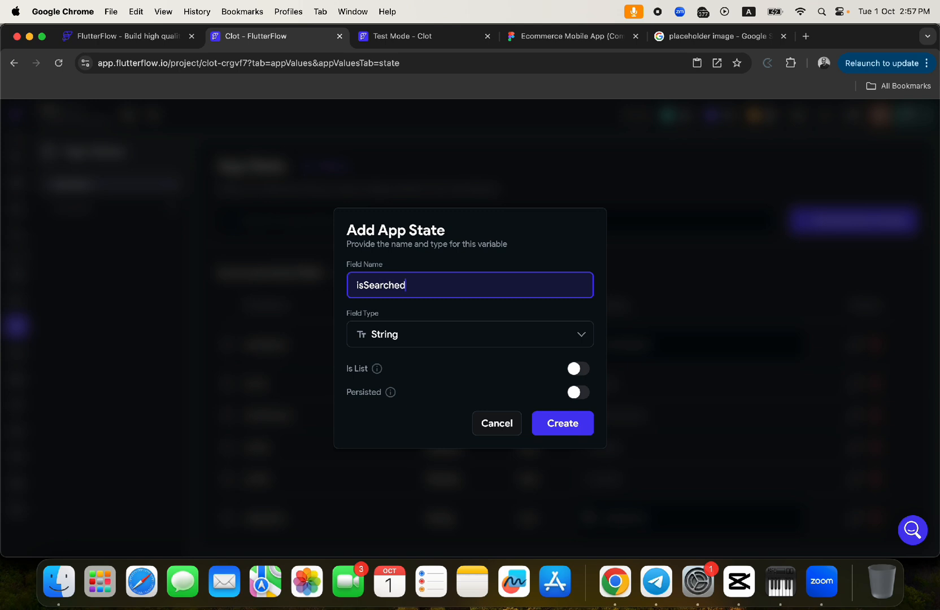
left_click(583, 337)
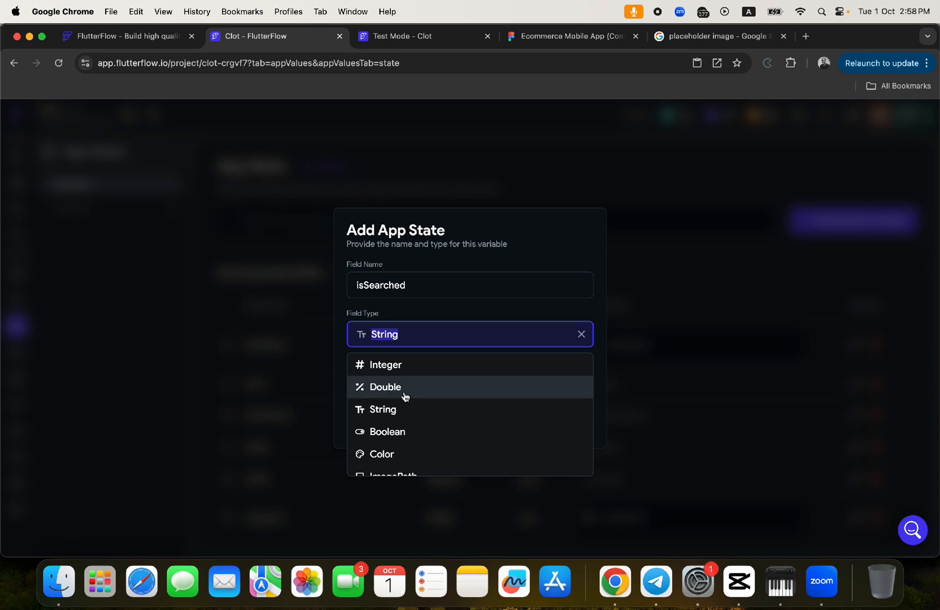
left_click(389, 433)
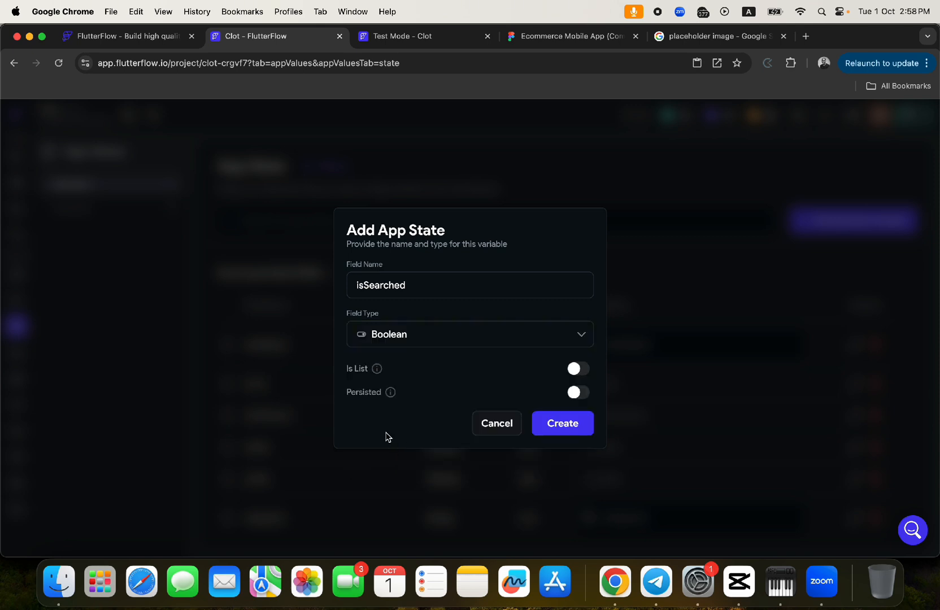
left_click(584, 396)
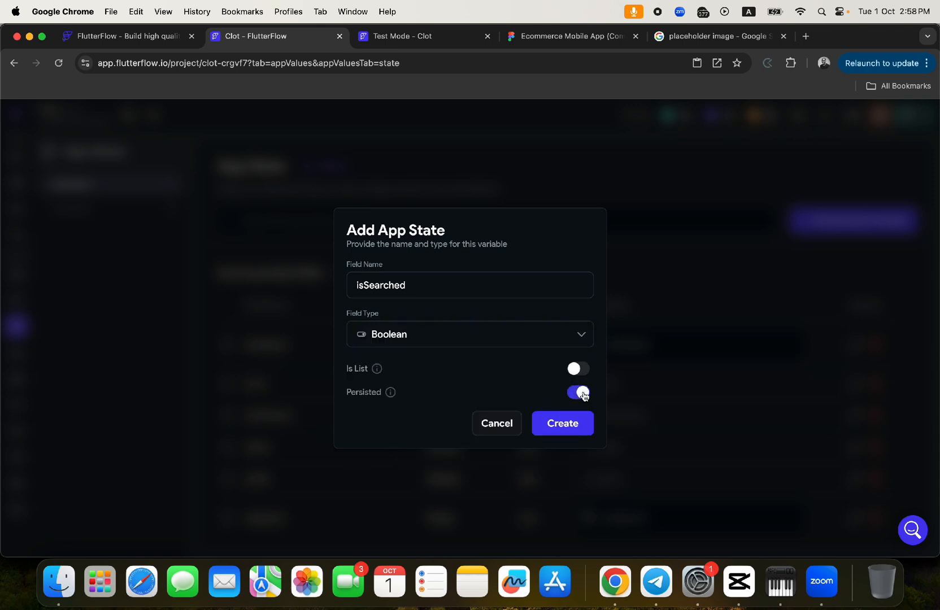
left_click(559, 424)
Step: Return to the shopByCategoriesSearch page and open the action settings of the search TextField
left_click(16, 185)
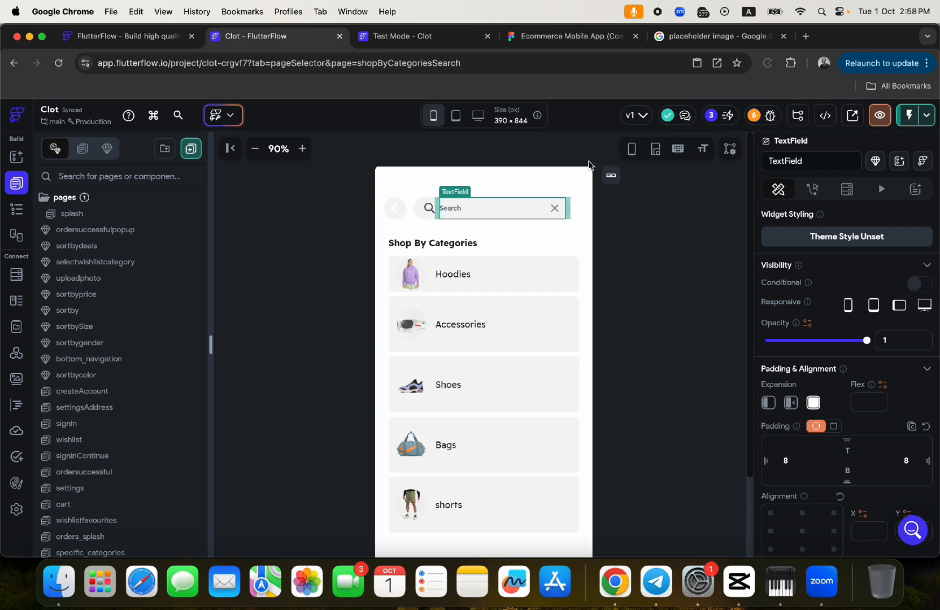
left_click(811, 191)
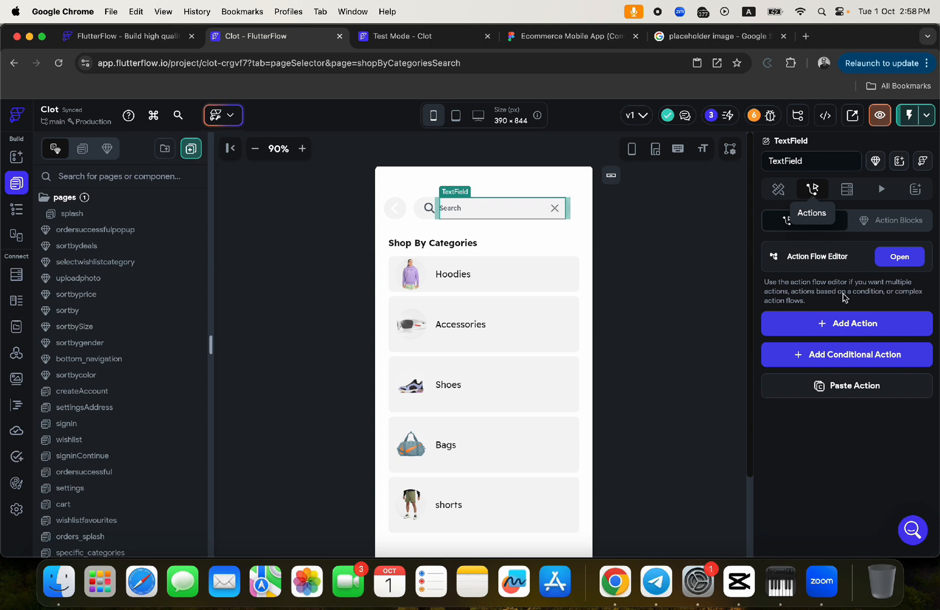
Step: Add a Simple Search (On Device) action that runs on submit of the search text field
left_click(838, 330)
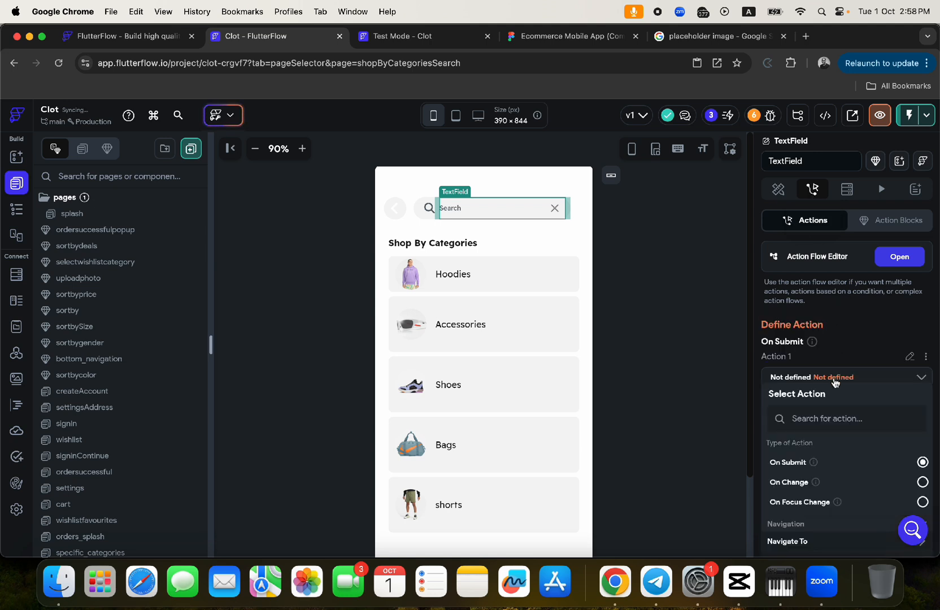
left_click(805, 418)
type("si")
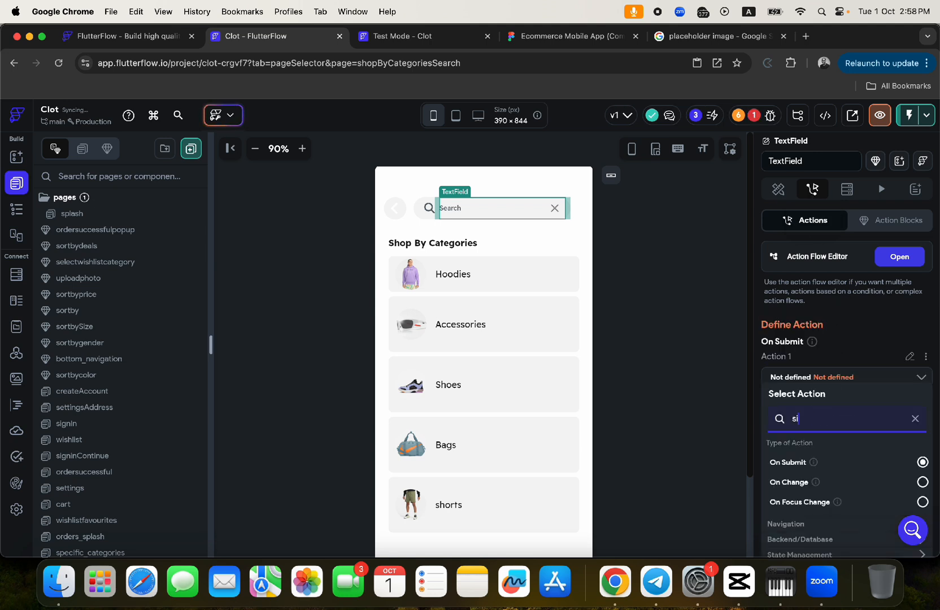
type("mpl")
scroll(822, 469, "down", 4)
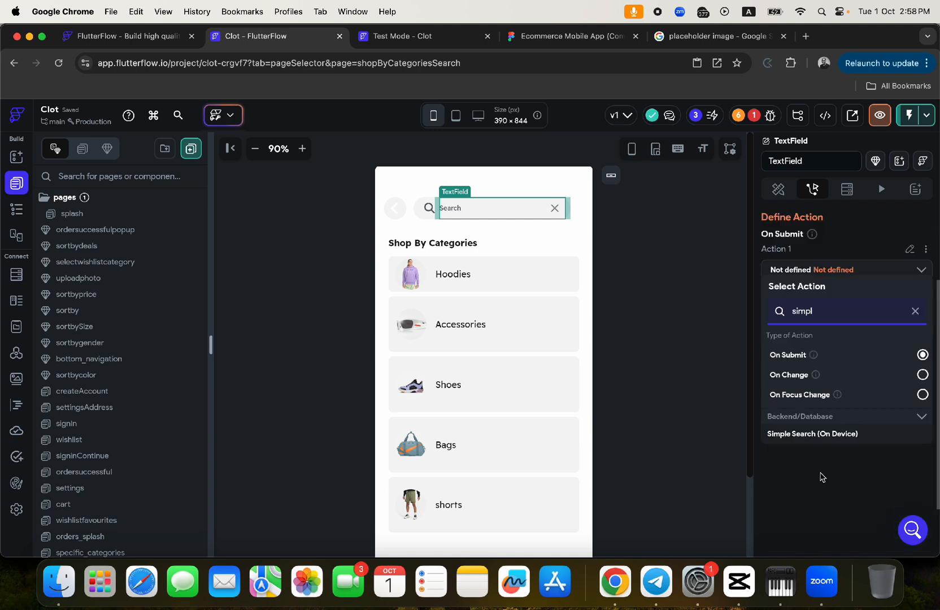
left_click(815, 435)
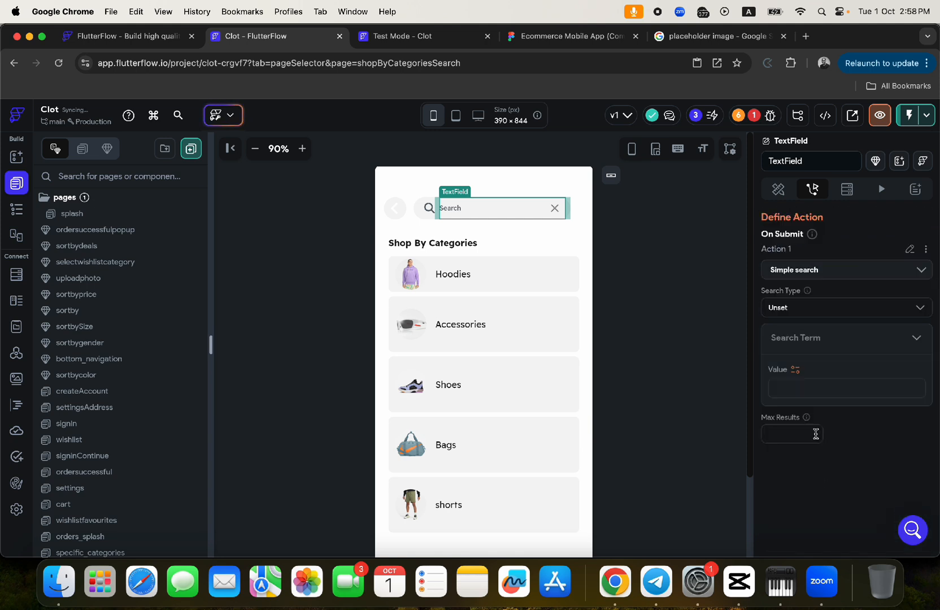
Step: Set the search type to Documents with inventory Documents as the source and inventory_name as the searchable field
left_click(786, 309)
left_click(786, 362)
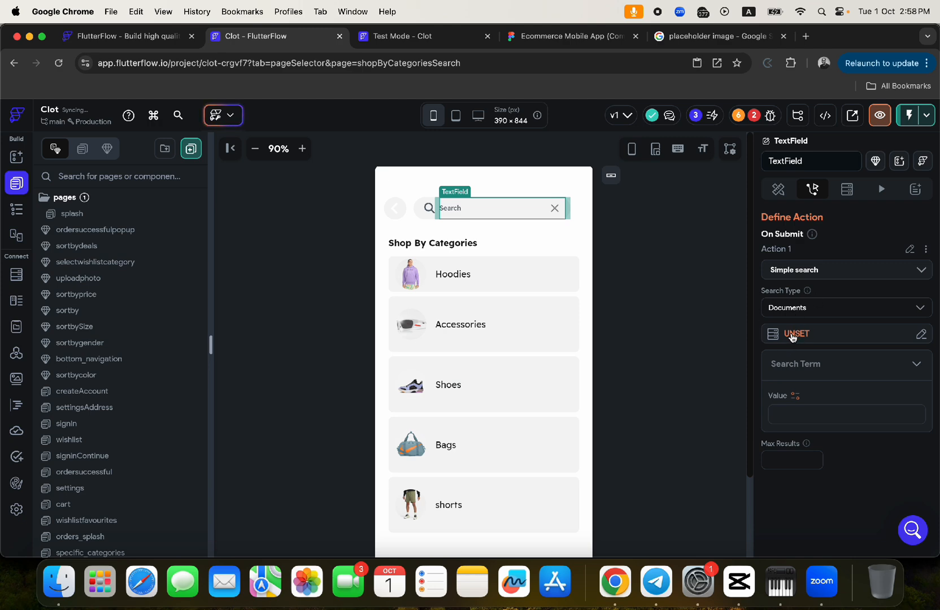
left_click(792, 335)
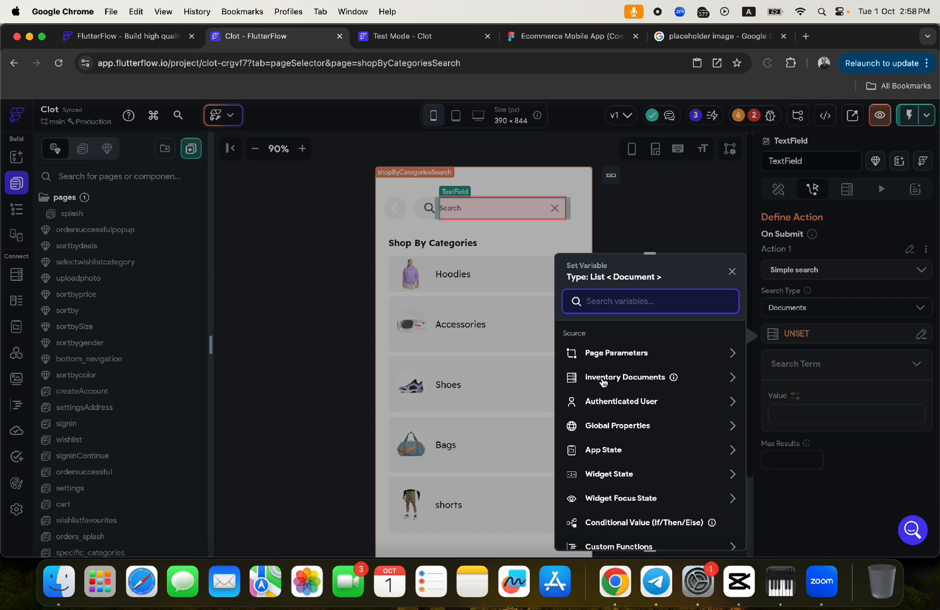
left_click(603, 382)
left_click(611, 418)
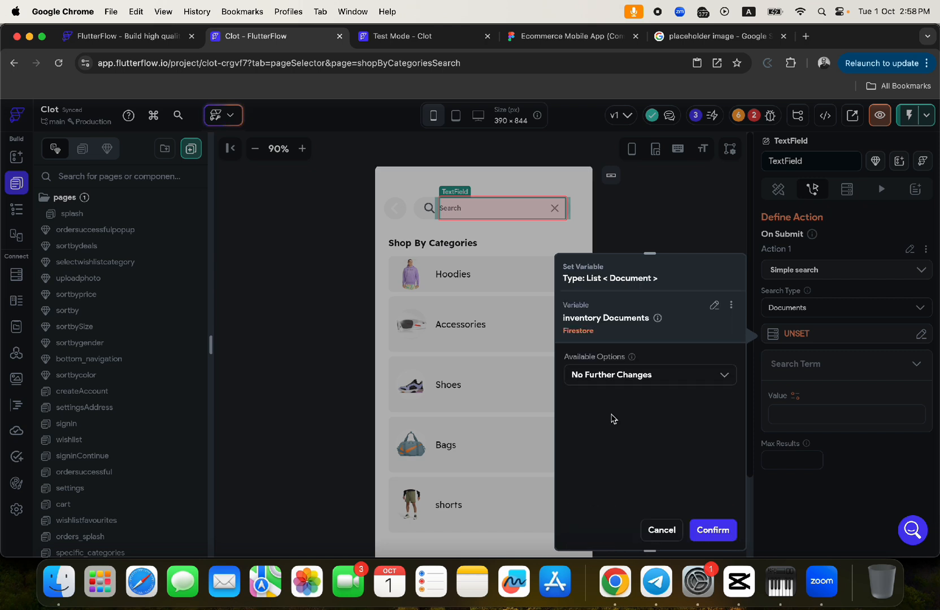
left_click(712, 531)
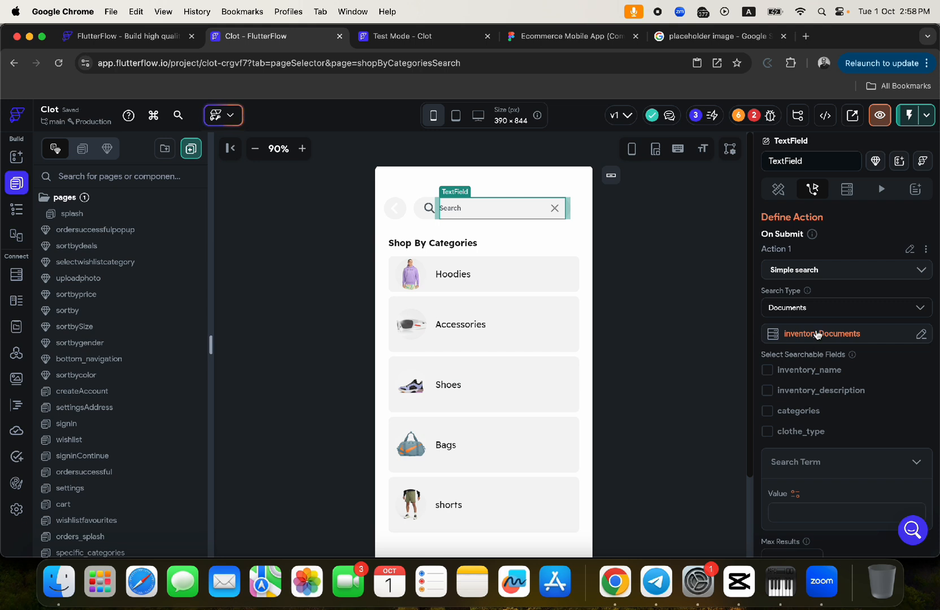
left_click(767, 370)
scroll(802, 407, "down", 3)
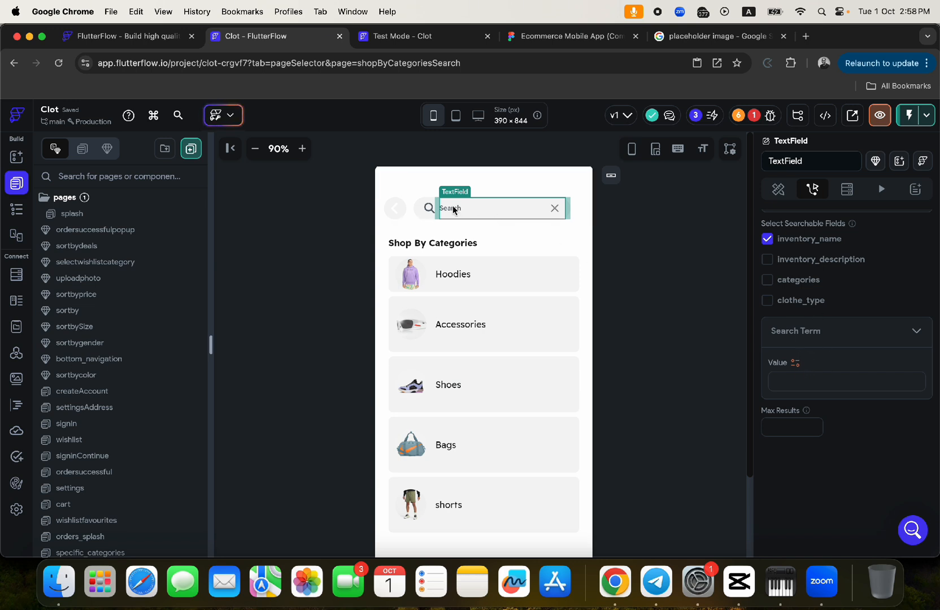
Step: Rename the search text field widget as searchTermSource
left_click(808, 161)
key("cmd+a")
type("sear")
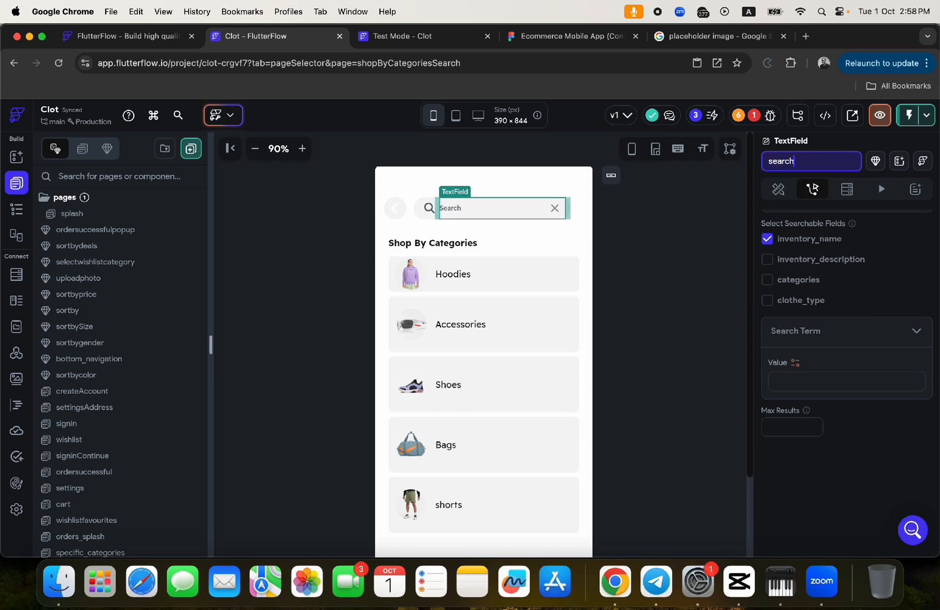
type("chter")
key("BackSpace")
key("BackSpace")
type("ermSource")
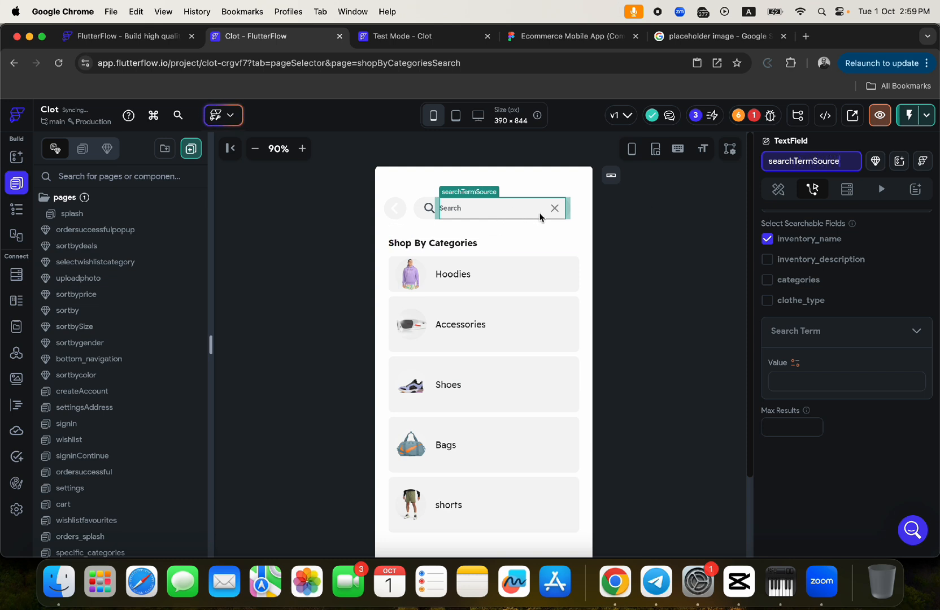
Step: Set the action's search term value to the widget state of searchTermSource
left_click(795, 363)
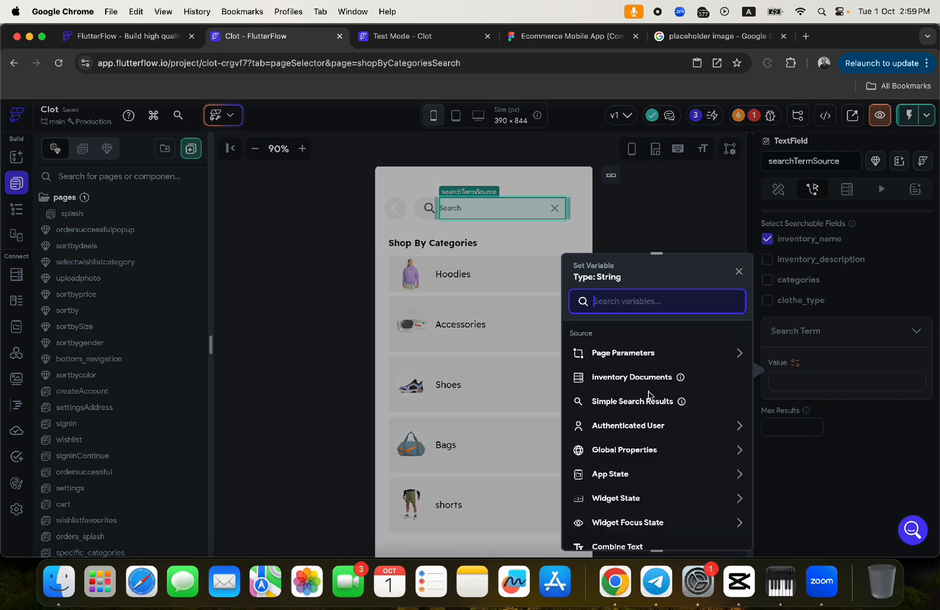
left_click(618, 498)
scroll(622, 497, "down", 3)
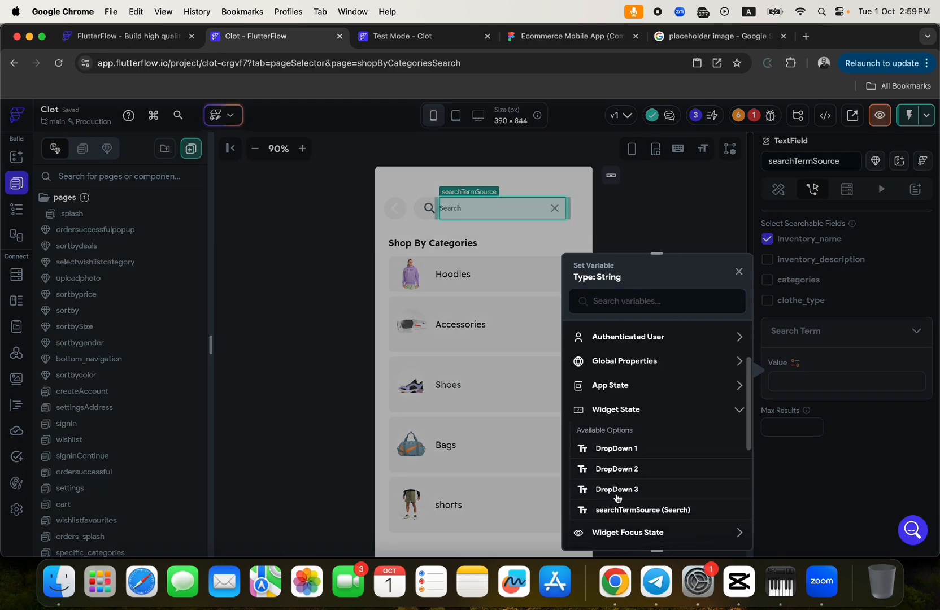
scroll(621, 498, "down", 1)
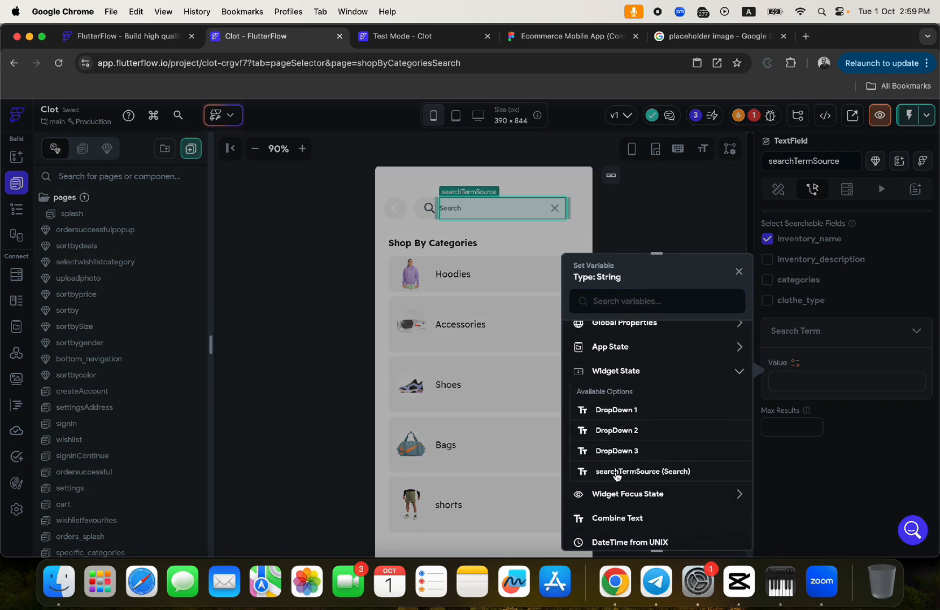
left_click(616, 472)
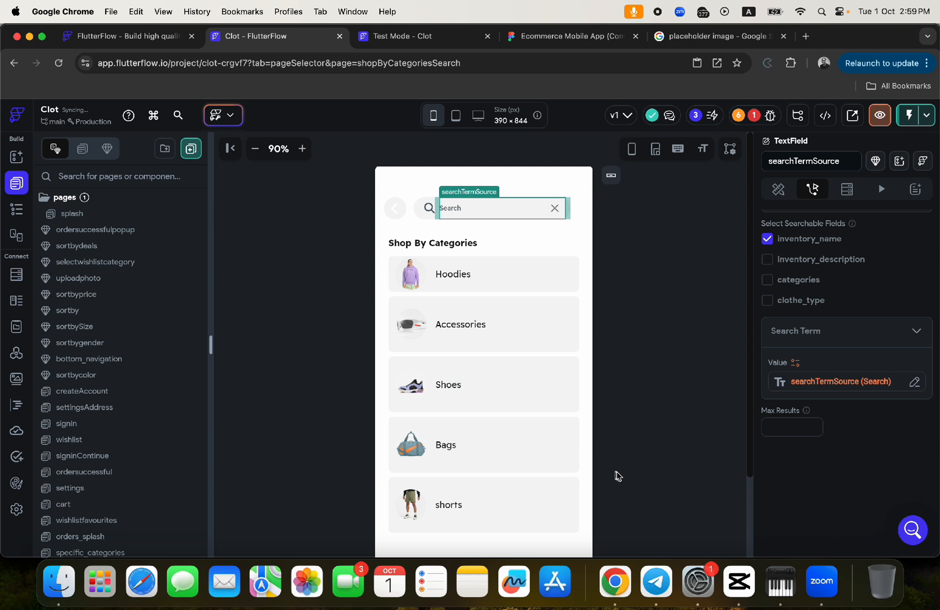
left_click(789, 428)
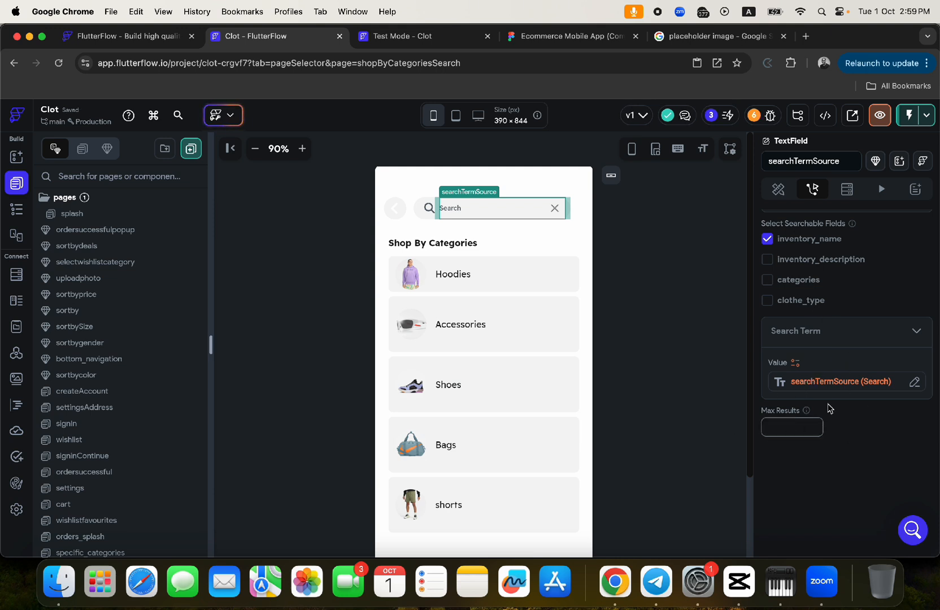
Step: Expand the isSearch container in the widget tree and select its ListView of product cards
scroll(830, 401, "up", 5)
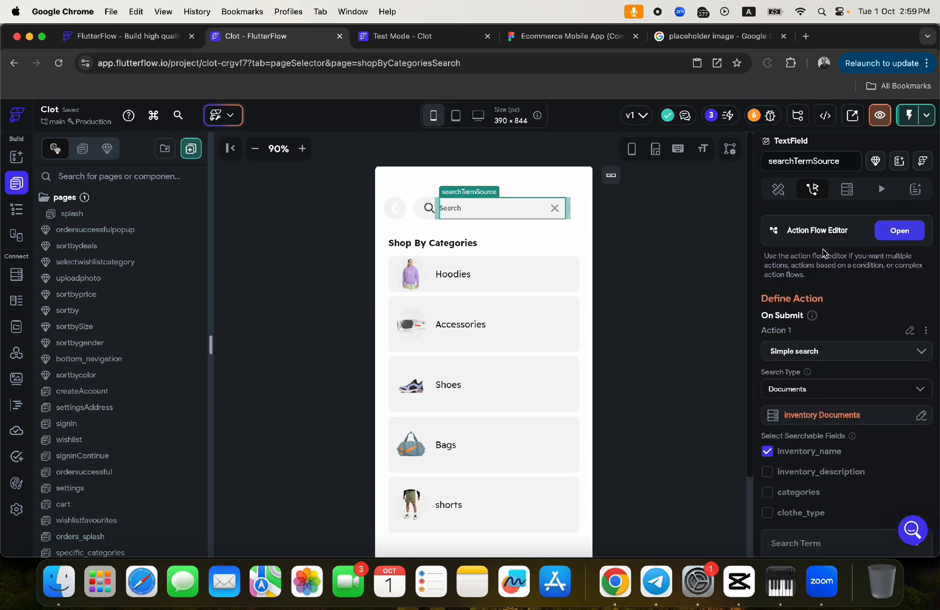
scroll(505, 463, "down", 10)
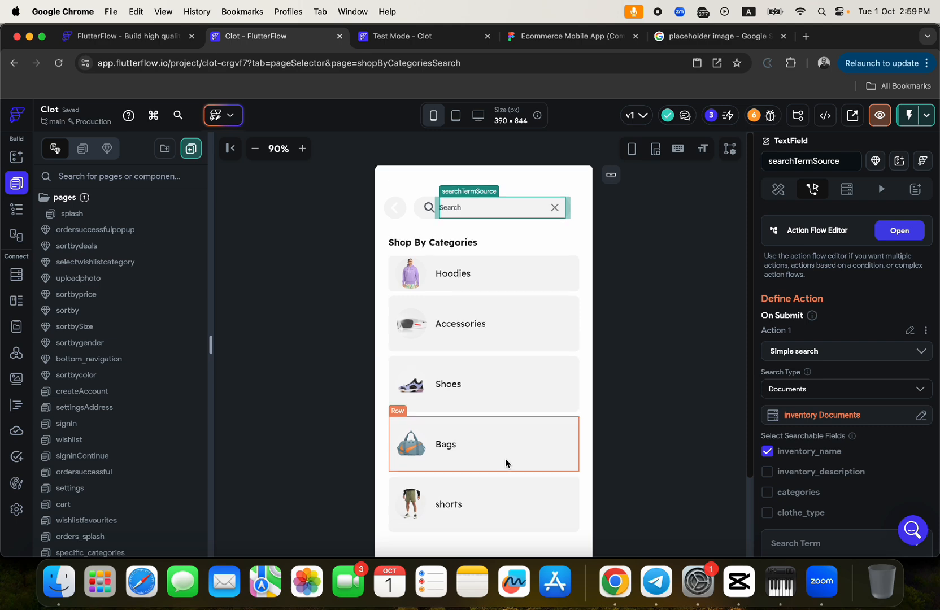
scroll(515, 433, "right", 2)
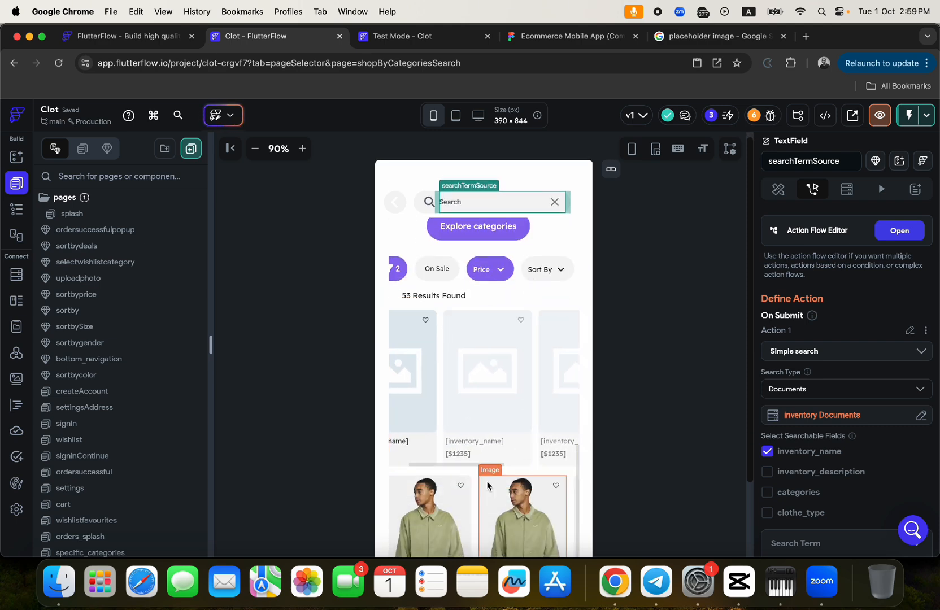
left_click(478, 549)
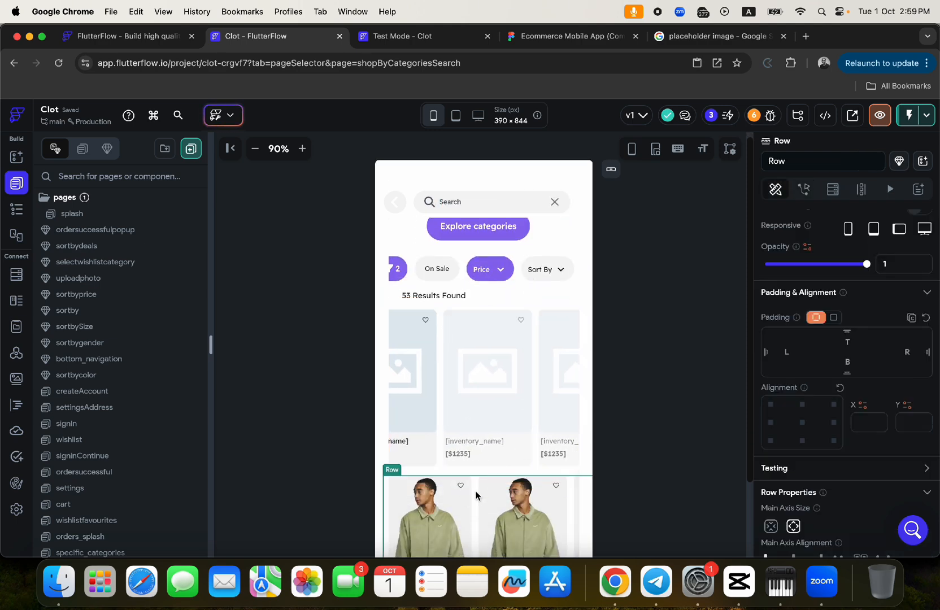
left_click(16, 209)
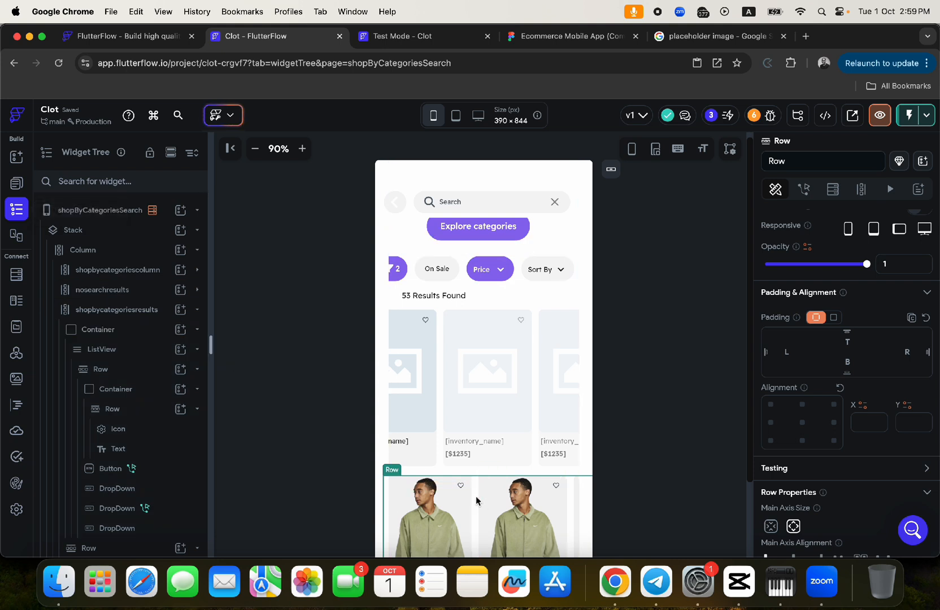
scroll(113, 395, "down", 10)
left_click(110, 404)
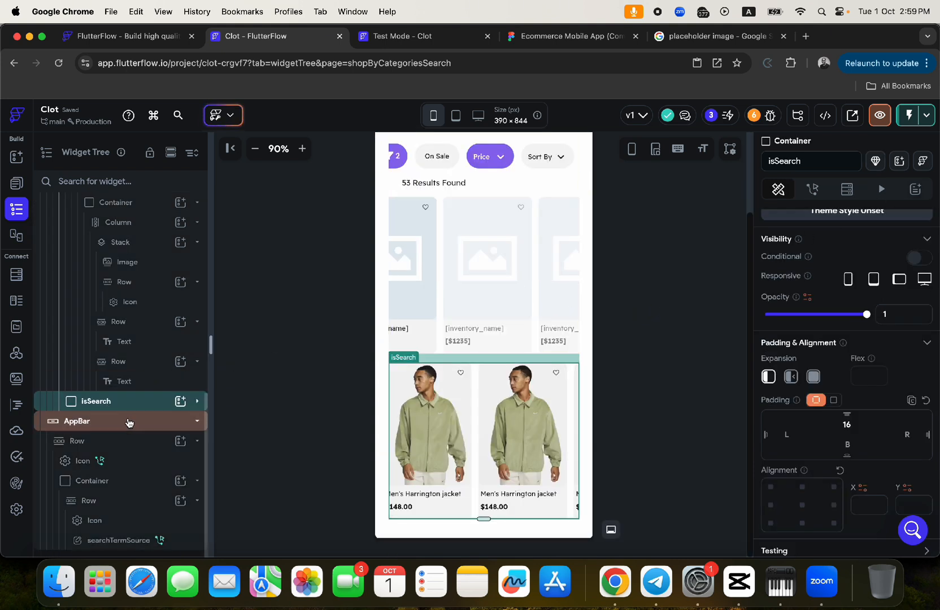
left_click(103, 402)
left_click(95, 422)
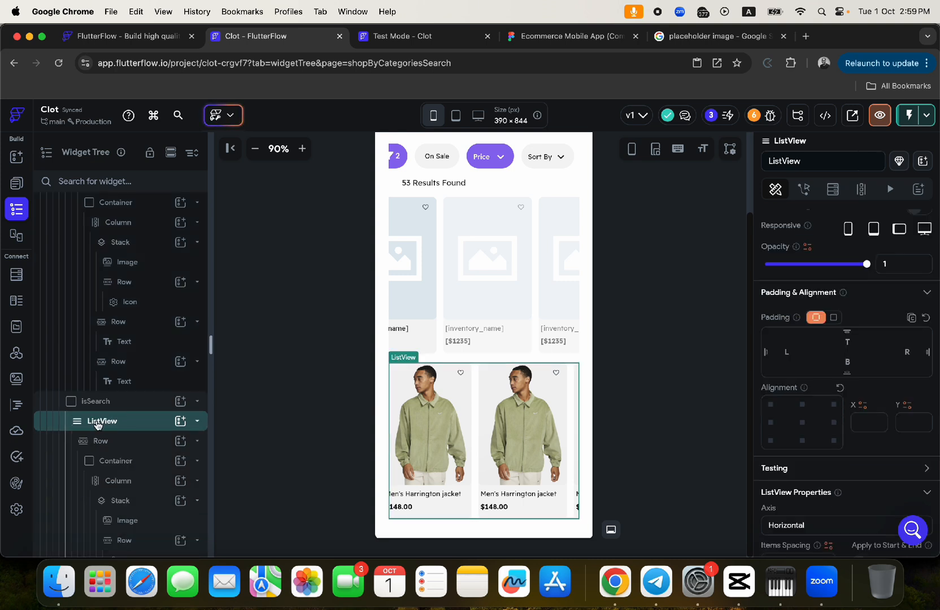
Step: Generate the ListView's children dynamically from Simple Search Results, using the variable name isSearched
left_click(860, 195)
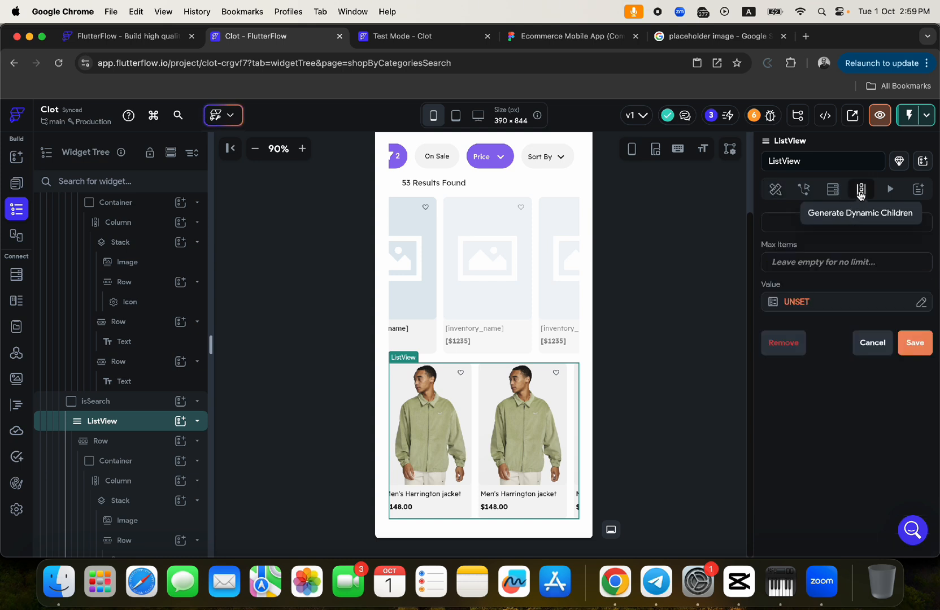
left_click(781, 229)
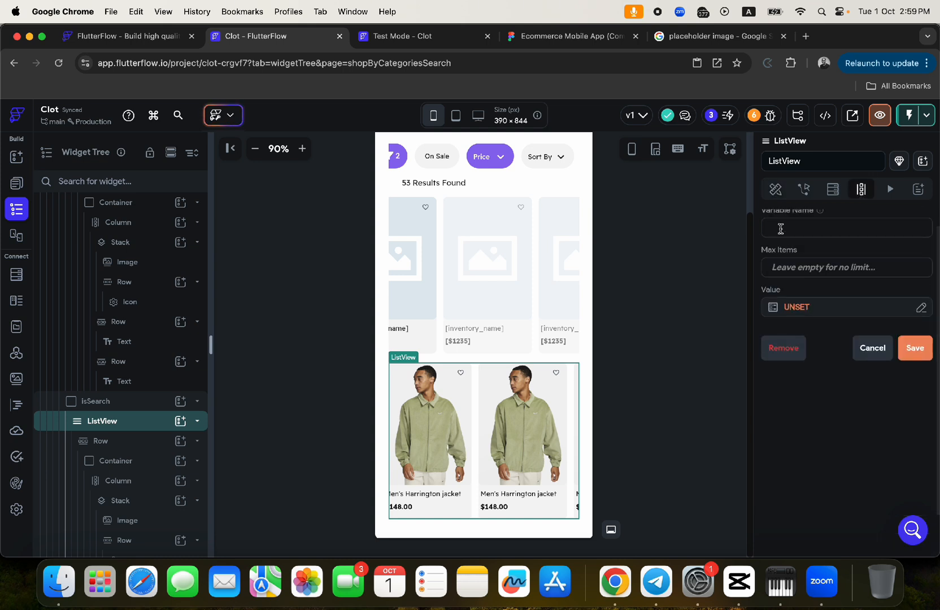
type("isSearched")
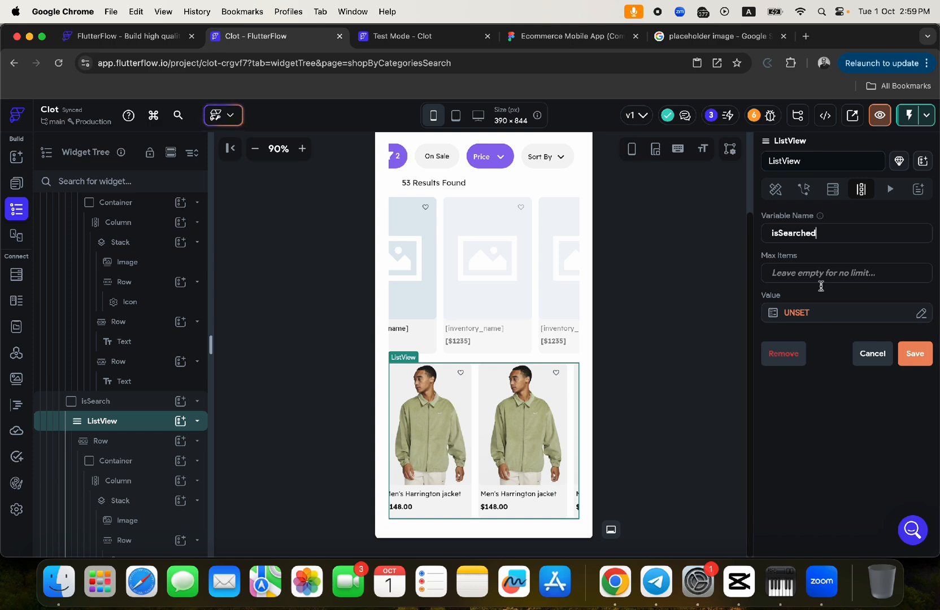
left_click(805, 315)
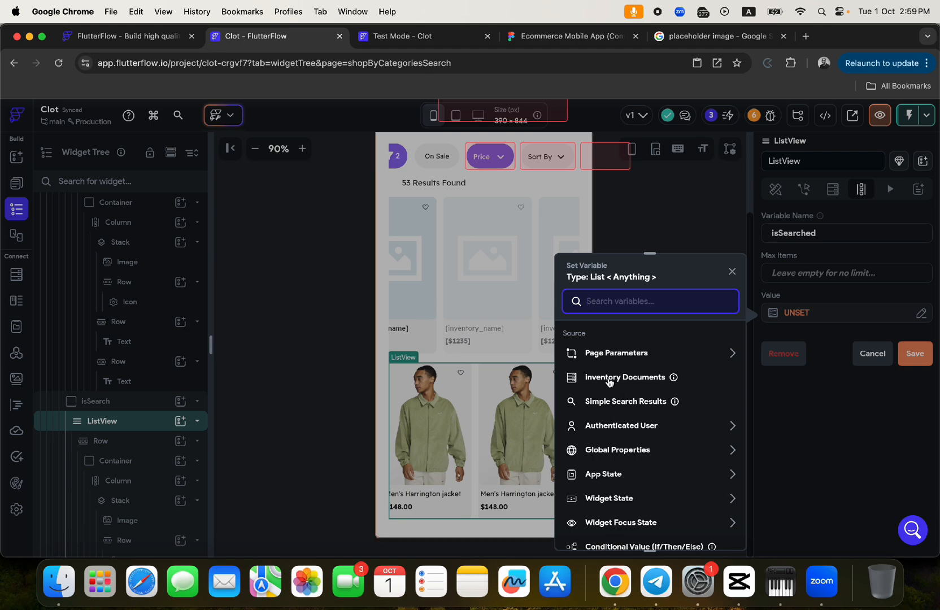
left_click(613, 402)
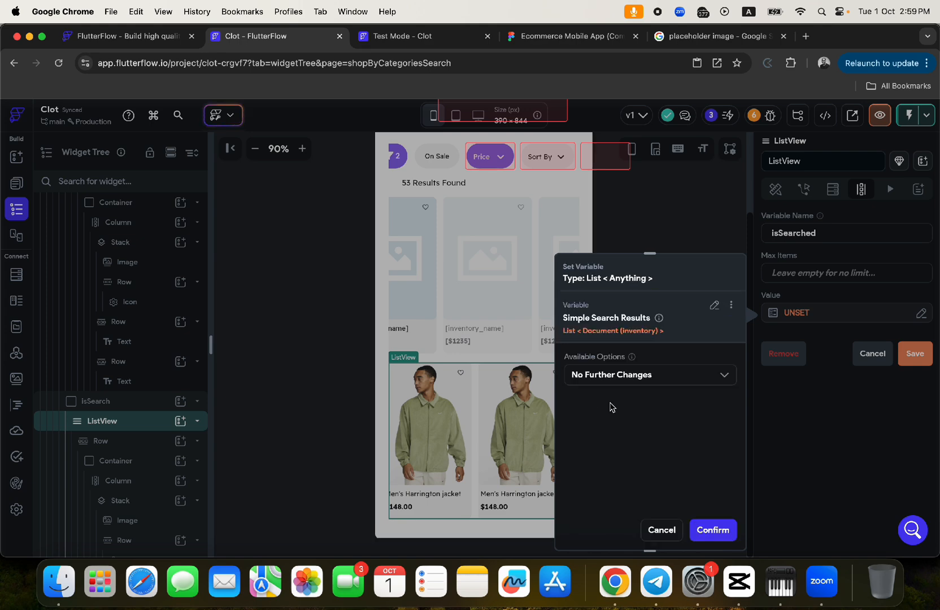
left_click(713, 531)
left_click(916, 354)
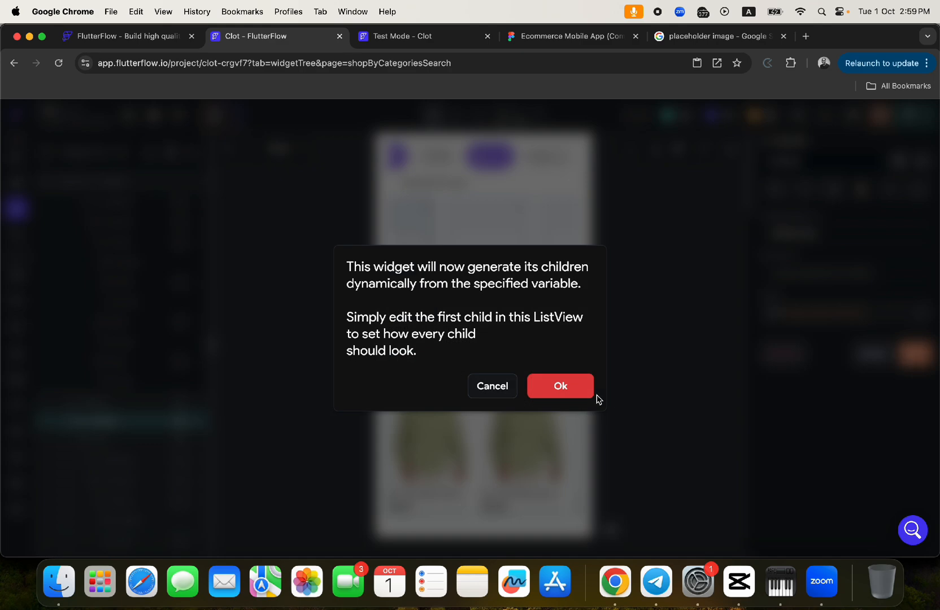
left_click(558, 384)
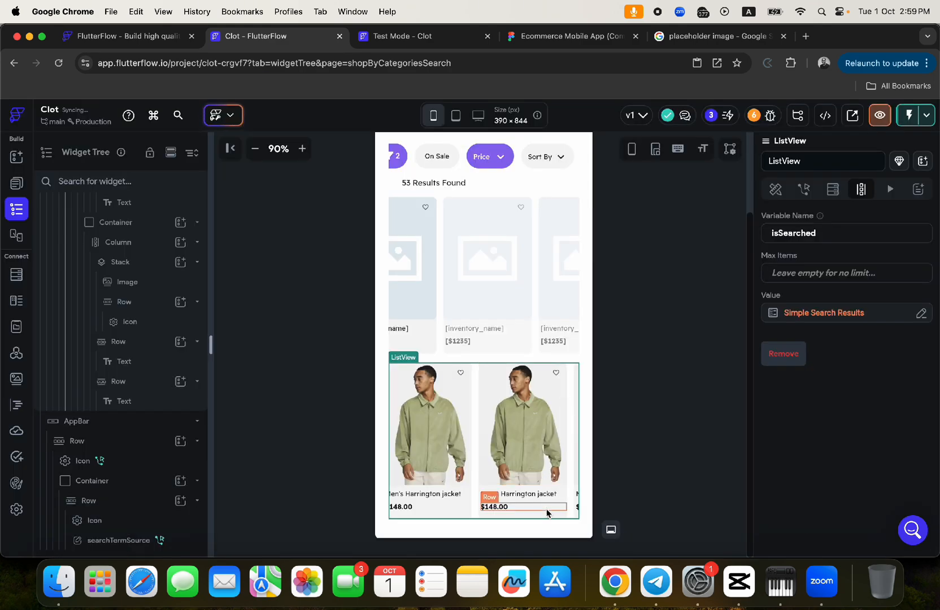
Step: Delete the duplicate product cards from the search ListView's row and select the first card's container
left_click(557, 515)
left_click(553, 514)
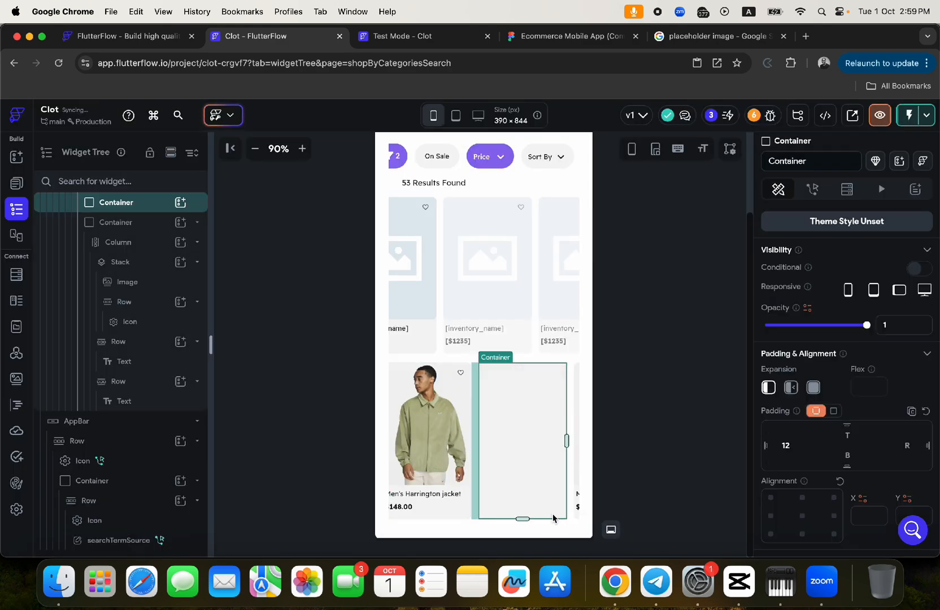
left_click(544, 515)
left_click(539, 518)
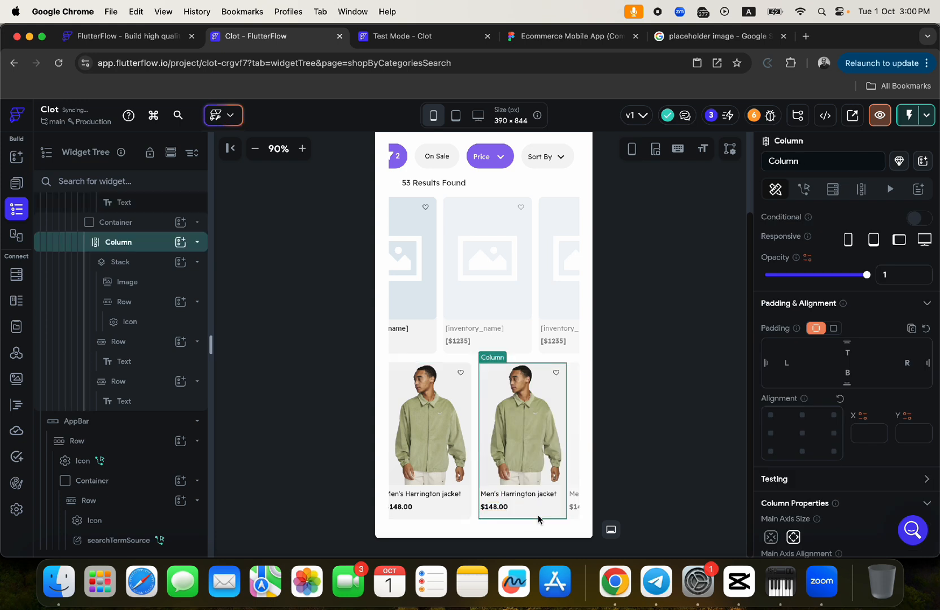
left_click(537, 517)
left_click(537, 517)
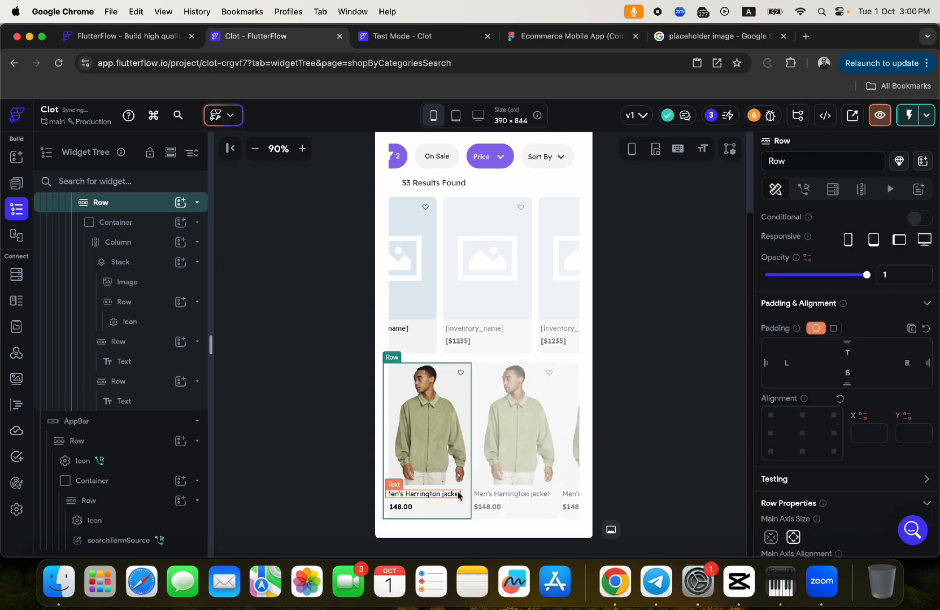
left_click(459, 516)
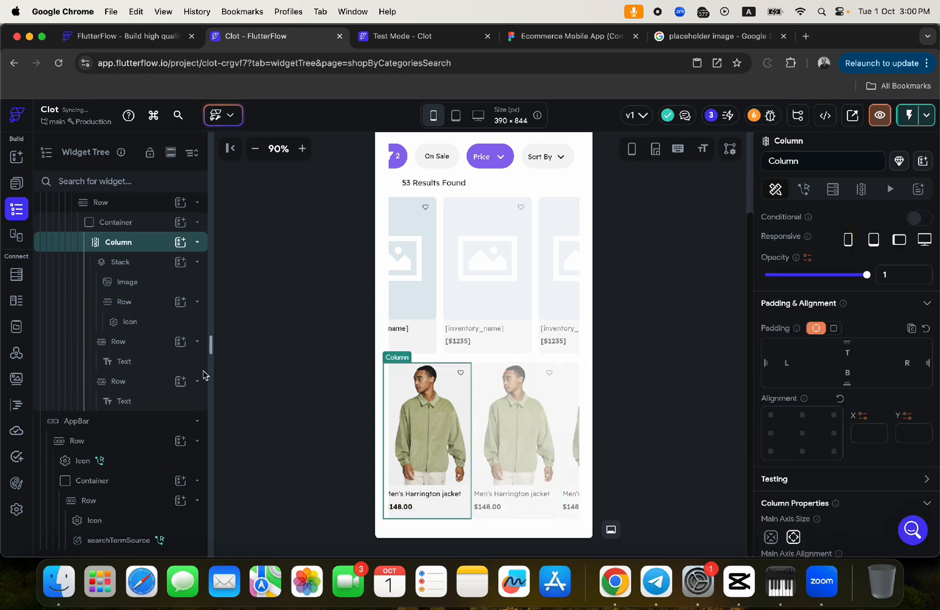
left_click(117, 224)
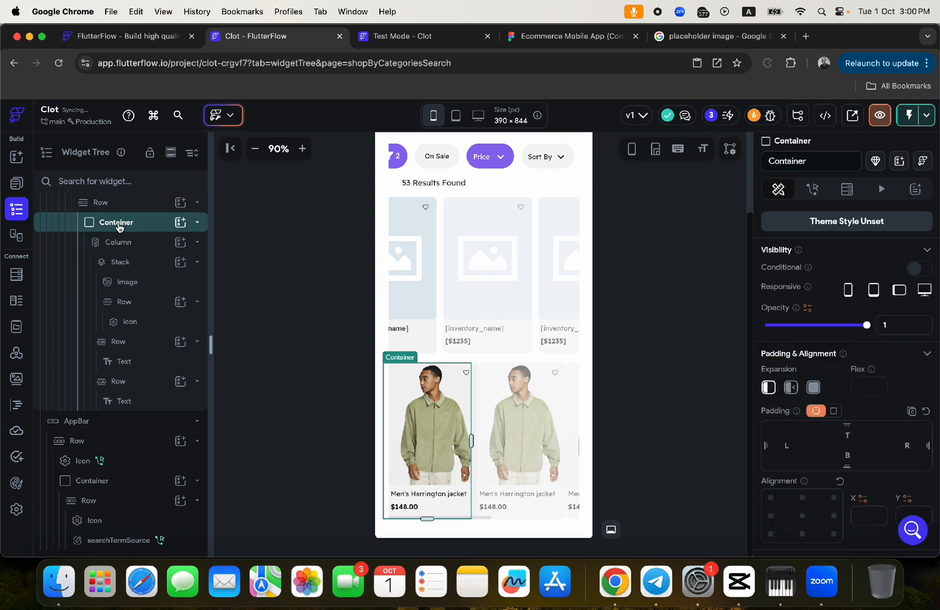
Step: Give the search result card's container a right padding of 12 and change its image type to Network
left_click(906, 445)
type("12")
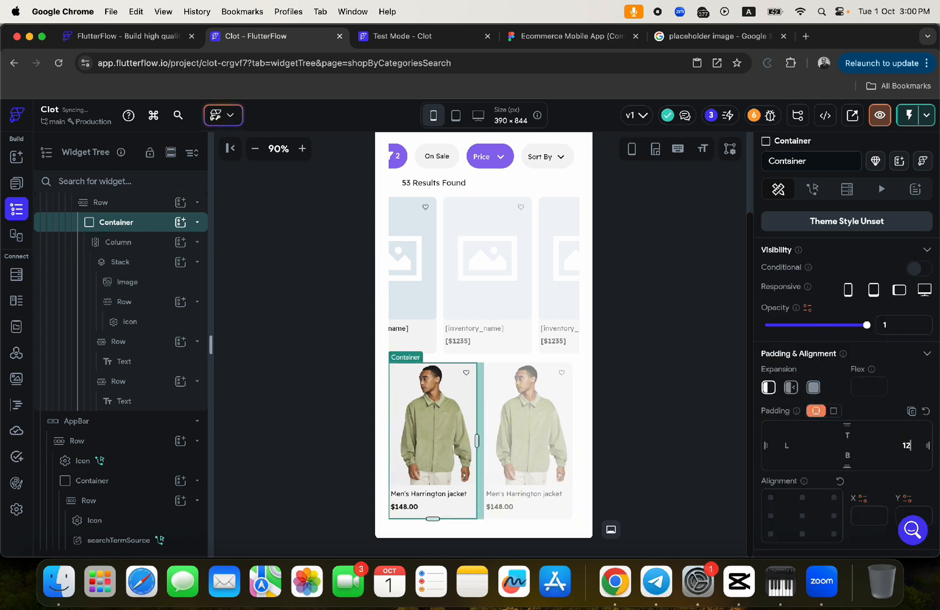
left_click(440, 432)
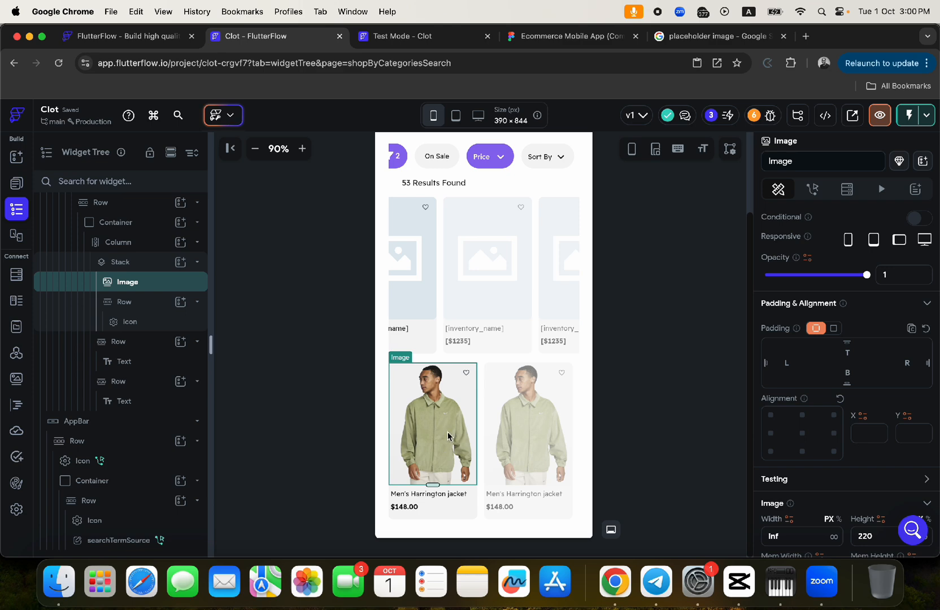
scroll(823, 388, "down", 10)
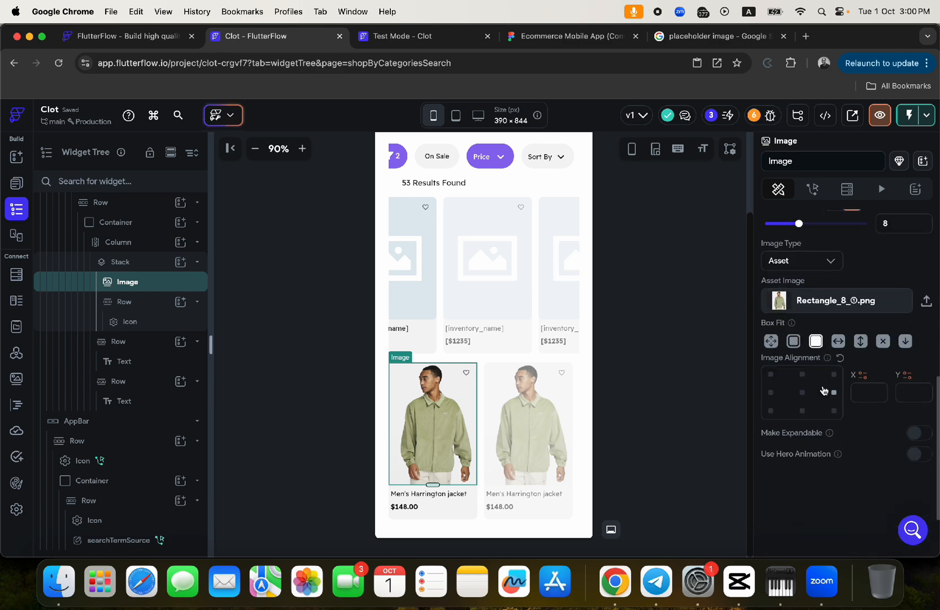
left_click(782, 270)
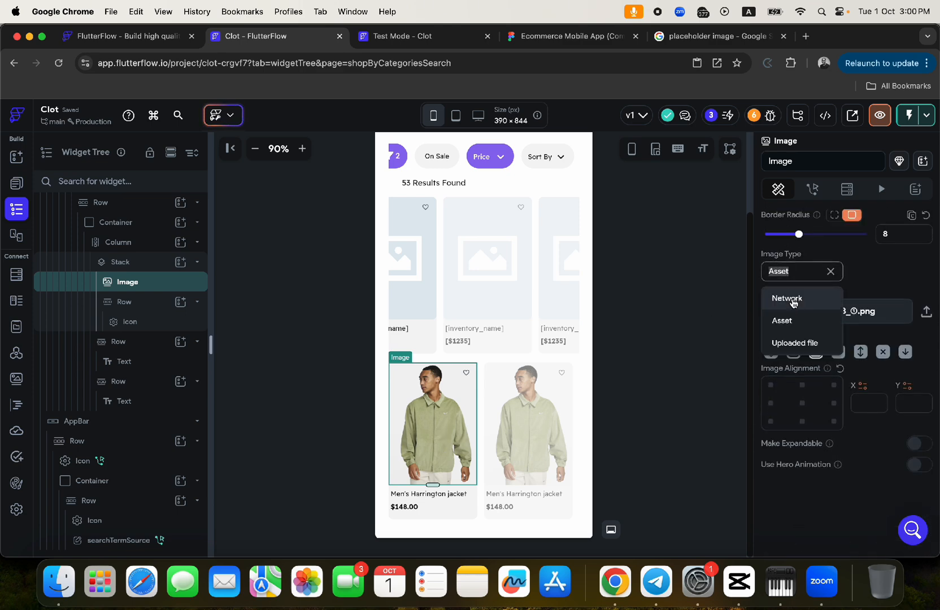
left_click(792, 299)
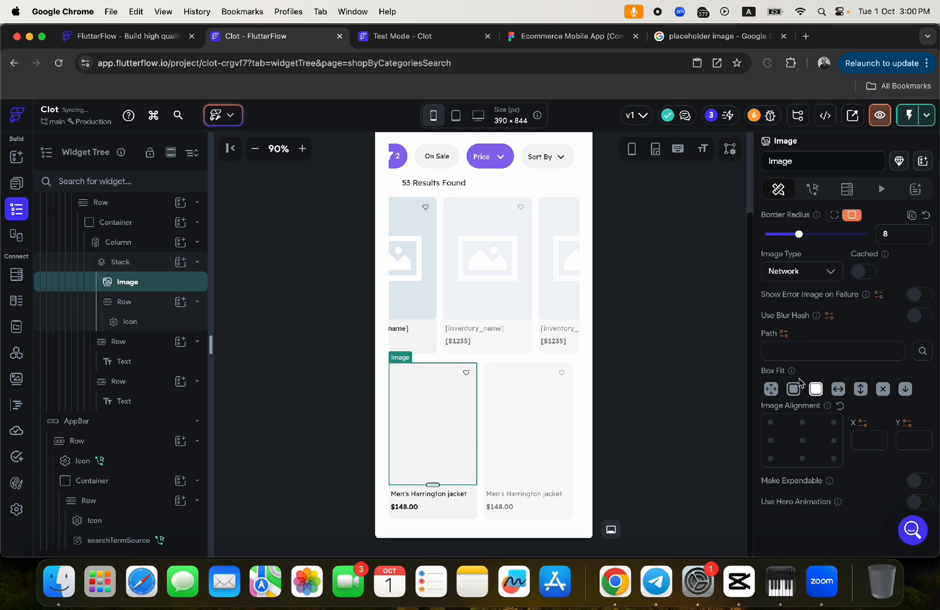
Step: Bind the card image's path to the inventory_image property of isSearched Item
left_click(782, 333)
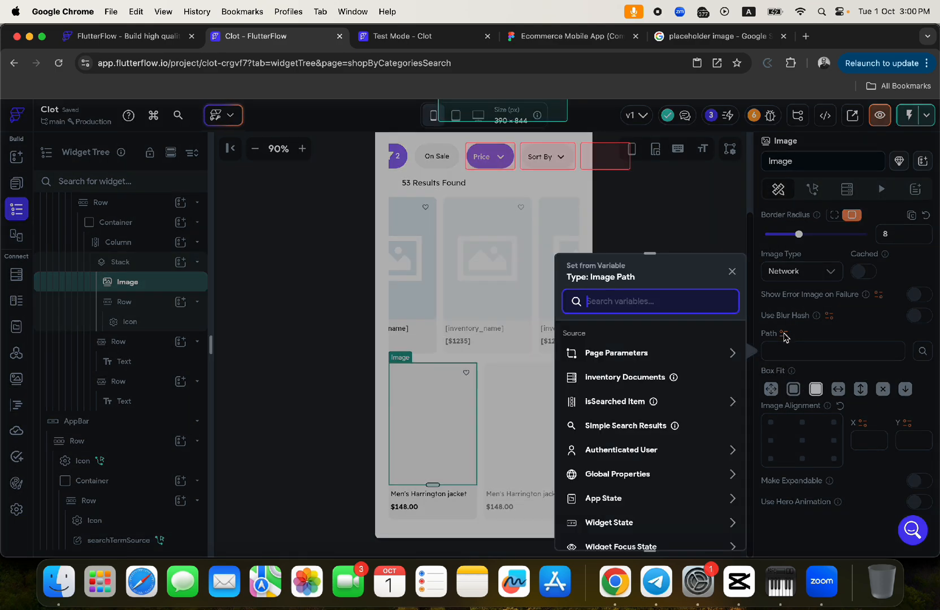
left_click(606, 402)
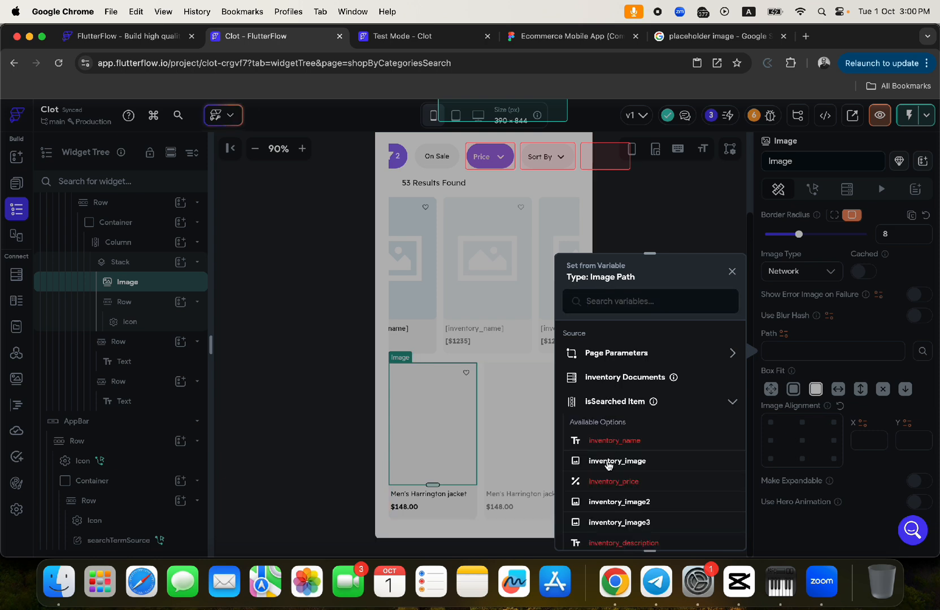
left_click(608, 462)
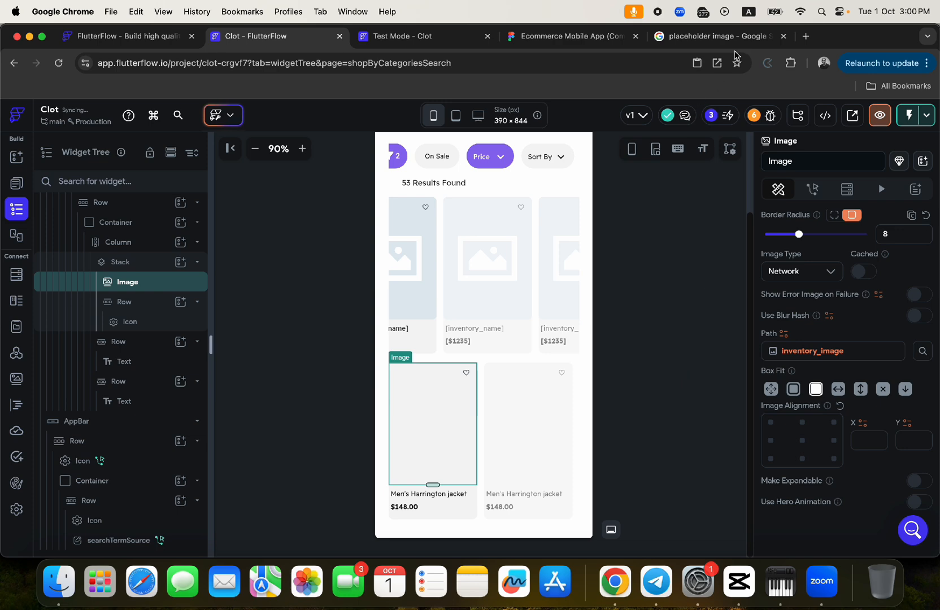
Step: Copy the image address of the Mashauri no-image placeholder from the Google image results
left_click(700, 38)
left_click(762, 297)
right_click(762, 300)
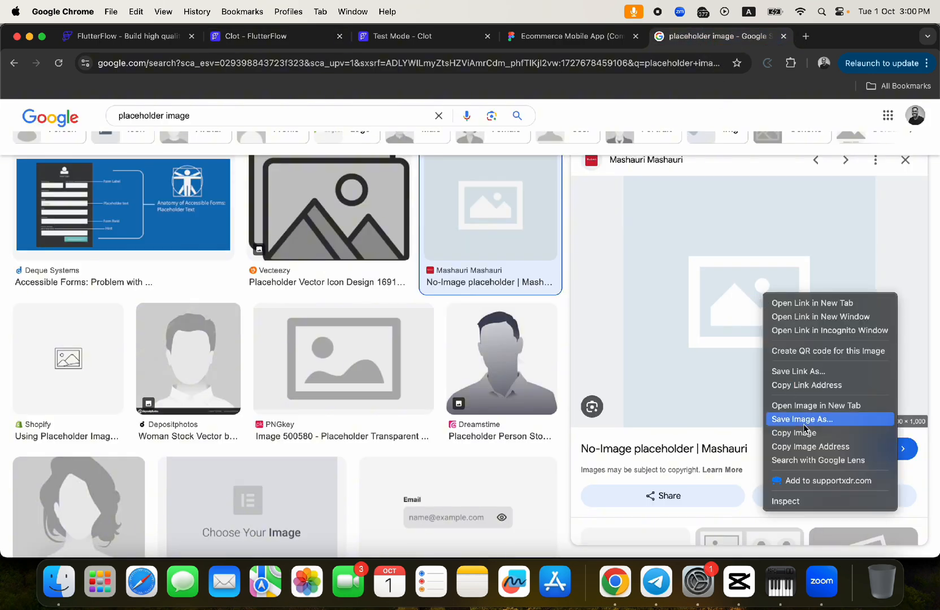
left_click(797, 447)
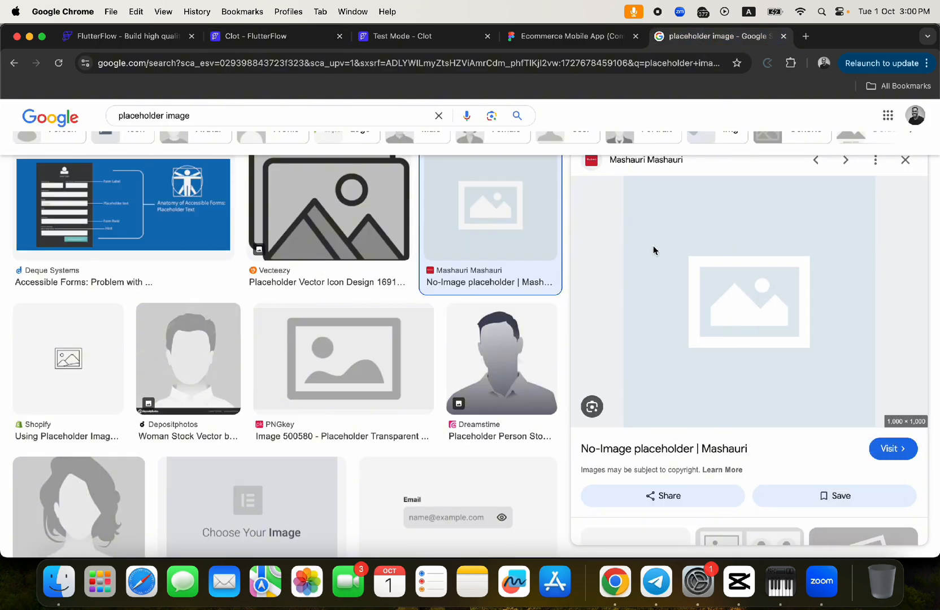
Step: Return to the FlutterFlow project and set the copied placeholder address as the image path's default variable value
left_click(249, 38)
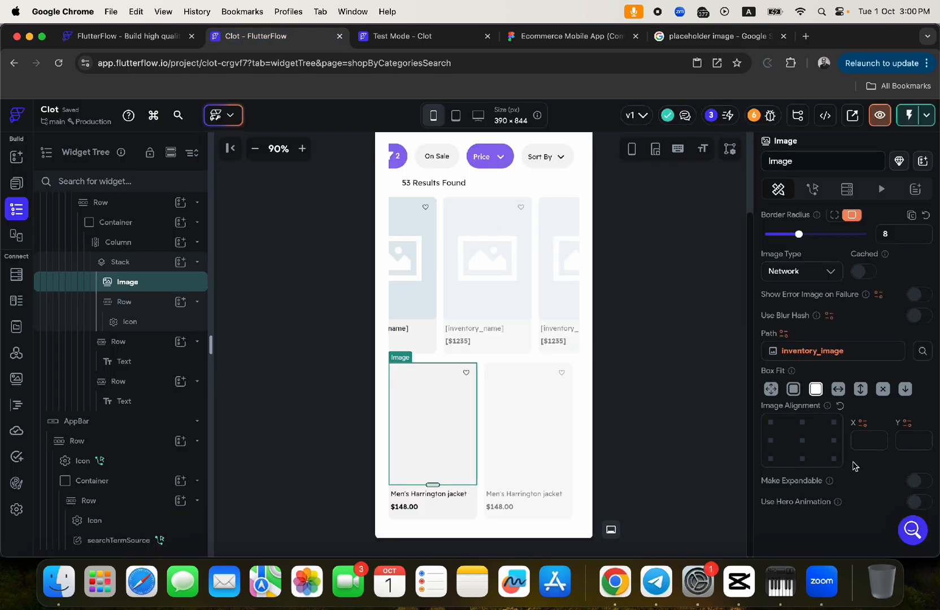
left_click(812, 352)
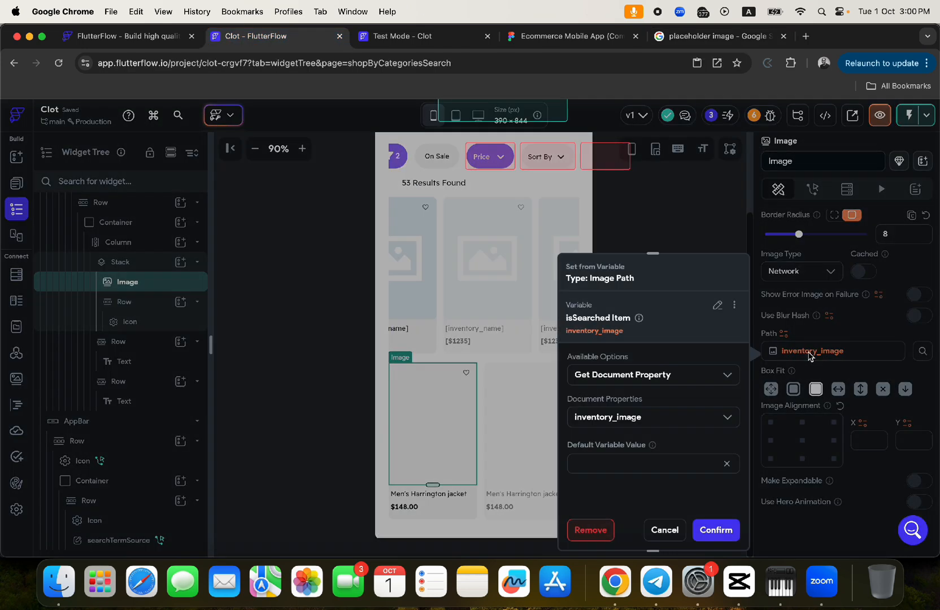
left_click(594, 463)
key("super+v")
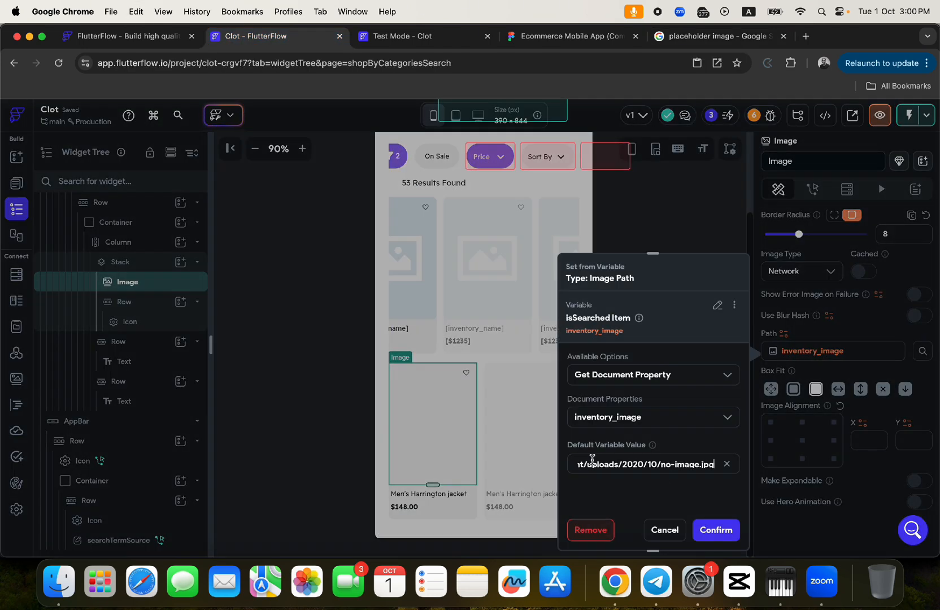
left_click(715, 530)
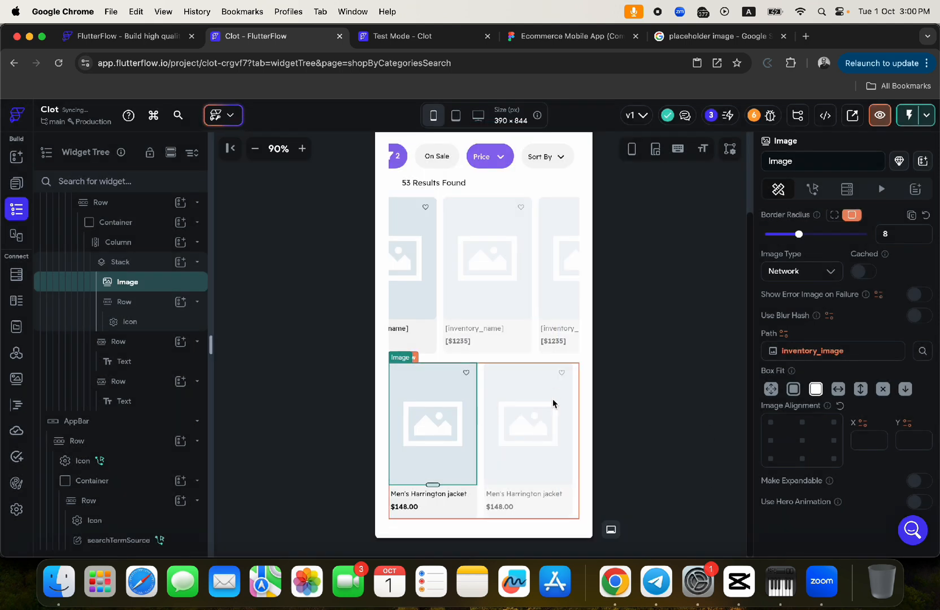
Step: Bind the card's product name text to the inventory_name property of isSearched Item
left_click(421, 494)
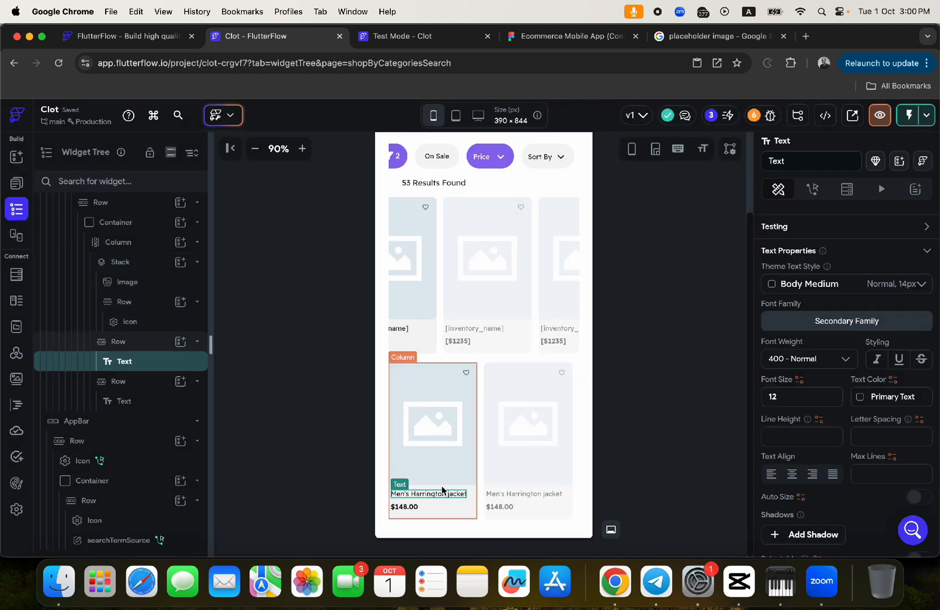
left_click(803, 250)
left_click(783, 265)
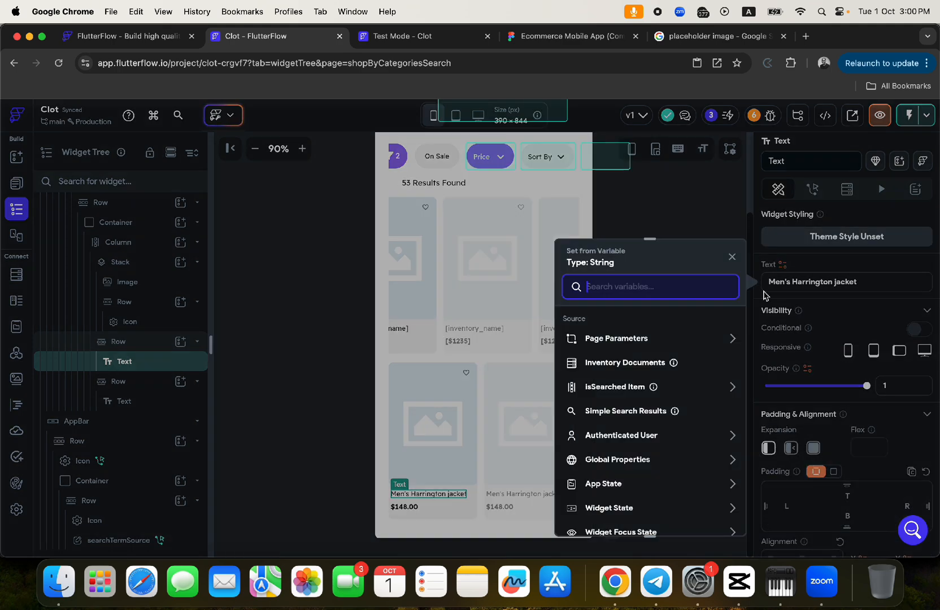
left_click(605, 389)
left_click(605, 427)
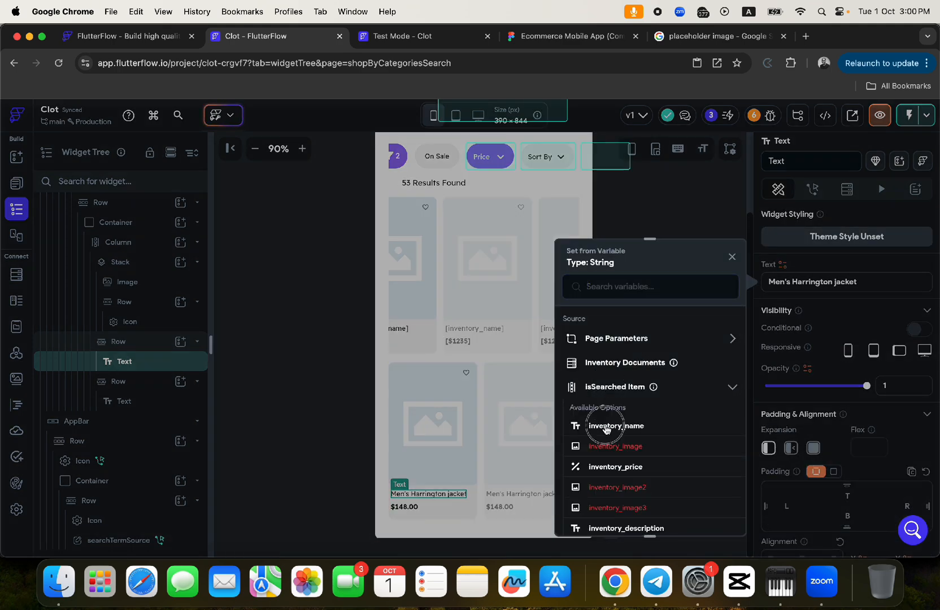
Step: Set the product name text's expansion to flexible and its right padding to 12
left_click(791, 447)
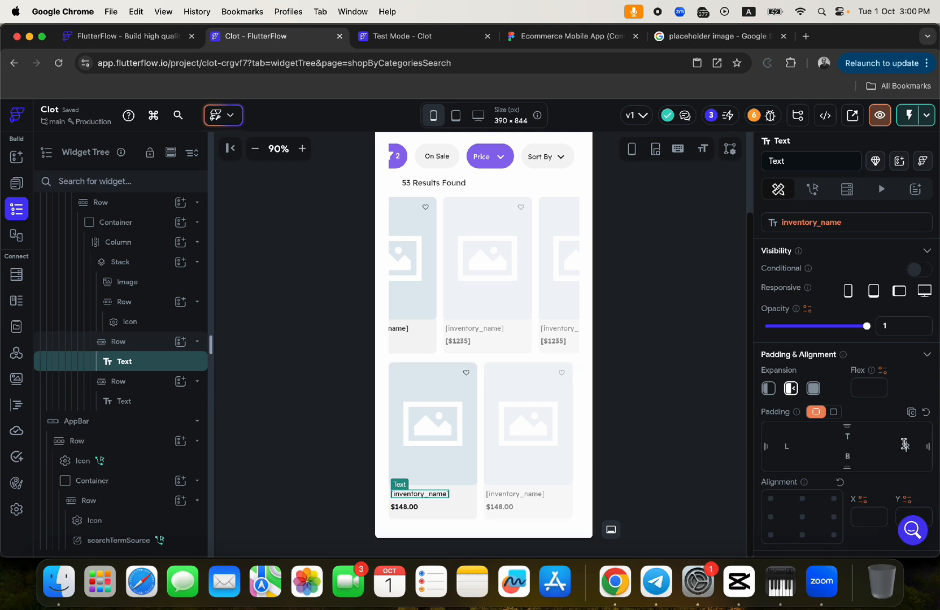
left_click(907, 446)
type("12")
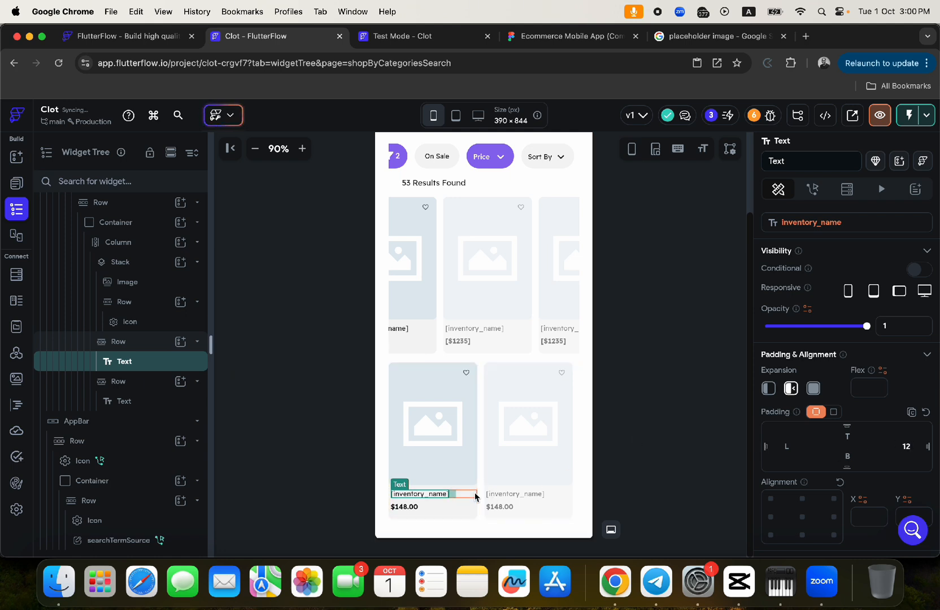
Step: Select the card's price text and set its source to the inventory_price property of isSearched Item
left_click(407, 507)
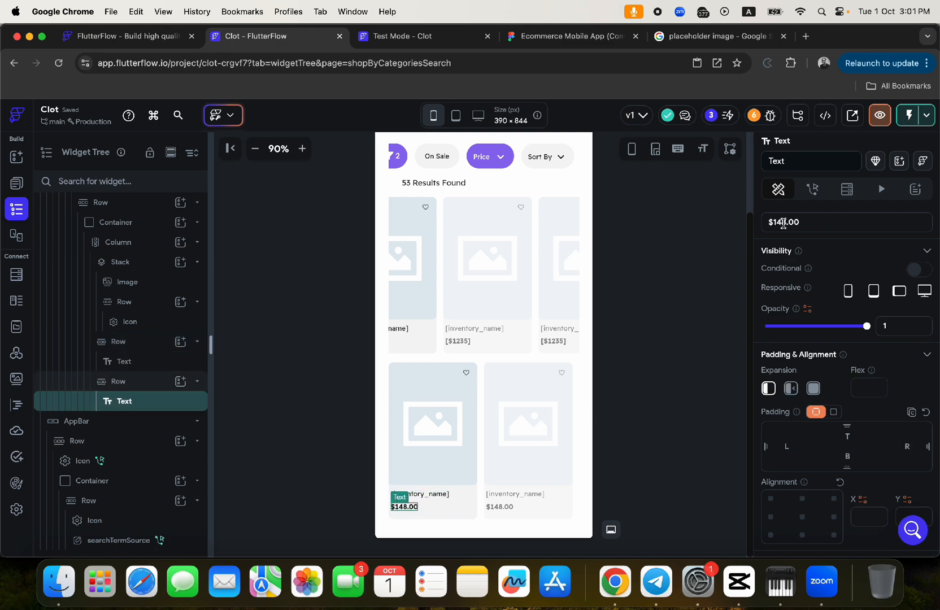
left_click(782, 266)
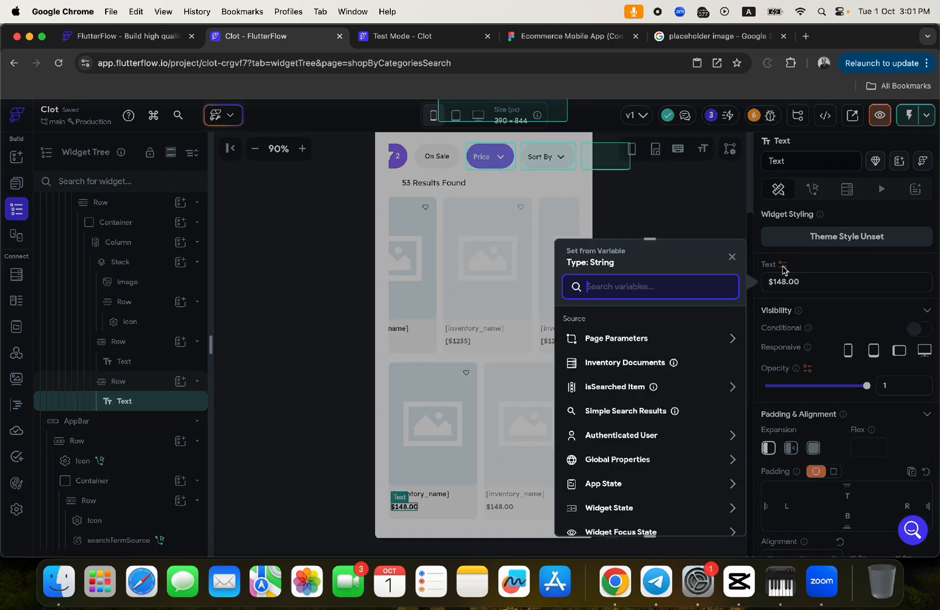
left_click(604, 388)
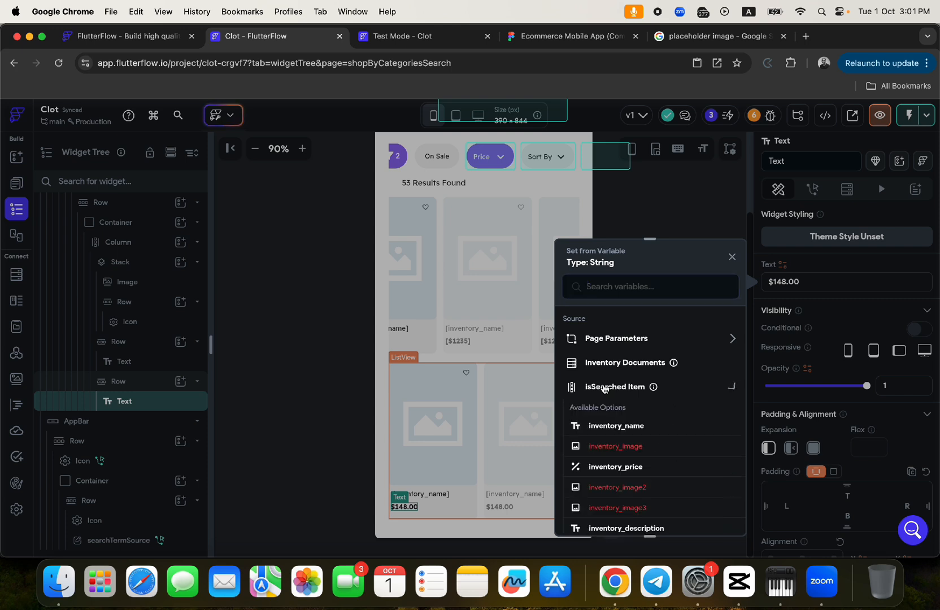
left_click(615, 468)
Step: Format the price as a number with the Custom format option, enable Display as Currency, and confirm the binding
left_click(613, 440)
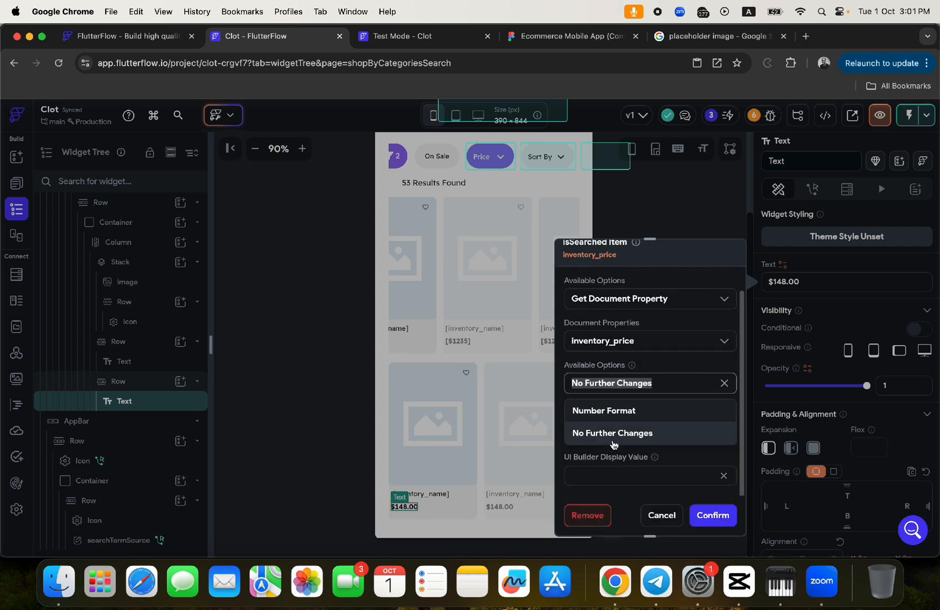
left_click(604, 410)
left_click(602, 426)
scroll(602, 432, "down", 2)
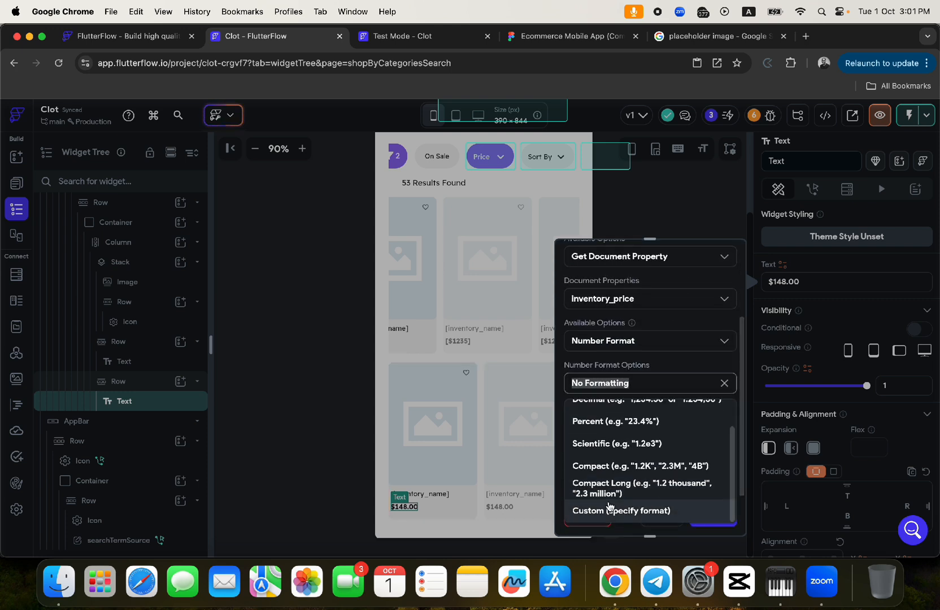
left_click(608, 508)
scroll(652, 435, "down", 3)
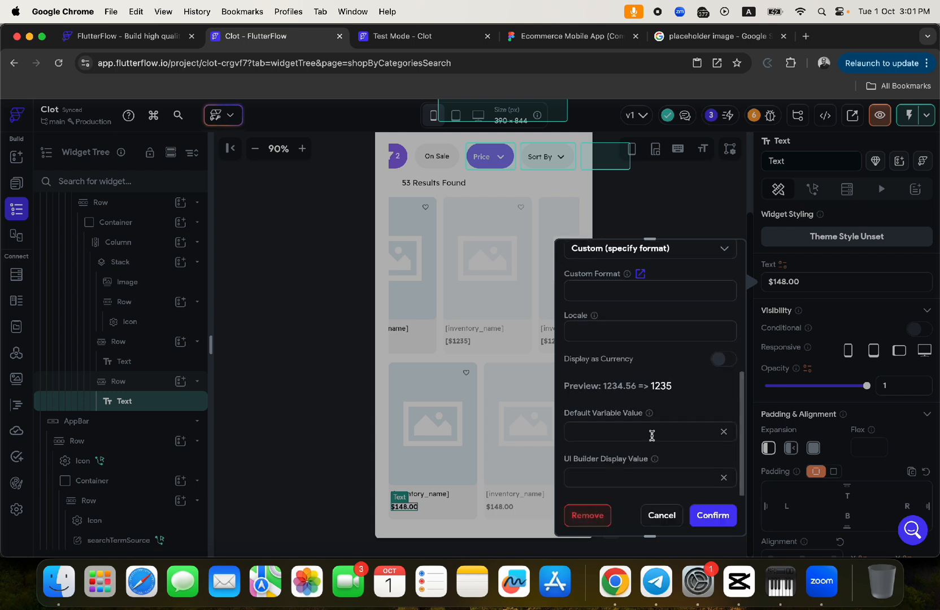
left_click(722, 359)
left_click(706, 520)
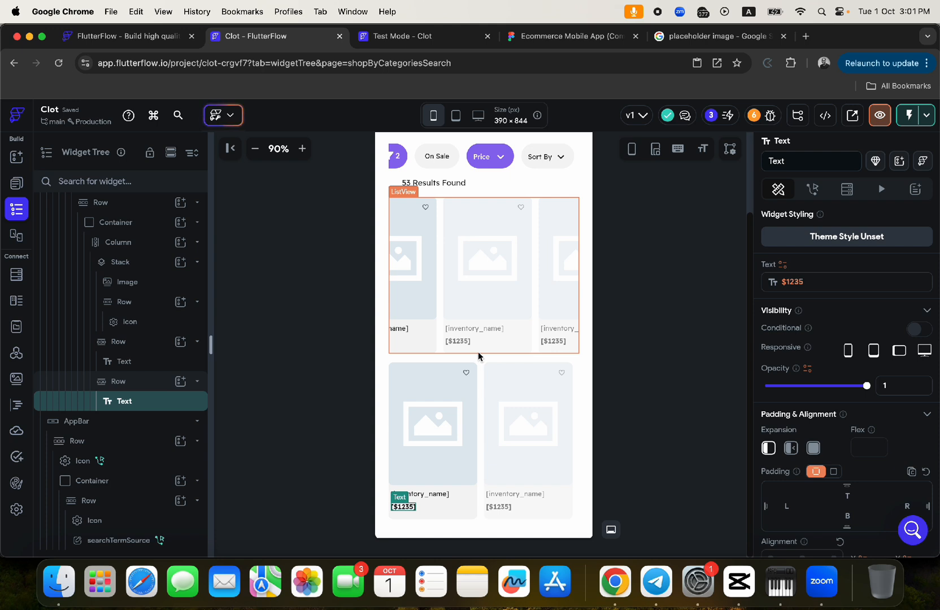
Step: End the running Test Mode session, launch a new one, and close the expired session's tab
scroll(501, 320, "up", 3)
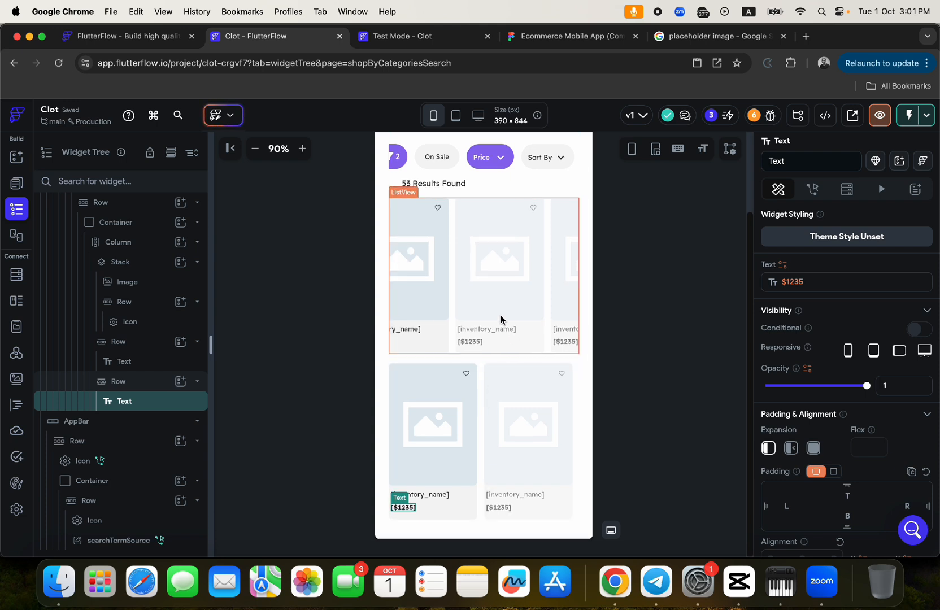
left_click(418, 40)
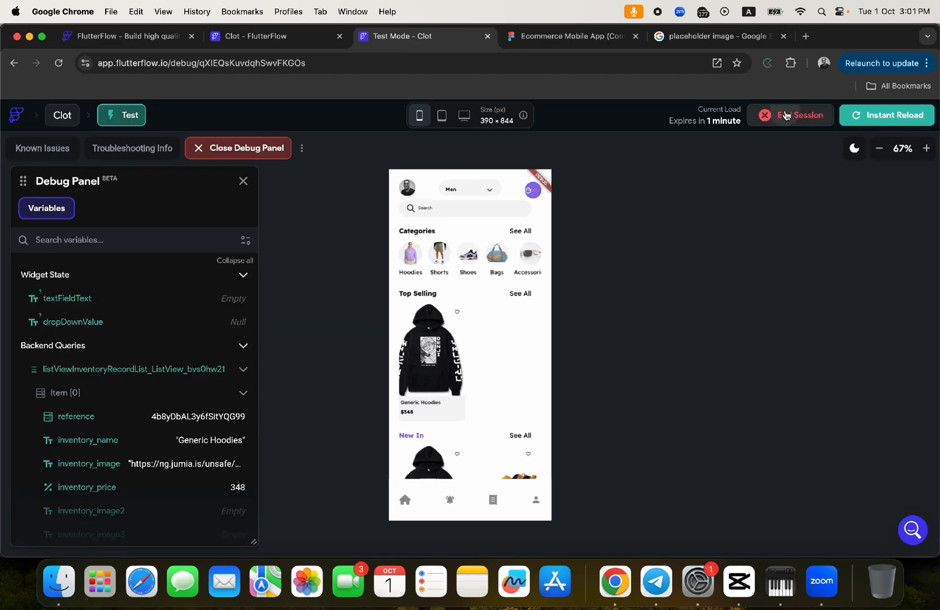
left_click(786, 115)
left_click(559, 355)
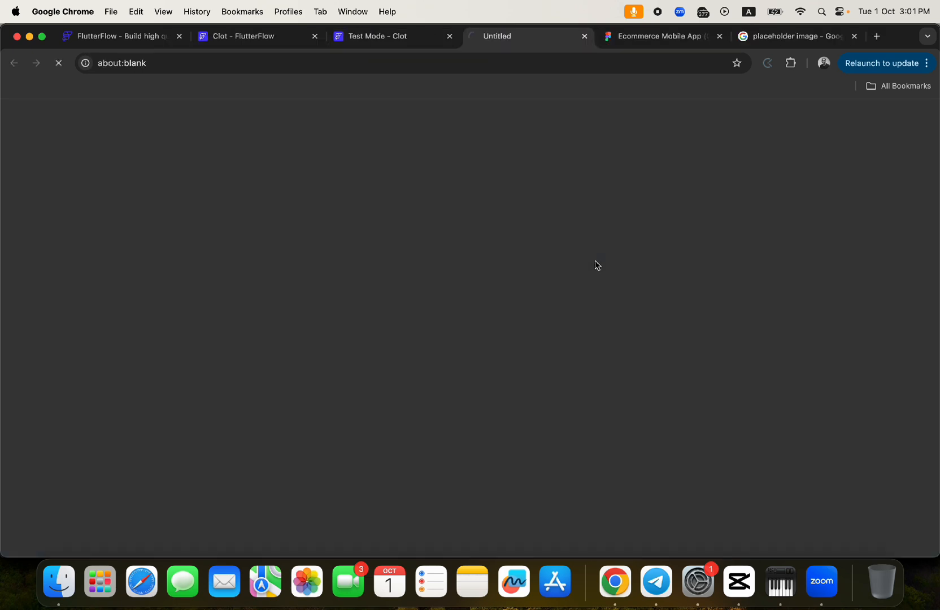
left_click(400, 45)
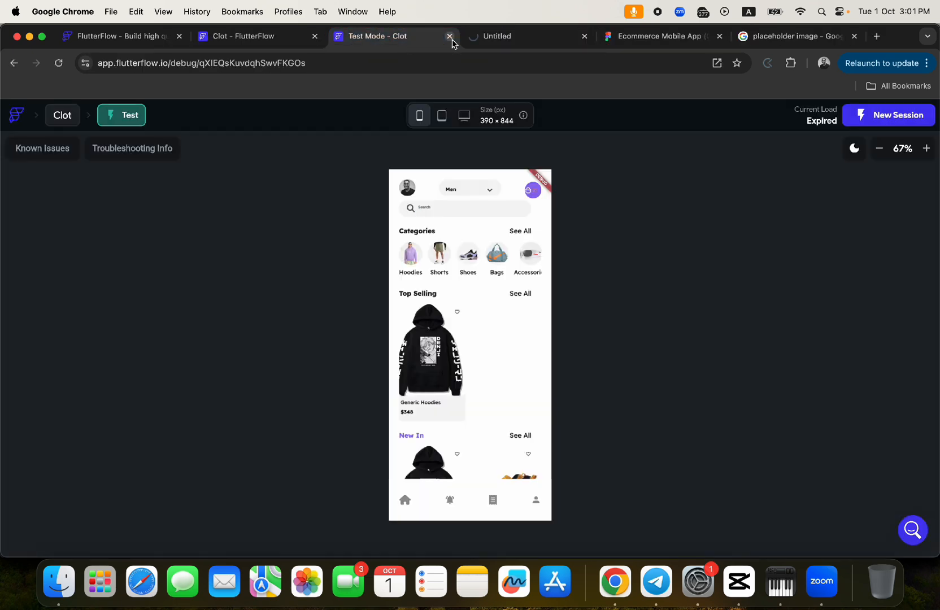
left_click(449, 36)
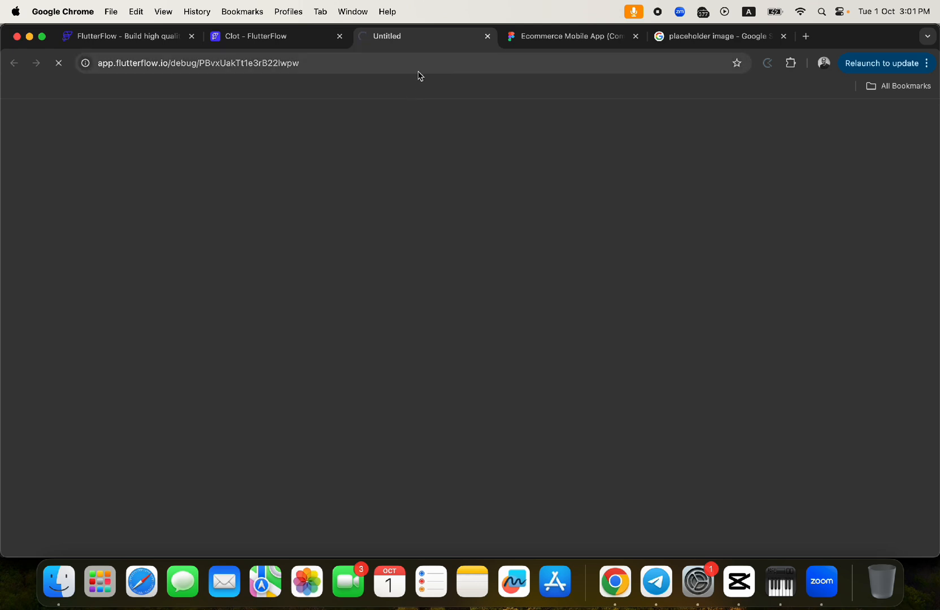
Step: Reload the new test session's page from its existing address
left_click(400, 65)
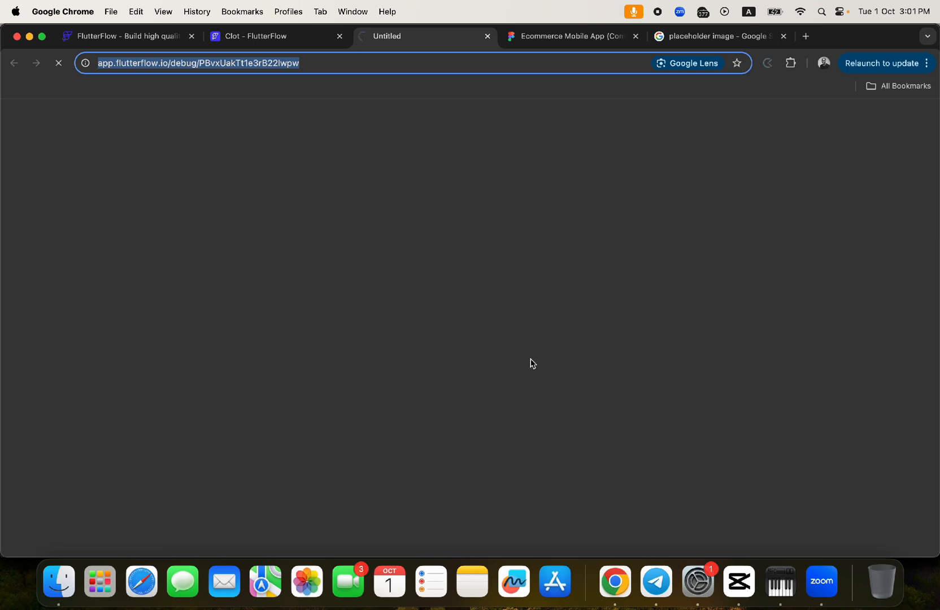
left_click(430, 63)
left_click(291, 37)
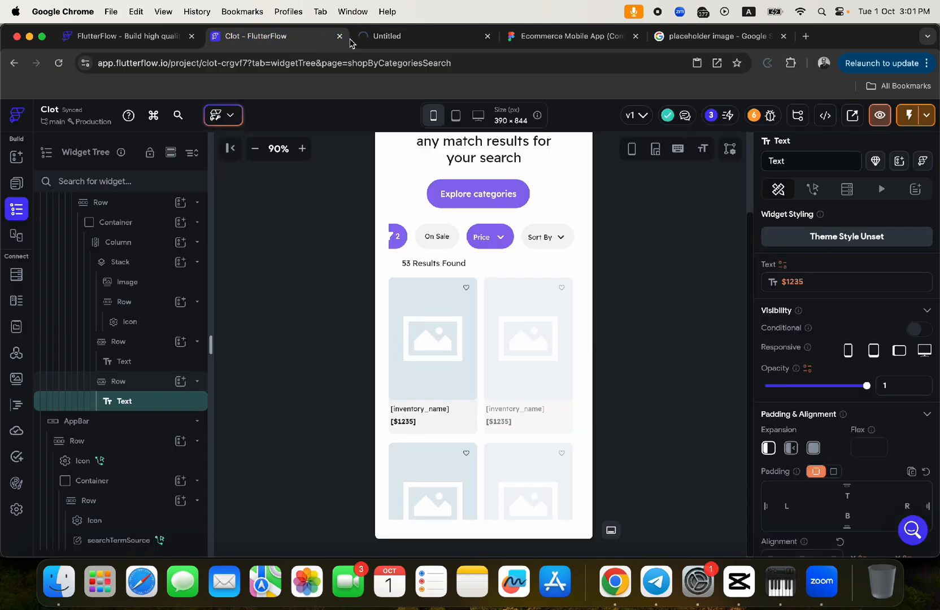
left_click(390, 38)
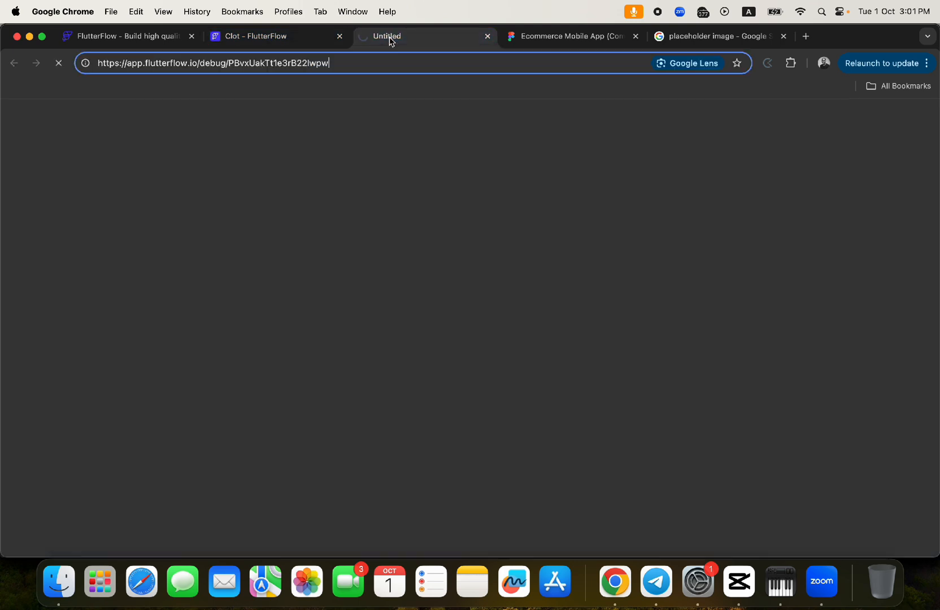
left_click(790, 63)
left_click(791, 63)
key("Return")
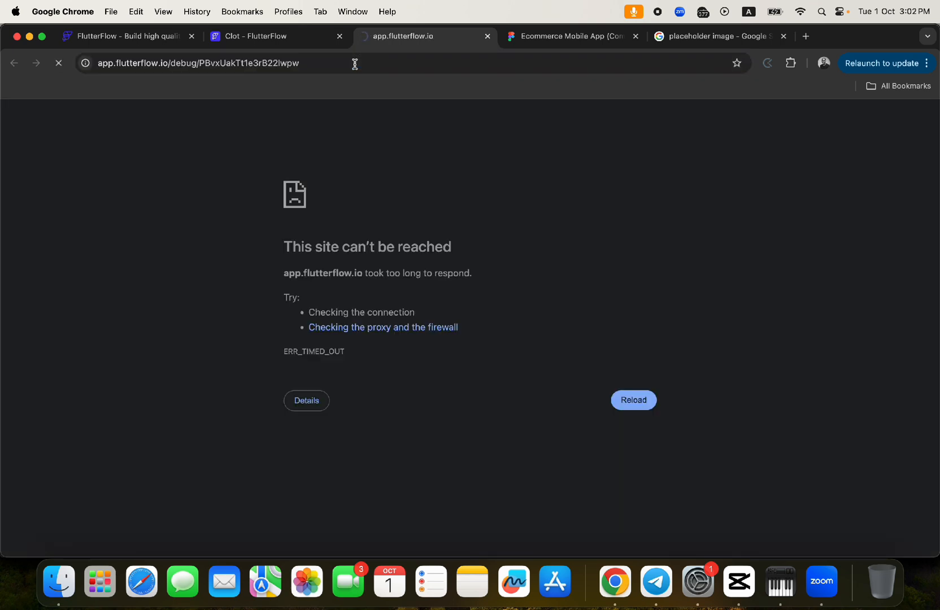
Step: Connect the Wi-Fi to the iPhone personal hotspot and reload the test session page
left_click(801, 12)
left_click(670, 80)
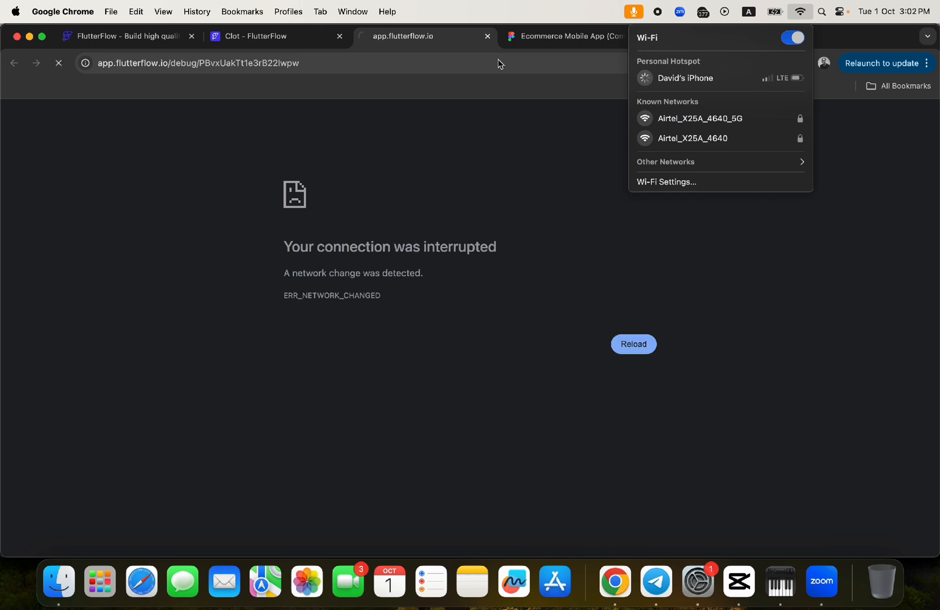
left_click(495, 64)
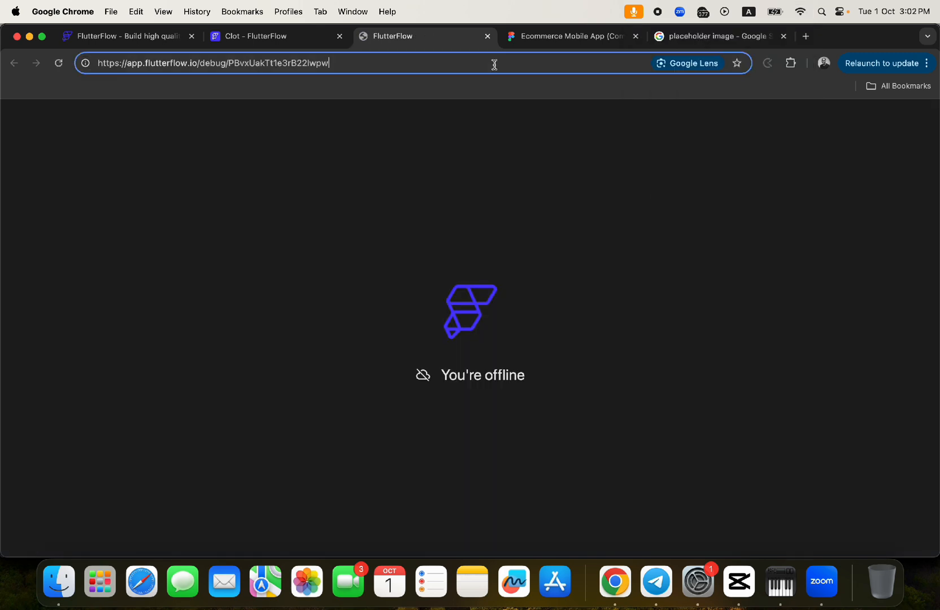
key("Return")
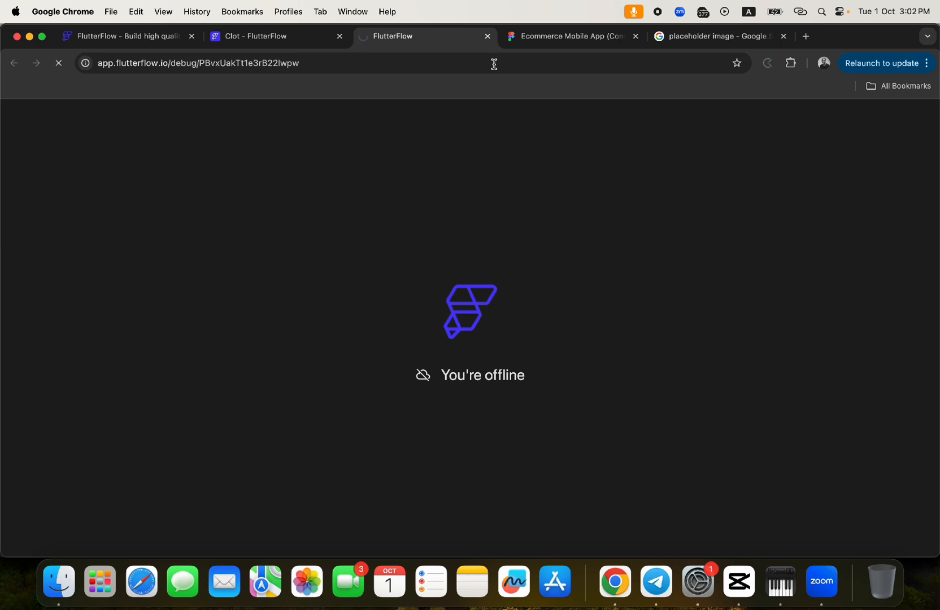
left_click(299, 35)
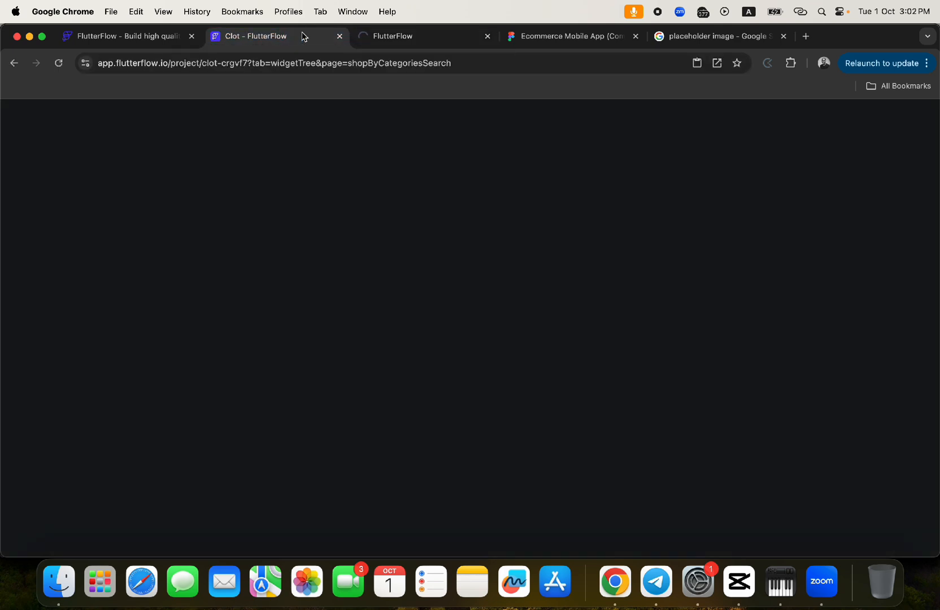
left_click(399, 35)
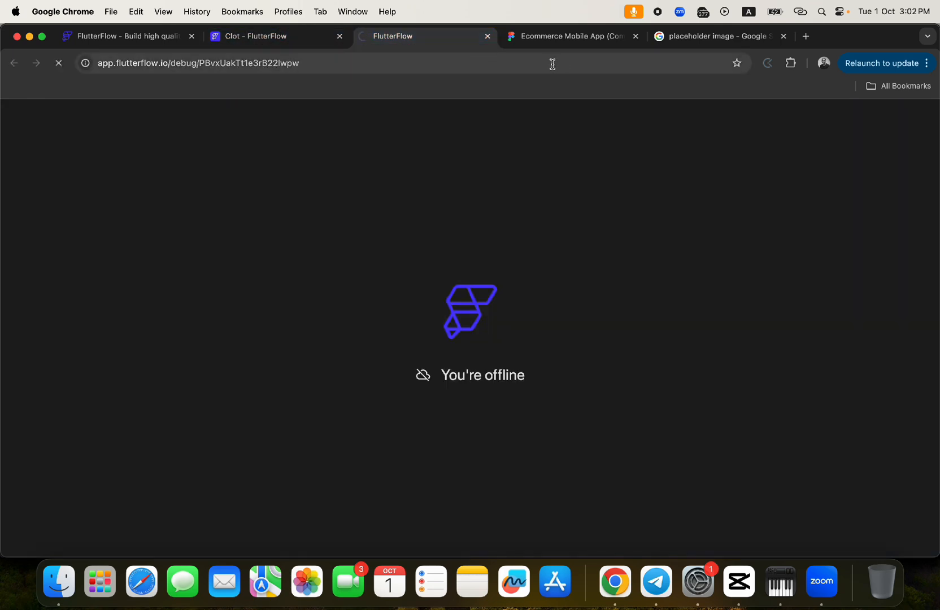
Step: Switch the Wi-Fi to the Airtel_X25A_4640_5G network and reload the test session from its existing address
left_click(800, 13)
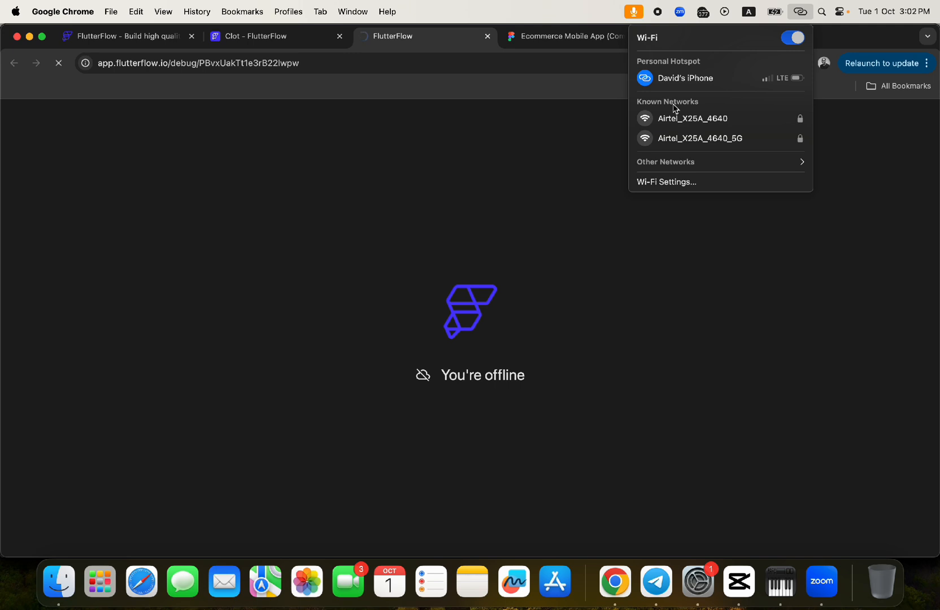
left_click(680, 141)
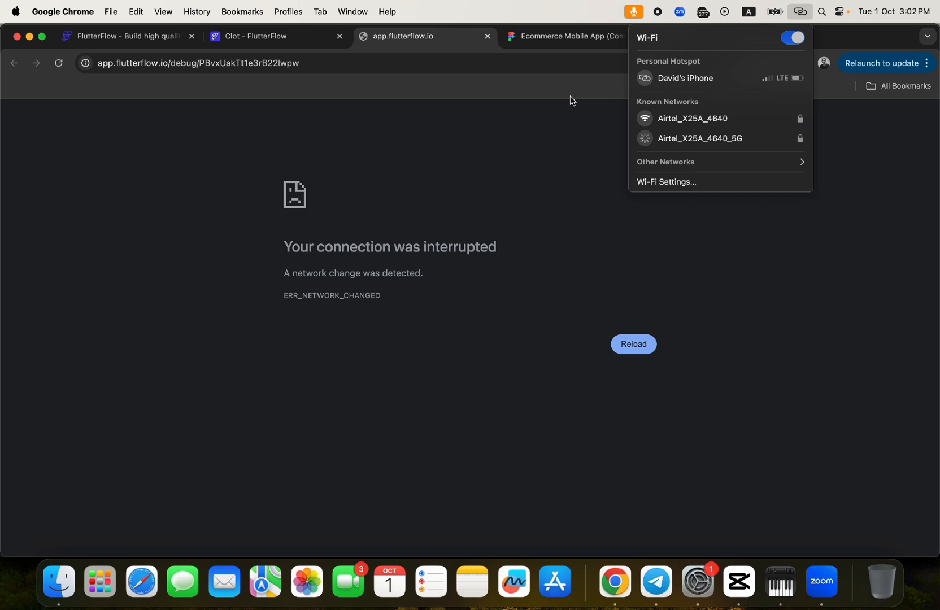
left_click(553, 62)
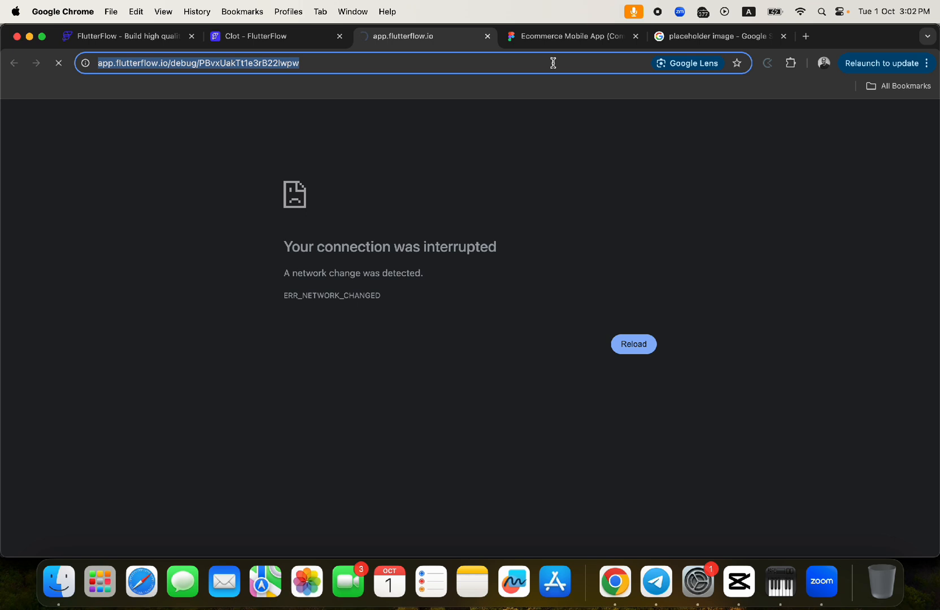
left_click(531, 62)
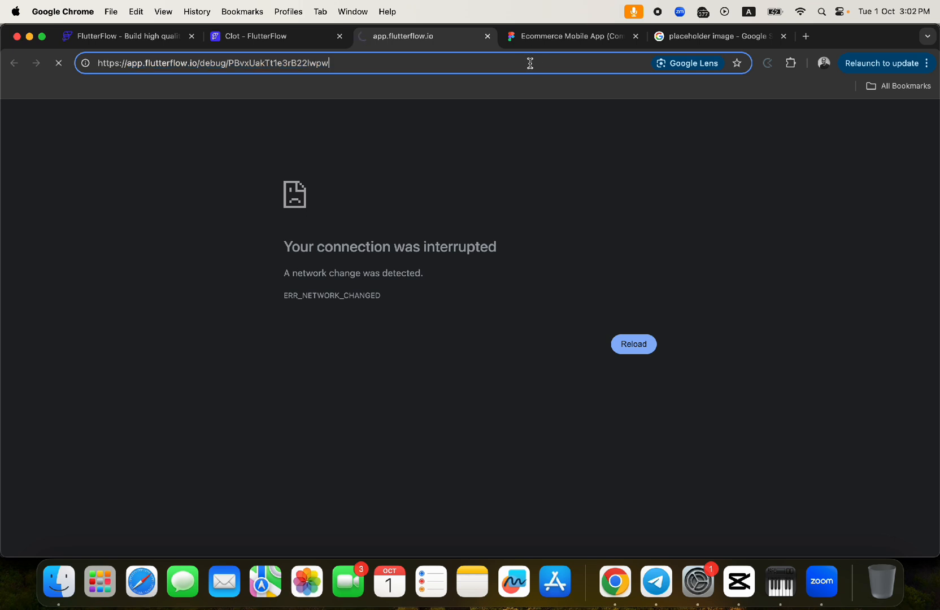
key("Return")
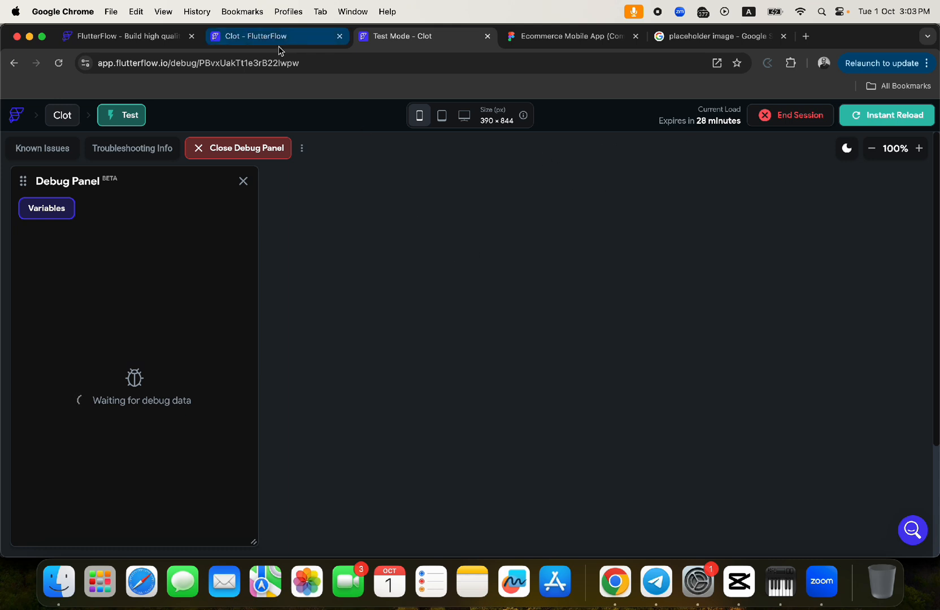
Step: Examine the product lists and the searchTermSource field's On Submit search action while checking on the test session
left_click(263, 38)
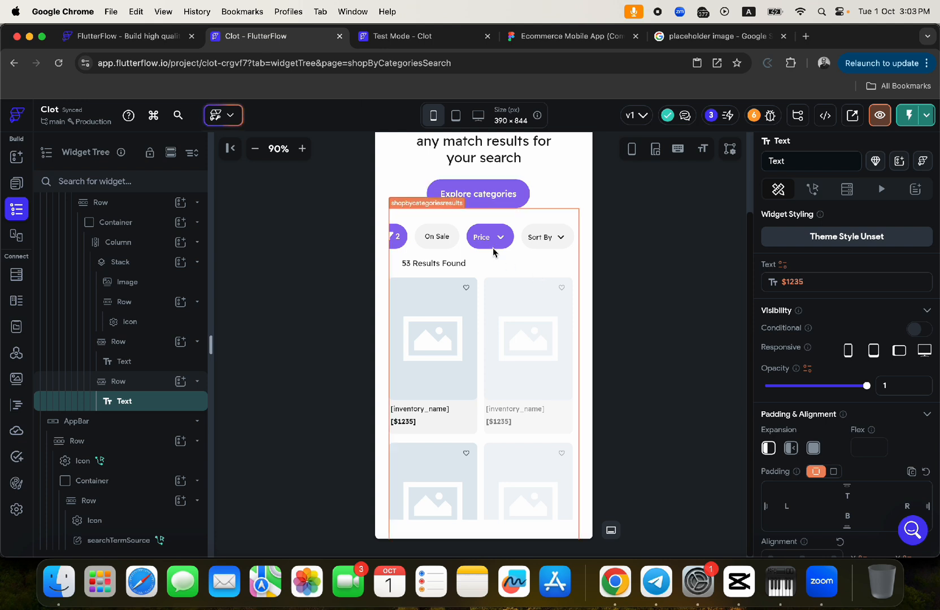
scroll(477, 240, "left", 1)
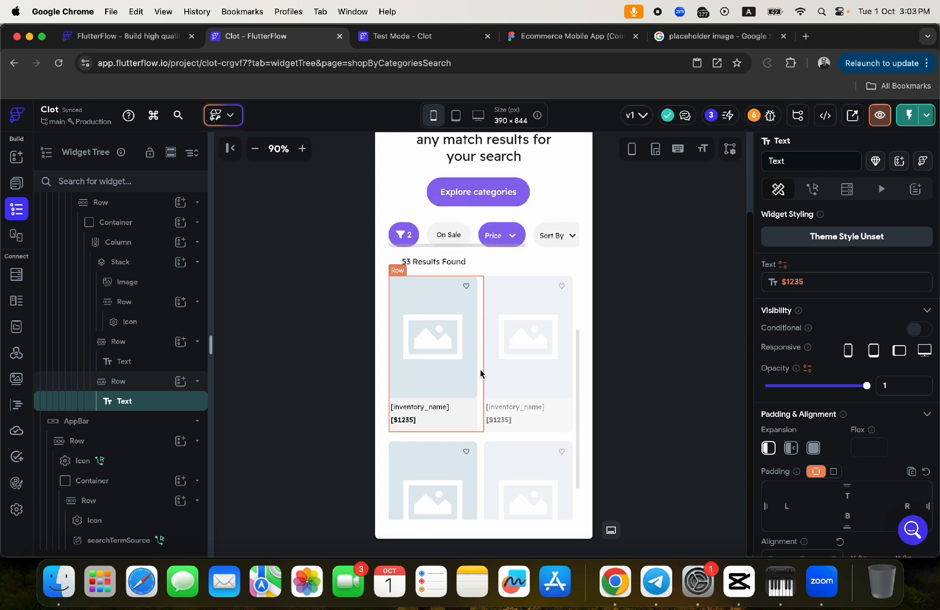
scroll(492, 418, "right", 2)
scroll(491, 418, "right", 1)
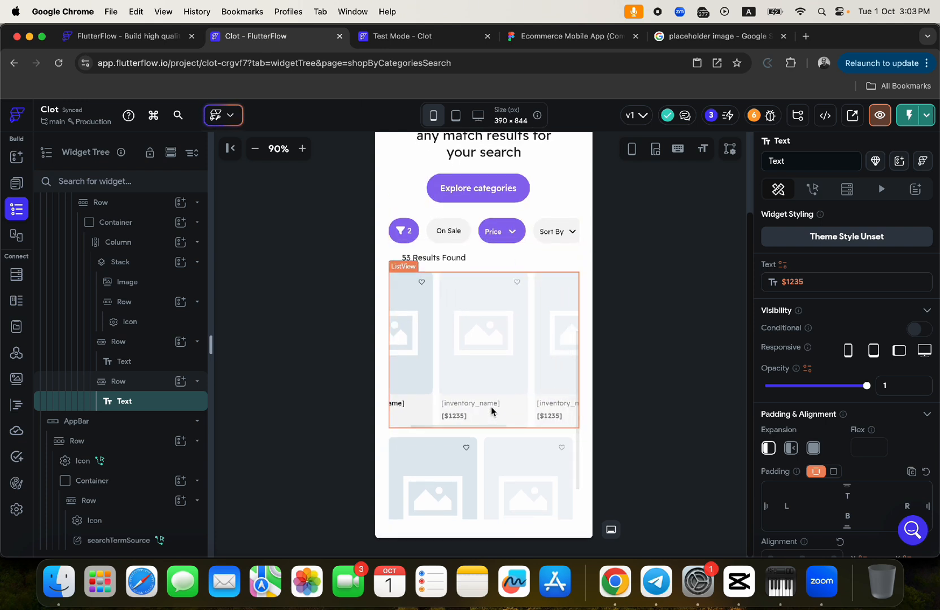
left_click(434, 41)
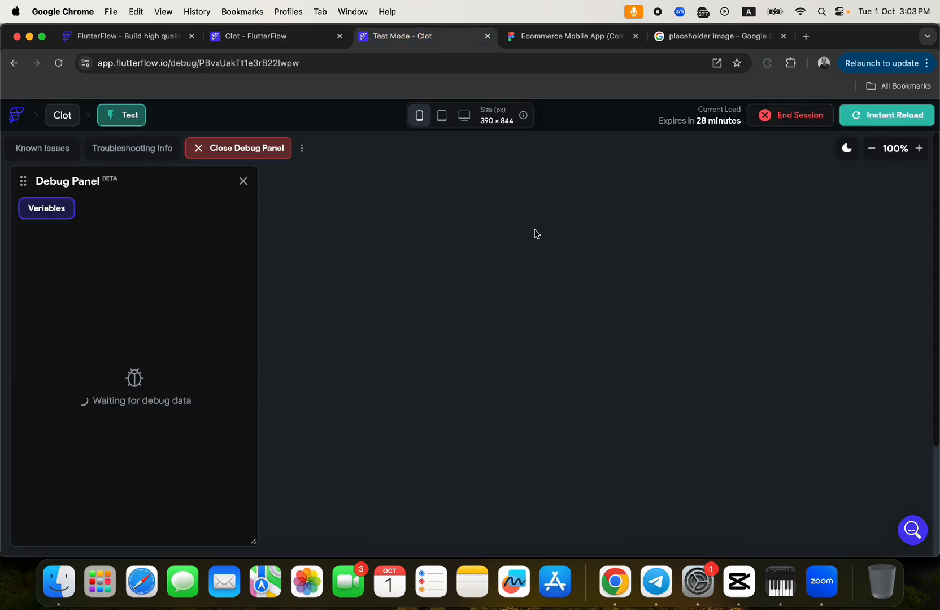
left_click(271, 37)
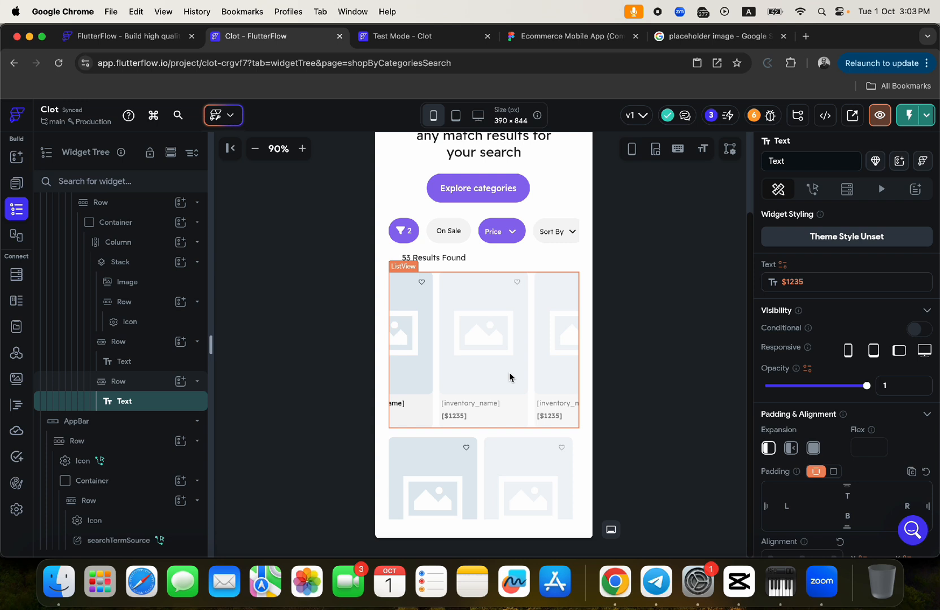
scroll(510, 377, "up", 10)
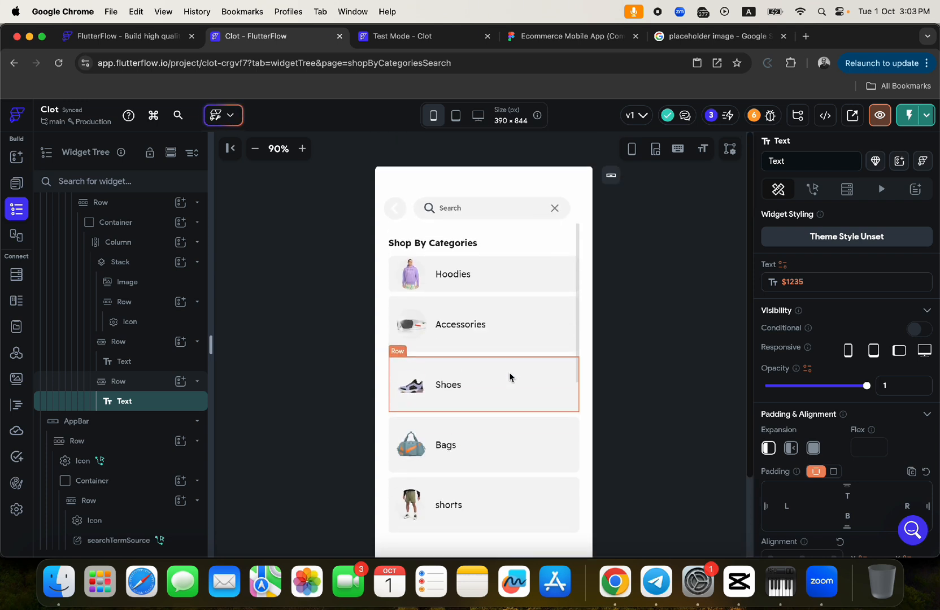
left_click(483, 212)
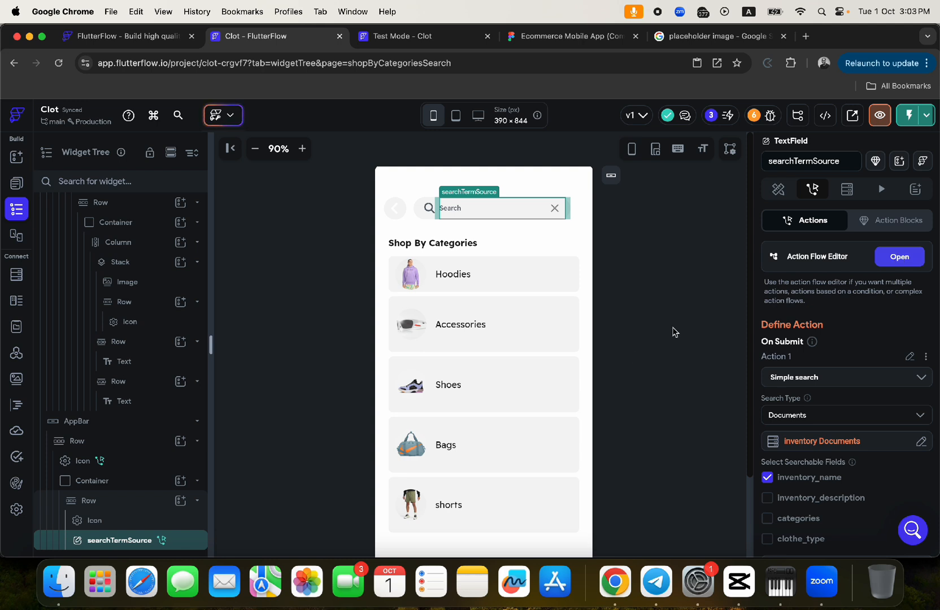
scroll(485, 419, "down", 10)
scroll(485, 424, "down", 5)
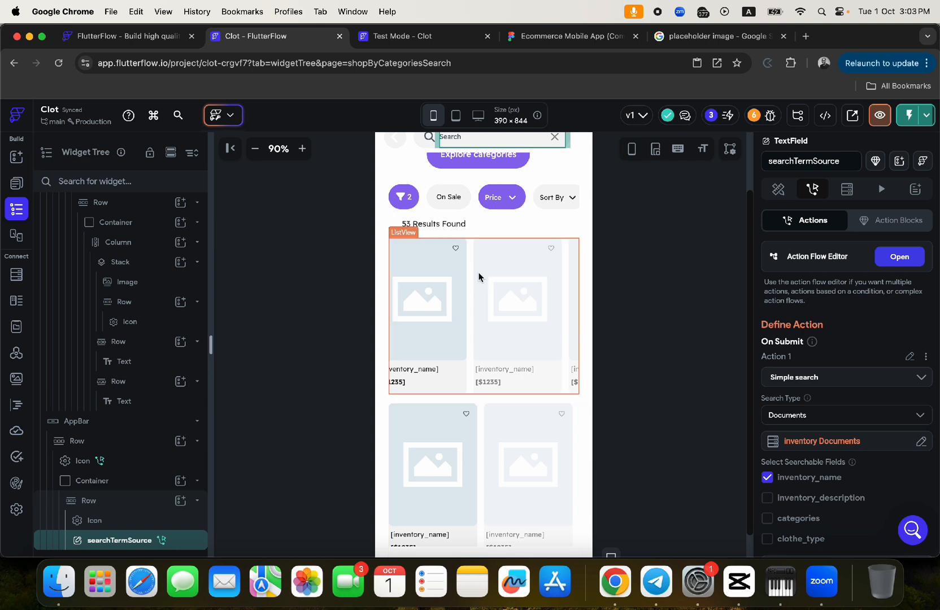
Step: Enable conditional visibility on the isNotSearched container and base it on a Single Condition
left_click(469, 389)
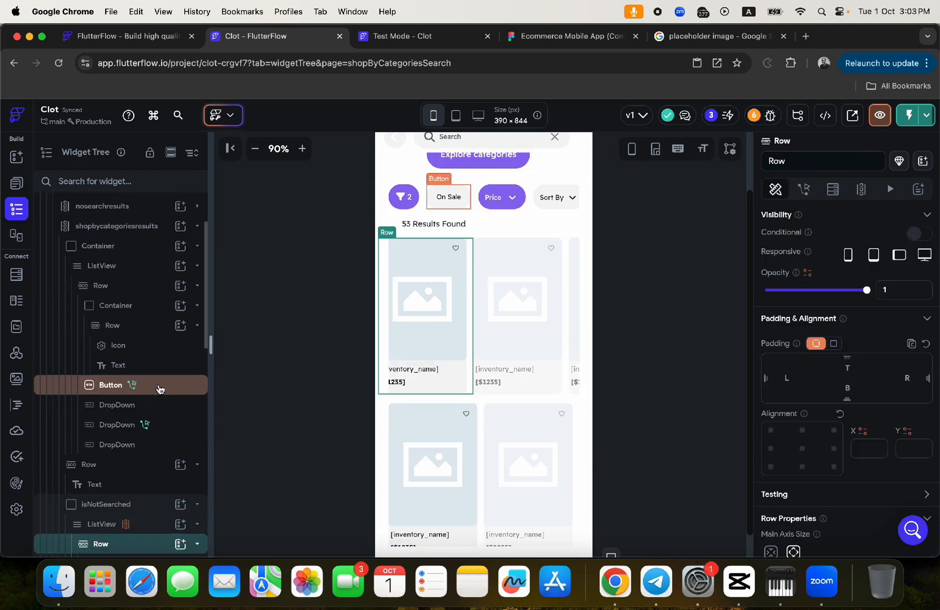
left_click(127, 508)
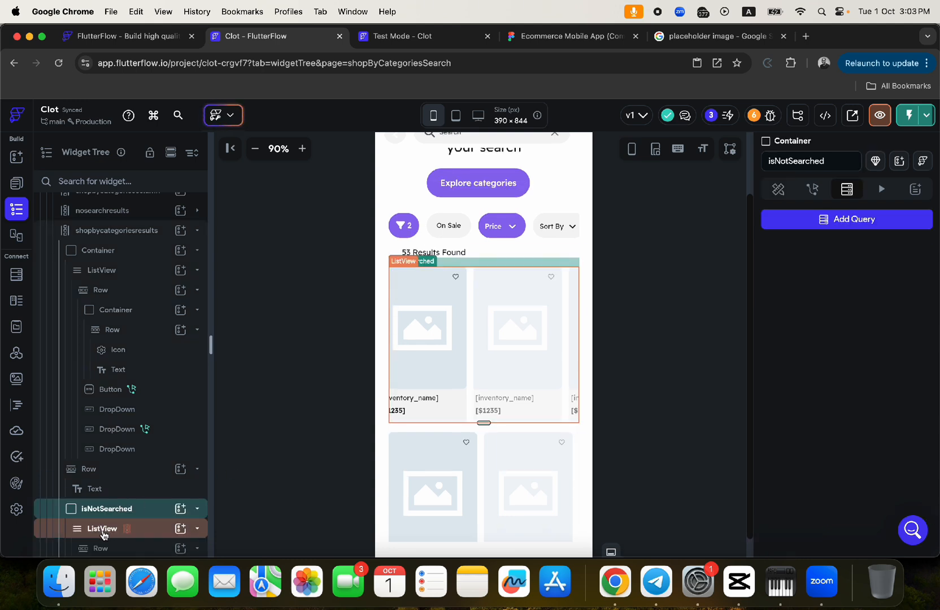
left_click(780, 190)
left_click(921, 283)
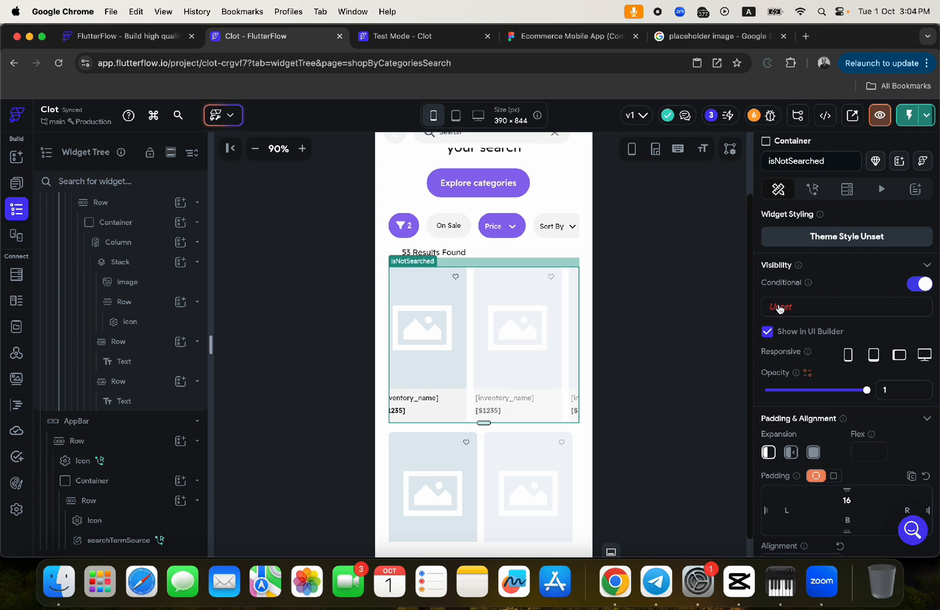
left_click(780, 308)
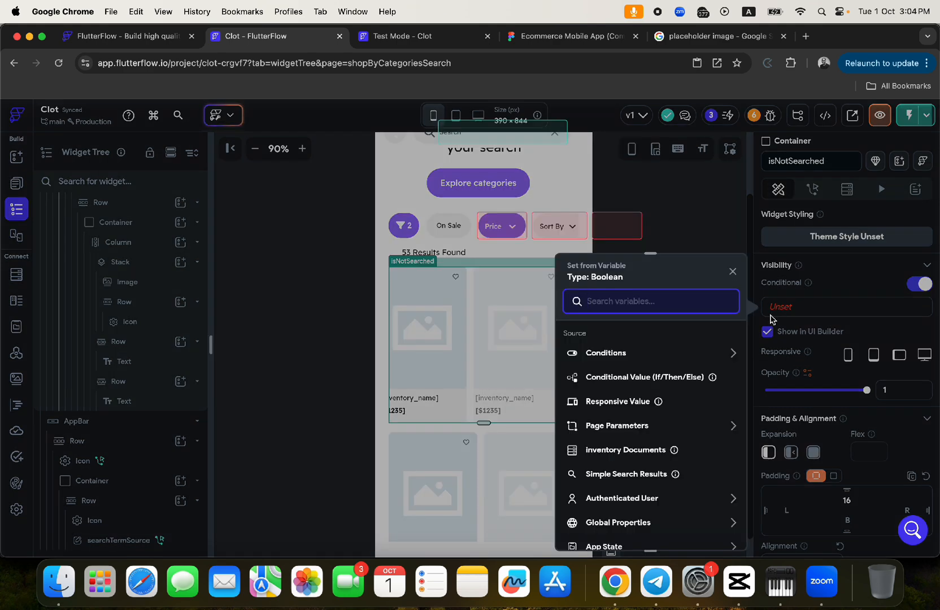
left_click(606, 353)
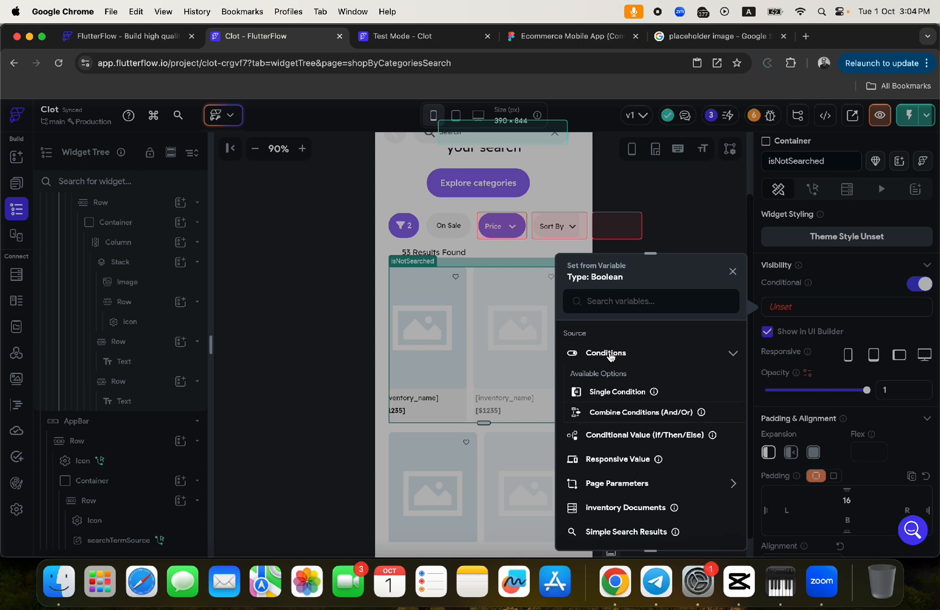
left_click(609, 354)
left_click(610, 354)
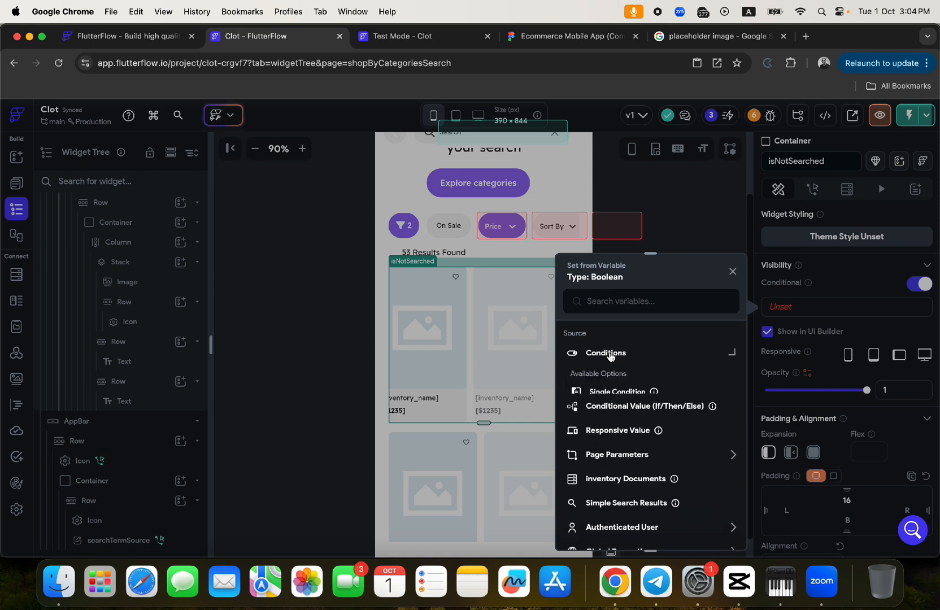
left_click(610, 391)
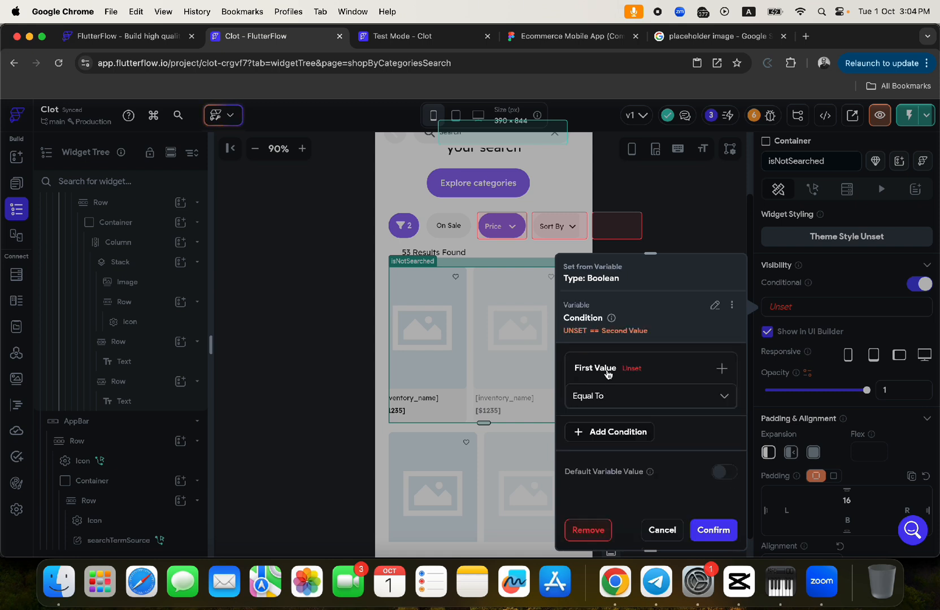
Step: Define the visibility condition as the App State variable isSearched Equal To False and confirm it
left_click(594, 373)
left_click(606, 396)
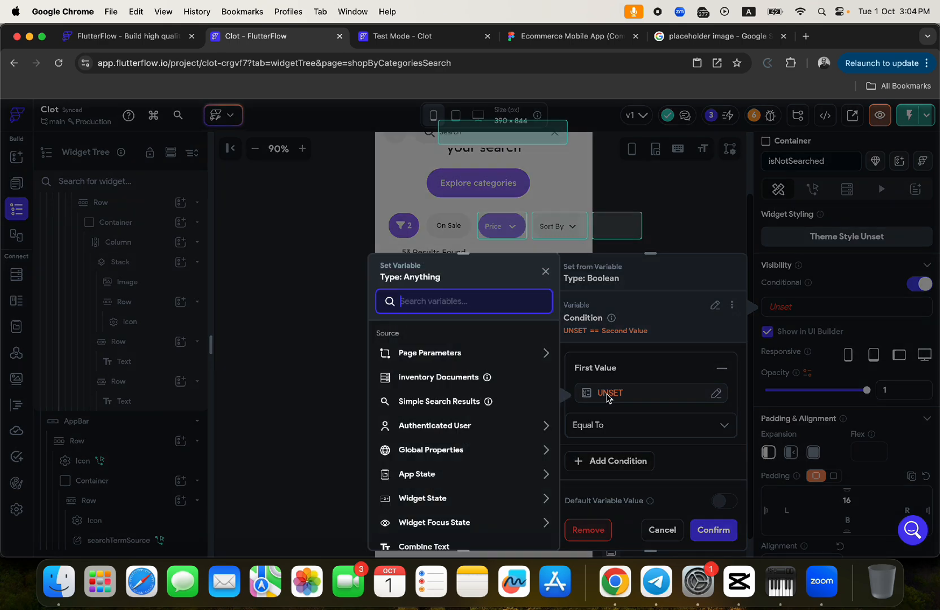
left_click(418, 474)
scroll(456, 503, "down", 5)
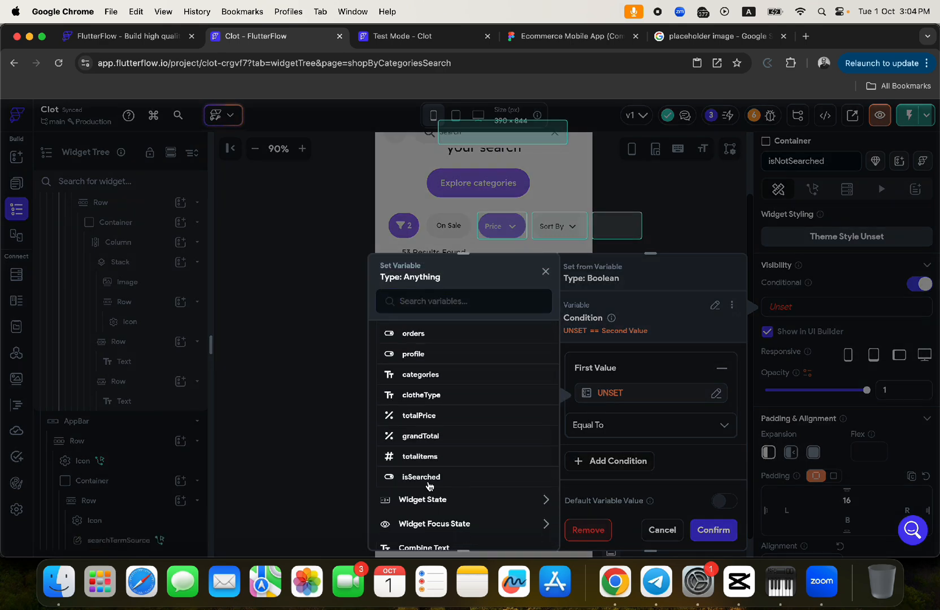
left_click(421, 477)
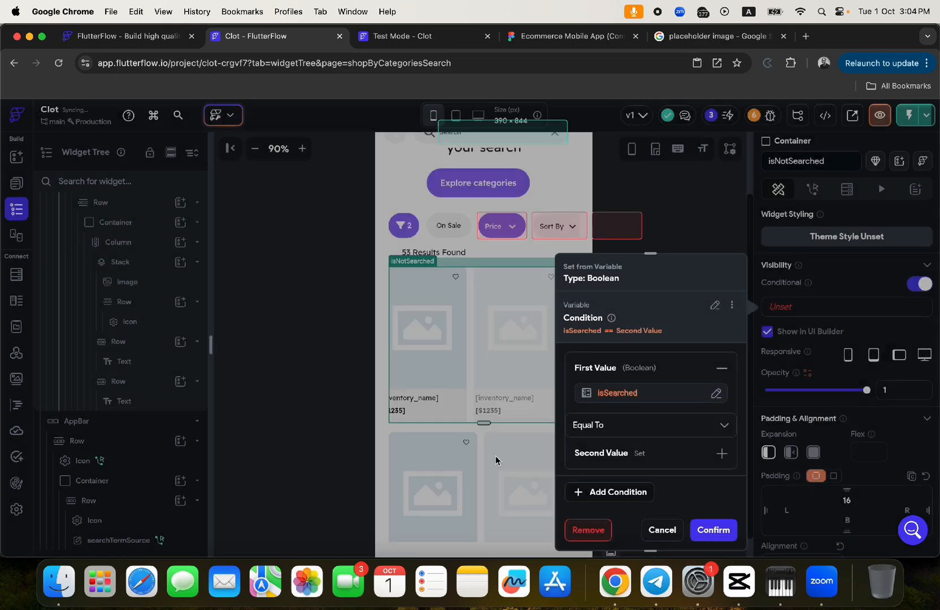
left_click(604, 462)
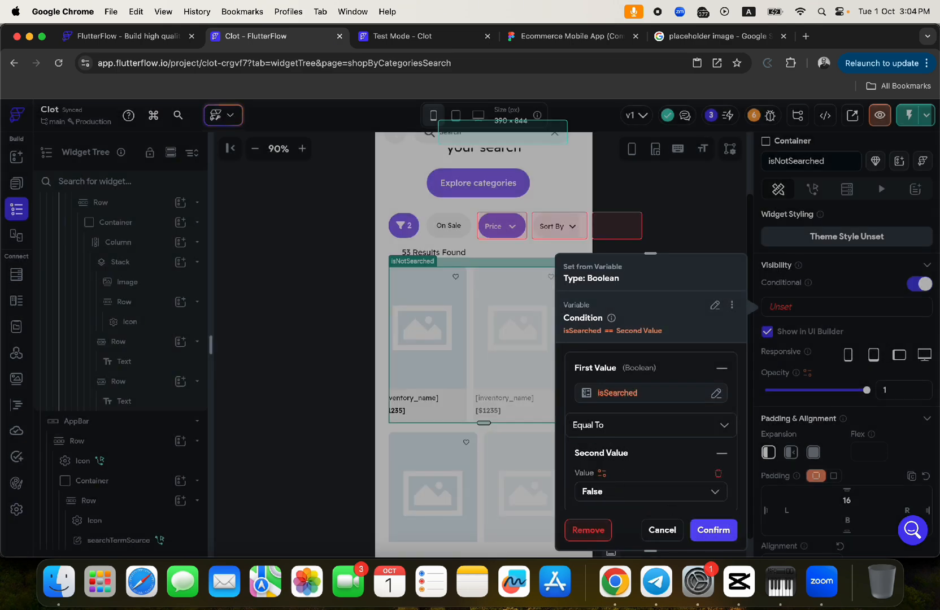
left_click(713, 529)
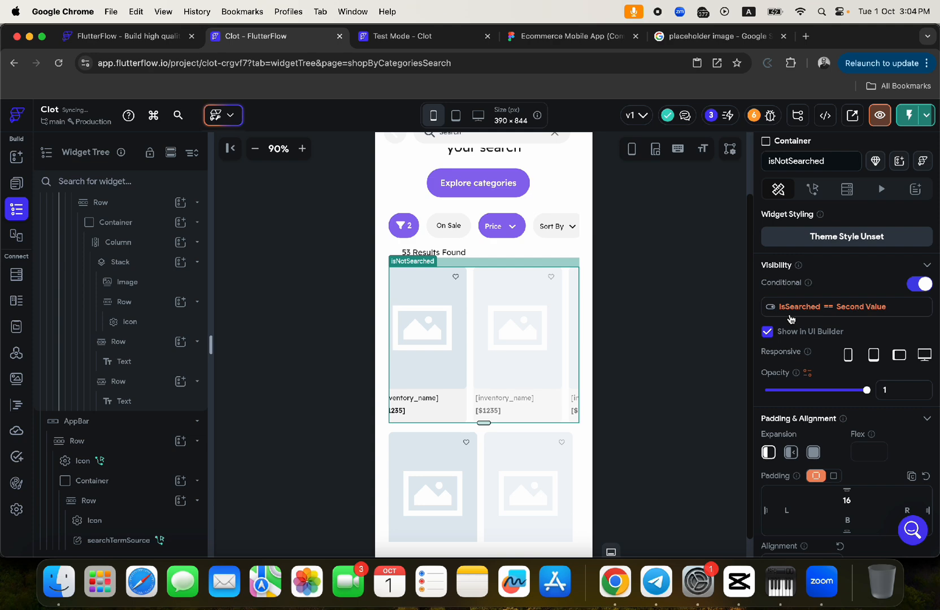
Step: Copy the visibility condition variable from the isNotSearched container
left_click(827, 309)
left_click(732, 304)
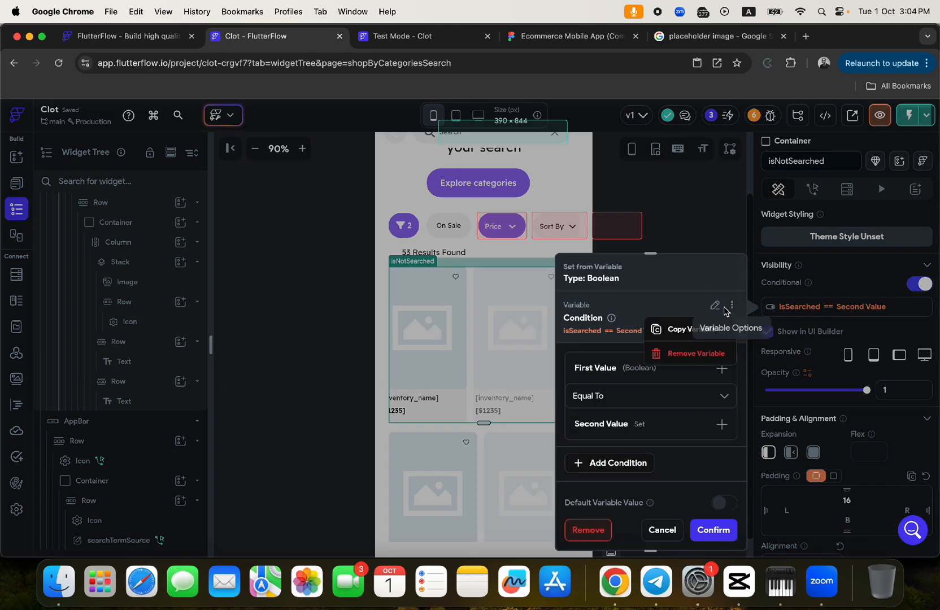
left_click(687, 331)
Step: Enable conditional visibility on the isSearch container and paste the copied isSearched condition as its variable
left_click(573, 471)
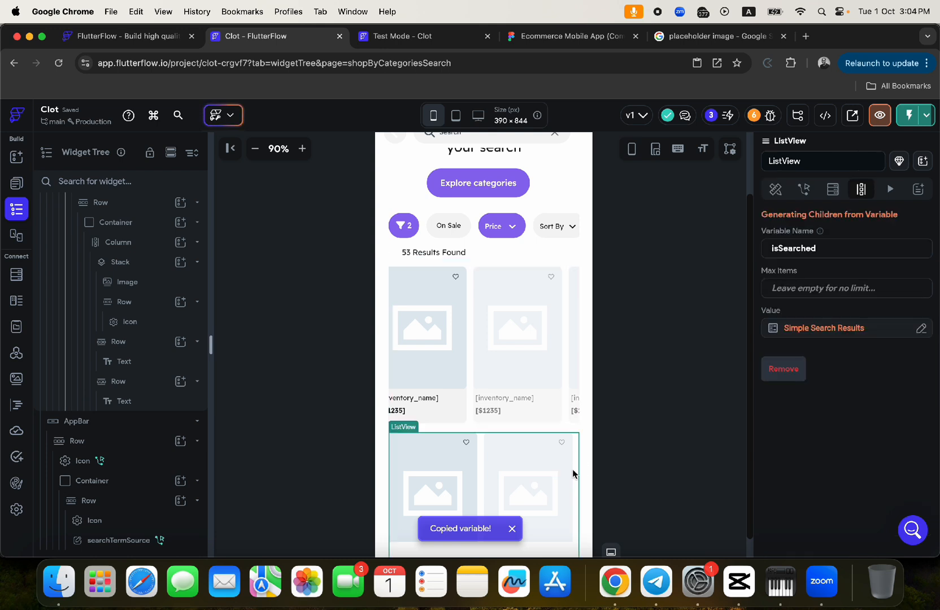
scroll(124, 387, "up", 4)
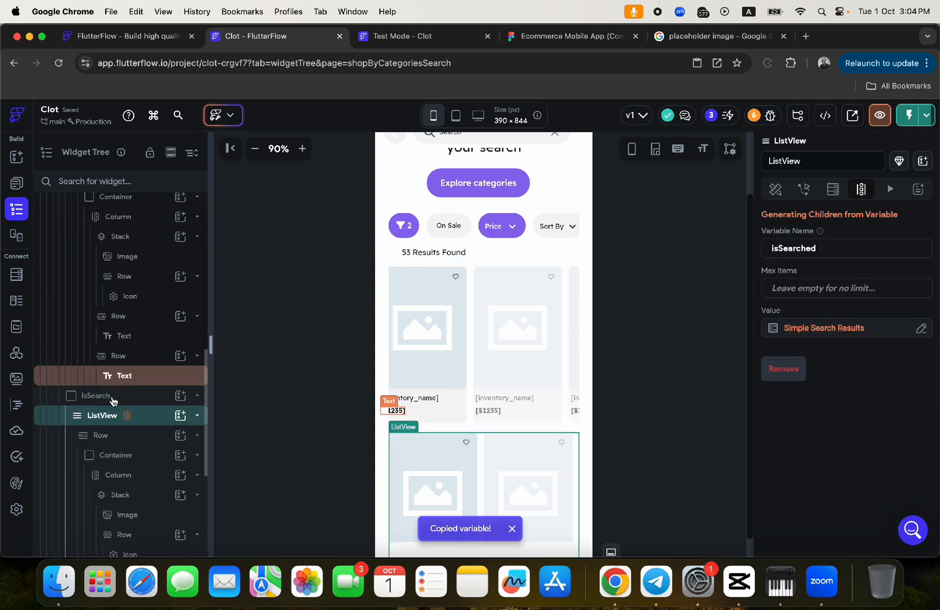
left_click(98, 397)
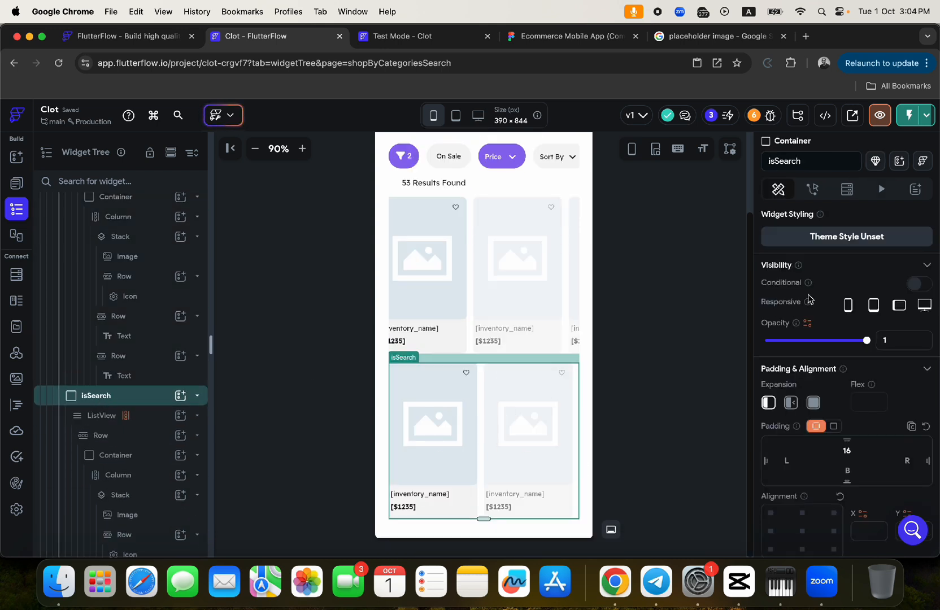
left_click(918, 285)
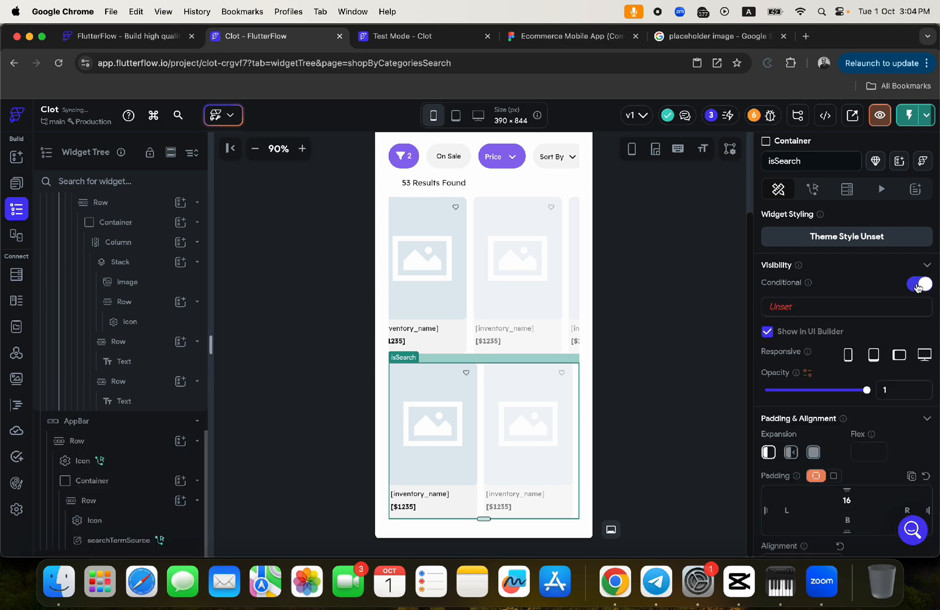
left_click(780, 306)
left_click(715, 272)
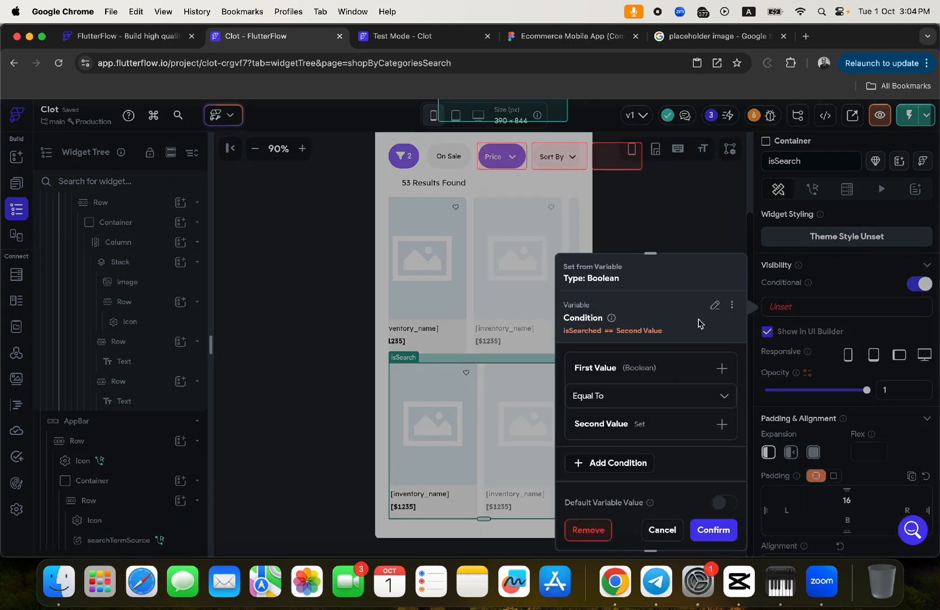
Step: Set the second value of isSearch's visibility condition to True, check that its first value is isSearched, and confirm
left_click(607, 425)
left_click(593, 461)
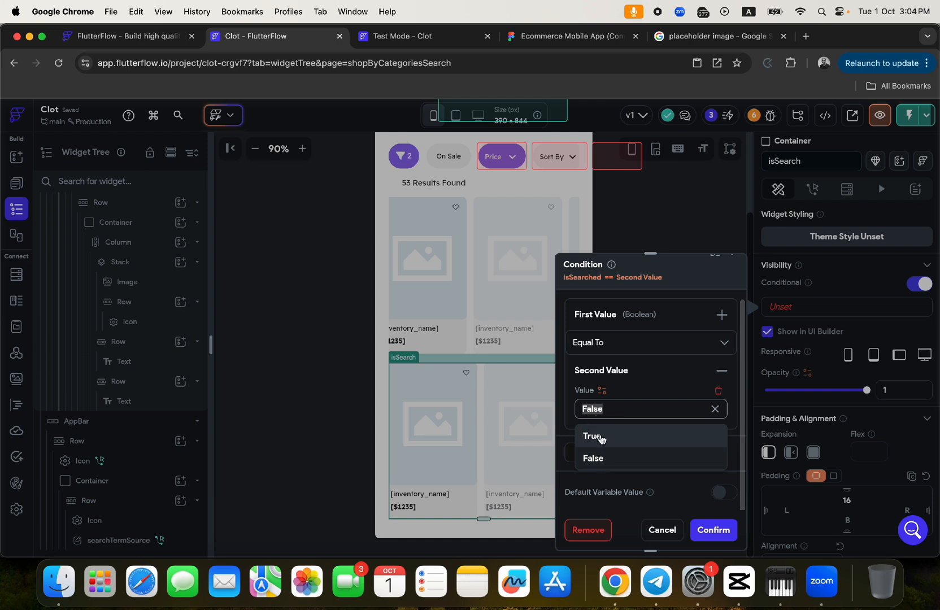
left_click(600, 438)
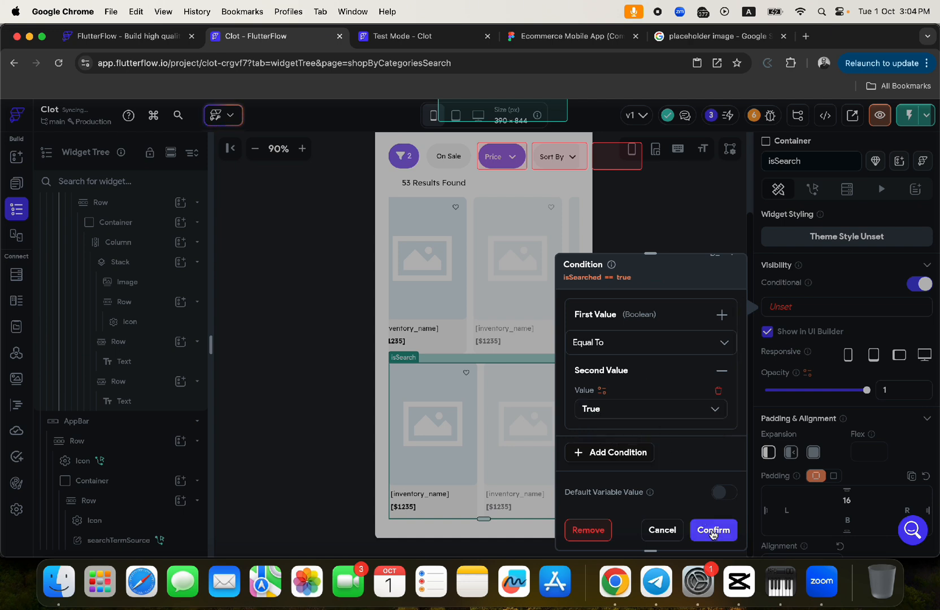
scroll(628, 337, "up", 2)
scroll(627, 337, "up", 1)
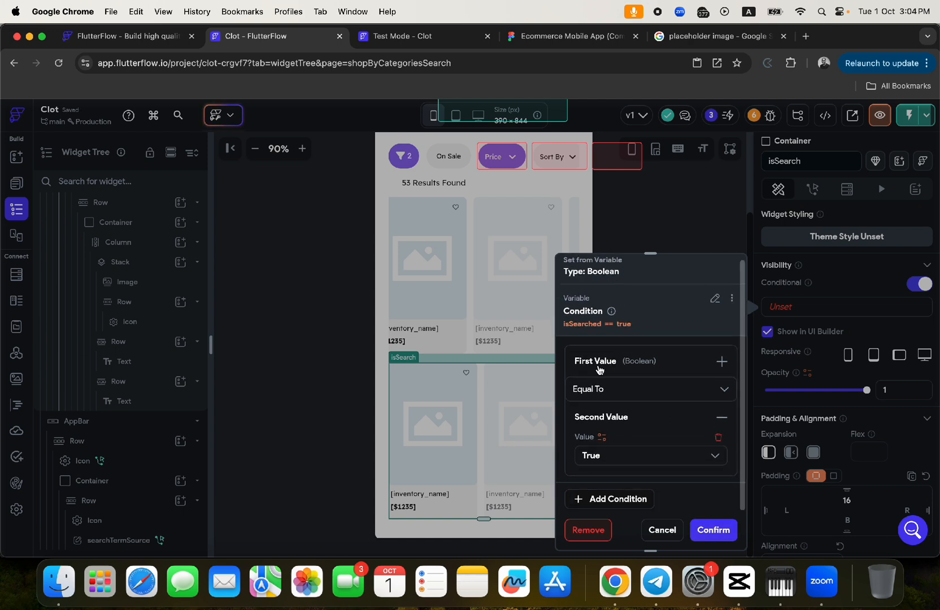
left_click(619, 361)
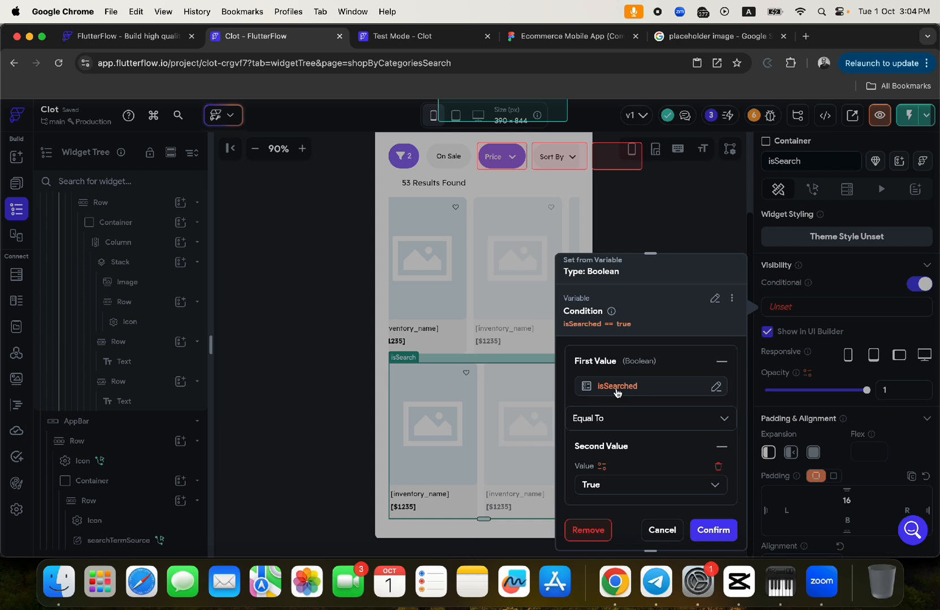
left_click(713, 530)
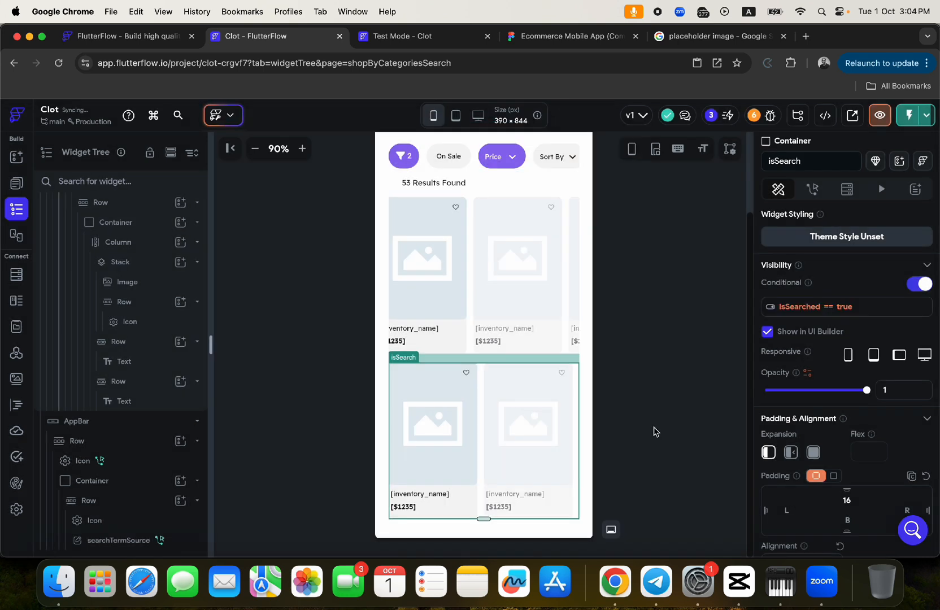
Step: Select the isNotSearched container and collapse it and the isSearch container in the widget tree
scroll(164, 381, "up", 4)
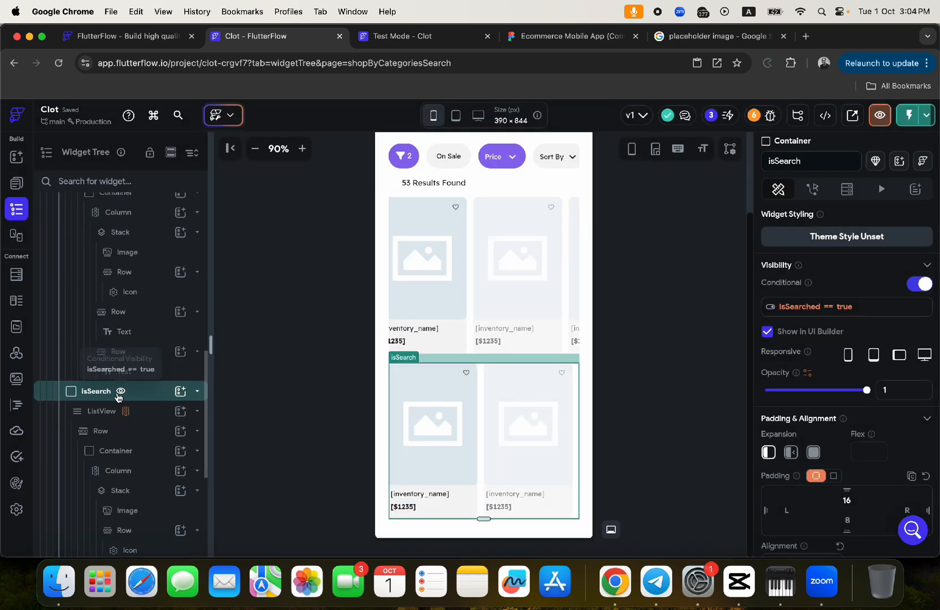
scroll(138, 390, "up", 4)
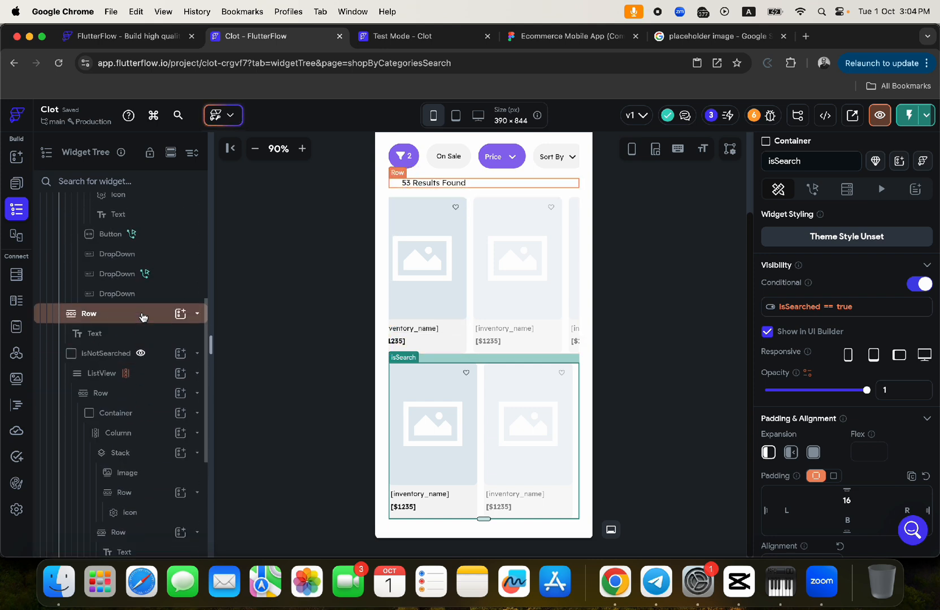
left_click(115, 354)
left_click(116, 358)
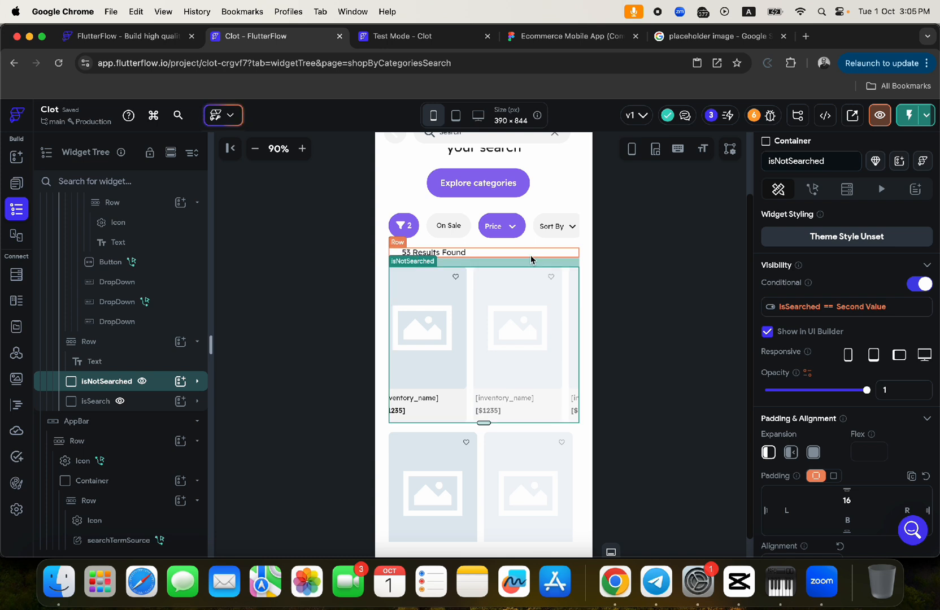
Step: Add an Update App State action after Simple search in the searchTermSource field's On Submit action flow
scroll(531, 255, "up", 5)
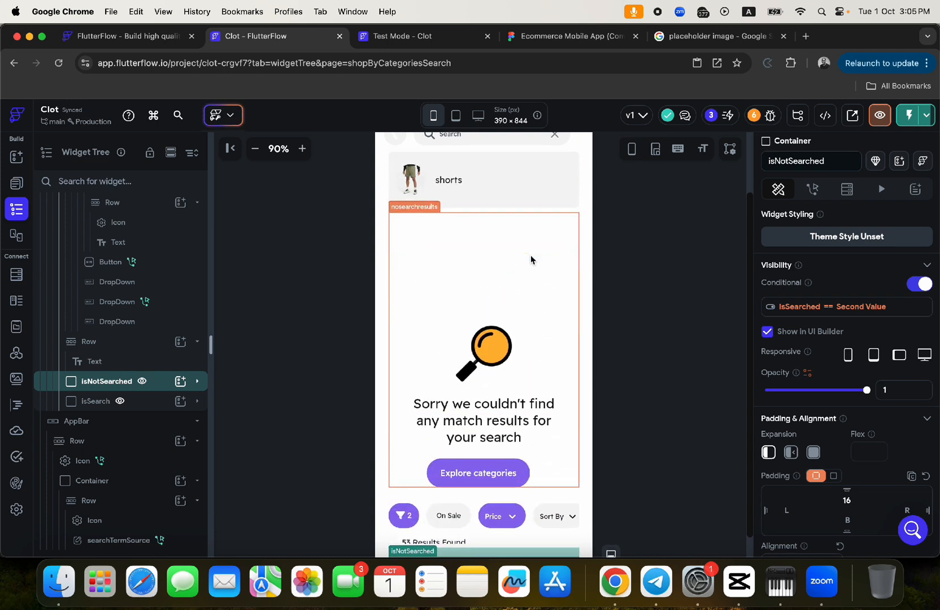
scroll(530, 256, "up", 6)
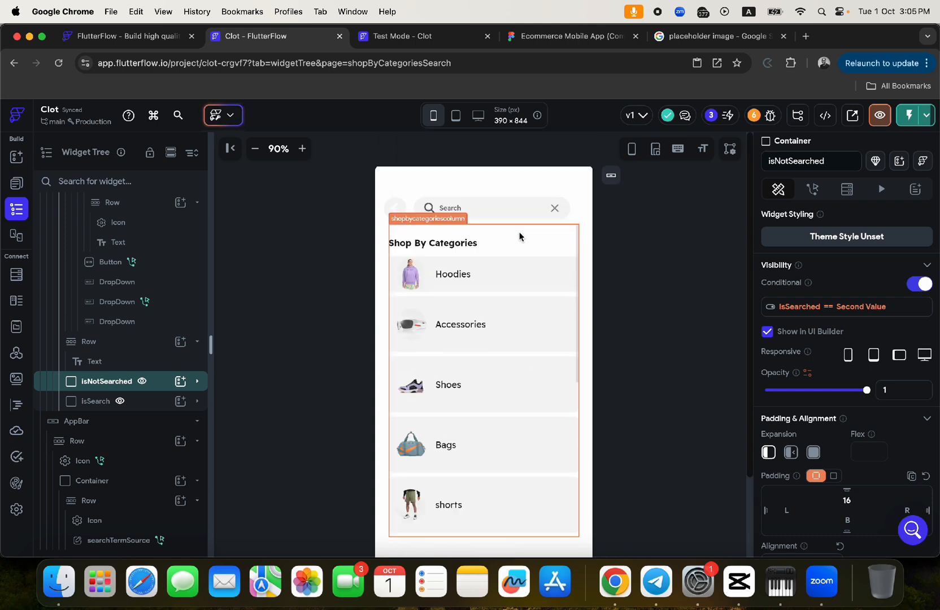
left_click(471, 212)
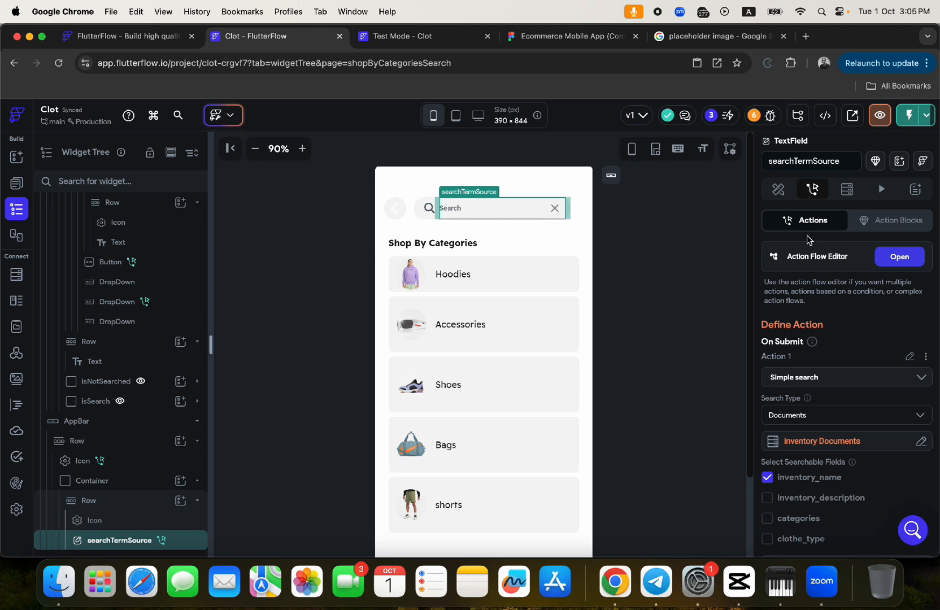
left_click(899, 257)
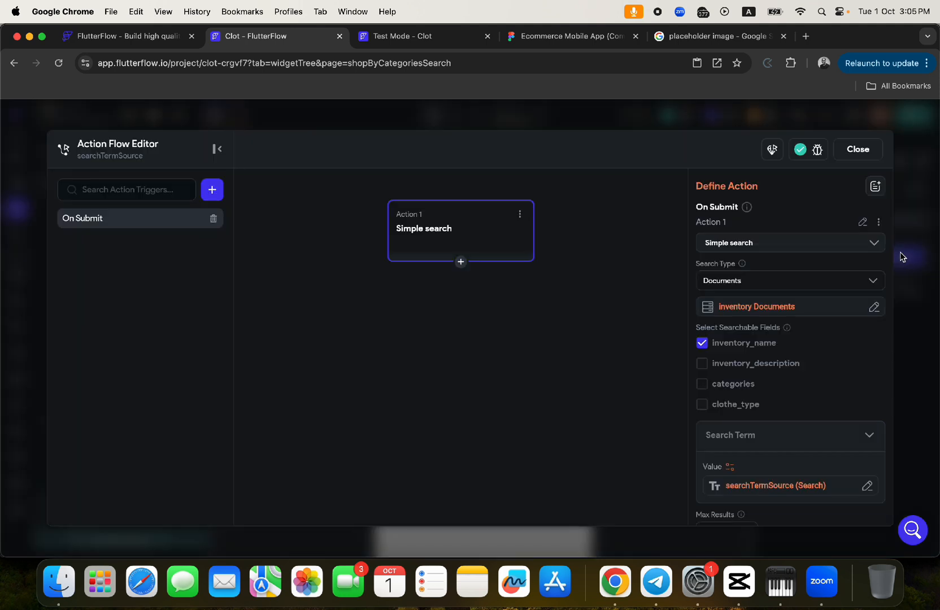
left_click(461, 262)
left_click(458, 285)
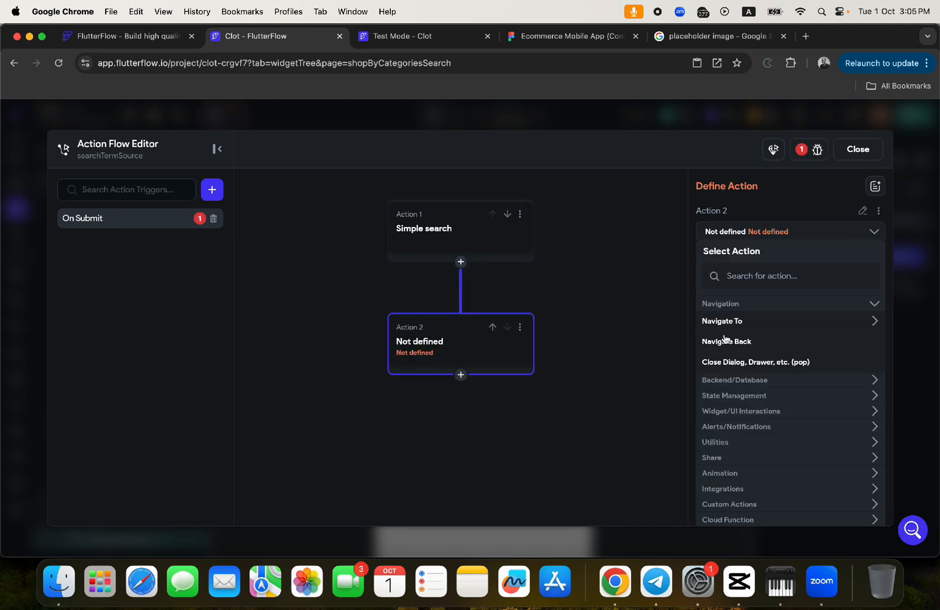
left_click(720, 398)
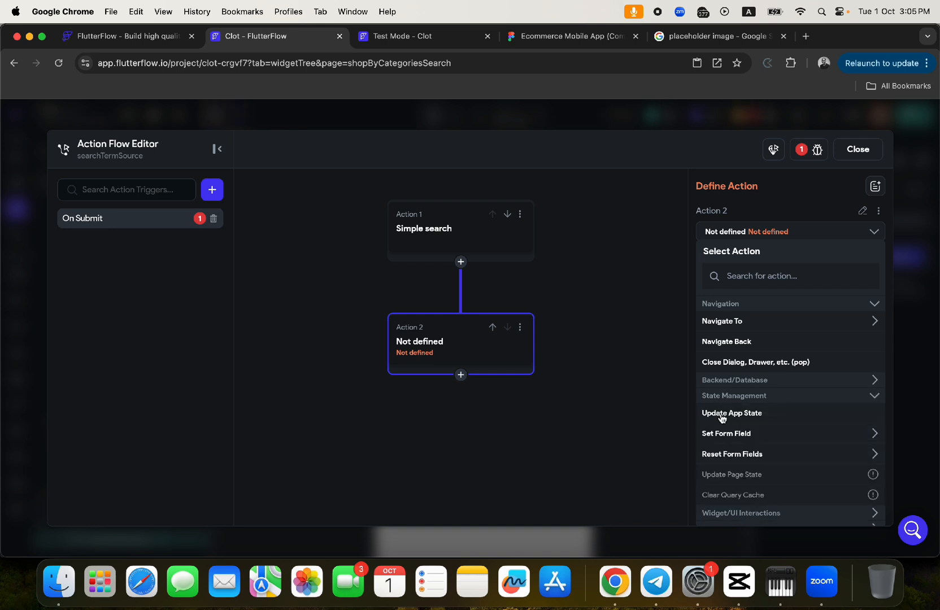
left_click(722, 413)
Step: Add the isSearched field to the Update App State action with Set Value True, and close the action flow
left_click(735, 284)
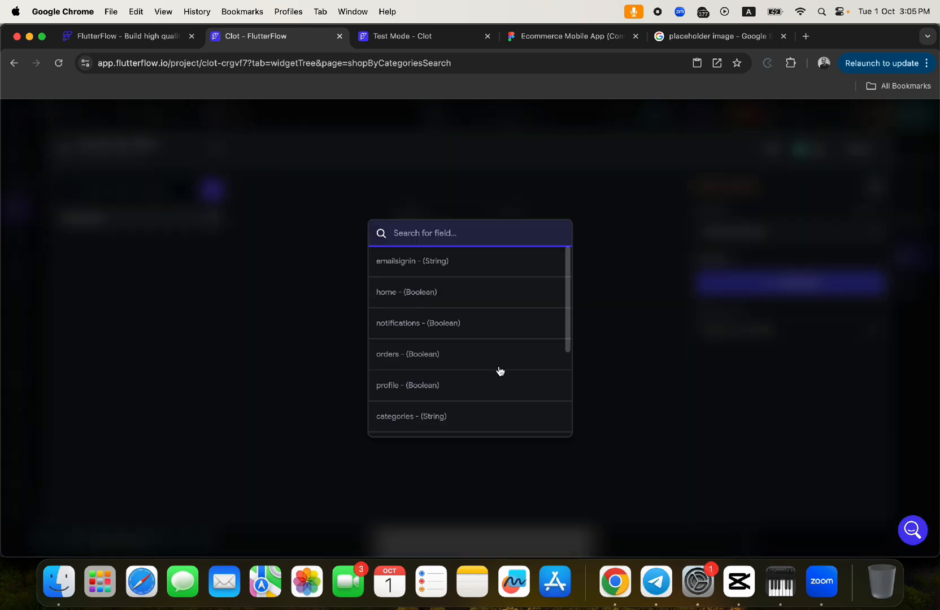
scroll(497, 369, "down", 5)
left_click(413, 421)
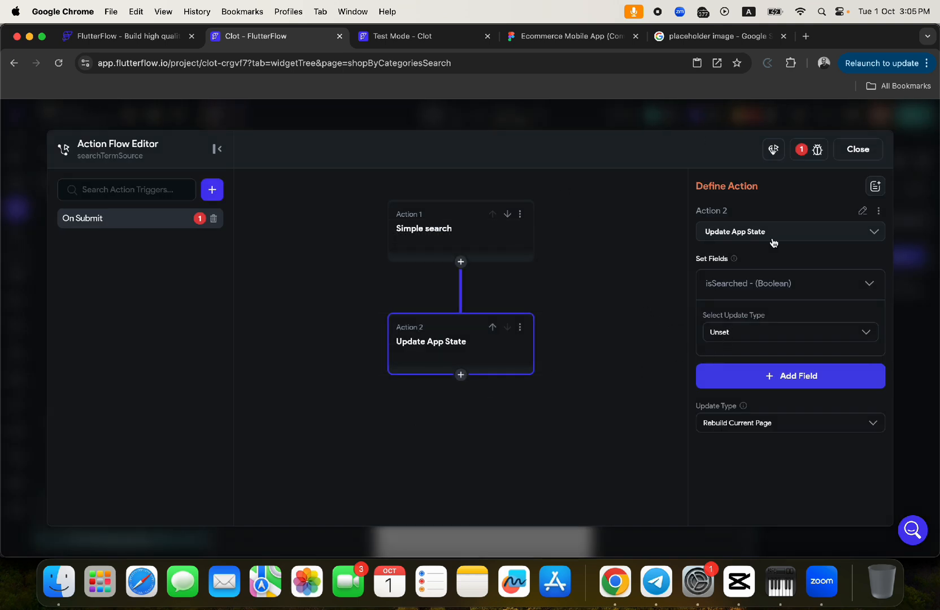
left_click(744, 327)
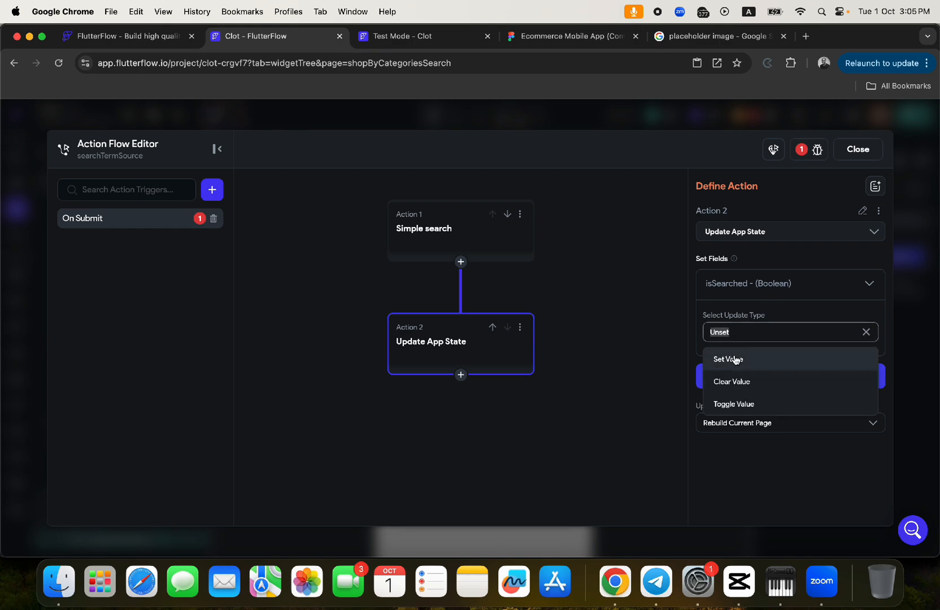
left_click(735, 360)
left_click(737, 373)
left_click(721, 399)
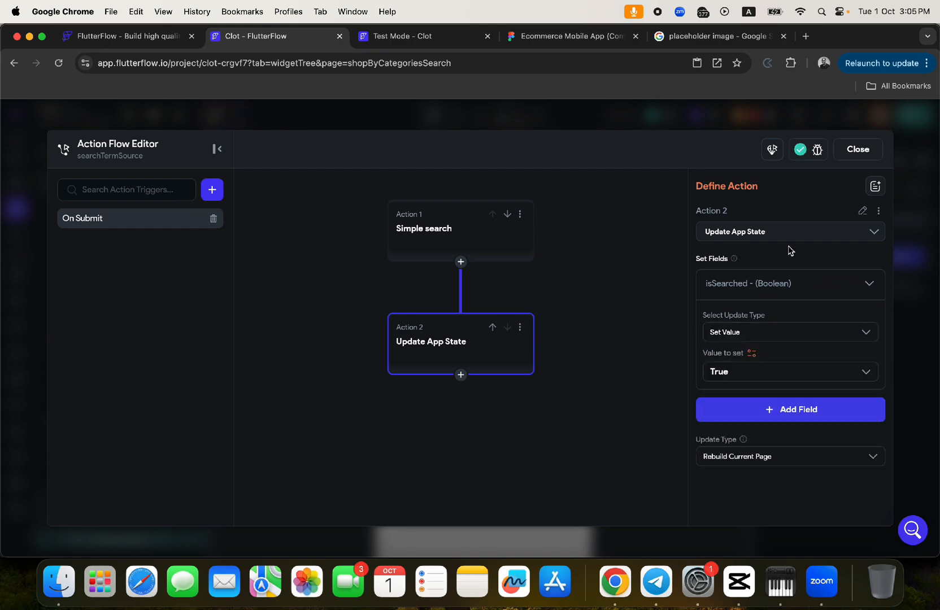
left_click(858, 150)
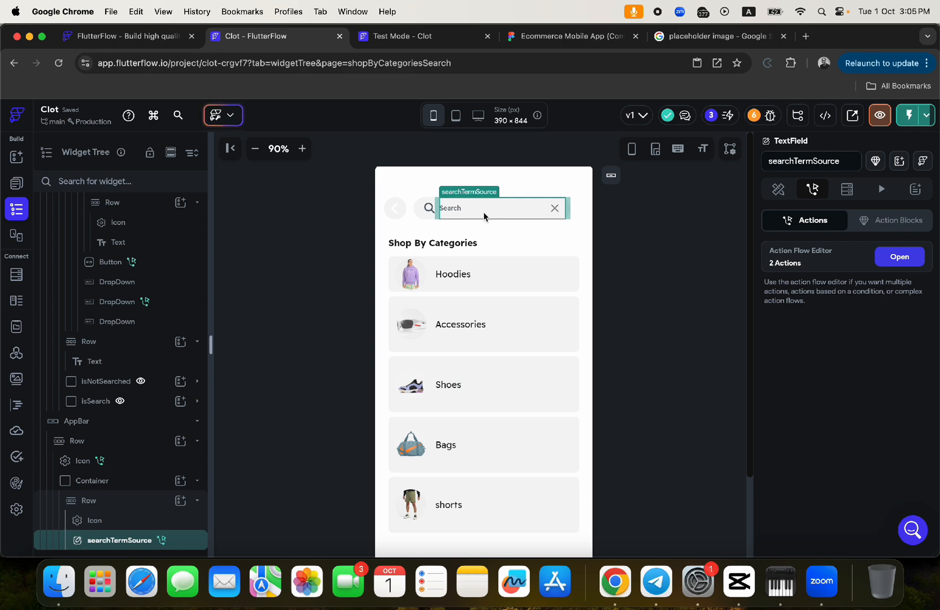
Step: Cut the whole action chain from searchTermSource's On Submit flow and delete the On Submit trigger
left_click(899, 257)
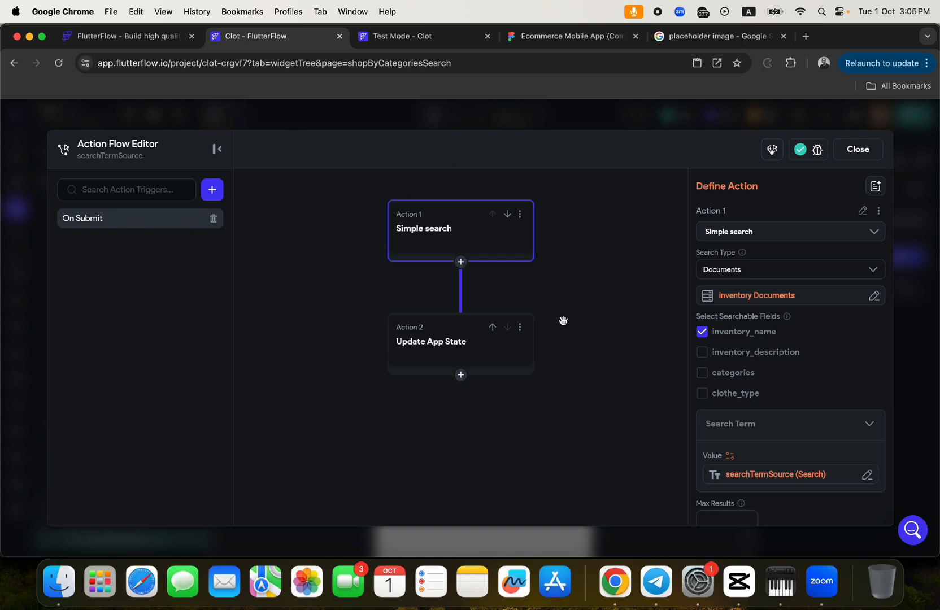
left_click(522, 217)
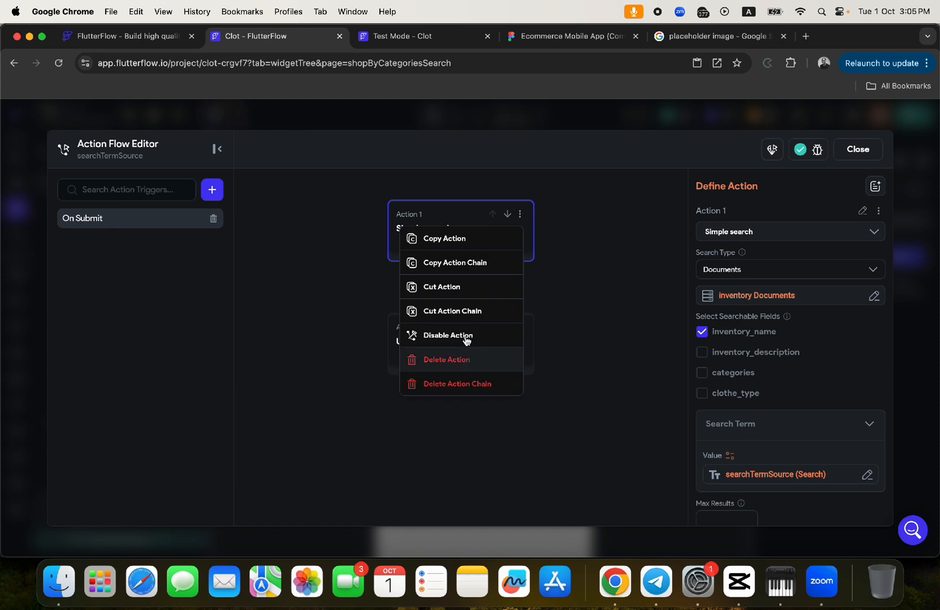
left_click(457, 312)
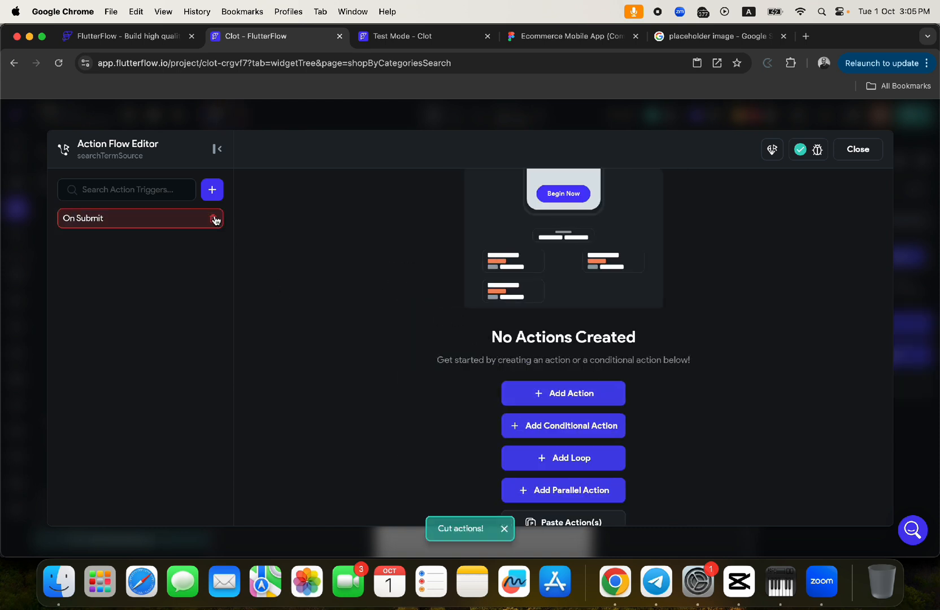
left_click(179, 190)
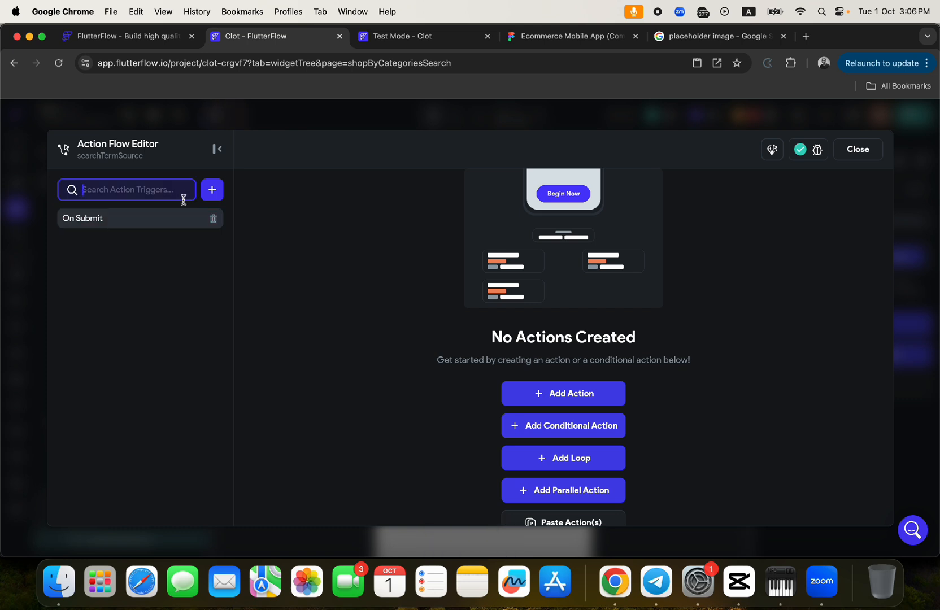
left_click(213, 219)
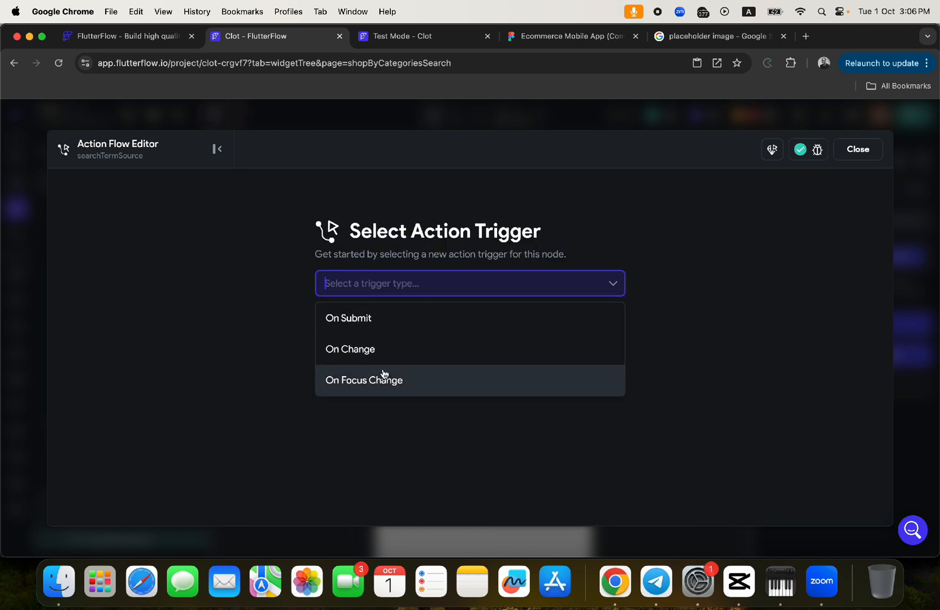
Step: Create an On Change trigger for searchTermSource, paste the cut actions into it, and review both before closing the action flow
left_click(360, 351)
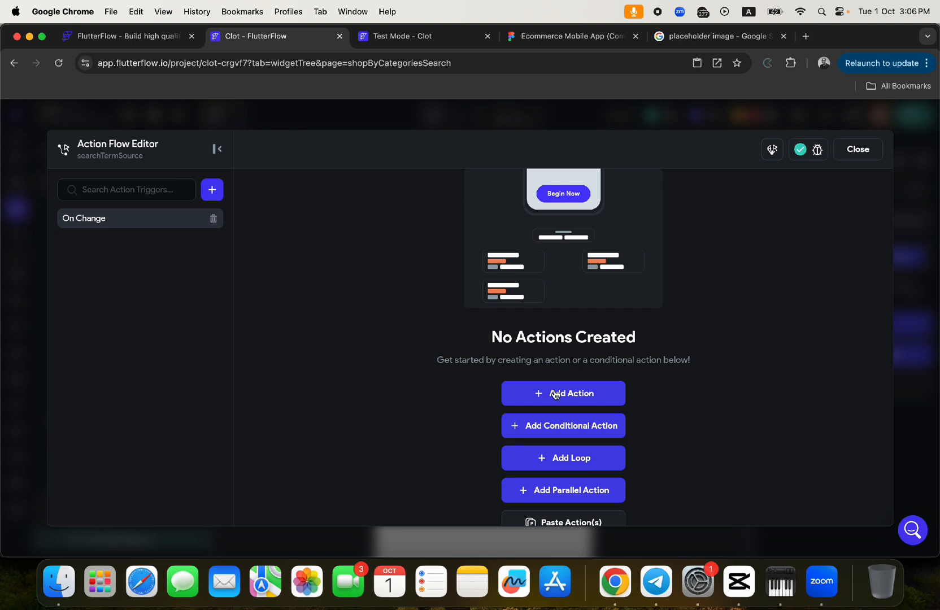
left_click(572, 520)
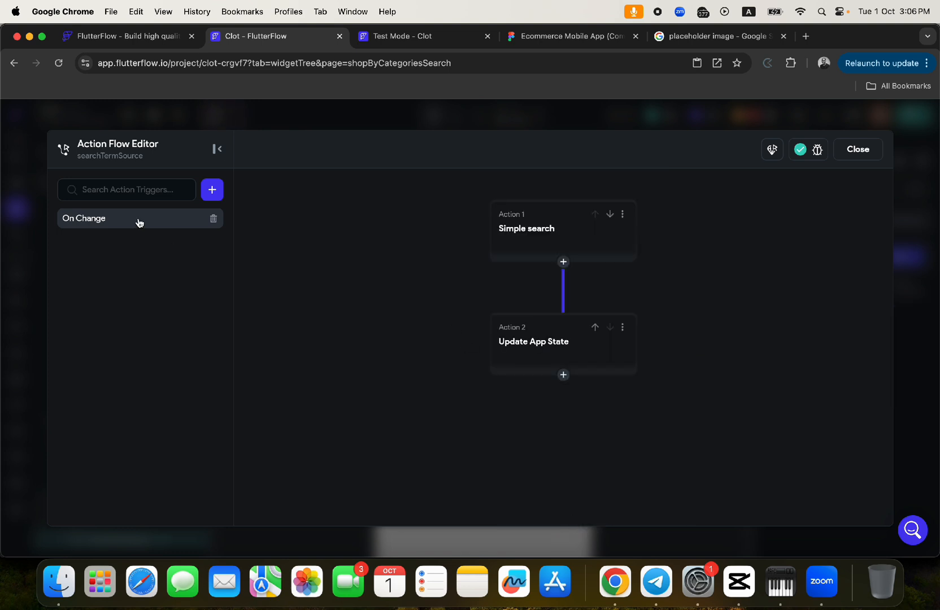
left_click(582, 234)
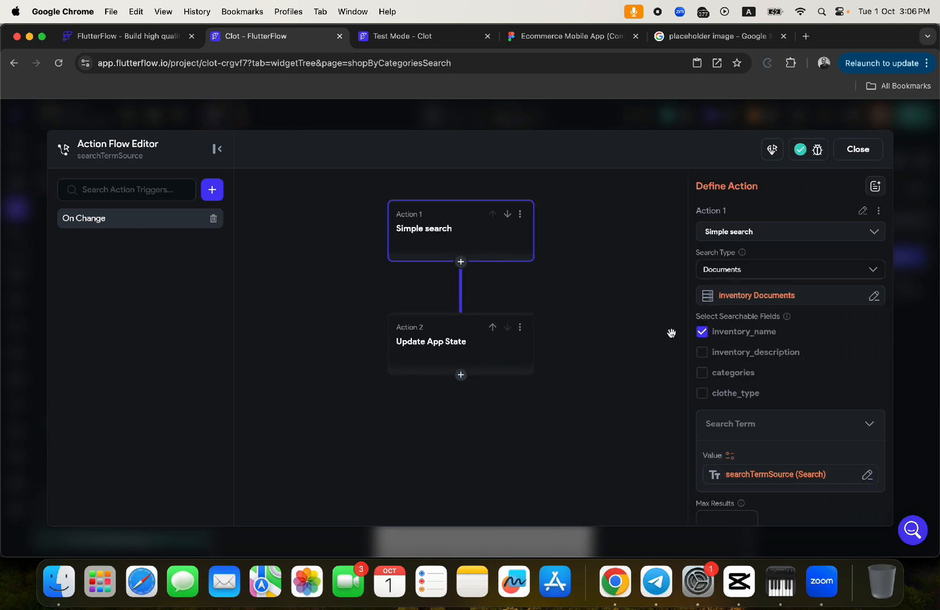
left_click(478, 339)
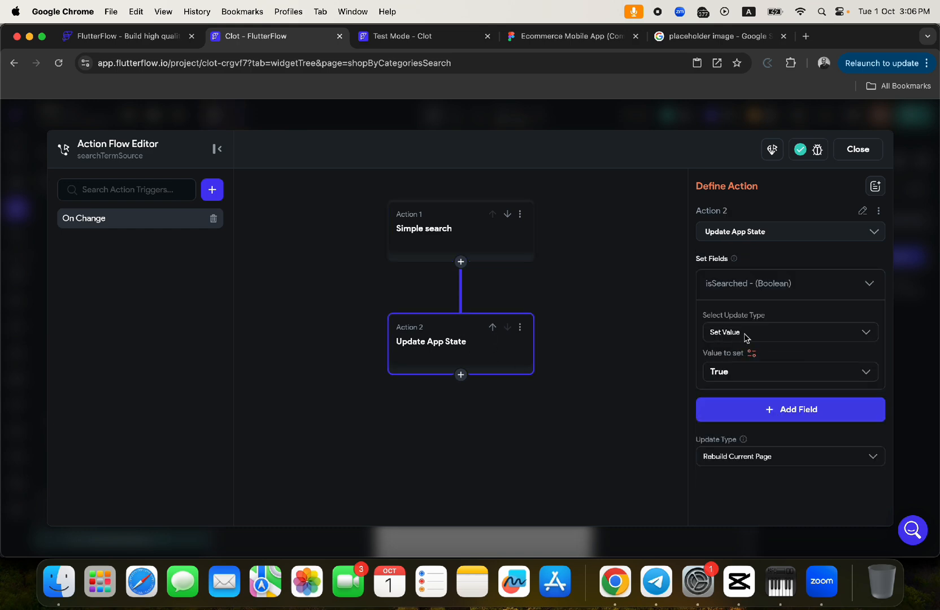
left_click(428, 233)
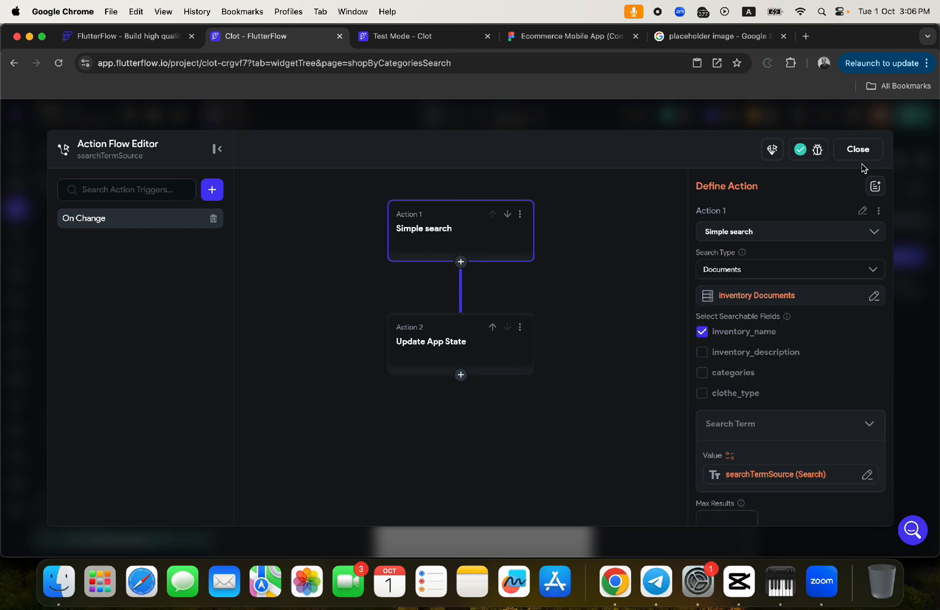
left_click(857, 149)
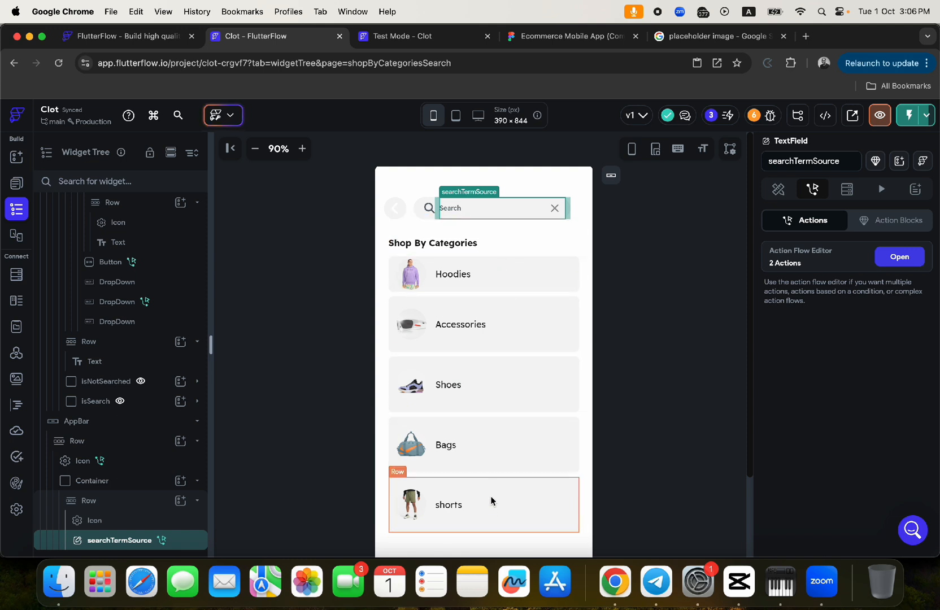
Step: Turn on conditional visibility for the shopbycategoriescolumn and base it on a single condition
left_click(492, 472)
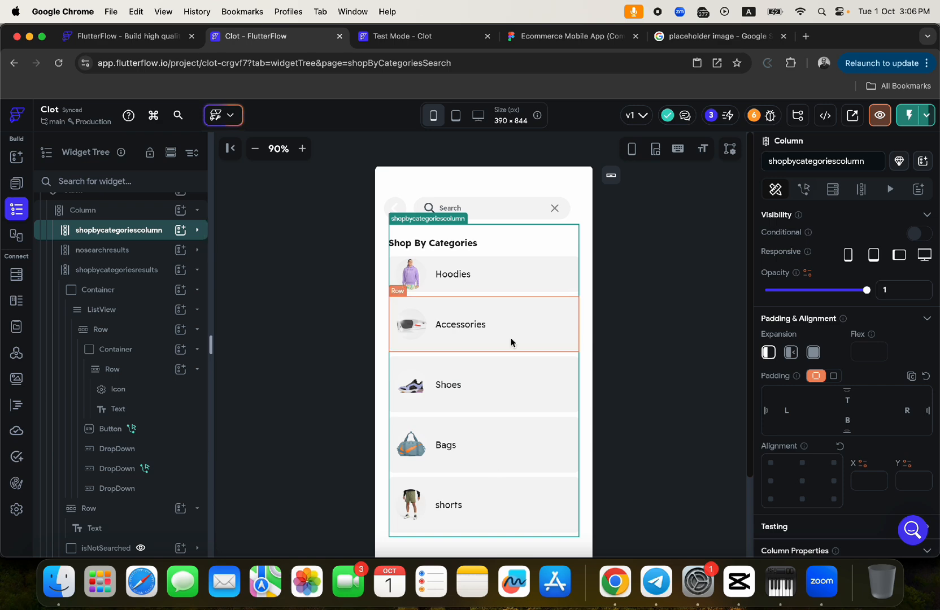
left_click(918, 233)
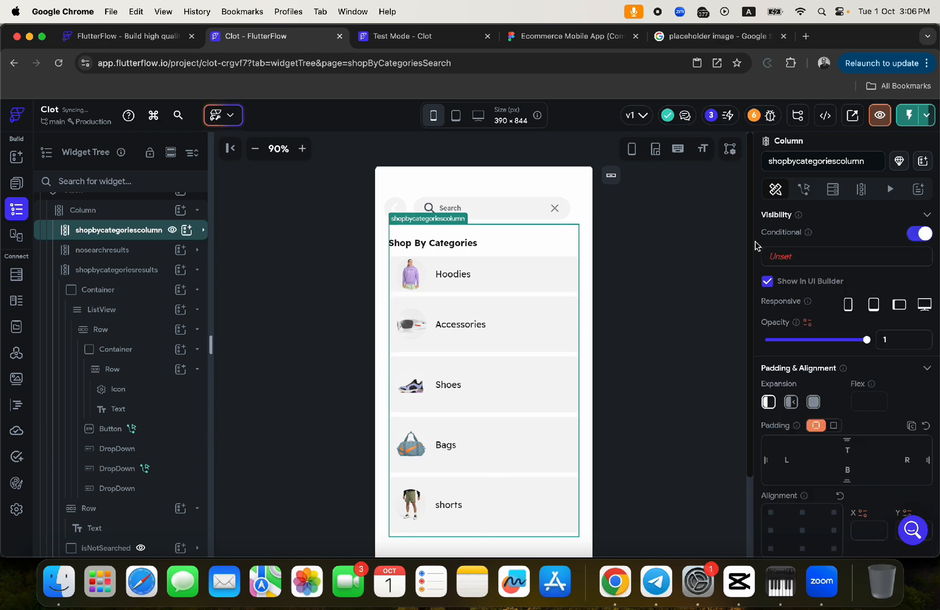
left_click(780, 257)
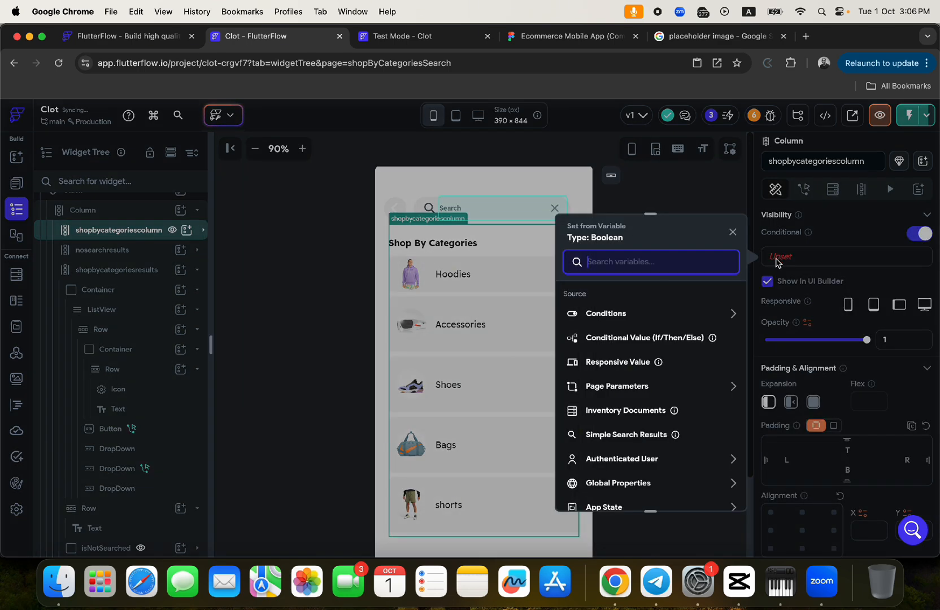
left_click(616, 314)
left_click(608, 350)
left_click(601, 333)
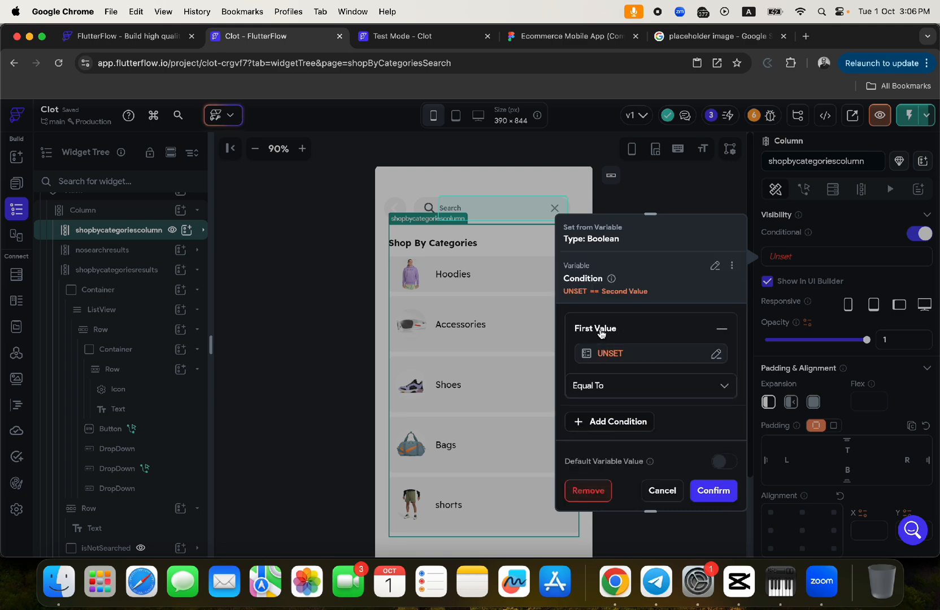
Step: Define the column's visibility condition as the app state isSearched Equal To False and confirm it
left_click(604, 354)
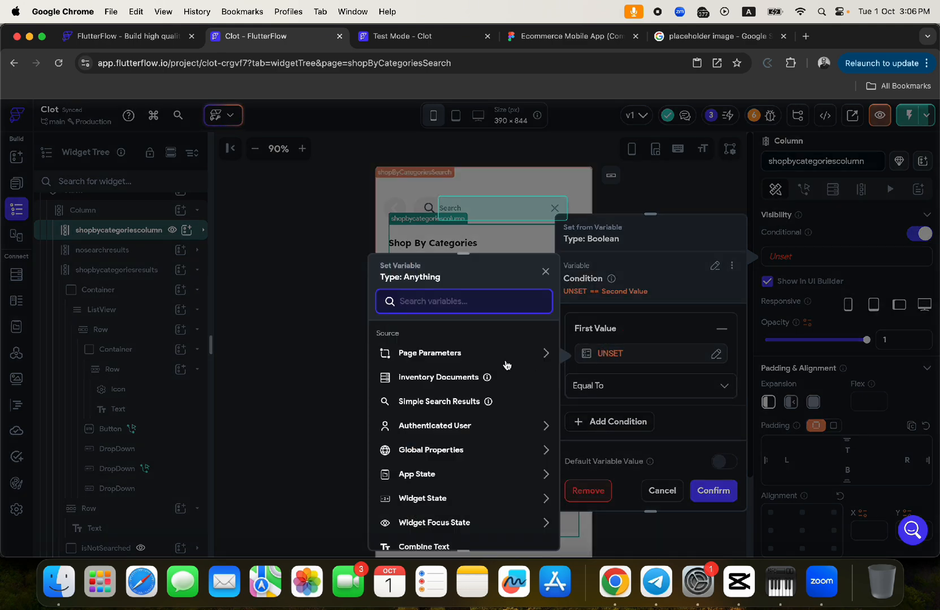
left_click(421, 476)
scroll(475, 478, "down", 5)
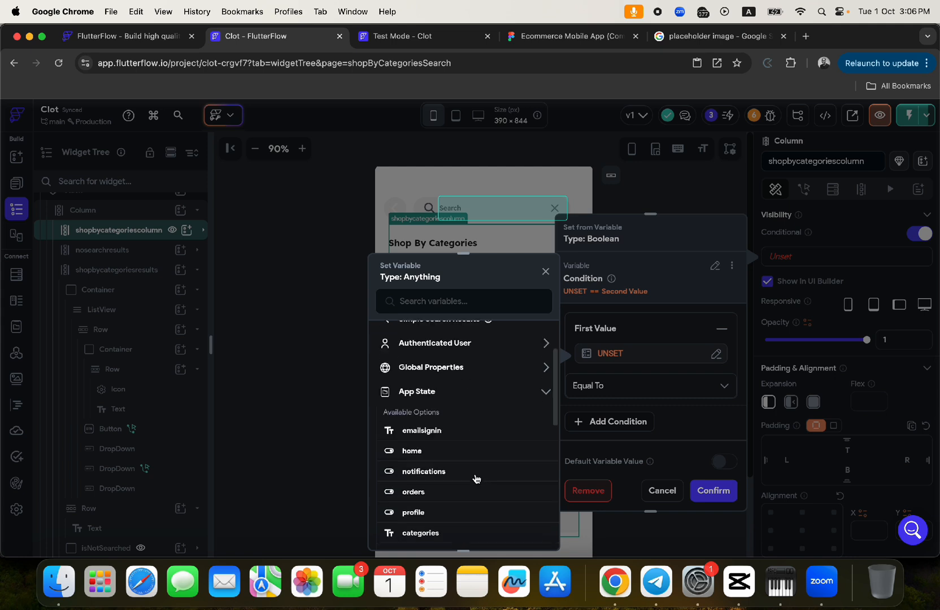
left_click(432, 481)
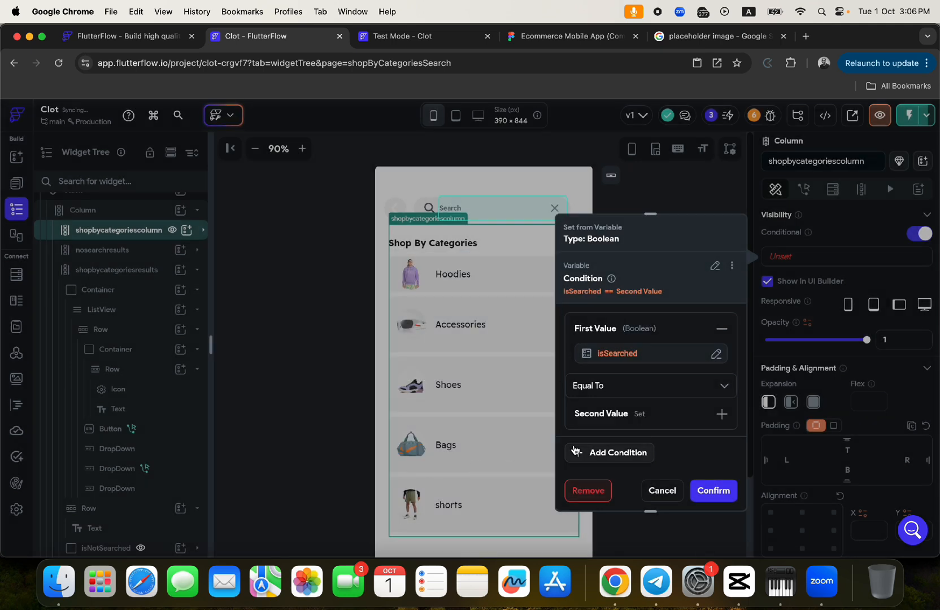
left_click(604, 416)
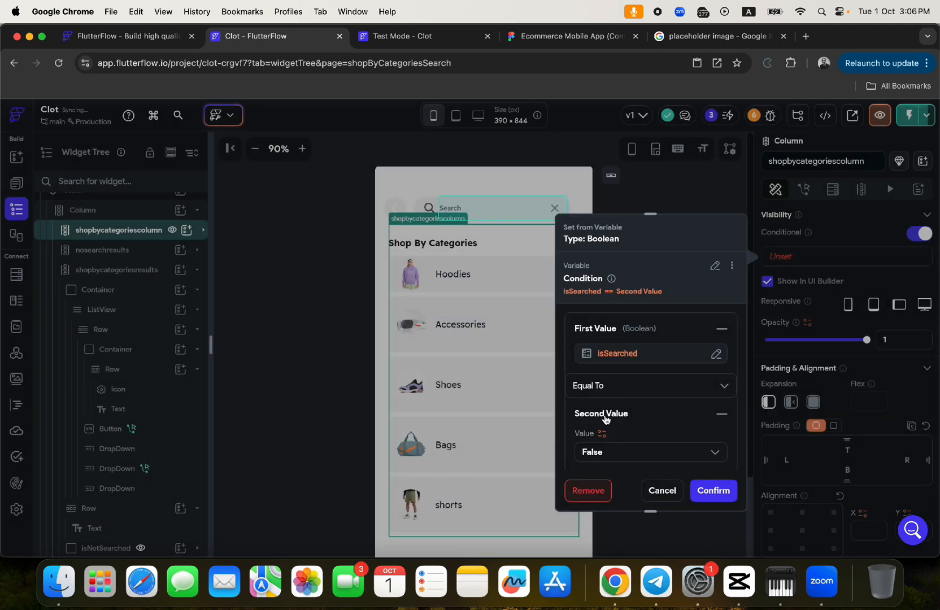
left_click(713, 490)
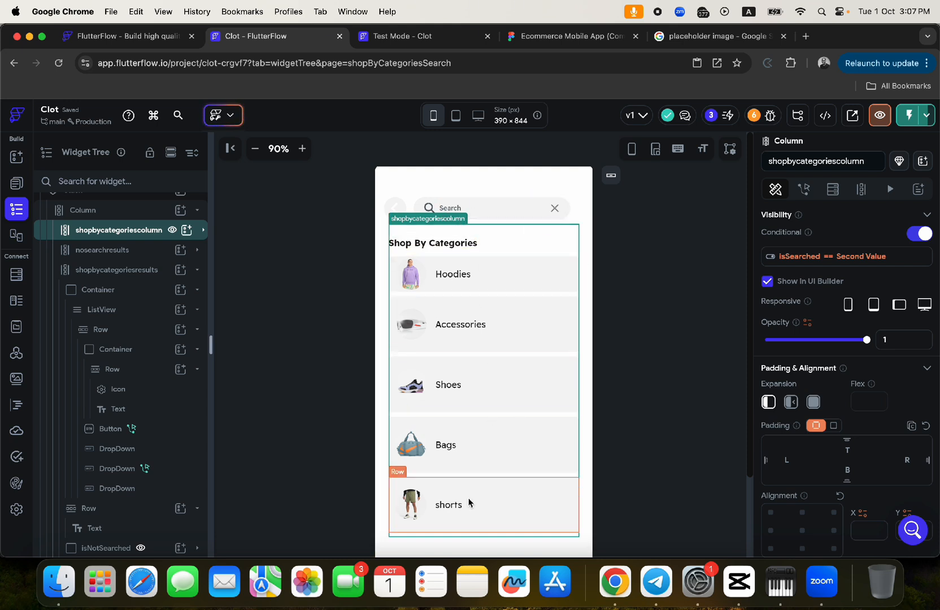
Step: Turn on conditional visibility for the nosearchresults column and base it on a single condition
scroll(468, 501, "down", 10)
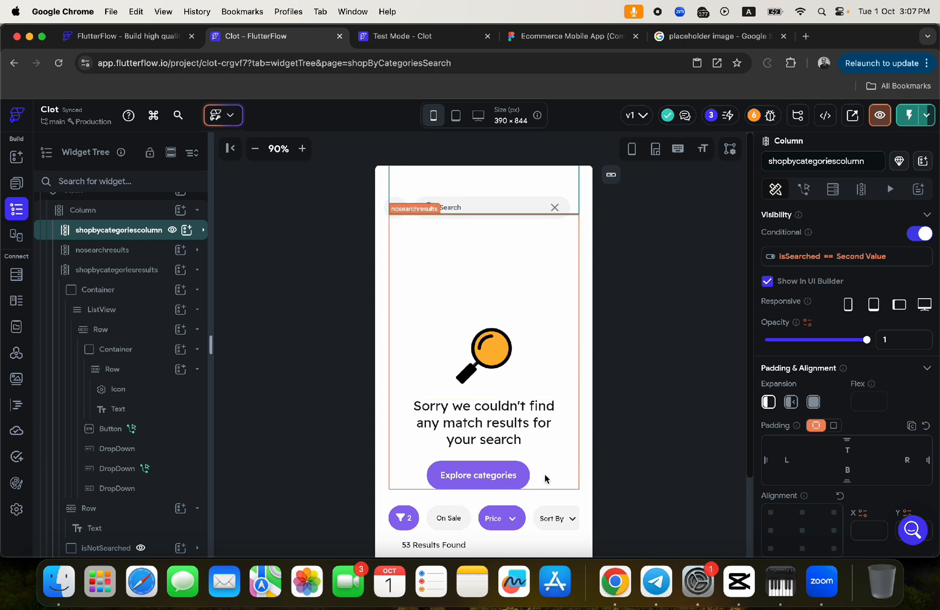
scroll(553, 296, "up", 6)
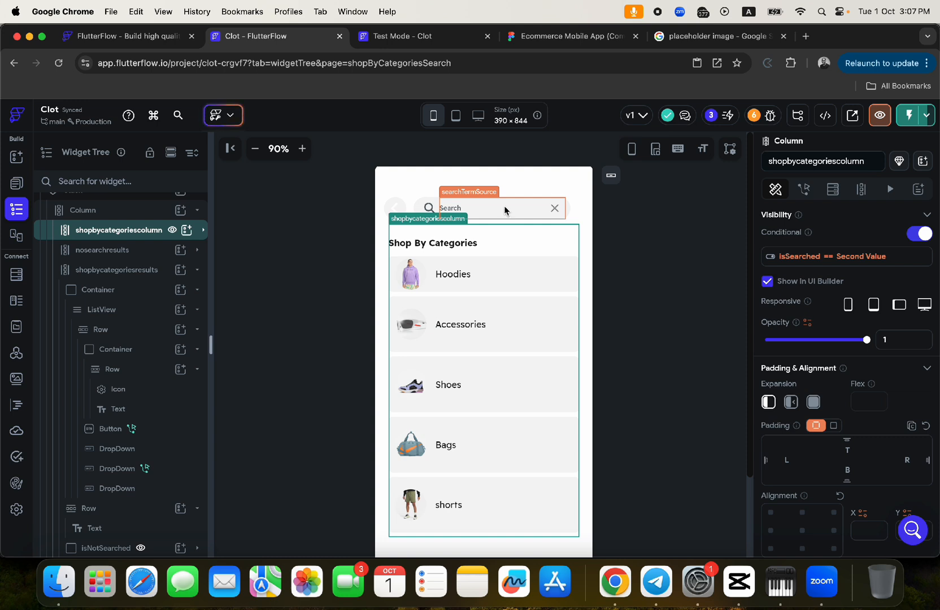
scroll(522, 434, "down", 5)
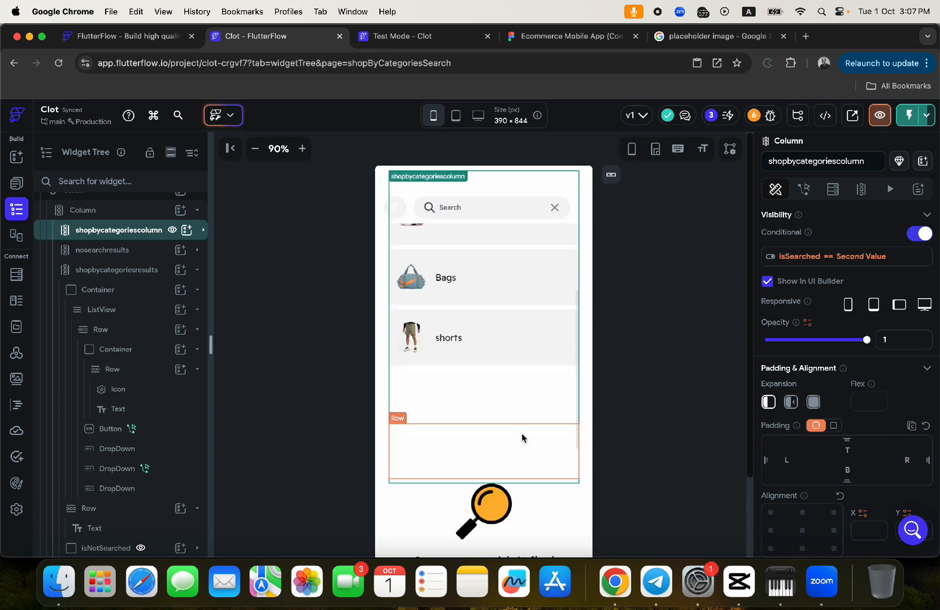
left_click(550, 528)
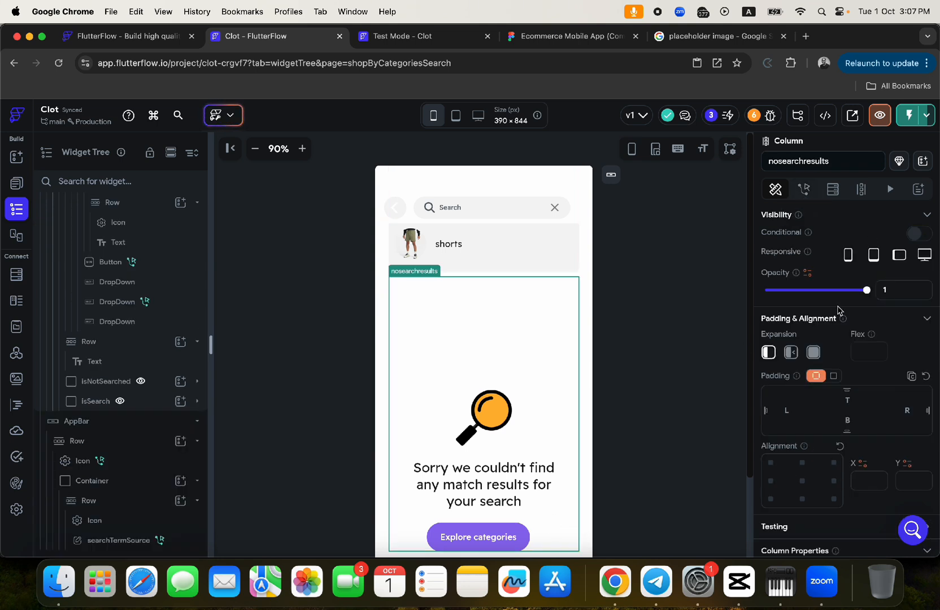
left_click(919, 233)
left_click(784, 258)
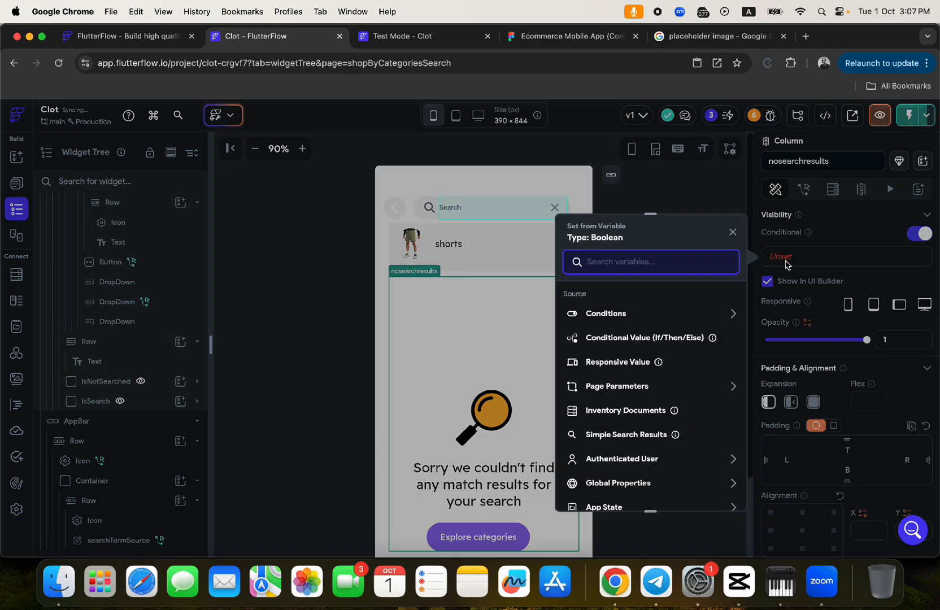
left_click(605, 314)
left_click(606, 357)
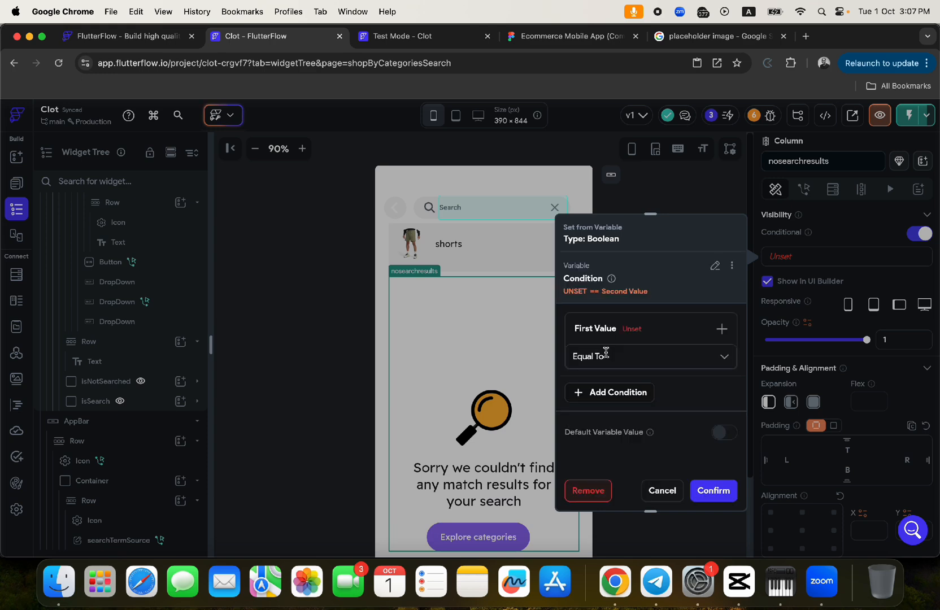
Step: Set the condition's first value to the Number of Items in Simple Search Results
left_click(599, 329)
left_click(603, 354)
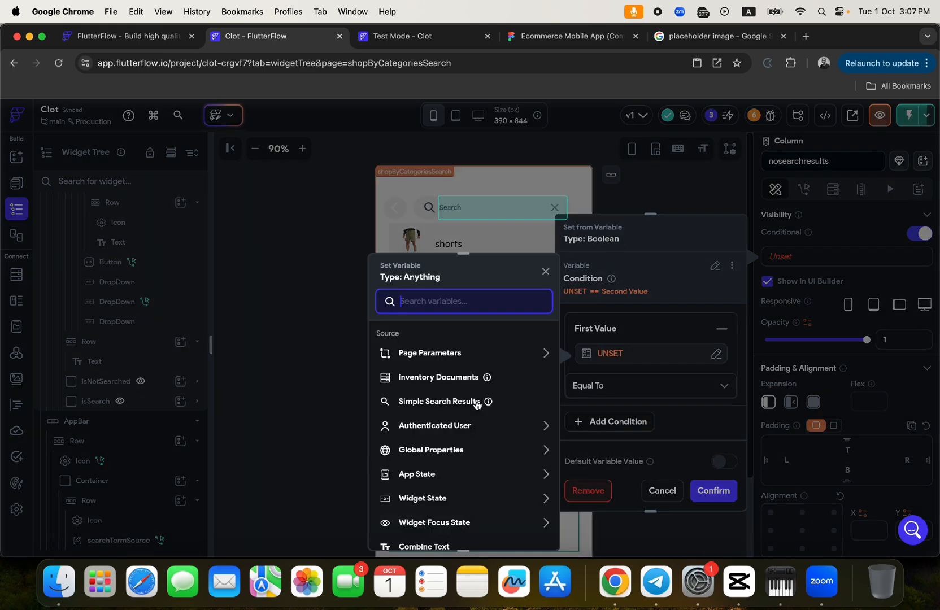
left_click(425, 404)
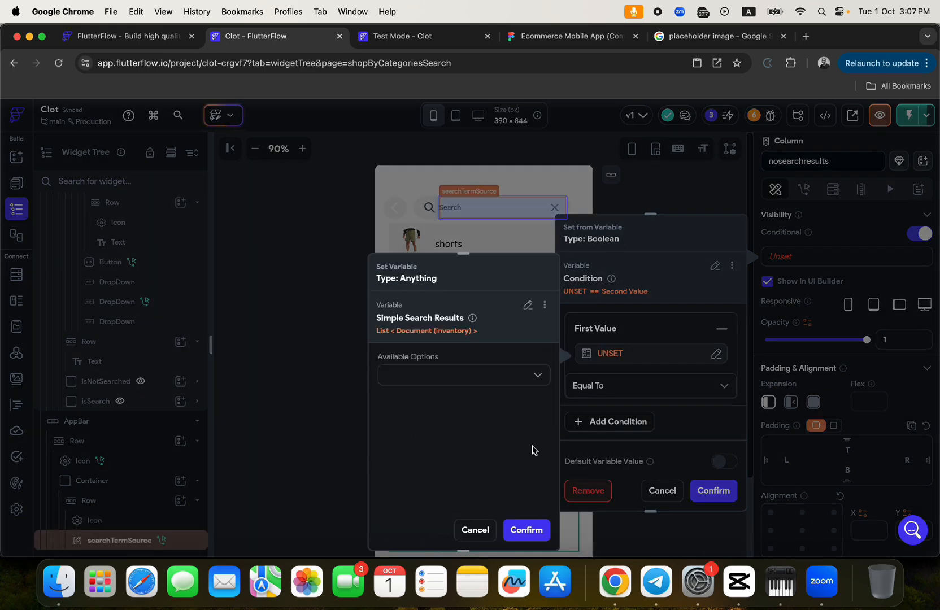
left_click(526, 531)
left_click(522, 378)
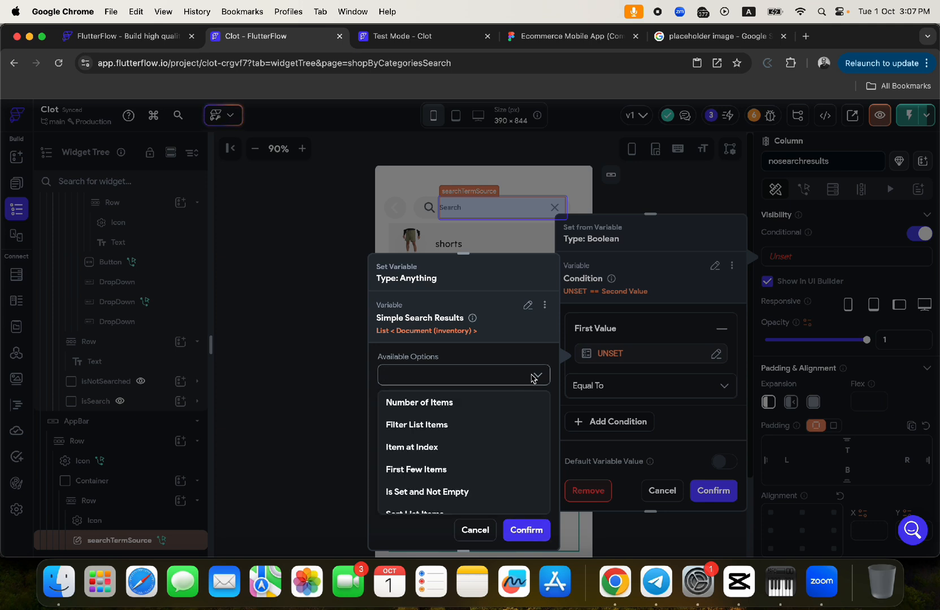
left_click(426, 403)
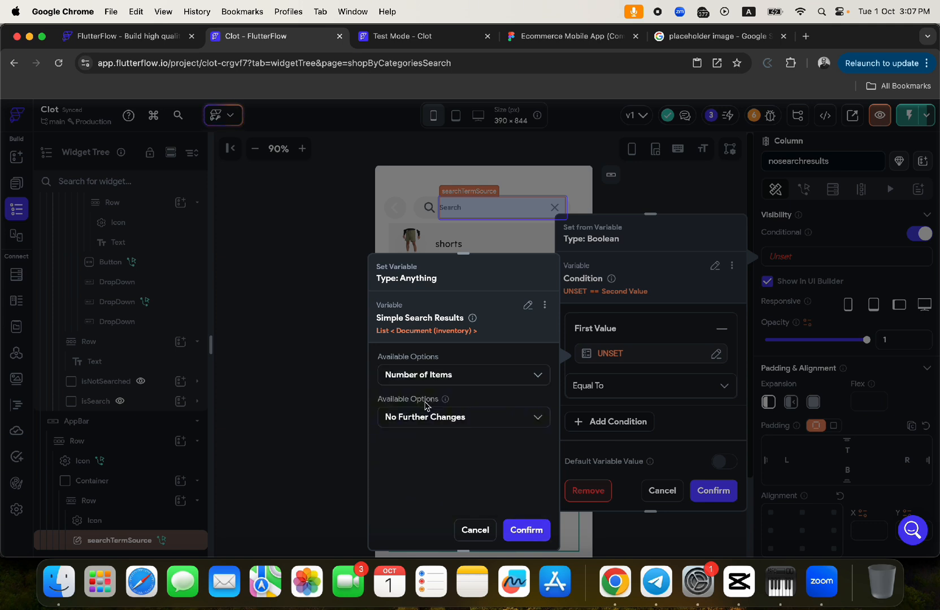
left_click(529, 530)
Step: Set the condition's second value to 0 and confirm the nosearchresults visibility condition
left_click(648, 417)
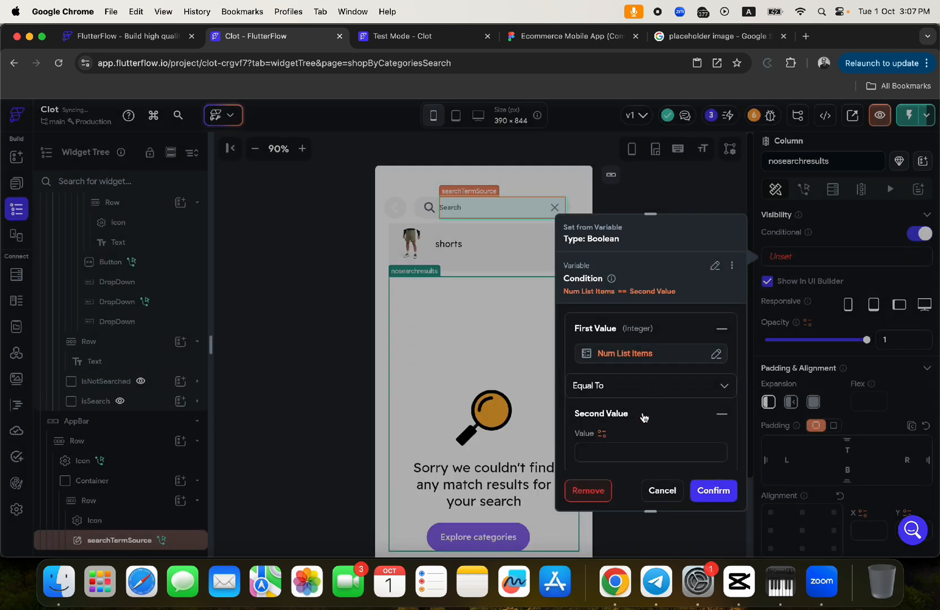
left_click(597, 453)
type("0")
left_click(710, 492)
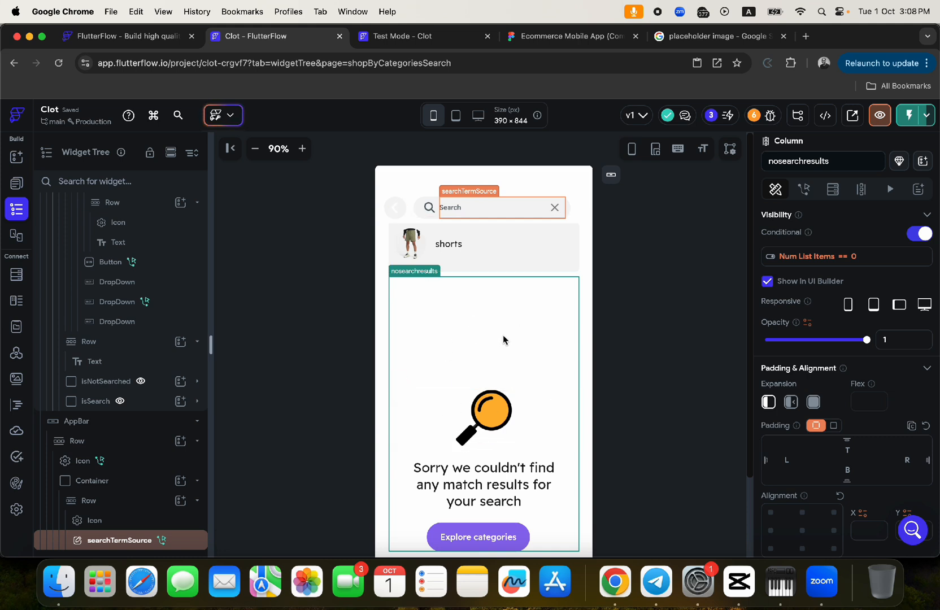
Step: Switch to the Figma design and examine the Search,Filter and Homepage frames for the Explore Categories button's destination
scroll(502, 339, "down", 5)
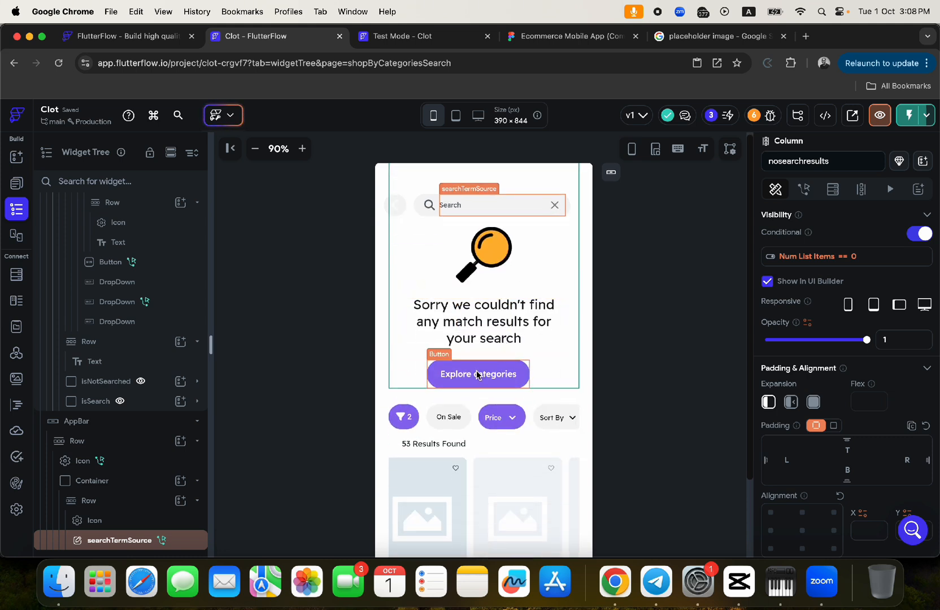
left_click(545, 39)
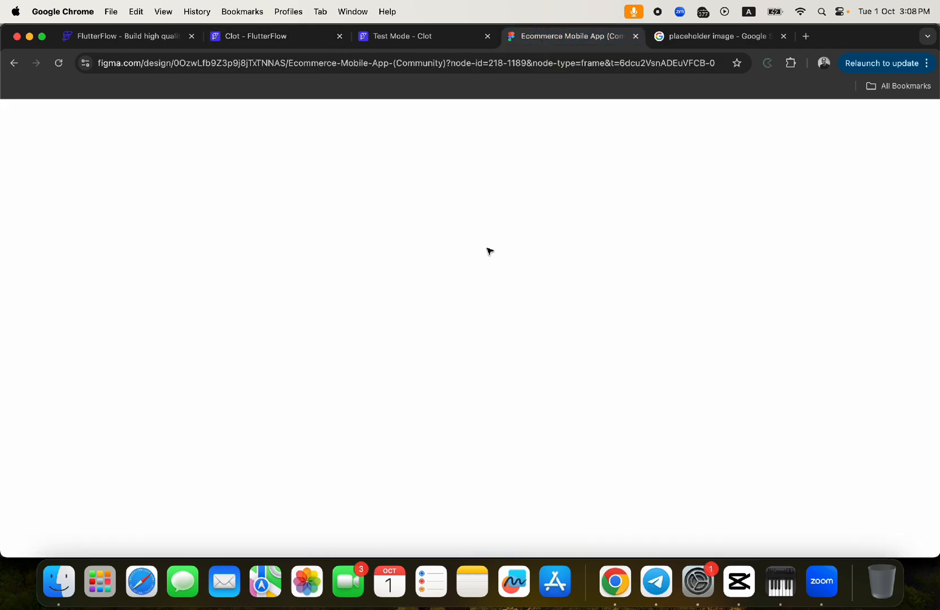
scroll(489, 251, "down", 3)
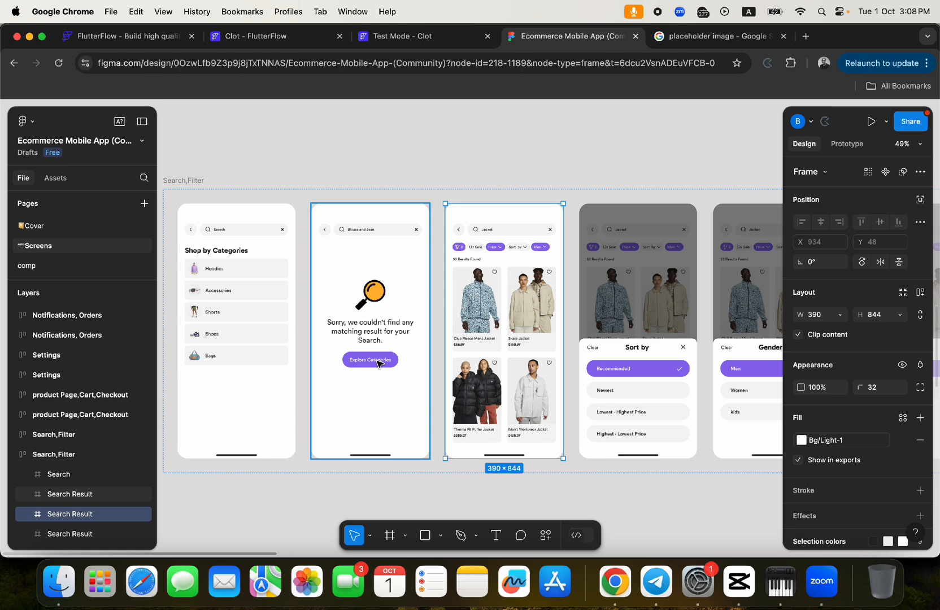
scroll(378, 363, "down", 5)
scroll(378, 363, "up", 3)
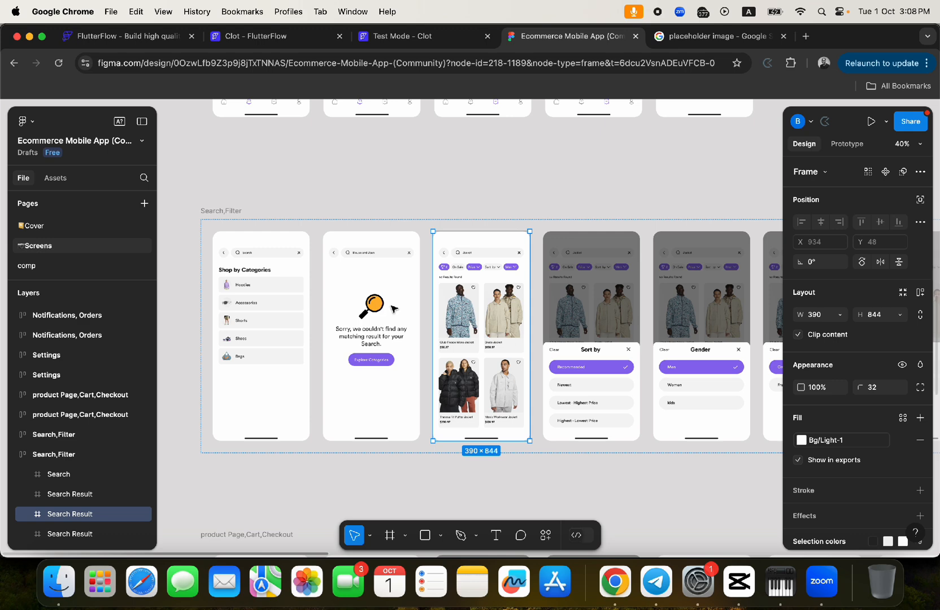
scroll(393, 308, "down", 2)
scroll(393, 300, "up", 10)
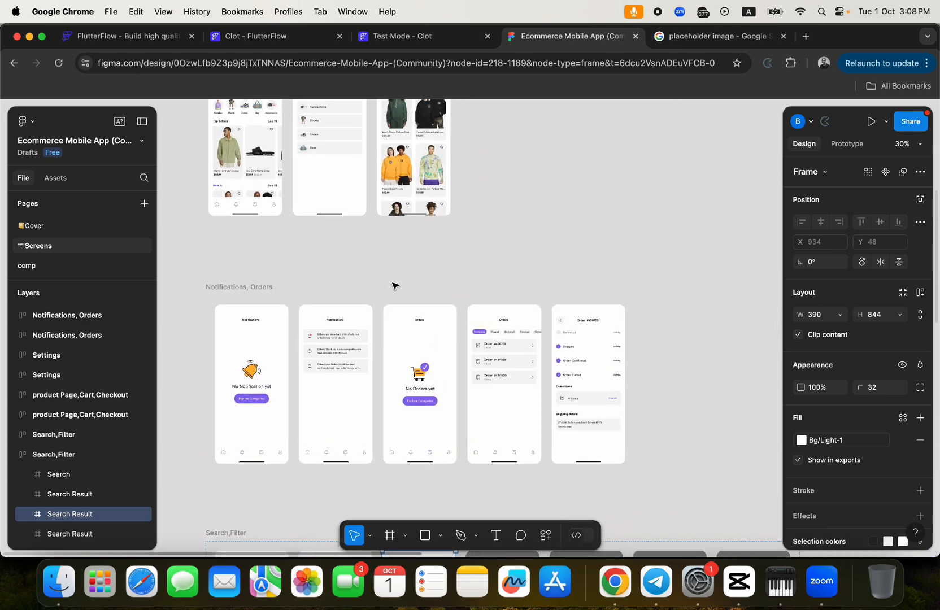
scroll(393, 285, "up", 5)
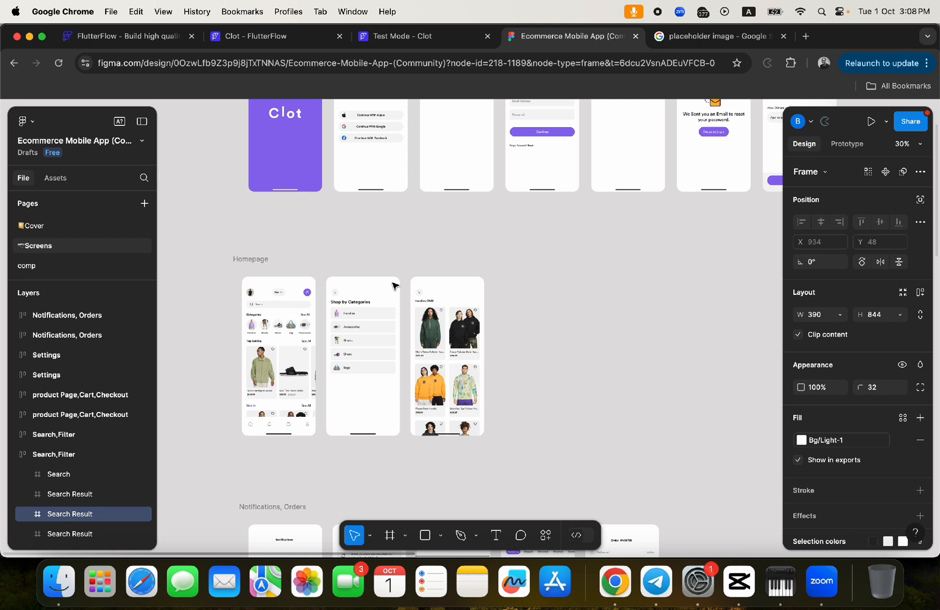
scroll(376, 326, "up", 3)
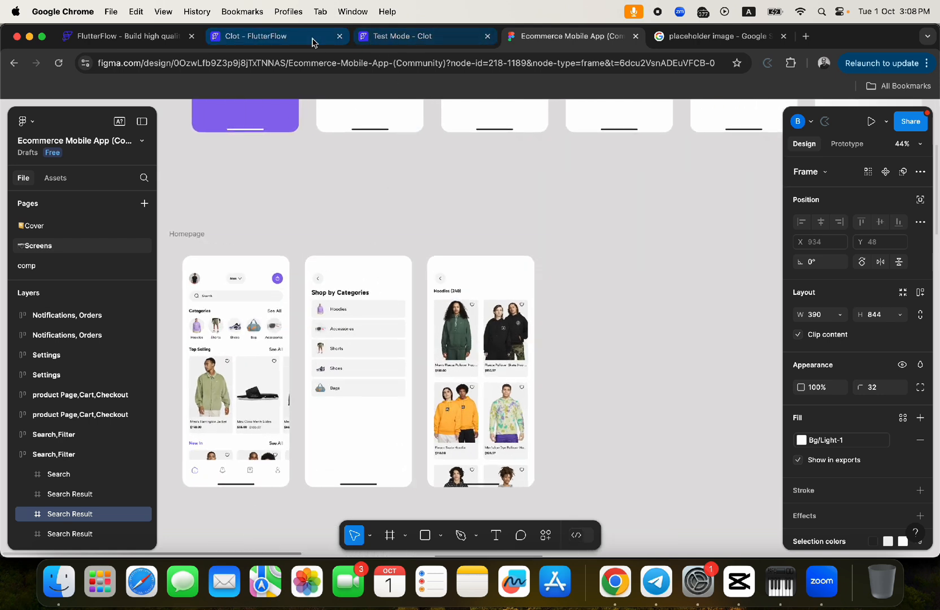
Step: Return to the Clot project in FlutterFlow and make the Explore categories button navigate On Tap to shopByCategories with an Instant transition
left_click(277, 40)
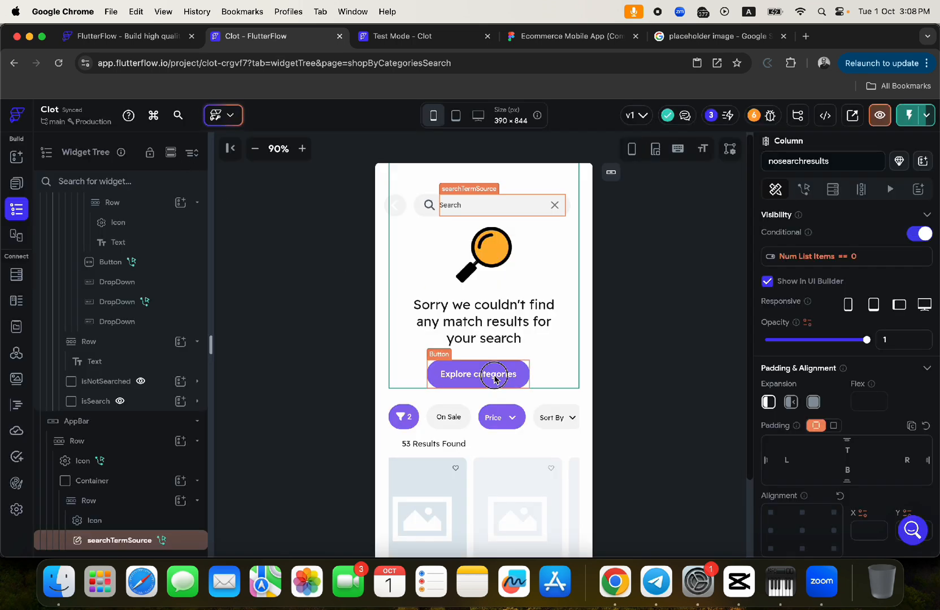
left_click(478, 373)
left_click(811, 190)
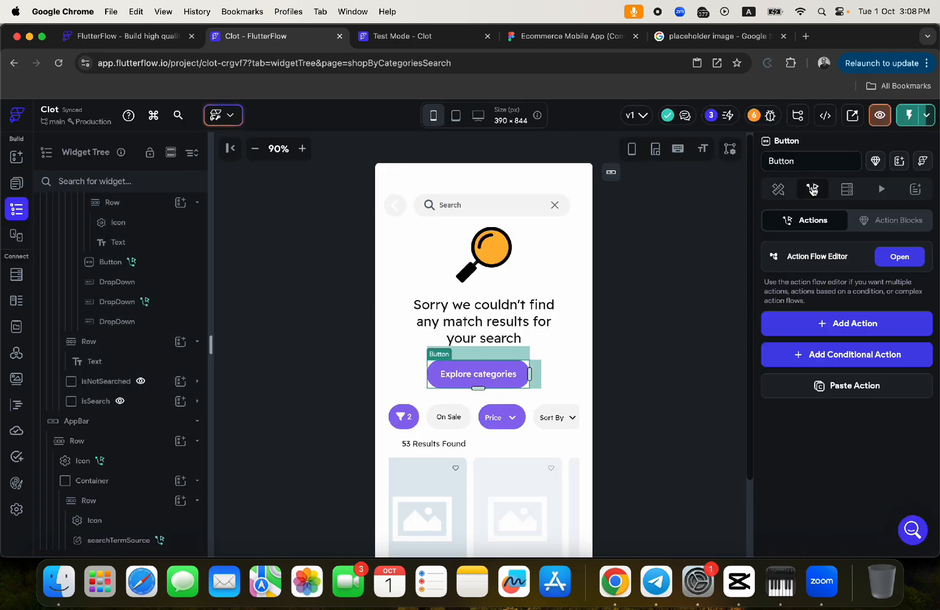
left_click(847, 323)
scroll(813, 485, "down", 1)
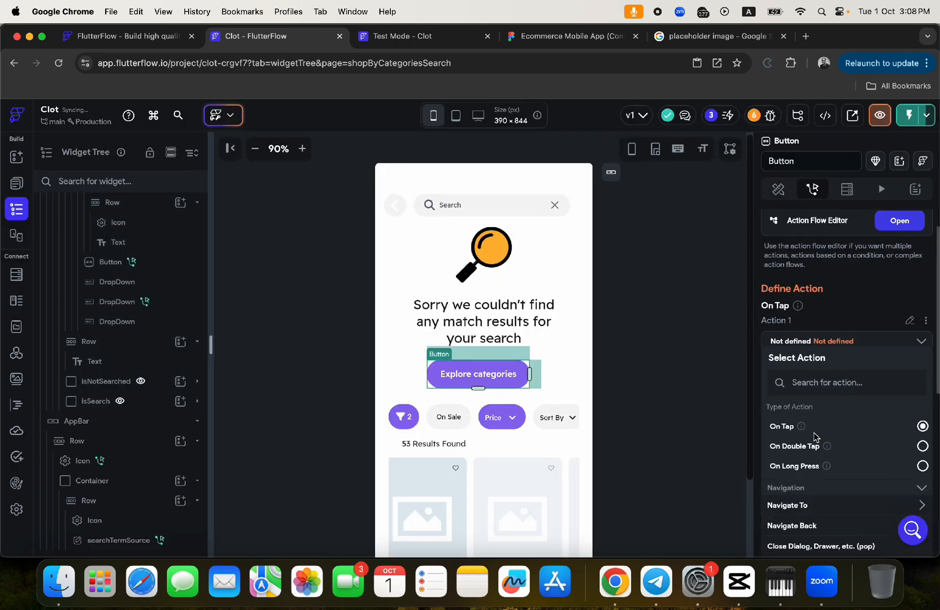
left_click(803, 382)
type("shop")
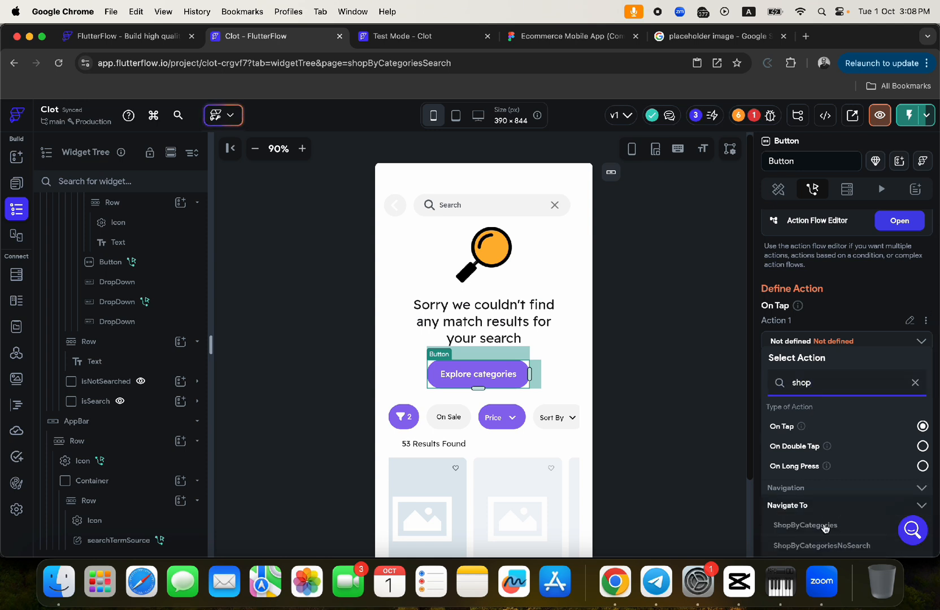
left_click(825, 527)
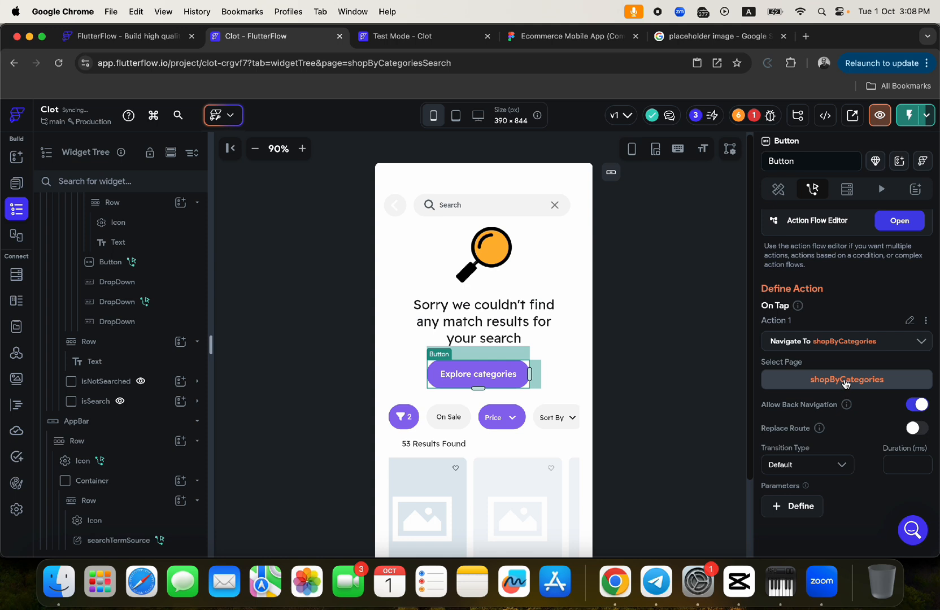
left_click(817, 465)
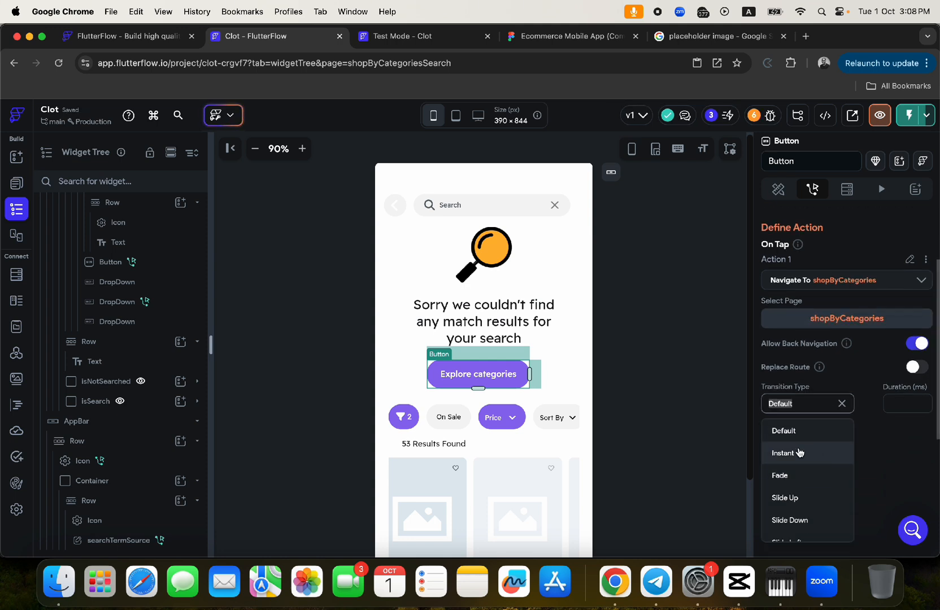
left_click(799, 452)
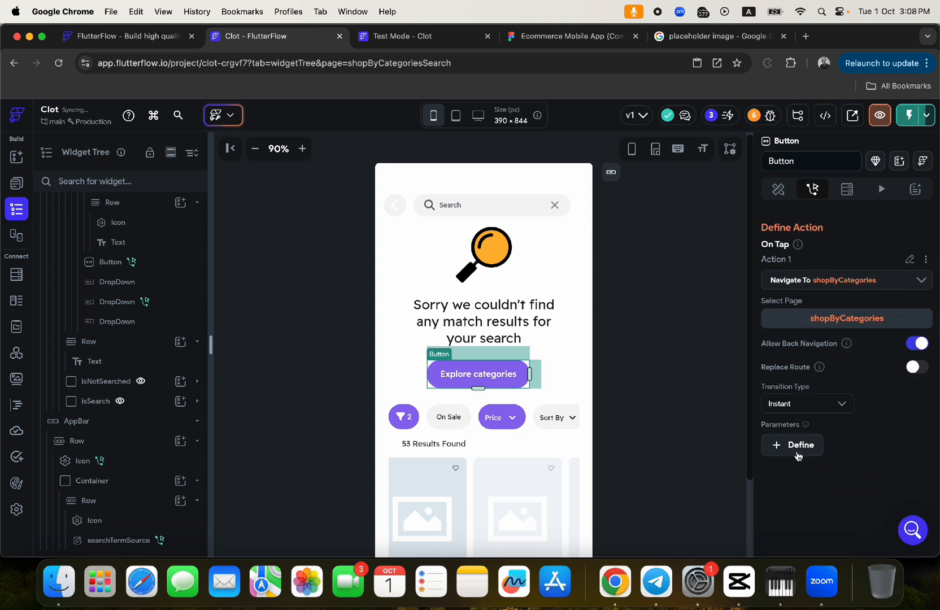
Step: Open the shopByCategories page and examine the actions set on its Hoodies row
left_click(16, 184)
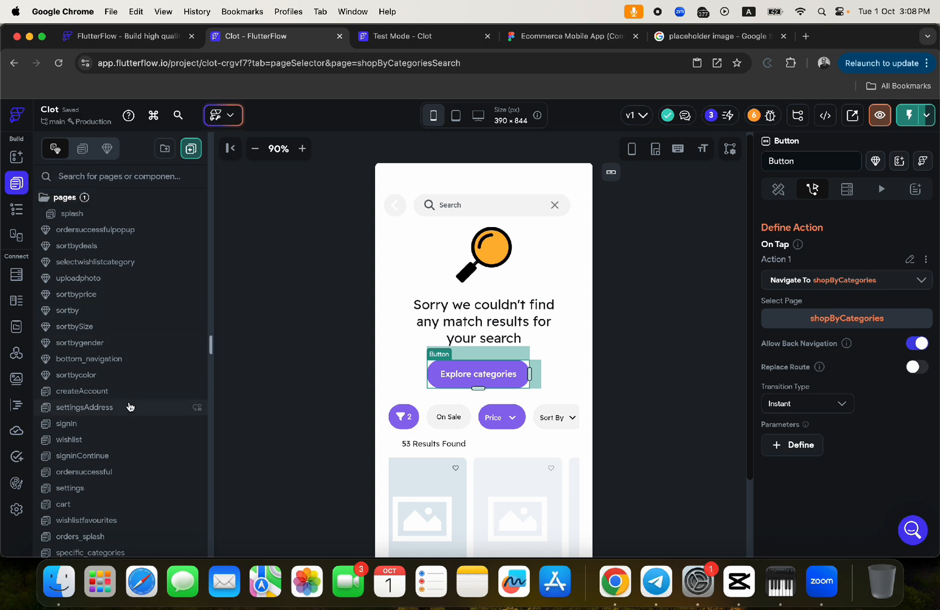
scroll(119, 424, "down", 5)
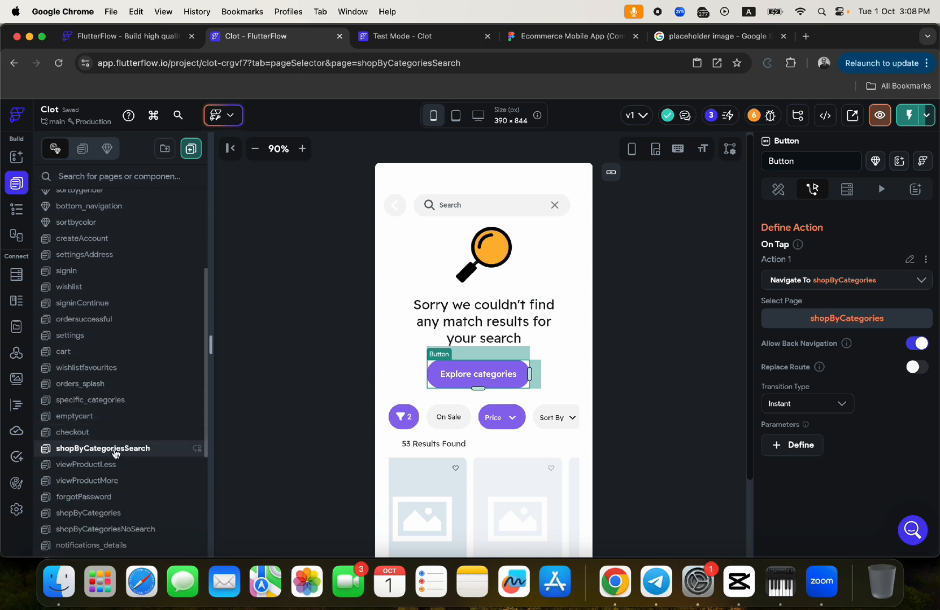
left_click(104, 512)
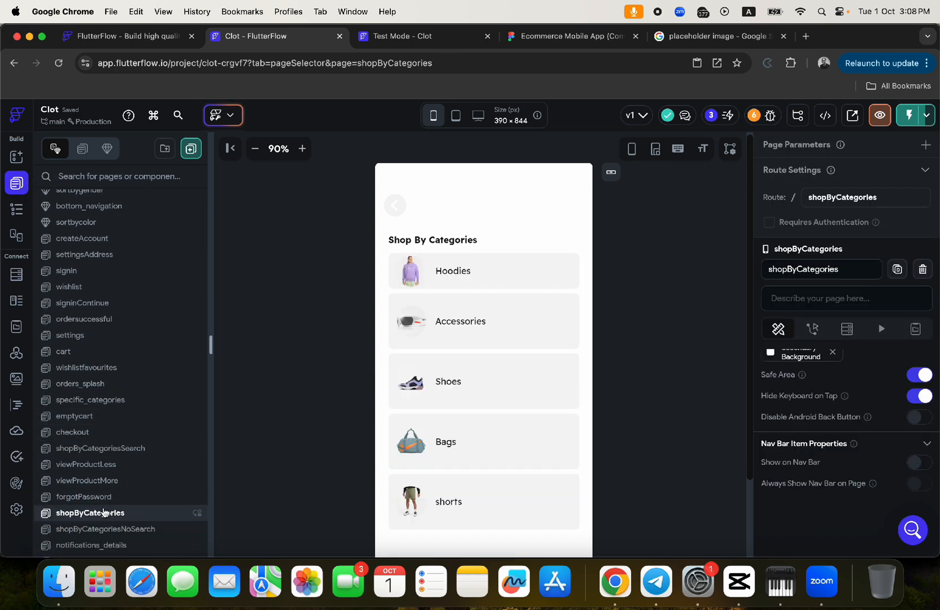
left_click(556, 272)
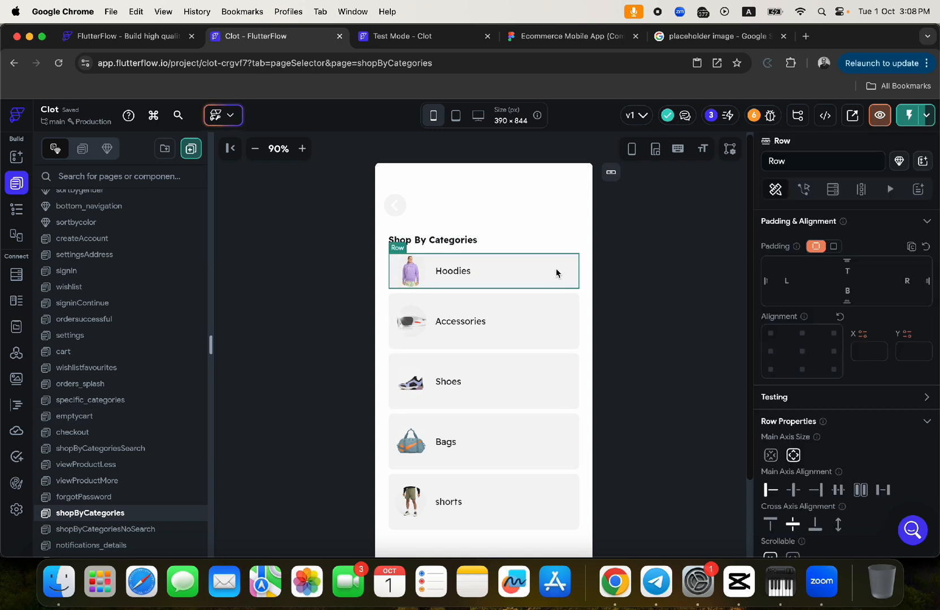
left_click(16, 209)
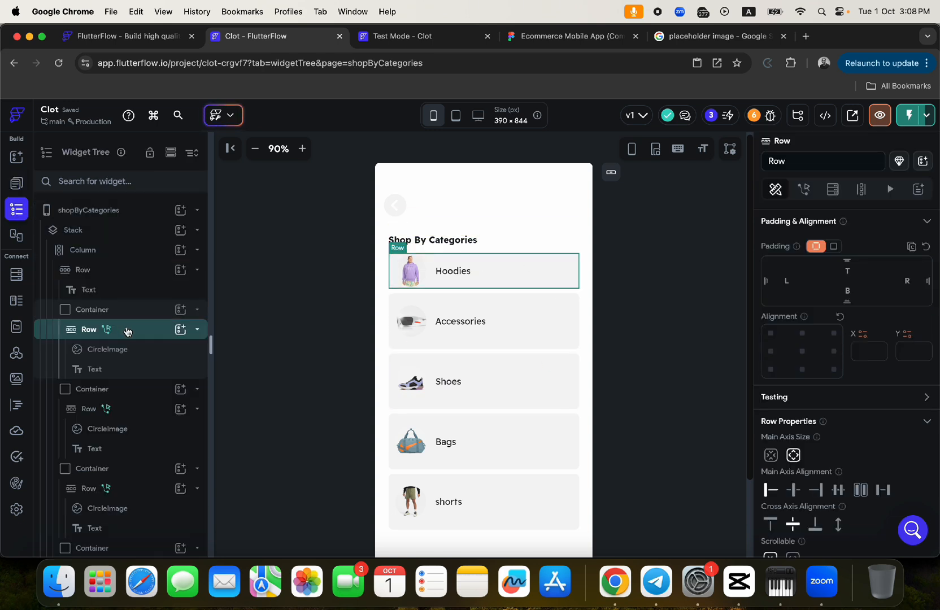
left_click(803, 189)
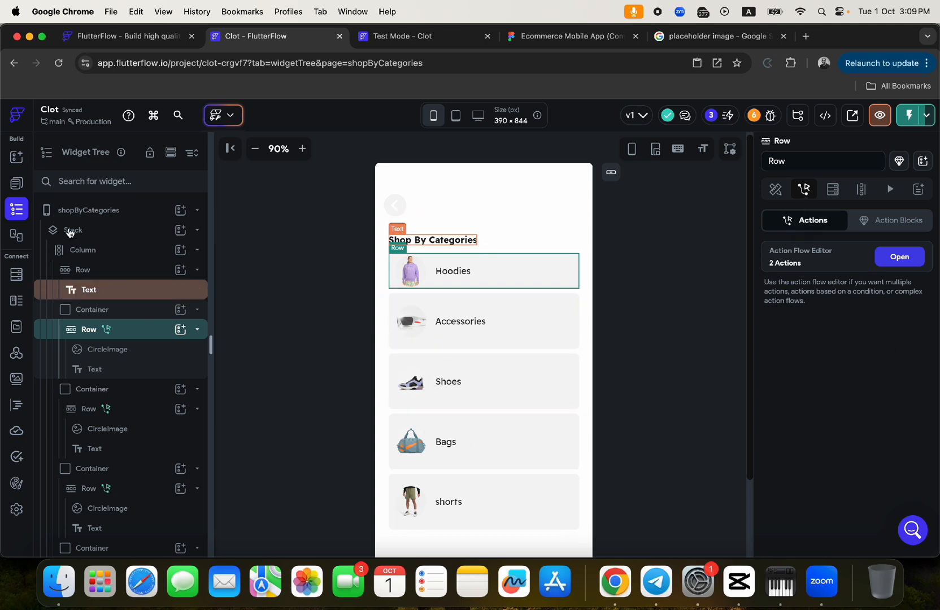
Step: Go back to the shopByCategoriesSearch page to view its Shop By Categories layout
left_click(16, 183)
scroll(113, 447, "down", 5)
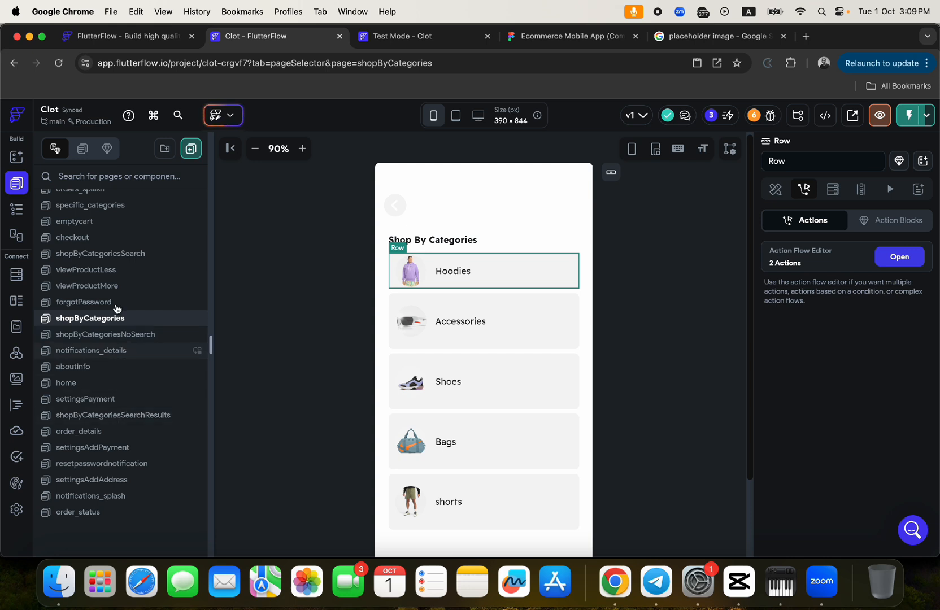
left_click(113, 255)
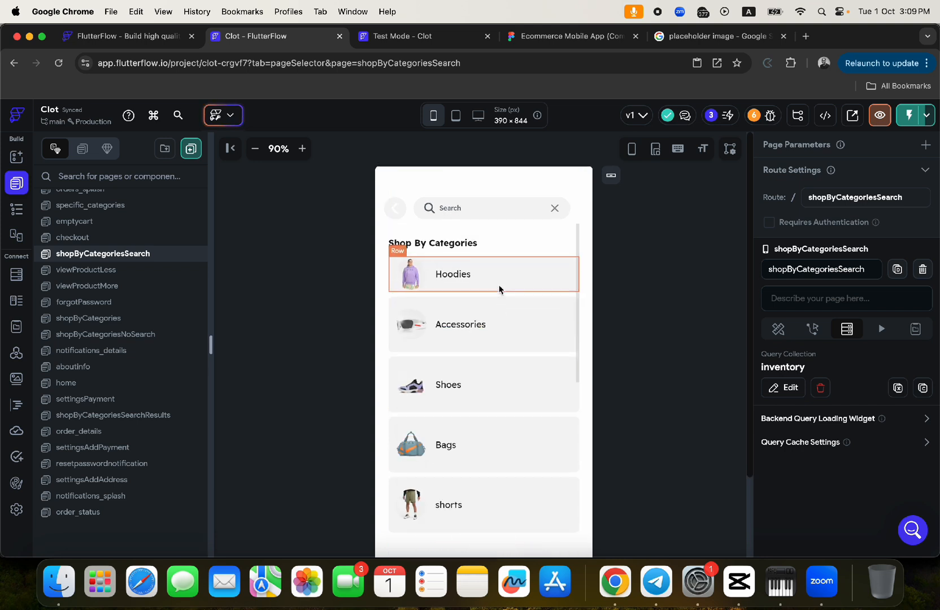
Step: Open the home page and select the search TextField in its widget tree
scroll(113, 327, "up", 5)
scroll(104, 338, "up", 3)
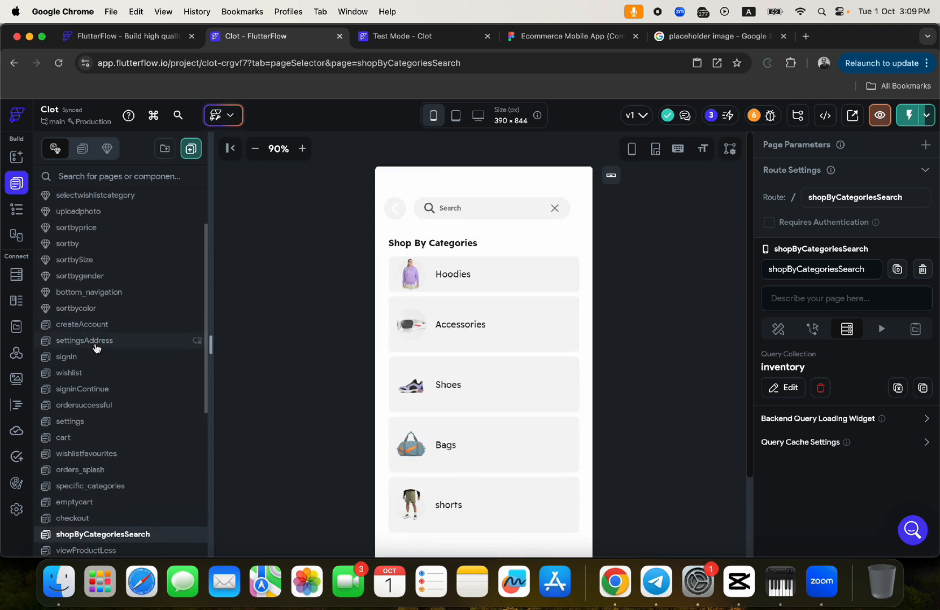
scroll(110, 333, "down", 1)
scroll(110, 334, "down", 5)
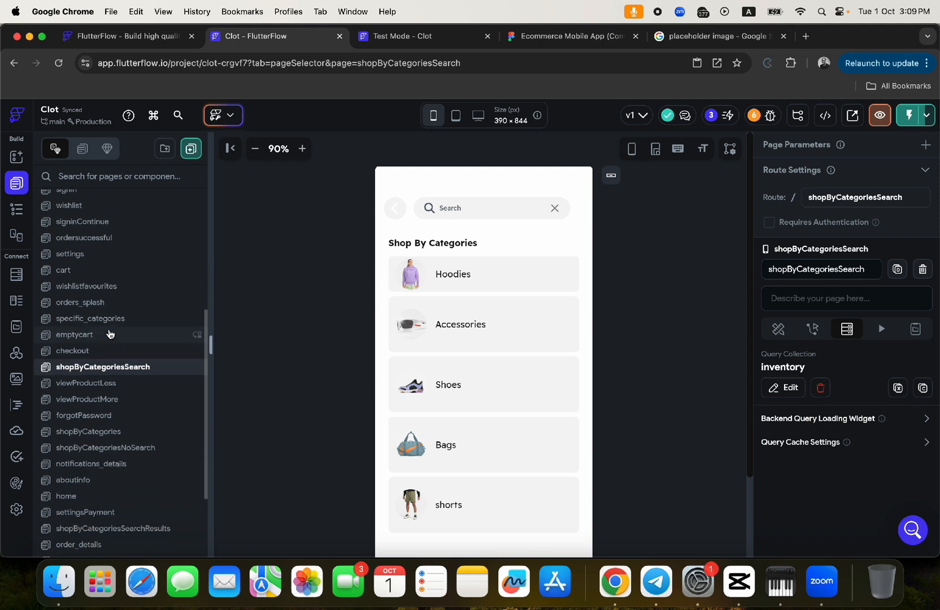
left_click(89, 497)
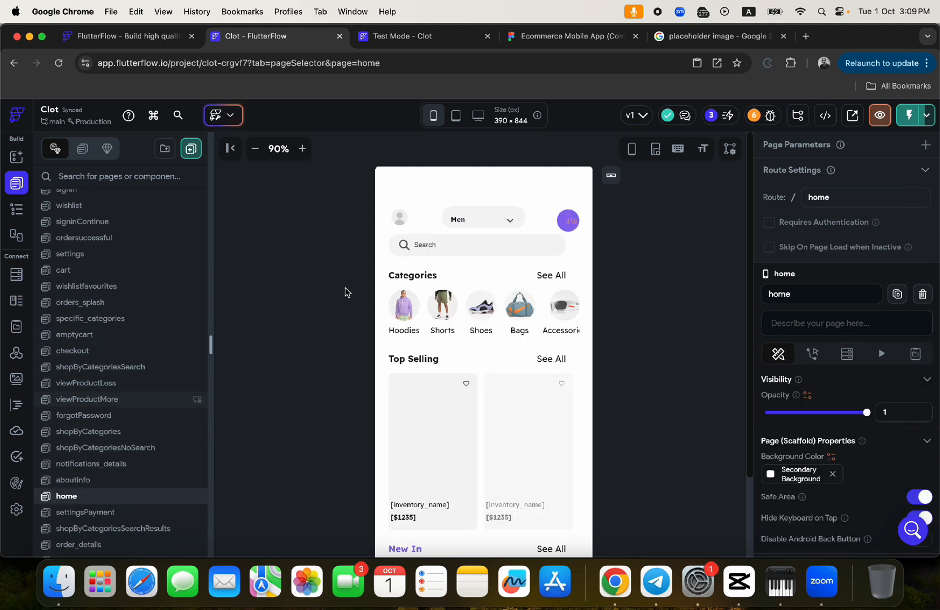
left_click(434, 247)
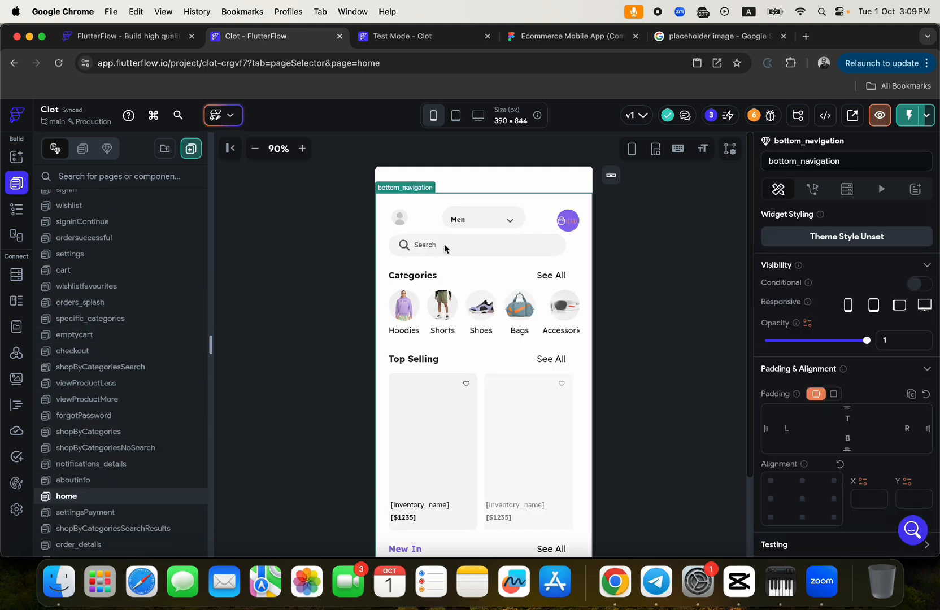
left_click(16, 209)
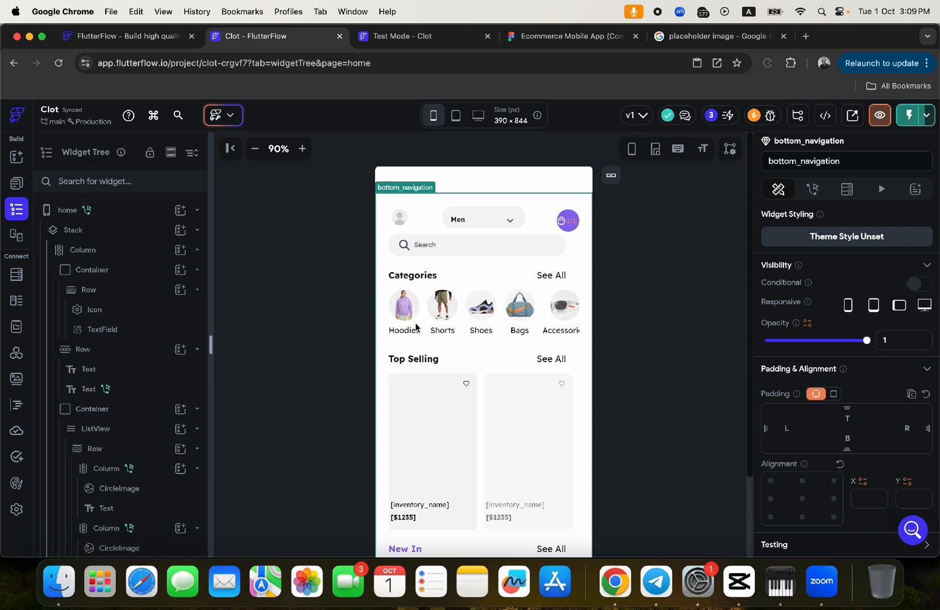
left_click(120, 332)
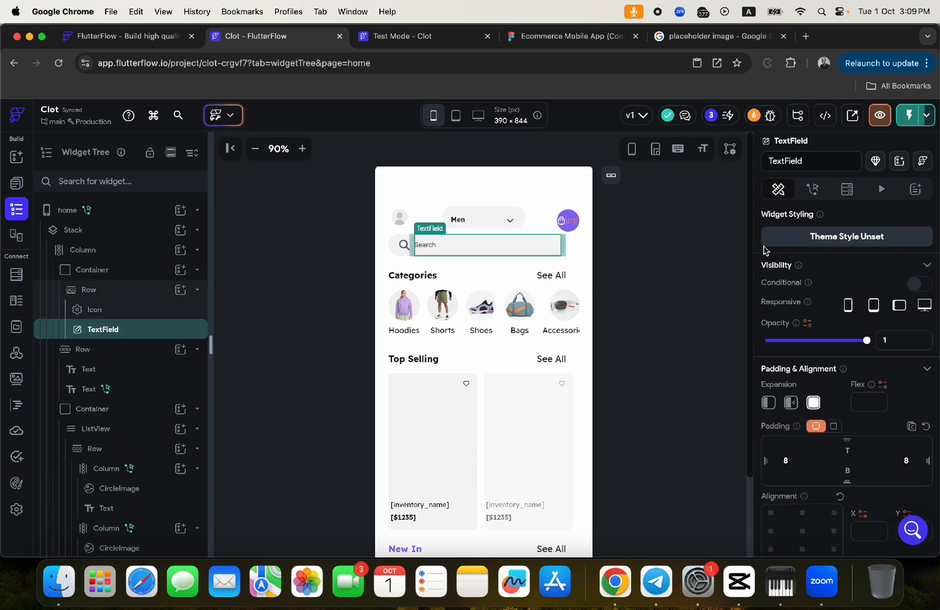
Step: Add an On Submit action to the home search TextField that navigates to shopByCategoriesSearch with an Instant transition
left_click(812, 188)
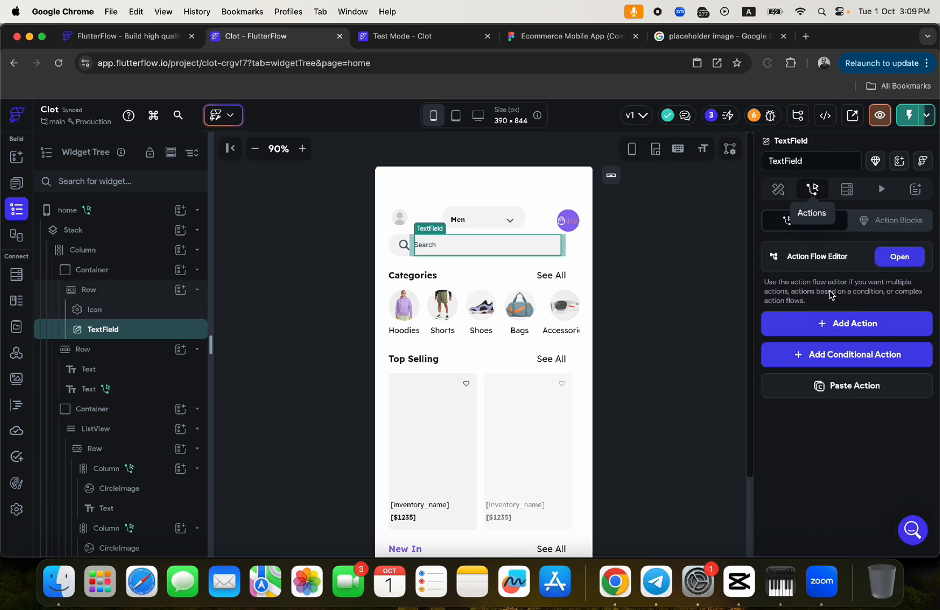
left_click(830, 323)
left_click(802, 418)
type("searc")
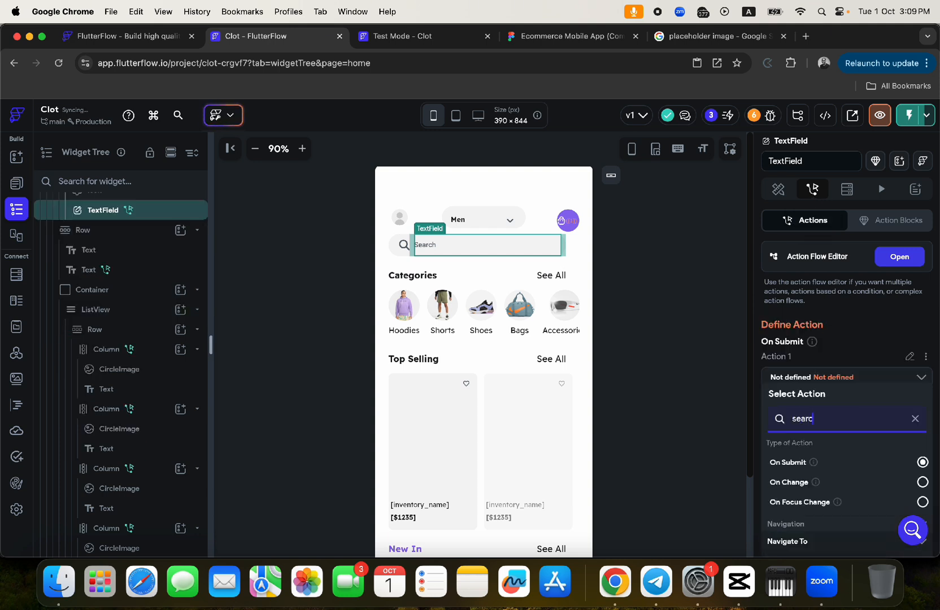
type("h")
scroll(857, 417, "down", 5)
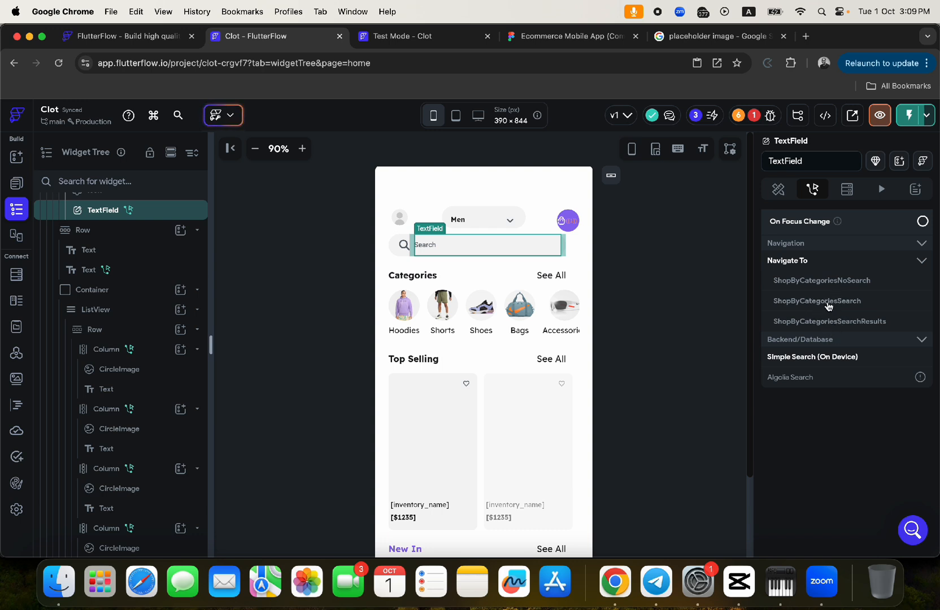
left_click(830, 305)
left_click(800, 221)
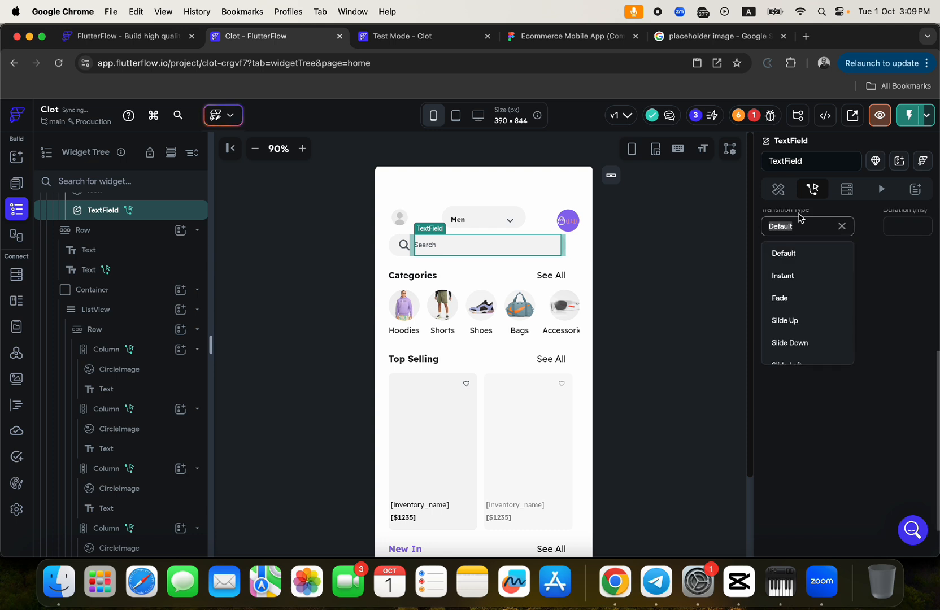
left_click(790, 275)
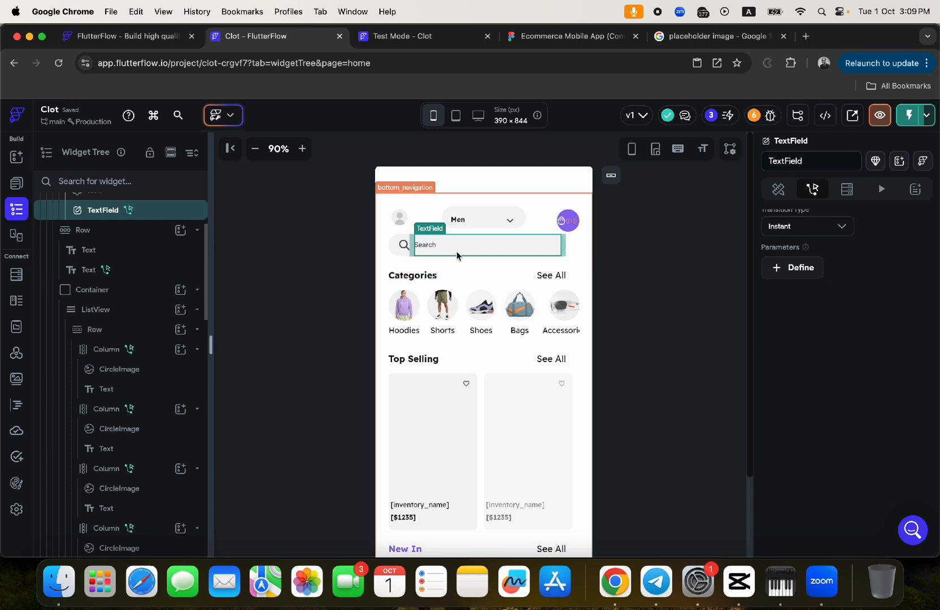
Step: Open the shopByCategoriesSearch page and review its categories, no-results and search results sections
left_click(16, 183)
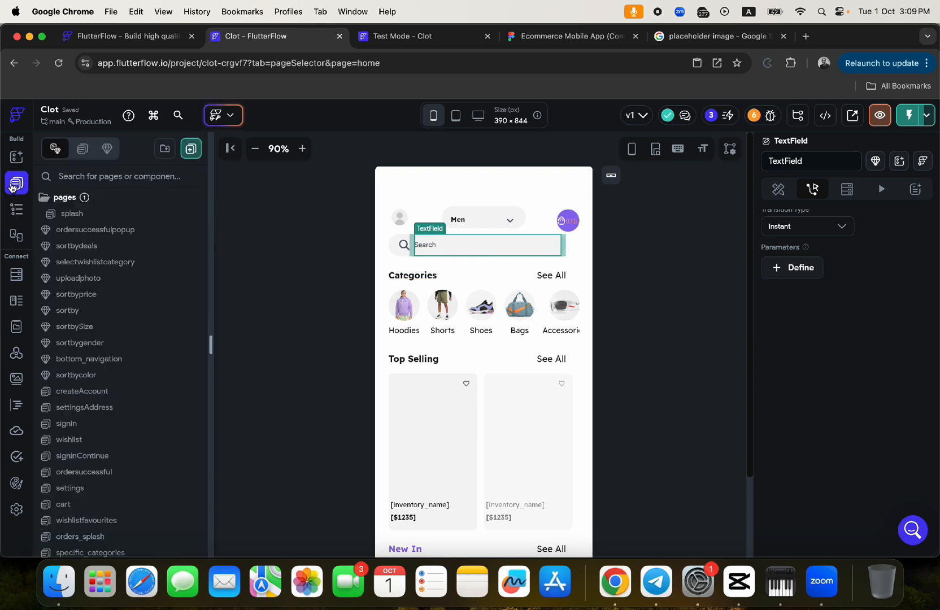
scroll(107, 391, "down", 5)
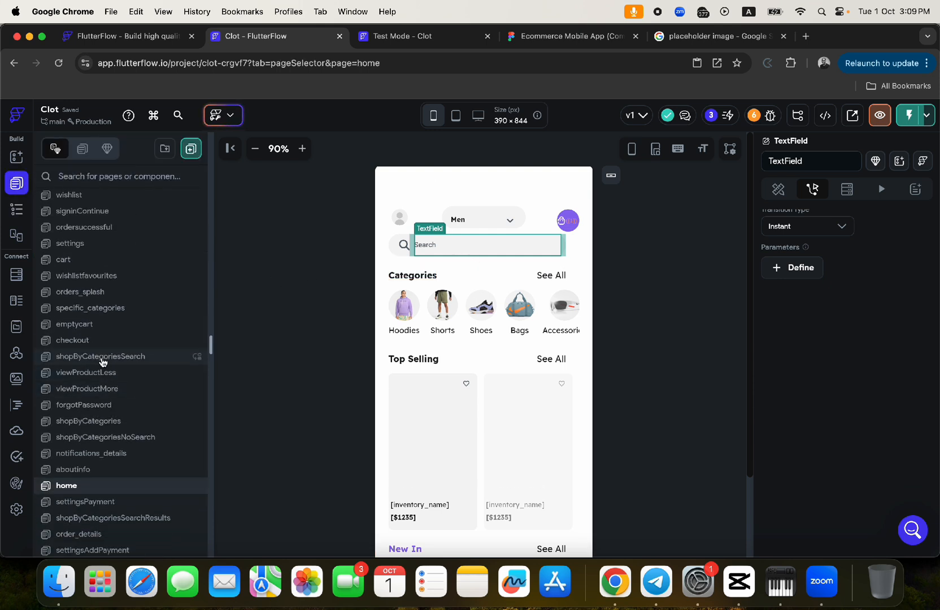
left_click(102, 357)
scroll(504, 329, "down", 10)
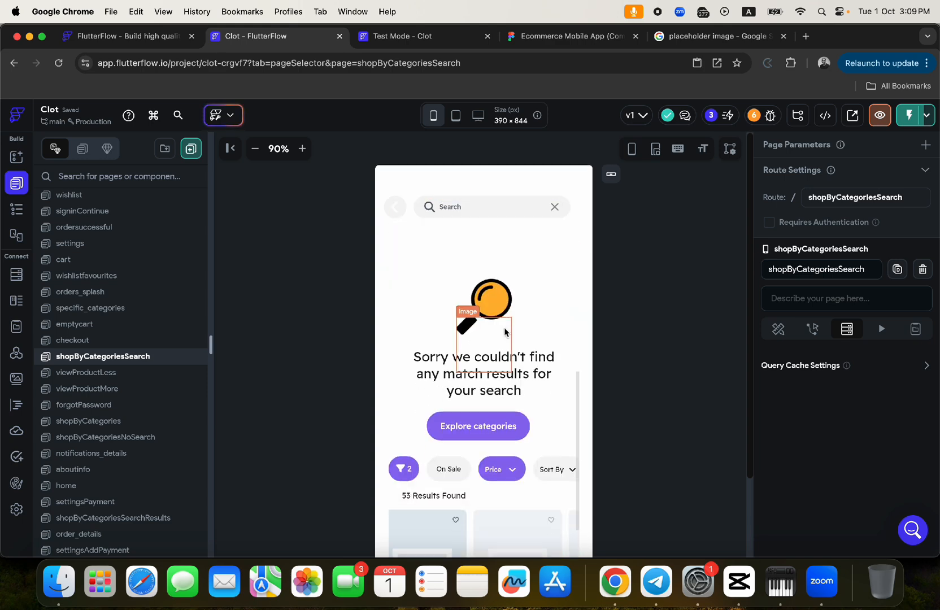
scroll(504, 331, "up", 10)
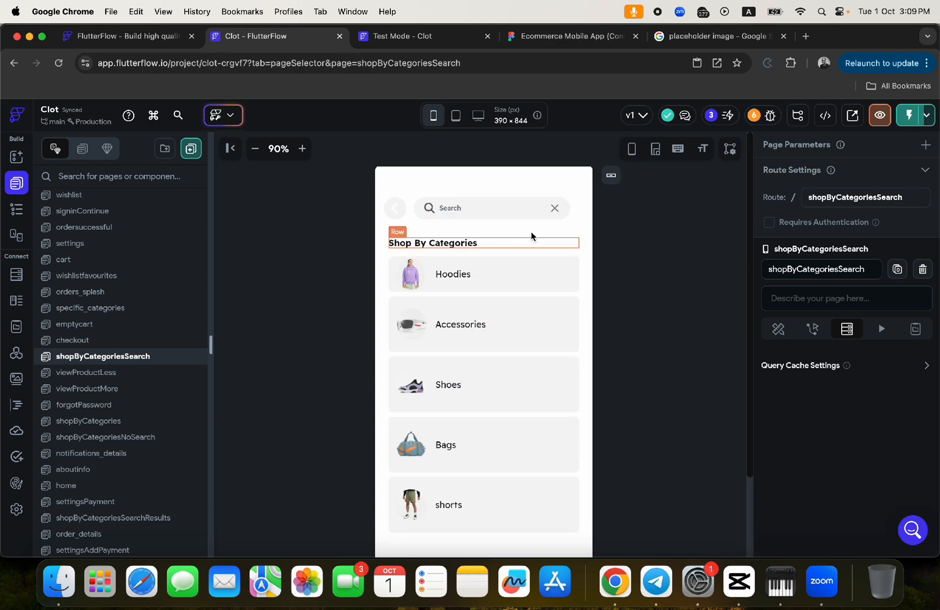
scroll(526, 365, "down", 8)
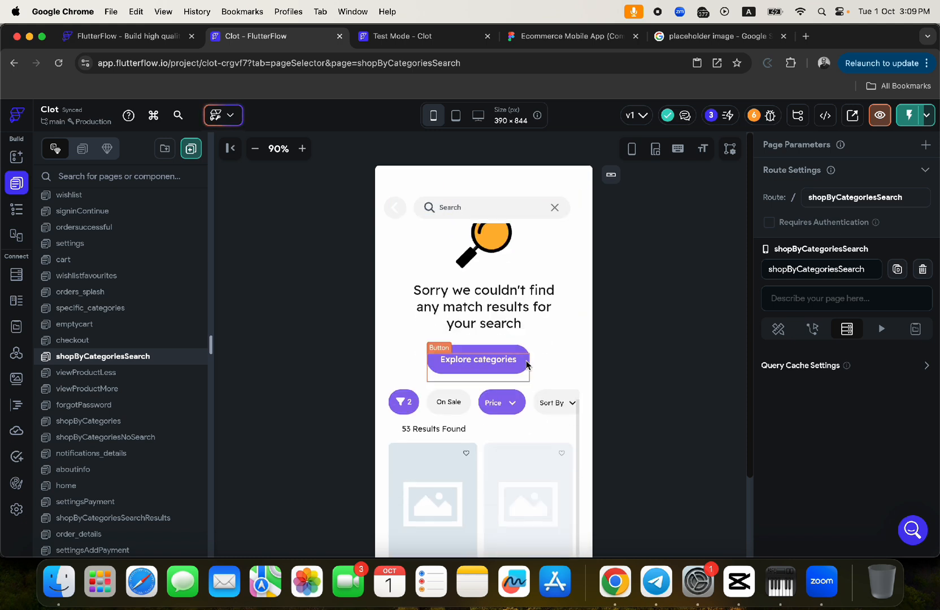
scroll(505, 497, "down", 3)
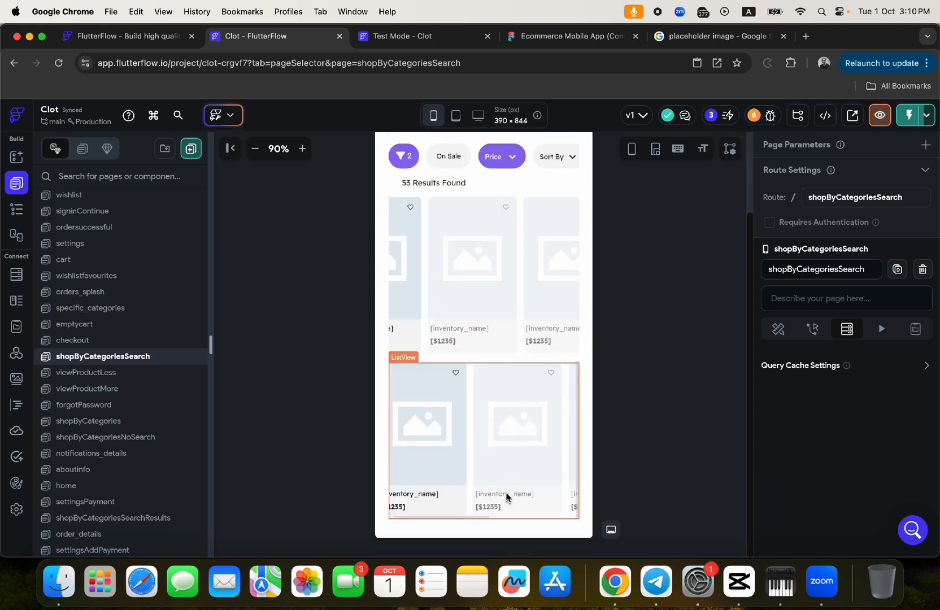
Step: Switch to the Clot Test Mode session and reload it with the latest changes, fitting the app preview in view
left_click(412, 37)
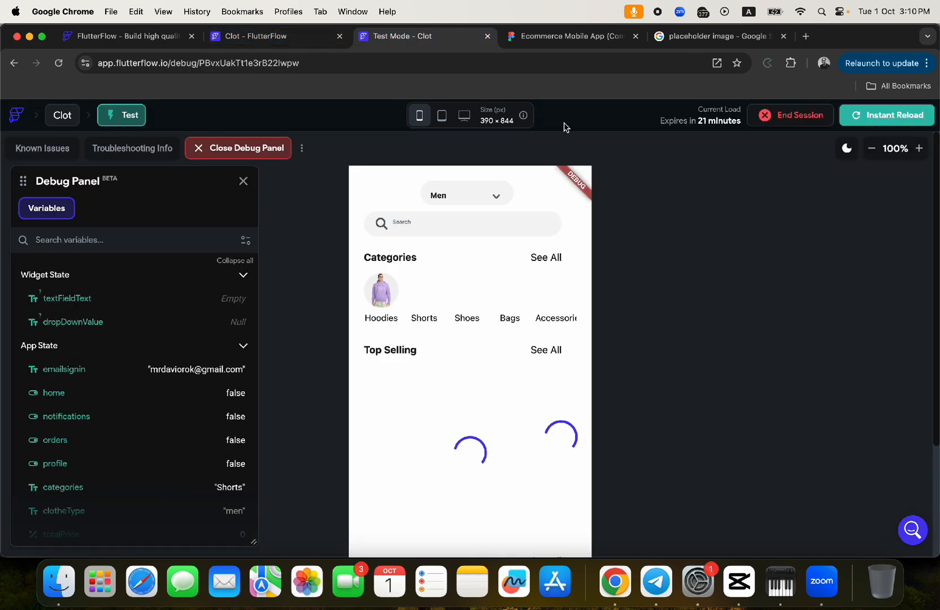
left_click(869, 118)
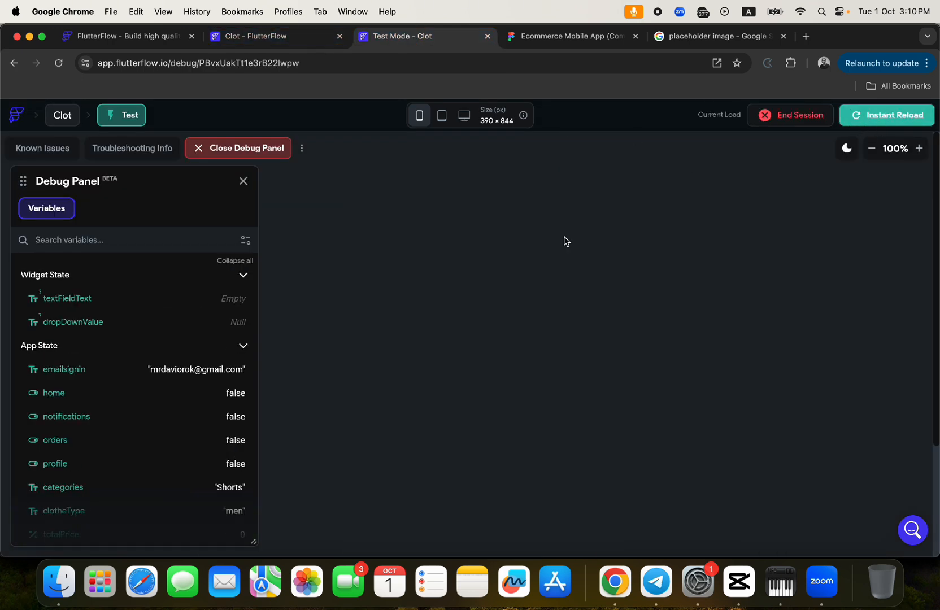
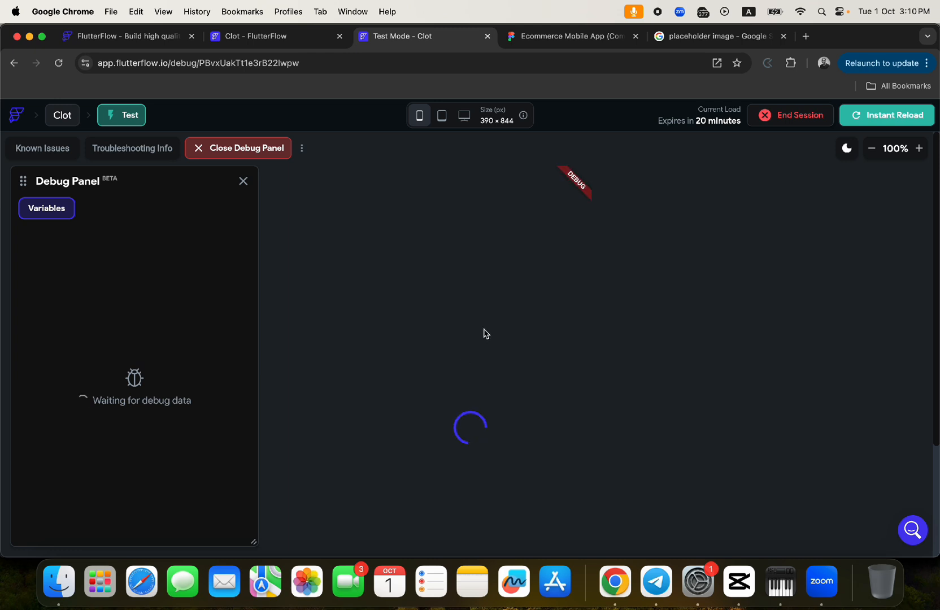
left_click(872, 149)
left_click(872, 149)
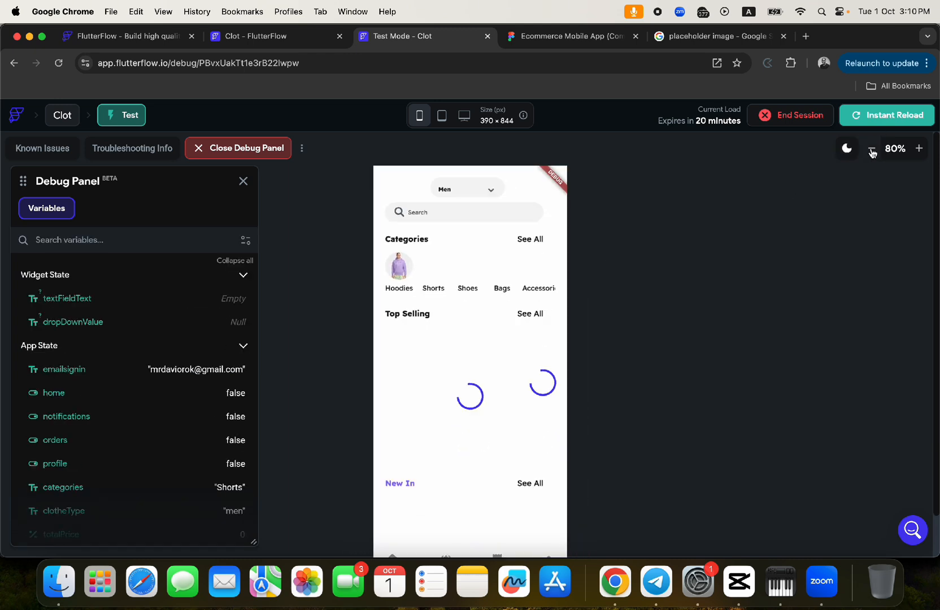
scroll(461, 411, "down", 2)
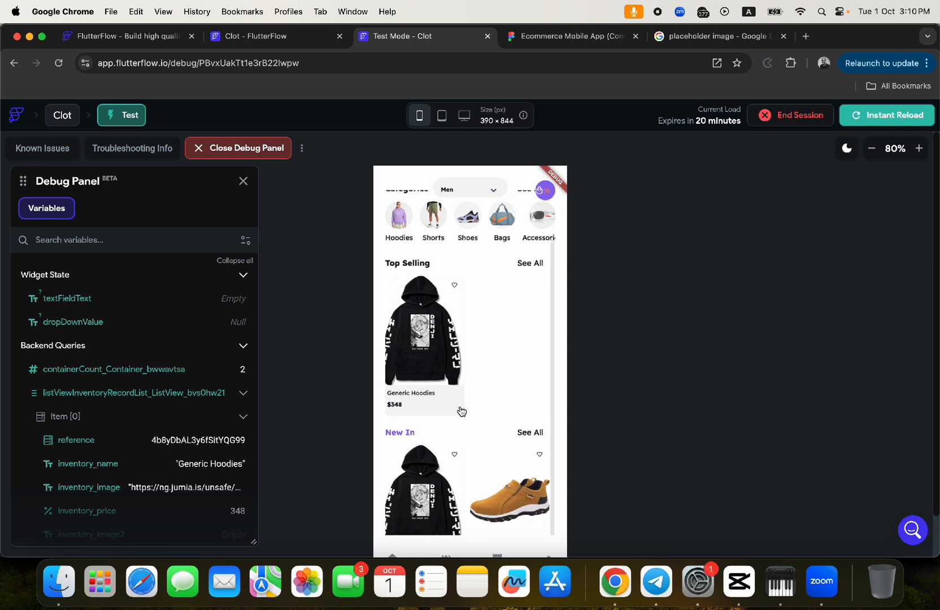
left_click(871, 148)
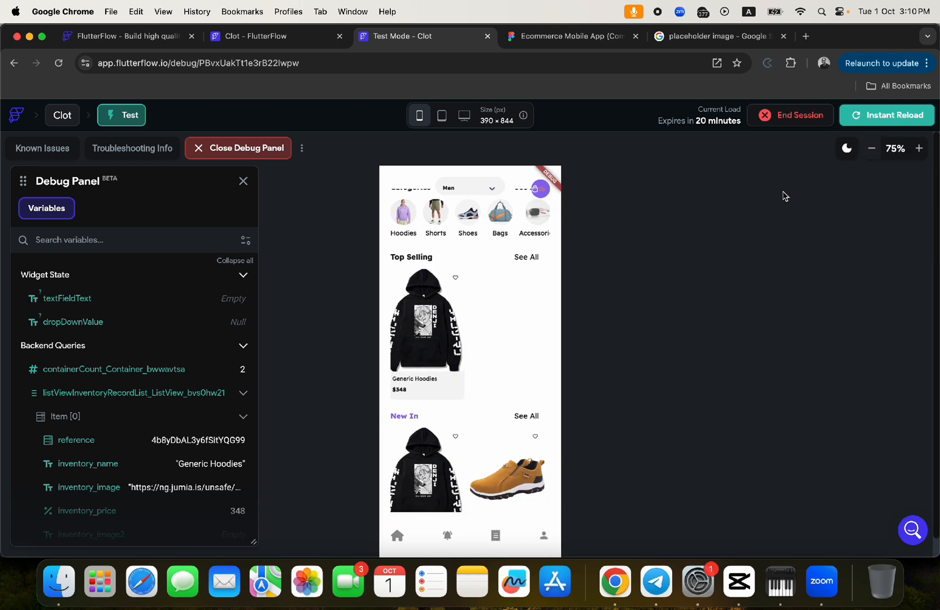
Step: Test whether selecting the search field on the running app's home page opens the search page
scroll(443, 246, "up", 3)
left_click(428, 212)
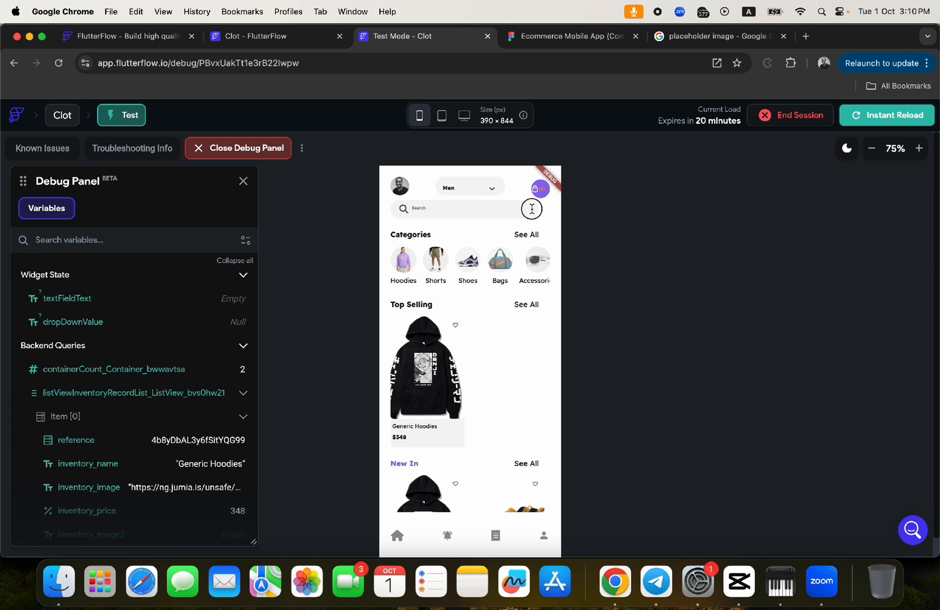
left_click(403, 209)
left_click(490, 208)
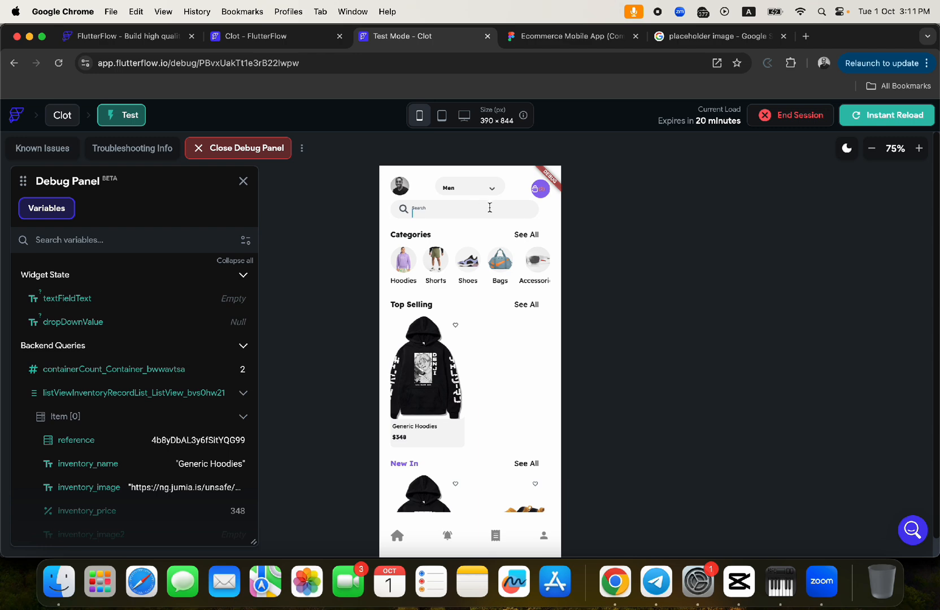
Step: Return to the Clot project and cut the On Submit navigation action from the home page's search TextField
left_click(254, 37)
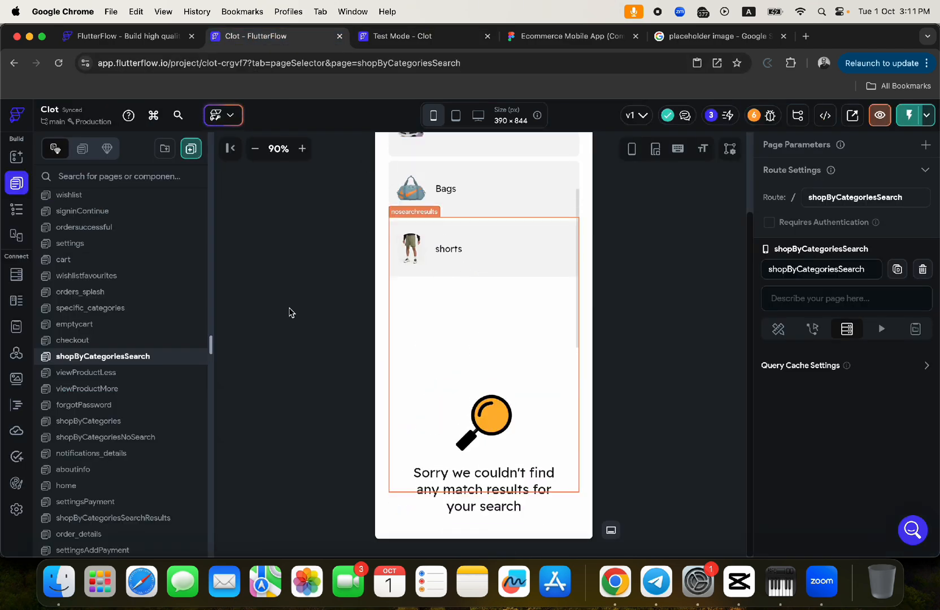
scroll(115, 425, "down", 3)
scroll(101, 437, "up", 2)
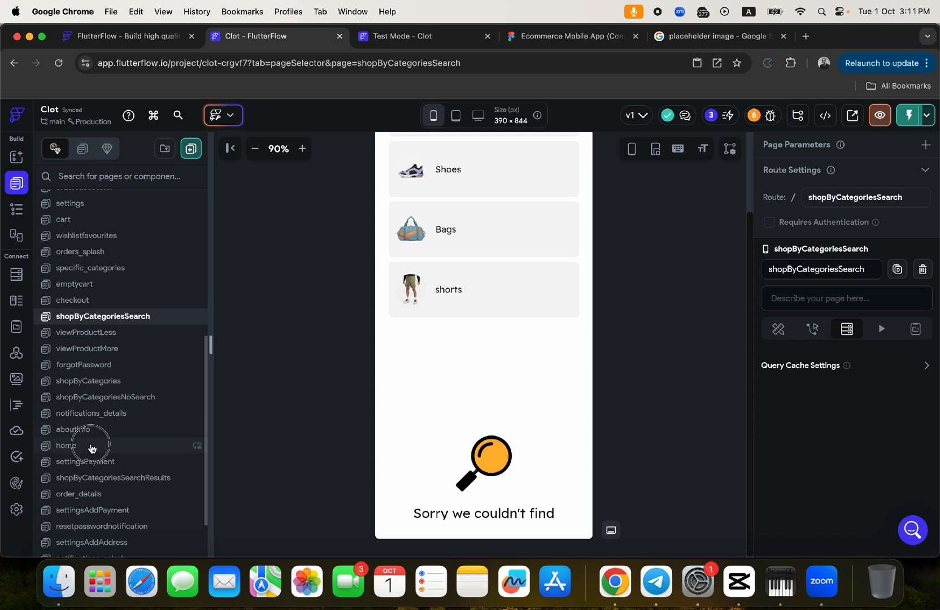
left_click(91, 447)
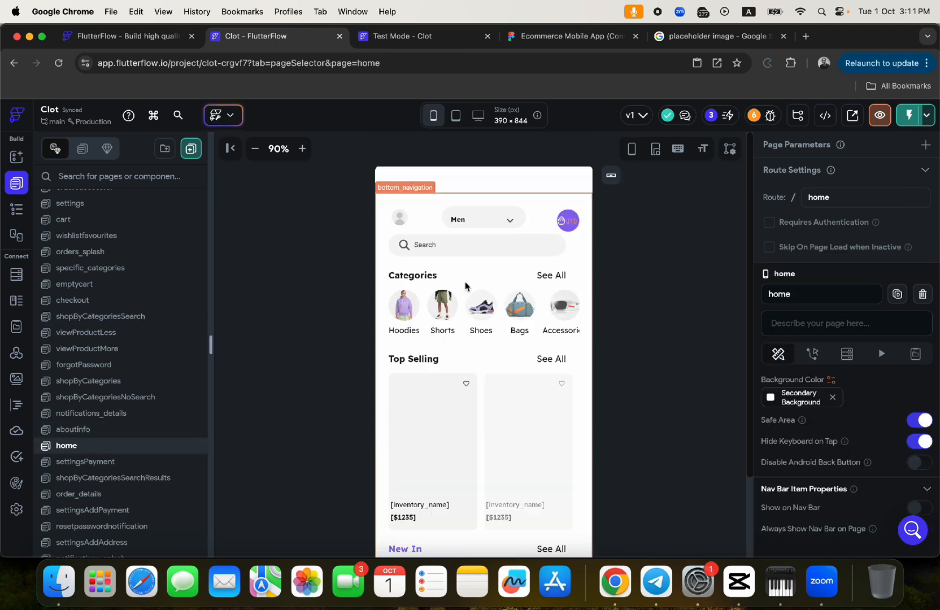
left_click(427, 246)
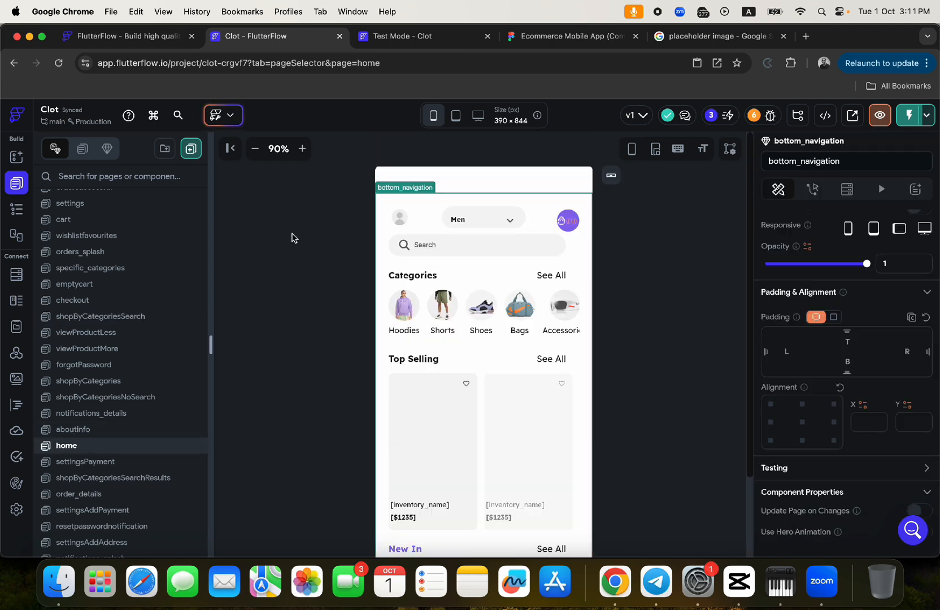
left_click(16, 210)
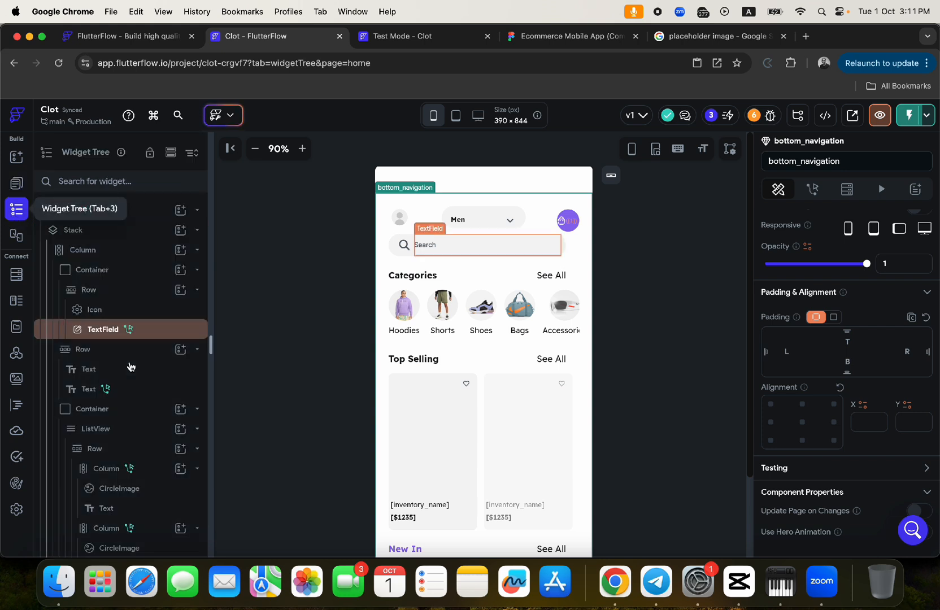
left_click(125, 331)
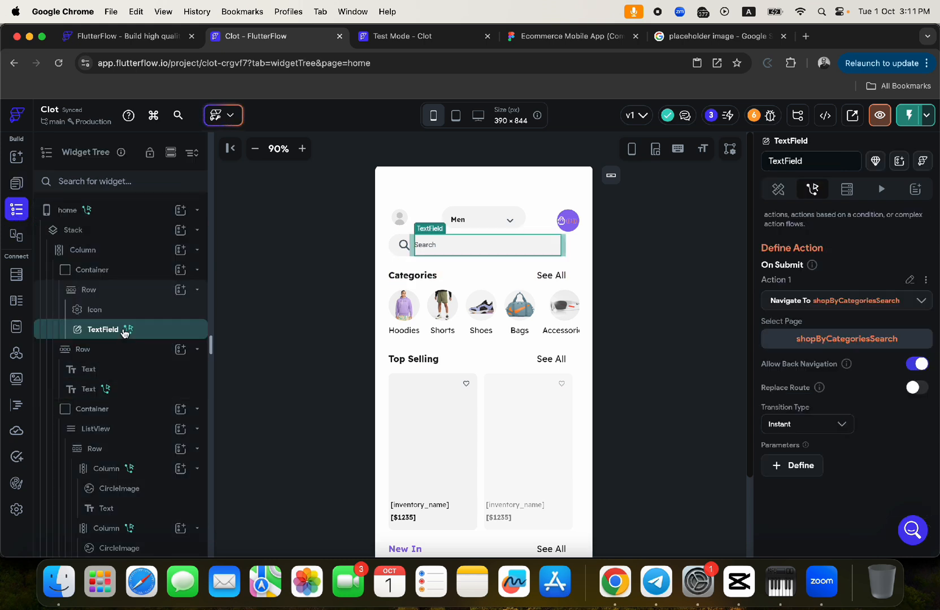
left_click(925, 280)
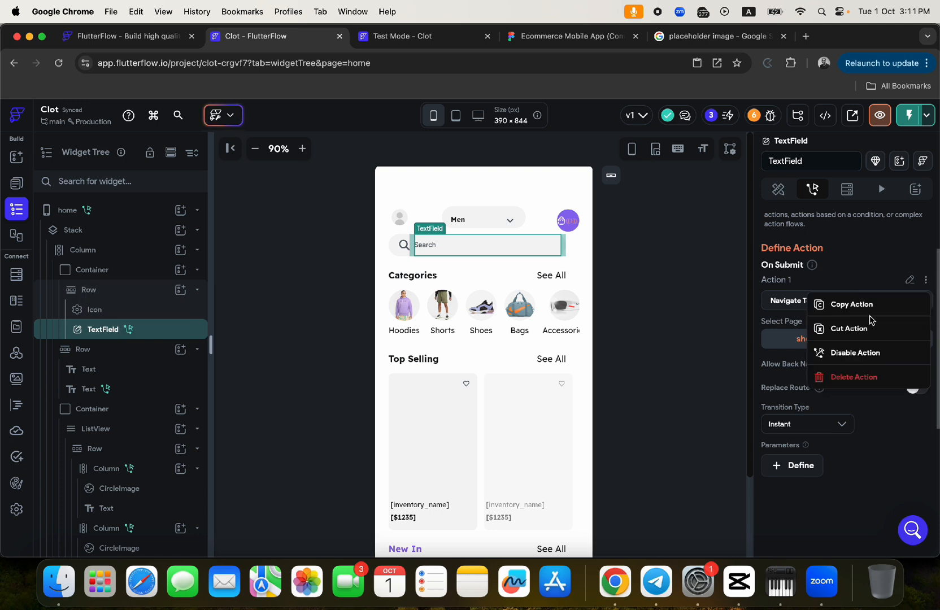
left_click(847, 329)
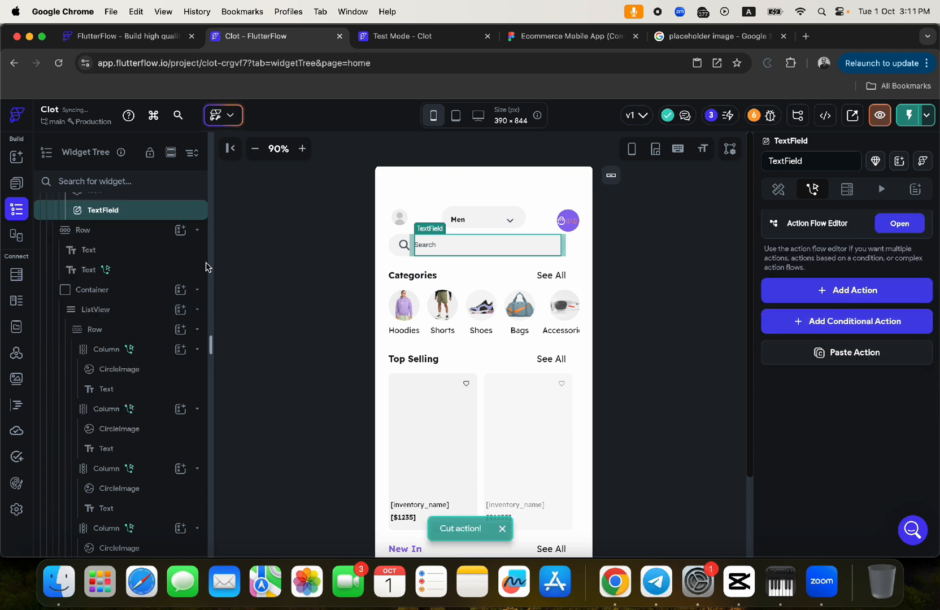
Step: Replace the TextField in the home page's search row with a Text widget beside the search icon
scroll(119, 226, "up", 2)
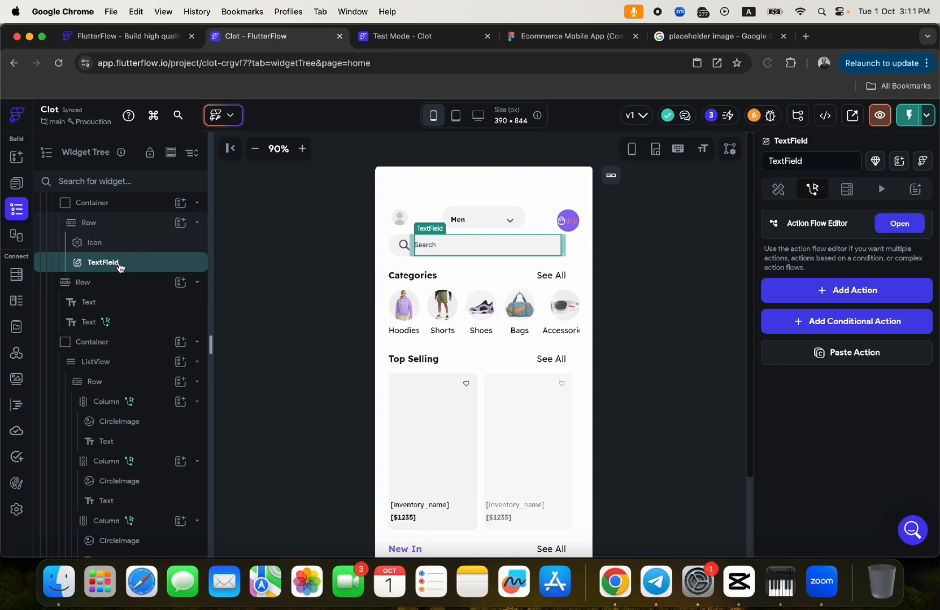
key("Delete")
left_click(180, 210)
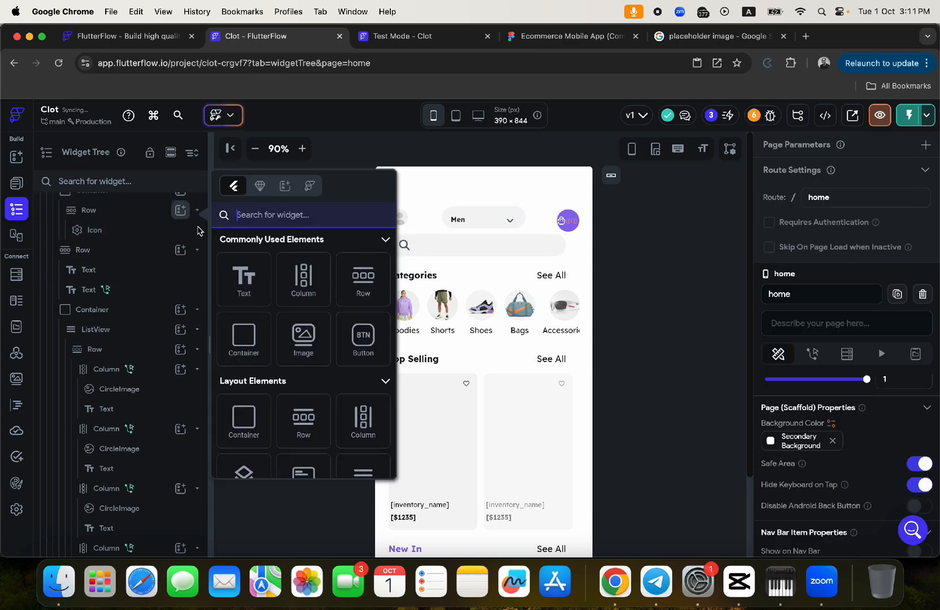
left_click(253, 281)
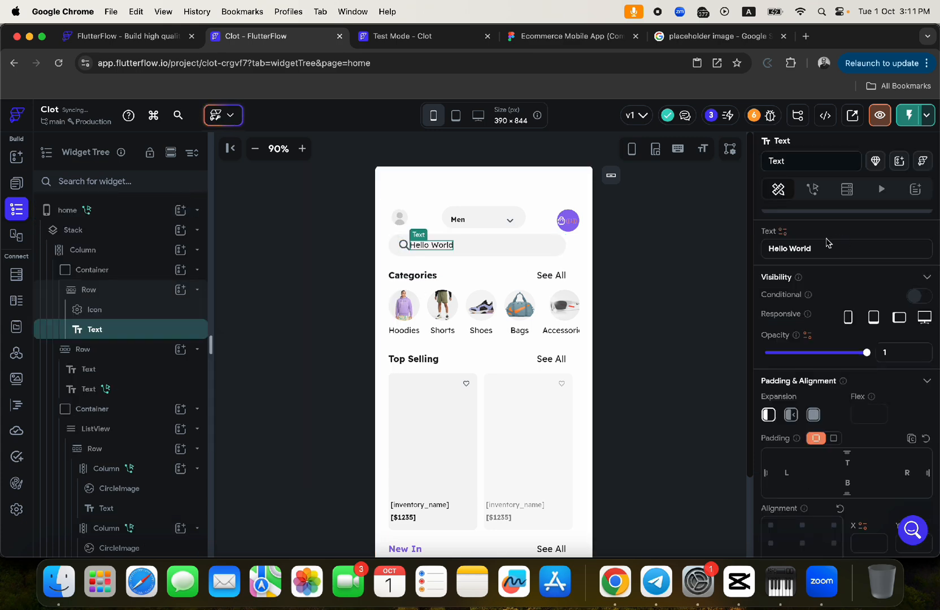
Step: Set the new Text widget's content to "Search" and its left padding to 12
triple_click(764, 248)
type("Sear")
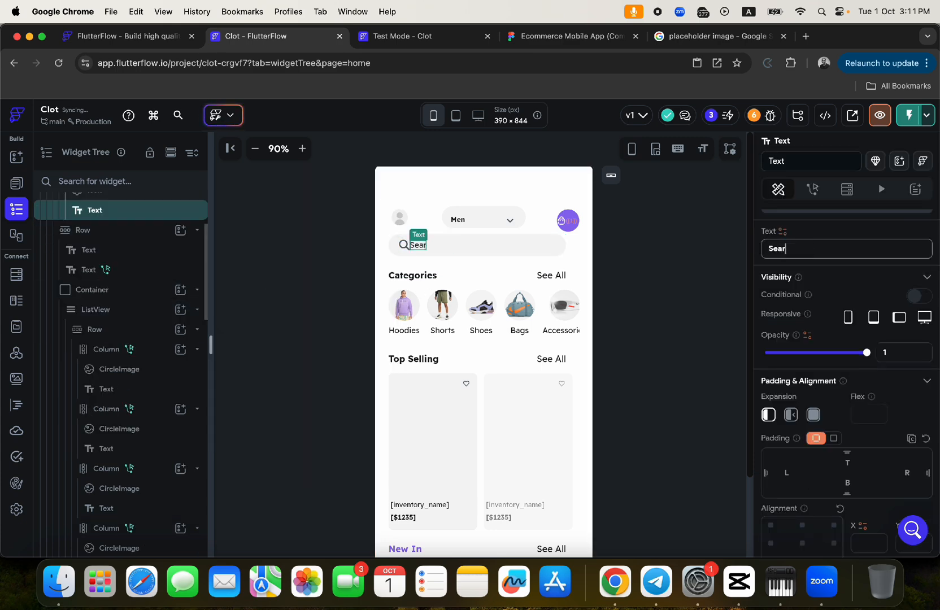
type("ch")
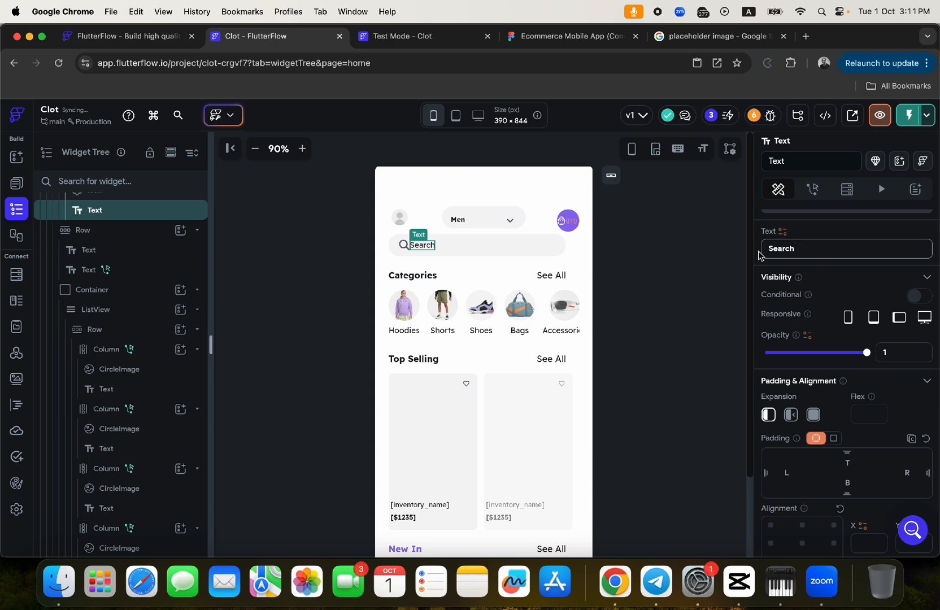
left_click(789, 472)
type("12")
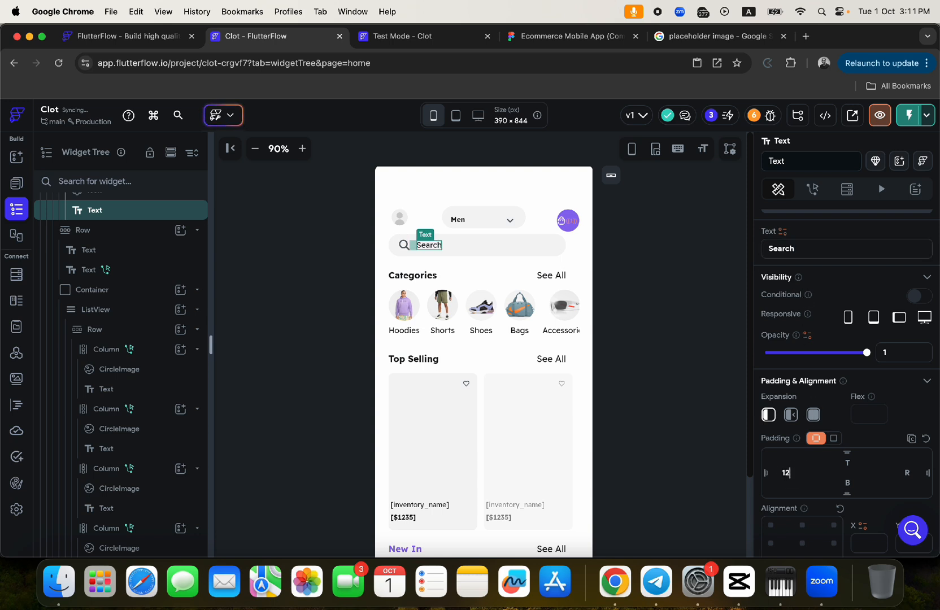
Step: Switch to the Figma Ecommerce Mobile App design and examine the homepage Search text's typography, detaching its fill style to read the hex colour
left_click(511, 39)
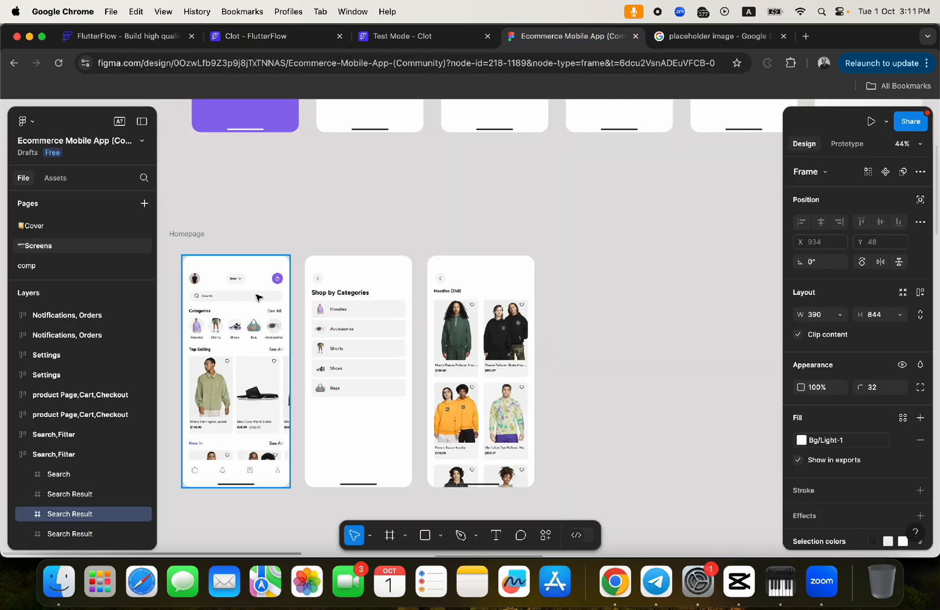
left_click(259, 297)
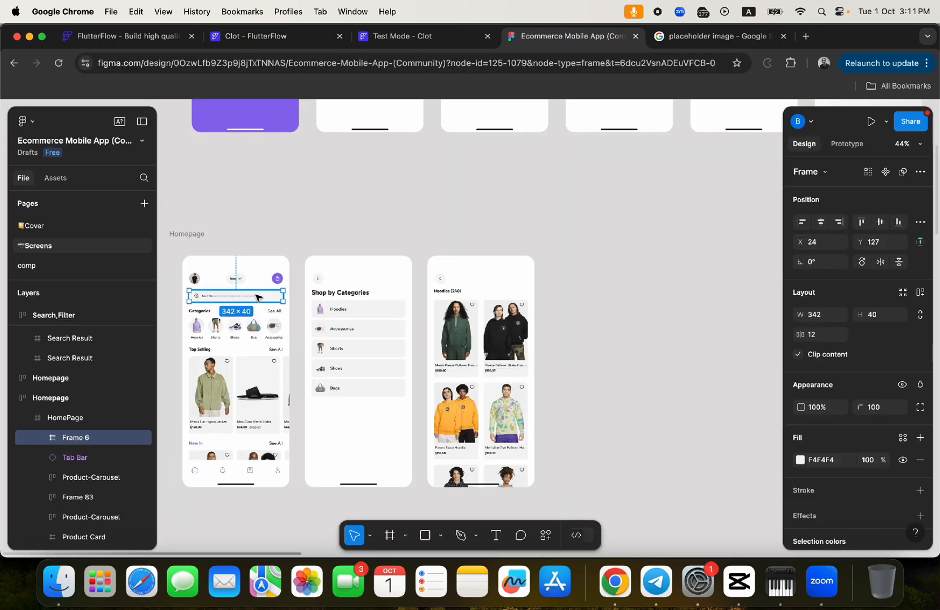
scroll(259, 297, "up", 10)
left_click(214, 313)
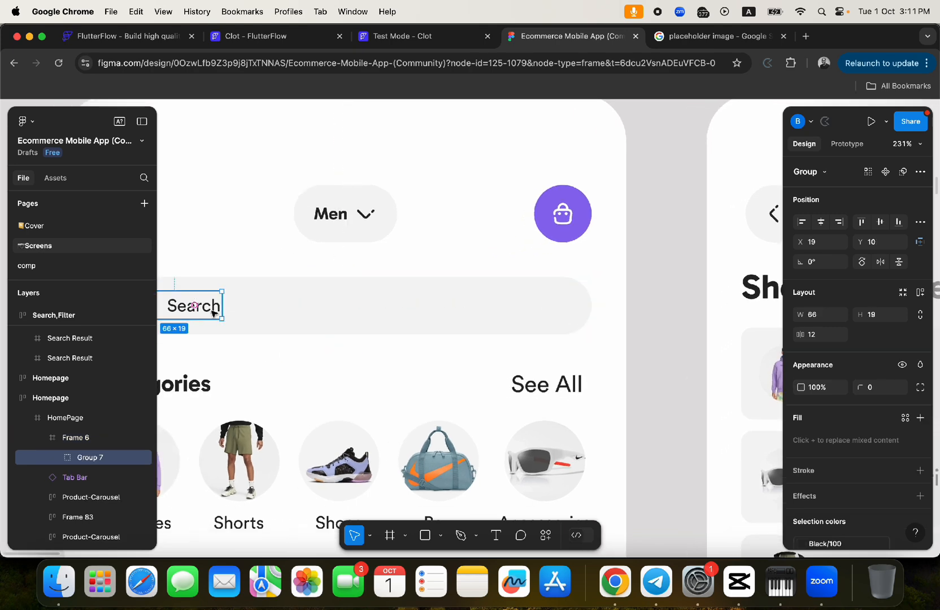
scroll(214, 312, "left", 5)
double_click(367, 281)
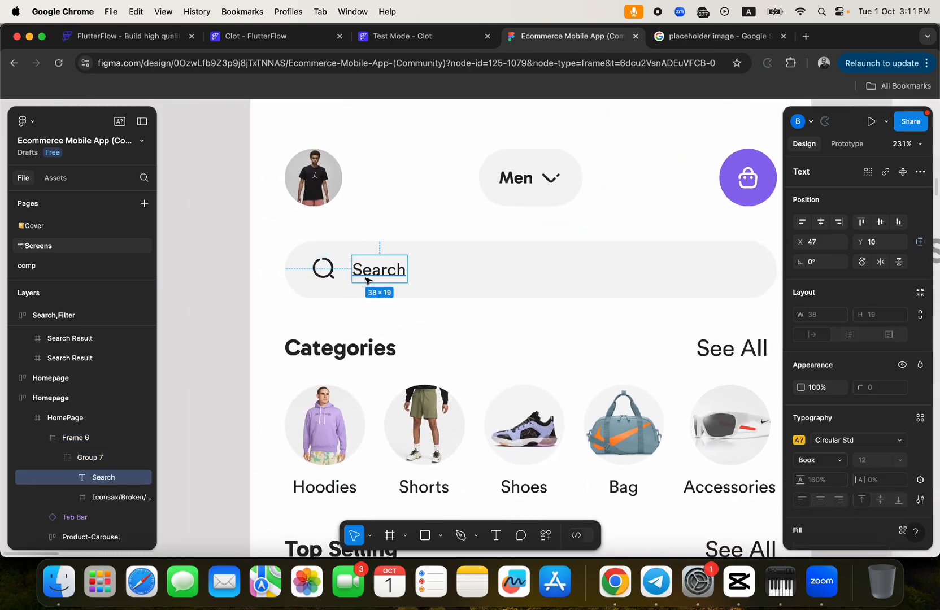
scroll(873, 448, "down", 3)
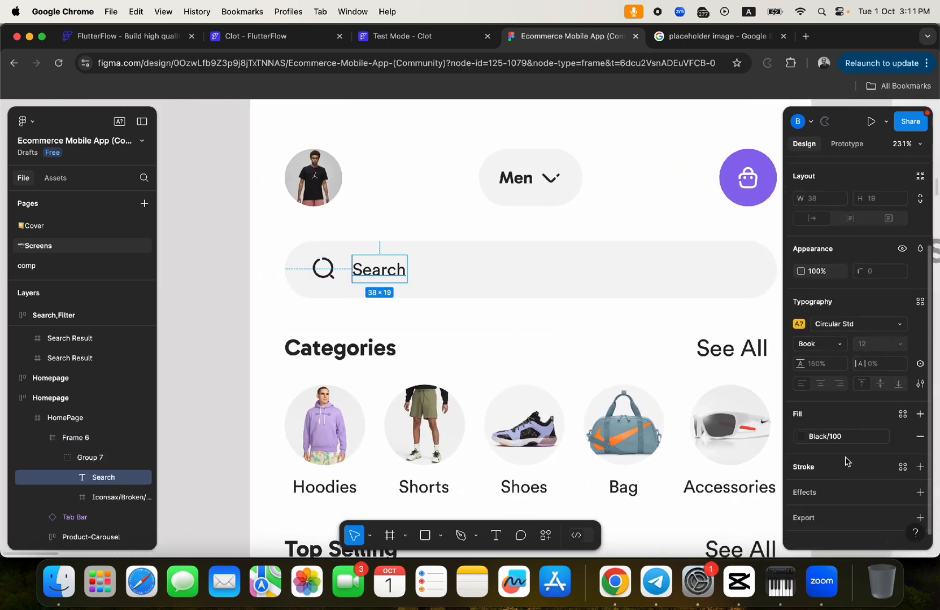
left_click(902, 436)
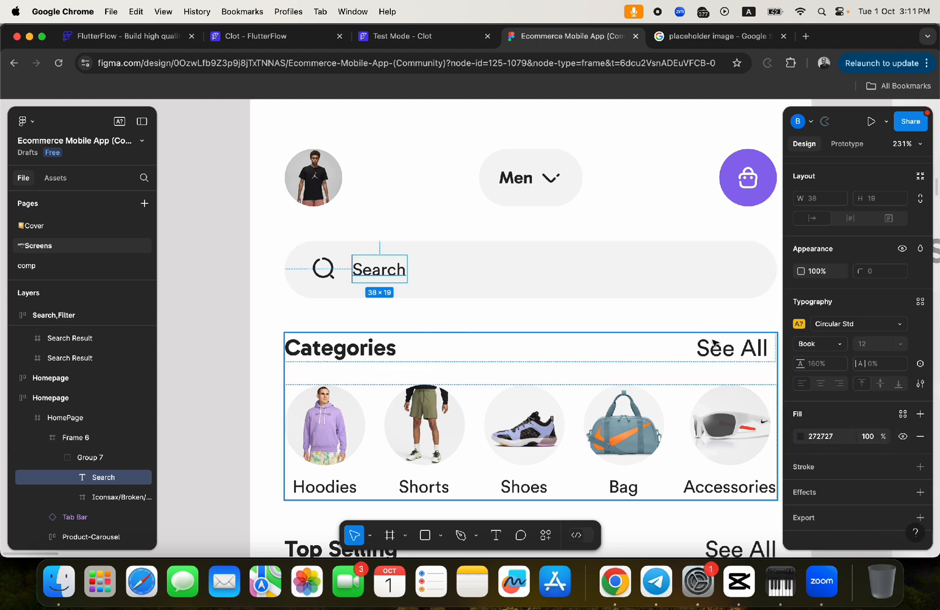
Step: Return to the Clot project and set the Search text's font size to 12 and its text color to 272727
left_click(274, 35)
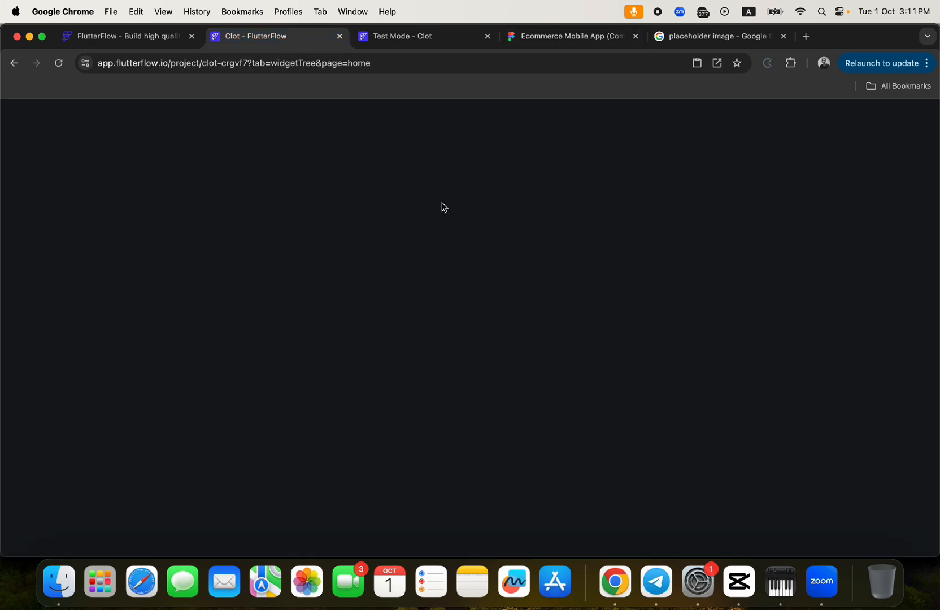
scroll(844, 404, "down", 5)
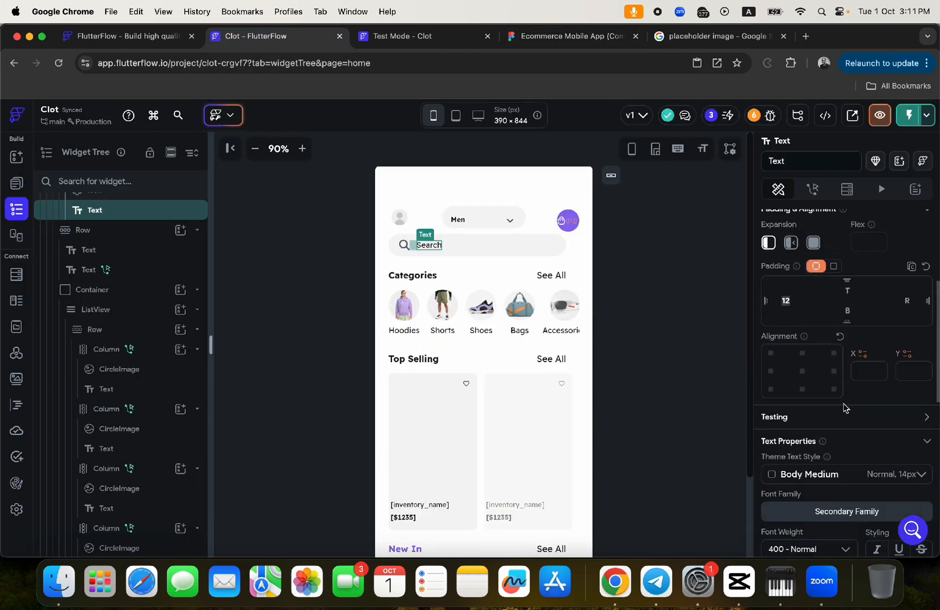
scroll(812, 482, "down", 5)
left_click(802, 416)
key("BackSpace")
type("2")
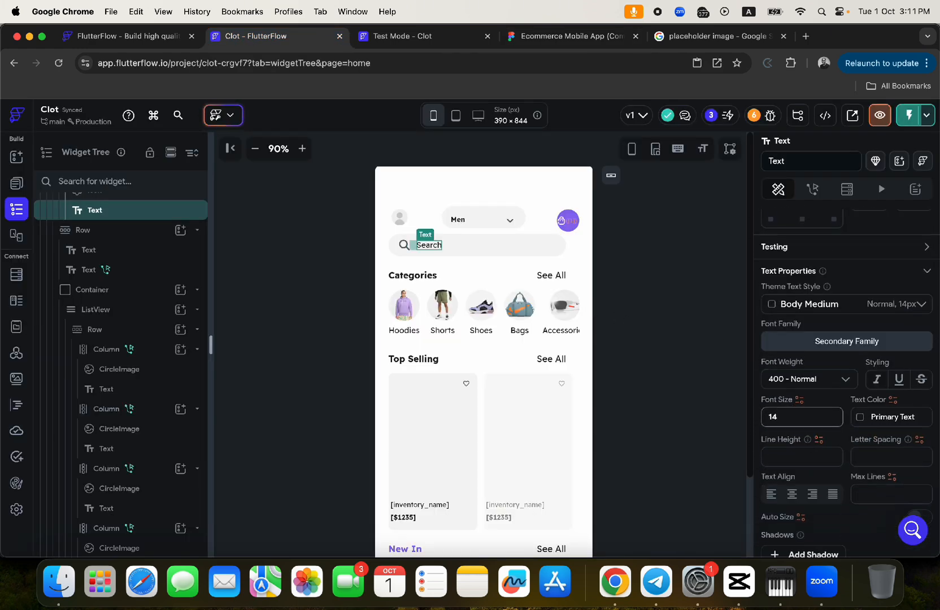
left_click(881, 416)
type("272727")
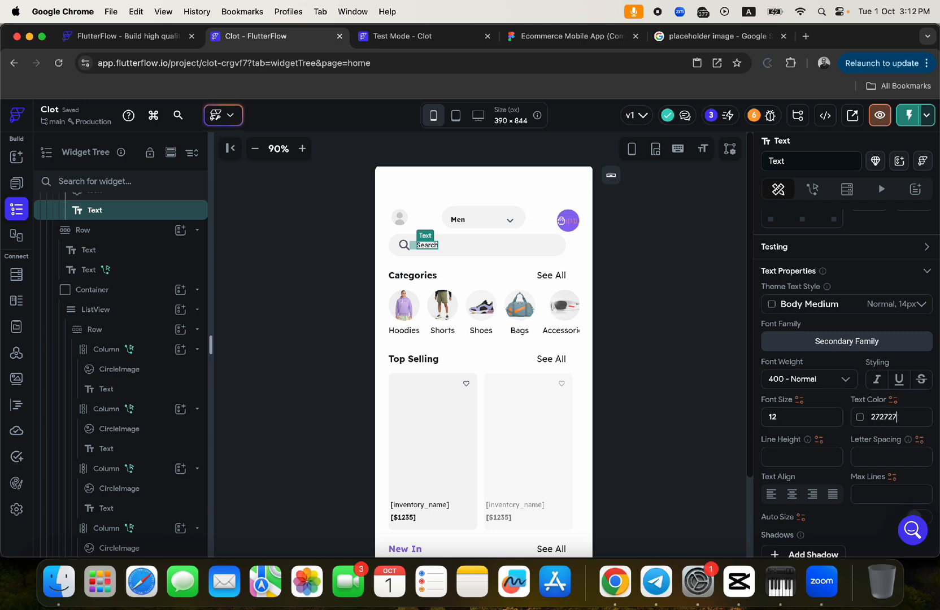
key("Return")
Step: Paste the cut navigation action to shopByCategoriesSearch onto the Container around the home search row as its On Tap action
left_click(475, 244)
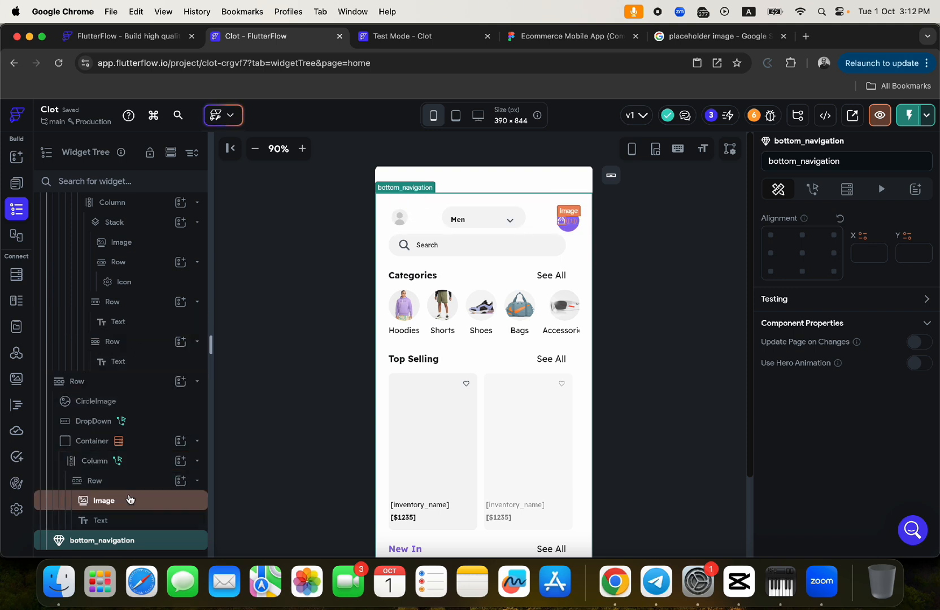
scroll(136, 395, "up", 5)
scroll(147, 280, "up", 6)
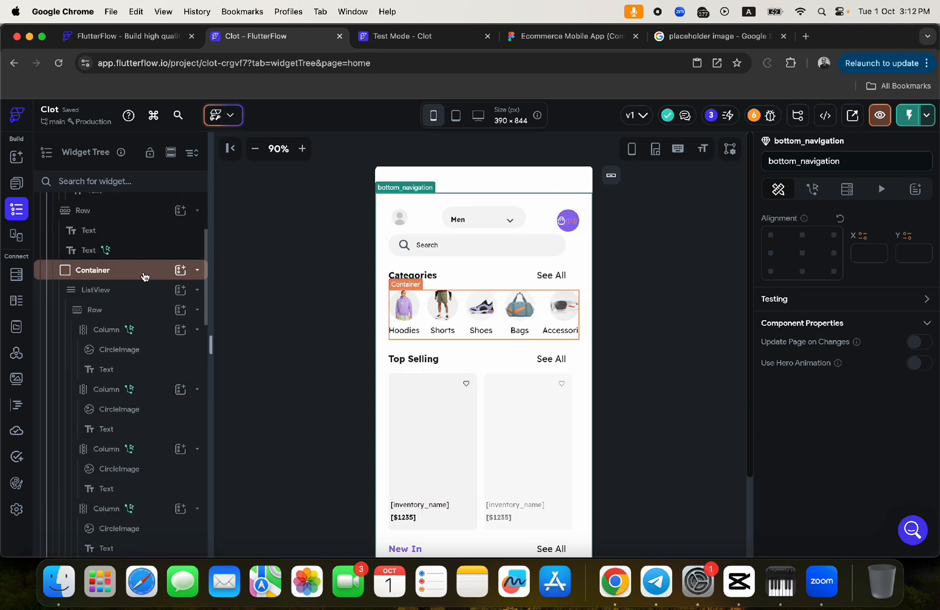
scroll(130, 252, "up", 2)
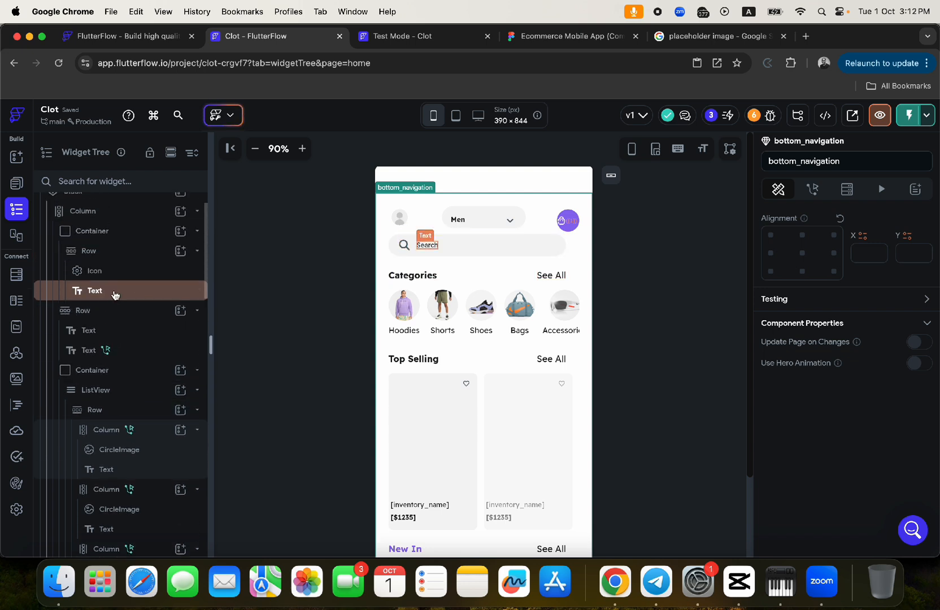
left_click(95, 231)
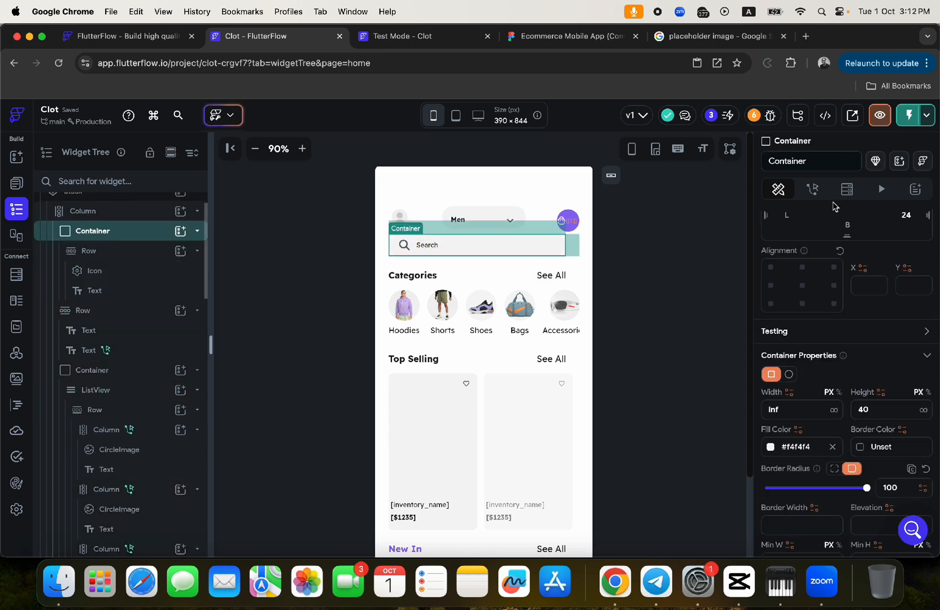
left_click(812, 188)
left_click(857, 361)
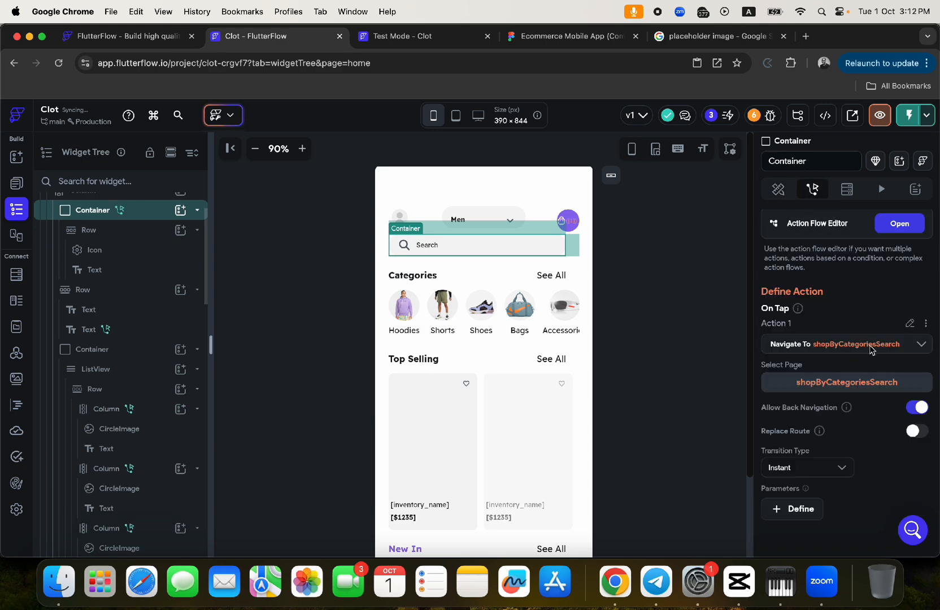
Step: Switch to the Clot Test Mode session, reload it with the latest changes and reduce the preview zoom to 67%
left_click(398, 38)
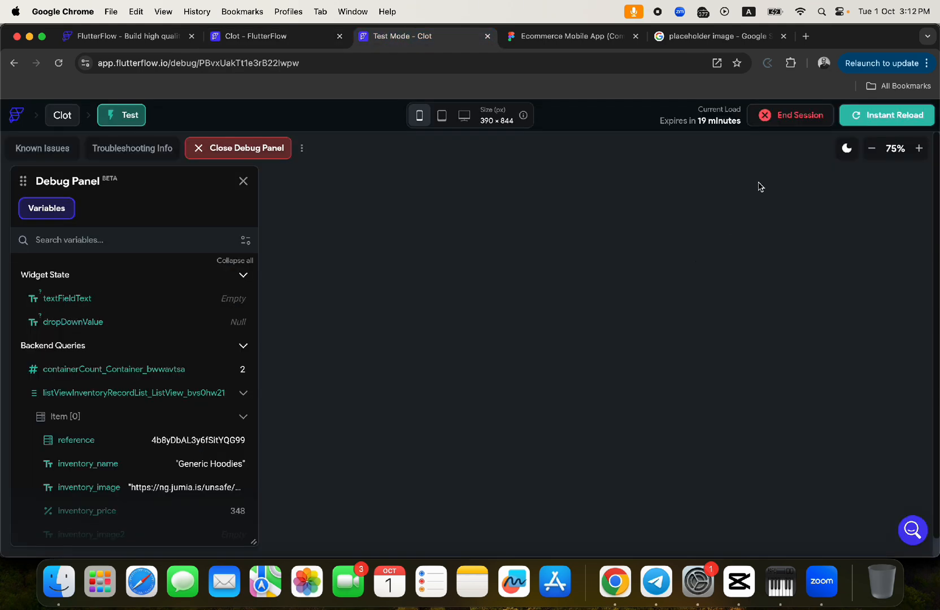
left_click(866, 121)
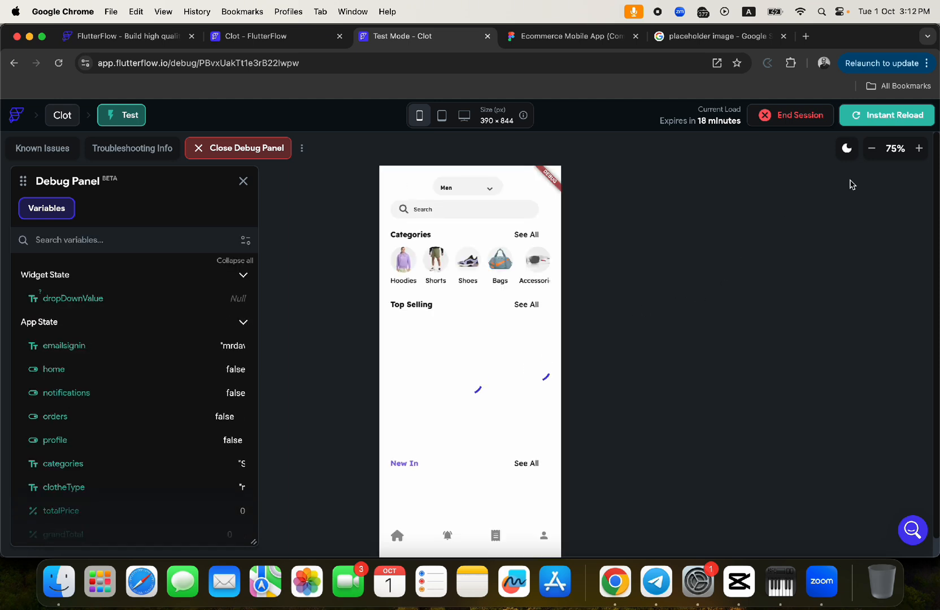
left_click(872, 148)
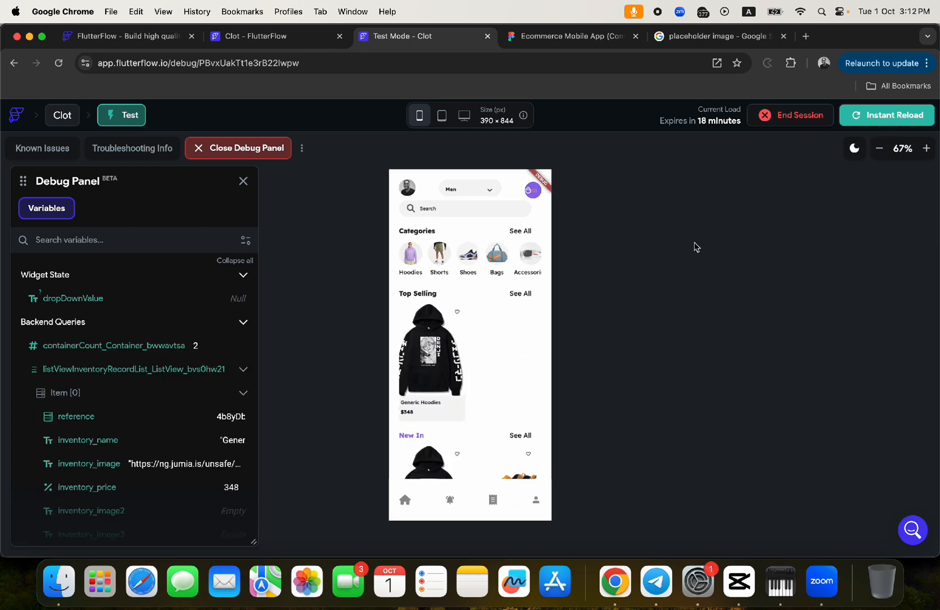
Step: Test opening the search page from the running app's home search bar and review its categories, no-results and results sections
left_click(459, 210)
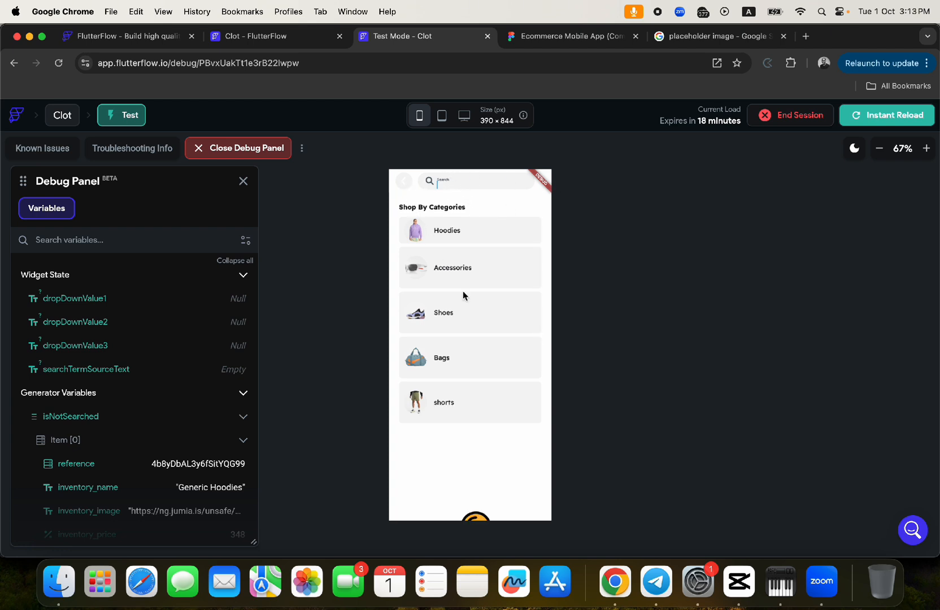
scroll(493, 395, "down", 5)
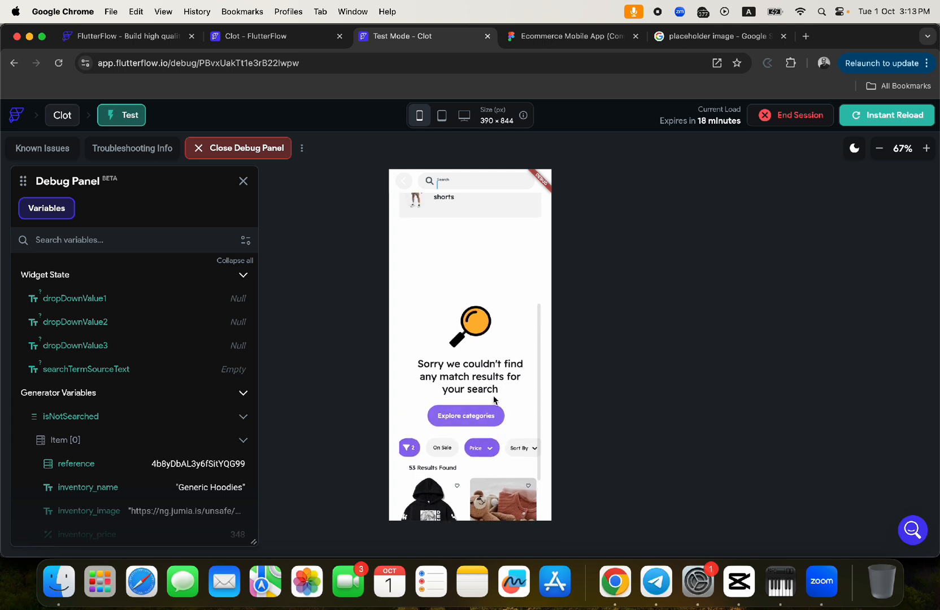
scroll(493, 399, "up", 3)
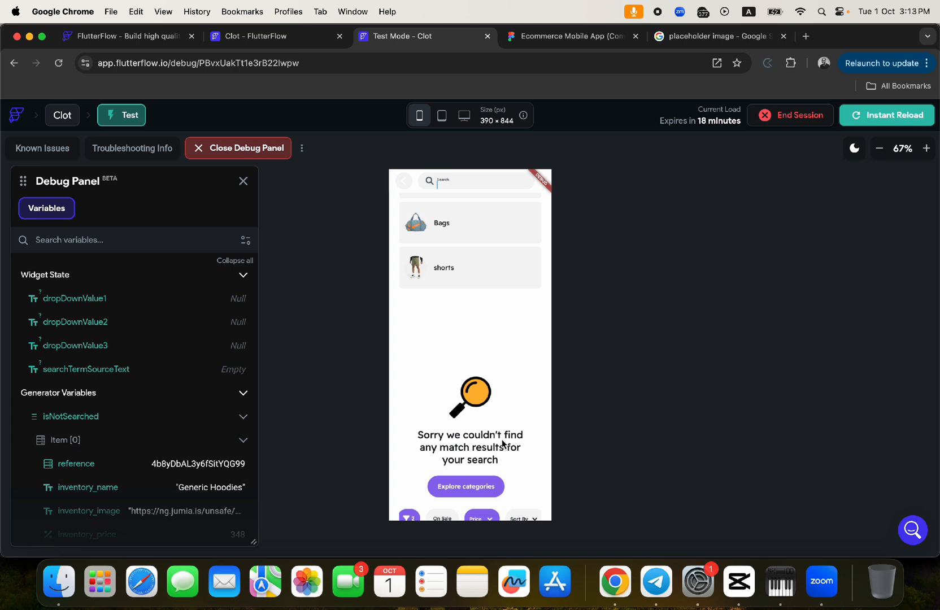
Step: Look through the running search page's category list, no-results message, filter row and product results
scroll(502, 443, "up", 2)
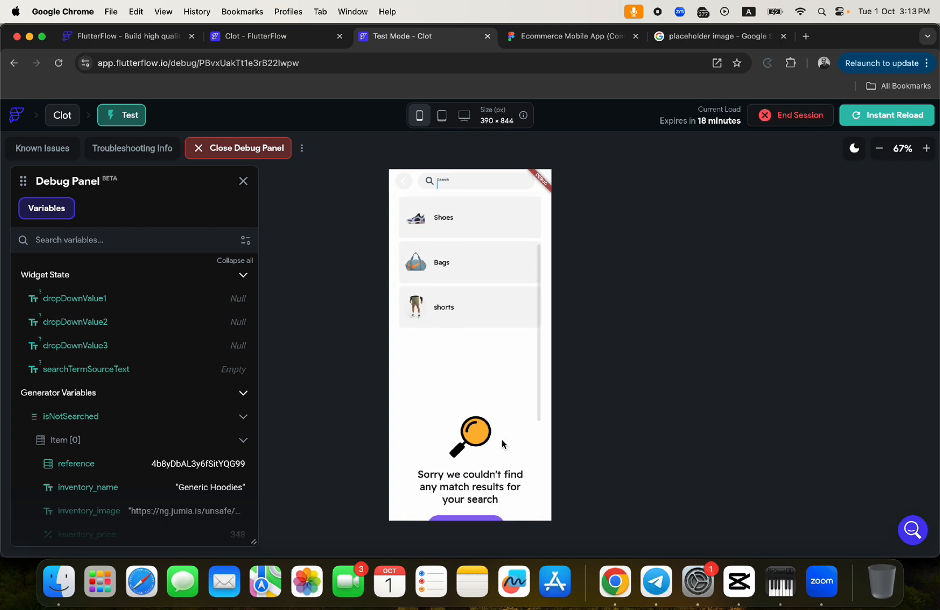
scroll(502, 444, "up", 4)
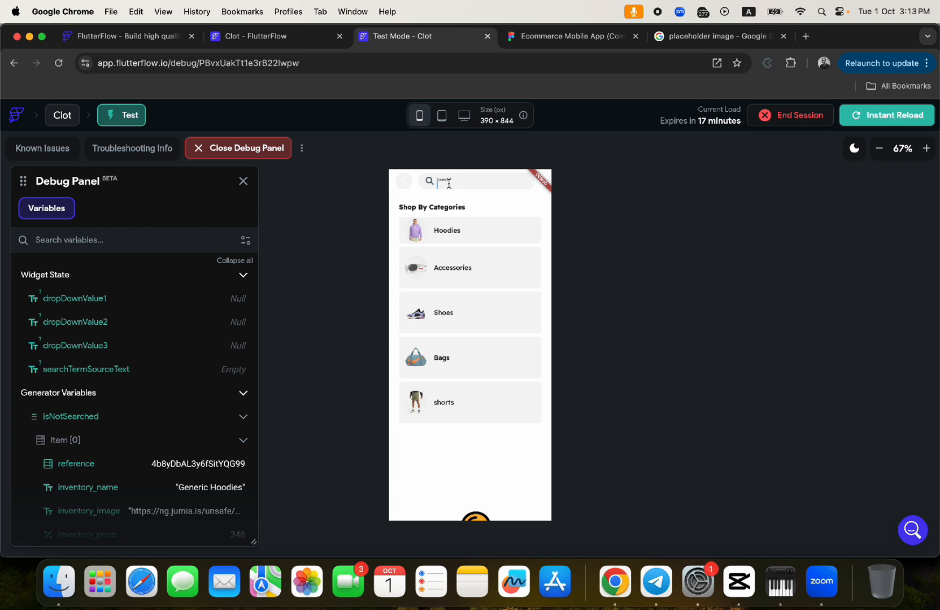
scroll(478, 483, "down", 3)
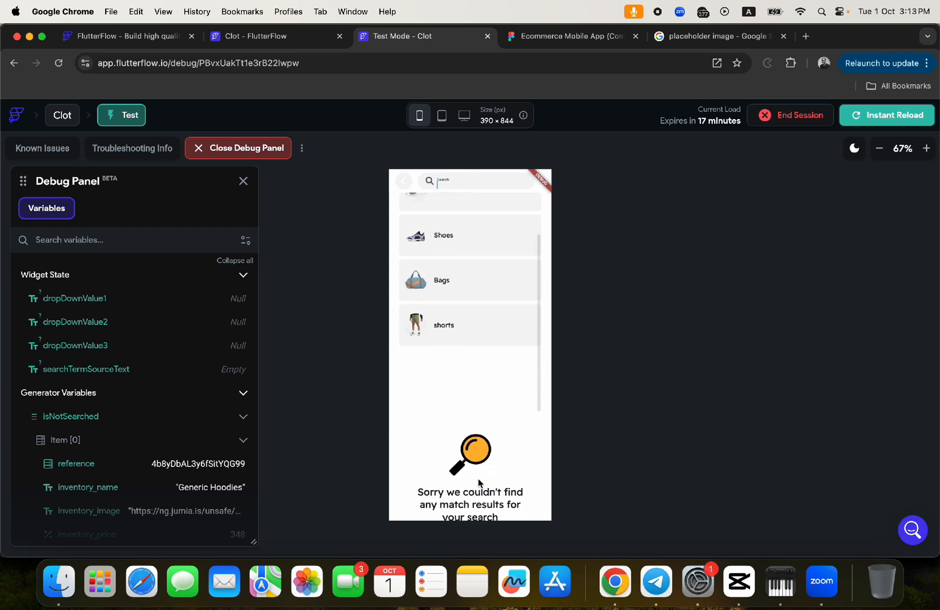
scroll(479, 483, "up", 3)
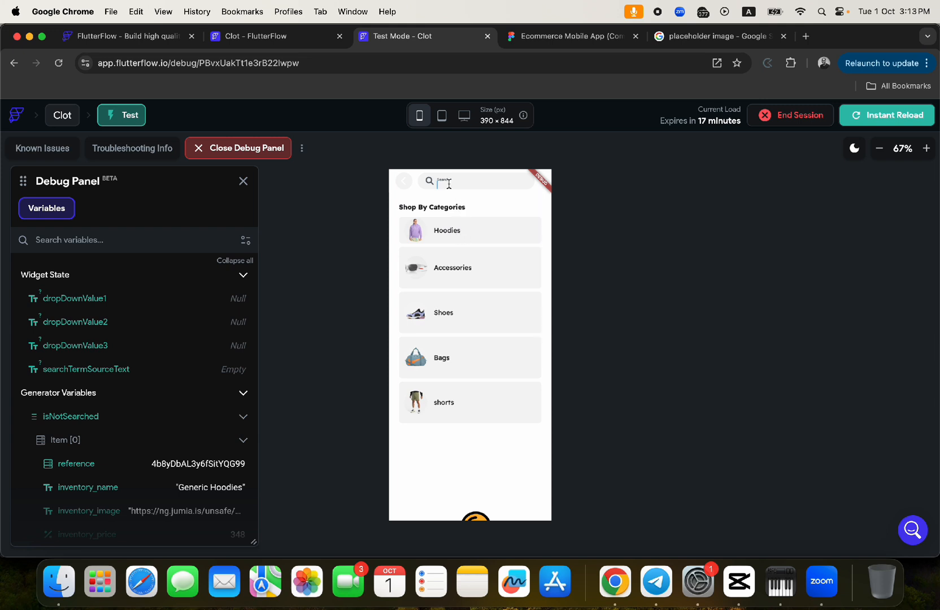
scroll(479, 393, "down", 5)
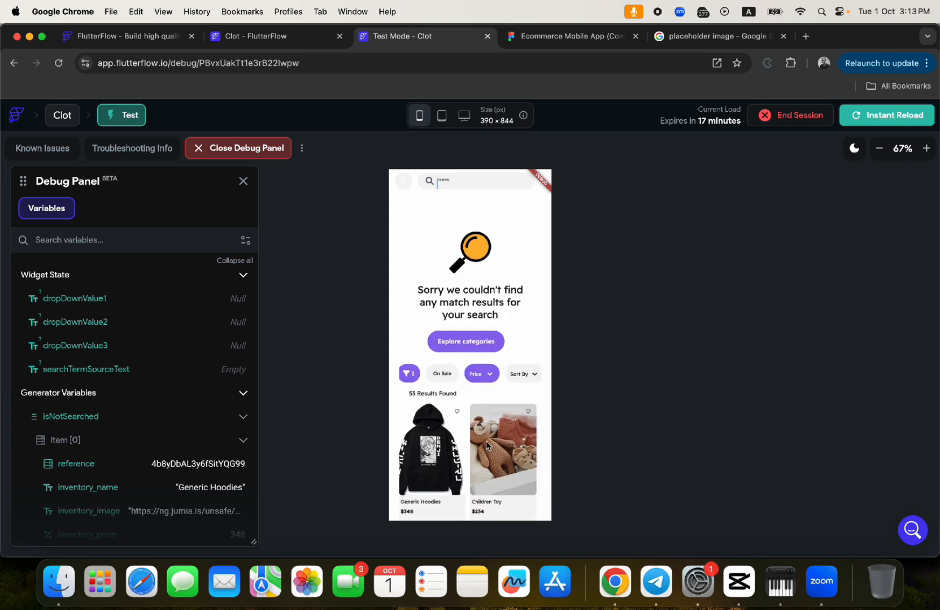
scroll(487, 442, "right", 2)
scroll(489, 445, "right", 2)
scroll(489, 445, "left", 4)
scroll(442, 376, "up", 1)
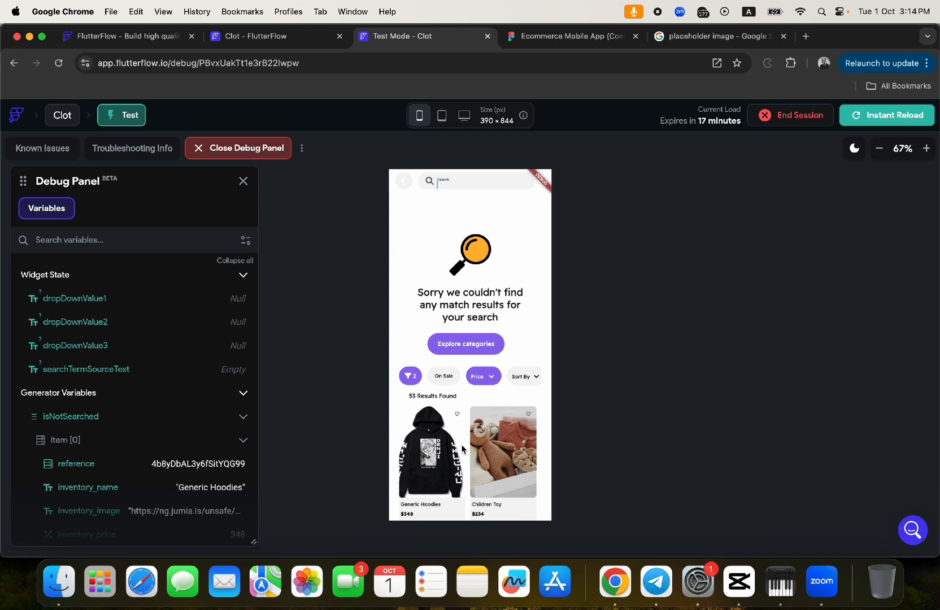
Step: Try the Explore categories button in the preview's no-results section and look over the page again
left_click(459, 346)
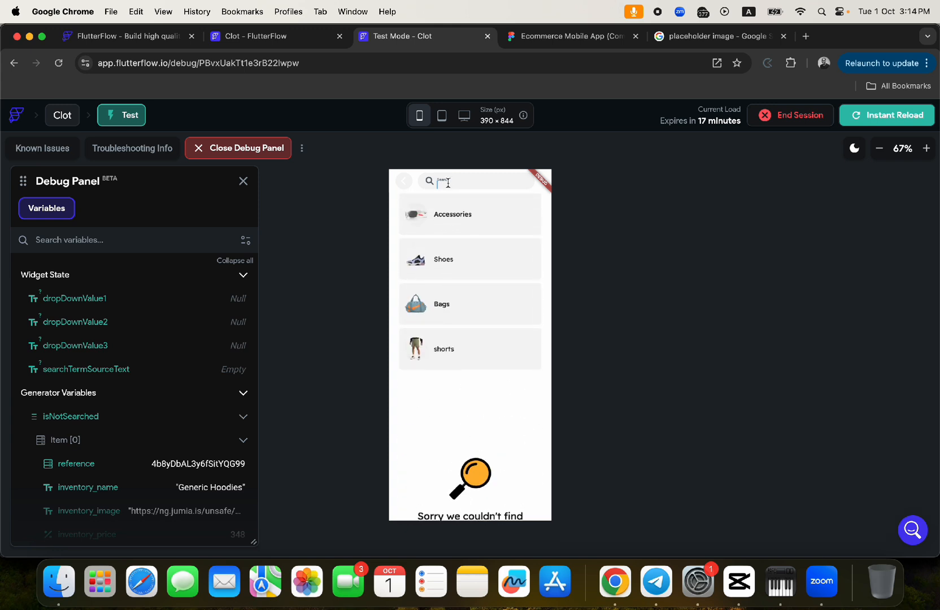
scroll(453, 417, "down", 5)
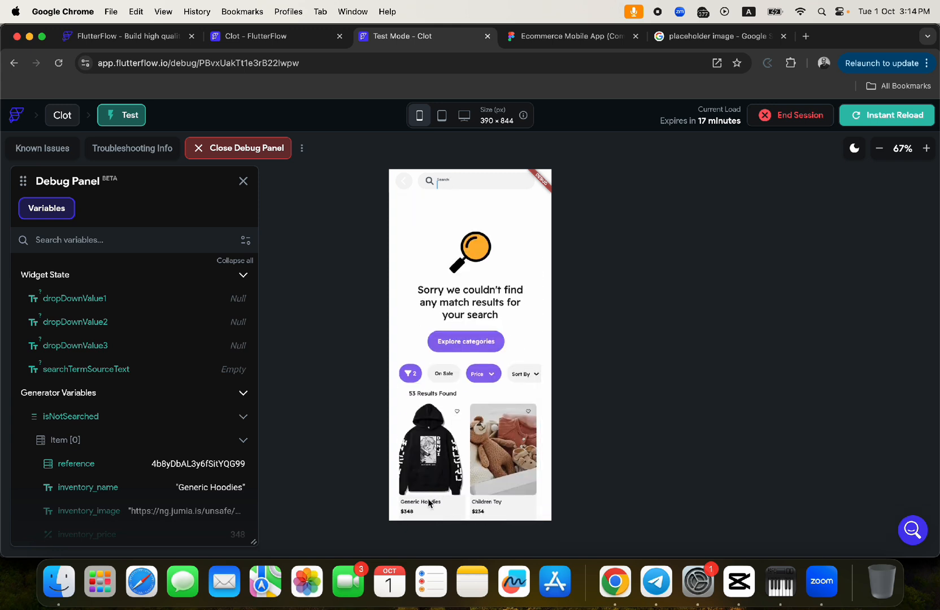
scroll(449, 425, "up", 5)
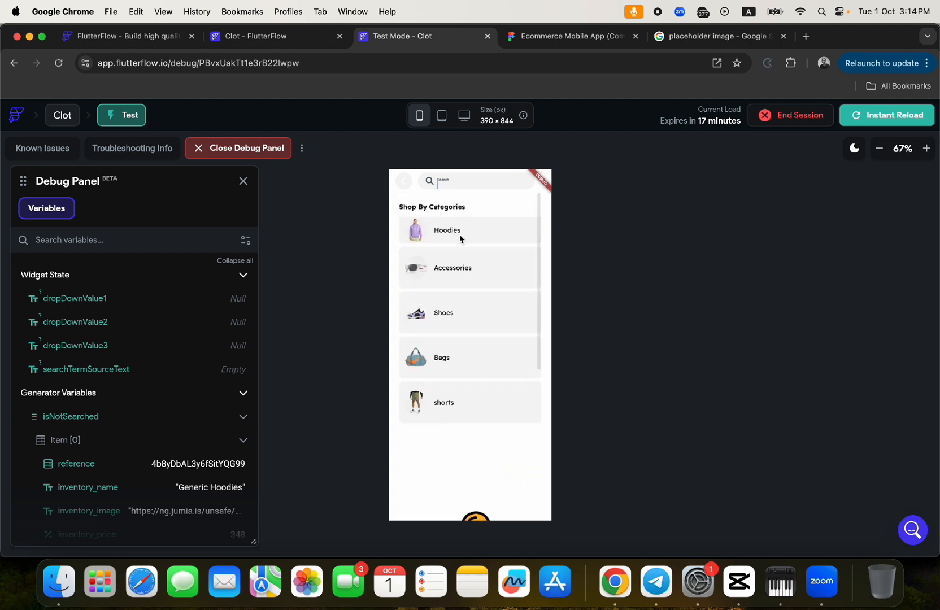
Step: Test the search bar with "Toy" and "Hoodies", clearing each term, and check the filter row
left_click(453, 176)
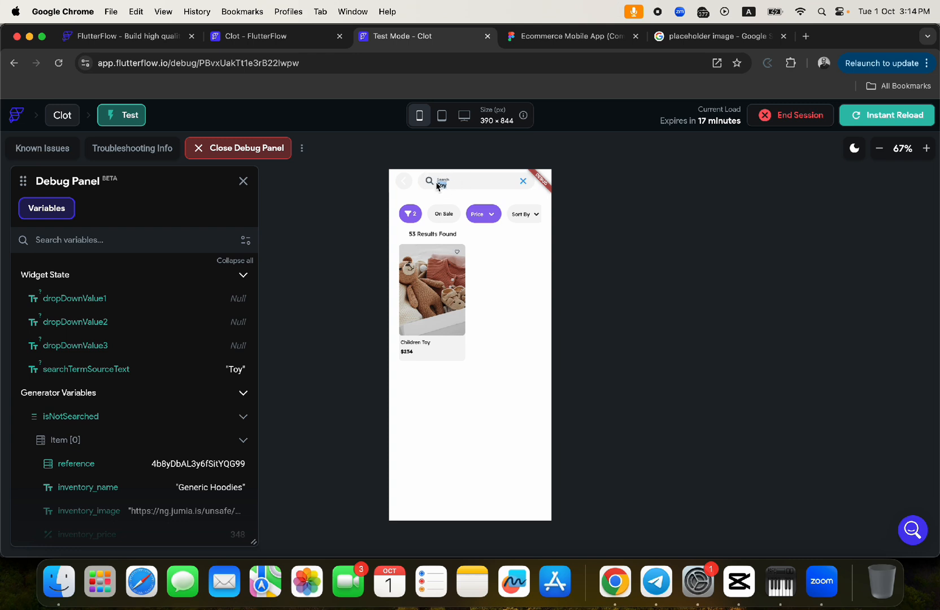
double_click(441, 184)
left_click(523, 181)
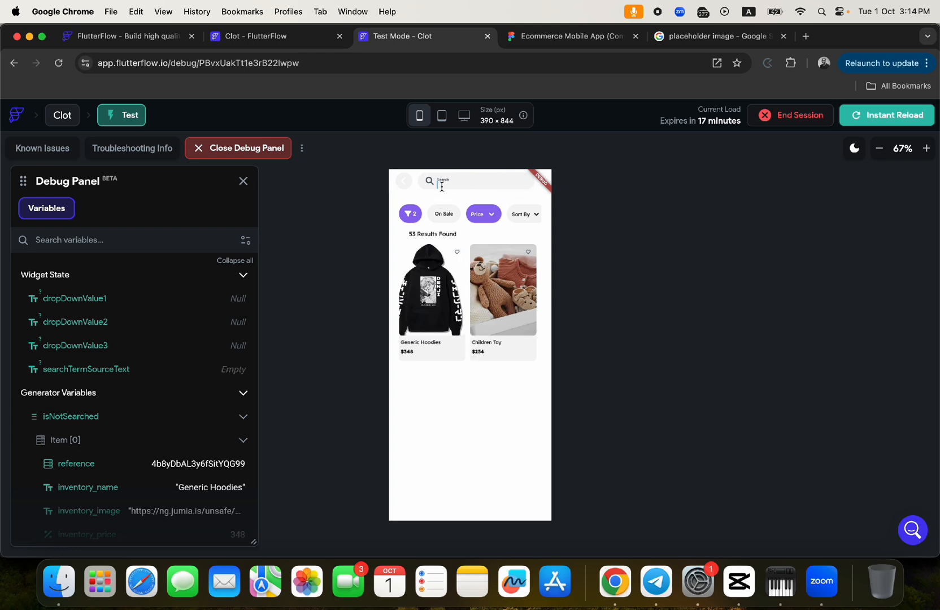
type("Hoodies")
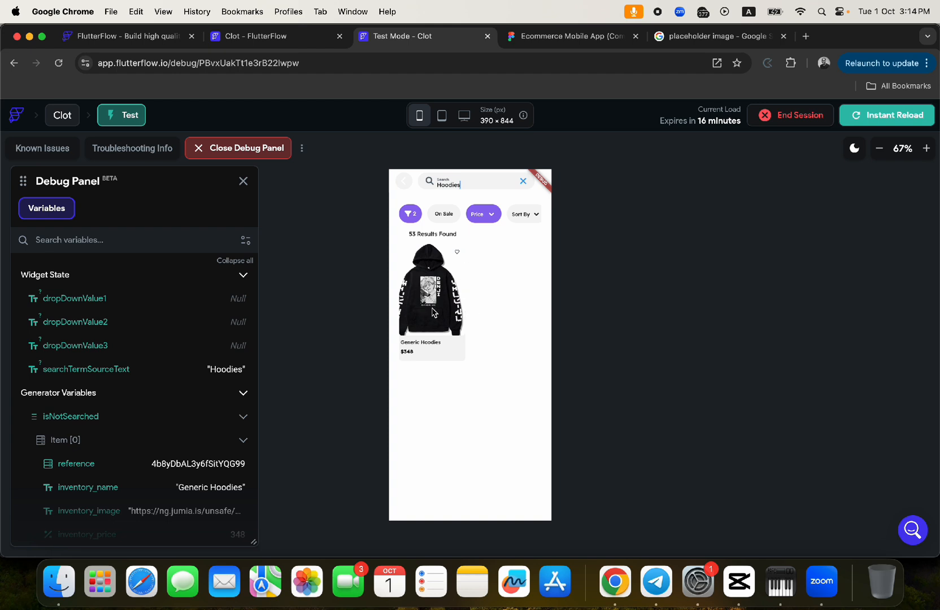
left_click(523, 180)
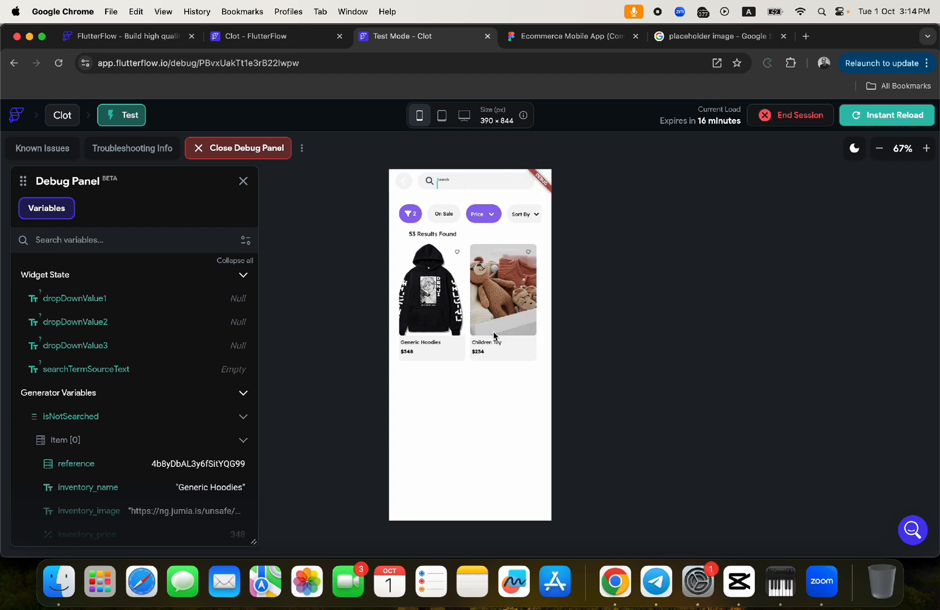
scroll(495, 336, "right", 2)
scroll(472, 312, "left", 2)
Step: Go back to the home page in the preview, reopen the search page and check its sections
left_click(403, 186)
left_click(455, 214)
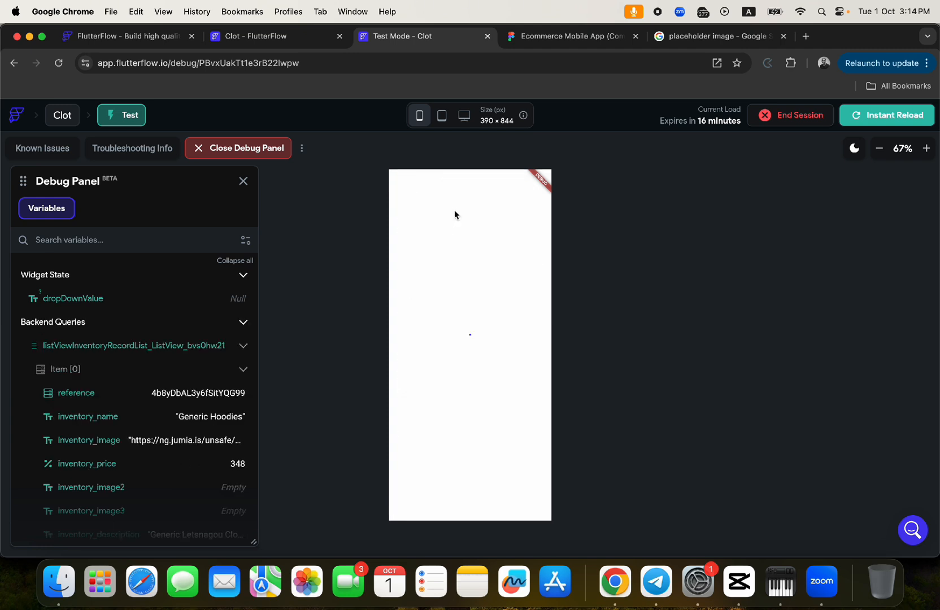
scroll(472, 353, "down", 2)
scroll(472, 353, "up", 2)
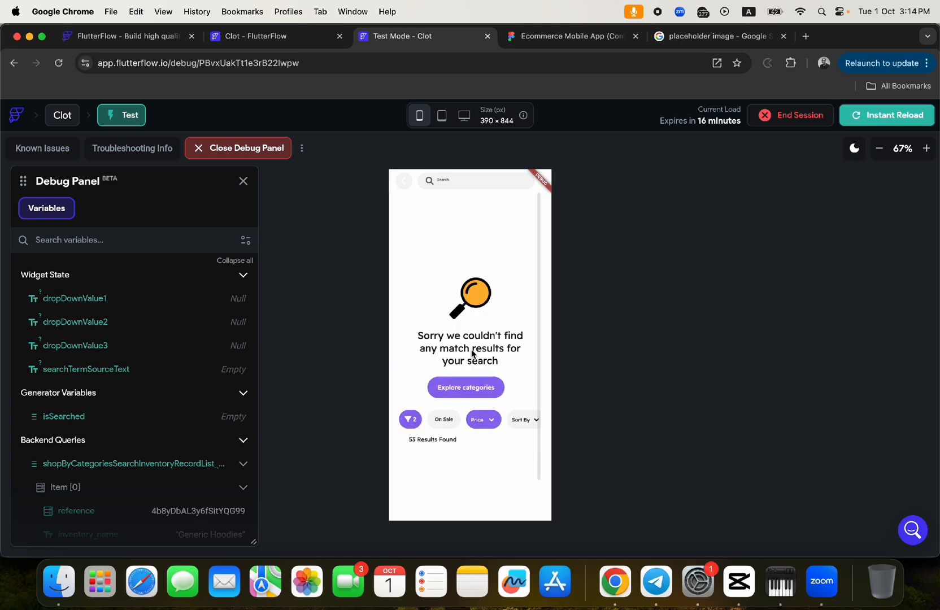
scroll(466, 316, "down", 1)
scroll(456, 263, "up", 1)
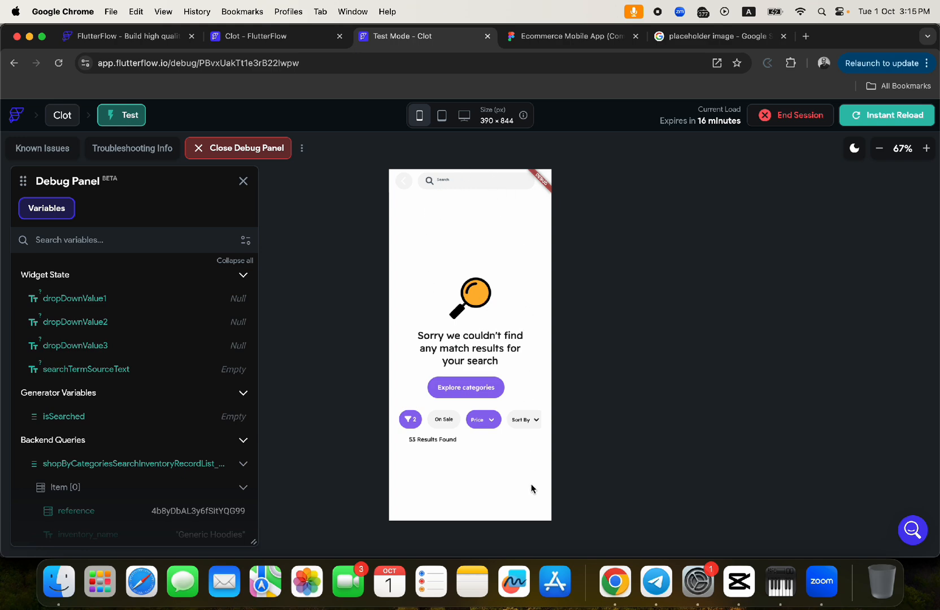
Step: Return to the Clot project and turn off Persisted for the isSearched app state variable
left_click(270, 41)
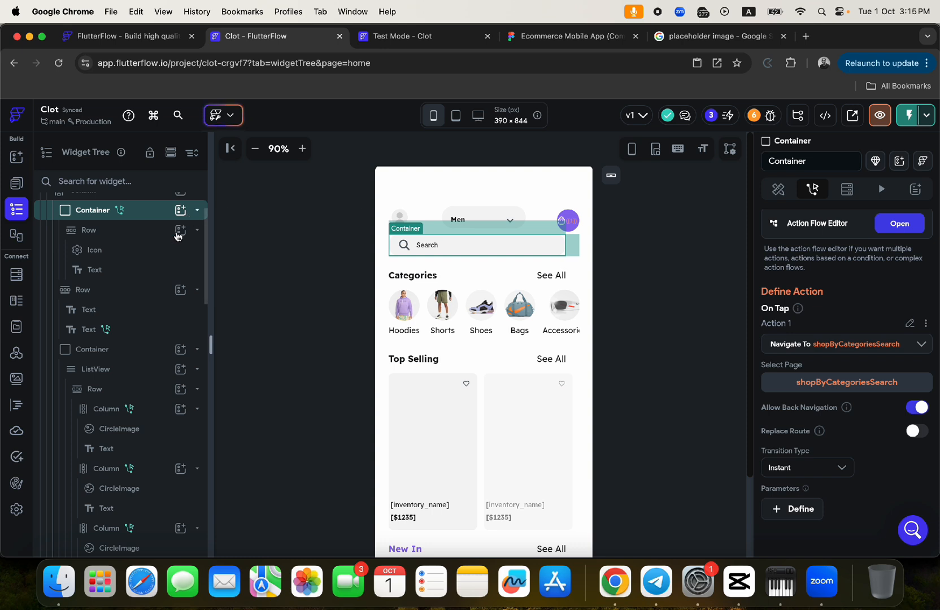
left_click(17, 509)
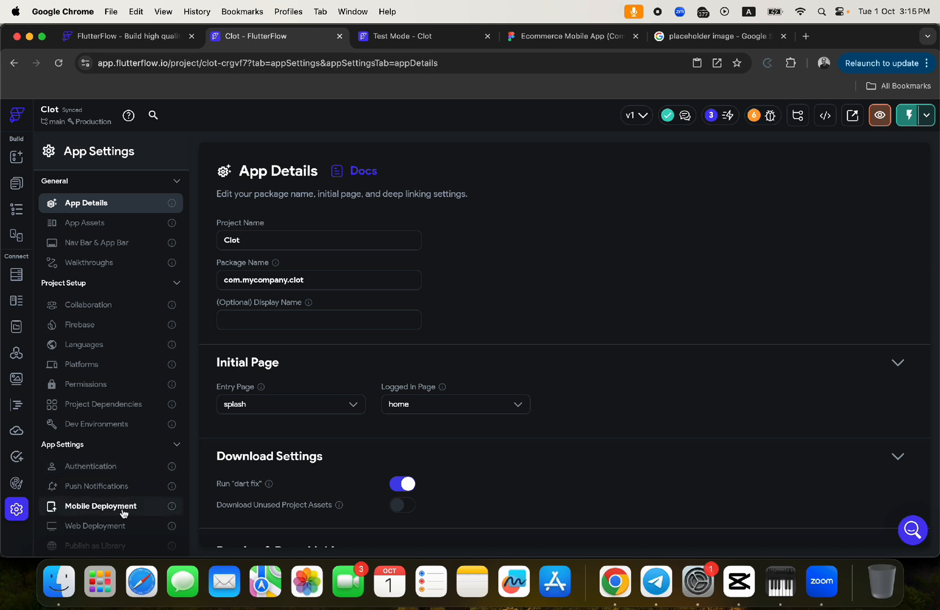
scroll(116, 485, "down", 2)
scroll(117, 487, "down", 4)
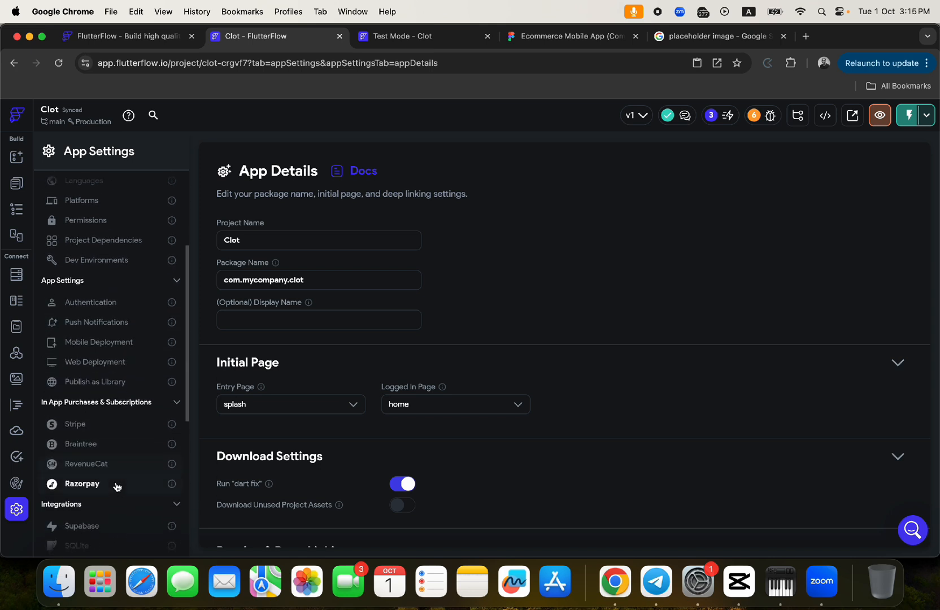
left_click(17, 328)
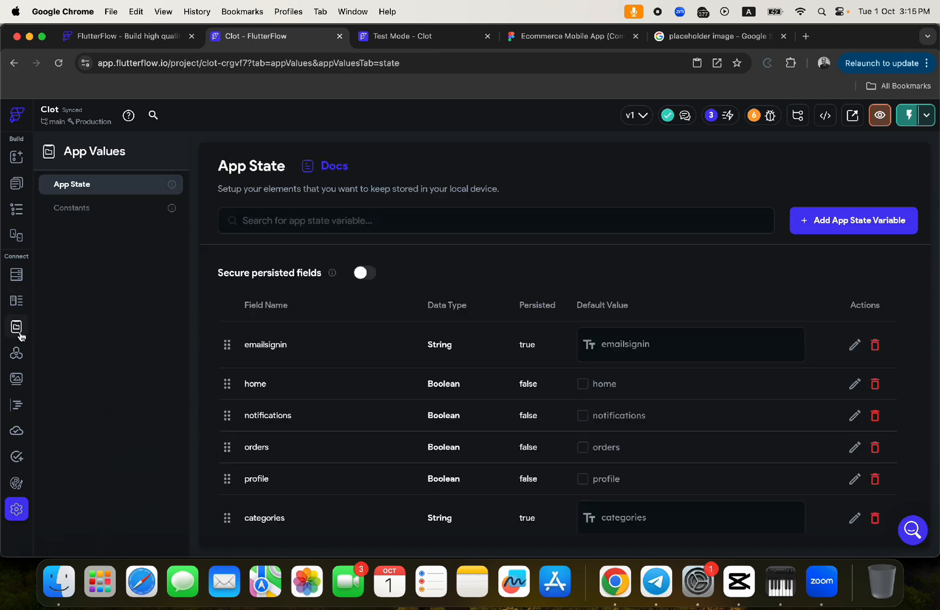
scroll(706, 430, "down", 5)
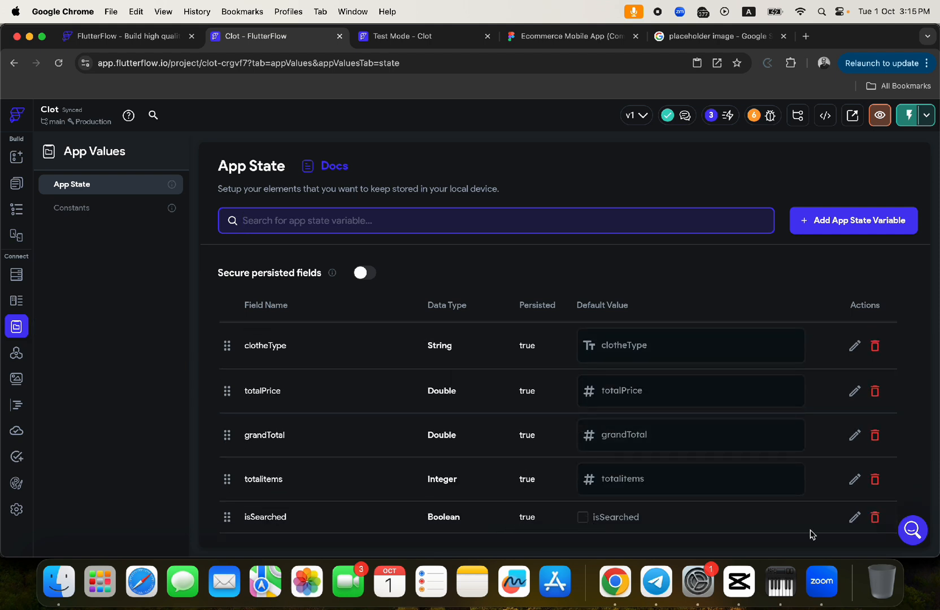
left_click(854, 517)
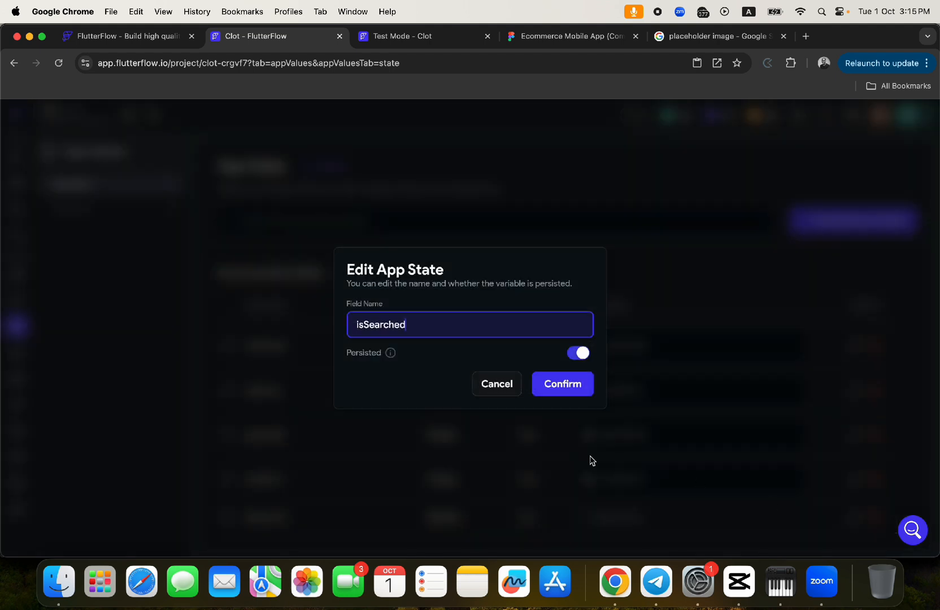
left_click(577, 354)
left_click(560, 390)
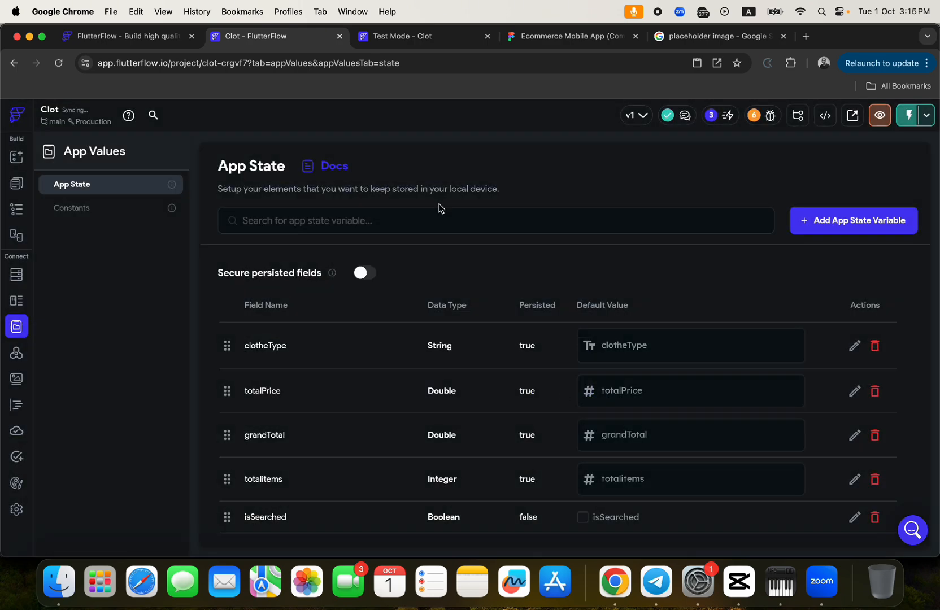
Step: Switch to the Test Mode session, leave the search page and reload the app with the latest changes
left_click(418, 40)
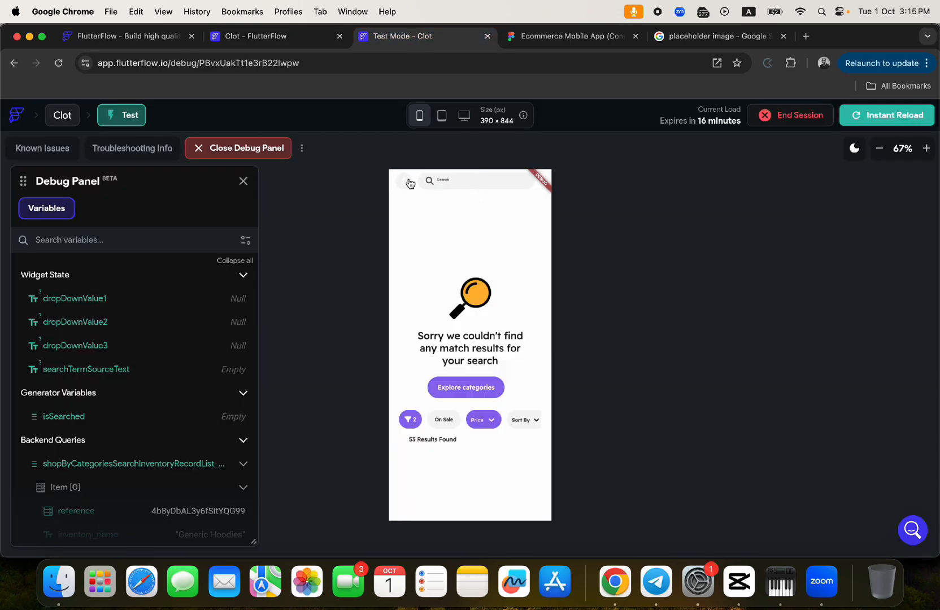
left_click(405, 181)
left_click(888, 116)
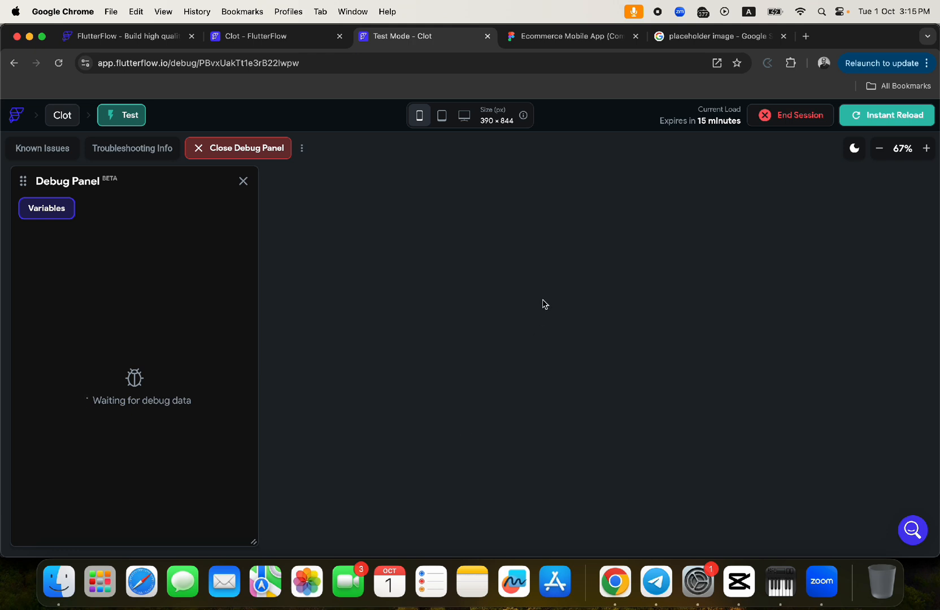
Step: Return to the Clot project and copy the nosearchresults column's visibility condition variable on the shopByCategoriesSearch page
left_click(260, 45)
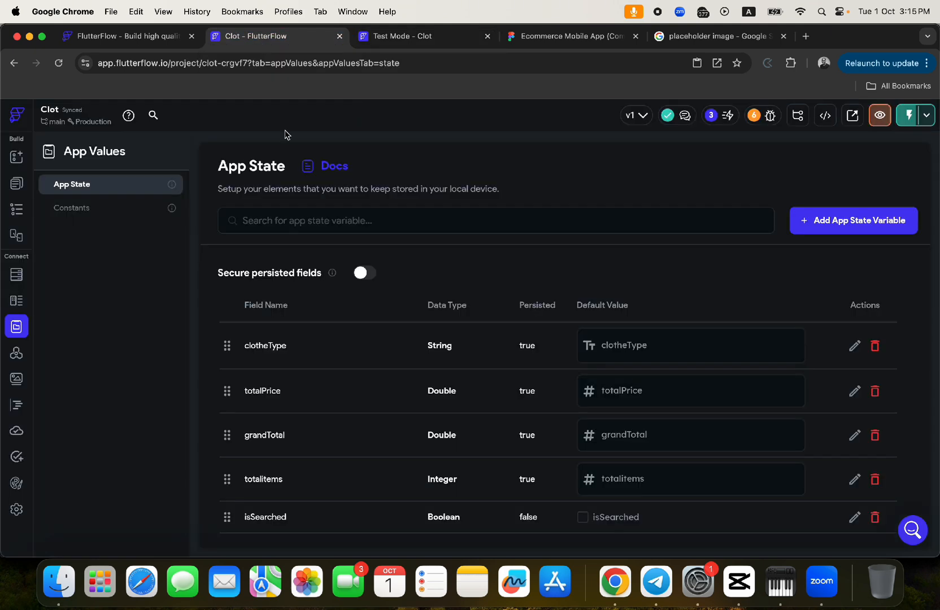
left_click(17, 183)
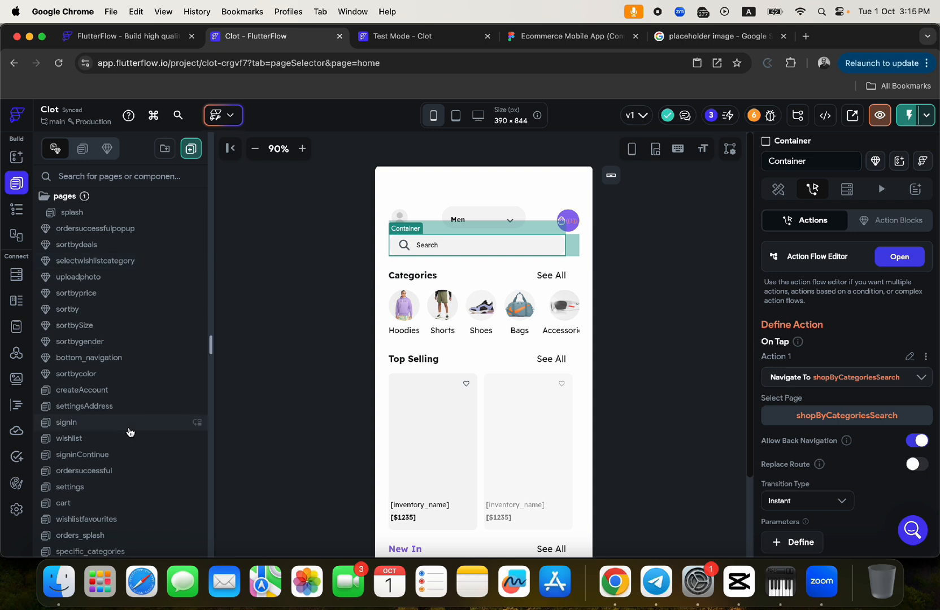
scroll(130, 433, "down", 6)
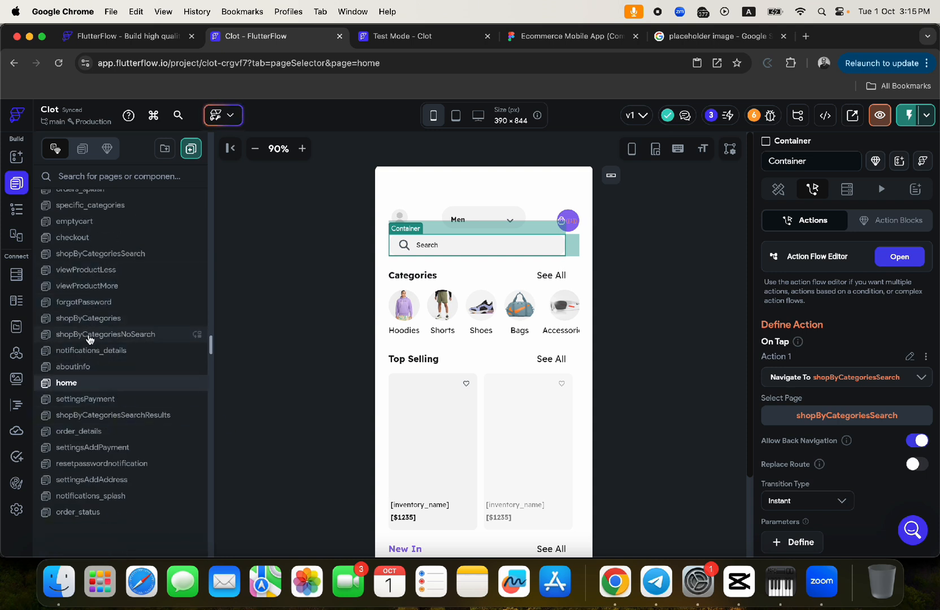
left_click(91, 256)
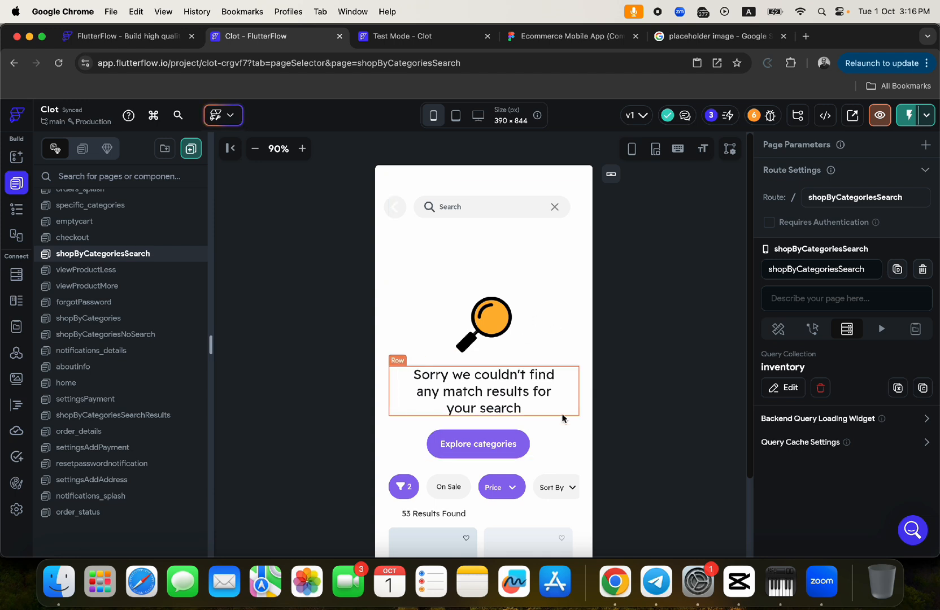
left_click(559, 438)
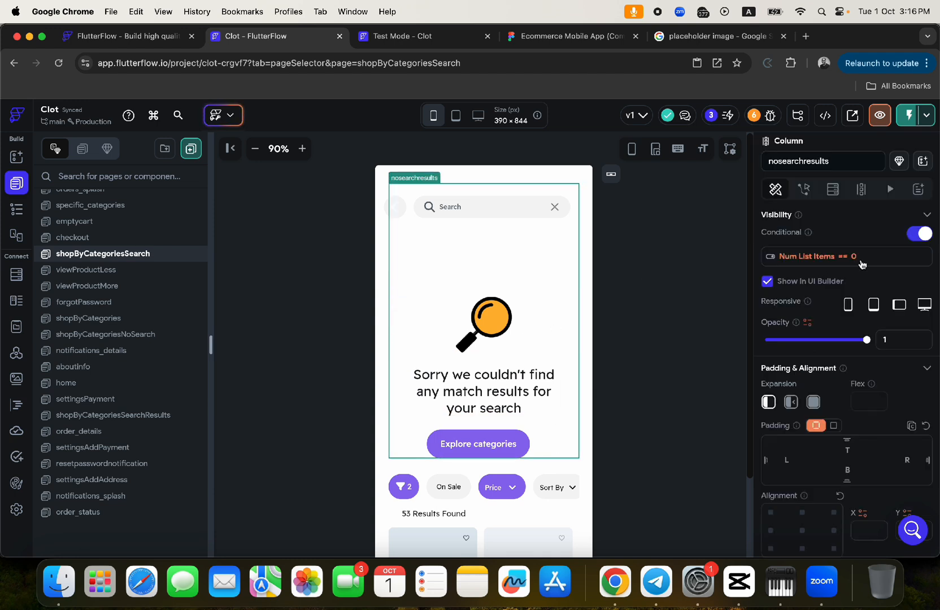
left_click(838, 259)
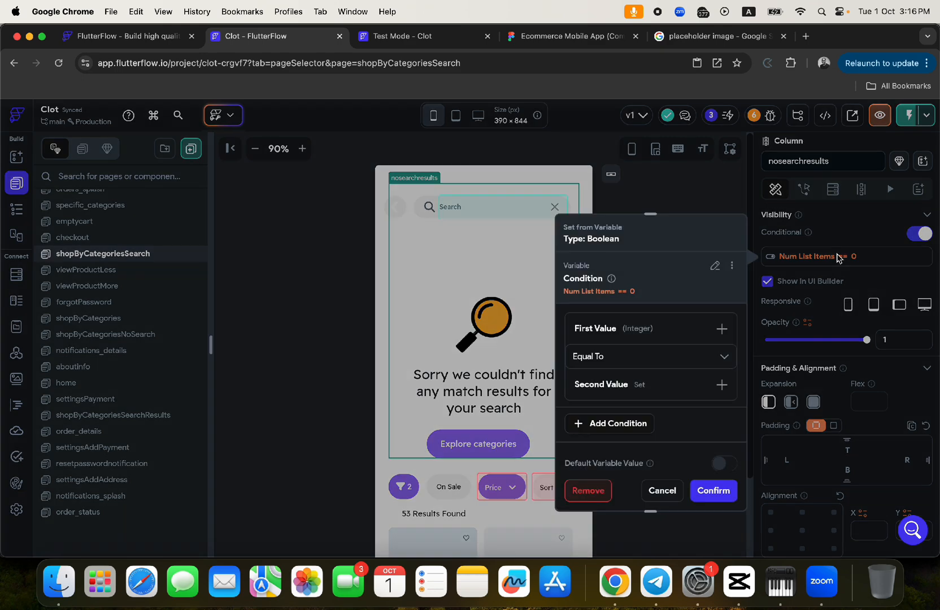
left_click(732, 267)
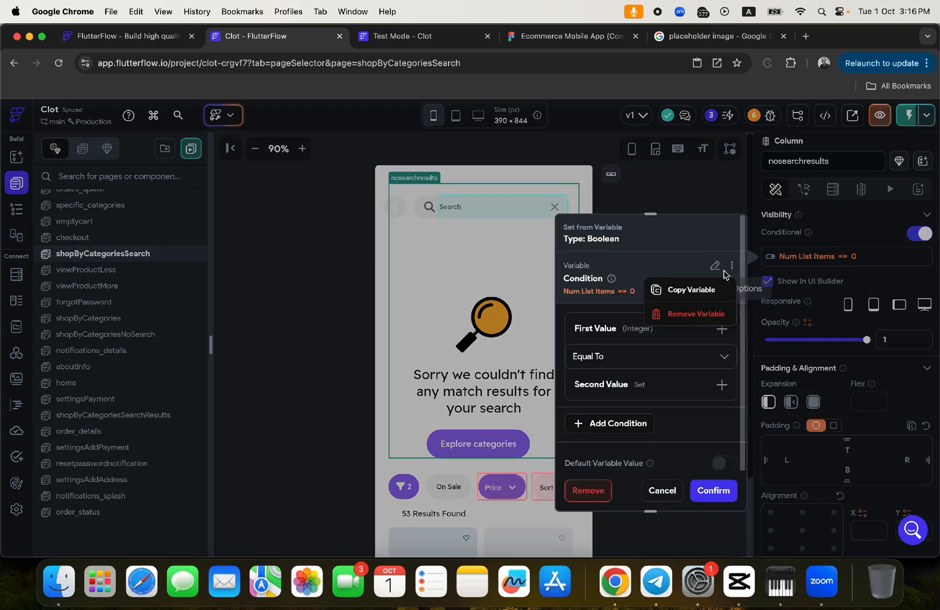
left_click(688, 293)
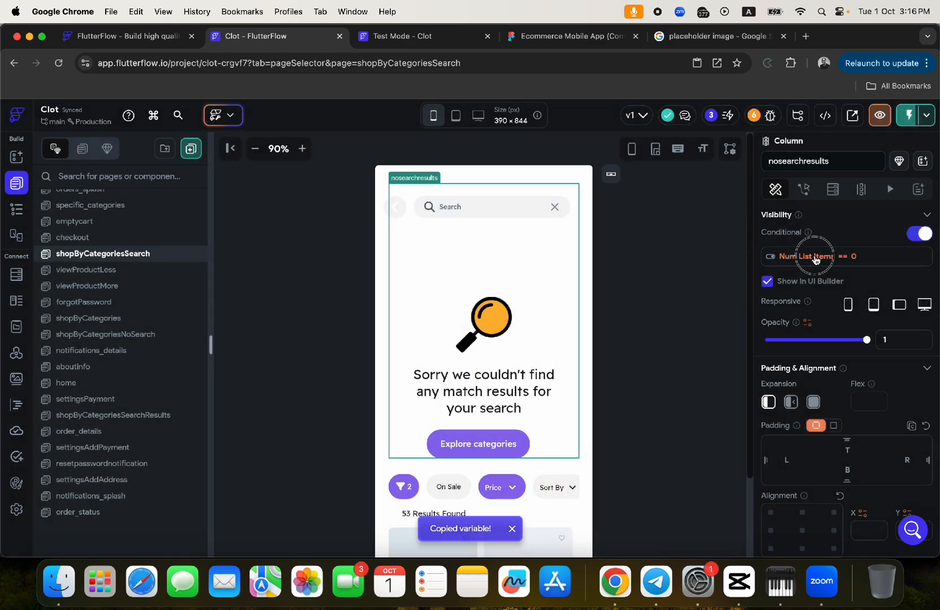
Step: Remove the nosearchresults column's visibility condition and start a Combine Conditions (And/Or) variable in its place
left_click(816, 257)
left_click(591, 490)
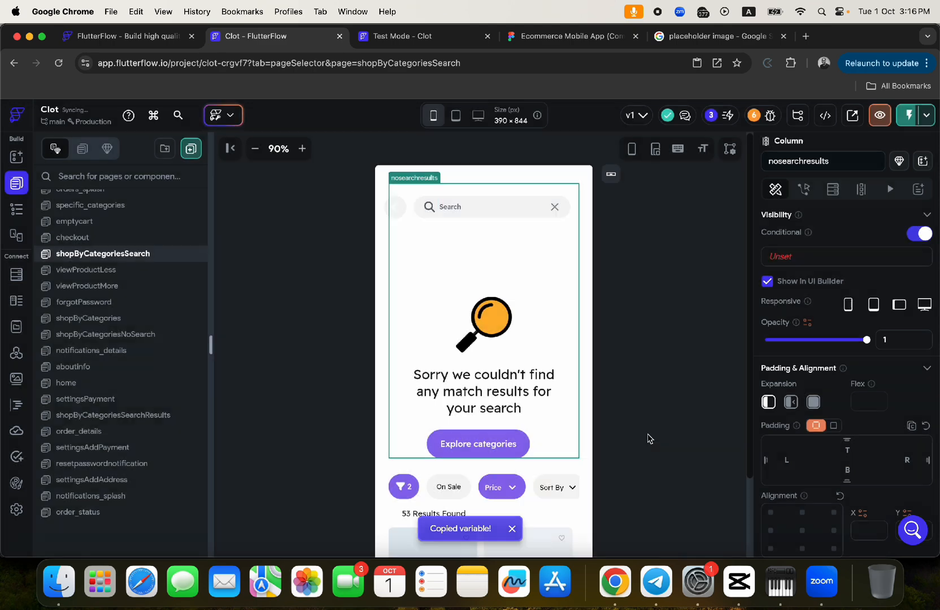
left_click(779, 258)
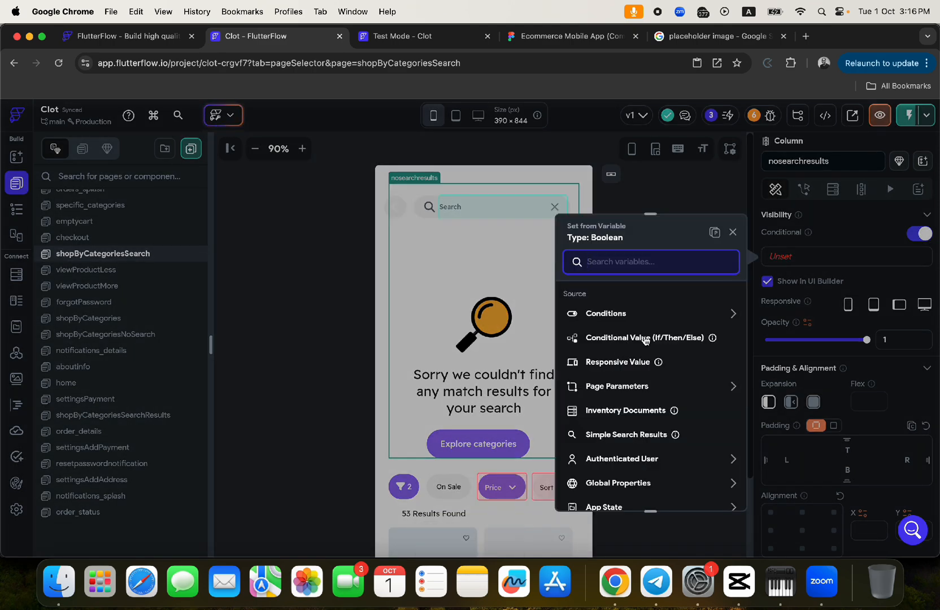
scroll(631, 357, "down", 4)
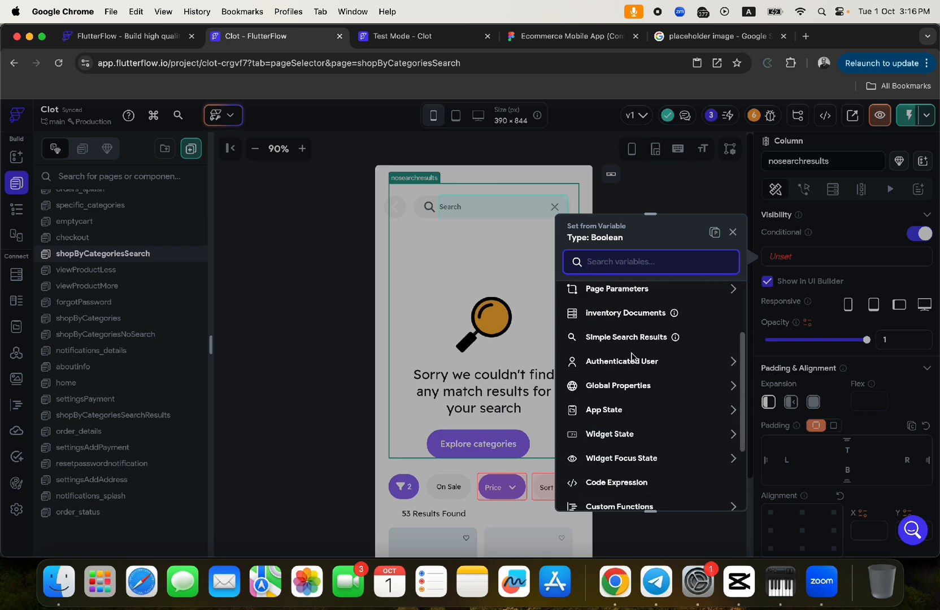
scroll(624, 333, "up", 4)
left_click(601, 316)
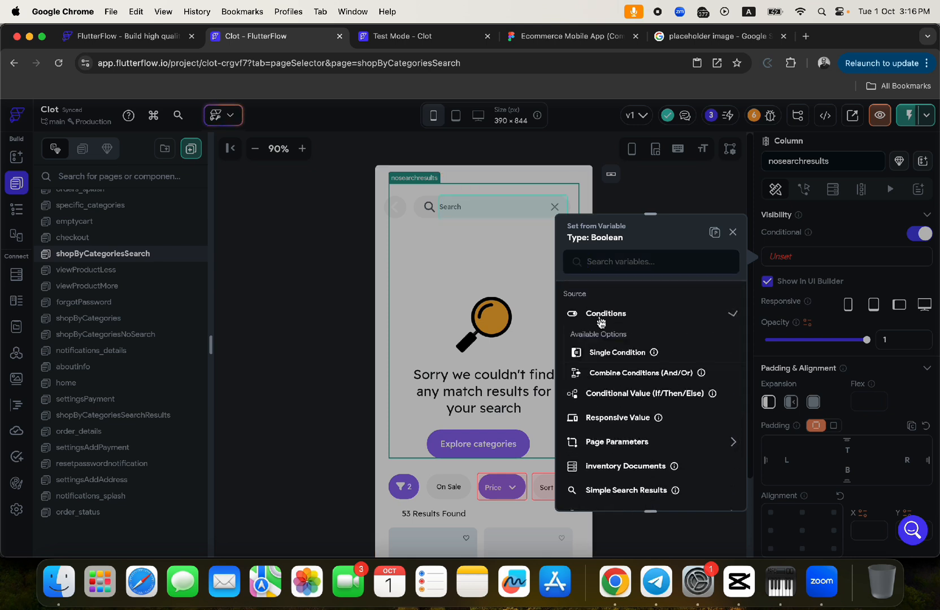
left_click(607, 376)
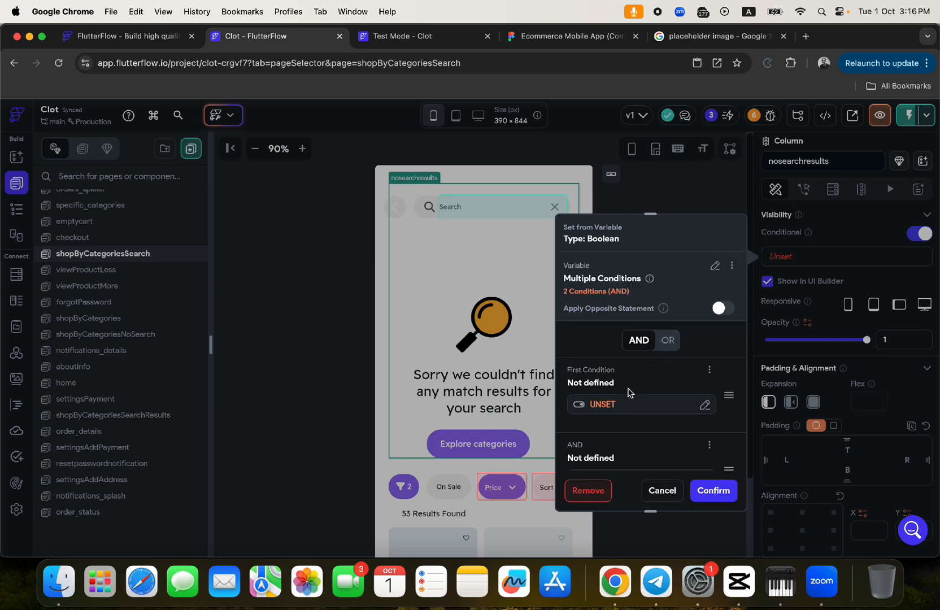
Step: Paste the copied variable as the first condition, checking that it compares Num List Items as Equal To 0
left_click(602, 405)
left_click(521, 276)
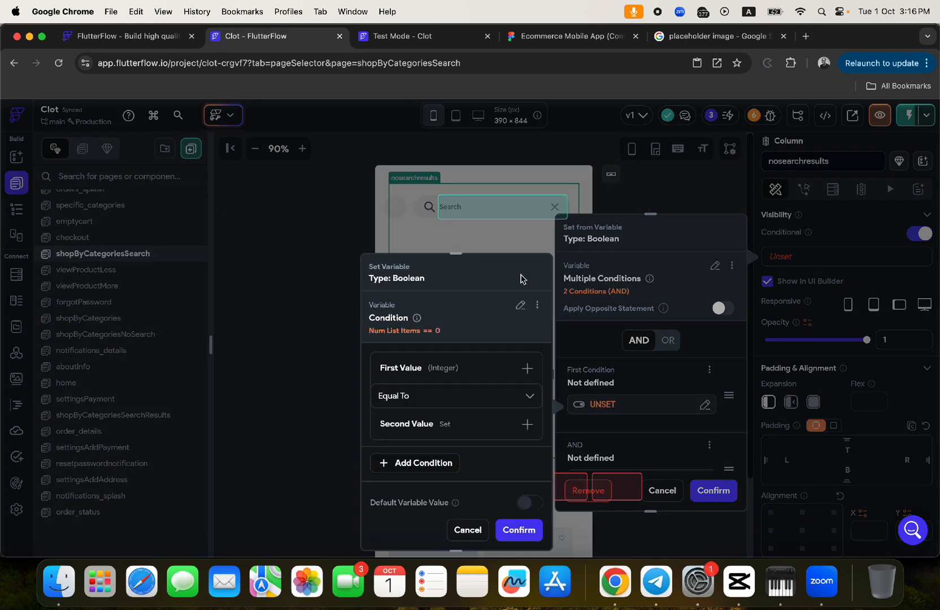
left_click(423, 371)
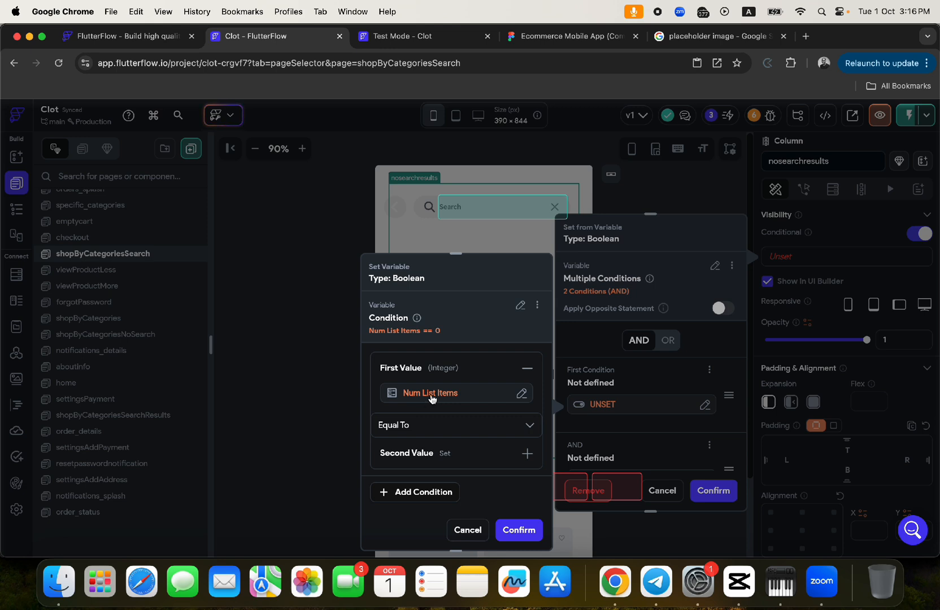
left_click(411, 461)
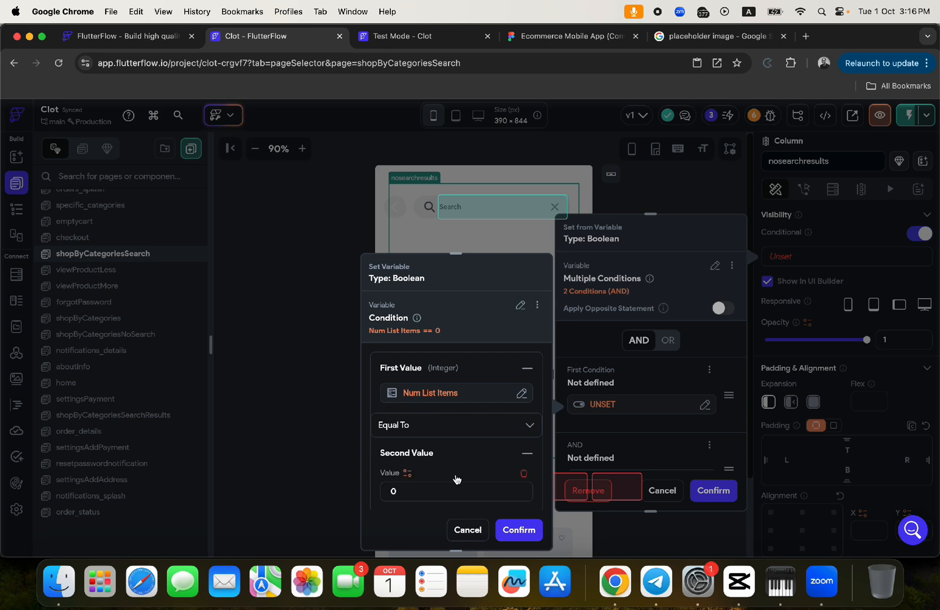
left_click(518, 531)
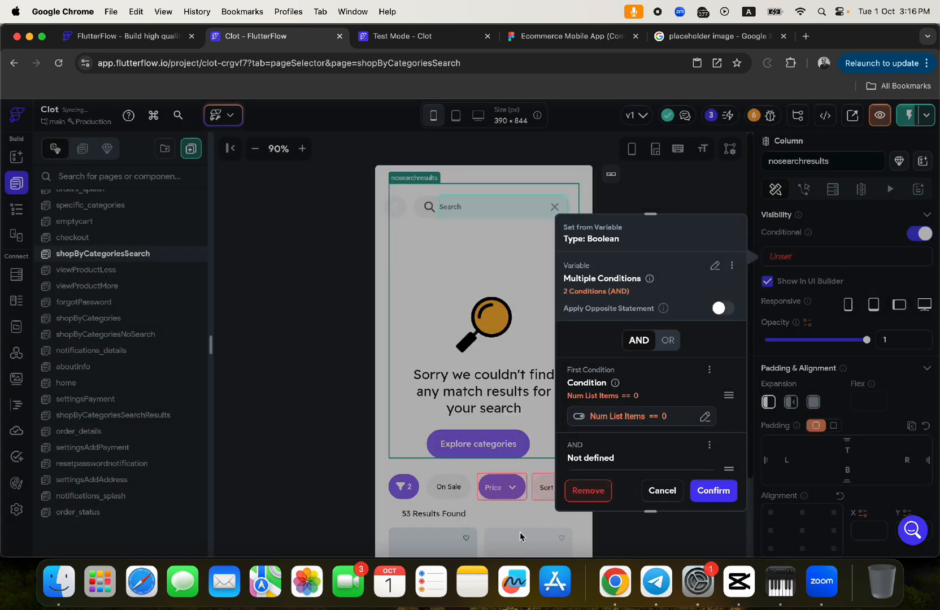
Step: Try joining the conditions with OR and using the searchTermSource (Search) widget state directly as the second condition
left_click(666, 340)
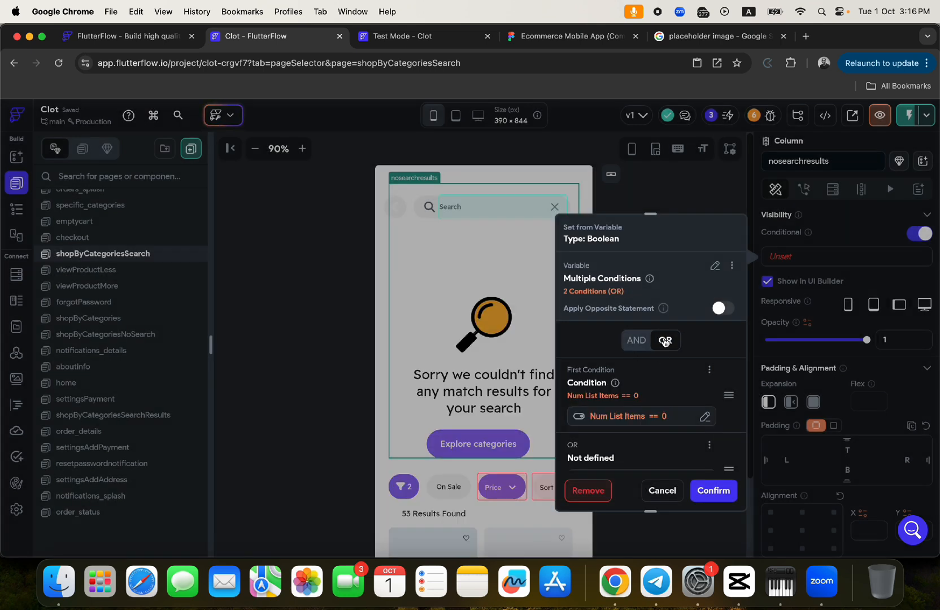
scroll(614, 418, "down", 2)
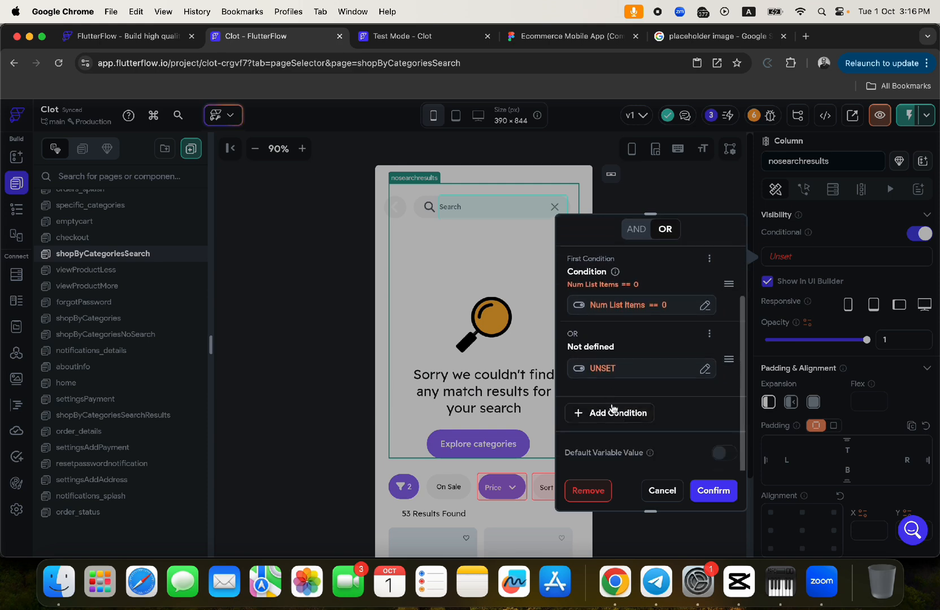
left_click(600, 368)
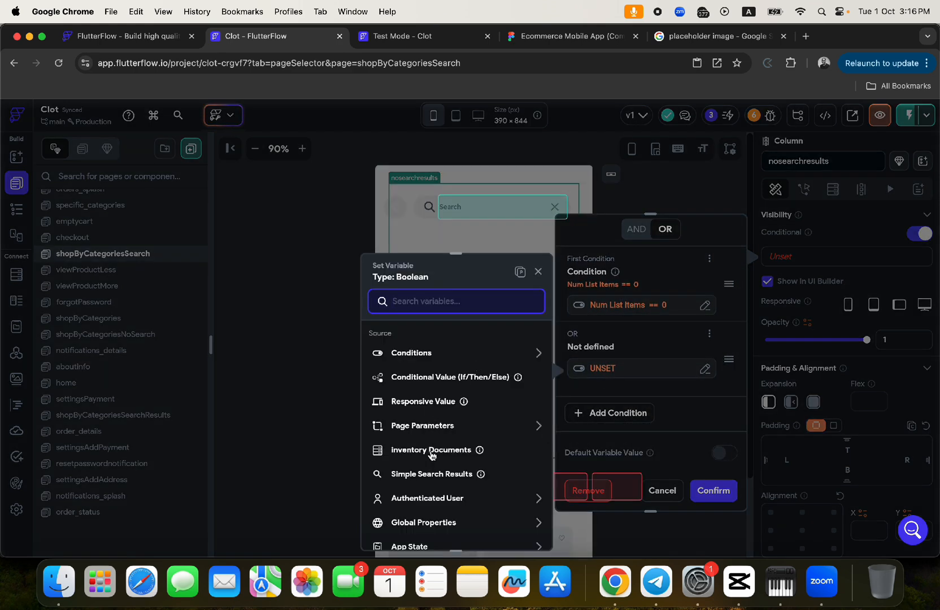
scroll(417, 458, "down", 1)
scroll(418, 468, "down", 2)
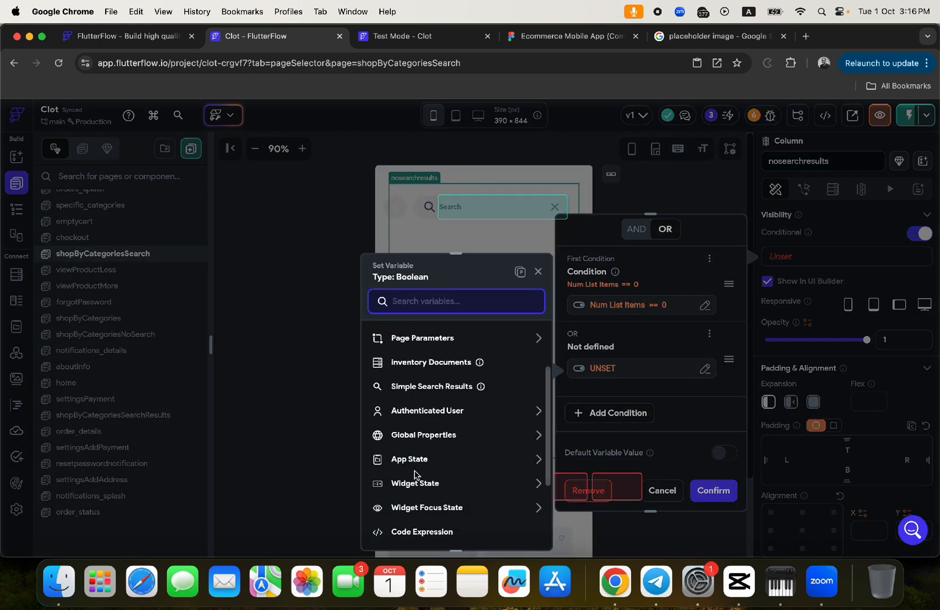
left_click(415, 483)
scroll(429, 502, "down", 1)
scroll(430, 503, "down", 1)
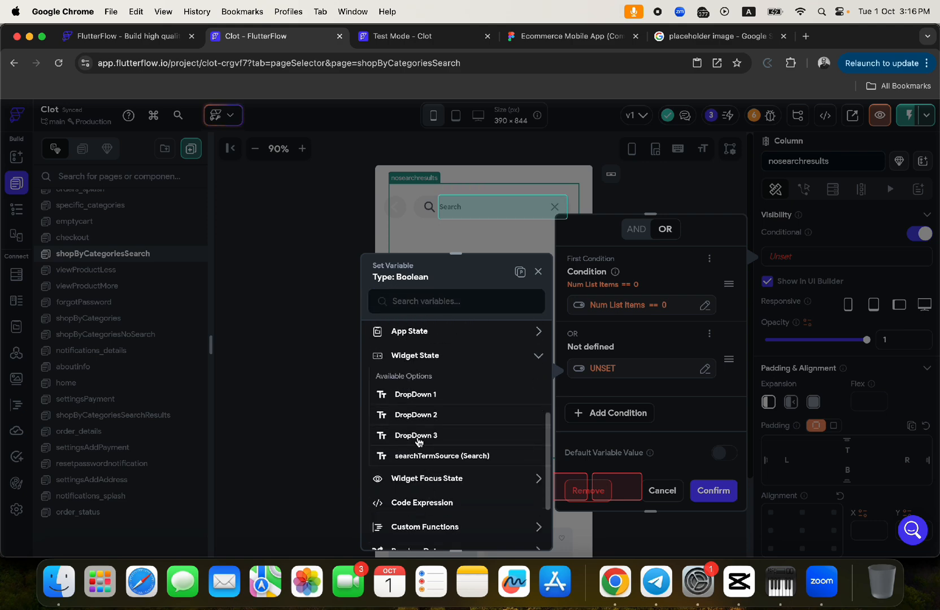
left_click(405, 456)
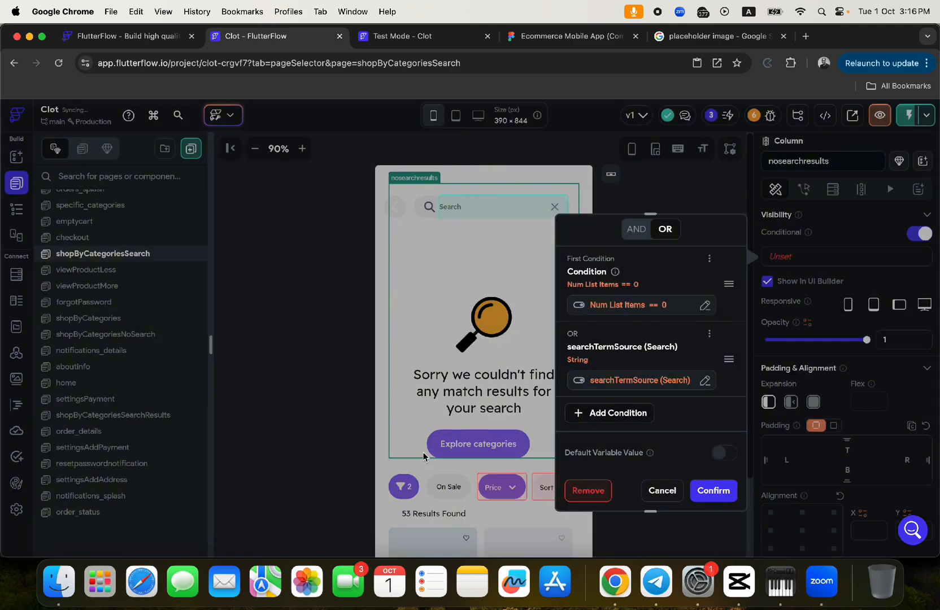
Step: Replace the second condition with a single condition requiring the searchTermSource (Search) widget state to be Is Set and Not Empty
left_click(640, 382)
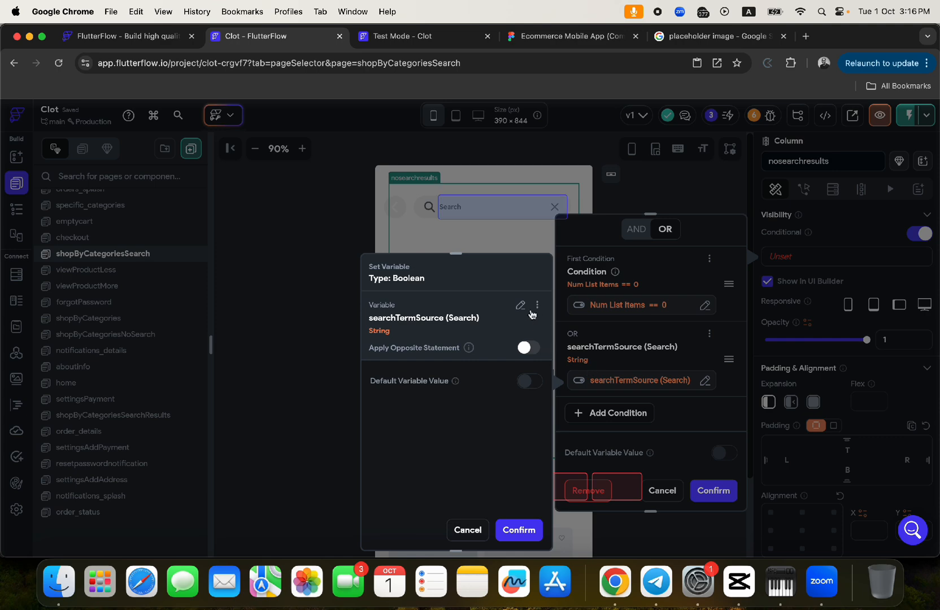
left_click(520, 308)
left_click(440, 361)
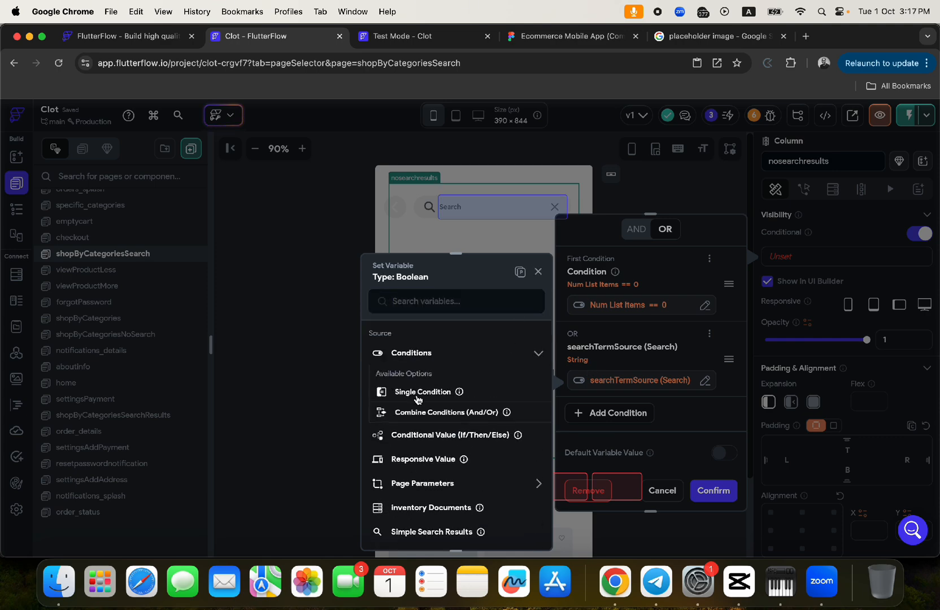
left_click(418, 395)
left_click(421, 370)
left_click(419, 394)
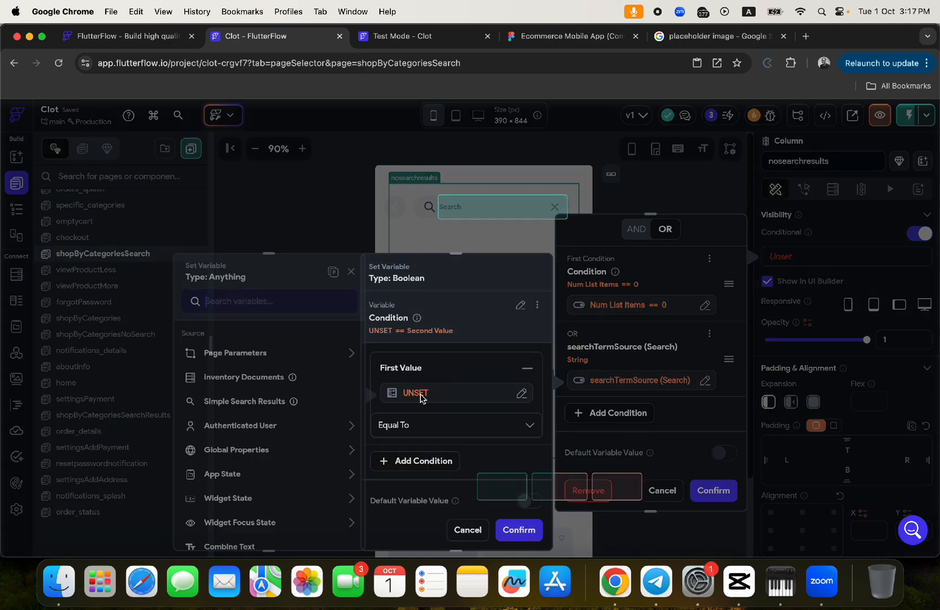
left_click(242, 498)
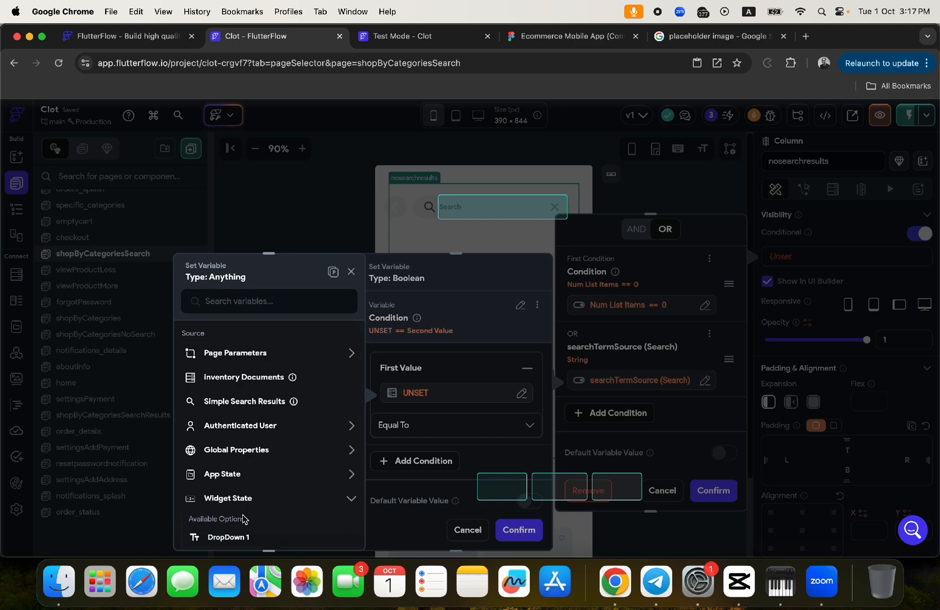
scroll(237, 528, "down", 3)
left_click(238, 498)
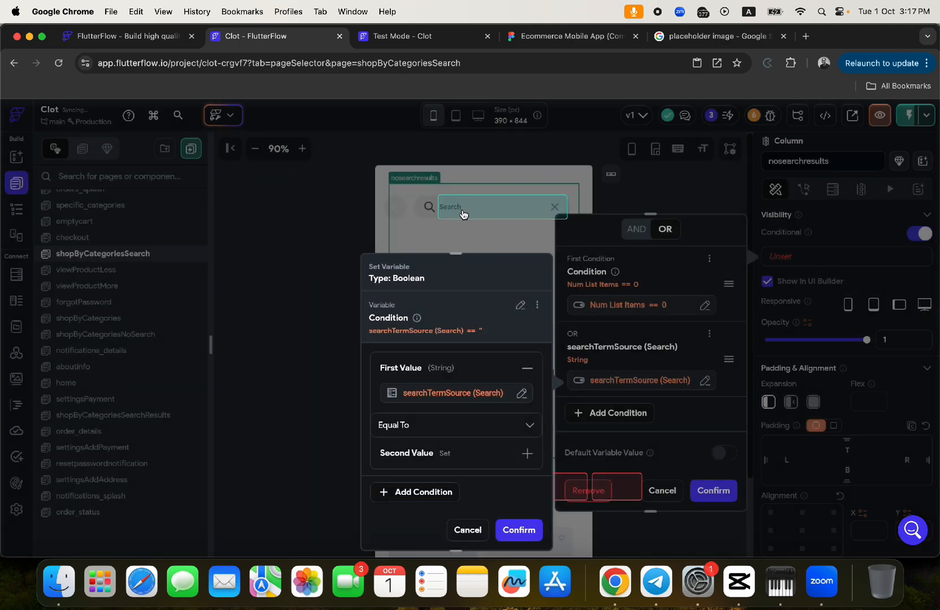
left_click(400, 426)
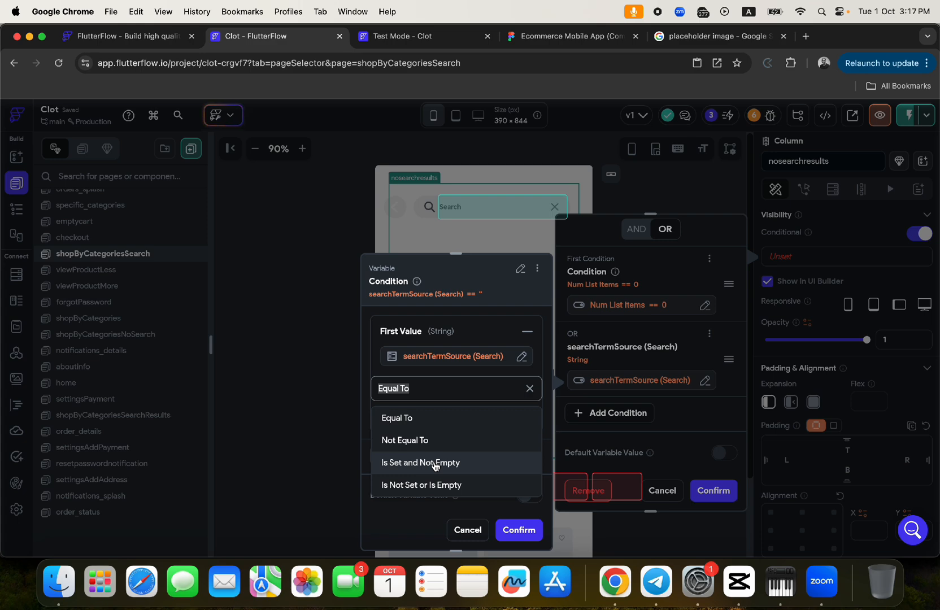
left_click(435, 463)
left_click(517, 530)
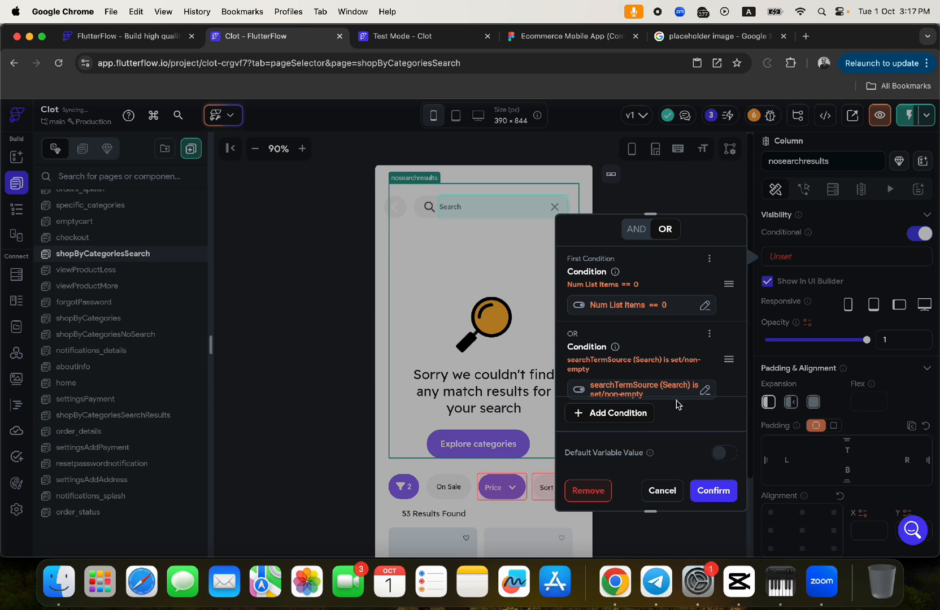
Step: Join the two visibility conditions with AND and save them for the nosearchresults column
scroll(678, 359, "up", 3)
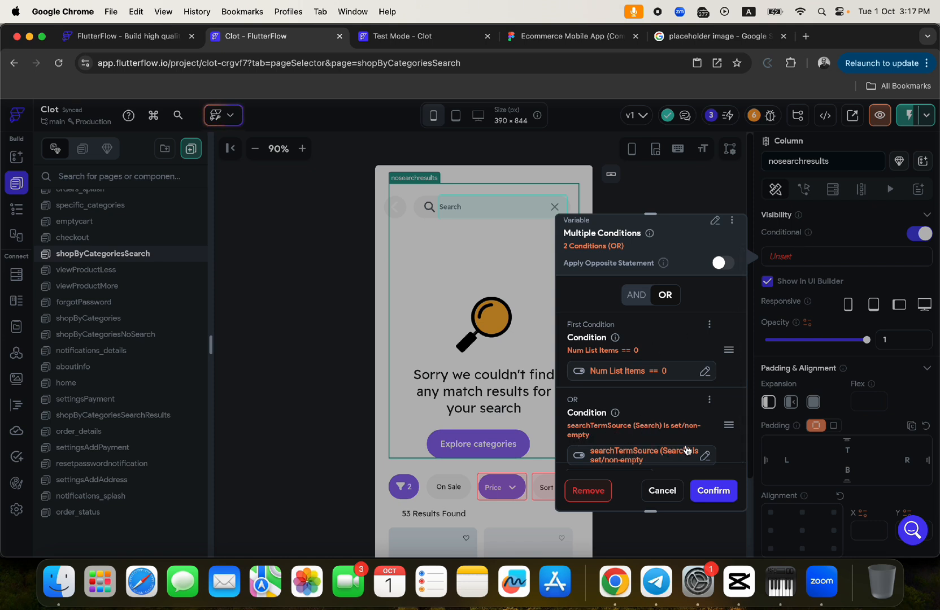
left_click(633, 298)
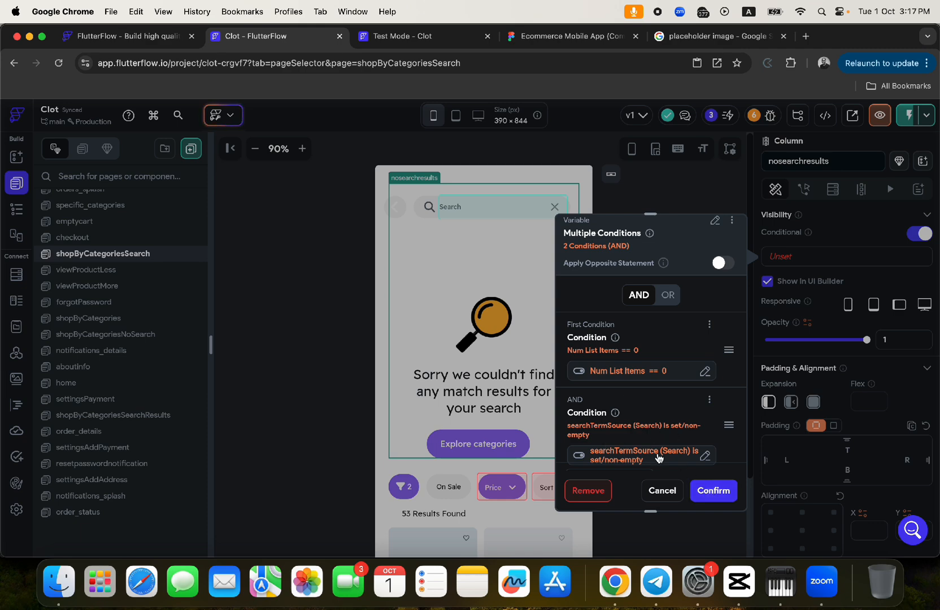
left_click(707, 491)
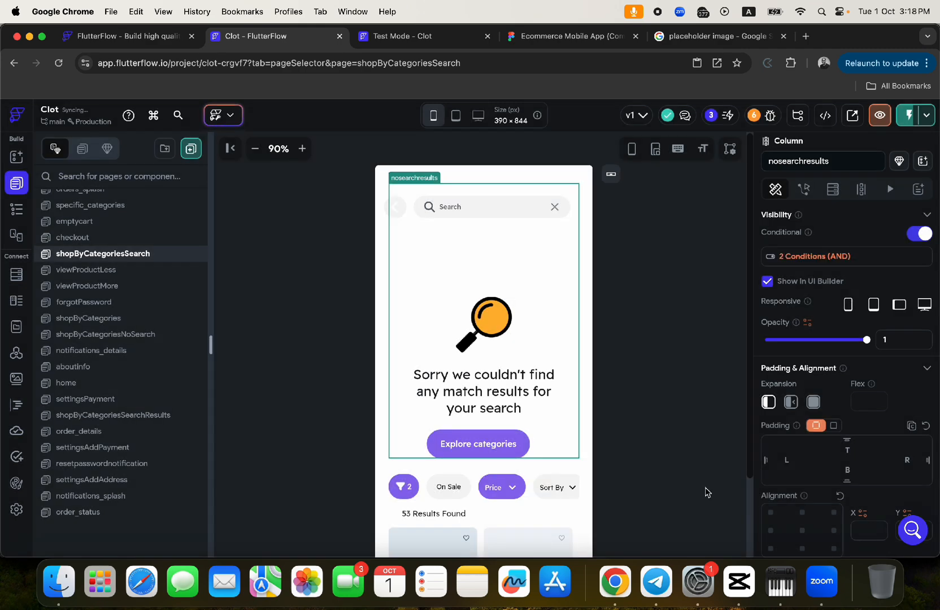
Step: Switch to the Test Mode session and reload the app with the latest changes, checking the Clot project between reloads
left_click(423, 37)
left_click(875, 120)
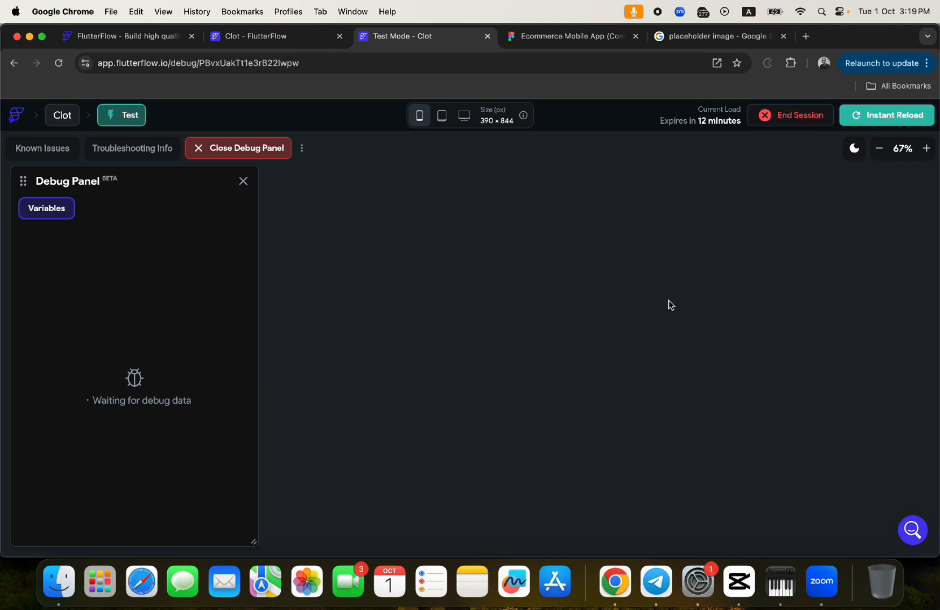
left_click(272, 37)
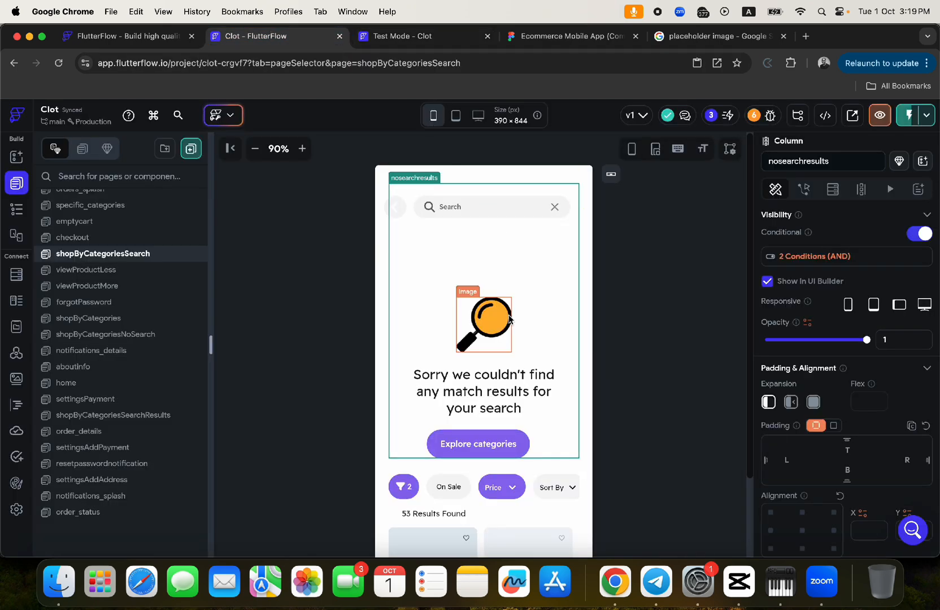
left_click(408, 36)
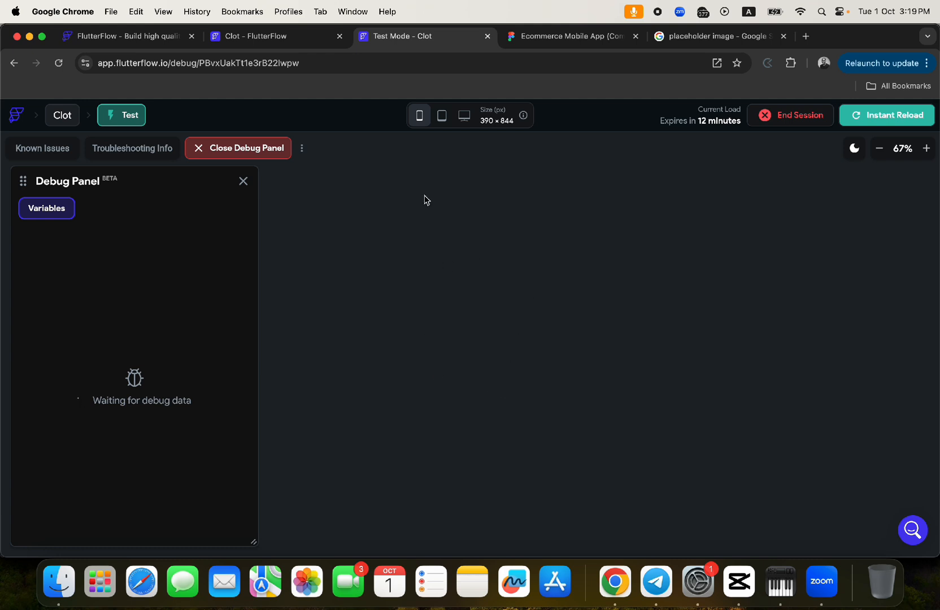
left_click(273, 36)
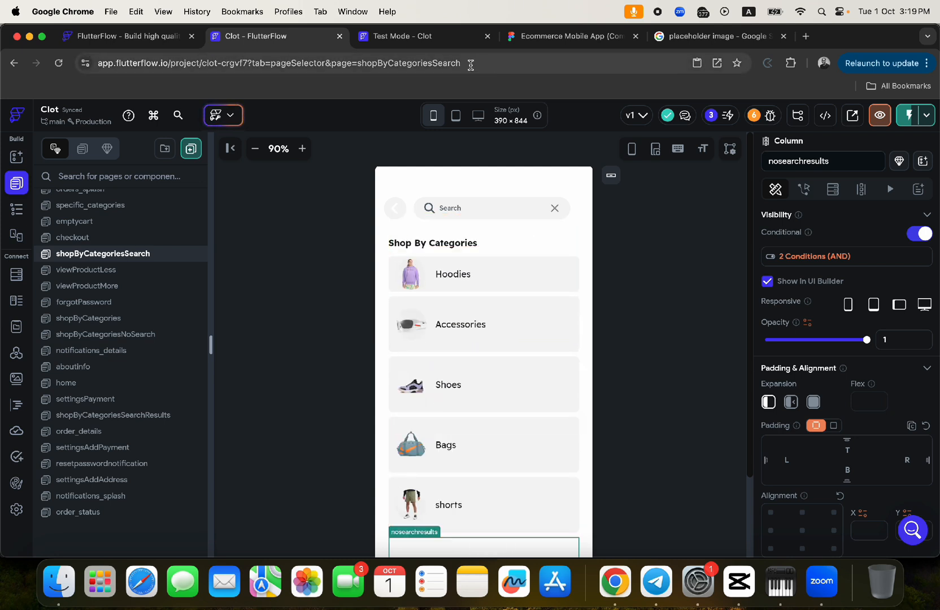
left_click(429, 37)
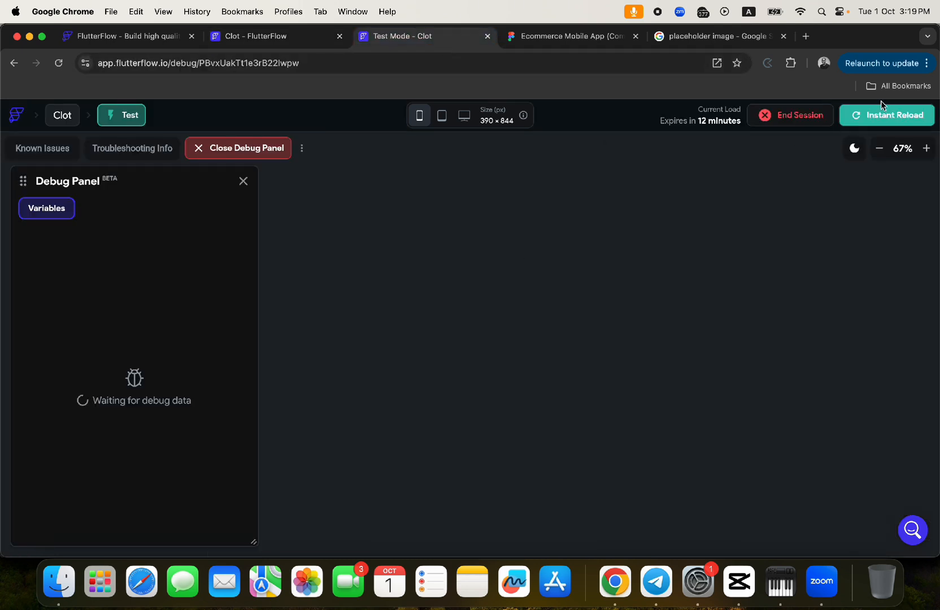
left_click(876, 120)
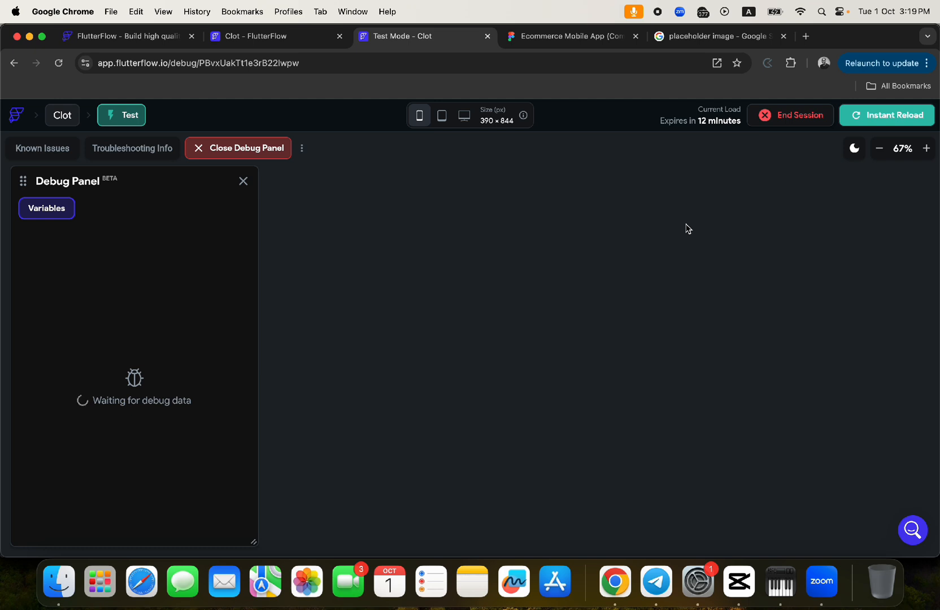
Step: Examine the no-results and results sections of shopByCategoriesSearch in the Clot project, and check the Test Mode session's loading
left_click(285, 41)
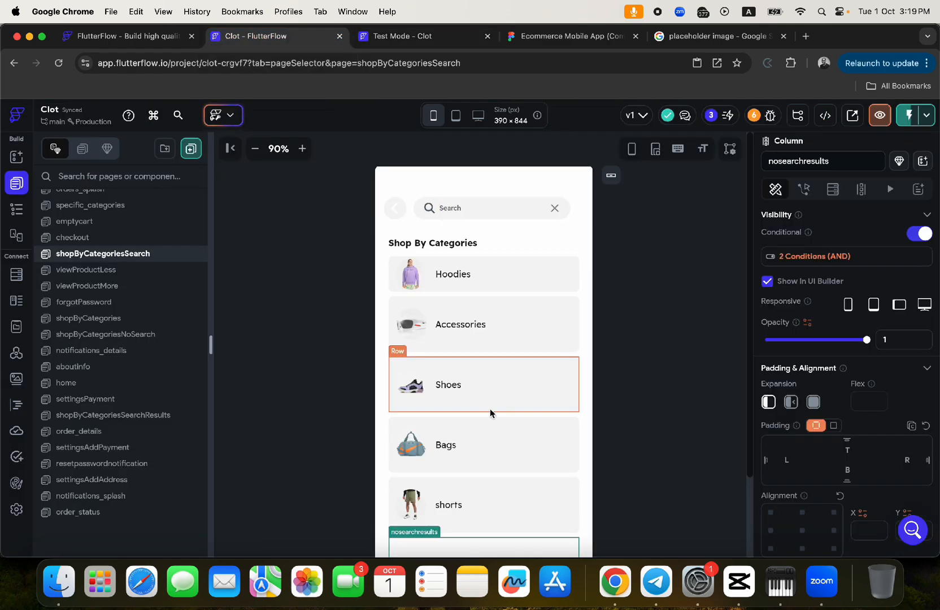
scroll(490, 407, "down", 3)
scroll(489, 408, "down", 5)
scroll(490, 407, "right", 3)
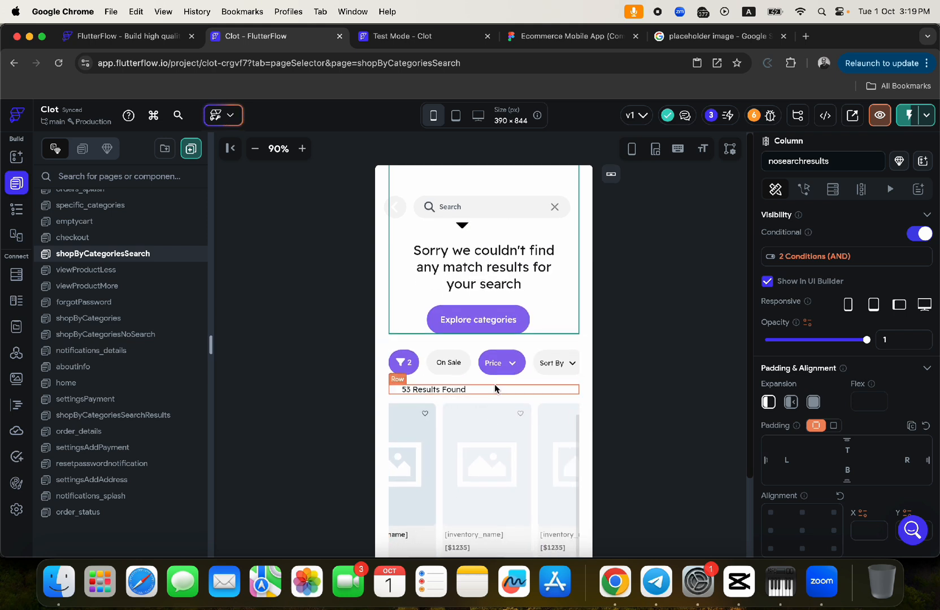
left_click(419, 38)
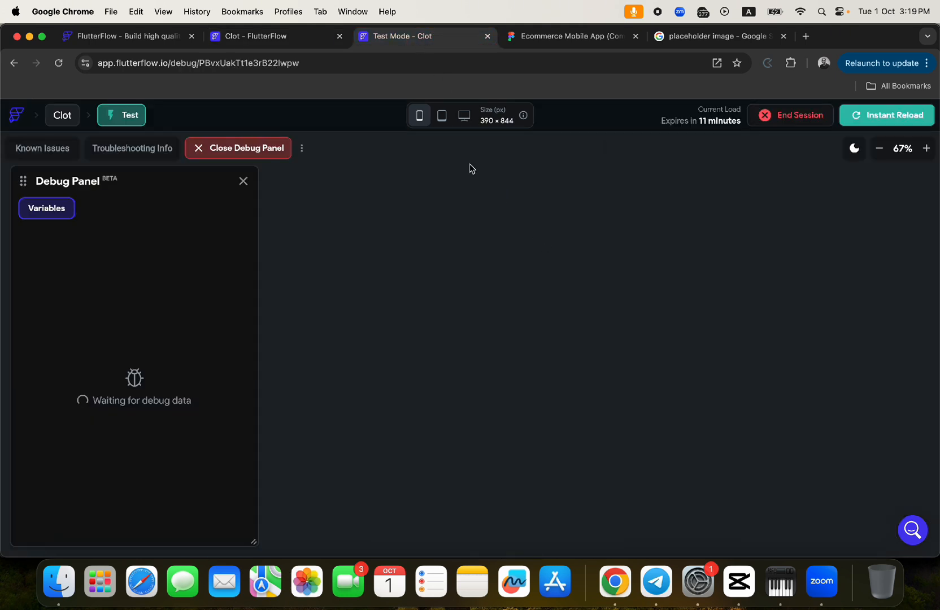
left_click(298, 38)
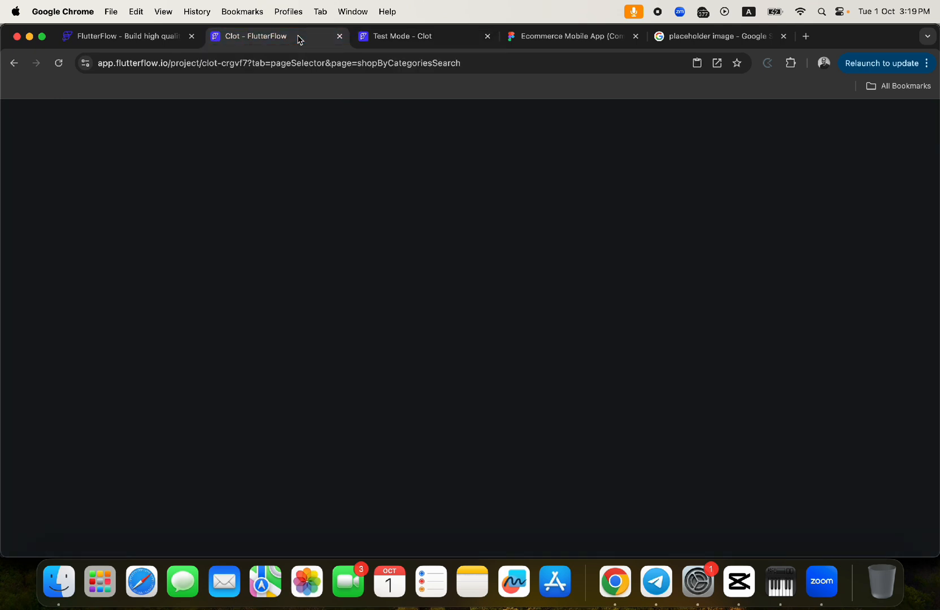
scroll(497, 457, "right", 2)
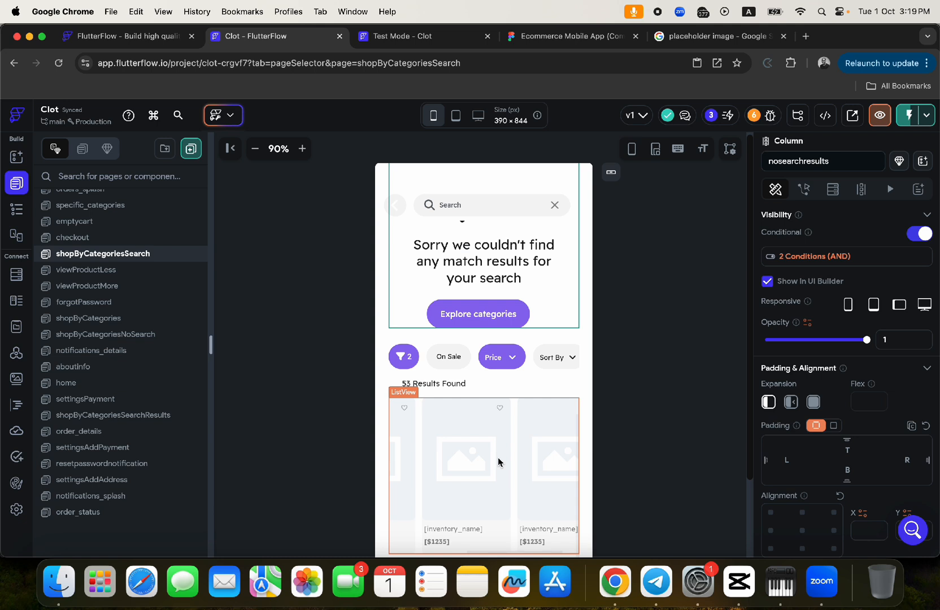
scroll(497, 461, "left", 1)
scroll(497, 461, "left", 2)
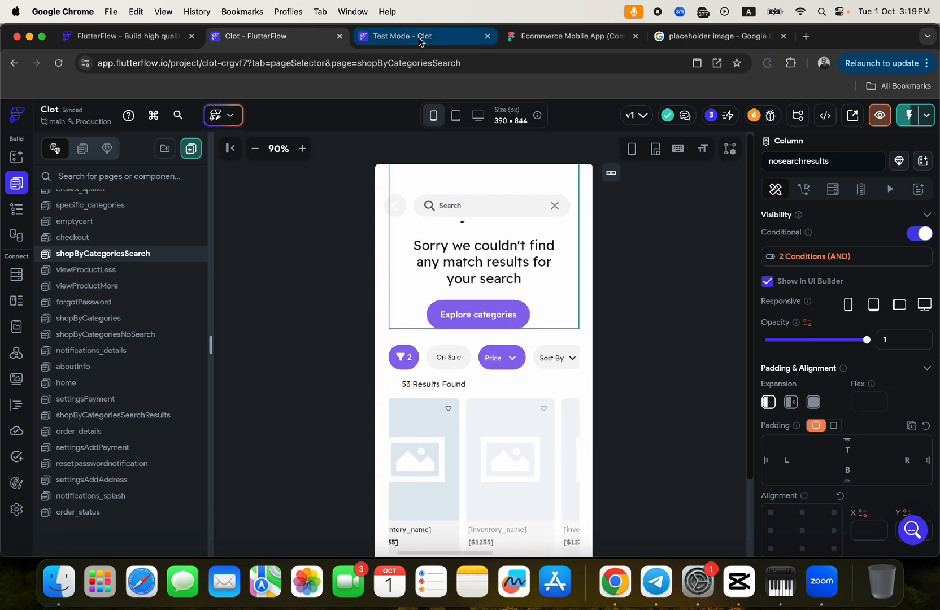
Step: Check the Test Mode session's loading, run a Google search for "dog" in a new browser tab, and return to the session
left_click(419, 37)
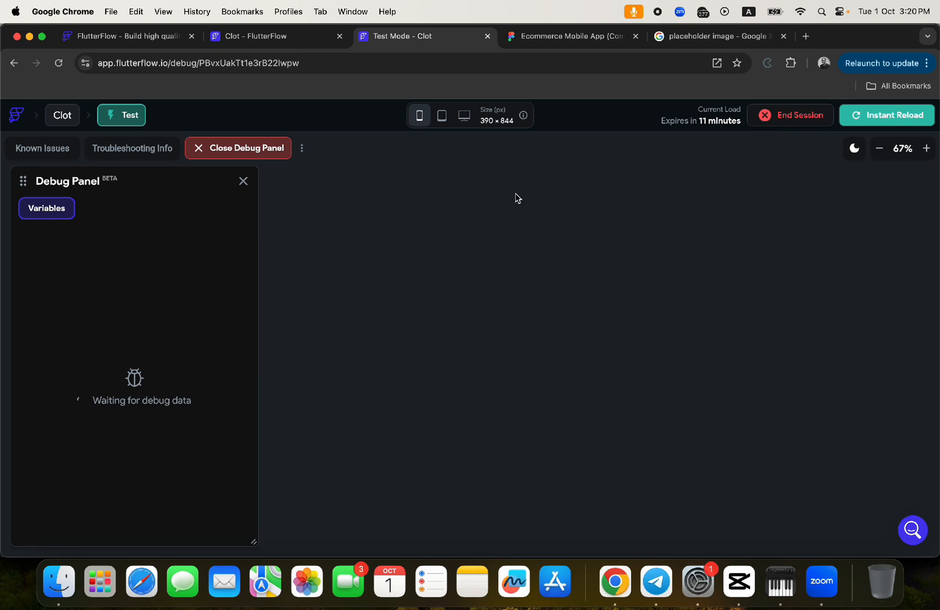
left_click(806, 36)
left_click(624, 67)
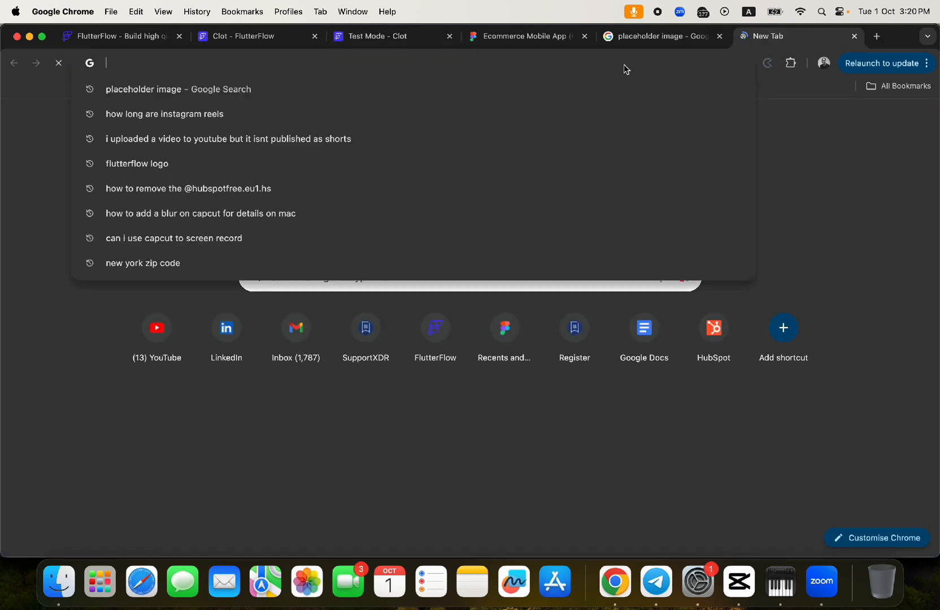
type("dog")
key("Return")
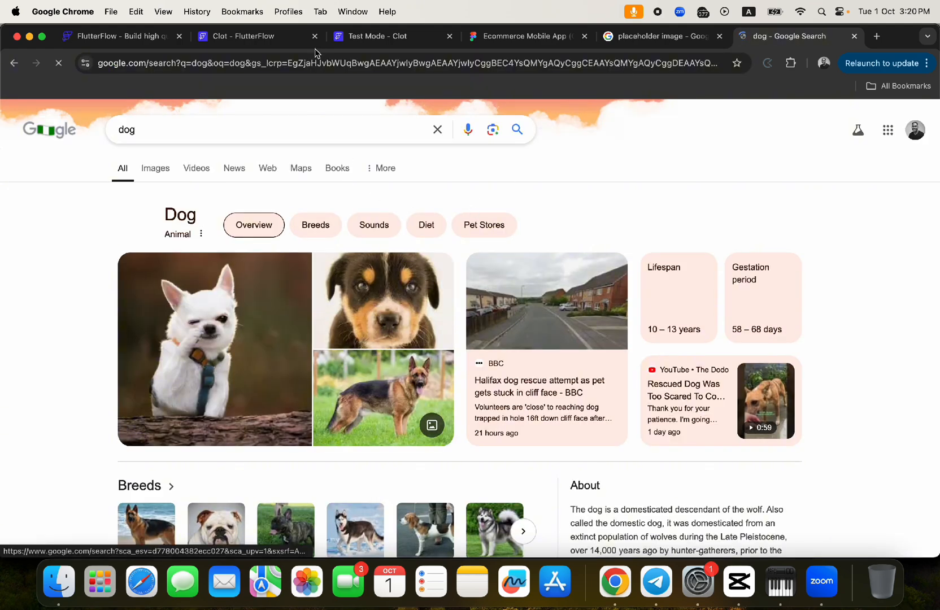
left_click(347, 40)
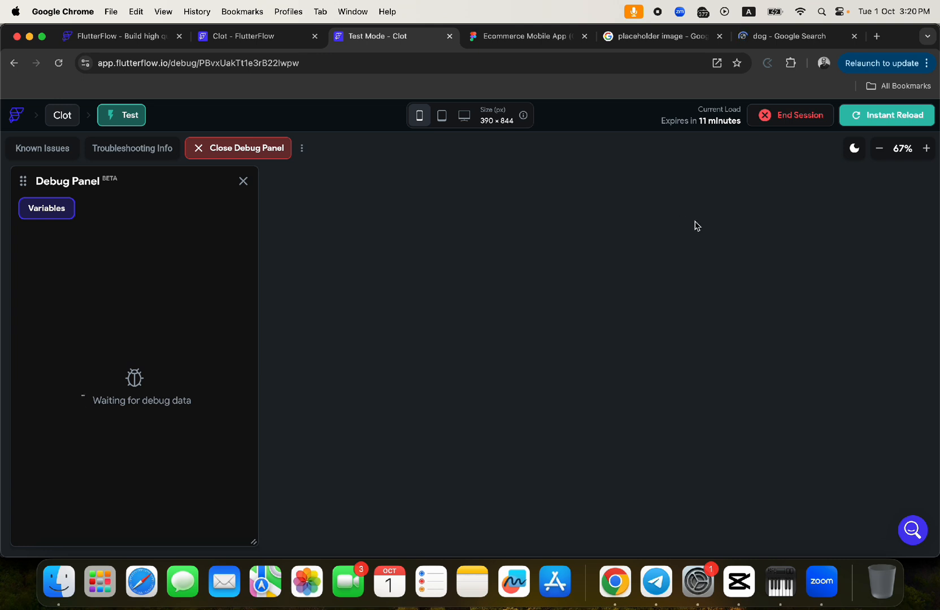
Step: Reload the test app, enlarge its preview to 80%, and open the search page from the home page's search bar
left_click(859, 118)
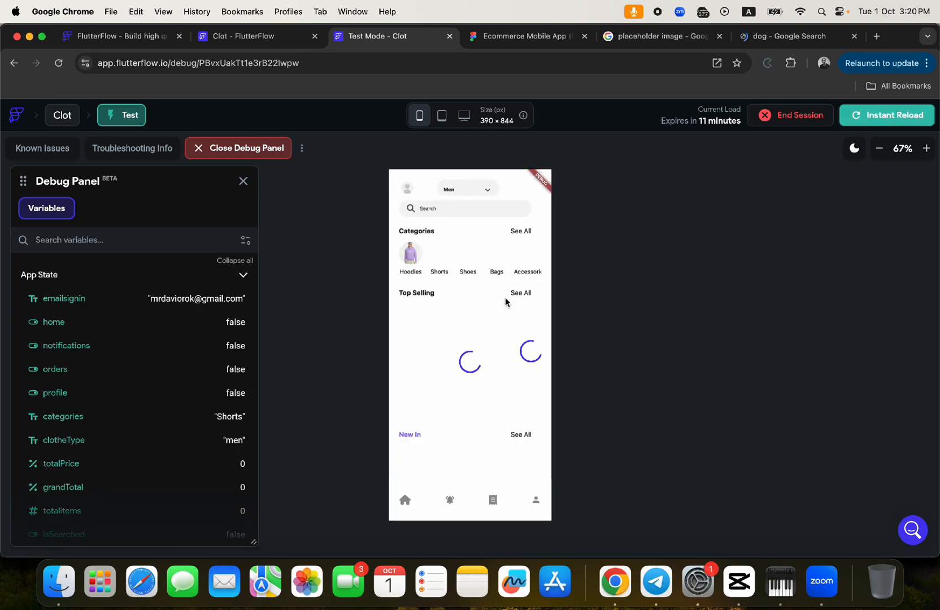
left_click(926, 148)
left_click(920, 150)
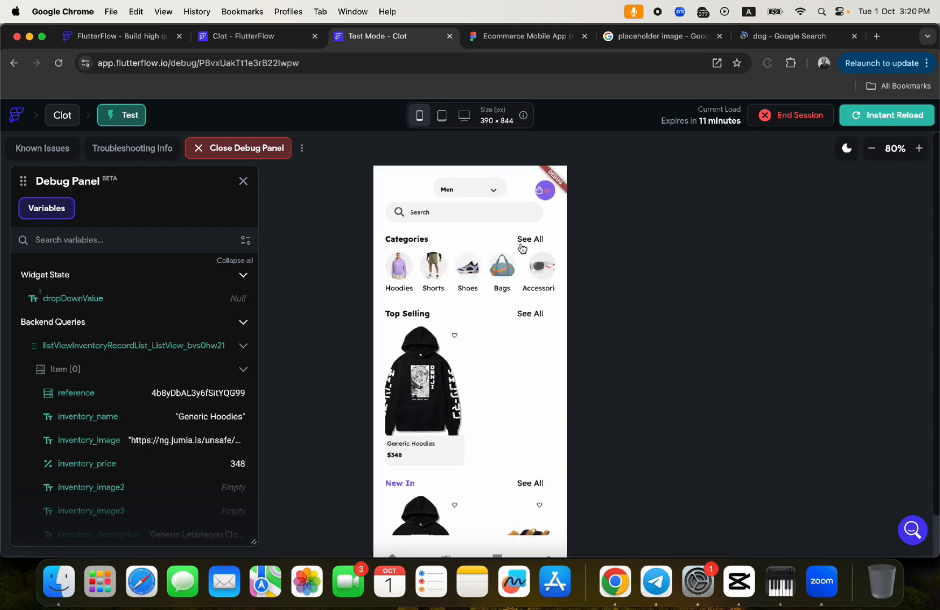
left_click(459, 218)
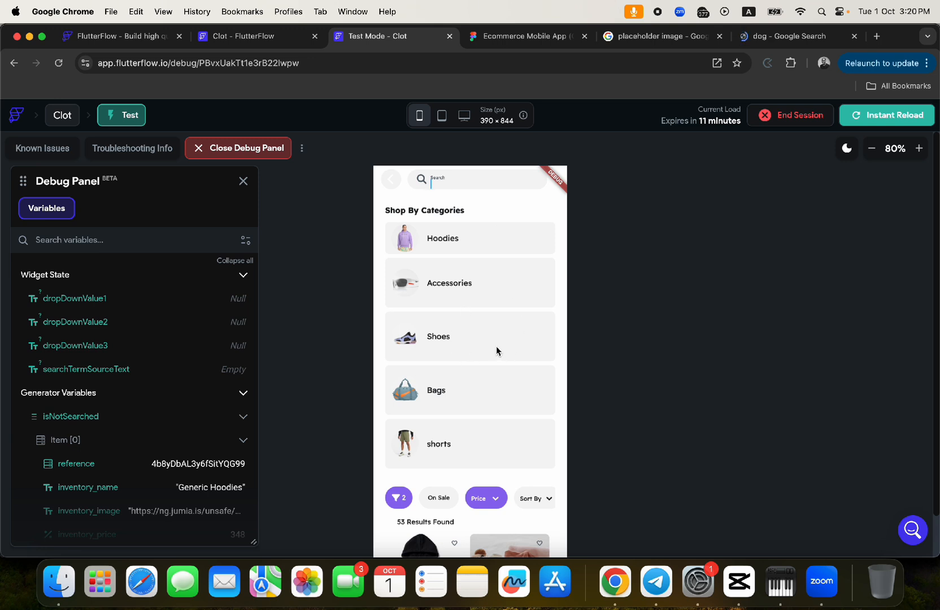
Step: Examine the running search page with an empty search term, from the Shop By Categories list down to the filters and product results
scroll(496, 345, "down", 3)
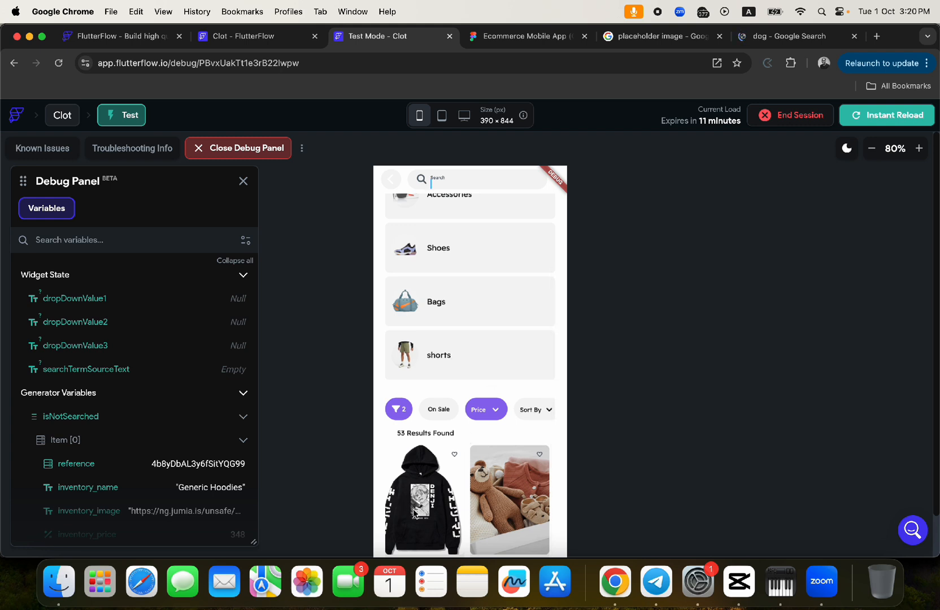
scroll(455, 259, "up", 3)
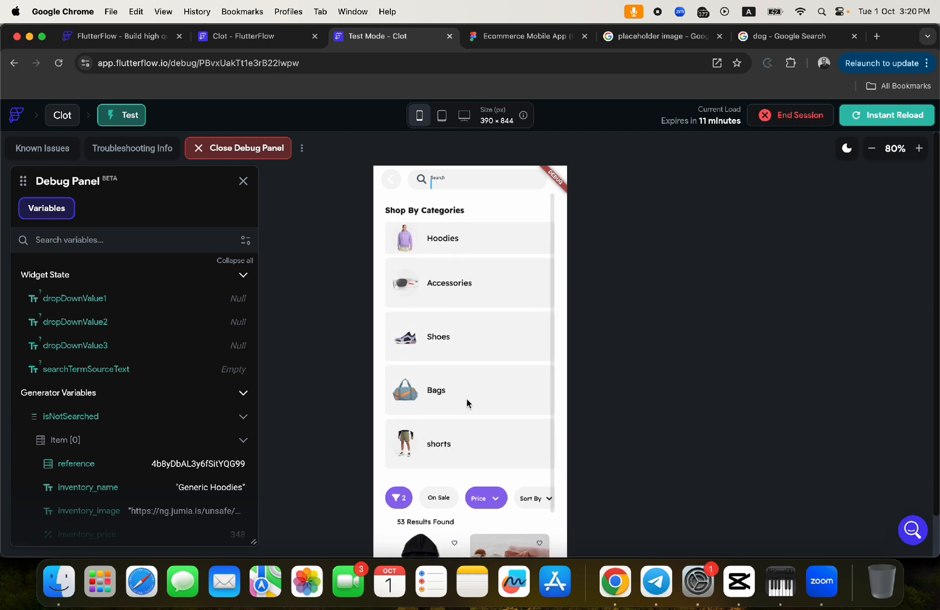
scroll(447, 398, "down", 3)
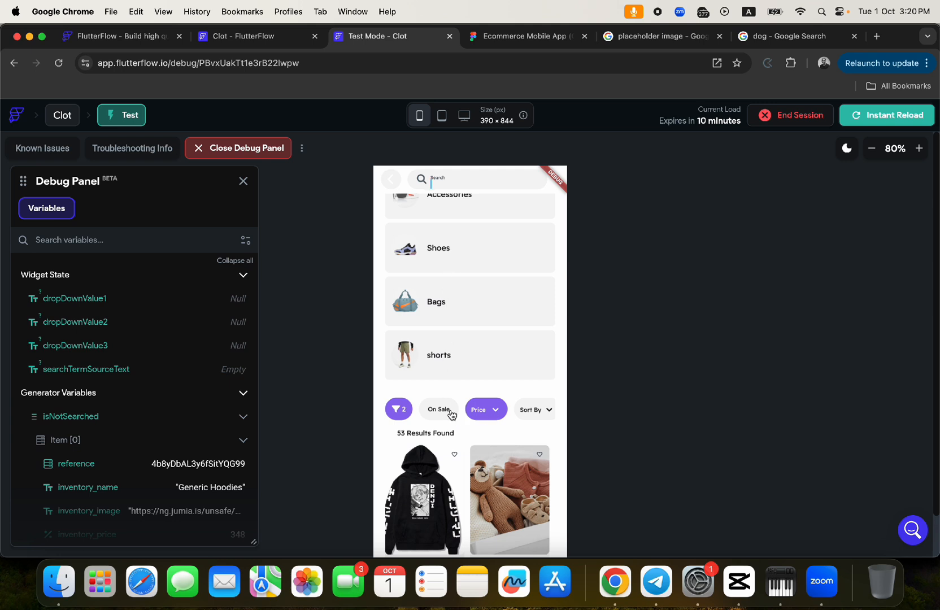
scroll(477, 393, "up", 3)
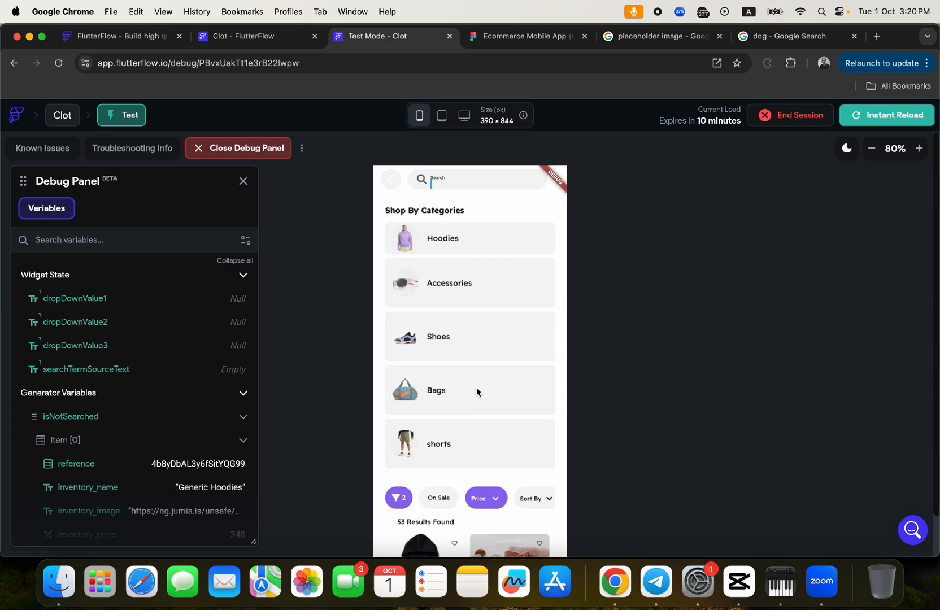
scroll(476, 391, "down", 2)
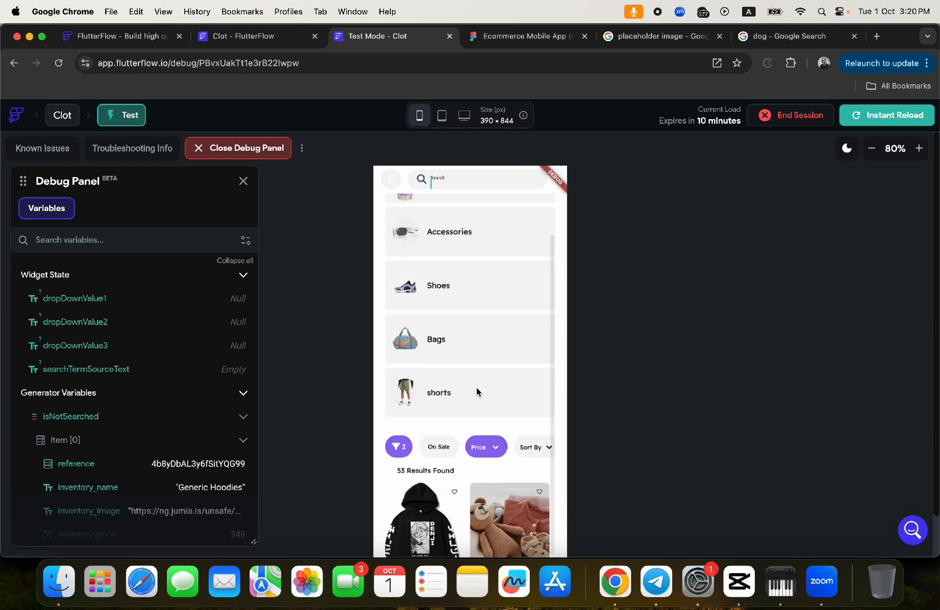
scroll(476, 387, "up", 2)
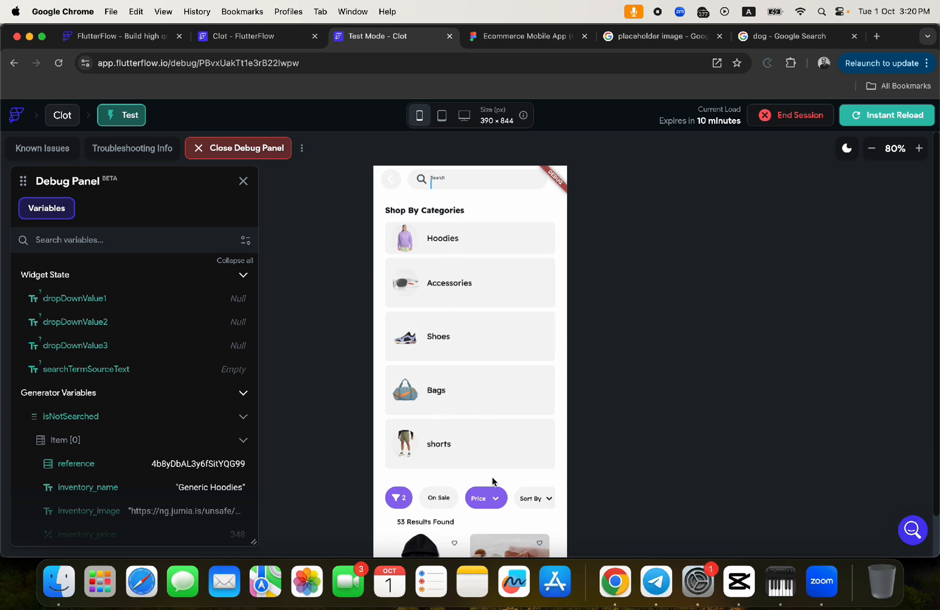
scroll(495, 490, "right", 2)
scroll(495, 490, "down", 1)
scroll(456, 489, "left", 2)
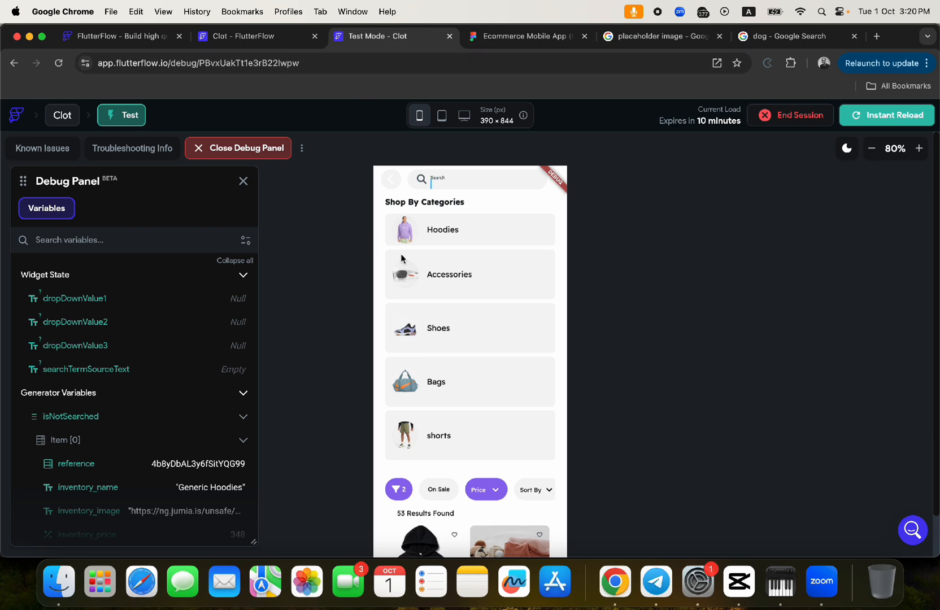
Step: Switch to the Clot project and inspect the visibility settings of the shopbycategoriescolumn, nosearchresults and shopbycategoriesresults columns in the widget tree
left_click(262, 41)
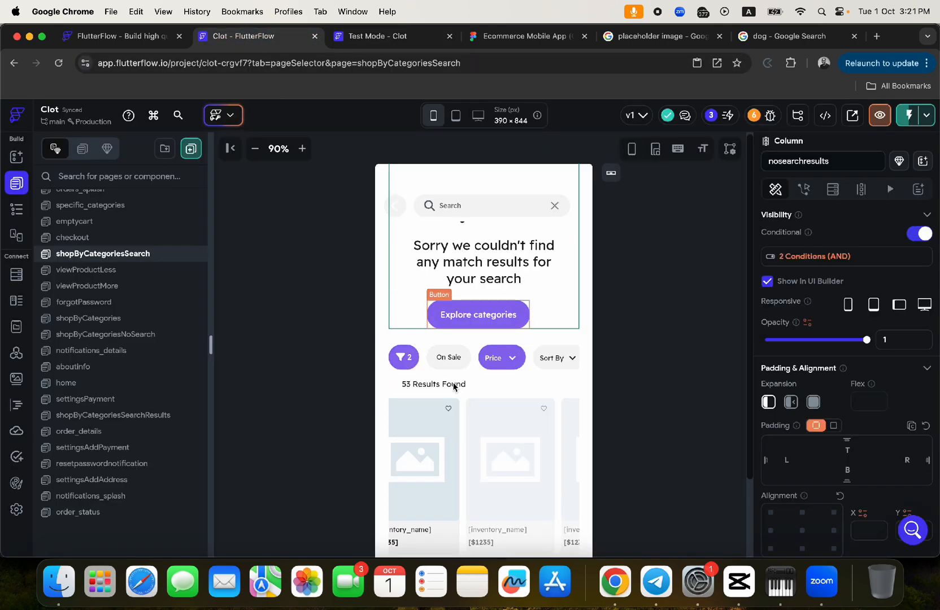
left_click(476, 394)
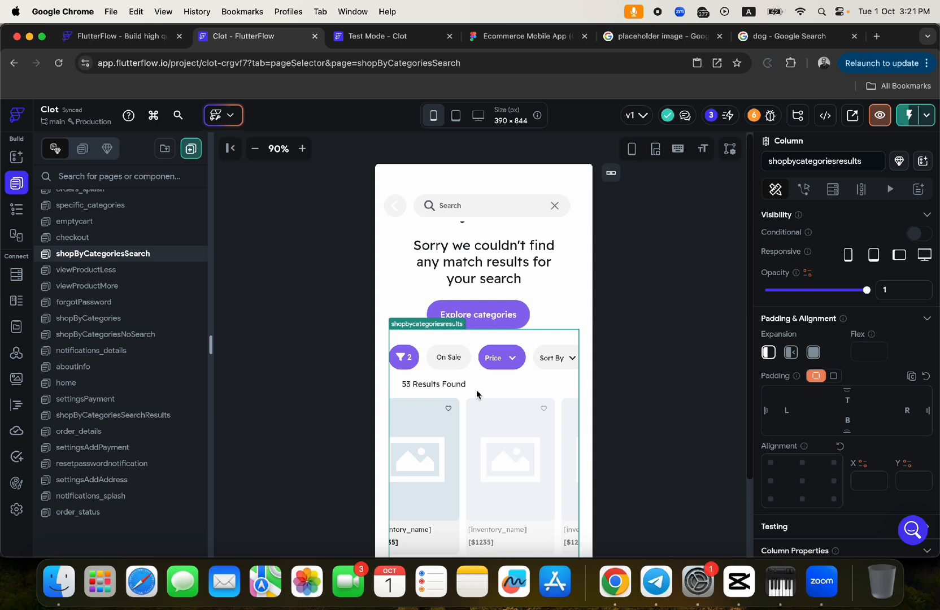
left_click(15, 210)
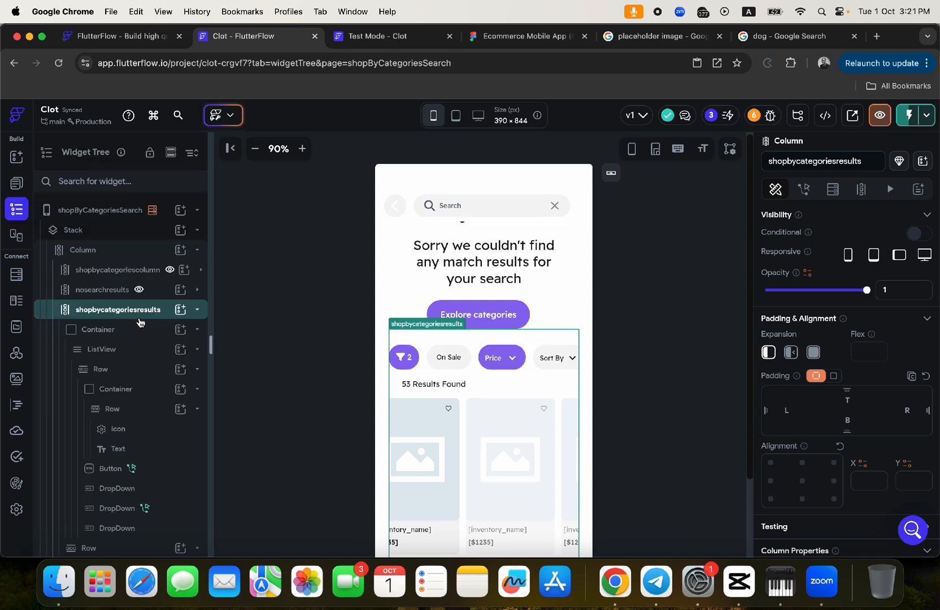
left_click(118, 272)
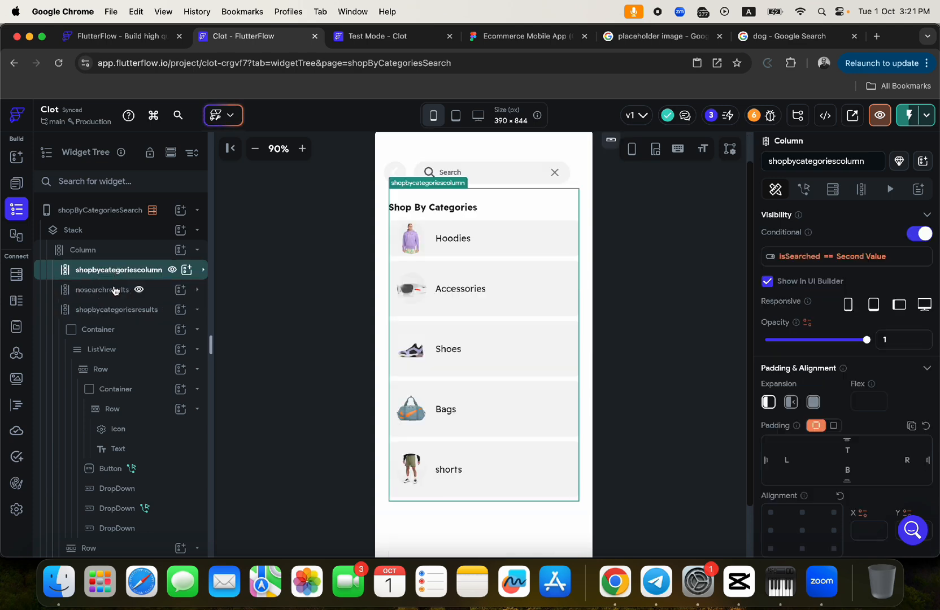
left_click(113, 289)
left_click(115, 310)
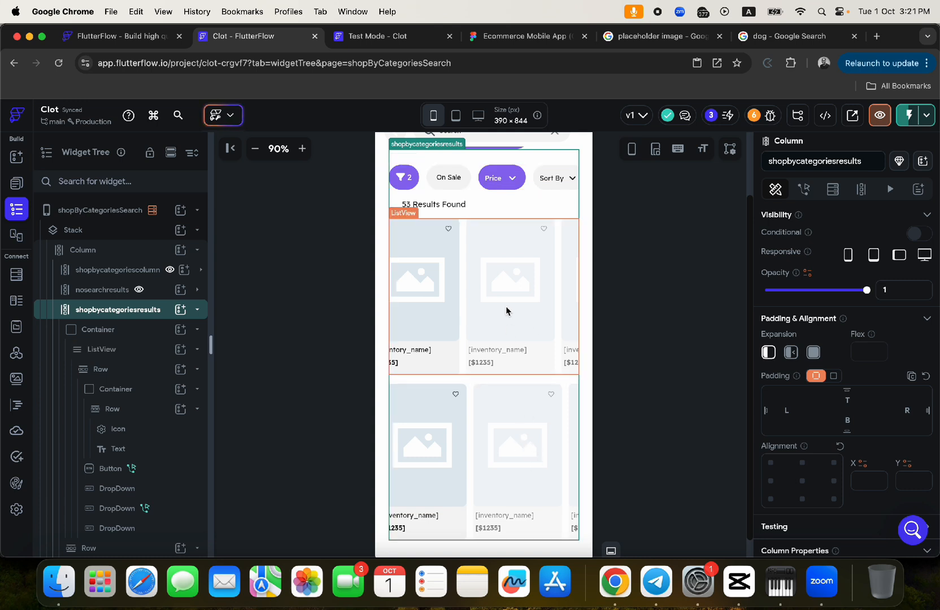
scroll(506, 310, "left", 1)
scroll(506, 310, "up", 4)
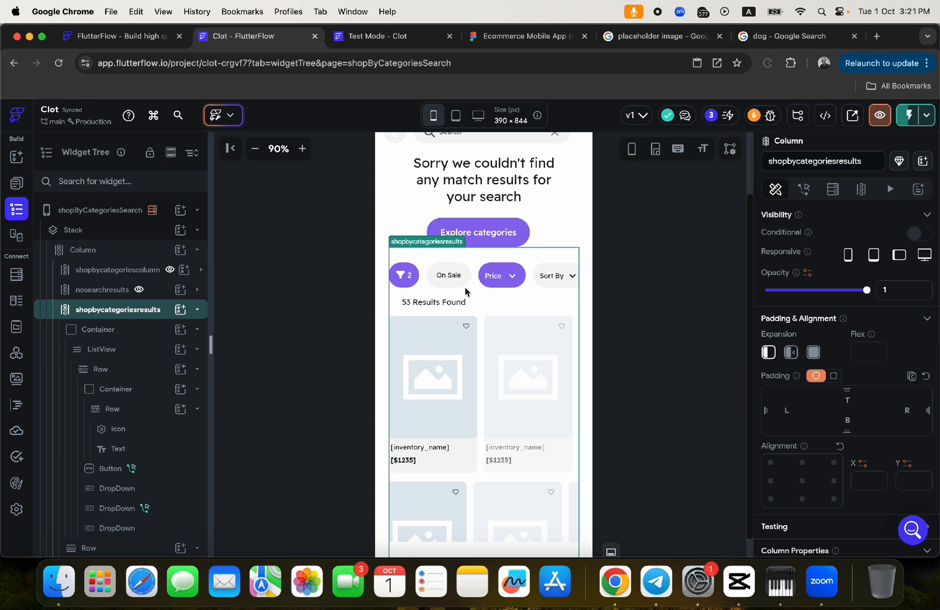
Step: Copy the conditional visibility variable isSearched == true from the isSearch container
left_click(486, 421)
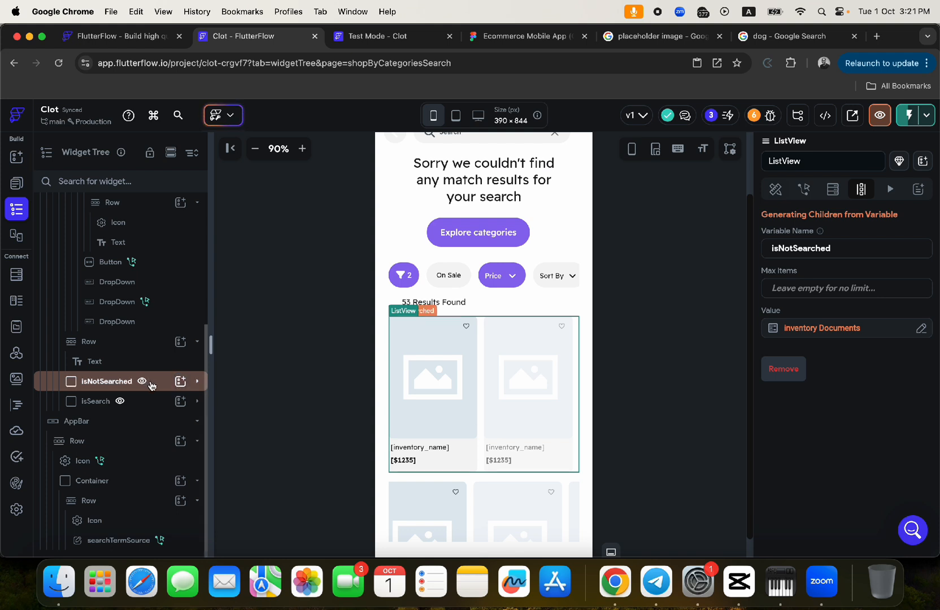
left_click(148, 401)
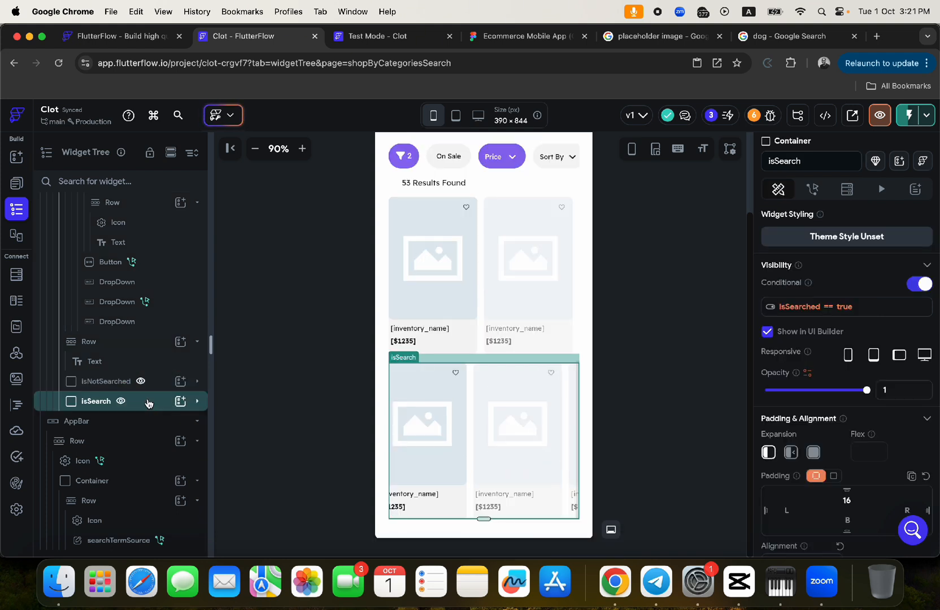
left_click(844, 308)
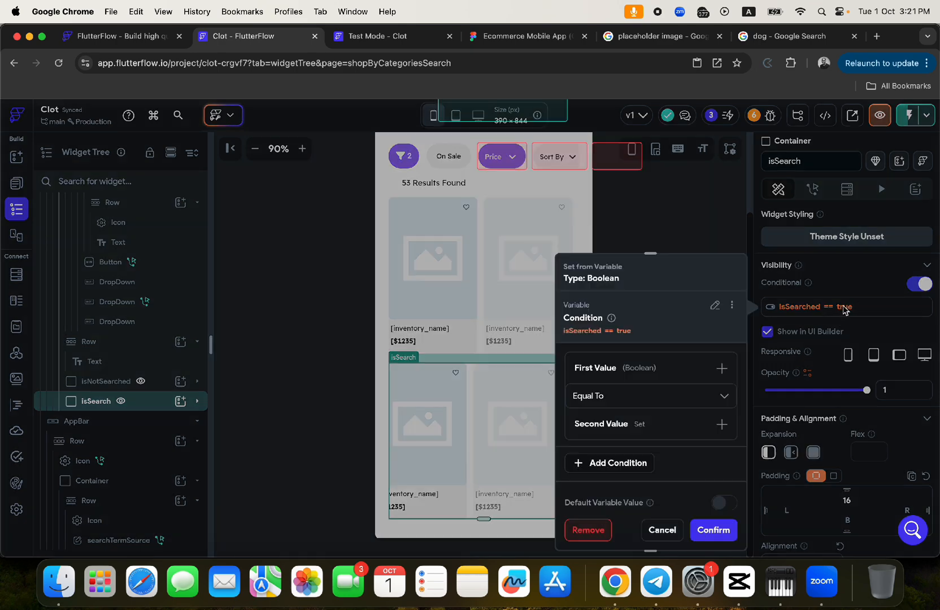
left_click(730, 307)
left_click(682, 329)
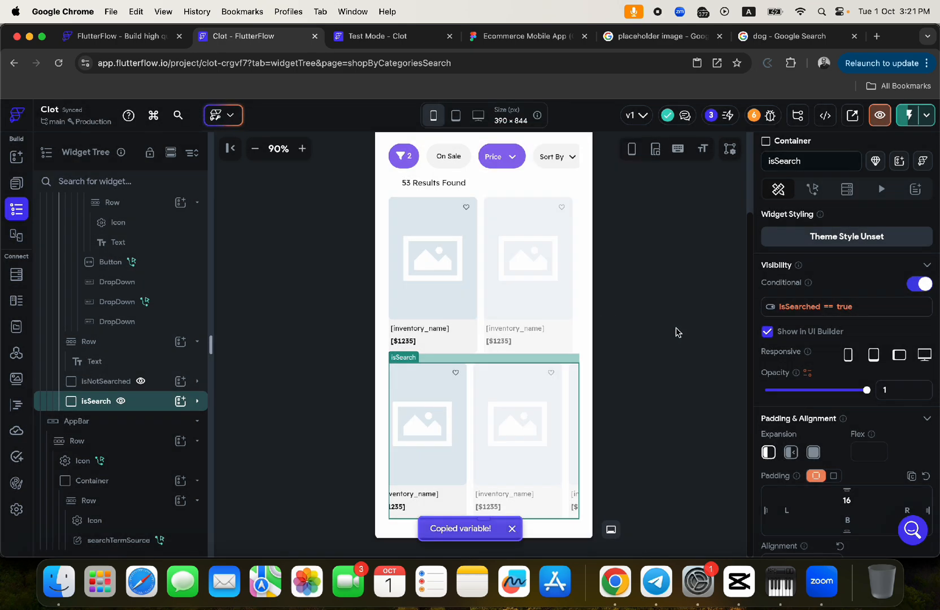
Step: Enable conditional visibility on the container holding the filter and sort row, and apply the copied isSearched == true condition
scroll(526, 311, "up", 5)
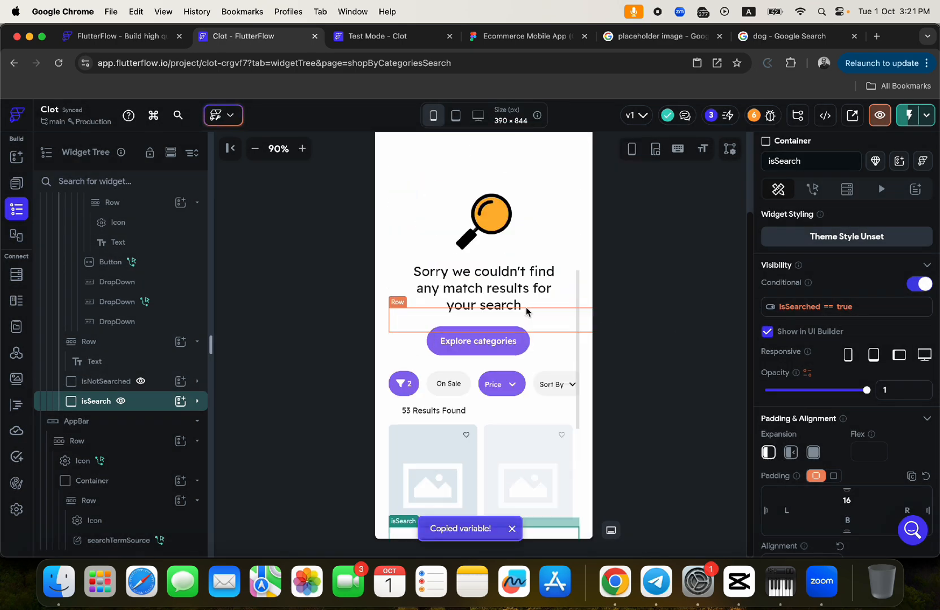
left_click(532, 393)
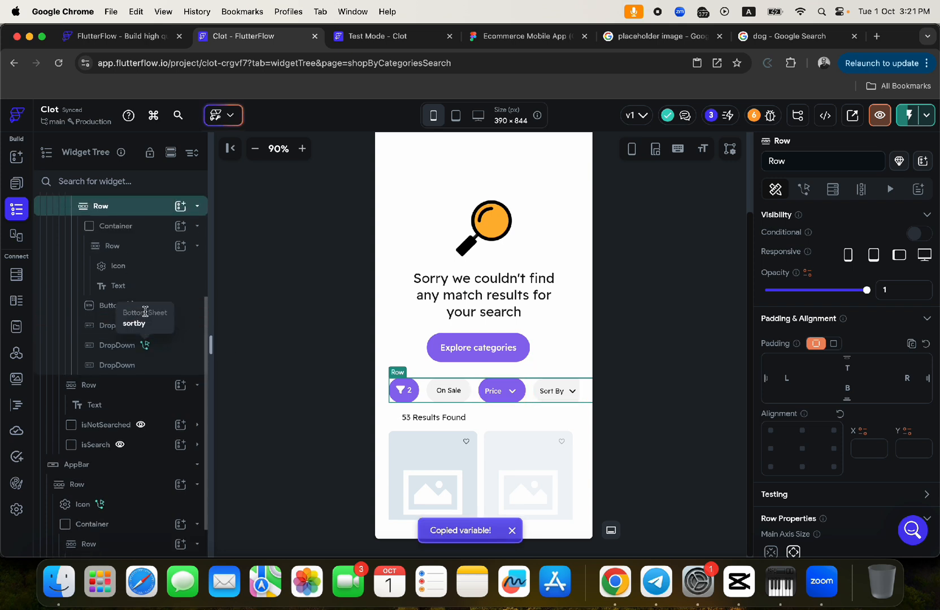
left_click(117, 210)
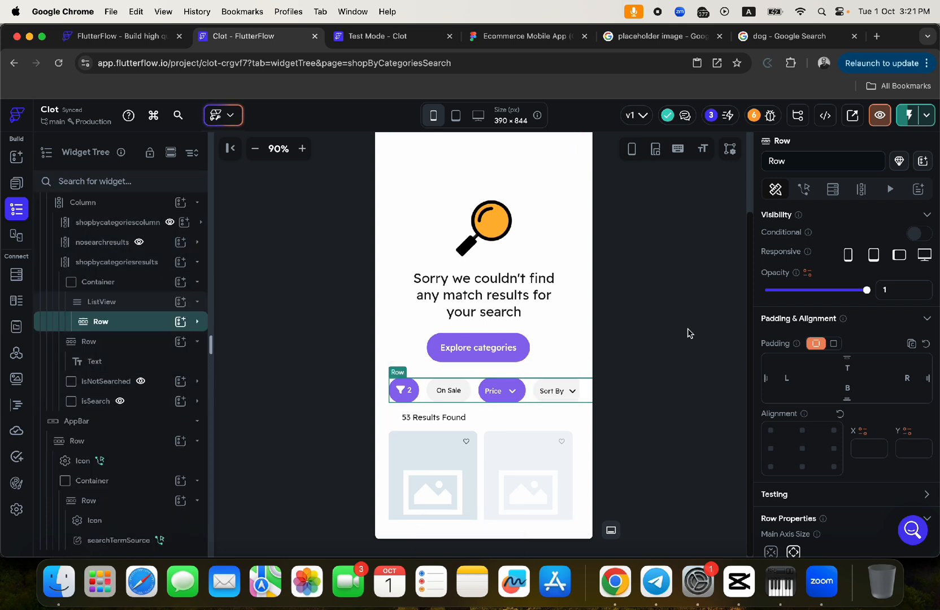
left_click(103, 283)
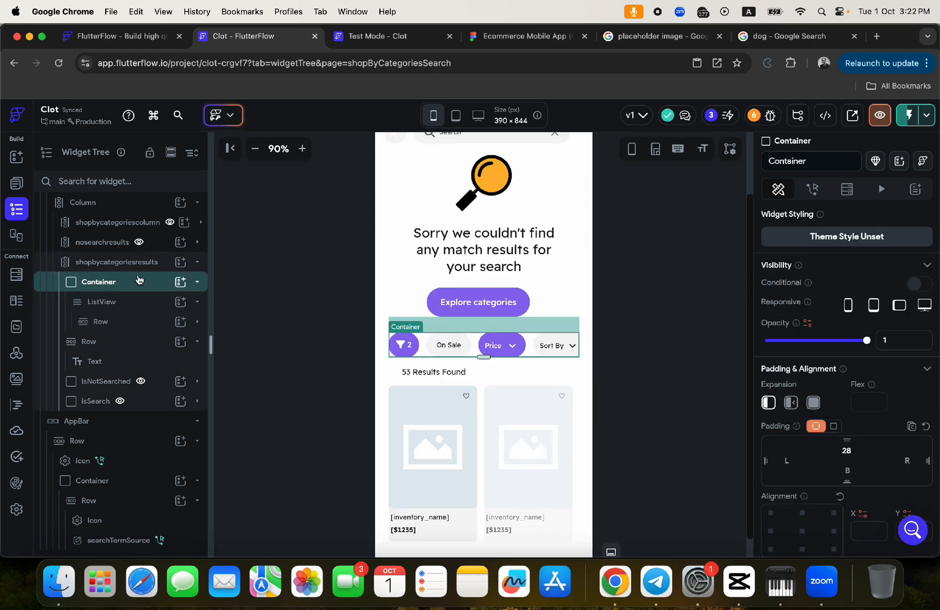
left_click(918, 284)
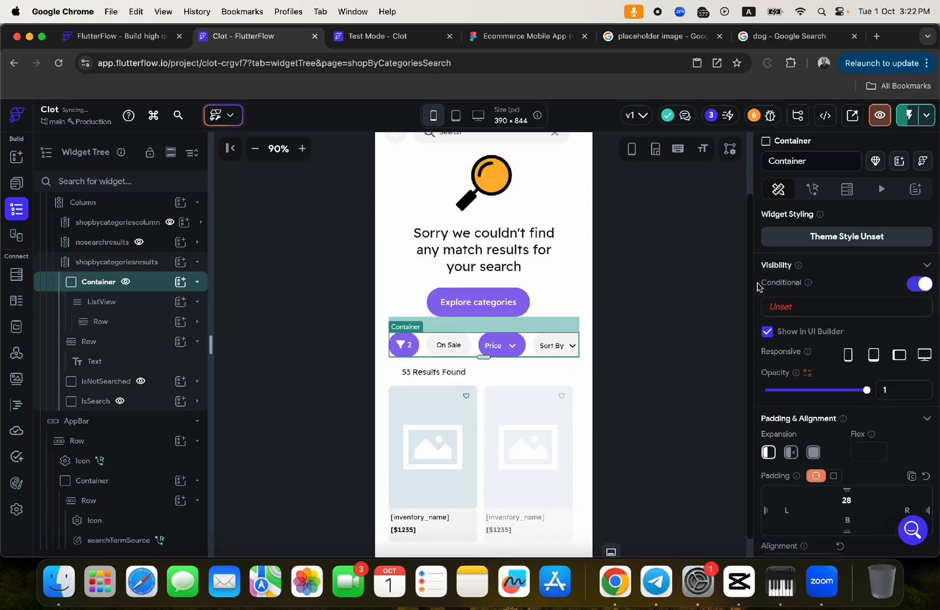
left_click(782, 308)
left_click(714, 270)
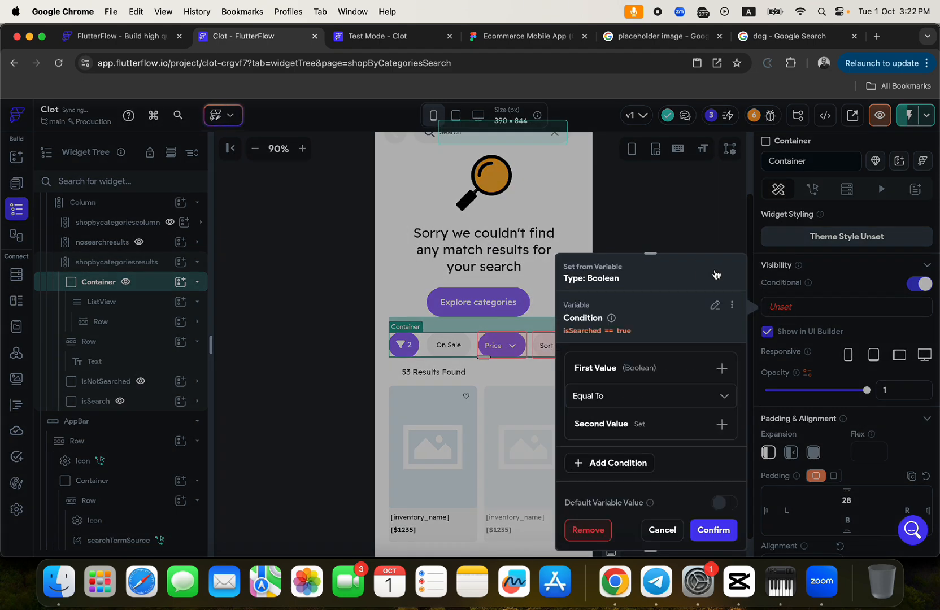
left_click(714, 530)
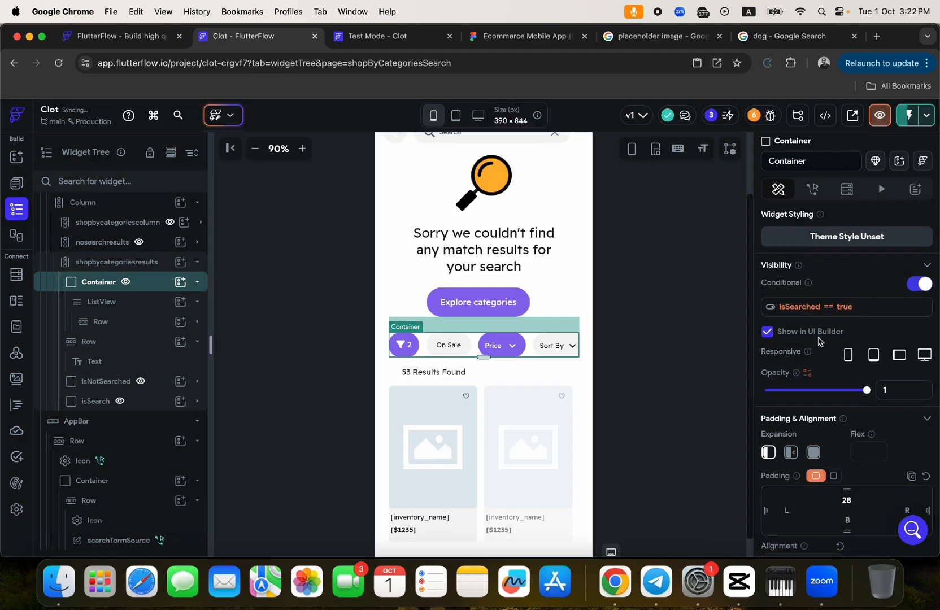
Step: Enable conditional visibility on the "53 Results Found" row using the copied isSearched == true condition
left_click(478, 372)
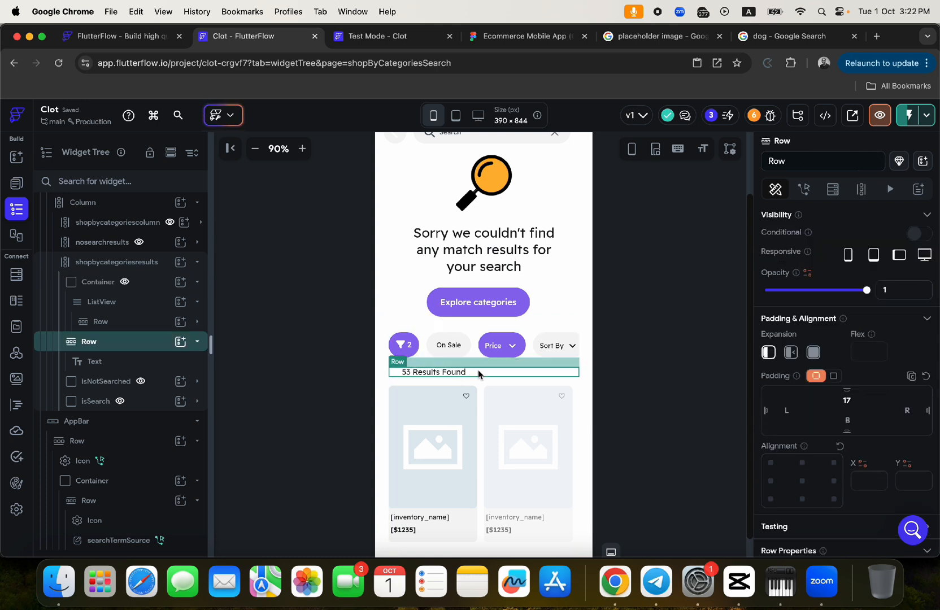
left_click(918, 234)
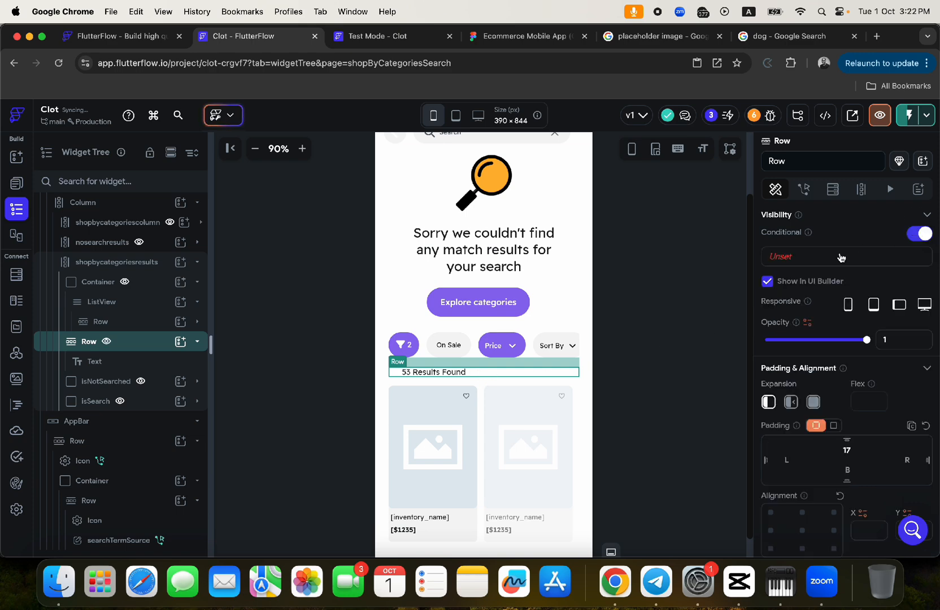
left_click(840, 257)
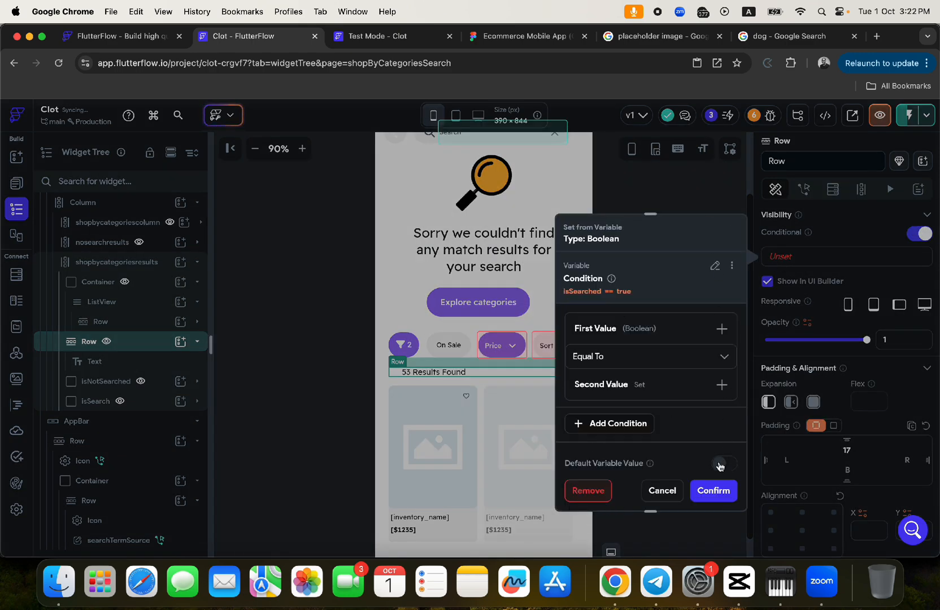
left_click(714, 490)
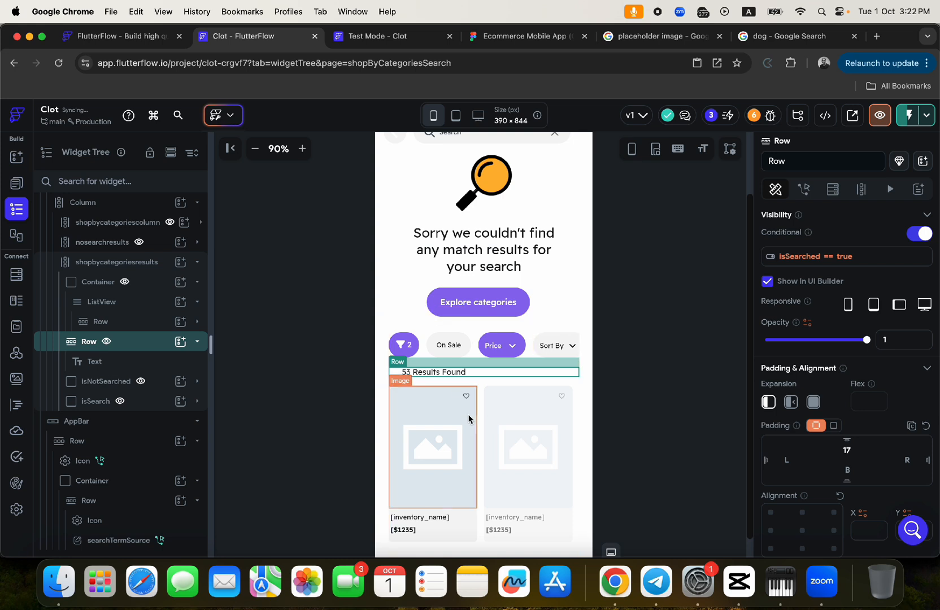
left_click(405, 373)
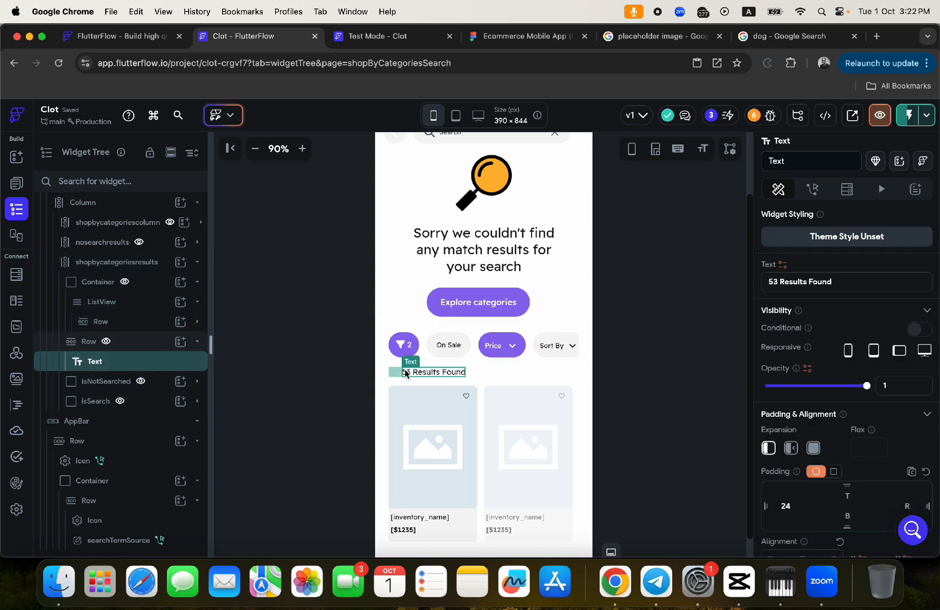
left_click(519, 371)
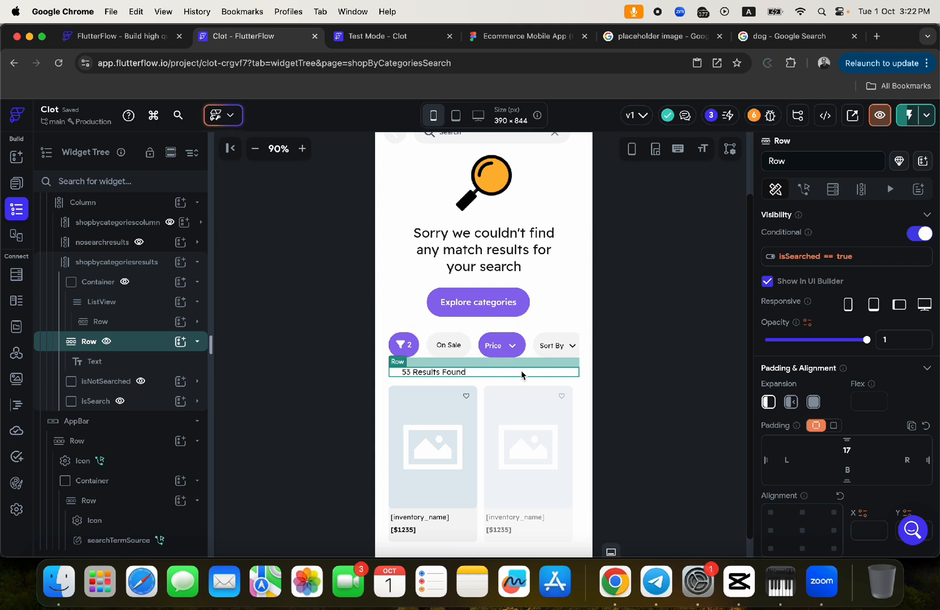
Step: Bind the "53 Results Found" text to a Combine Text variable and enter "Results Found", preceded by a space, as Text 2
left_click(420, 376)
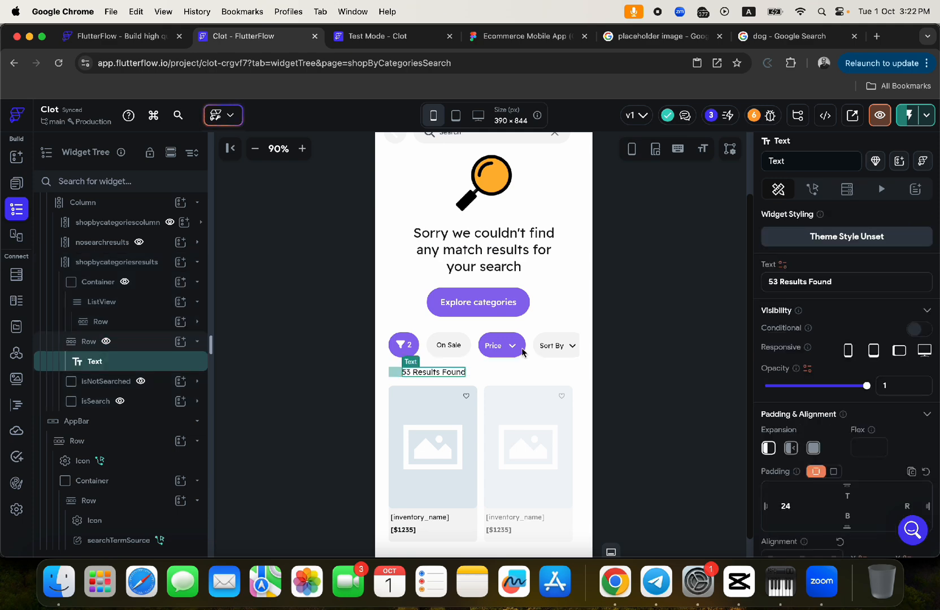
left_click(782, 265)
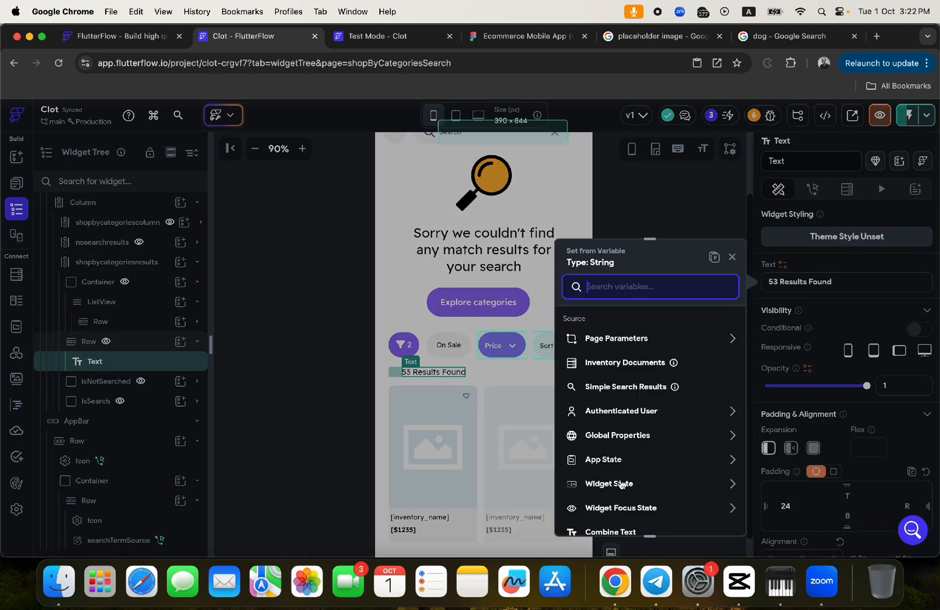
scroll(622, 506, "down", 3)
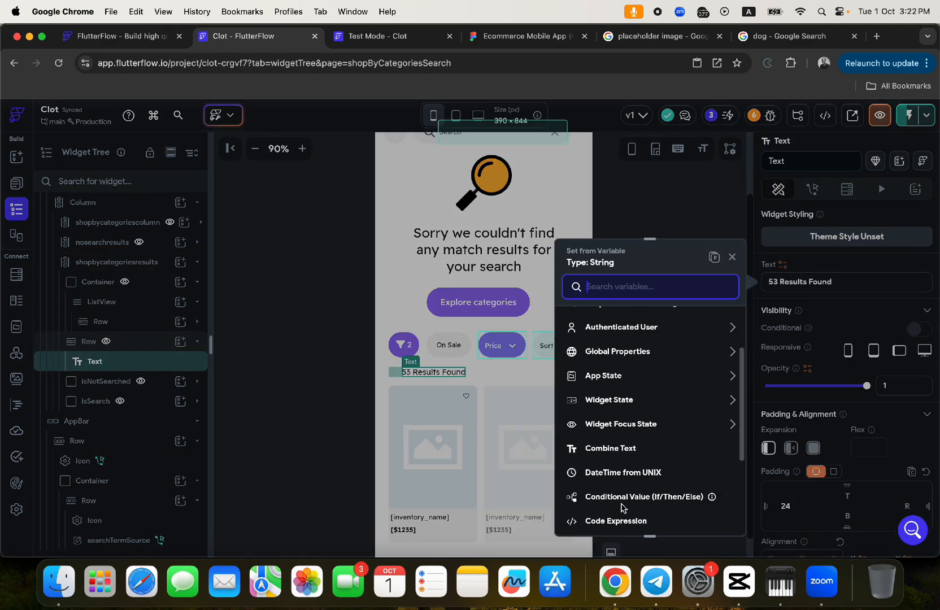
left_click(616, 449)
left_click(606, 416)
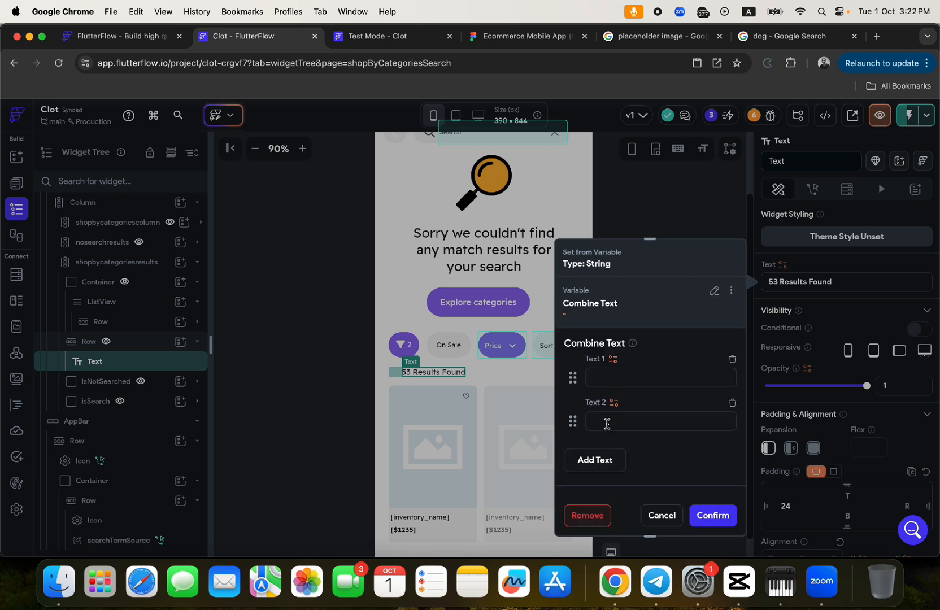
type("Resuklt")
key("BackSpace")
key("BackSpace")
key("BackSpace")
key("BackSpace")
type("lts Fou nd")
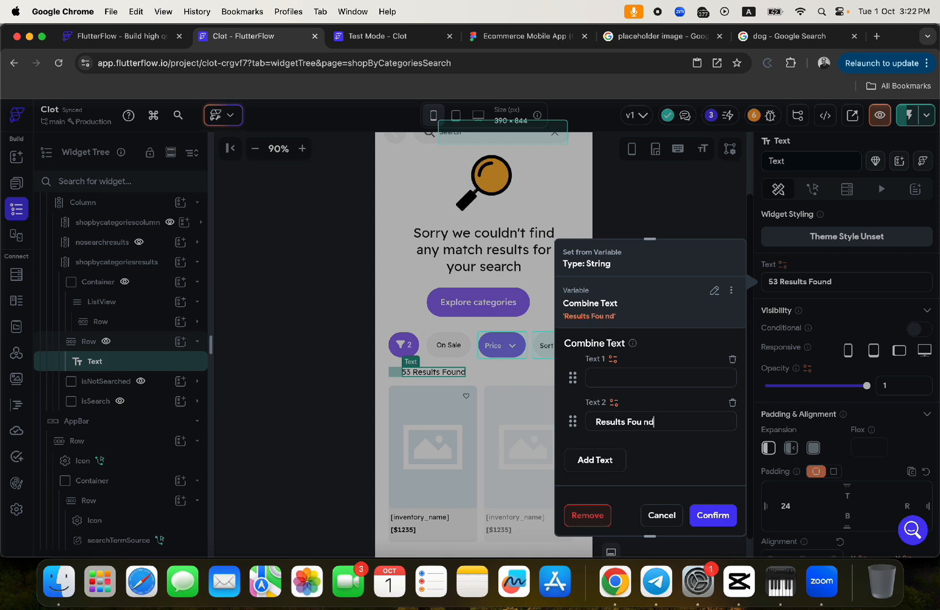
key("BackSpace")
key("BackSpace")
type("nd")
key("BackSpace")
key("BackSpace")
type("nd")
Step: Set Text 1 of the combined text to the Number of Items in Simple Search Results and confirm the binding
left_click(613, 360)
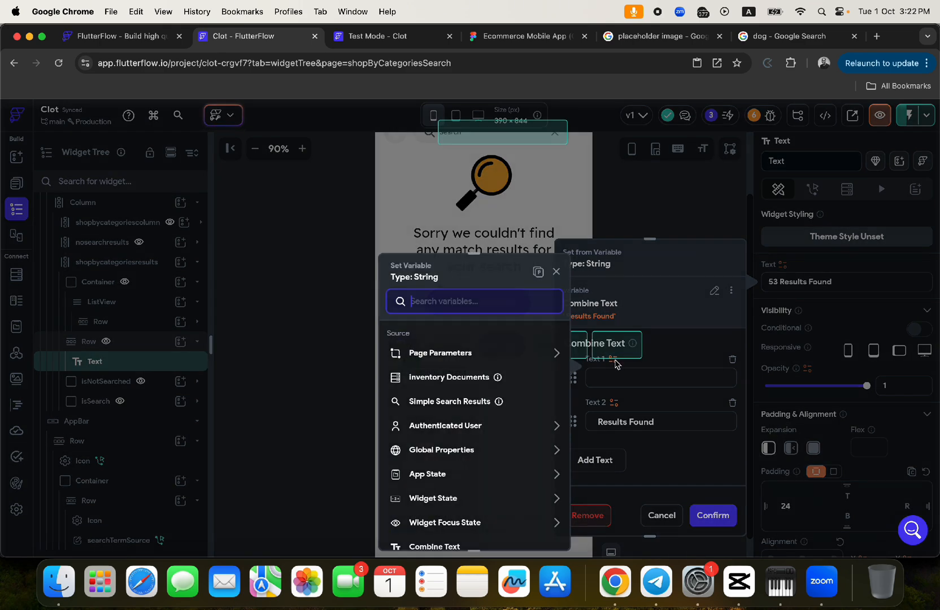
left_click(449, 402)
left_click(460, 374)
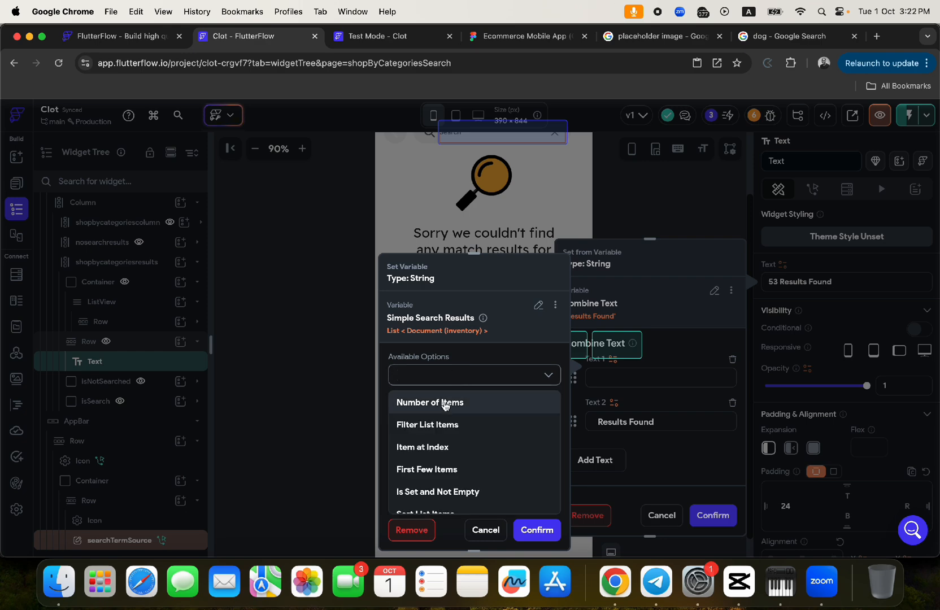
left_click(445, 402)
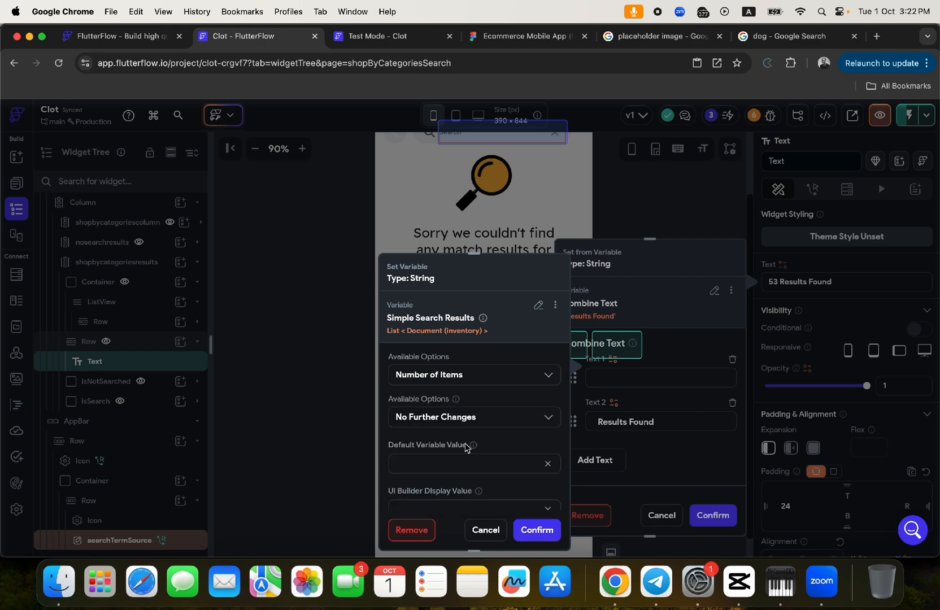
left_click(528, 530)
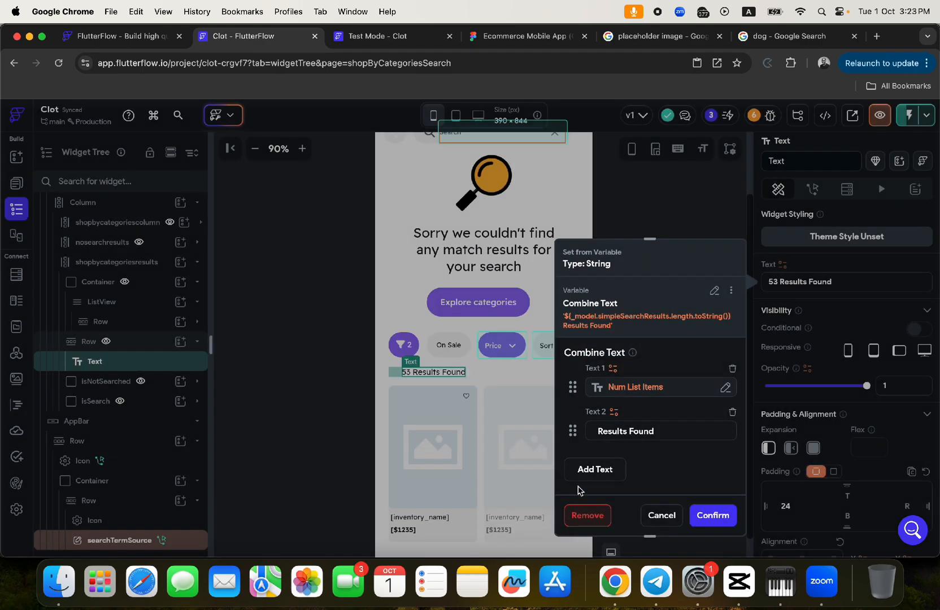
left_click(712, 515)
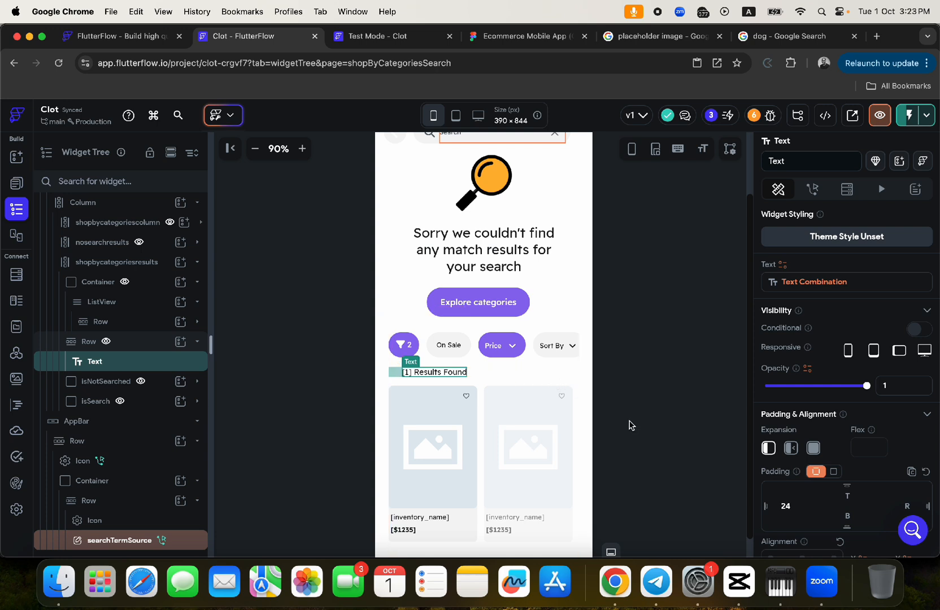
Step: Switch to the Test Mode session and instantly reload the app with the latest changes
scroll(538, 409, "up", 10)
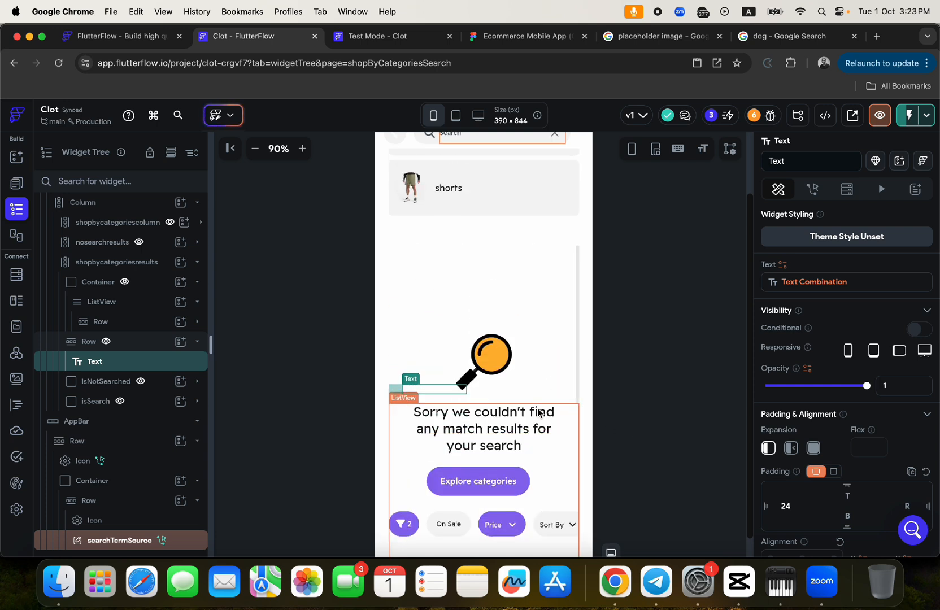
scroll(537, 408, "up", 3)
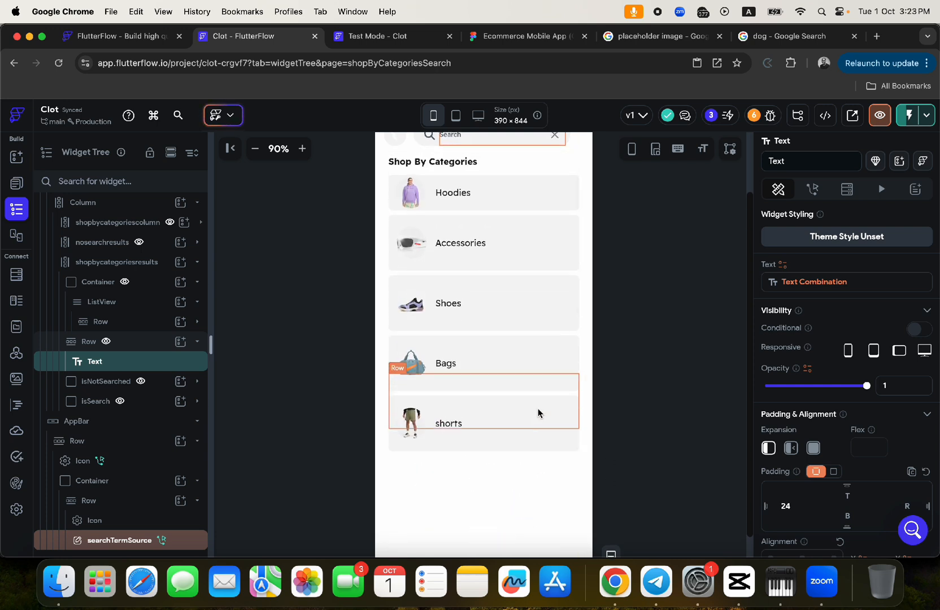
left_click(387, 40)
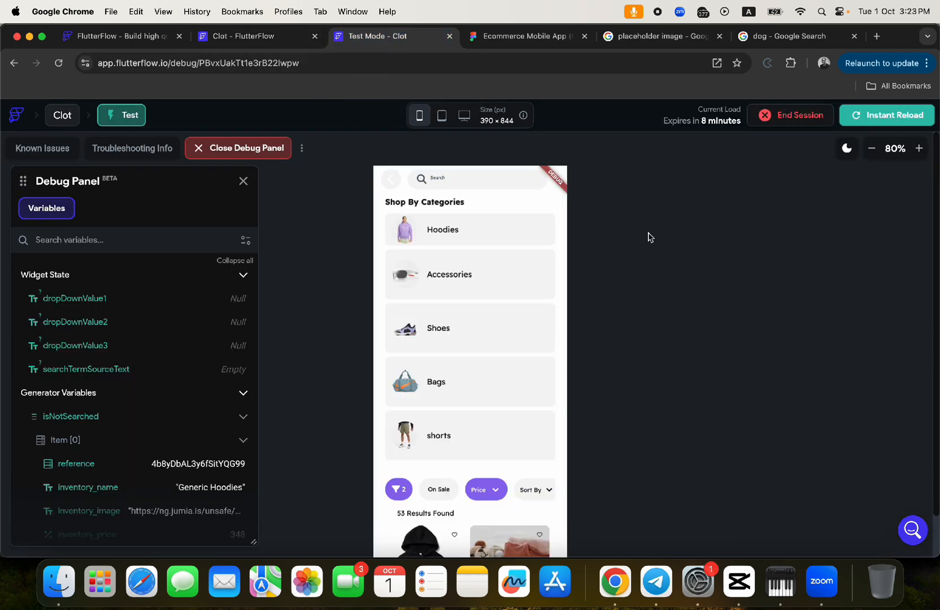
left_click(878, 117)
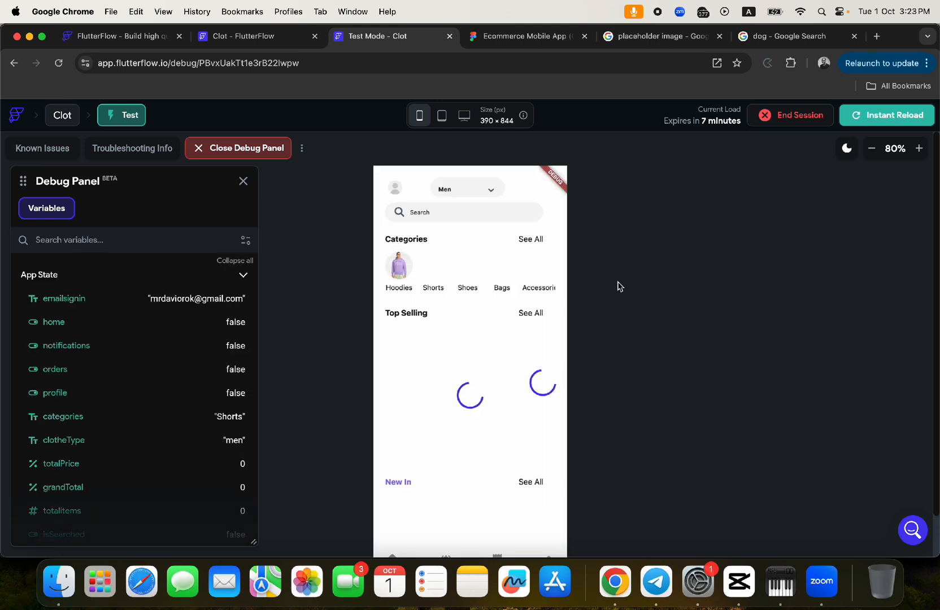
Step: Reduce the test preview to 67%, open the app's search page, and examine its layout before any search
left_click(871, 148)
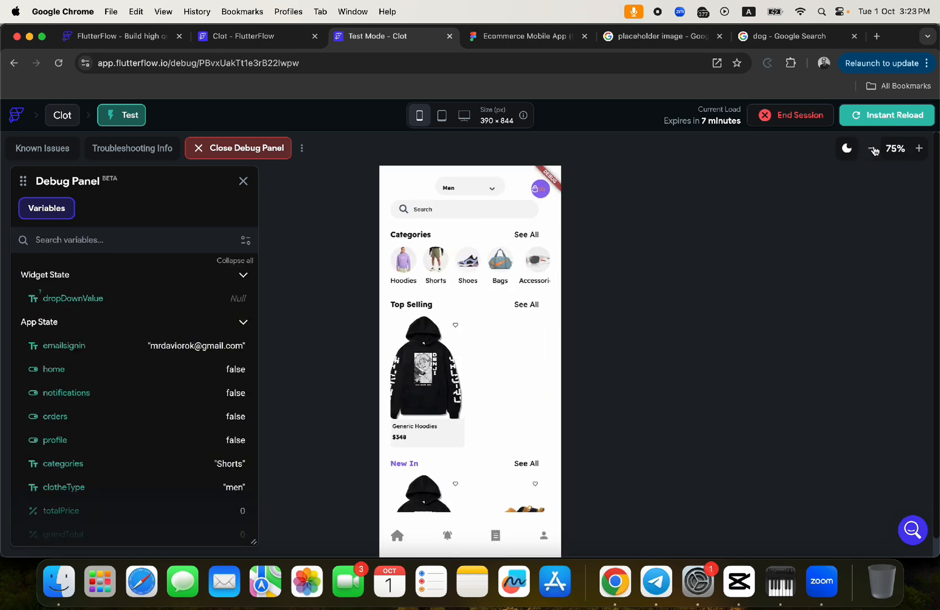
left_click(873, 149)
left_click(468, 209)
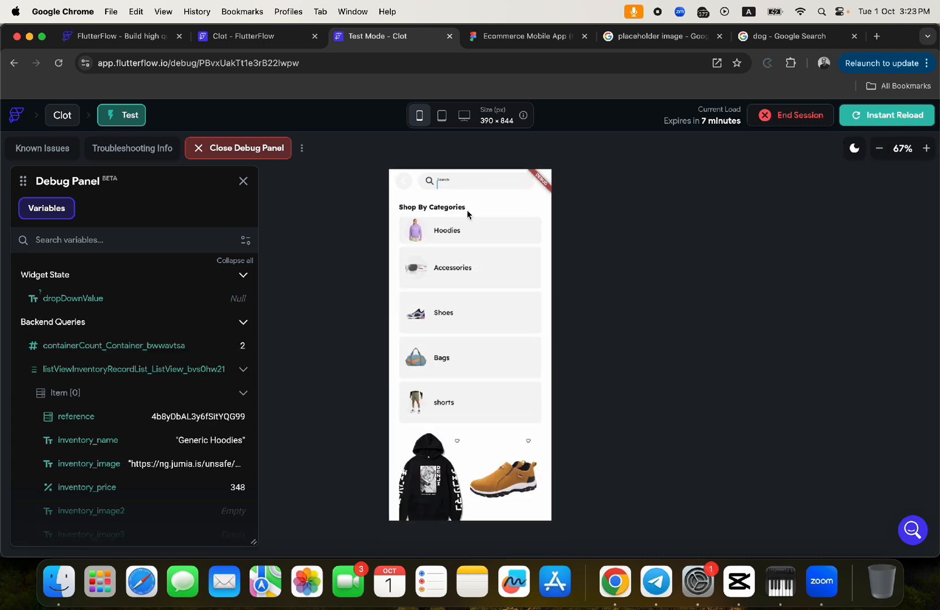
scroll(475, 375, "down", 2)
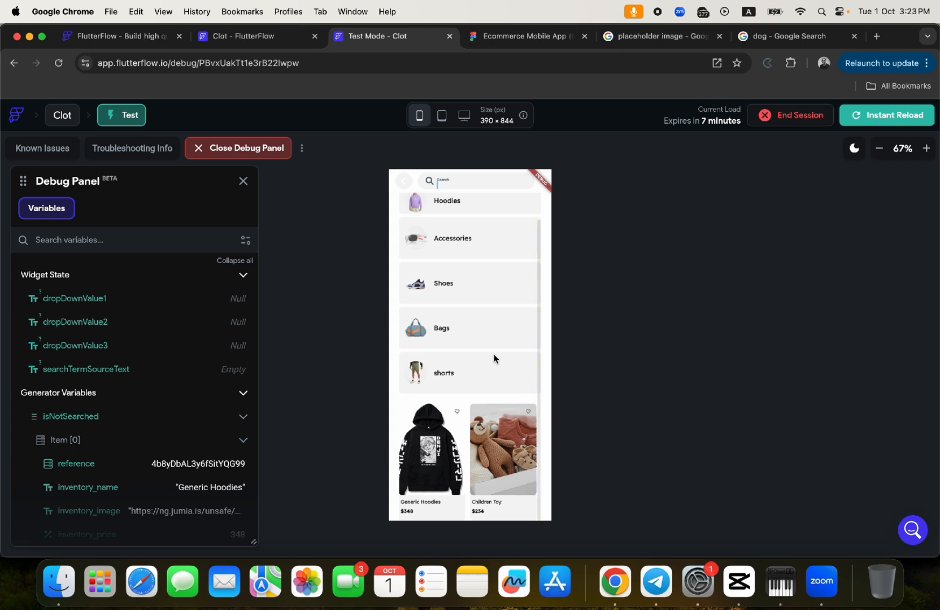
scroll(493, 356, "up", 2)
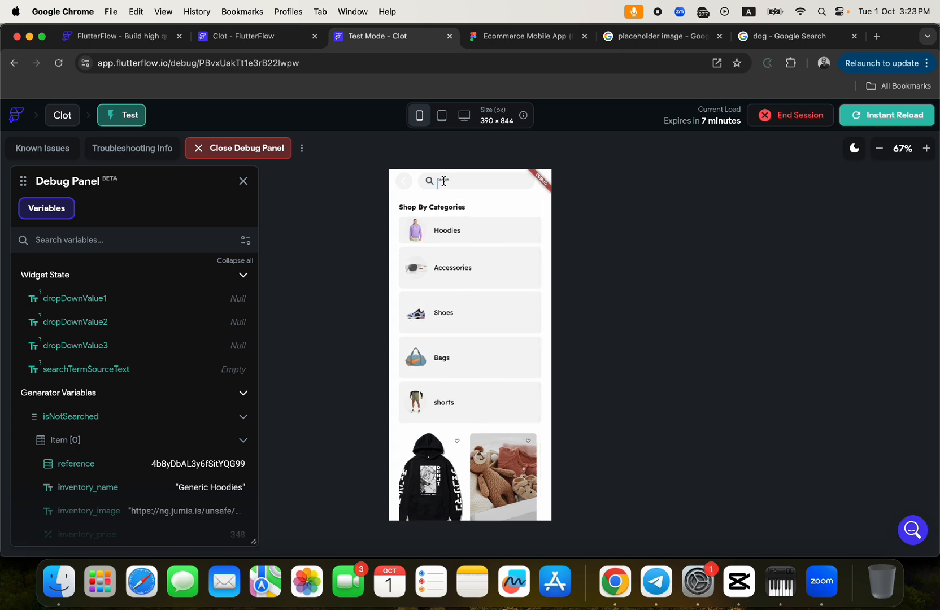
Step: Switch back to the project editor and delete the isNotSearched container from the shopByCategoriesSearch page
scroll(450, 290, "down", 2)
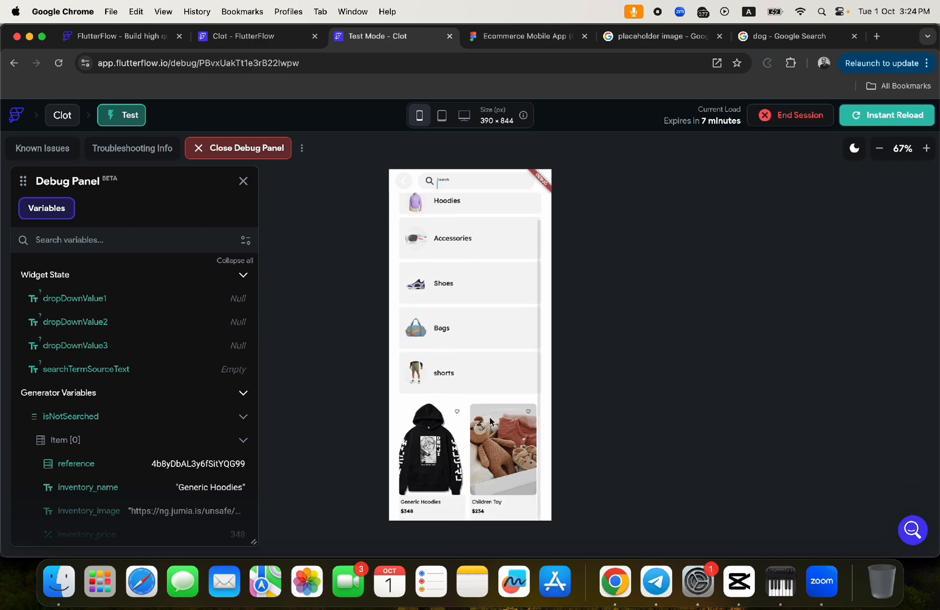
left_click(274, 38)
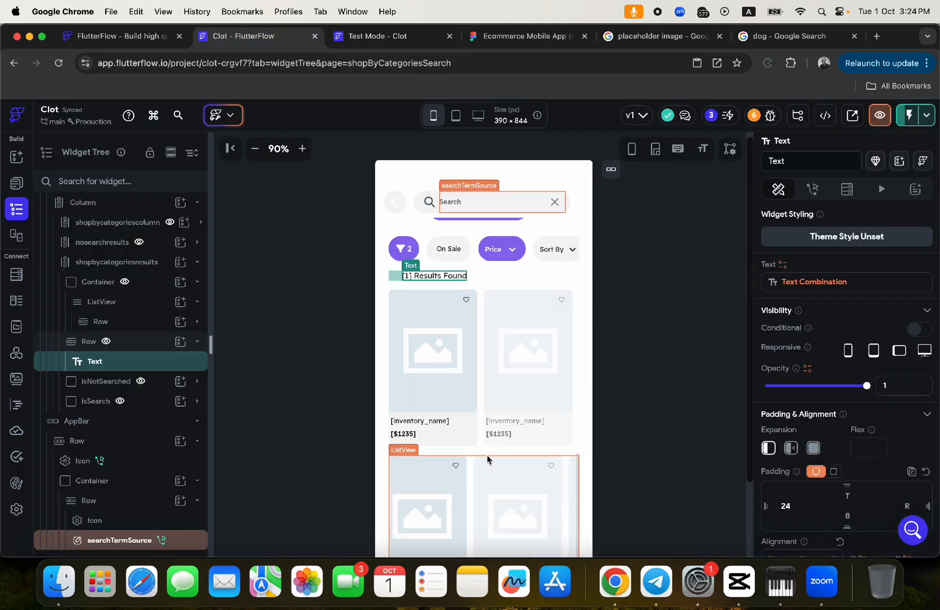
scroll(483, 456, "down", 3)
scroll(457, 438, "right", 2)
left_click(462, 437)
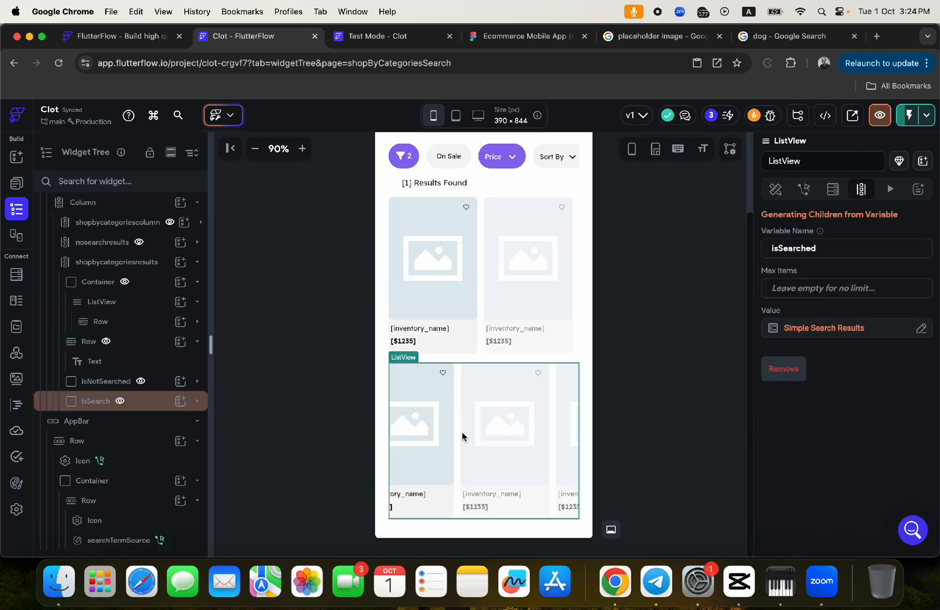
left_click(127, 385)
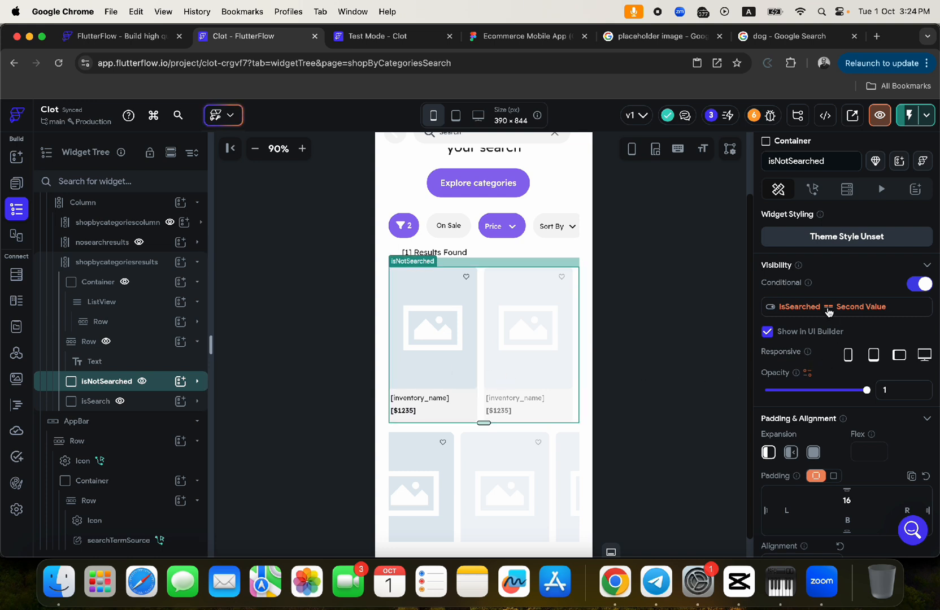
mouse_move(142, 387)
right_click(161, 386)
left_click(319, 281)
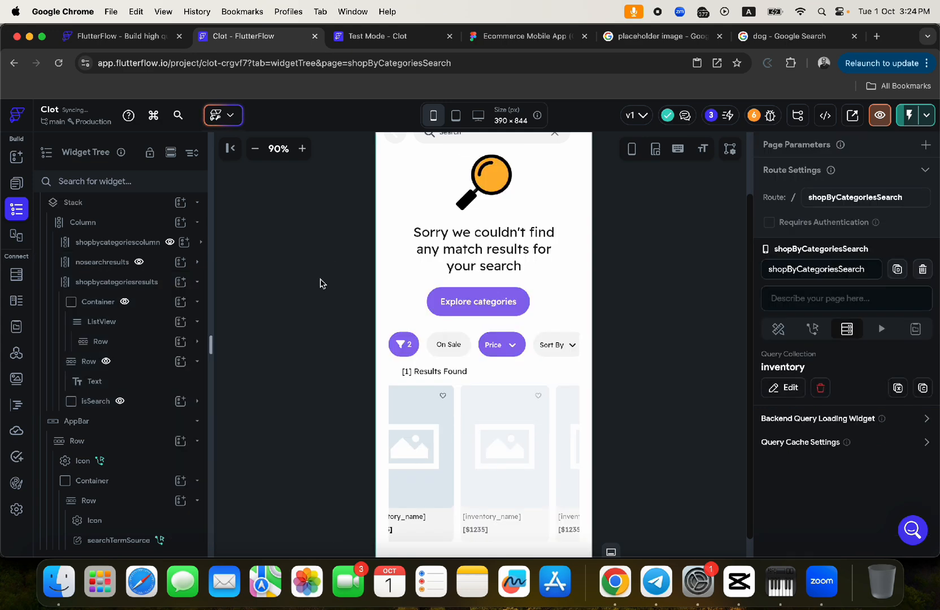
scroll(529, 410, "down", 1)
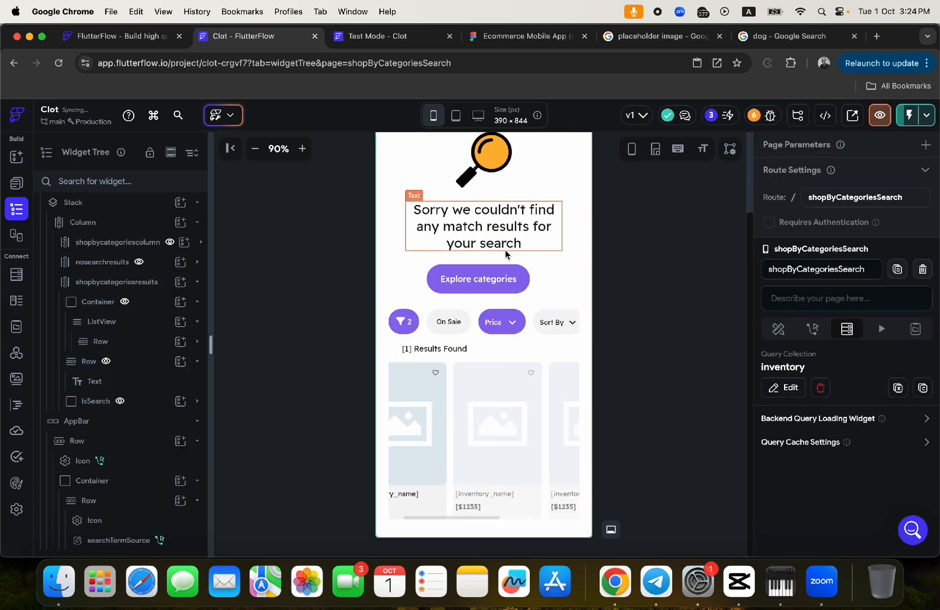
Step: Switch to the Test Mode session, instantly reload the app, and open its search page
left_click(378, 39)
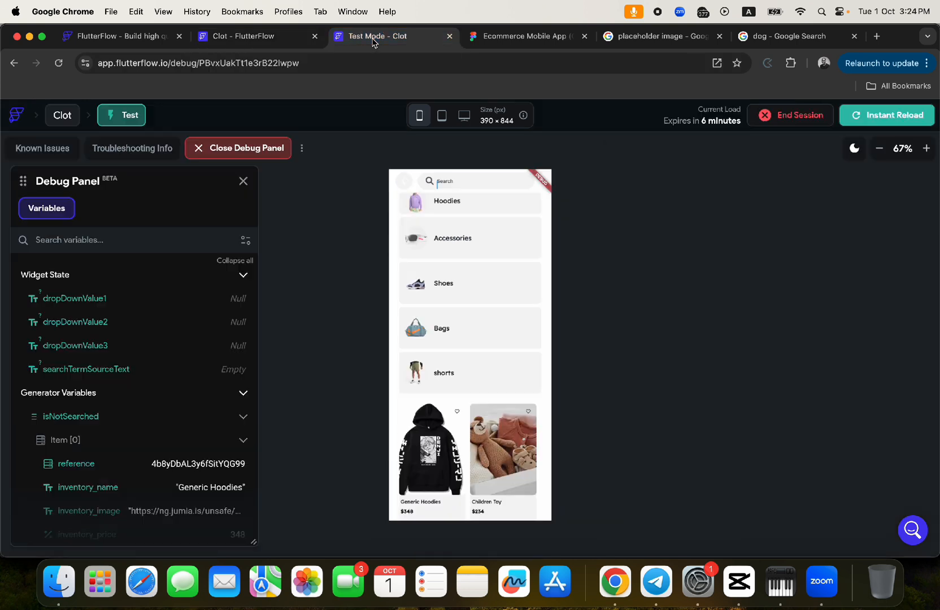
left_click(867, 117)
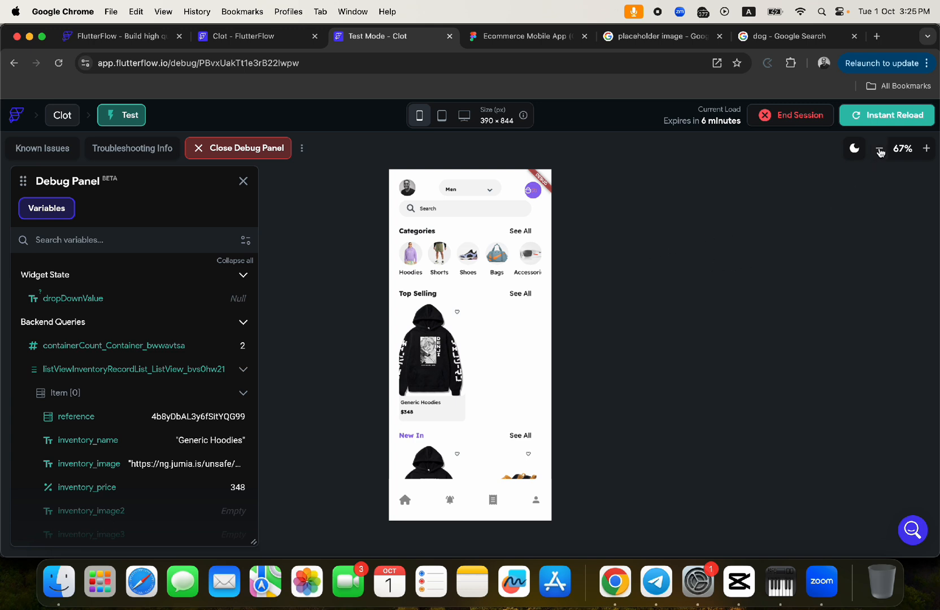
left_click(467, 208)
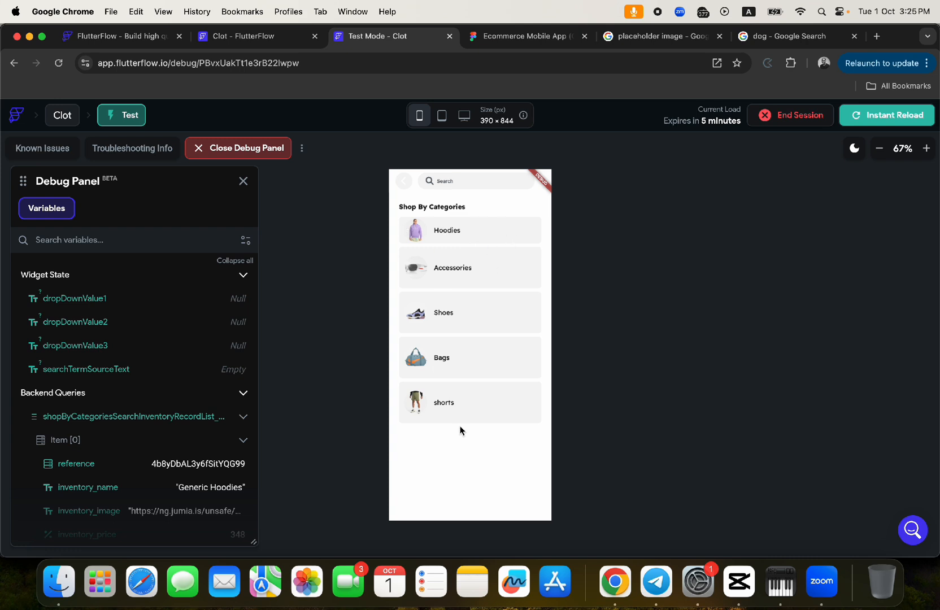
Step: Search the test app for "Toy" and "Hoodies", checking the filters, results count and matching products
left_click(450, 182)
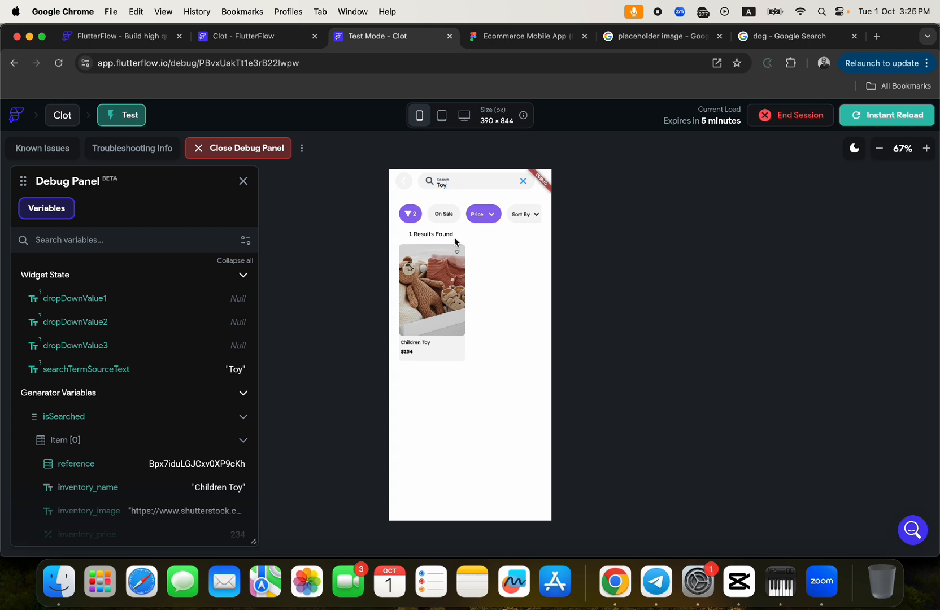
left_click_drag(448, 185, 431, 184)
type("Hoodies")
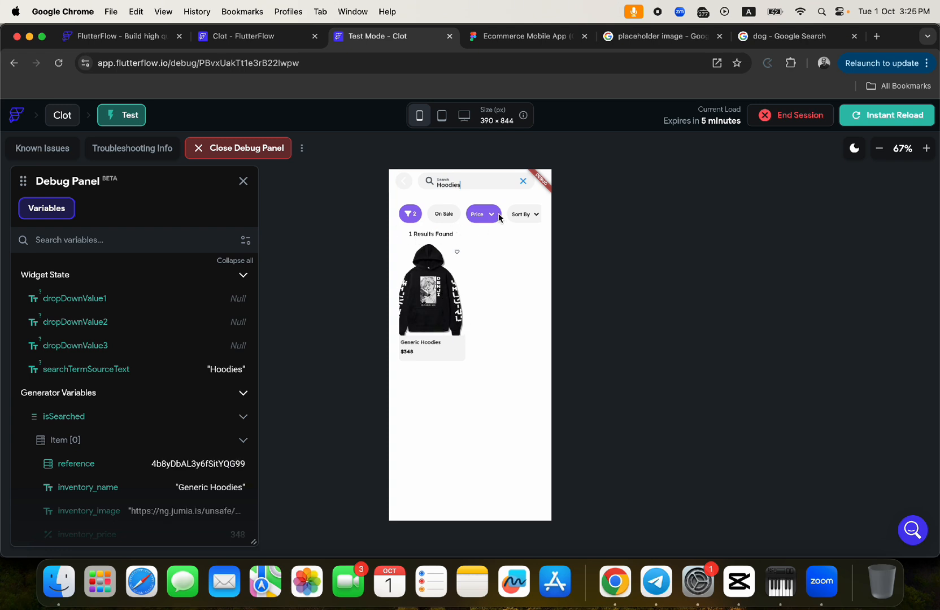
scroll(502, 217, "right", 3)
scroll(445, 216, "left", 3)
Step: Clear the search term in the test app and browse through the whole row of products
left_click(523, 182)
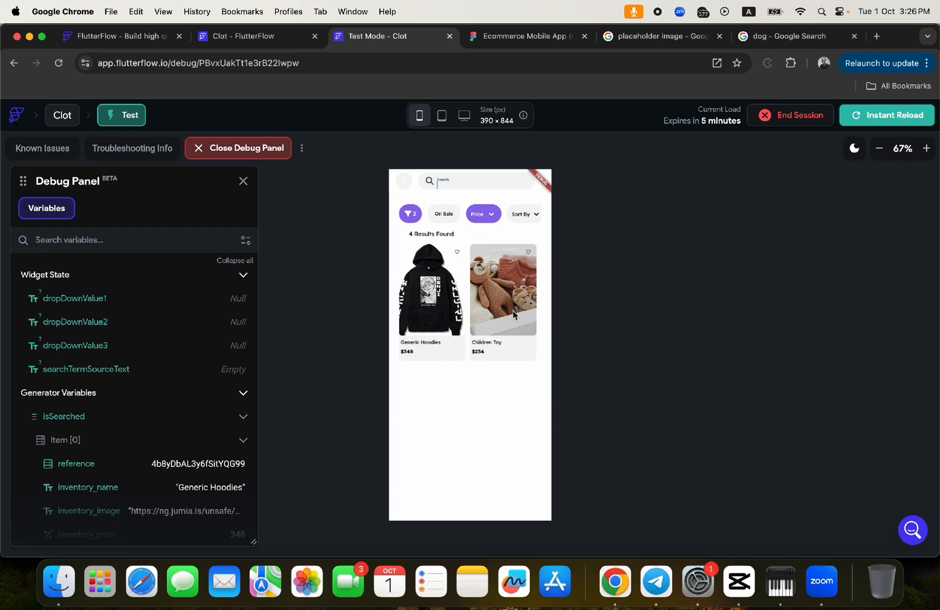
scroll(497, 285, "right", 1)
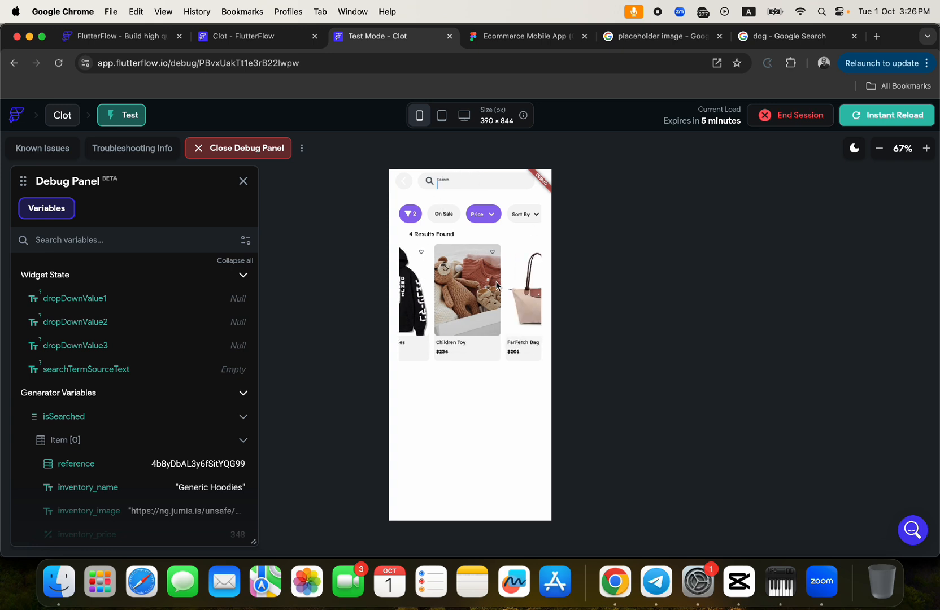
scroll(496, 285, "right", 4)
scroll(496, 285, "left", 5)
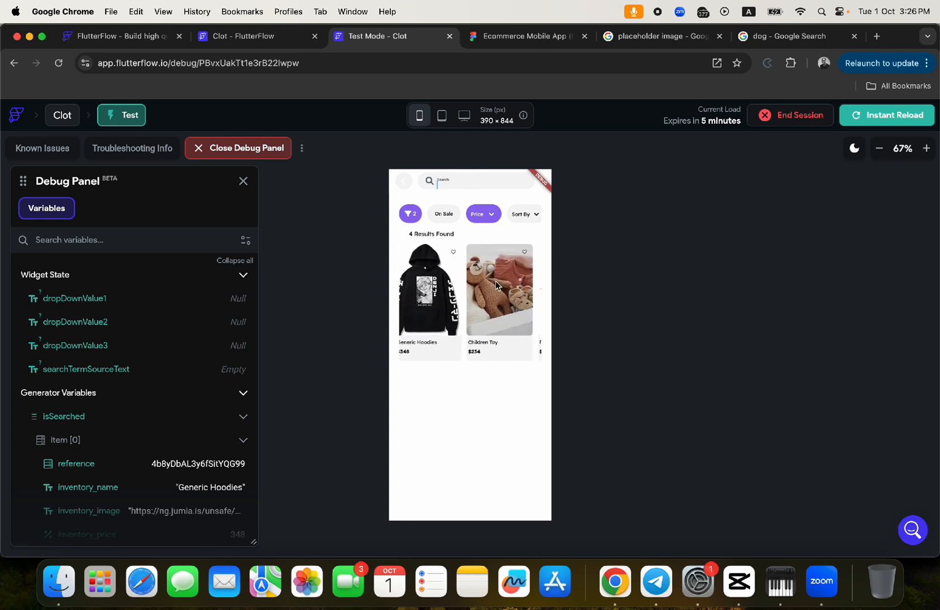
scroll(496, 285, "right", 3)
scroll(496, 285, "left", 4)
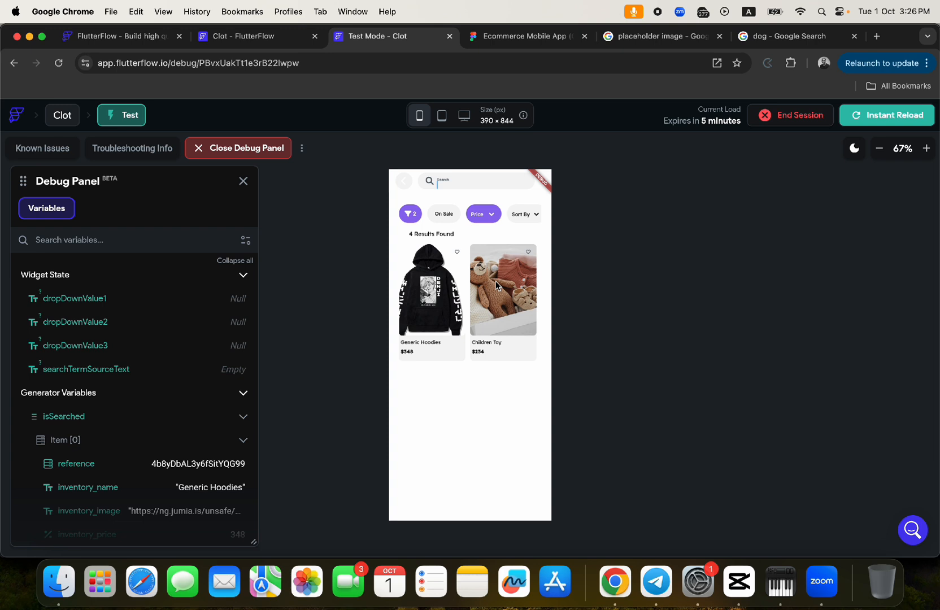
Step: Open the sheet attached to the On Sale filter in the test app and close it
left_click(443, 216)
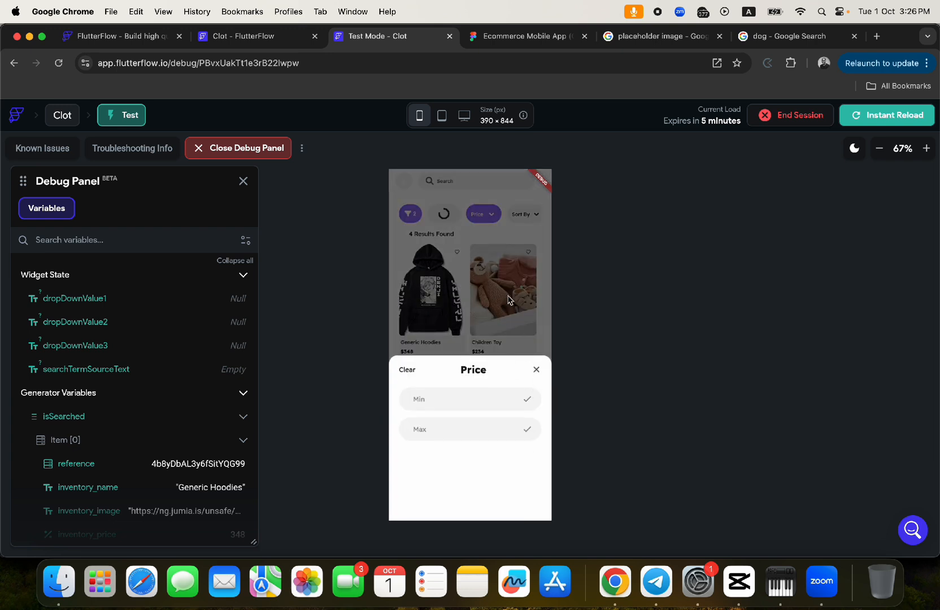
left_click(536, 370)
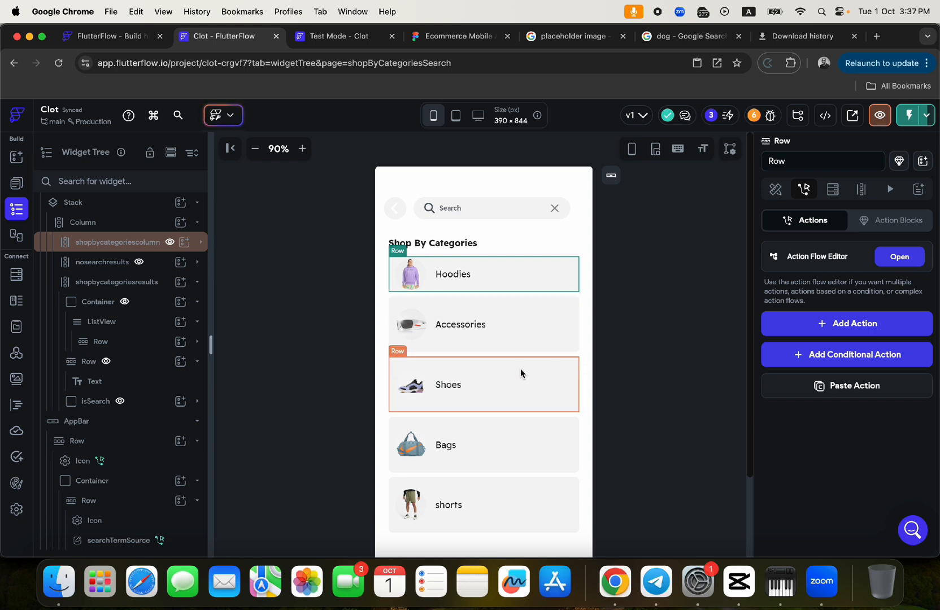
Step: Look over the shopByCategoriesSearch page at 80%, then instantly reload the app in the Test Mode session
scroll(519, 372, "down", 2)
scroll(520, 372, "up", 2)
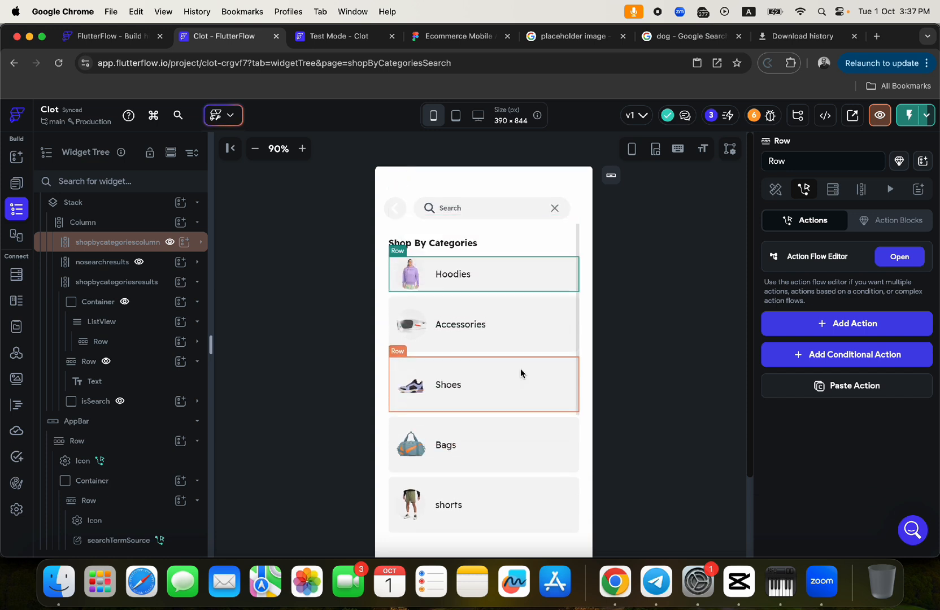
left_click(255, 148)
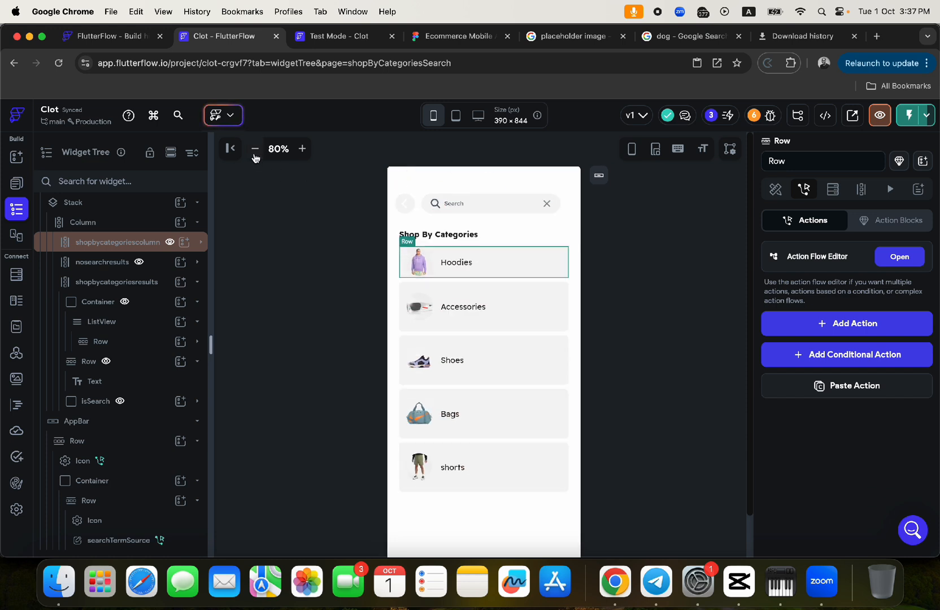
scroll(523, 437, "down", 6)
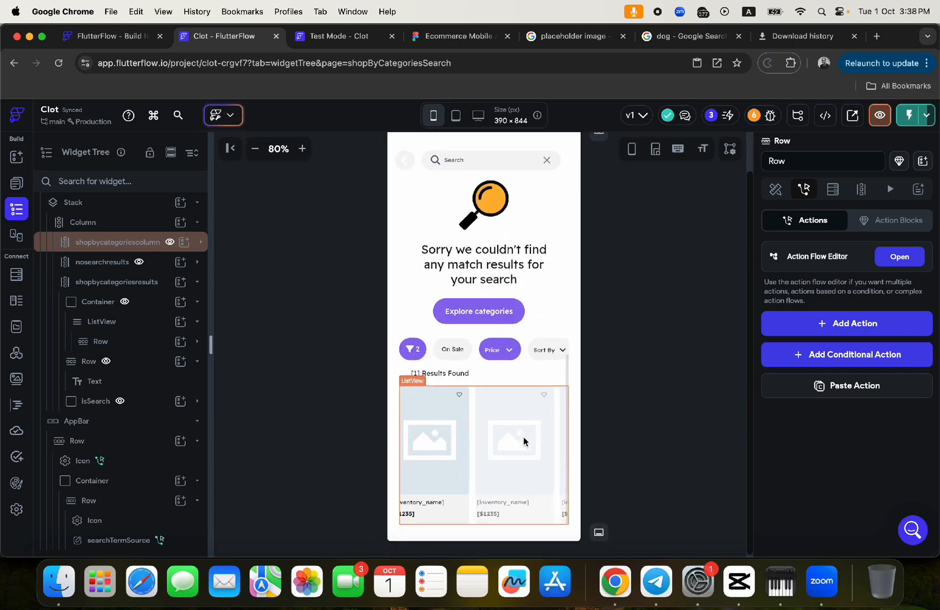
scroll(523, 437, "up", 6)
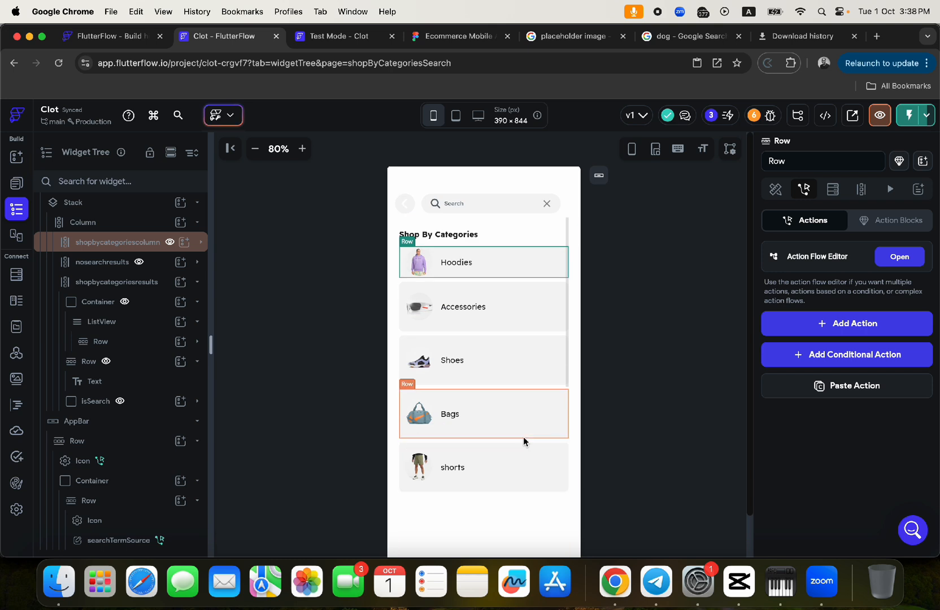
left_click(336, 44)
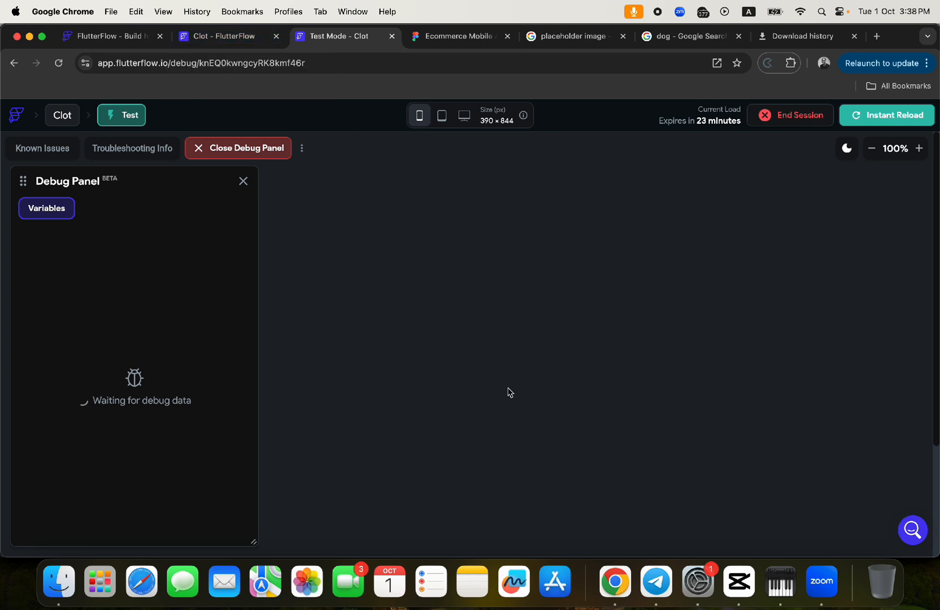
left_click(866, 120)
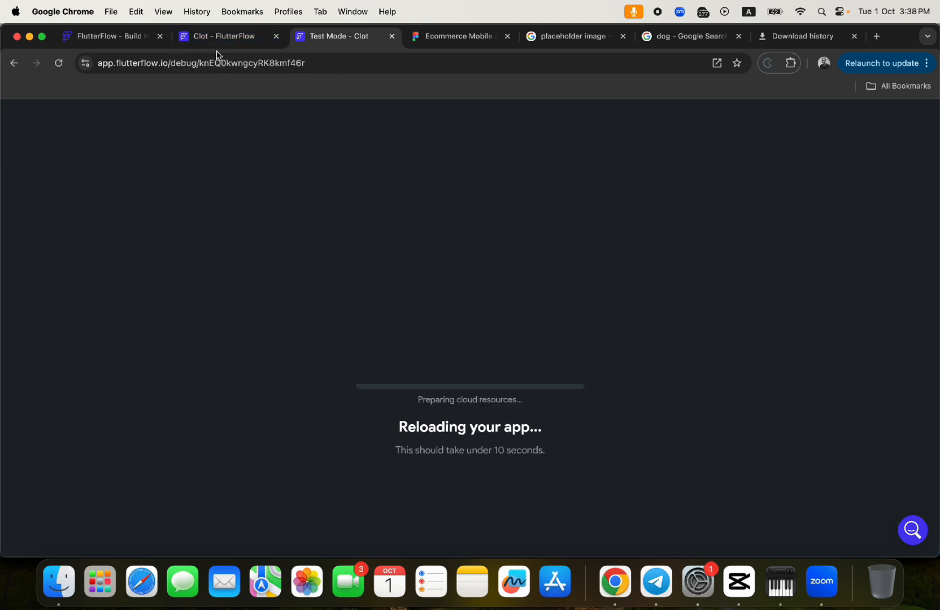
Step: Return to the project editor, expand shopbycategoriescolumn in the widget tree, and select the Hoodies container
left_click(212, 36)
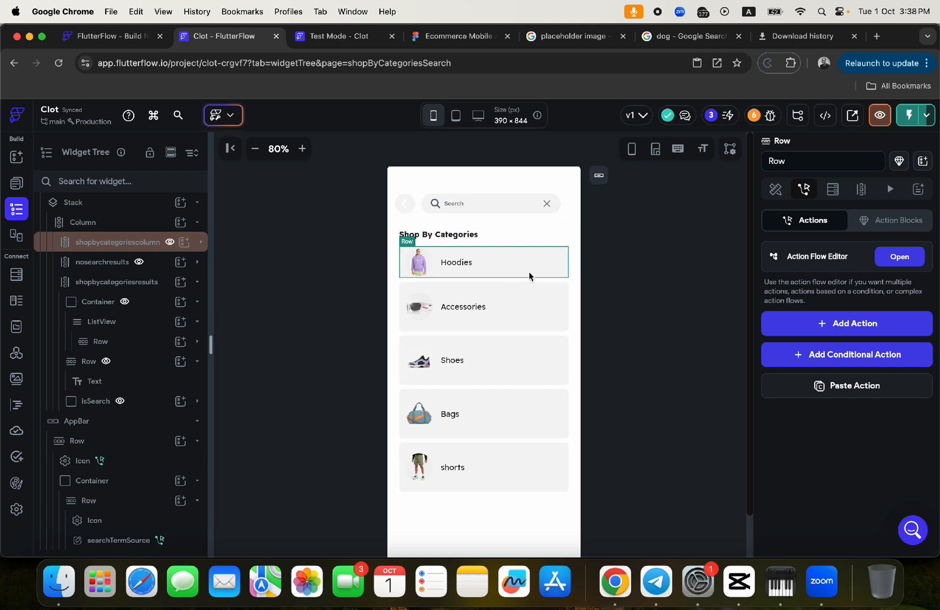
left_click(131, 243)
left_click(131, 243)
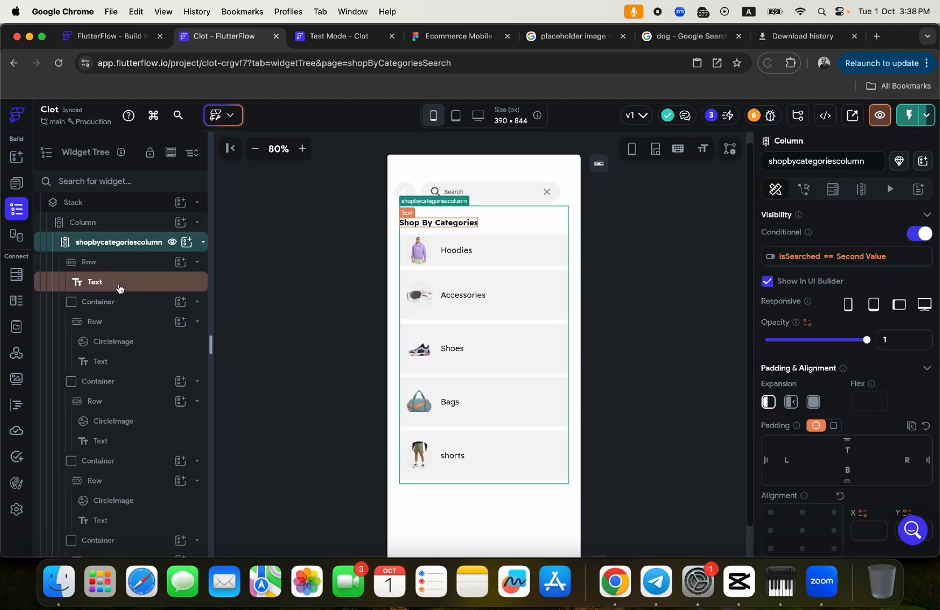
left_click(111, 306)
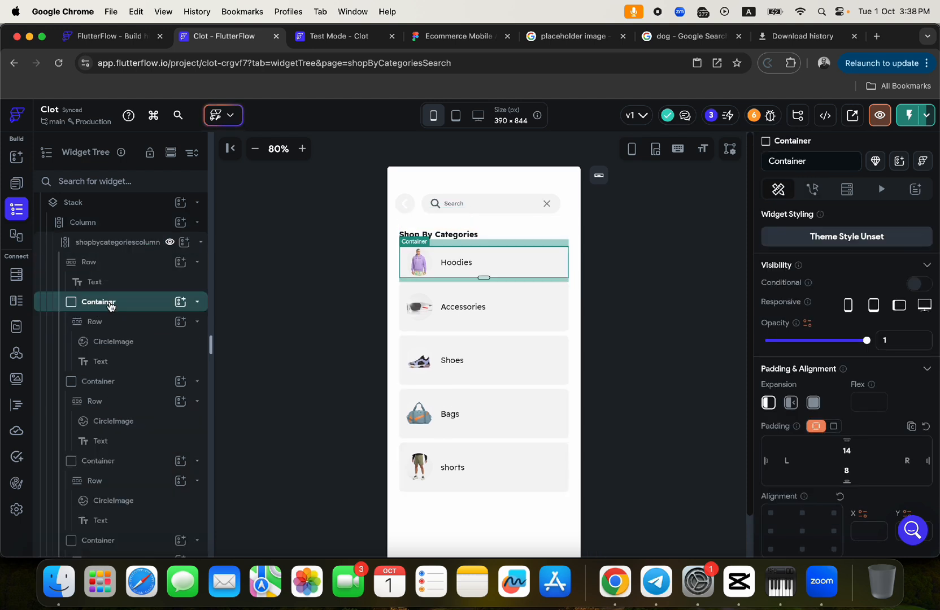
Step: Look at the specific_categories page and return to the shopByCategoriesSearch page
left_click(17, 183)
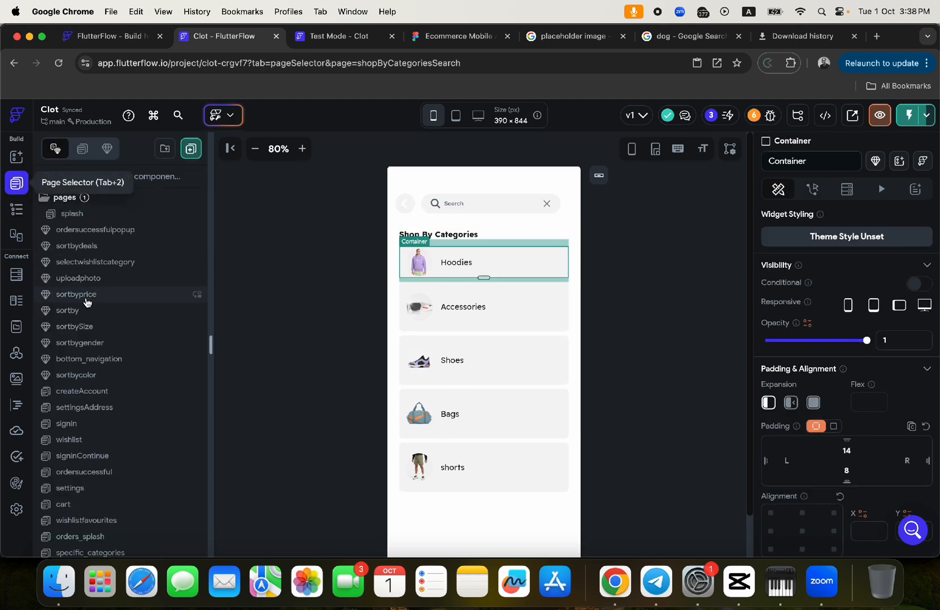
scroll(104, 460, "down", 4)
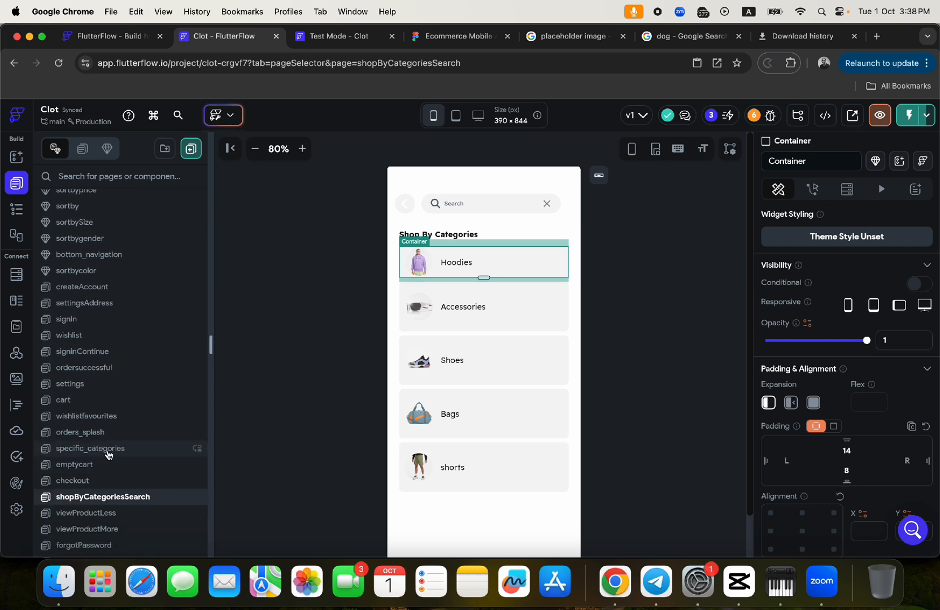
left_click(108, 453)
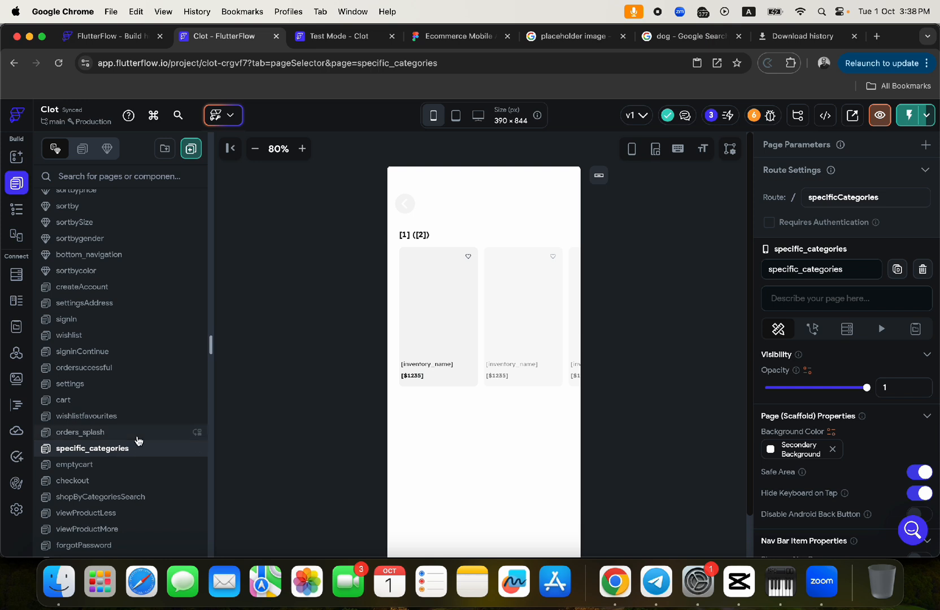
scroll(125, 452, "down", 4)
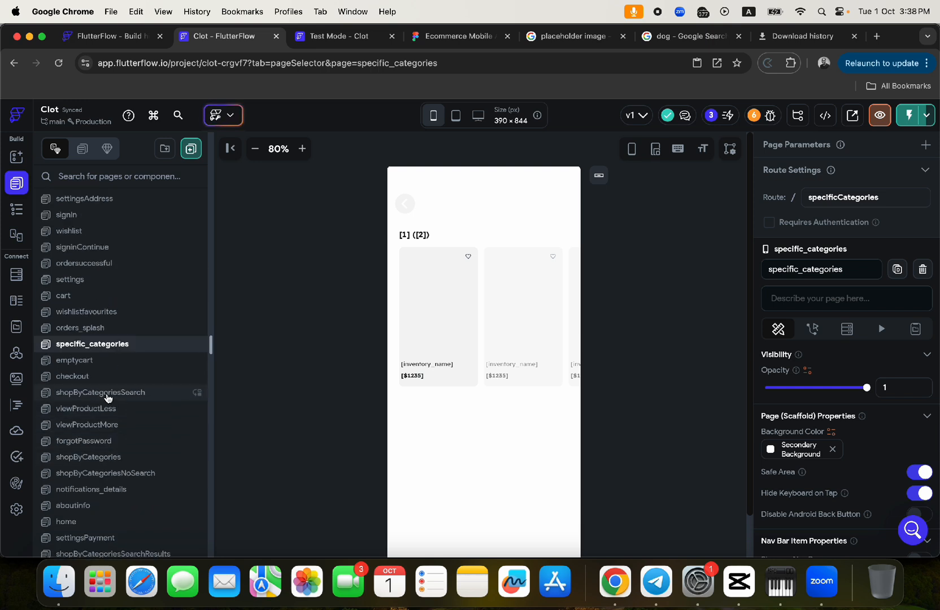
left_click(110, 391)
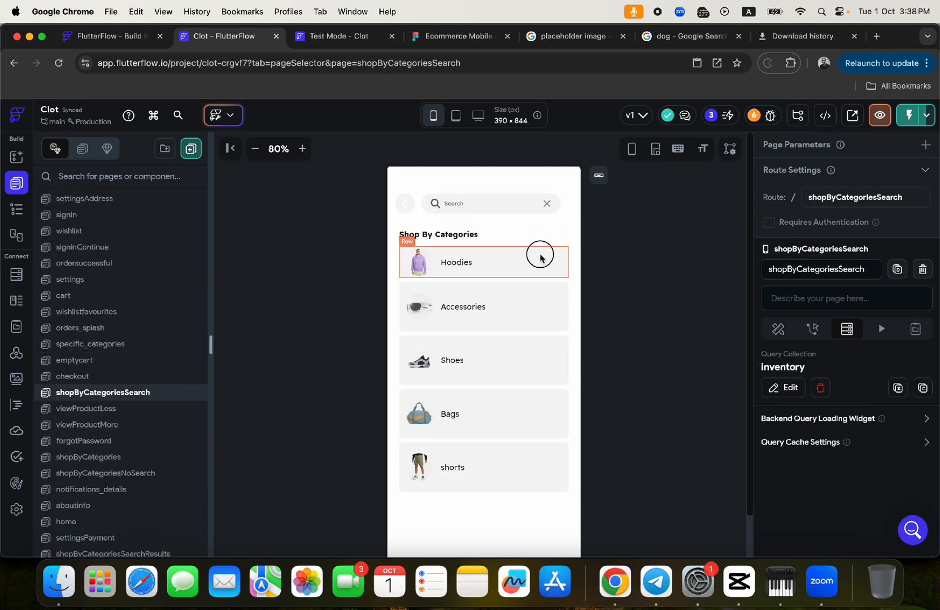
Step: Select the container around the Hoodies row and show its action settings
left_click(542, 259)
left_click(17, 210)
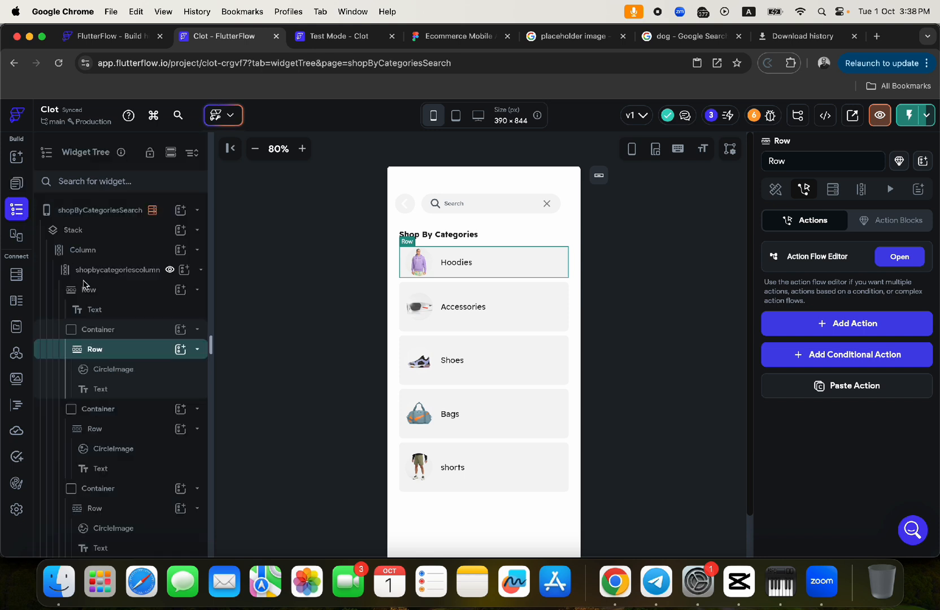
left_click(106, 328)
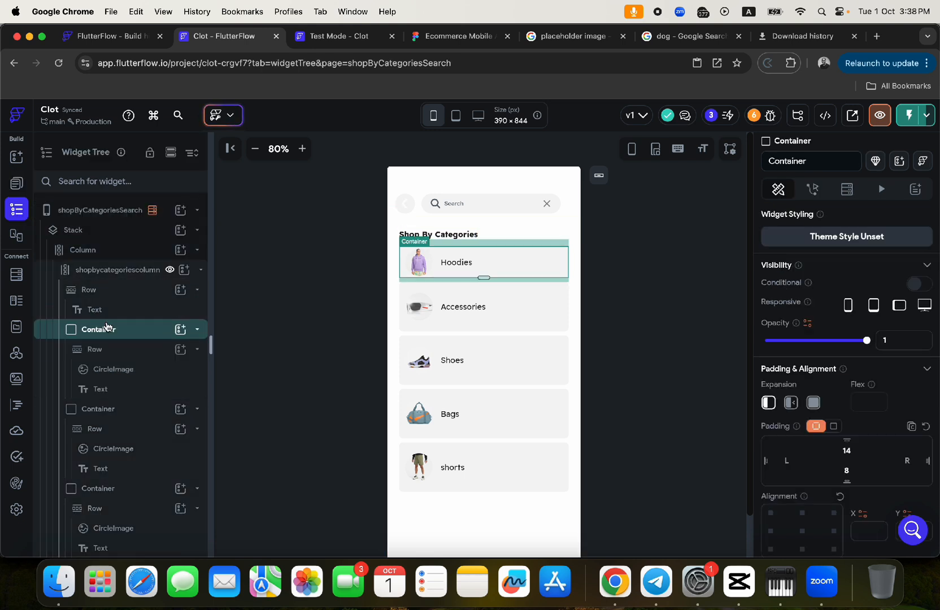
left_click(813, 191)
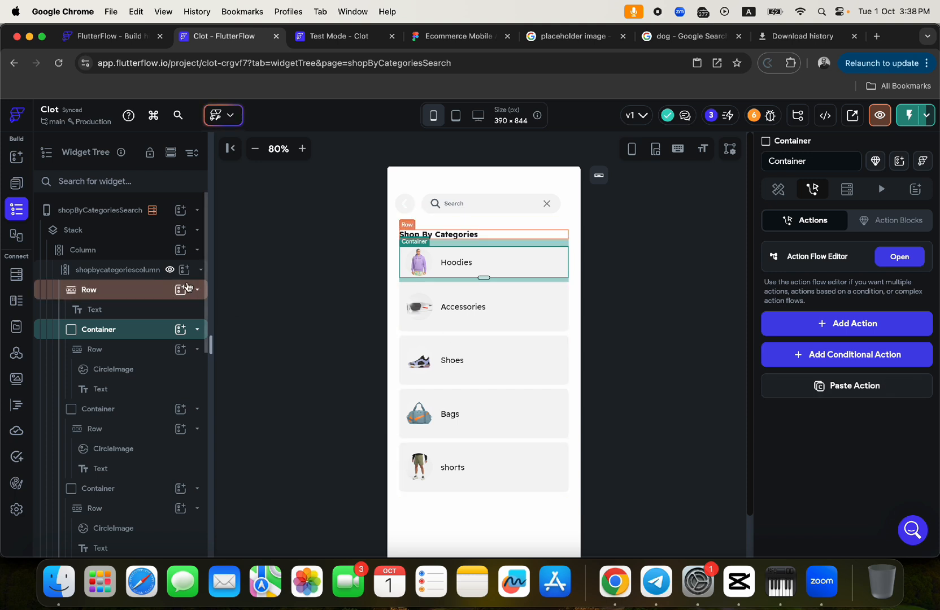
Step: Look at the Shop by Categories and Hoodies screens in the Figma design, then return to the FlutterFlow project
left_click(16, 185)
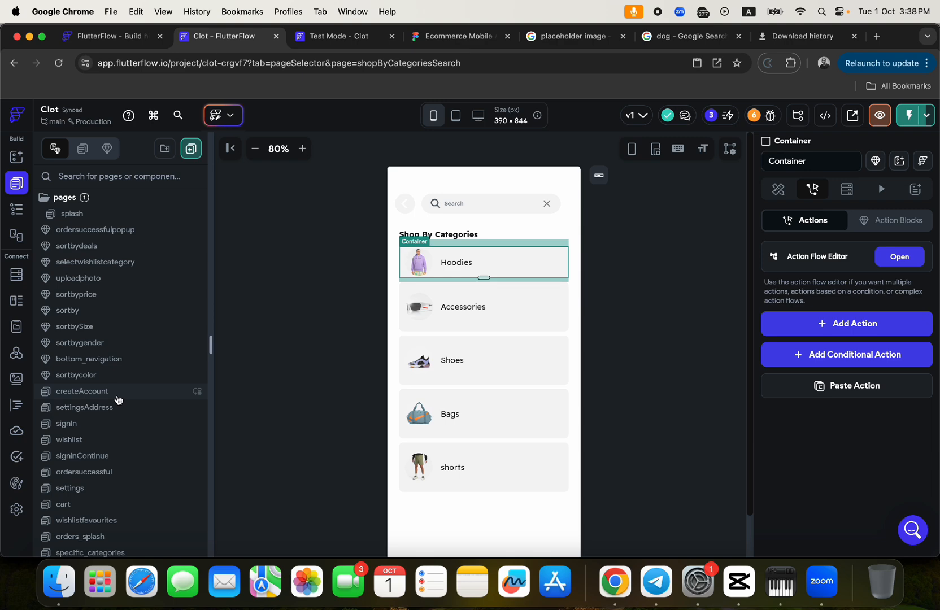
left_click(459, 39)
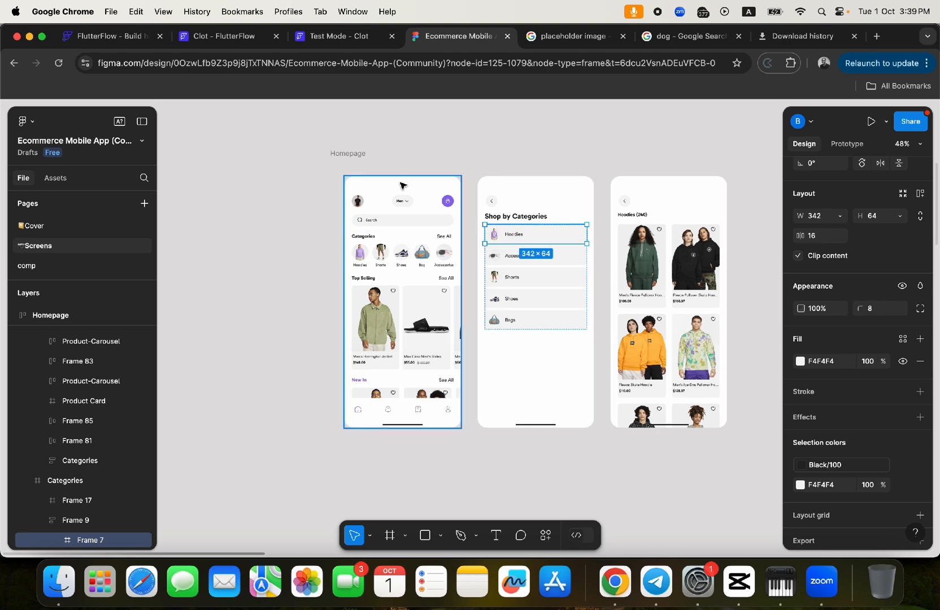
left_click(245, 38)
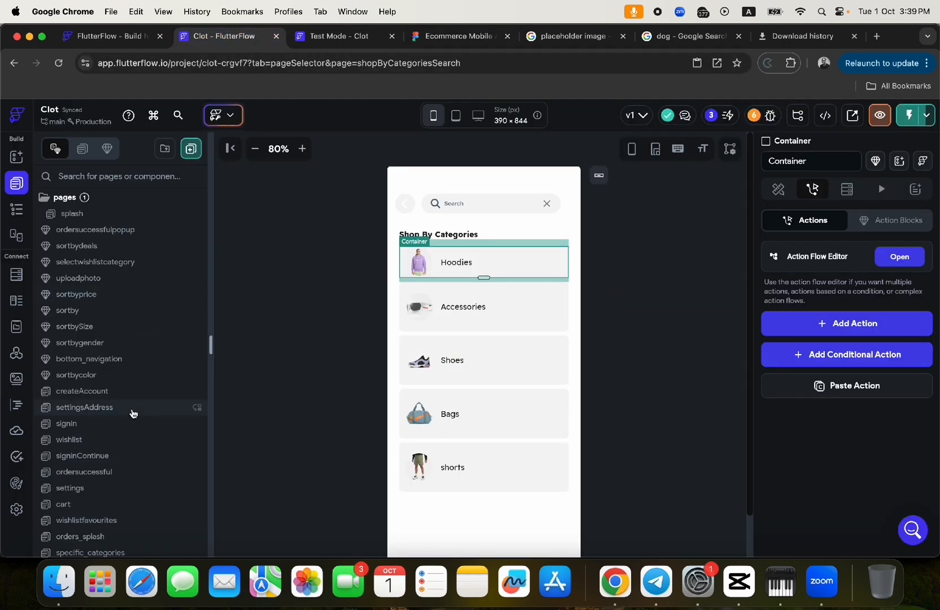
Step: Look at the specific_categories and wishlistfavourites pages
scroll(132, 414, "down", 5)
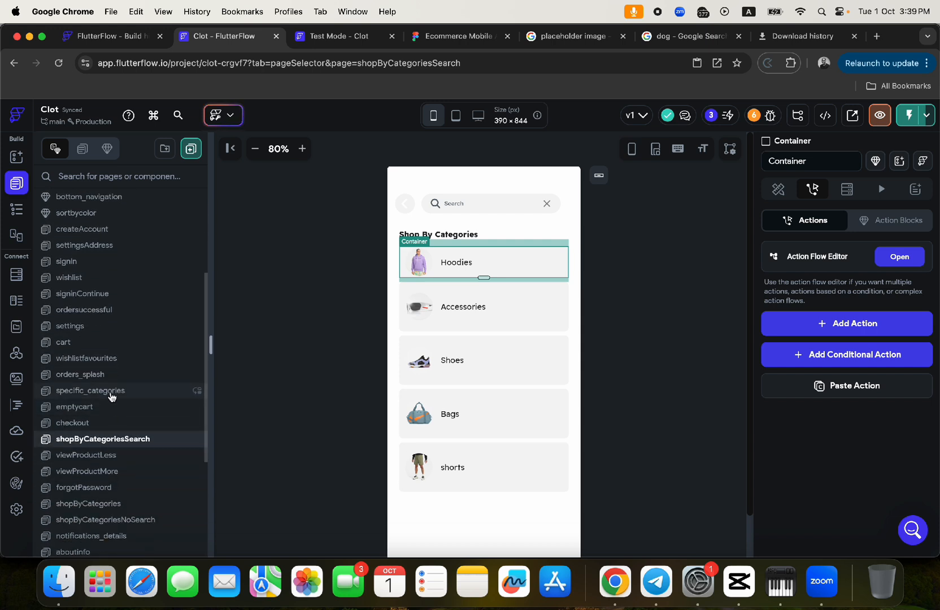
left_click(111, 395)
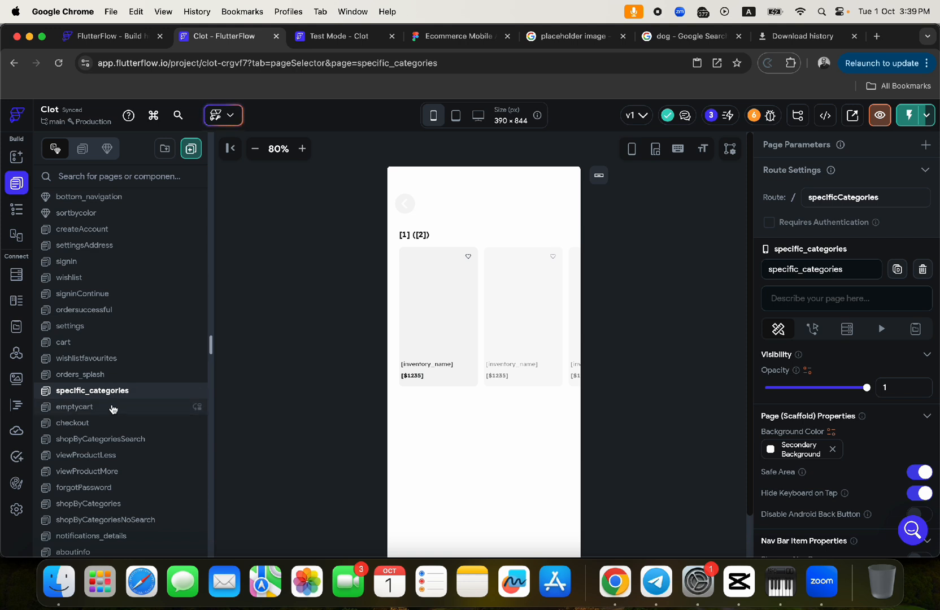
left_click(99, 363)
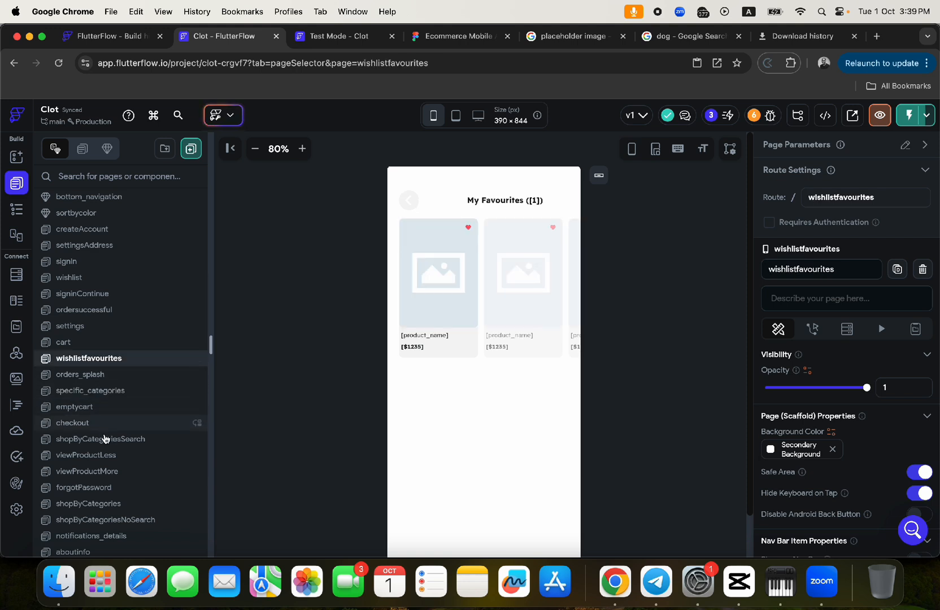
Step: Open the shopByCategories page, select the Hoodies row and review its action flow
scroll(107, 475, "down", 2)
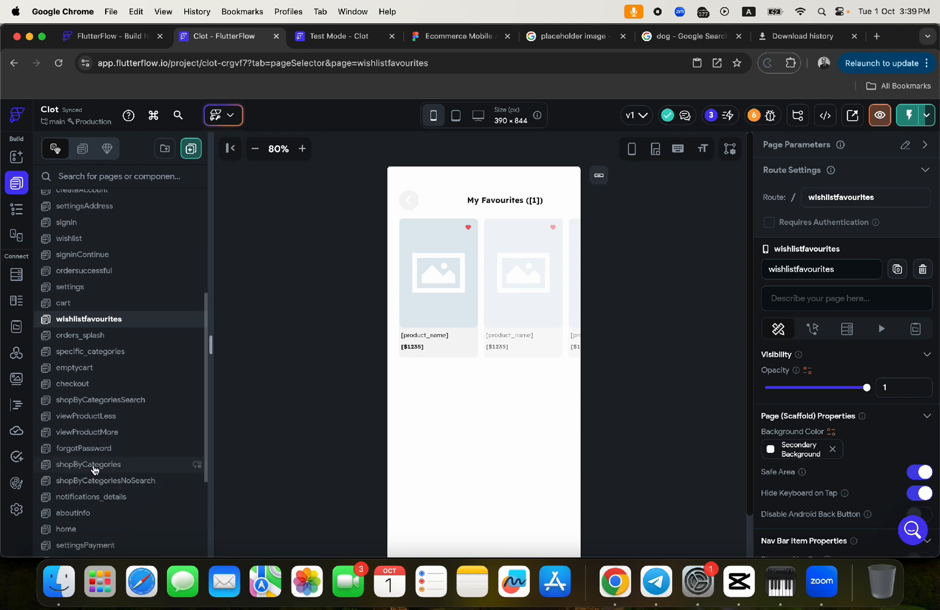
left_click(95, 467)
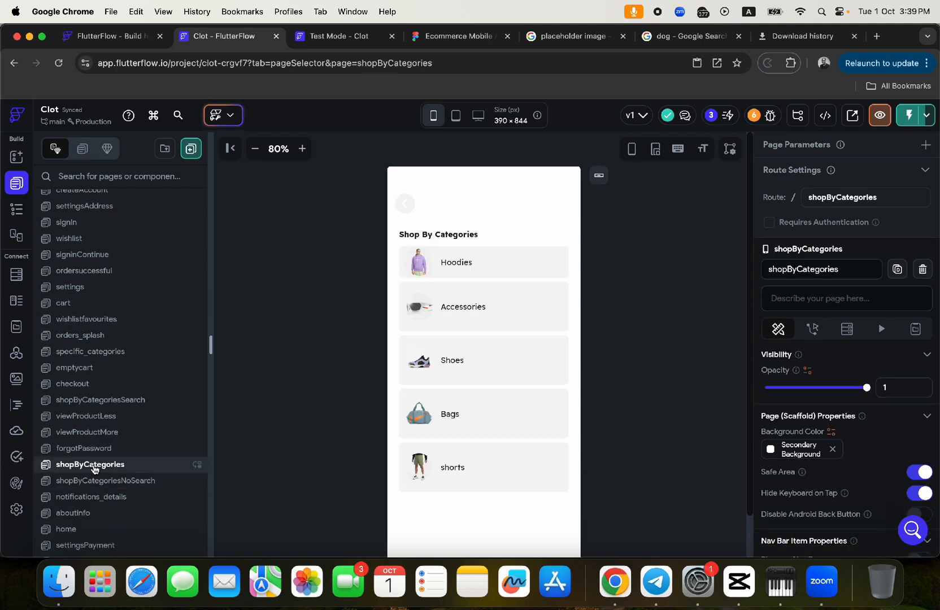
scroll(518, 459, "down", 3)
left_click(516, 213)
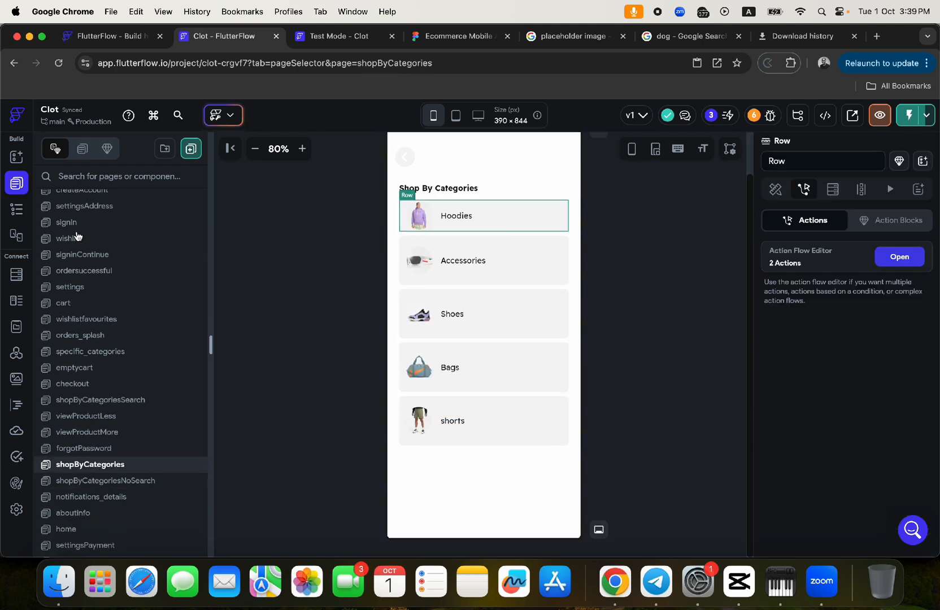
left_click(16, 209)
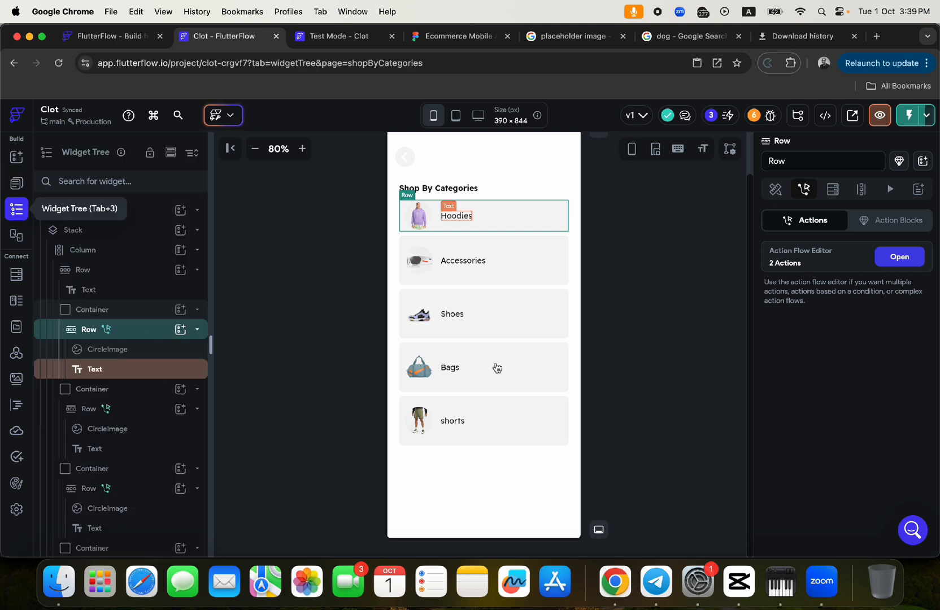
left_click(898, 257)
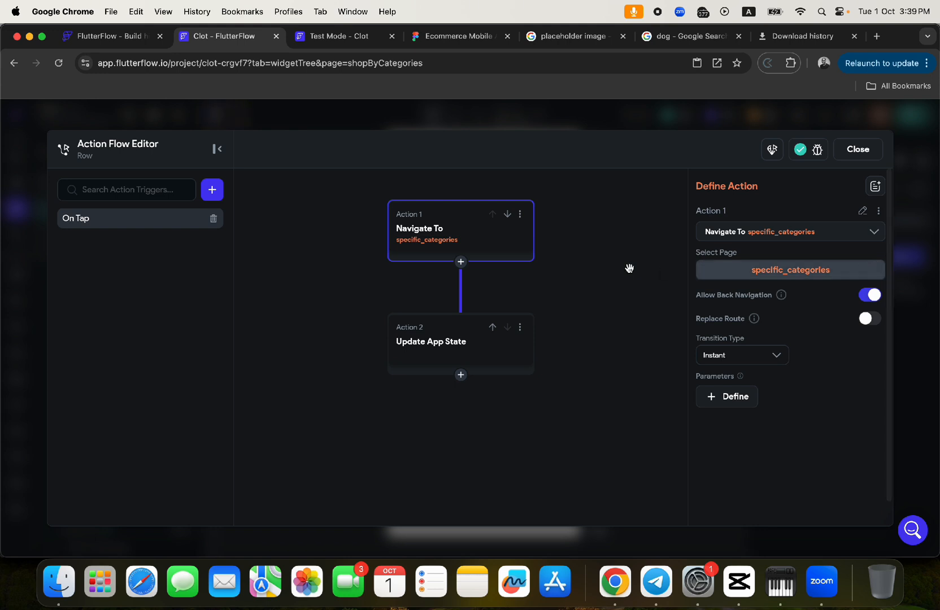
left_click(850, 158)
Step: Copy the whole action chain from the Hoodies row's On Tap flow on the shopByCategories page
left_click(900, 257)
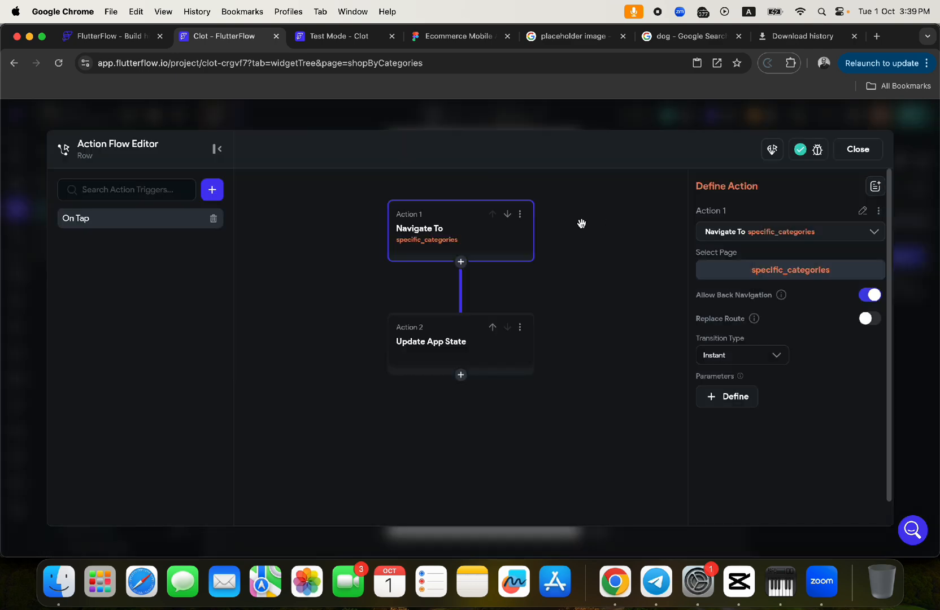
left_click(520, 215)
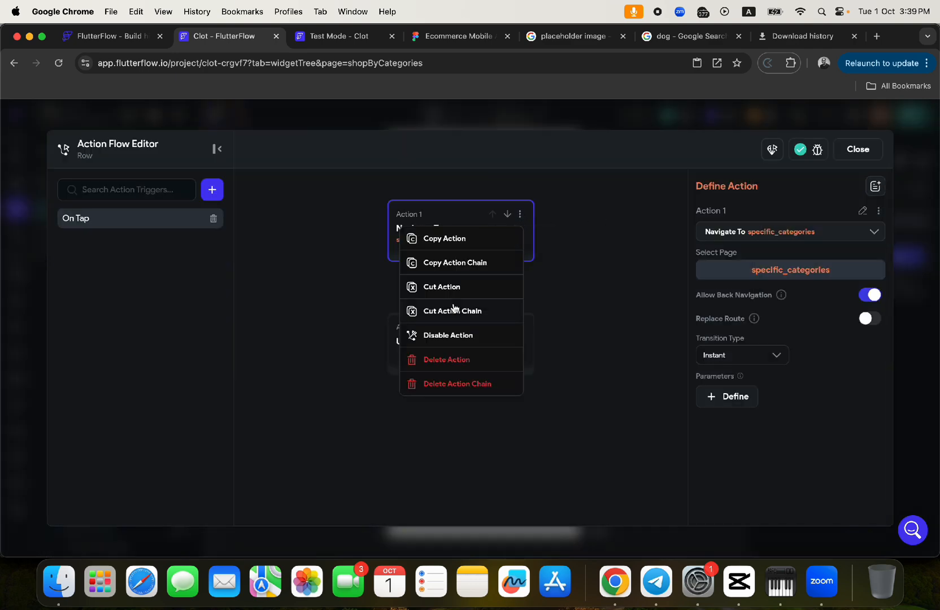
left_click(449, 264)
left_click(856, 154)
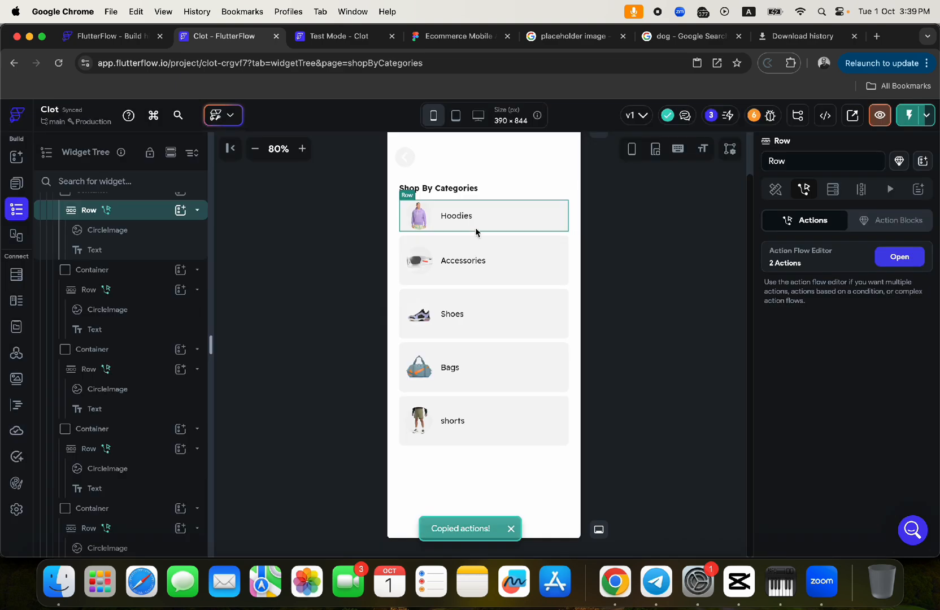
Step: Open the shopByCategoriesSearch page, select the Hoodies row and try to paste the copied actions directly onto it
left_click(17, 183)
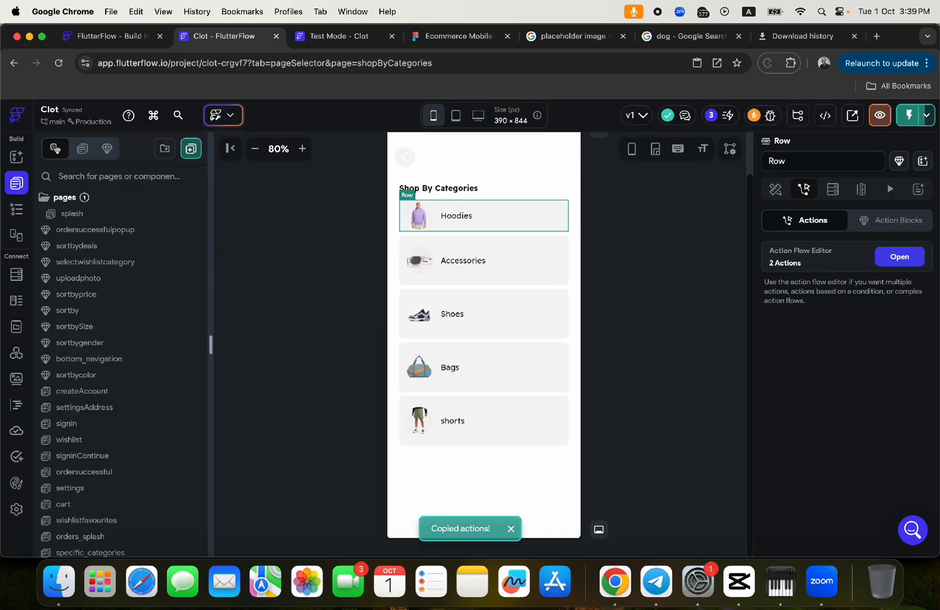
scroll(113, 443, "down", 5)
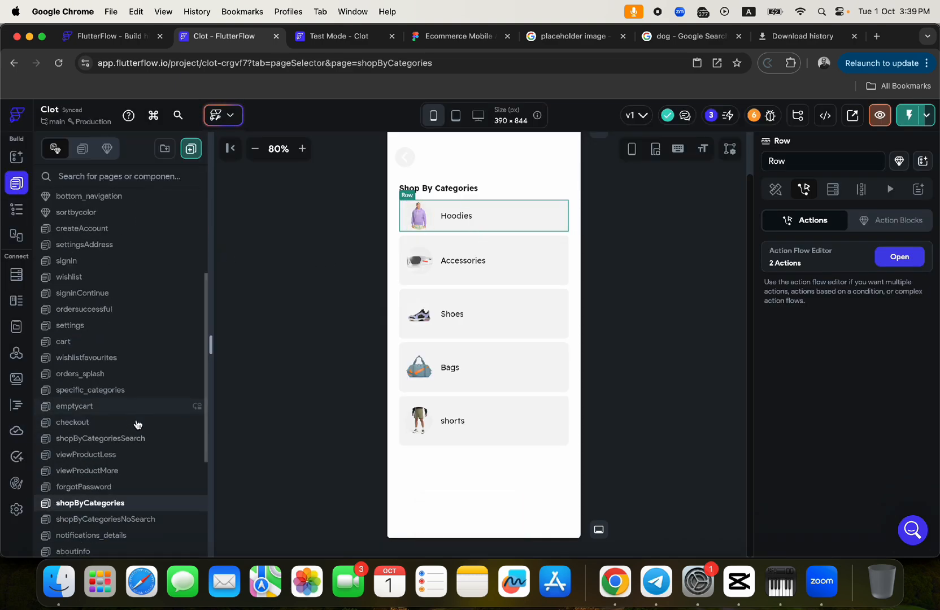
left_click(109, 439)
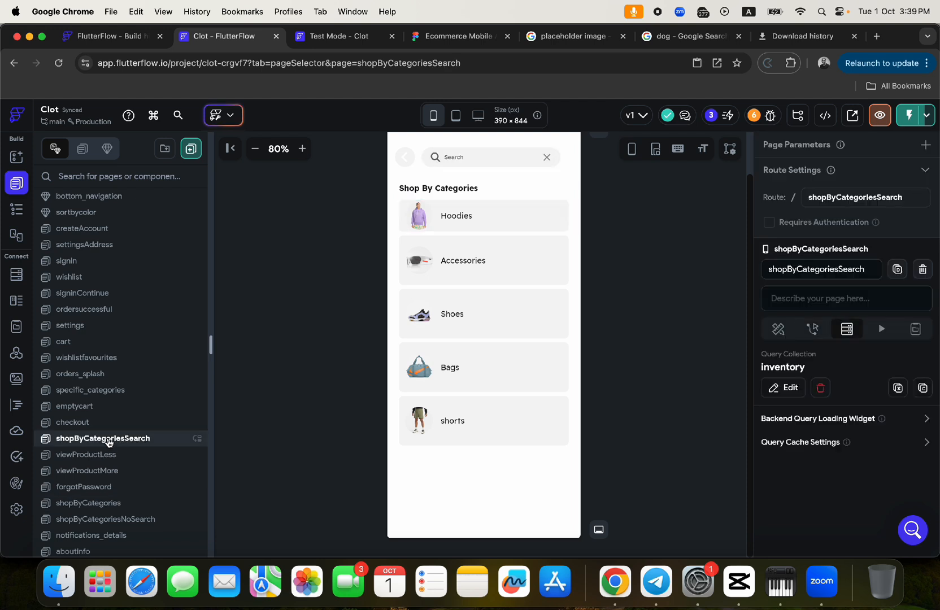
left_click(529, 228)
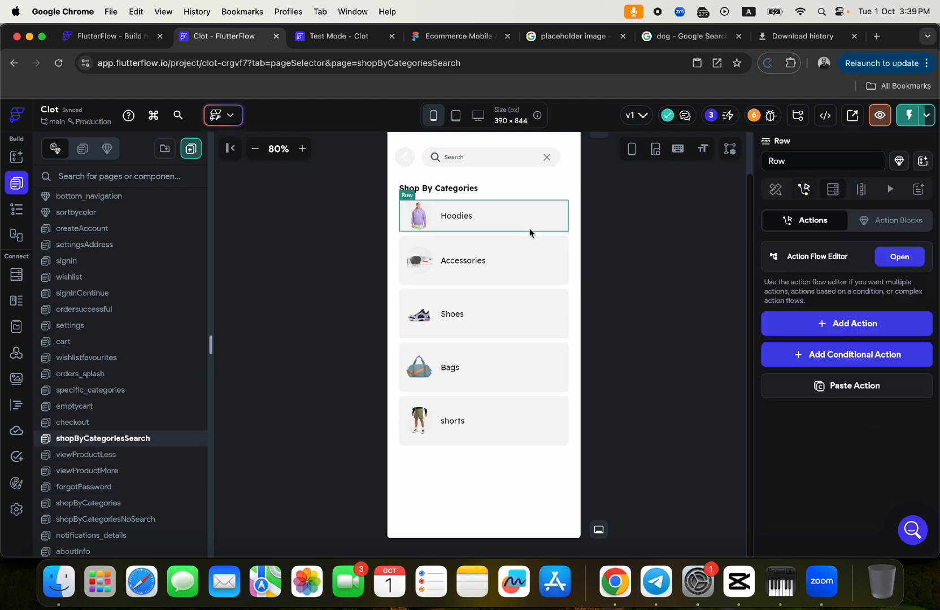
left_click(867, 392)
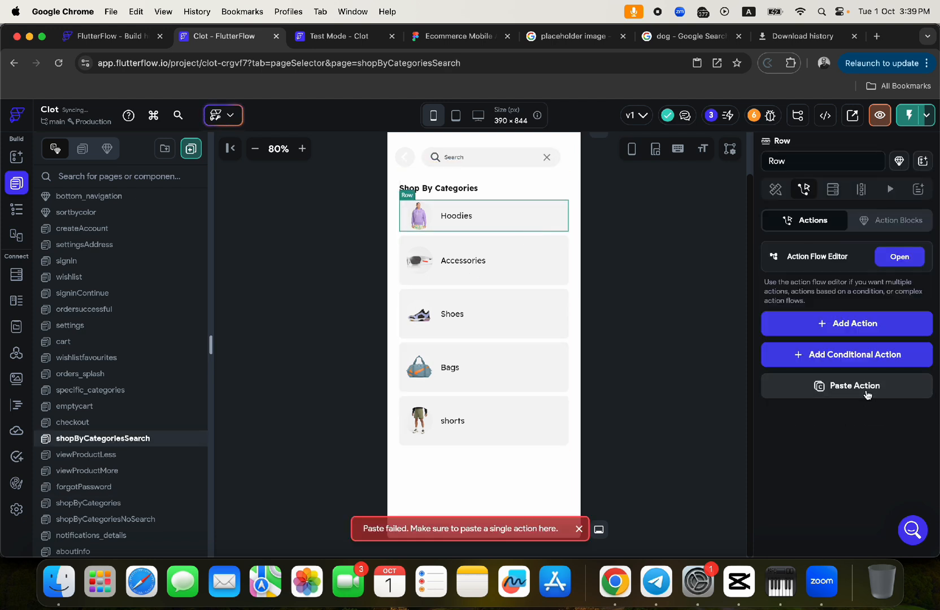
Step: Add an On Tap trigger to the Hoodies row and paste the copied action chain into its flow
left_click(898, 255)
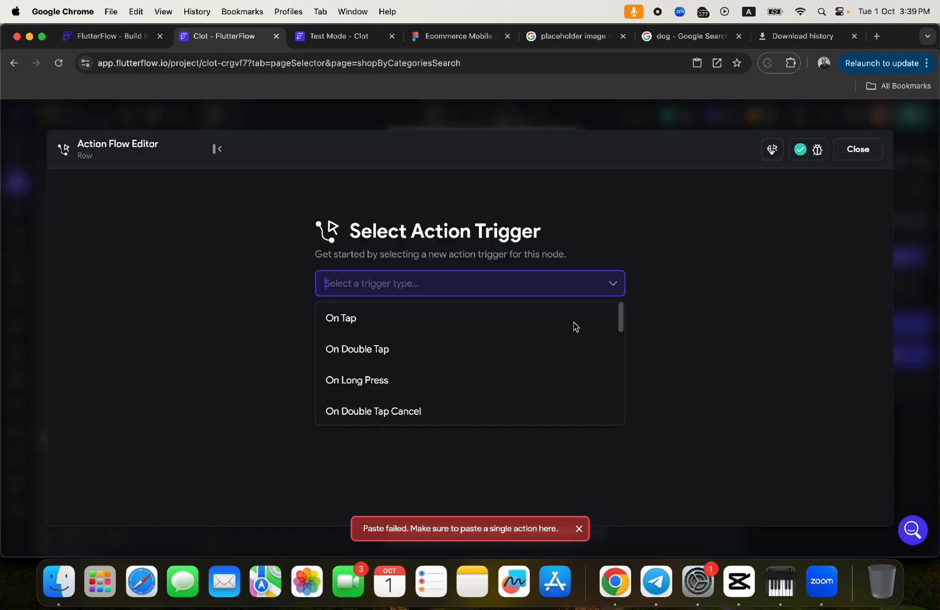
left_click(525, 199)
left_click(439, 282)
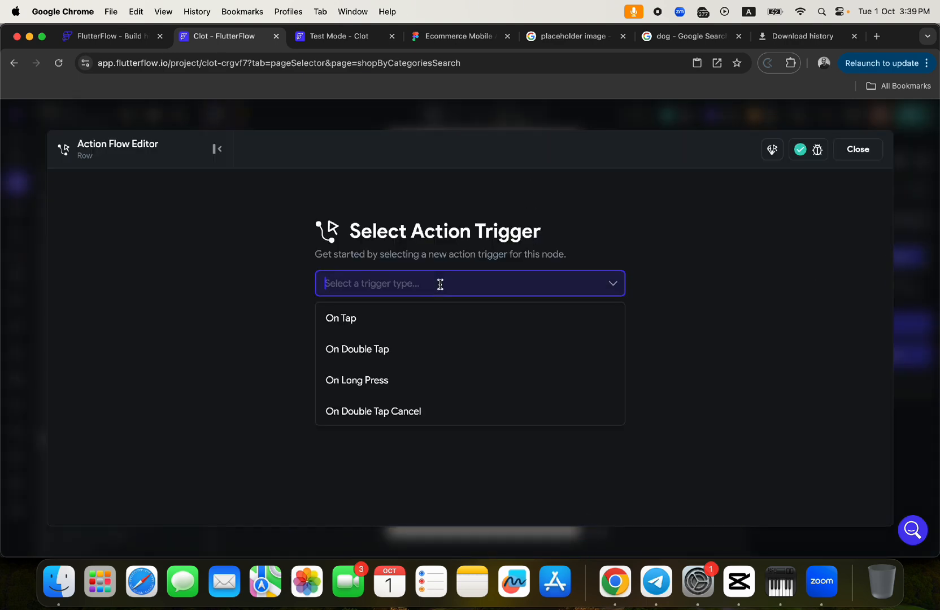
left_click(383, 322)
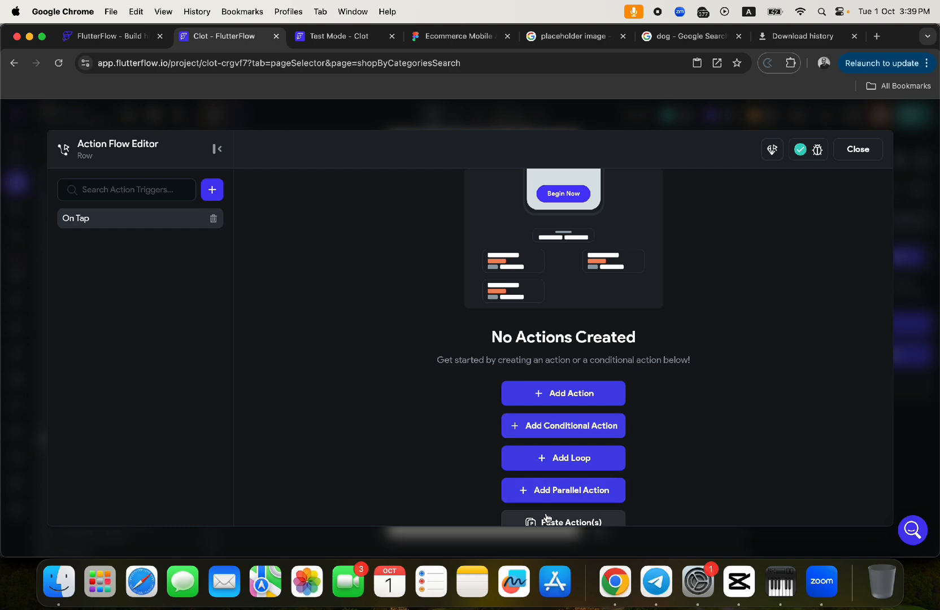
left_click(546, 520)
left_click(857, 152)
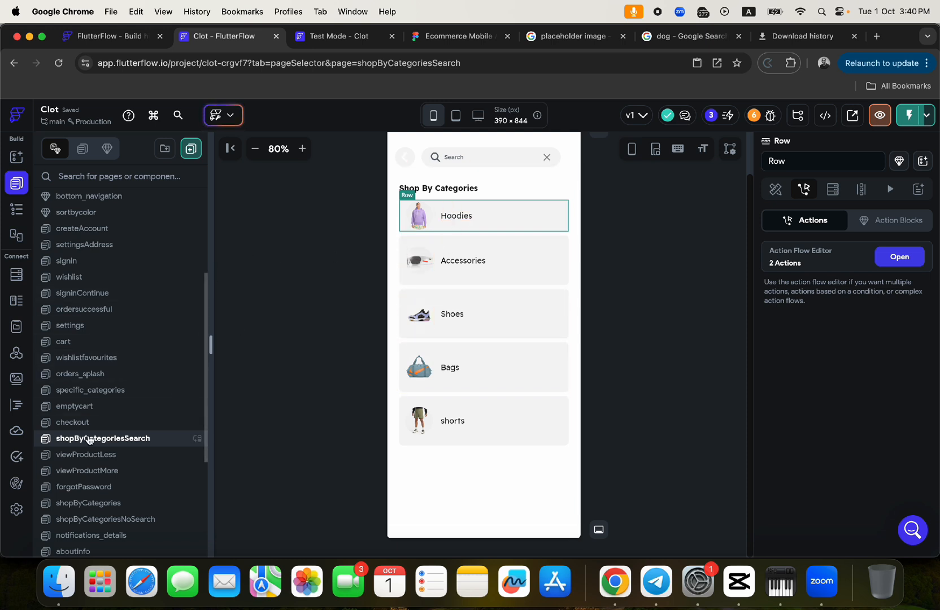
Step: Copy the whole action chain from the Accessories row's On Tap flow on the shopByCategories page
left_click(95, 505)
left_click(488, 243)
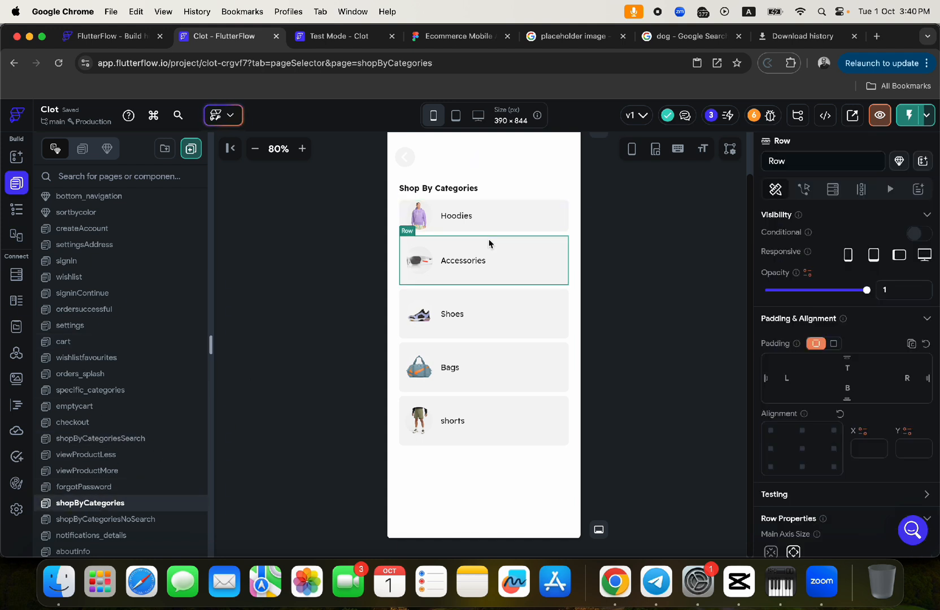
left_click(804, 190)
left_click(897, 256)
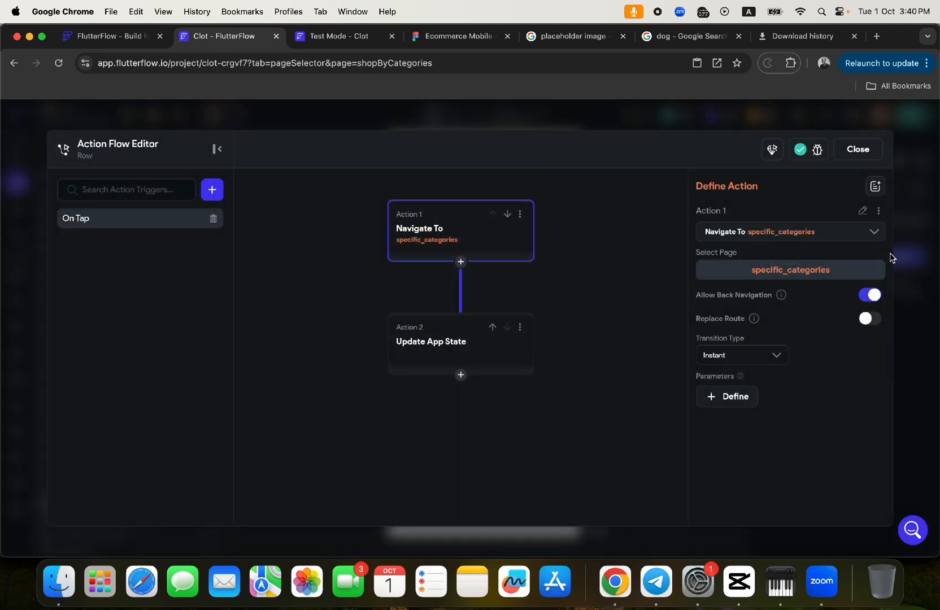
left_click(520, 214)
left_click(478, 264)
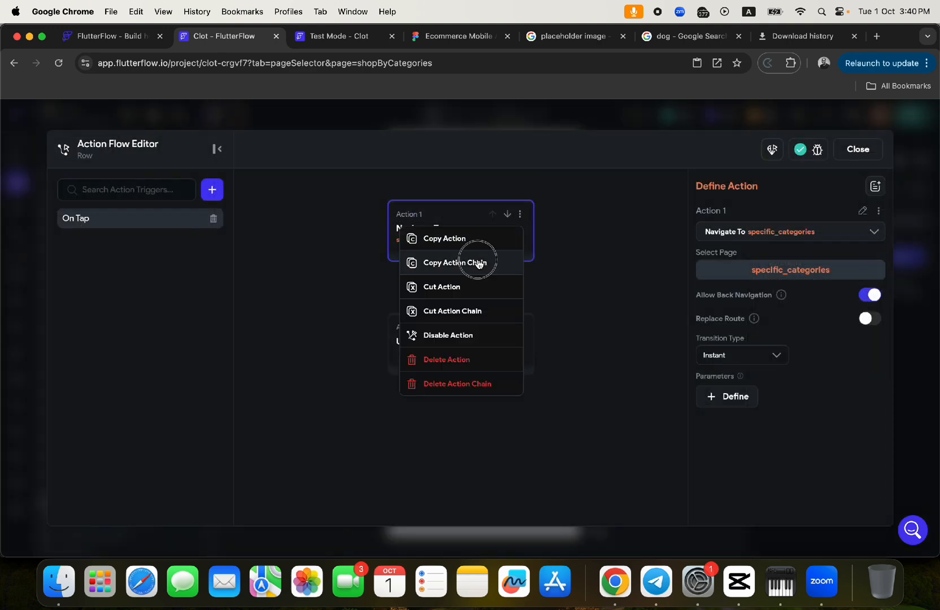
left_click(853, 150)
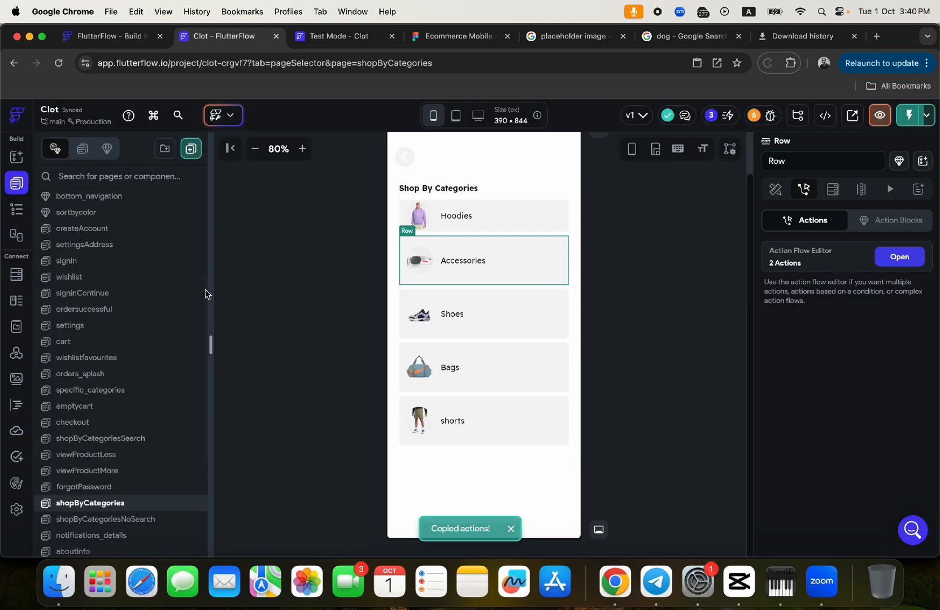
Step: On the shopByCategoriesSearch page, give the Accessories row an On Tap trigger and paste the copied action chain into it
left_click(110, 444)
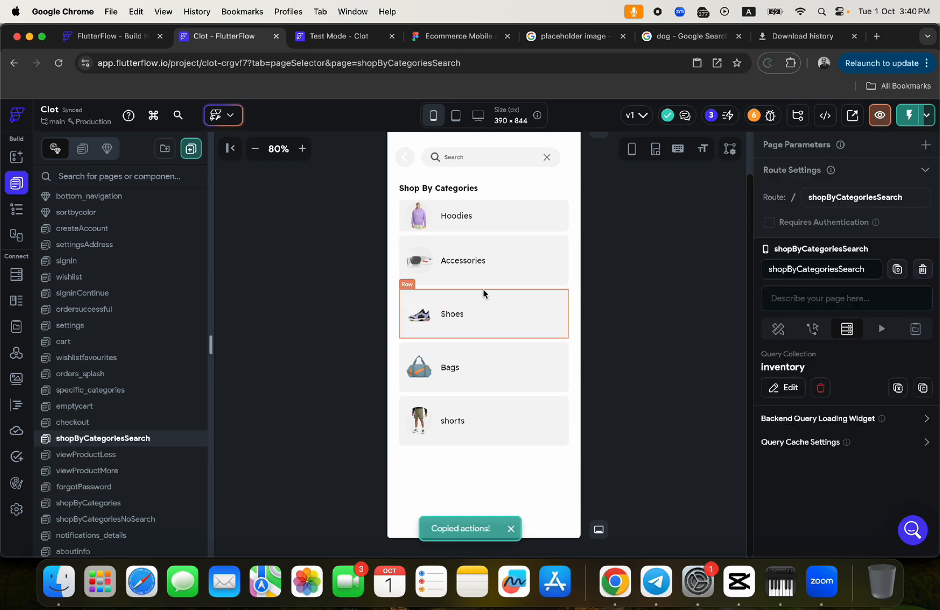
left_click(535, 231)
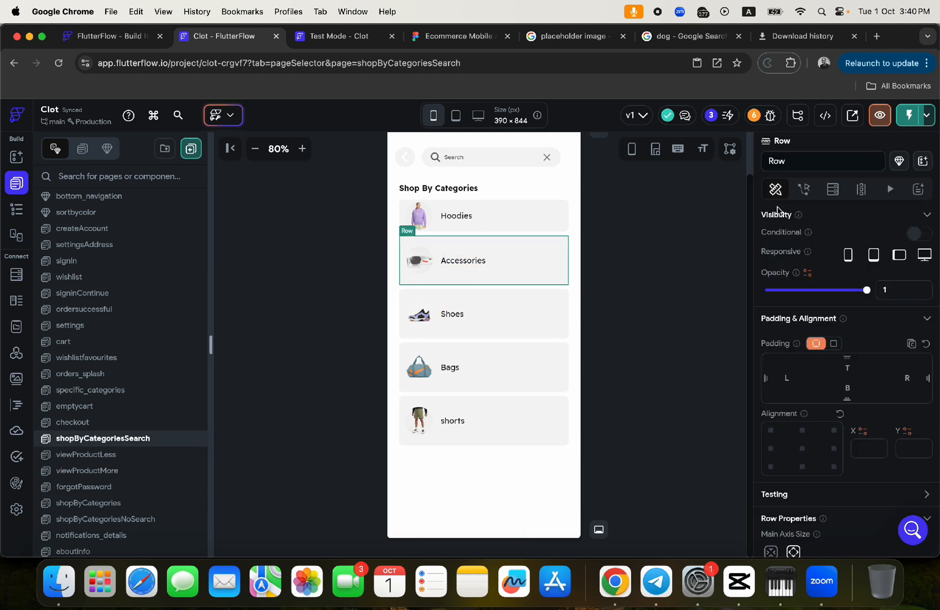
left_click(807, 191)
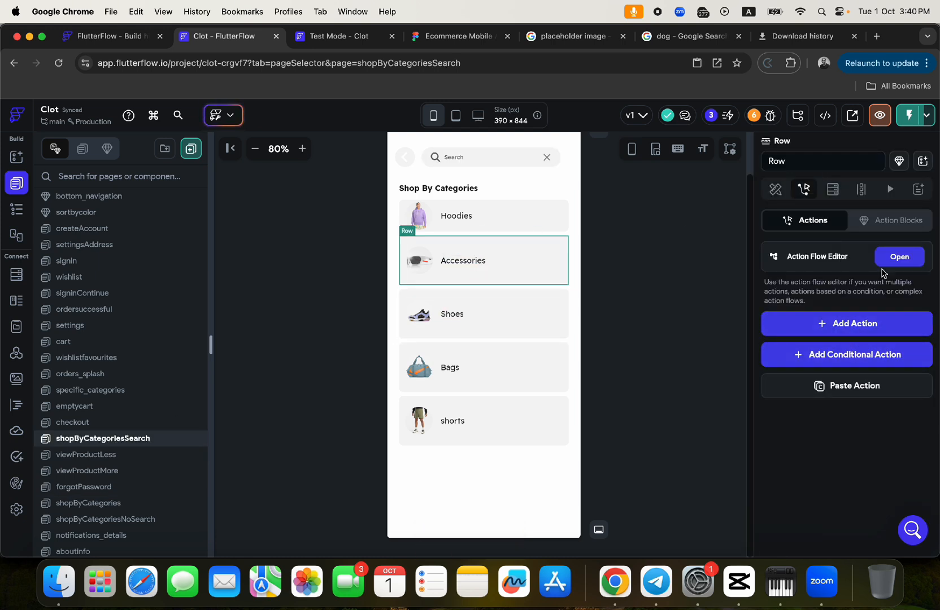
left_click(841, 258)
left_click(391, 328)
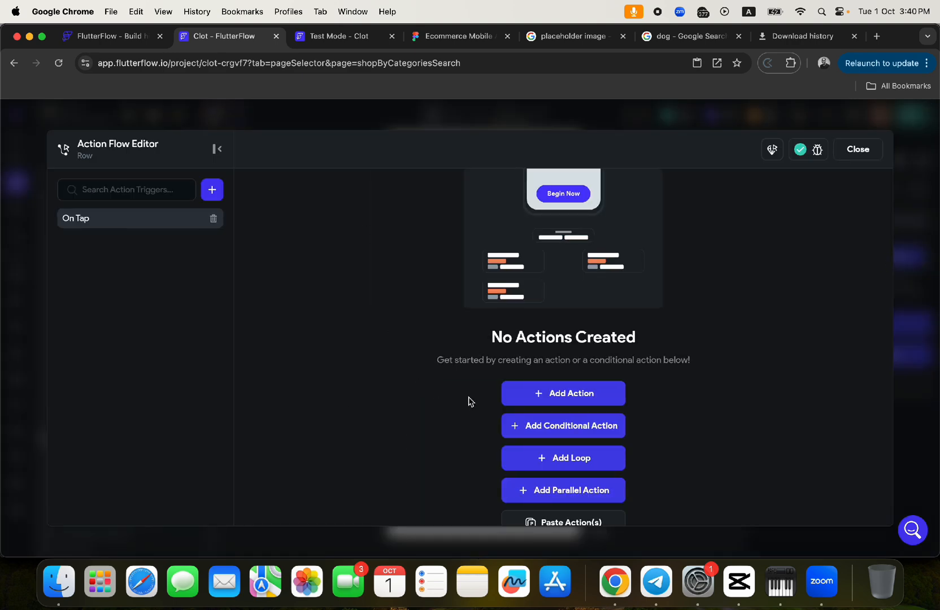
left_click(549, 512)
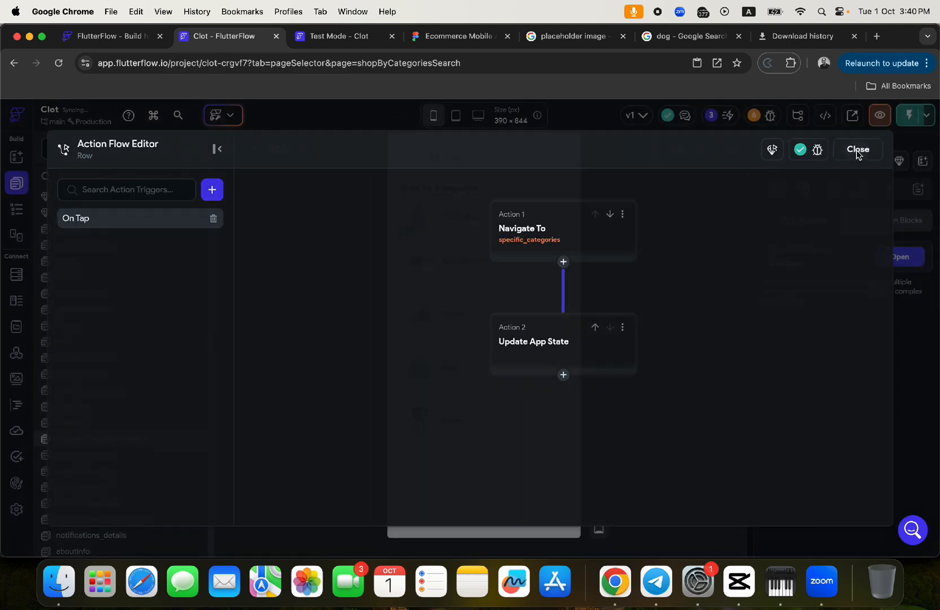
left_click(857, 150)
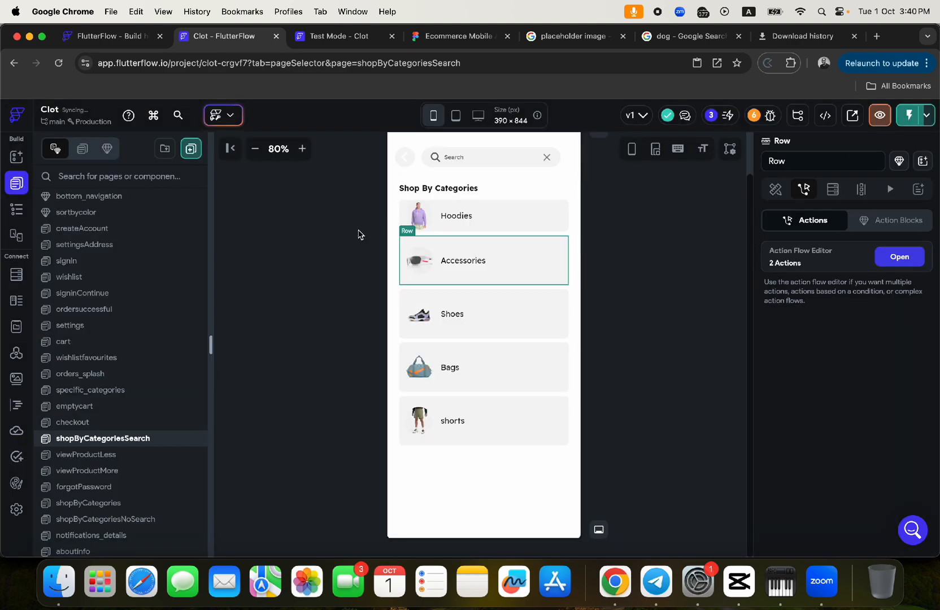
Step: Copy the whole action chain from the Shoes row's On Tap flow on the shopByCategories page
left_click(117, 506)
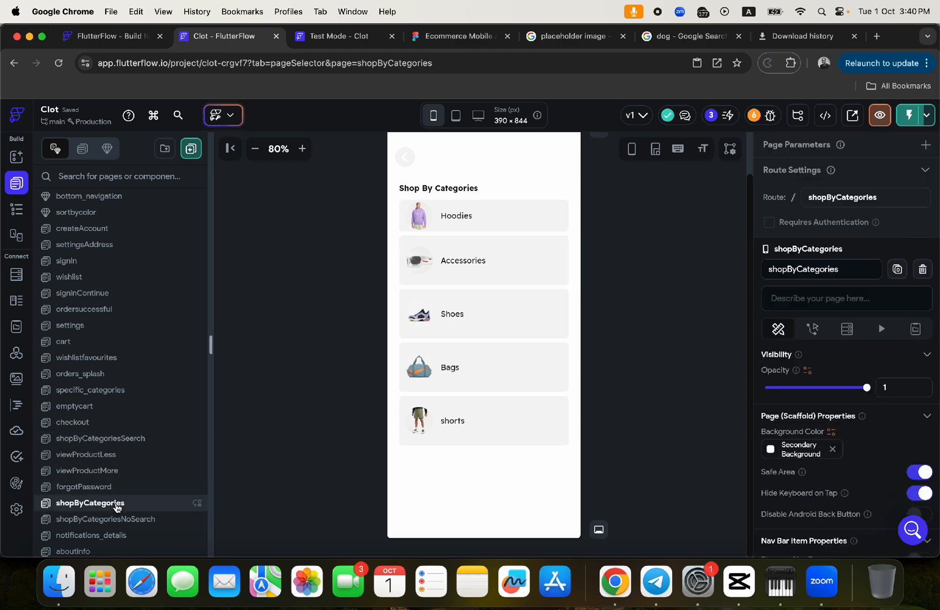
left_click(528, 305)
left_click(803, 192)
left_click(903, 257)
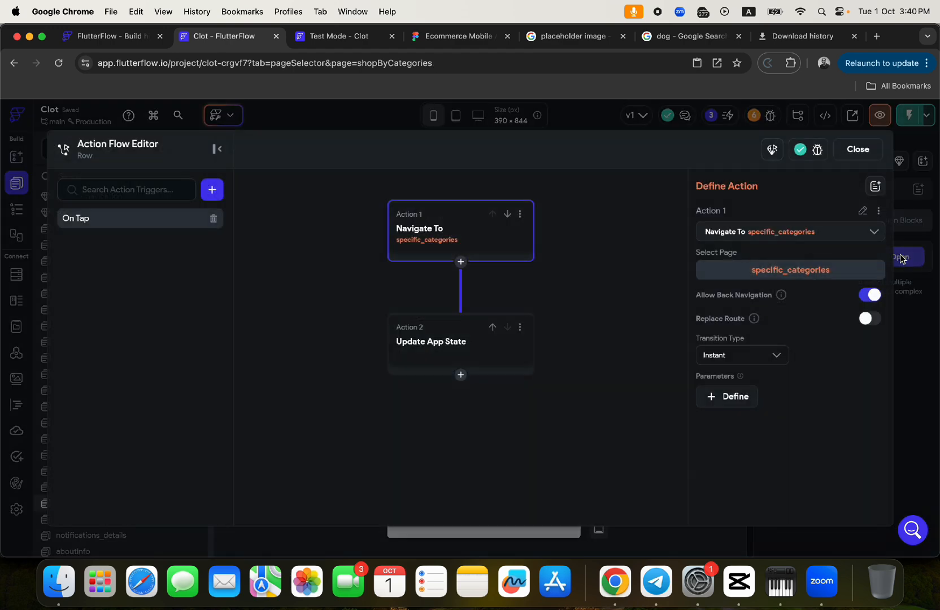
left_click(519, 214)
left_click(467, 267)
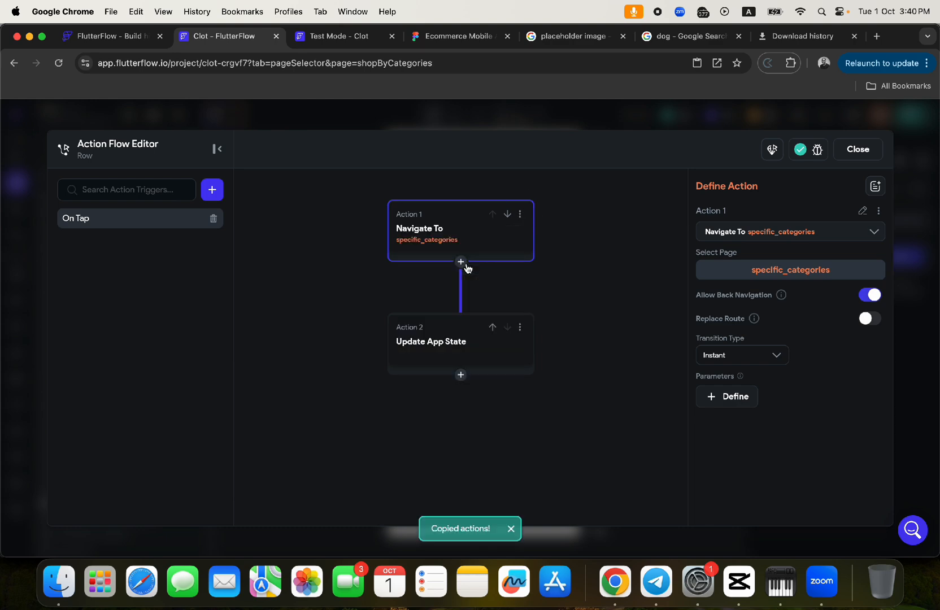
left_click(851, 151)
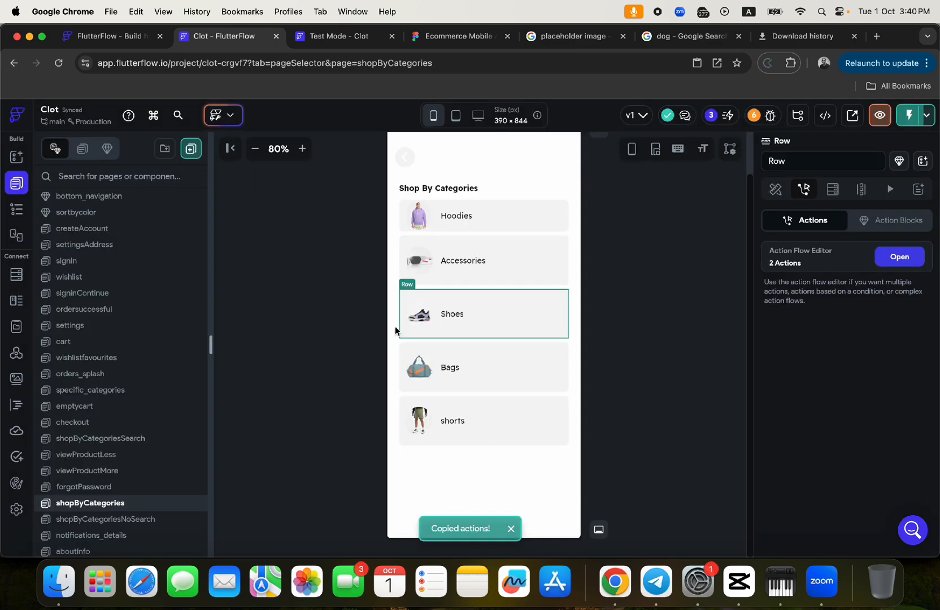
Step: On the shopByCategoriesSearch page, give the Shoes row an On Tap trigger and paste the copied action chain into it
left_click(120, 438)
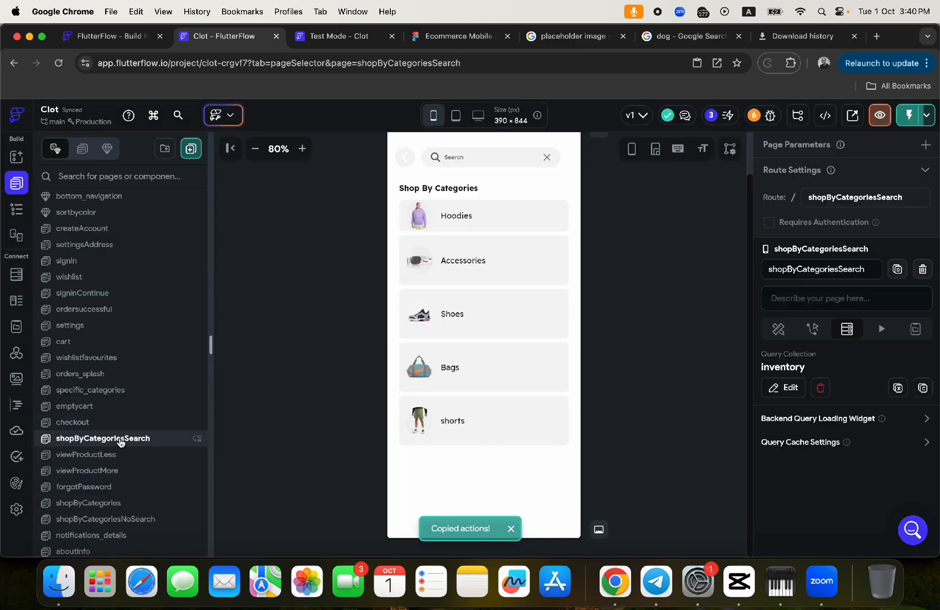
left_click(533, 318)
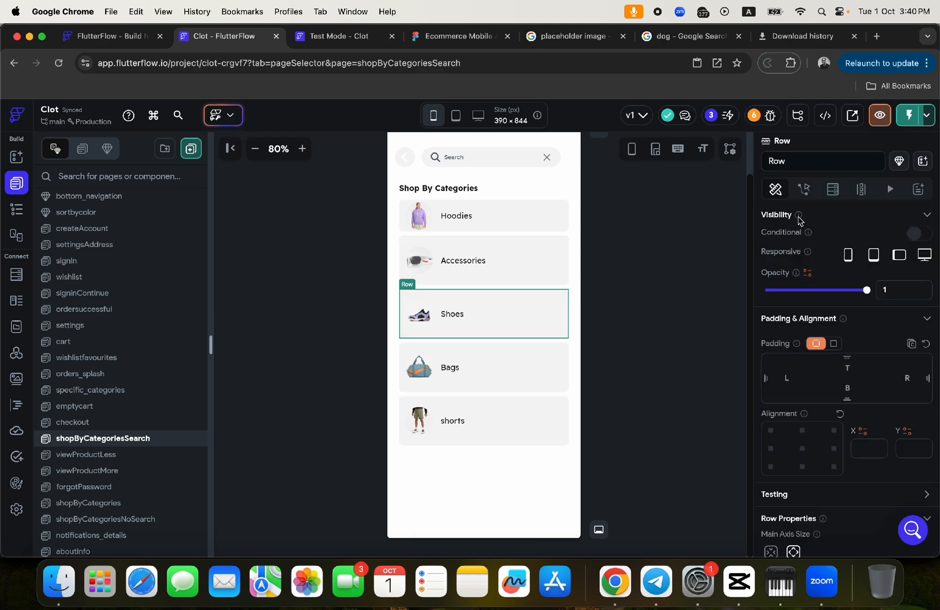
left_click(804, 189)
left_click(898, 256)
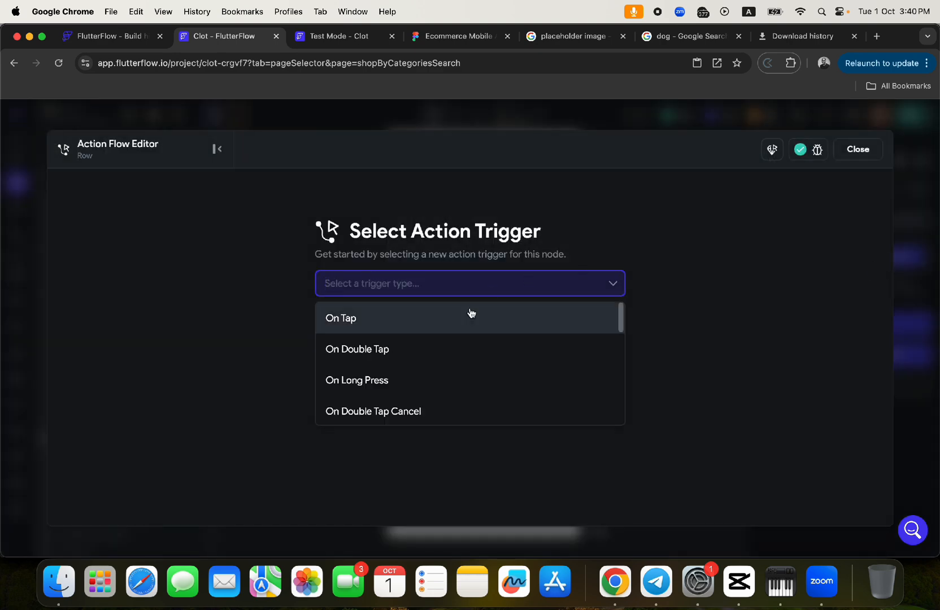
left_click(388, 326)
left_click(546, 520)
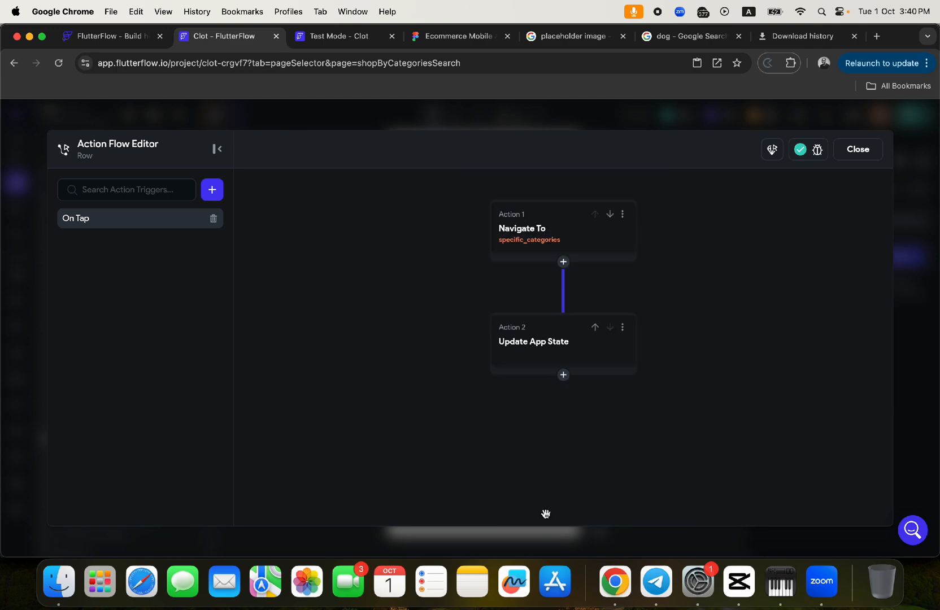
left_click(856, 147)
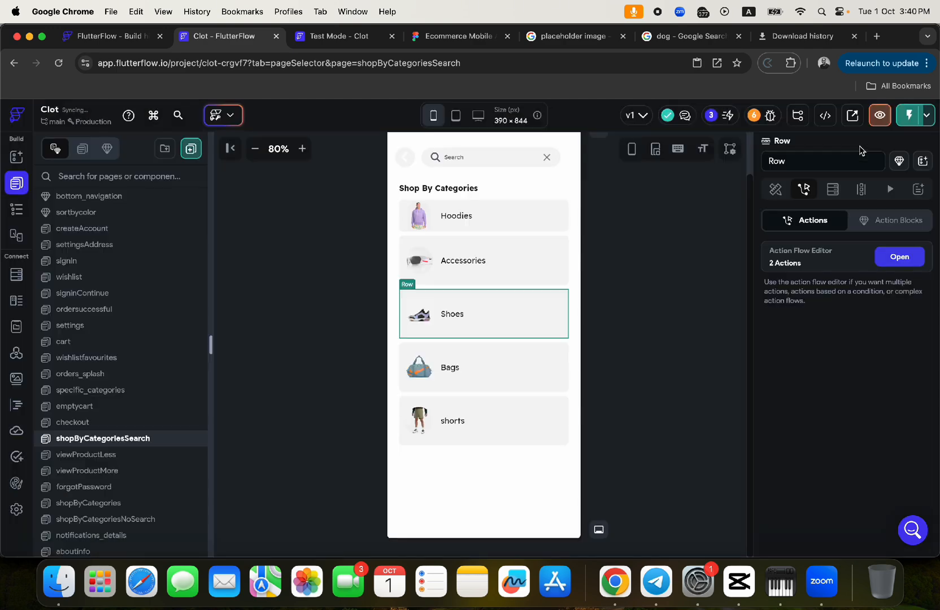
Step: Copy the whole action chain from the Bags row's On Tap flow on the shopByCategories page
left_click(117, 504)
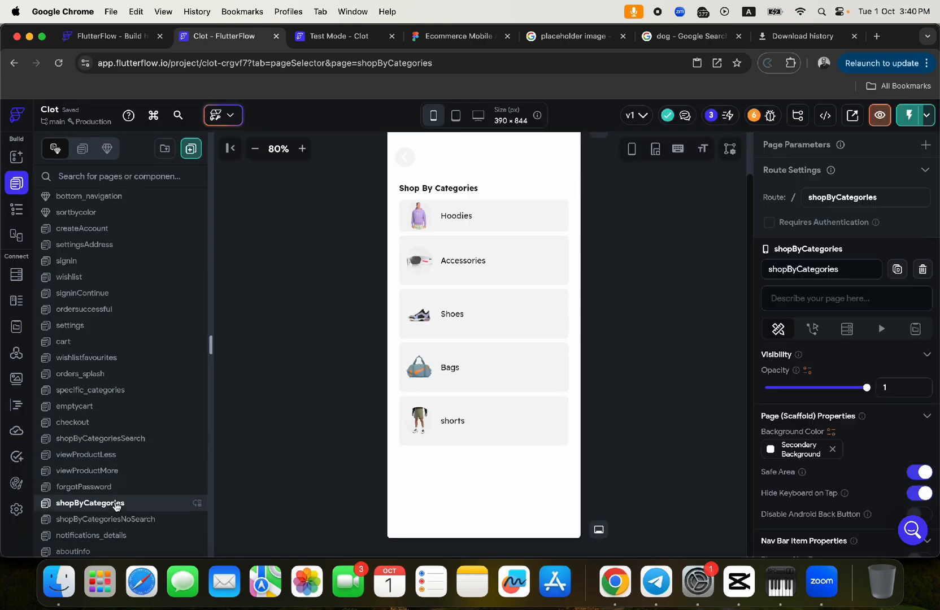
left_click(500, 358)
left_click(796, 191)
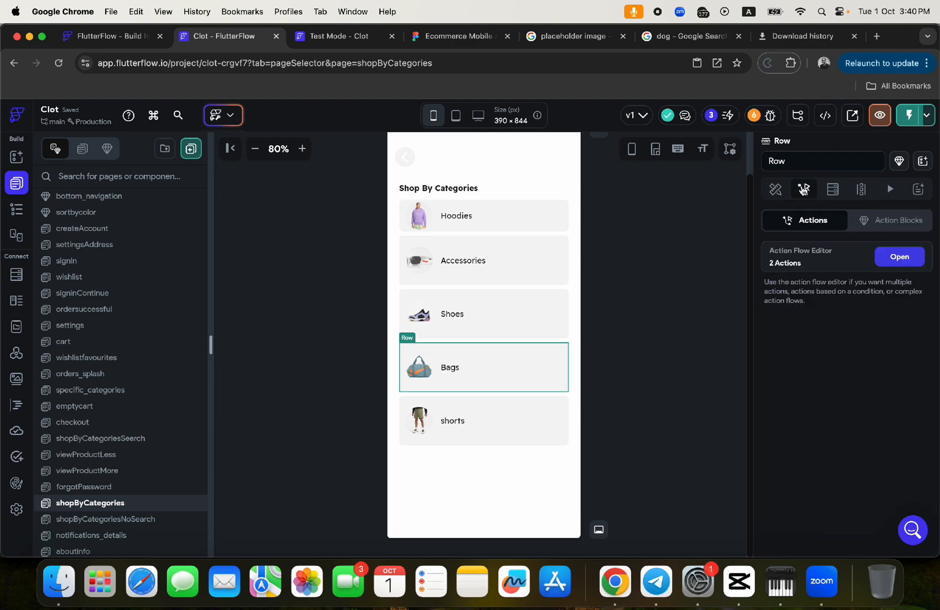
left_click(898, 259)
left_click(520, 214)
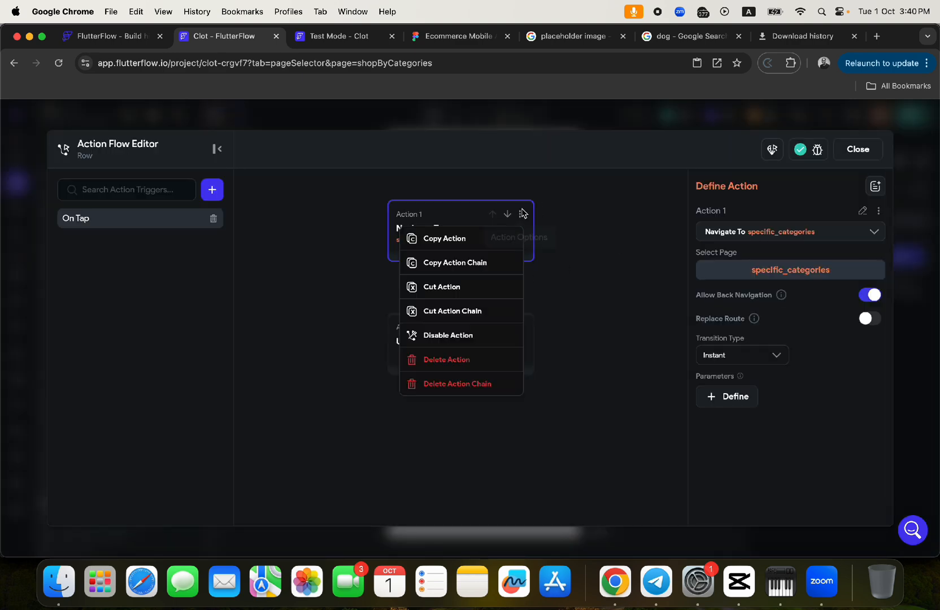
left_click(463, 263)
left_click(858, 152)
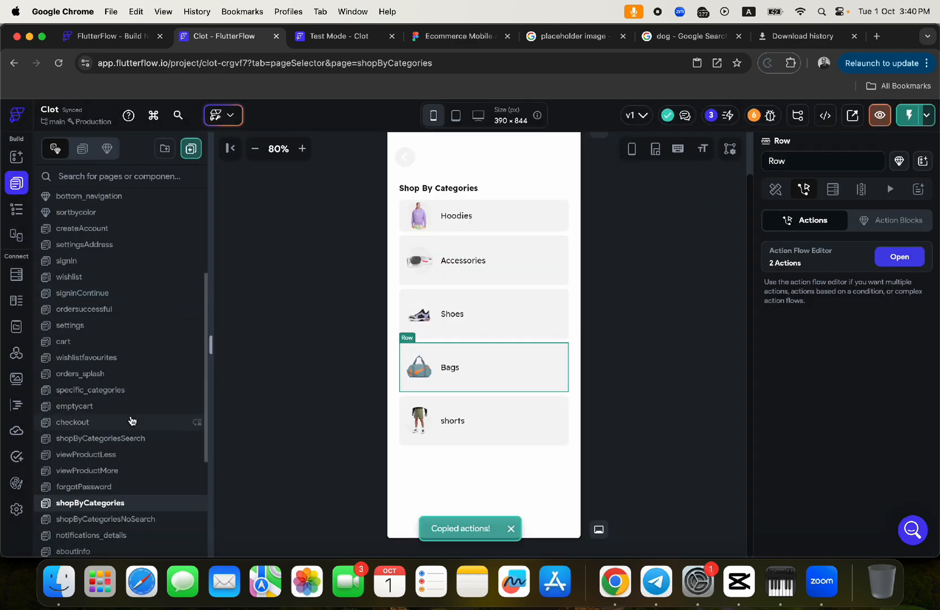
Step: On the shopByCategoriesSearch page, give the Bags row an On Tap trigger and paste the copied action chain into it
left_click(119, 442)
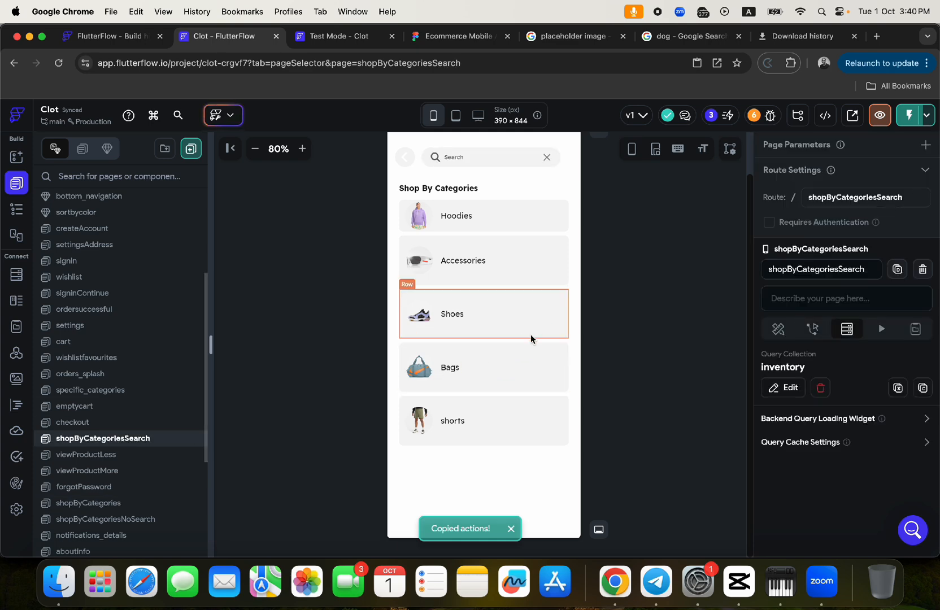
left_click(525, 364)
left_click(803, 189)
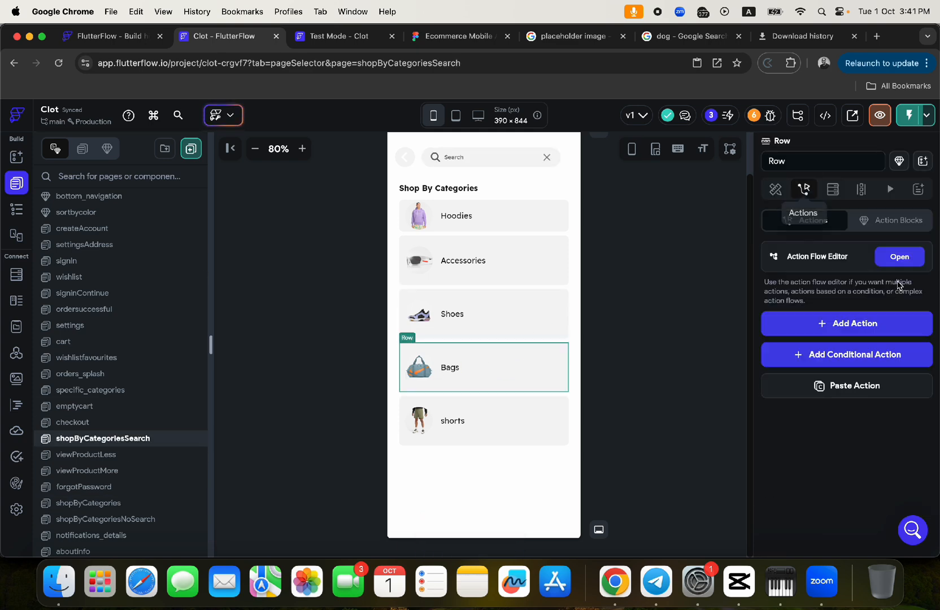
left_click(898, 256)
left_click(434, 319)
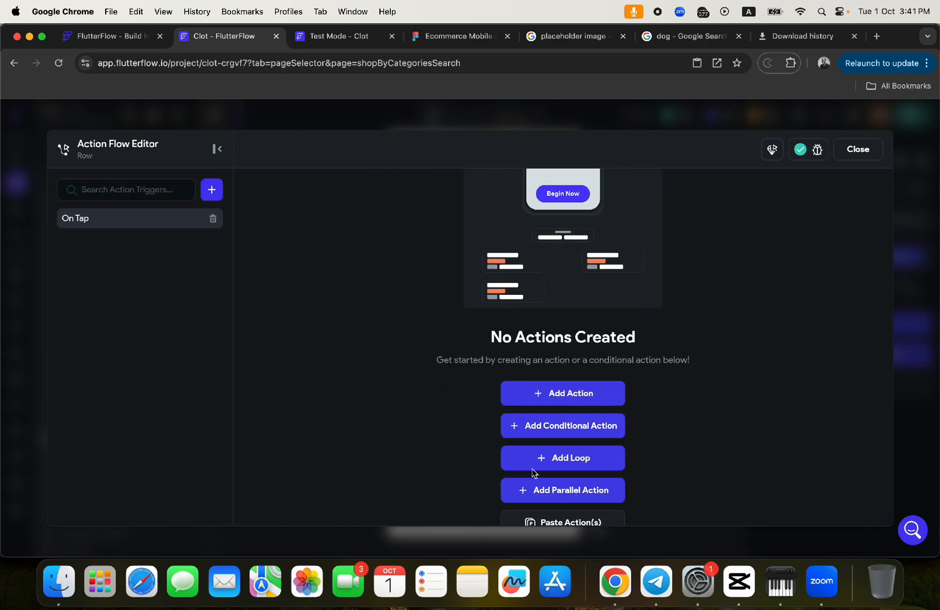
left_click(853, 154)
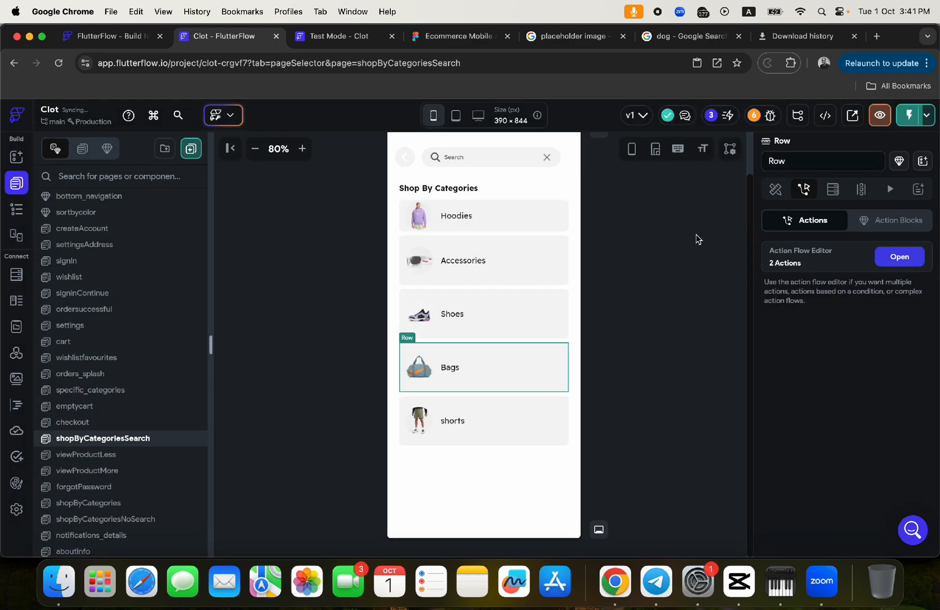
Step: Copy the whole action chain from the shorts row's On Tap flow on the shopByCategories page
left_click(122, 503)
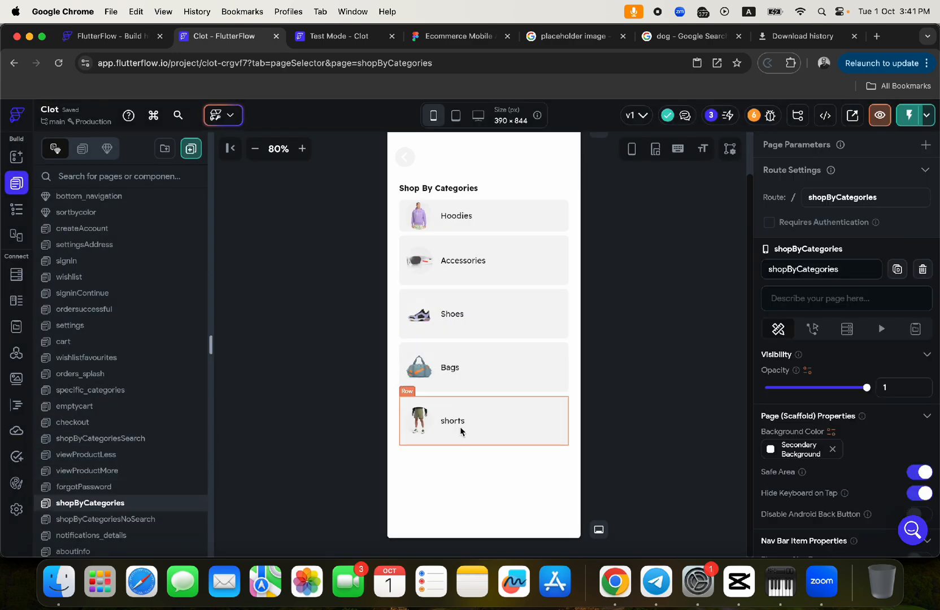
left_click(502, 418)
left_click(803, 189)
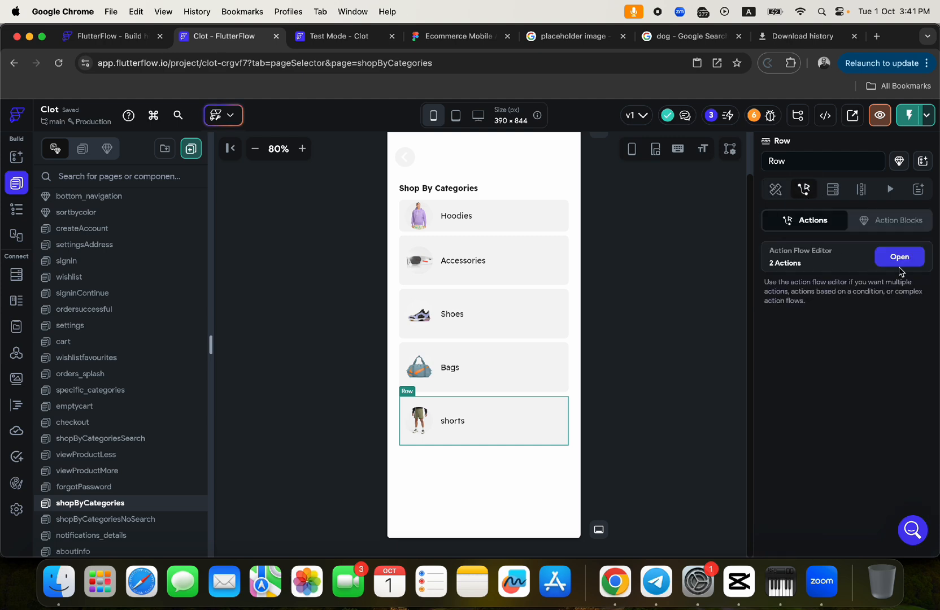
left_click(840, 256)
left_click(520, 214)
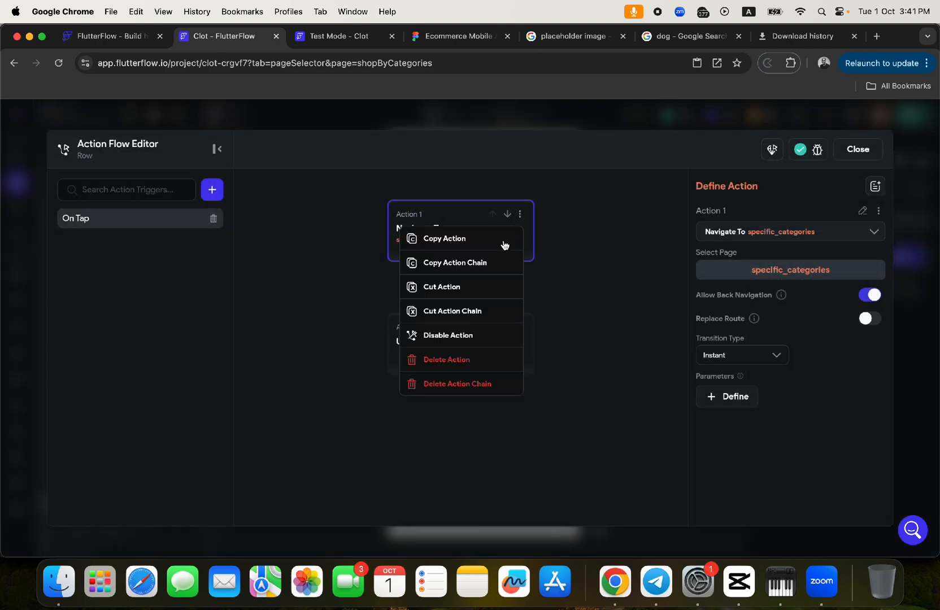
left_click(461, 263)
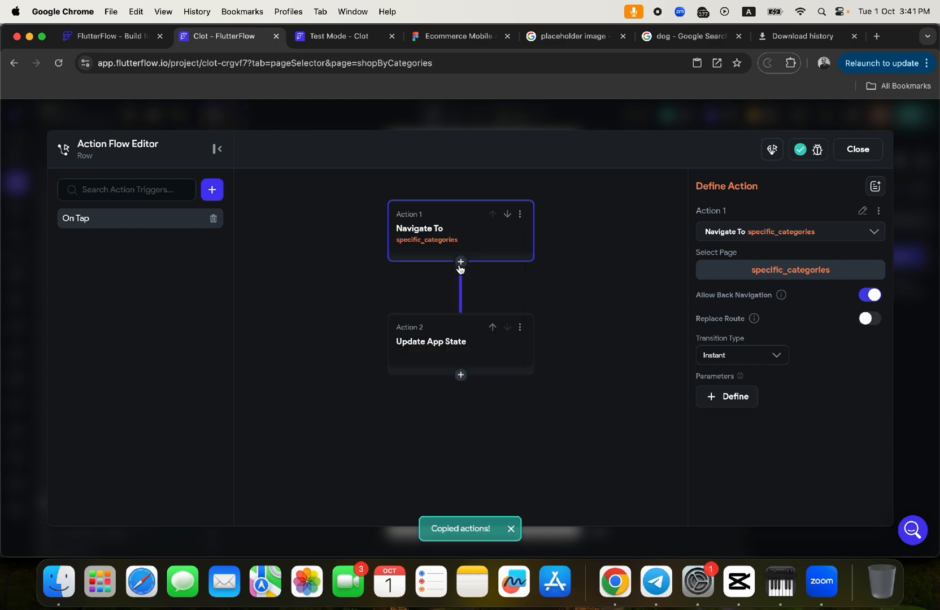
left_click(857, 149)
Step: On the shopByCategoriesSearch page, give the shorts row an On Tap trigger and paste the copied action chain into it
left_click(132, 439)
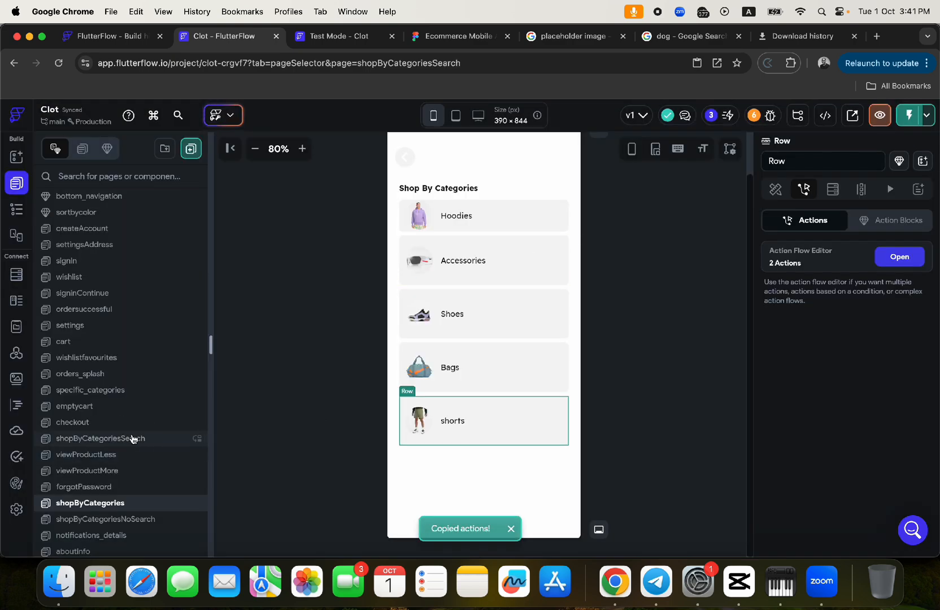
left_click(504, 417)
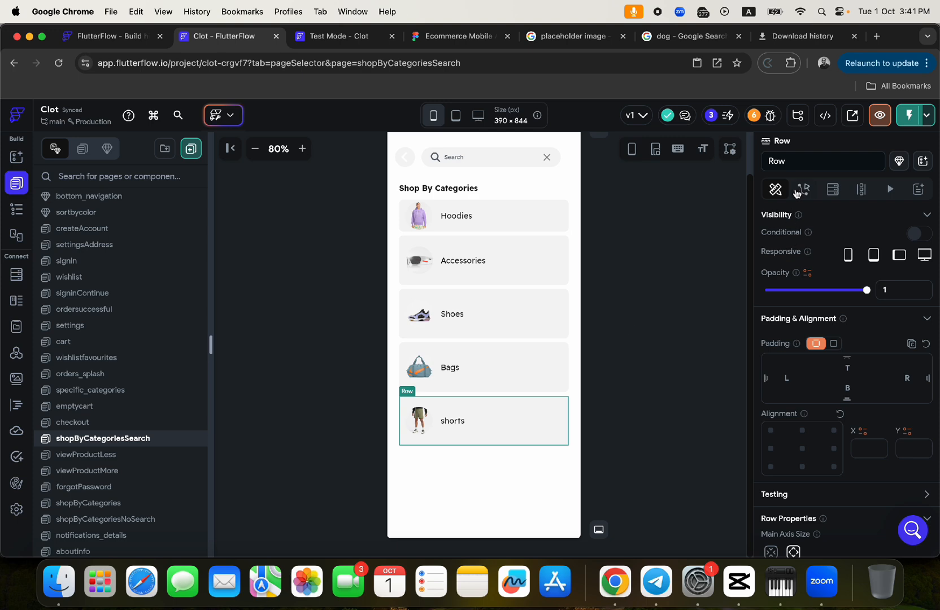
left_click(798, 190)
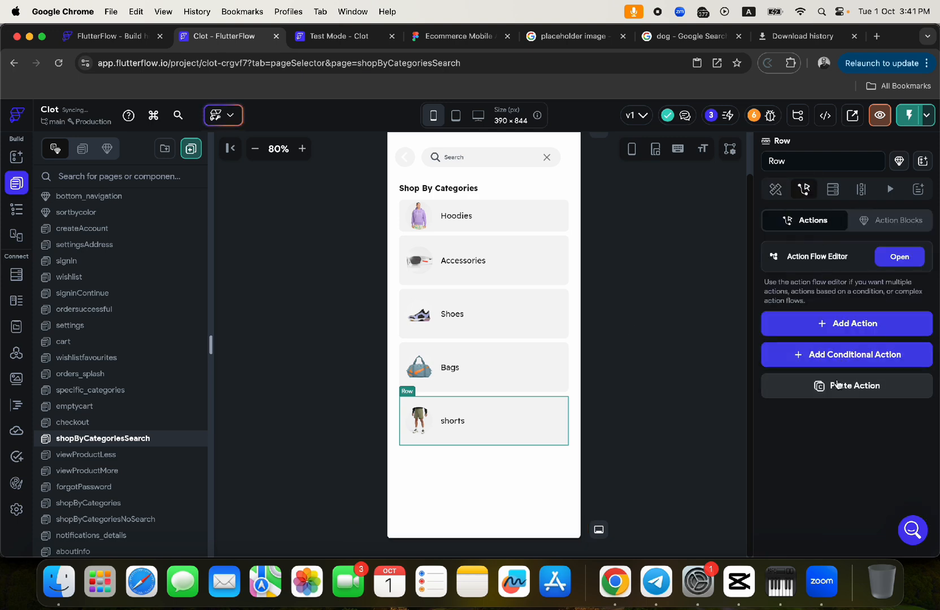
left_click(899, 257)
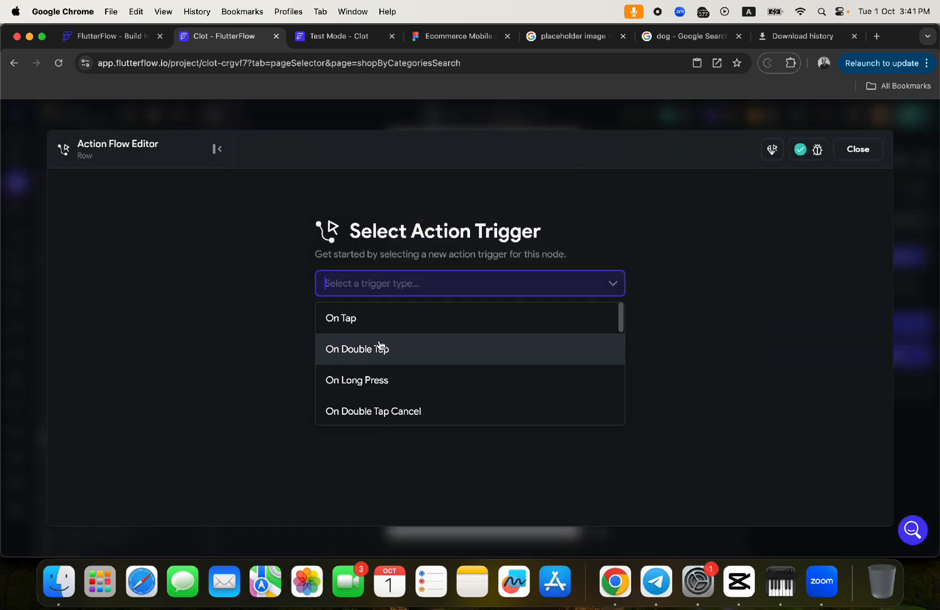
left_click(347, 318)
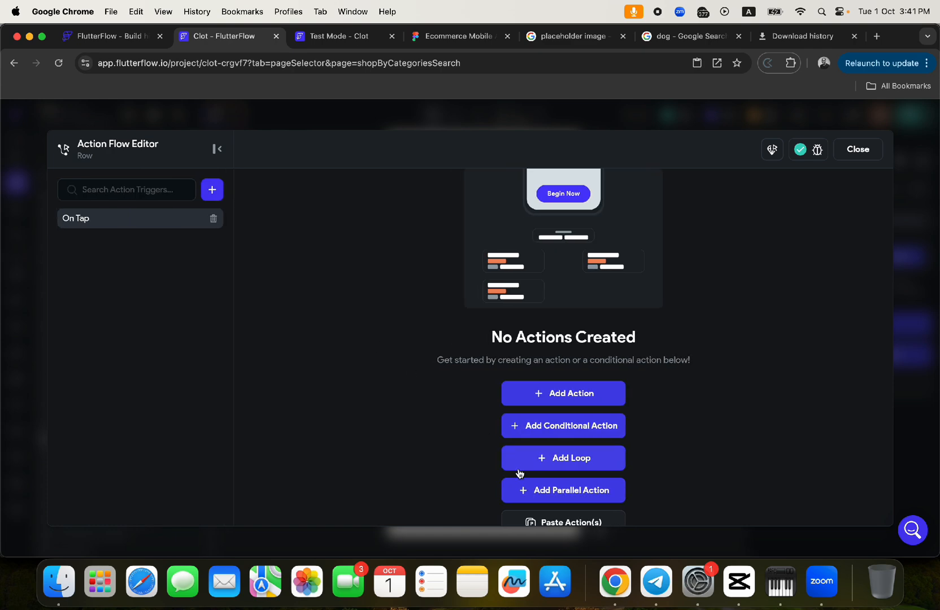
left_click(537, 519)
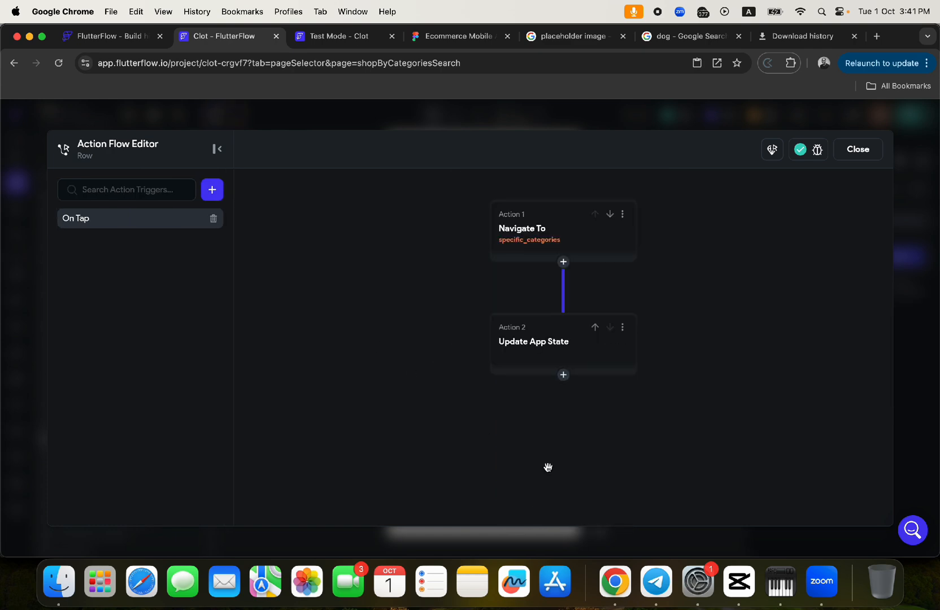
left_click(856, 150)
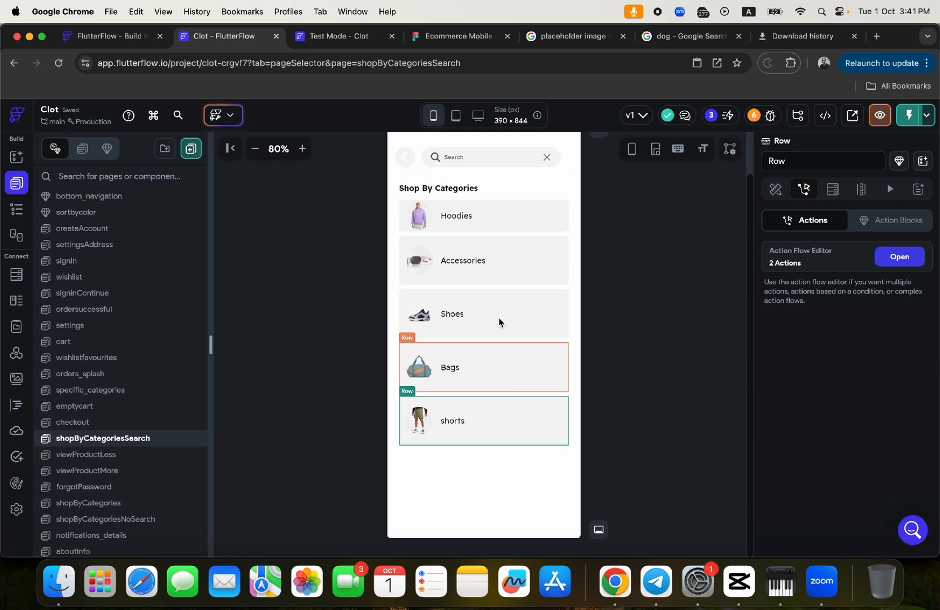
Step: Check the pasted On Tap action flow of the Hoodies row on the shopByCategoriesSearch page
left_click(502, 212)
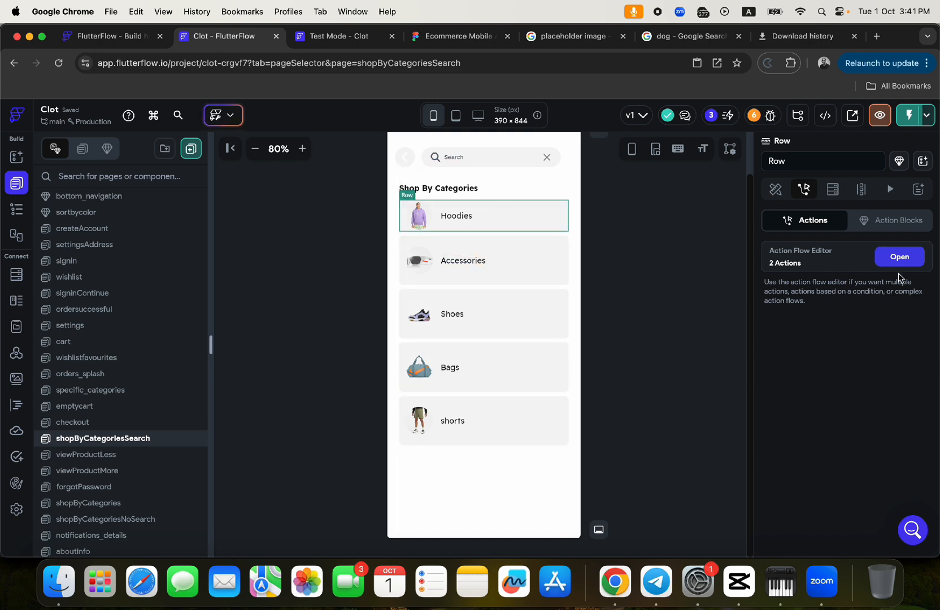
left_click(899, 256)
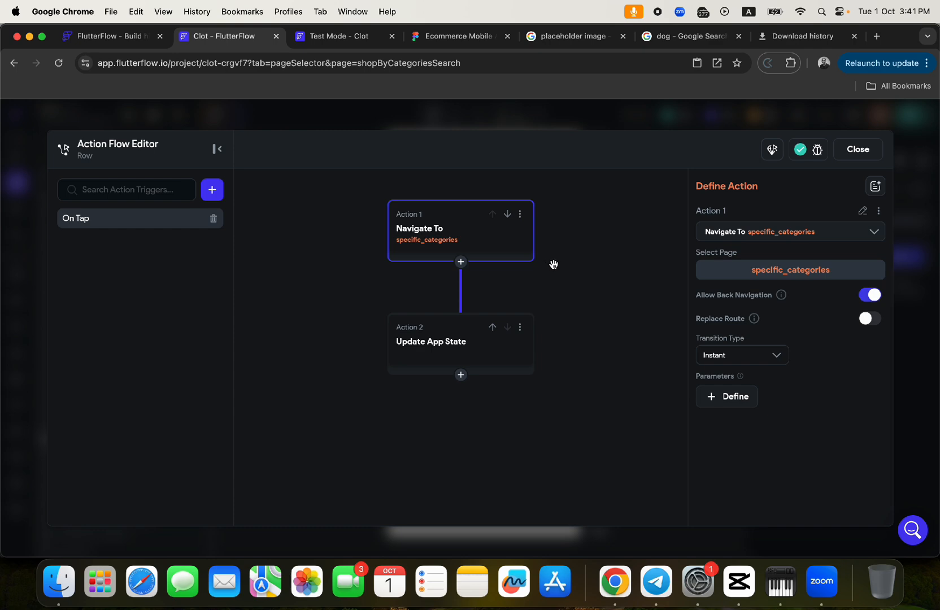
left_click(853, 149)
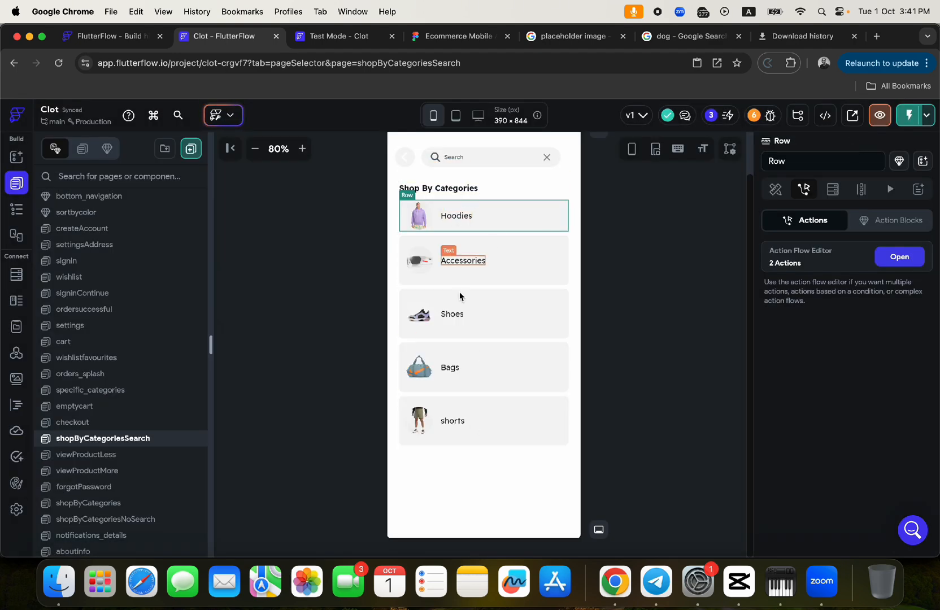
Step: Look over the rest of the shopByCategoriesSearch page, including the no-results section and the filter row with its Price and Sort By dropdowns
scroll(466, 358, "down", 5)
scroll(466, 358, "up", 5)
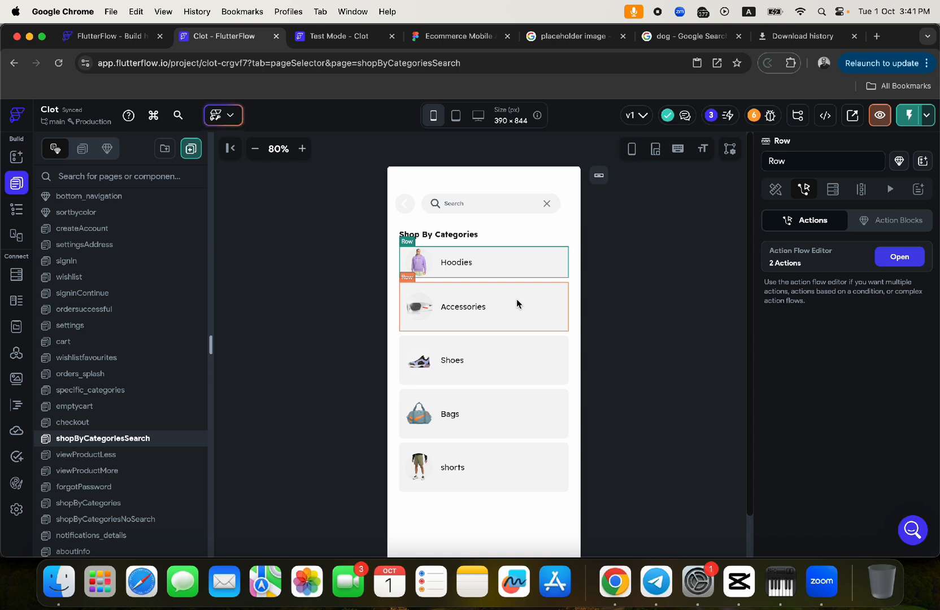
scroll(511, 433, "down", 8)
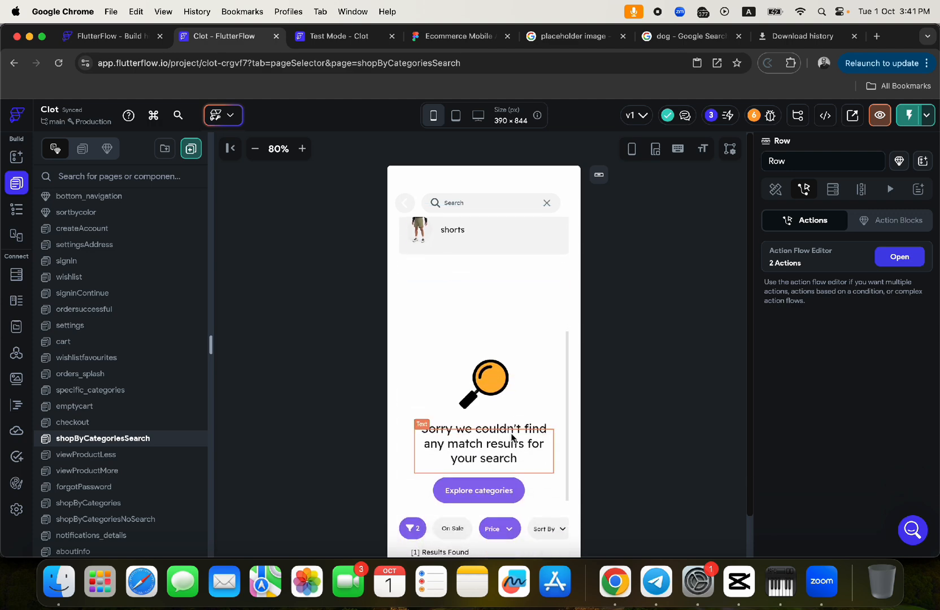
scroll(511, 437, "right", 3)
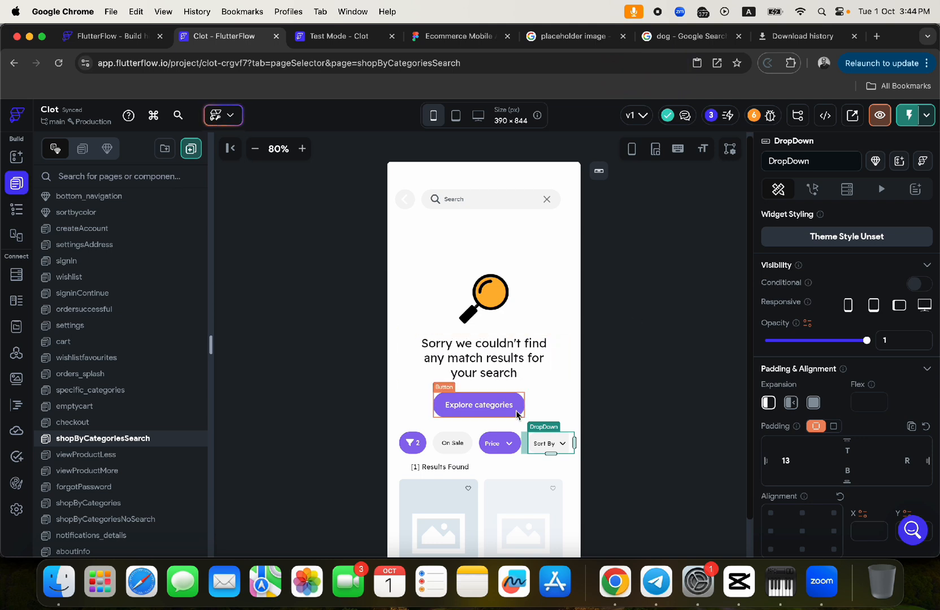
scroll(480, 418, "down", 1)
scroll(473, 432, "right", 2)
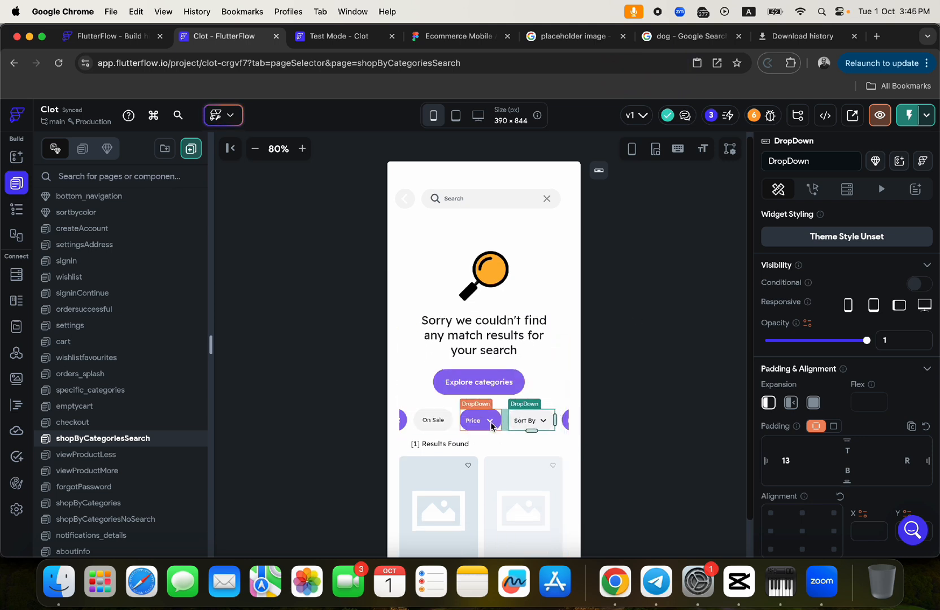
Step: Set the text beside the filter icon in the shopByCategoriesSearch filter row to 4
scroll(491, 425, "left", 2)
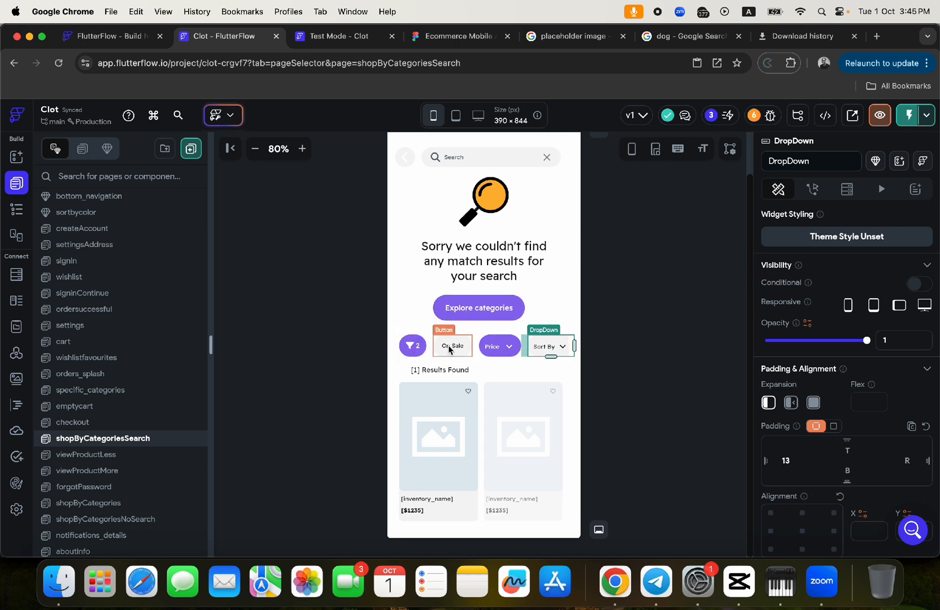
left_click(418, 346)
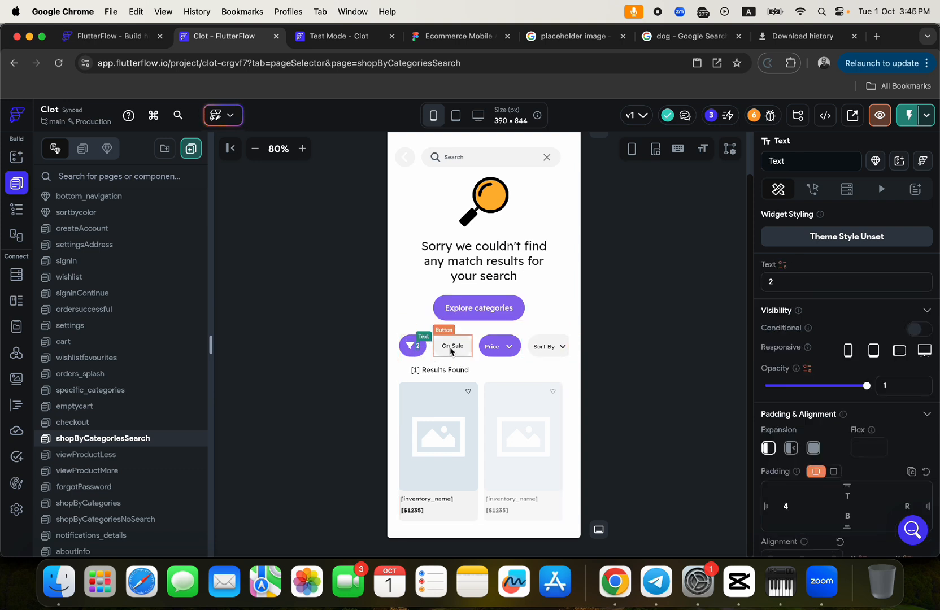
scroll(520, 349, "right", 1)
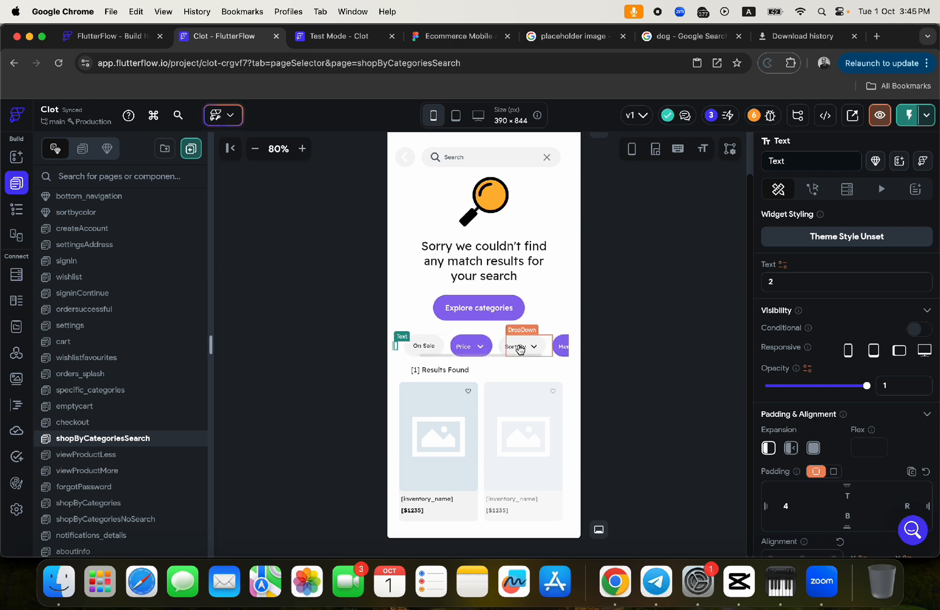
scroll(520, 349, "right", 1)
scroll(520, 349, "left", 2)
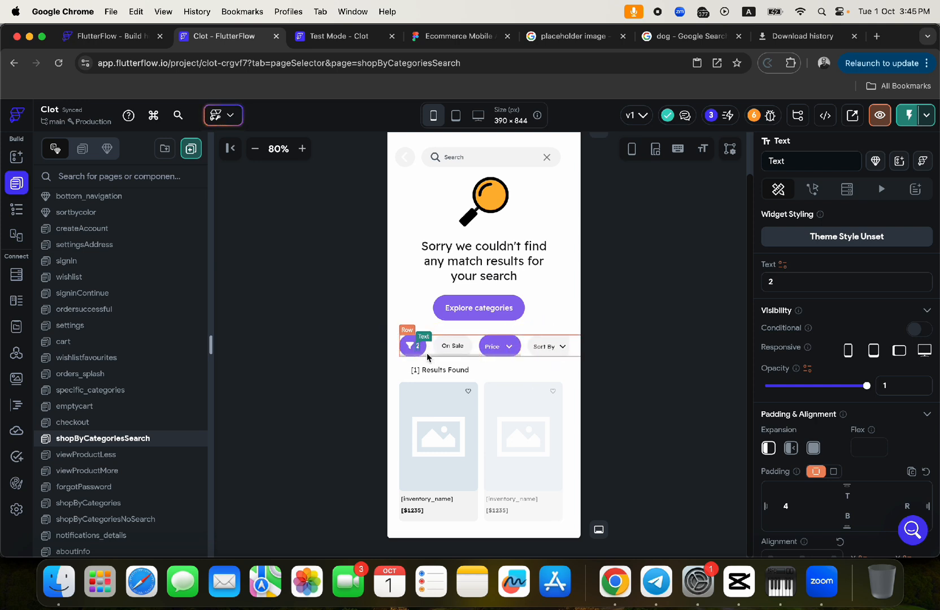
double_click(761, 281)
type("4")
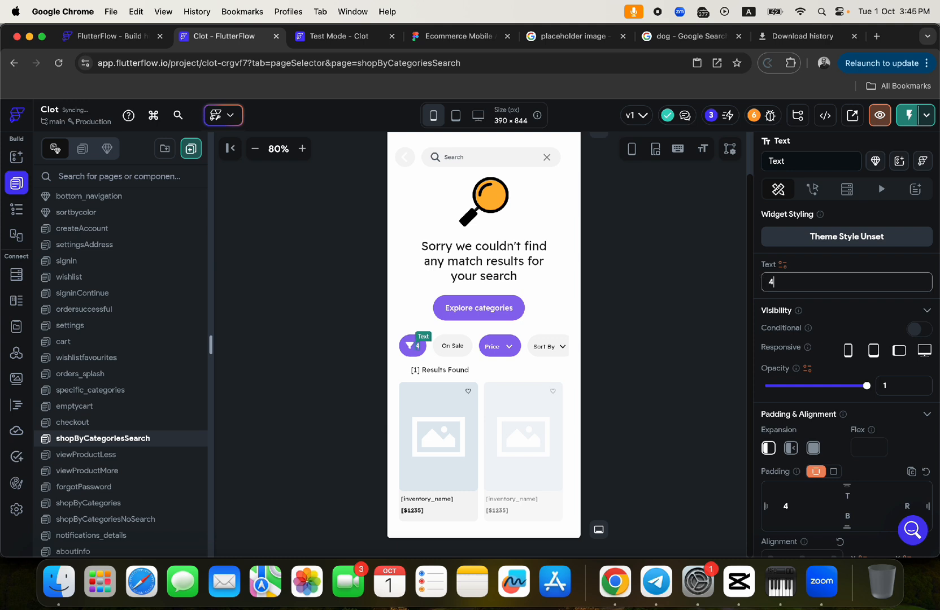
left_click(610, 320)
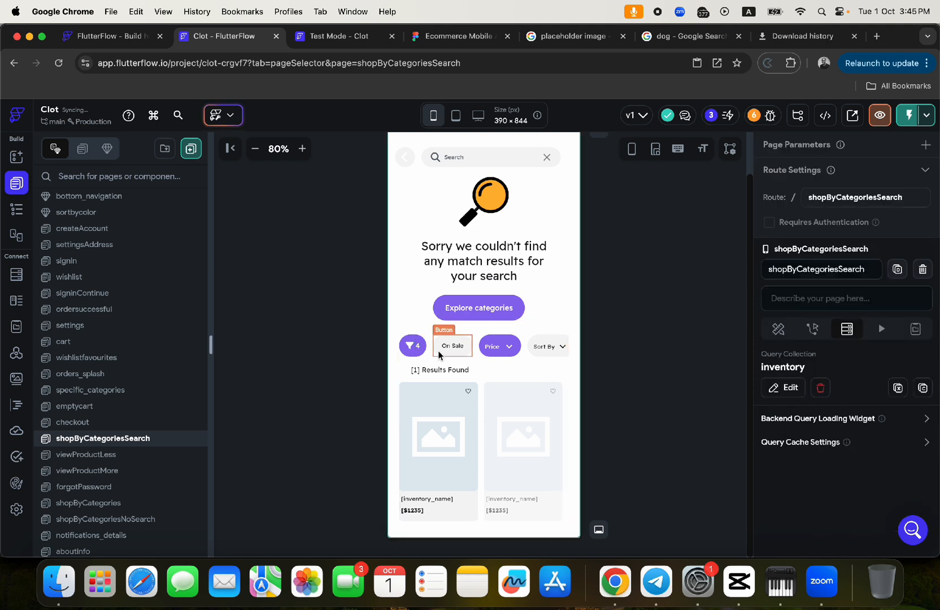
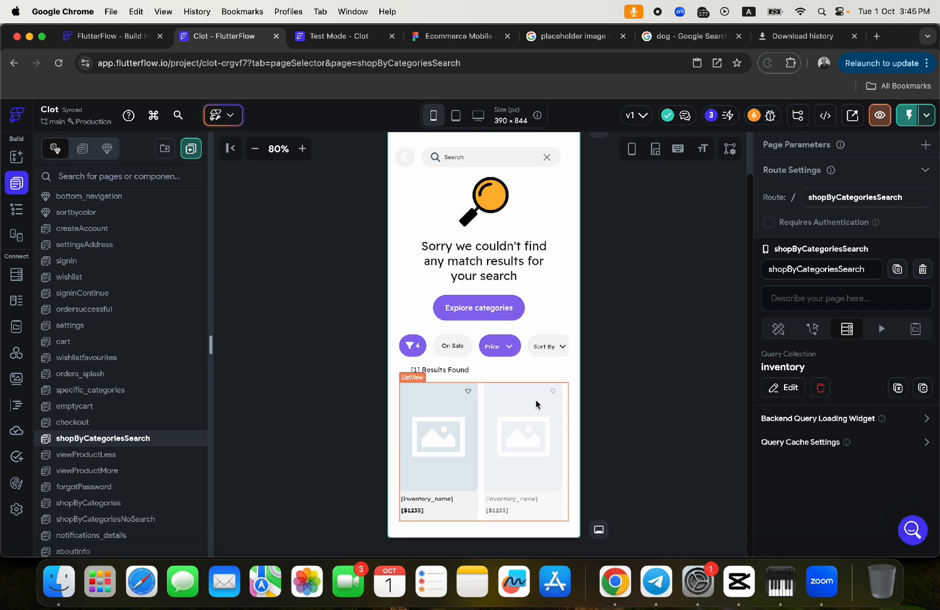
Step: Check the variable that generates the children of the search results ListView, leaving its settings as they are
left_click(524, 416)
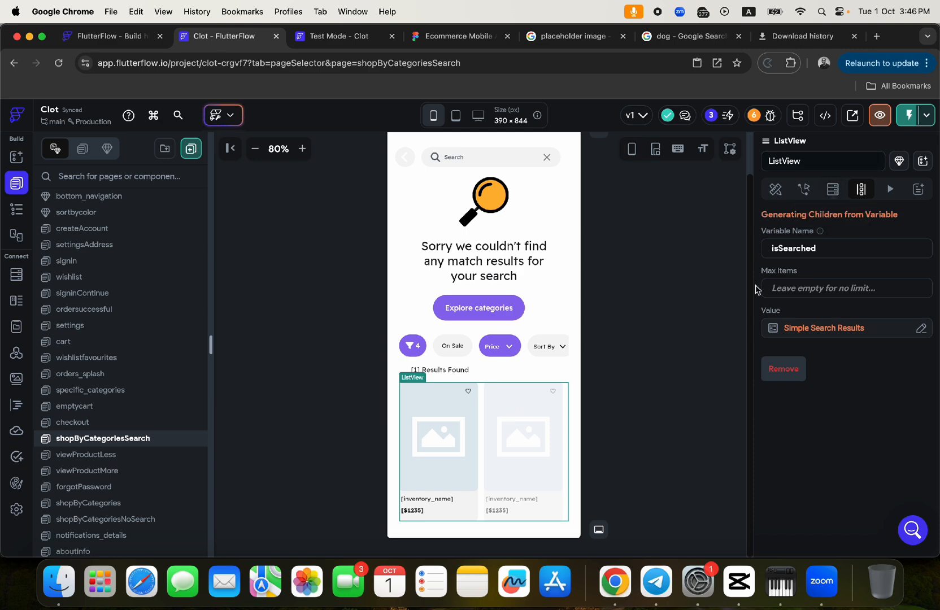
left_click(921, 328)
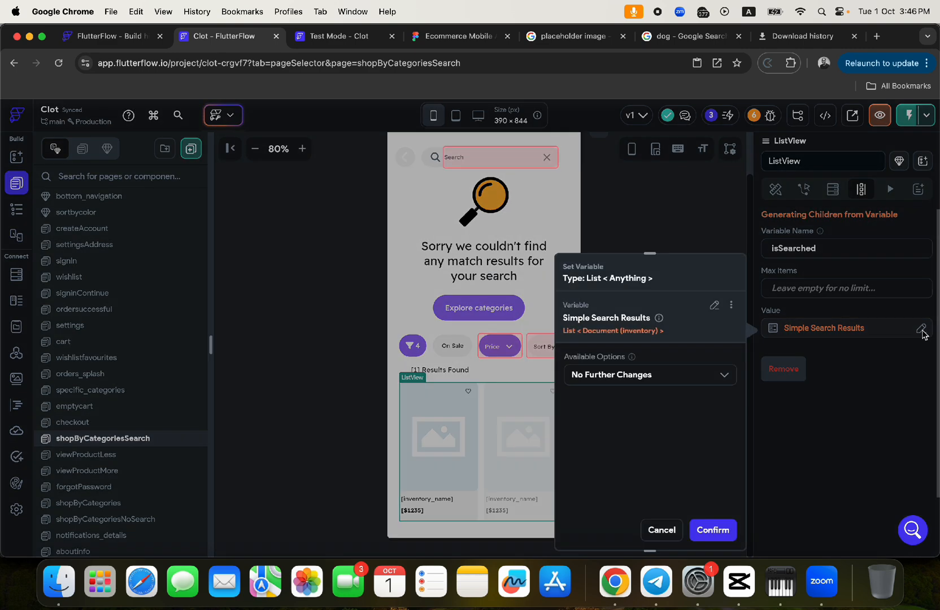
left_click(662, 533)
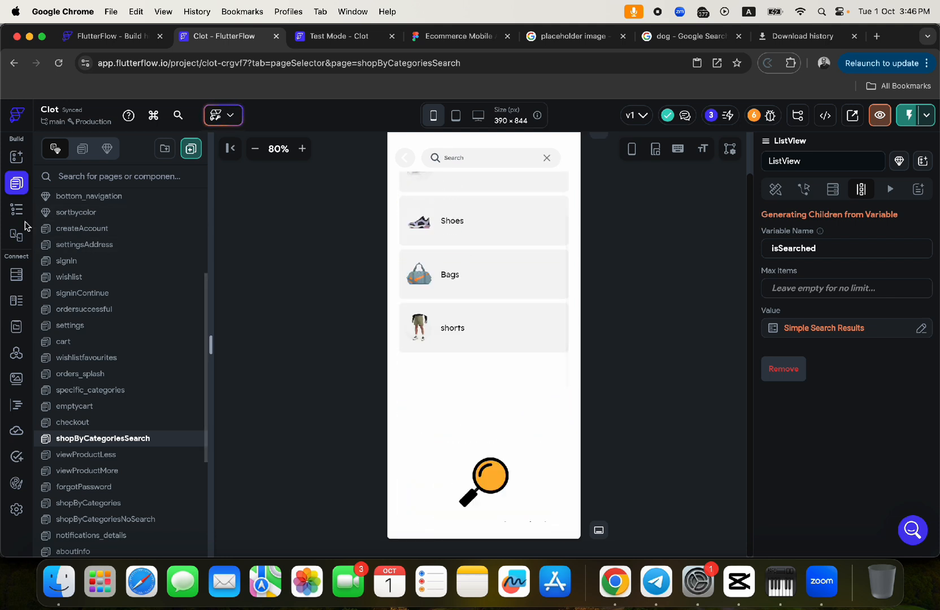
Step: Select the shopByCategoriesSearch page in the widget tree and review its inventory collection backend query
scroll(120, 277, "up", 5)
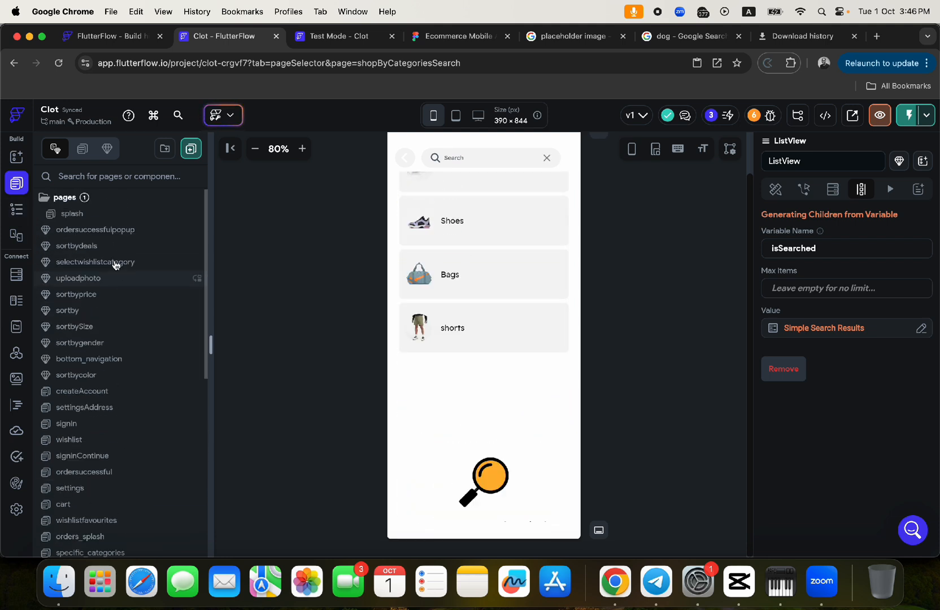
left_click(17, 209)
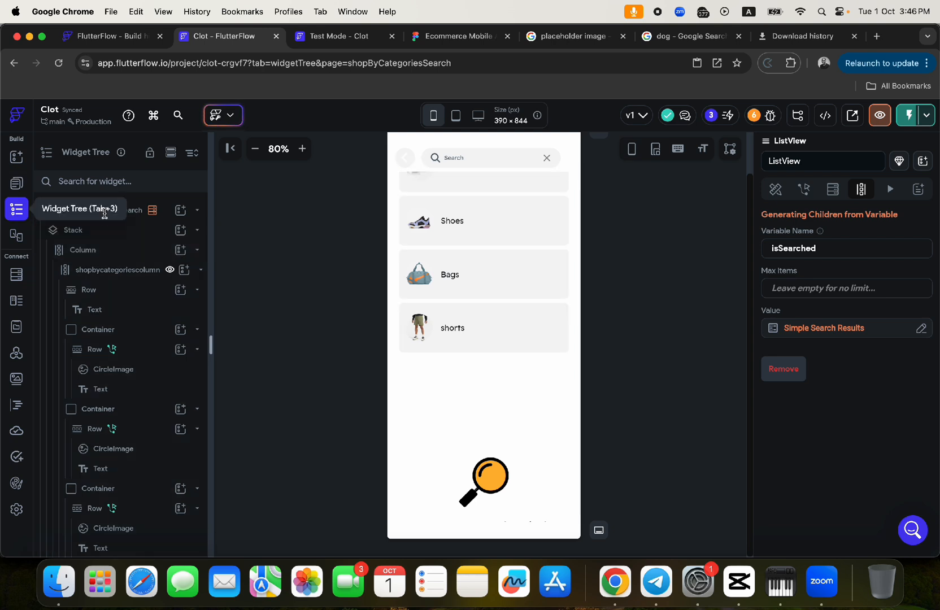
left_click(136, 211)
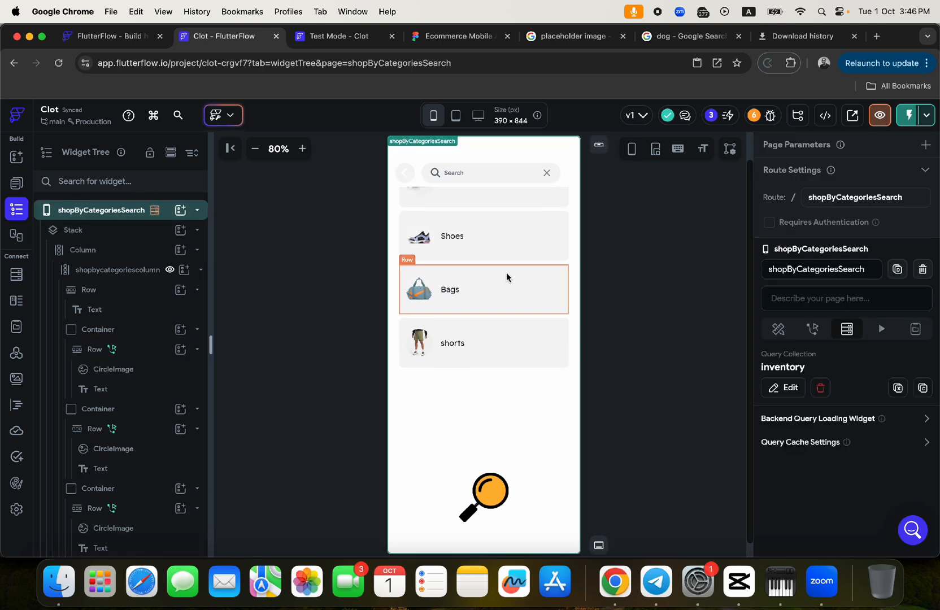
scroll(493, 307, "up", 3)
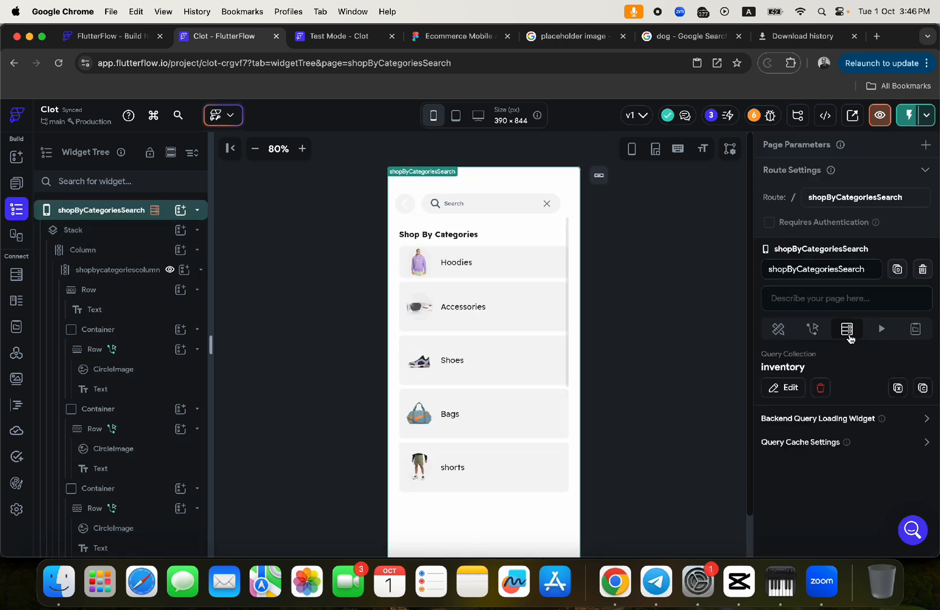
left_click(789, 390)
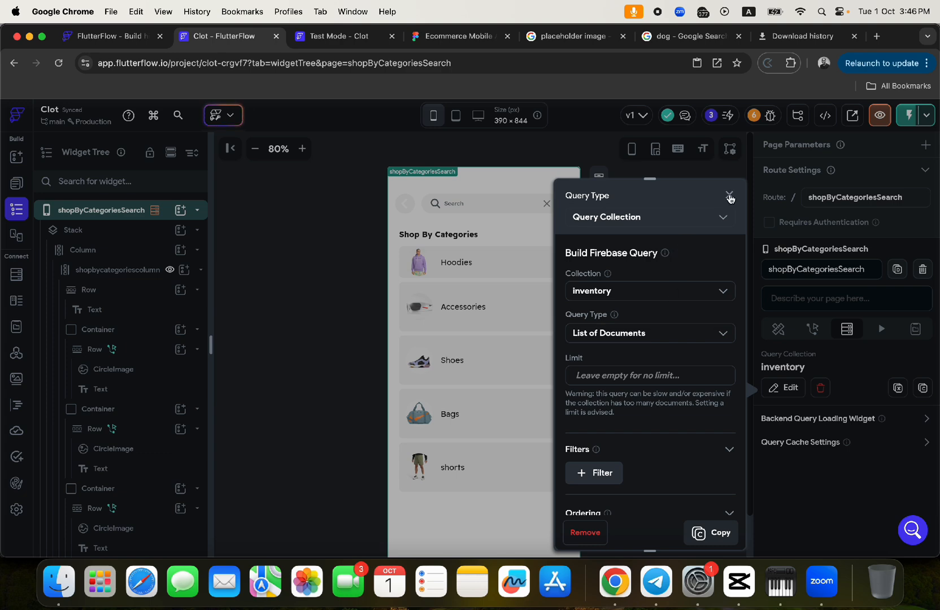
left_click(730, 196)
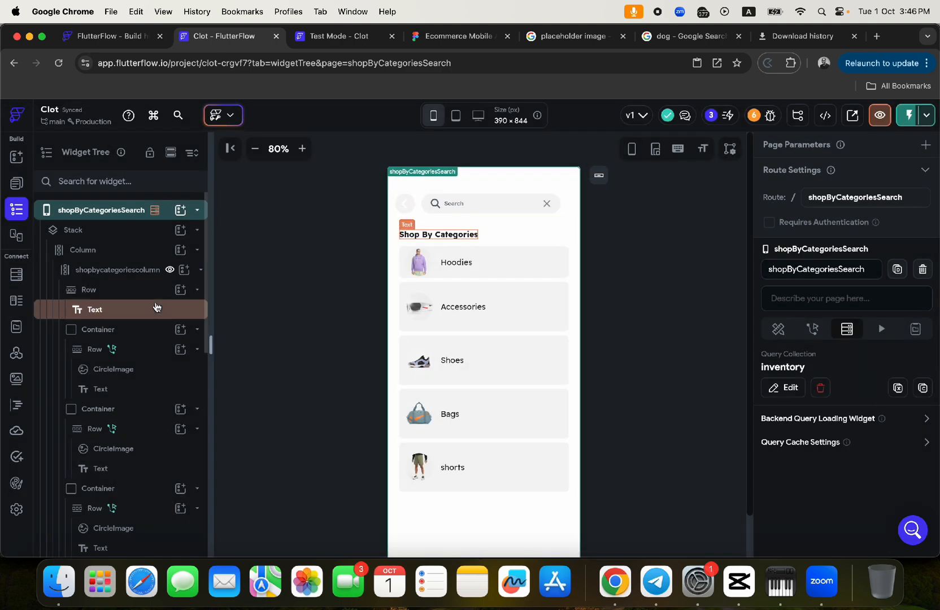
Step: Open the project's App State variables, and switch to the Figma design to examine the search filter row and its Sort by and Gender sheets
left_click(16, 329)
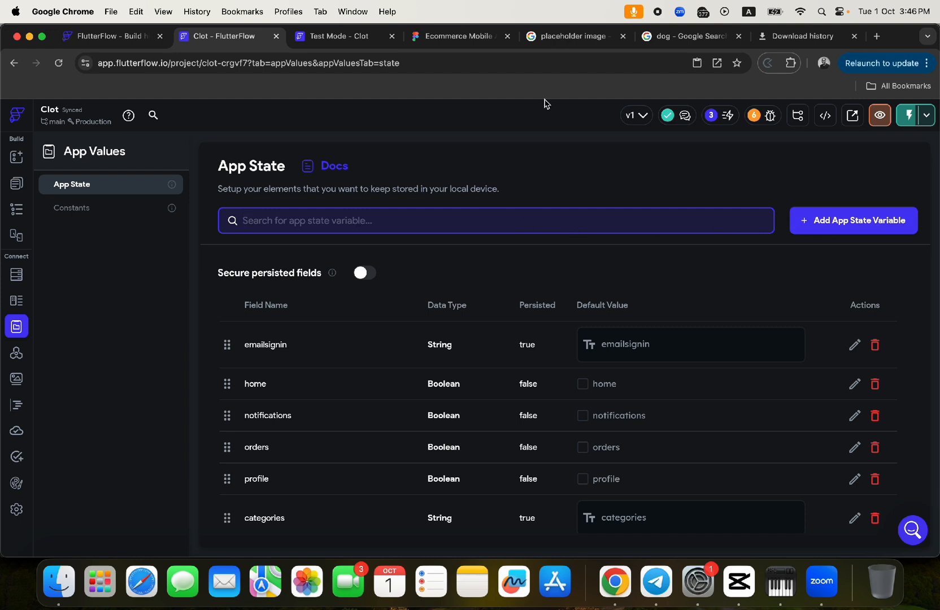
left_click(431, 38)
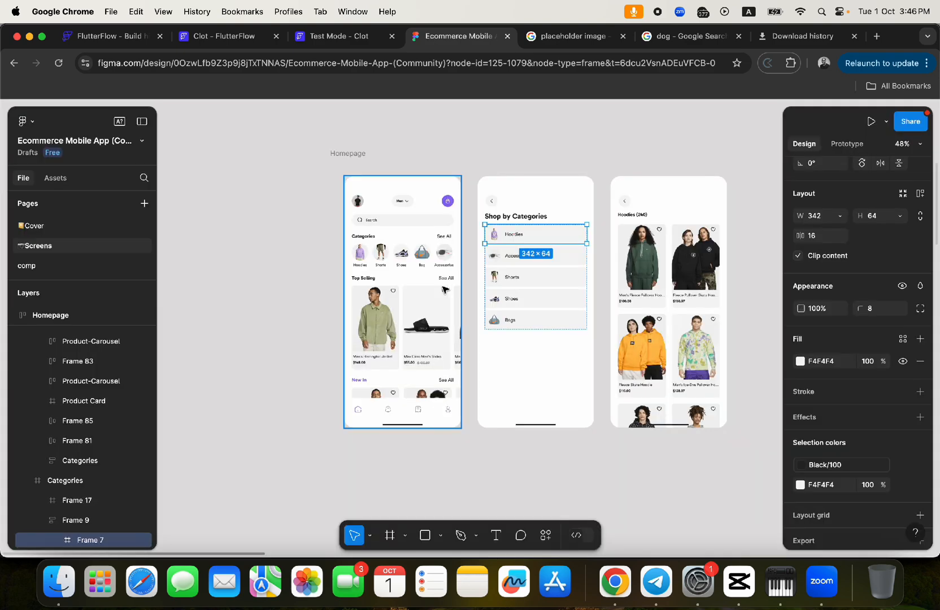
scroll(494, 300, "down", 7)
scroll(494, 304, "down", 5)
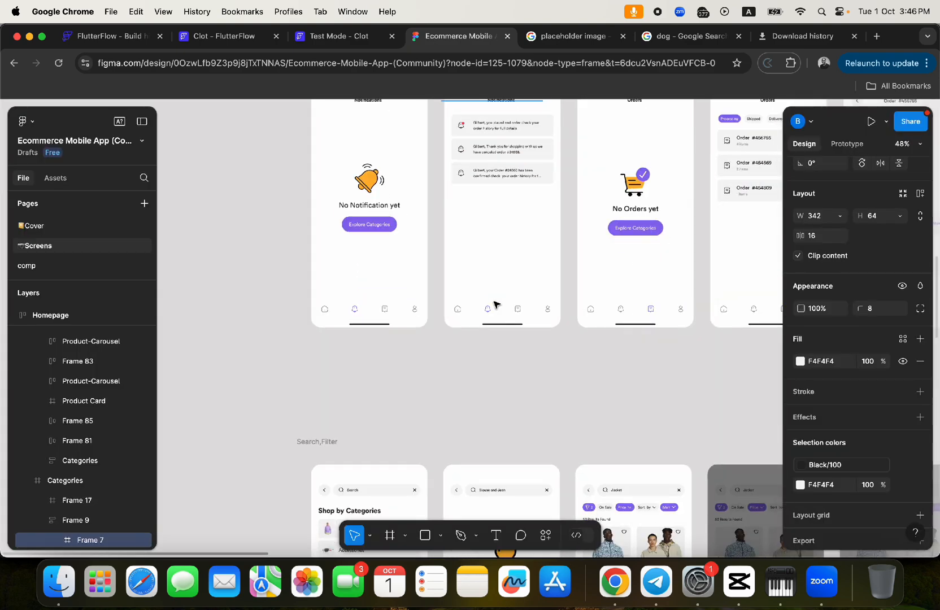
scroll(494, 303, "right", 3)
scroll(495, 303, "up", 5)
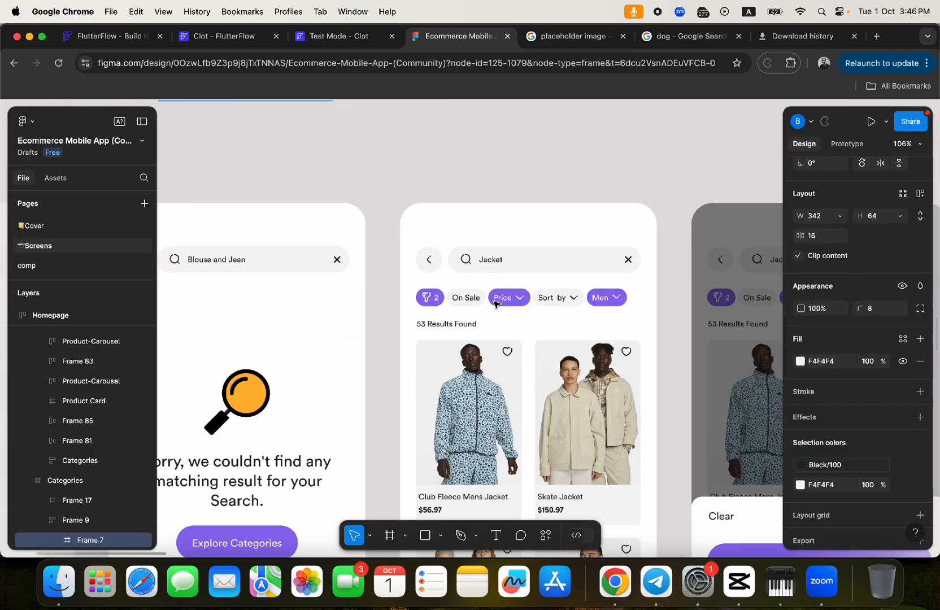
scroll(495, 304, "down", 1)
scroll(494, 305, "down", 2)
scroll(494, 305, "right", 4)
scroll(494, 305, "down", 1)
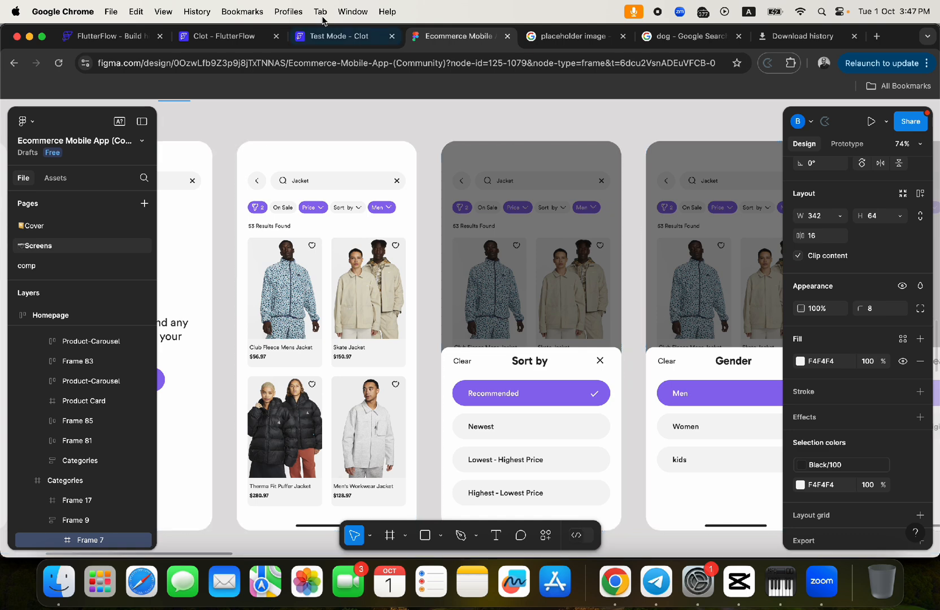
Step: Back in FlutterFlow, create a persisted String app state variable named soryBy
left_click(246, 40)
left_click(814, 232)
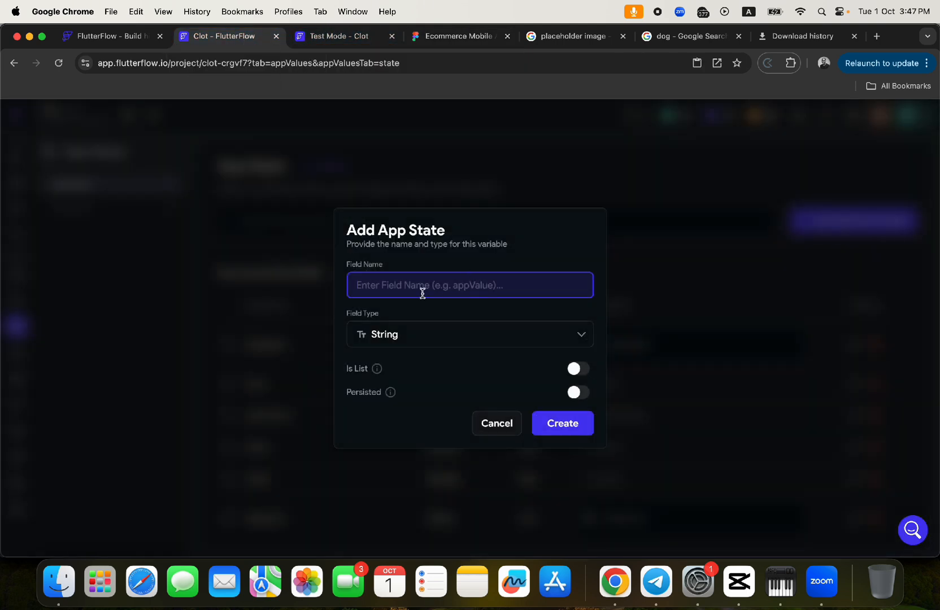
type("soryBy")
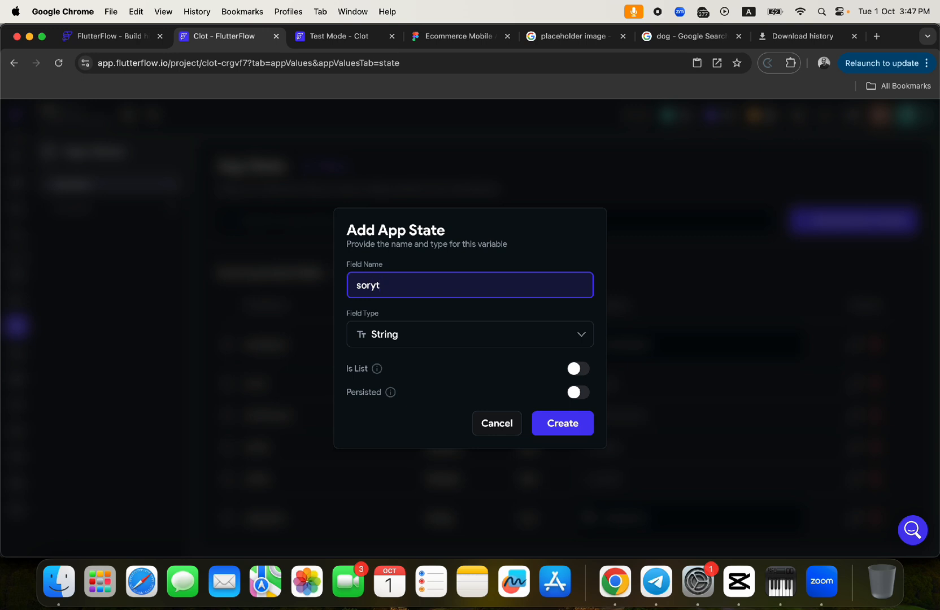
left_click(426, 345)
left_click(424, 312)
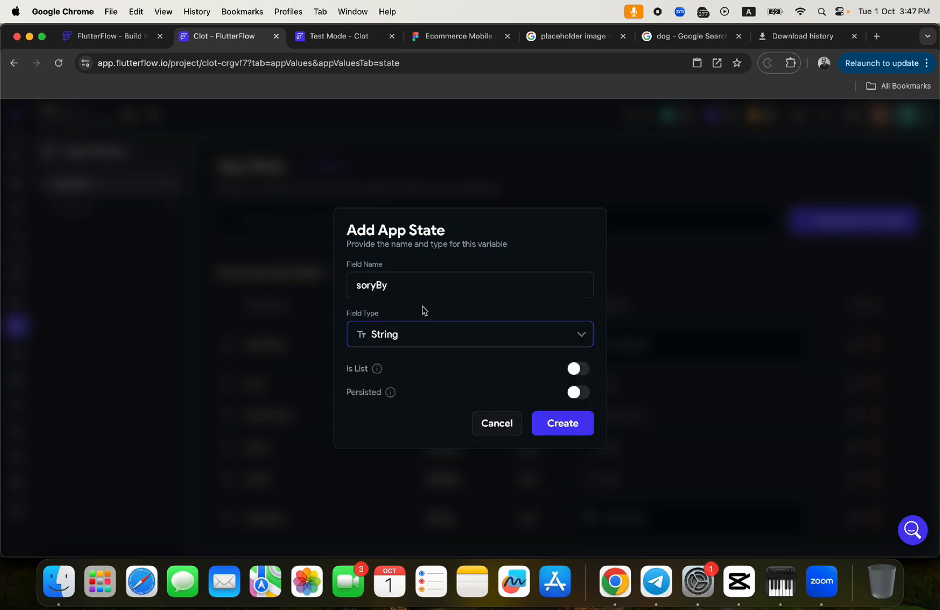
left_click(578, 392)
left_click(562, 424)
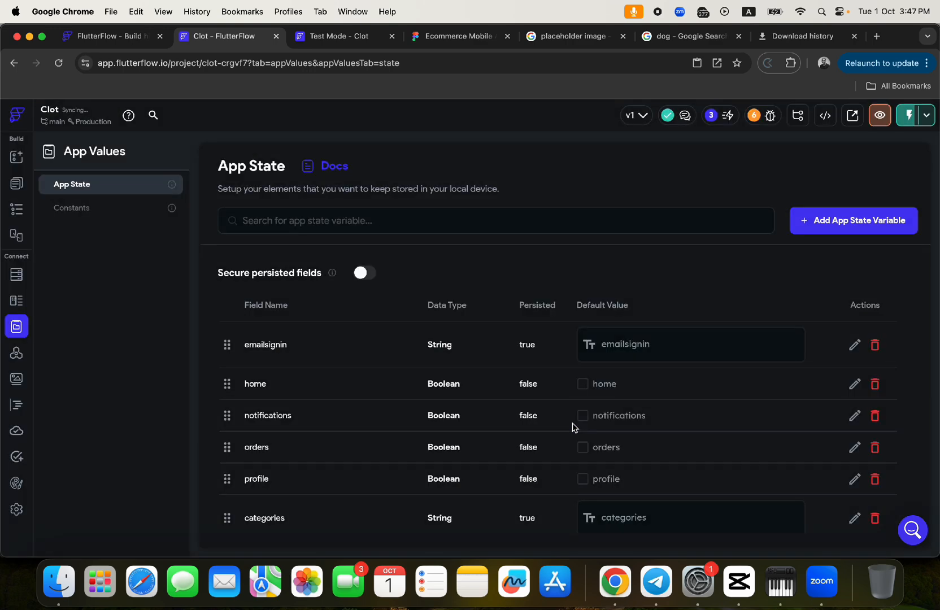
Step: Check the Gender sheet in the Figma design and create a persisted String app state variable named gender in FlutterFlow
left_click(444, 39)
scroll(571, 310, "right", 5)
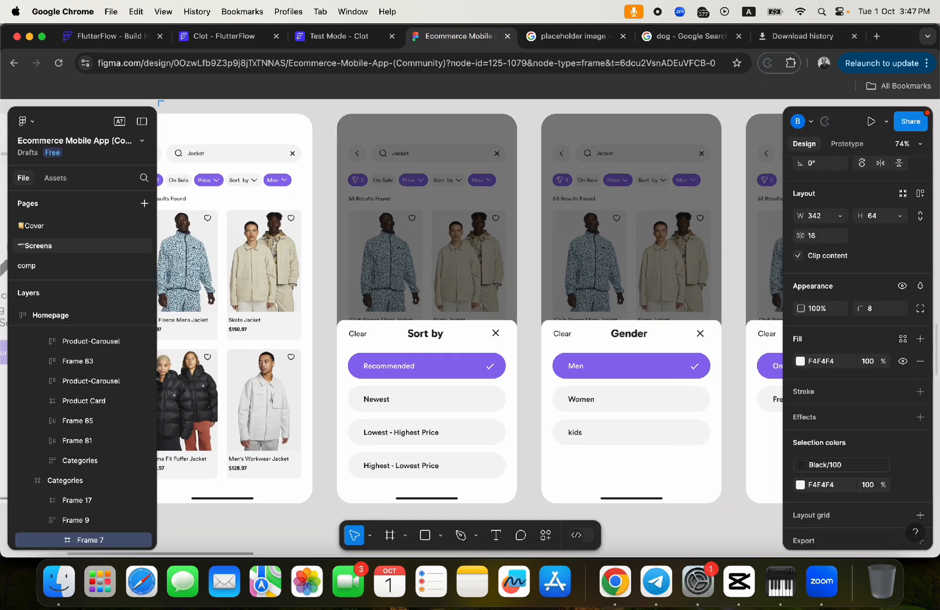
left_click(236, 37)
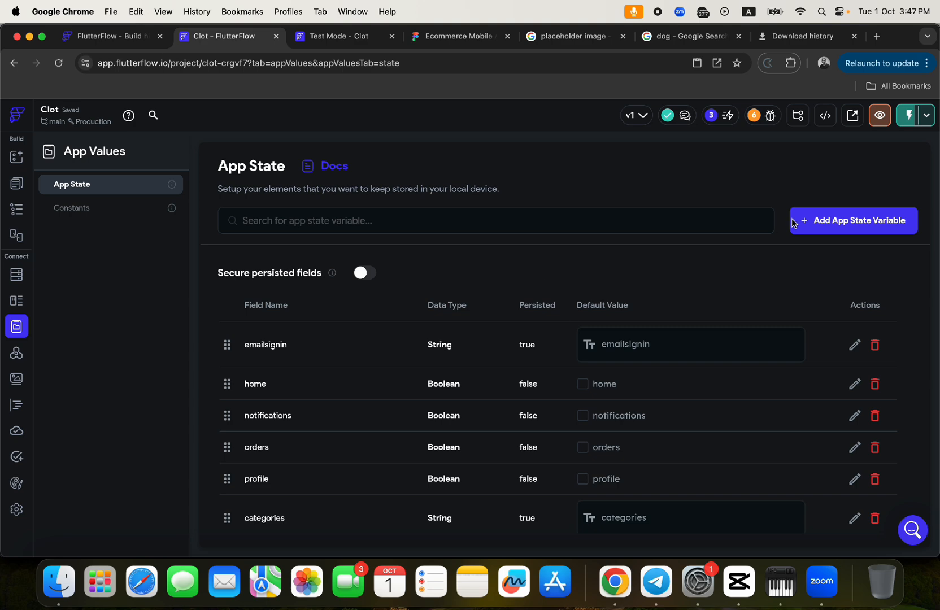
left_click(794, 223)
type("gender")
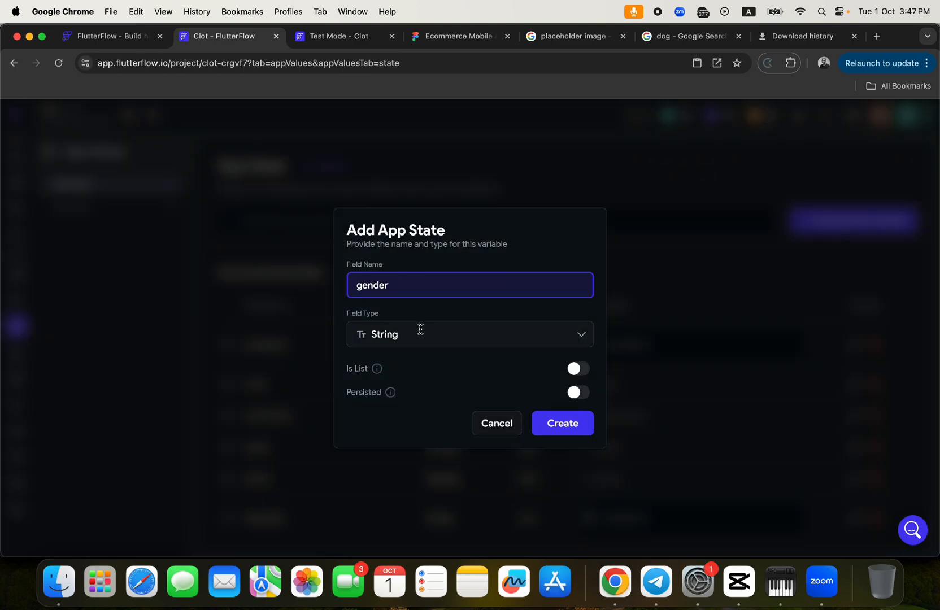
left_click(577, 392)
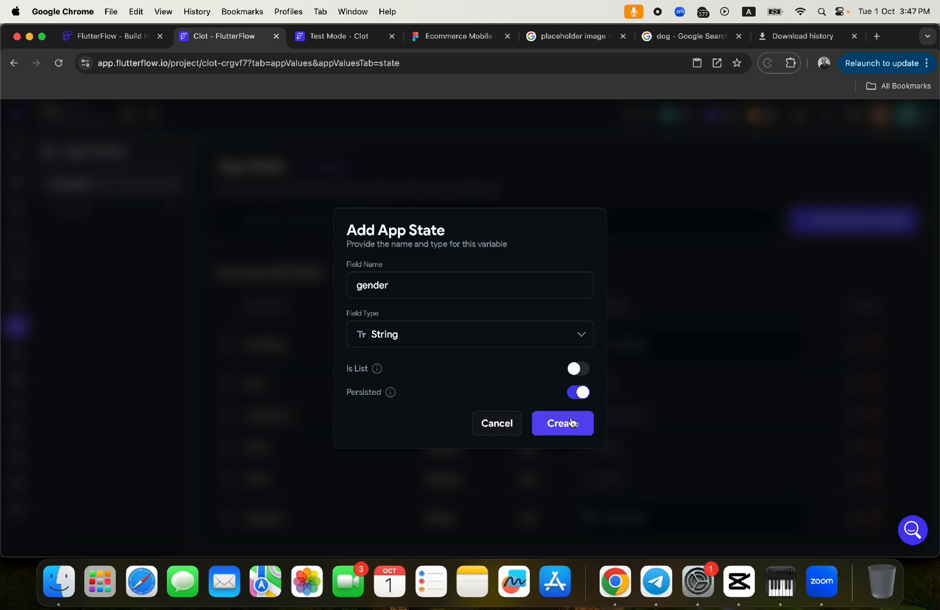
left_click(571, 423)
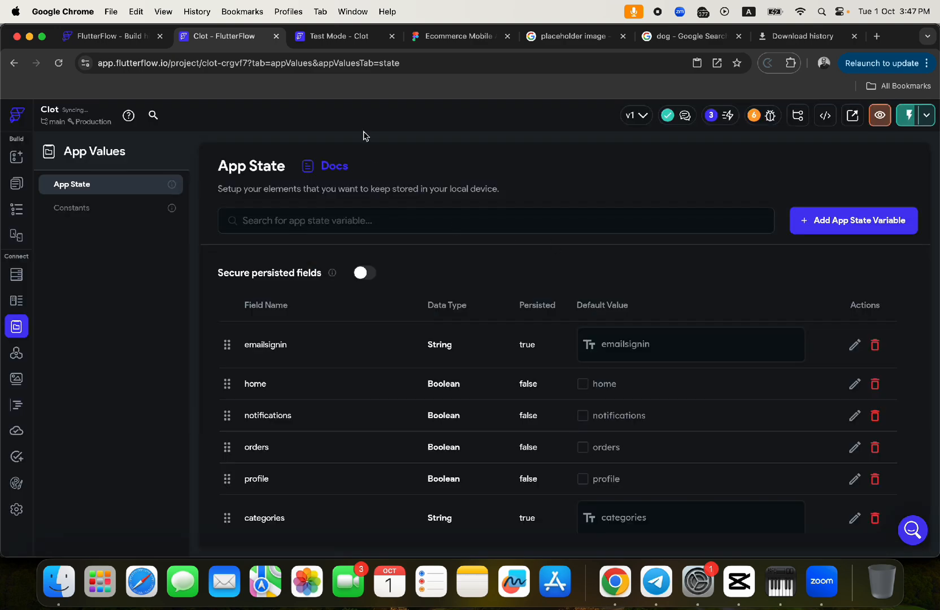
Step: Check the Deals sheet in the Figma design and create a persisted String app state variable named deals in FlutterFlow
left_click(457, 35)
scroll(518, 156, "right", 5)
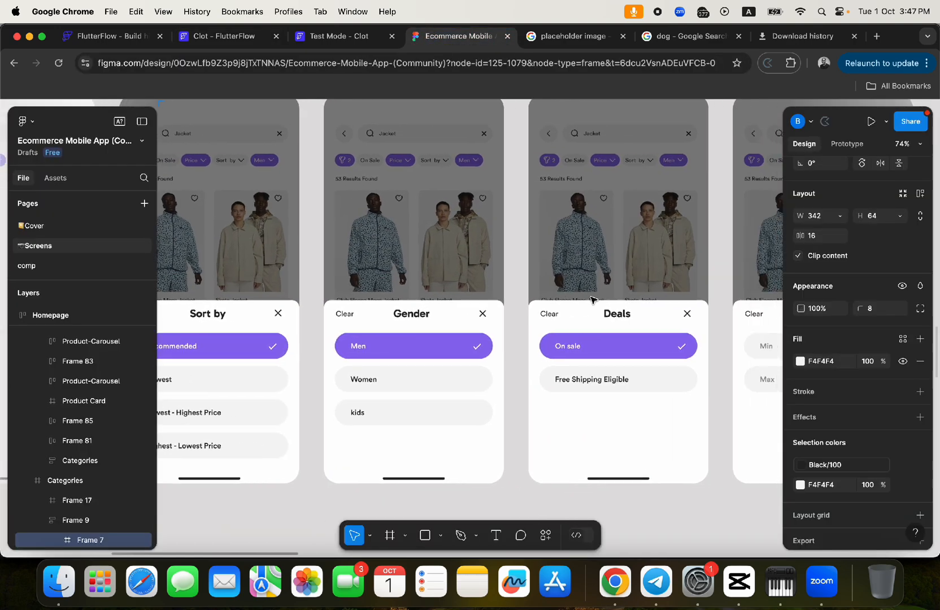
left_click(242, 37)
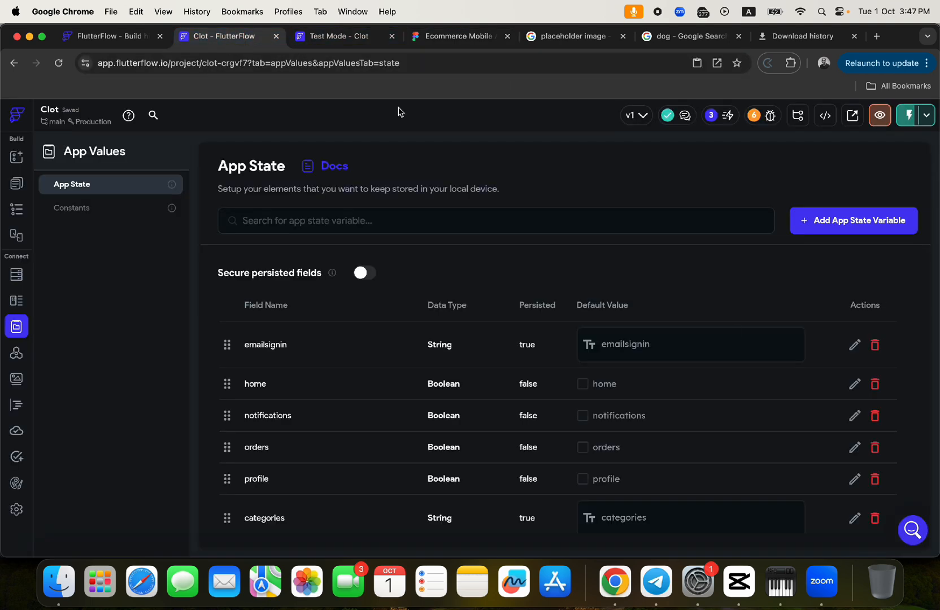
left_click(852, 226)
type("deals")
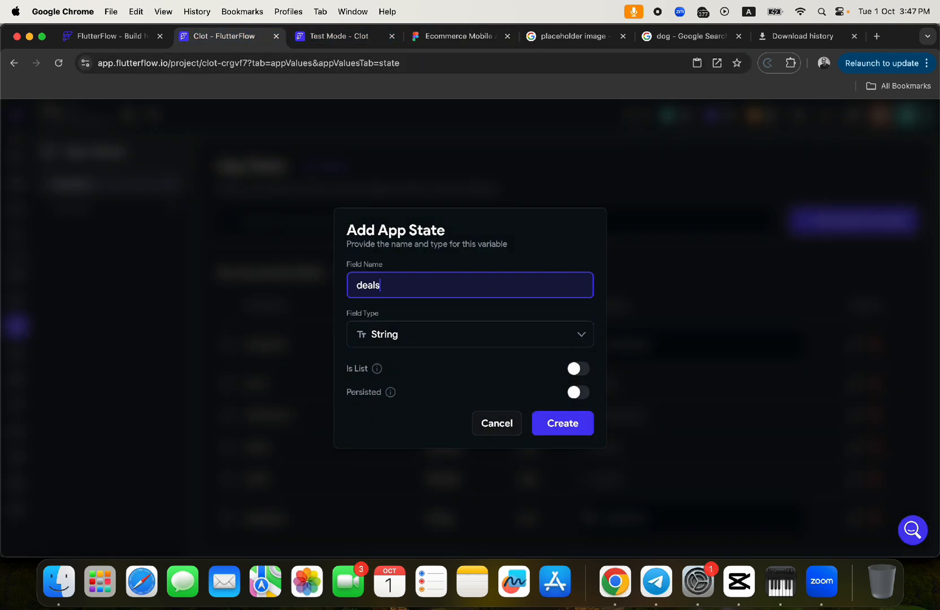
left_click(577, 392)
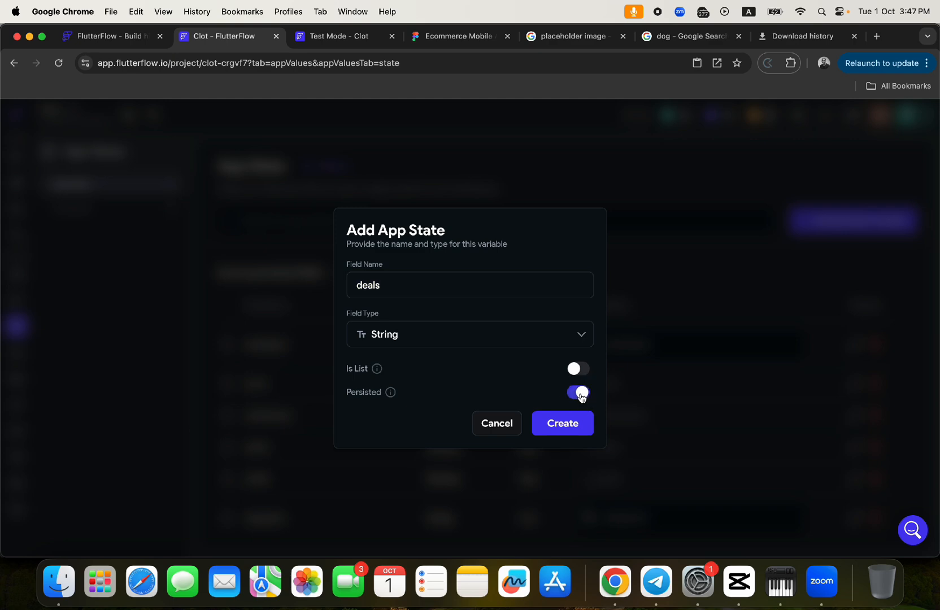
left_click(573, 428)
Step: Switch to the Figma design and examine the Price sheet alongside the Sort by, Gender and Deals filter sheets
left_click(451, 36)
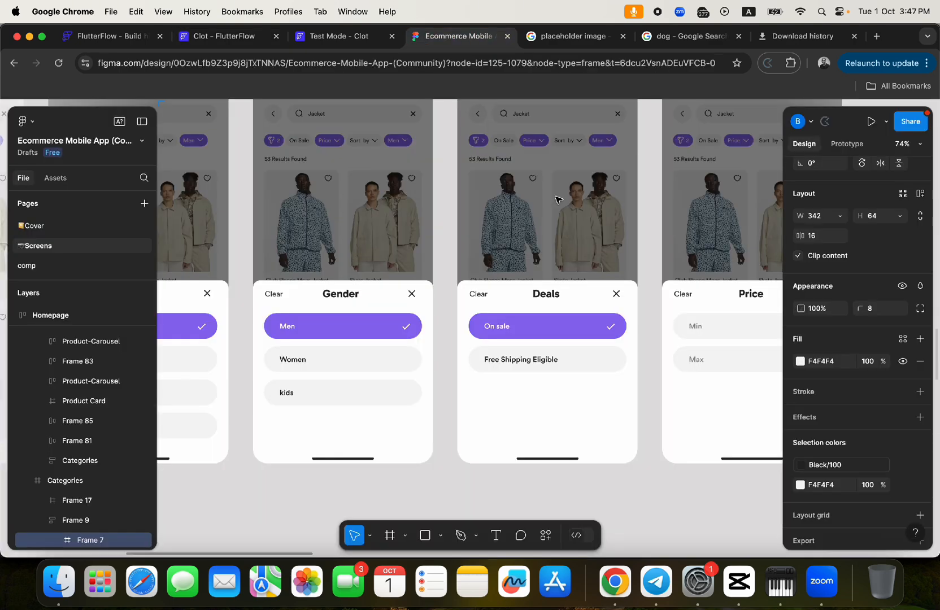
scroll(625, 312, "right", 5)
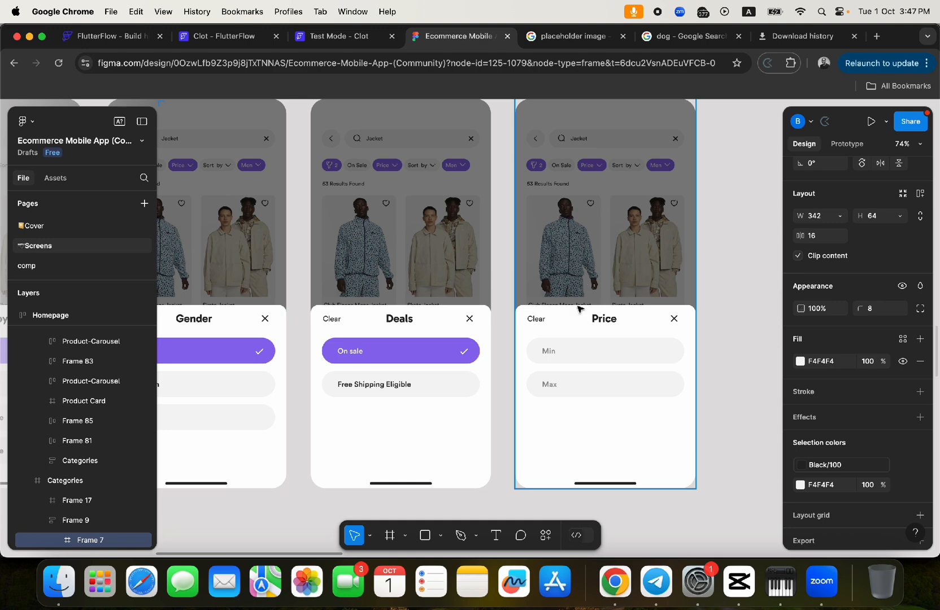
scroll(578, 309, "left", 6)
scroll(579, 309, "up", 3)
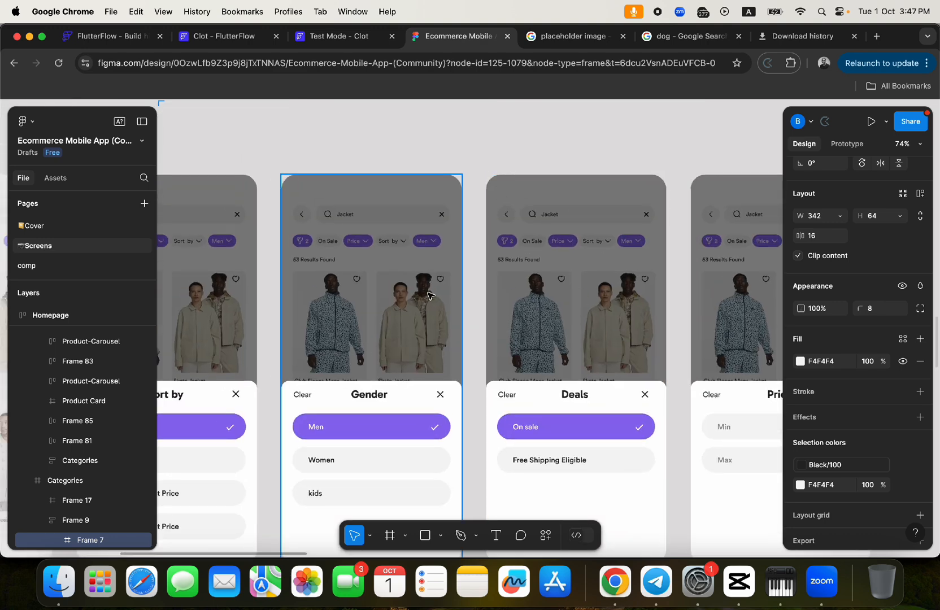
scroll(429, 294, "down", 5)
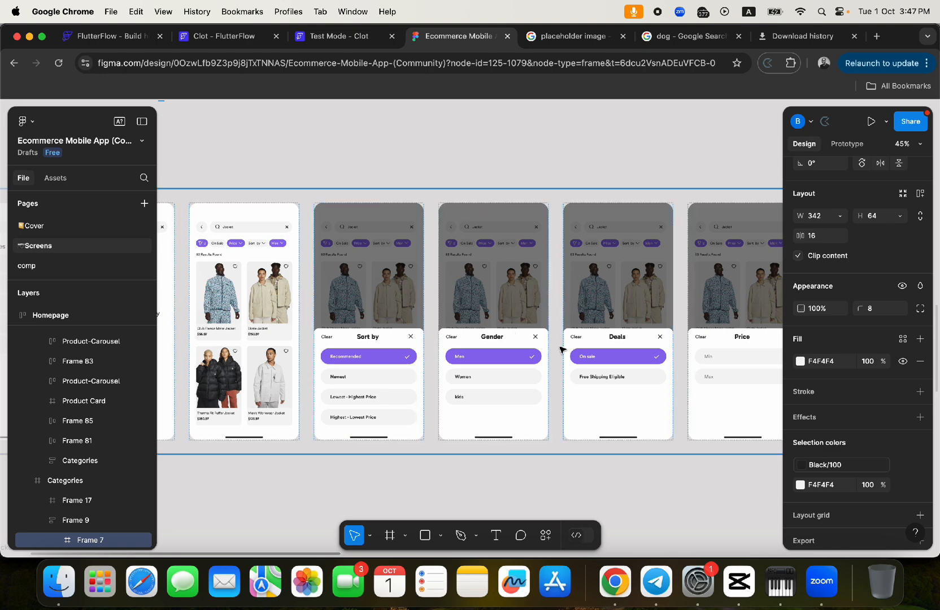
Step: Return to the shopByCategoriesSearch page in FlutterFlow and inspect the filter row's On Sale button and its Price and Sort By dropdowns
left_click(240, 37)
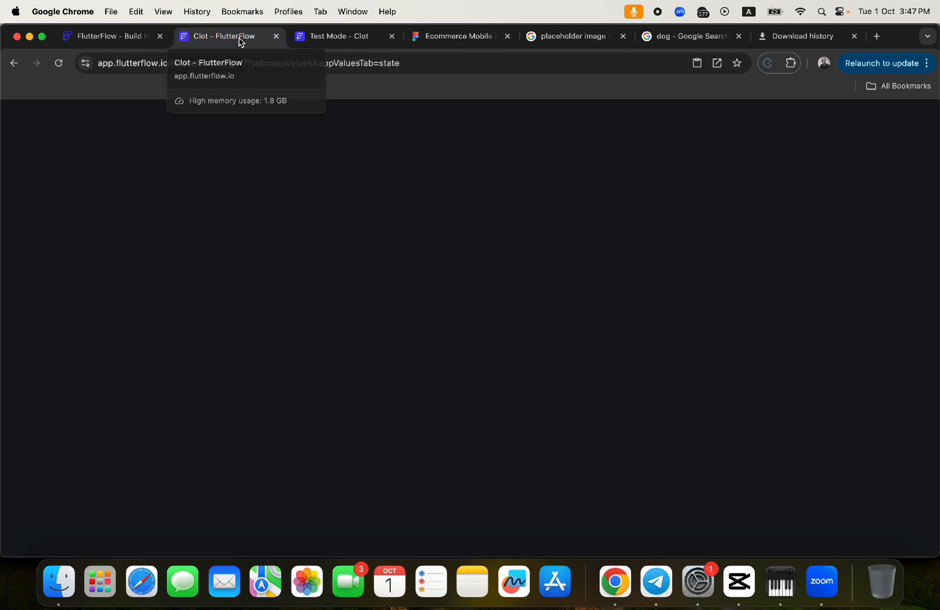
left_click(13, 190)
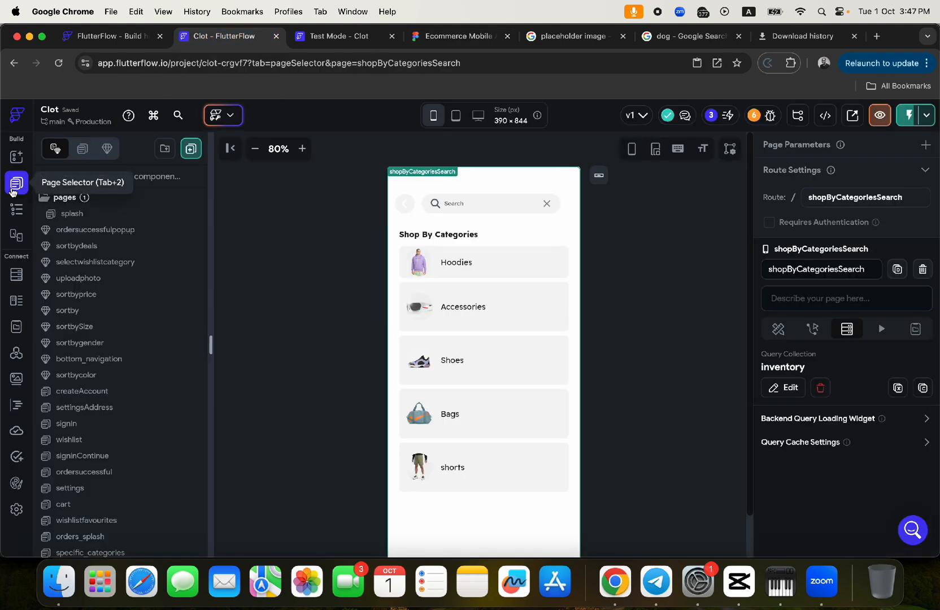
scroll(502, 437, "down", 5)
scroll(504, 442, "down", 2)
scroll(503, 442, "right", 1)
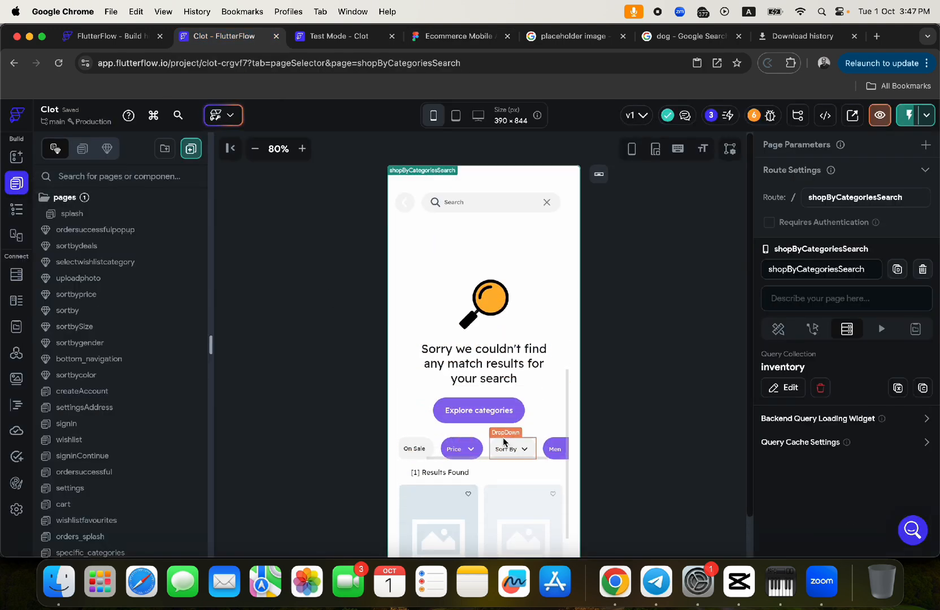
scroll(504, 443, "left", 1)
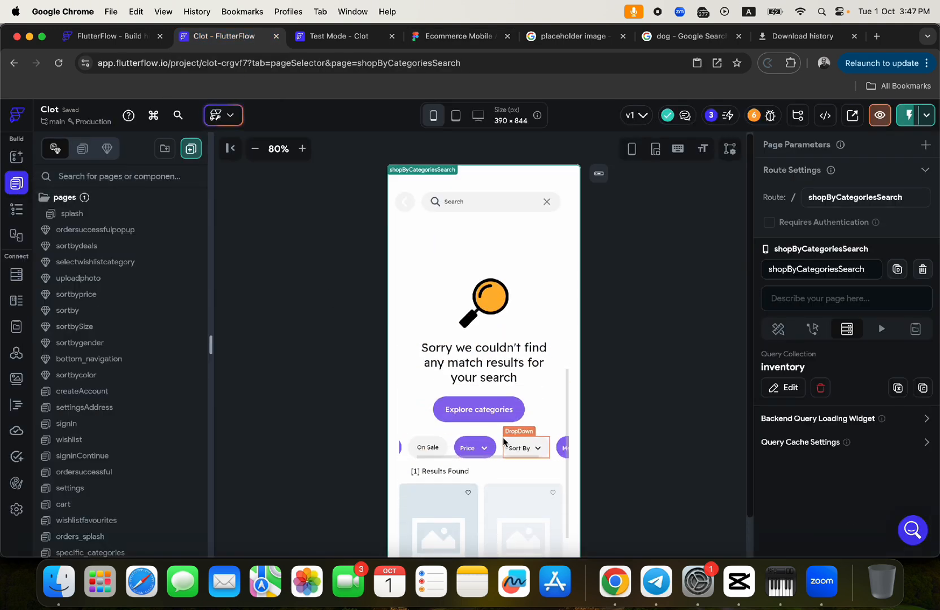
left_click(438, 448)
scroll(446, 448, "left", 1)
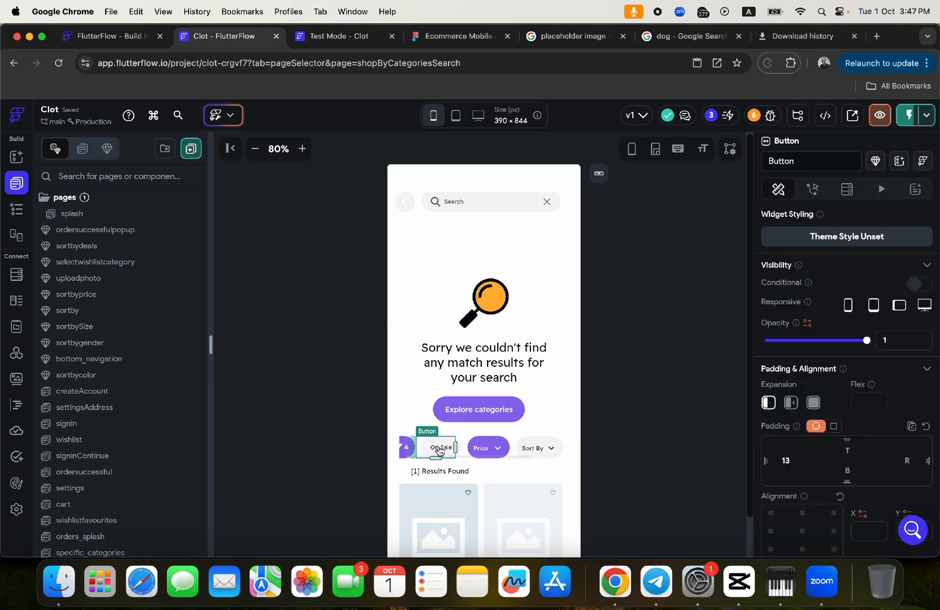
left_click(495, 448)
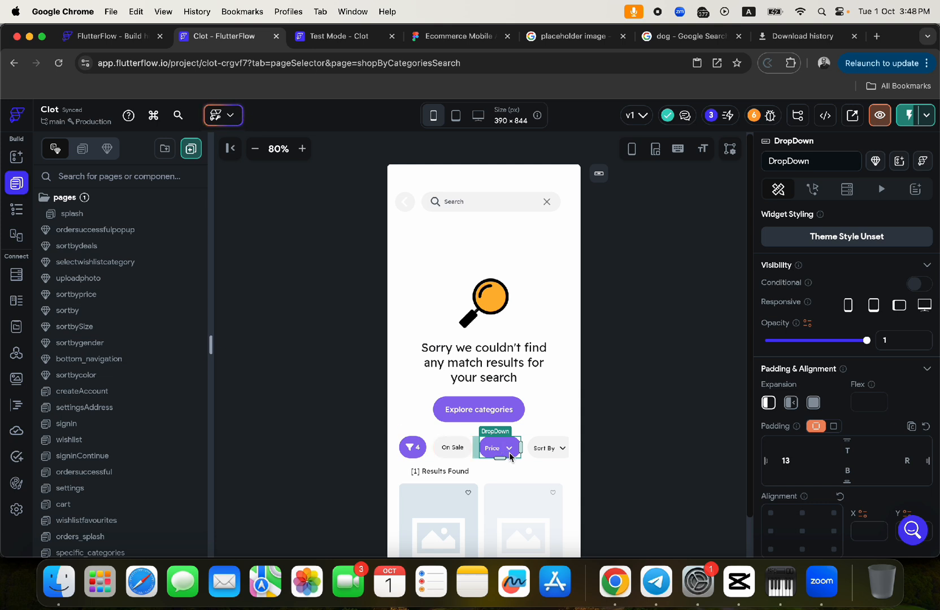
scroll(544, 450, "right", 2)
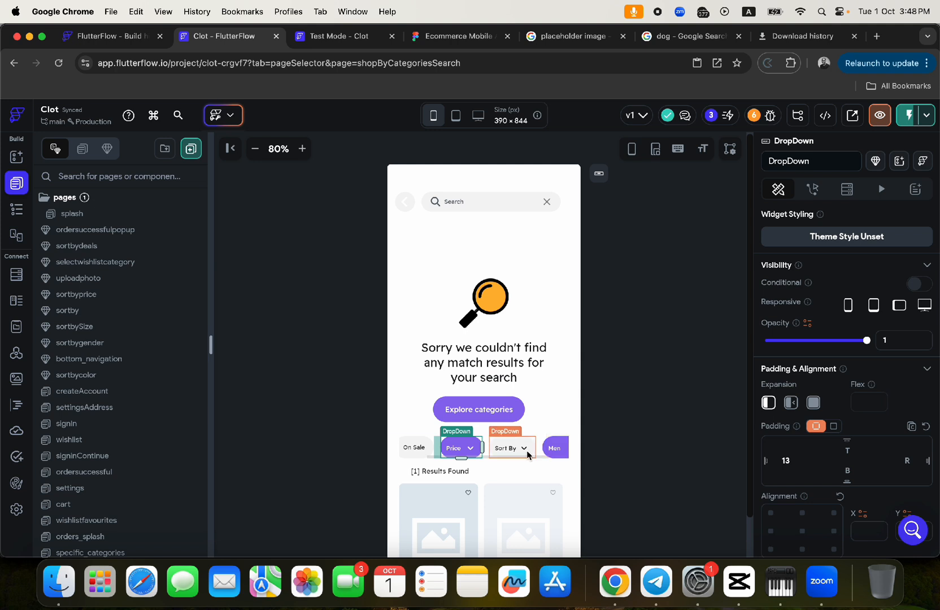
scroll(517, 452, "left", 2)
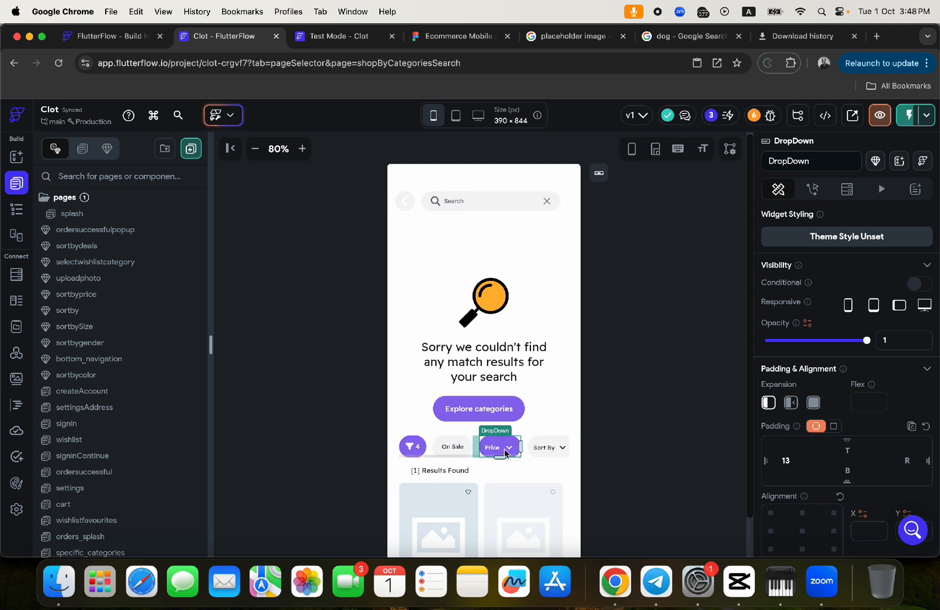
Step: Duplicate the On Sale button in the filter row and copy the Price dropdown's fill color code
left_click(455, 446)
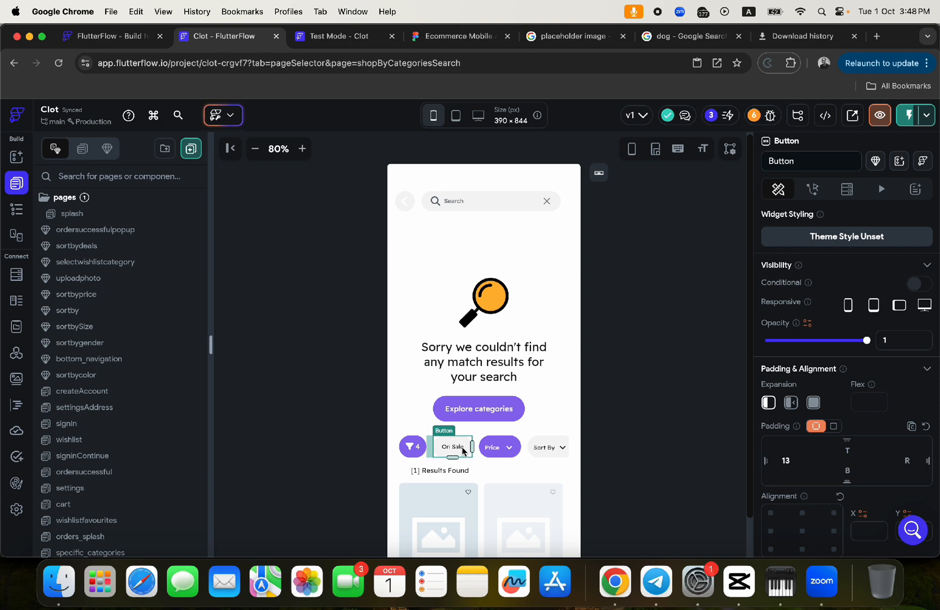
key("super+d")
left_click(539, 447)
scroll(831, 467, "down", 3)
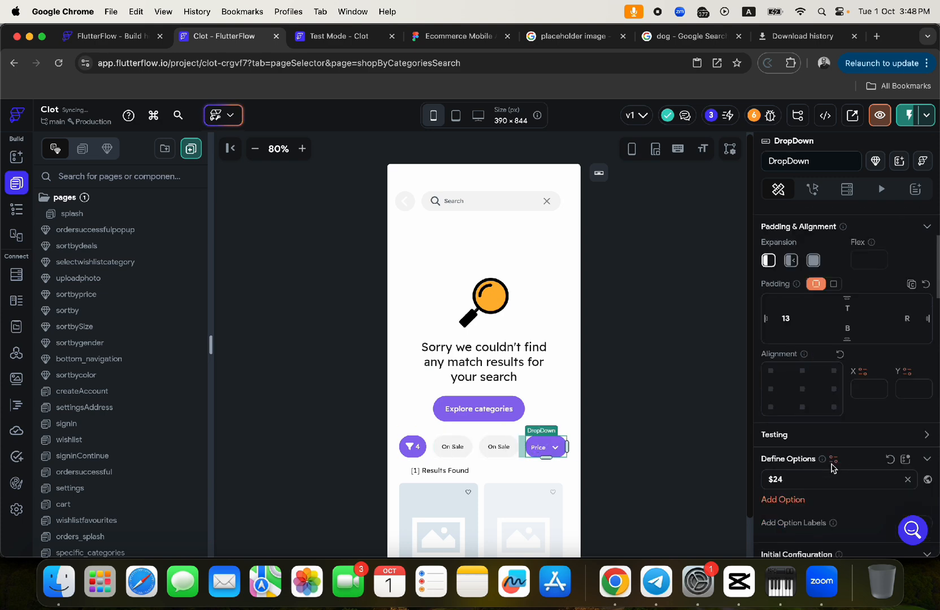
scroll(831, 467, "down", 10)
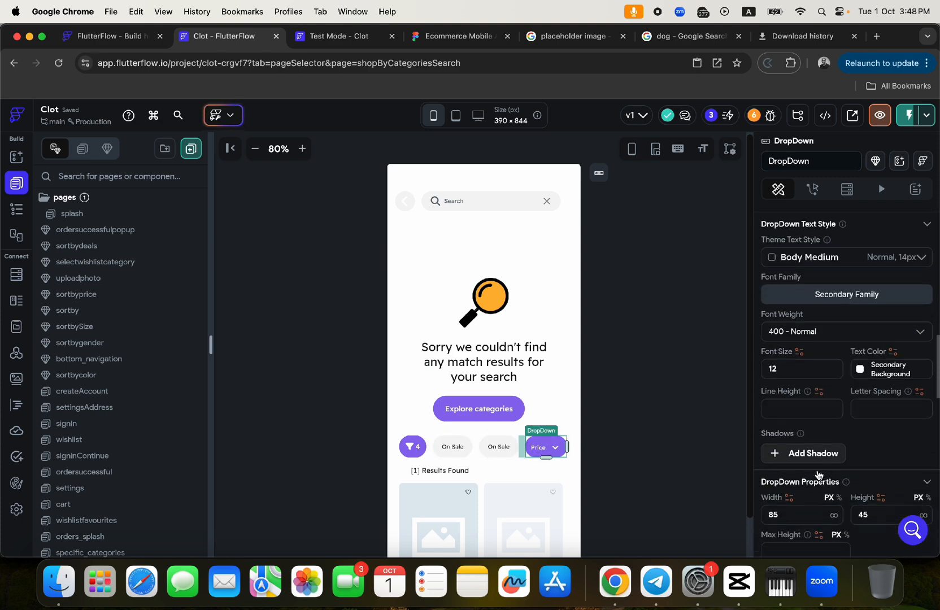
scroll(819, 474, "down", 5)
left_click(798, 454)
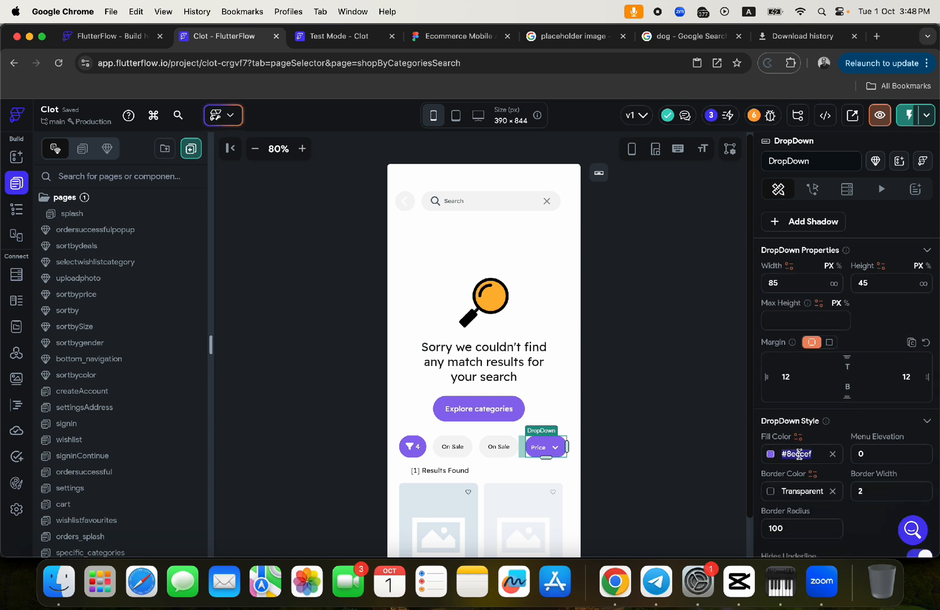
key("super+c")
Step: Set the duplicated On Sale button's fill color to #8e6cef and its text color to Secondary Background
left_click(486, 442)
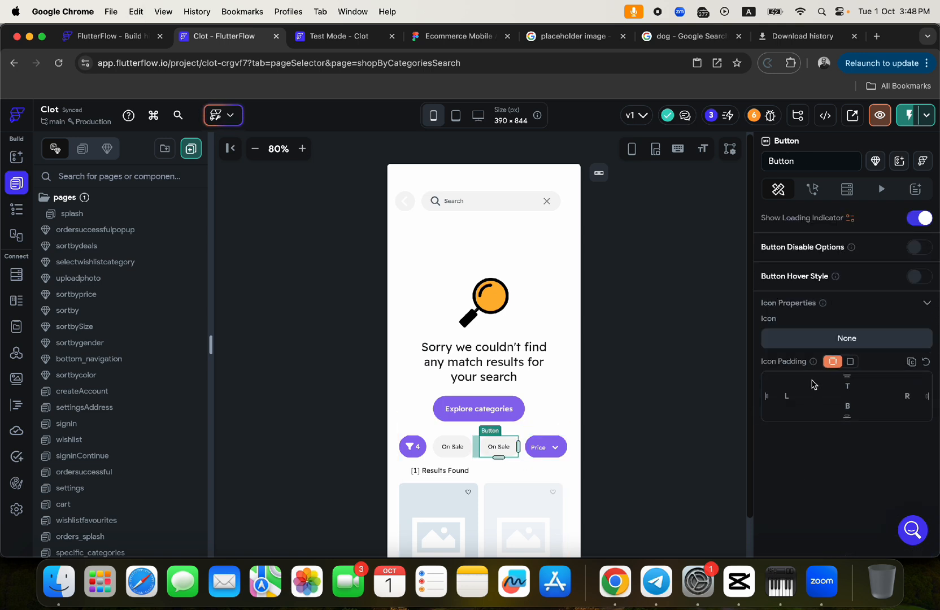
scroll(837, 340, "down", 8)
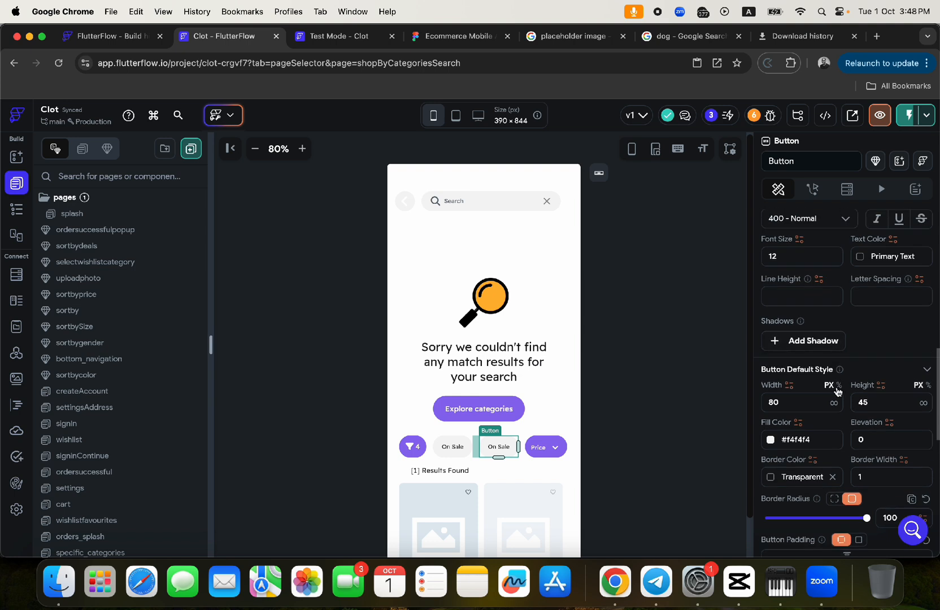
left_click(793, 439)
key("super+v")
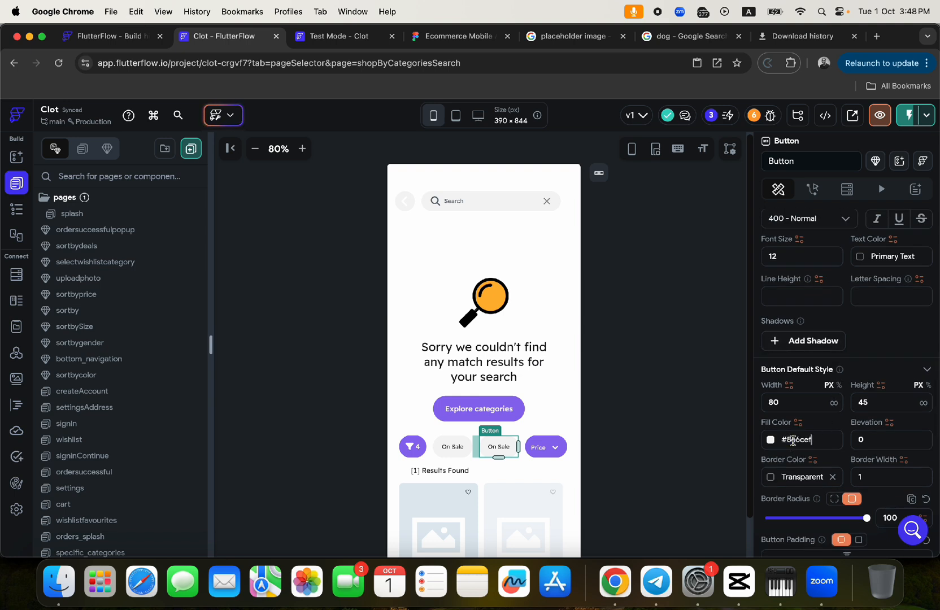
key("Return")
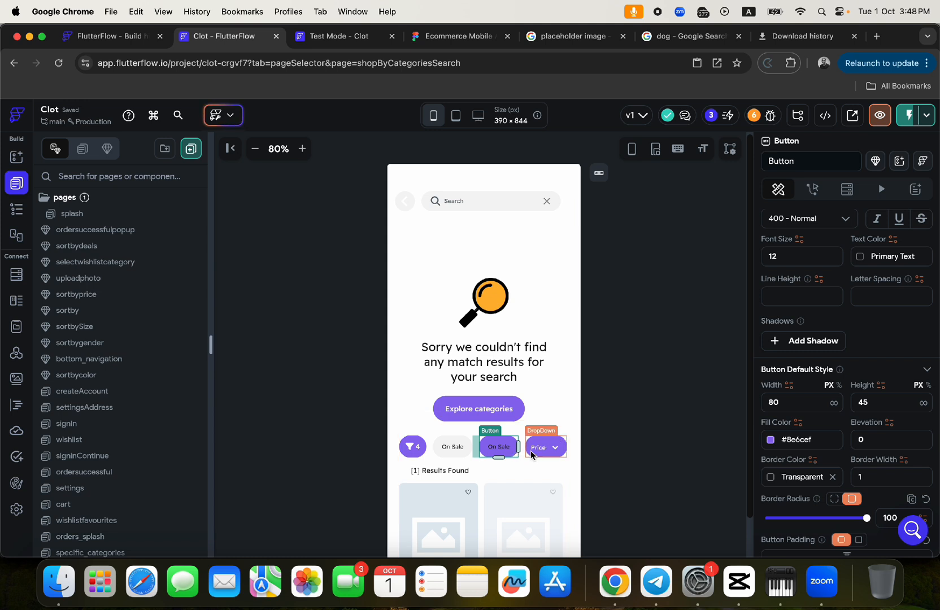
left_click(862, 264)
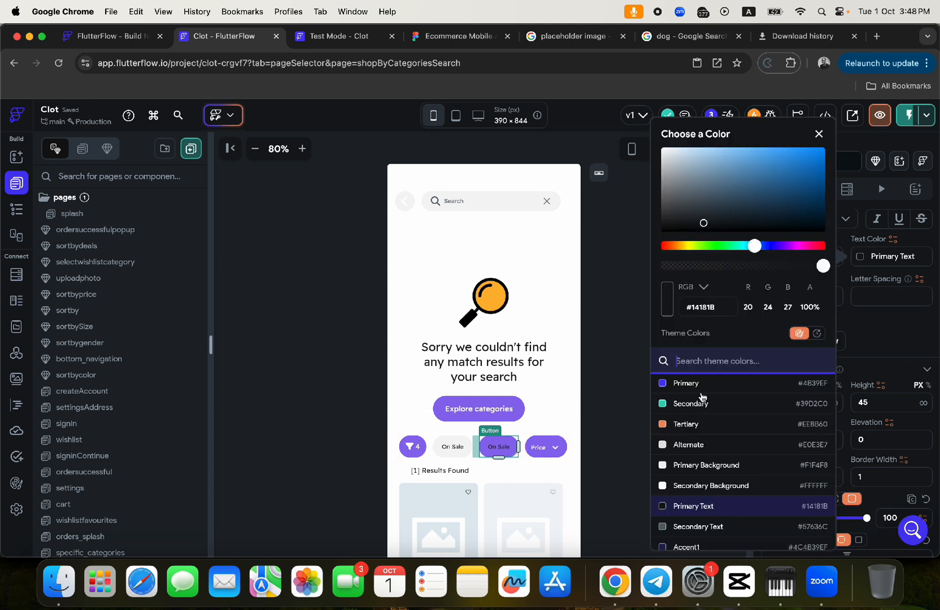
left_click(704, 486)
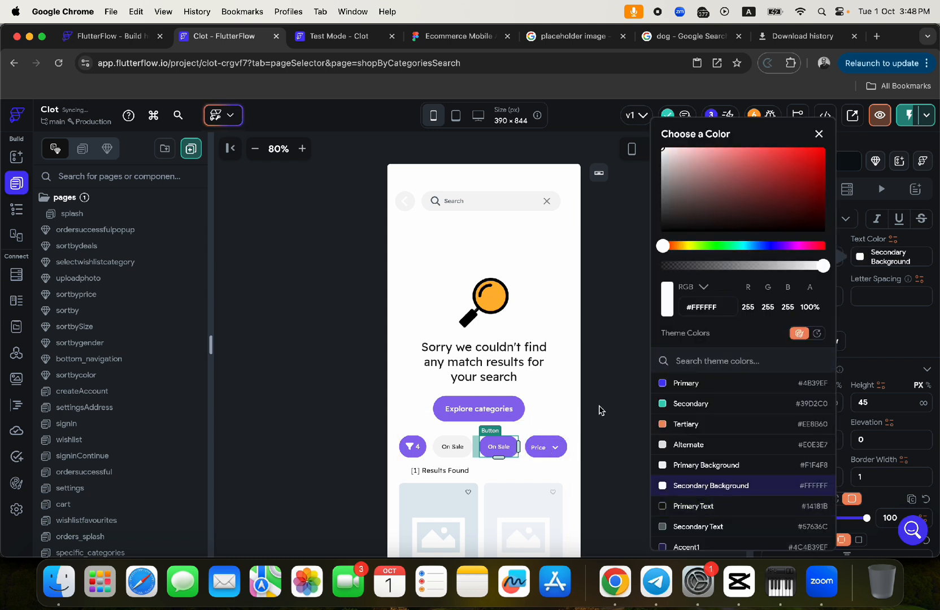
left_click(891, 326)
Step: Change the purple duplicate button's text to Price and delete the Price dropdown from the filter row
scroll(844, 302, "up", 9)
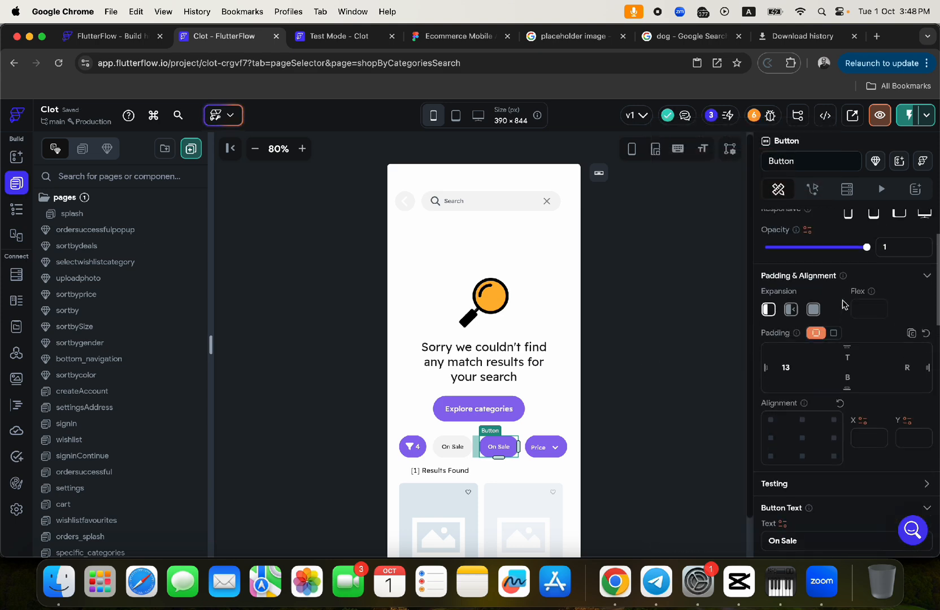
scroll(822, 315, "up", 1)
scroll(830, 367, "down", 4)
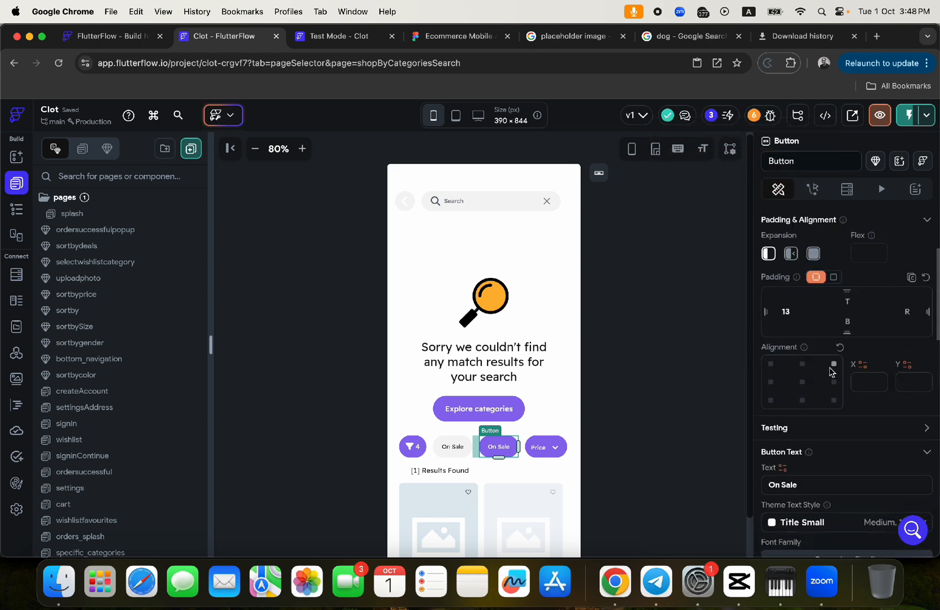
scroll(870, 451, "down", 4)
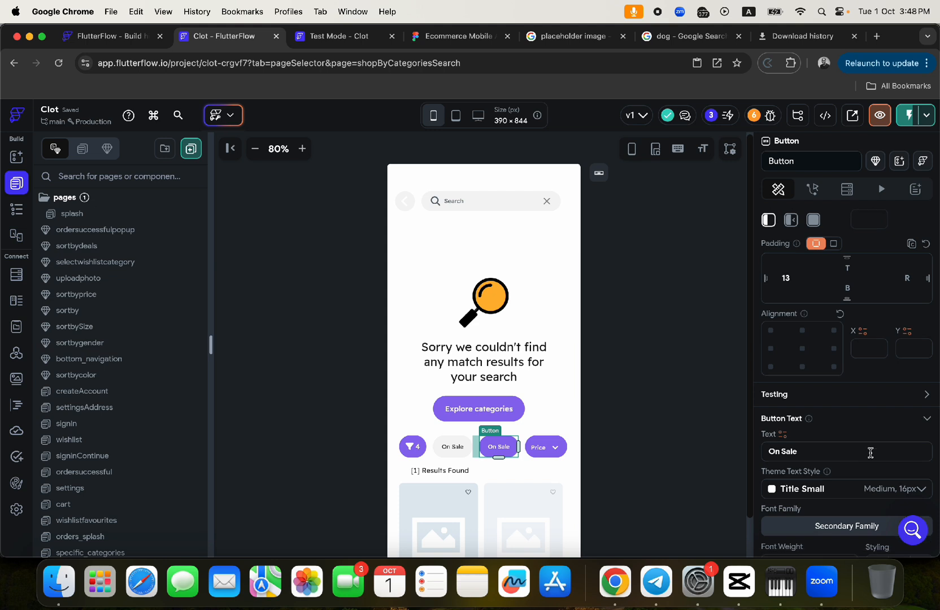
left_click_drag(796, 342, 750, 341)
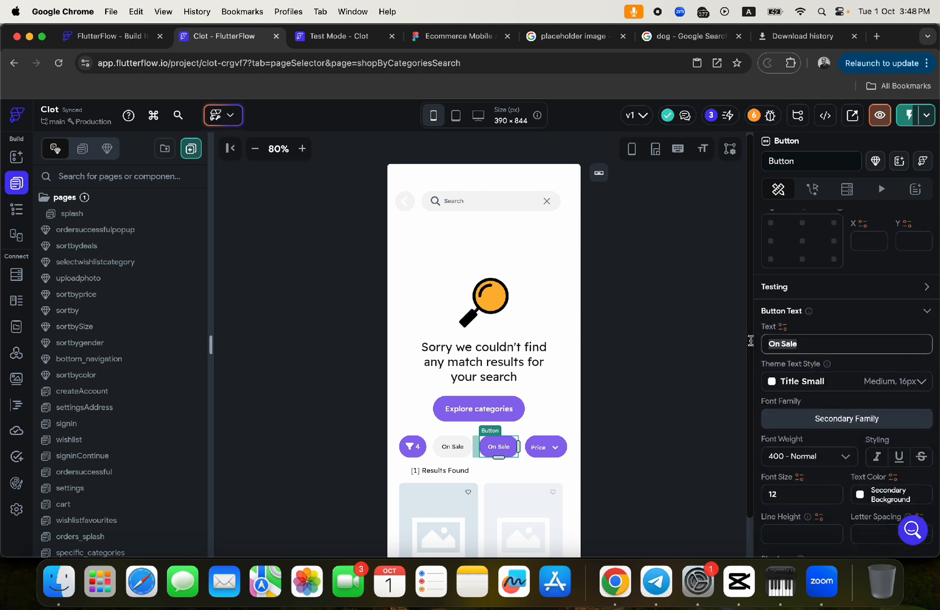
type("Price")
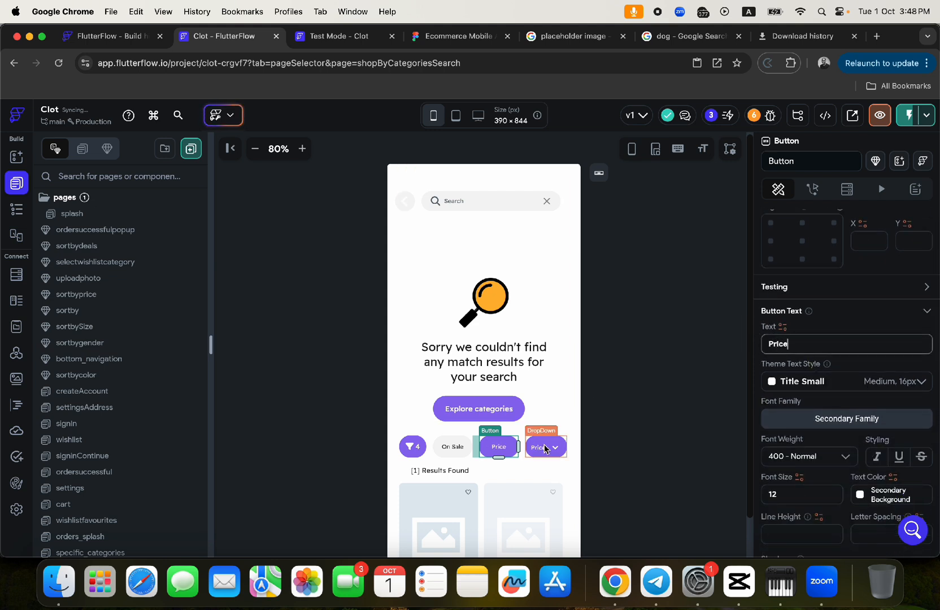
left_click(545, 449)
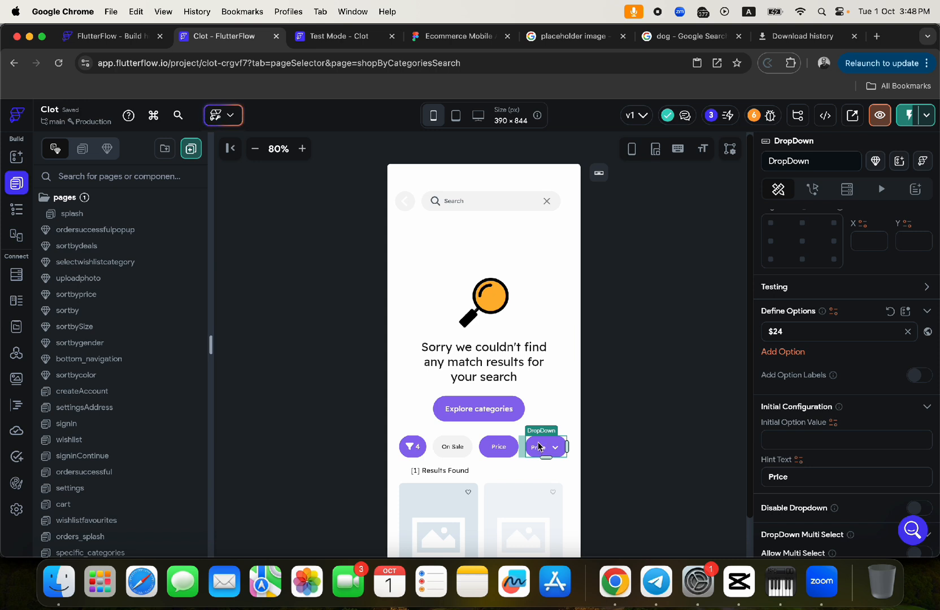
key("Delete")
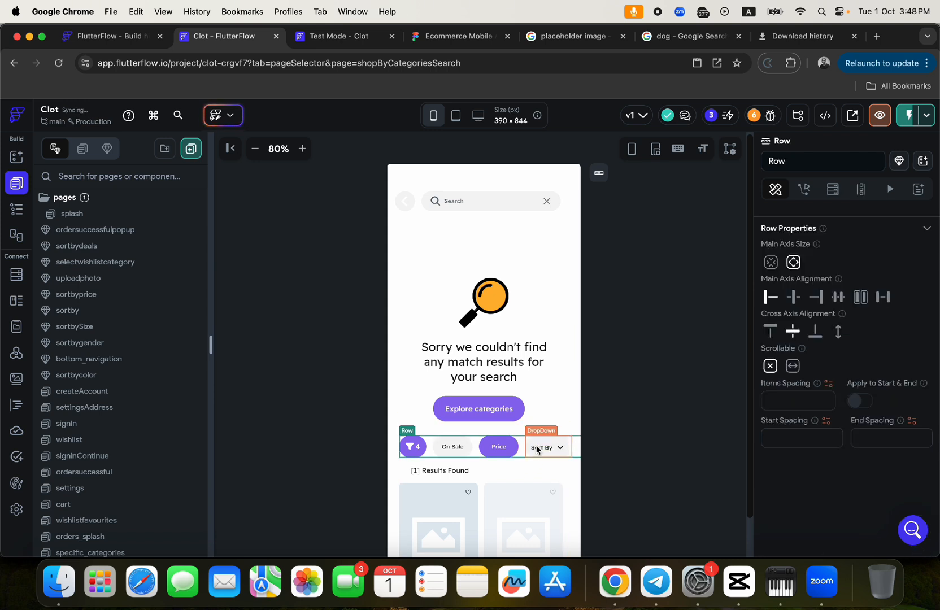
Step: Copy the On Sale button, paste it into the filter row, and set the copy's text to Sort By
left_click(536, 449)
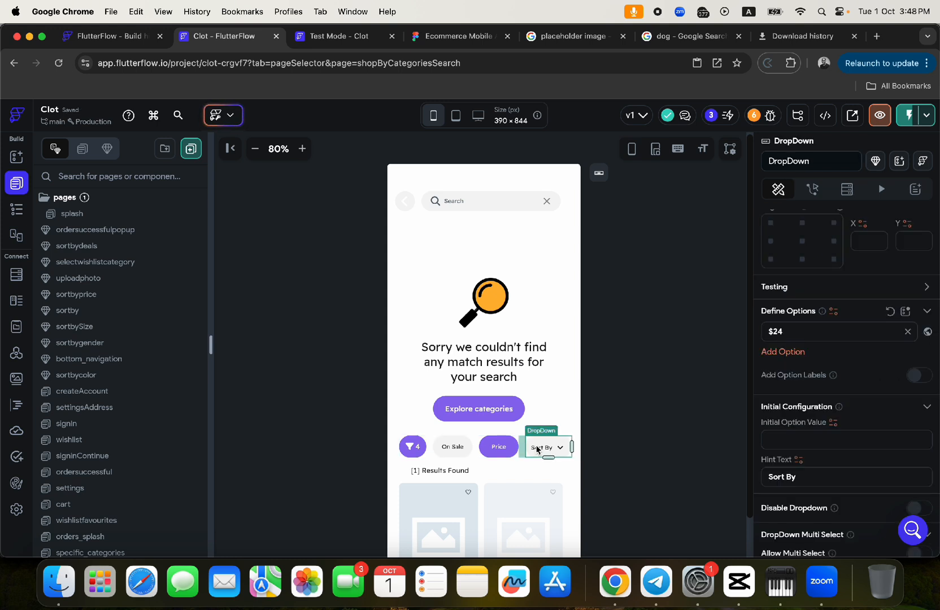
left_click(447, 450)
key("super+c")
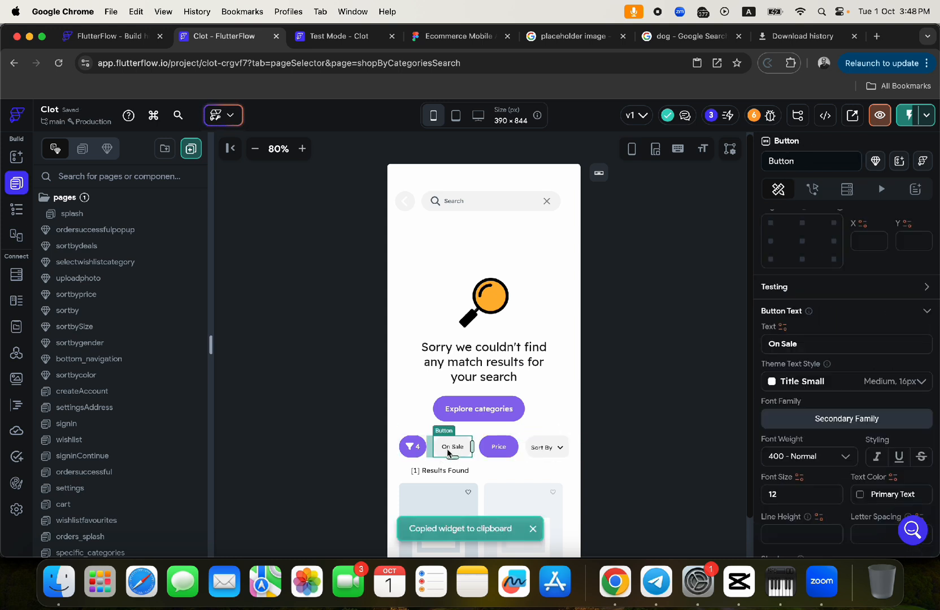
left_click(521, 450)
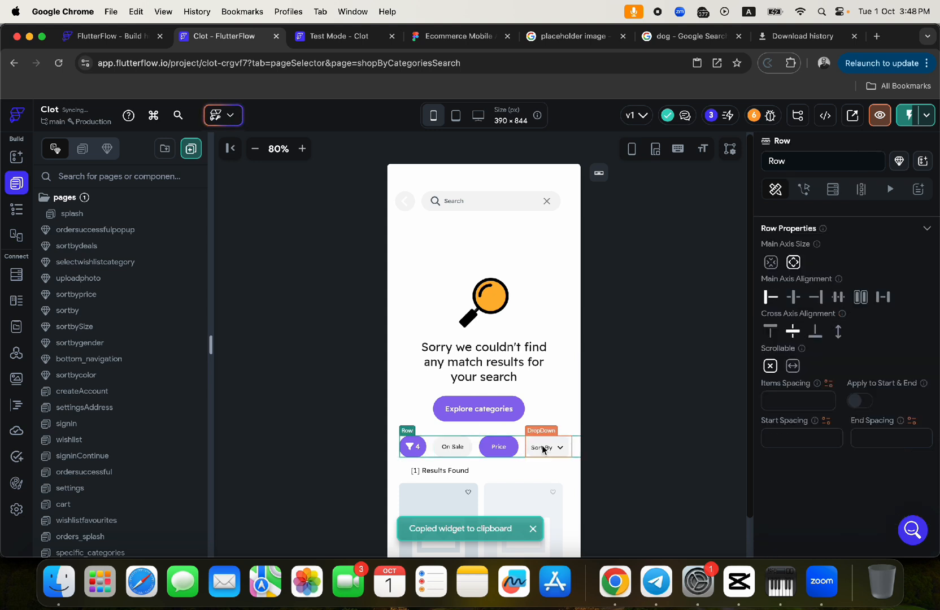
key("super+v")
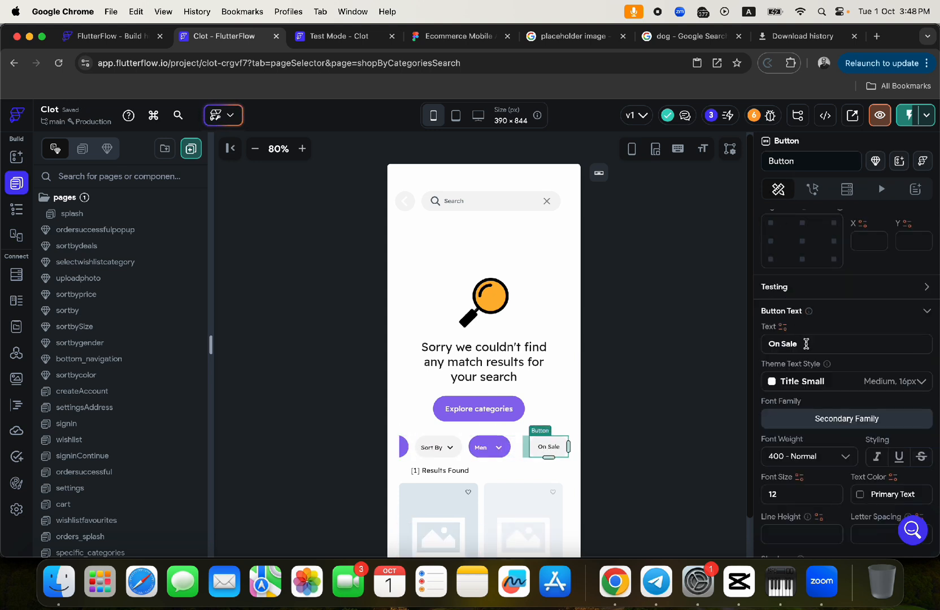
left_click(797, 343)
type("Sort")
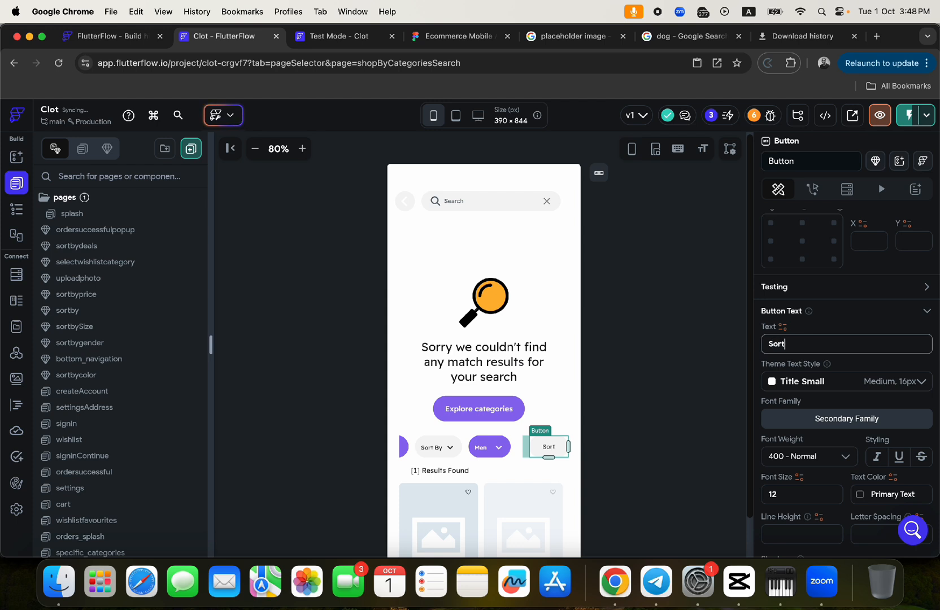
type(" By")
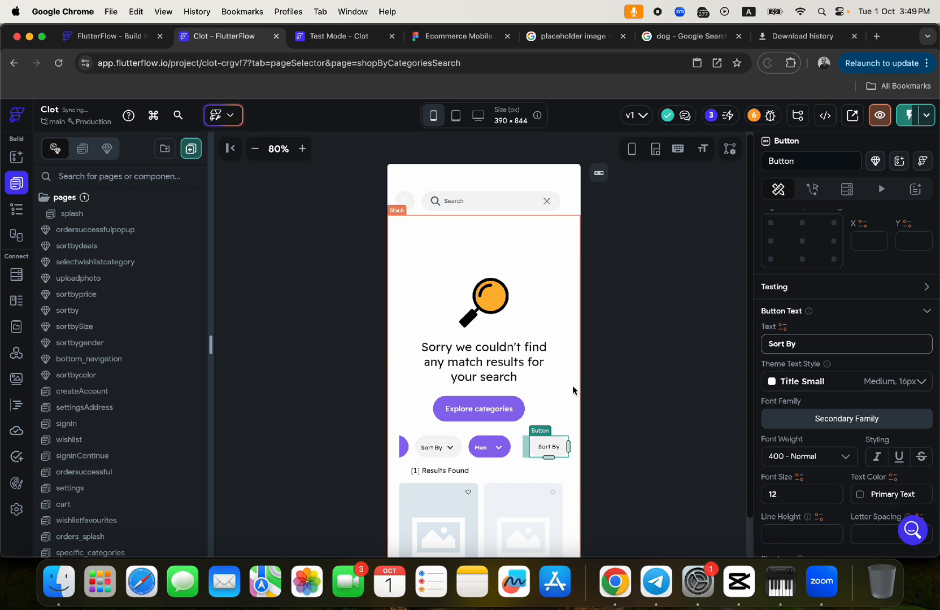
left_click(454, 452)
key("Delete")
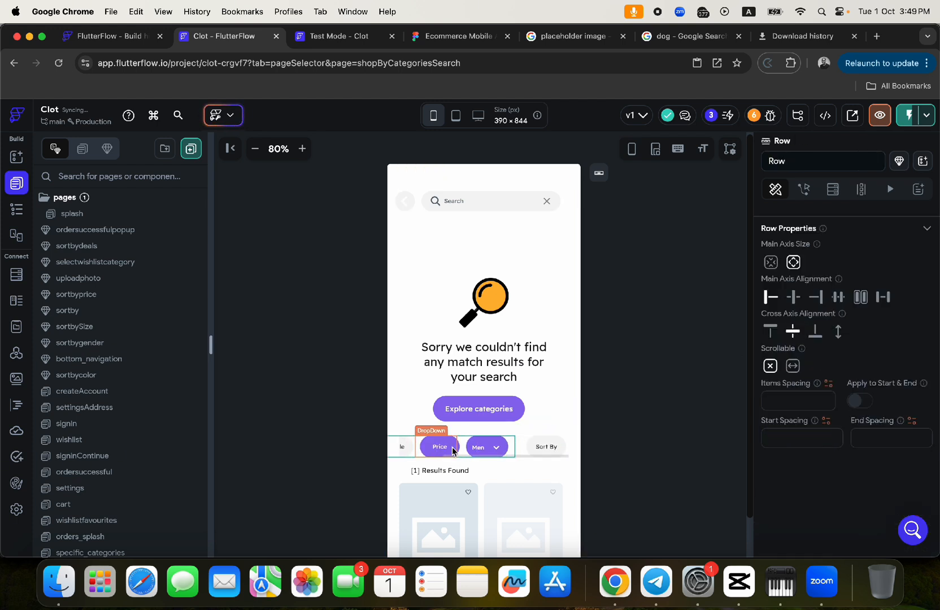
left_click(491, 449)
key("Delete")
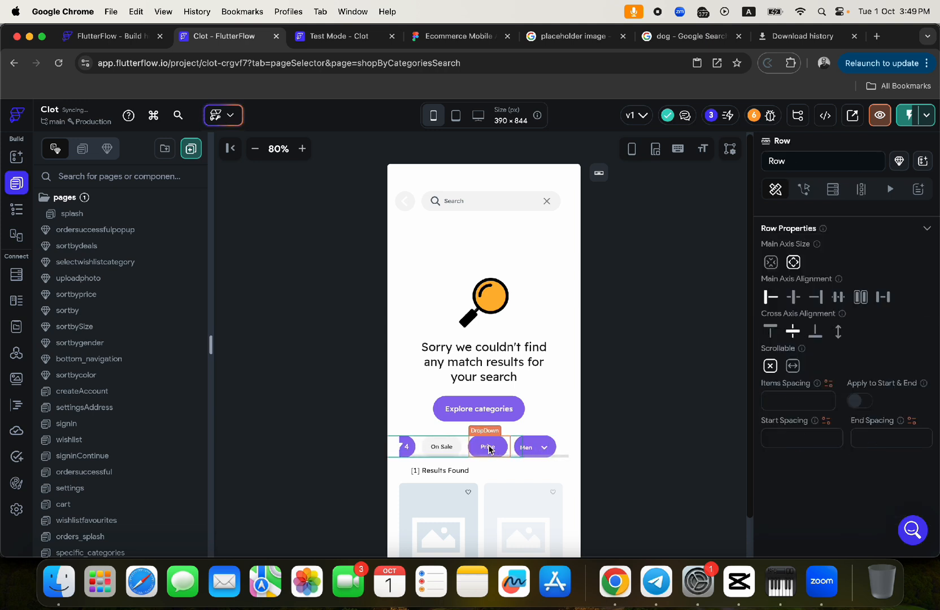
left_click(489, 448)
key("super+c")
left_click(561, 449)
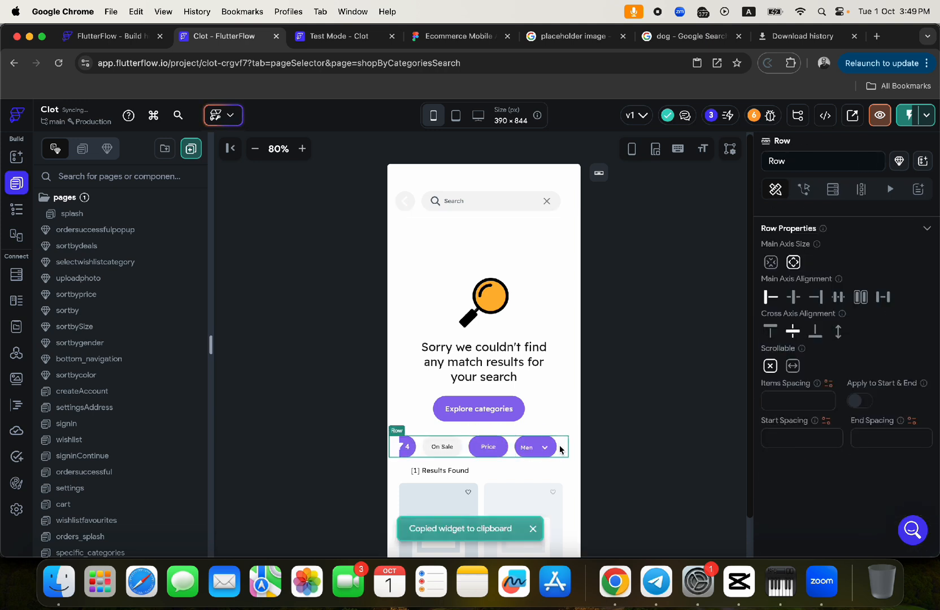
key("super+v")
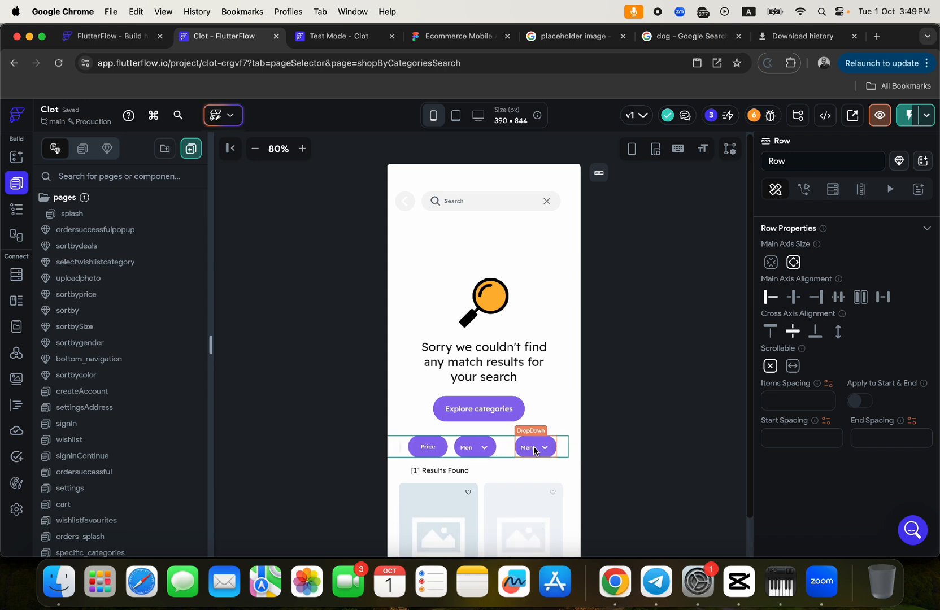
scroll(487, 446, "left", 2)
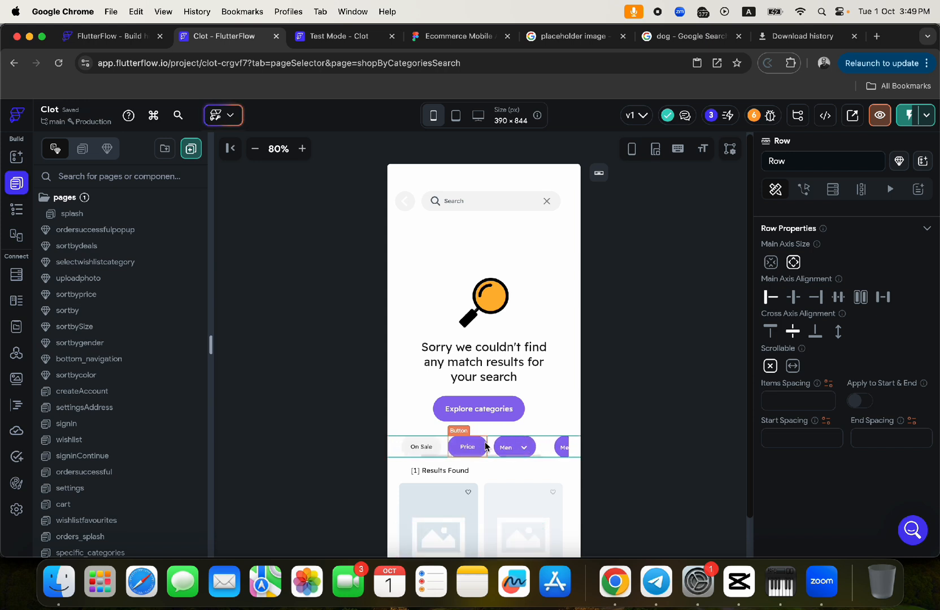
scroll(498, 446, "left", 2)
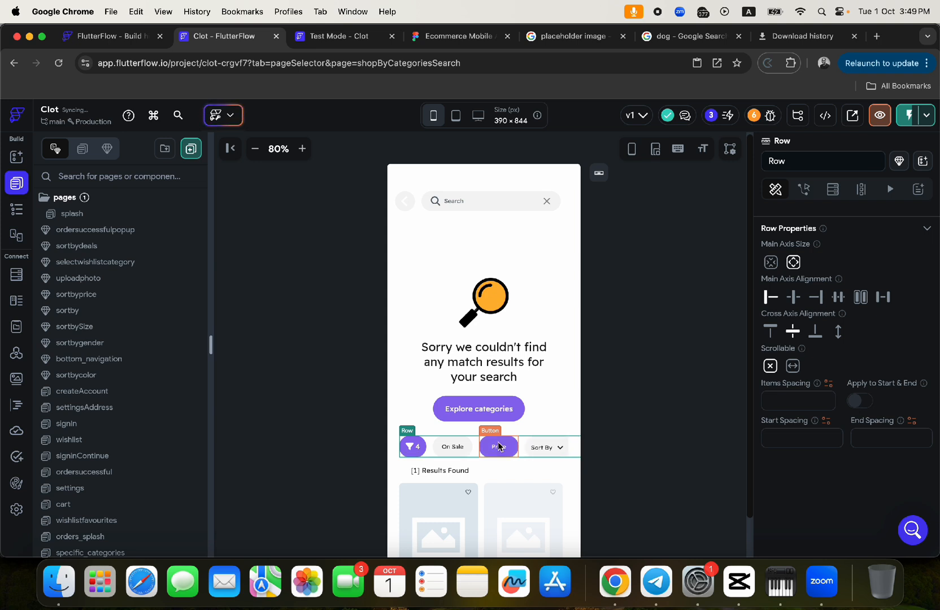
scroll(514, 448, "right", 3)
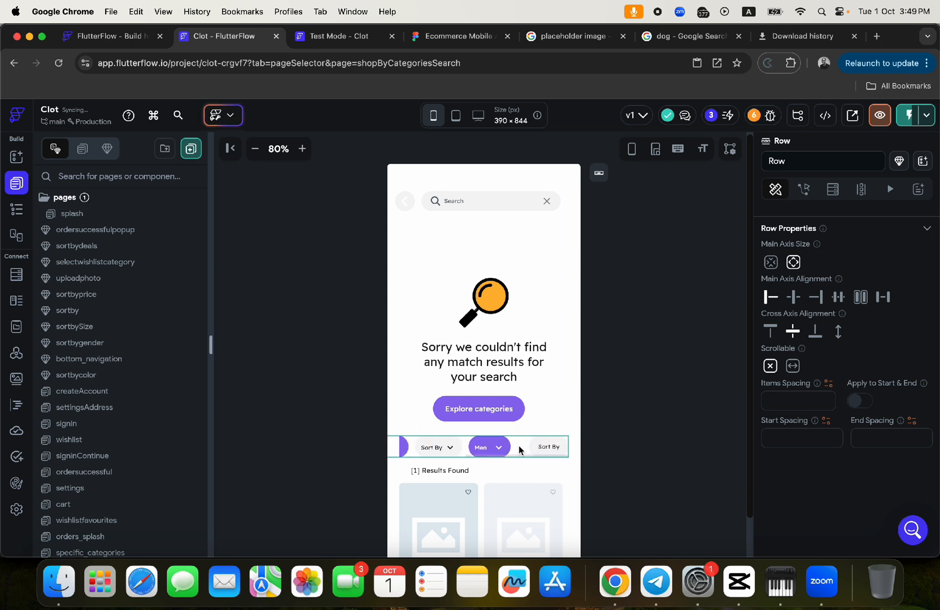
left_click(456, 446)
key("Delete")
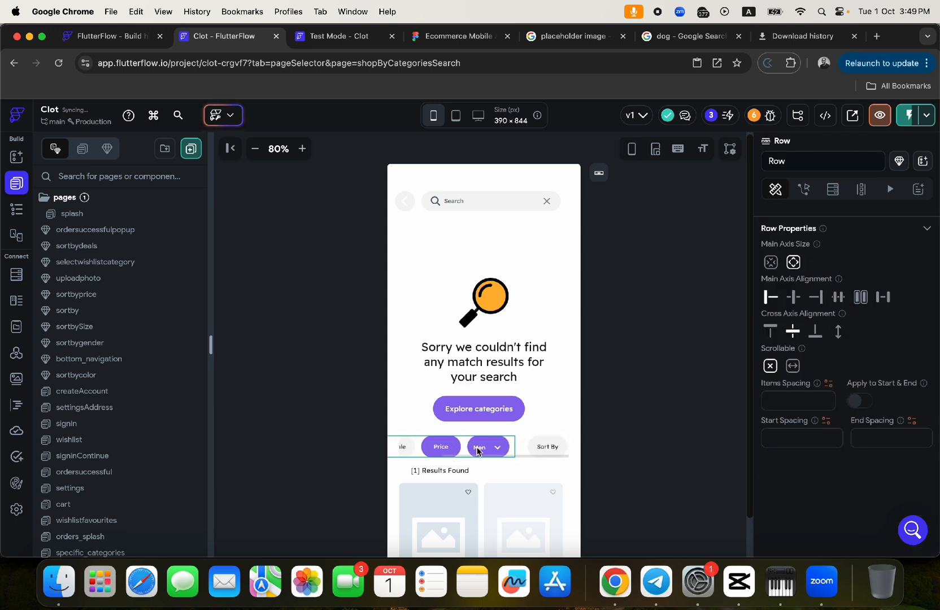
left_click(495, 448)
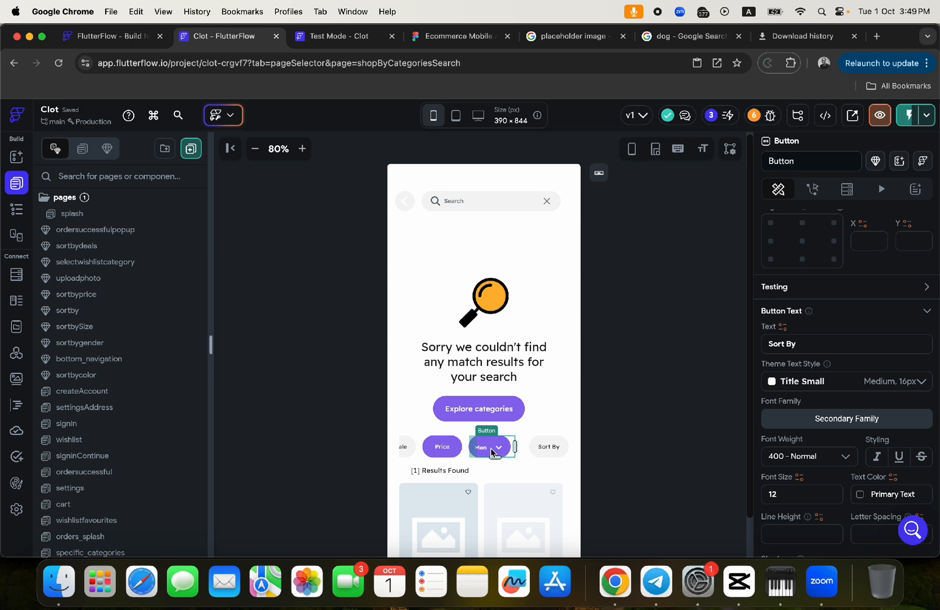
key("Delete")
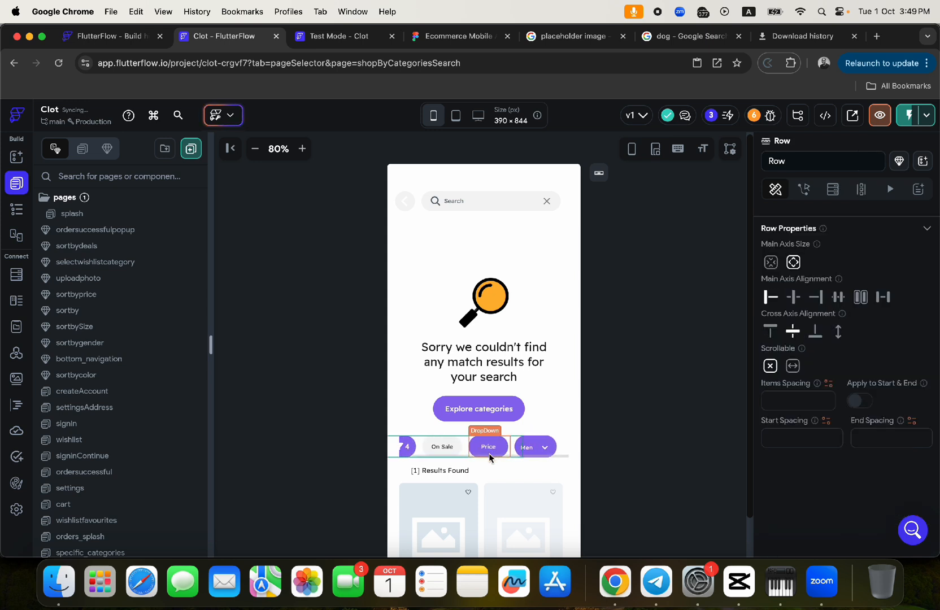
left_click(488, 450)
left_click(543, 451)
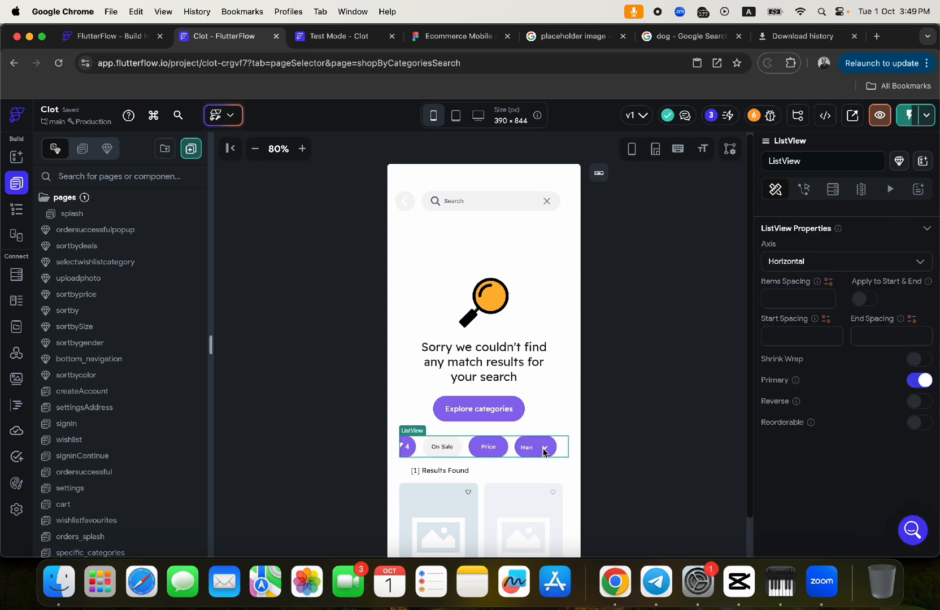
left_click(488, 446)
left_click(535, 450)
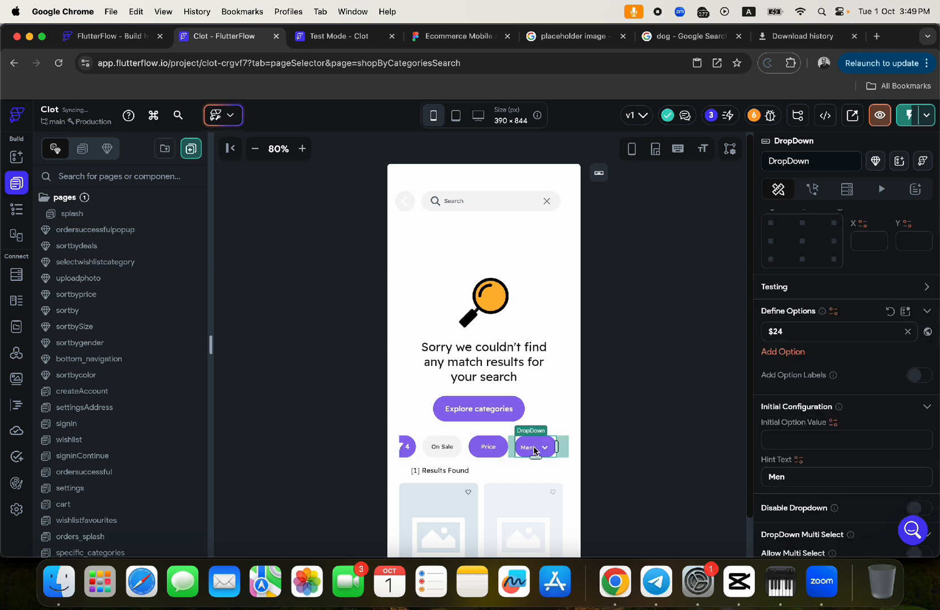
key("Right")
scroll(507, 449, "right", 2)
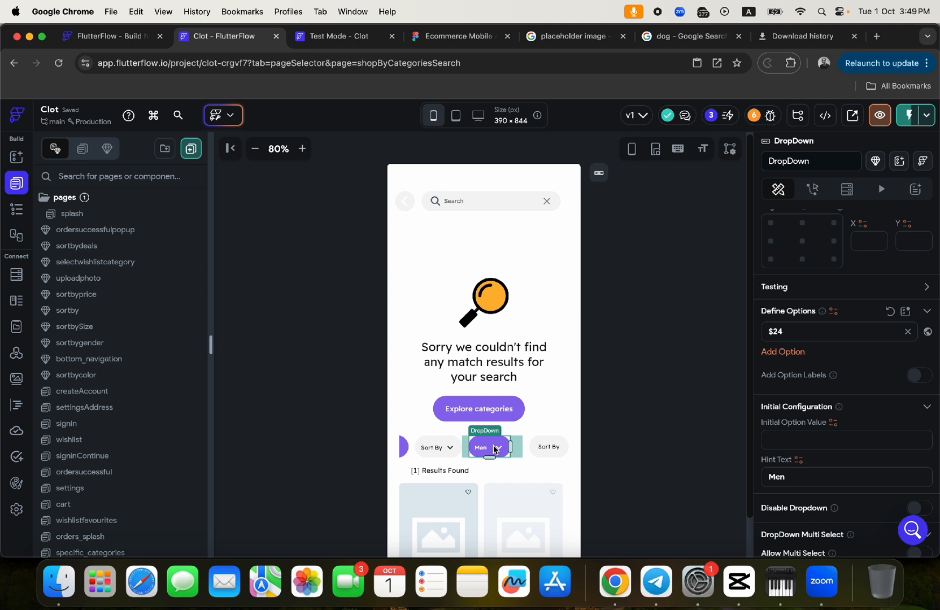
scroll(494, 449, "left", 2)
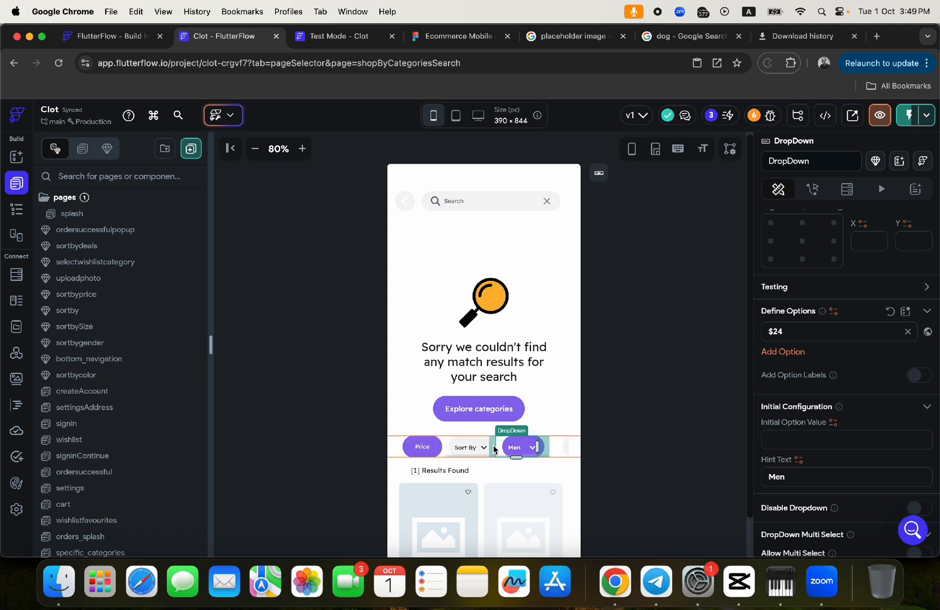
Step: Delete the Sort By and Men dropdowns from the filter row, keeping the Sort By button
left_click(493, 450)
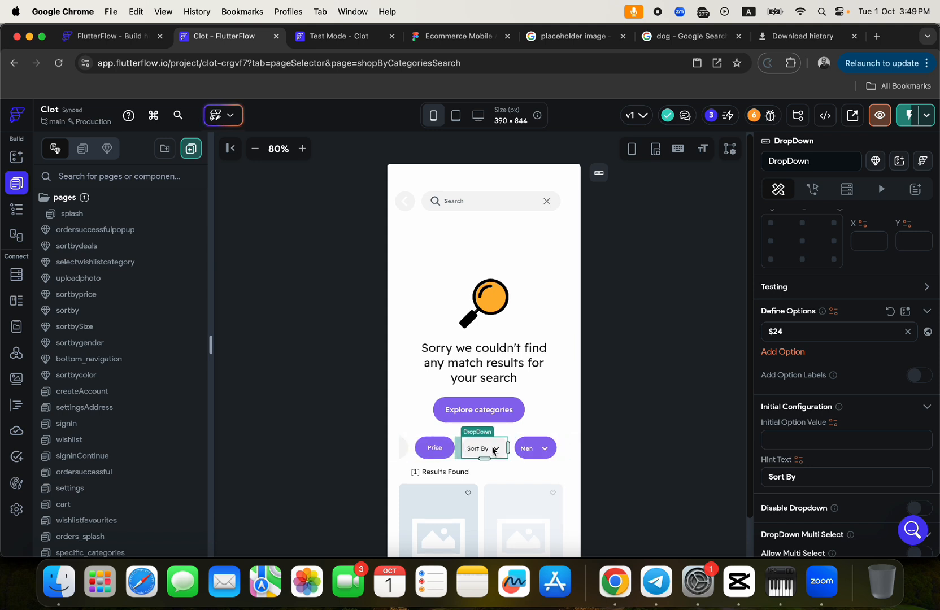
key("Delete")
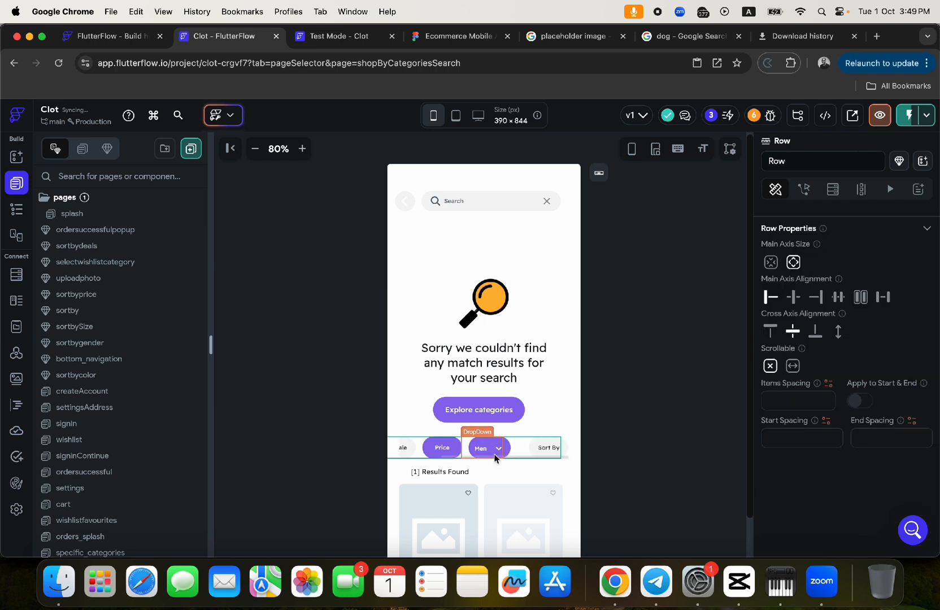
left_click(535, 448)
left_click(489, 447)
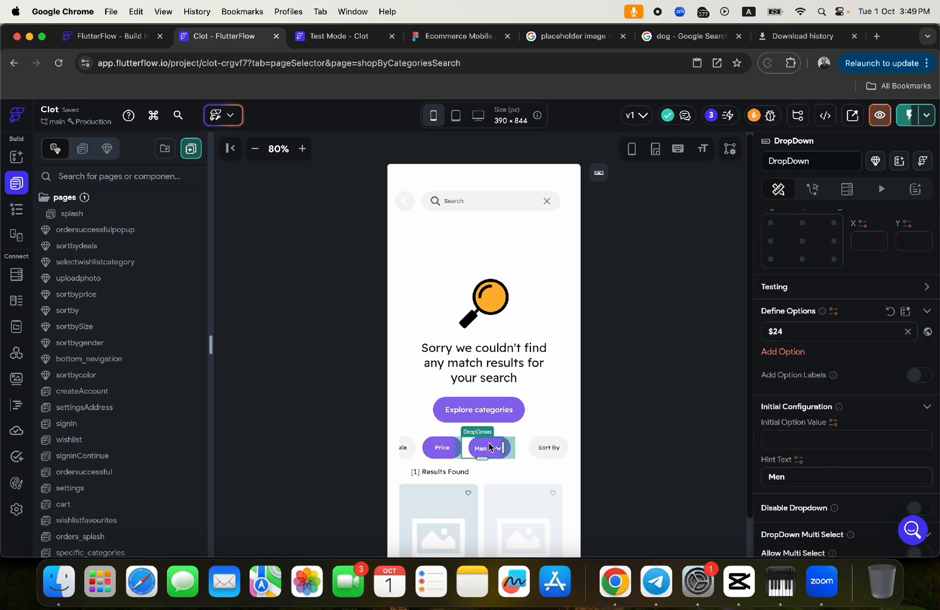
key("Delete")
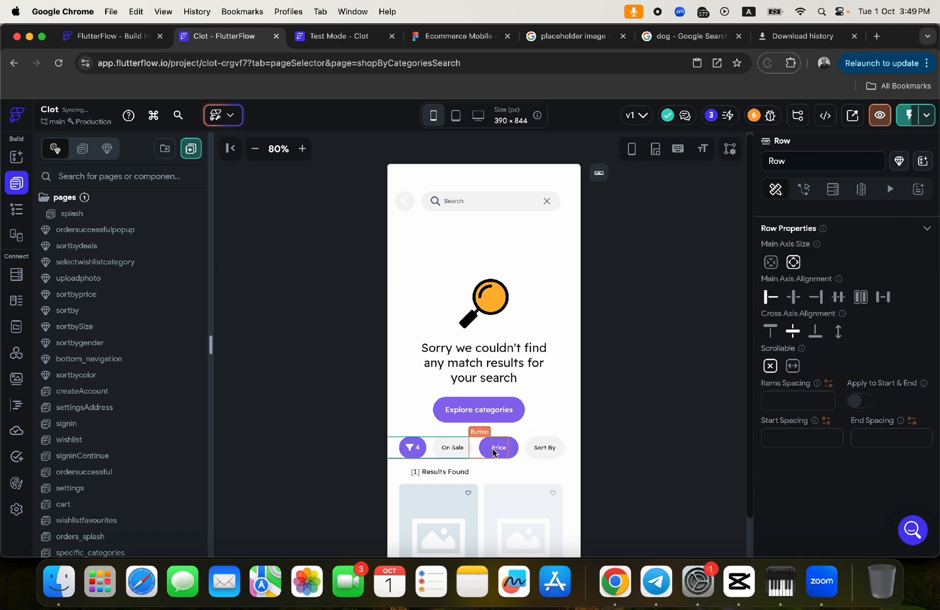
left_click(509, 447)
left_click(515, 447)
left_click(495, 450)
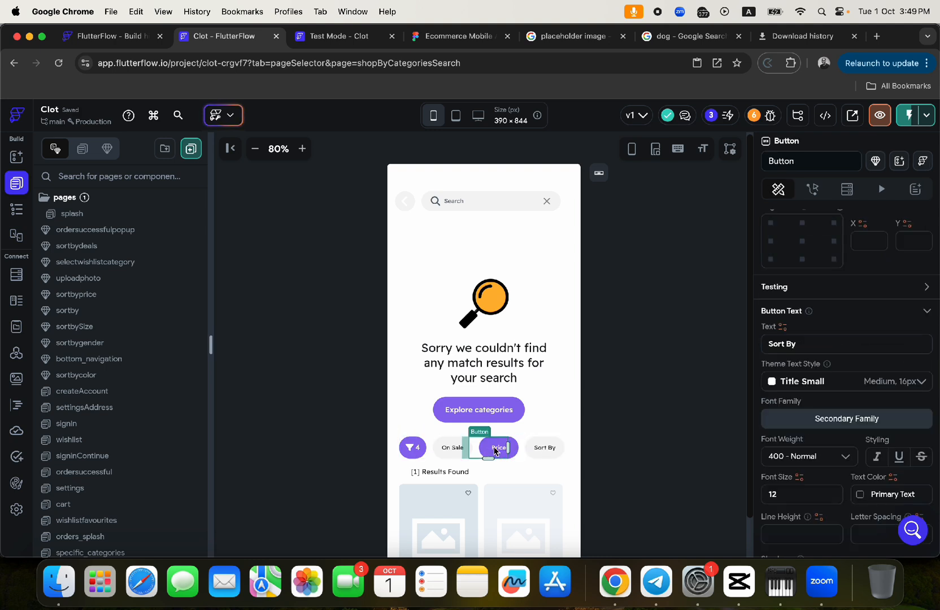
key("super+c")
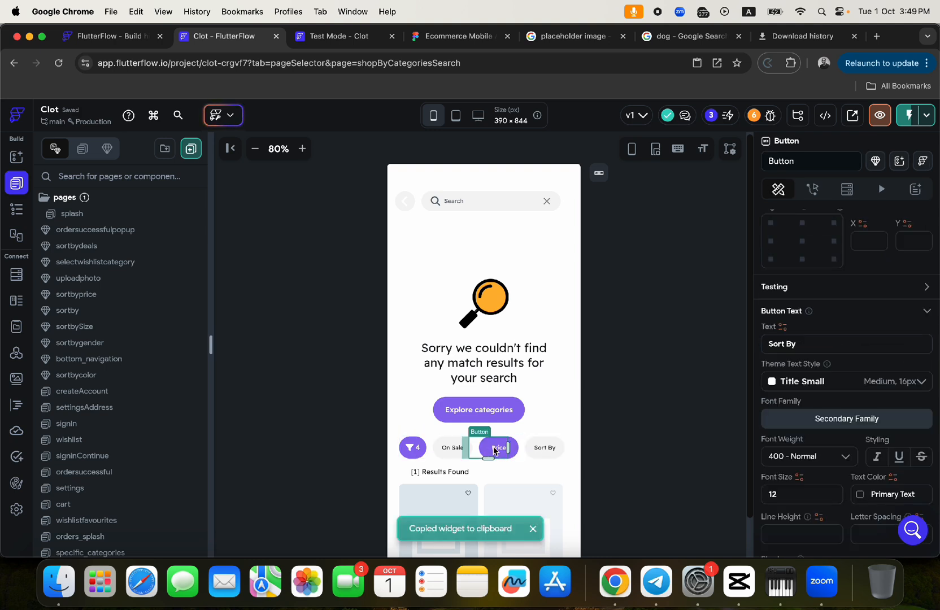
left_click(521, 455)
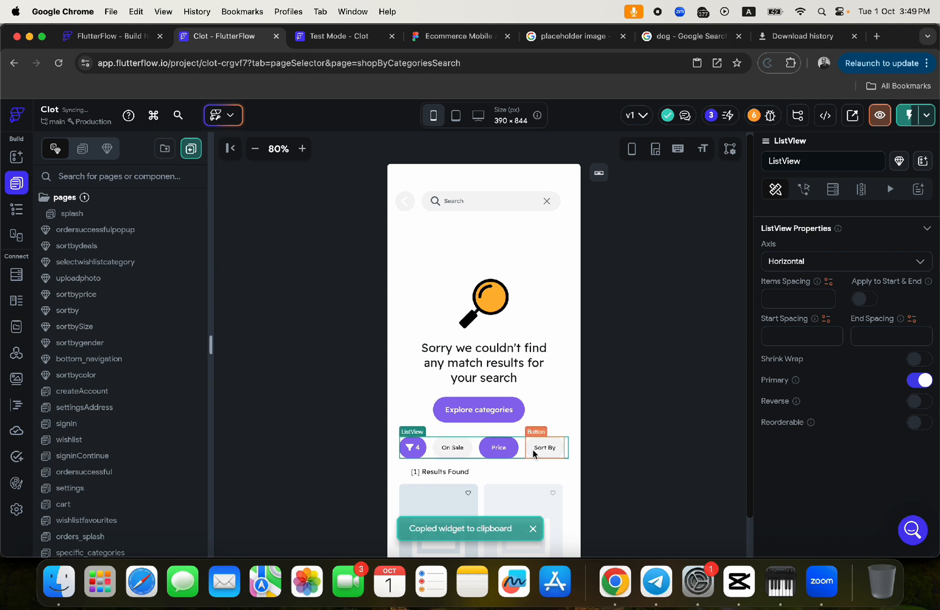
key("super+v")
left_click(499, 450)
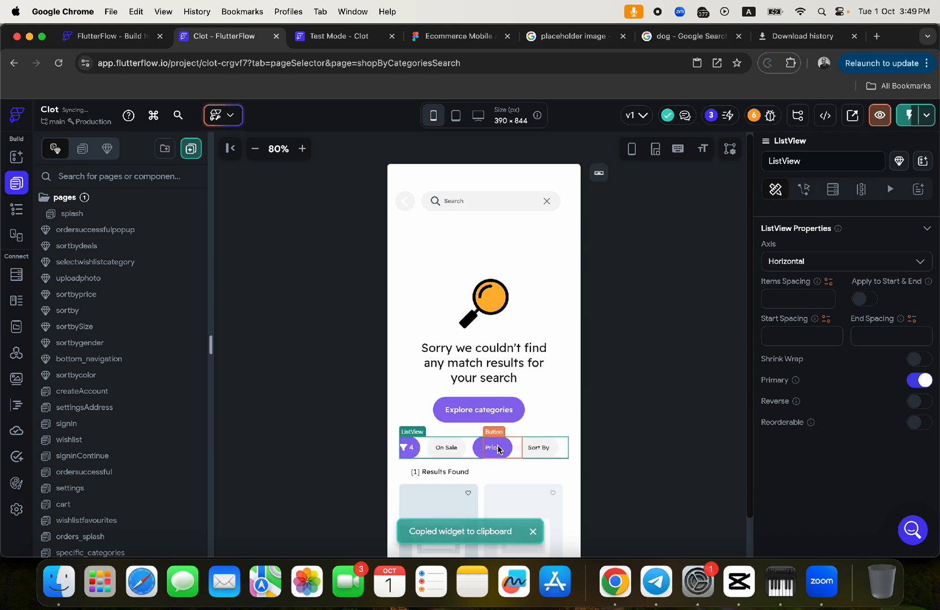
left_click(495, 450)
key("super+c")
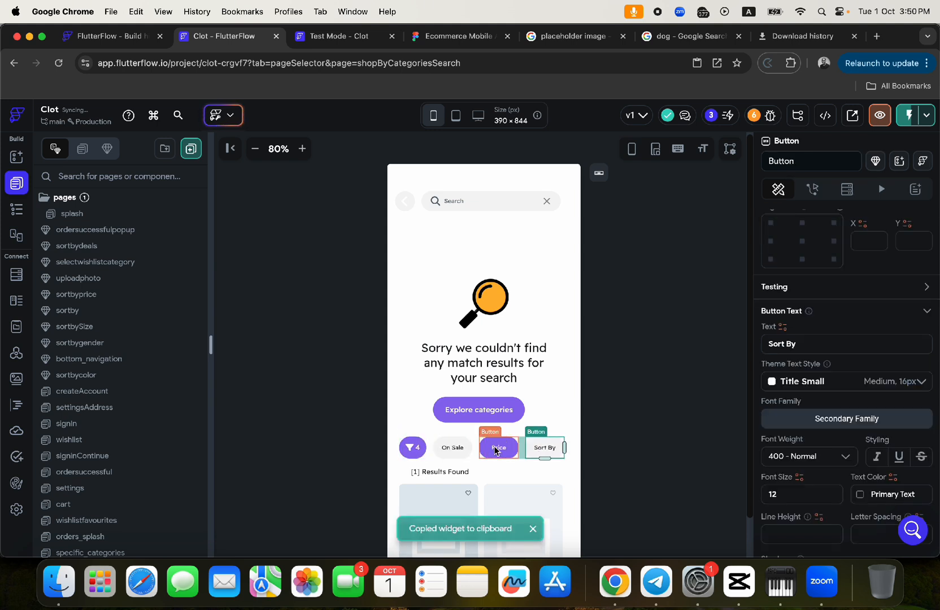
left_click(519, 450)
key("super+v")
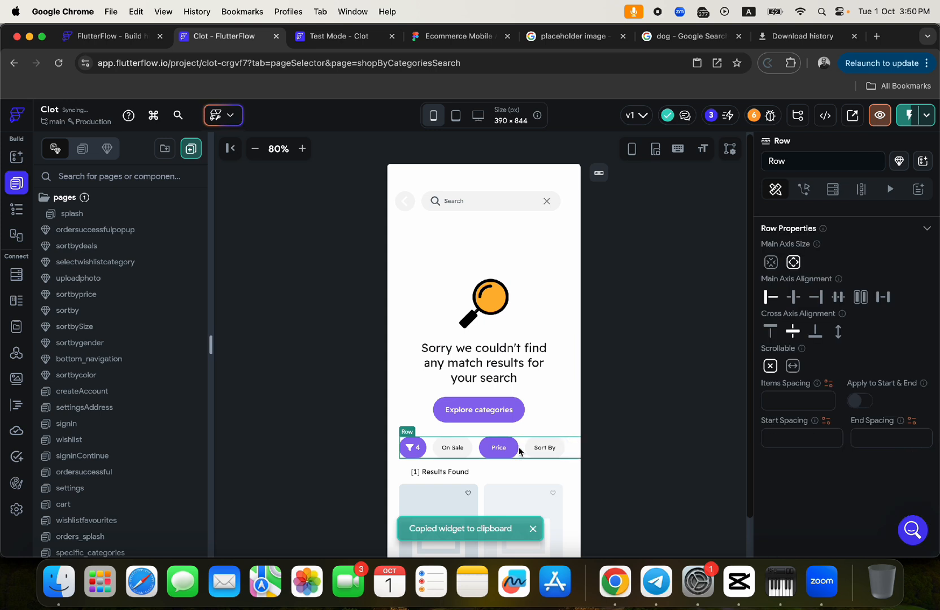
scroll(520, 450, "right", 2)
key("super+z")
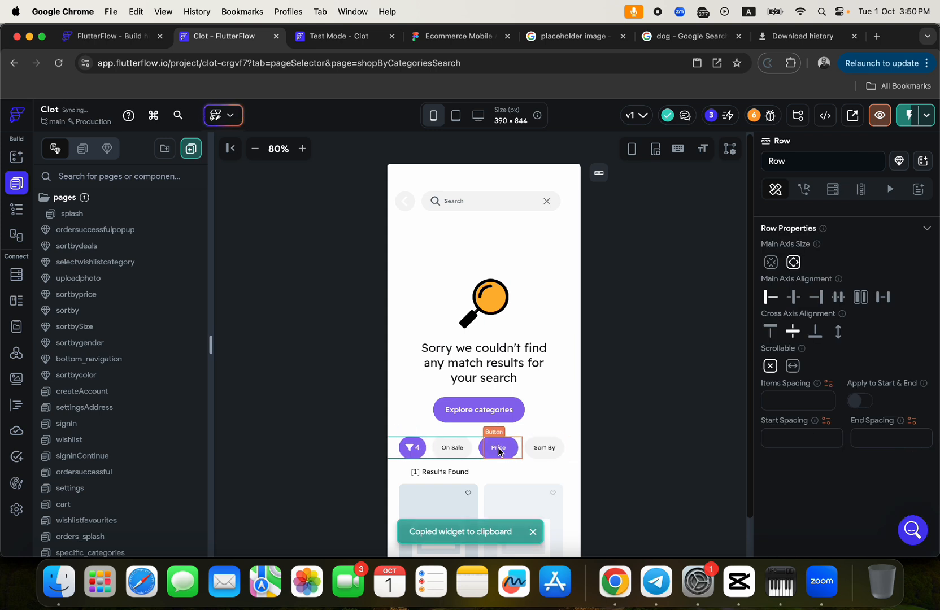
Step: Copy the purple Price button, paste it into the filter row, and set the copy's text to Men
left_click(491, 448)
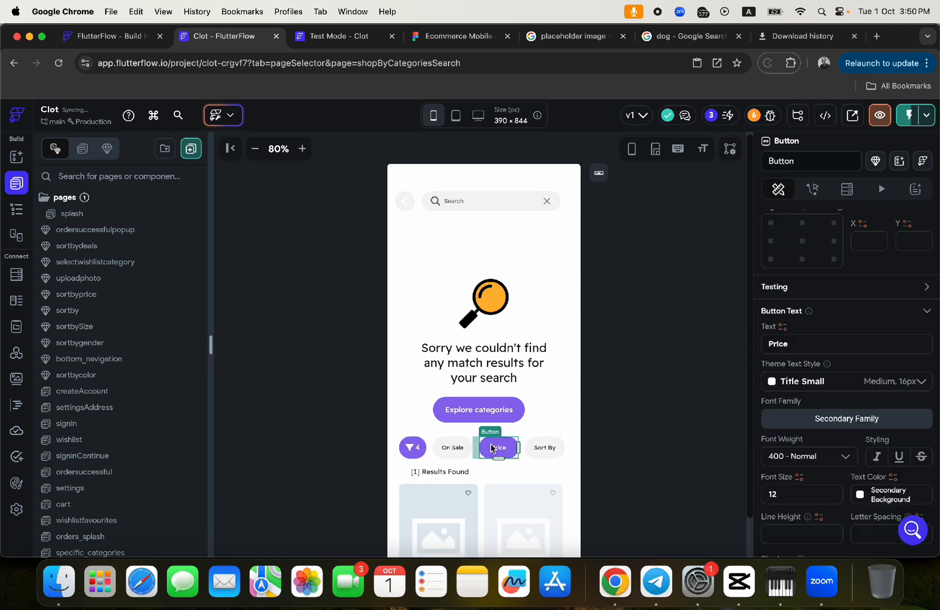
key("super+c")
left_click(522, 455)
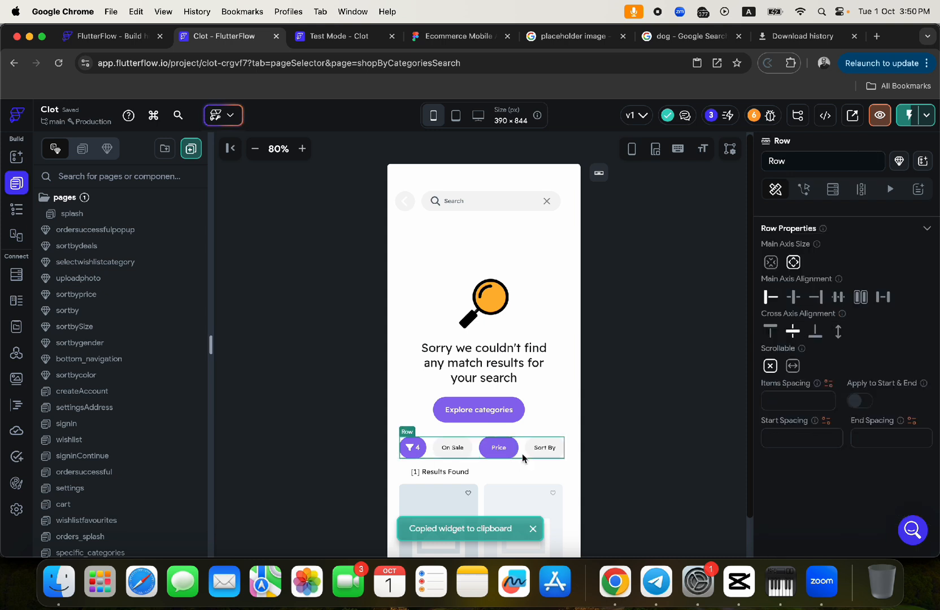
key("super+v")
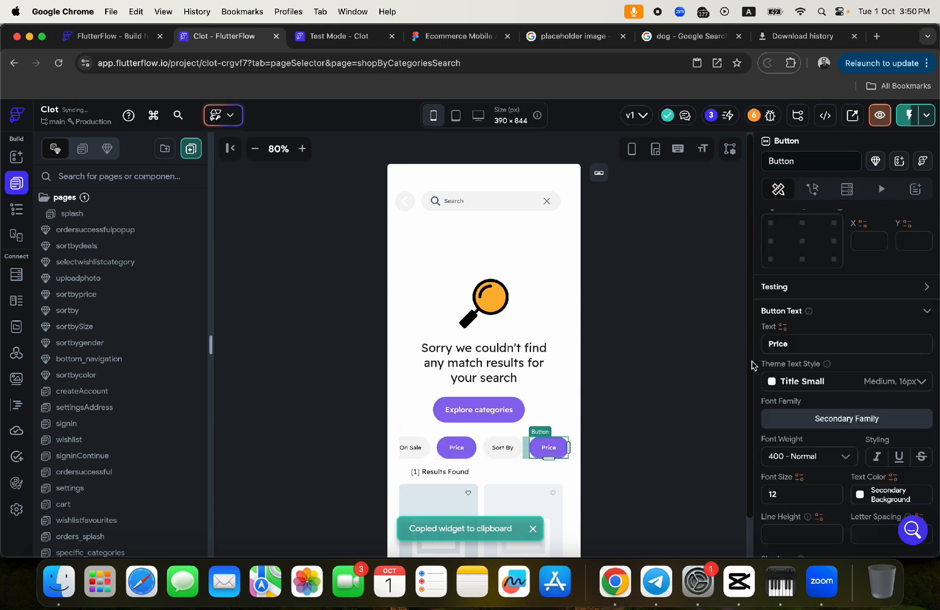
double_click(780, 344)
type("Men")
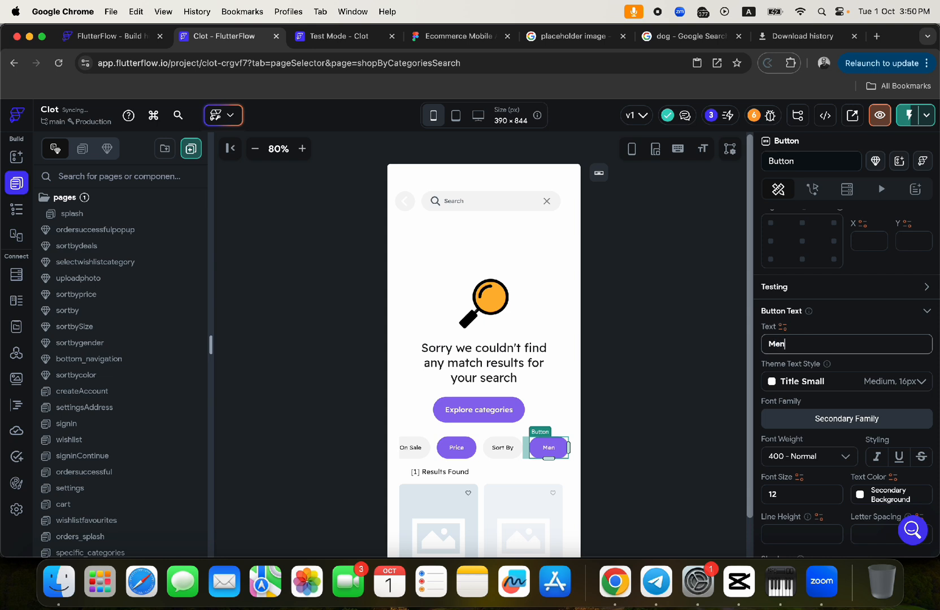
Step: Rename the Men button widget to Men and the Sort By button widget to SortB
double_click(804, 160)
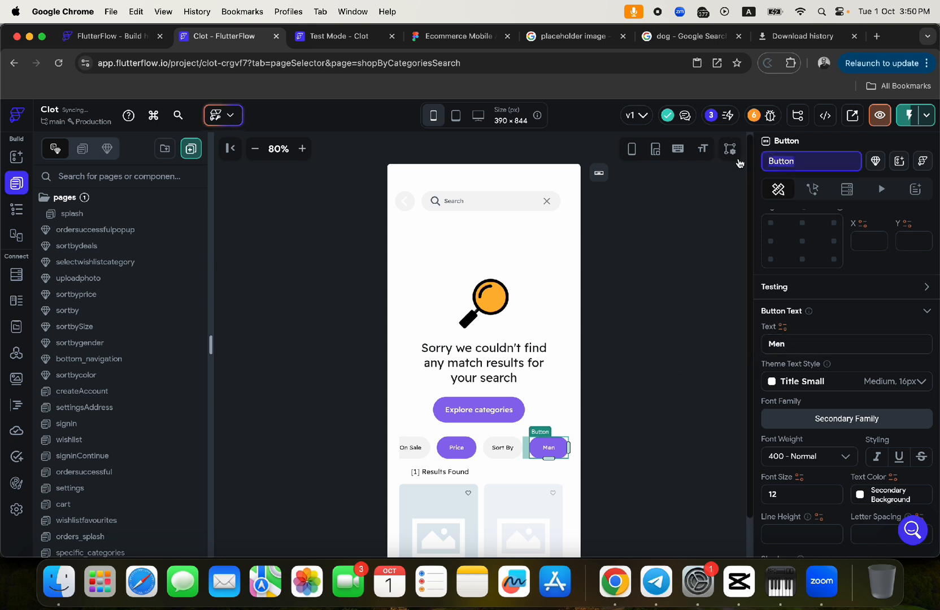
type("Men")
left_click(509, 453)
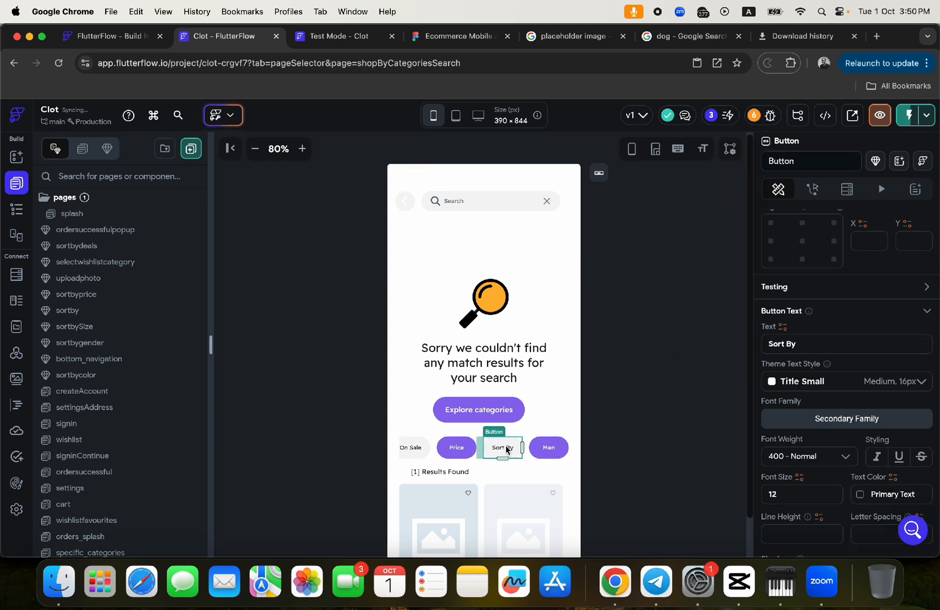
double_click(806, 160)
type("So")
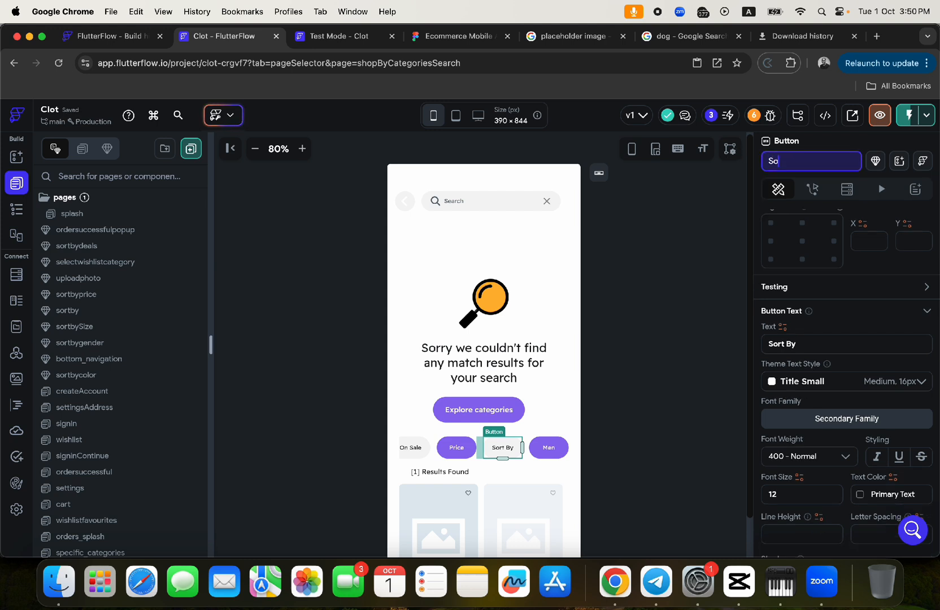
type("rtB")
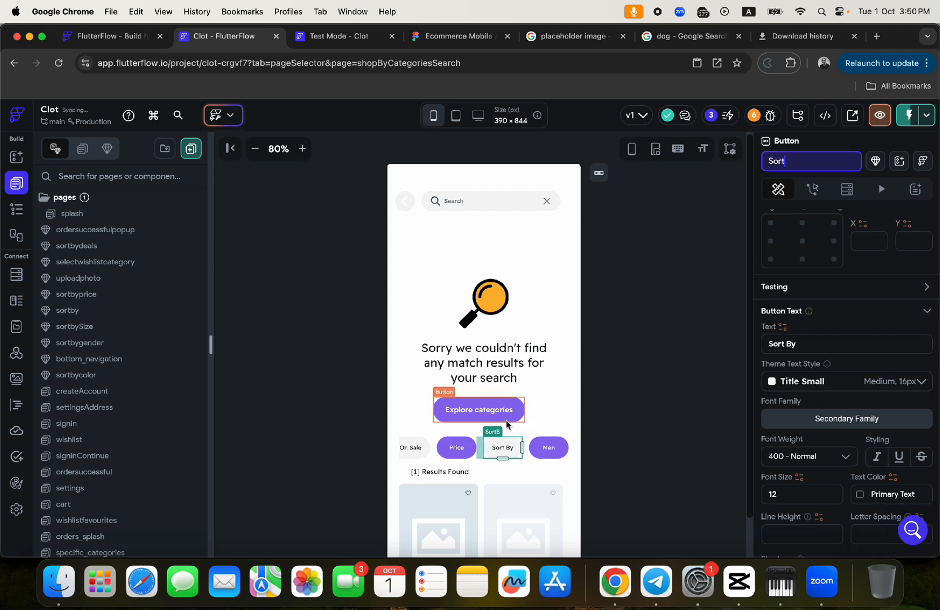
Step: Rename the Price button widget to price and the On Sale button widget to onsale
left_click(454, 447)
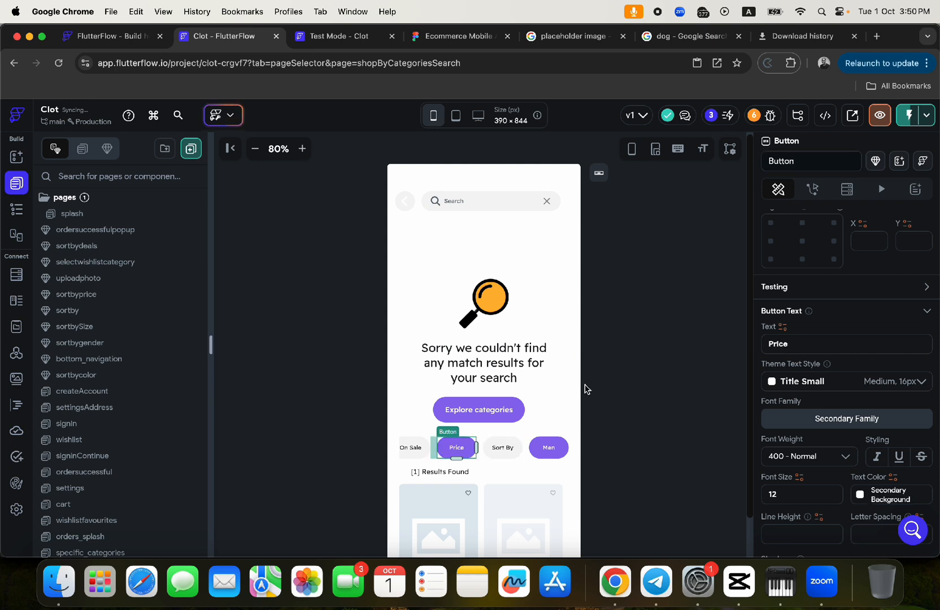
left_click(802, 161)
type("prioc")
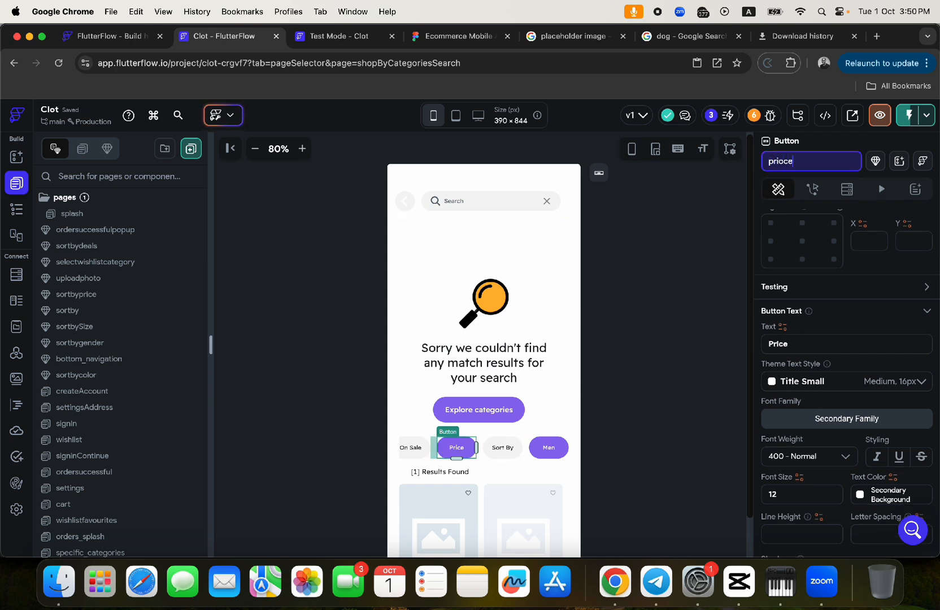
type("e")
key("BackSpace")
key("BackSpace")
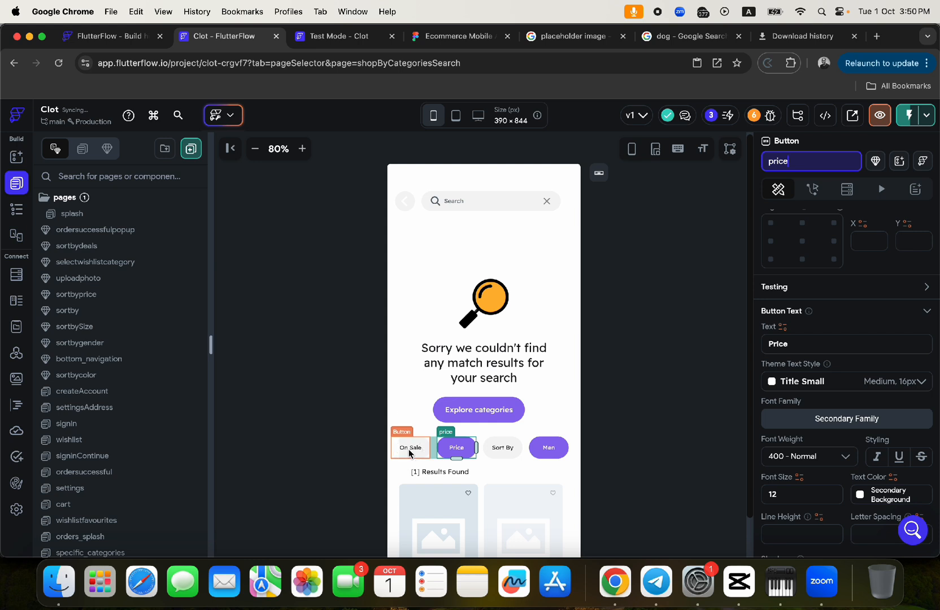
left_click(411, 447)
left_click(806, 160)
type("onsale")
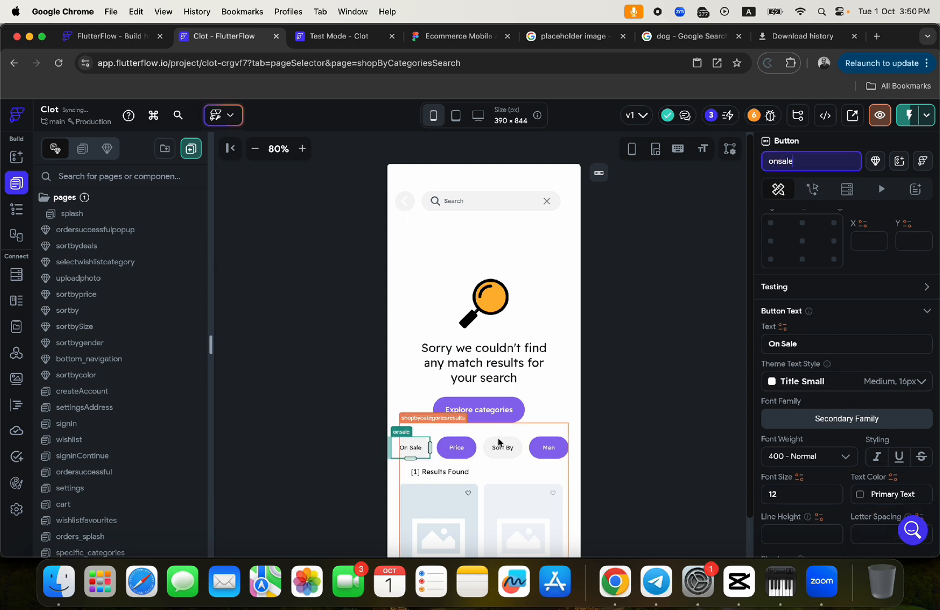
Step: Review the On Tap actions assigned to the On Sale, Price and Sort By buttons in the filter row
scroll(475, 448, "left", 3)
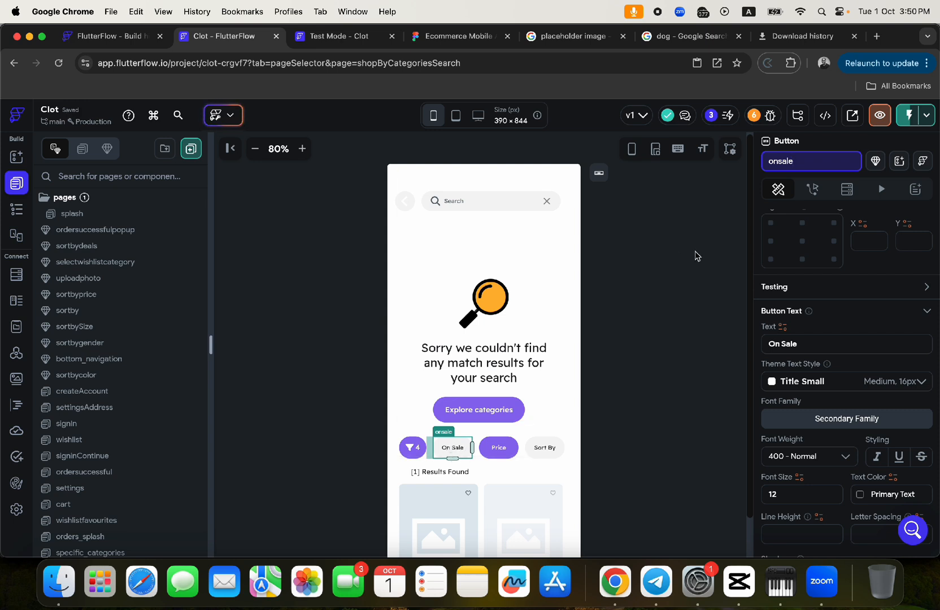
left_click(812, 189)
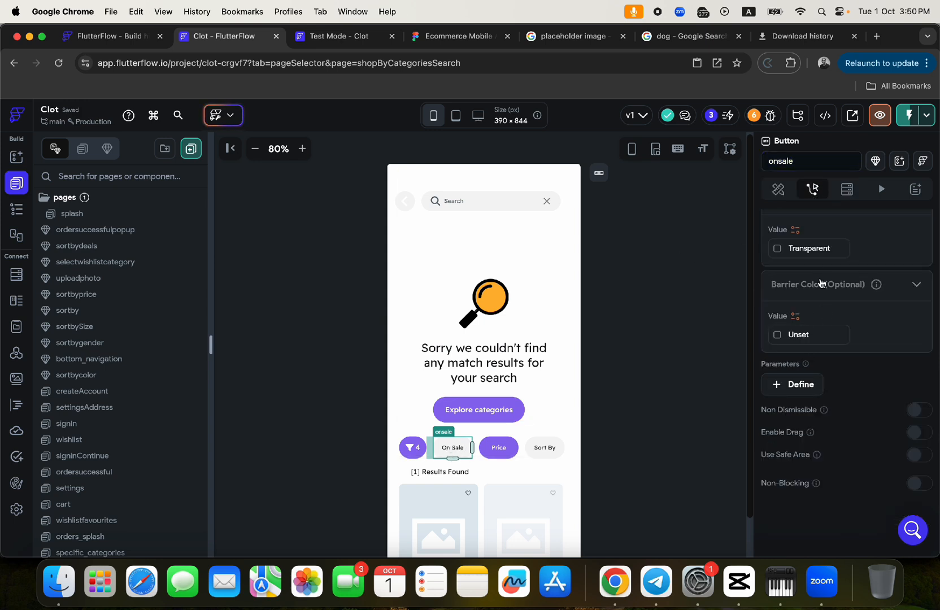
scroll(820, 283, "up", 5)
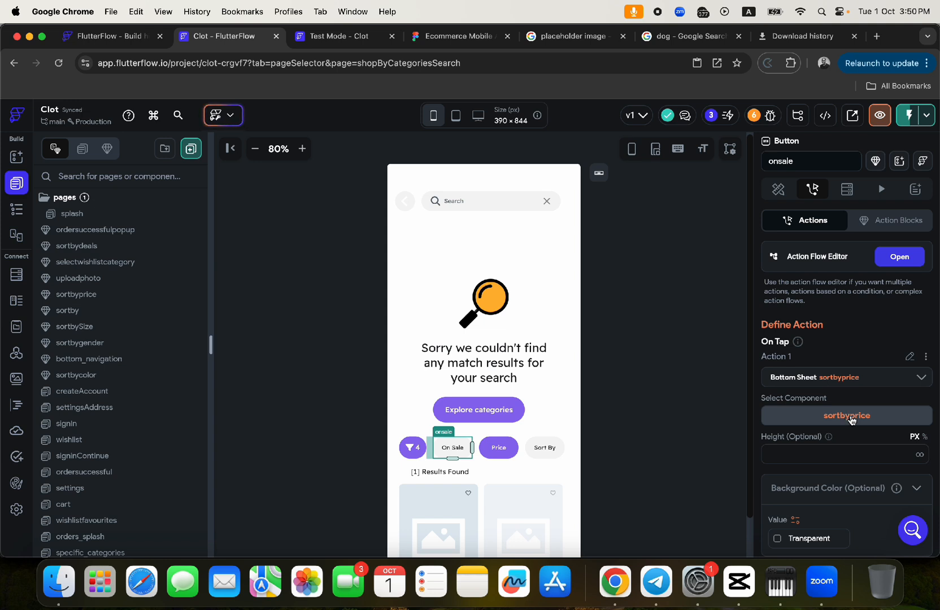
left_click(504, 453)
left_click(811, 192)
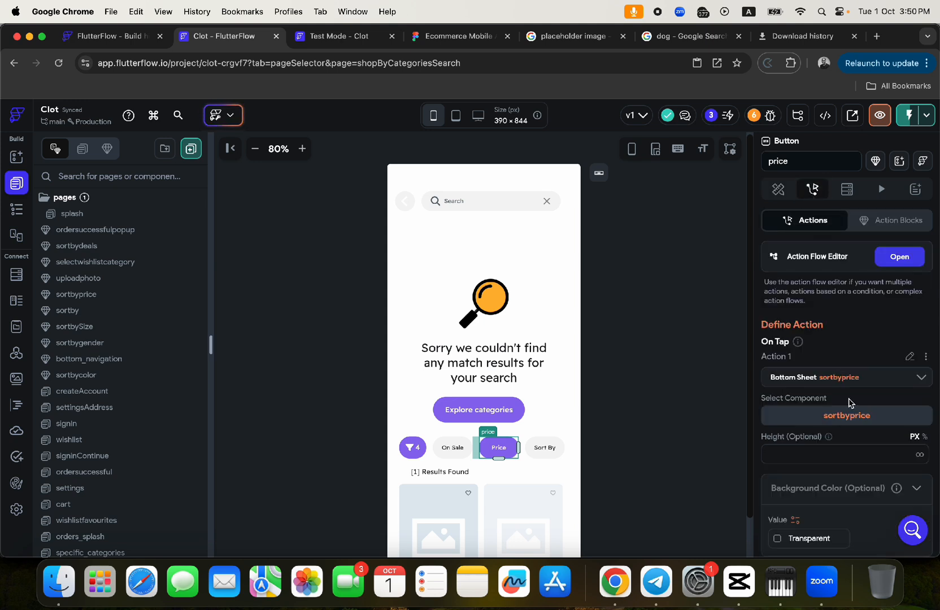
left_click(545, 451)
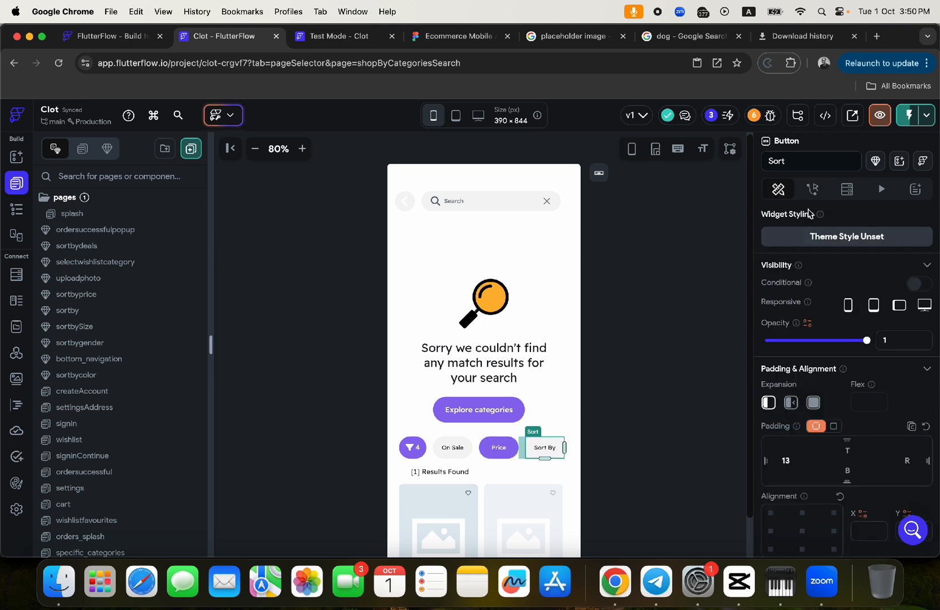
left_click(812, 188)
left_click(453, 455)
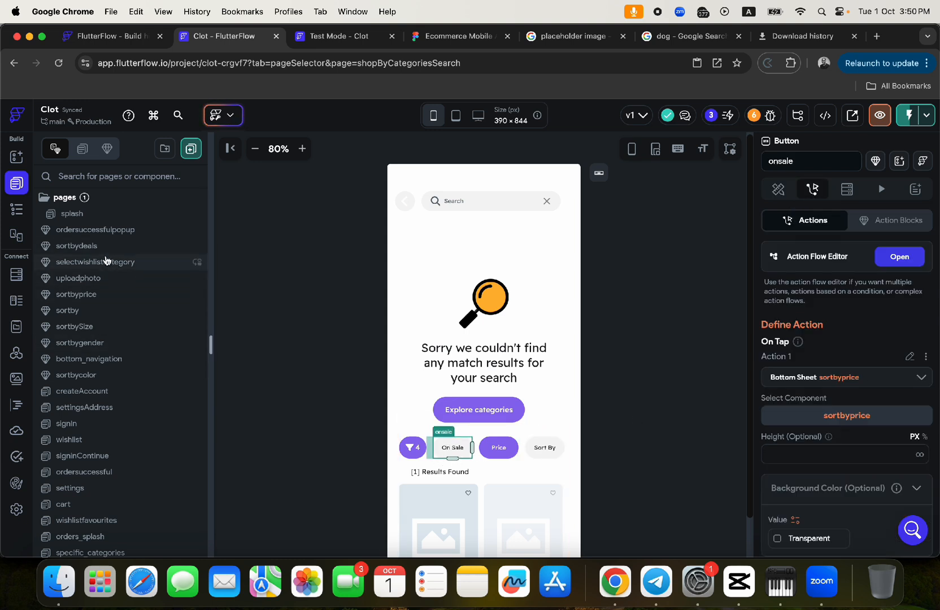
Step: Examine the sortby, sortbyprice and sortbydeals components and compare them with the filter sheets in the Figma design
left_click(75, 315)
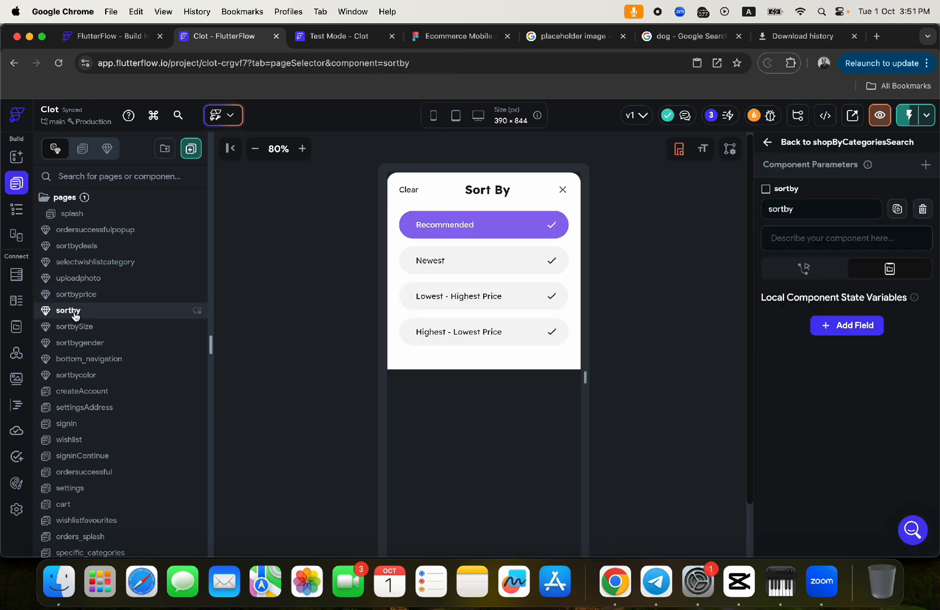
left_click(450, 37)
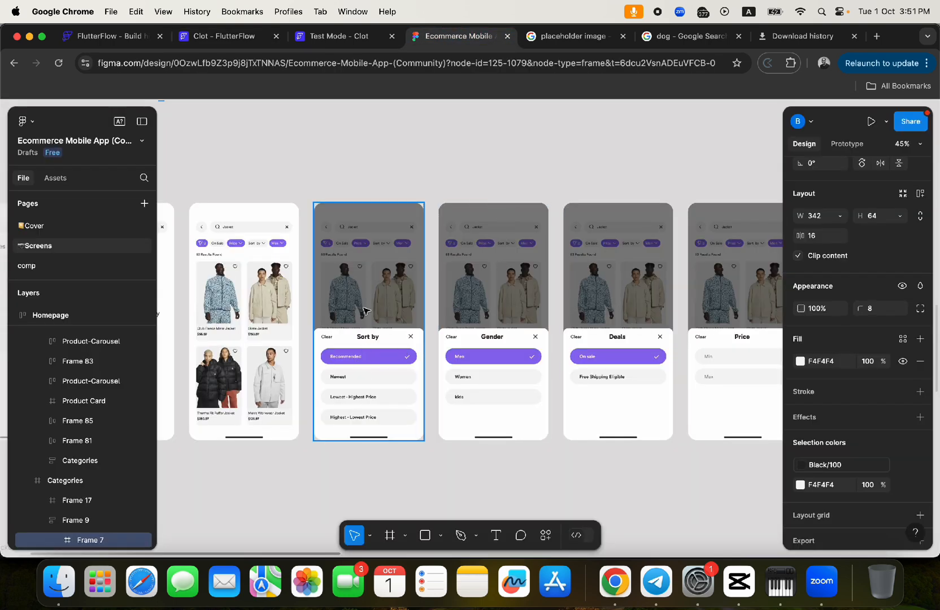
left_click(244, 38)
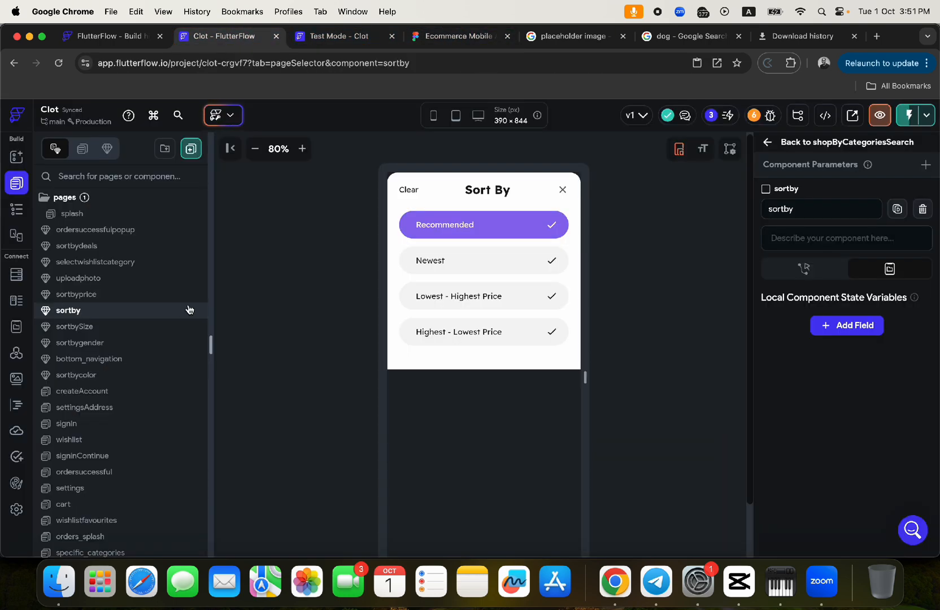
left_click(86, 299)
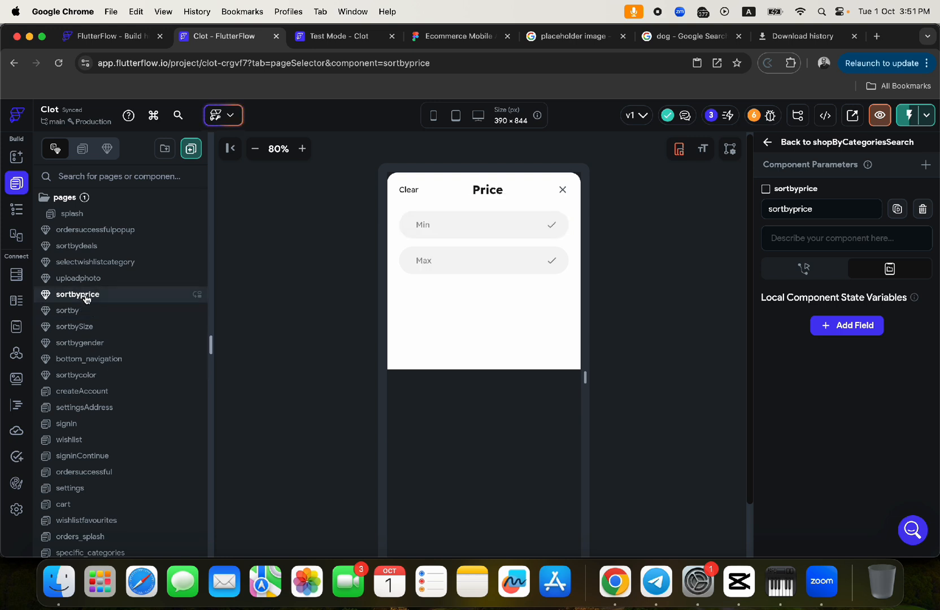
left_click(90, 245)
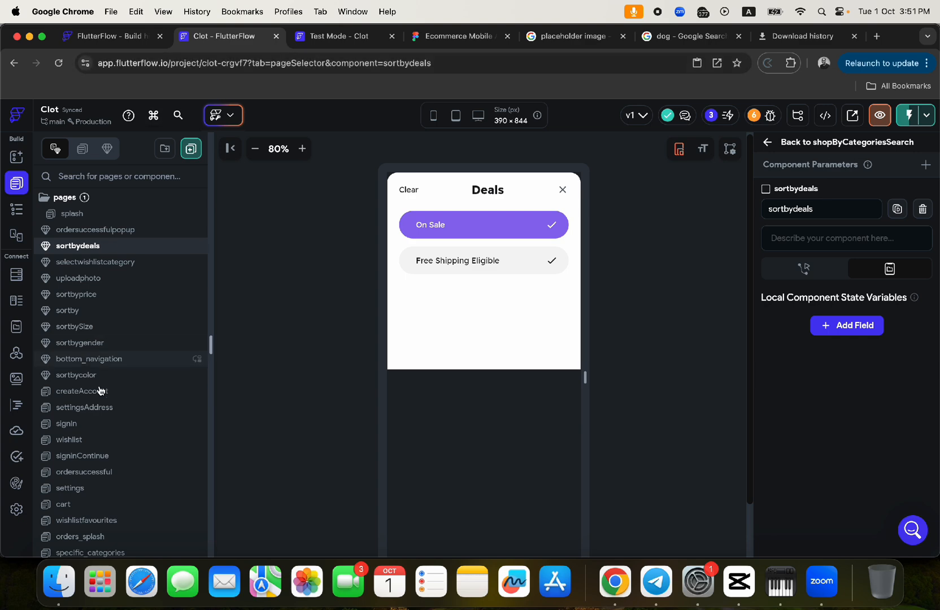
scroll(101, 466, "down", 8)
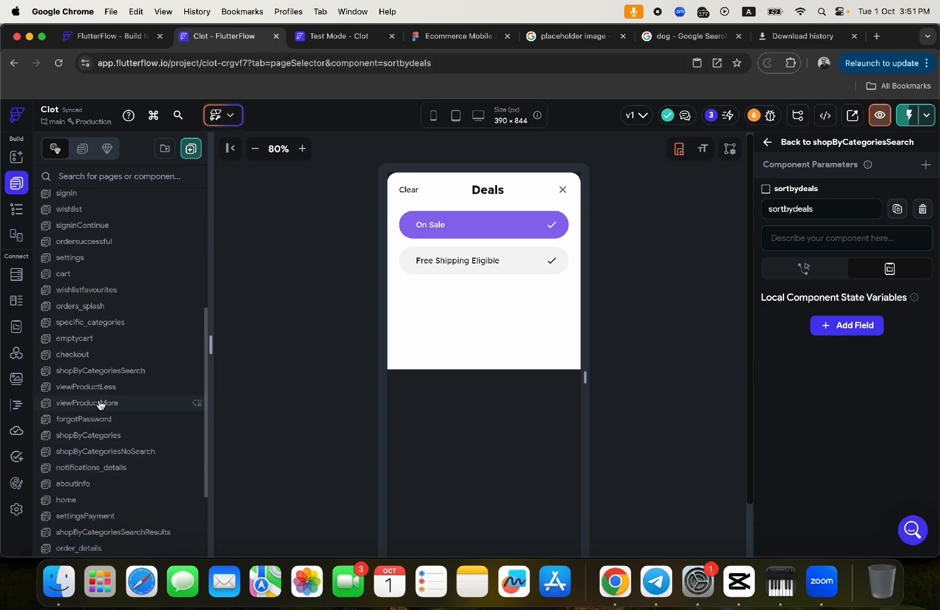
Step: On the shopByCategoriesSearch page, set the On Sale button's On Tap bottom sheet component to sortbydeals
left_click(116, 371)
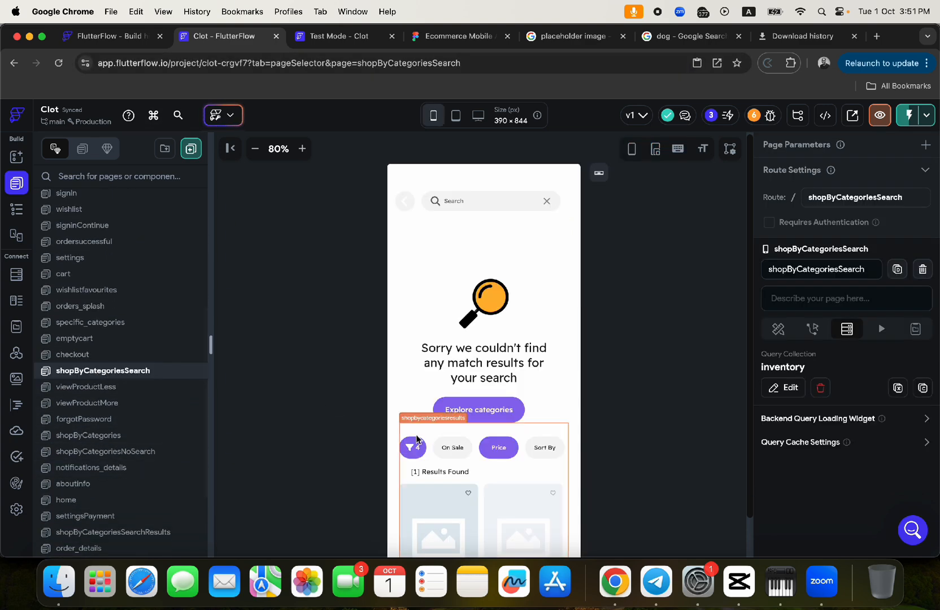
left_click(452, 448)
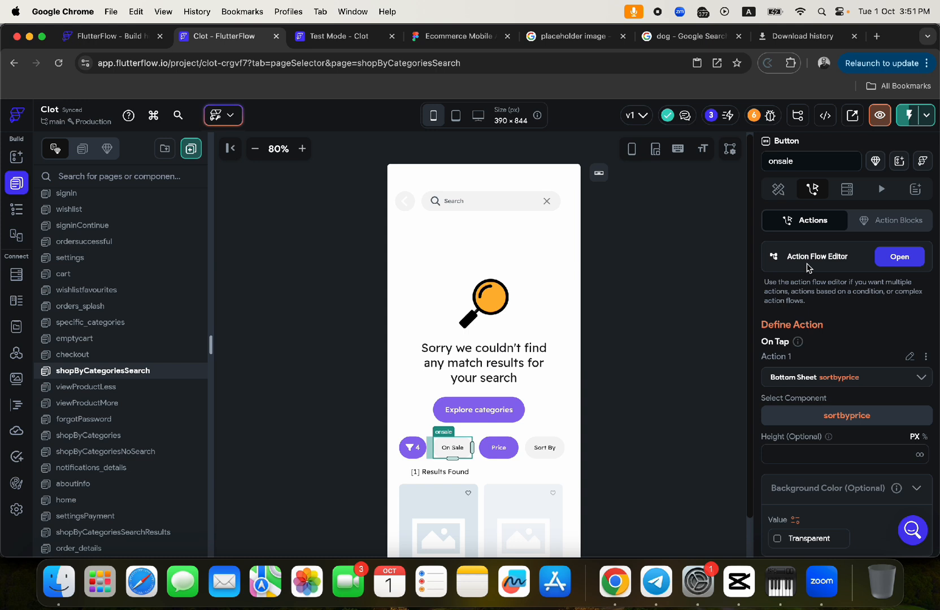
left_click(846, 382)
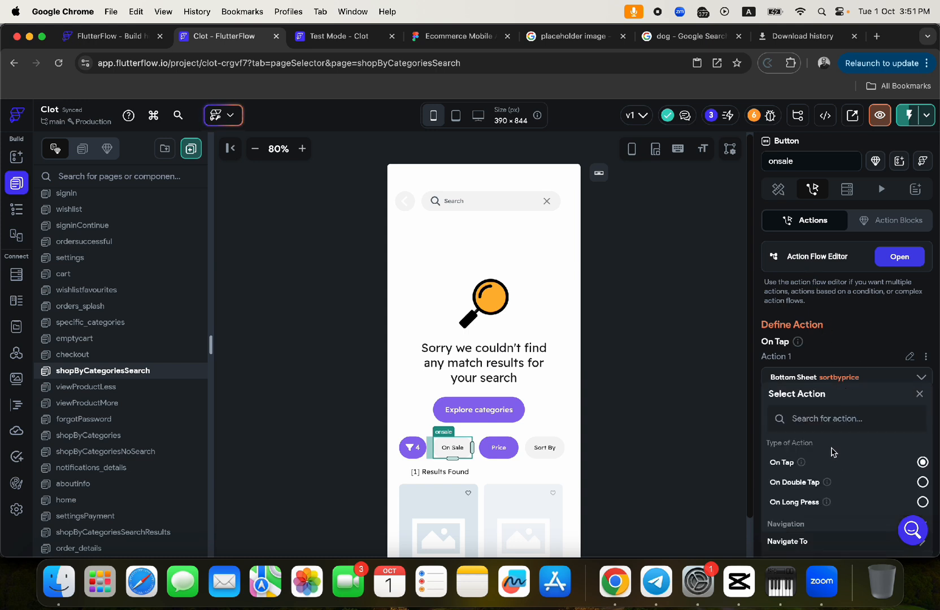
scroll(831, 451, "down", 5)
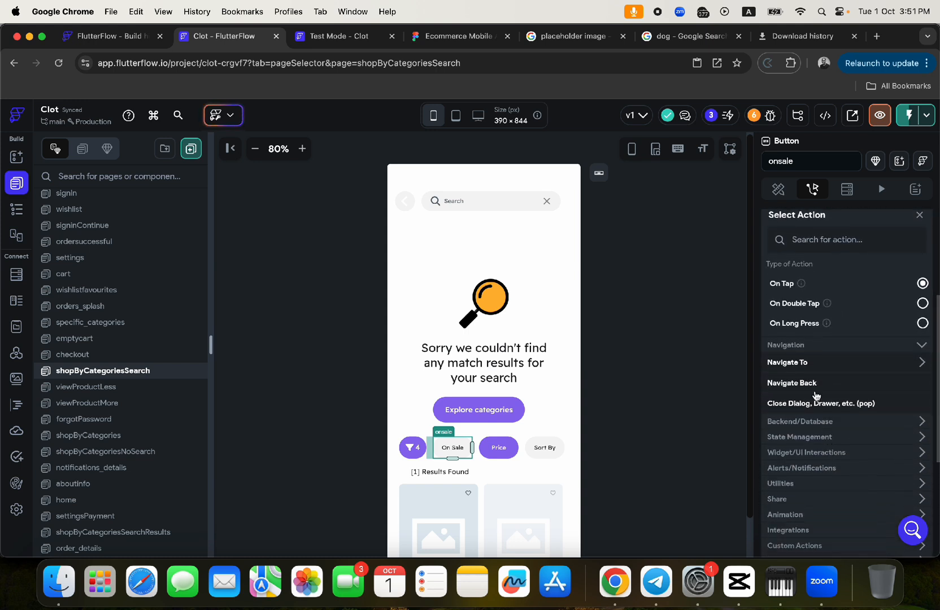
scroll(815, 395, "up", 3)
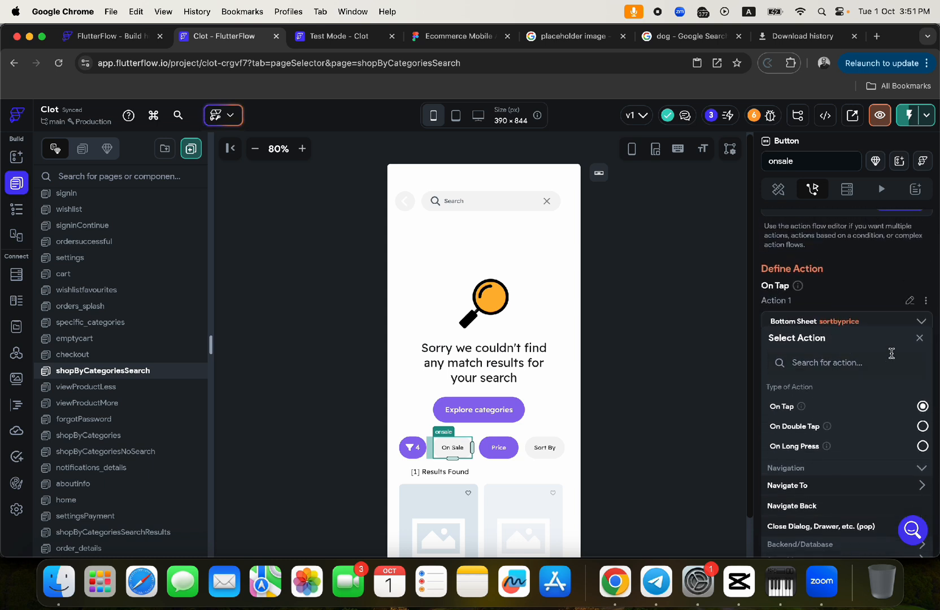
left_click(919, 337)
left_click(831, 362)
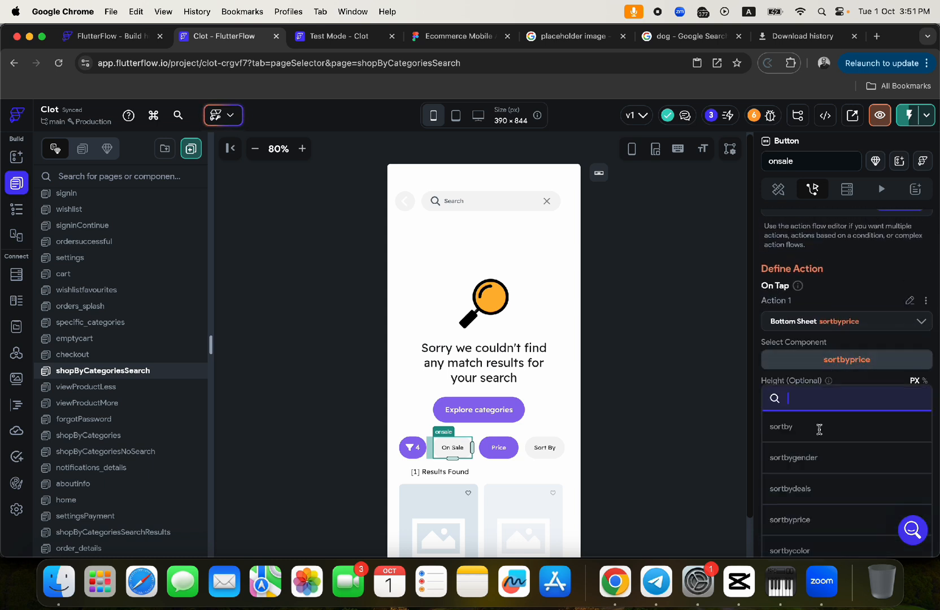
left_click(808, 487)
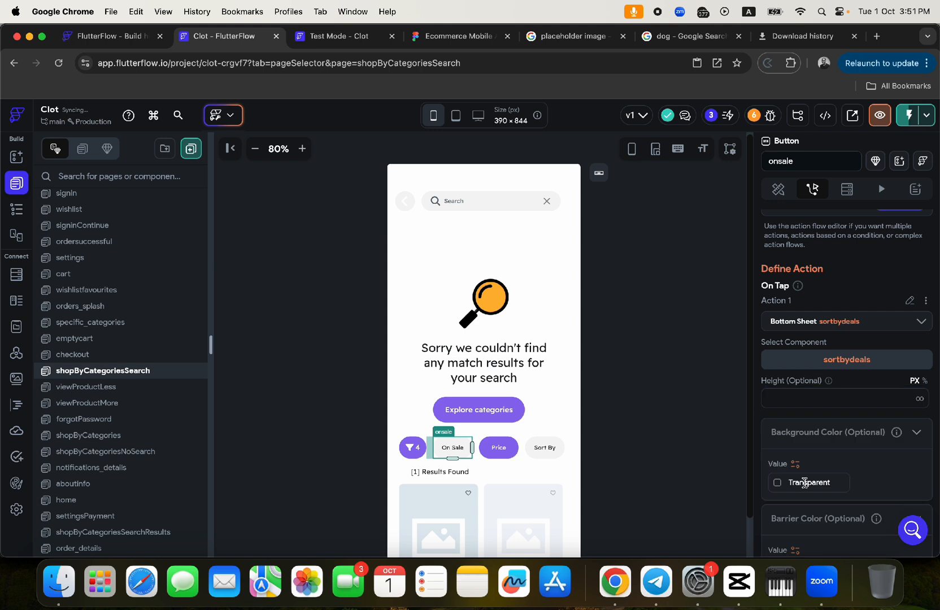
Step: Set the Sort By button's On Tap bottom sheet component to sortby, checking the Figma design for the matching sheet
left_click(495, 448)
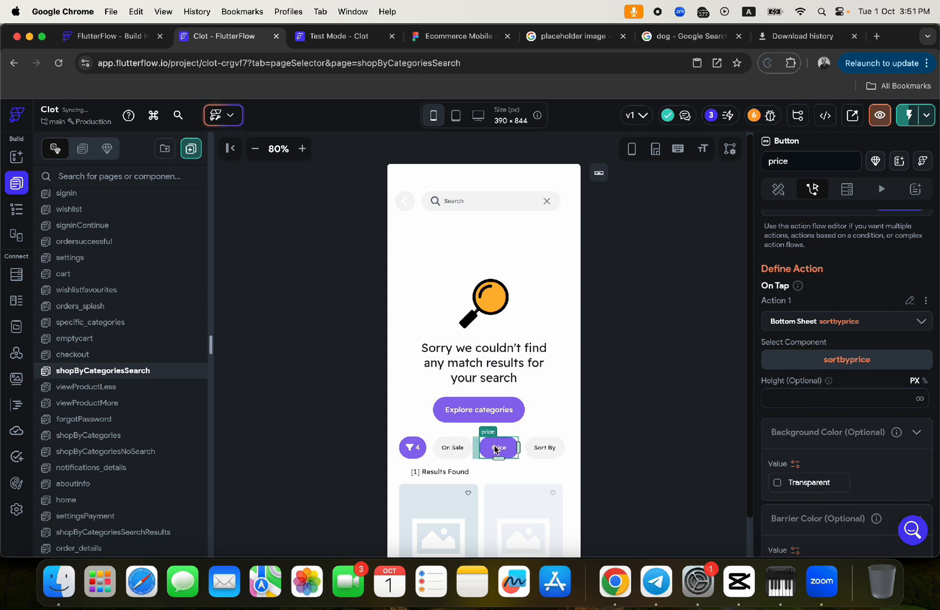
left_click(541, 448)
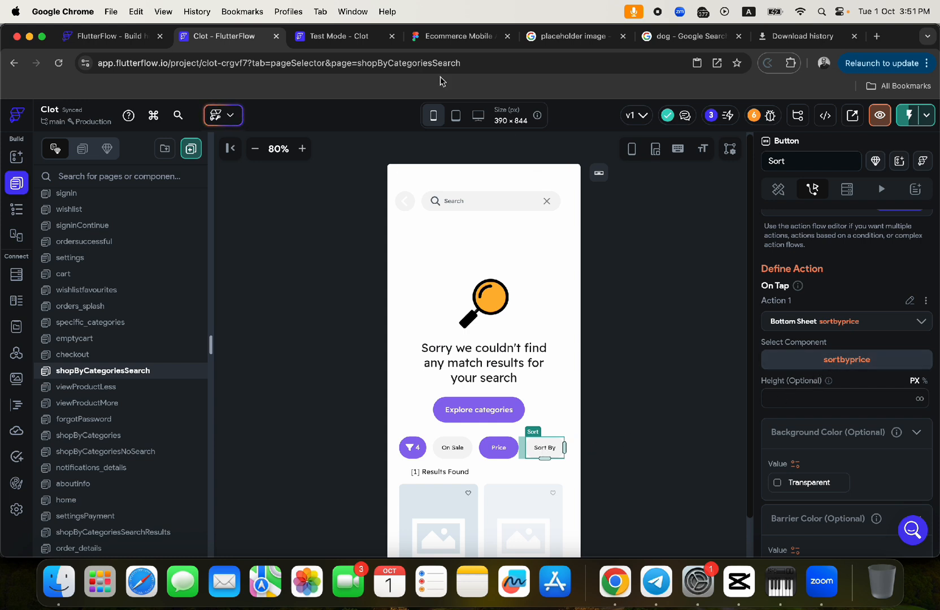
left_click(442, 39)
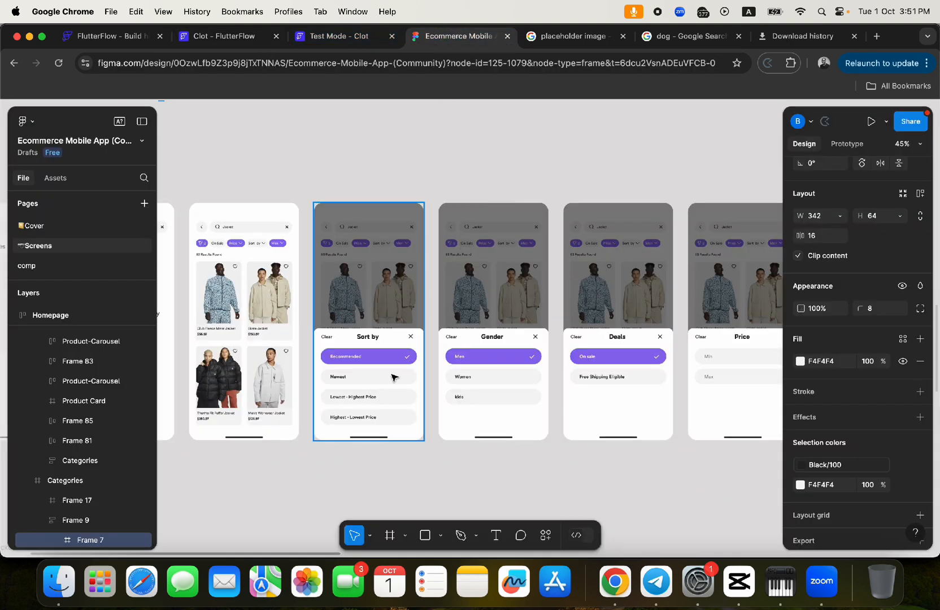
left_click(235, 35)
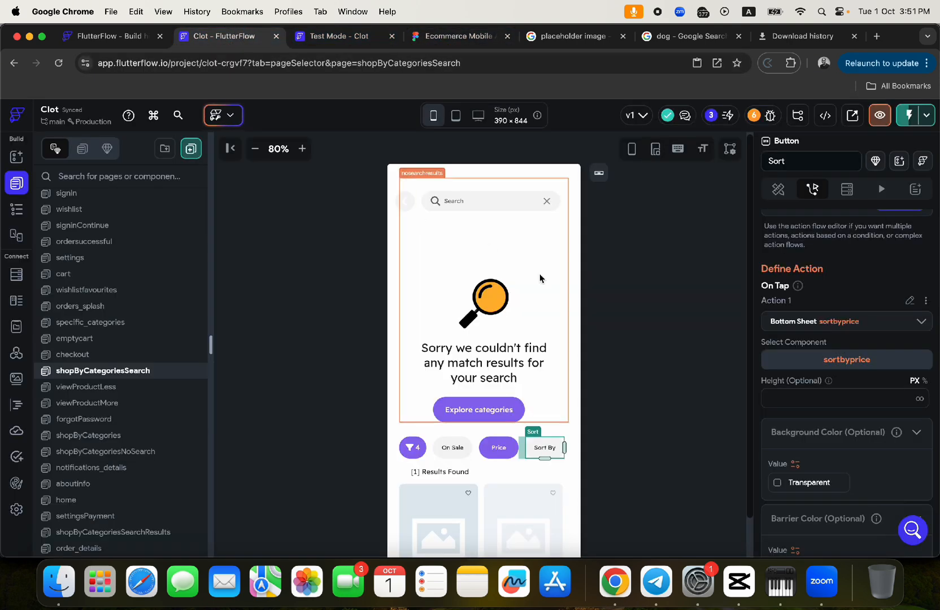
scroll(144, 291, "up", 5)
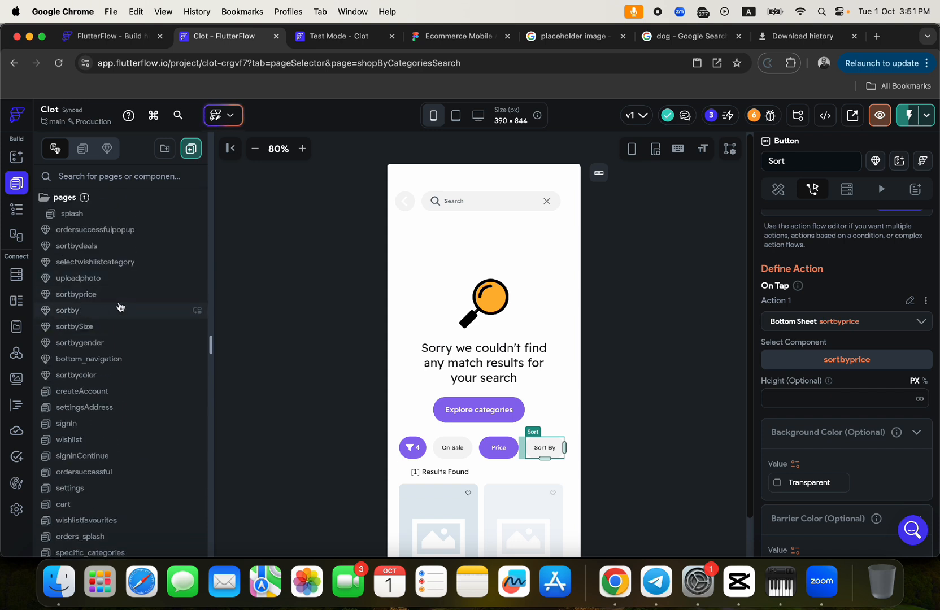
left_click(847, 360)
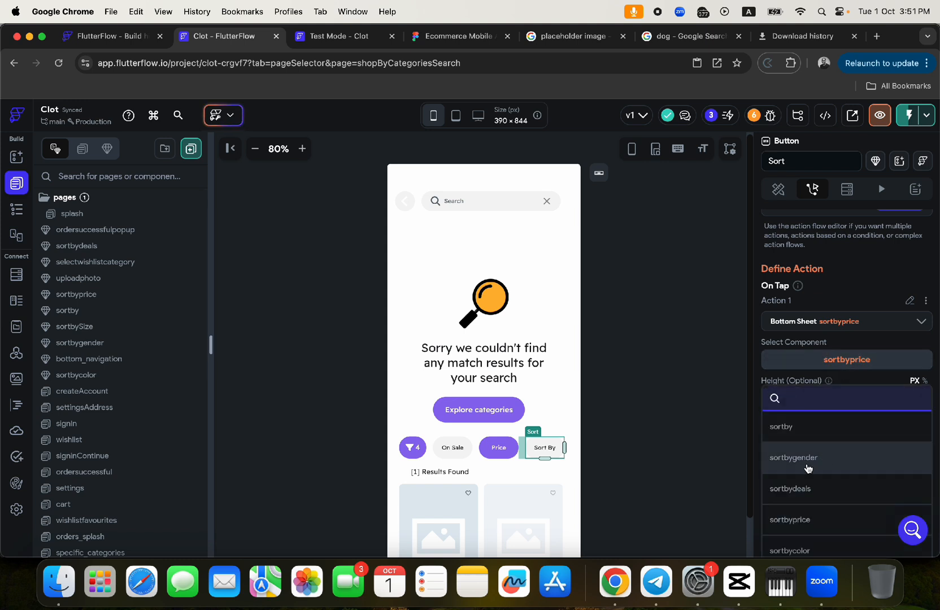
left_click(801, 426)
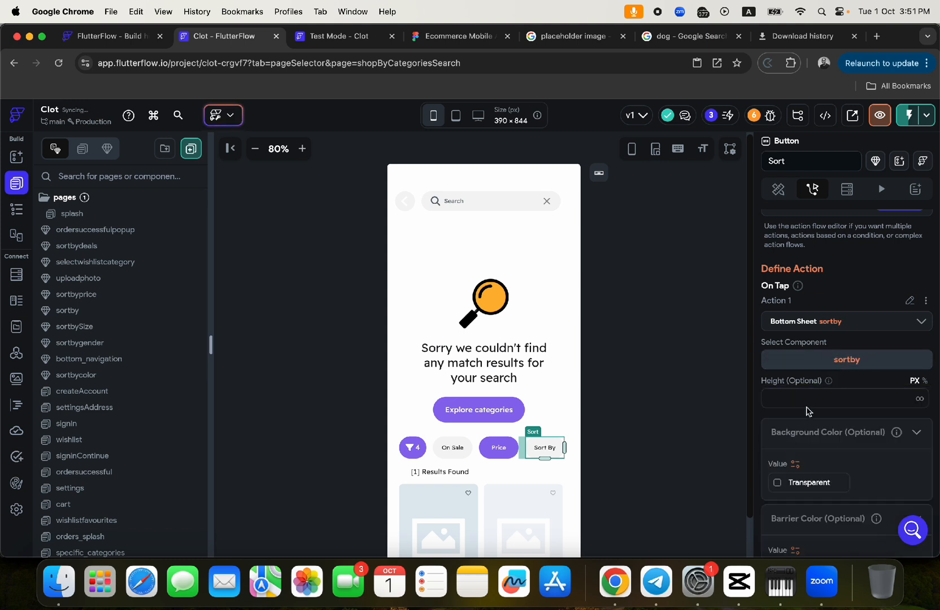
Step: Set the Men button's On Tap bottom sheet component to sortbygender
scroll(528, 450, "right", 3)
left_click(538, 450)
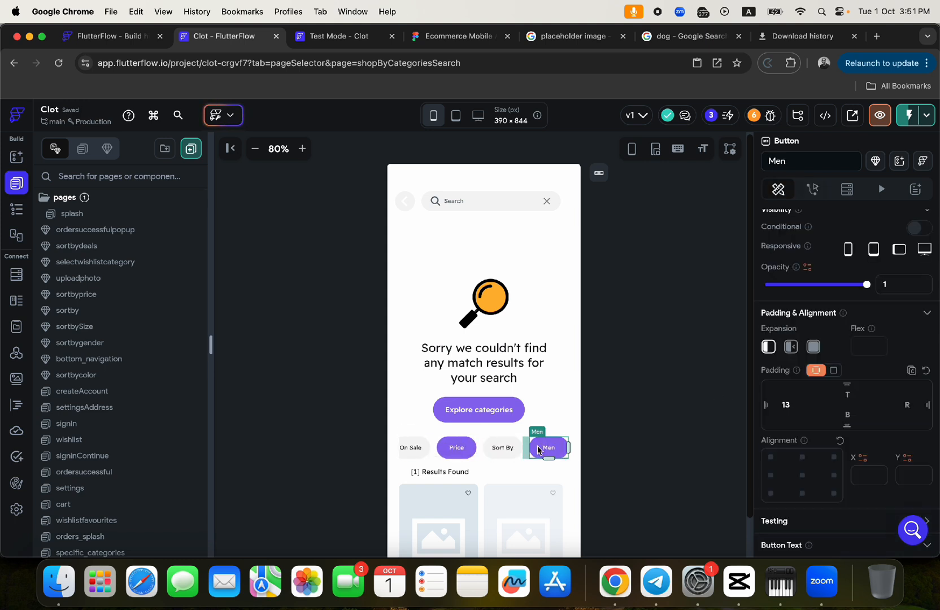
left_click(812, 188)
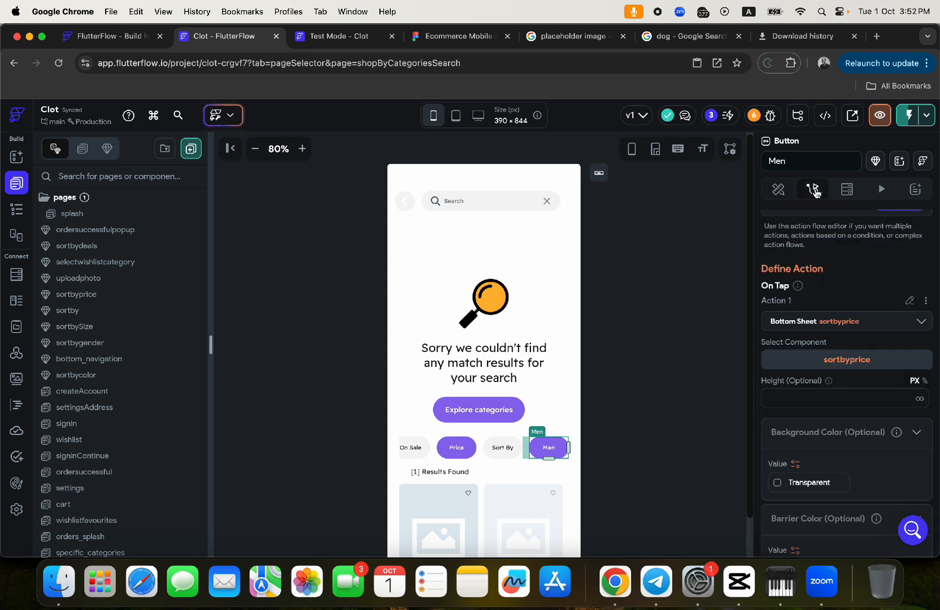
left_click(847, 364)
left_click(816, 461)
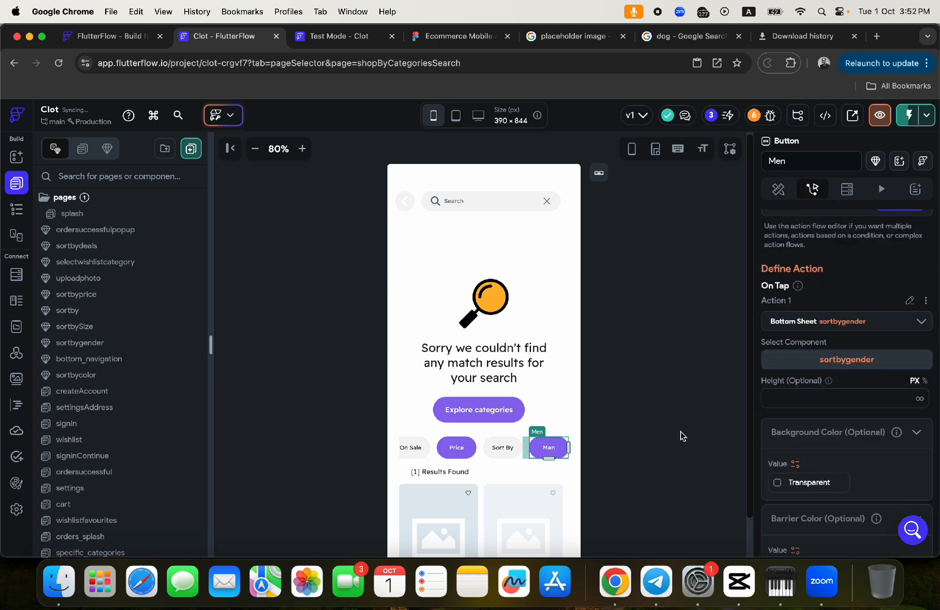
Step: Check the Price button's bottom sheet action and open a preview of the shopByCategoriesSearch page
left_click(455, 448)
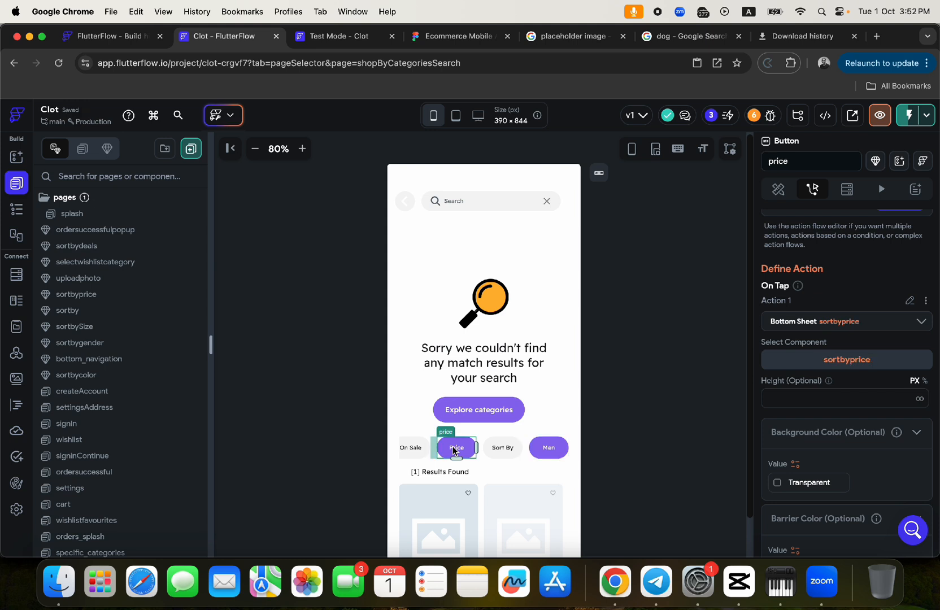
left_click(879, 117)
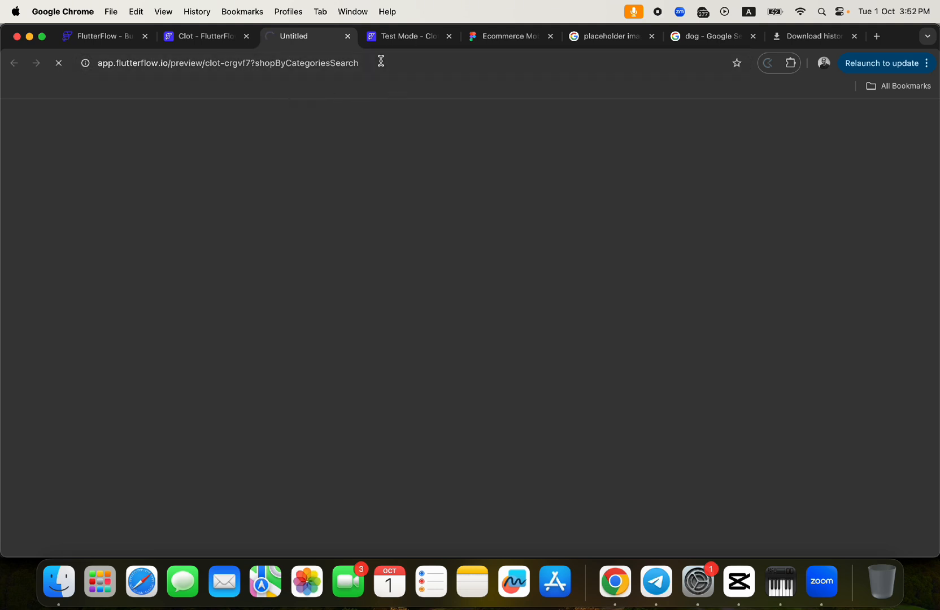
Step: Check the app's home page in the running test session at 75% zoom and return to the loading preview
left_click(411, 39)
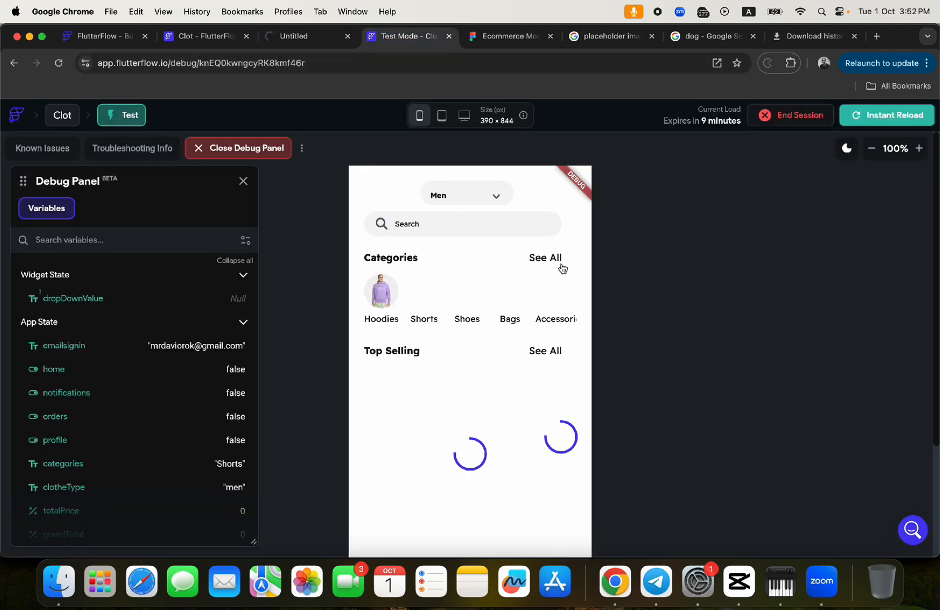
left_click(872, 148)
left_click(872, 148)
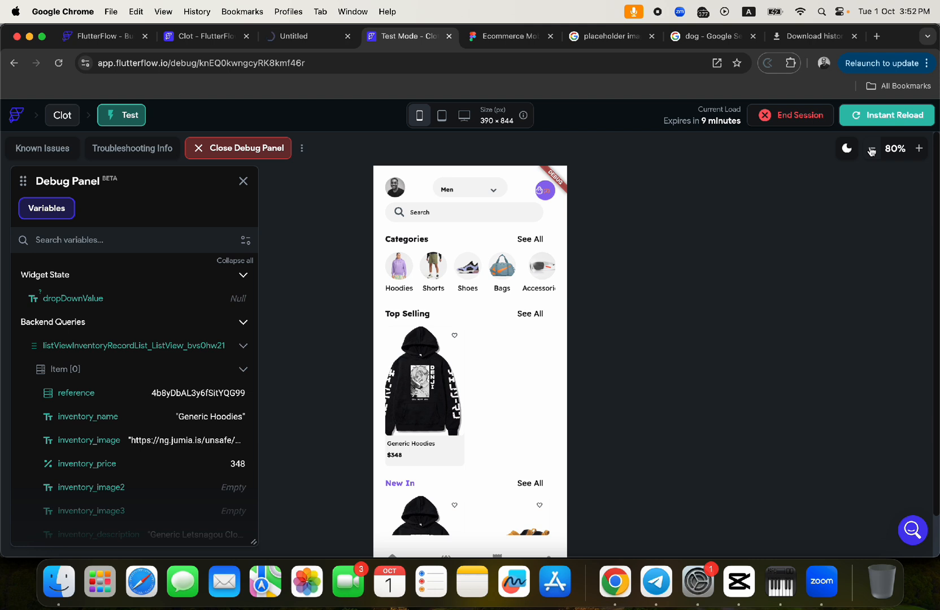
left_click(872, 149)
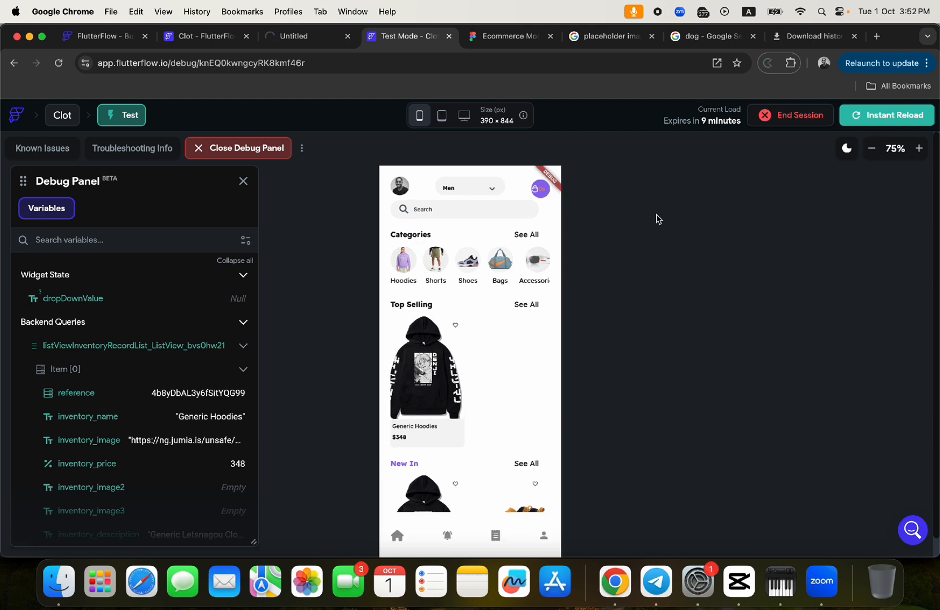
left_click(299, 38)
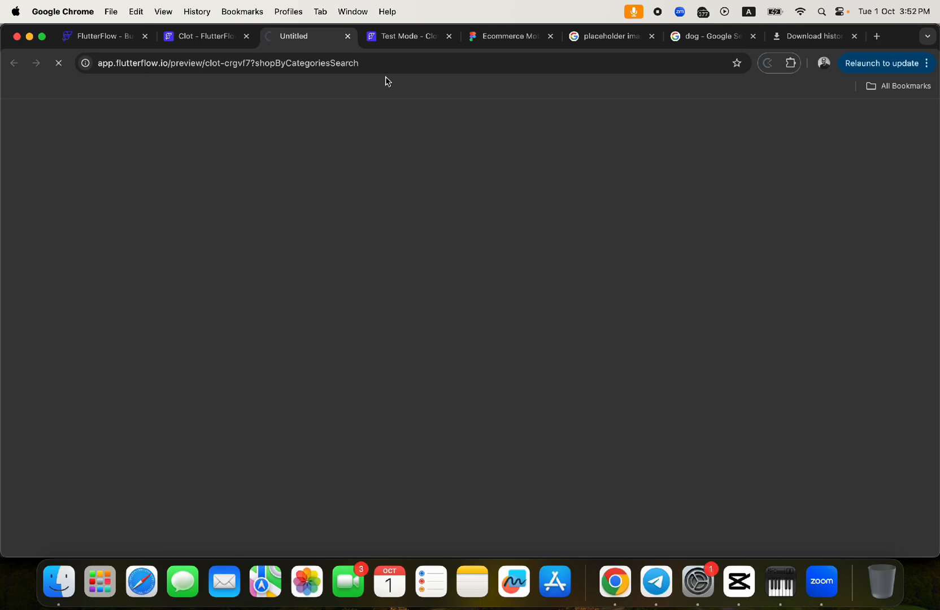
Step: Retry loading the shopByCategoriesSearch preview and switch back to the Clot project editor
left_click(212, 36)
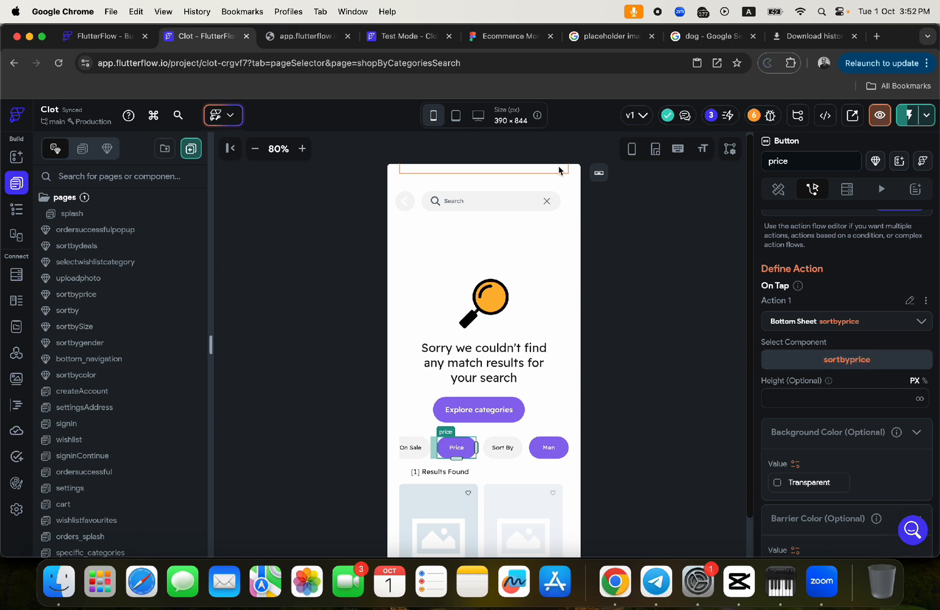
left_click(292, 41)
left_click(394, 58)
key("Return")
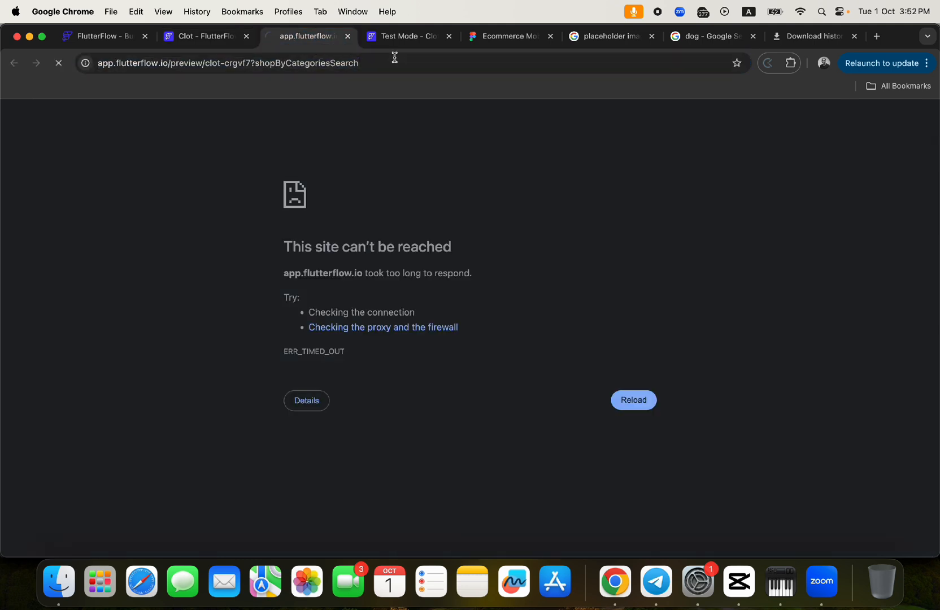
left_click(184, 37)
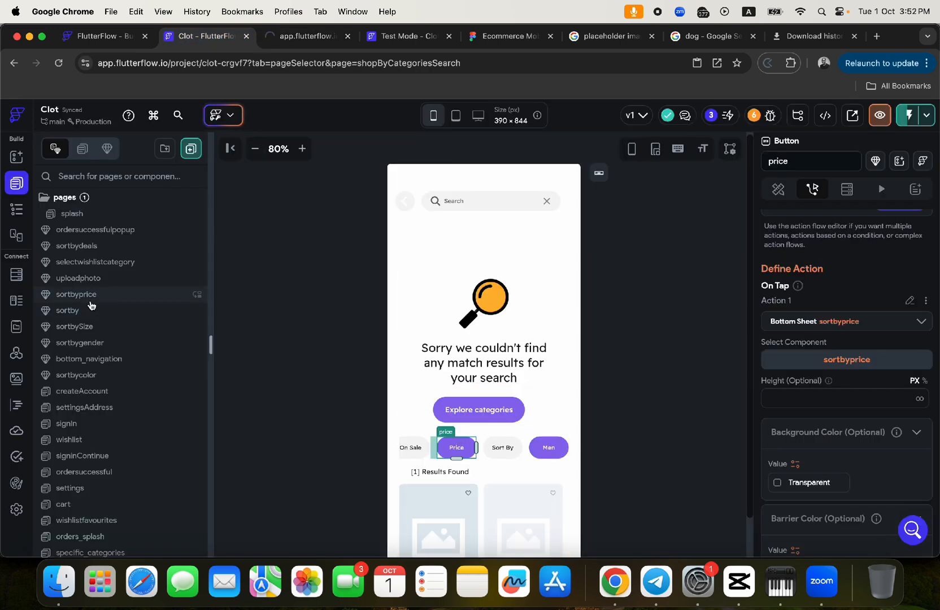
Step: Examine the sortbyprice component and the On Sale button's On Tap action on the shopByCategoriesSearch page
left_click(75, 295)
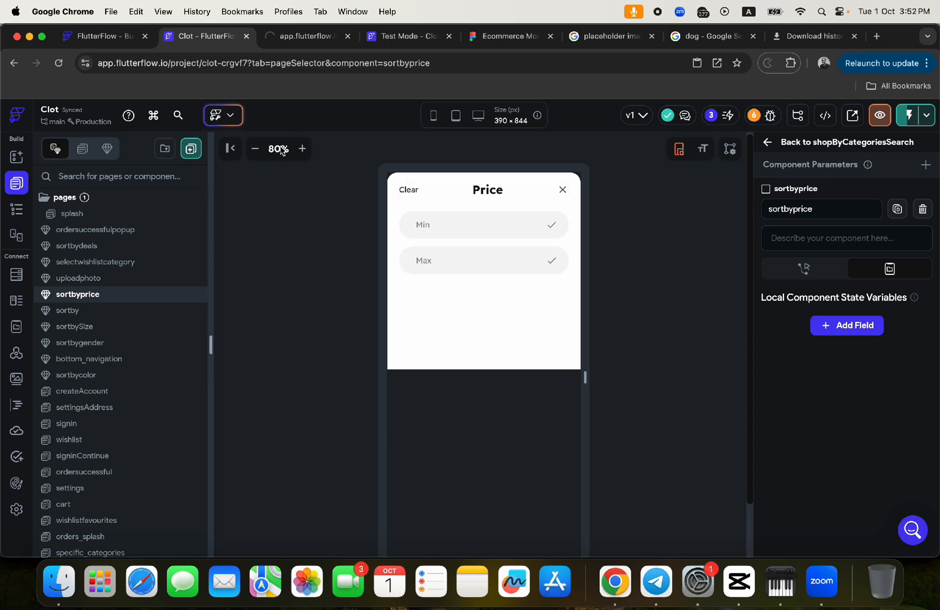
scroll(149, 472, "down", 5)
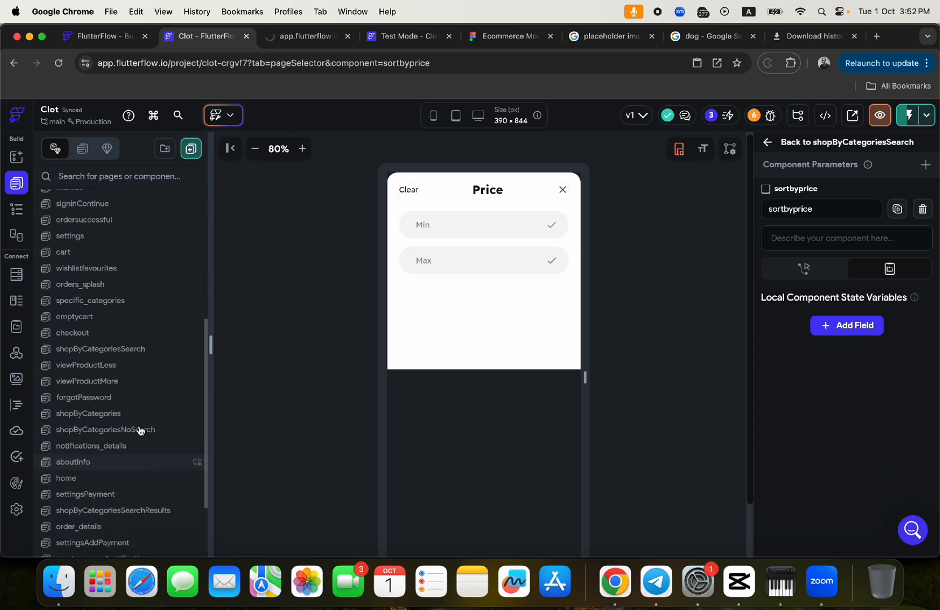
left_click(116, 349)
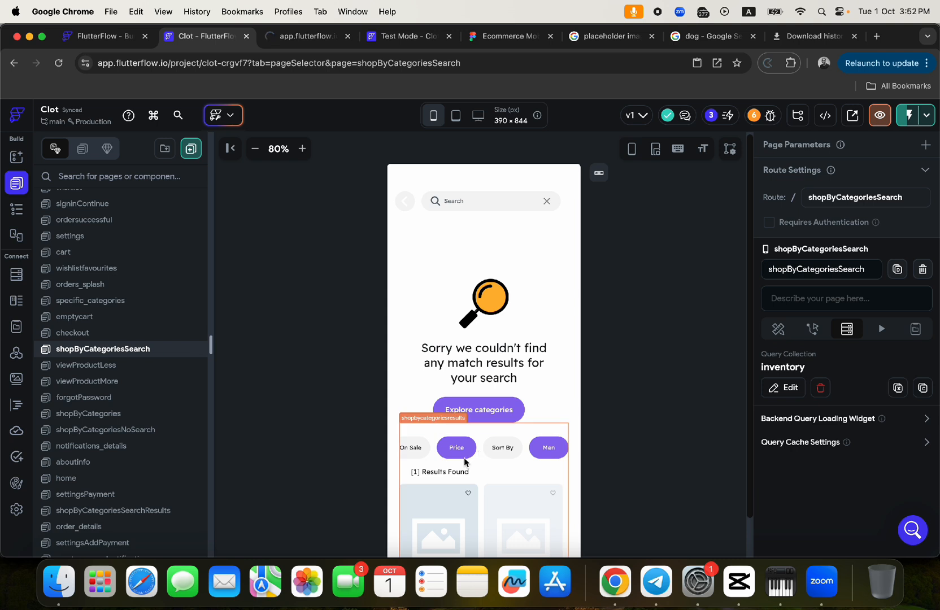
scroll(449, 449, "left", 2)
left_click(449, 447)
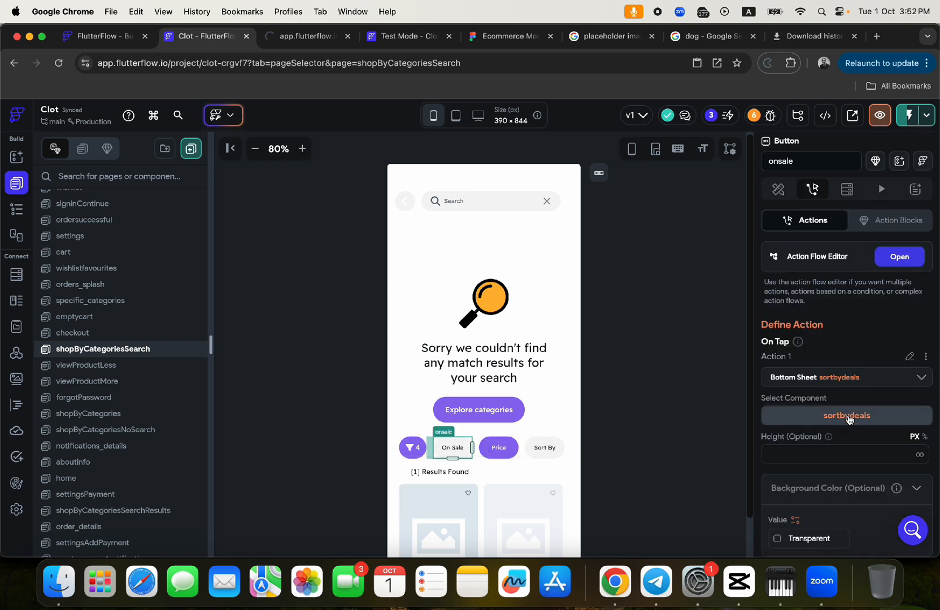
Step: Open the sortbydeals component and compare its On Sale and Free Shipping Eligible rows with the Deals sheet in the Figma design
scroll(137, 281, "up", 5)
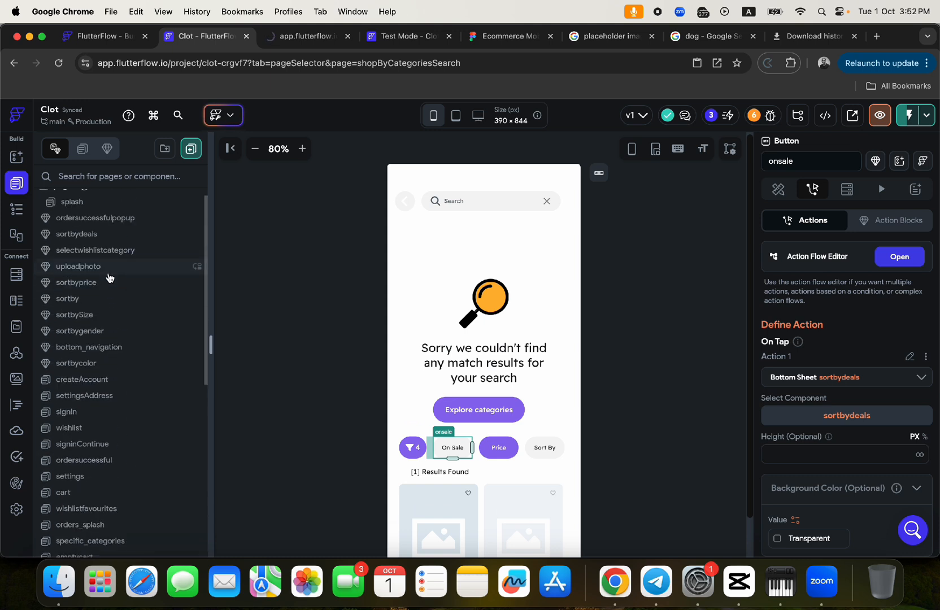
scroll(109, 276, "up", 1)
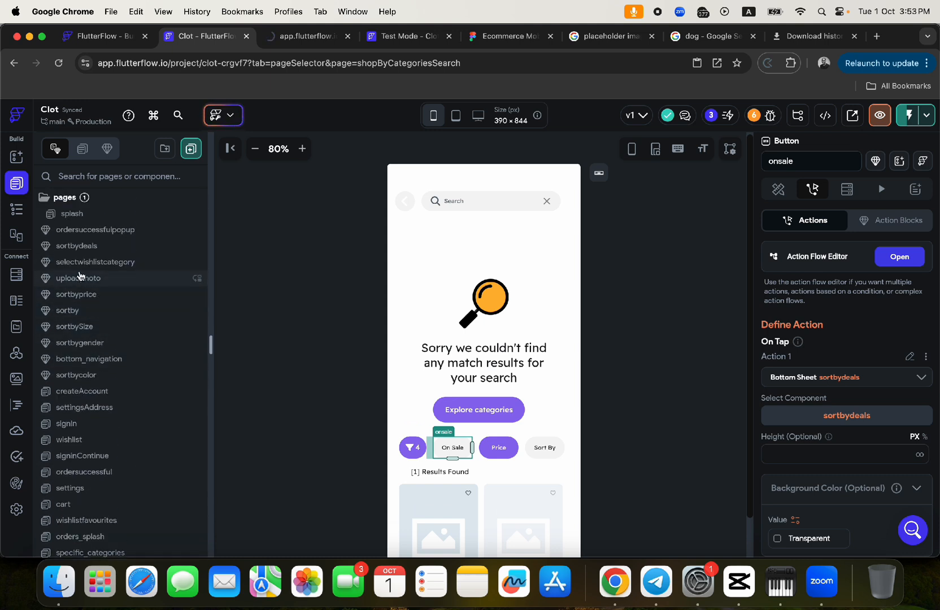
left_click(80, 246)
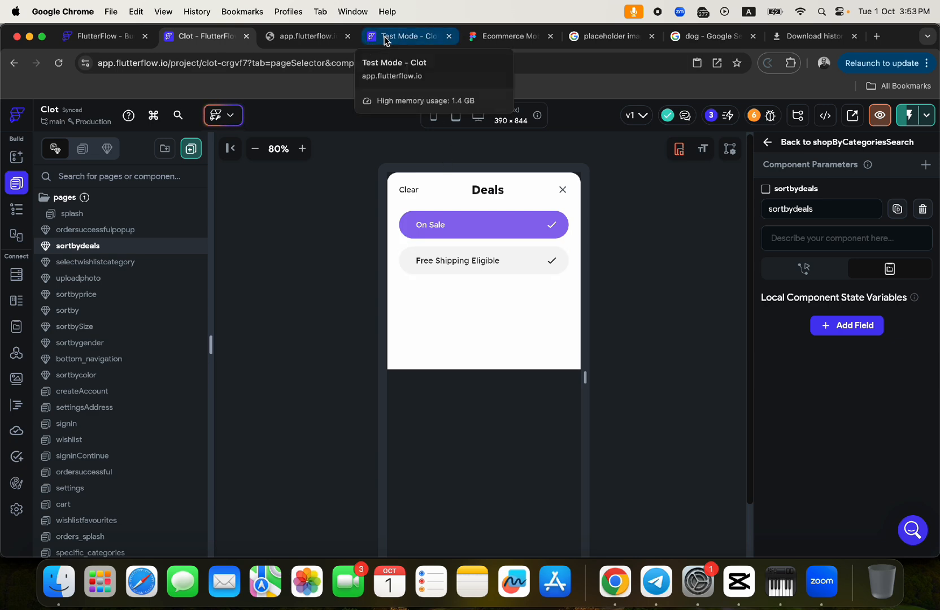
left_click(500, 36)
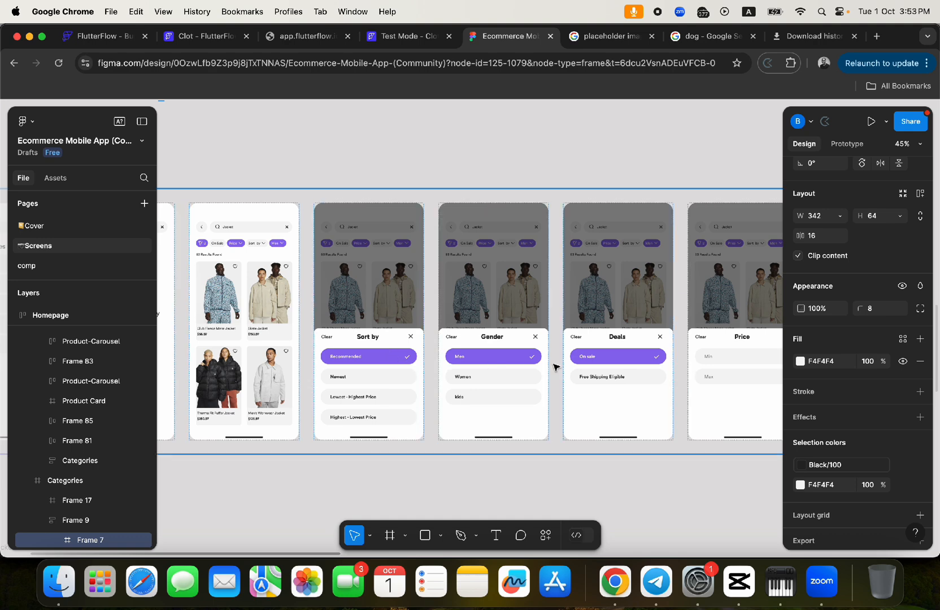
scroll(578, 307, "right", 2)
scroll(578, 307, "down", 1)
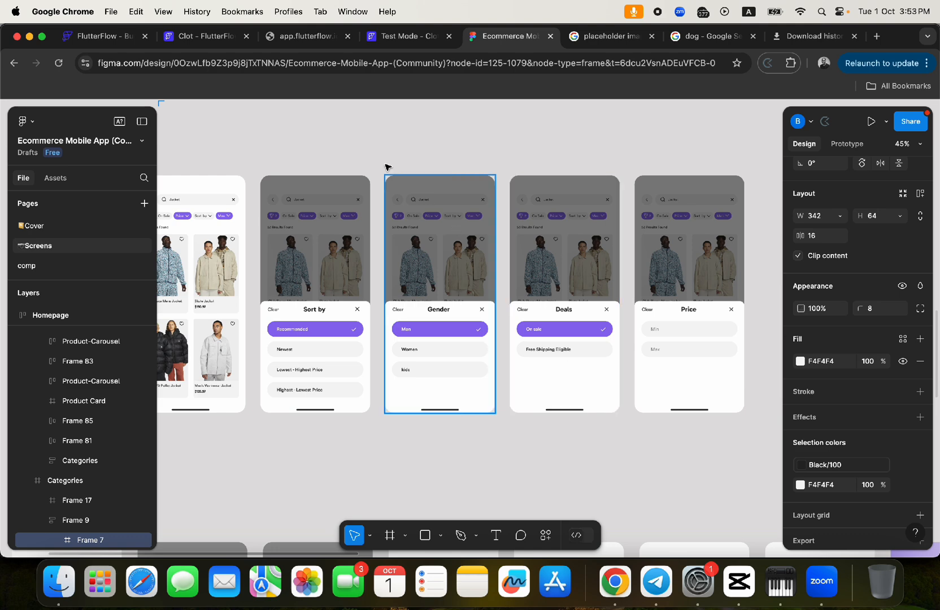
left_click(195, 37)
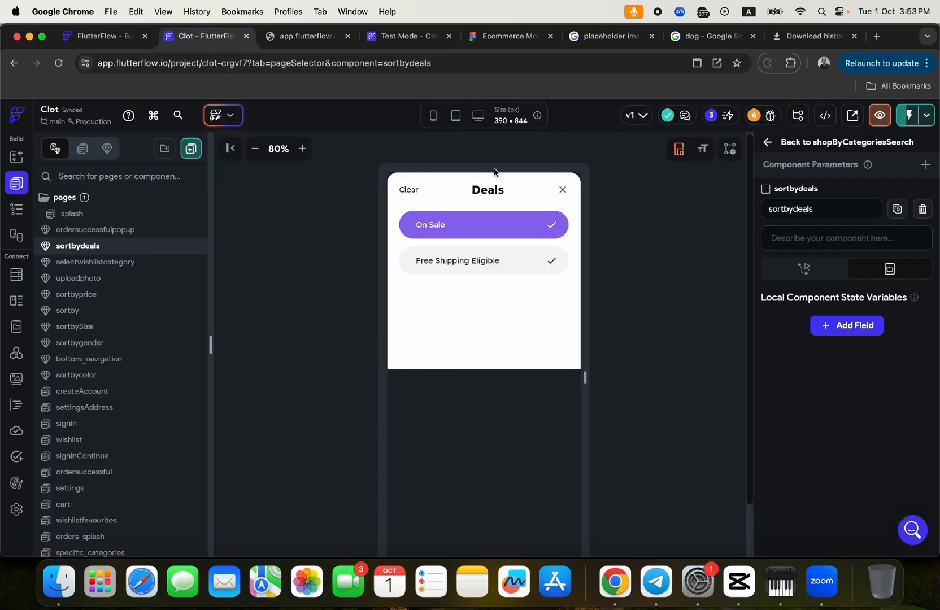
left_click(496, 232)
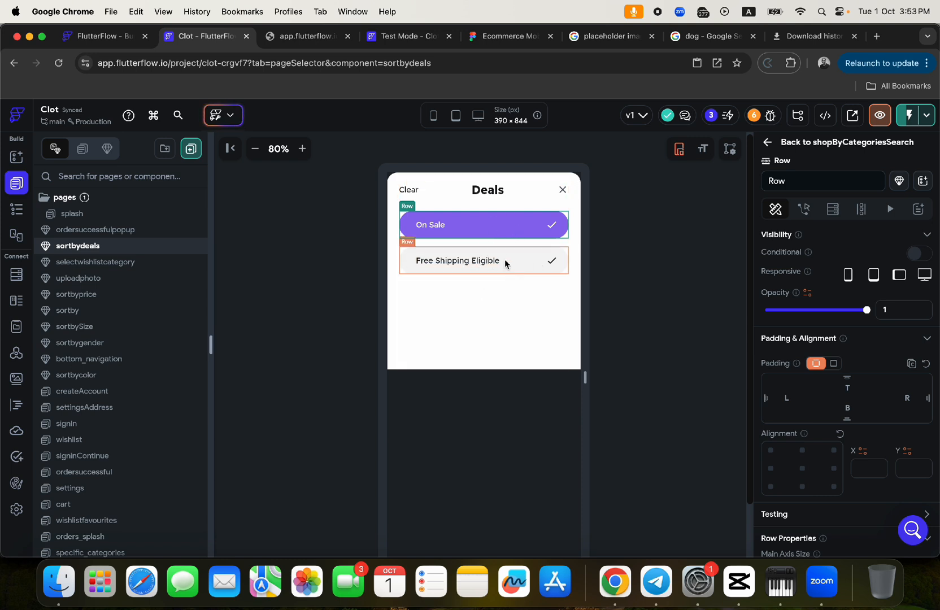
Step: Request the shopByCategoriesSearch preview page again and return to the sortbydeals component in the editor
left_click(309, 36)
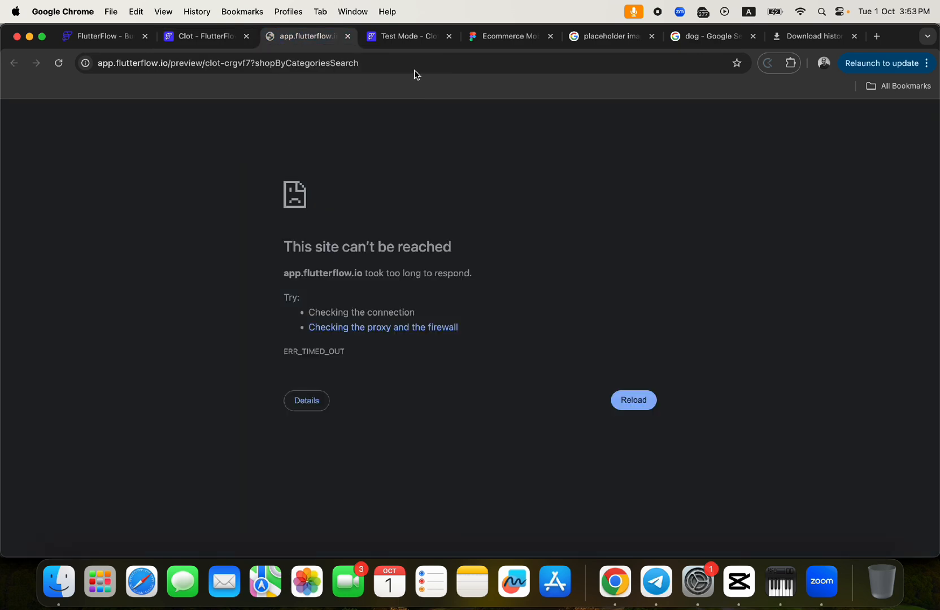
left_click(412, 63)
key("Return")
left_click(203, 36)
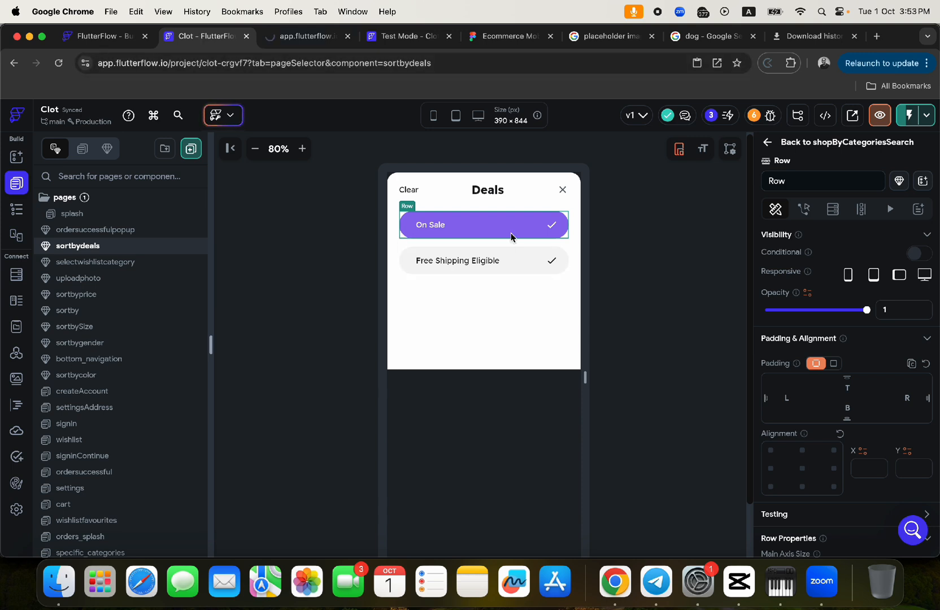
Step: Give the close icon in the sortbydeals component an On Tap action that dismisses the bottom sheet
left_click(560, 192)
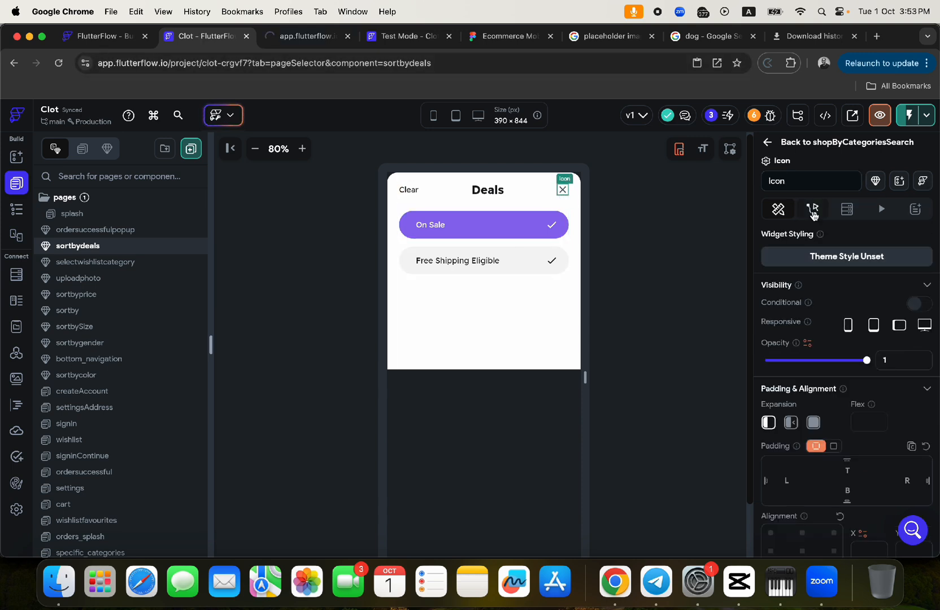
left_click(812, 208)
left_click(832, 342)
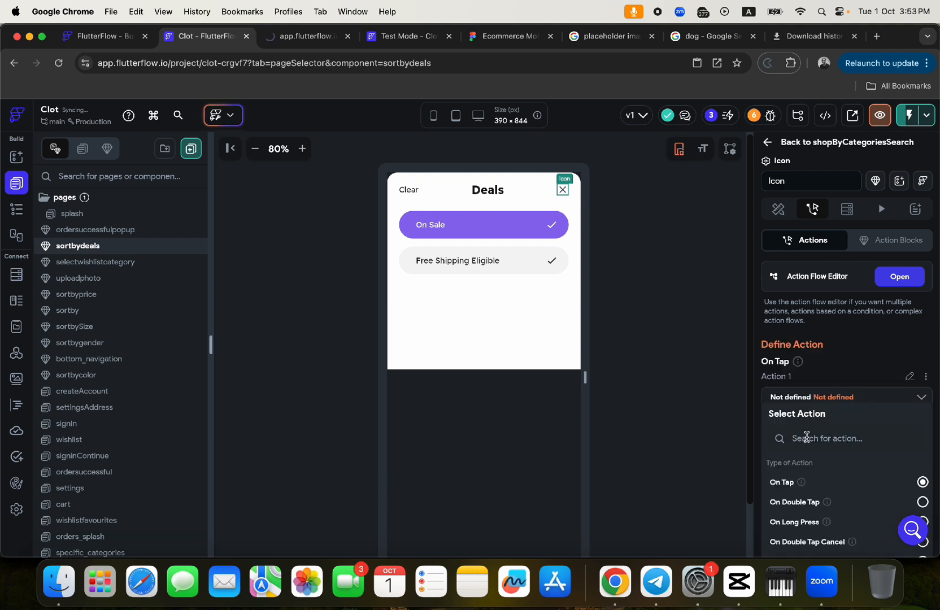
left_click(806, 437)
type("bottom")
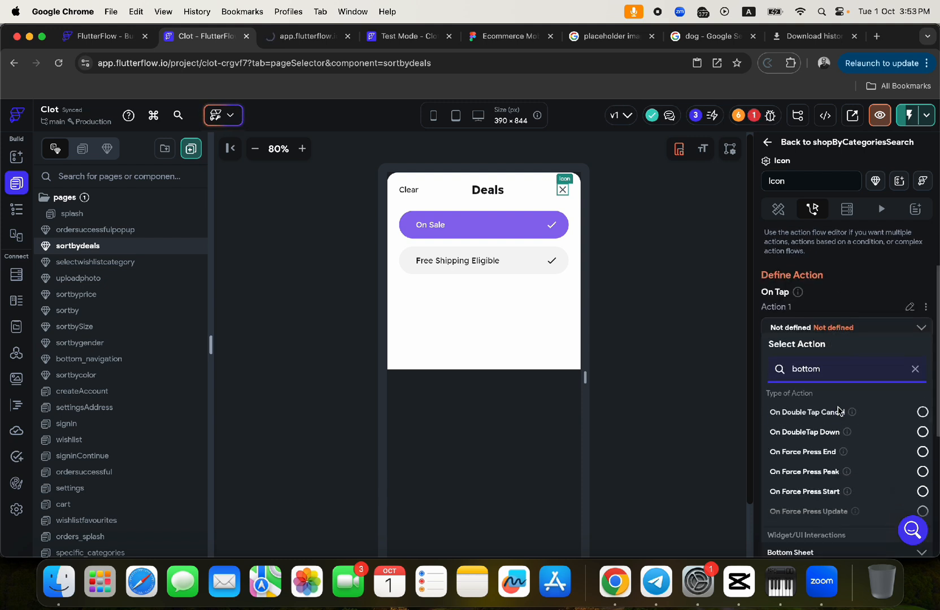
scroll(835, 423, "down", 5)
scroll(836, 449, "up", 5)
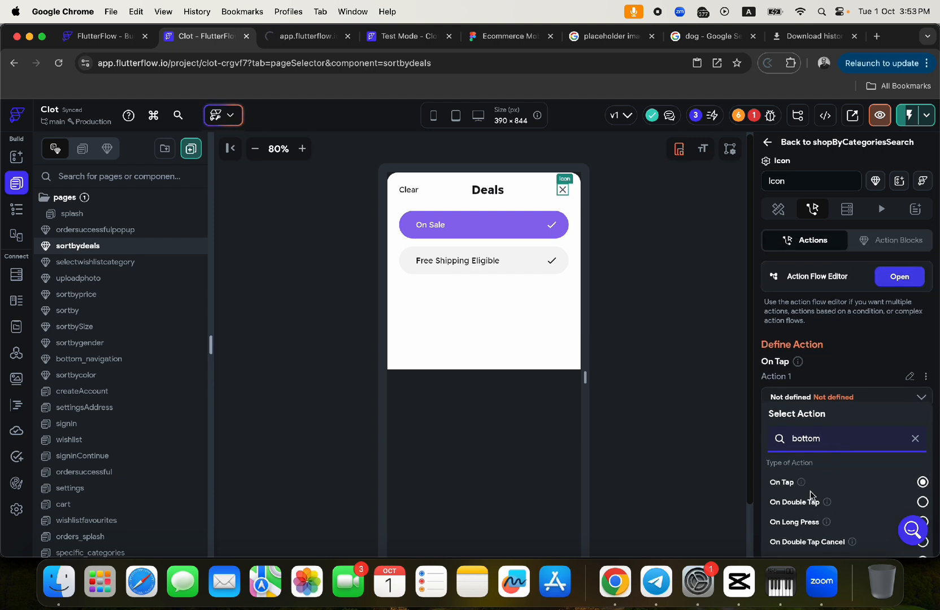
scroll(830, 395, "down", 5)
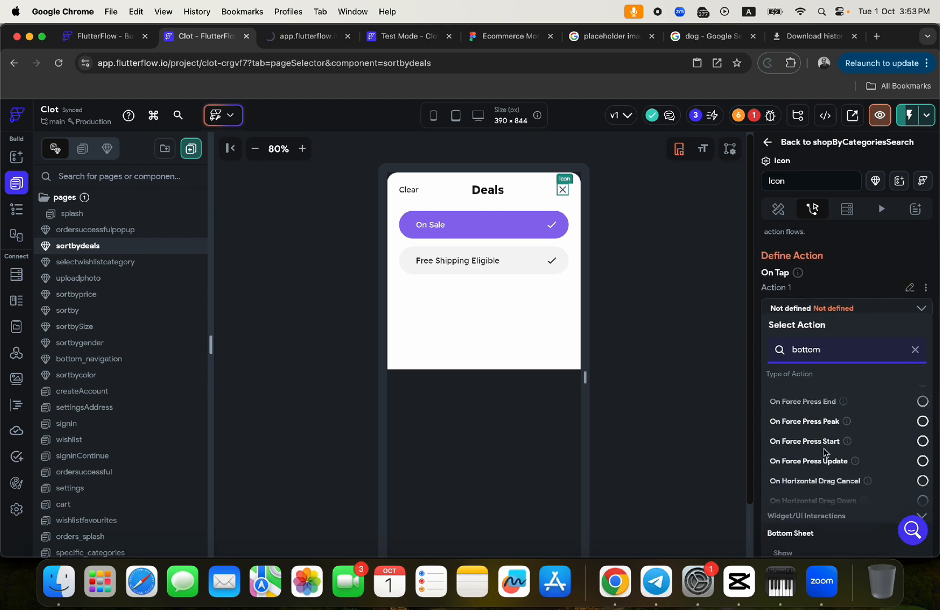
scroll(824, 446, "up", 4)
scroll(824, 452, "up", 2)
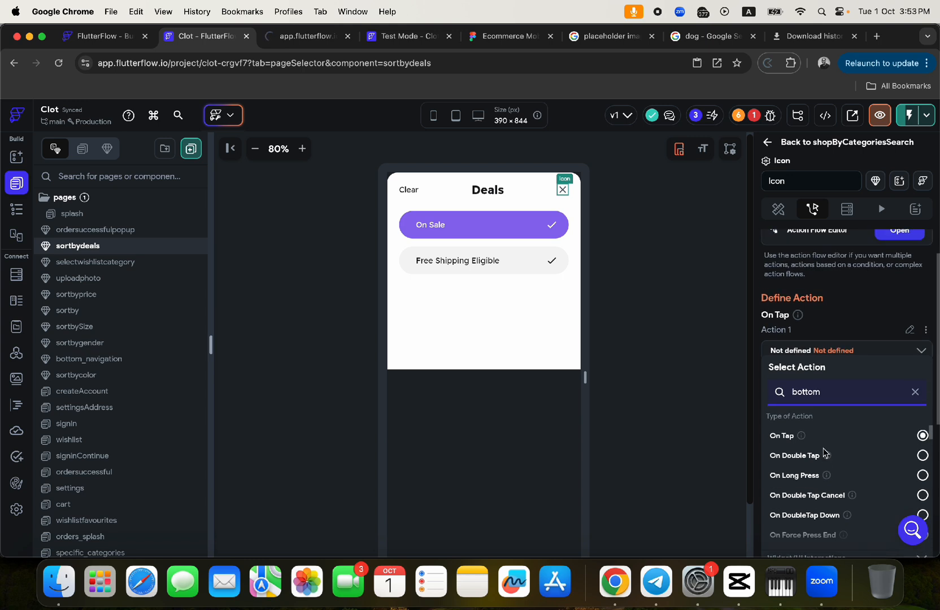
scroll(824, 452, "down", 3)
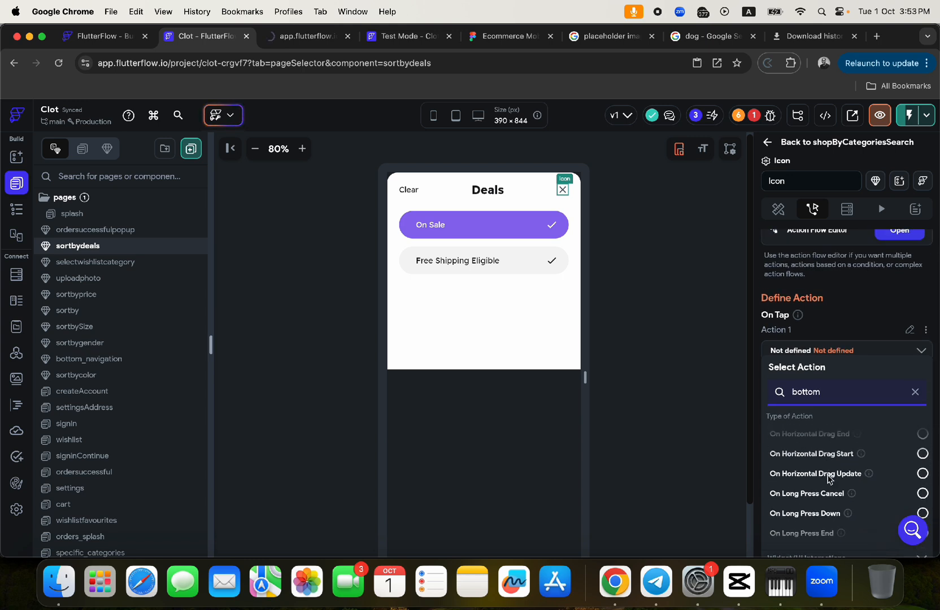
scroll(828, 479, "down", 2)
scroll(828, 479, "up", 5)
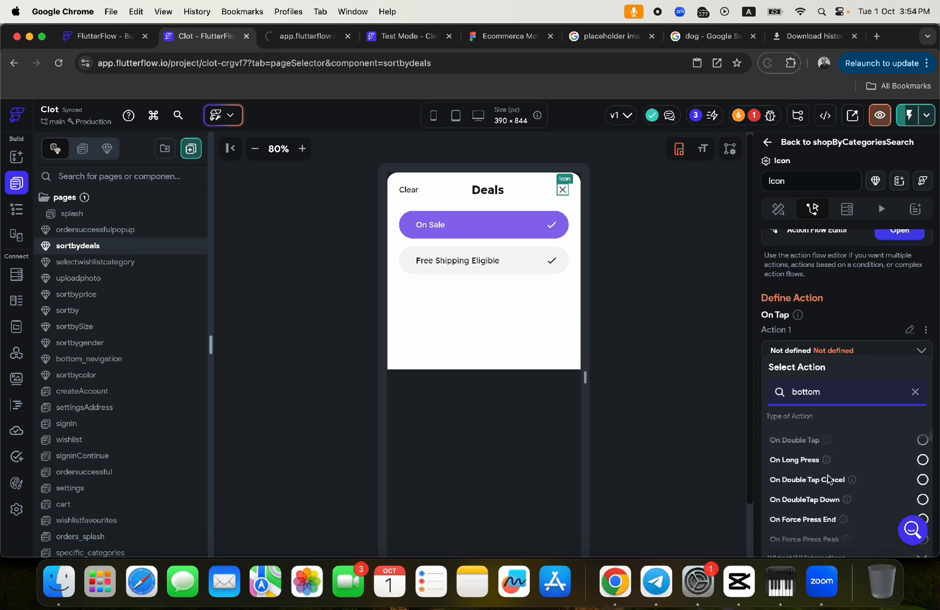
scroll(828, 479, "up", 3)
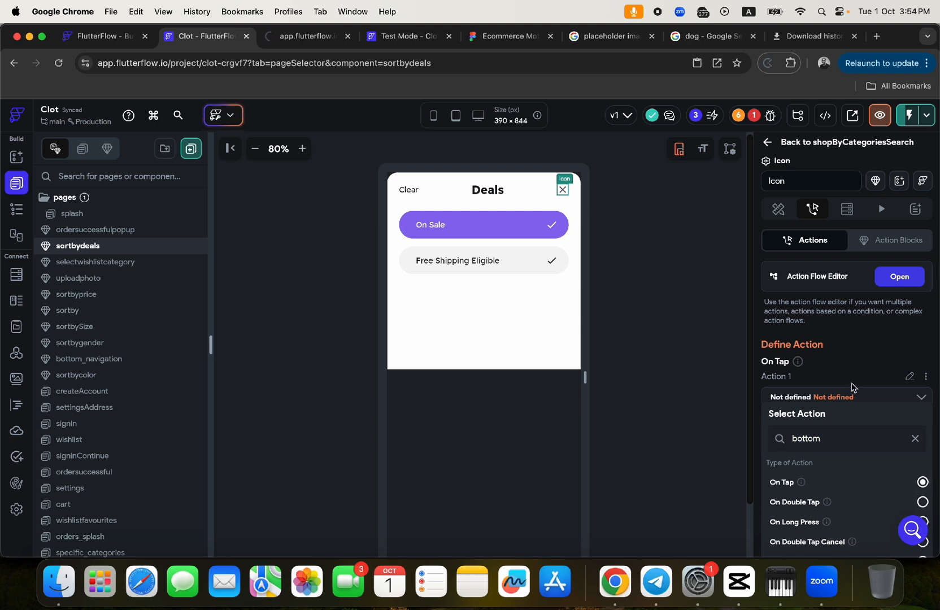
scroll(850, 388, "down", 3)
left_click(829, 352)
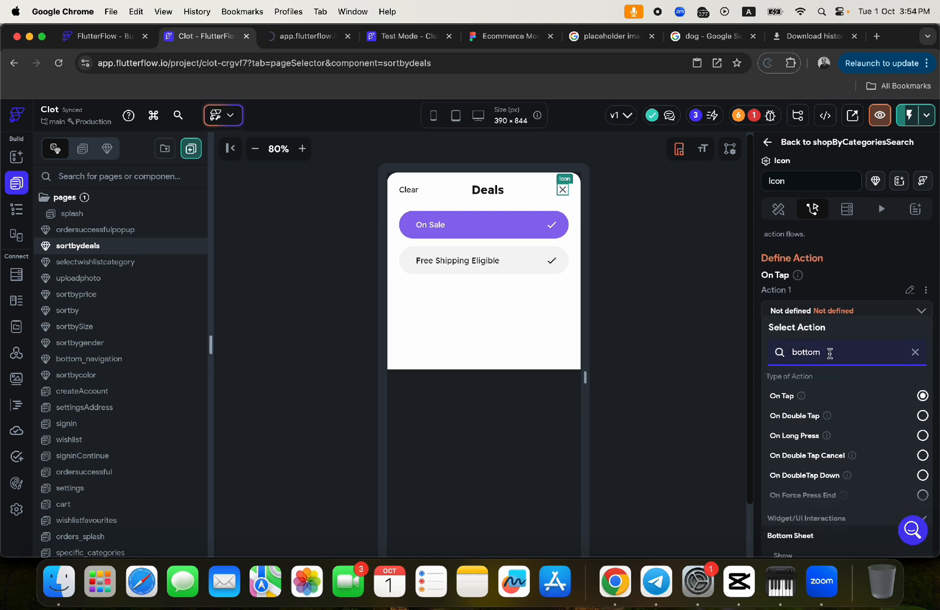
scroll(806, 548, "down", 4)
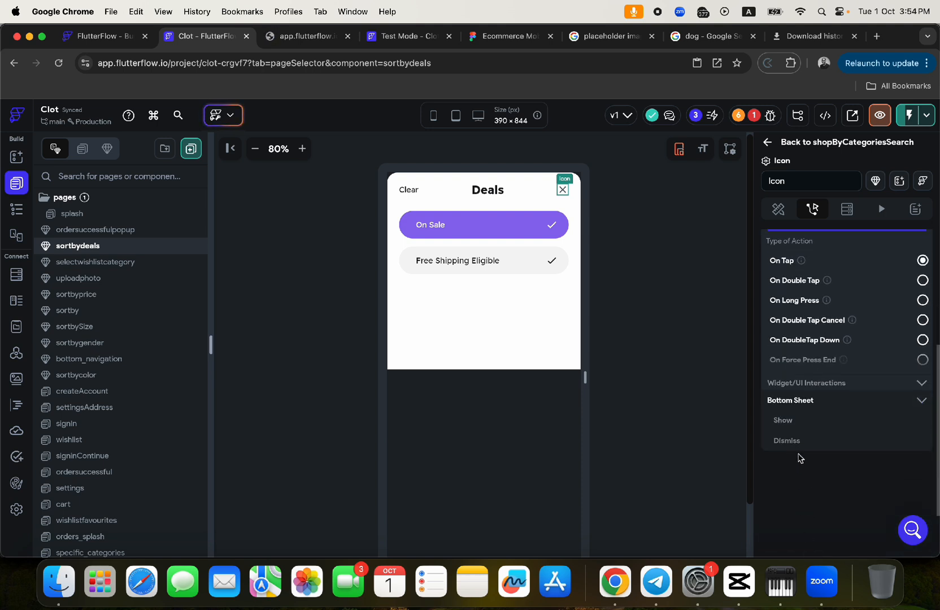
left_click(794, 443)
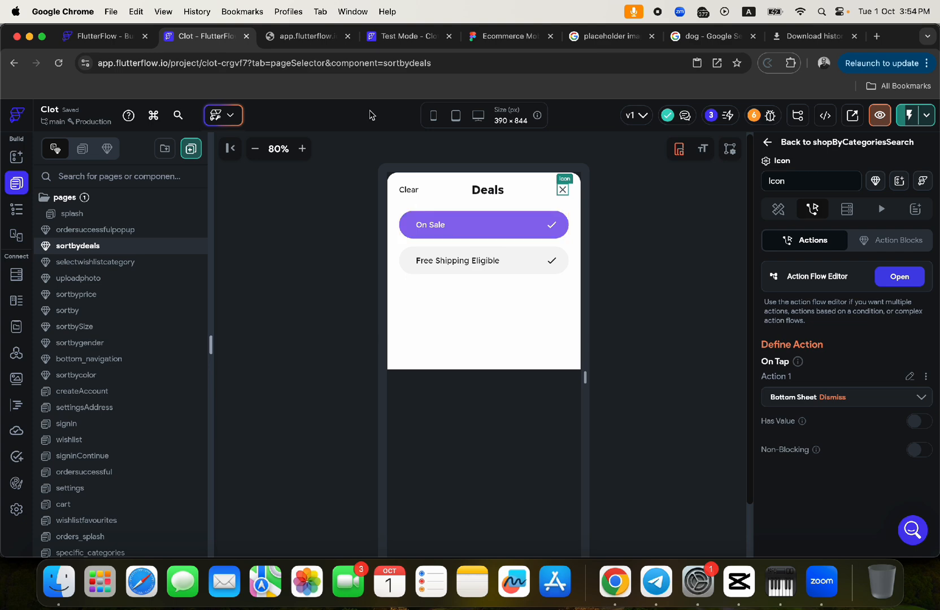
Step: End the running Clot test mode session and confirm ending it
left_click(402, 35)
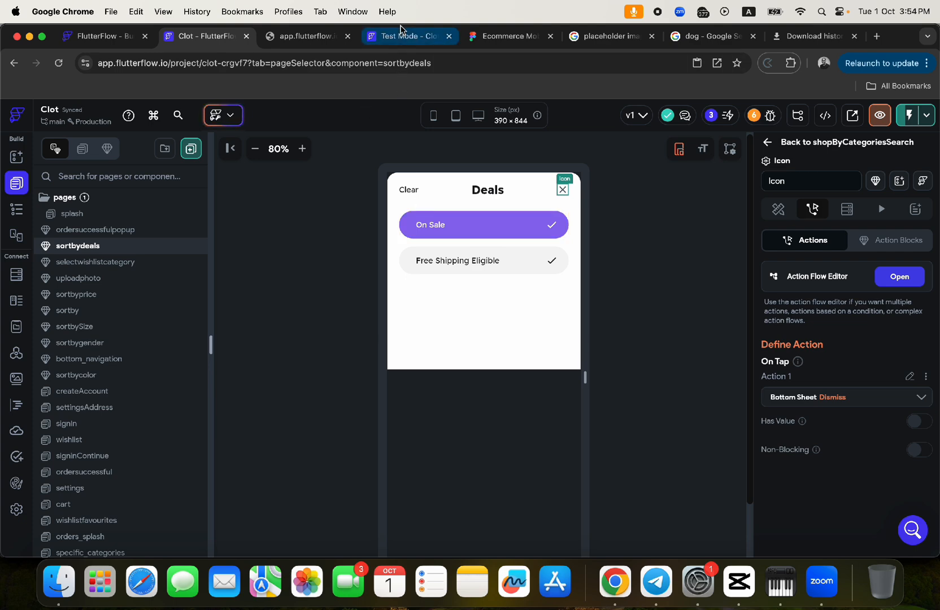
left_click(766, 116)
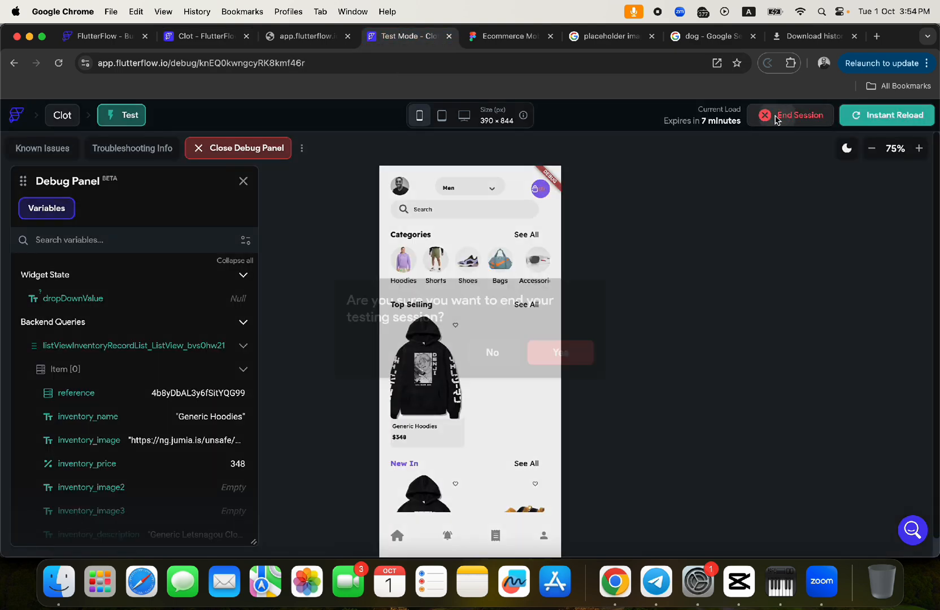
left_click(564, 349)
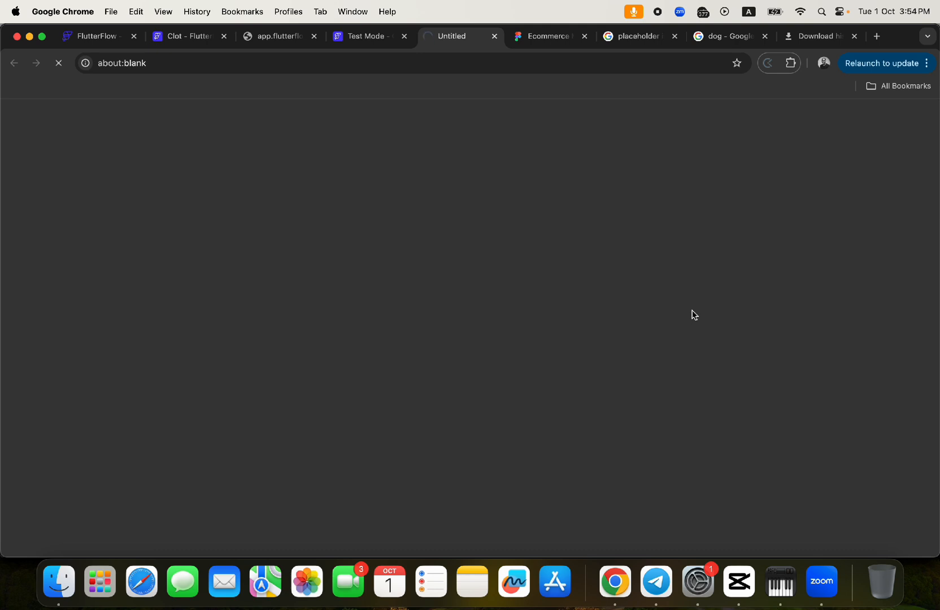
Step: Close the browser tab of the expired Clot test mode session
left_click(374, 38)
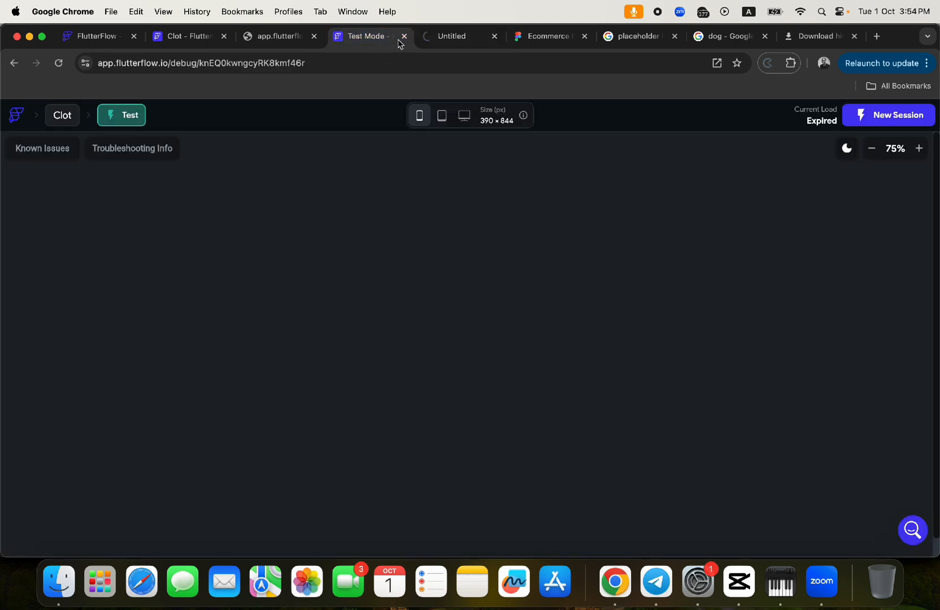
left_click(403, 36)
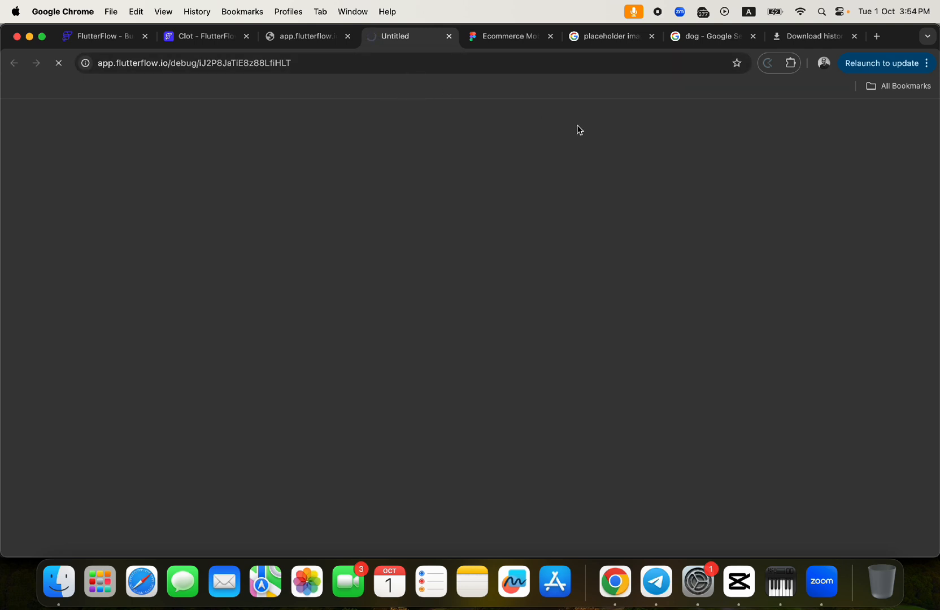
Step: Reload the new test session page over the Airtel_X25A_4640 Wi-Fi network and switch back to Airtel_X25A_4640_5G
left_click(799, 12)
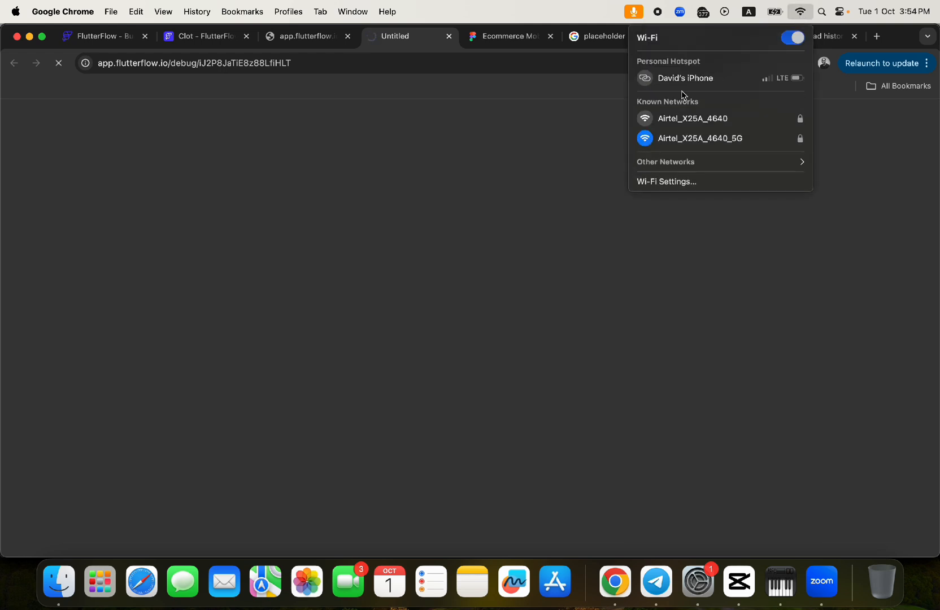
left_click(672, 120)
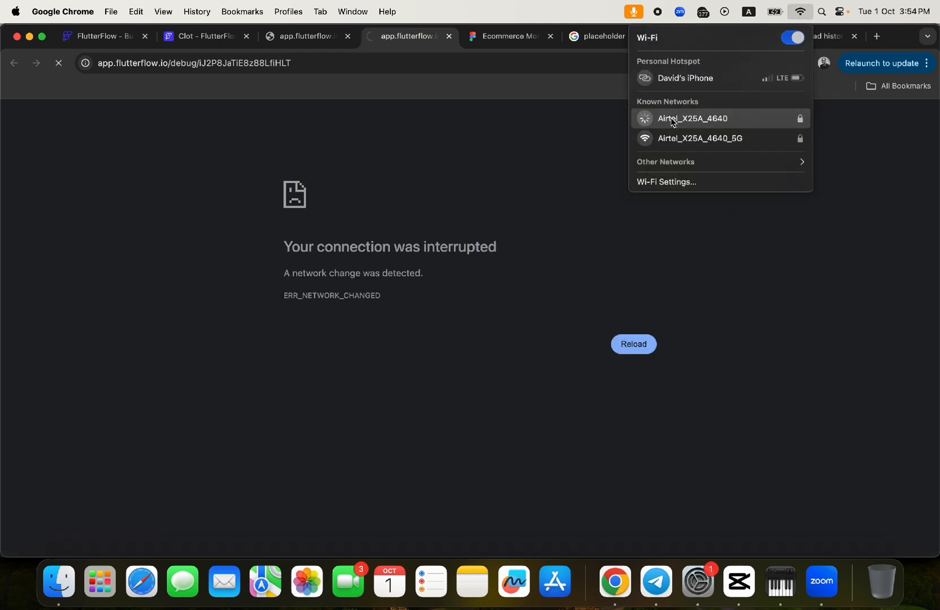
left_click(516, 66)
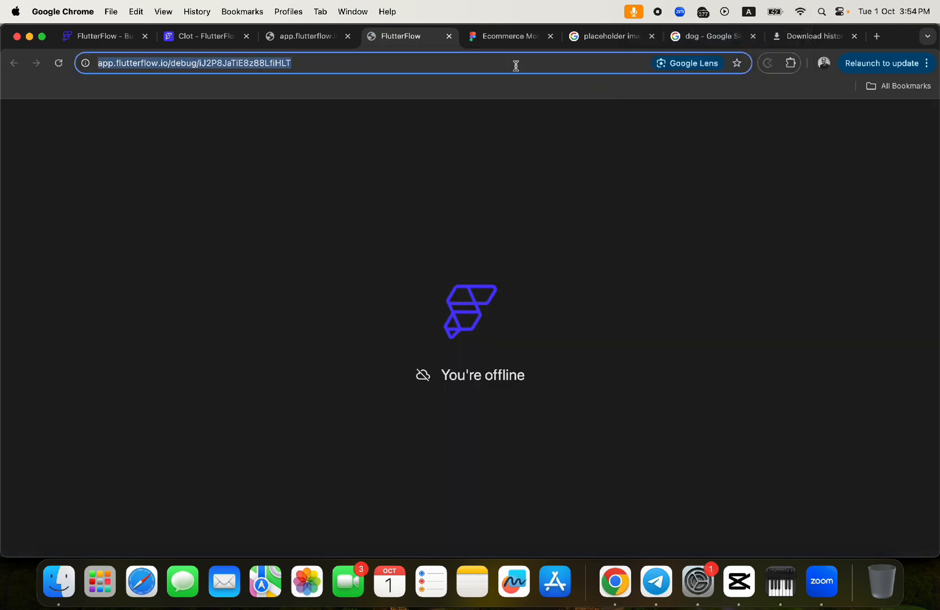
key("Return")
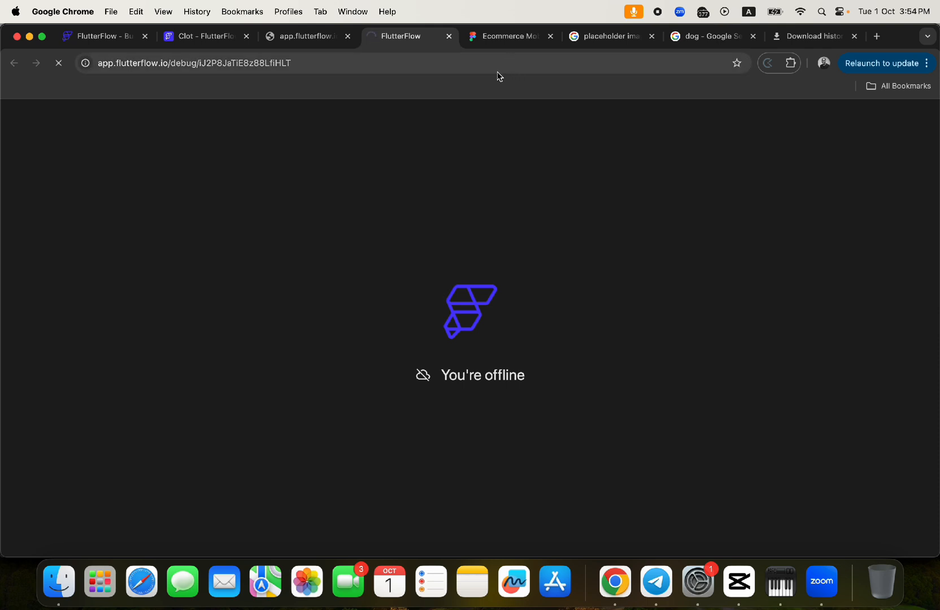
left_click(800, 13)
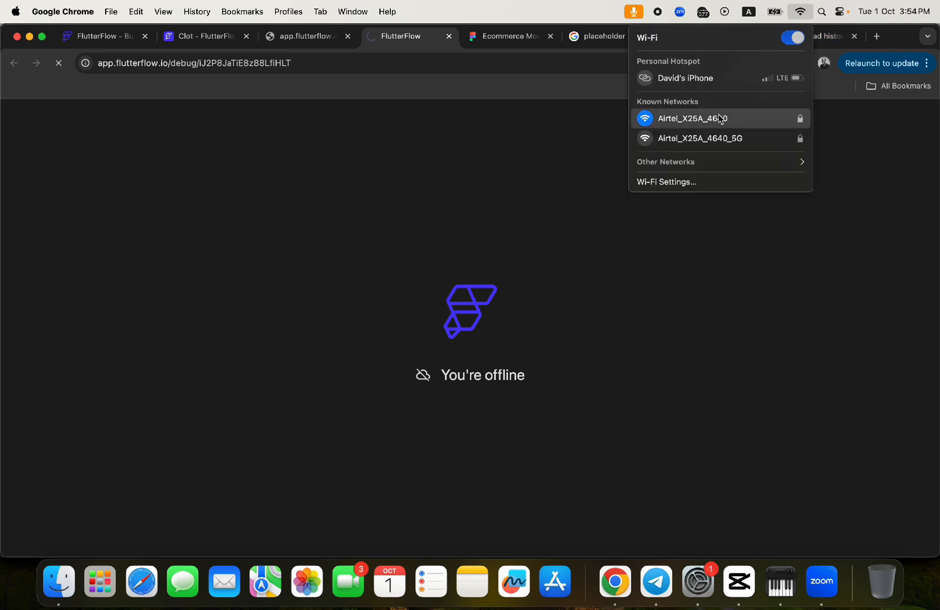
left_click(703, 144)
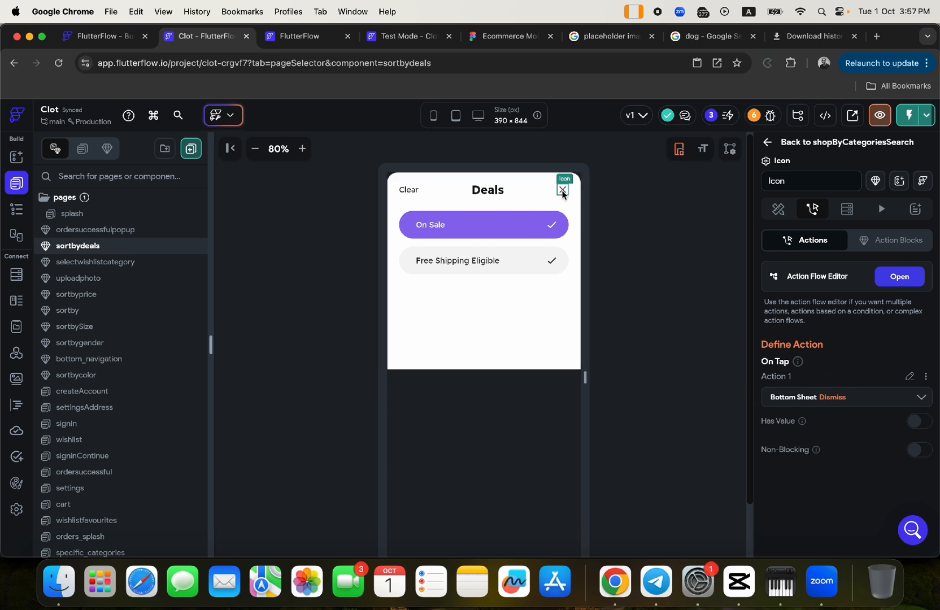
Step: Give the On Sale row in the sortbydeals component an On Tap action of type Update App State
left_click(402, 229)
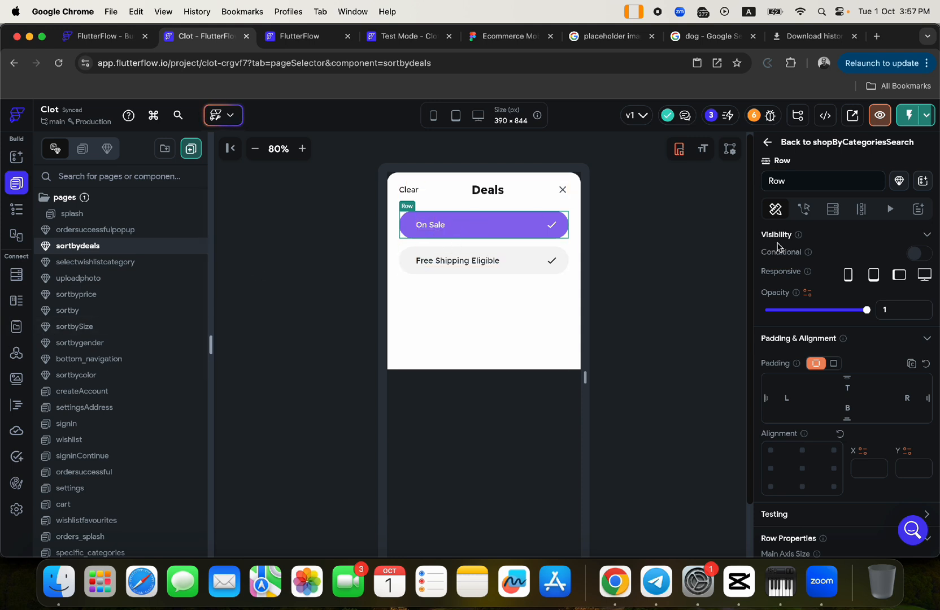
left_click(803, 209)
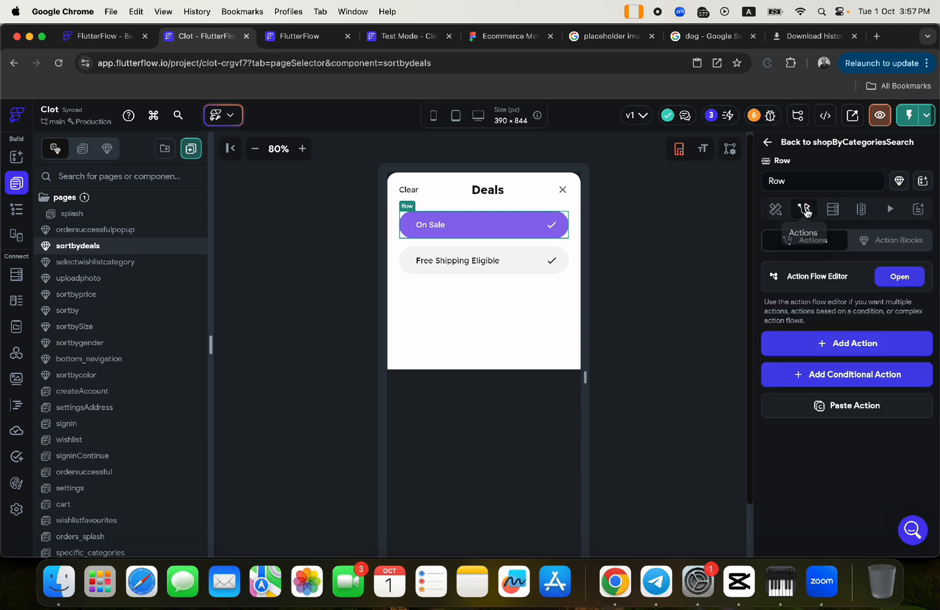
left_click(828, 344)
scroll(791, 452, "down", 10)
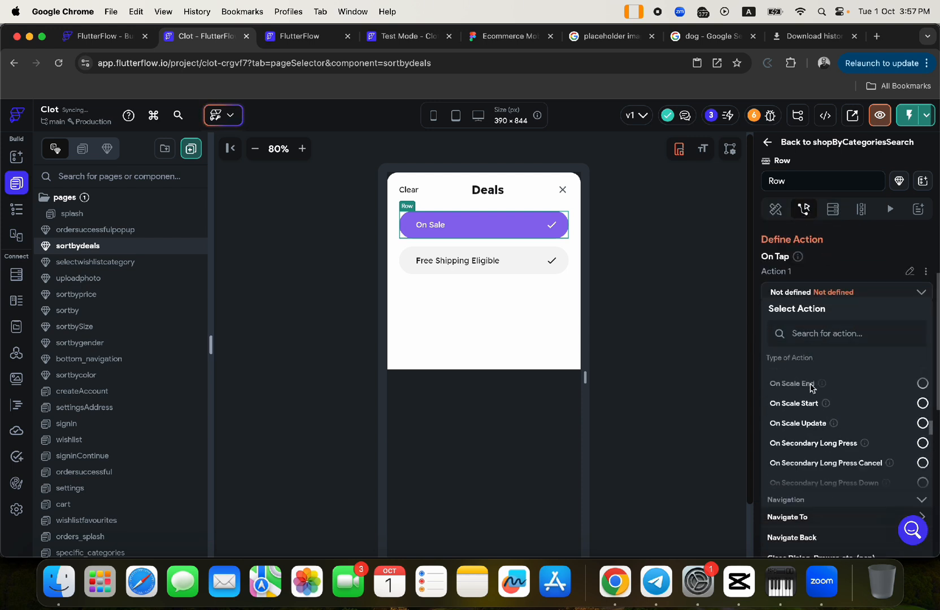
scroll(807, 396, "down", 10)
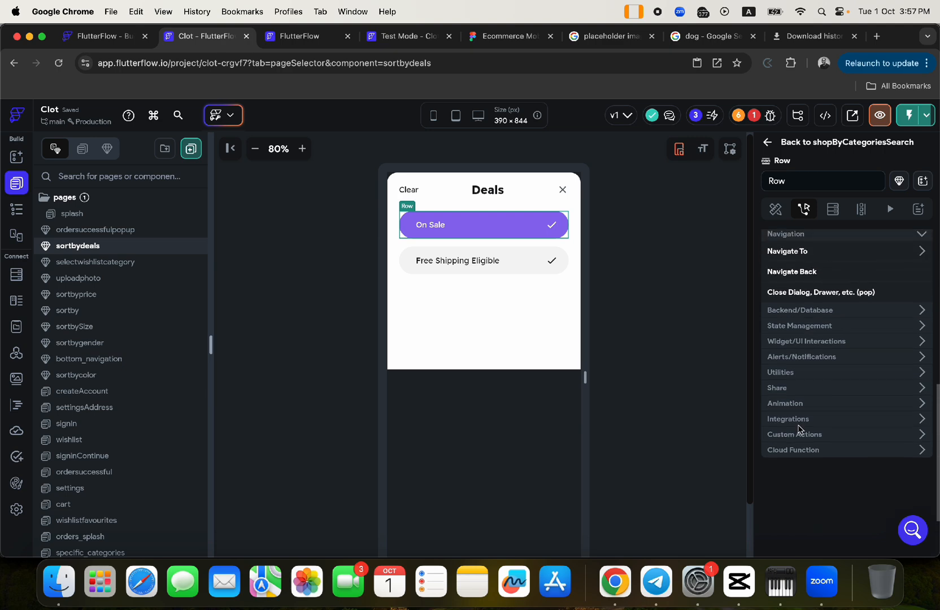
left_click(789, 329)
left_click(790, 345)
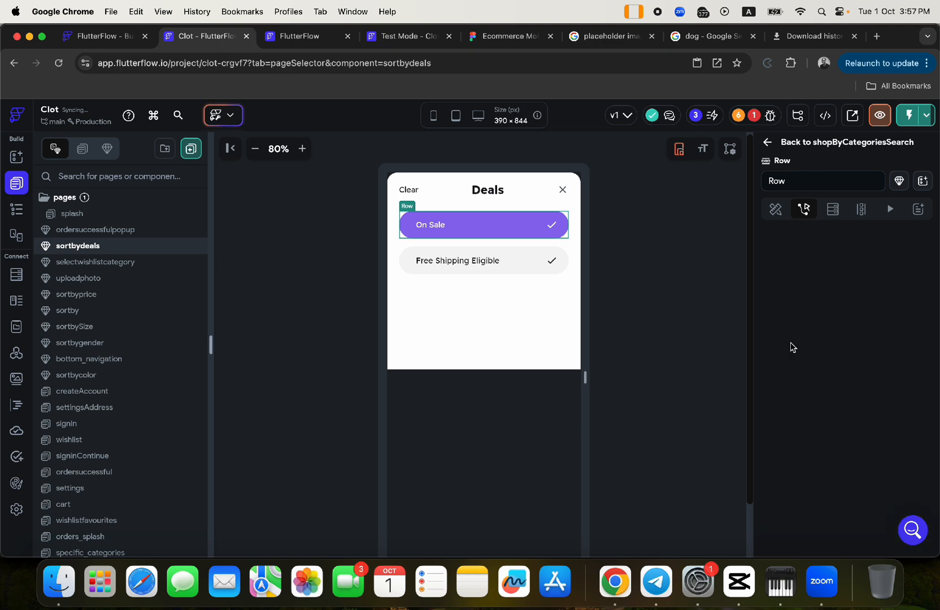
Step: Add the deals string field to the On Sale row's app state update with the Set Value update type
scroll(799, 348, "down", 2)
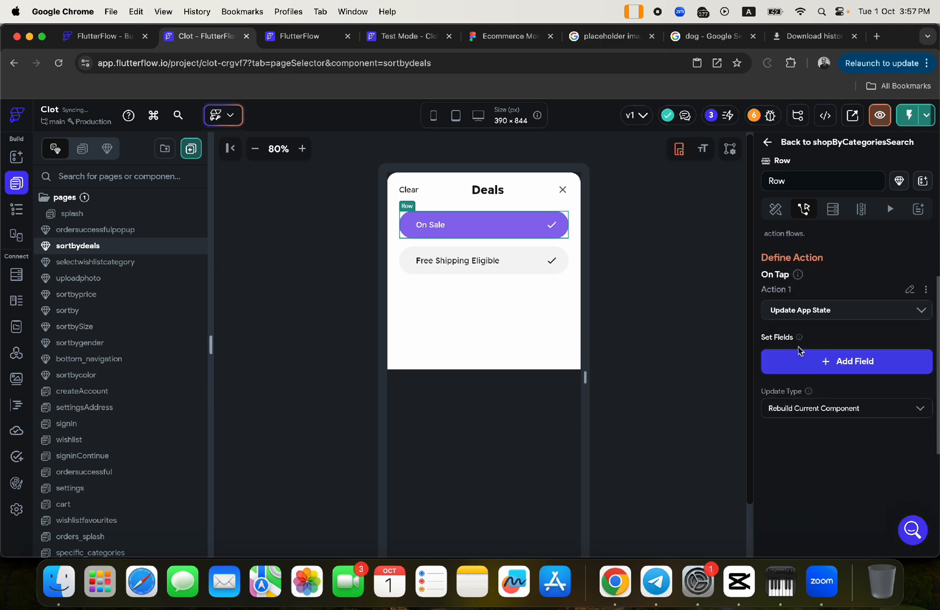
left_click(801, 360)
scroll(508, 380, "down", 5)
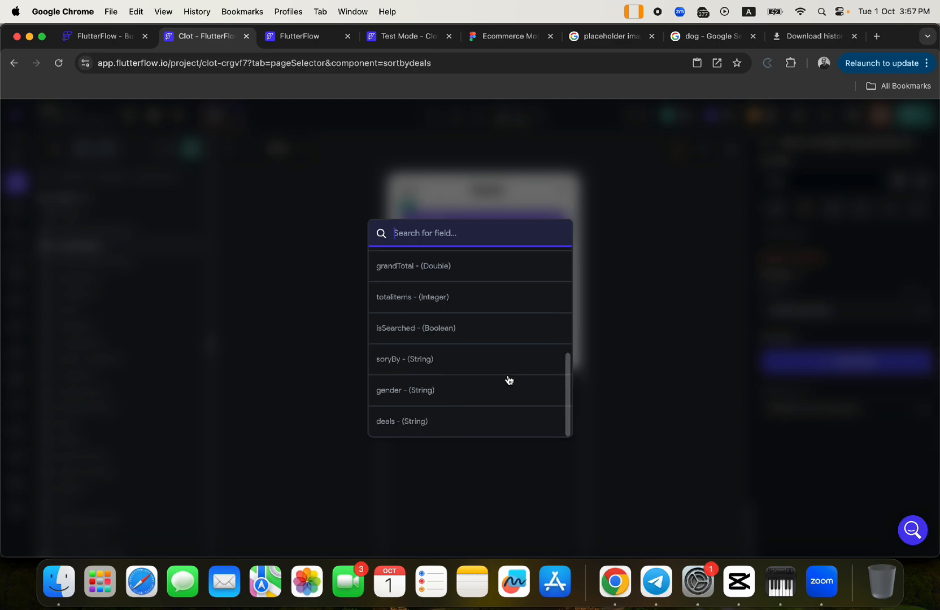
left_click(420, 423)
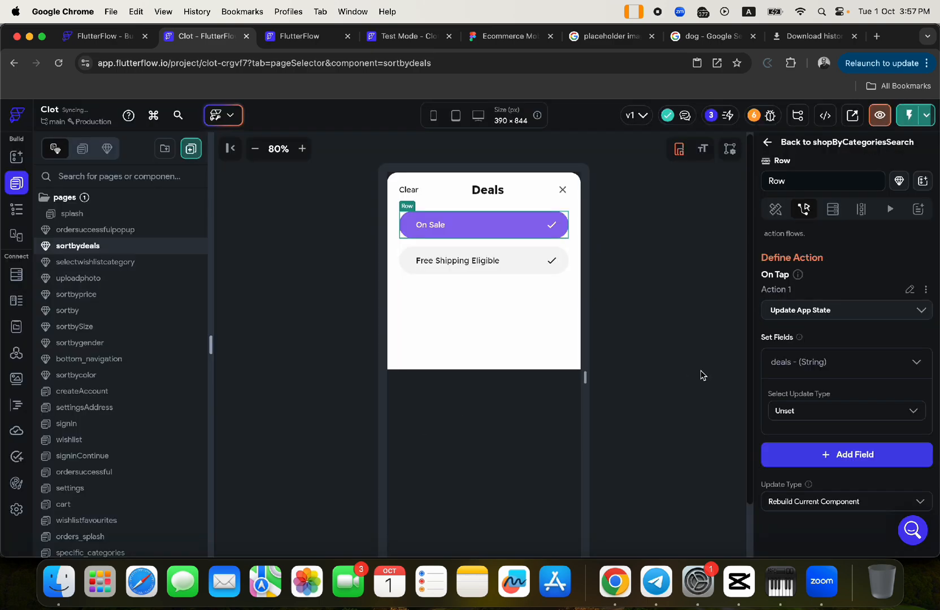
left_click(798, 407)
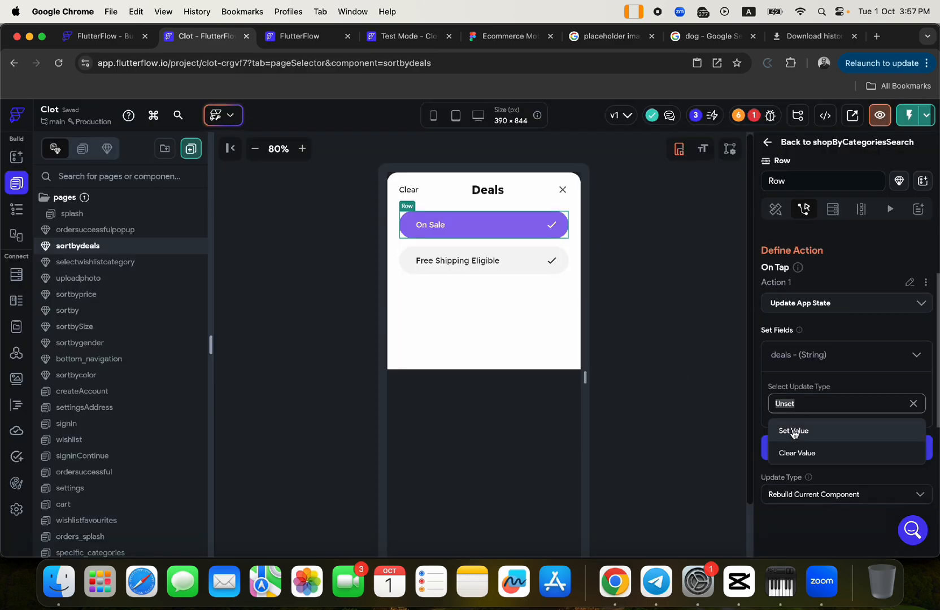
left_click(794, 432)
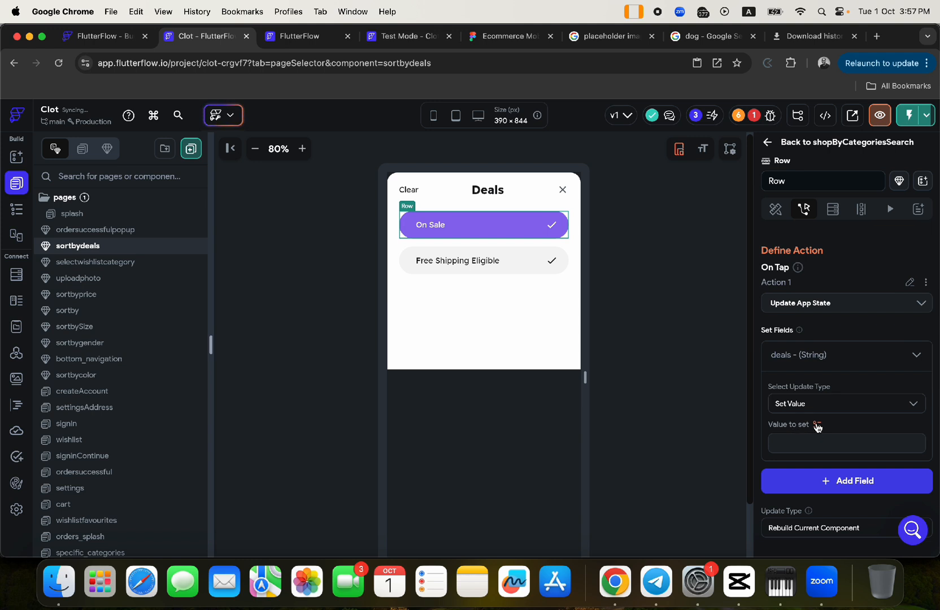
left_click(771, 442)
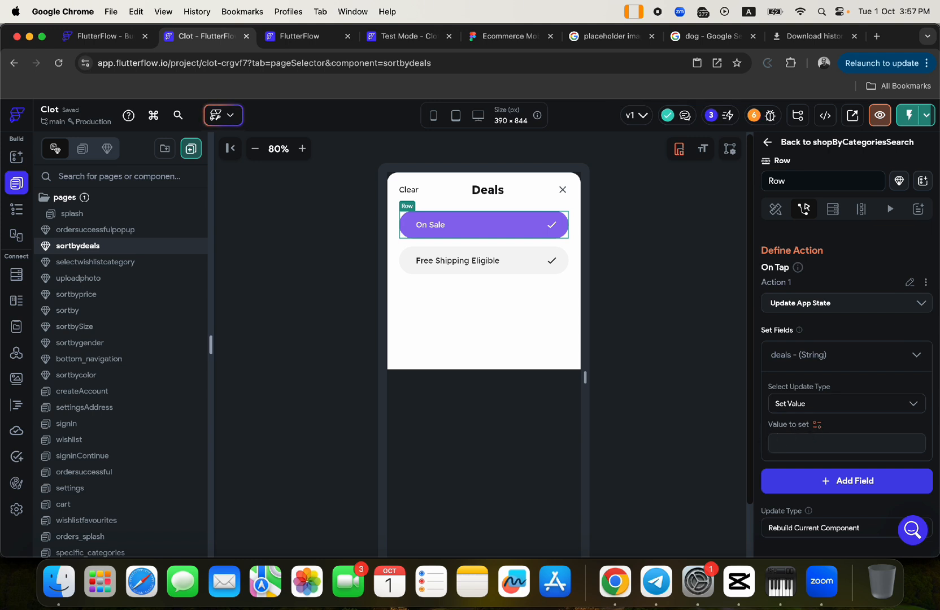
Step: Set the deals value in the On Sale row's tap action to "on sale" and copy that action
type("on sale")
scroll(835, 348, "up", 3)
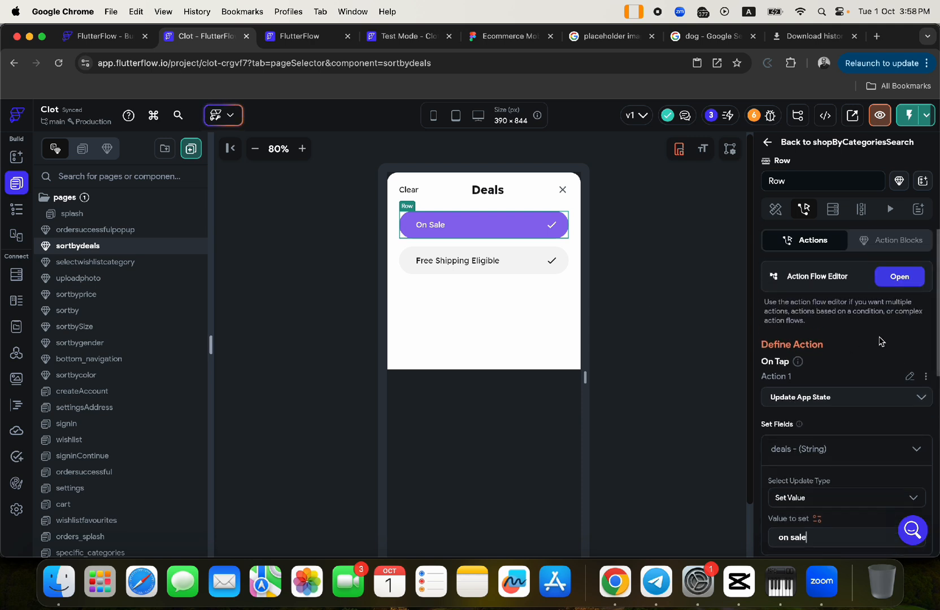
left_click(927, 378)
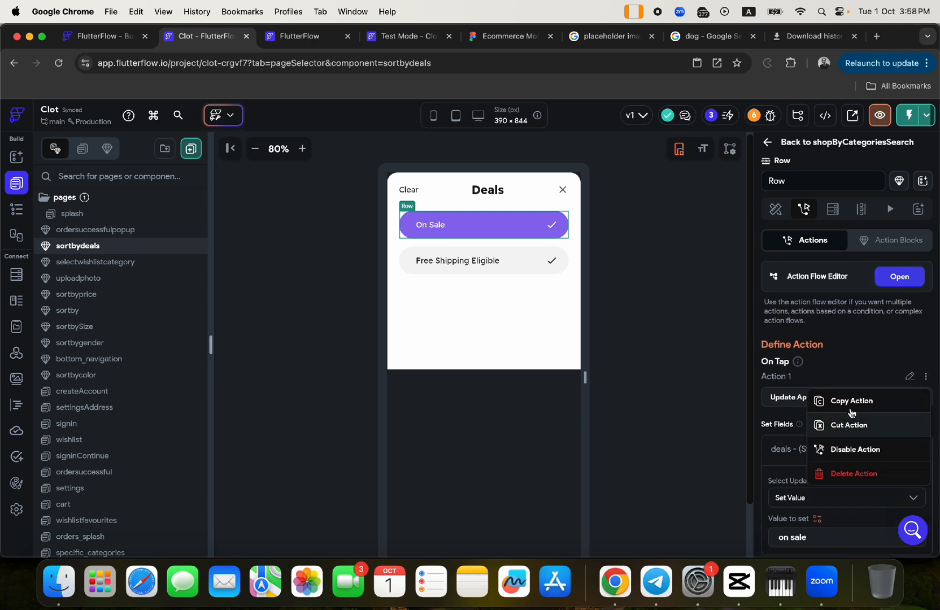
left_click(850, 406)
Step: Paste the copied action onto the Free Shipping Eligible row and replace its deals value with the free shipping text
left_click(526, 259)
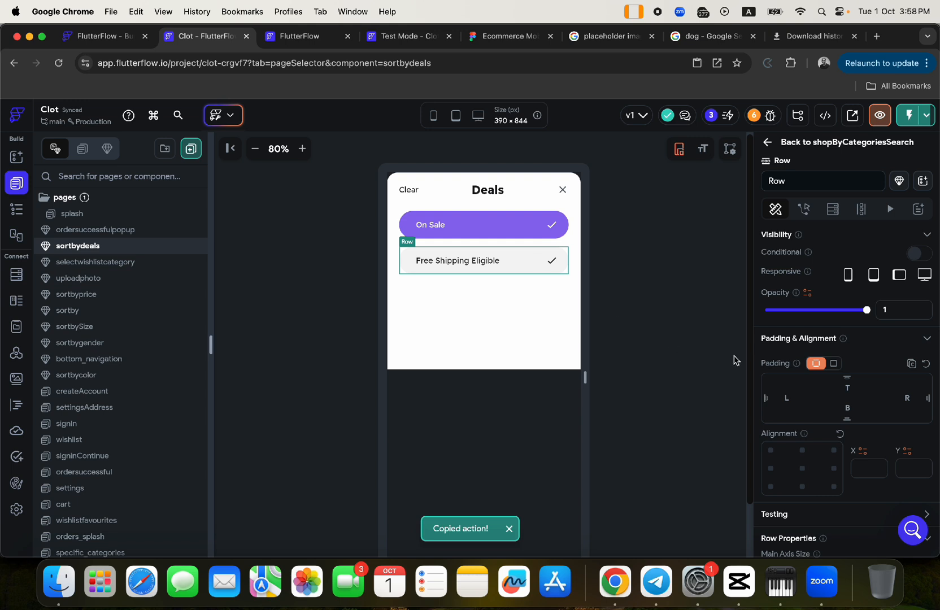
left_click(803, 209)
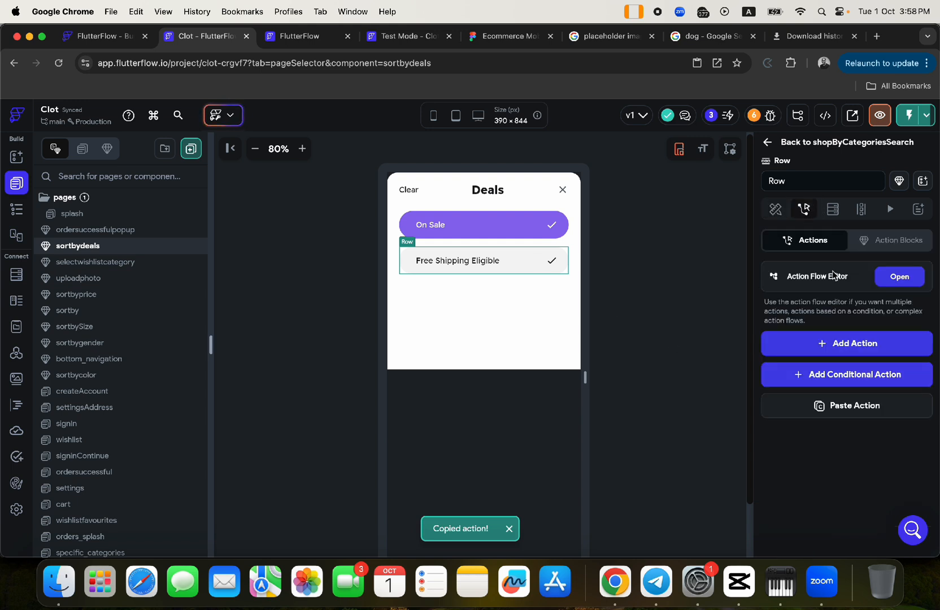
left_click(849, 412)
scroll(834, 447, "down", 3)
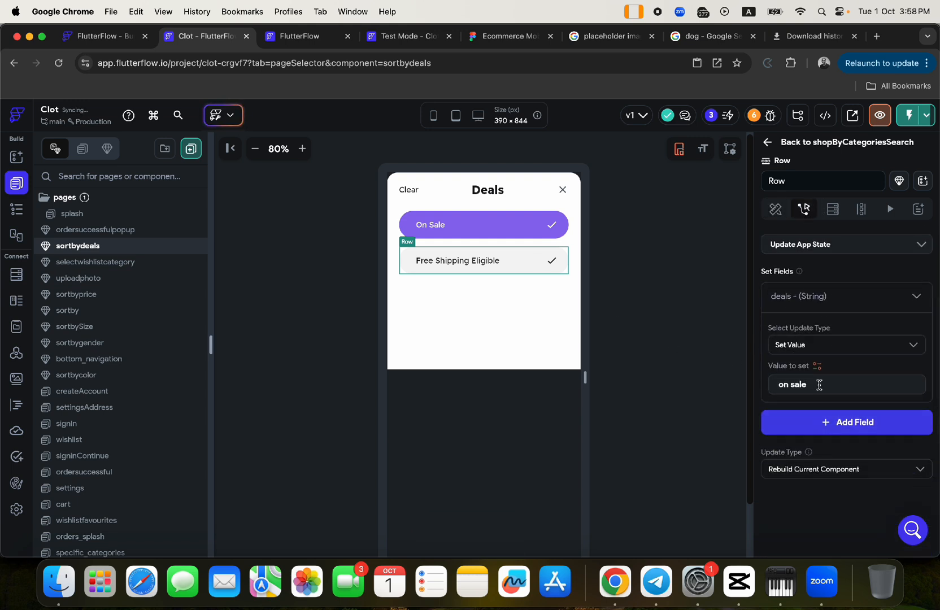
left_click_drag(819, 385, 774, 385)
type("fr")
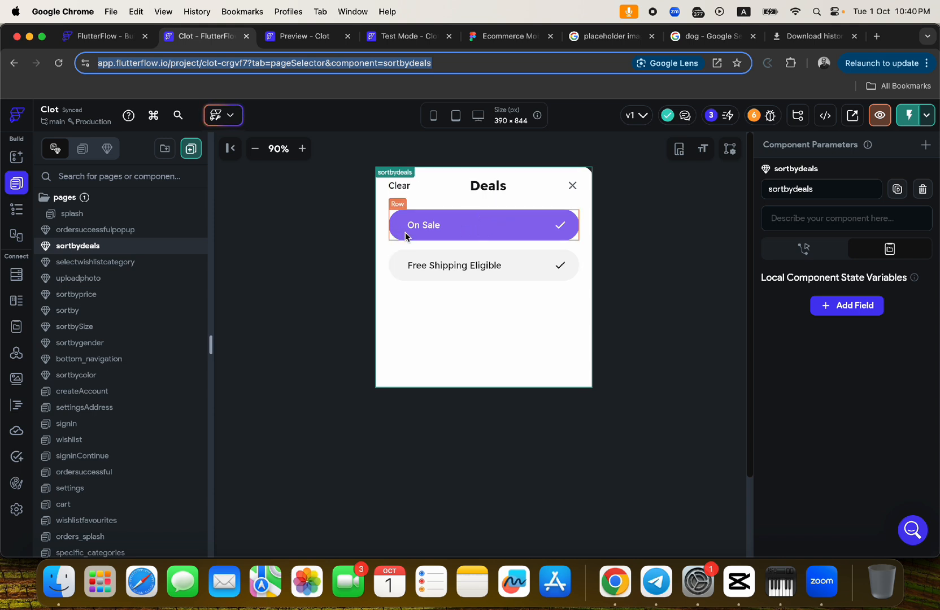
left_click(450, 226)
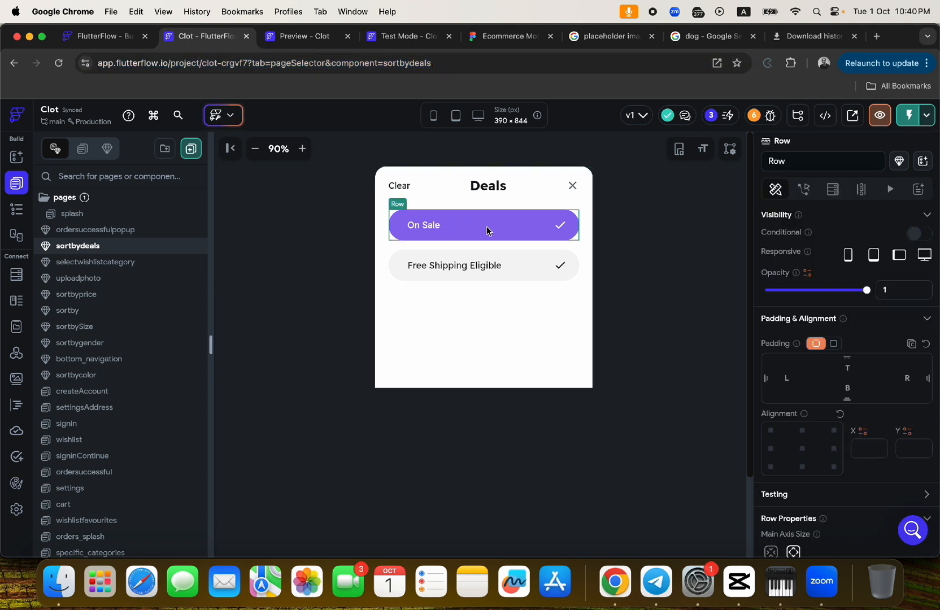
left_click(424, 259)
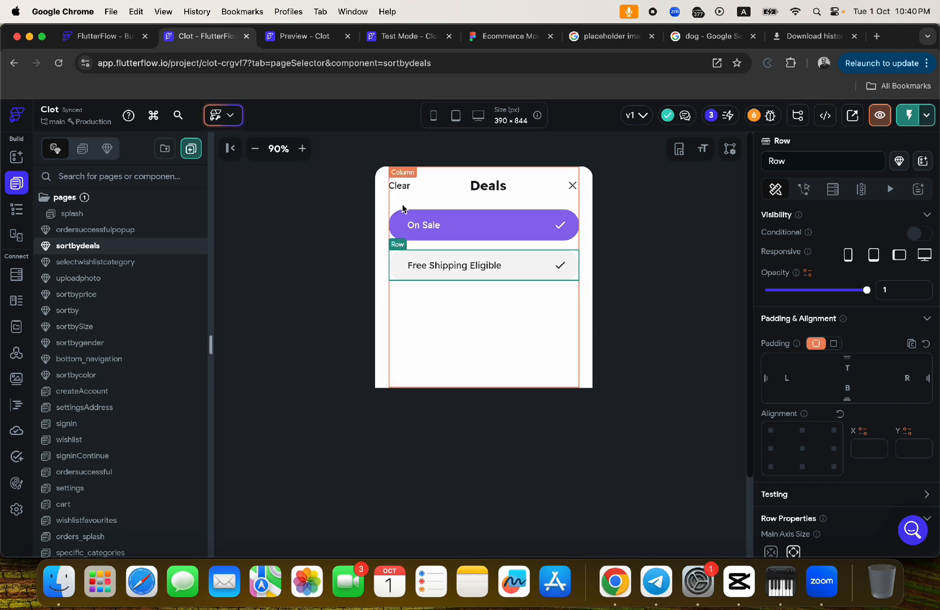
Step: Add a Boolean local state variable named onSale to the sortbydeals component, with its initial value turned on
left_click(22, 215)
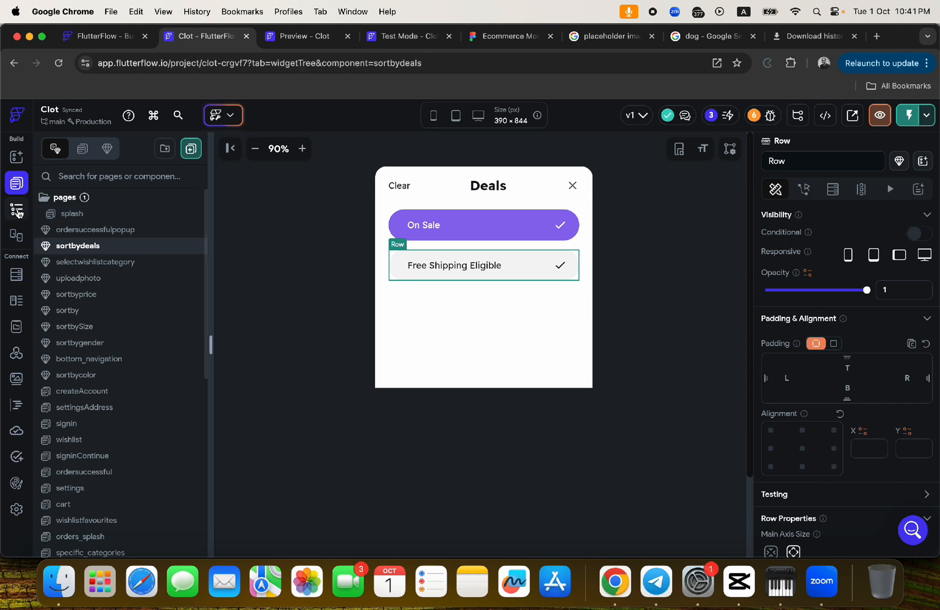
left_click(130, 212)
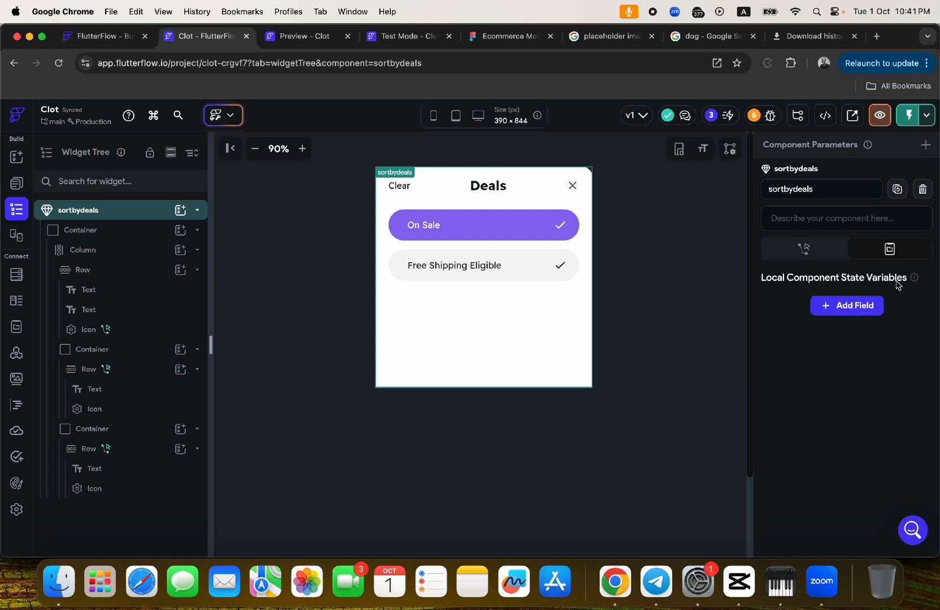
left_click(858, 308)
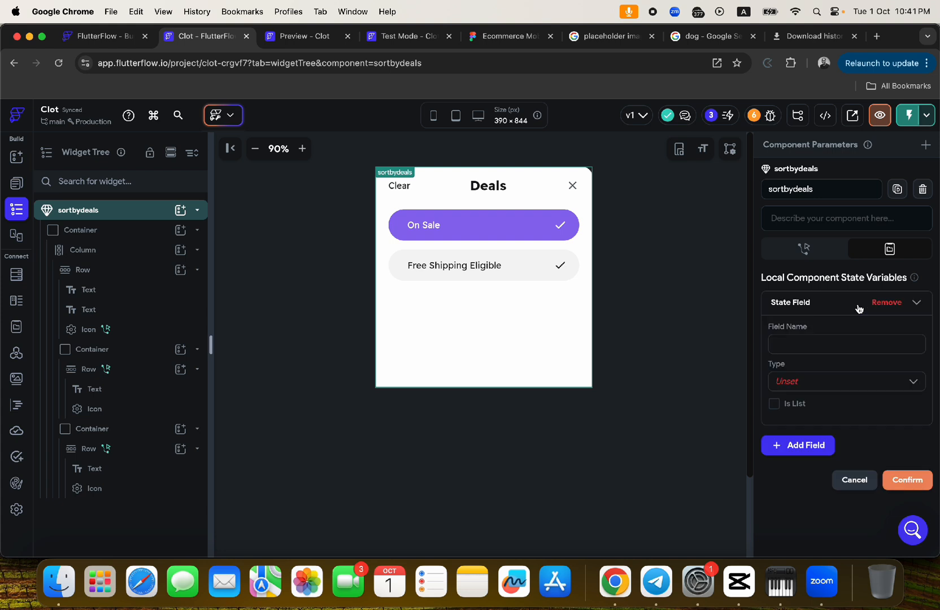
left_click(794, 342)
type("onSal")
left_click(796, 384)
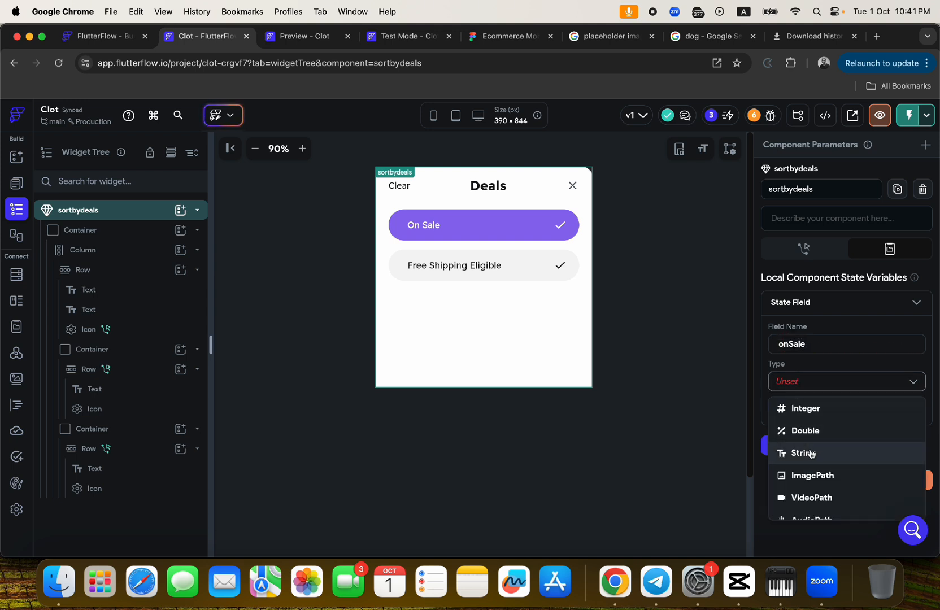
scroll(814, 480, "down", 2)
left_click(814, 483)
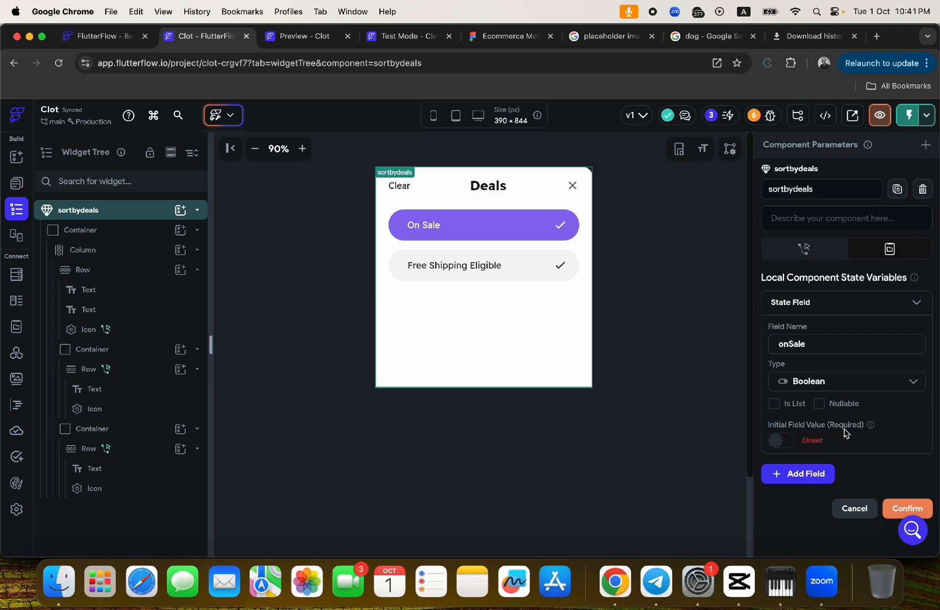
left_click(787, 442)
scroll(807, 437, "down", 1)
scroll(803, 430, "down", 3)
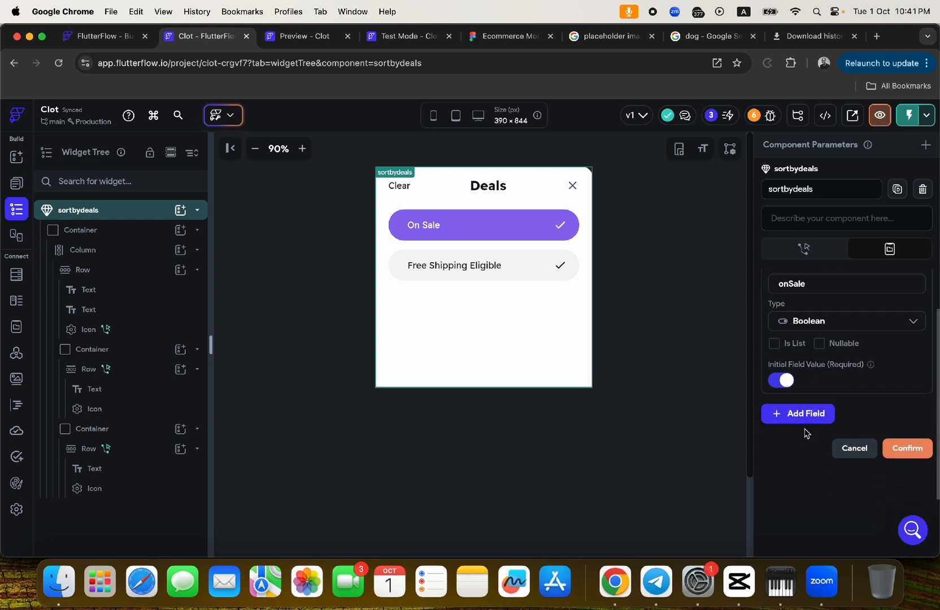
left_click(907, 448)
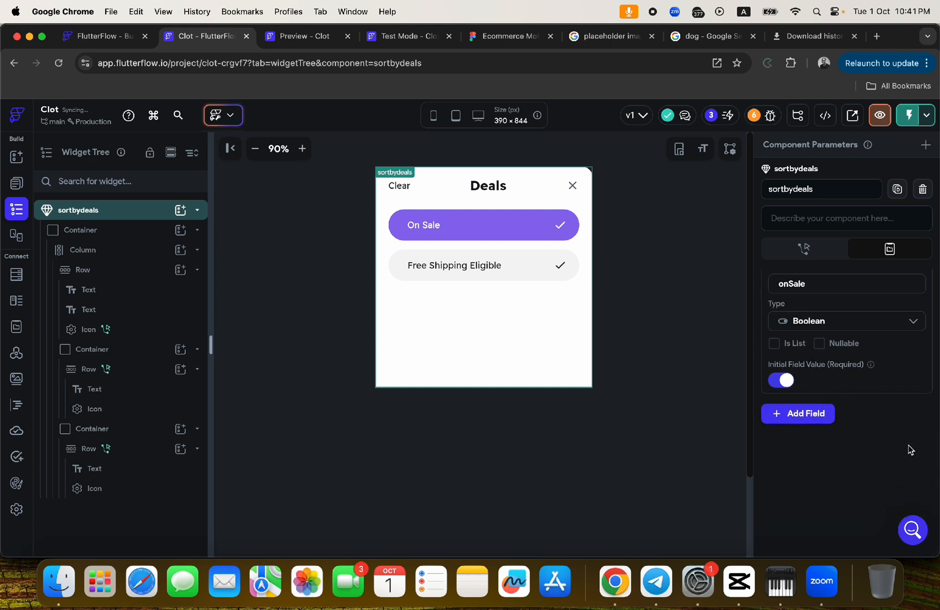
Step: Add a second Boolean component state variable named freeShipping with its initial value turned on, and confirm it
left_click(813, 415)
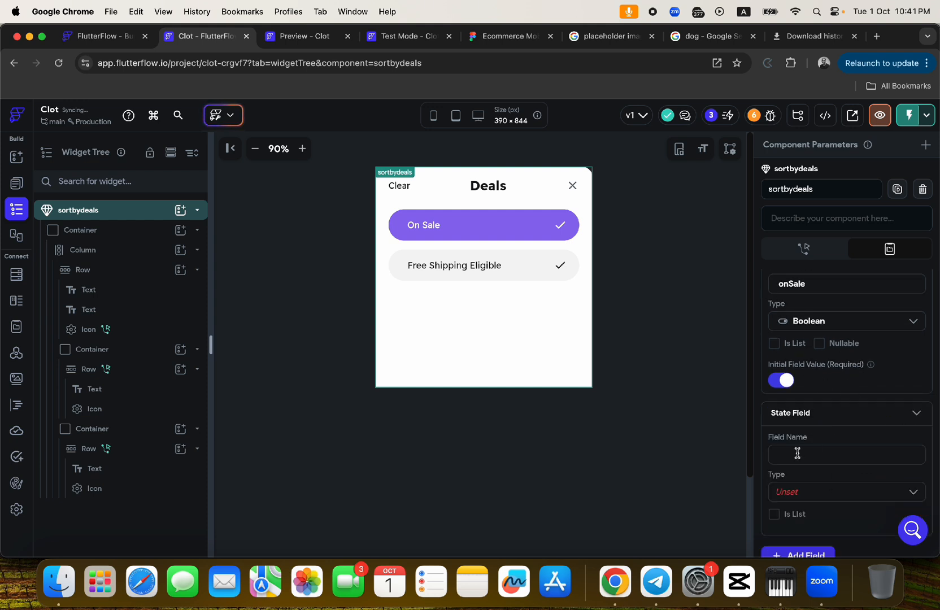
type("freeShipping")
left_click(808, 491)
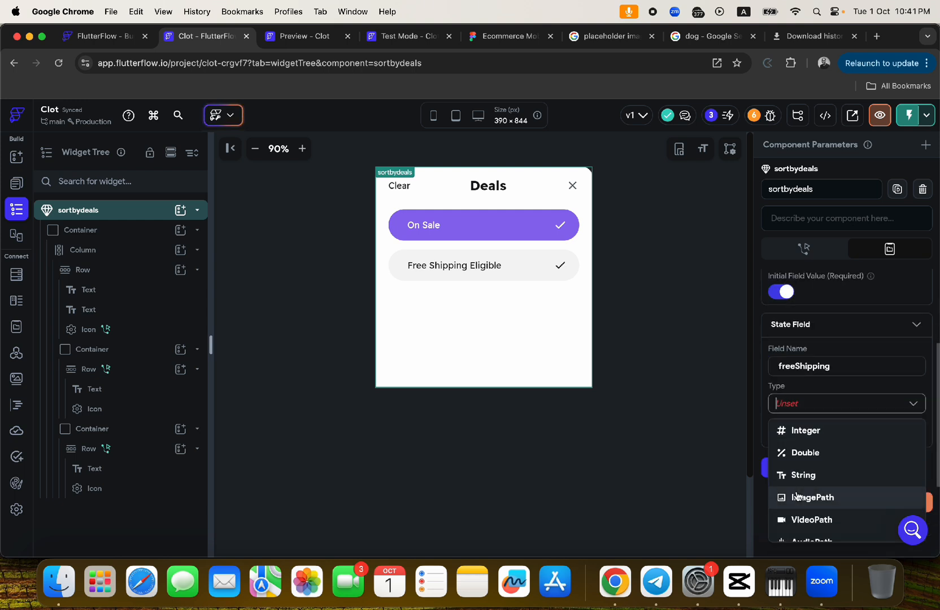
scroll(784, 489, "down", 4)
left_click(807, 463)
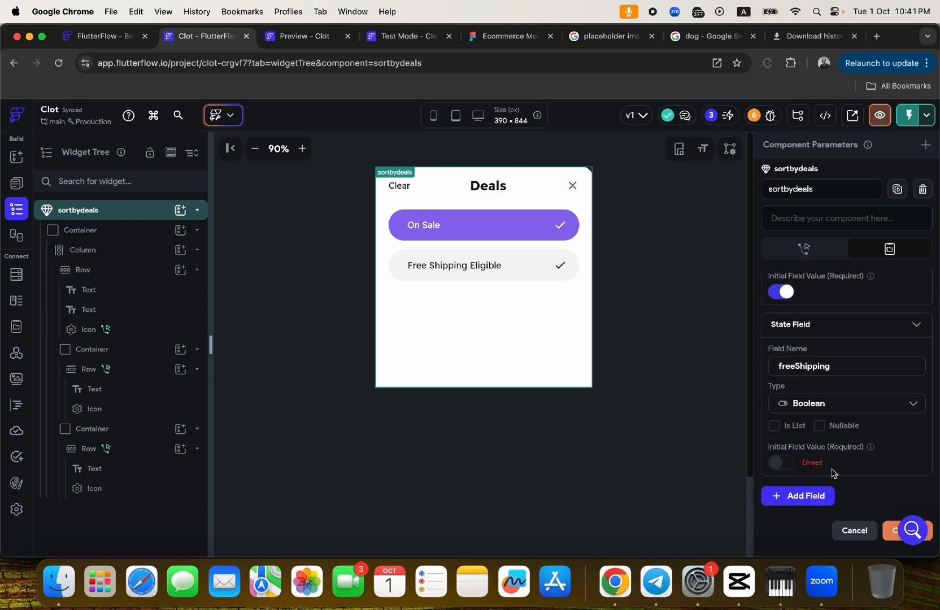
left_click(791, 462)
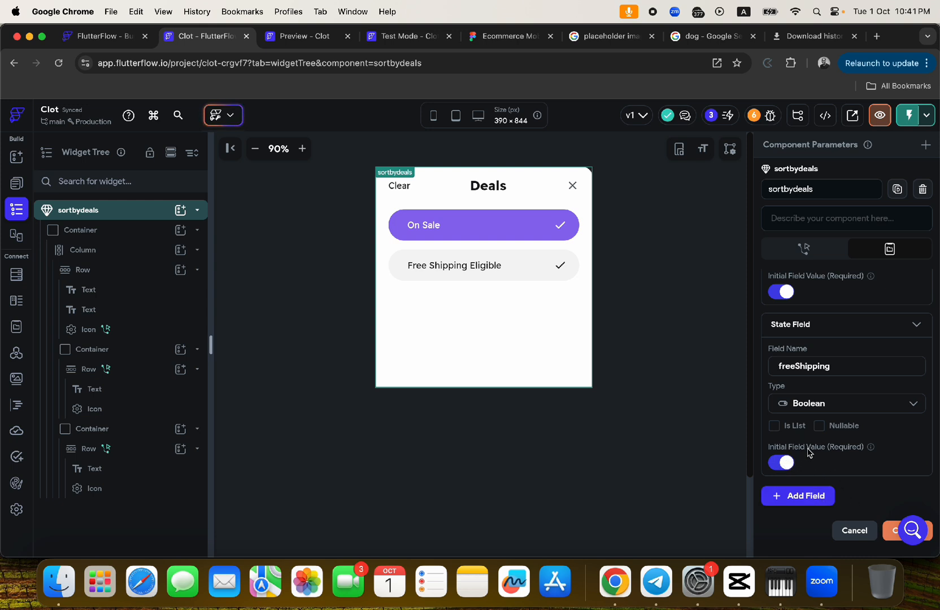
scroll(854, 466, "down", 3)
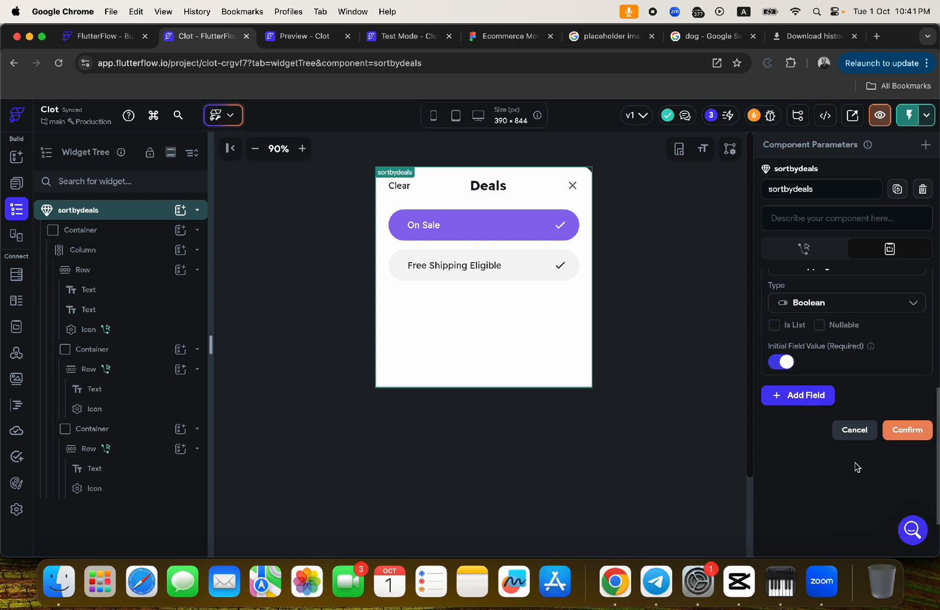
left_click(899, 431)
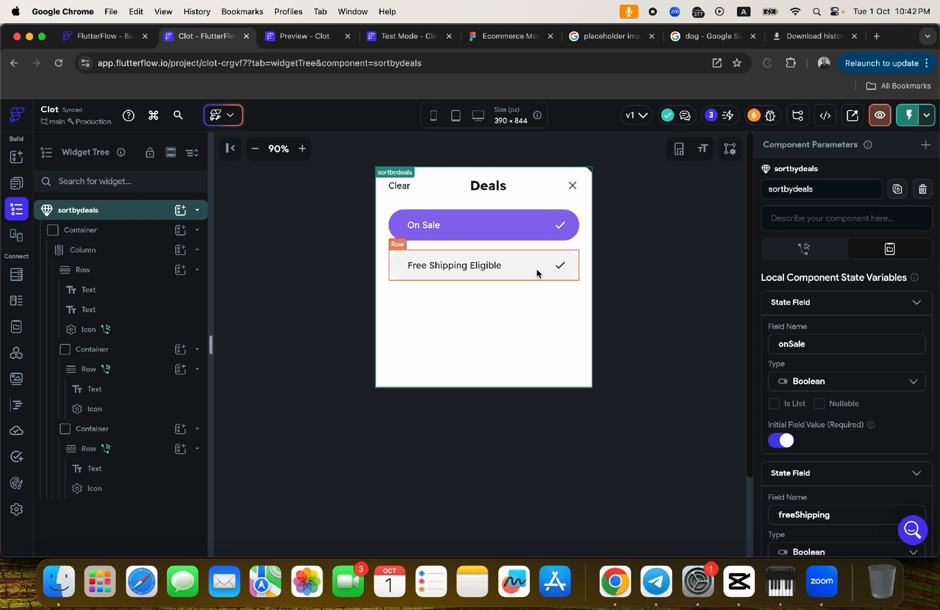
Step: Add an Update Component State action after the Update App State action in the On Sale row's On Tap flow
left_click(536, 229)
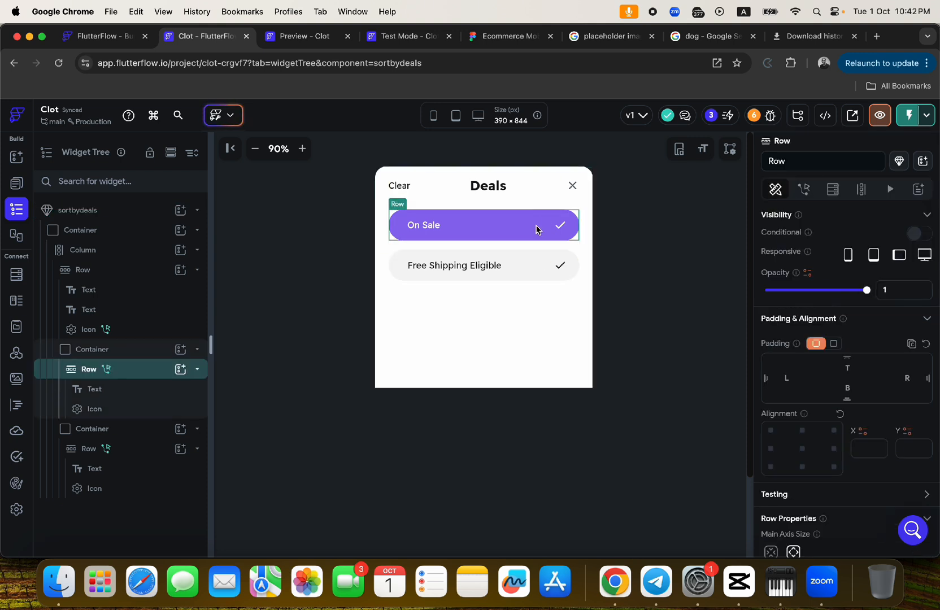
left_click(803, 190)
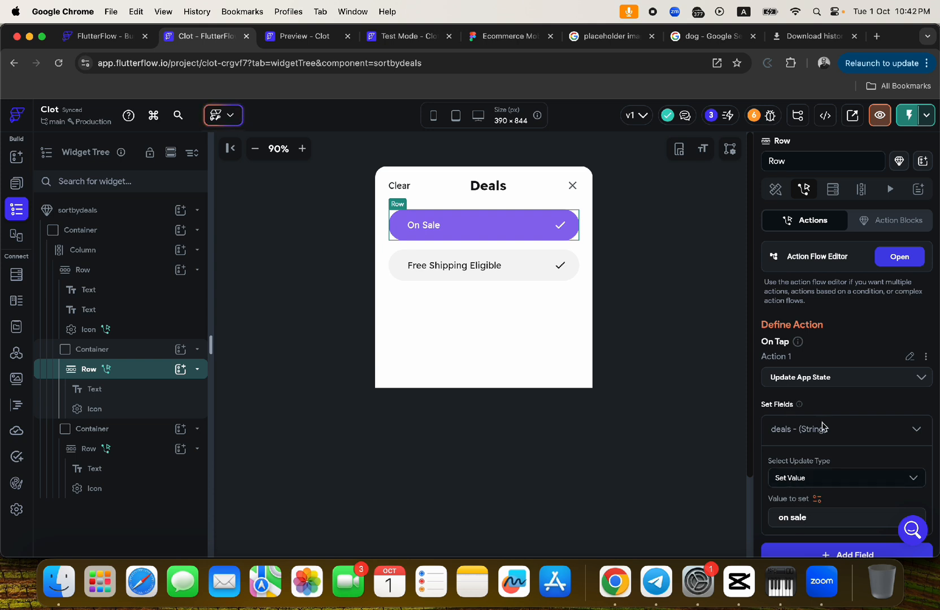
scroll(822, 427, "down", 4)
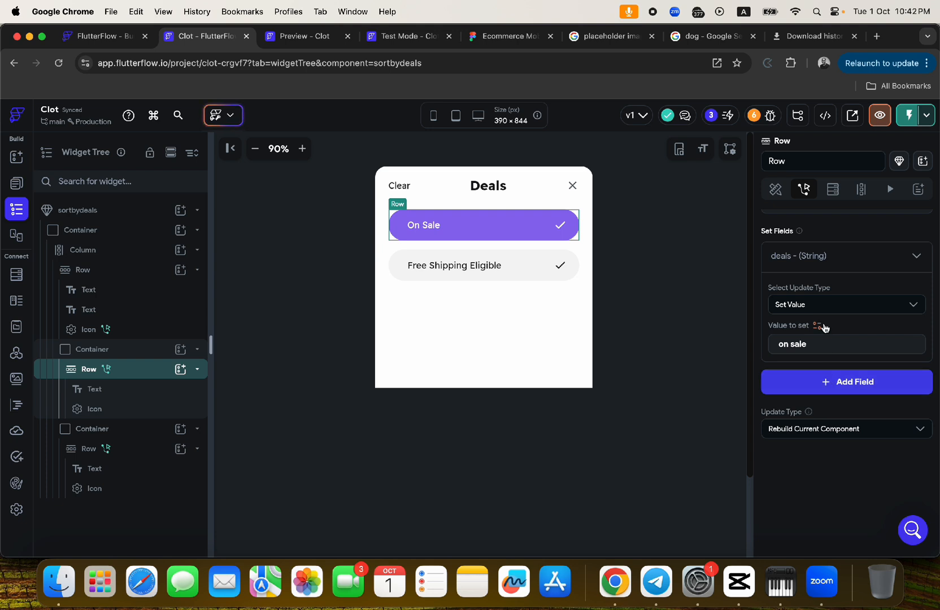
scroll(823, 326, "up", 3)
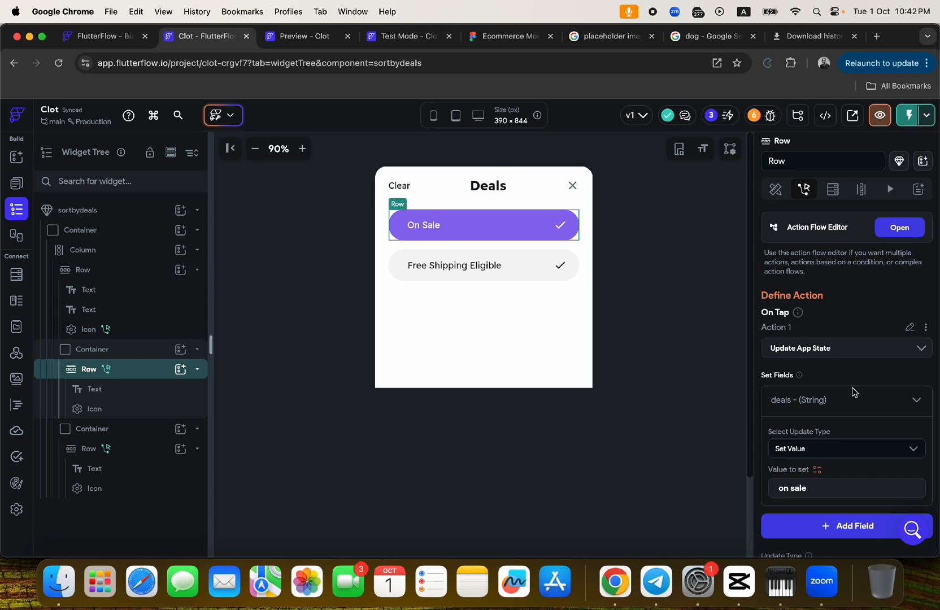
left_click(896, 231)
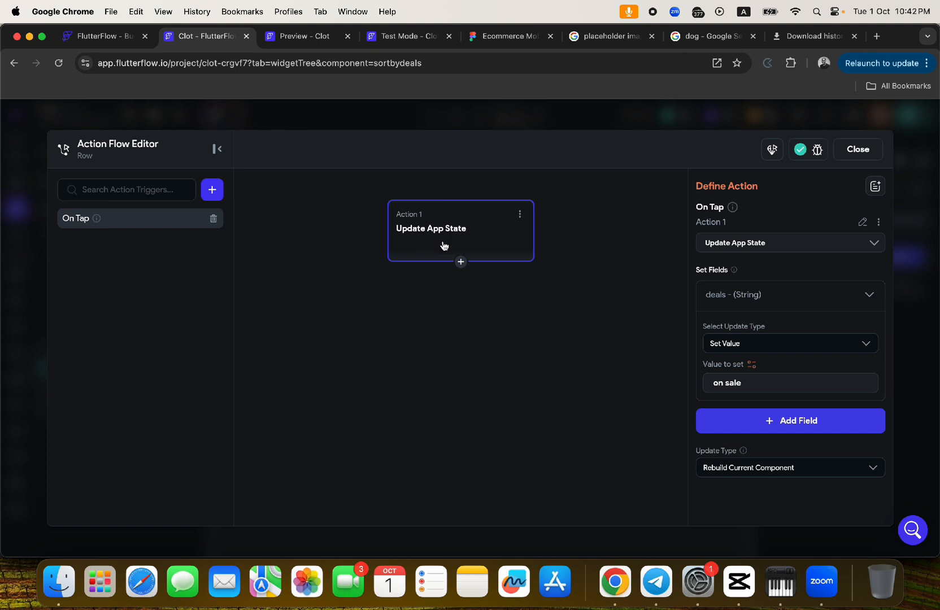
left_click(461, 262)
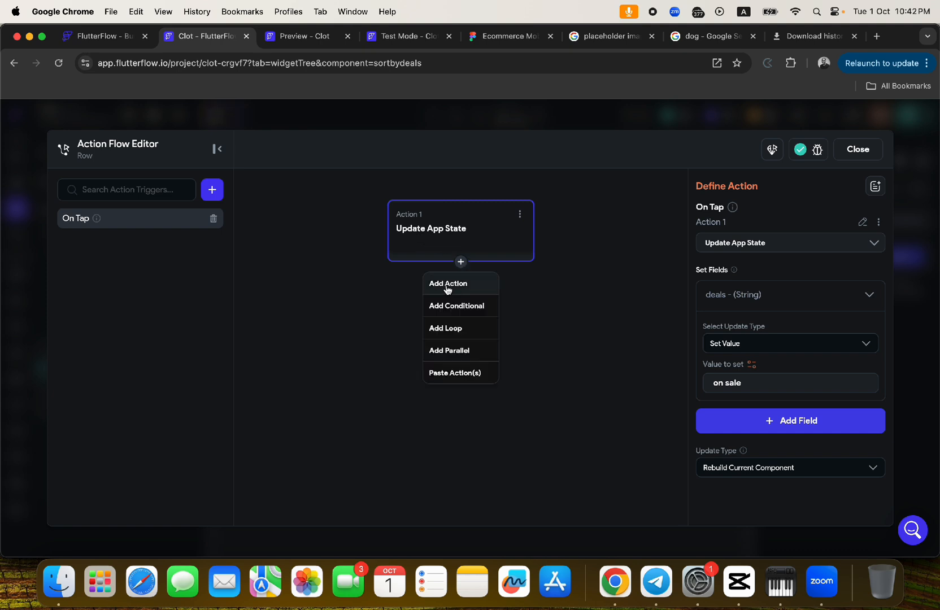
left_click(447, 285)
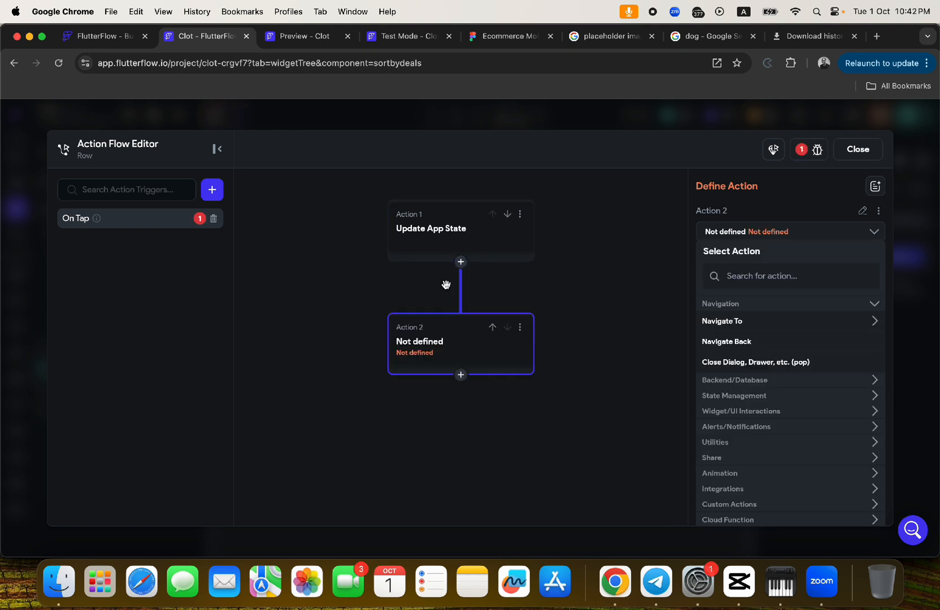
left_click(733, 398)
left_click(732, 399)
left_click(732, 398)
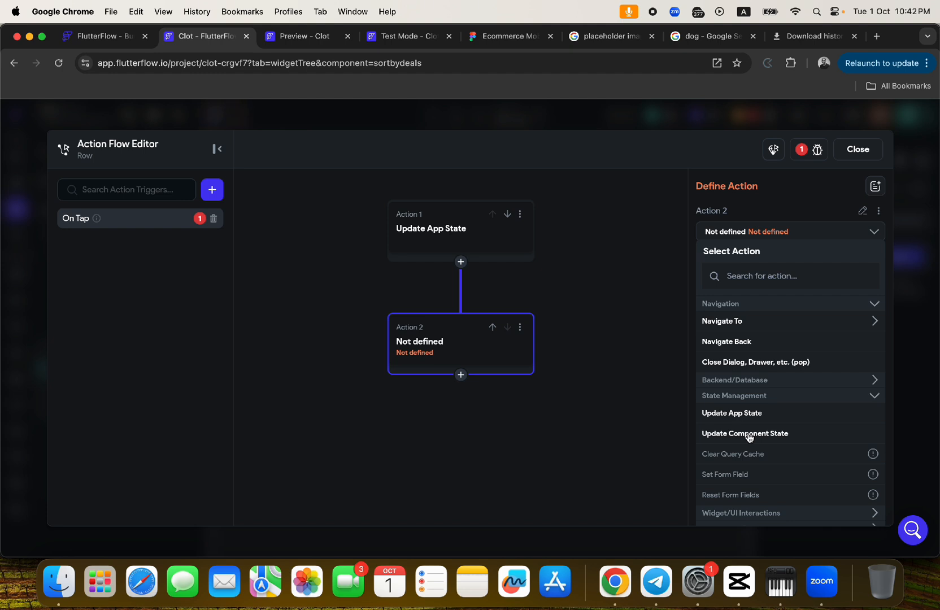
left_click(747, 434)
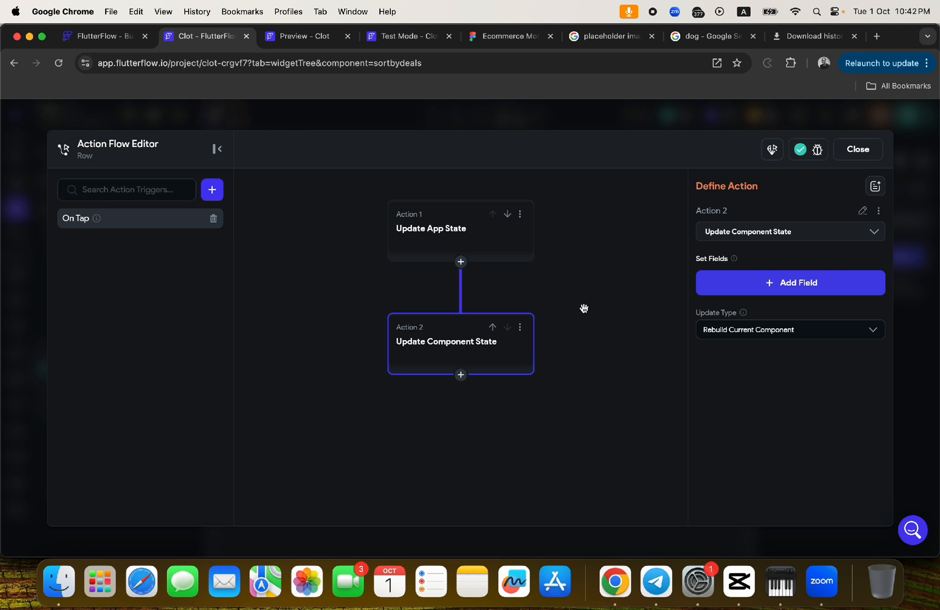
Step: Add the onSale field to the Update Component State action and set its value to True
left_click(777, 284)
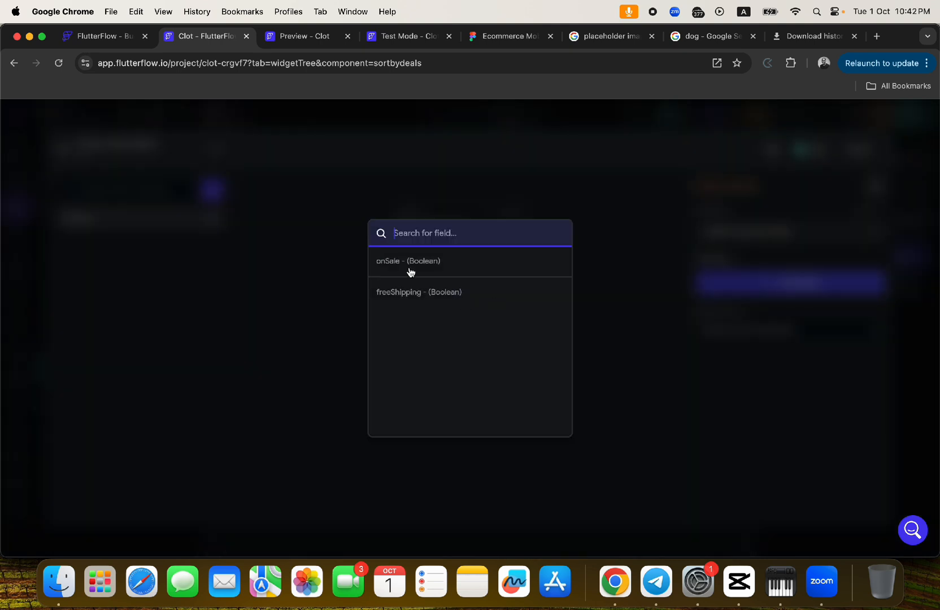
left_click(410, 272)
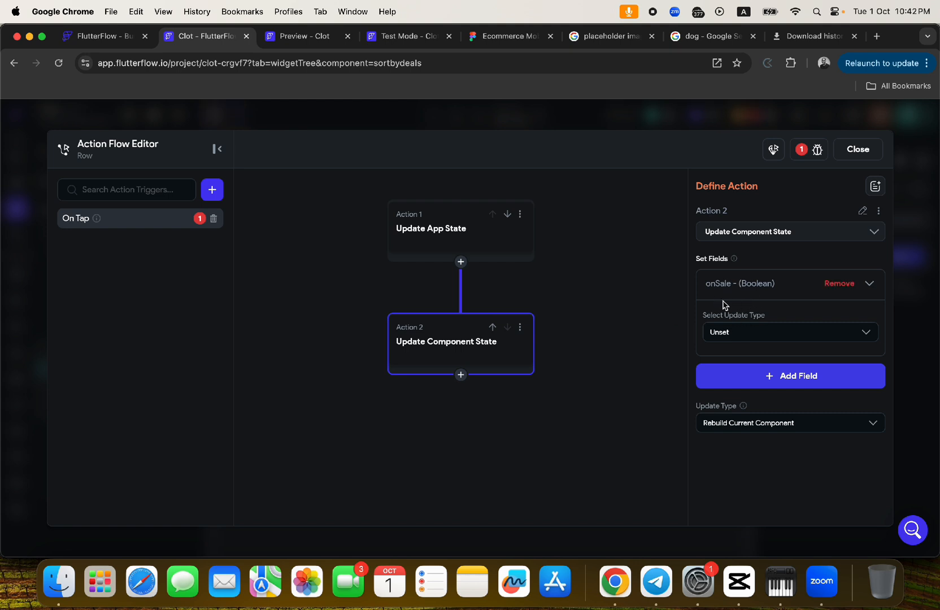
left_click(727, 333)
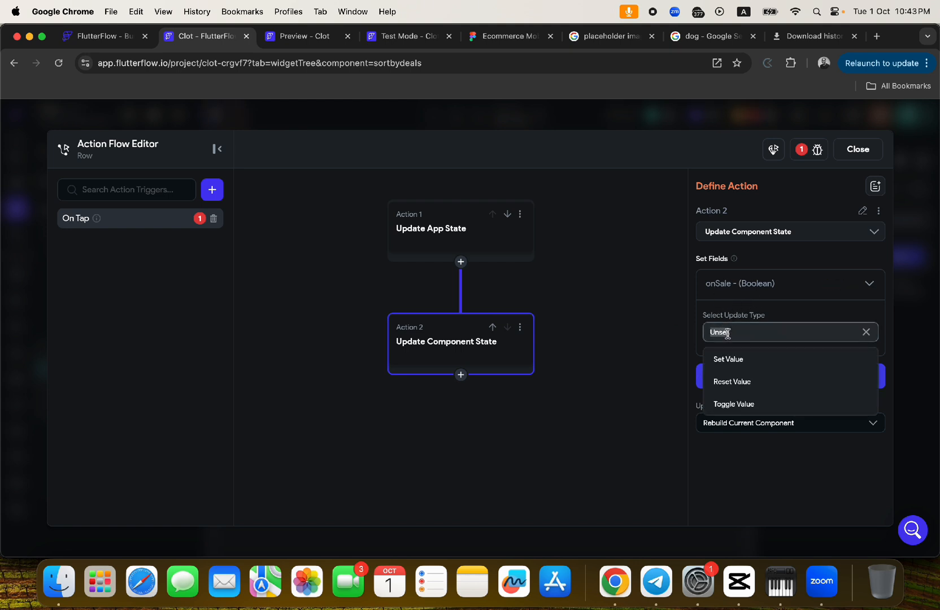
left_click(719, 366)
left_click(732, 372)
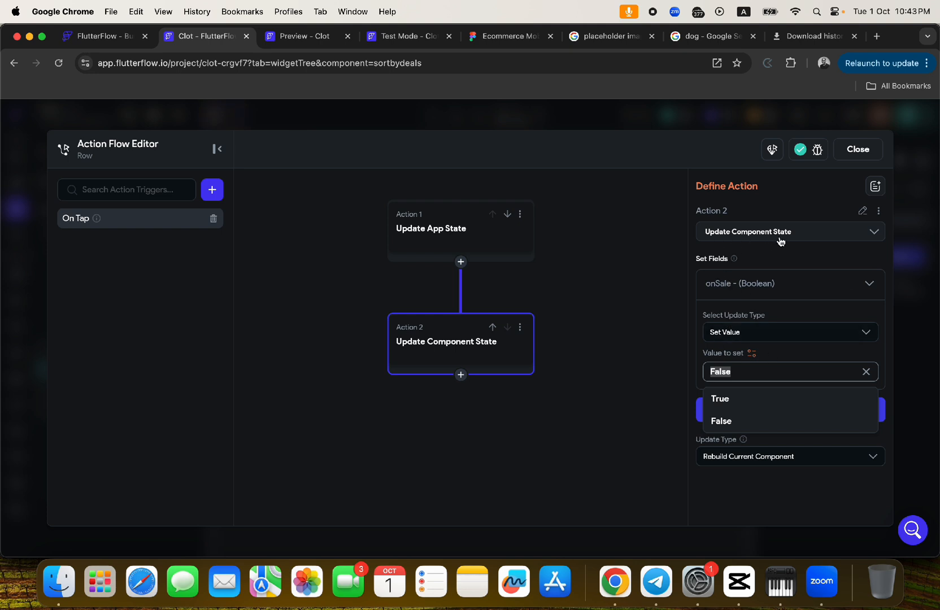
left_click(720, 398)
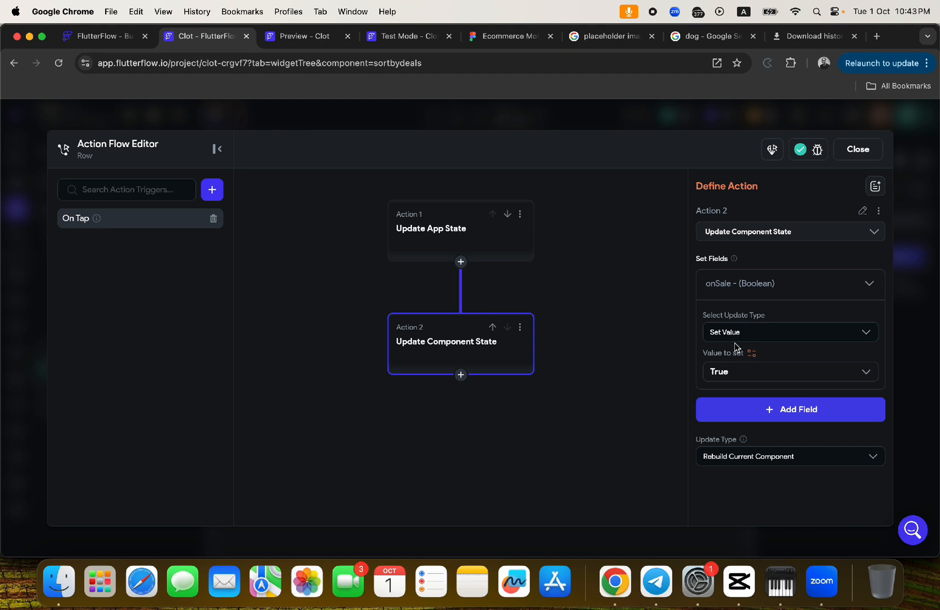
Step: Add the freeShipping field to the On Sale row's Update Component State action and set its value to False
left_click(757, 415)
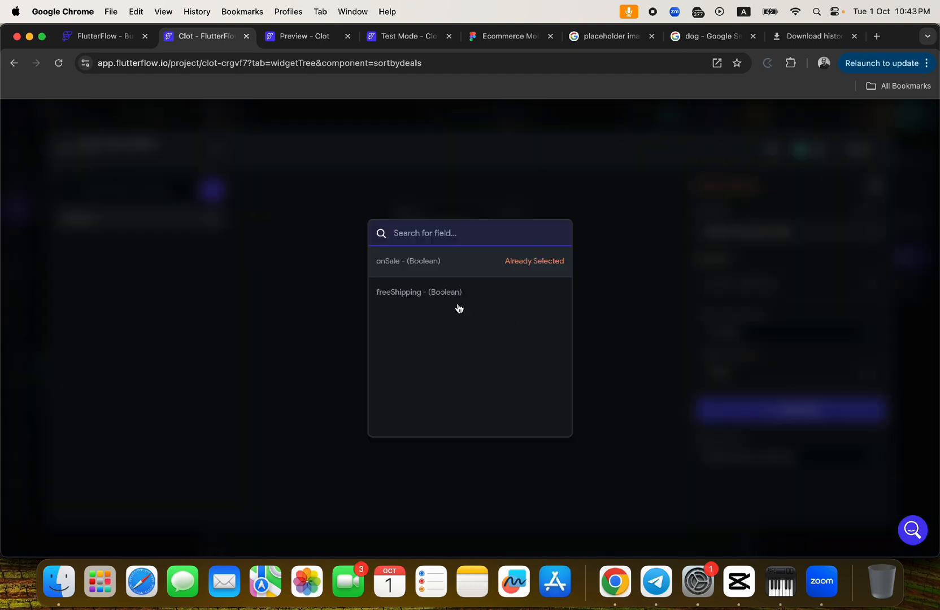
left_click(428, 298)
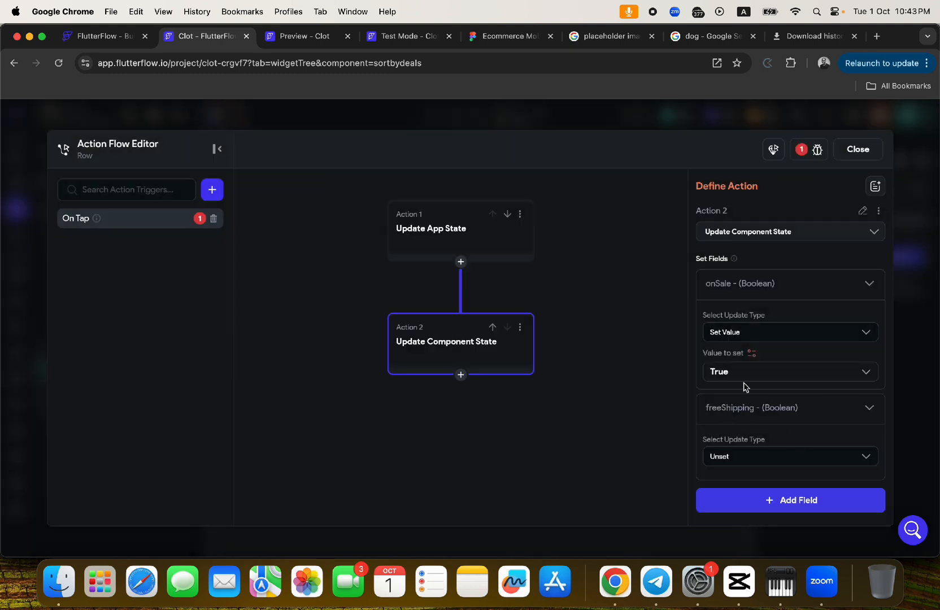
left_click(734, 453)
left_click(735, 479)
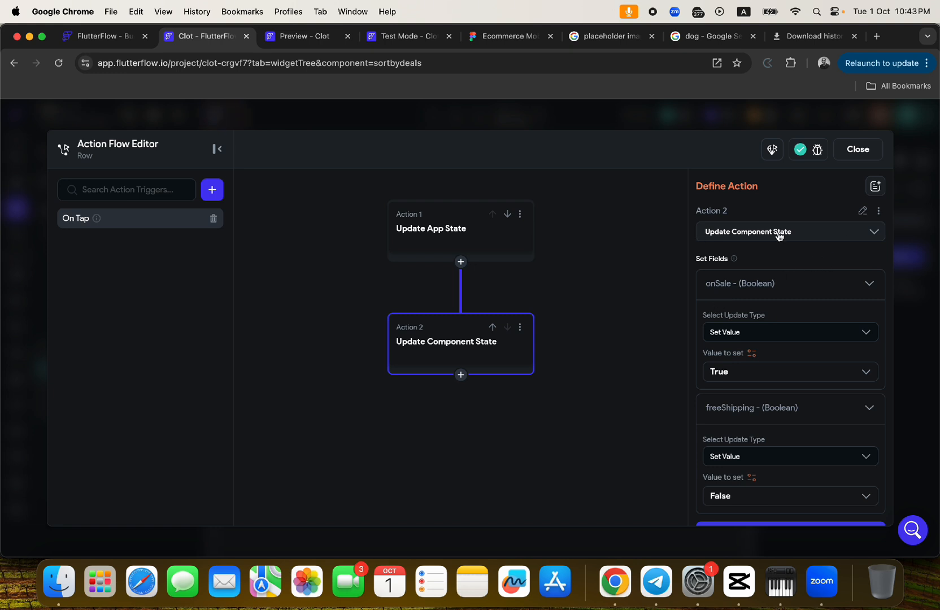
Step: Copy the Update Component State action and paste it after Update App State in the Free Shipping Eligible row's On Tap flow
left_click(520, 327)
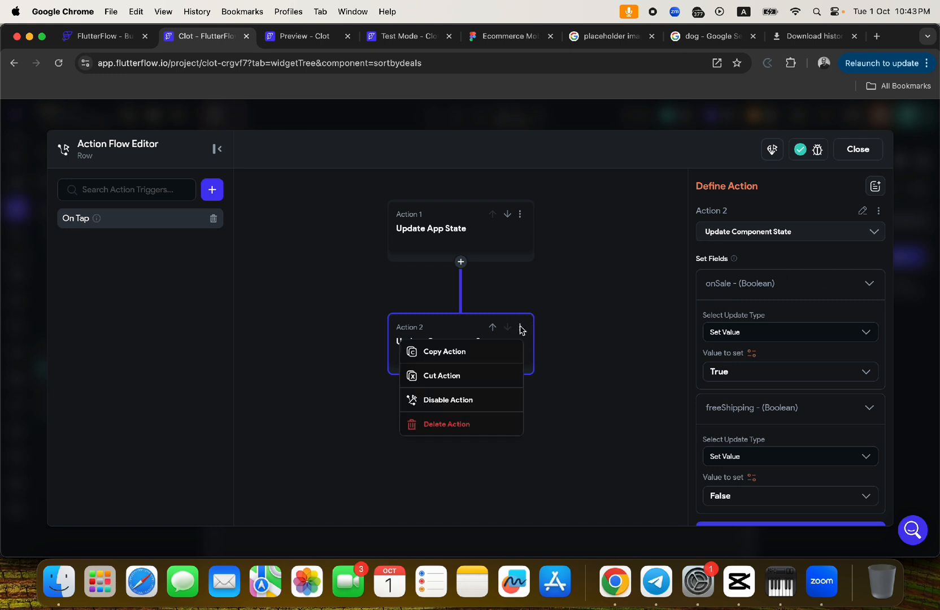
left_click(446, 352)
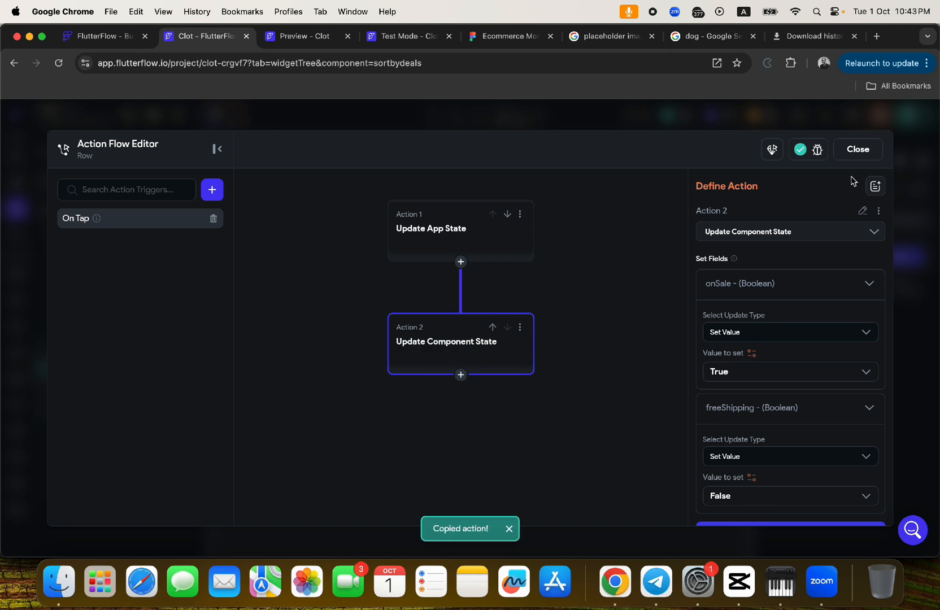
left_click(850, 155)
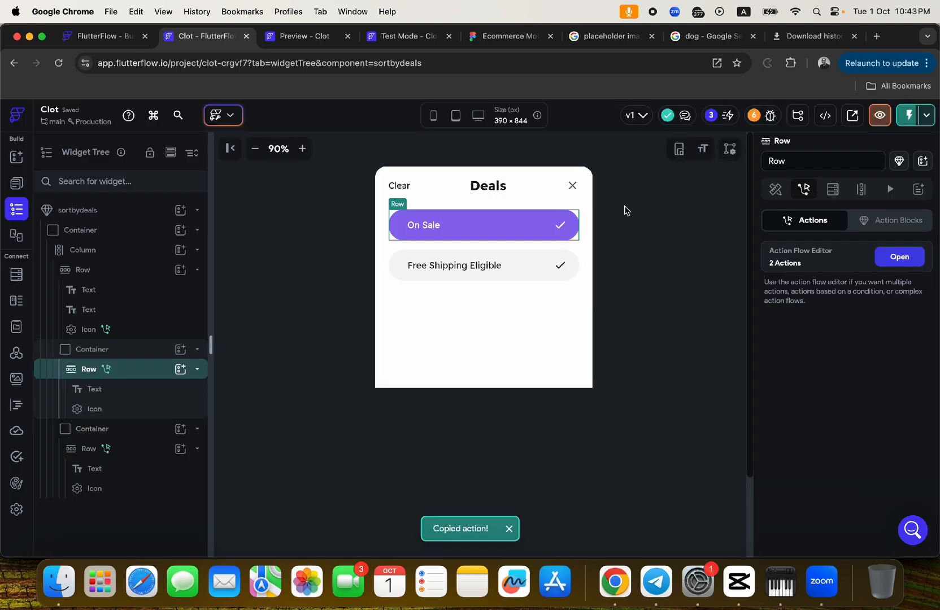
left_click(458, 255)
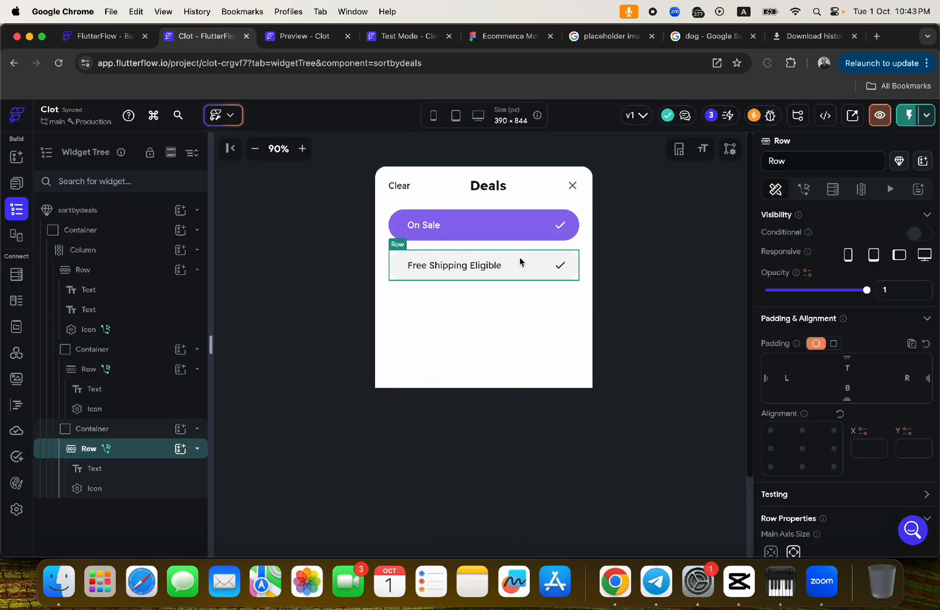
left_click(804, 190)
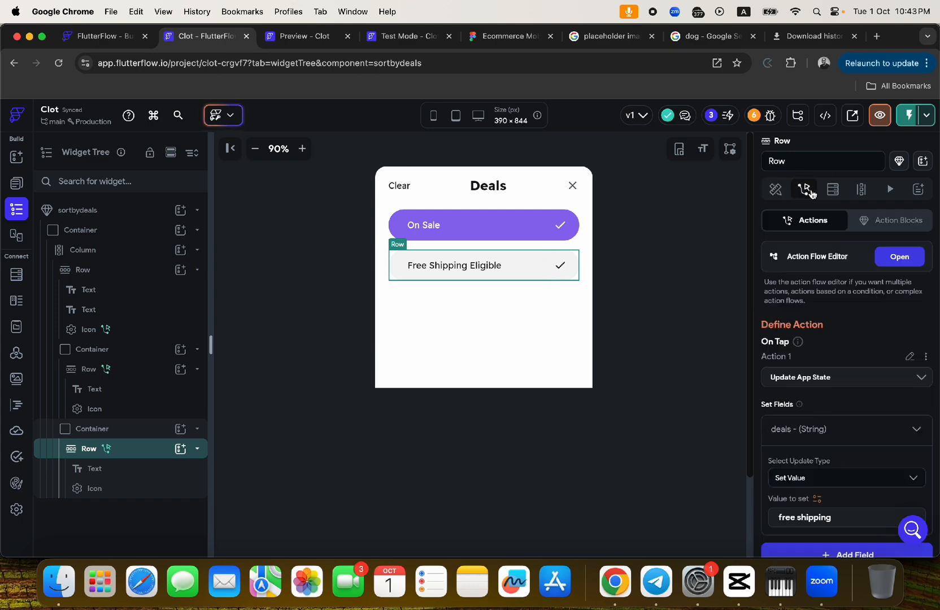
left_click(899, 257)
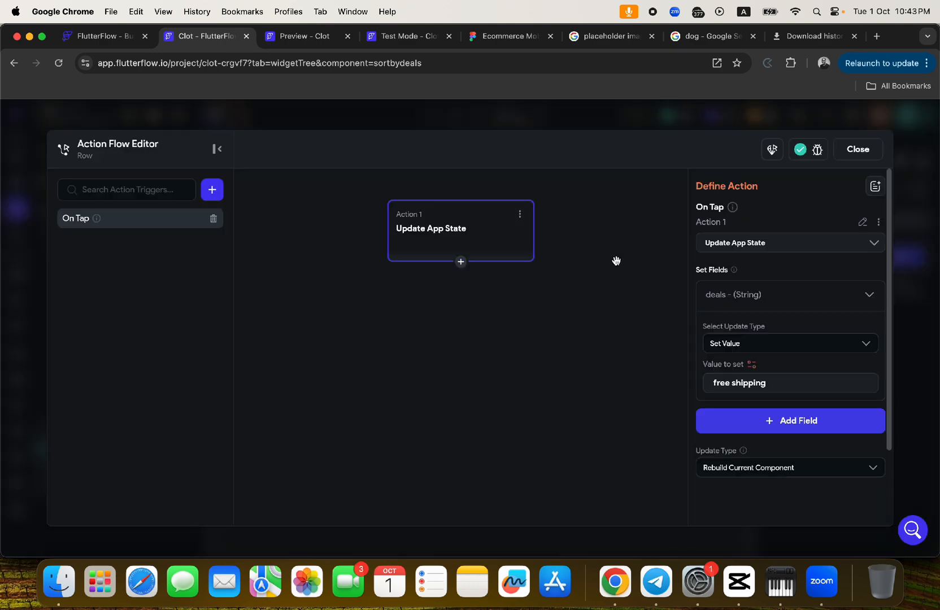
left_click(460, 262)
left_click(460, 377)
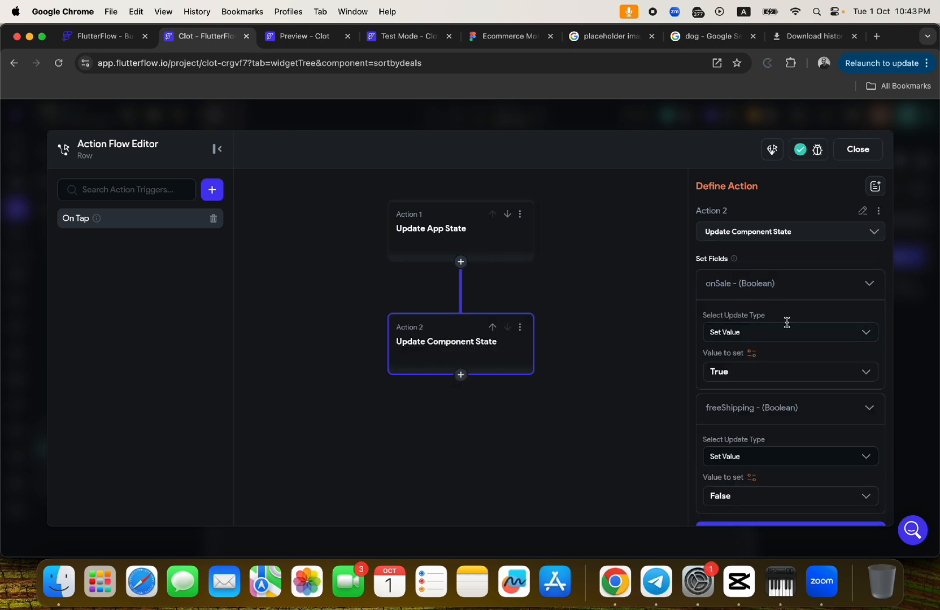
Step: Set onSale to False and freeShipping to True in the pasted action, and close the action flow editor
left_click(751, 373)
left_click(743, 418)
scroll(762, 386, "down", 3)
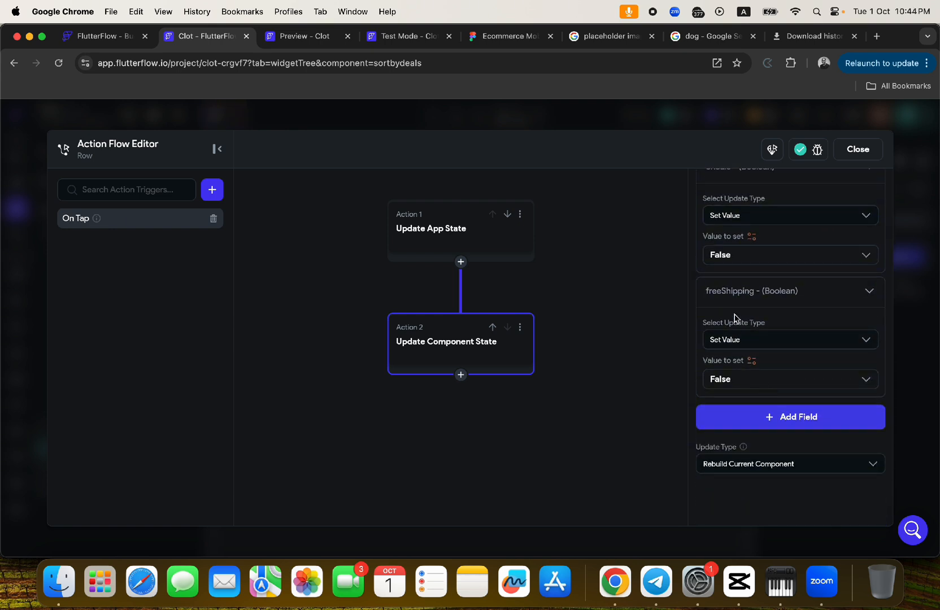
left_click(730, 376)
left_click(719, 402)
left_click(857, 152)
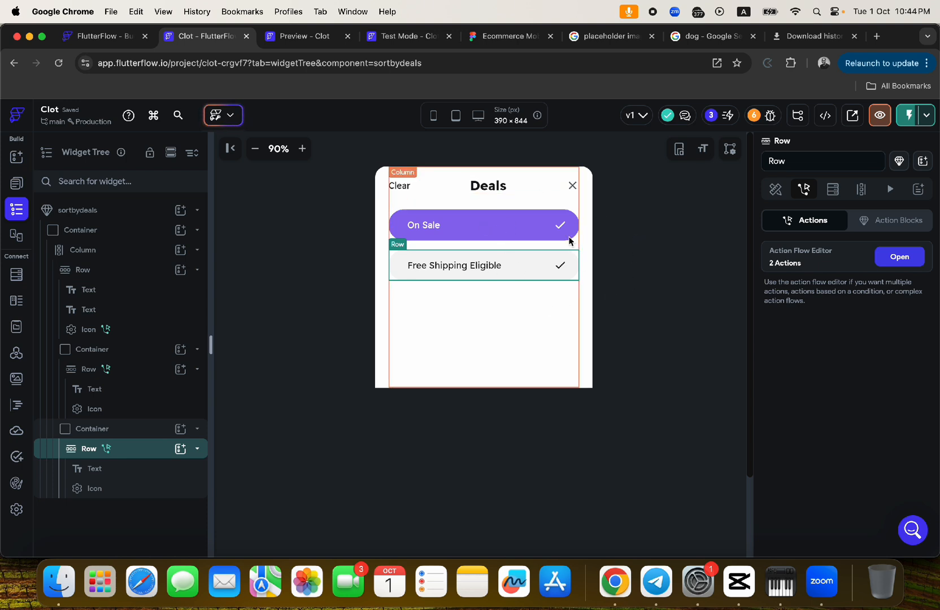
Step: Copy the fill color hex code of the container around the On Sale row
left_click(572, 217)
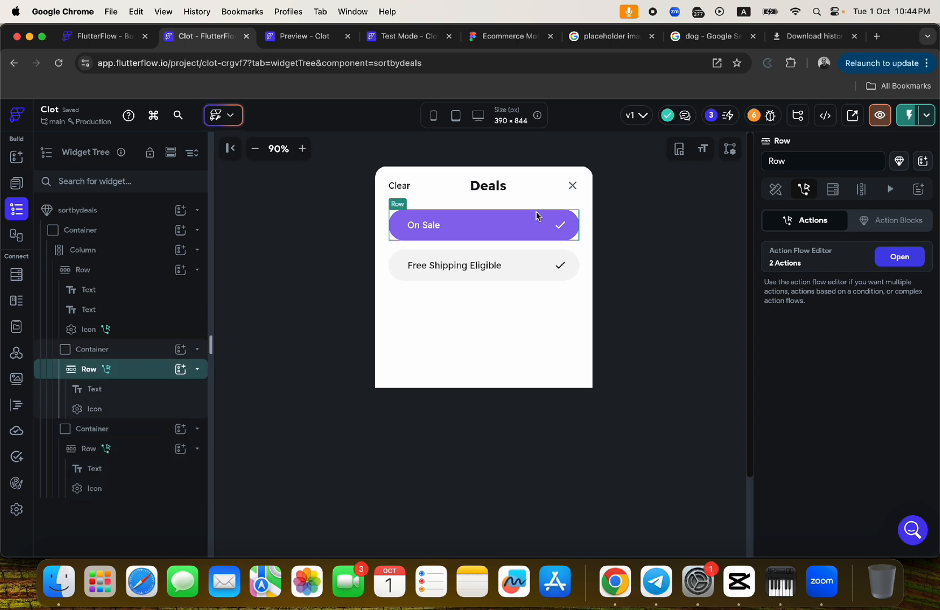
left_click(134, 350)
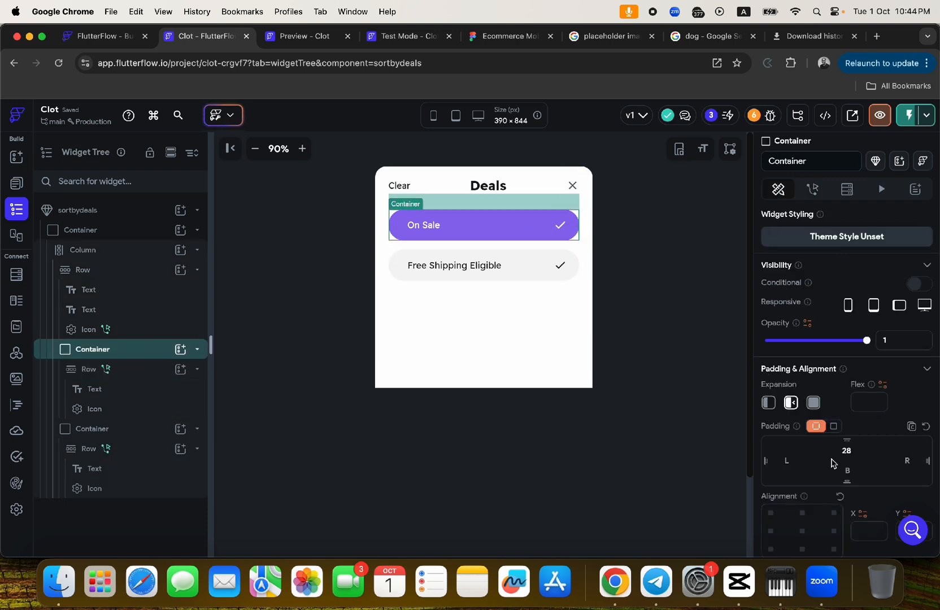
scroll(832, 463, "down", 10)
scroll(847, 407, "up", 3)
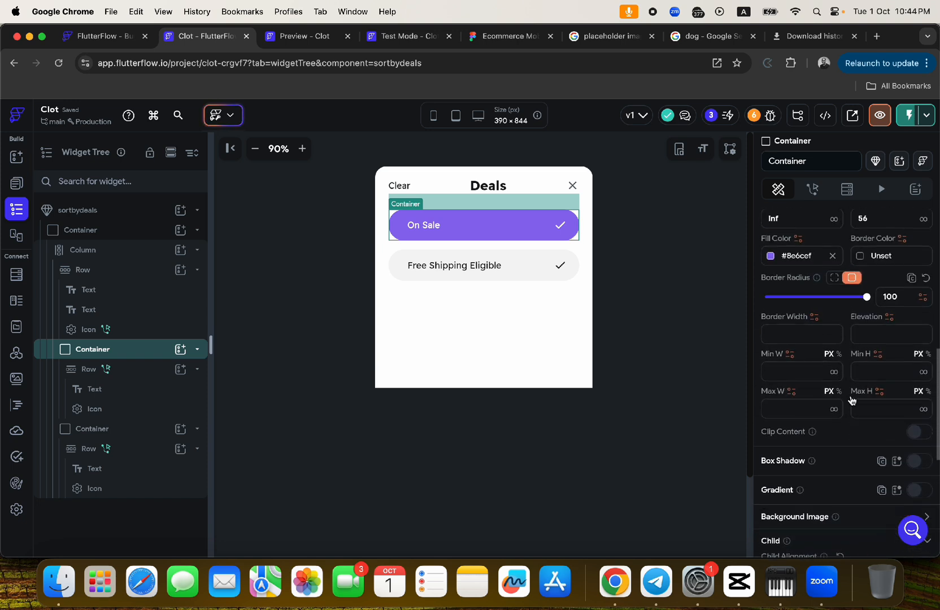
scroll(852, 400, "down", 2)
scroll(852, 400, "up", 3)
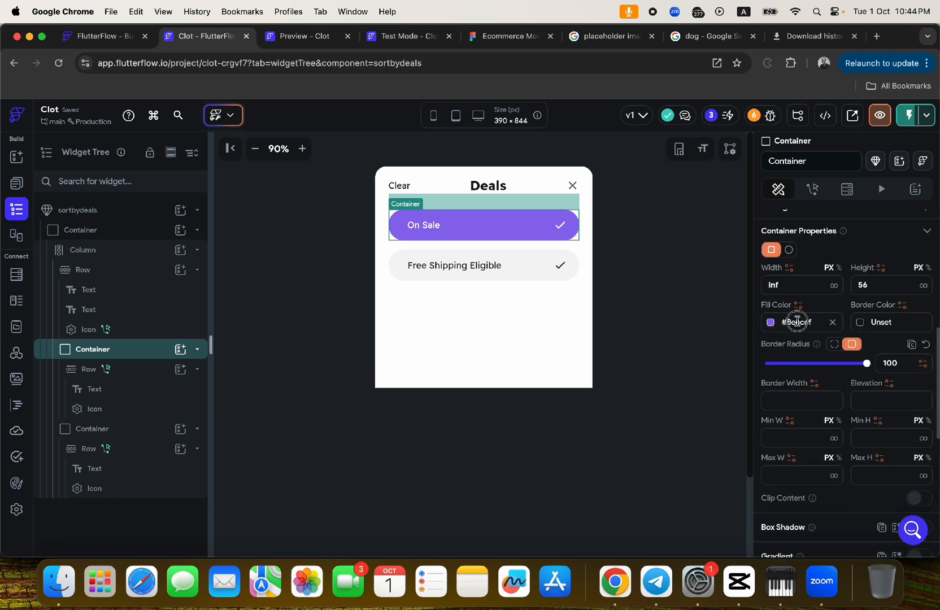
double_click(796, 320)
key("super+c")
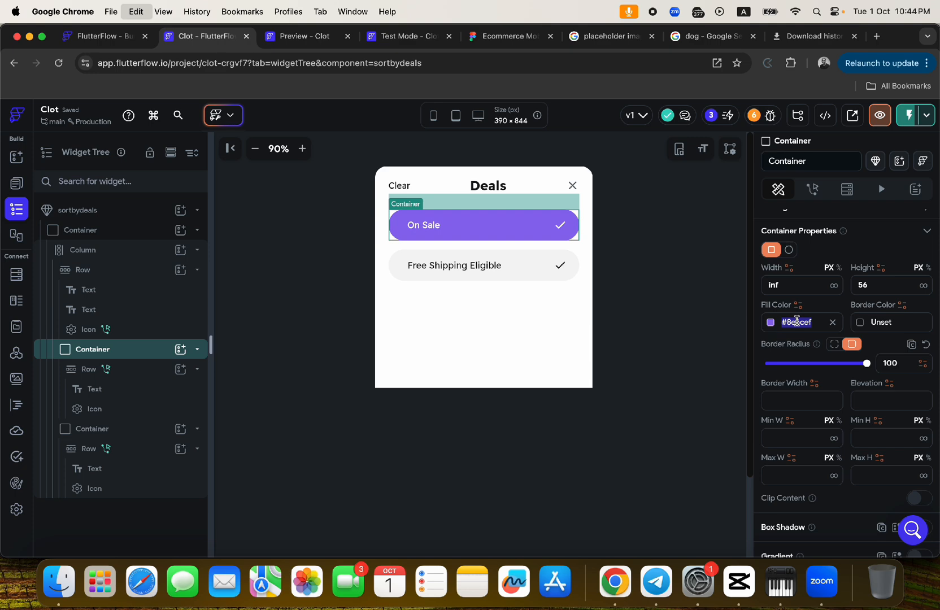
Step: Bind the fill color of the Free Shipping Eligible container to a Conditional Value (If/Then/Else) variable
left_click(574, 274)
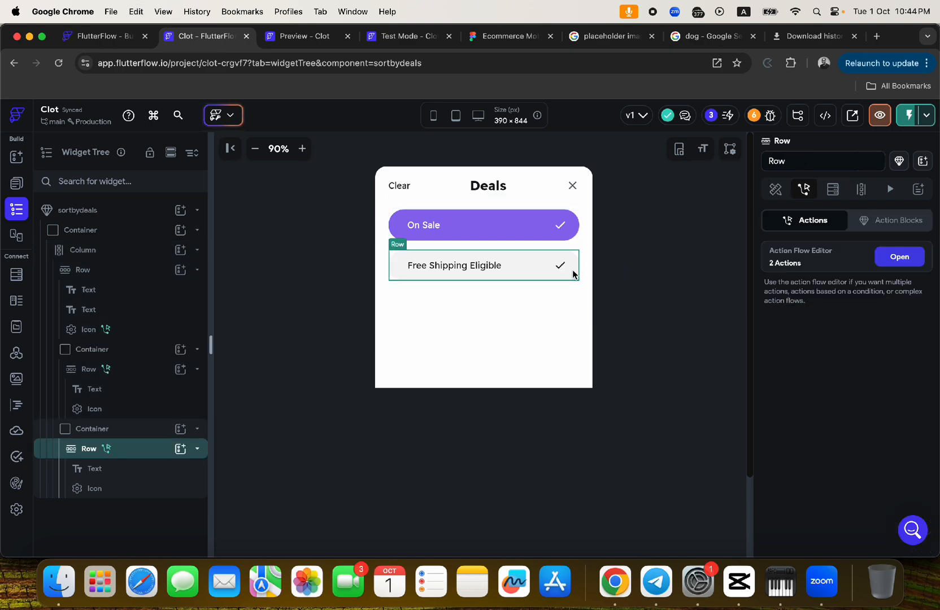
left_click(136, 429)
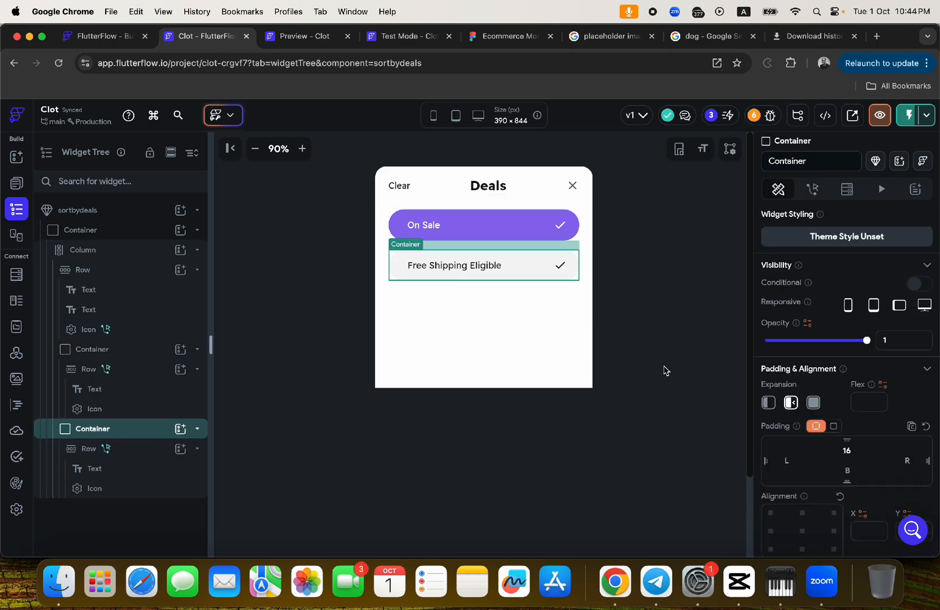
scroll(829, 392, "down", 6)
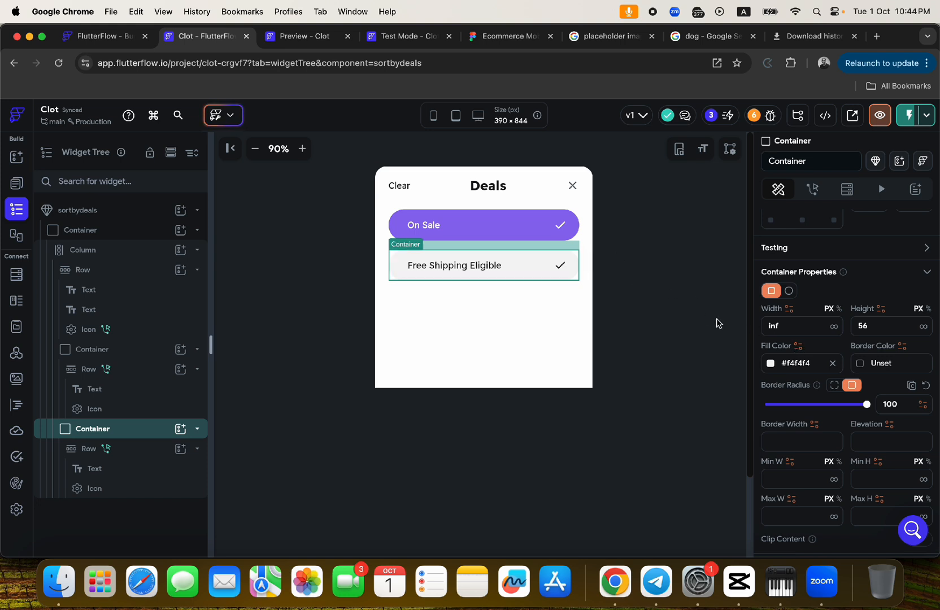
left_click(798, 346)
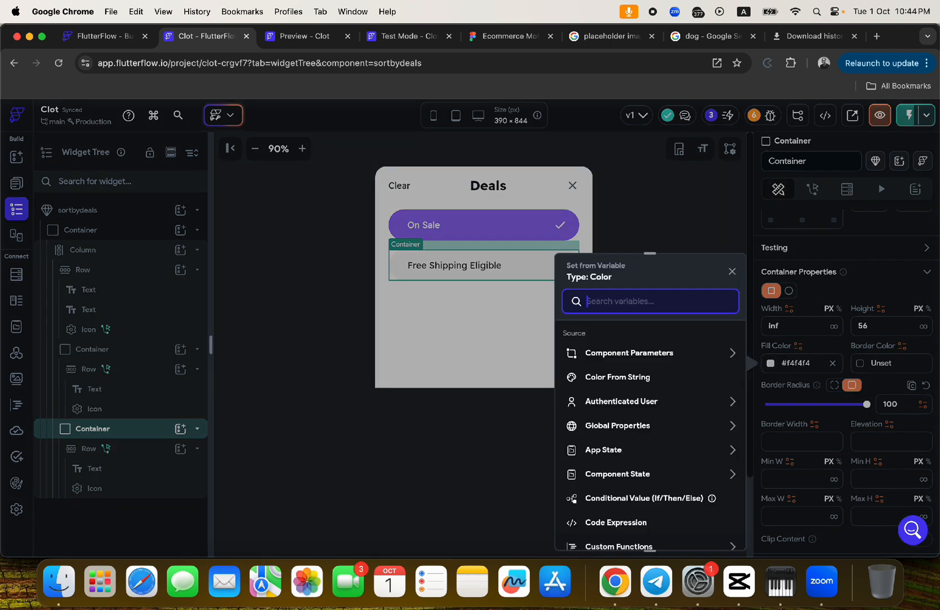
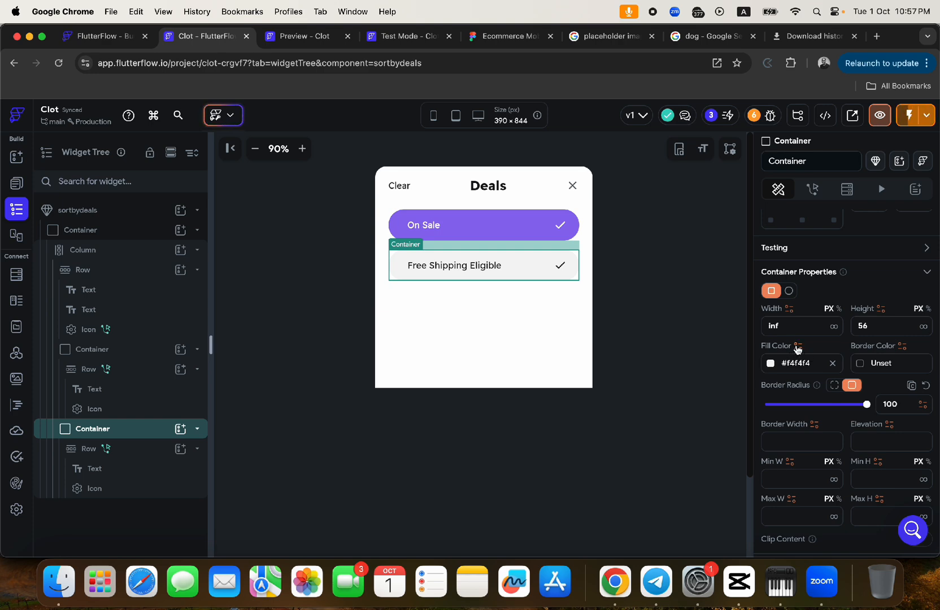
left_click(799, 347)
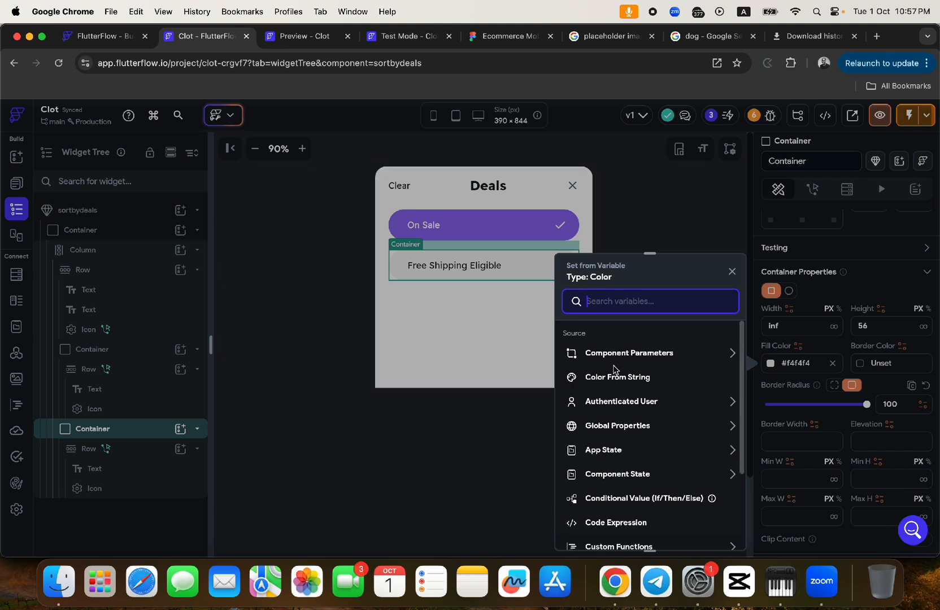
left_click(610, 500)
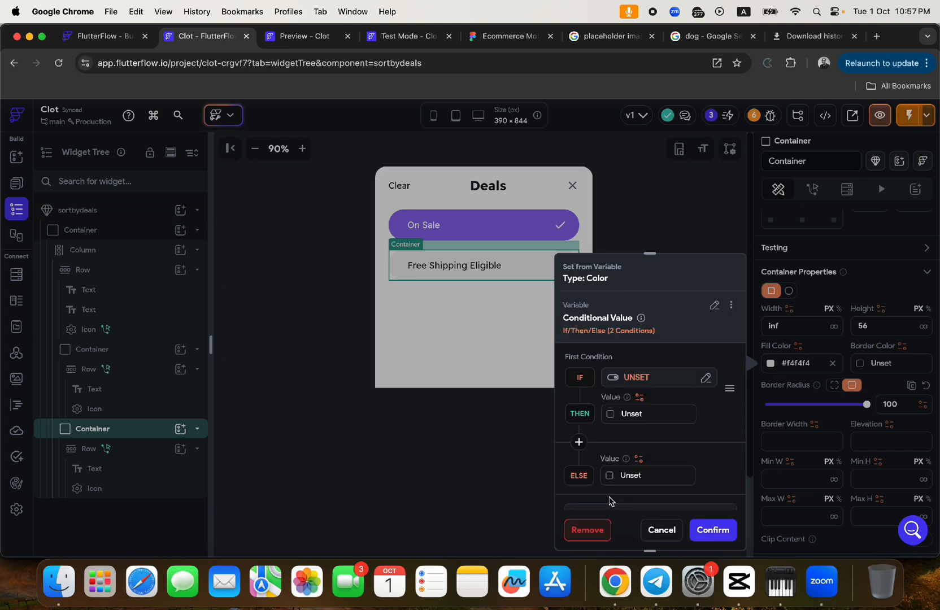
Step: Define the fill color's If condition as the component state freeShipping Equal To True, and confirm the condition
left_click(641, 382)
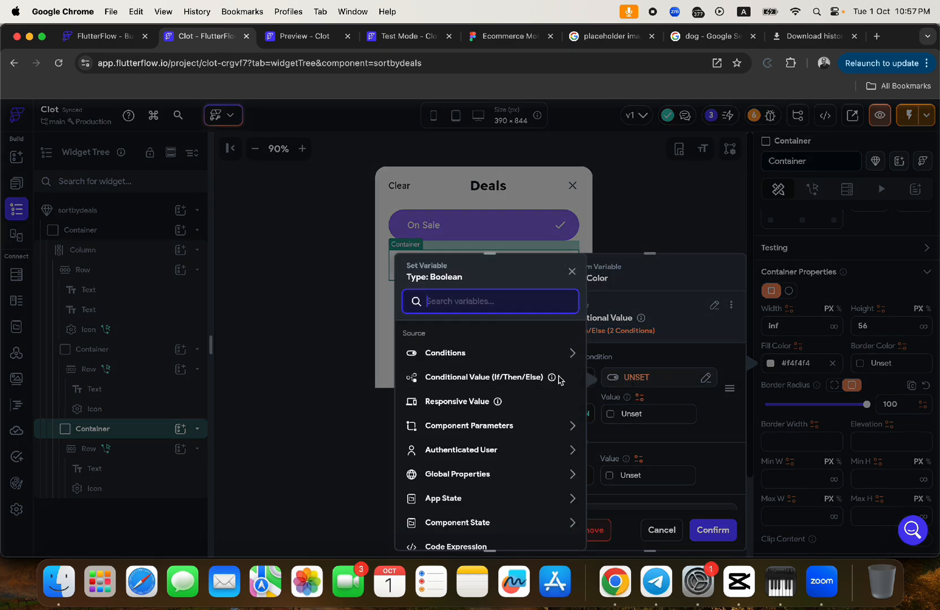
left_click(463, 351)
left_click(449, 391)
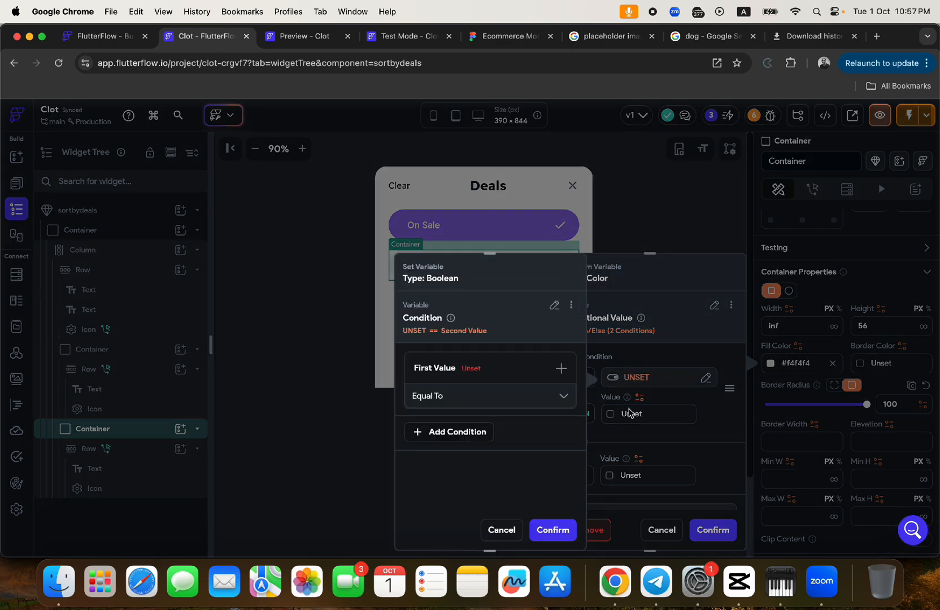
left_click(451, 370)
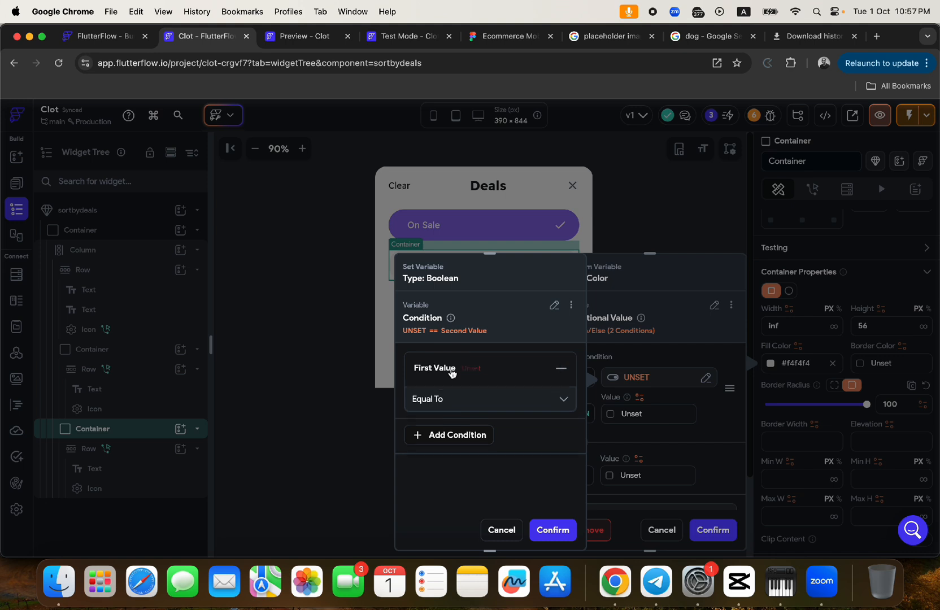
left_click(451, 392)
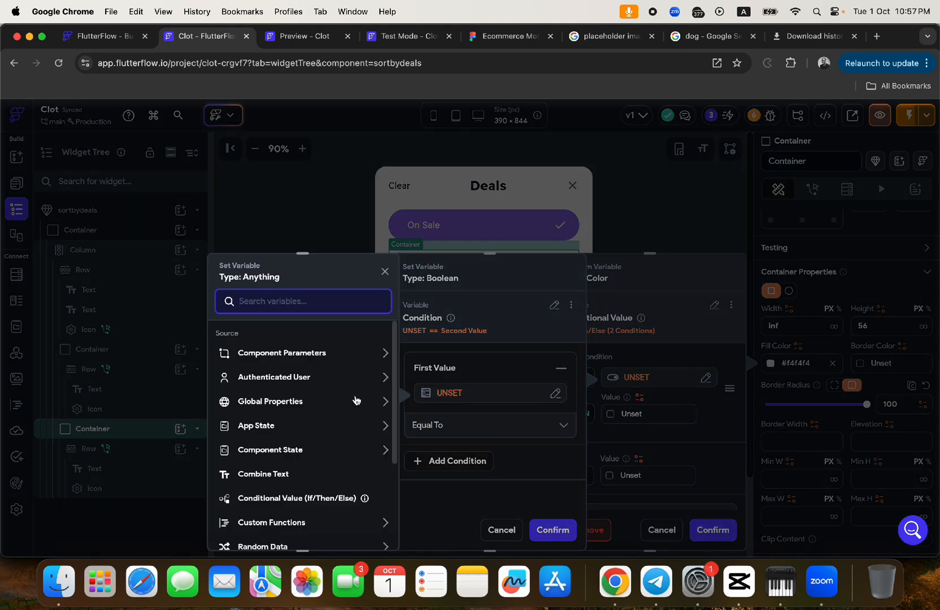
left_click(252, 449)
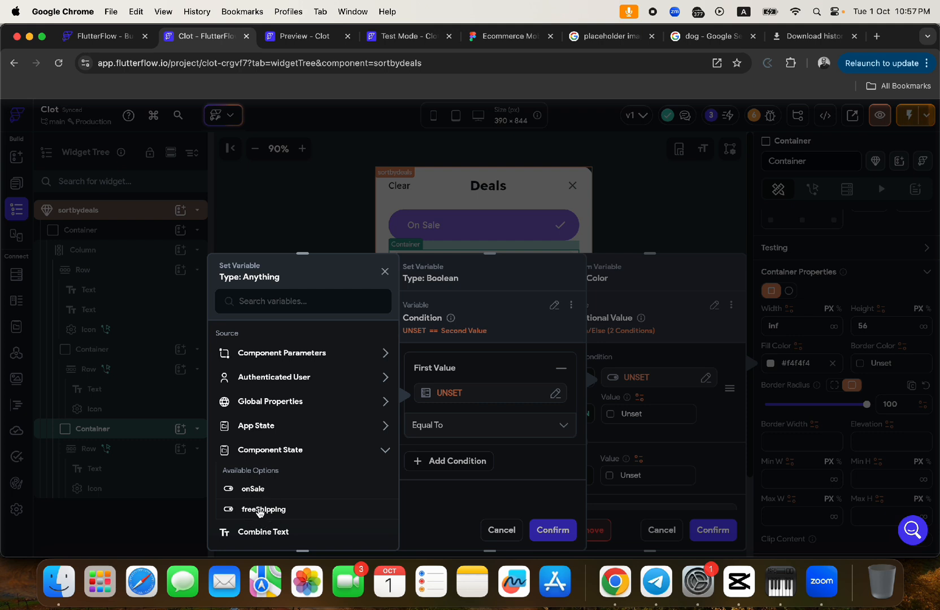
left_click(260, 509)
left_click(453, 450)
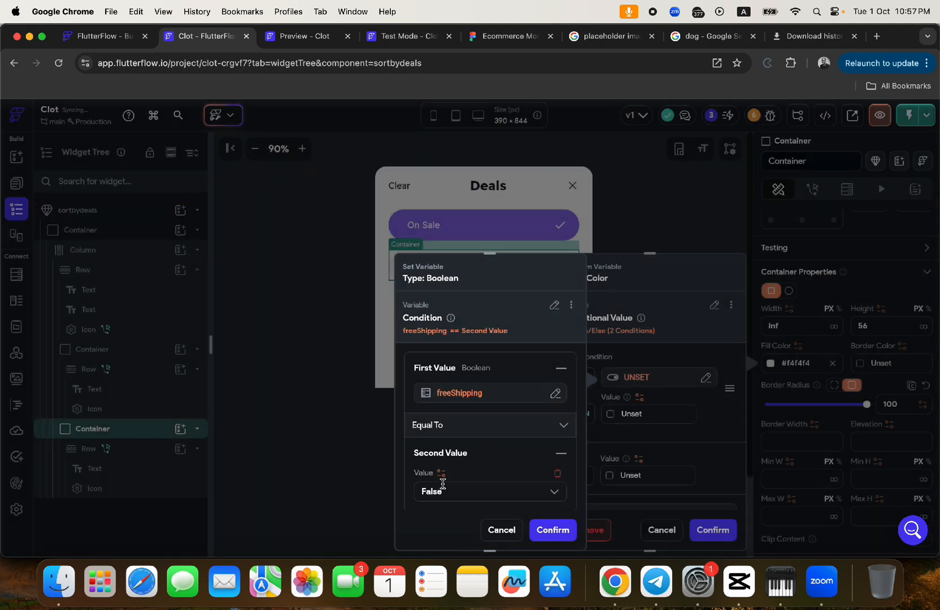
left_click(442, 489)
left_click(431, 464)
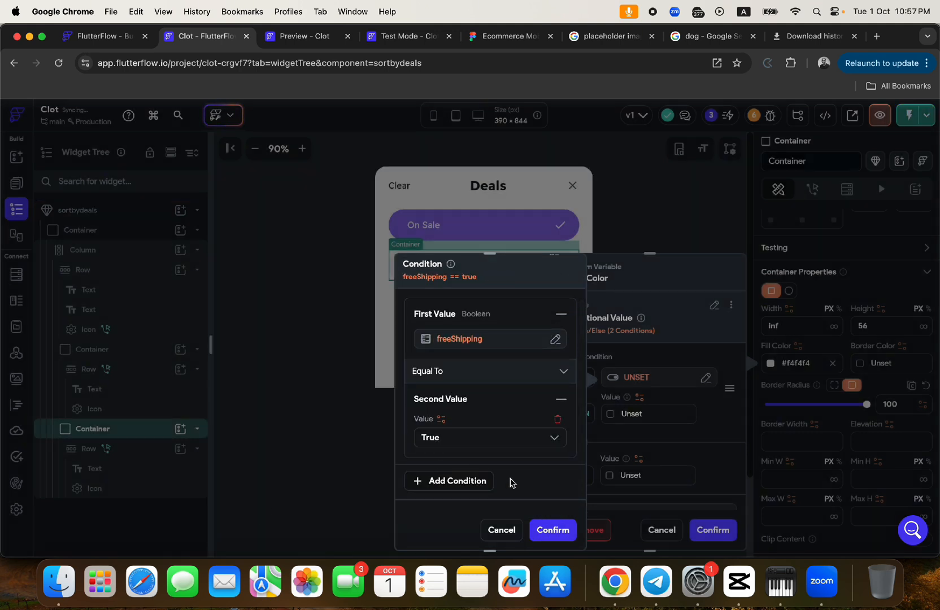
left_click(552, 530)
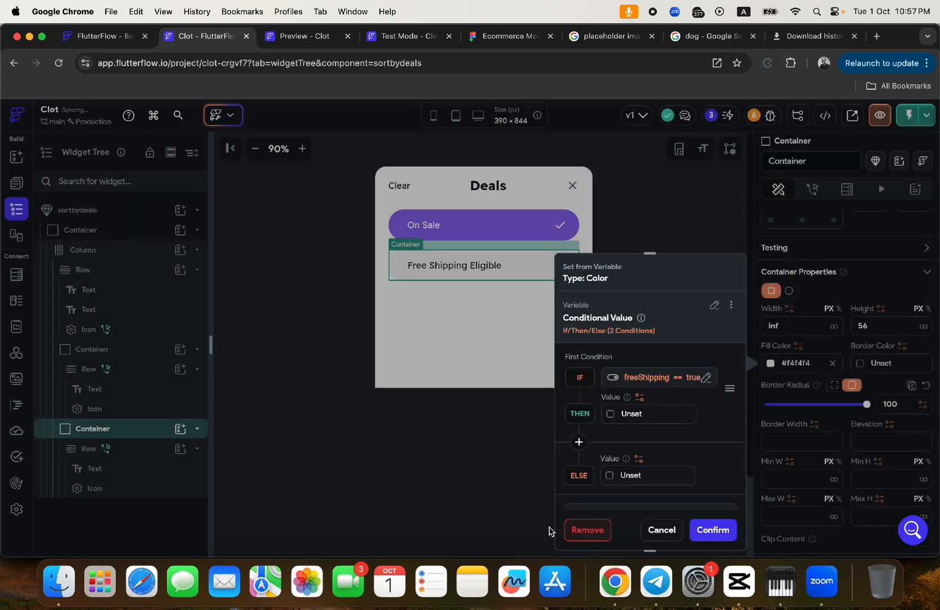
Step: Set the Then color of the freeShipping condition to #8e6cef
left_click(632, 415)
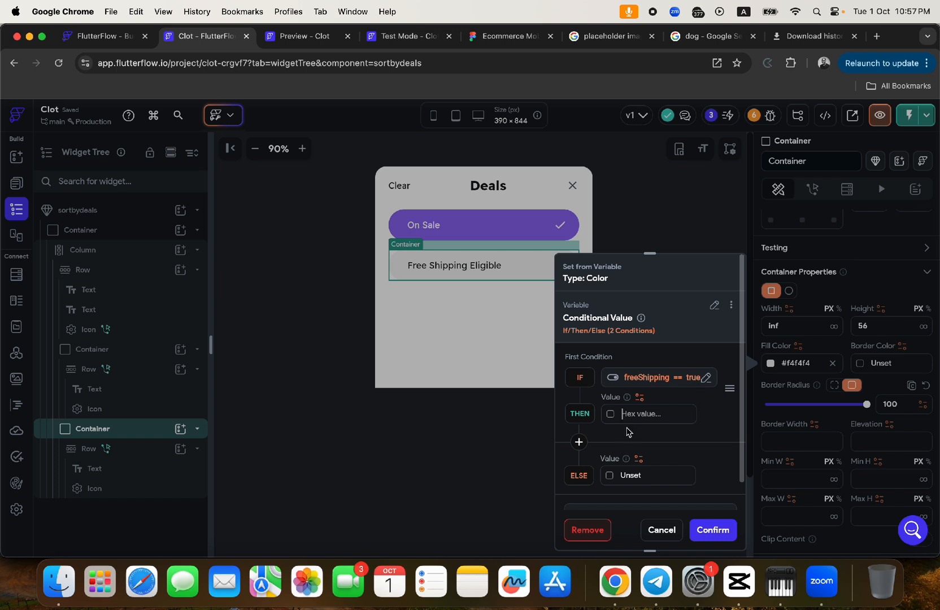
type("#8e6cef")
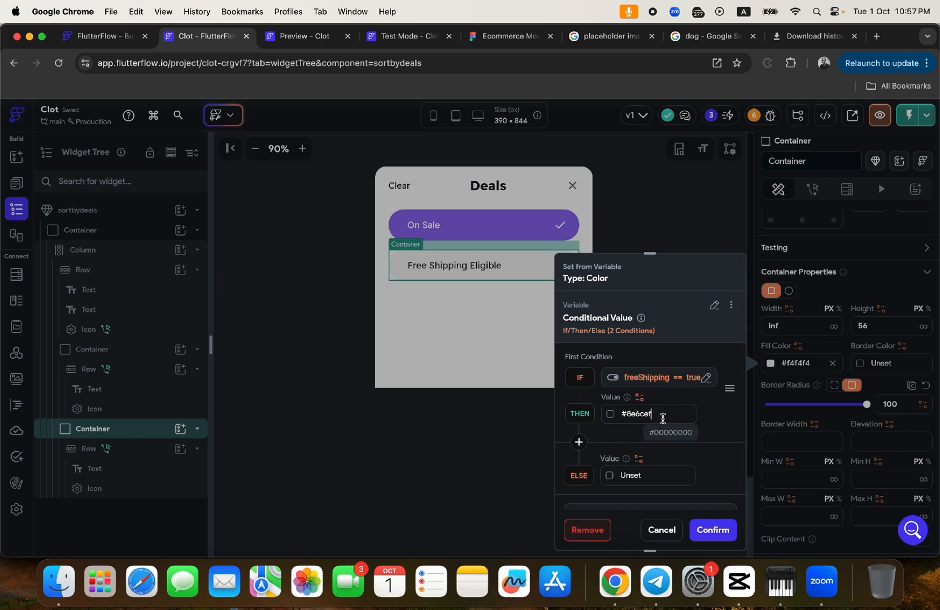
key("Return")
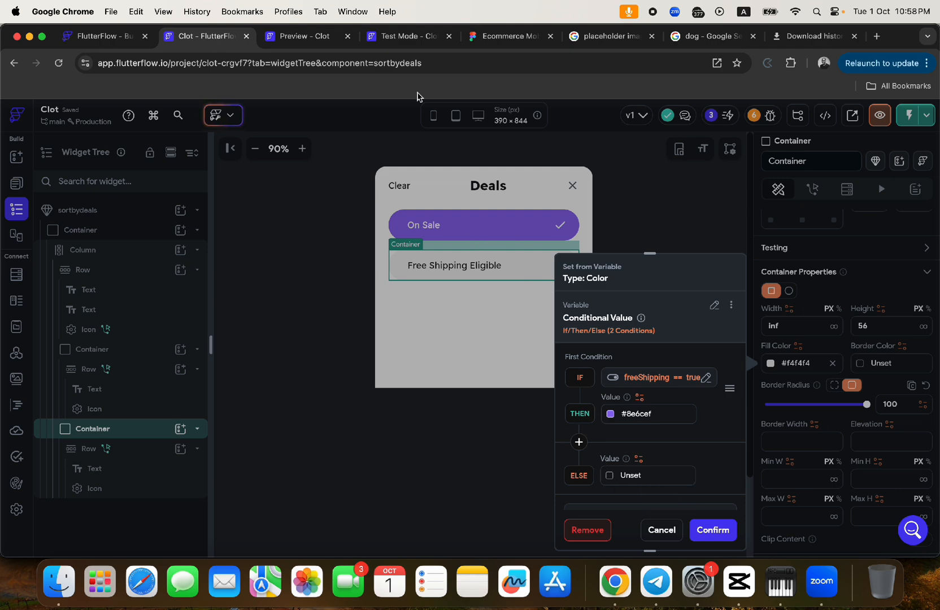
Step: Switch to the Figma design, detach the fill style of the Women option in the Gender overlay, and copy its fill hex code
left_click(484, 36)
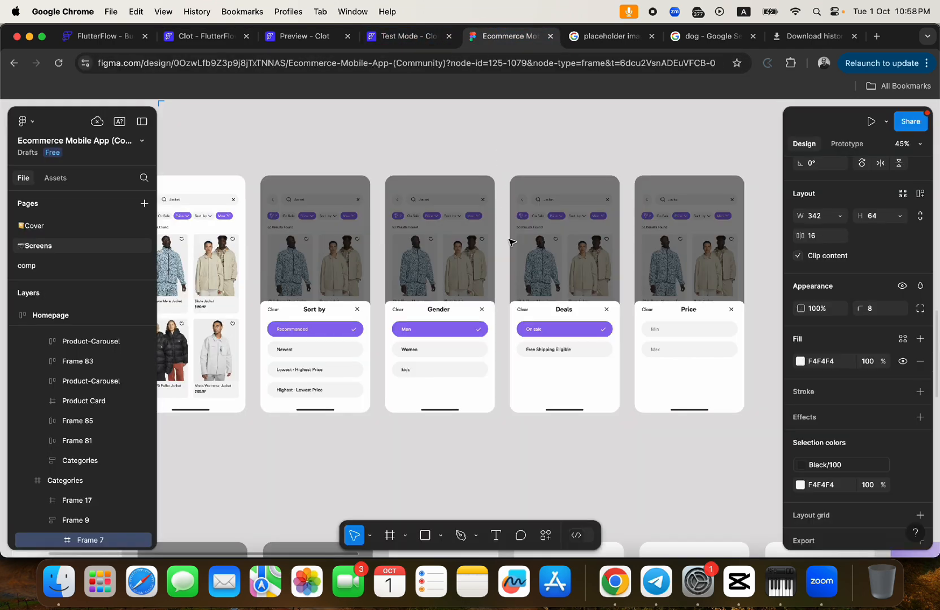
double_click(442, 355)
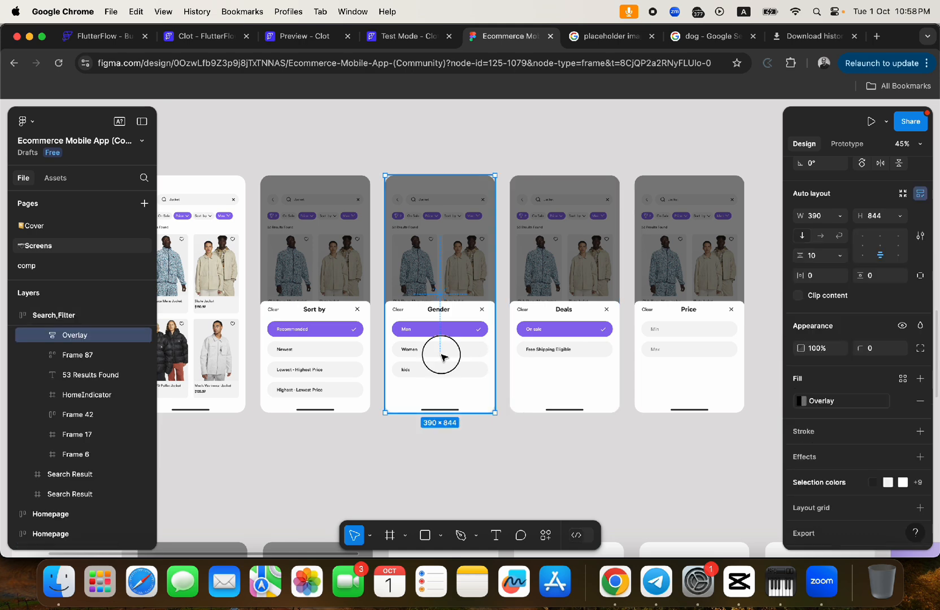
double_click(452, 353)
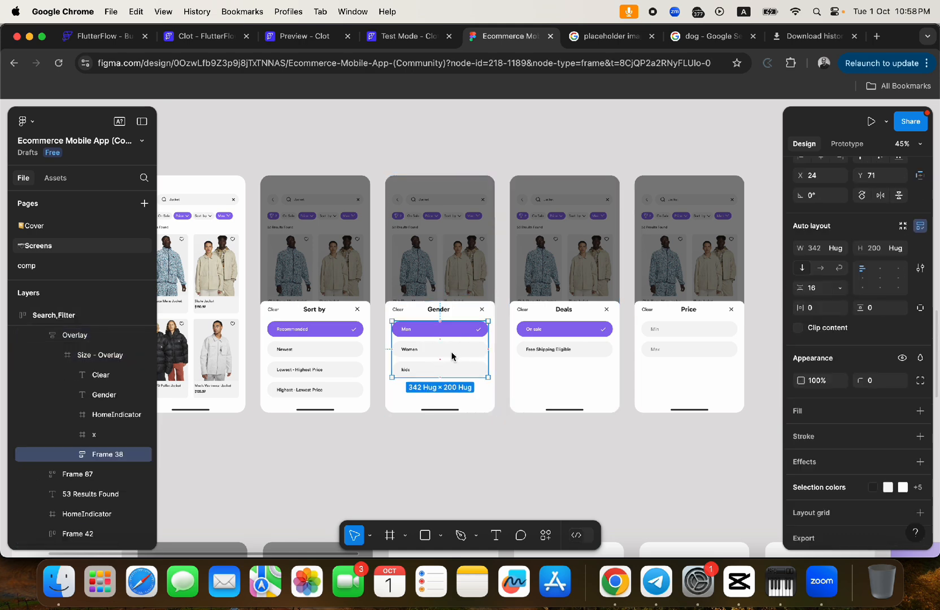
left_click(452, 354)
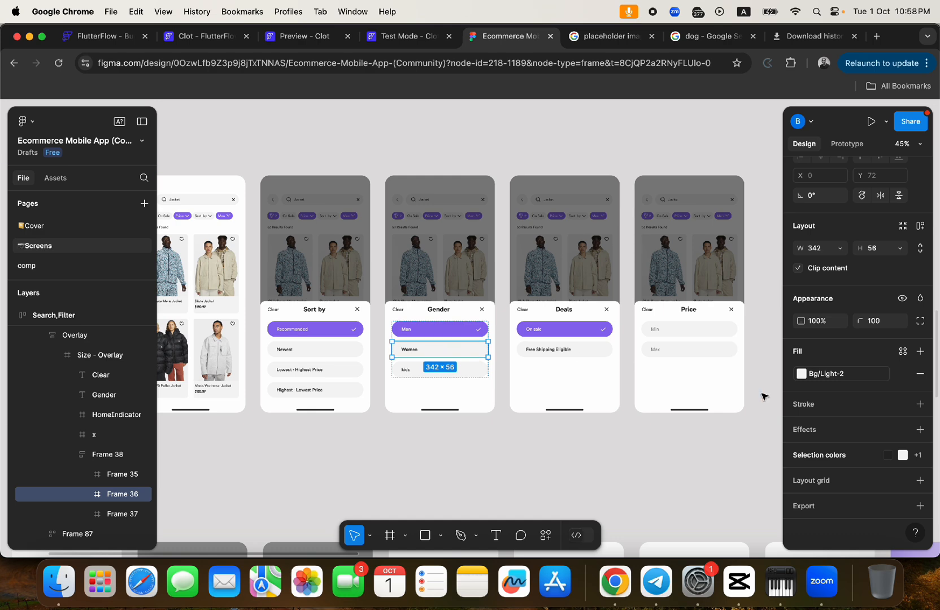
left_click(903, 373)
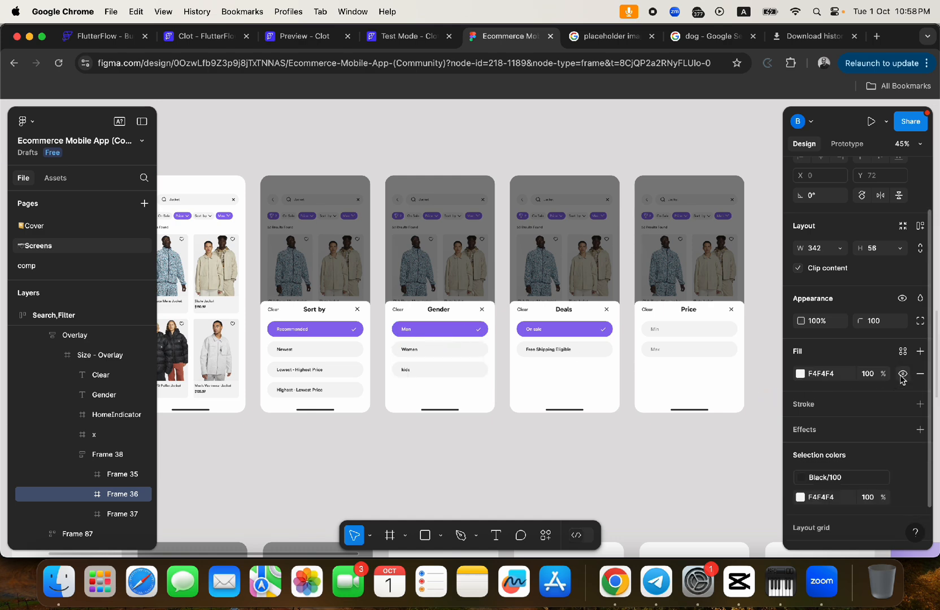
left_click(826, 378)
key("super+c")
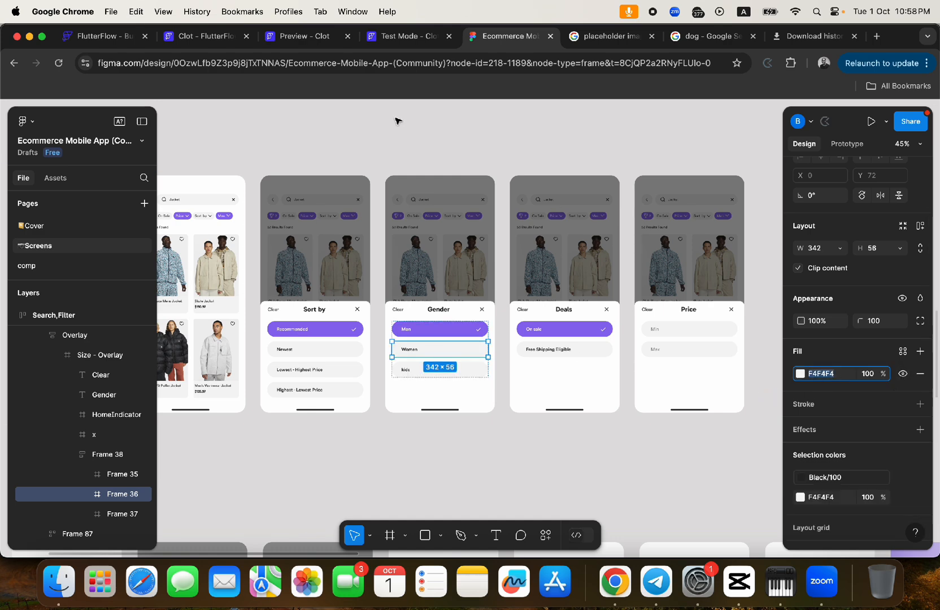
Step: Return to FlutterFlow, set the Else color of the freeShipping condition to #f4f4f4, and confirm the container's conditional fill
left_click(225, 37)
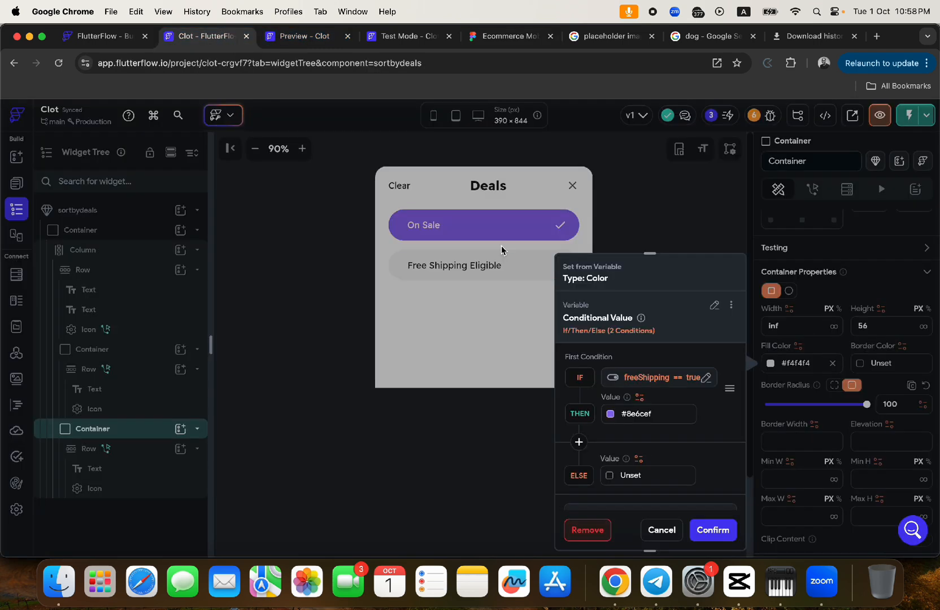
left_click(635, 476)
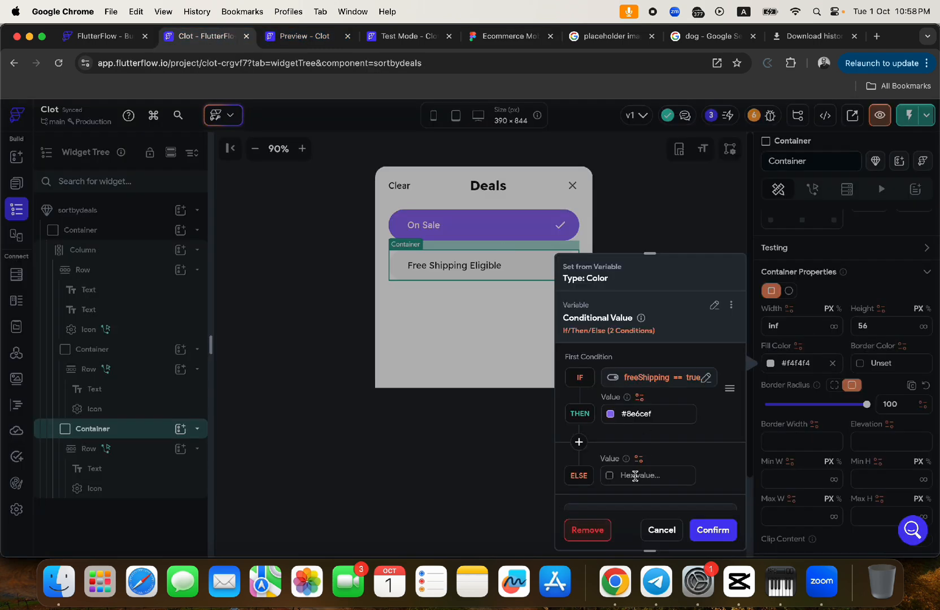
key("super+v")
key("Return")
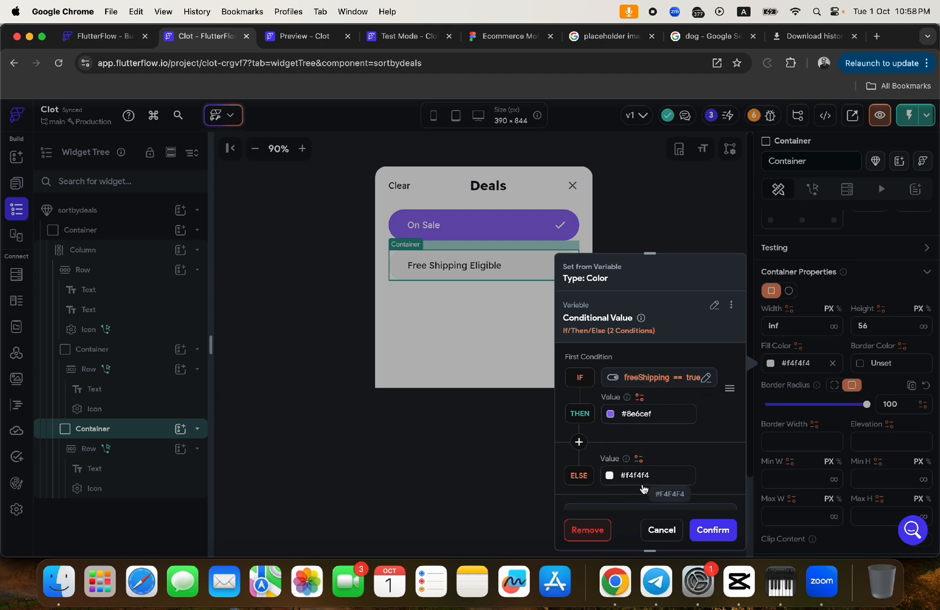
left_click(720, 533)
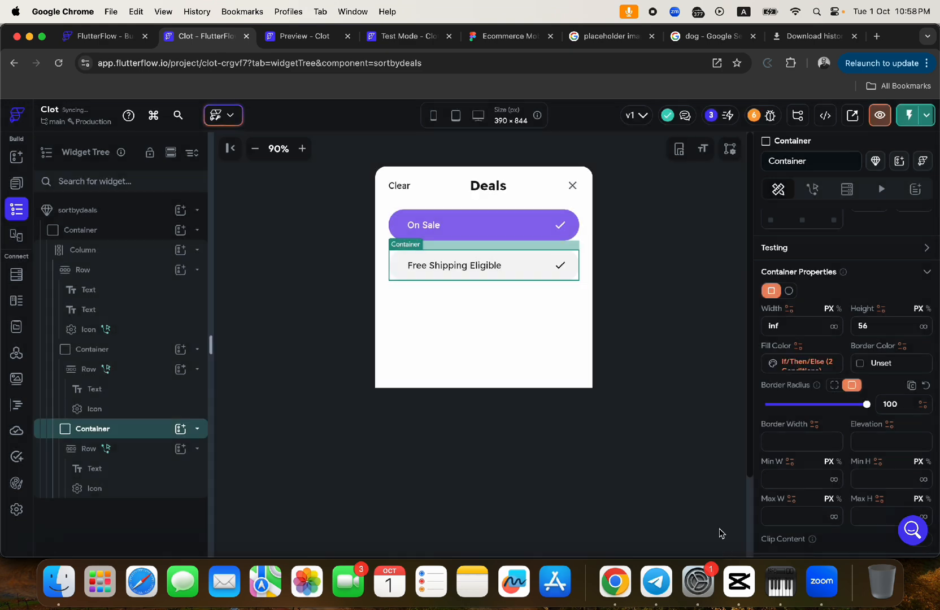
Step: Copy the conditional fill color variable of the Free Shipping Eligible container
left_click(798, 346)
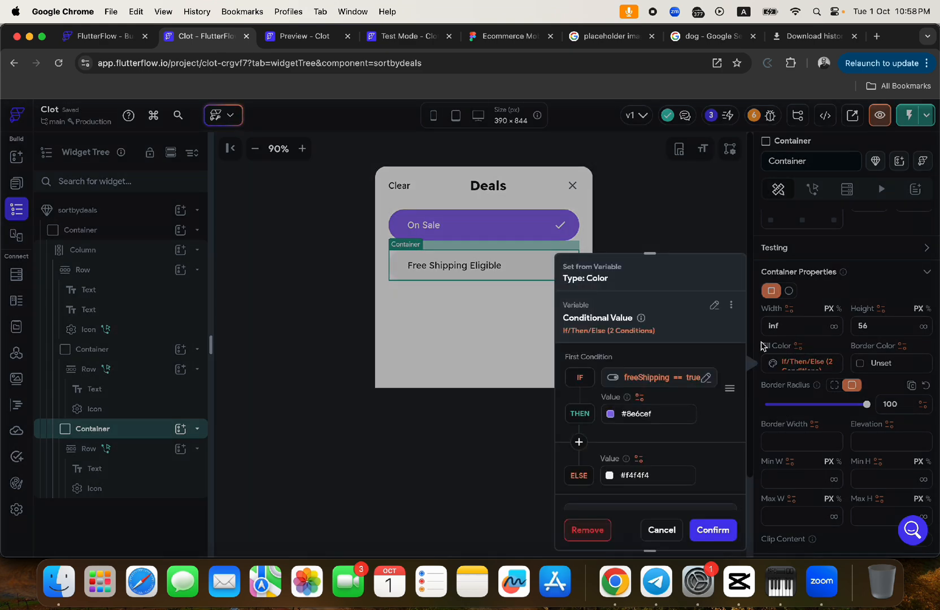
left_click(730, 304)
left_click(680, 333)
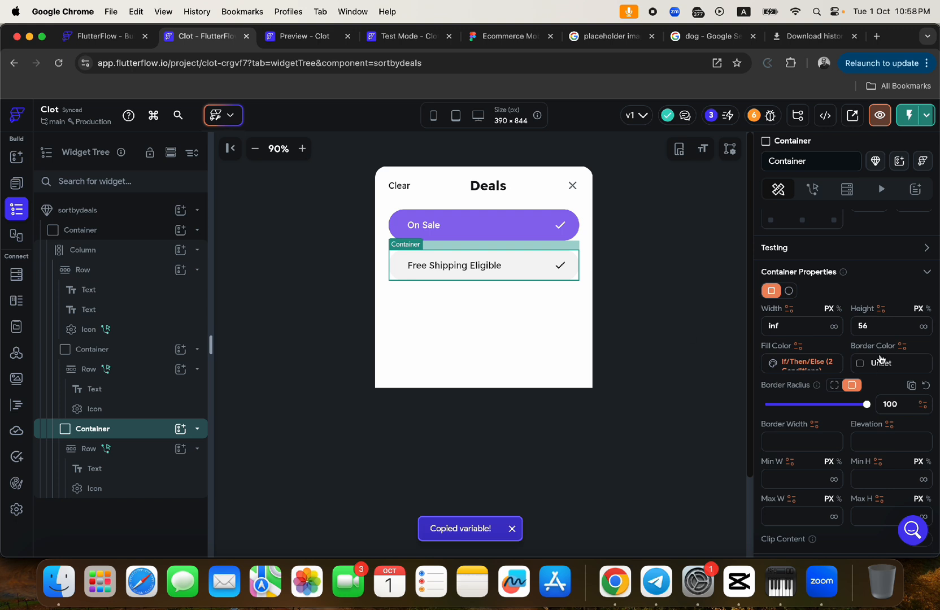
Step: Check the option styling in the Figma design, and paste the copied conditional variable into the Free Shipping Eligible text's color
scroll(876, 287, "up", 5)
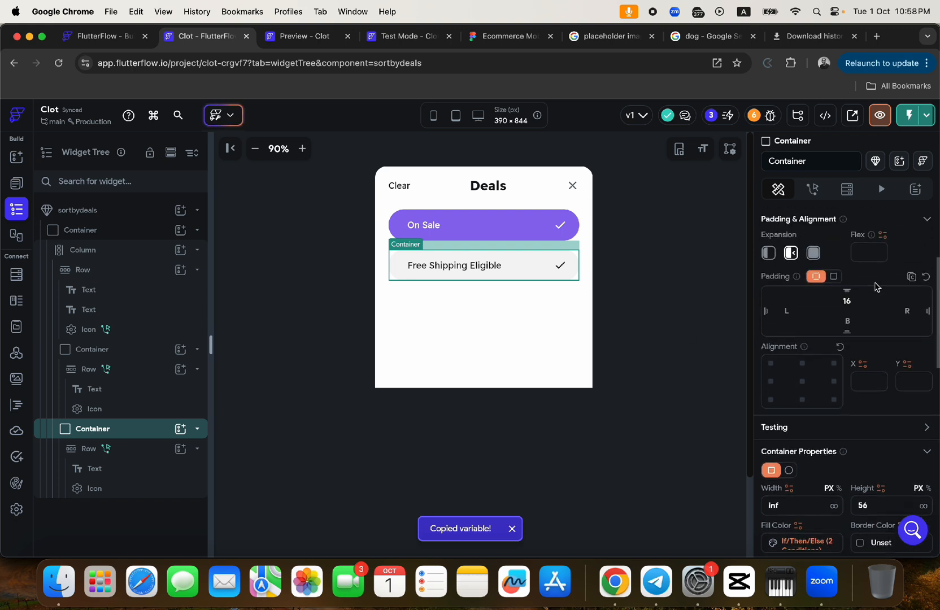
scroll(876, 286, "down", 3)
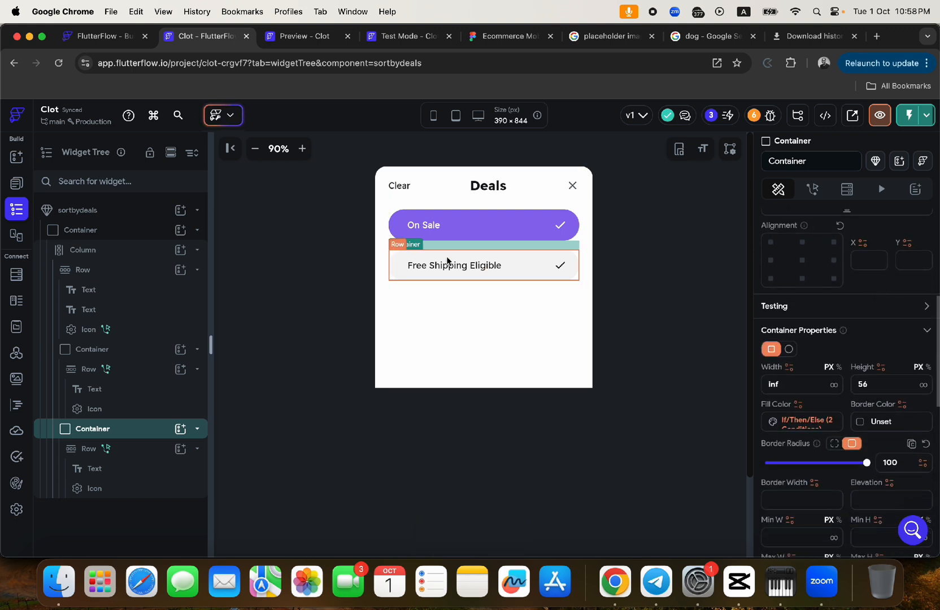
left_click(443, 270)
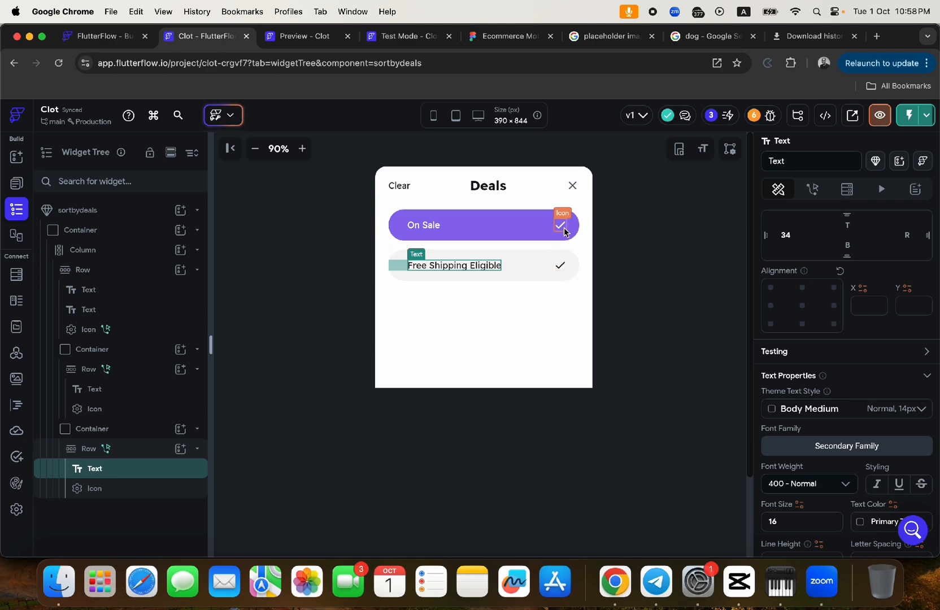
left_click(488, 37)
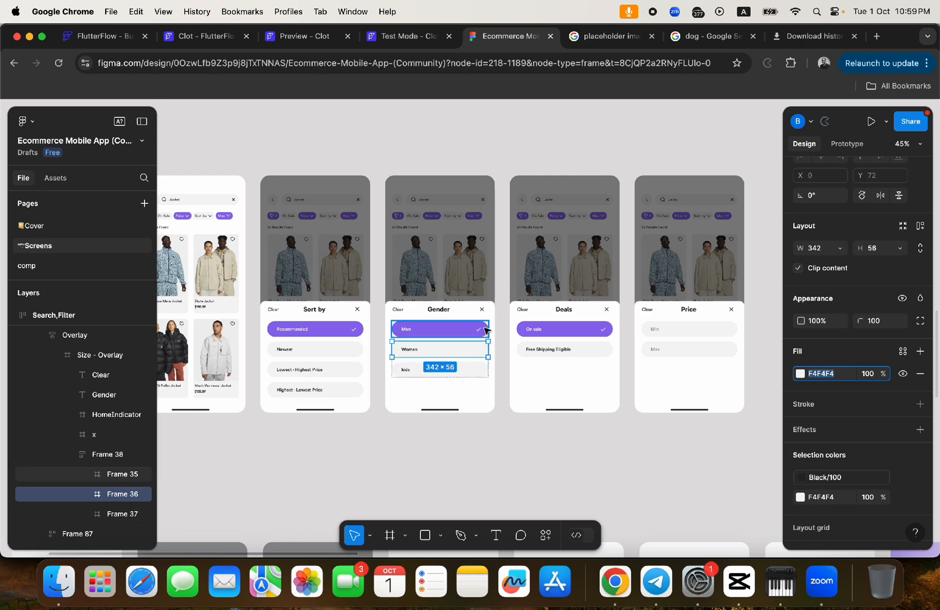
left_click(223, 44)
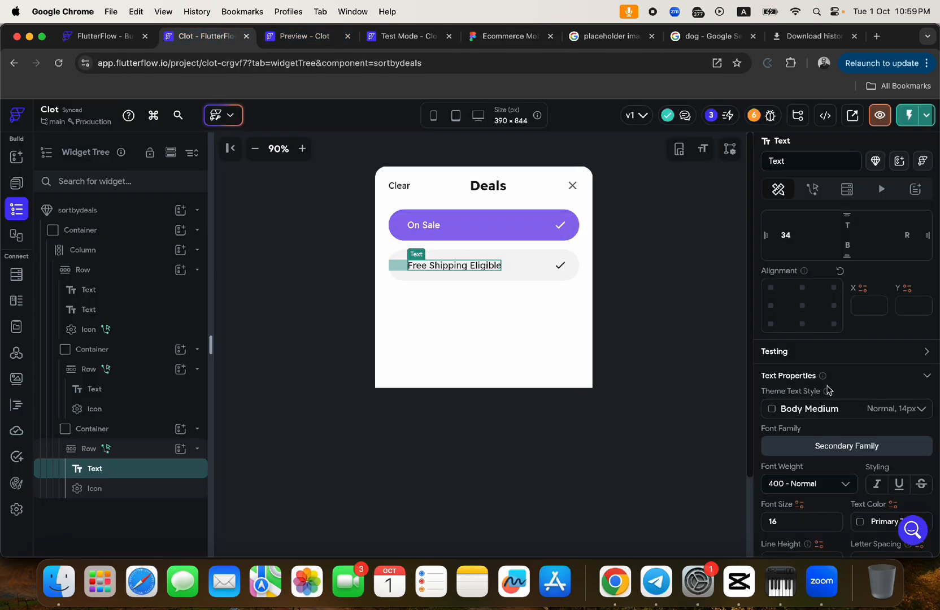
scroll(828, 390, "down", 5)
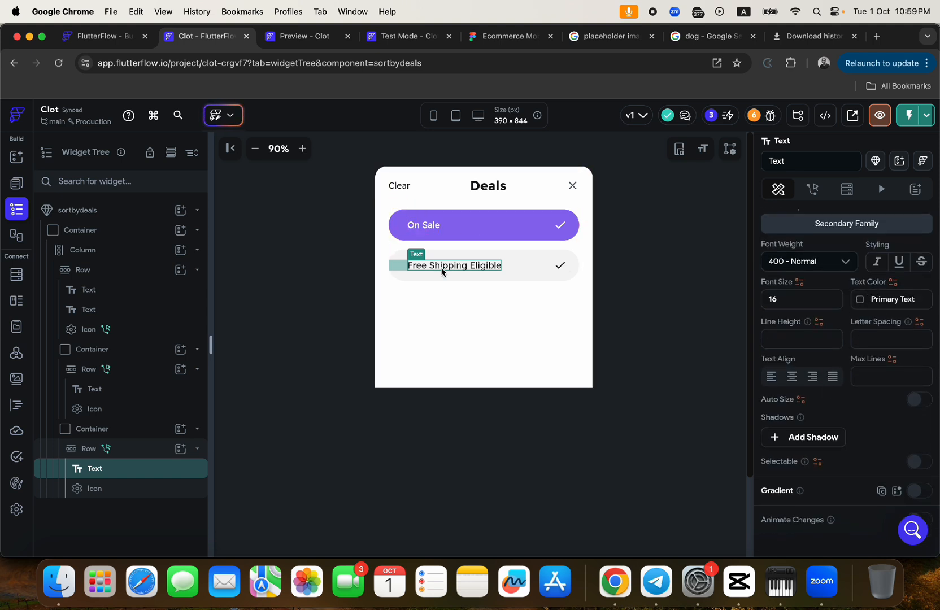
left_click(892, 282)
left_click(803, 274)
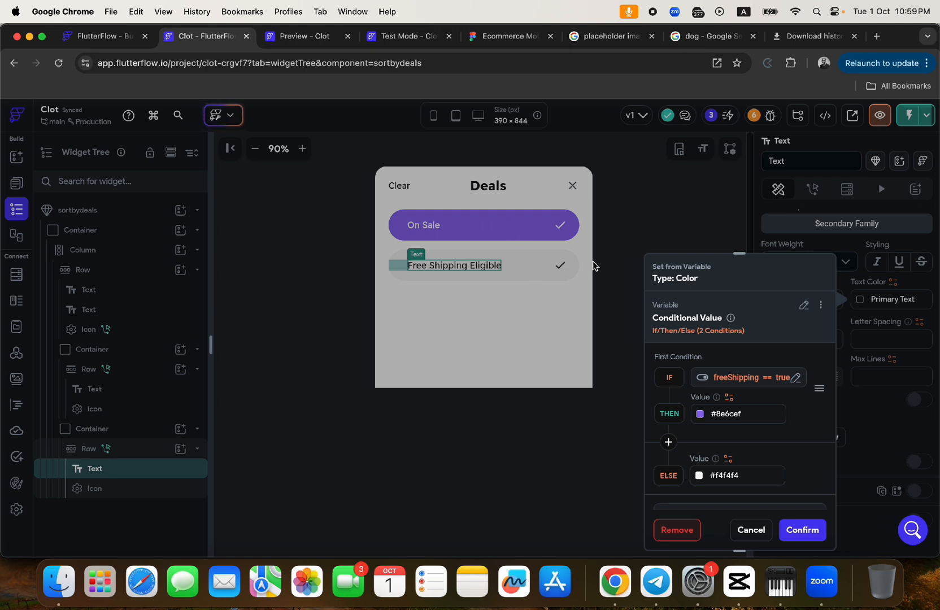
Step: Set the text color's Then value to Secondary Background and its Else value to Primary Text, and confirm the variable
left_click(711, 418)
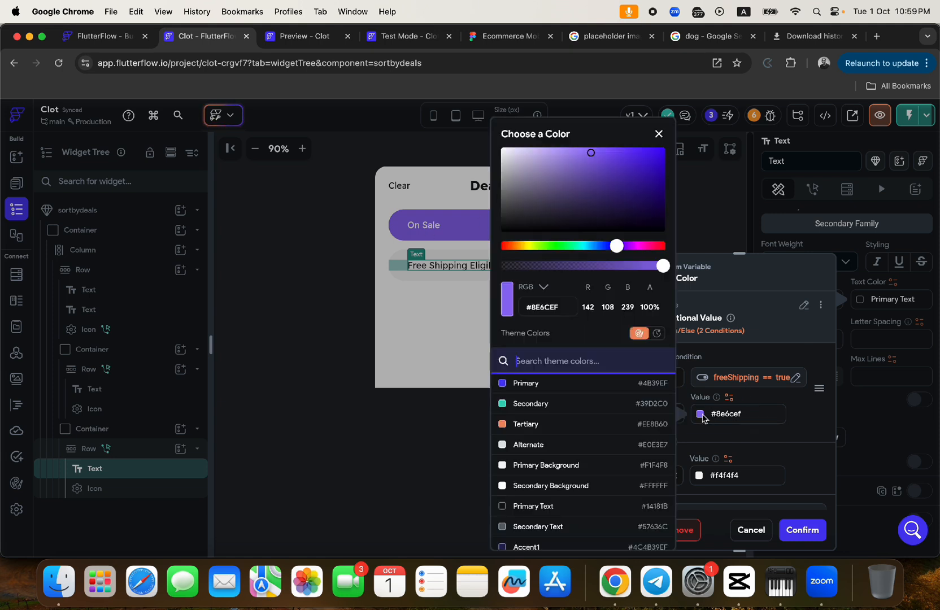
left_click(537, 485)
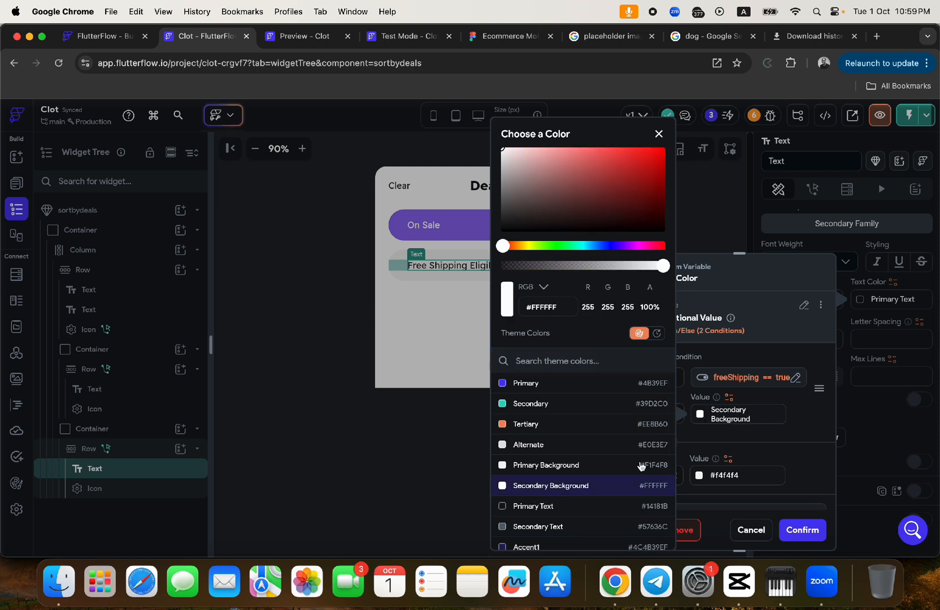
left_click(754, 430)
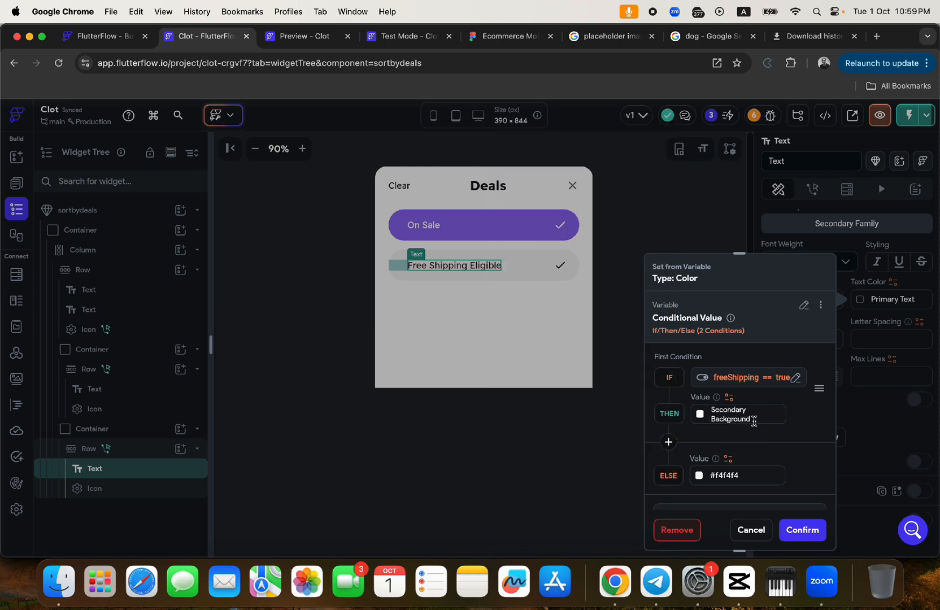
left_click(699, 477)
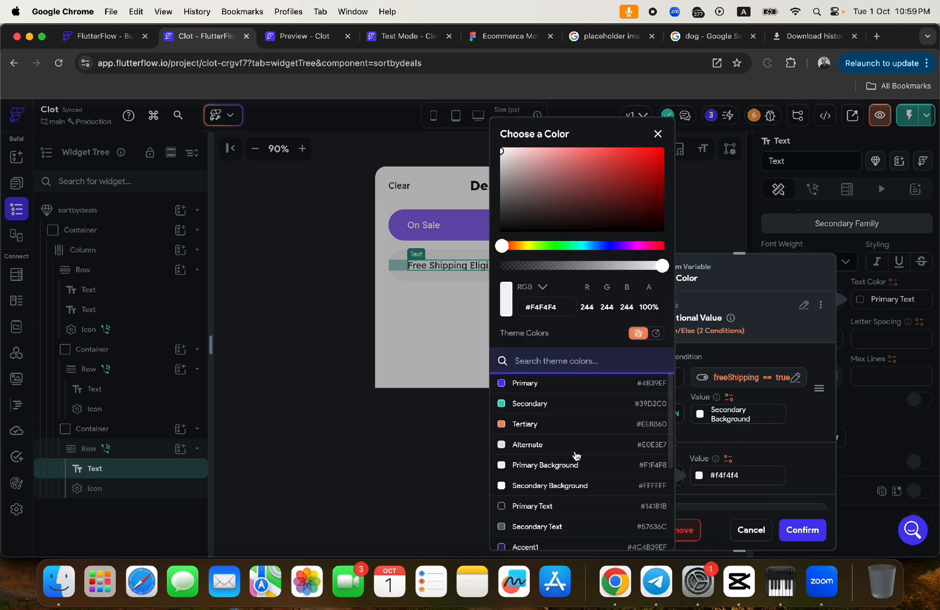
left_click(531, 506)
left_click(774, 448)
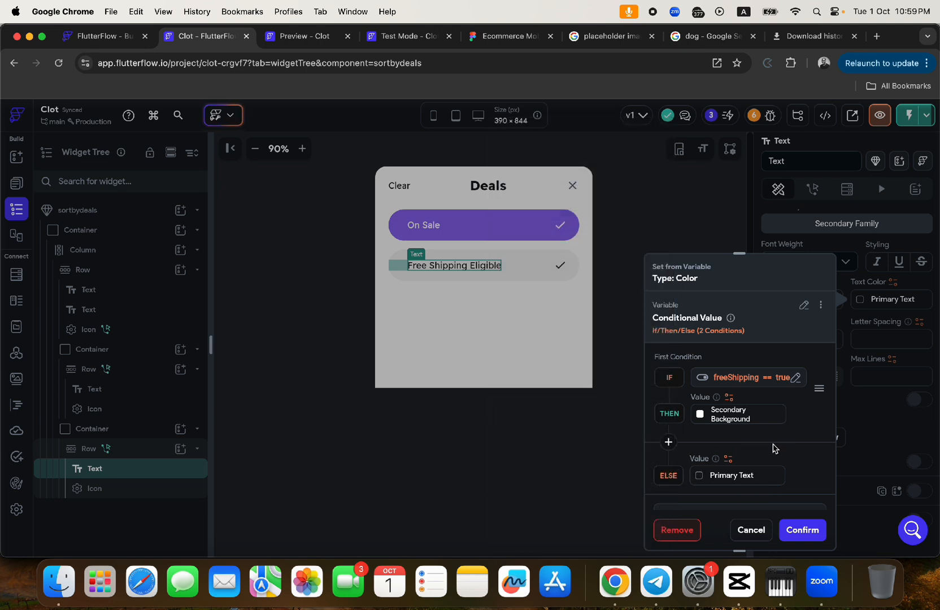
left_click(802, 529)
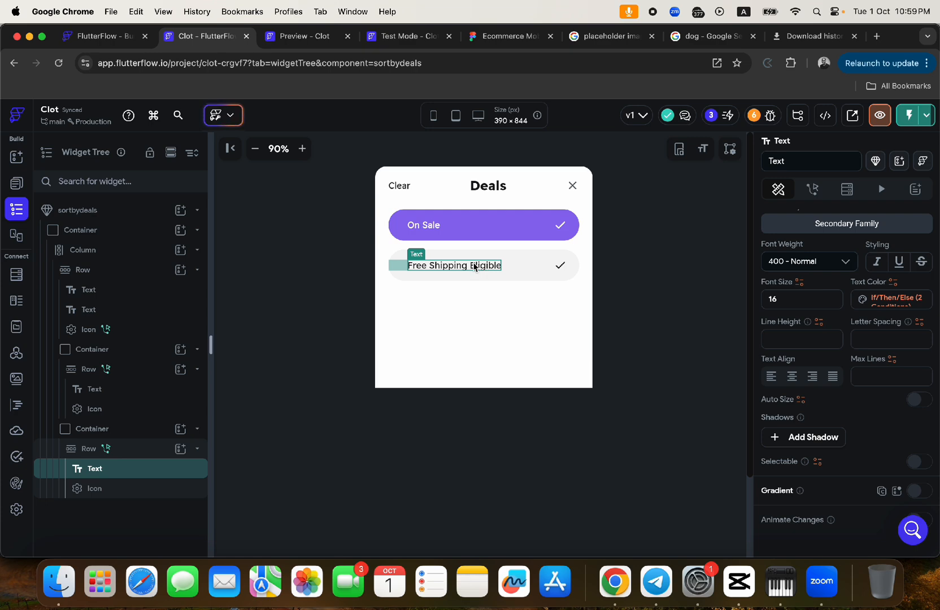
Step: Paste the copied conditional variable into the text color of the On Sale text
left_click(427, 227)
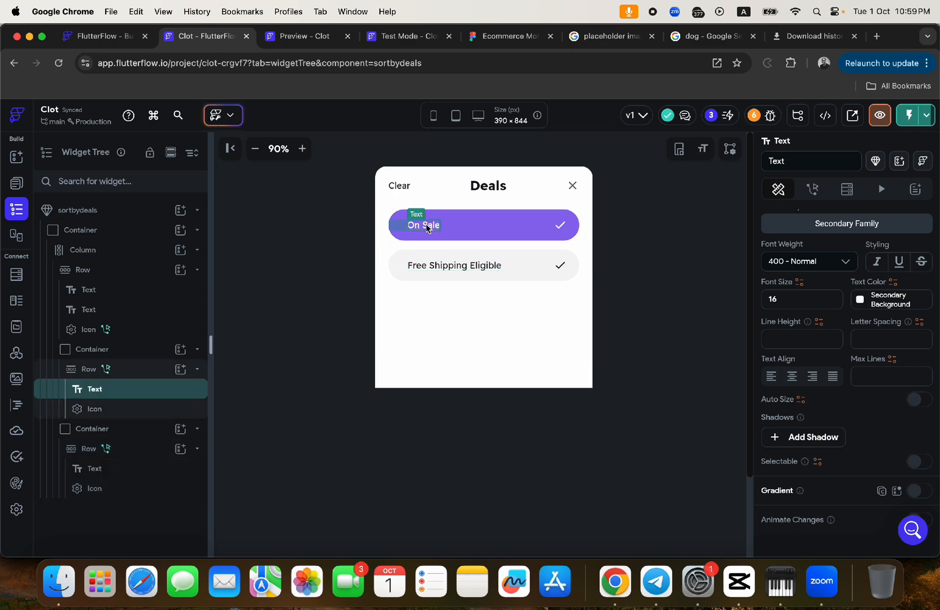
left_click(893, 282)
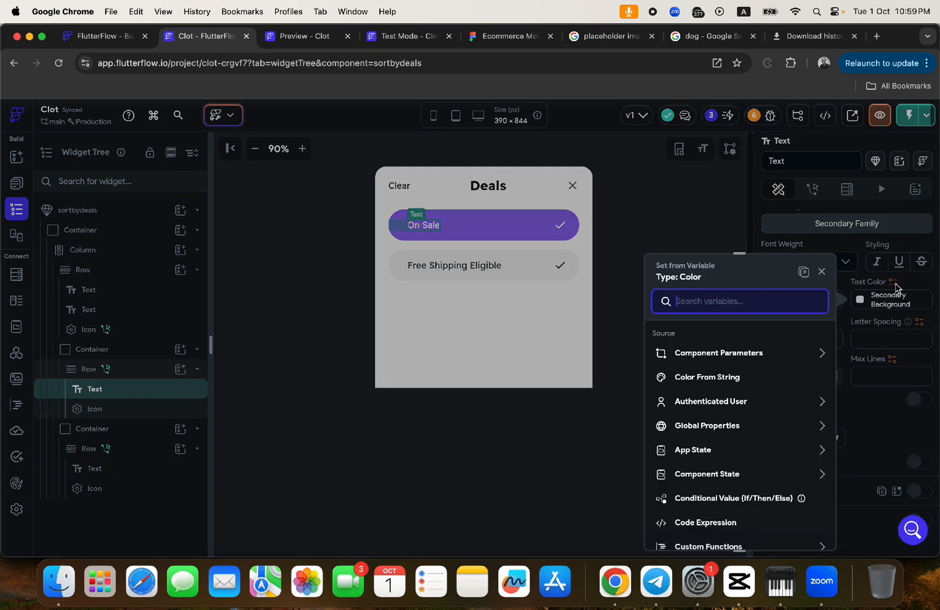
left_click(802, 273)
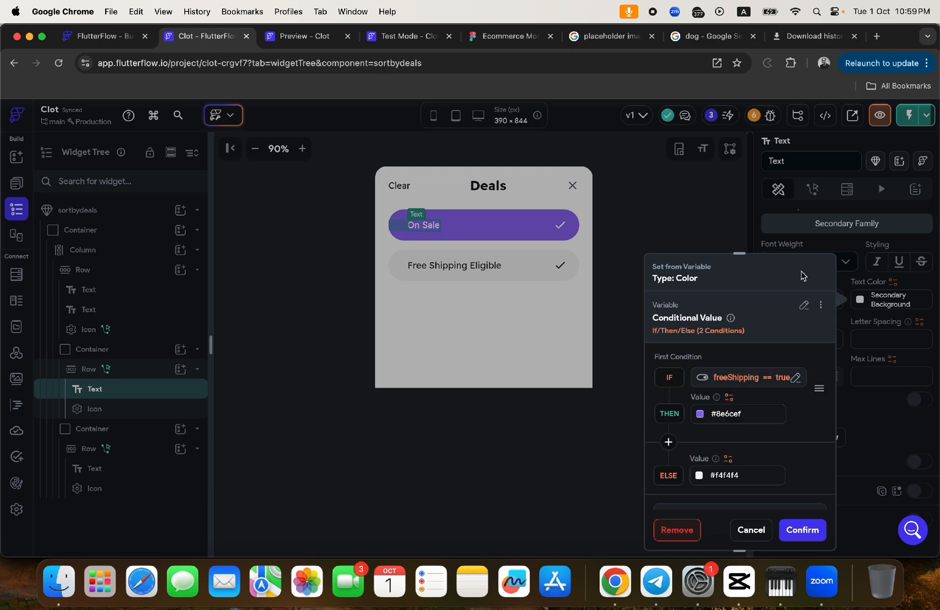
Step: Change the On Sale text color's If condition to the component state onSale Equal To True, and confirm the condition
left_click(738, 378)
left_click(544, 373)
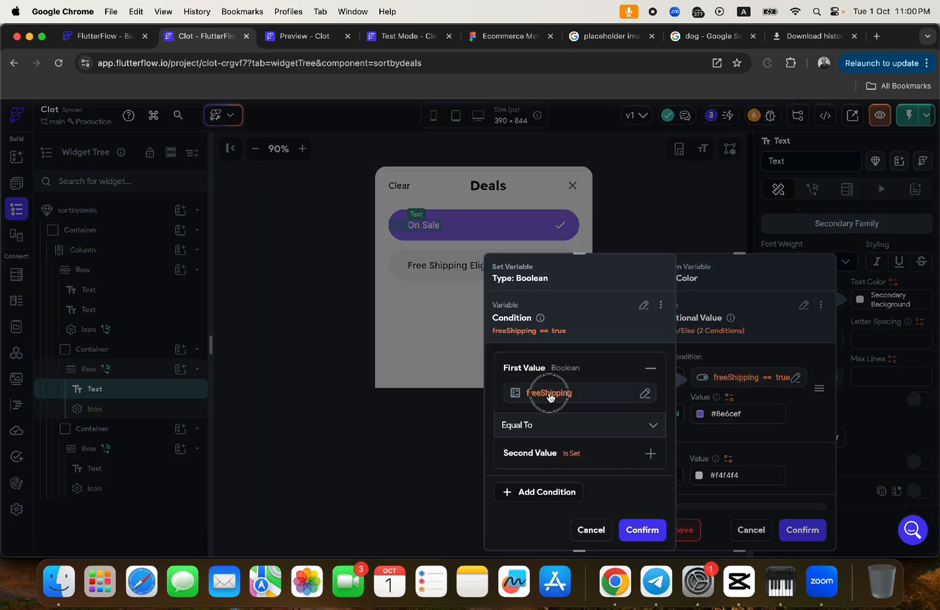
left_click(549, 392)
left_click(457, 308)
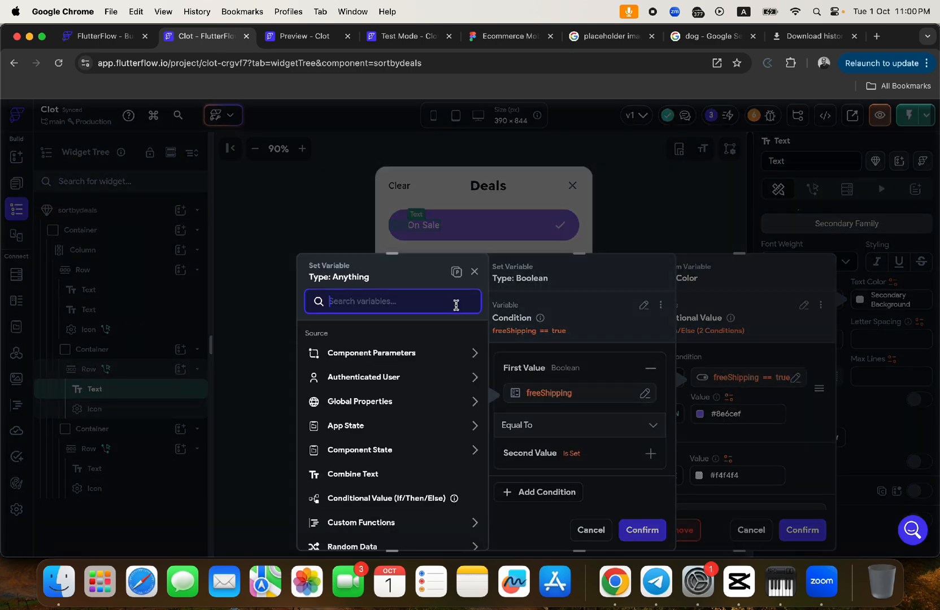
left_click(355, 451)
left_click(356, 489)
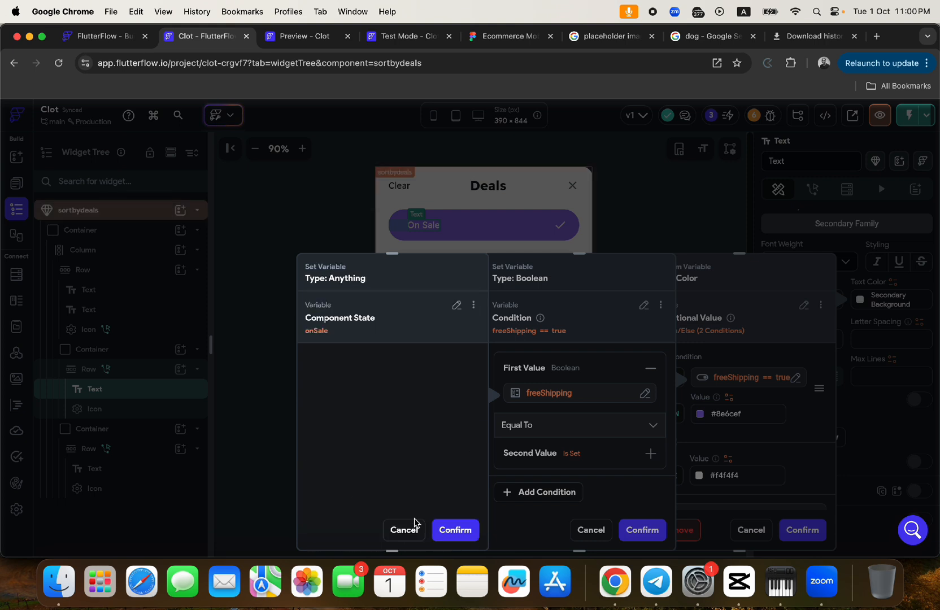
left_click(442, 530)
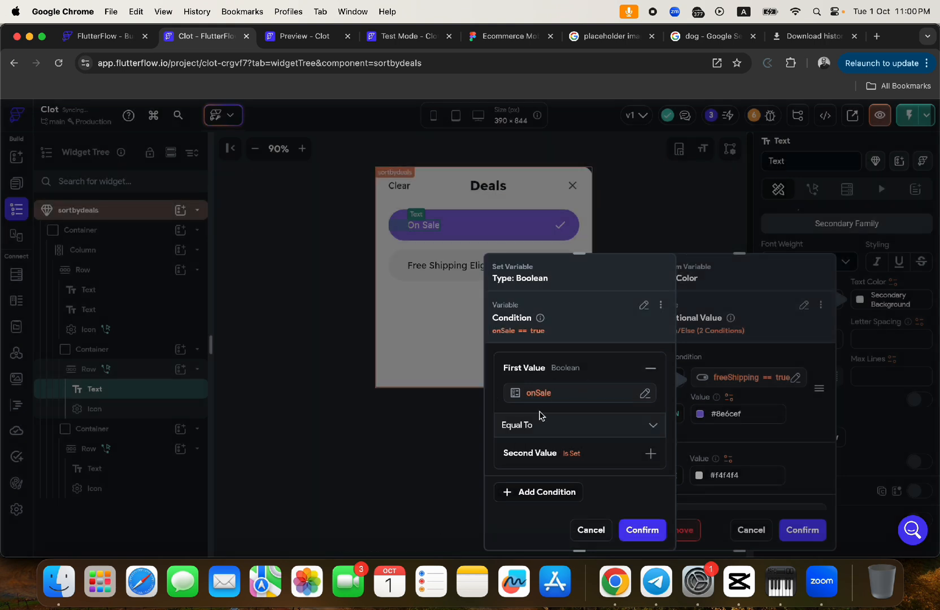
left_click(541, 455)
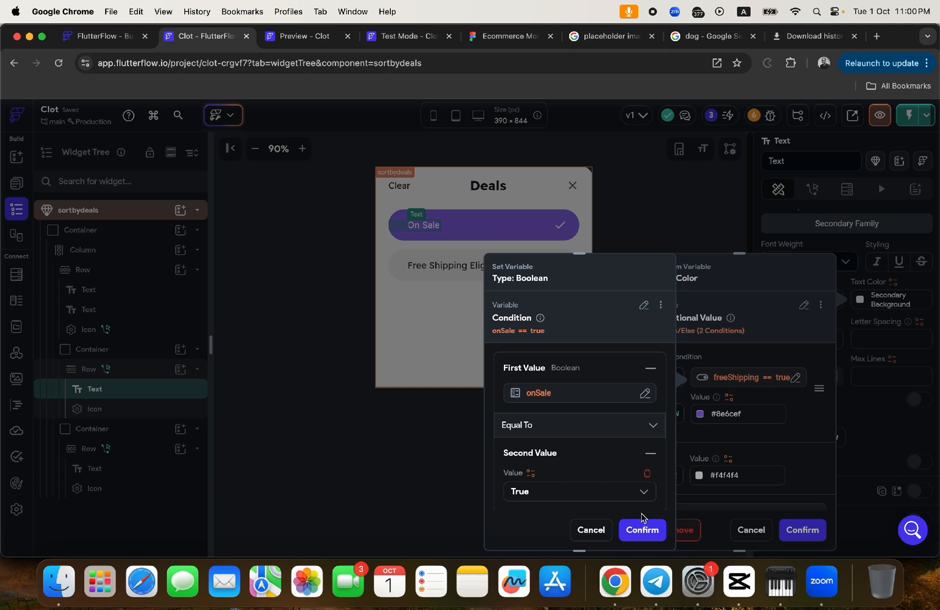
left_click(642, 529)
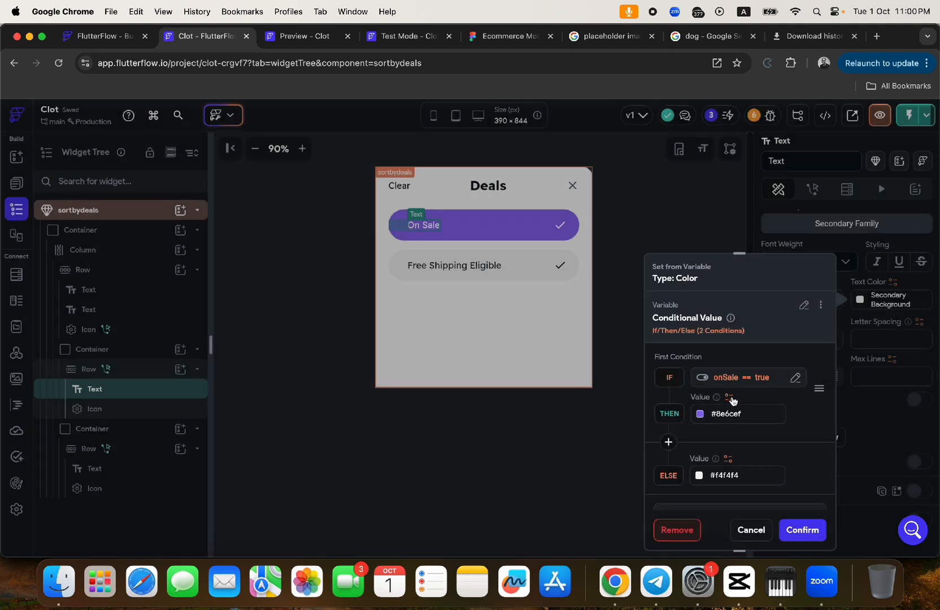
Step: Set the On Sale text color's Then value to Secondary Background and its Else value to Primary Text, confirm the variable, and recheck it
left_click(700, 412)
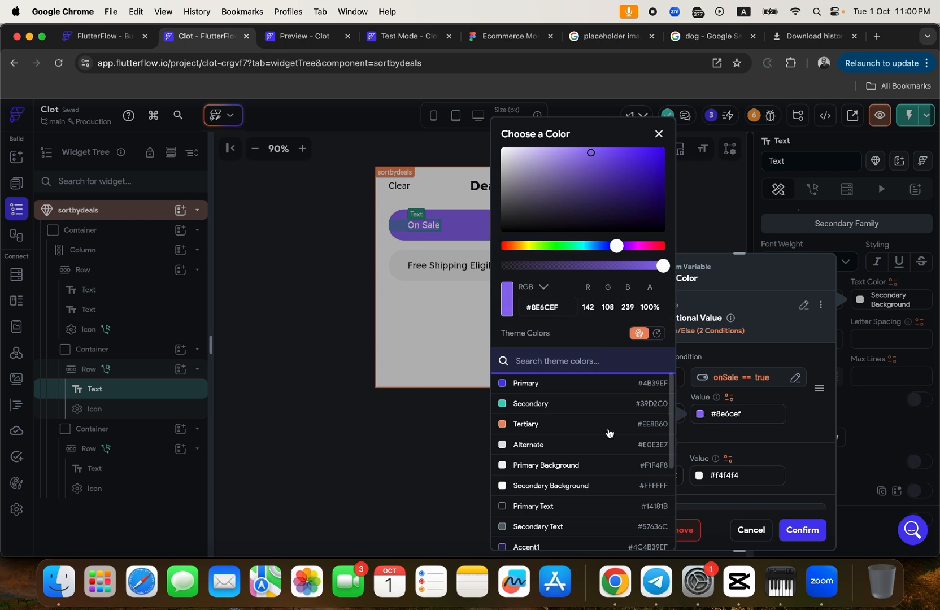
left_click(521, 488)
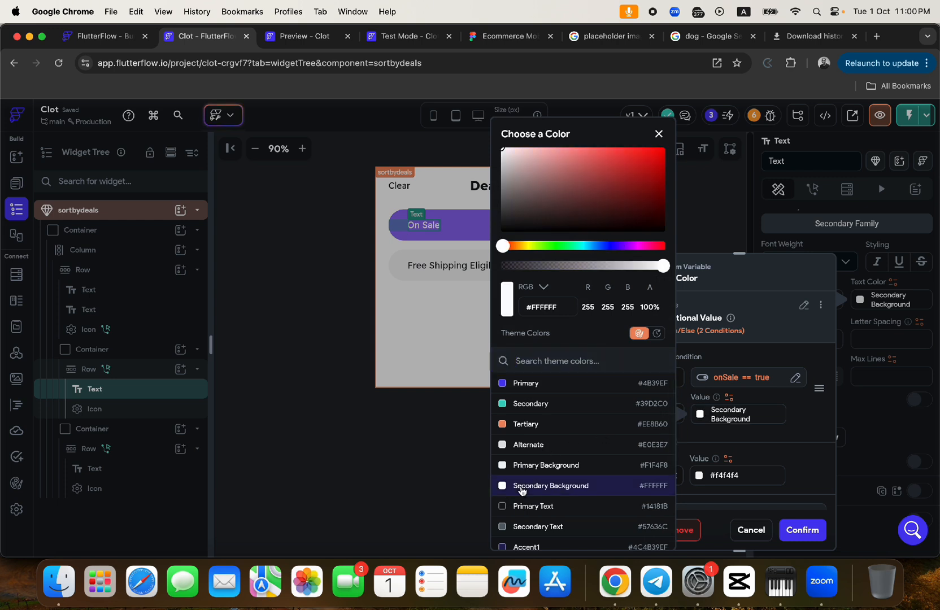
left_click(783, 399)
left_click(699, 476)
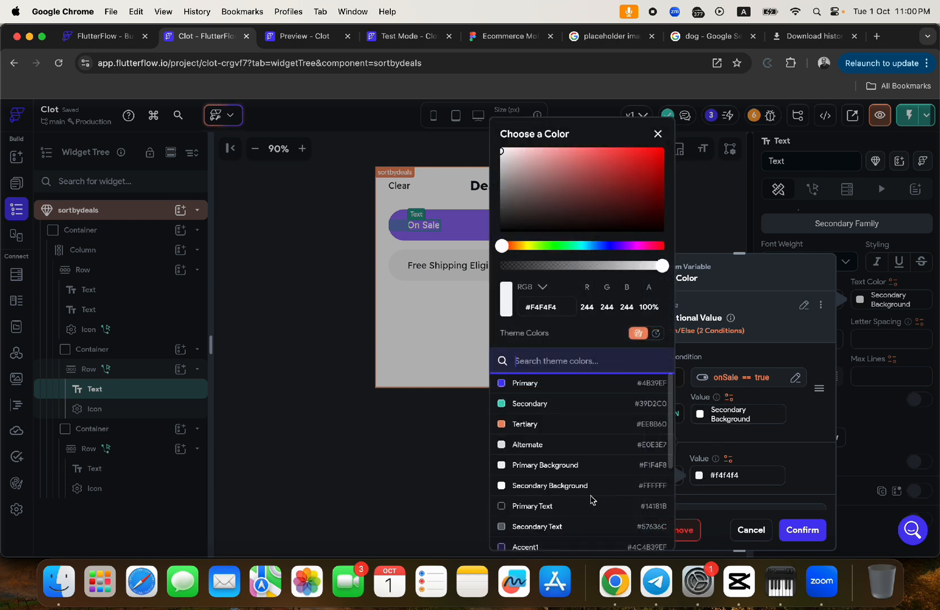
left_click(537, 508)
left_click(800, 480)
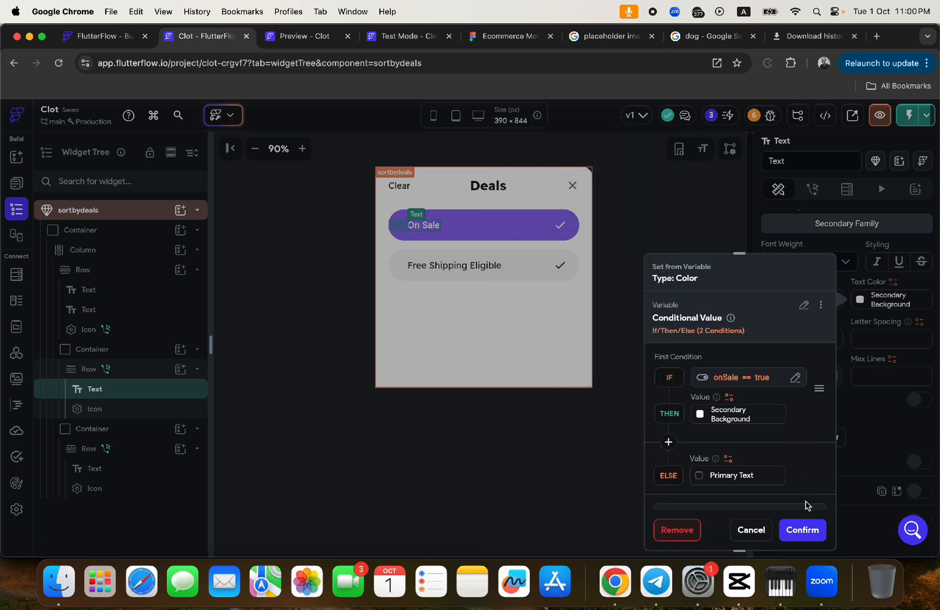
left_click(801, 529)
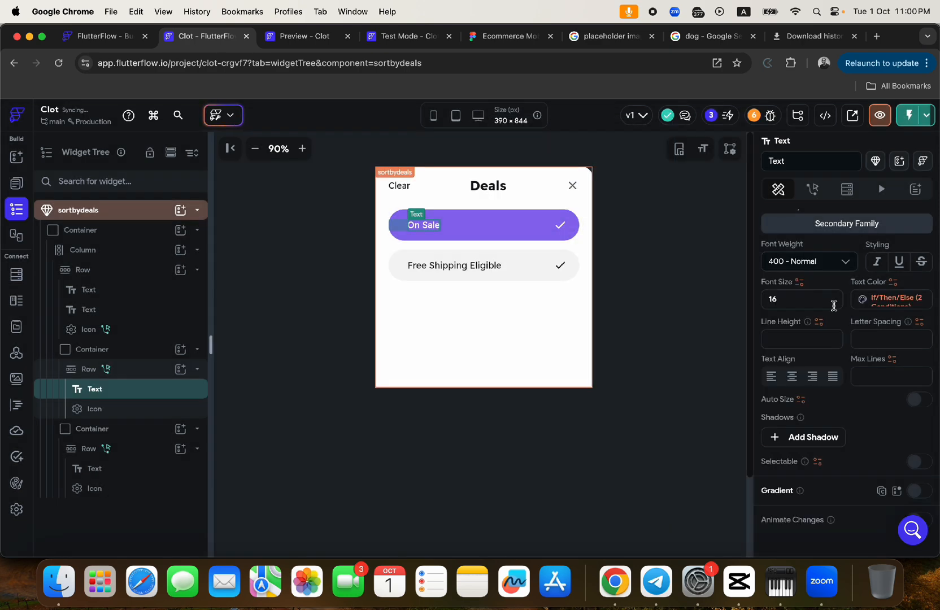
left_click(886, 300)
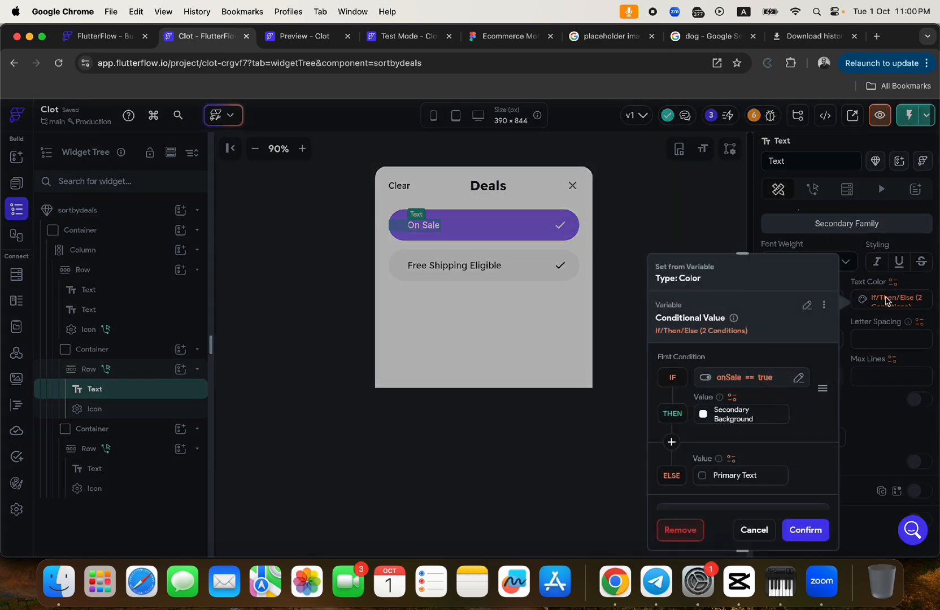
left_click(885, 299)
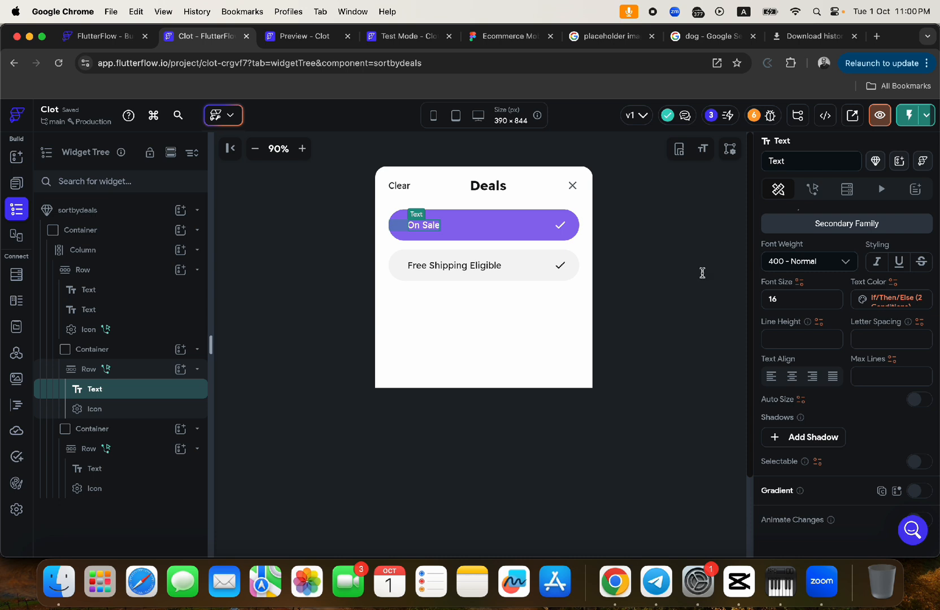
Step: Paste the copied conditional variable into the fill color of the On Sale container
left_click(394, 220)
left_click(121, 348)
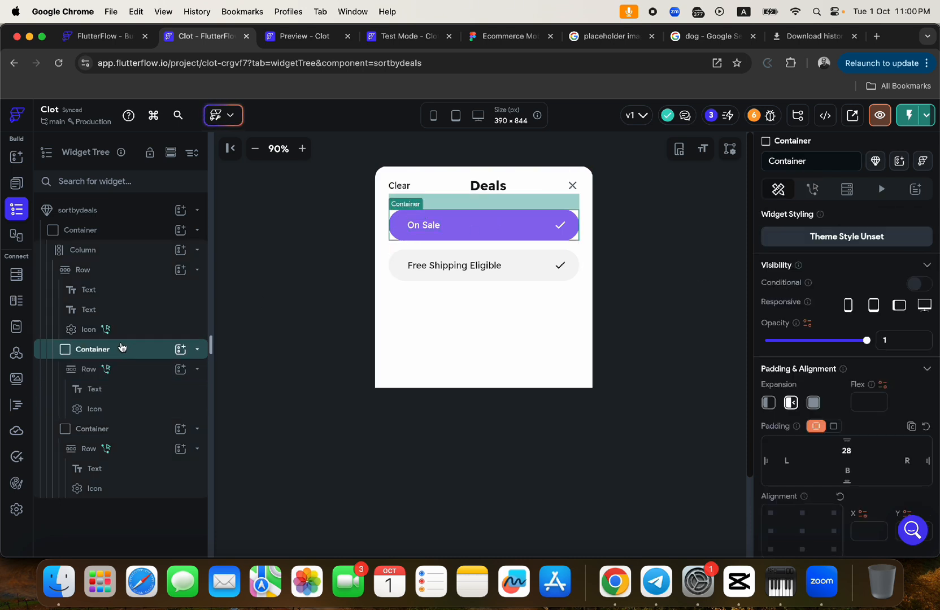
scroll(851, 443, "down", 10)
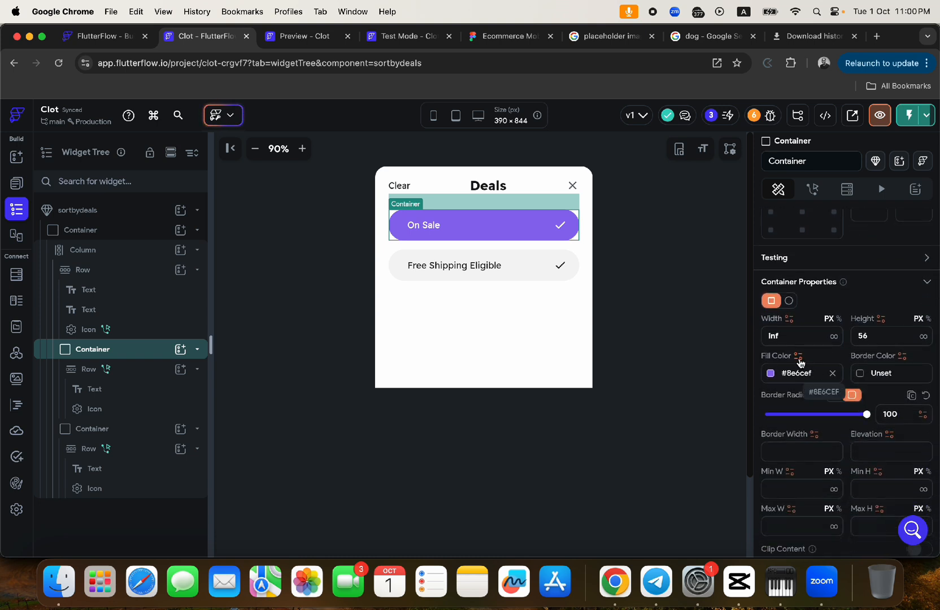
left_click(798, 356)
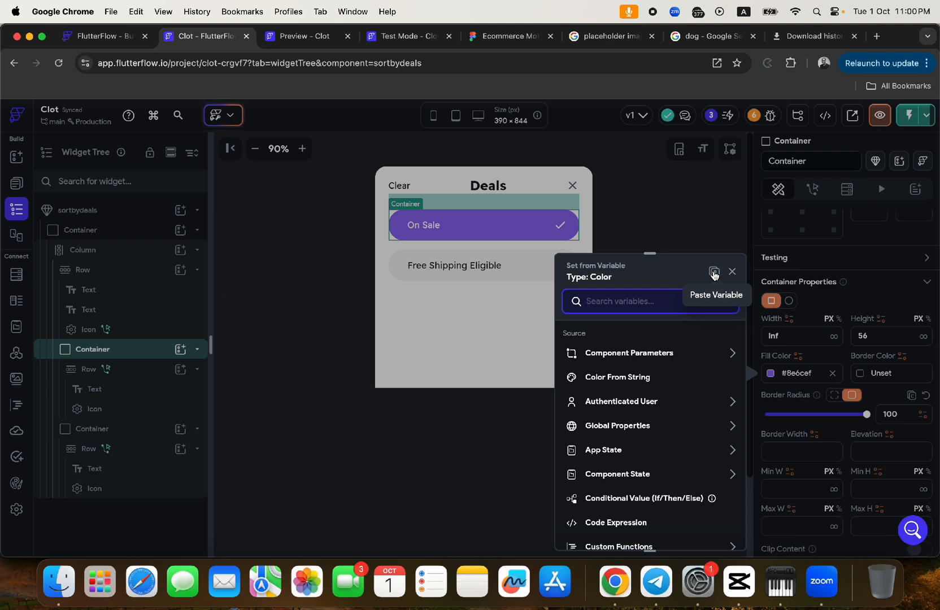
left_click(714, 273)
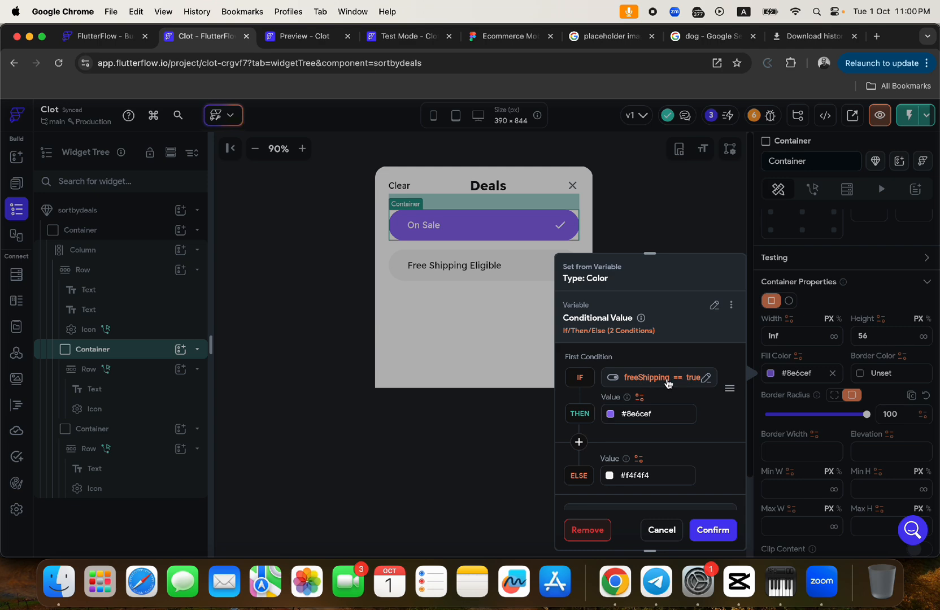
Step: Change the On Sale container fill's If condition to the component state onSale Equal To True, and confirm the condition and the color variable
left_click(656, 384)
left_click(456, 376)
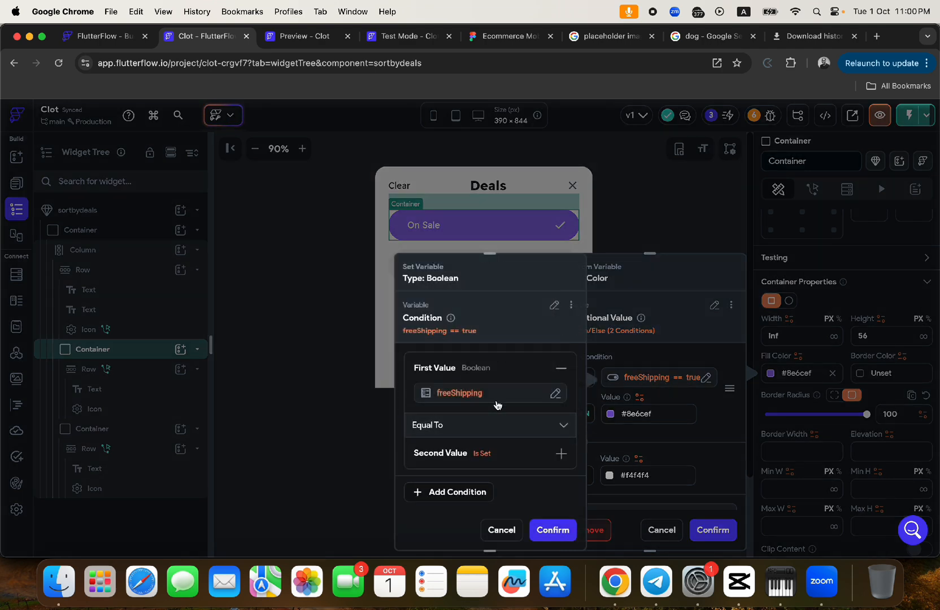
left_click(446, 393)
left_click(366, 306)
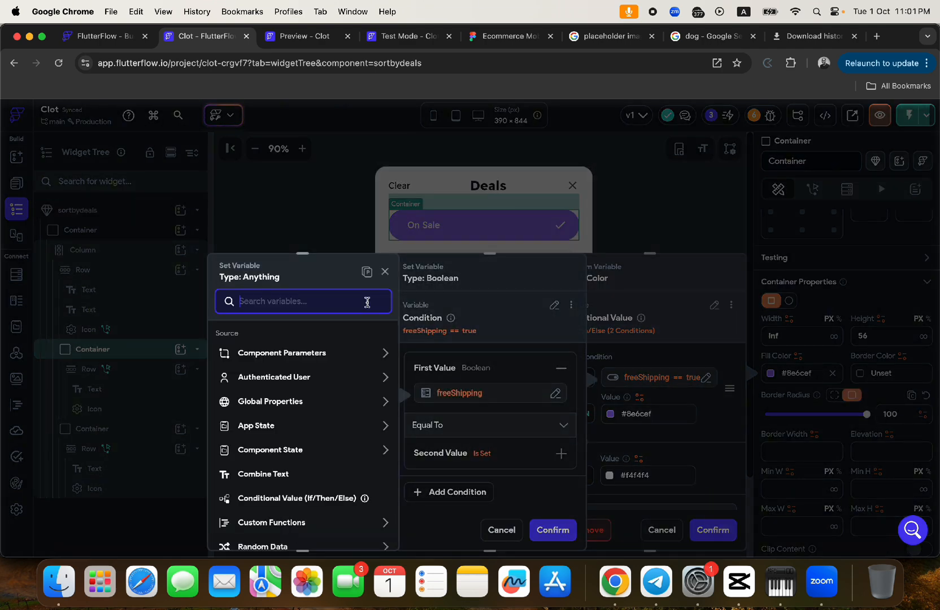
left_click(272, 455)
left_click(254, 489)
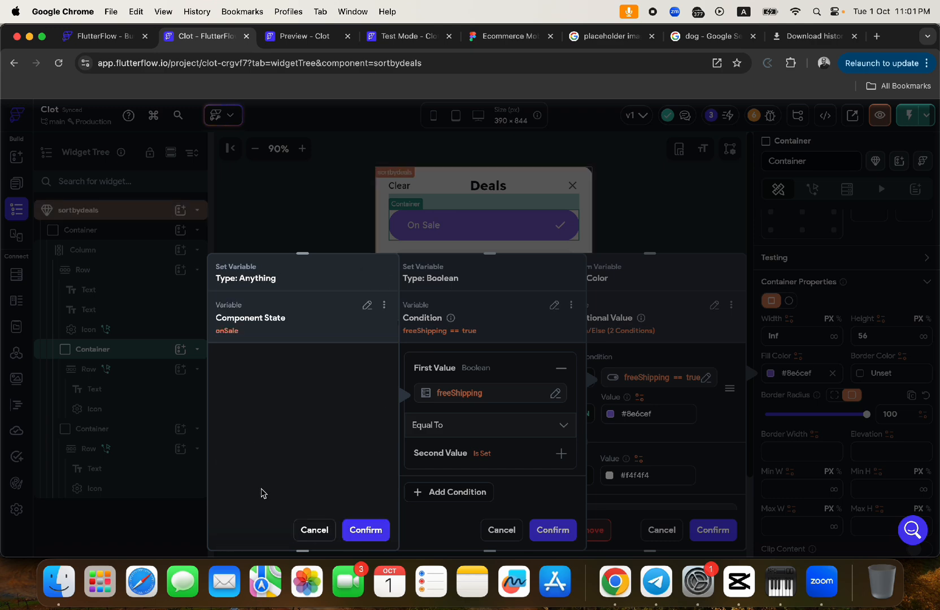
left_click(364, 534)
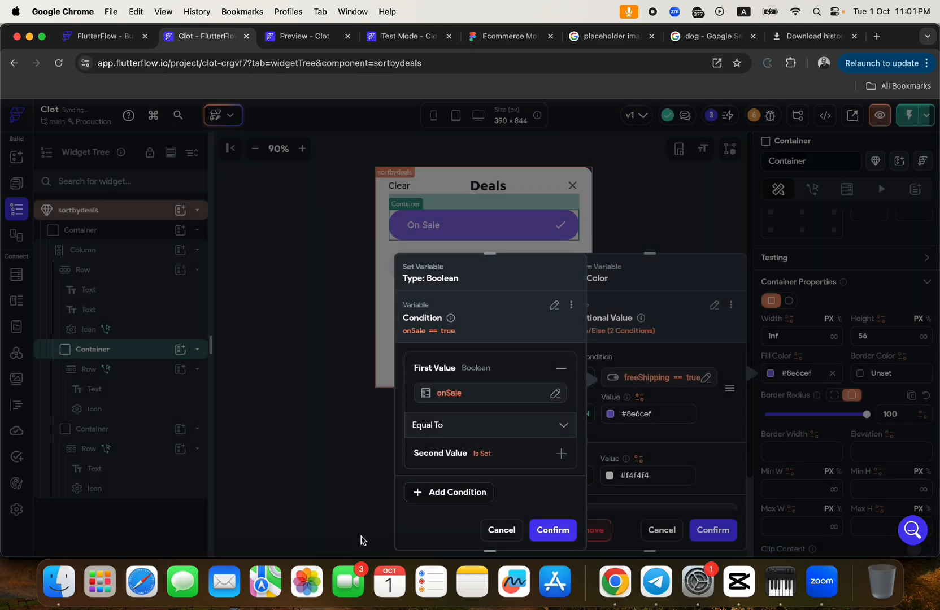
left_click(457, 454)
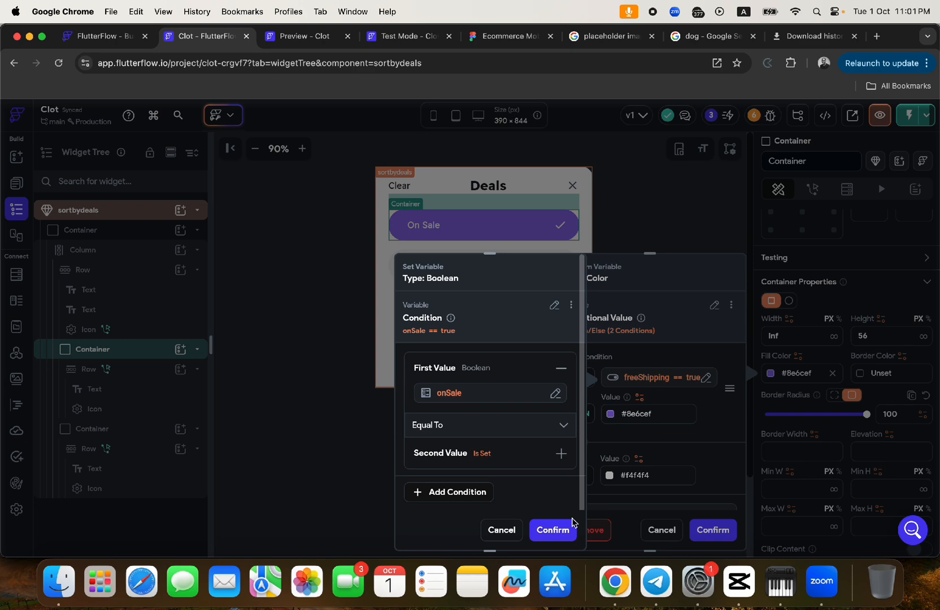
left_click(571, 522)
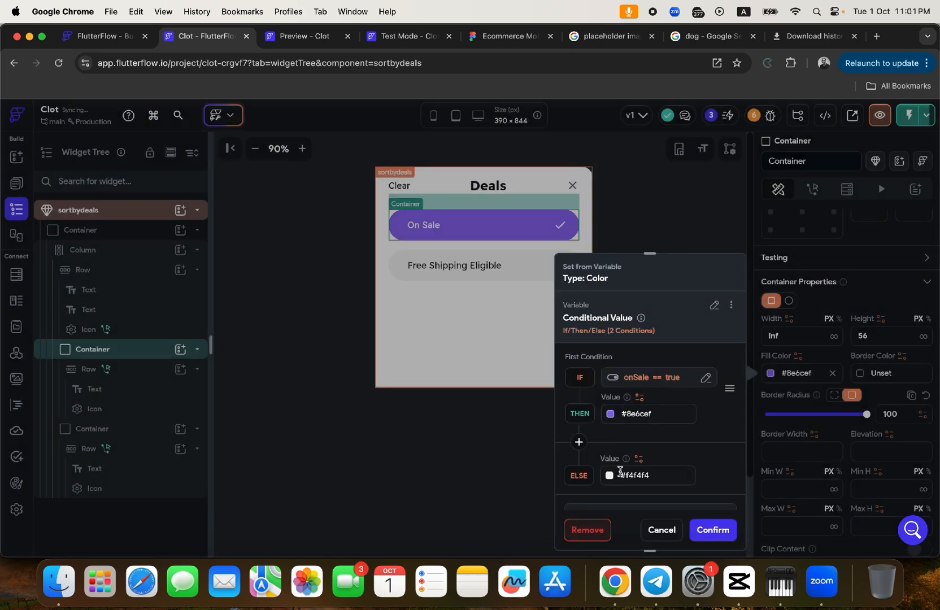
left_click(712, 530)
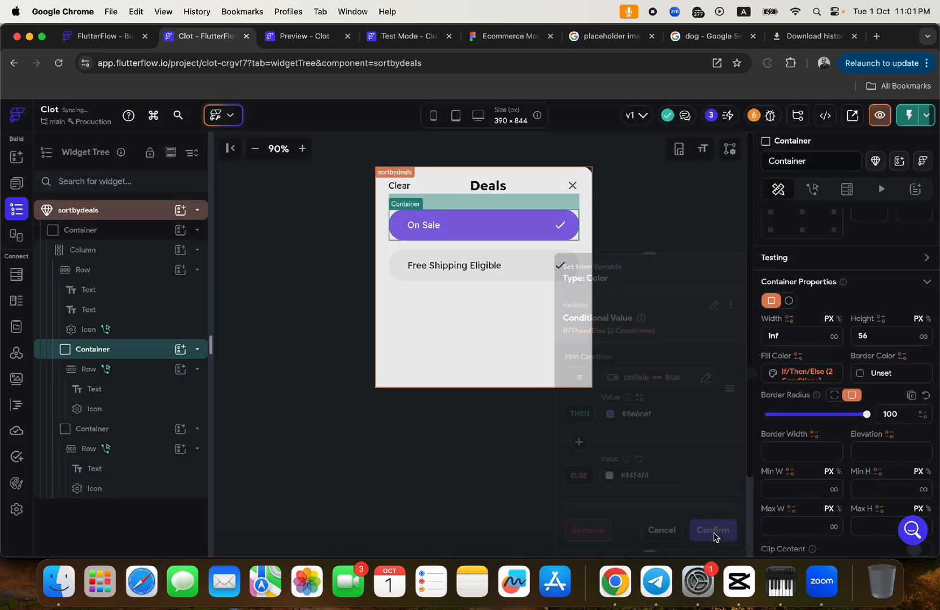
key("F2")
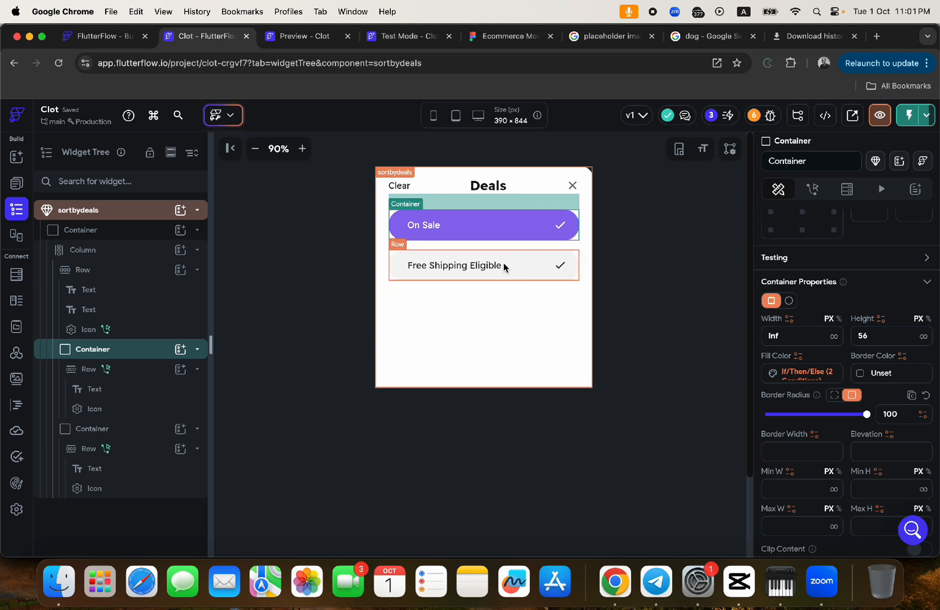
Step: Check the test session, and examine the On Sale row's on-tap action that updates the deals app state
left_click(390, 37)
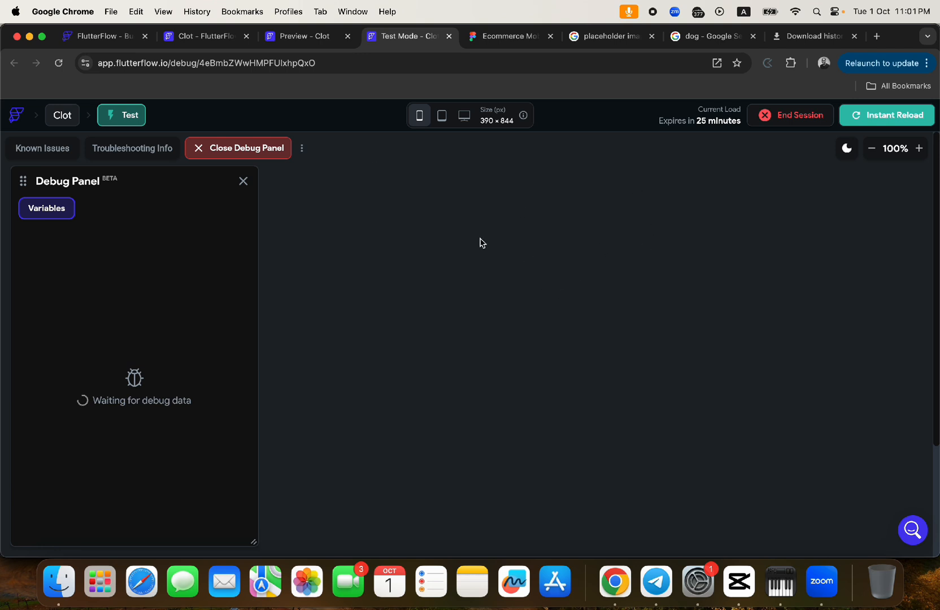
left_click(215, 37)
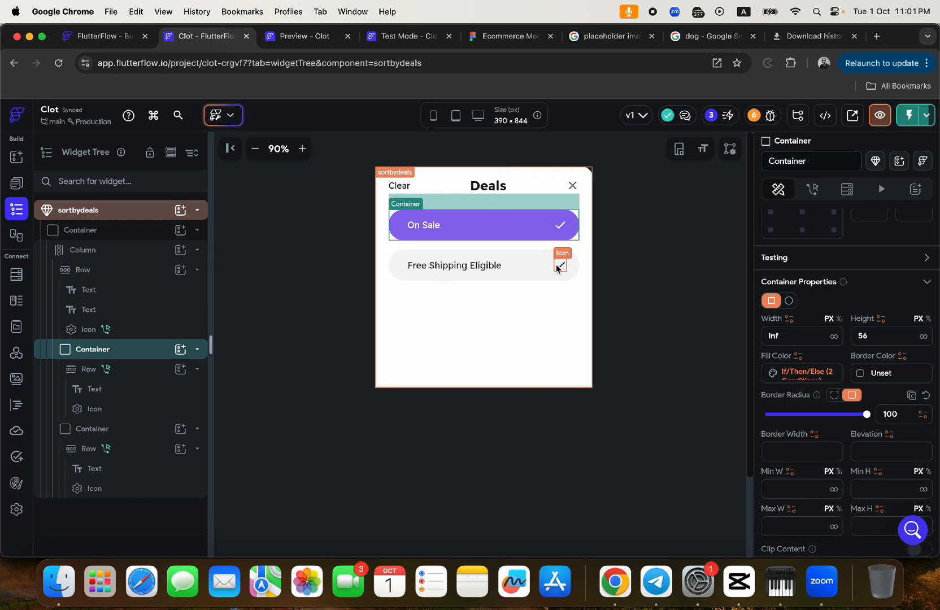
left_click(487, 221)
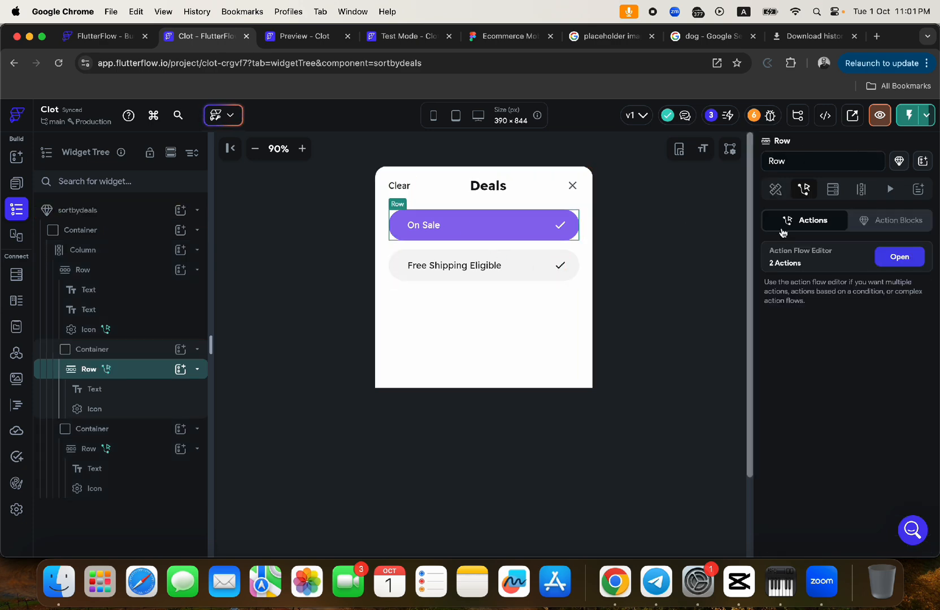
left_click(883, 256)
left_click(475, 241)
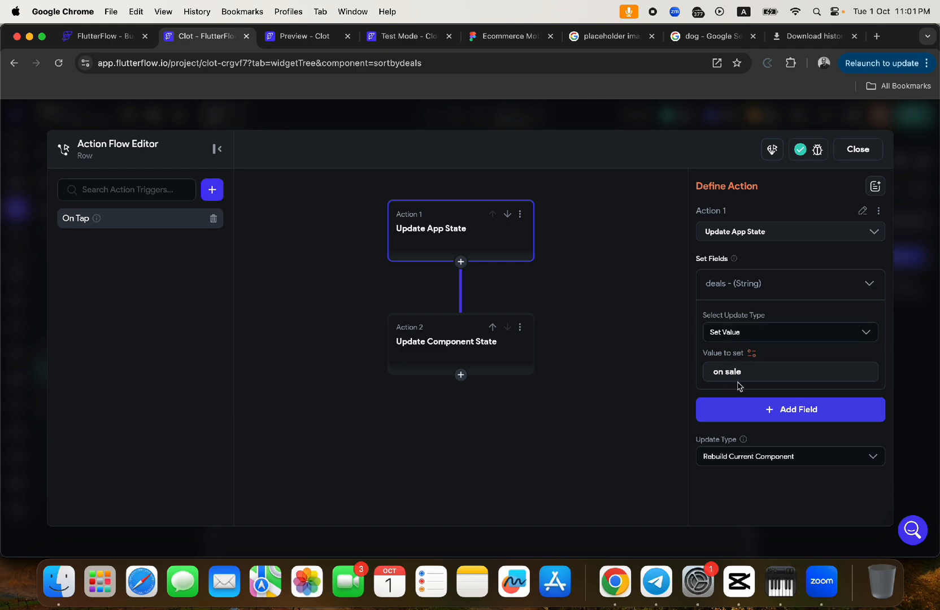
left_click(855, 154)
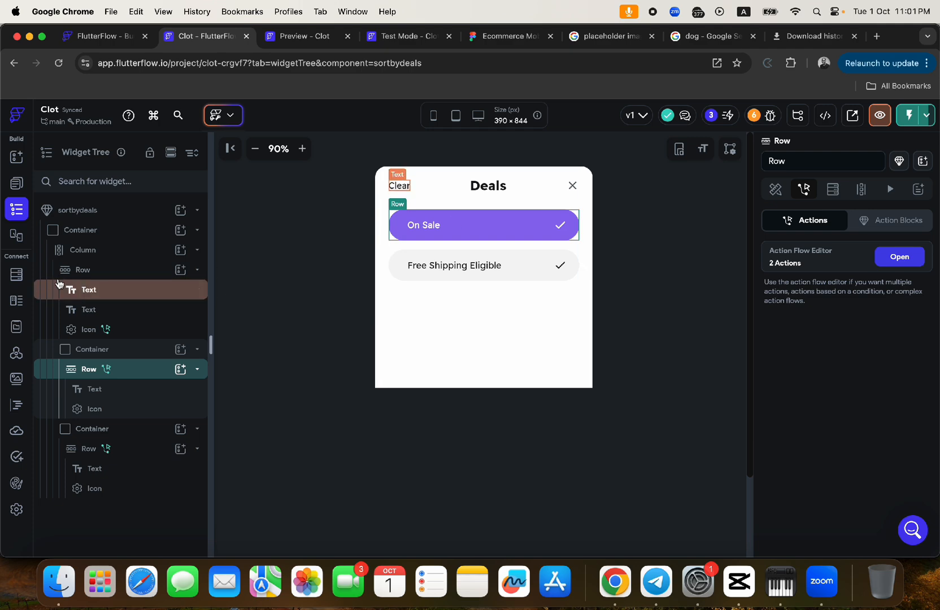
left_click(16, 276)
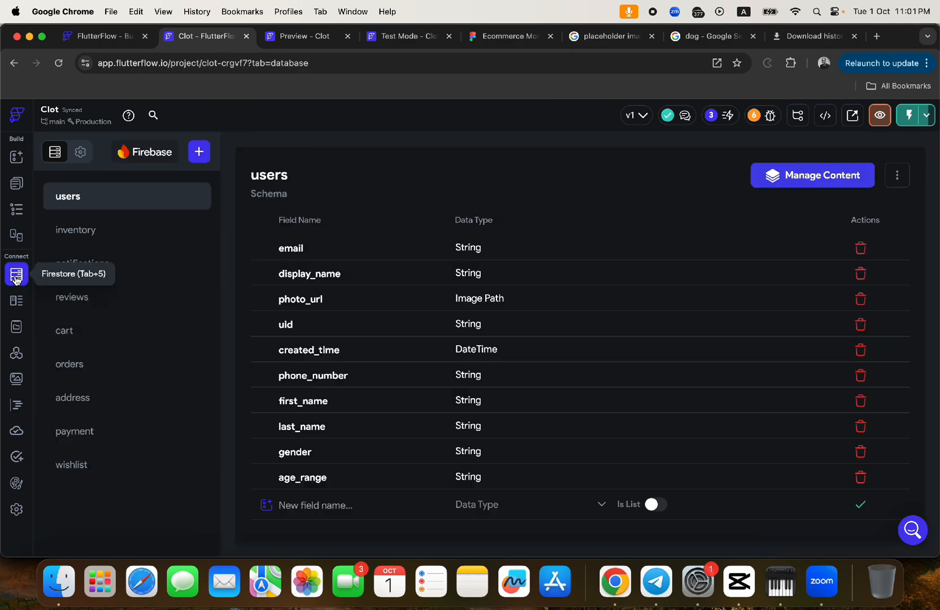
left_click(85, 236)
scroll(384, 424, "down", 3)
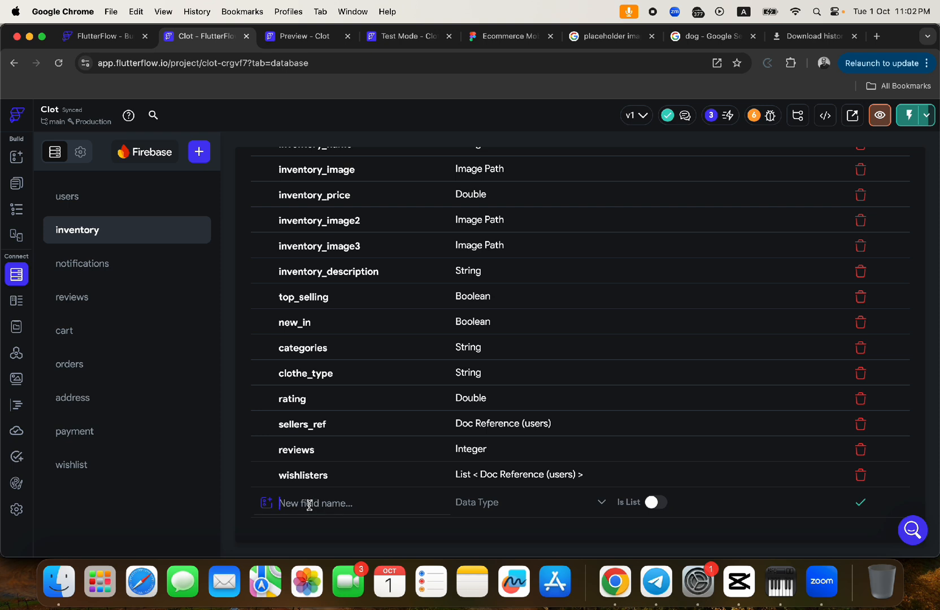
type("o")
key("BackSpace")
type("on")
left_click(16, 183)
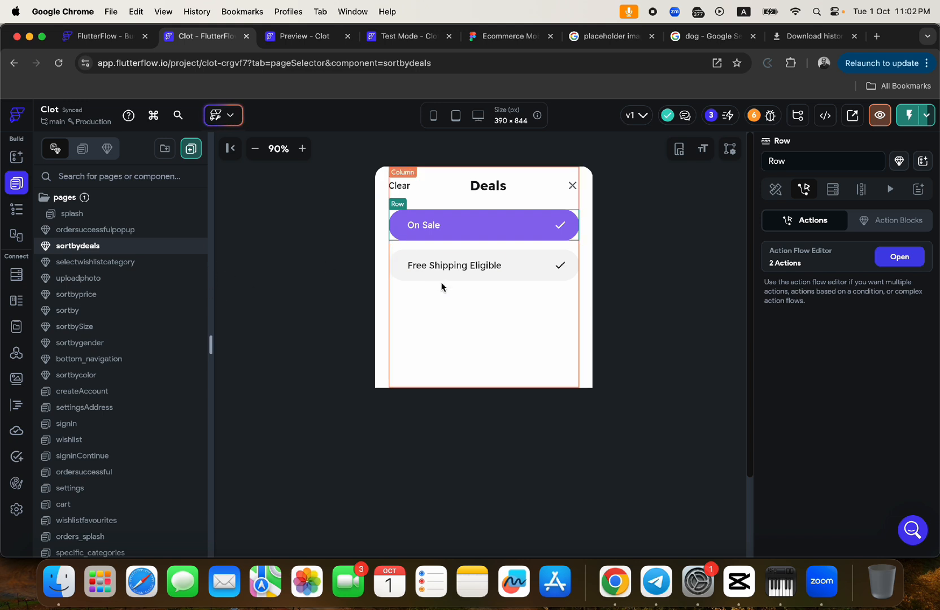
Step: Delete the app state variables soryBy, gender and deals
left_click(16, 327)
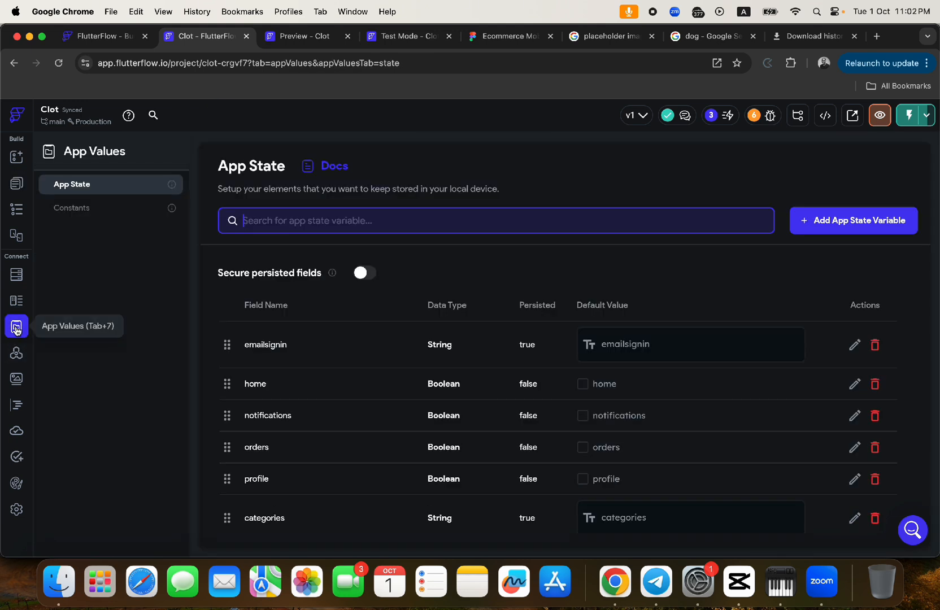
scroll(514, 377, "down", 10)
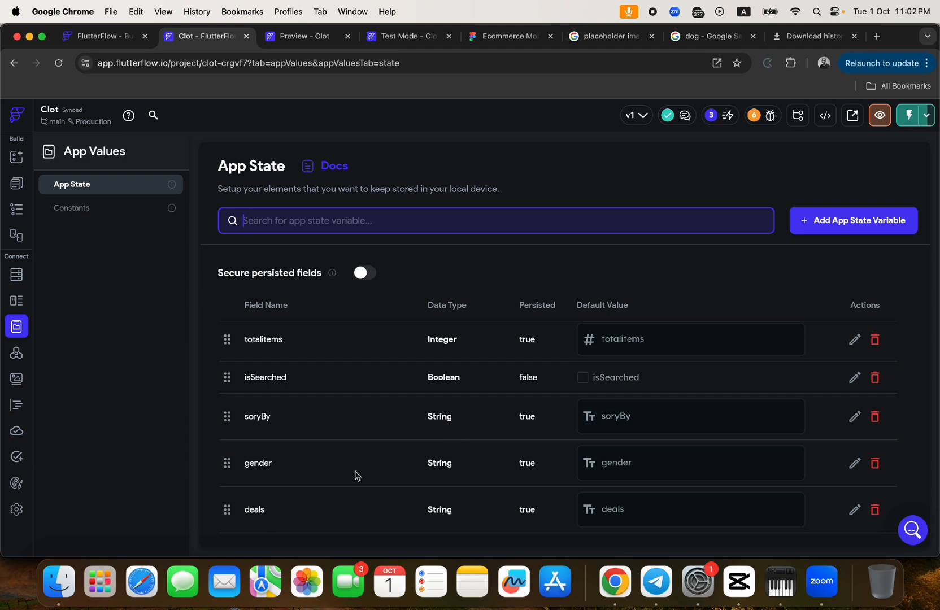
left_click(874, 417)
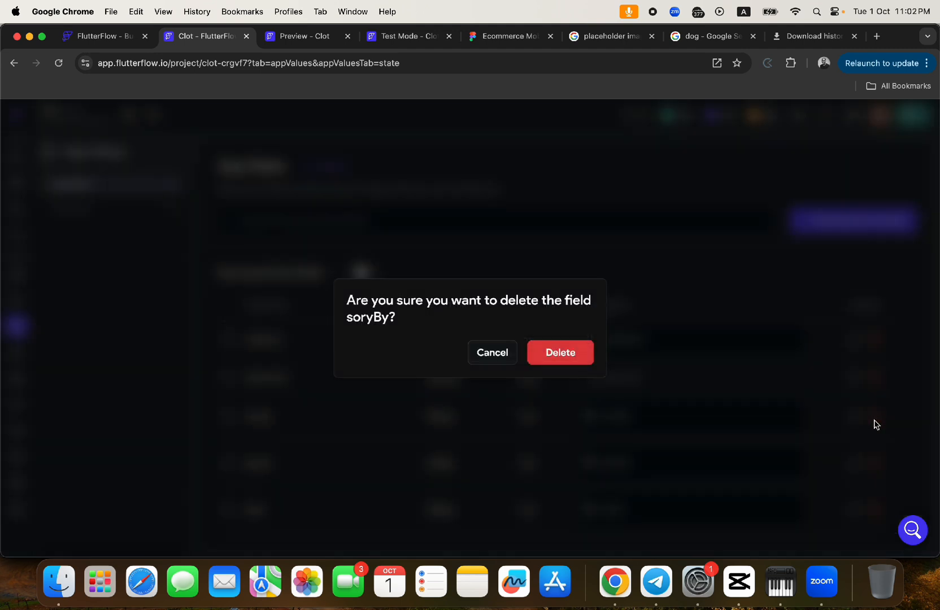
left_click(557, 354)
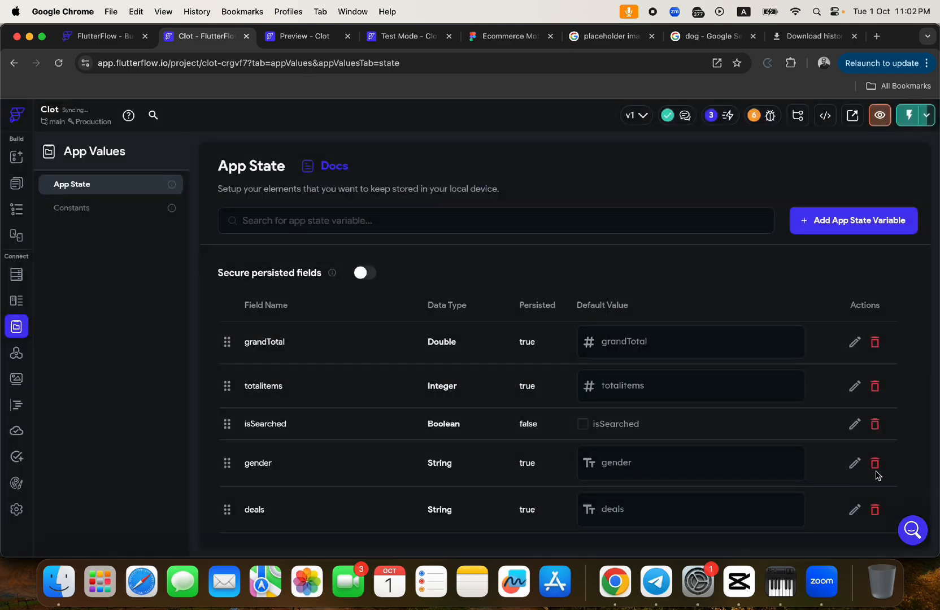
left_click(874, 469)
left_click(550, 353)
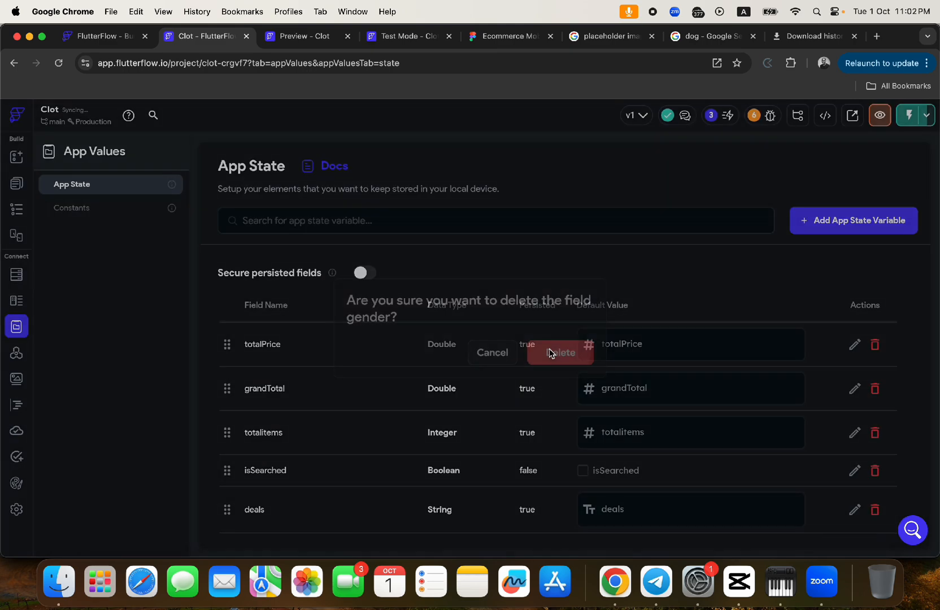
left_click(875, 510)
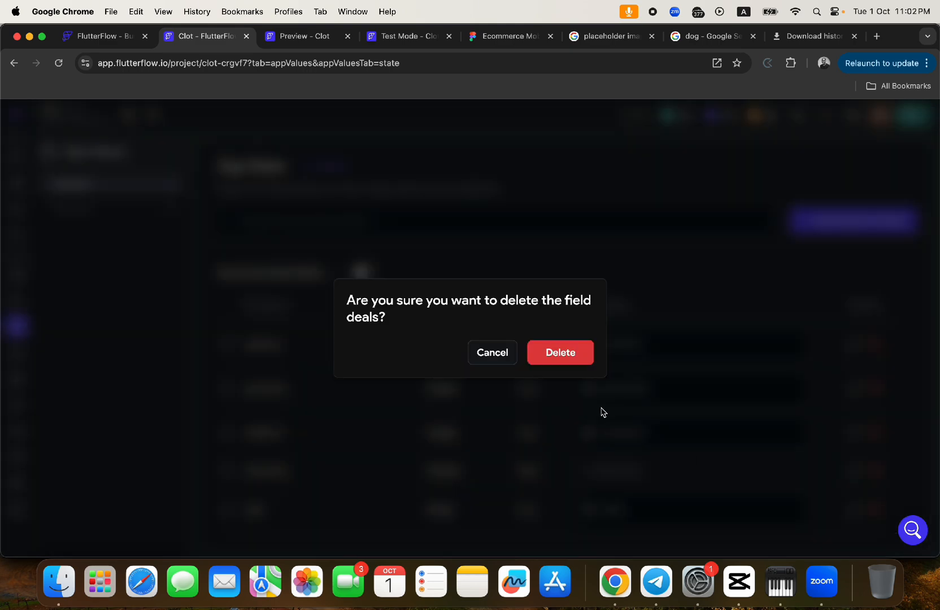
left_click(565, 355)
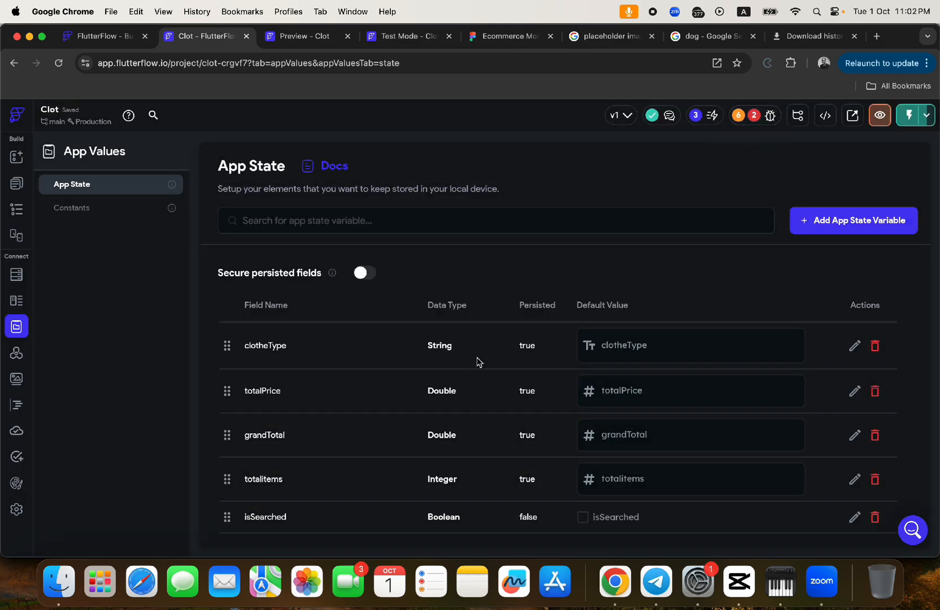
Step: Create a persisted Boolean app state variable named deals
left_click(832, 218)
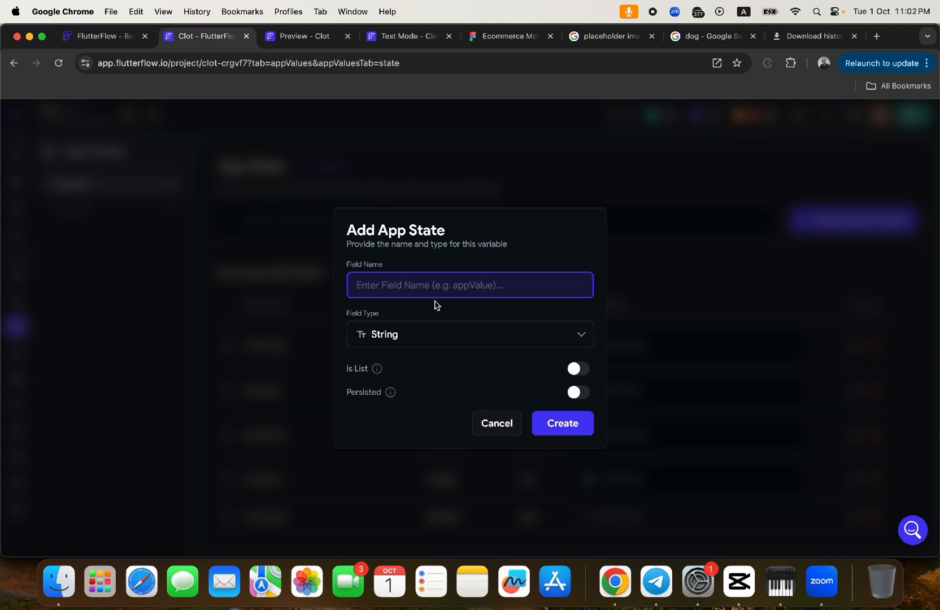
type("deals")
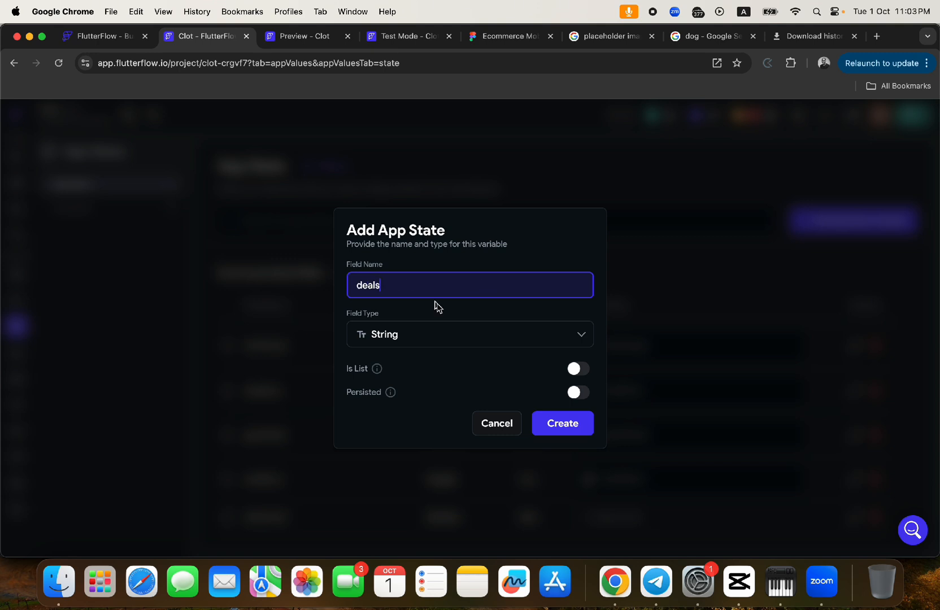
left_click(521, 339)
left_click(393, 432)
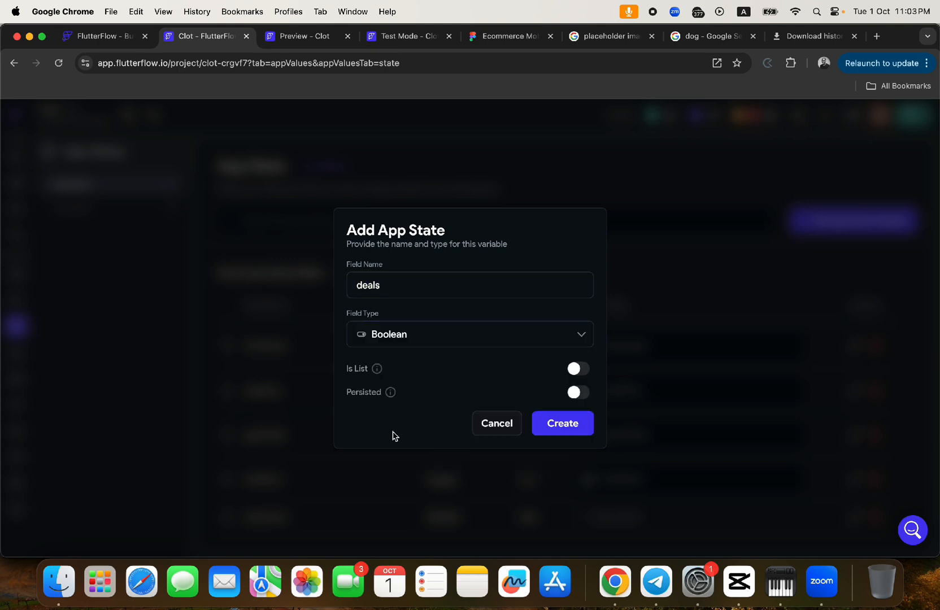
left_click(580, 392)
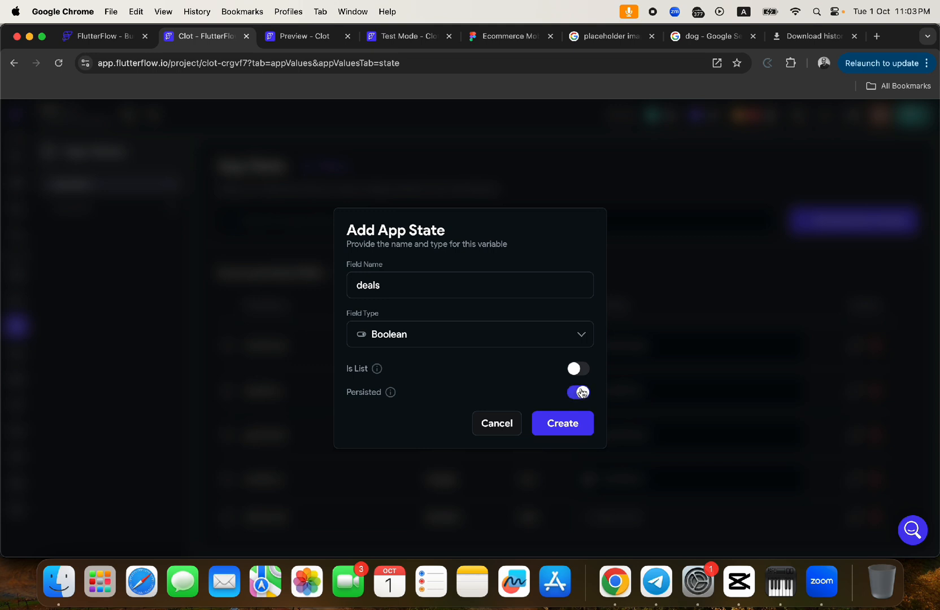
left_click(555, 425)
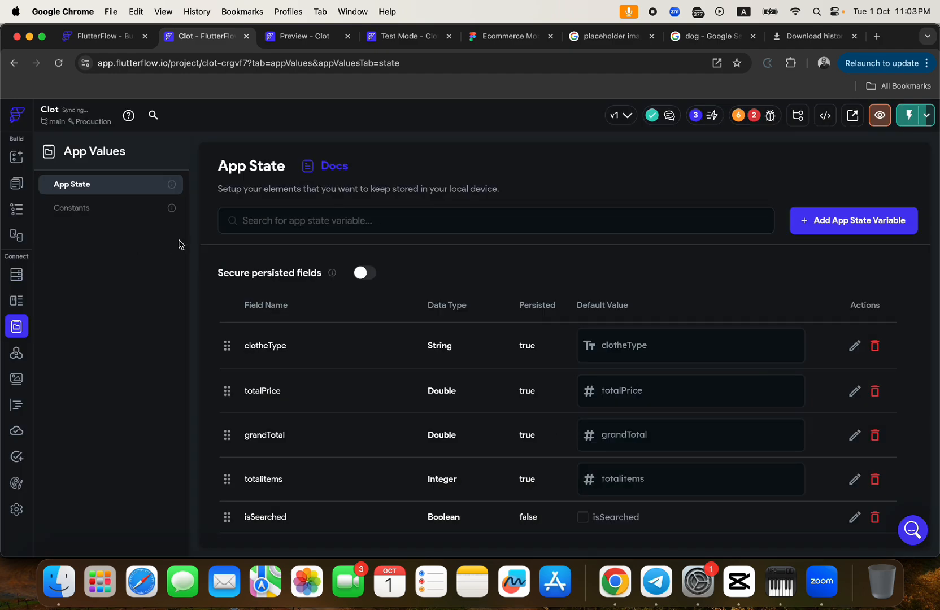
Step: In the On Sale row's on-tap Update App State action, replace the removed field with the Boolean deals variable
left_click(16, 183)
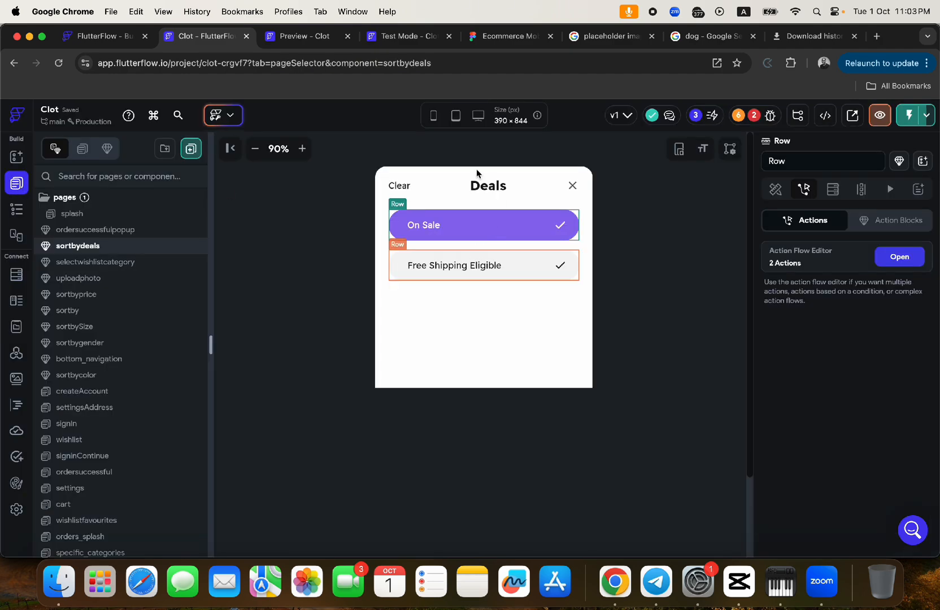
left_click(898, 258)
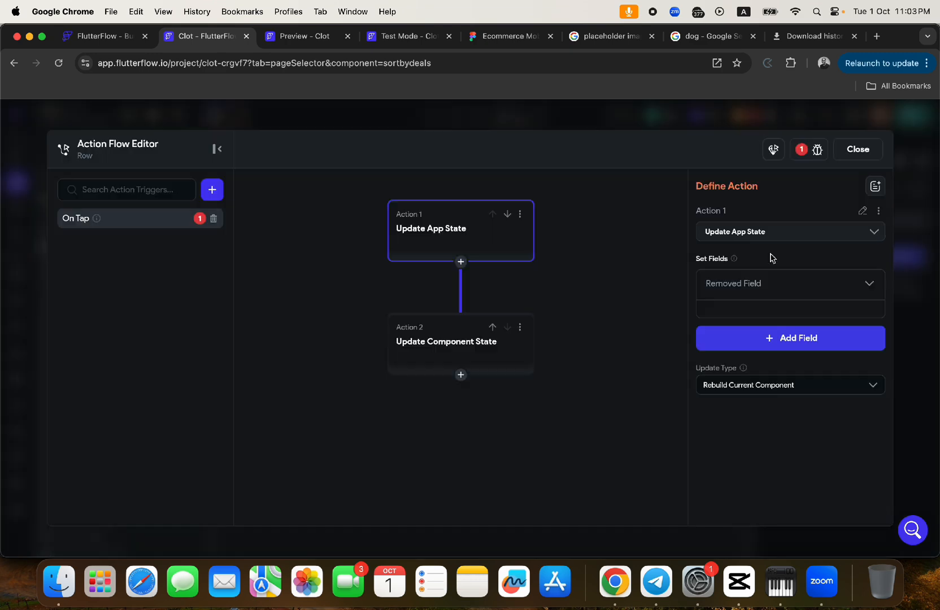
mouse_move(734, 285)
left_click(841, 285)
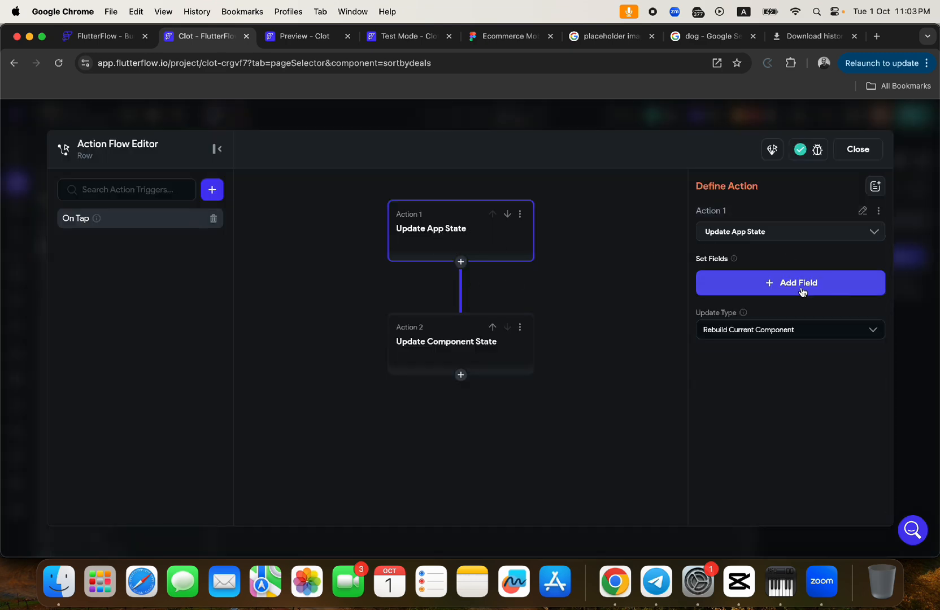
left_click(771, 289)
scroll(501, 308, "down", 5)
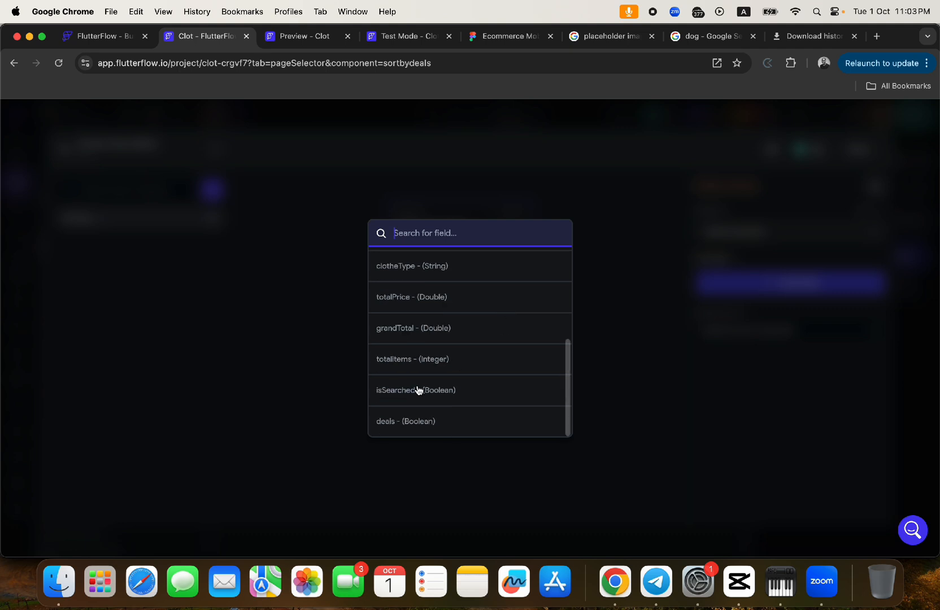
left_click(399, 425)
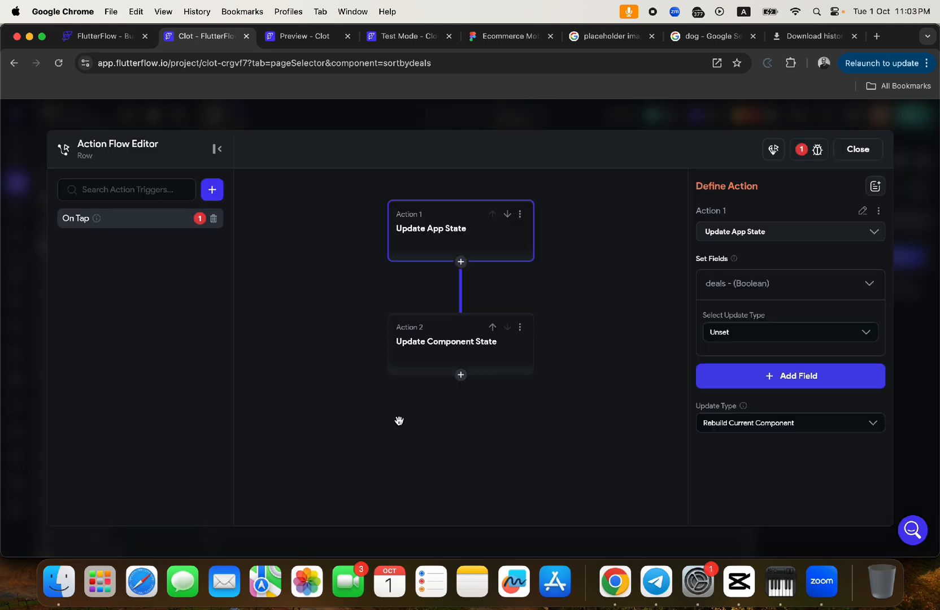
Step: Have the On Sale row's action set the deals field to the value True, and leave the action flow
left_click(729, 332)
left_click(732, 359)
left_click(731, 374)
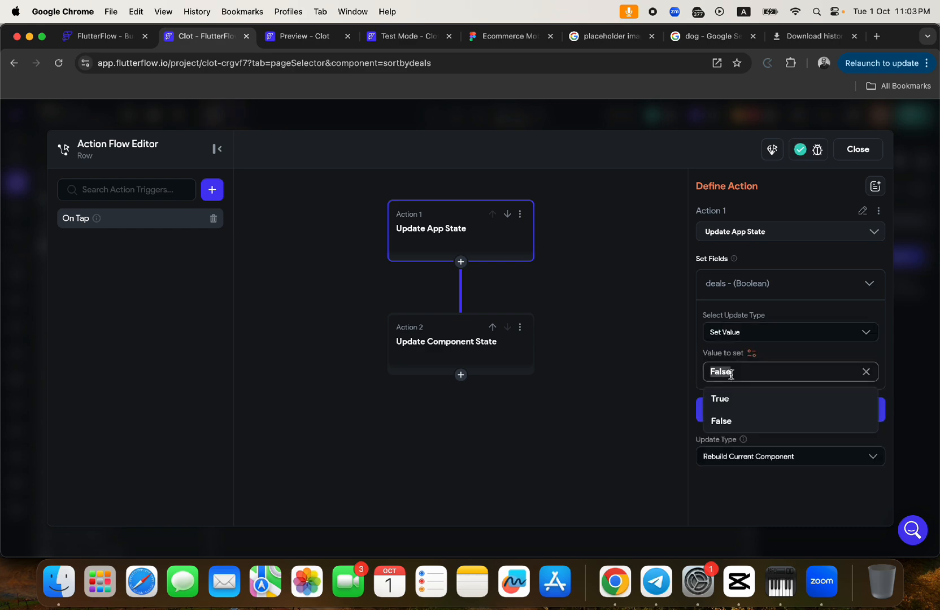
left_click(730, 394)
left_click(858, 149)
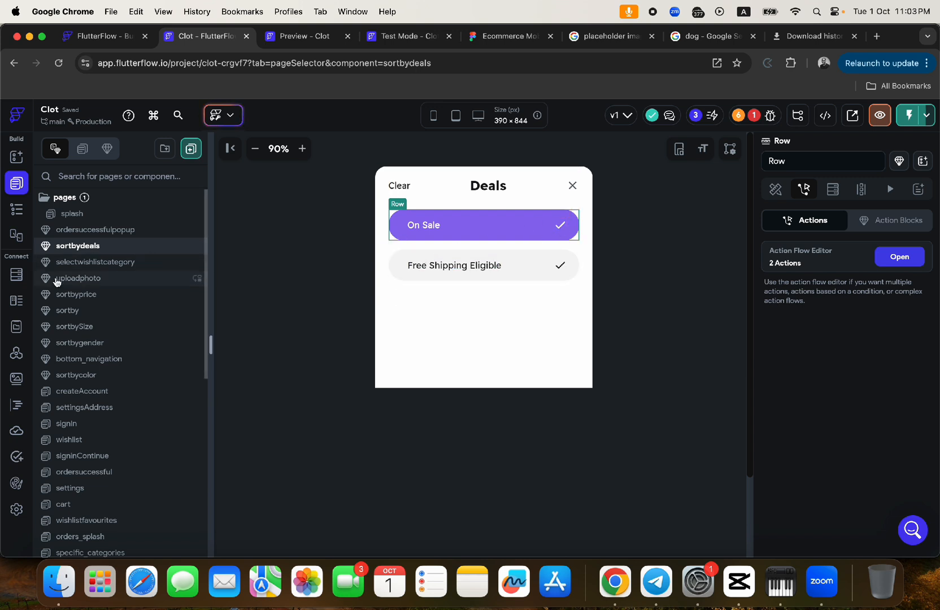
Step: Clear the removed field from the Free Shipping Eligible row's Update App State action, and leave the action flow without adding another field
left_click(393, 261)
left_click(893, 261)
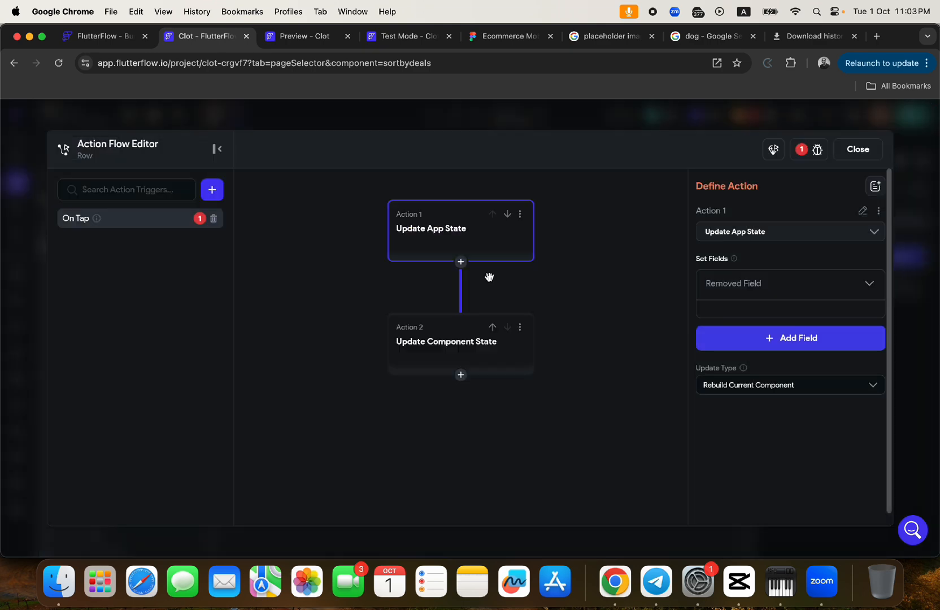
left_click(842, 286)
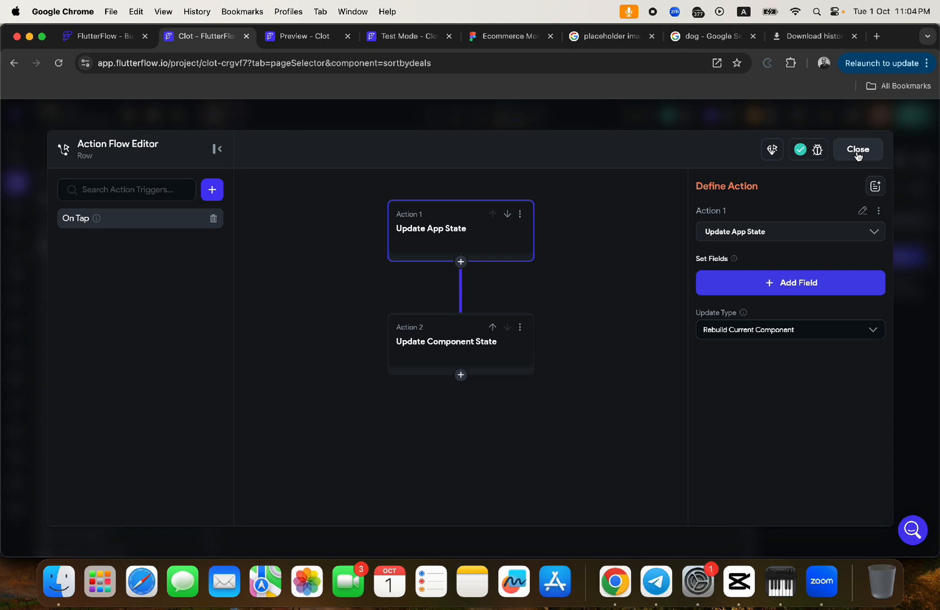
left_click(756, 284)
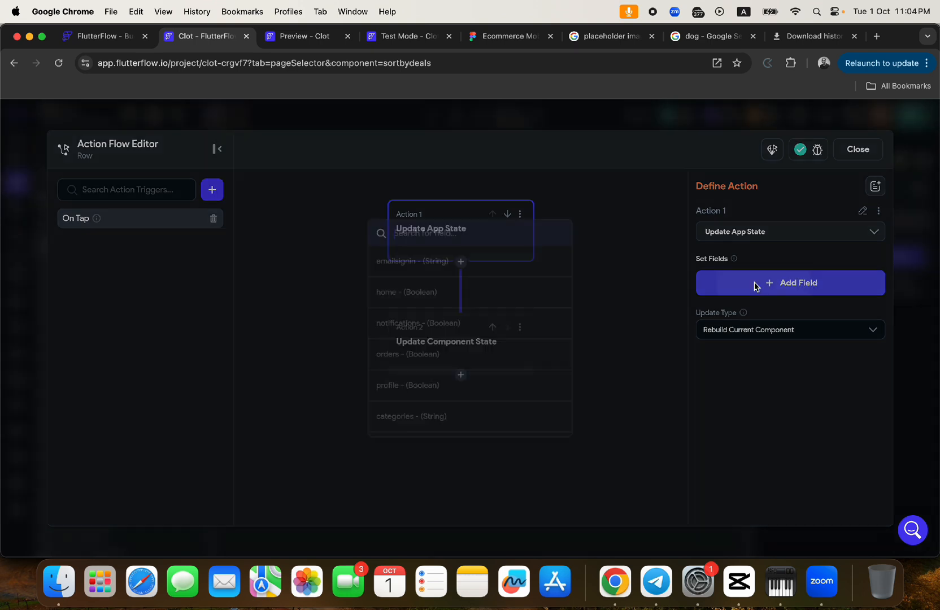
left_click(621, 186)
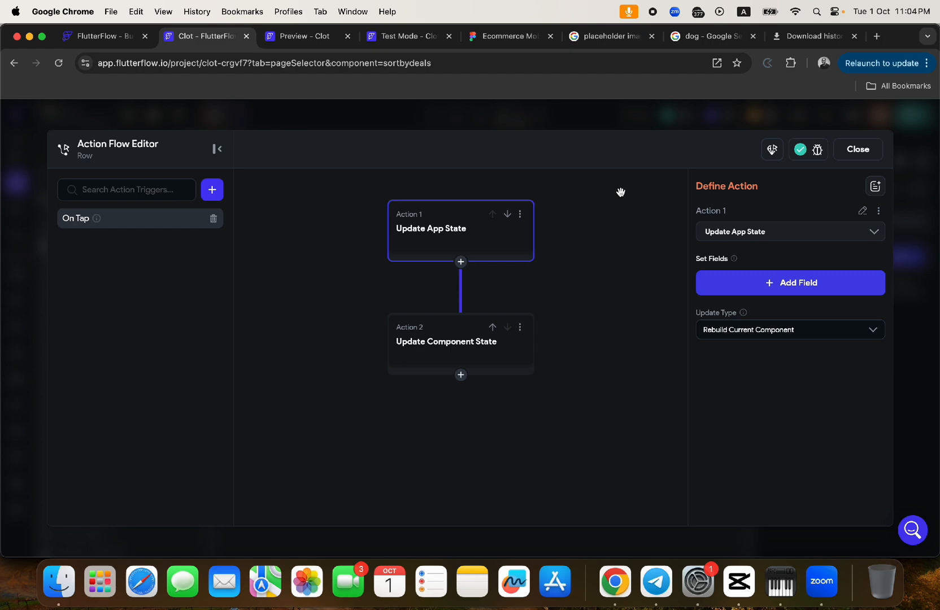
left_click(859, 151)
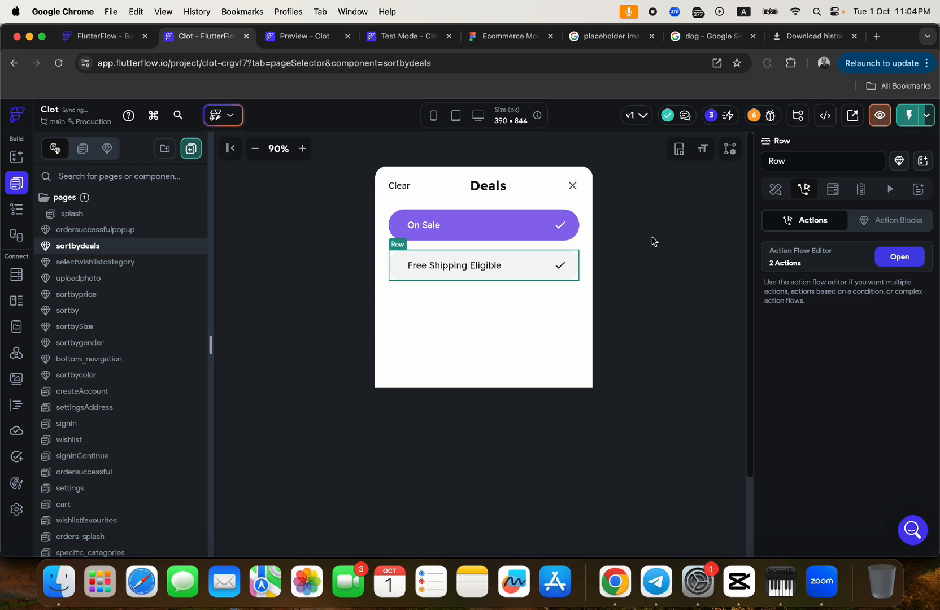
Step: Undo the recent app state changes to restore the deleted String variables soryBy, gender and deals
left_click(16, 327)
scroll(542, 387, "down", 10)
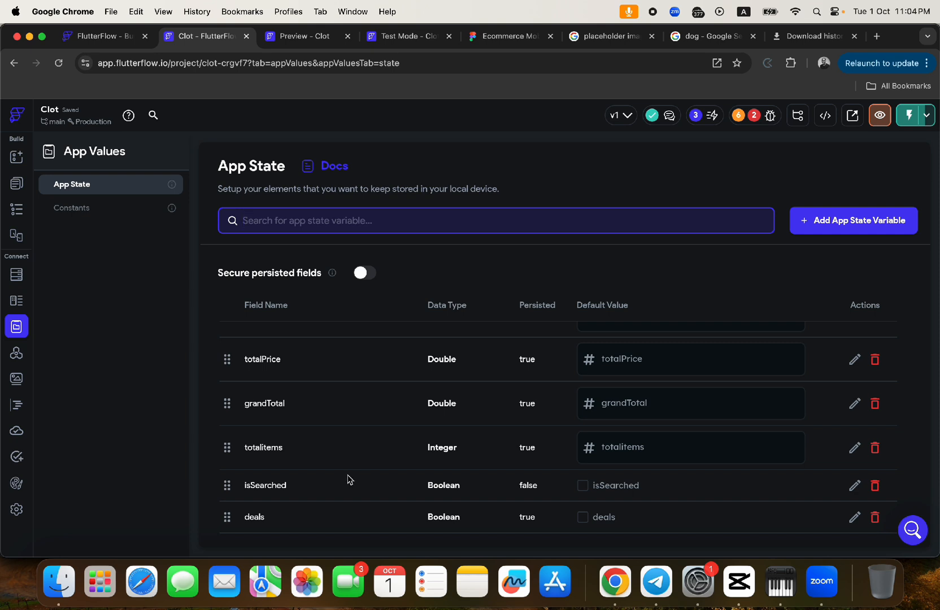
scroll(348, 480, "up", 1)
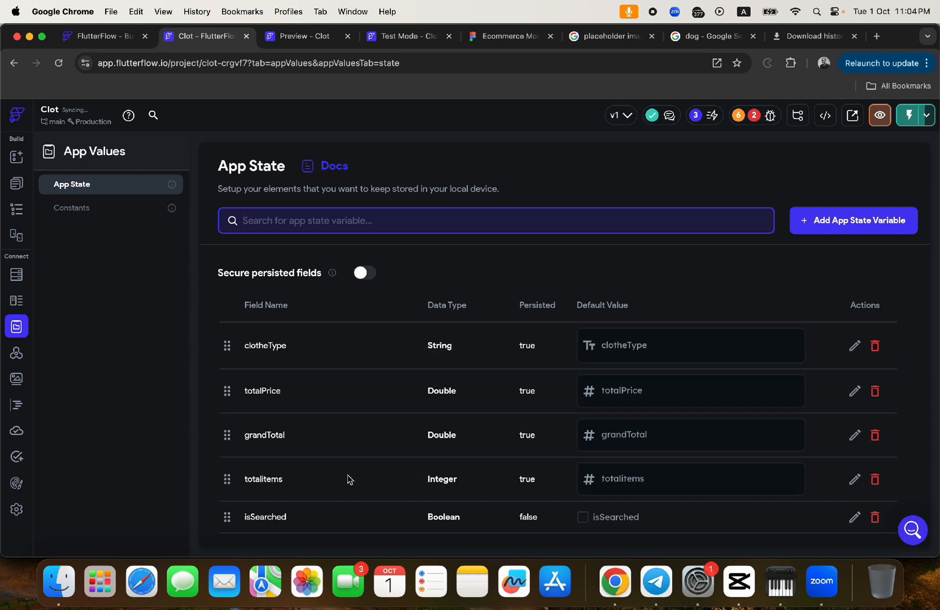
scroll(349, 479, "down", 4)
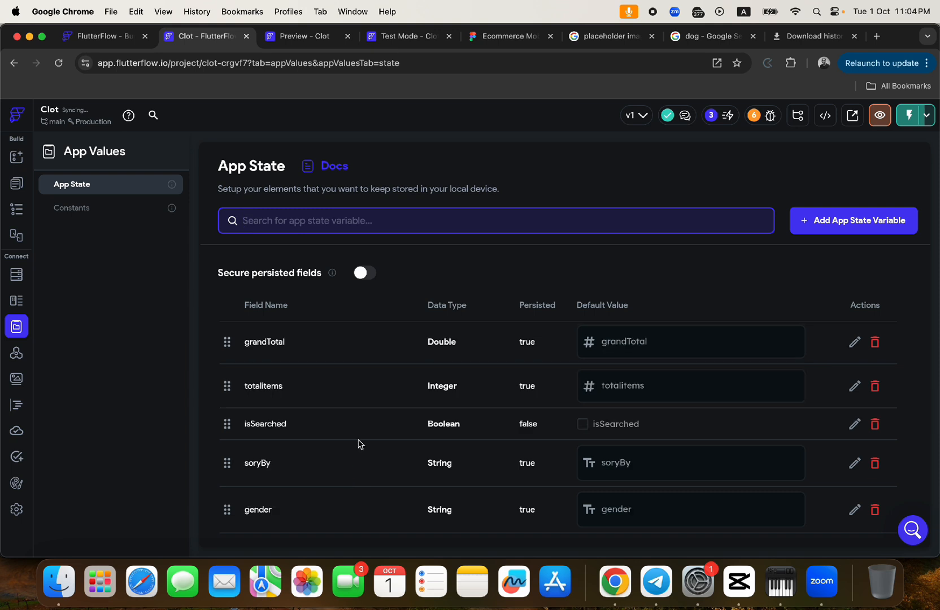
scroll(346, 480, "down", 2)
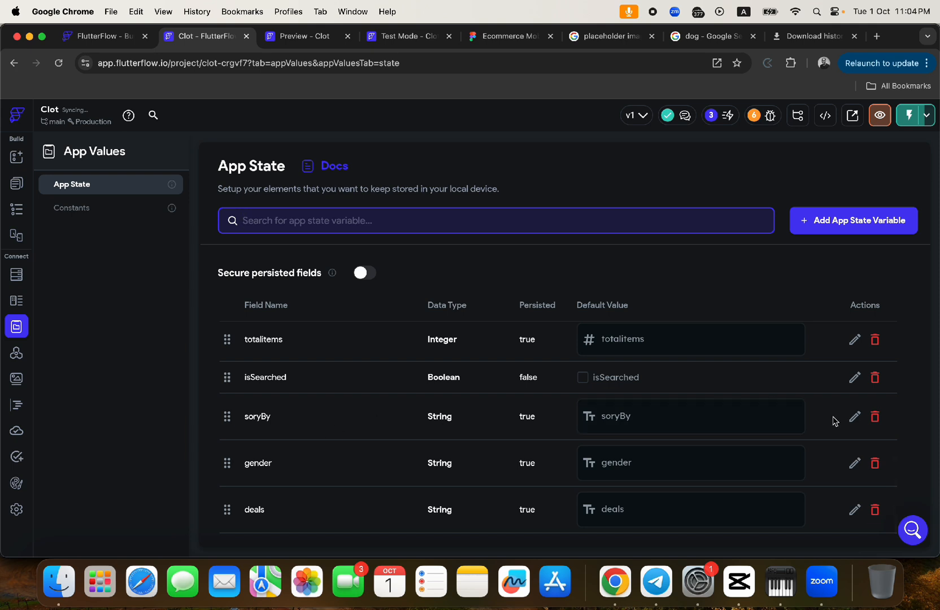
Step: Rename the app state variable soryBy to sortBy
left_click(854, 417)
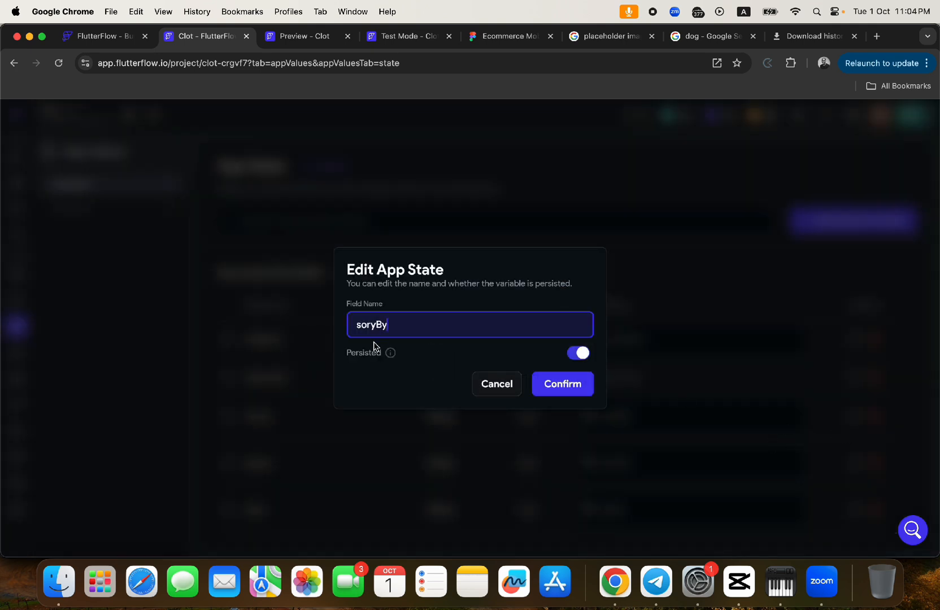
left_click(375, 324)
key("BackSpace")
type("t")
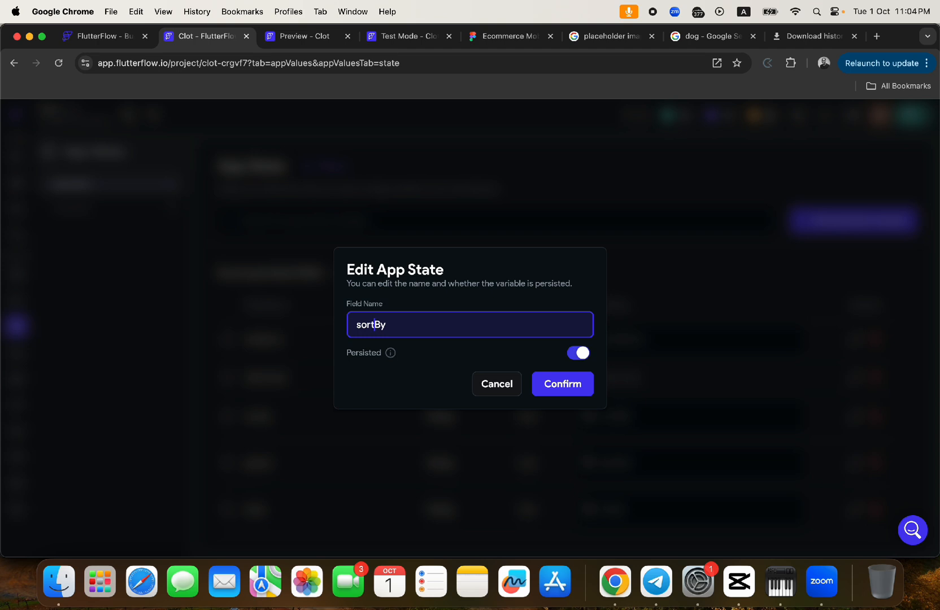
left_click(563, 386)
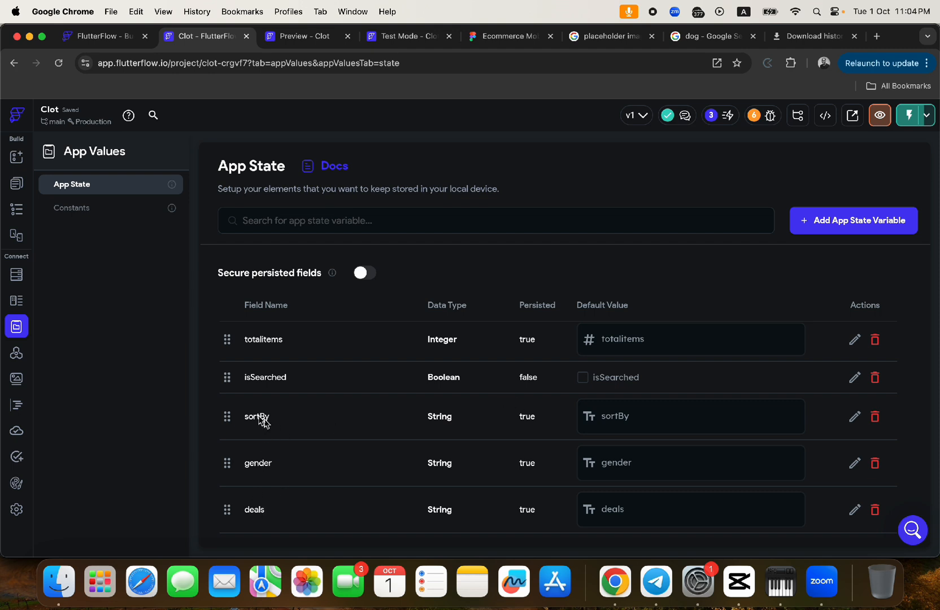
Step: Check the deals field and value in the On Sale row's on-tap app state action, and return to the app state variables
left_click(16, 184)
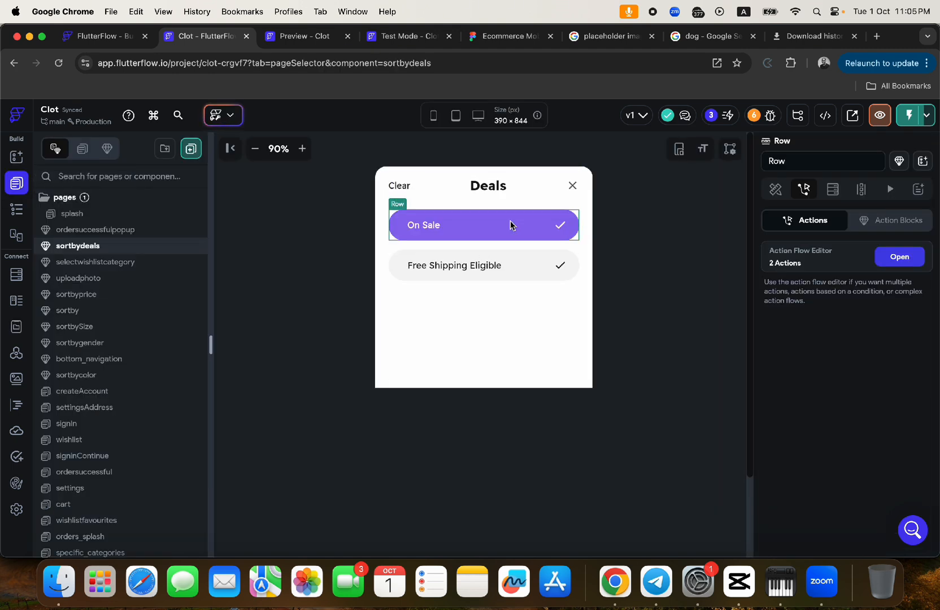
left_click(899, 256)
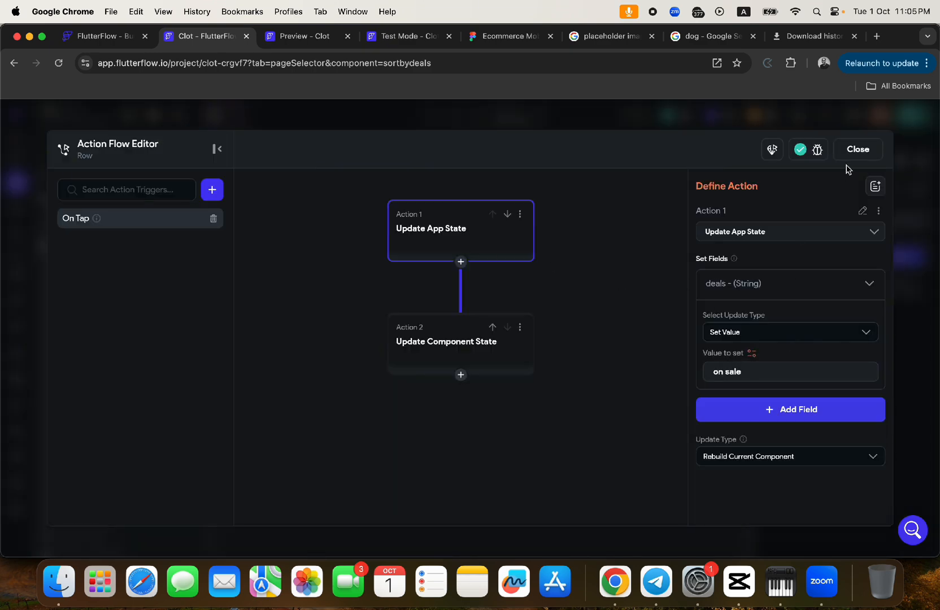
left_click(856, 150)
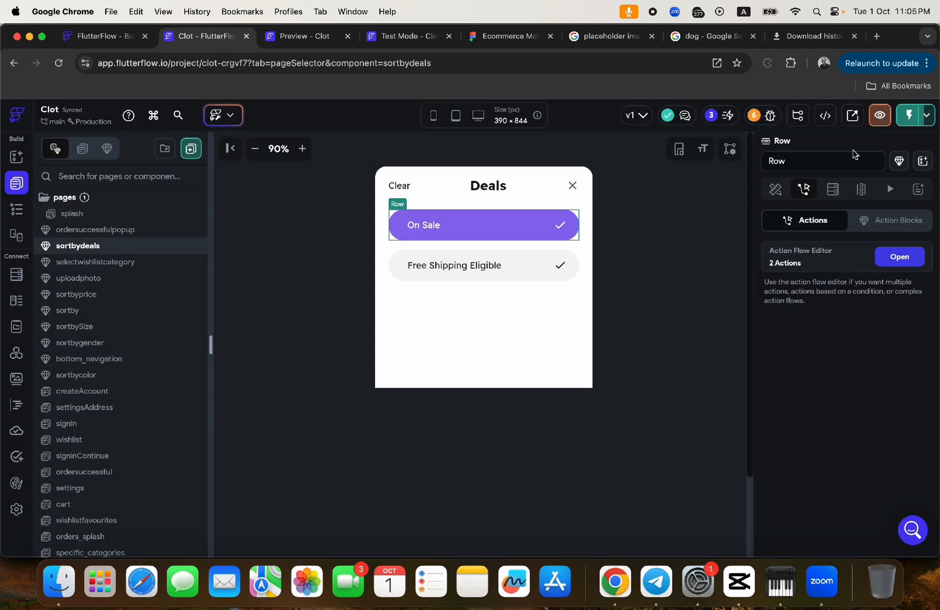
left_click(15, 326)
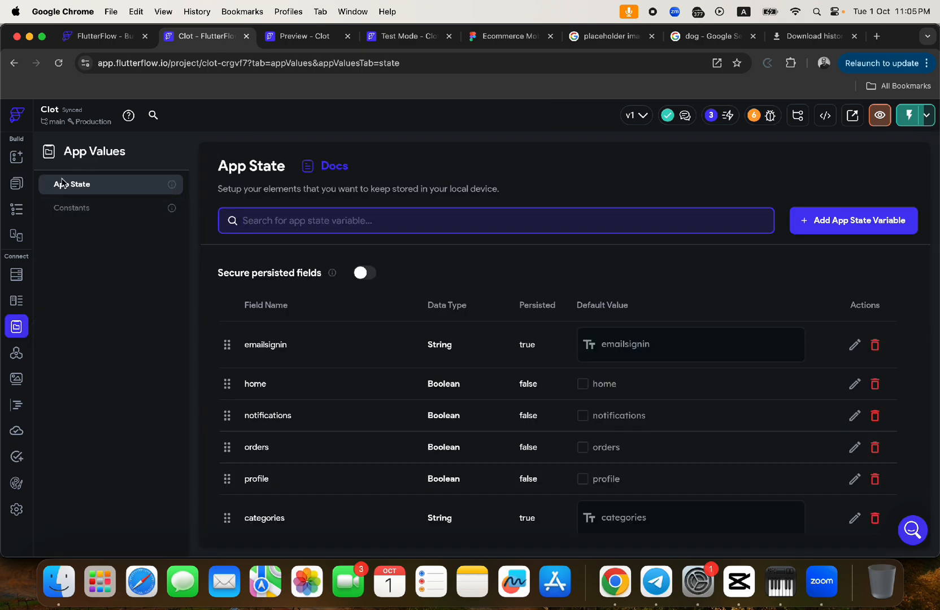
Step: Add a String field named onsale to the inventory collection's Firestore schema
left_click(25, 278)
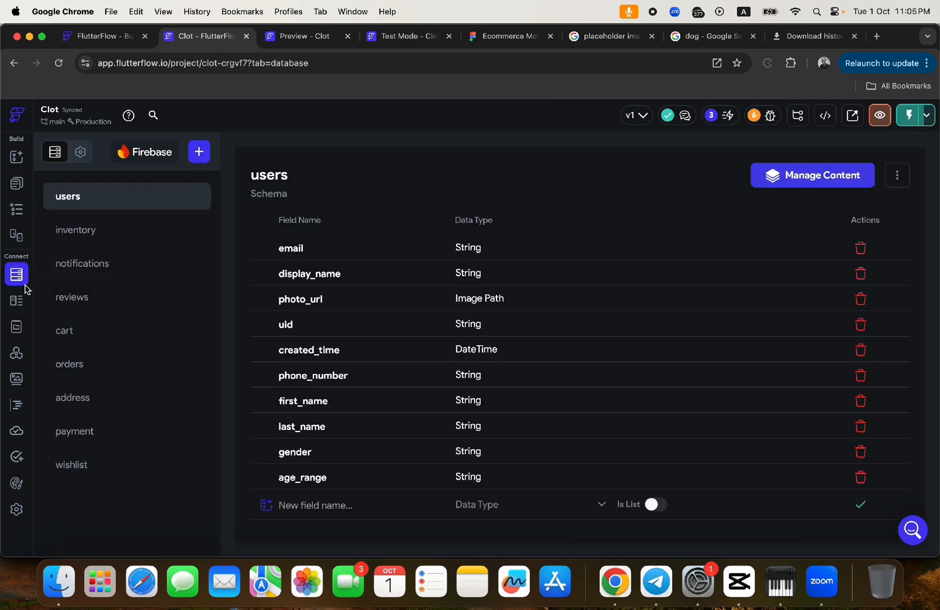
left_click(78, 233)
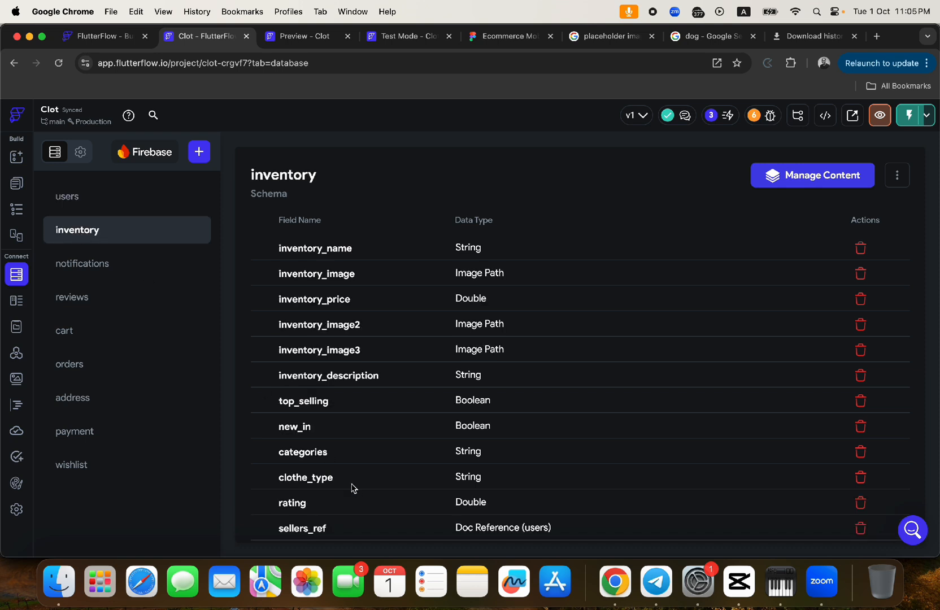
scroll(356, 465, "down", 3)
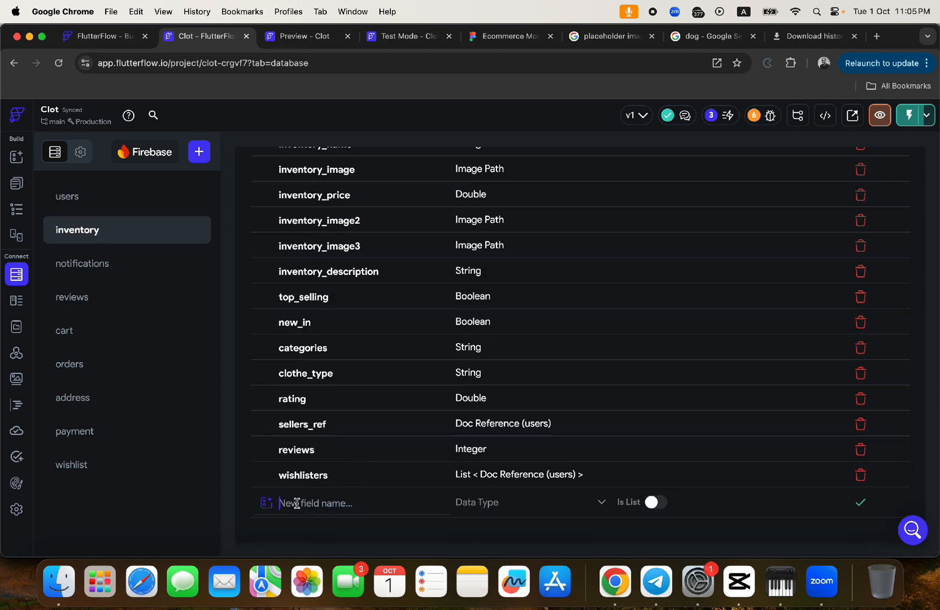
left_click(297, 503)
type("onsale")
left_click(479, 503)
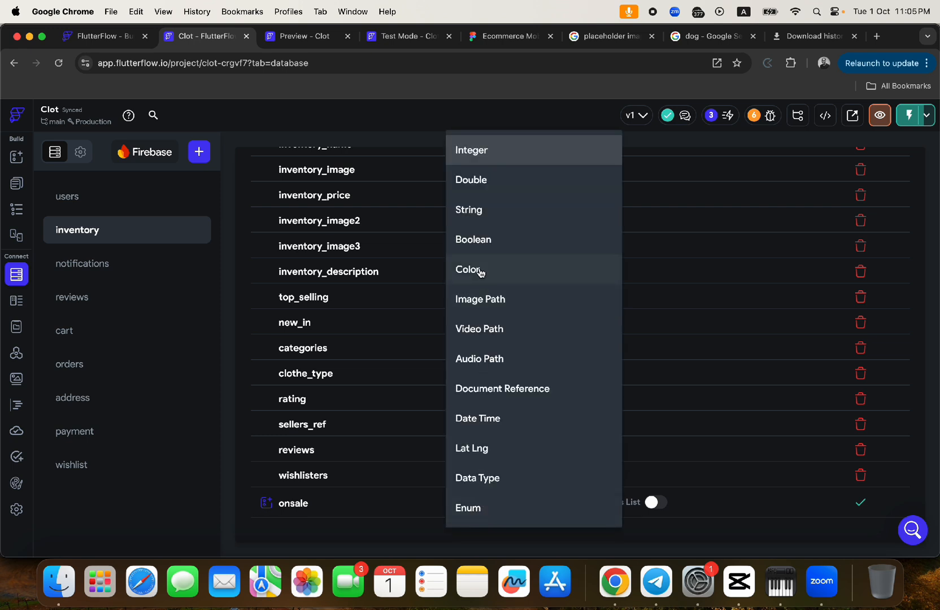
left_click(468, 210)
left_click(857, 505)
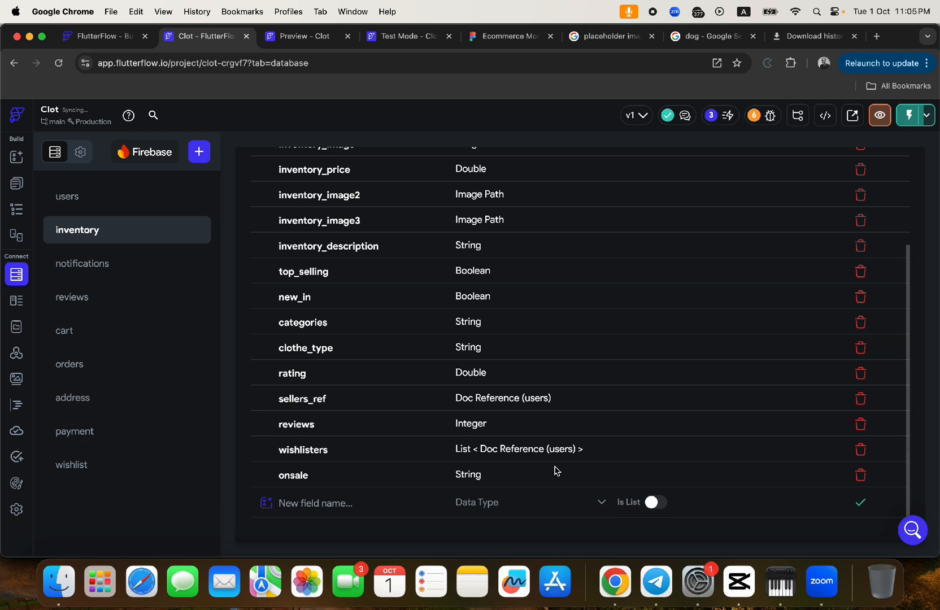
Step: Add a String field named freeshipping to the inventory collection's Firestore schema
left_click(308, 502)
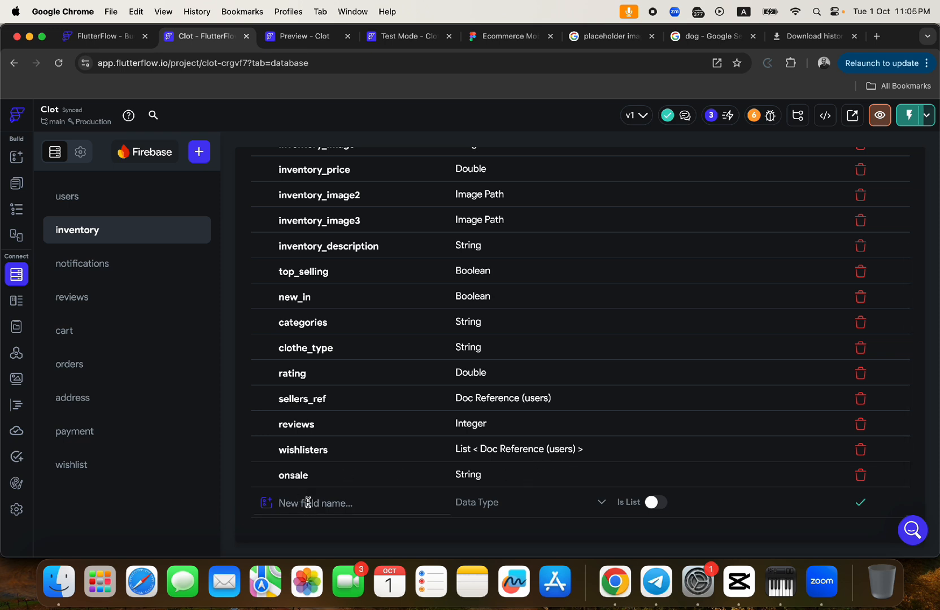
type("freeshipping")
left_click(483, 504)
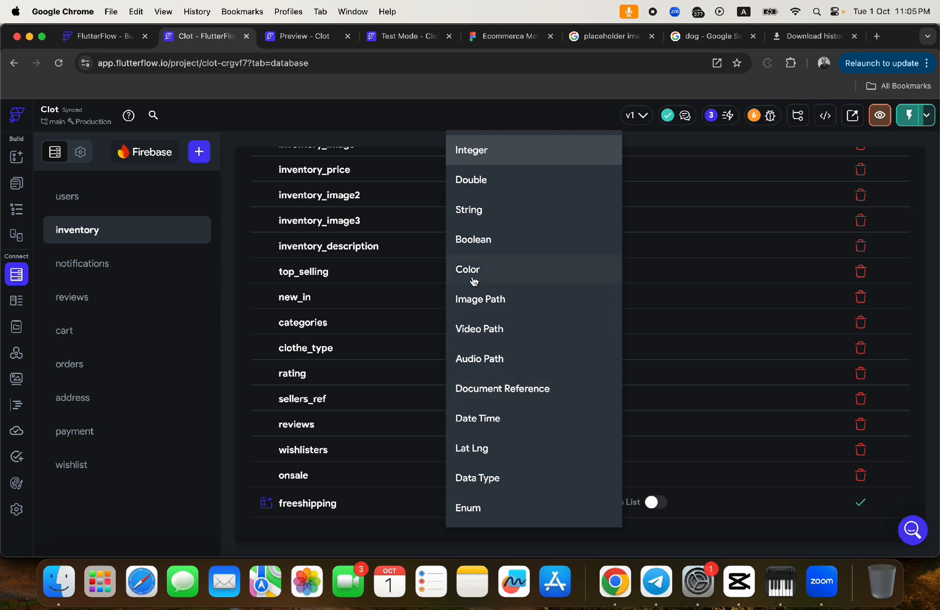
left_click(469, 216)
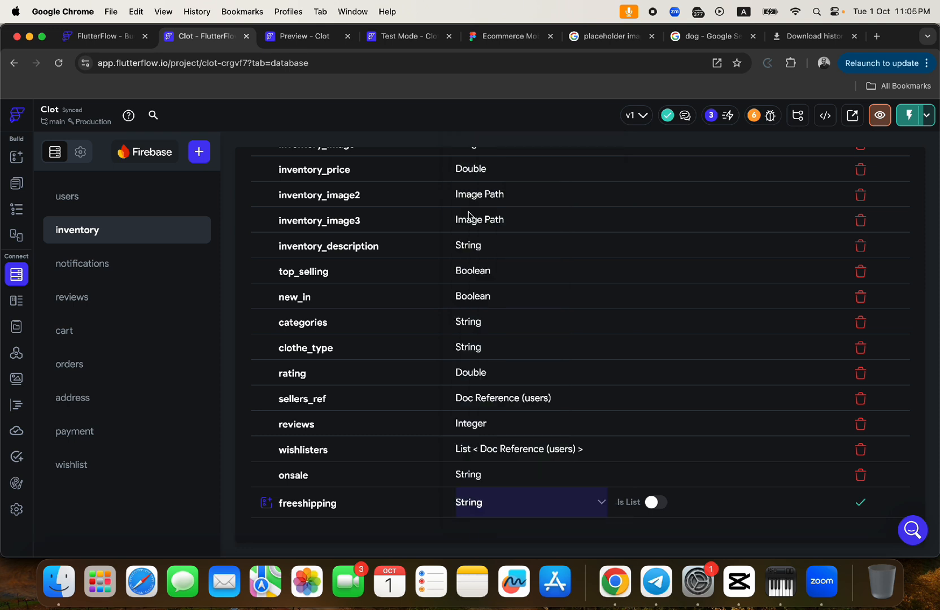
left_click(861, 503)
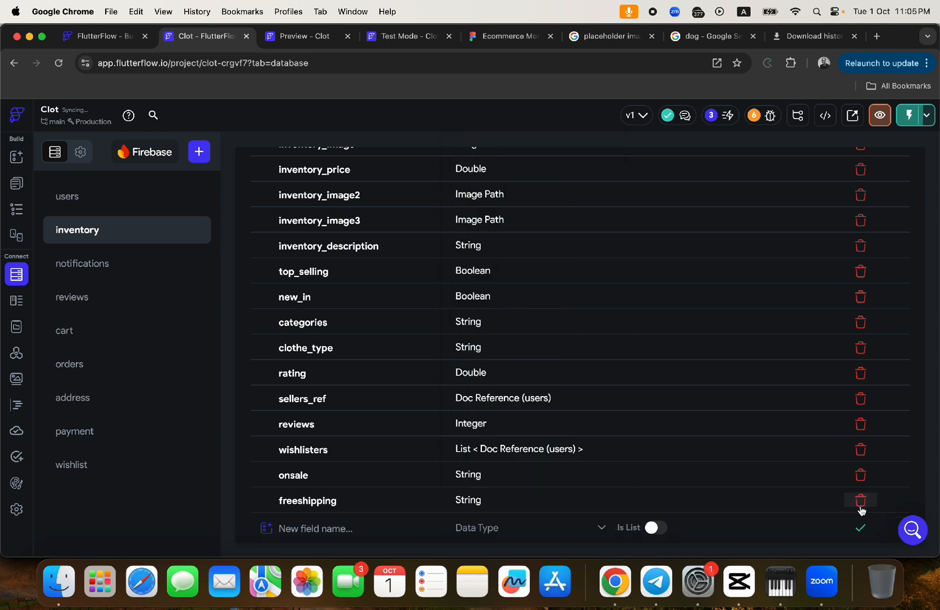
left_click(298, 528)
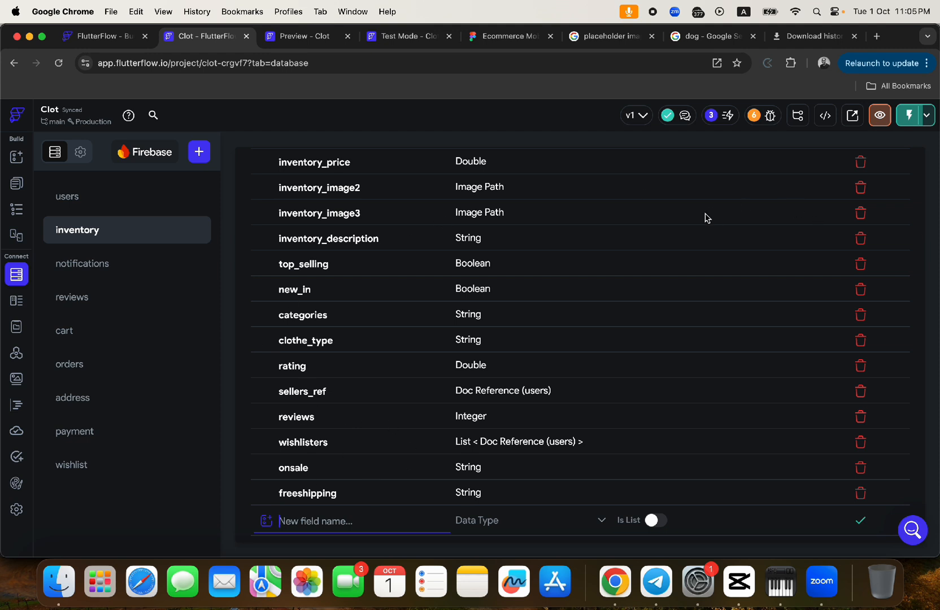
Step: Open the inventory collection in the Firestore Data Manager and zoom out the Test Mode preview
scroll(705, 218, "up", 5)
left_click(795, 175)
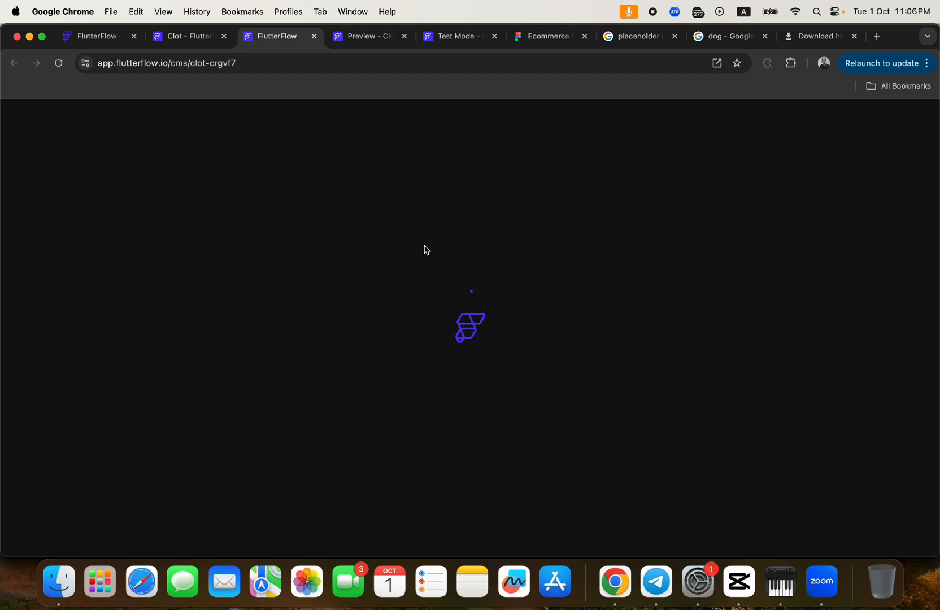
left_click(451, 42)
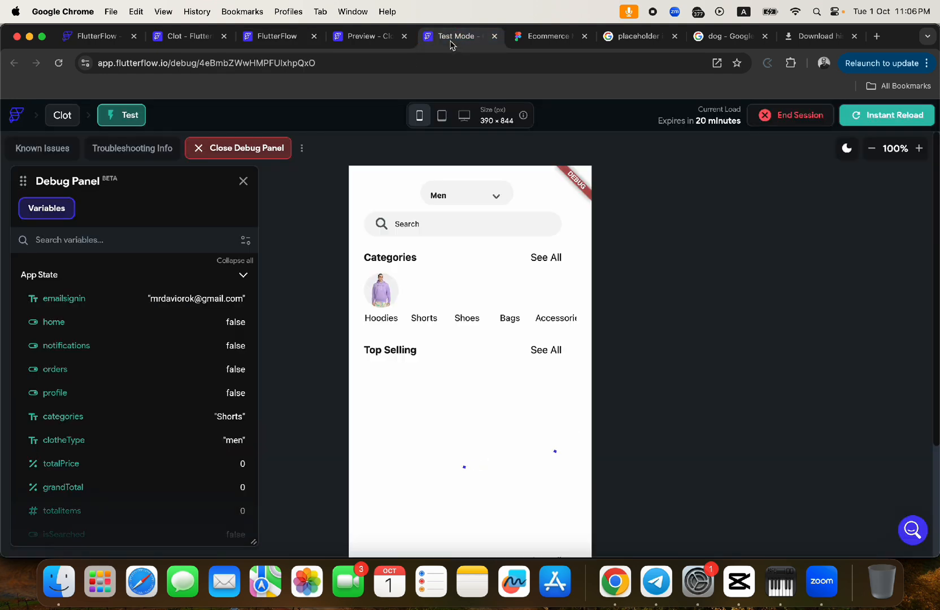
left_click(872, 149)
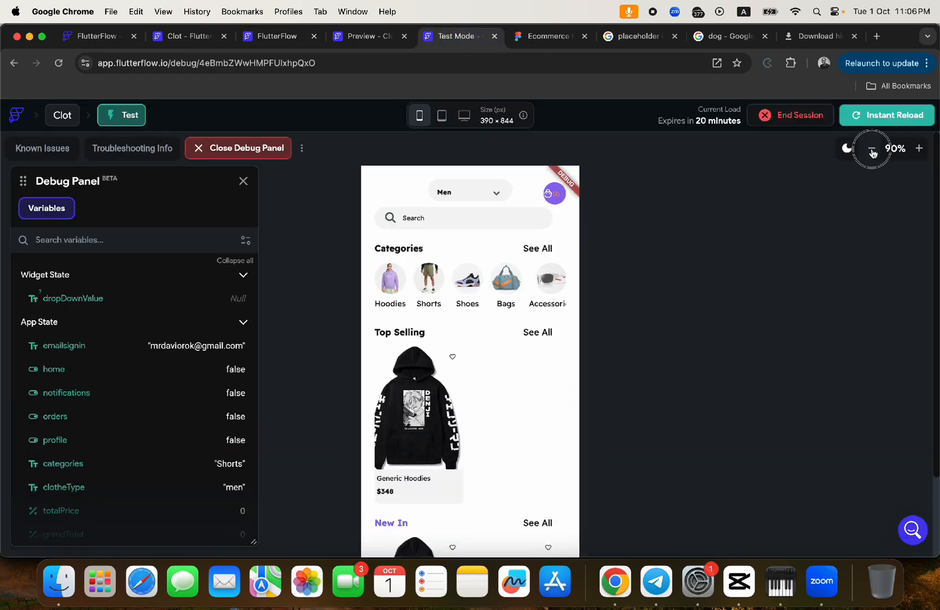
left_click(872, 151)
left_click(272, 41)
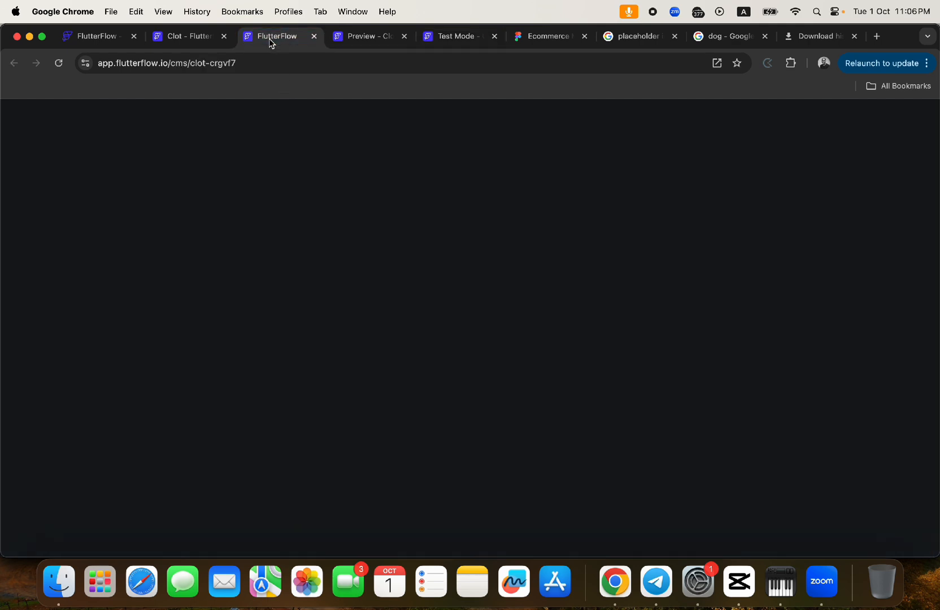
left_click(64, 255)
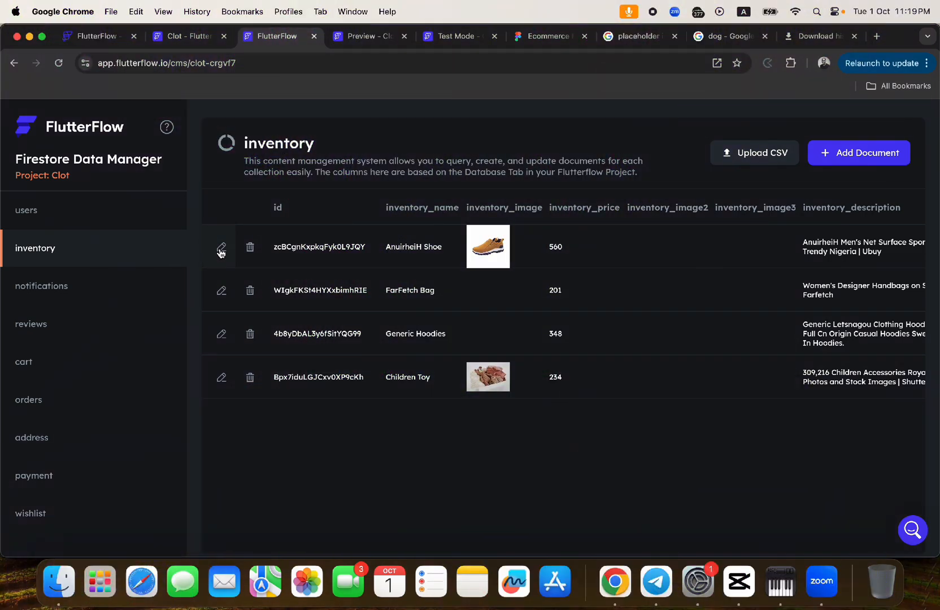
Step: Update the AnuirheiH Shoe document with onsale set to "on sale" and freeshipping set to "free shipping"
left_click(220, 248)
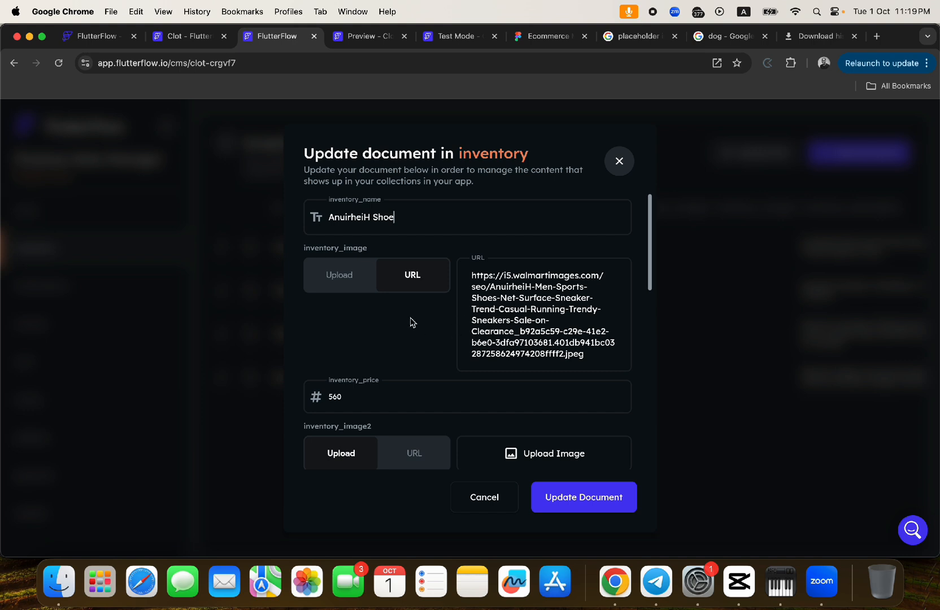
scroll(410, 320, "down", 10)
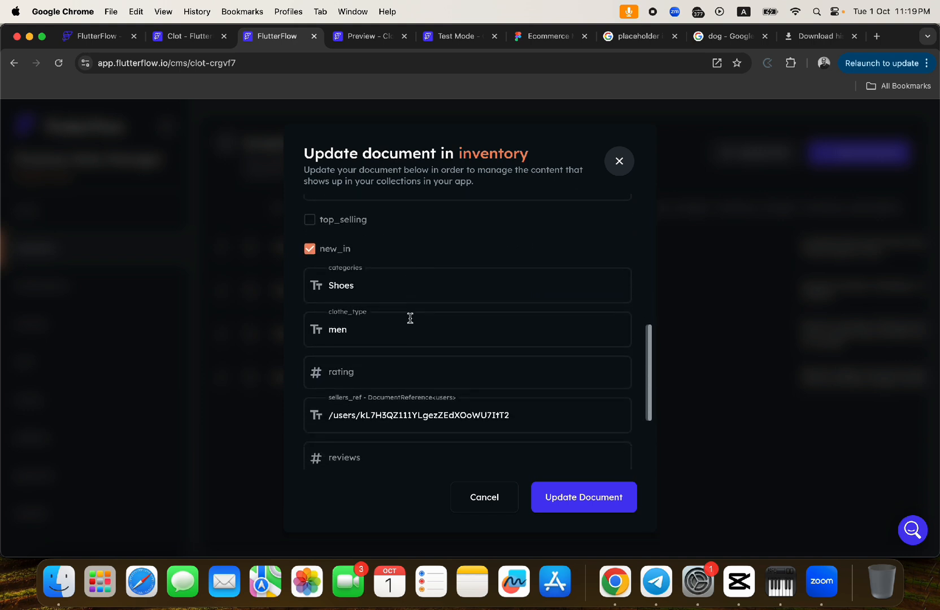
scroll(409, 318, "down", 5)
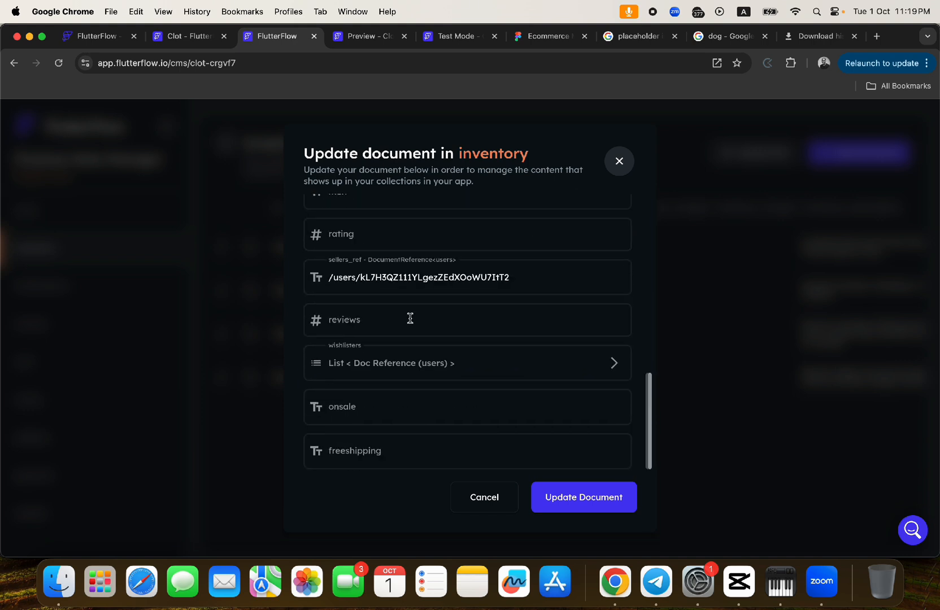
left_click(344, 409)
type("on sale")
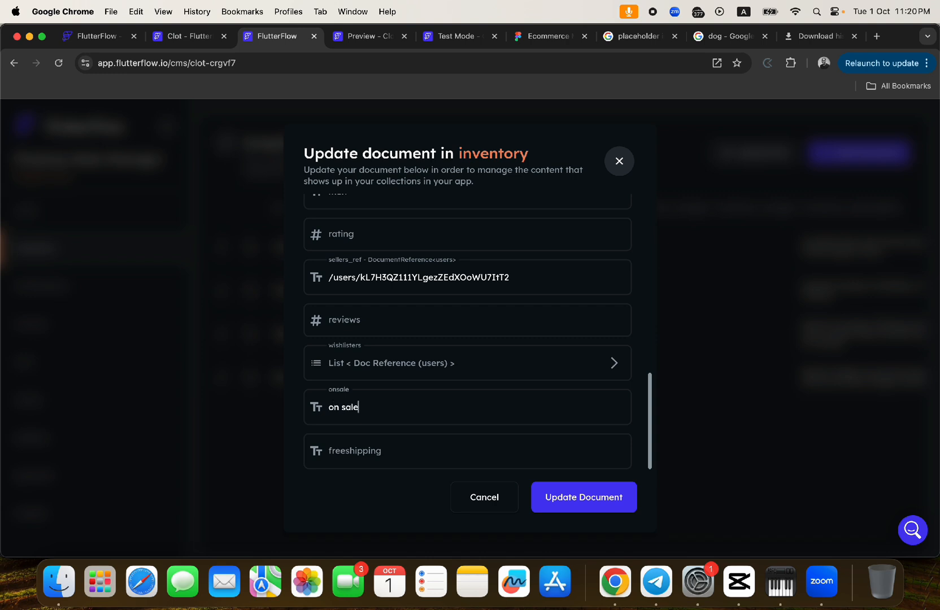
left_click(336, 451)
type("free shipping")
left_click(567, 499)
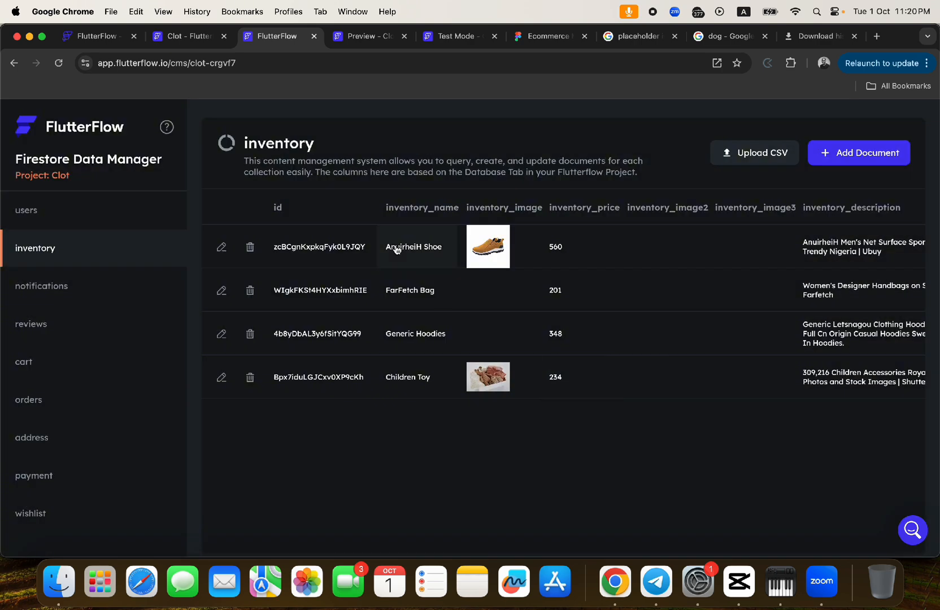
Step: Examine the On Sale row's on-tap app state and component state updates in the sortbydeals component
left_click(198, 38)
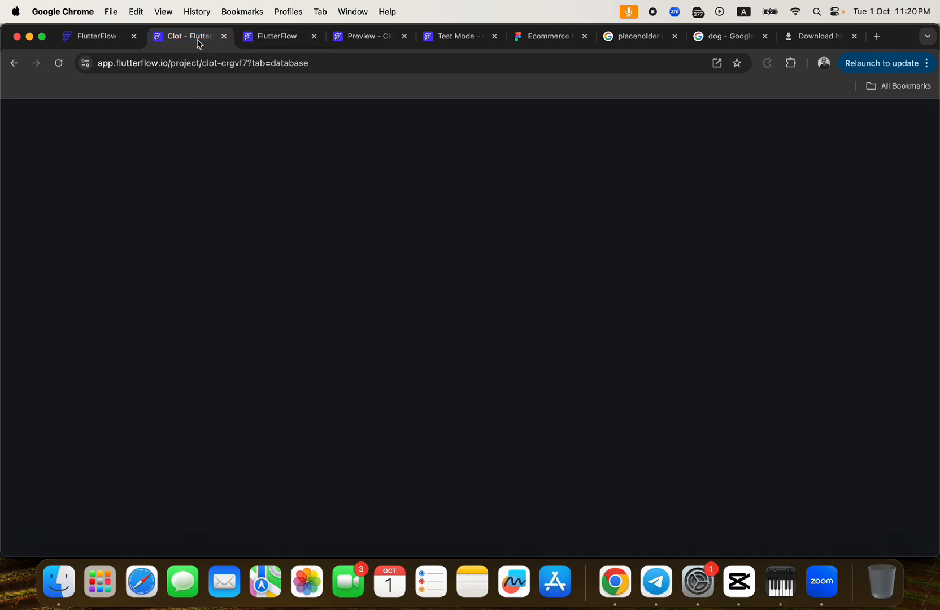
left_click(15, 186)
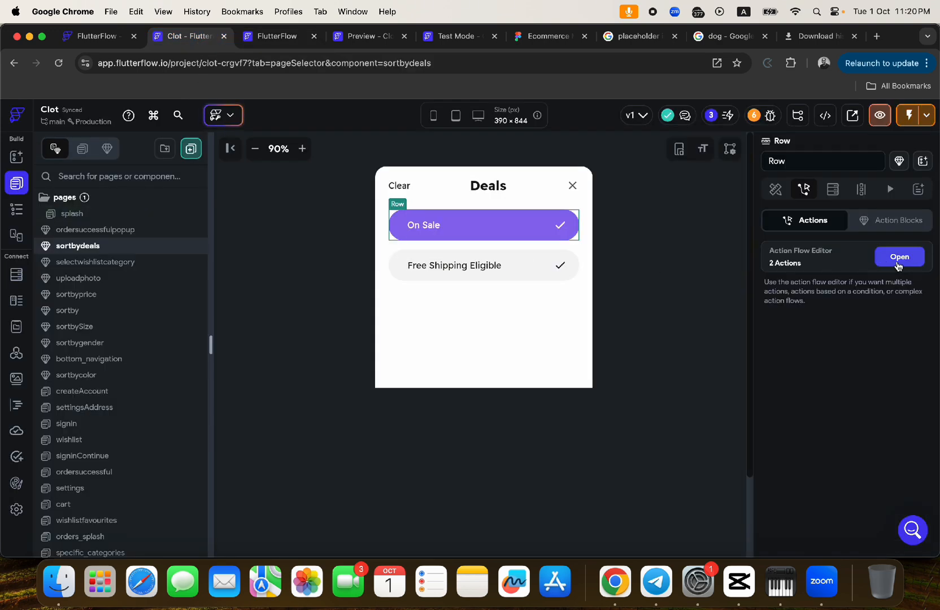
left_click(898, 266)
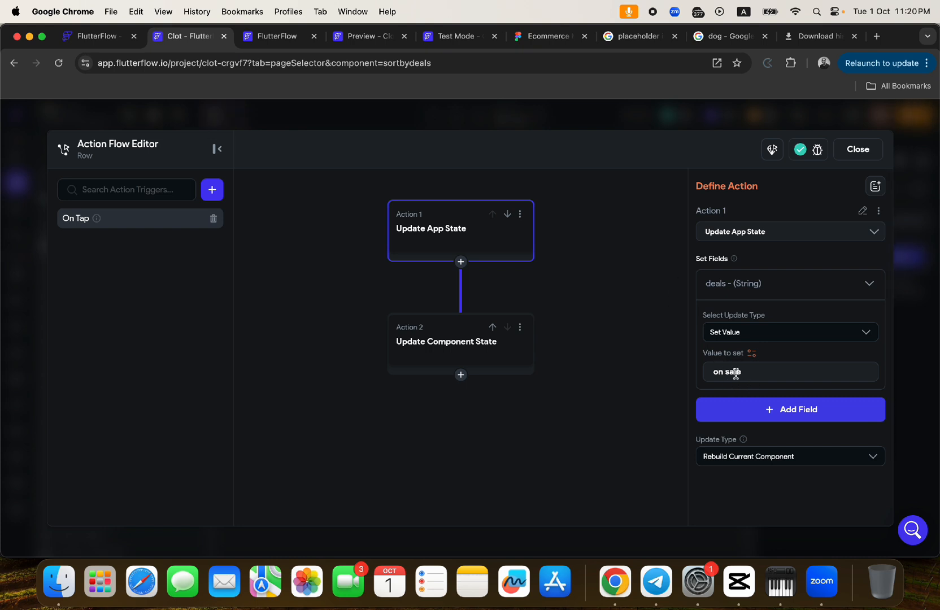
left_click(443, 333)
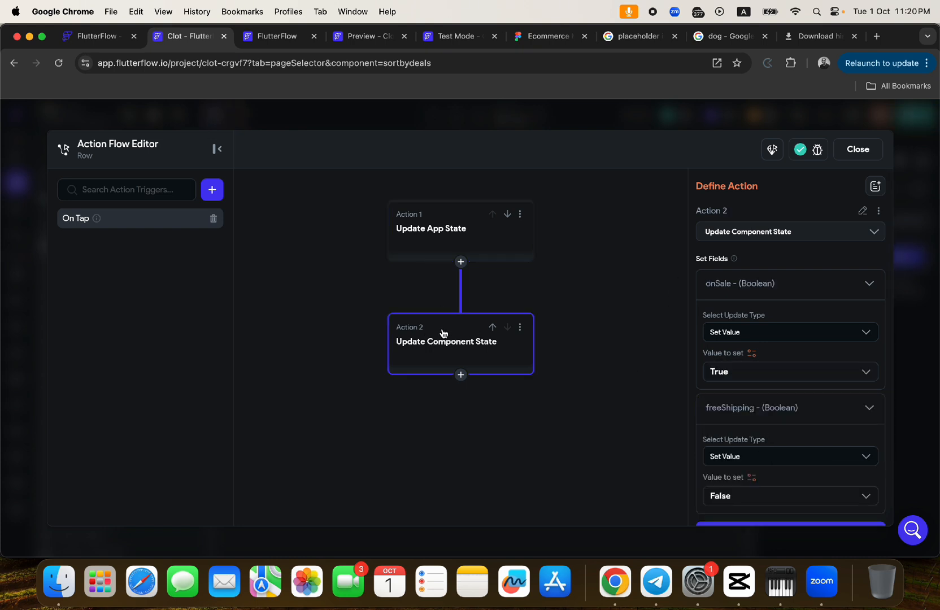
scroll(754, 457, "down", 4)
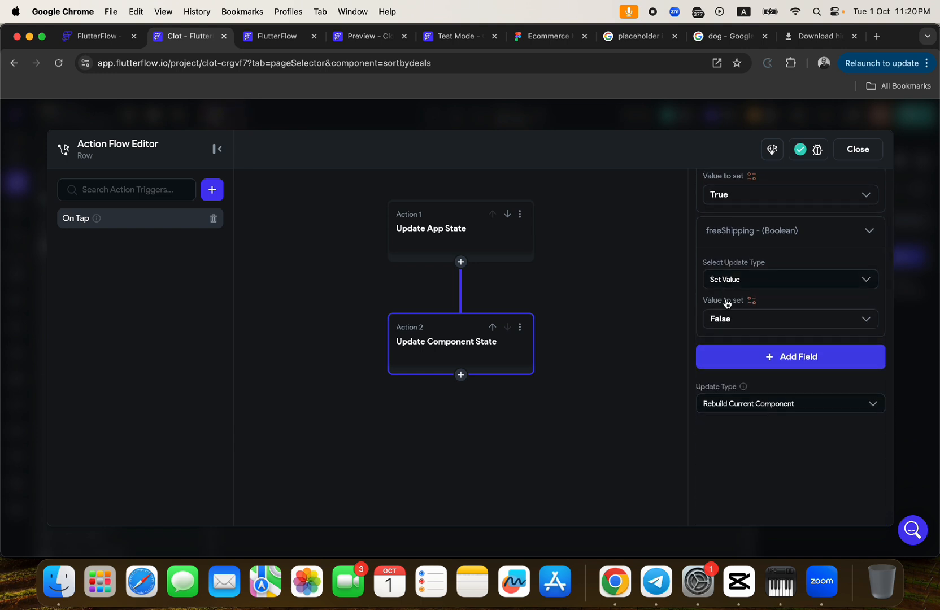
left_click(435, 229)
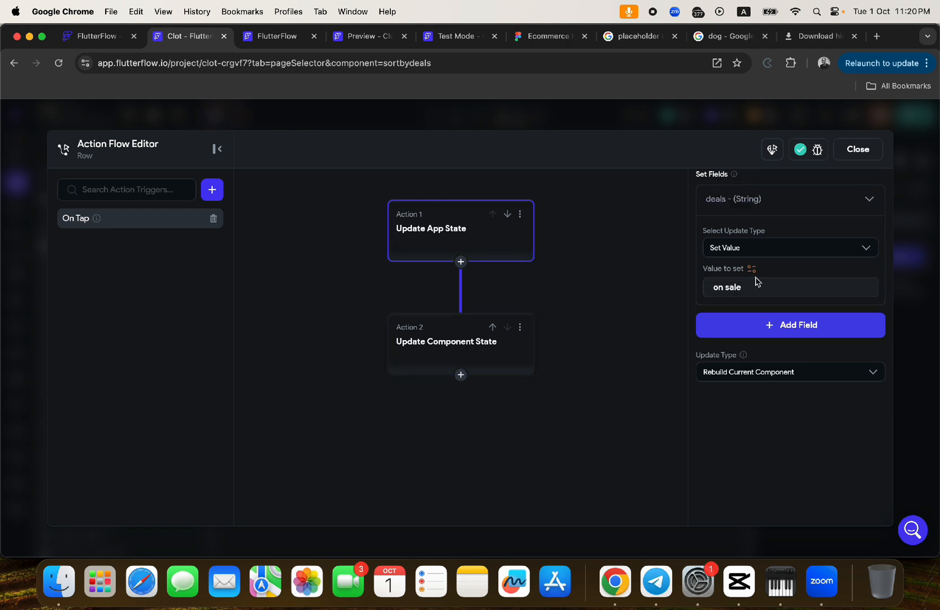
scroll(757, 270, "up", 3)
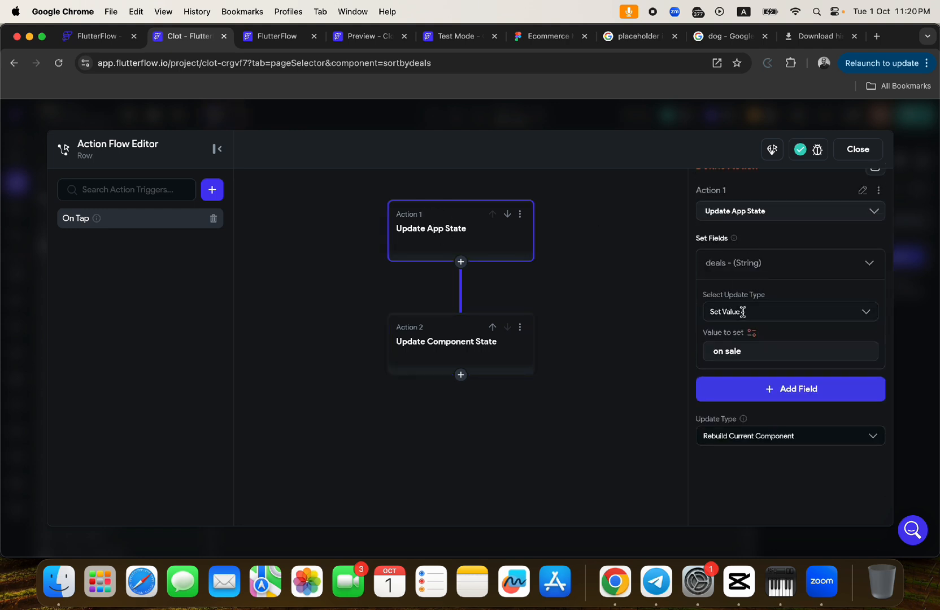
left_click(857, 149)
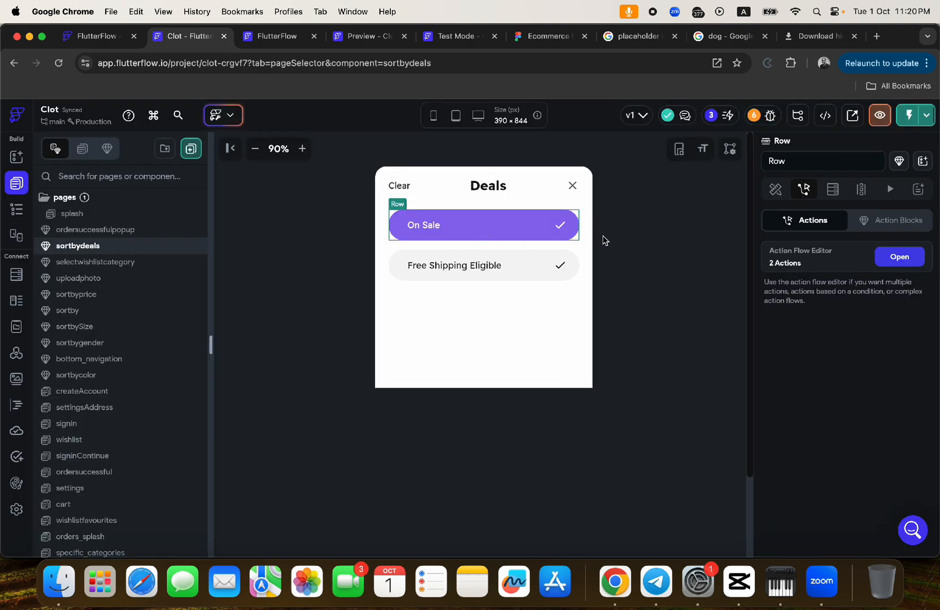
Step: Recheck the On Sale row's deals value and check the value set by the Free Shipping Eligible row
left_click(899, 256)
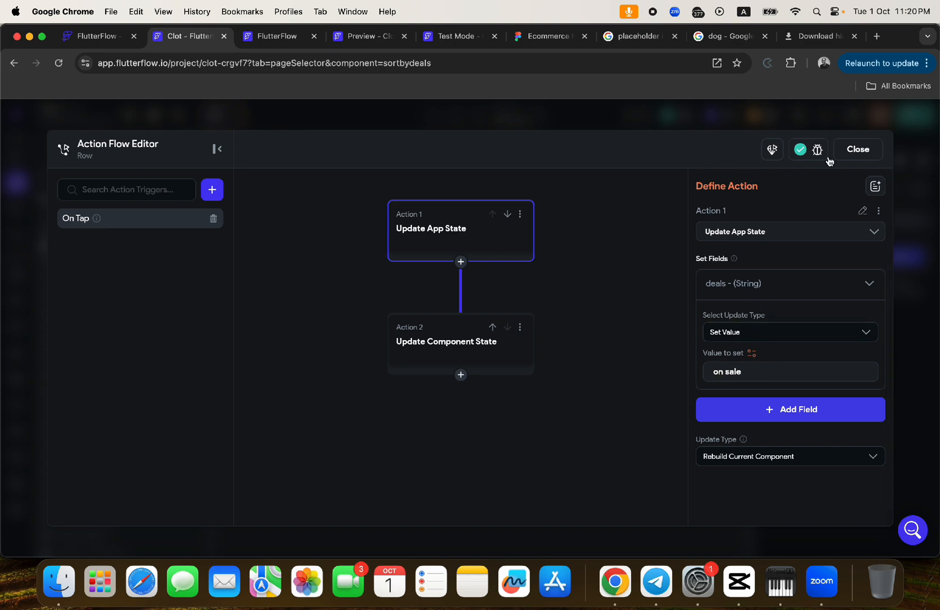
left_click(854, 150)
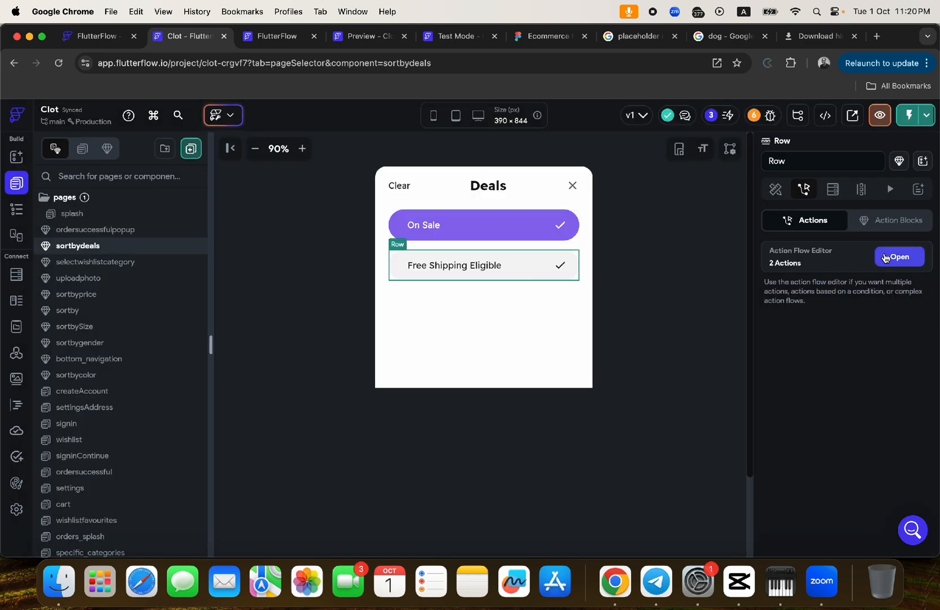
left_click(885, 258)
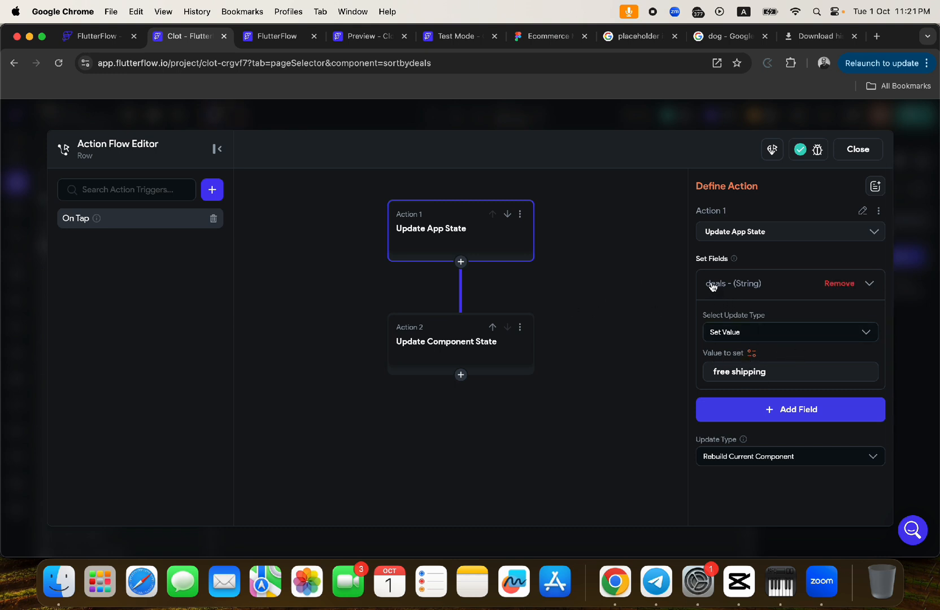
left_click(855, 149)
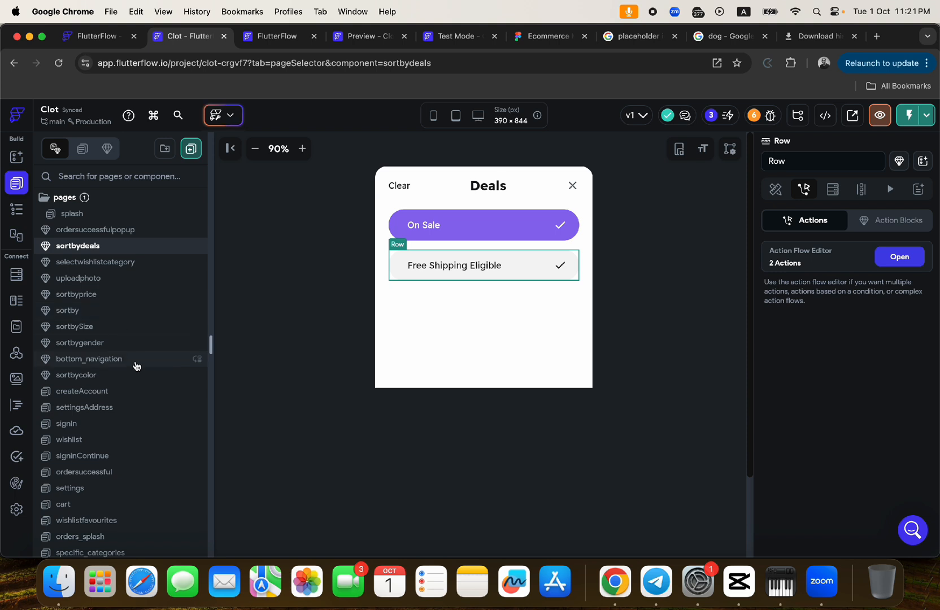
Step: Open the shopByCategoriesSearch page and check the On Sale button's on-tap action
scroll(135, 439, "down", 5)
scroll(135, 439, "down", 1)
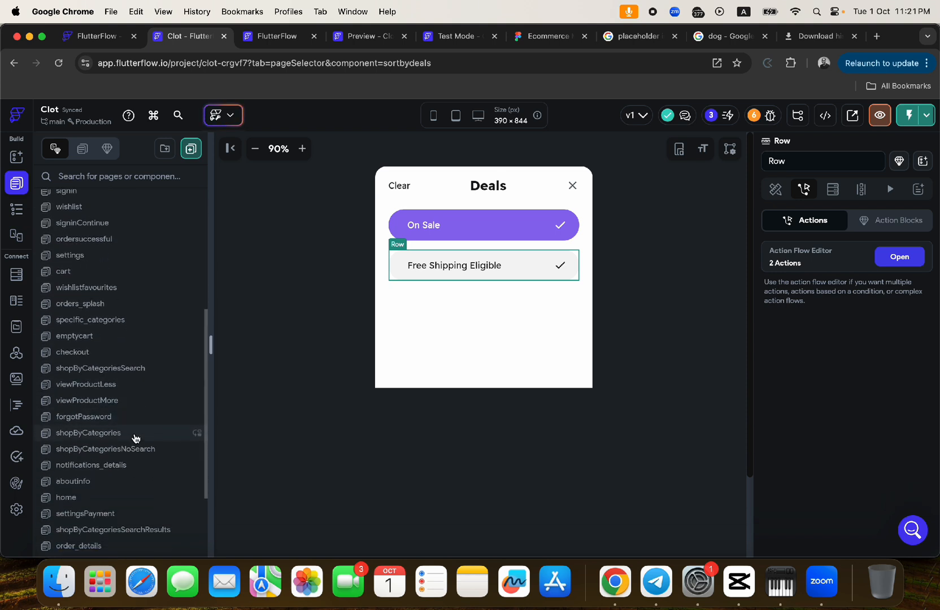
left_click(103, 370)
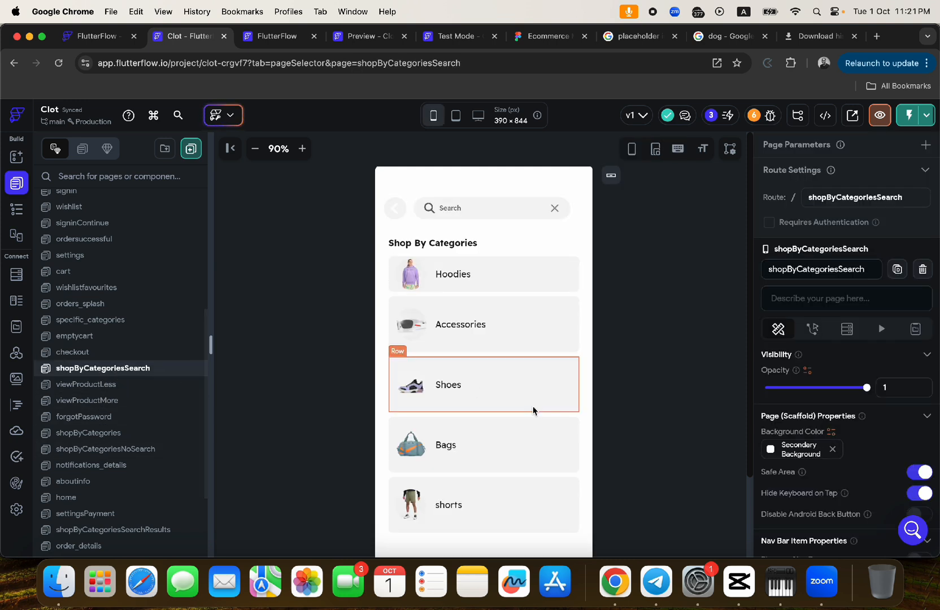
scroll(532, 409, "down", 5)
scroll(533, 412, "right", 1)
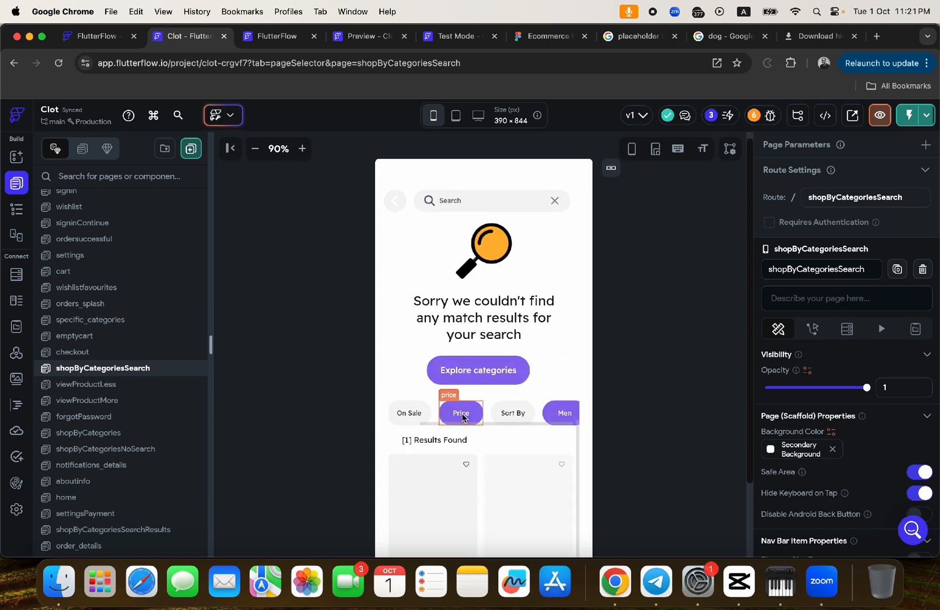
scroll(507, 418, "left", 2)
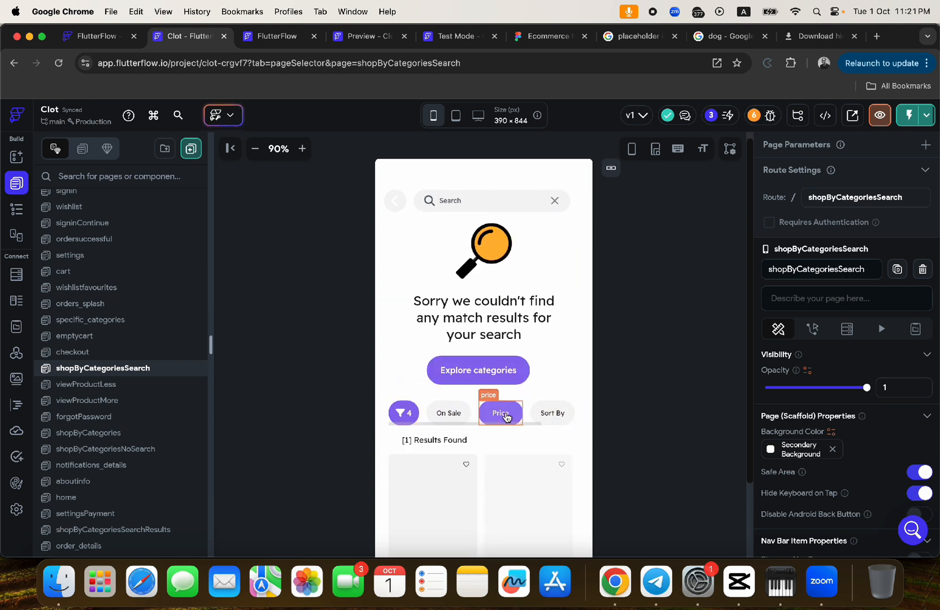
left_click(459, 414)
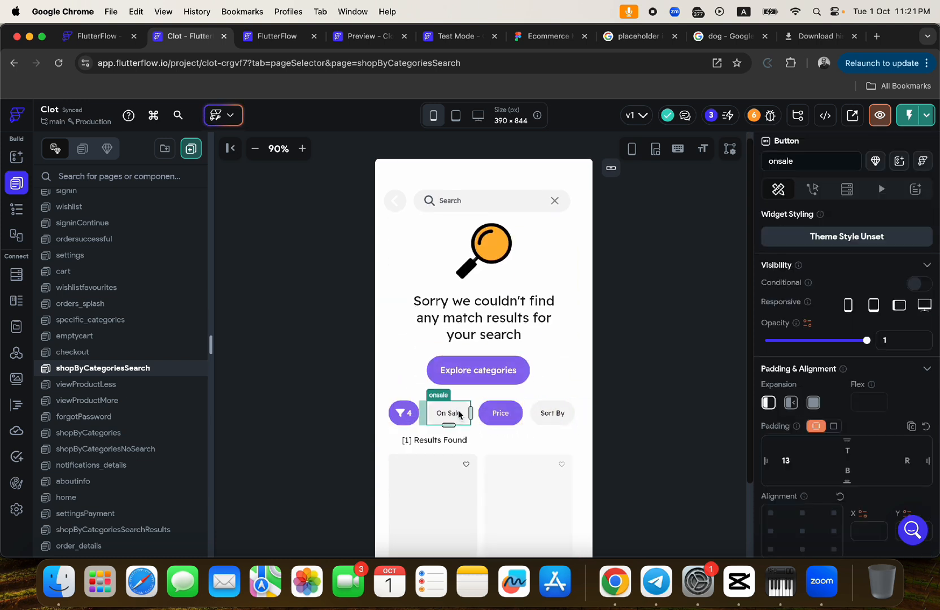
left_click(823, 191)
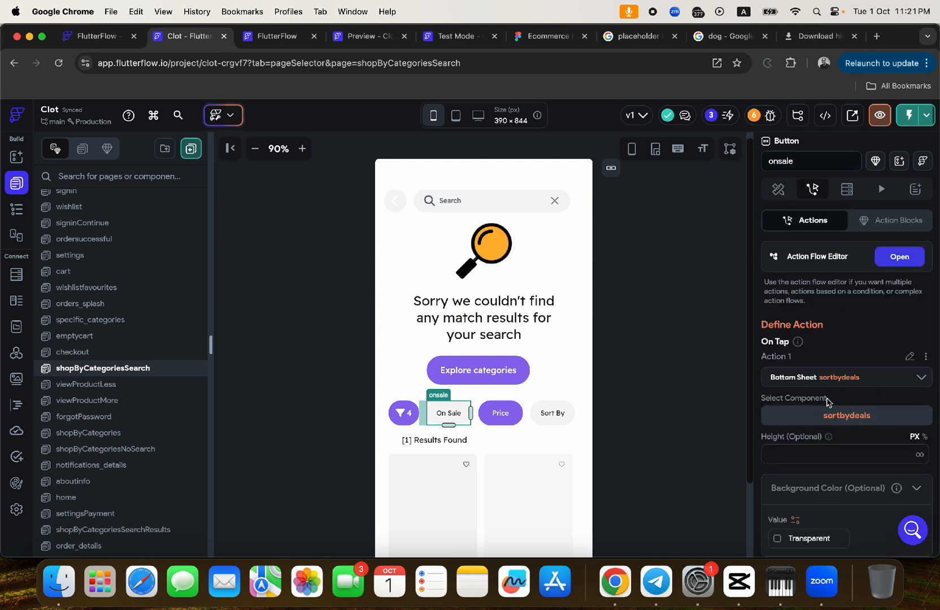
Step: Switch to the app preview and bring up the Deals bottom sheet from the On Sale filter
left_click(272, 36)
left_click(368, 36)
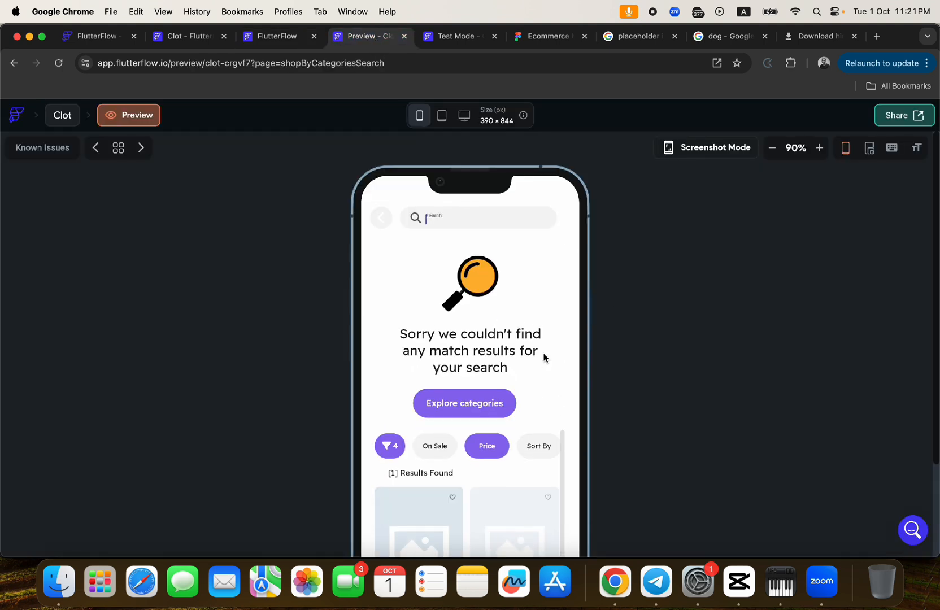
scroll(543, 356, "down", 2)
left_click(436, 371)
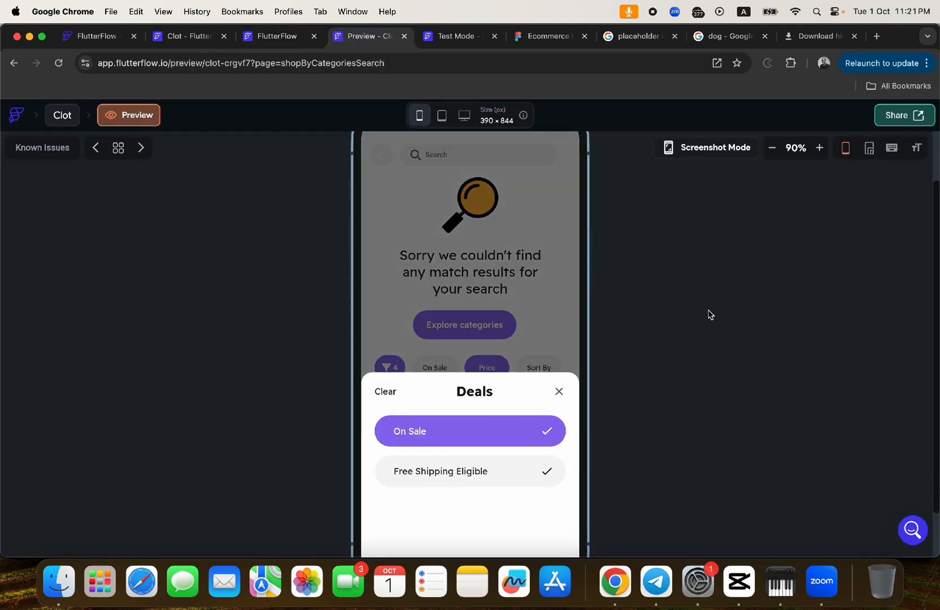
Step: Reduce the preview zoom to 75% and close the Deals bottom sheet to view the shopByCategoriesSearch page
left_click(777, 149)
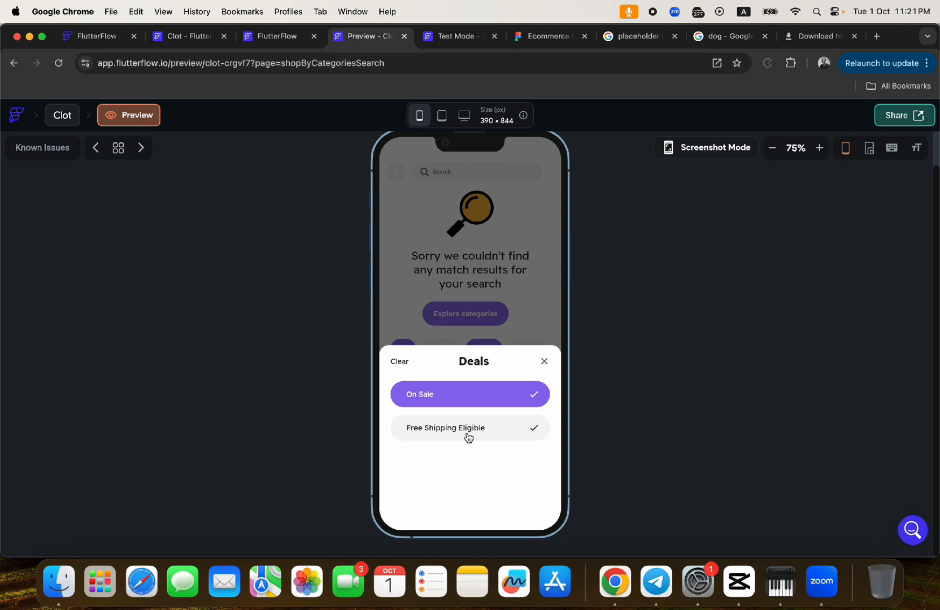
left_click(544, 363)
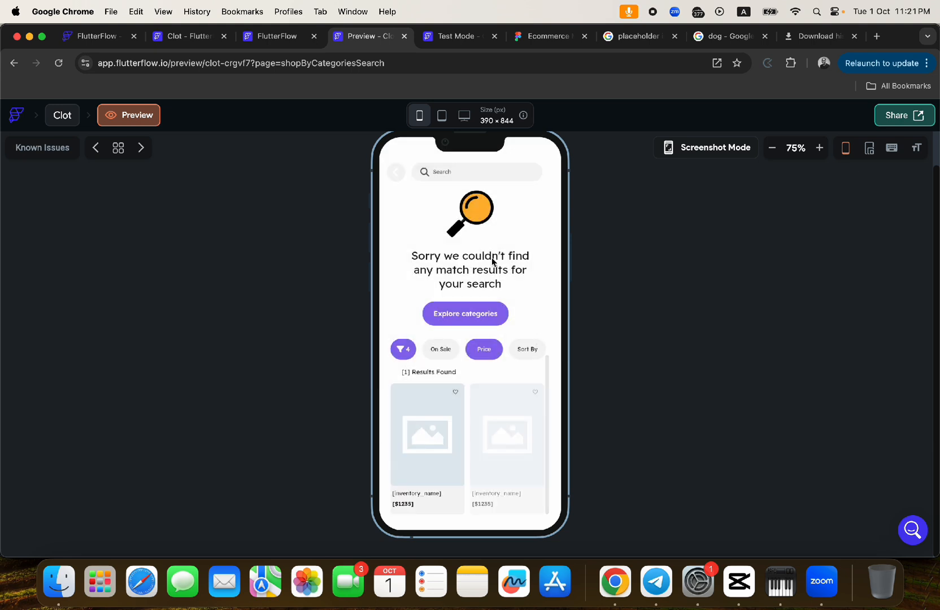
scroll(464, 269, "up", 6)
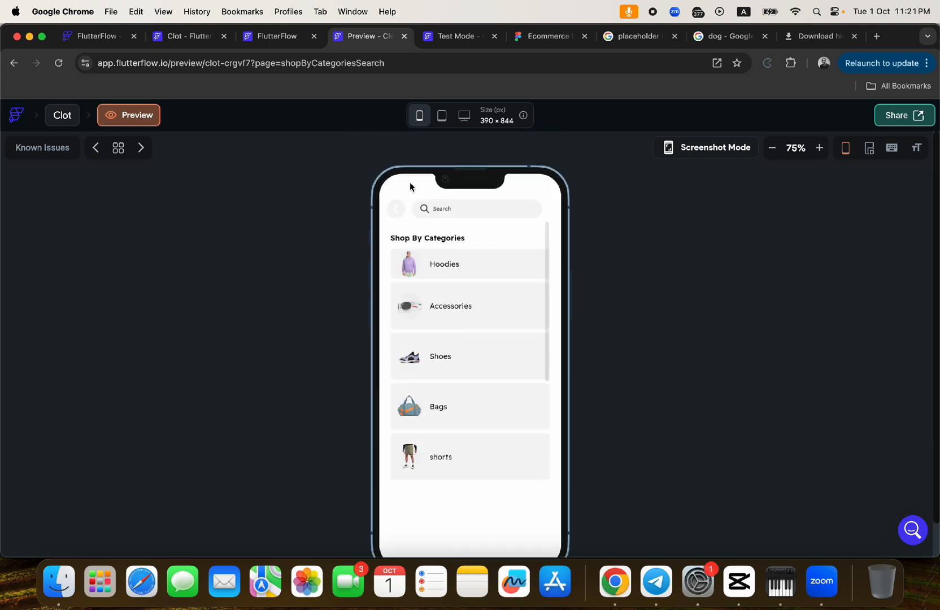
Step: Switch back to the project editor and check which variable generates the children of the search results ListView
left_click(201, 40)
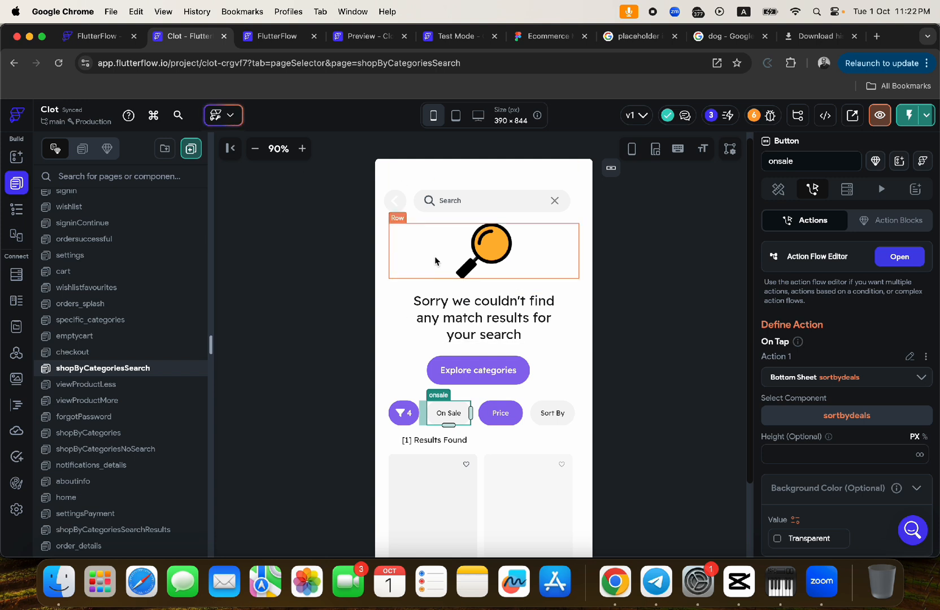
scroll(527, 359, "down", 3)
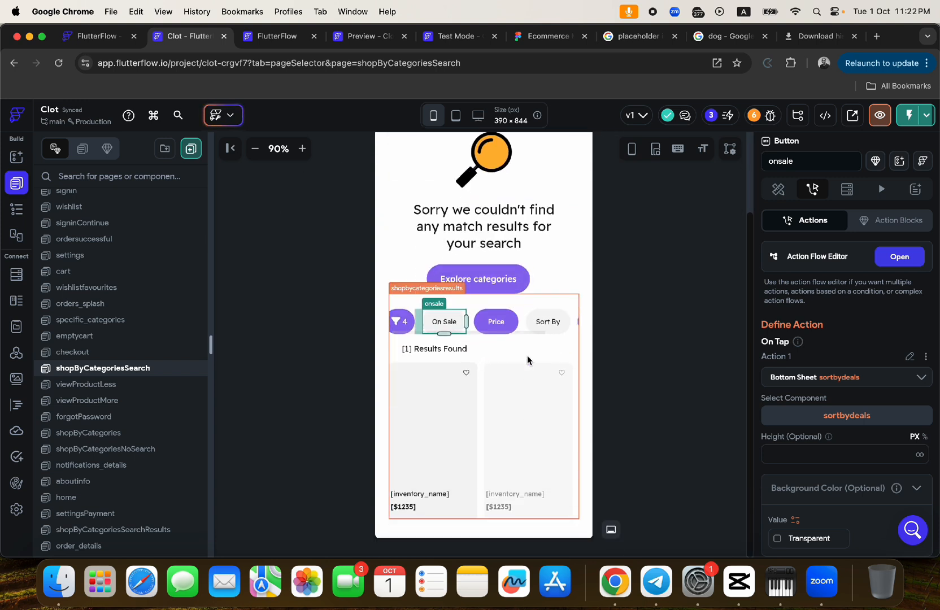
left_click(496, 414)
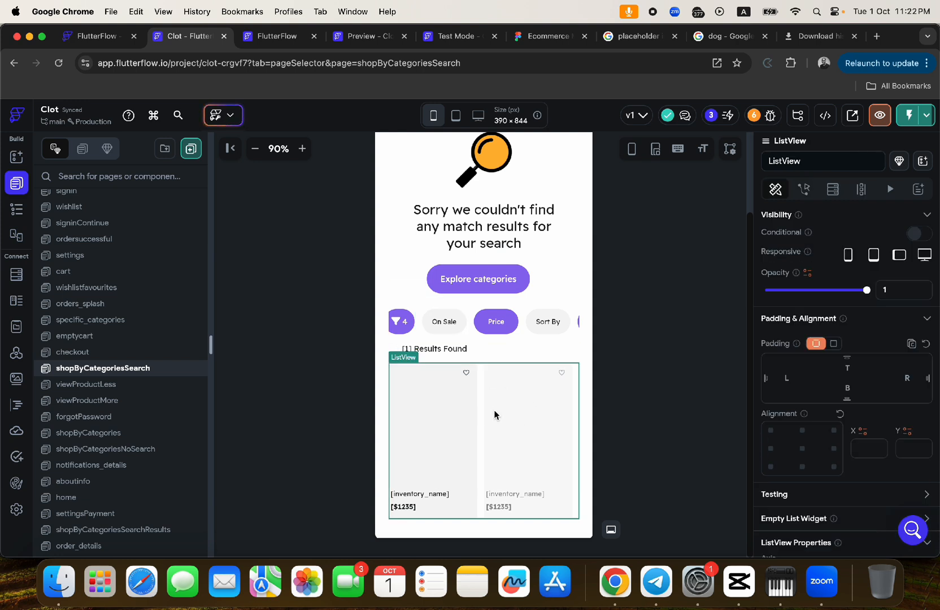
left_click(16, 209)
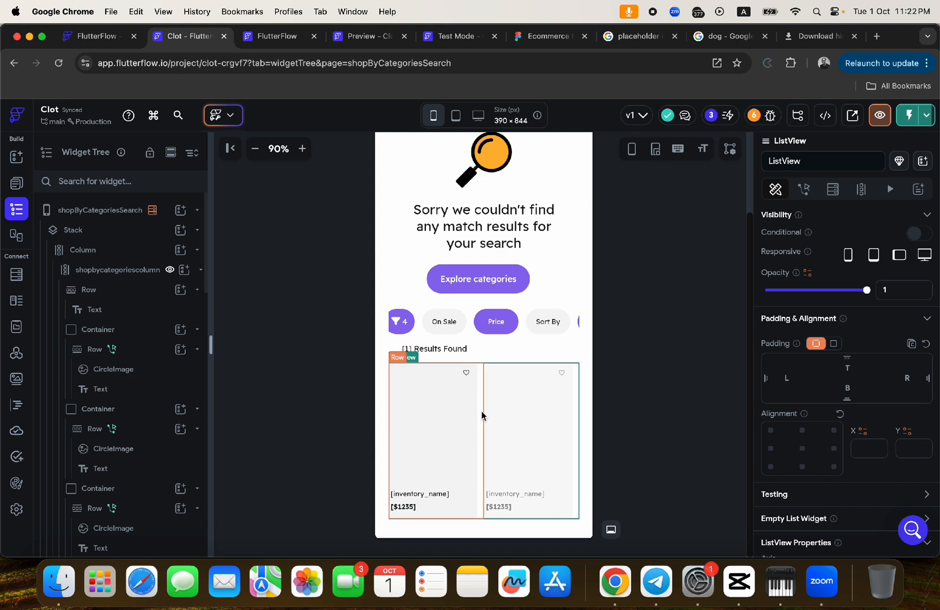
left_click(483, 416)
left_click(488, 410)
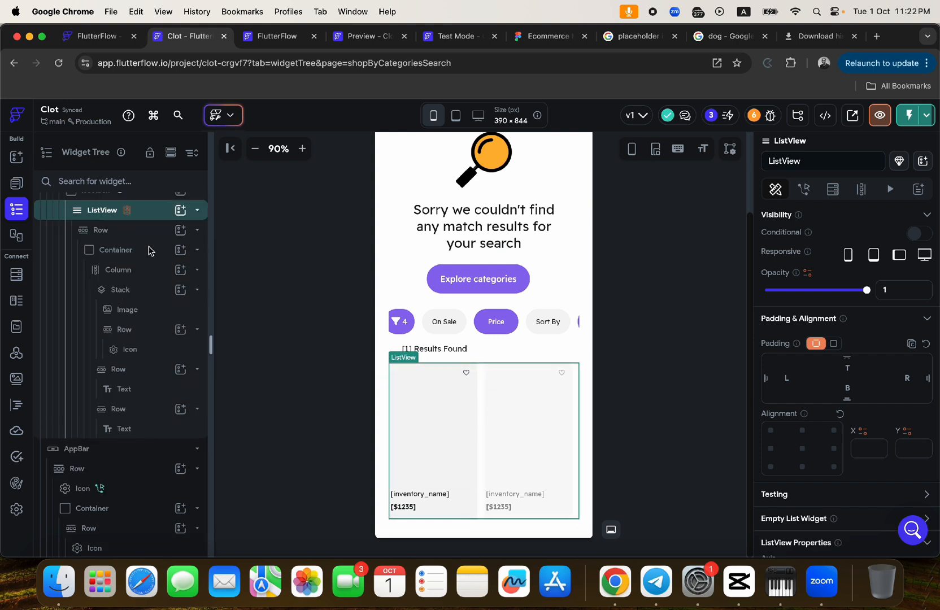
left_click(861, 189)
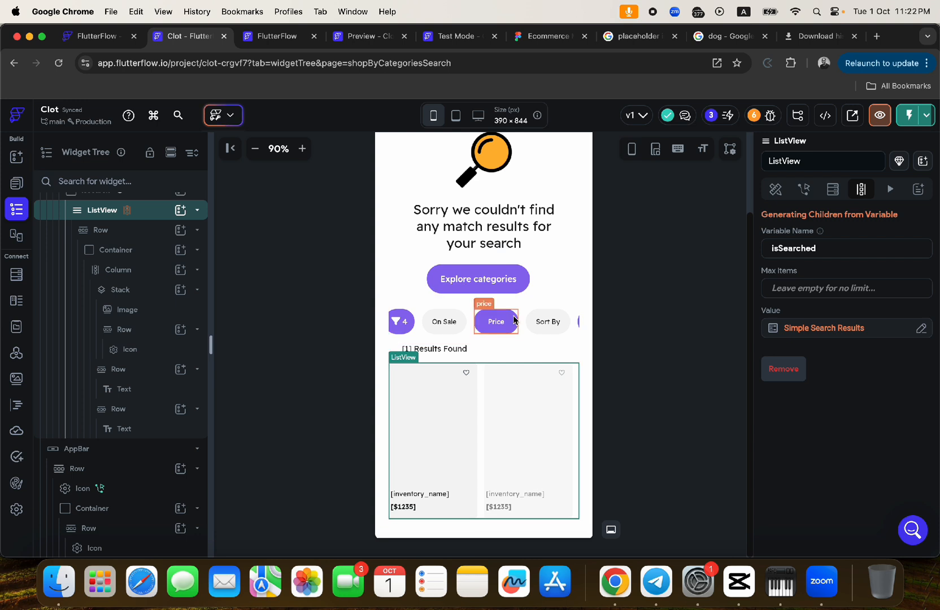
Step: Add a filter with AND logic to the shopByCategoriesSearch page's inventory backend query
left_click(508, 290)
scroll(508, 294, "up", 2)
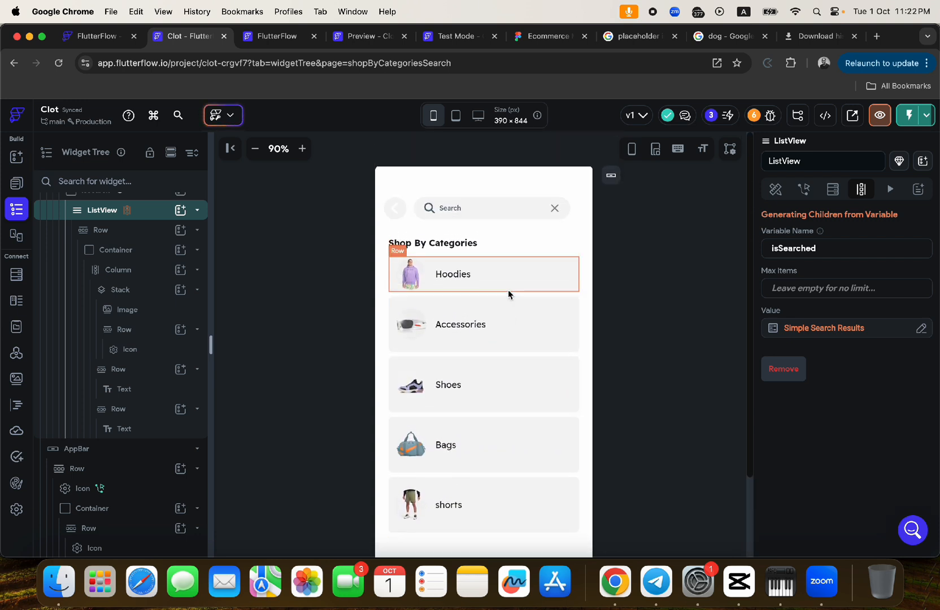
scroll(139, 258, "up", 5)
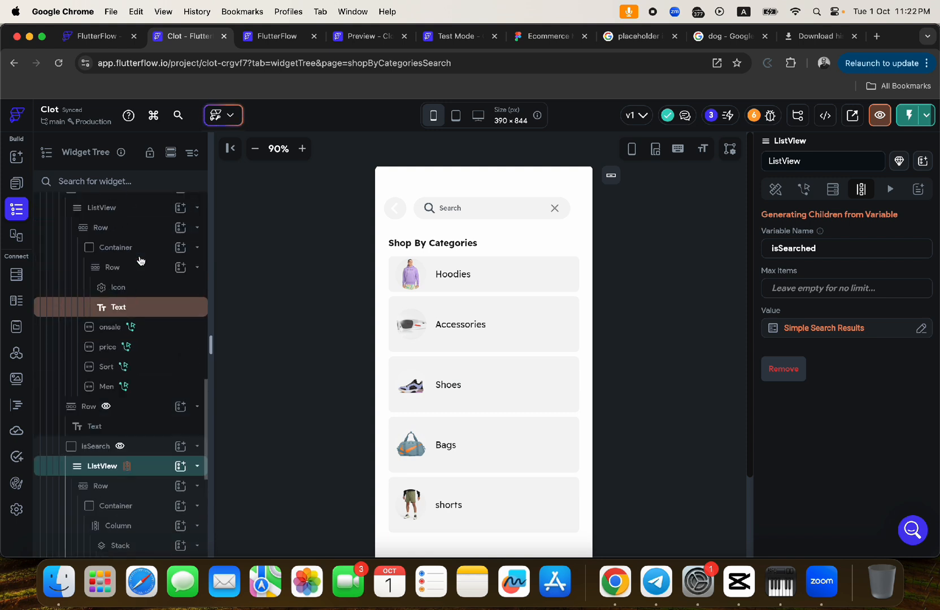
scroll(138, 258, "up", 6)
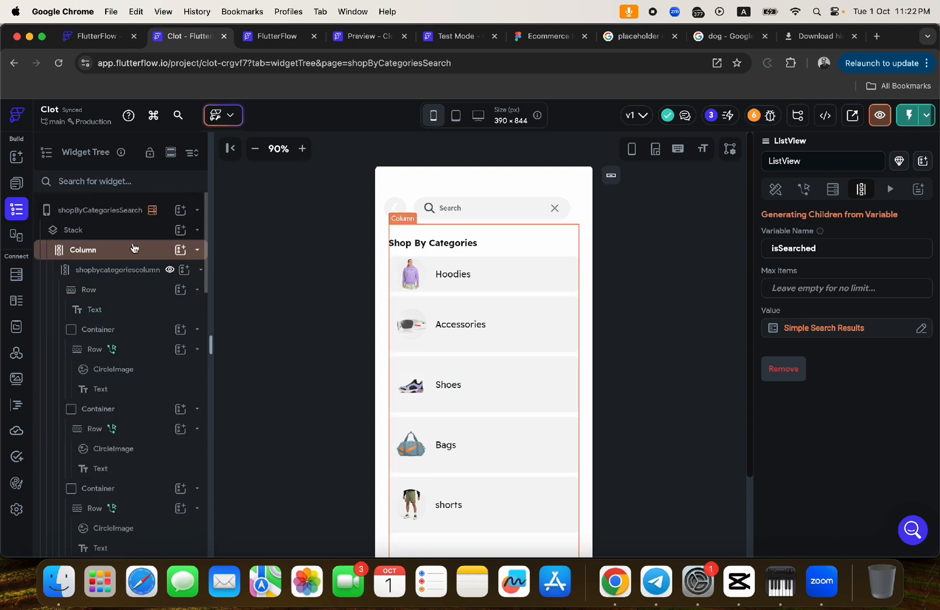
left_click(110, 215)
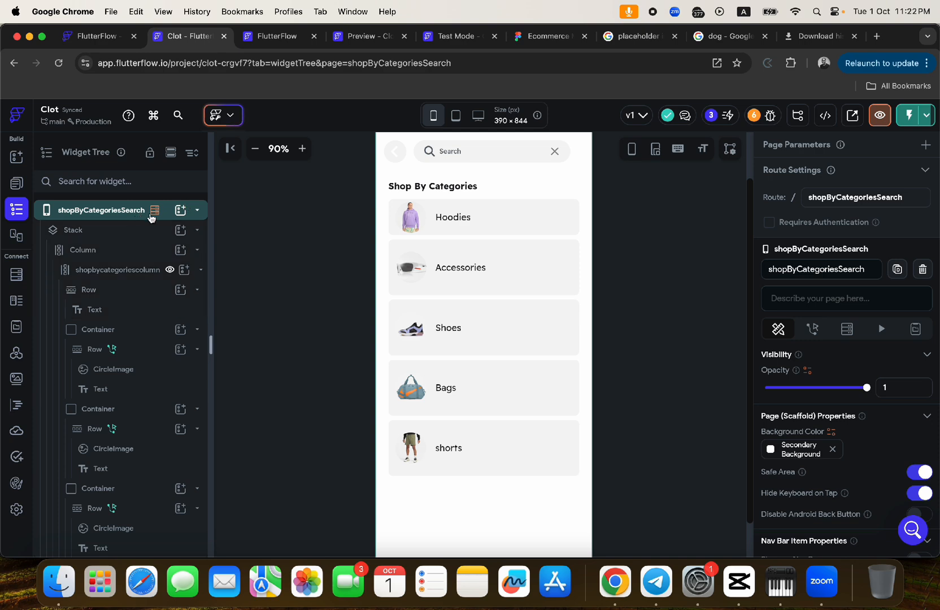
left_click(846, 329)
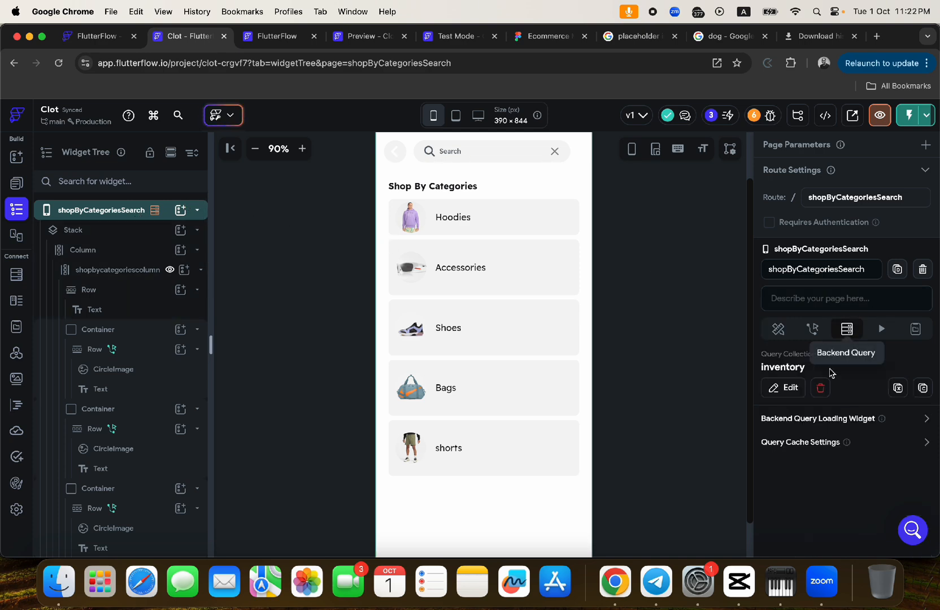
left_click(788, 389)
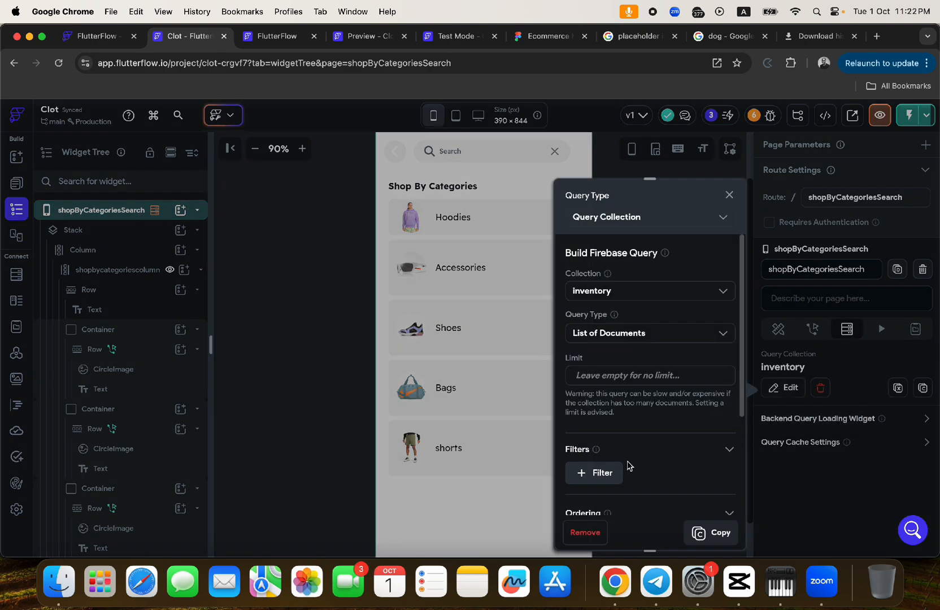
scroll(621, 469, "down", 4)
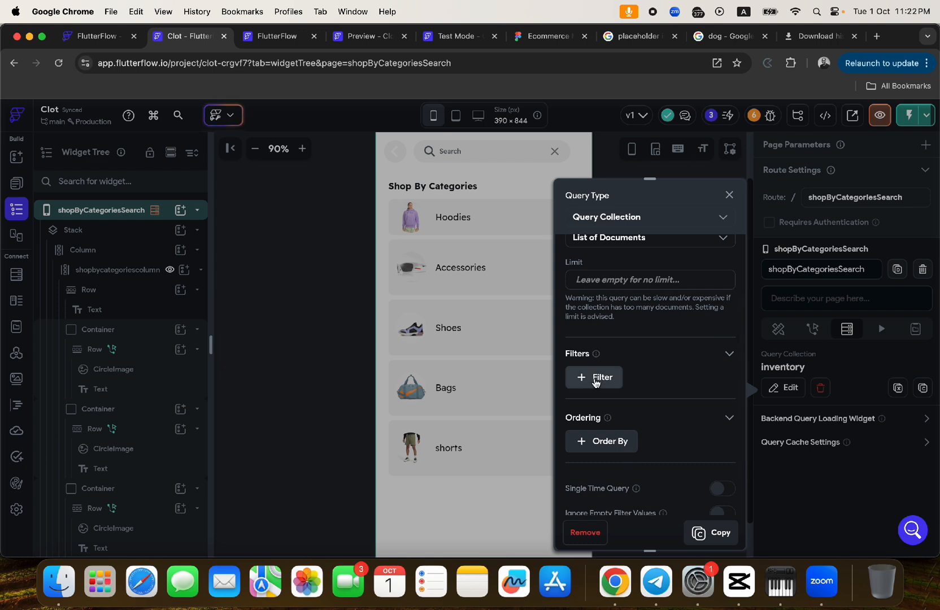
left_click(596, 383)
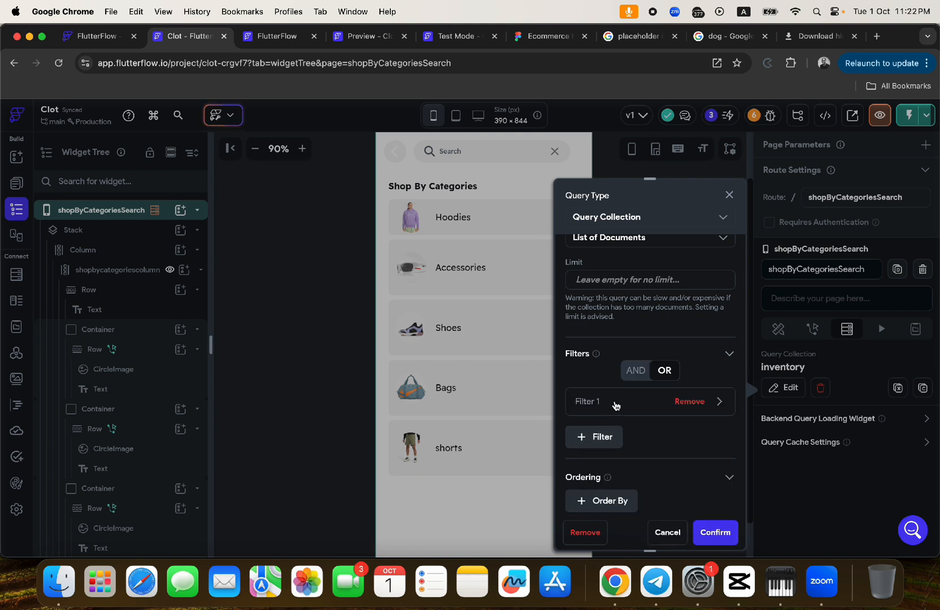
left_click(635, 372)
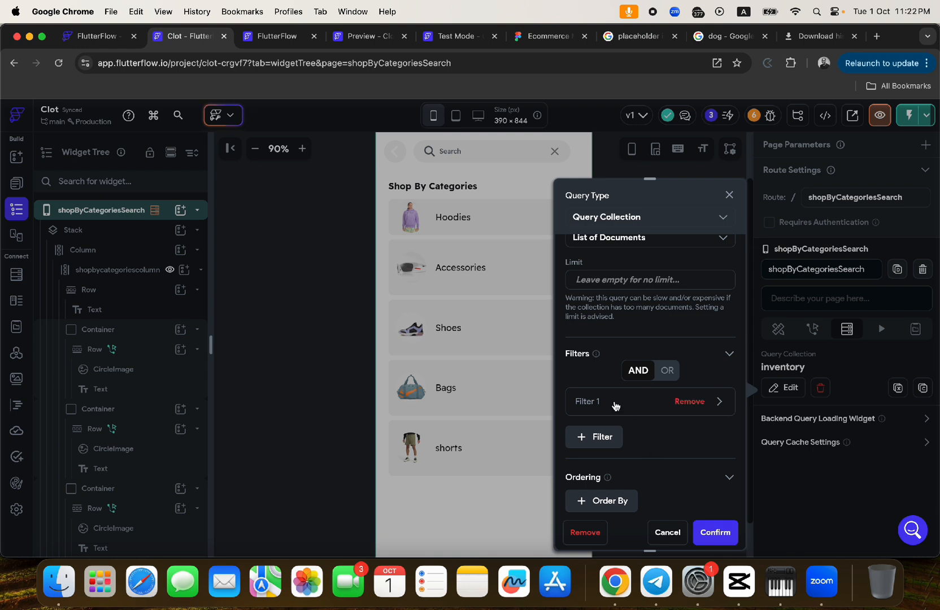
Step: Set the new filter's collection field to onsale and its relation to Equal To
left_click(590, 406)
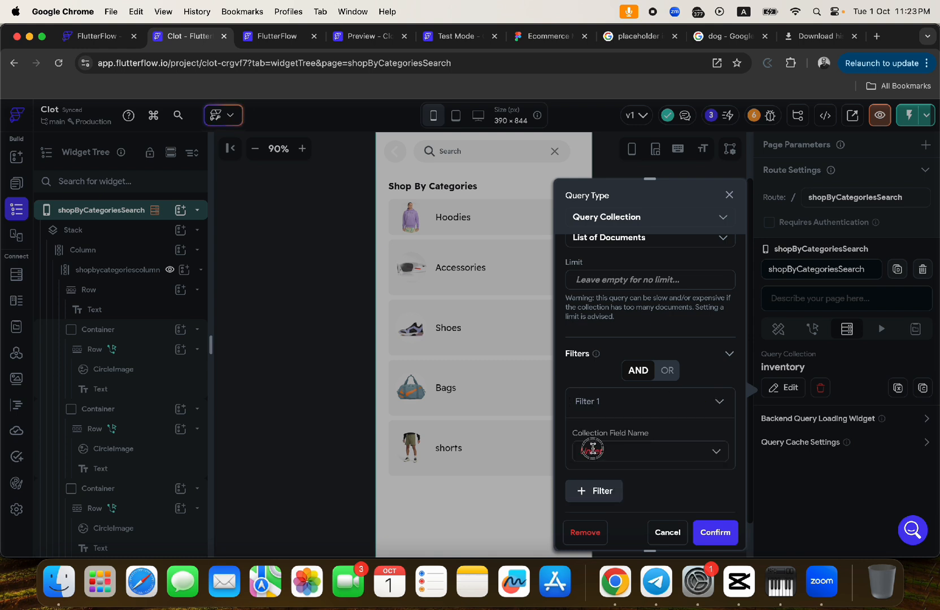
left_click(592, 450)
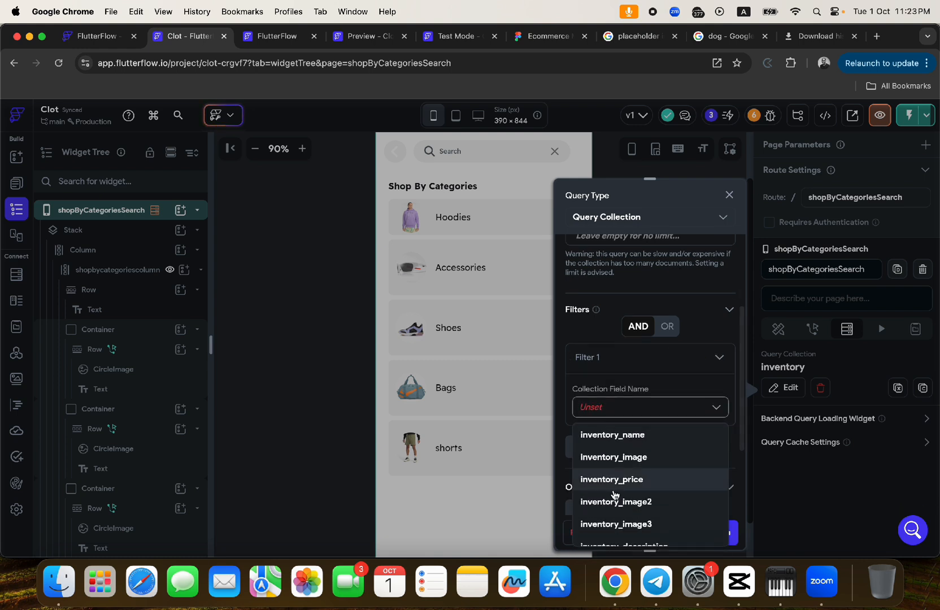
scroll(611, 491, "down", 5)
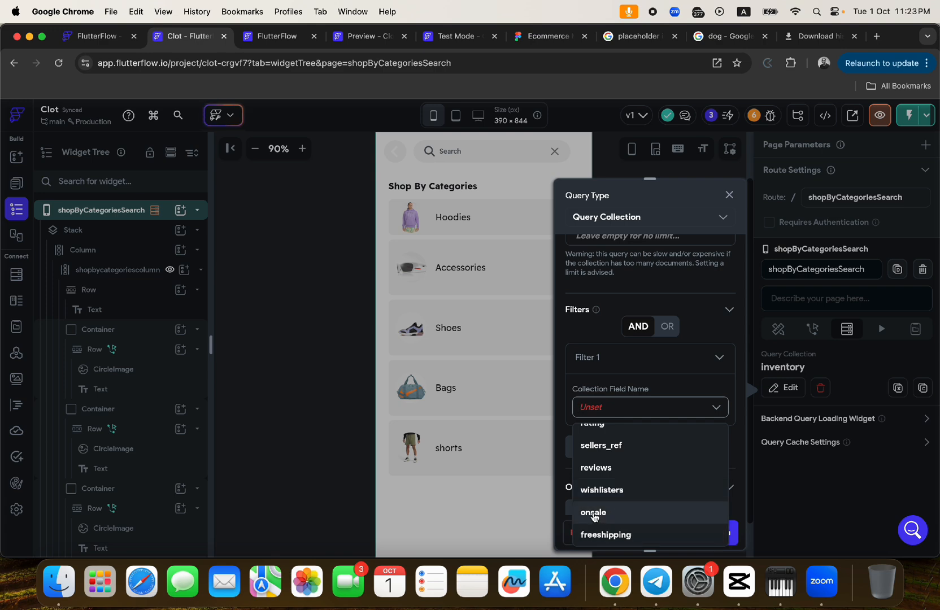
left_click(593, 512)
left_click(591, 456)
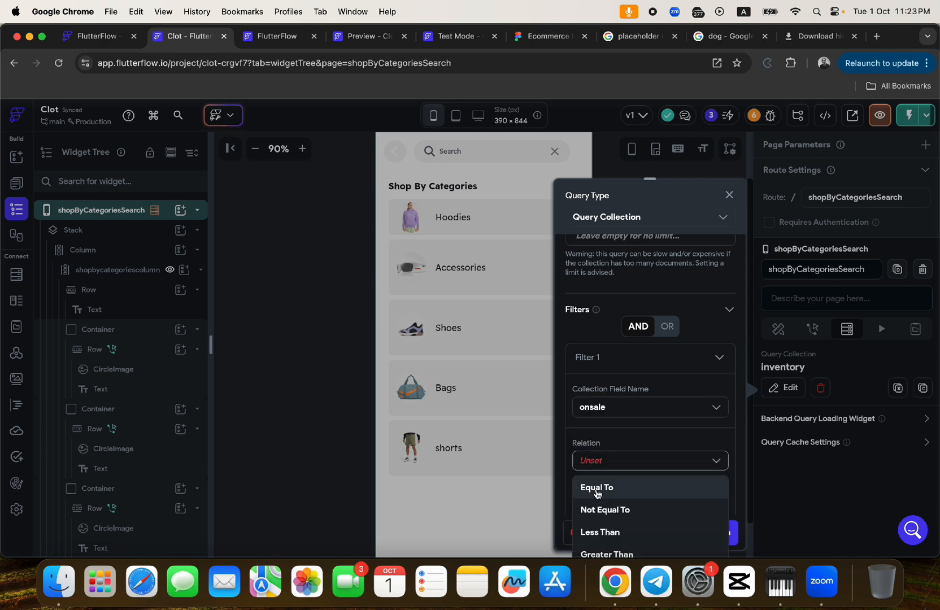
left_click(596, 493)
Step: Set the onsale filter's value to the deals app state variable and confirm the inventory query
scroll(604, 427, "down", 3)
left_click(606, 403)
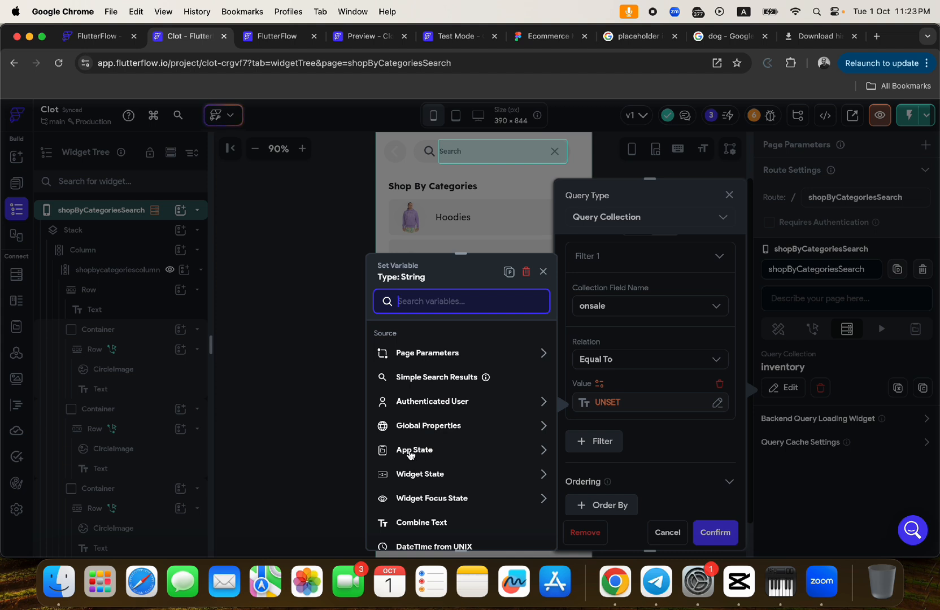
left_click(410, 451)
scroll(459, 474, "down", 5)
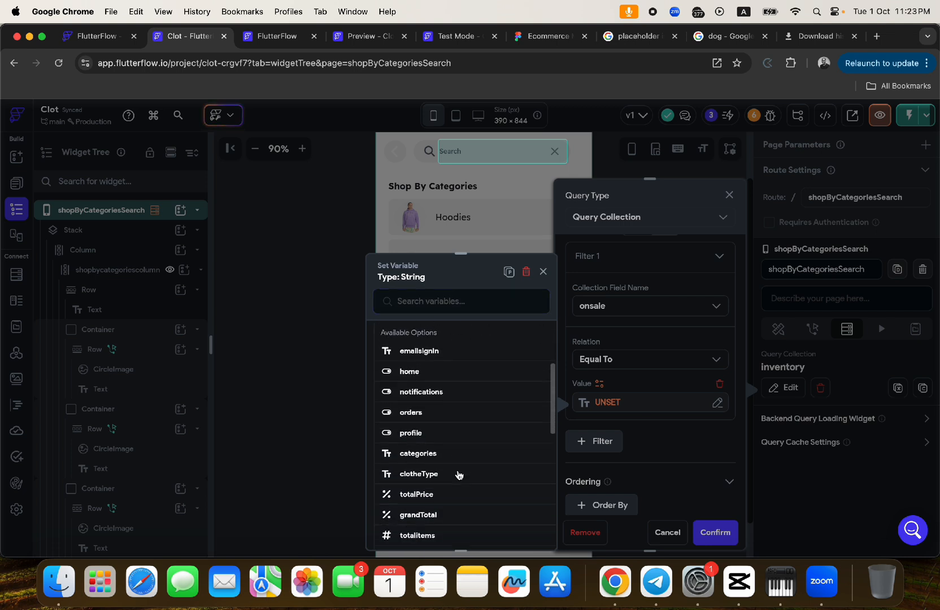
scroll(457, 475, "up", 1)
left_click(413, 446)
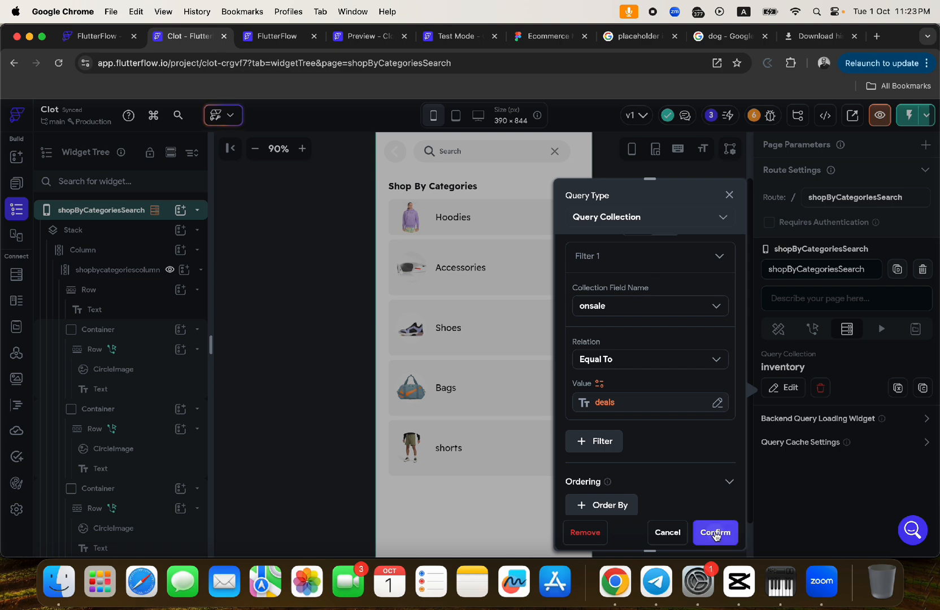
left_click(715, 533)
Step: Look over the shopByCategoriesSearch page's category list, empty-result message, filter buttons and results section
scroll(529, 368, "down", 6)
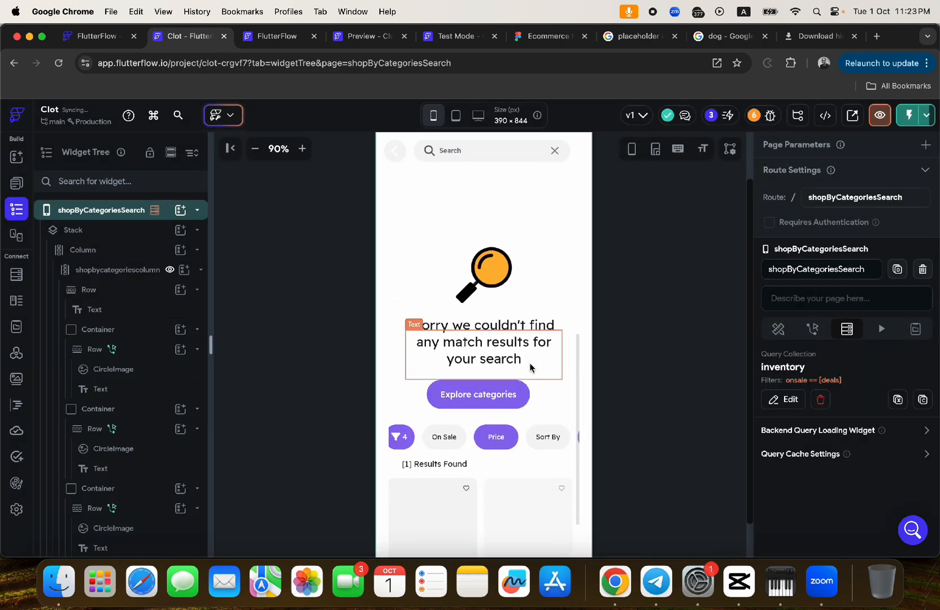
scroll(530, 367, "down", 1)
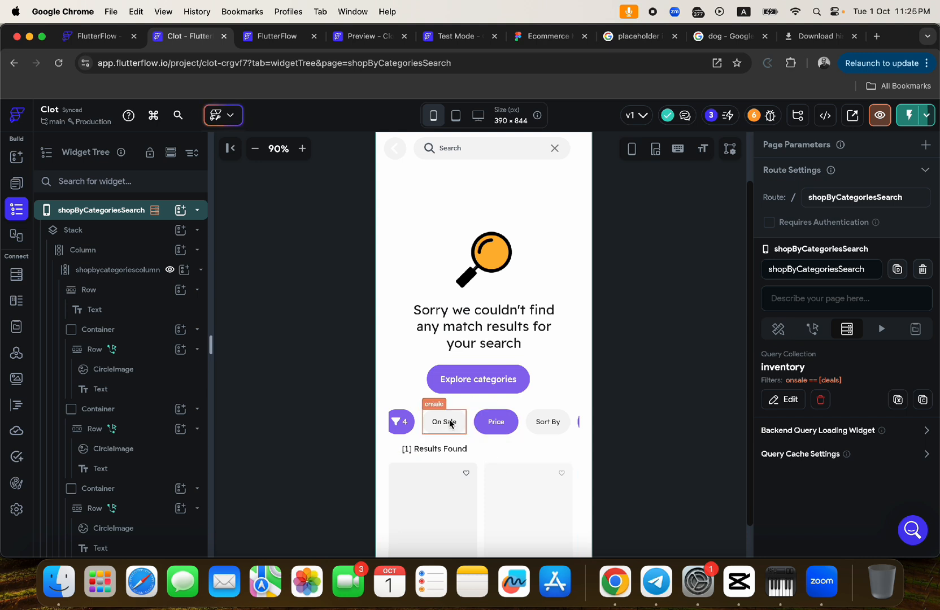
scroll(450, 424, "up", 1)
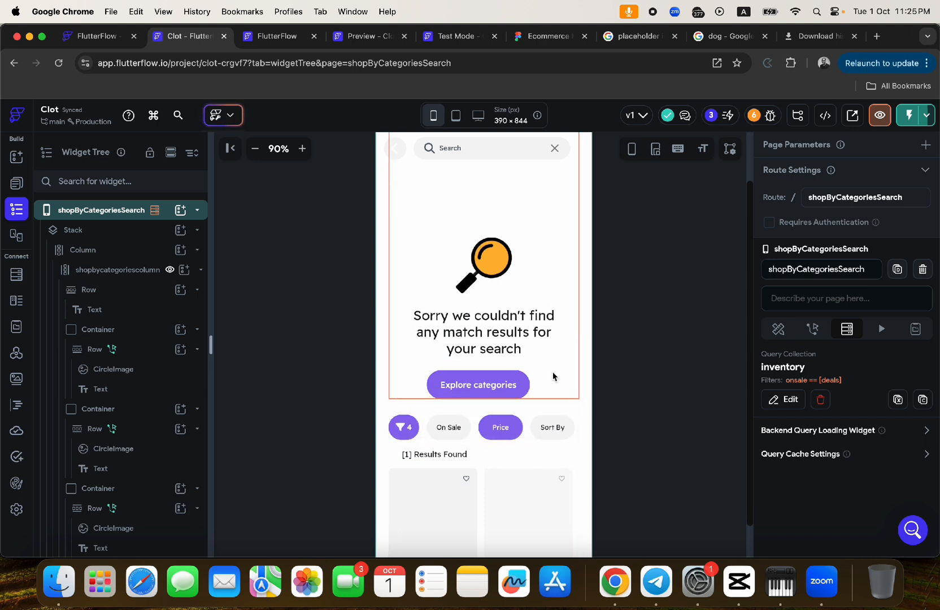
scroll(558, 396, "down", 2)
scroll(559, 397, "right", 1)
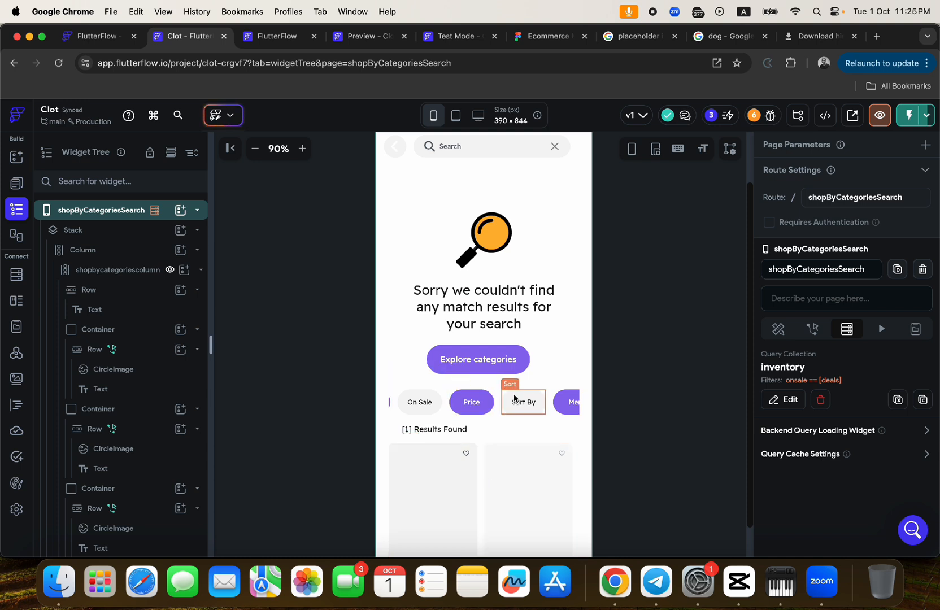
scroll(516, 296, "up", 5)
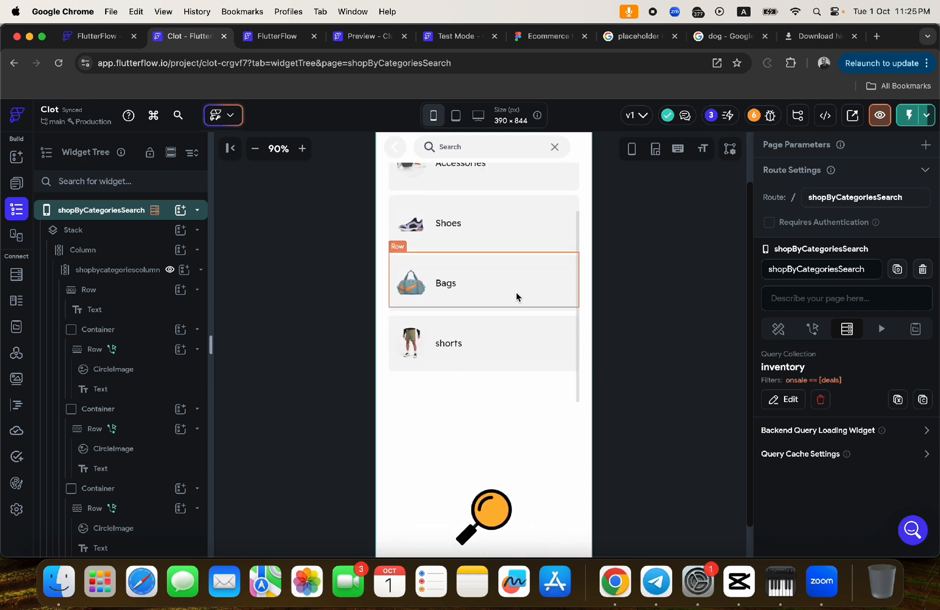
scroll(516, 297, "down", 5)
scroll(516, 296, "up", 6)
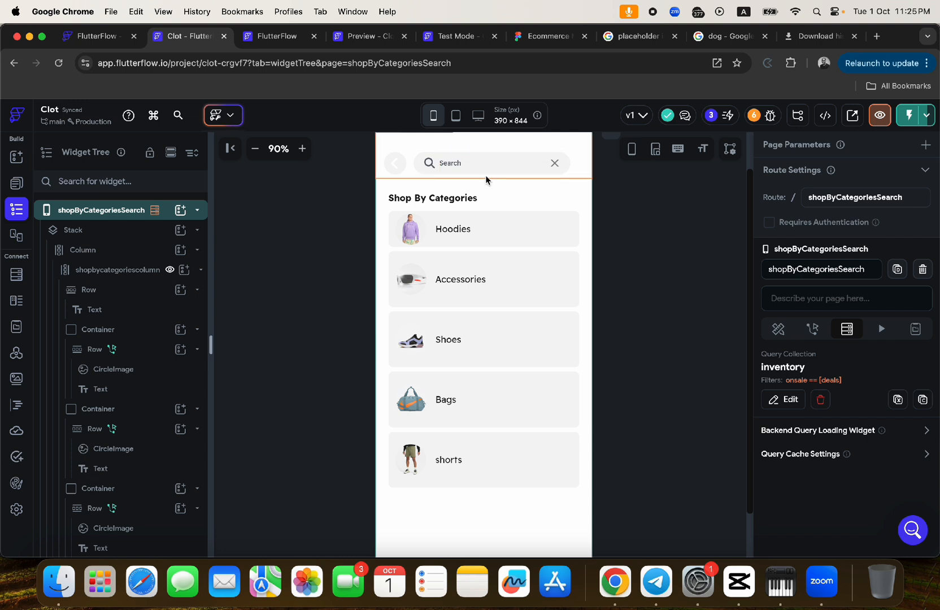
scroll(528, 357, "down", 10)
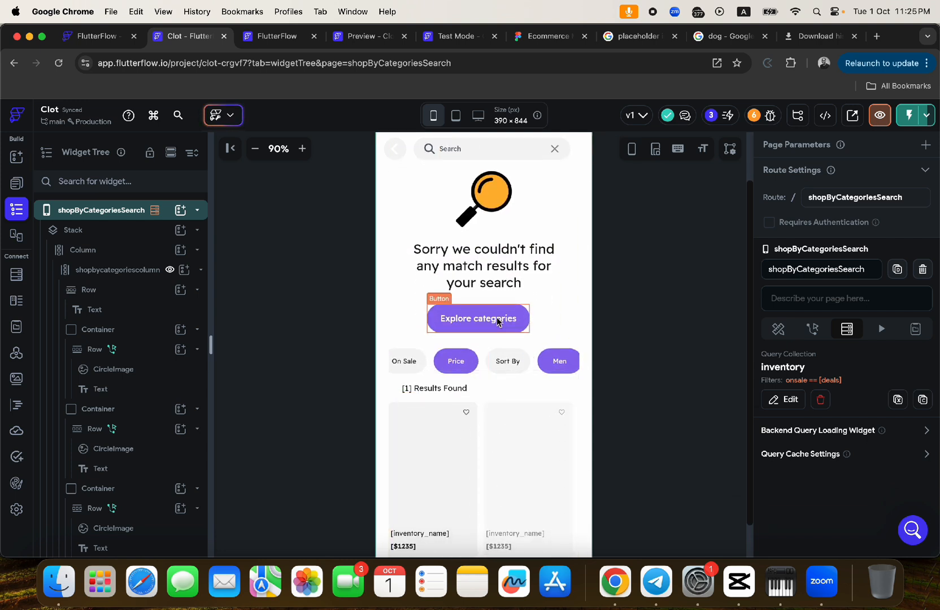
scroll(496, 319, "up", 8)
scroll(465, 226, "up", 5)
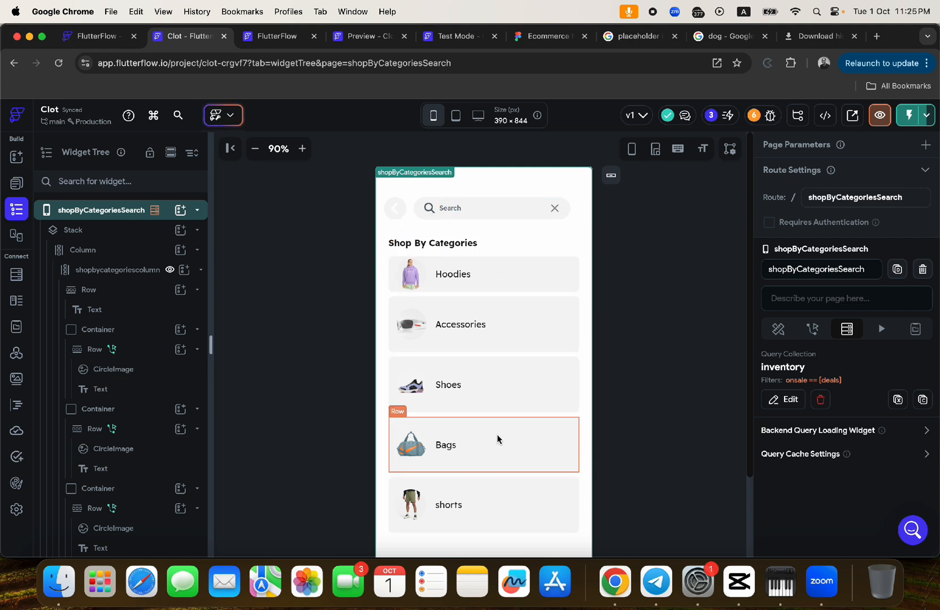
Step: Duplicate the isSearch results container directly below the original on the shopByCategoriesSearch page
scroll(497, 439, "down", 10)
scroll(497, 439, "down", 3)
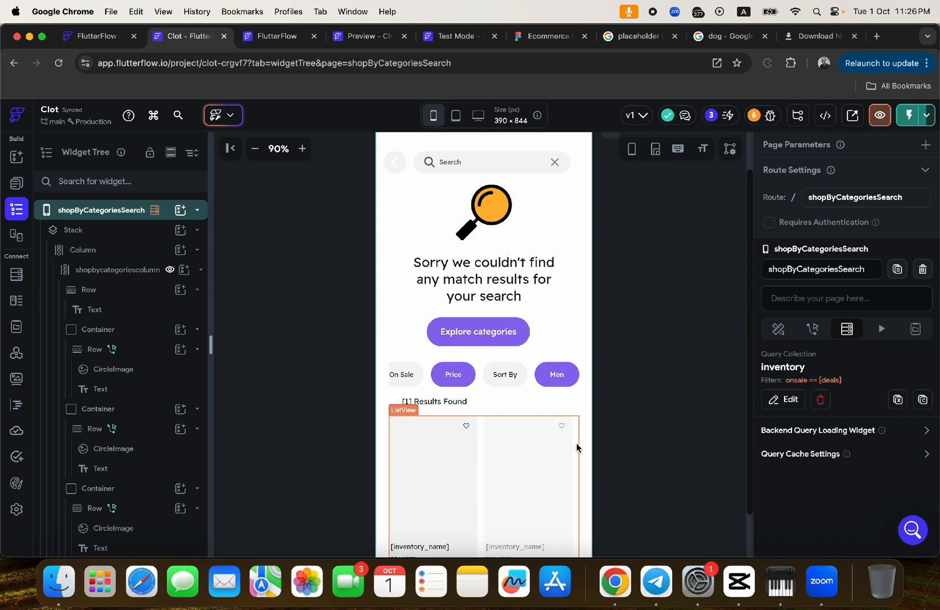
left_click(494, 432)
scroll(124, 265, "up", 3)
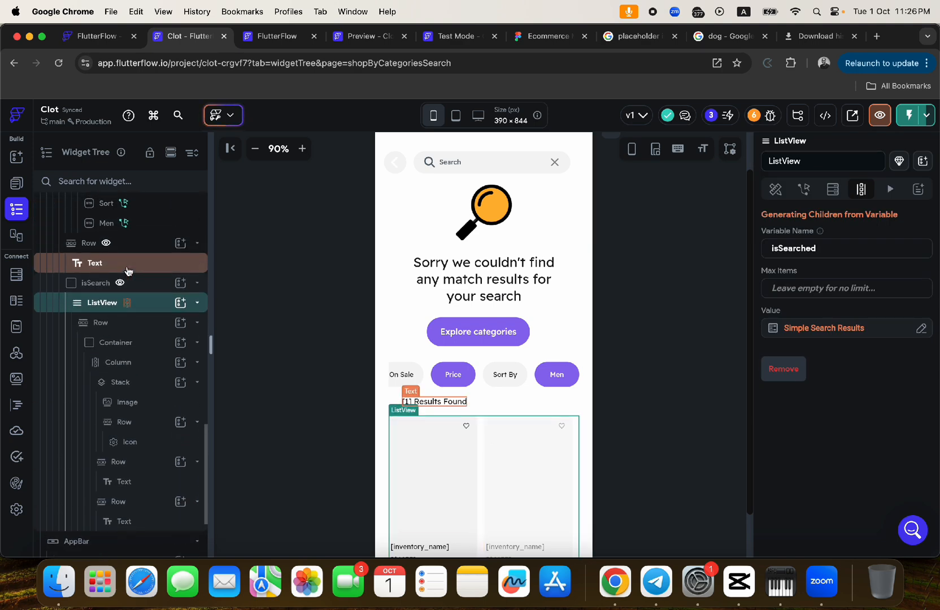
left_click(97, 284)
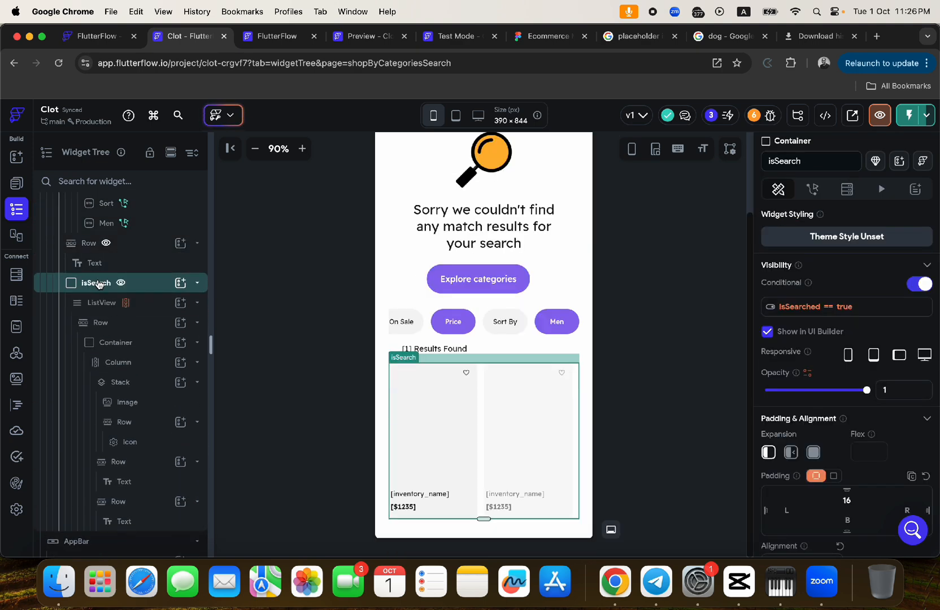
left_click(100, 284)
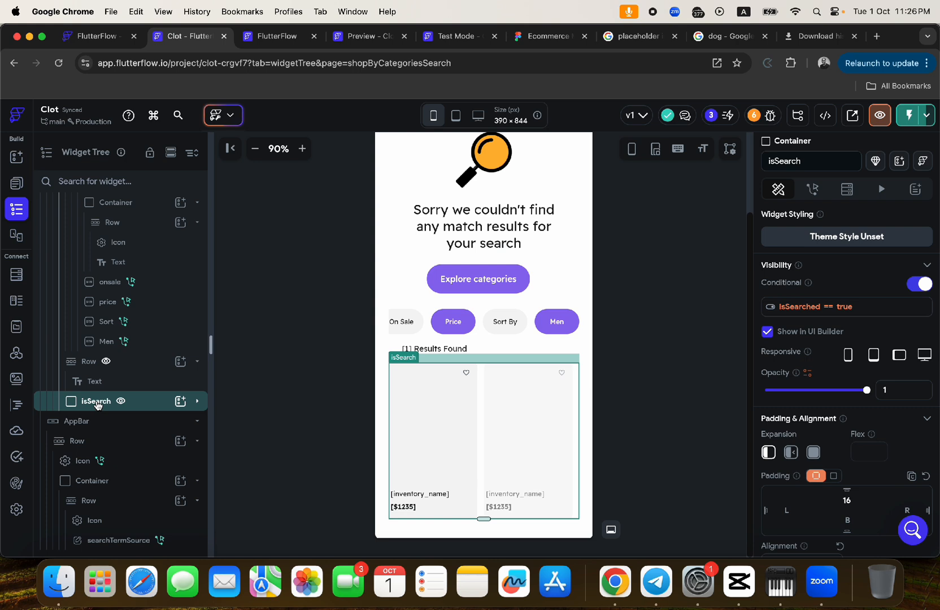
key("super+c")
scroll(97, 405, "up", 2)
key("super+v")
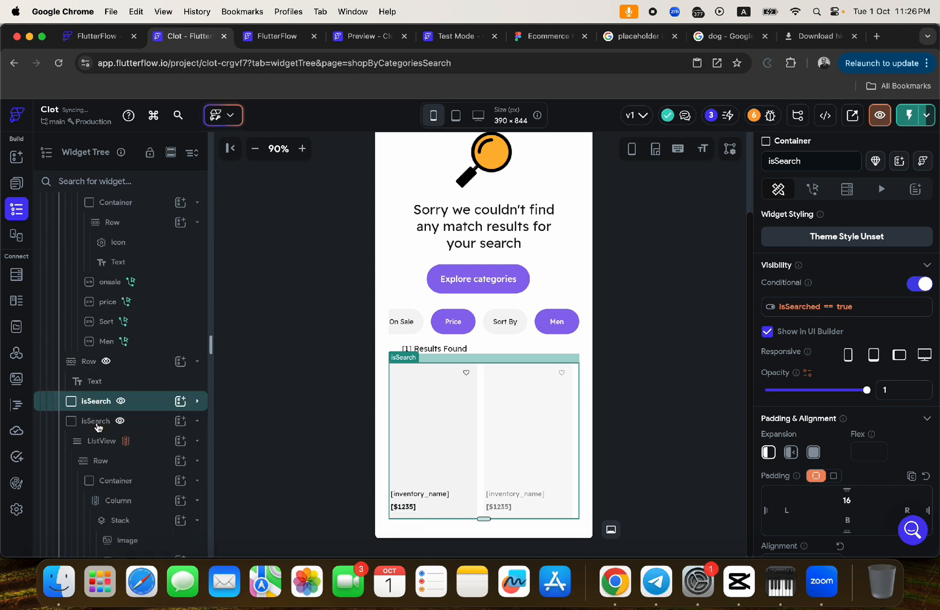
Step: Rename the duplicated isSearch container as isSearchWithFilter
left_click(97, 423)
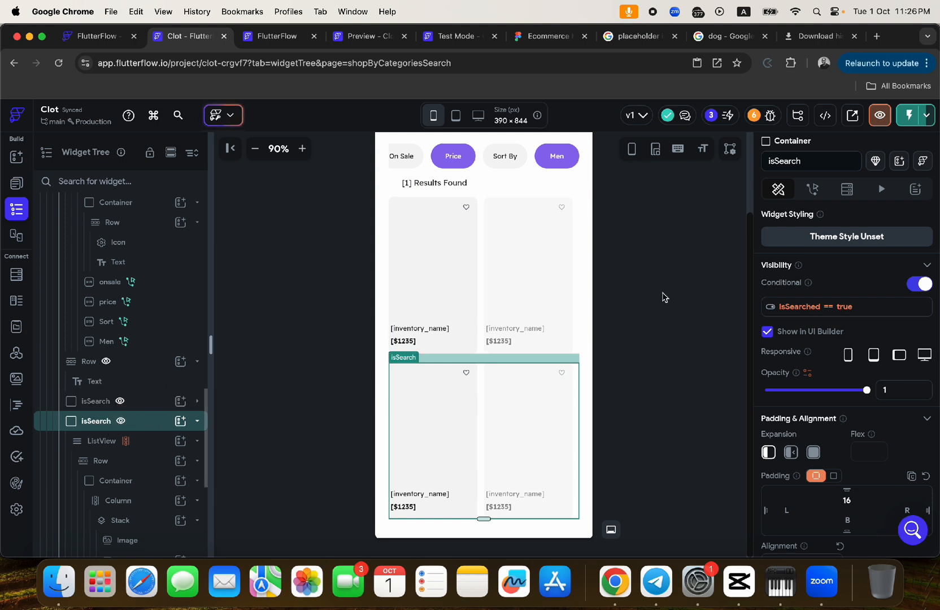
left_click(810, 161)
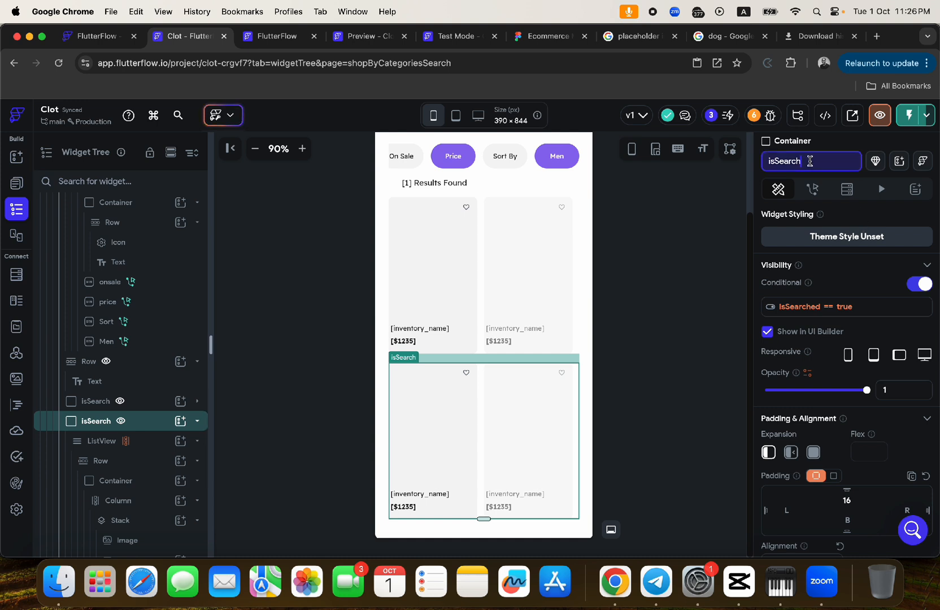
type("F")
key("BackSpace")
type("W")
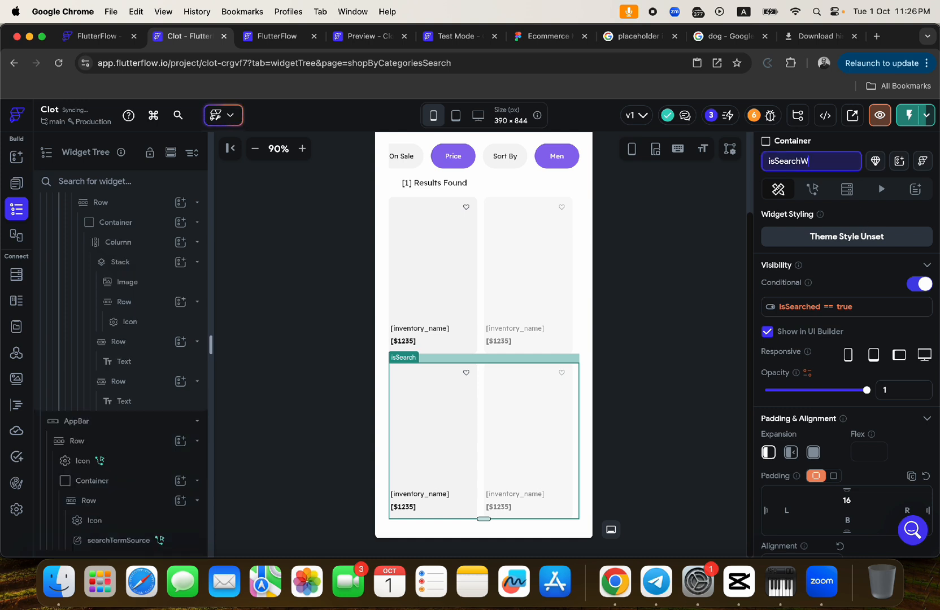
type("ithFilter")
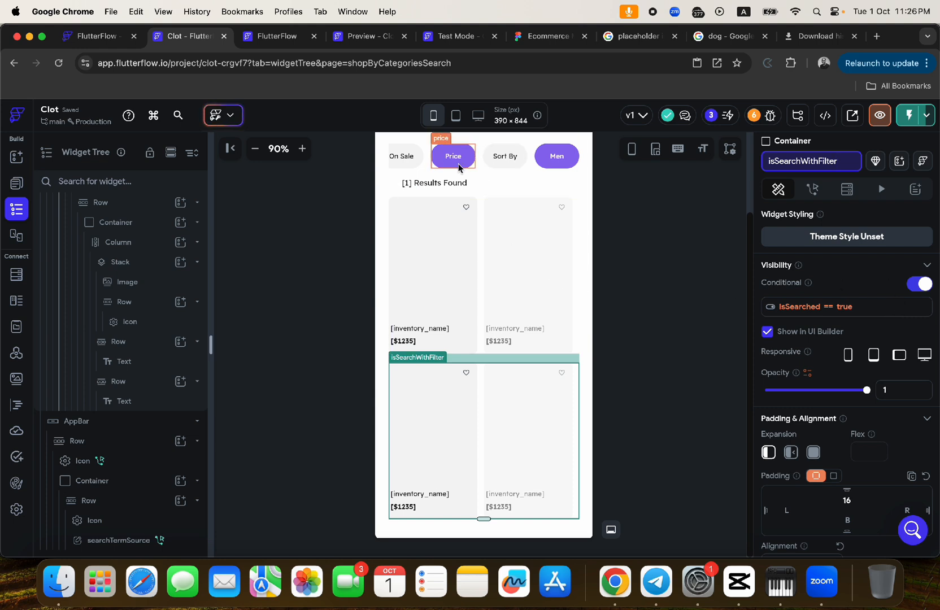
Step: Create a non-persisted Boolean app state variable named filter
scroll(458, 164, "left", 2)
scroll(458, 164, "left", 1)
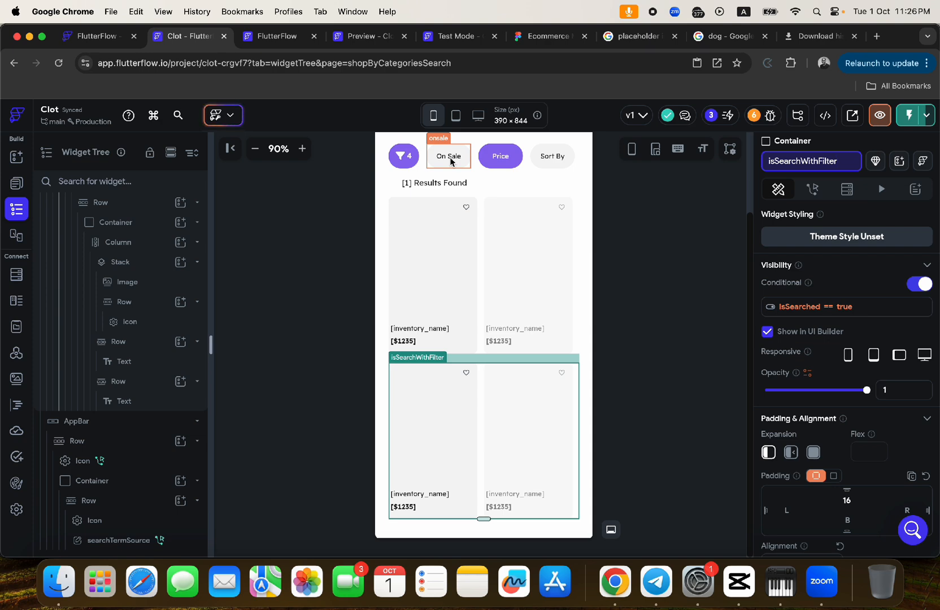
left_click(450, 161)
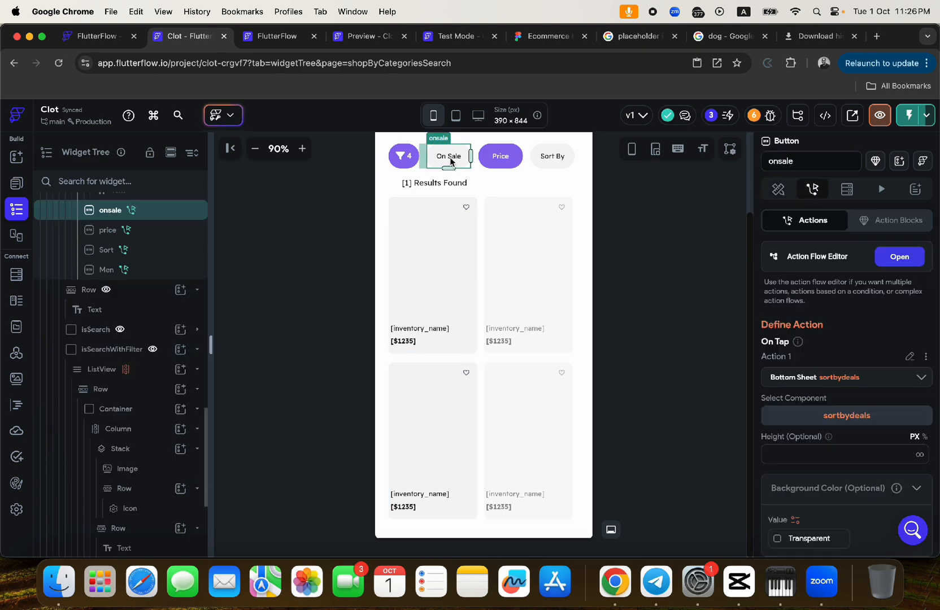
left_click(17, 333)
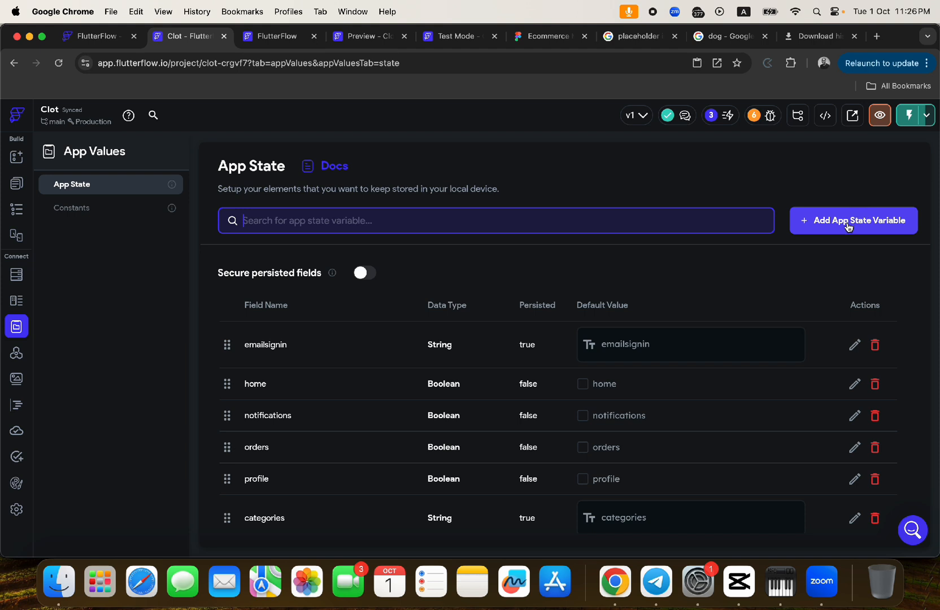
left_click(851, 220)
type("fil")
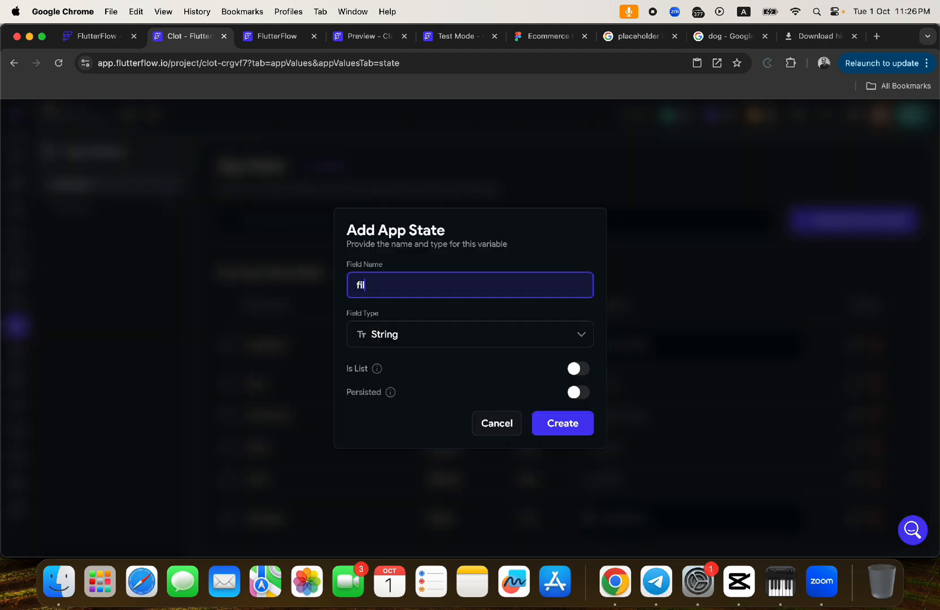
type("ter")
left_click(449, 341)
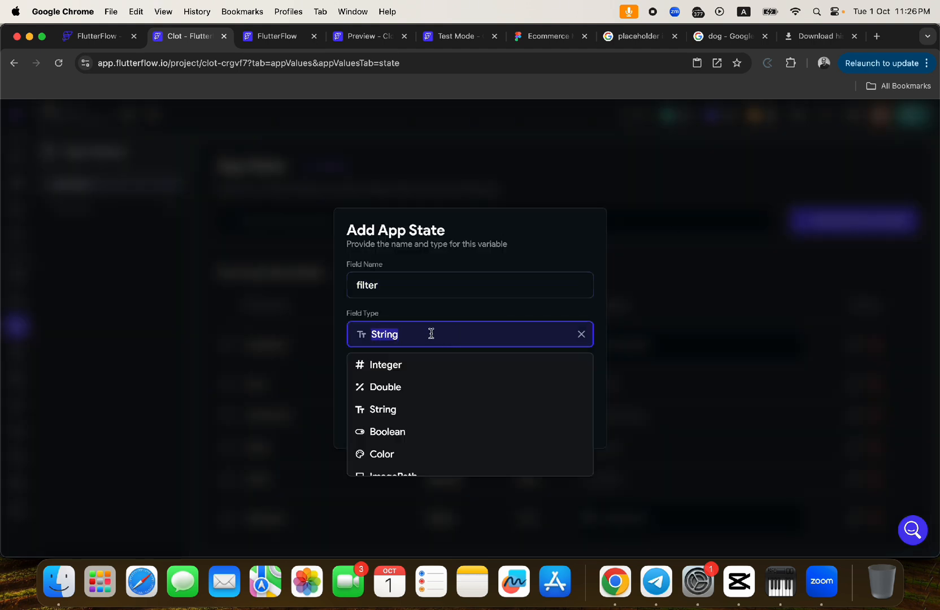
left_click(398, 432)
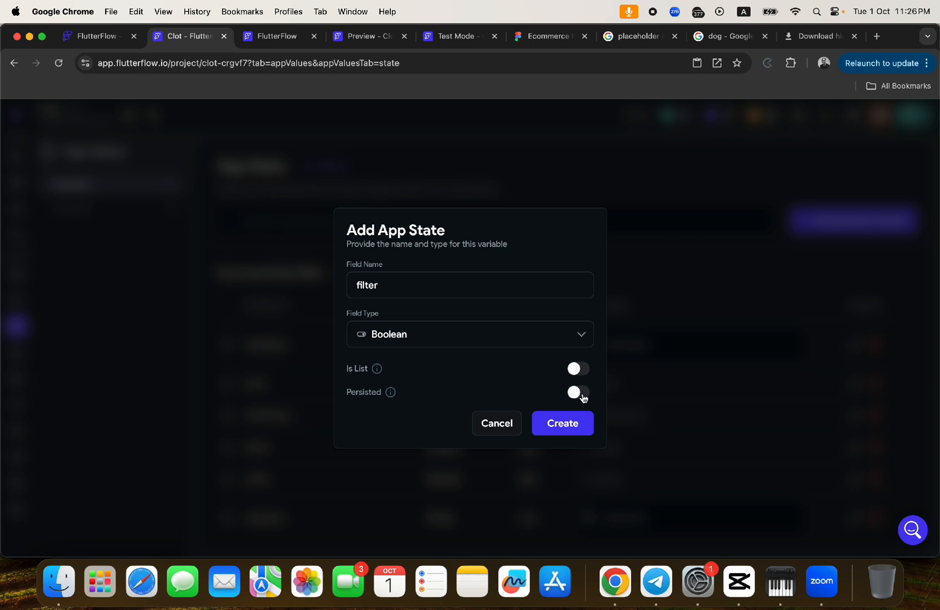
left_click(564, 422)
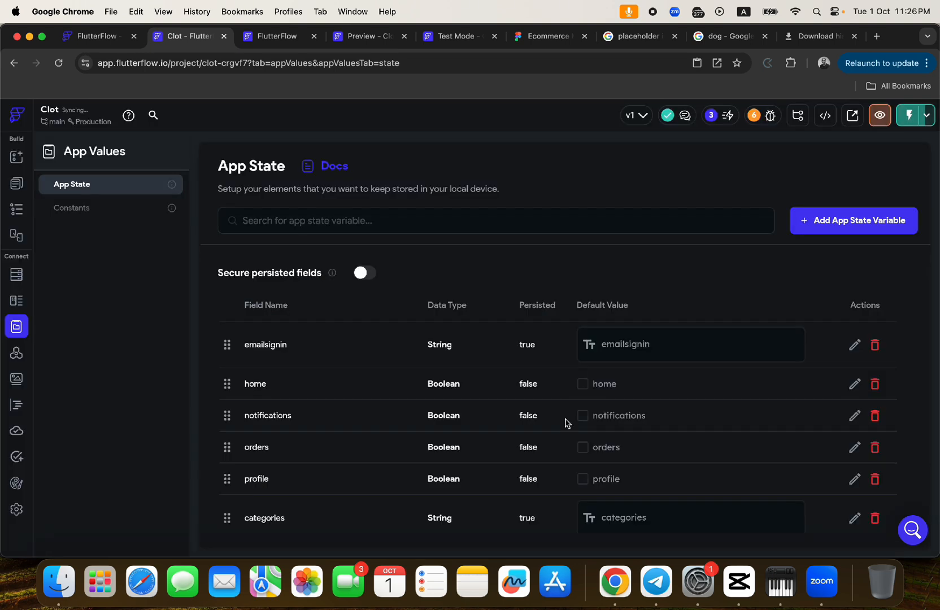
Step: Add an action to the On Sale button's on-tap flow and move it ahead of the sortbydeals bottom sheet
left_click(11, 211)
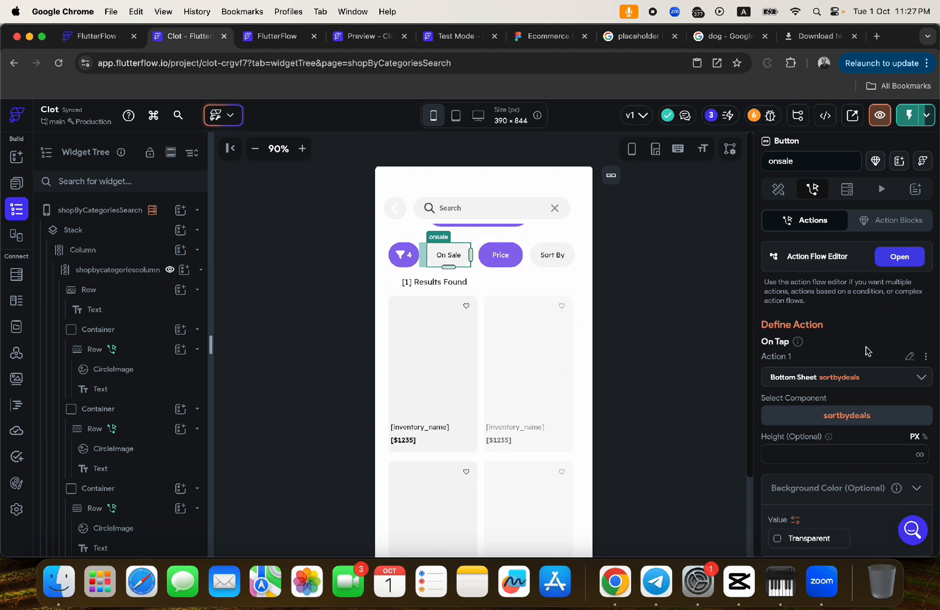
left_click(890, 261)
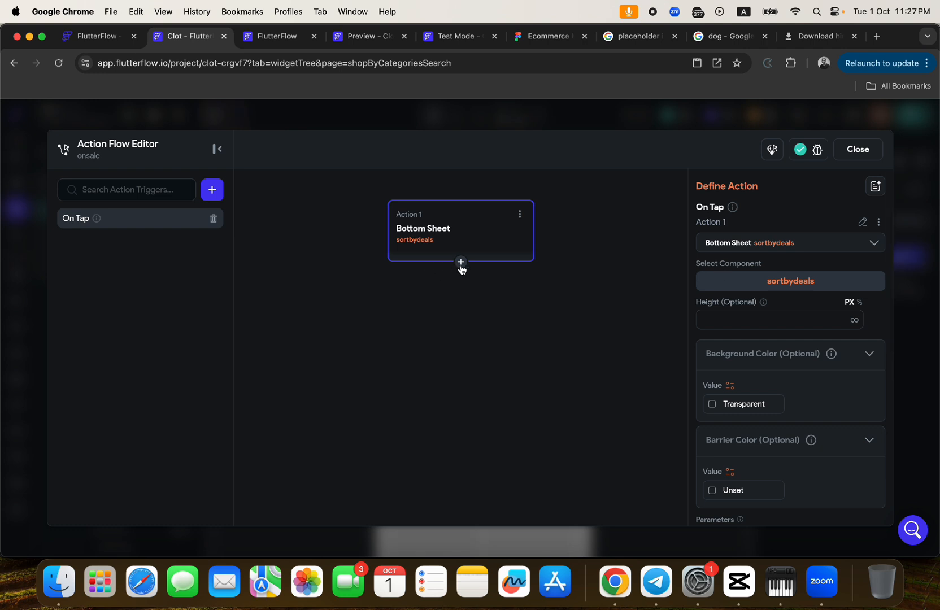
left_click(461, 261)
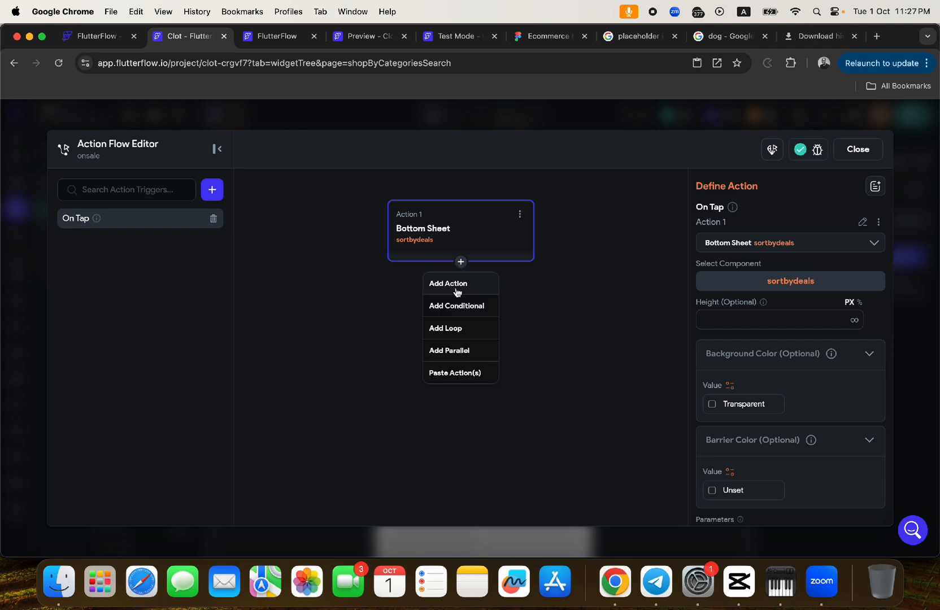
left_click(457, 281)
left_click(491, 327)
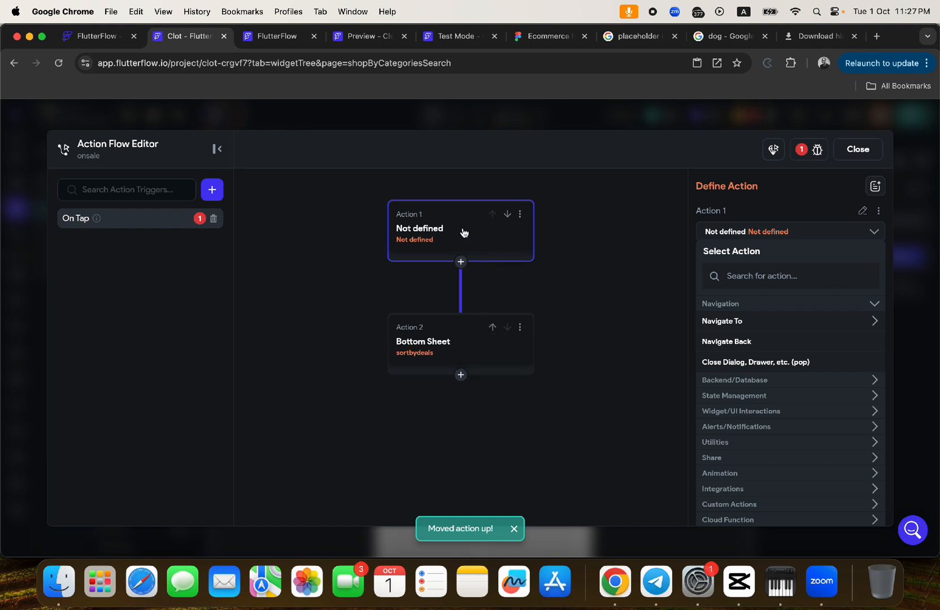
Step: Define the On Sale button's first action as Update App State with the filter field
left_click(726, 397)
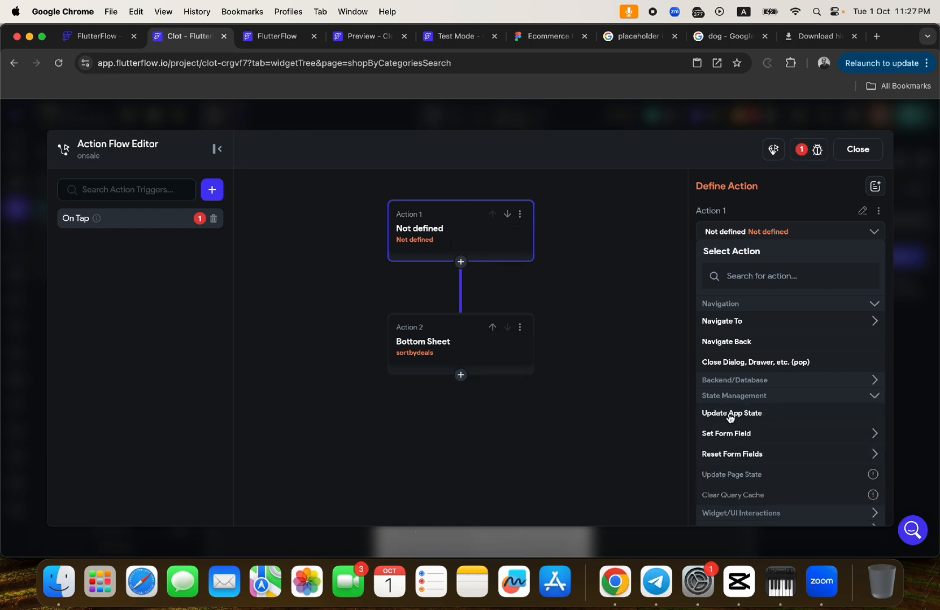
left_click(730, 413)
left_click(734, 287)
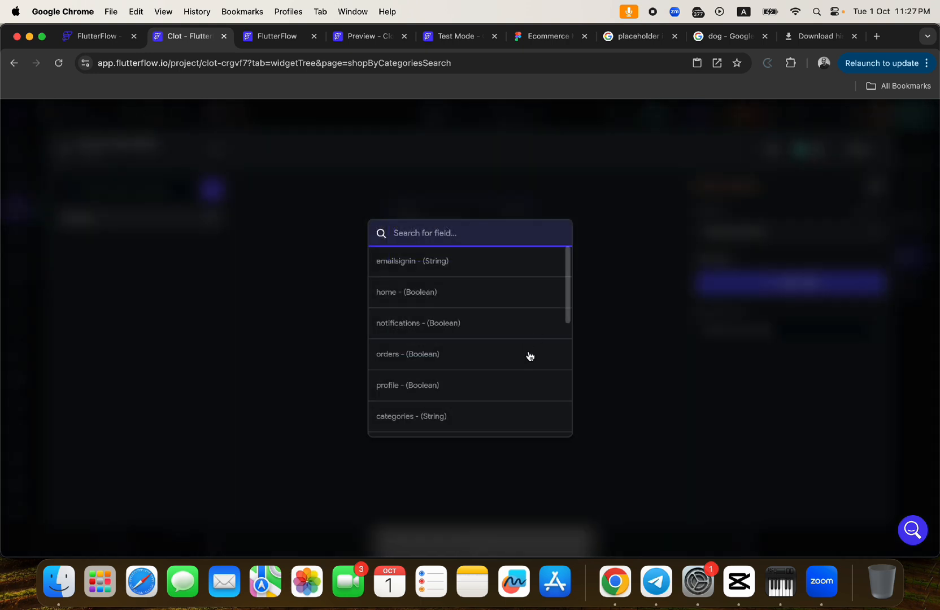
scroll(518, 390, "down", 5)
left_click(407, 423)
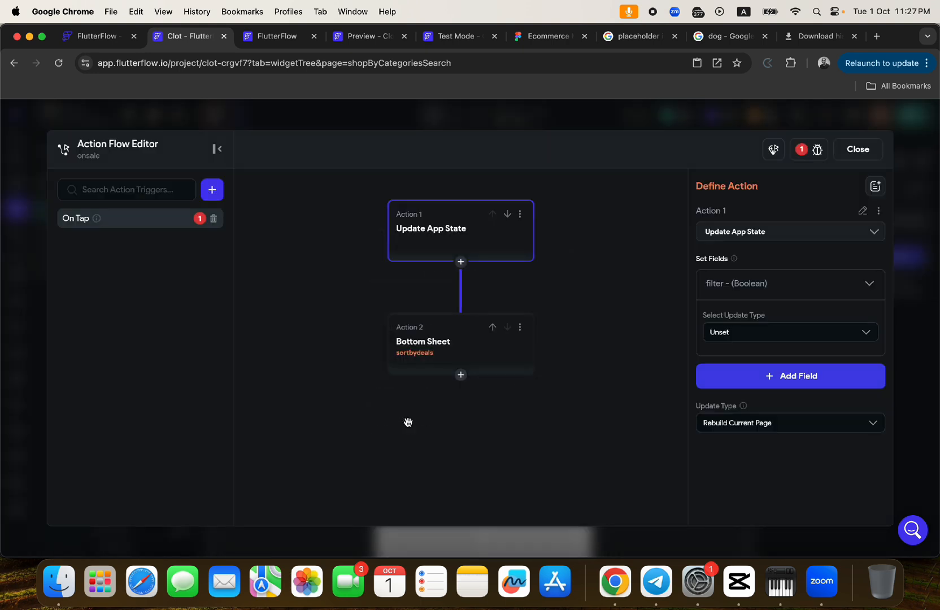
Step: Configure the filter field's update as Set Value with True and close the On Sale button's action flow
left_click(734, 332)
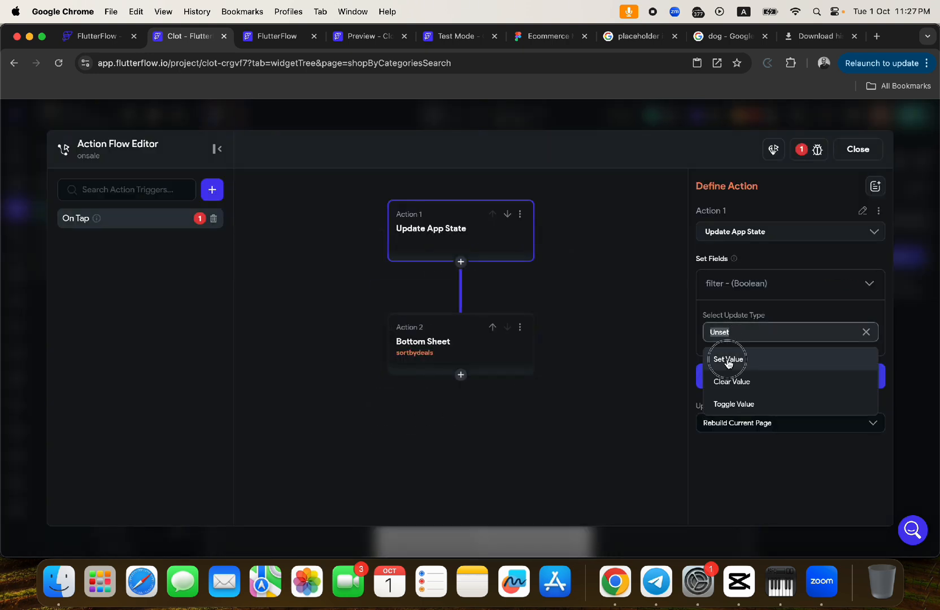
left_click(724, 359)
left_click(724, 368)
left_click(725, 401)
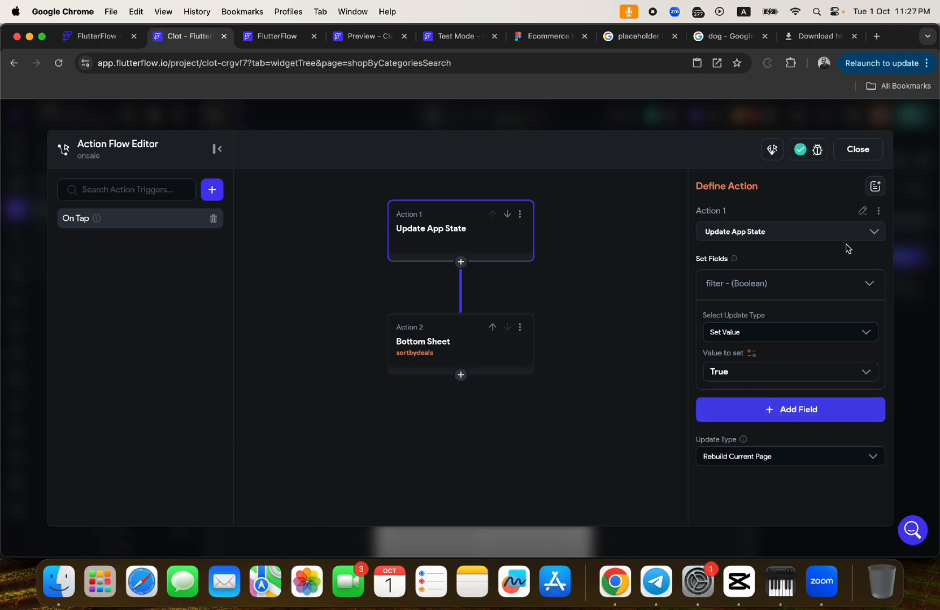
left_click(857, 149)
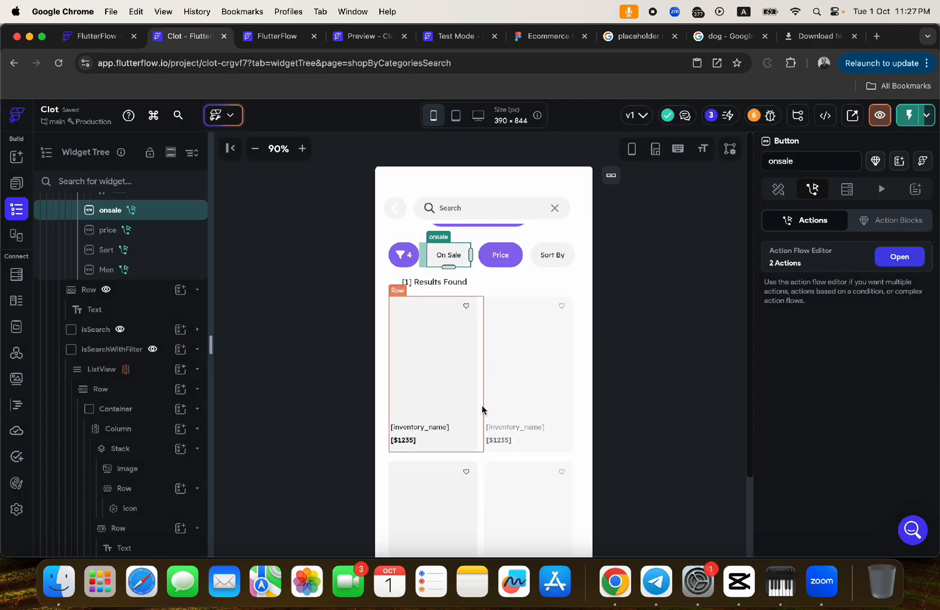
Step: Add a second condition with AND logic to the isSearchWithFilter container's conditional visibility
left_click(501, 478)
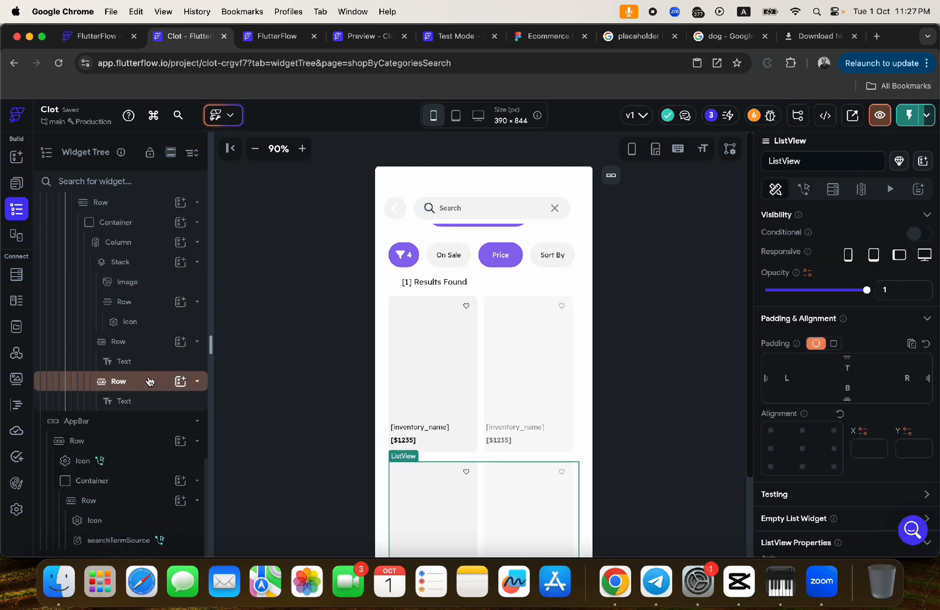
scroll(116, 378, "up", 5)
left_click(116, 379)
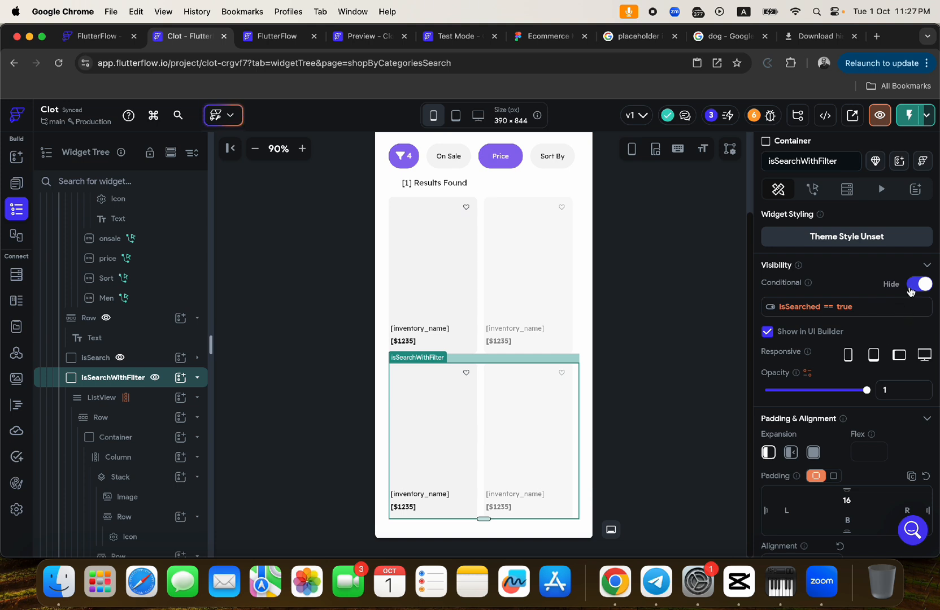
left_click(809, 308)
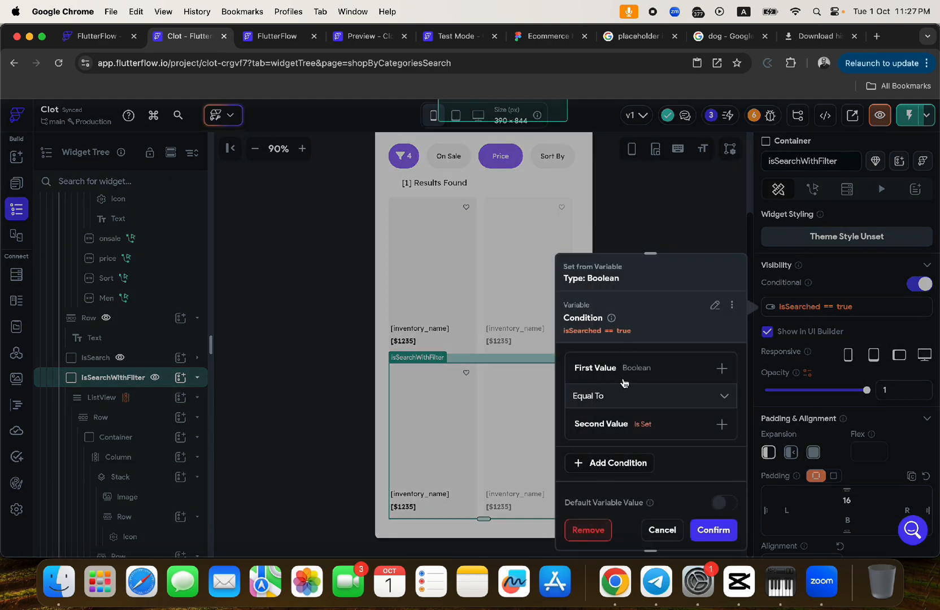
left_click(592, 370)
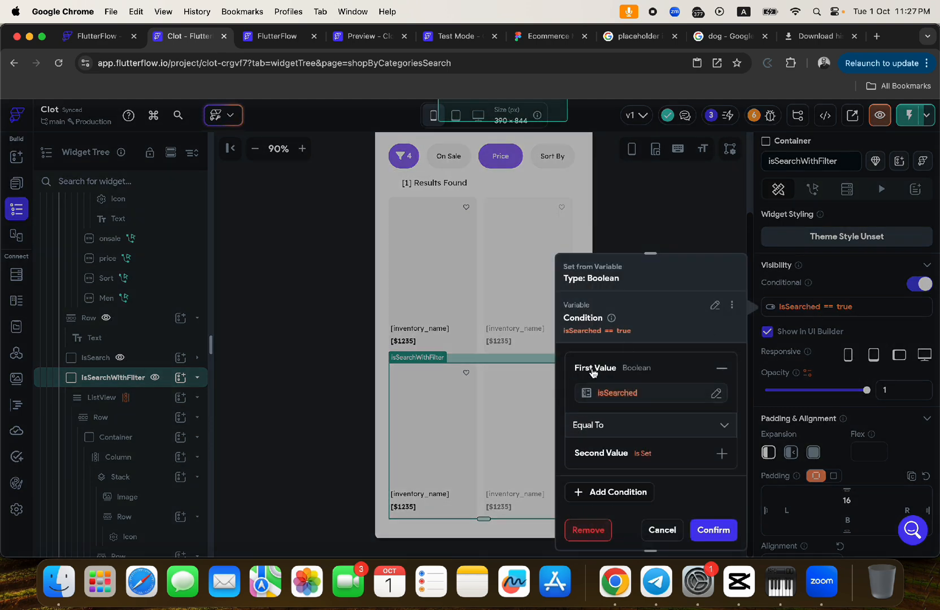
left_click(597, 457)
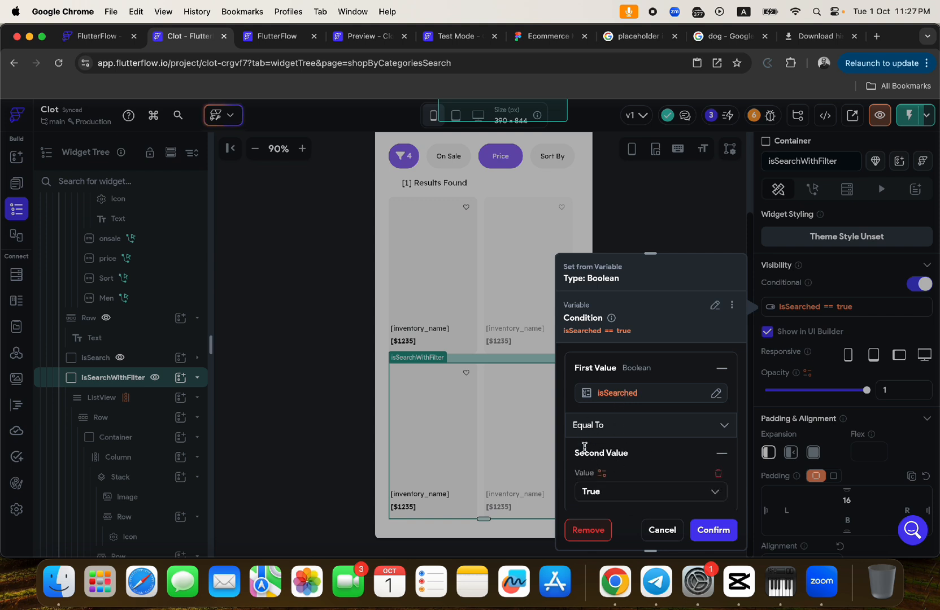
scroll(631, 427, "down", 3)
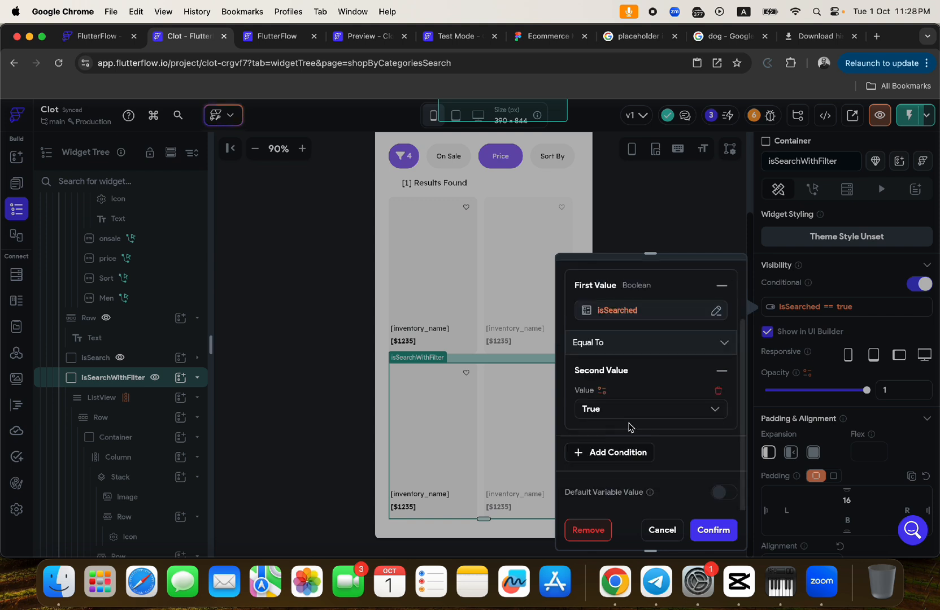
left_click(593, 452)
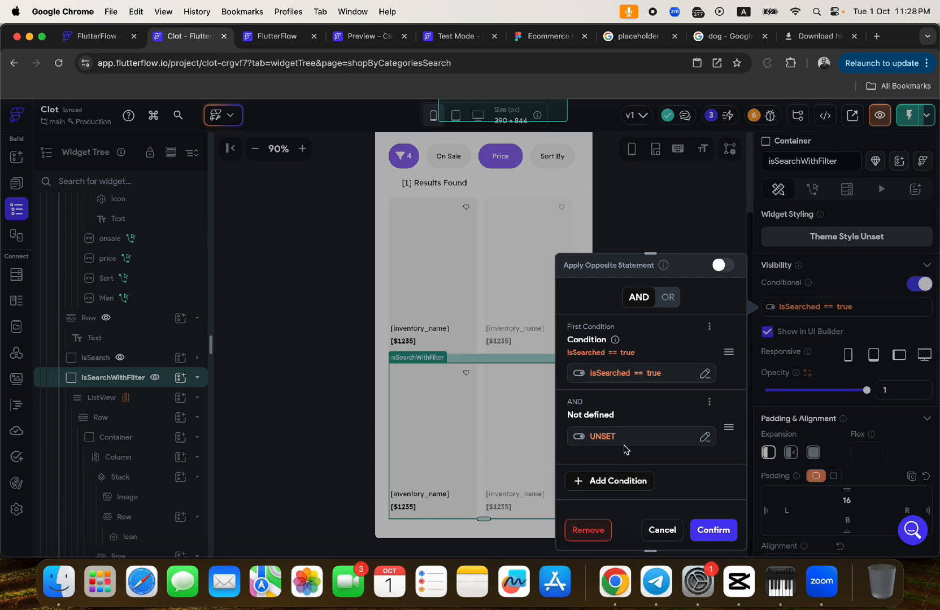
Step: Set the second visibility condition of the isSearchWithFilter container to the filter app state and save the conditions
left_click(601, 438)
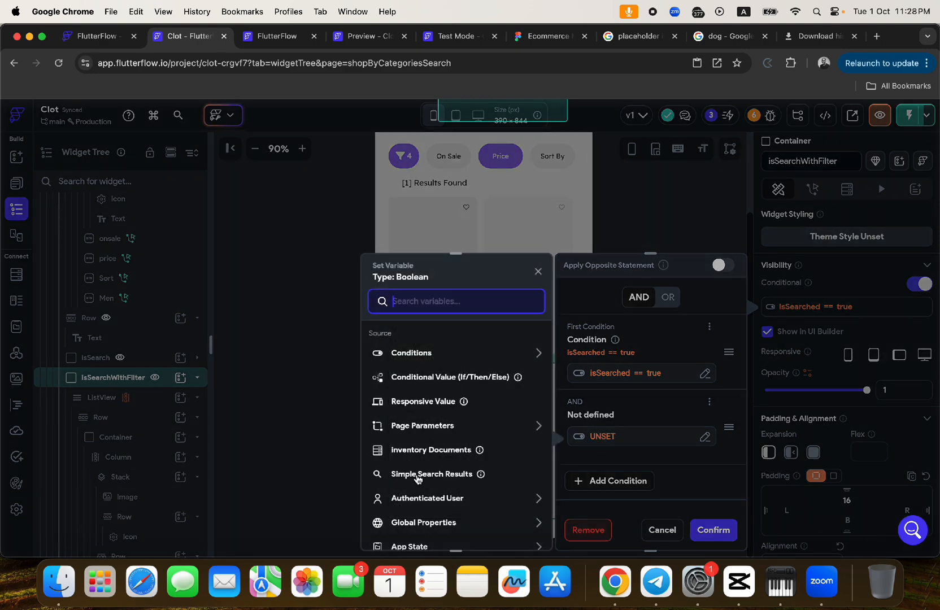
scroll(417, 479, "down", 3)
left_click(412, 453)
scroll(454, 499, "down", 5)
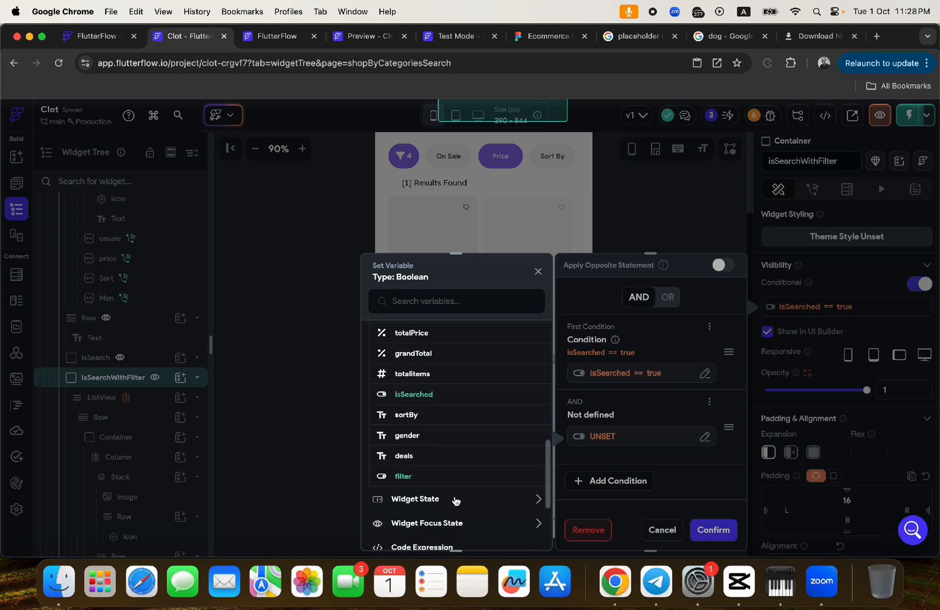
left_click(425, 473)
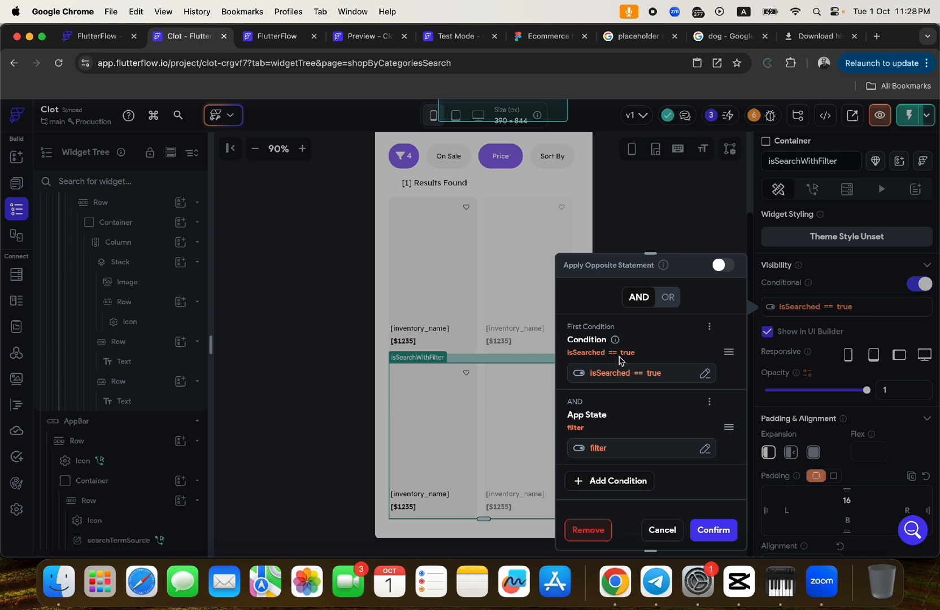
left_click(715, 535)
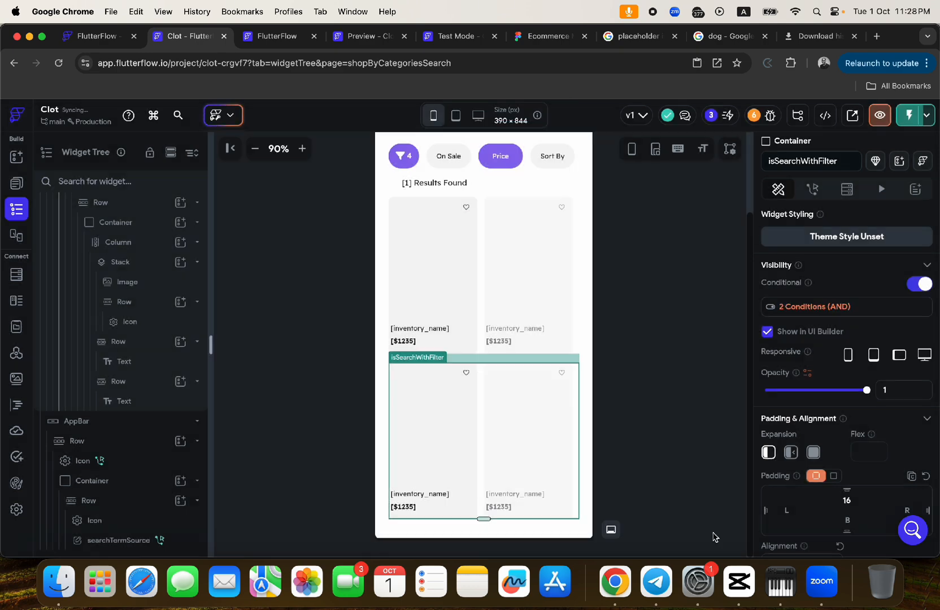
Step: Replace the app state variable in the isSearchWithFilter container's second visibility condition with a comparison condition
left_click(845, 306)
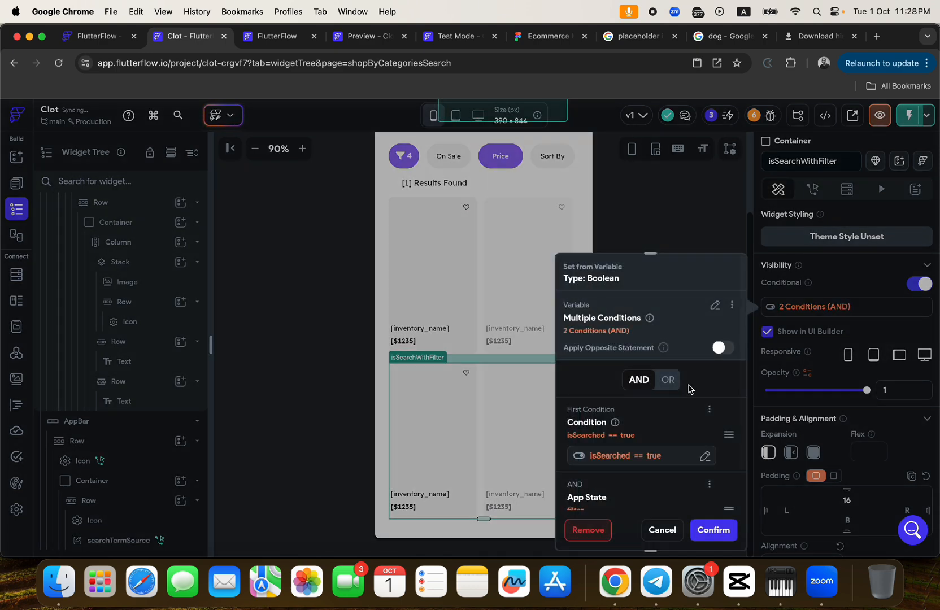
left_click(705, 457)
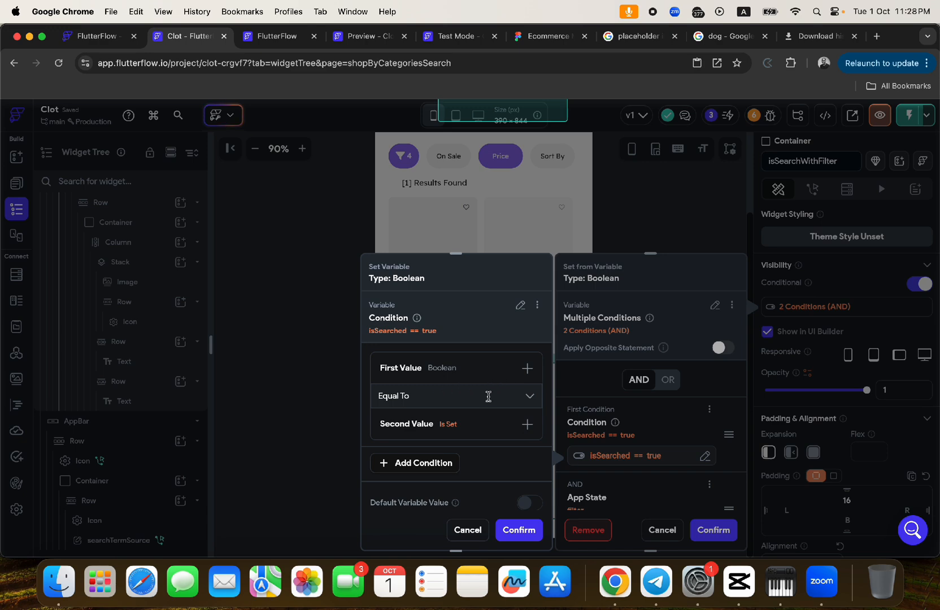
left_click(671, 434)
scroll(673, 430, "down", 3)
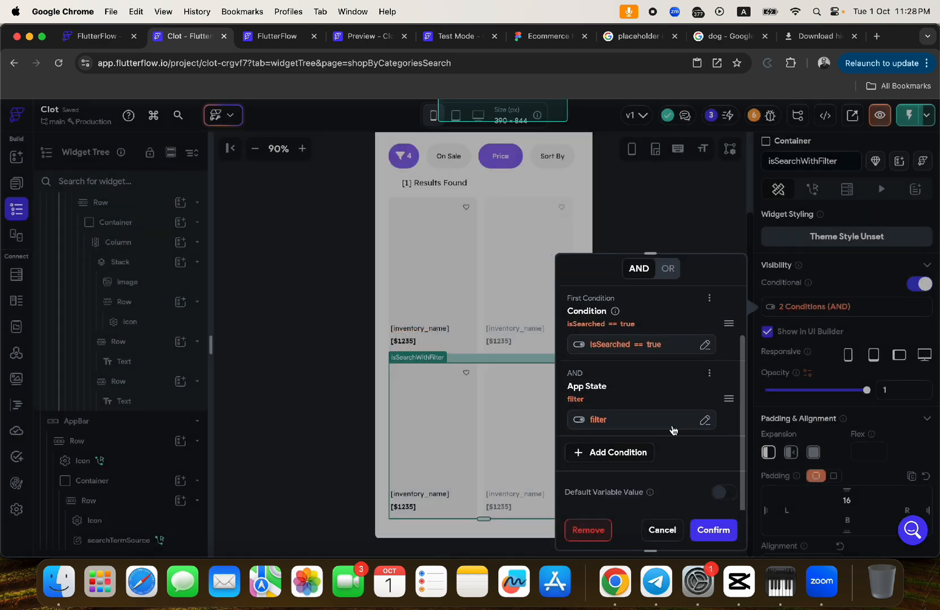
left_click(706, 420)
left_click(518, 307)
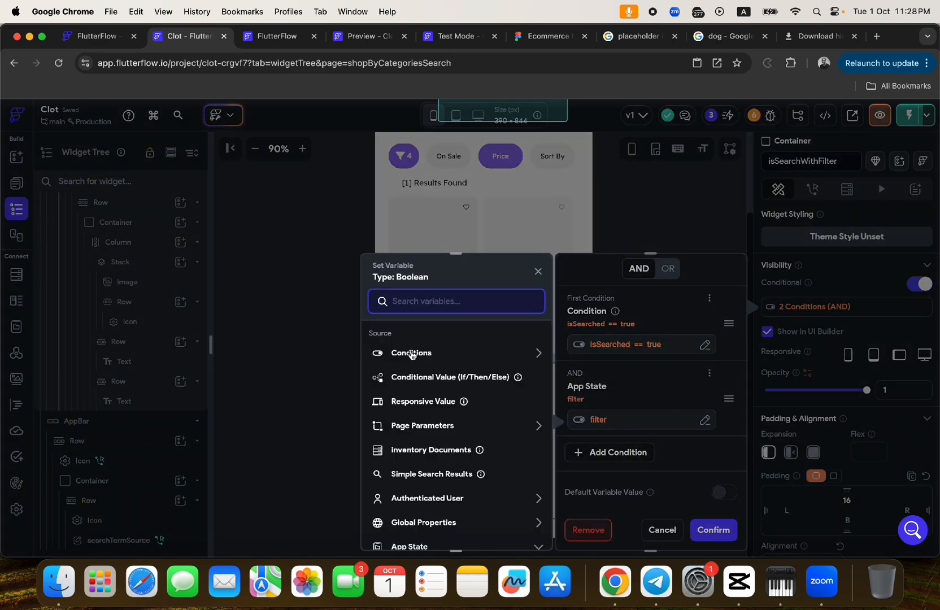
left_click(410, 353)
left_click(410, 389)
Step: Set the first value of the isSearchWithFilter container's second condition to the filter app state
left_click(408, 368)
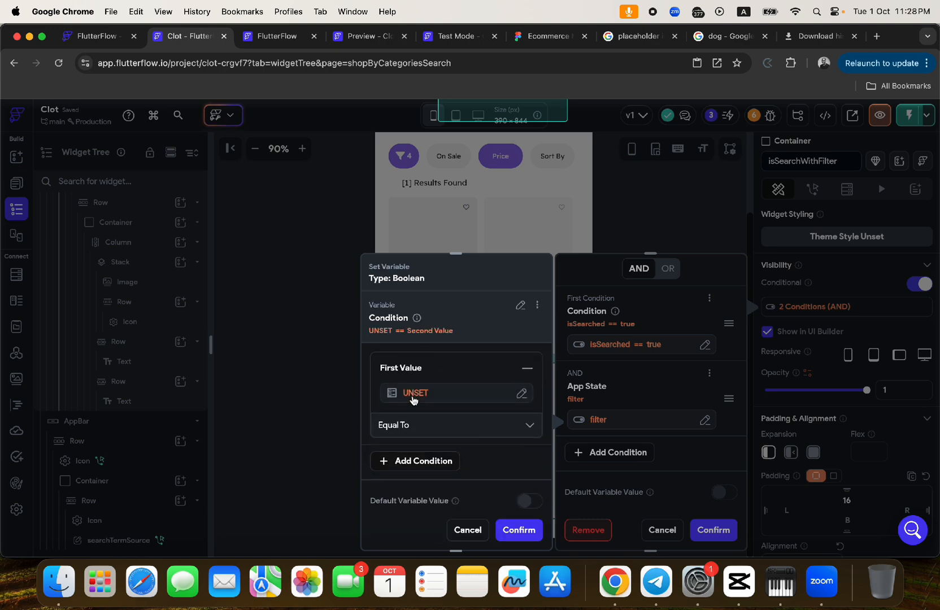
left_click(411, 393)
left_click(237, 476)
scroll(237, 477, "down", 10)
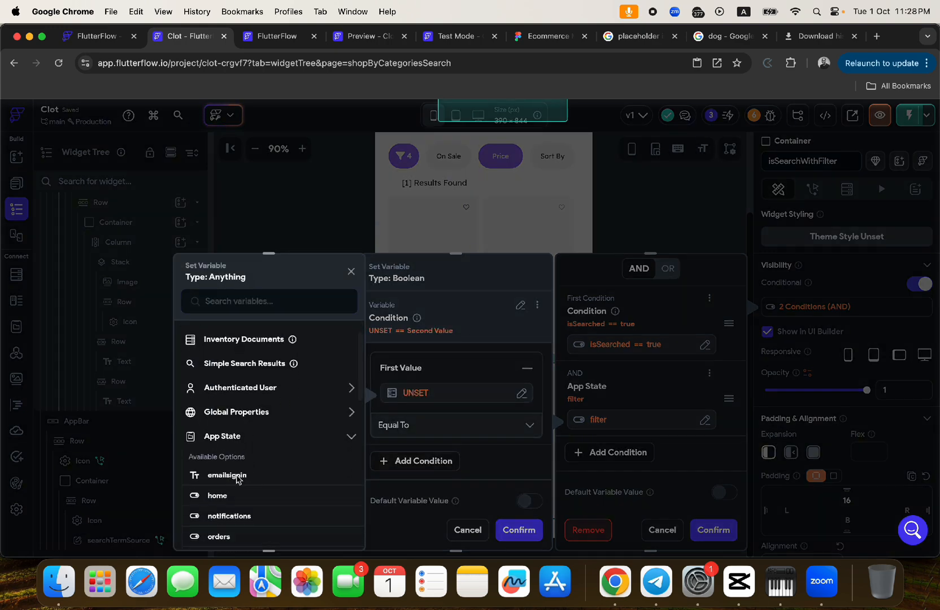
left_click(231, 507)
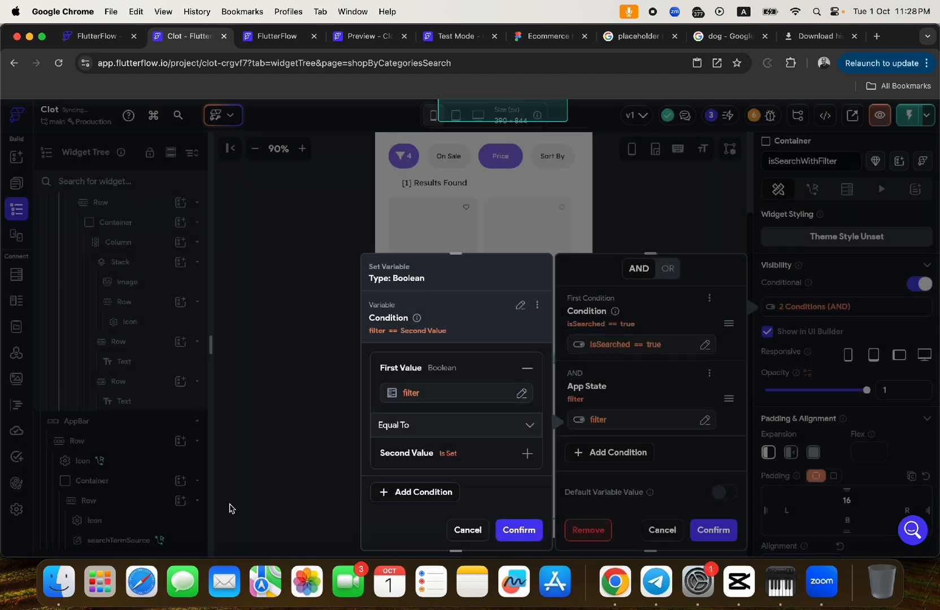
Step: Set the second value of the filter comparison to True and save the isSearchWithFilter container's visibility conditions
left_click(414, 461)
left_click(410, 493)
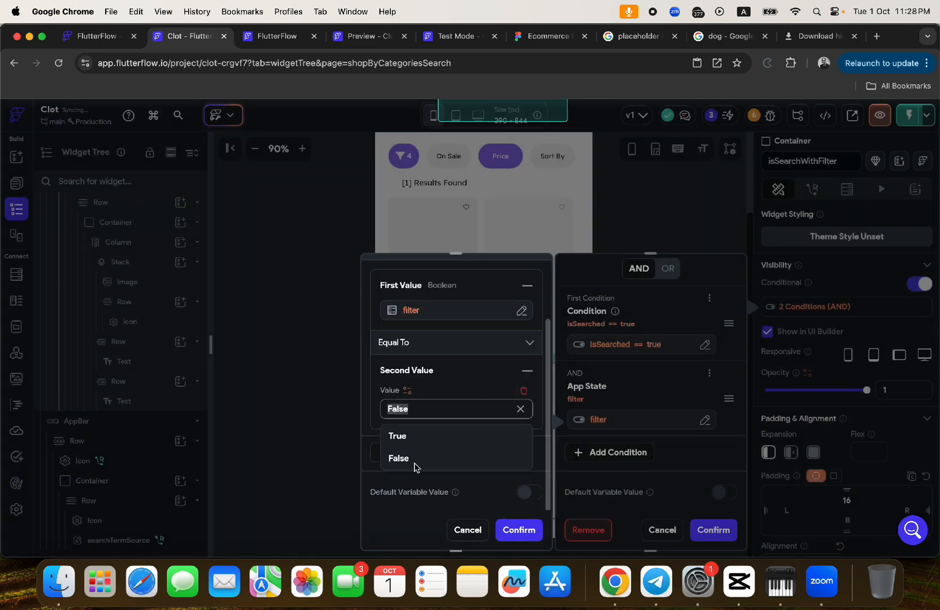
left_click(394, 436)
left_click(511, 531)
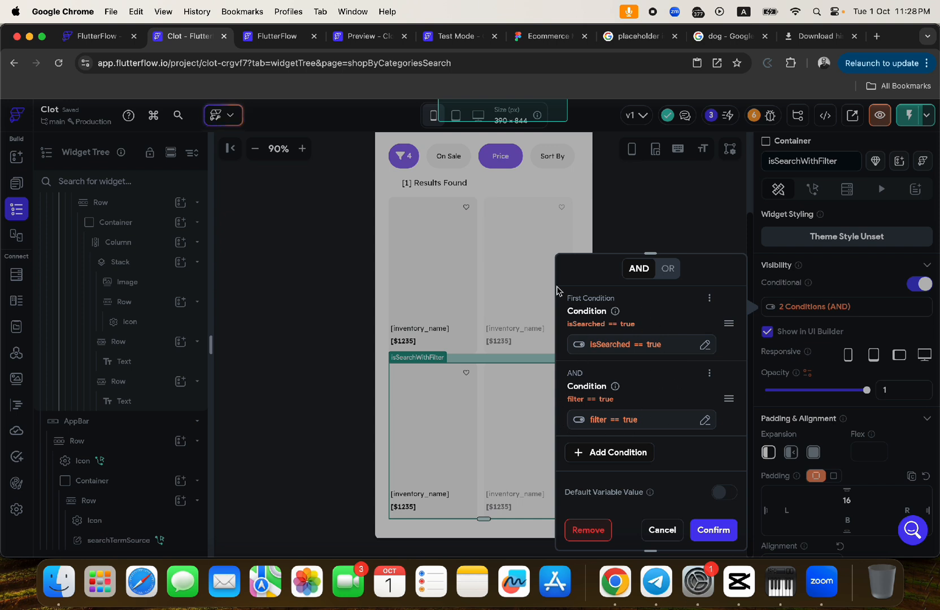
left_click(713, 531)
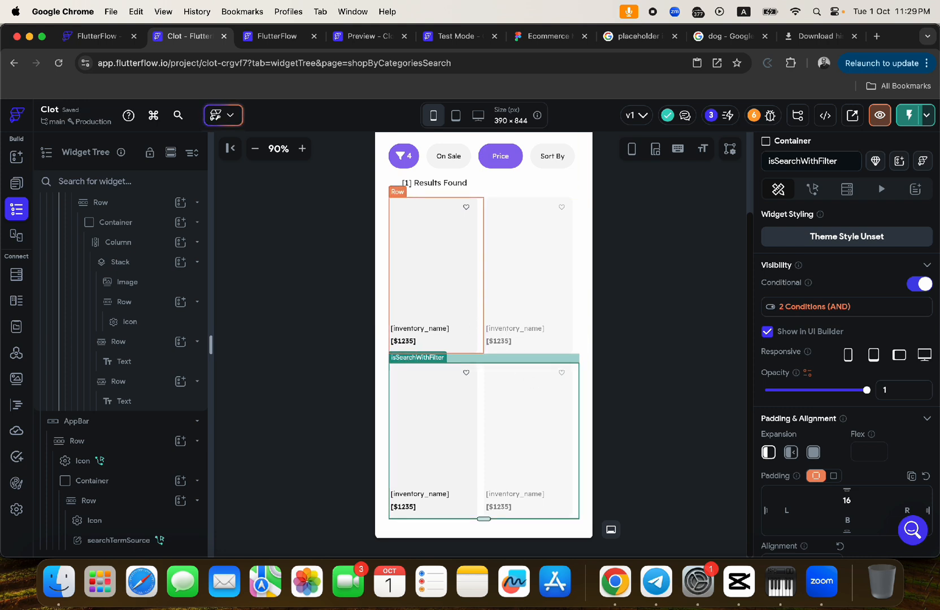
Step: Add a second condition with AND logic to the isSearch container's conditional visibility
left_click(493, 301)
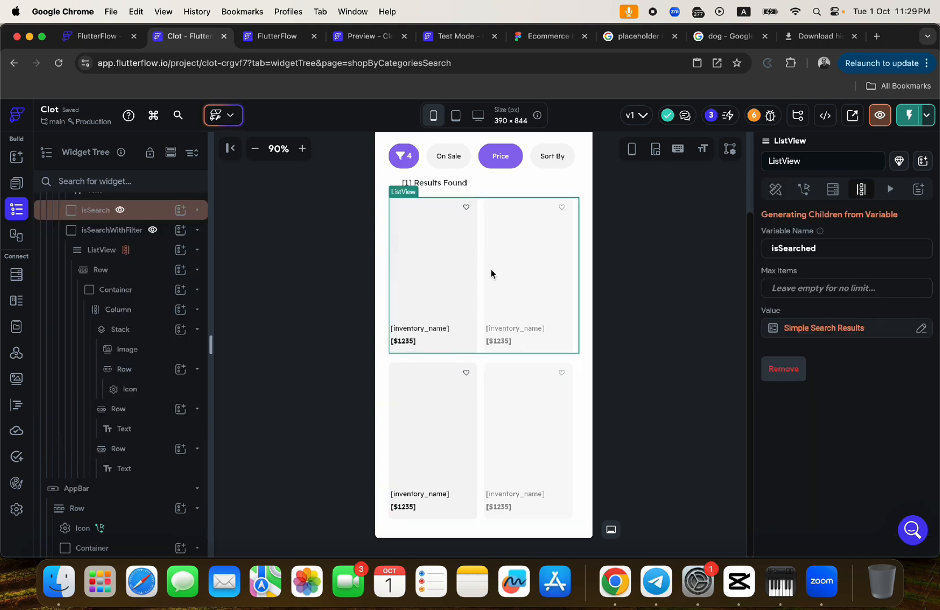
left_click(151, 209)
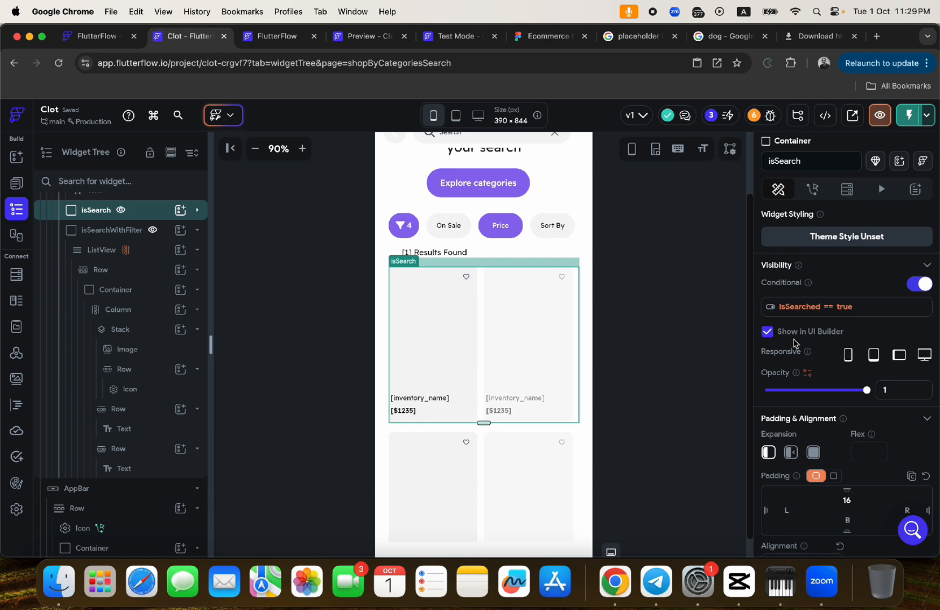
left_click(815, 311)
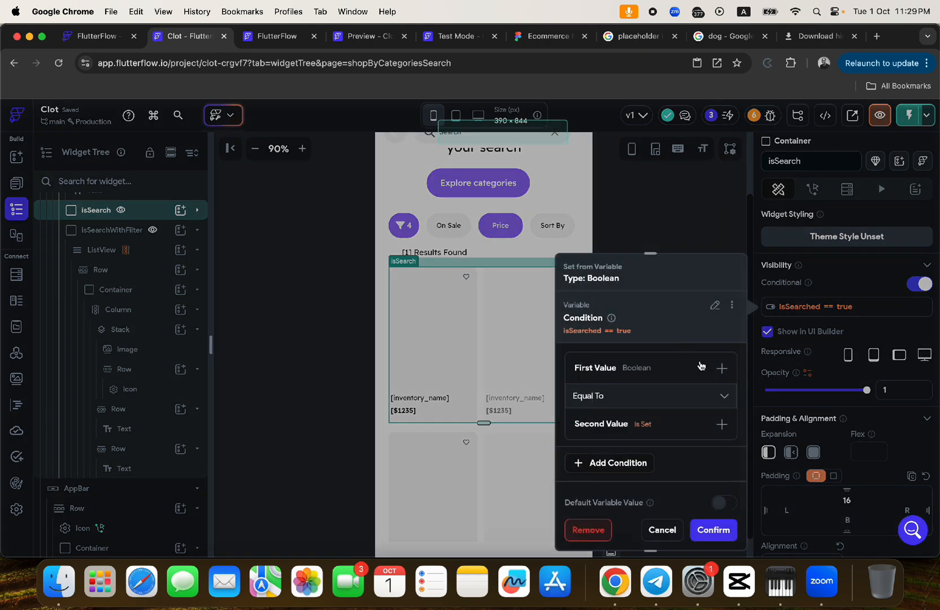
left_click(601, 367)
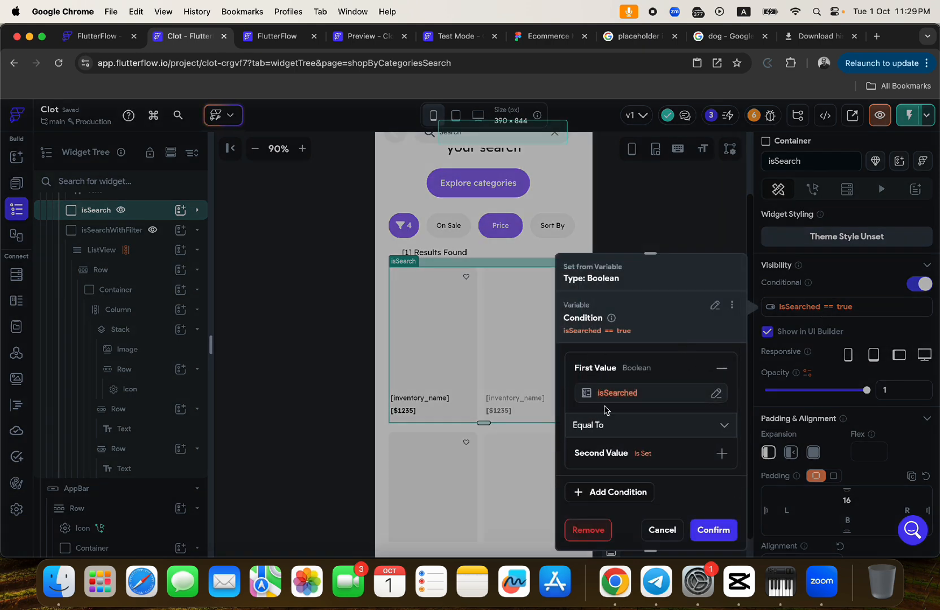
left_click(599, 454)
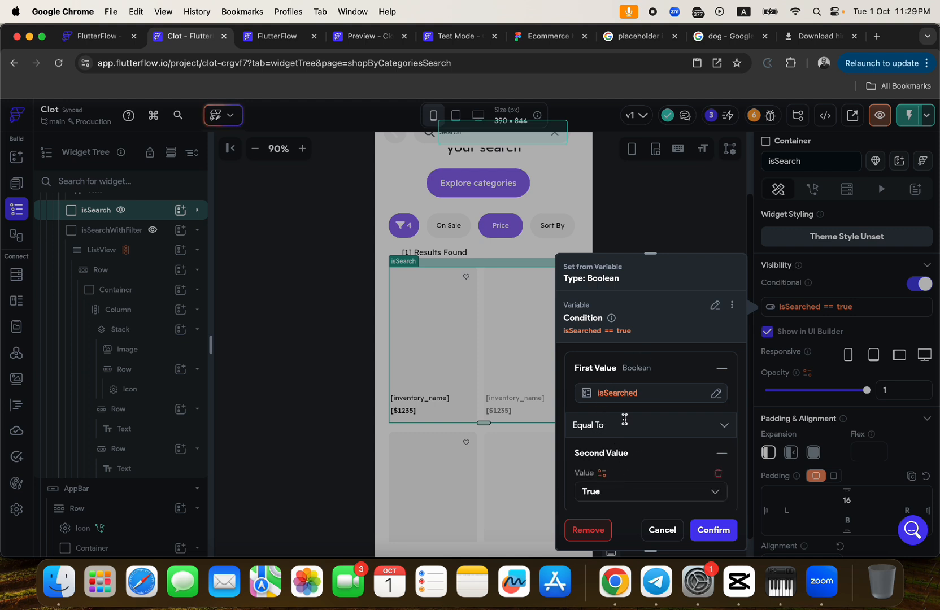
scroll(624, 418, "down", 2)
left_click(599, 457)
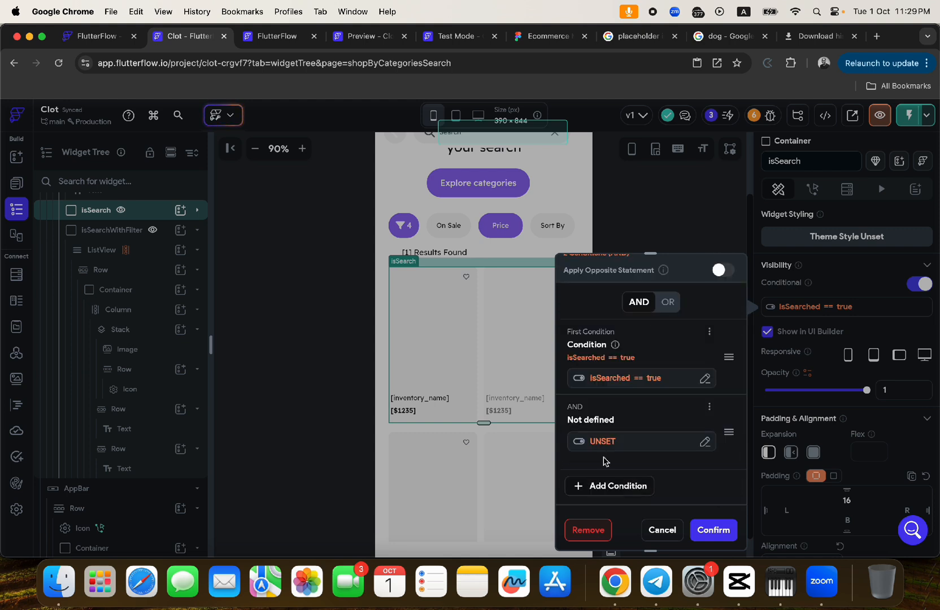
Step: Define the isSearch container's second condition as a comparison with the filter app state as first value
left_click(600, 441)
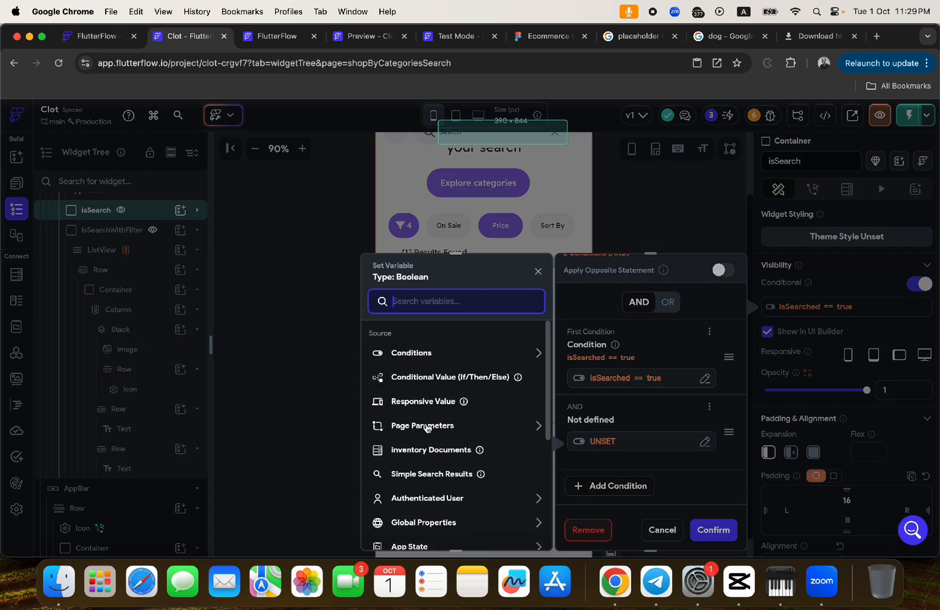
left_click(413, 354)
left_click(411, 389)
left_click(400, 367)
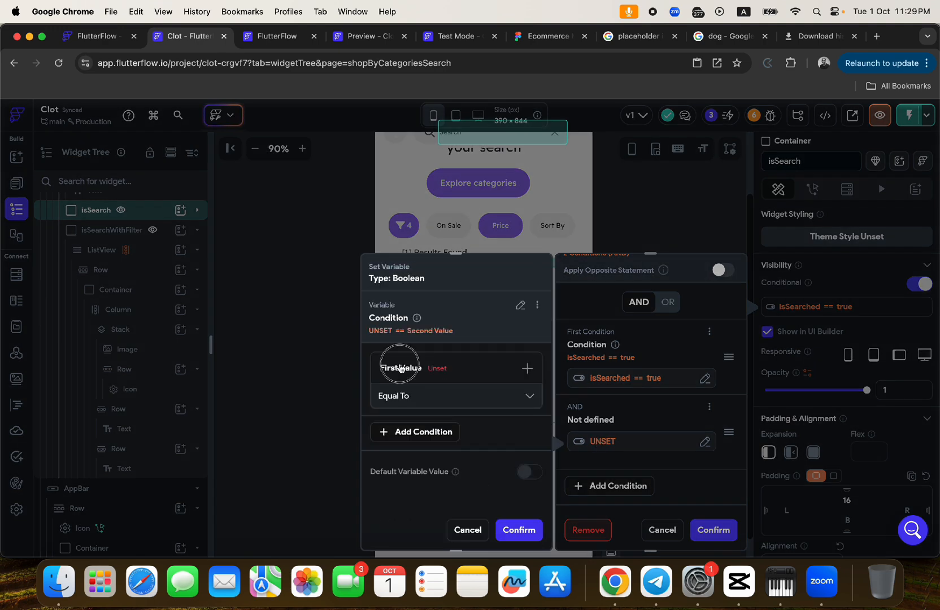
left_click(410, 392)
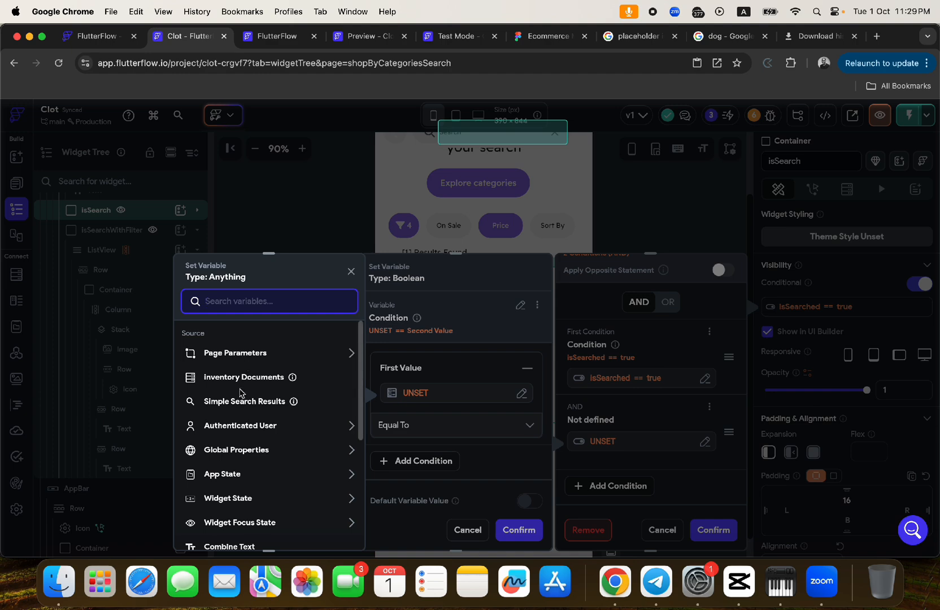
left_click(224, 474)
scroll(222, 476, "down", 5)
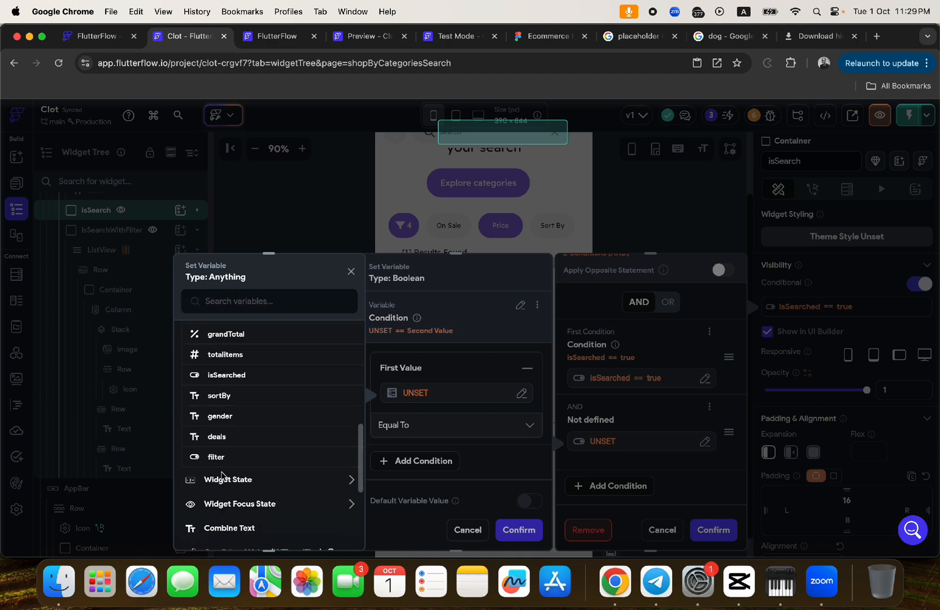
left_click(217, 447)
Step: Use False as the second value of the filter comparison and save the isSearch container's visibility conditions
left_click(402, 455)
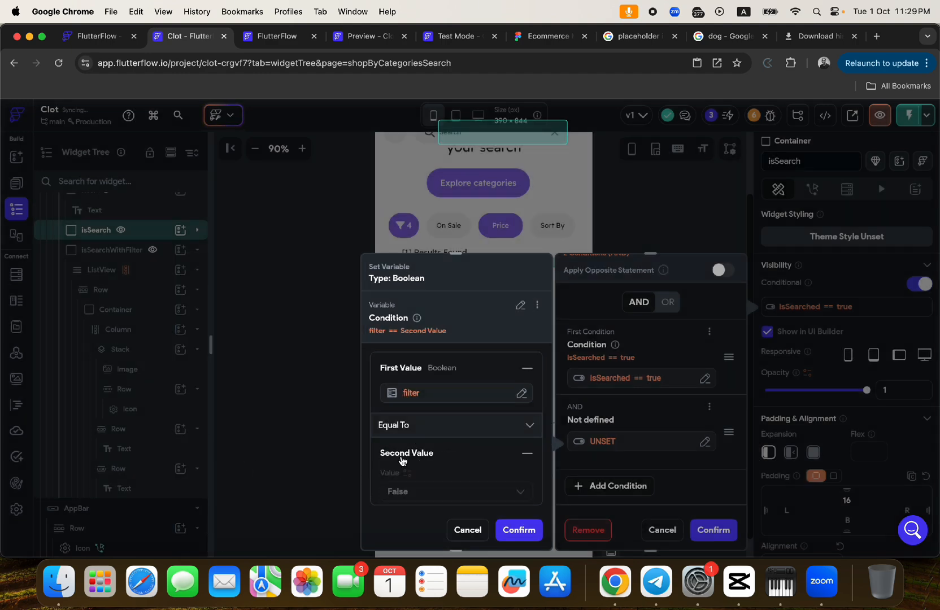
left_click(513, 527)
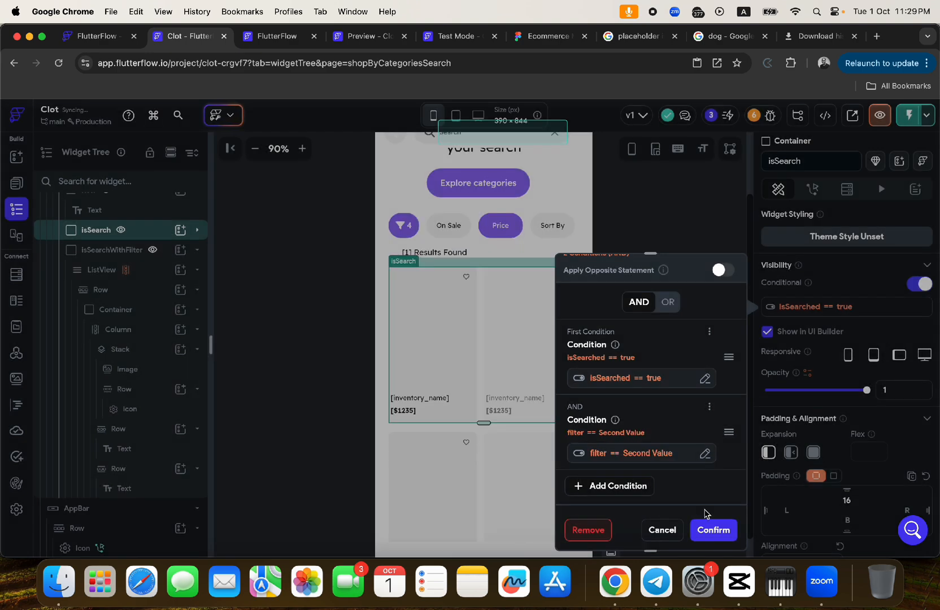
left_click(711, 530)
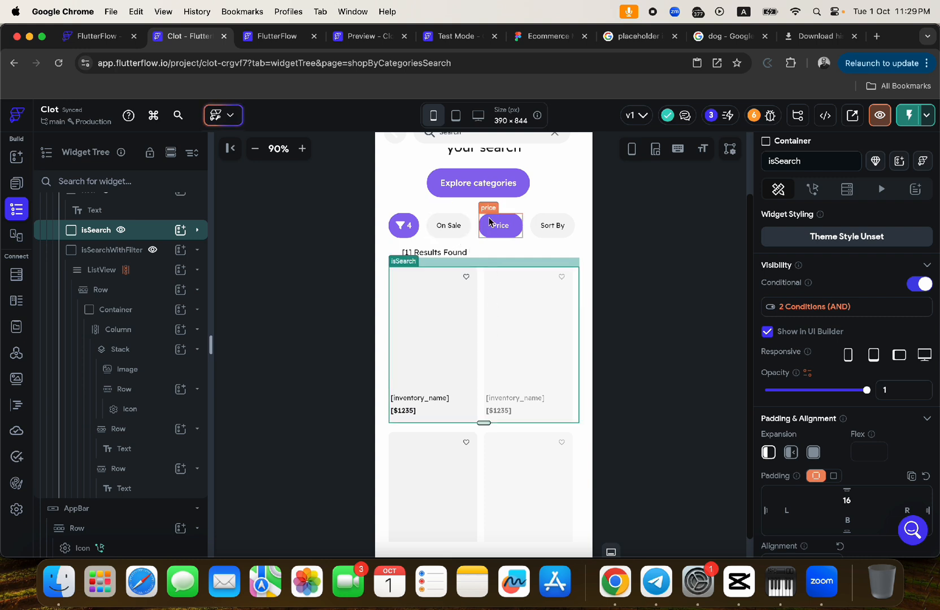
Step: Switch to the Test Mode session, instantly reload the Clot app and reduce the preview zoom to 80%
scroll(489, 222, "up", 5)
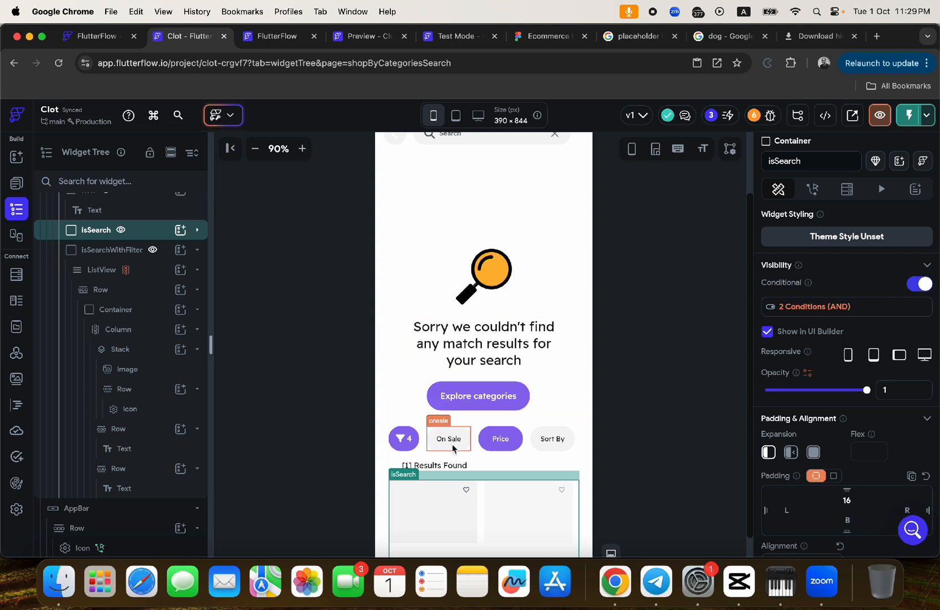
scroll(461, 444, "right", 3)
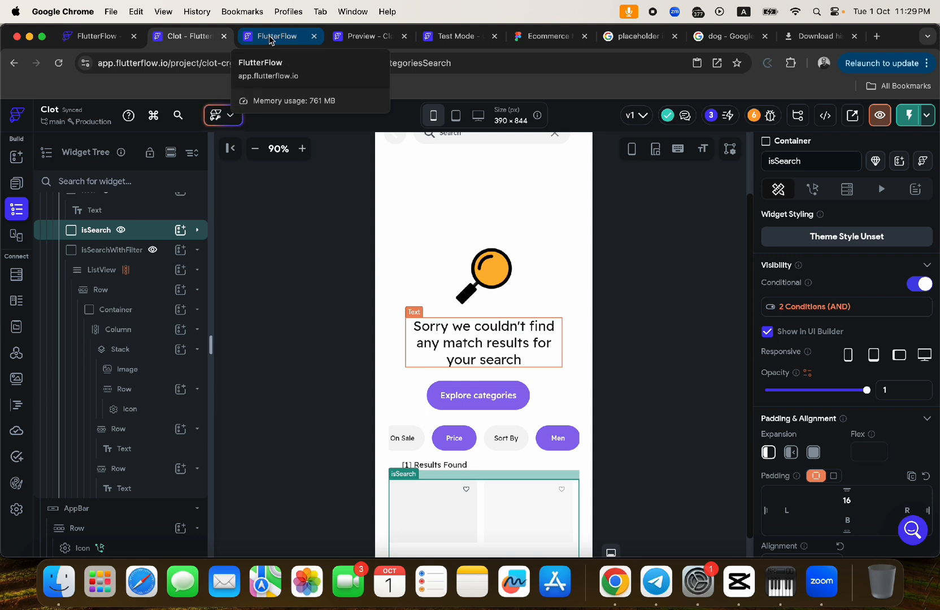
left_click(446, 37)
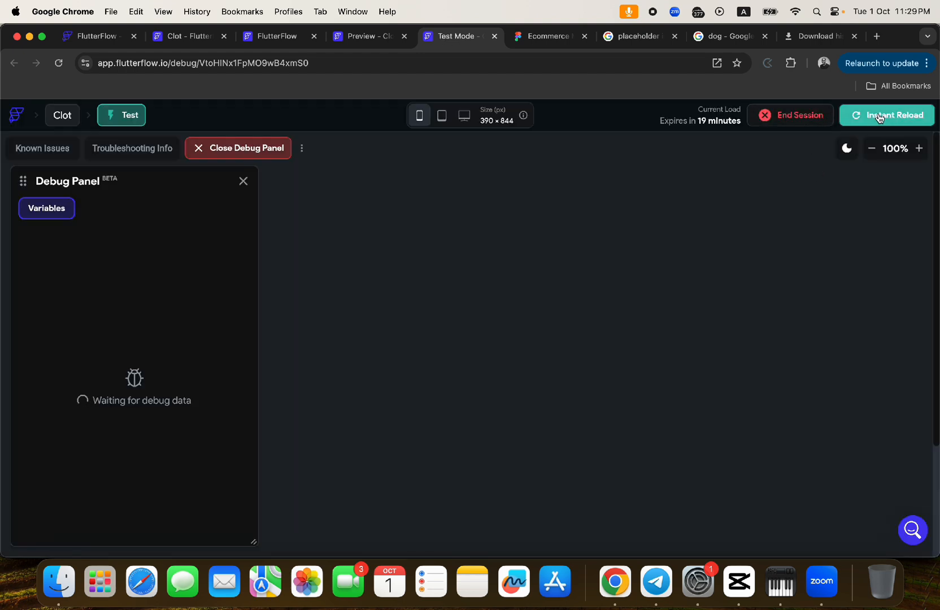
left_click(879, 117)
left_click(873, 149)
left_click(872, 149)
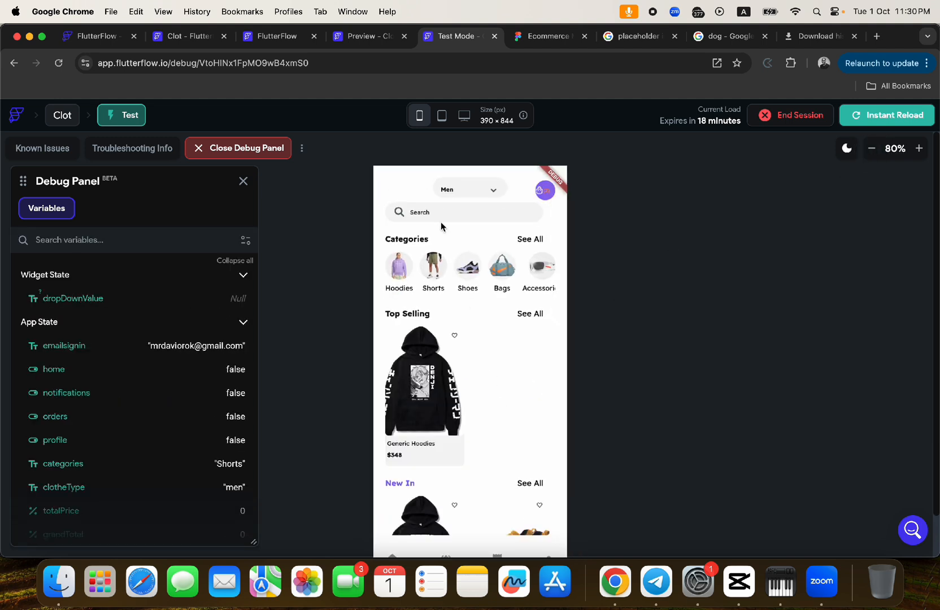
Step: Open the app preview's search page, view the Hoodies category and return to the category list
left_click(424, 212)
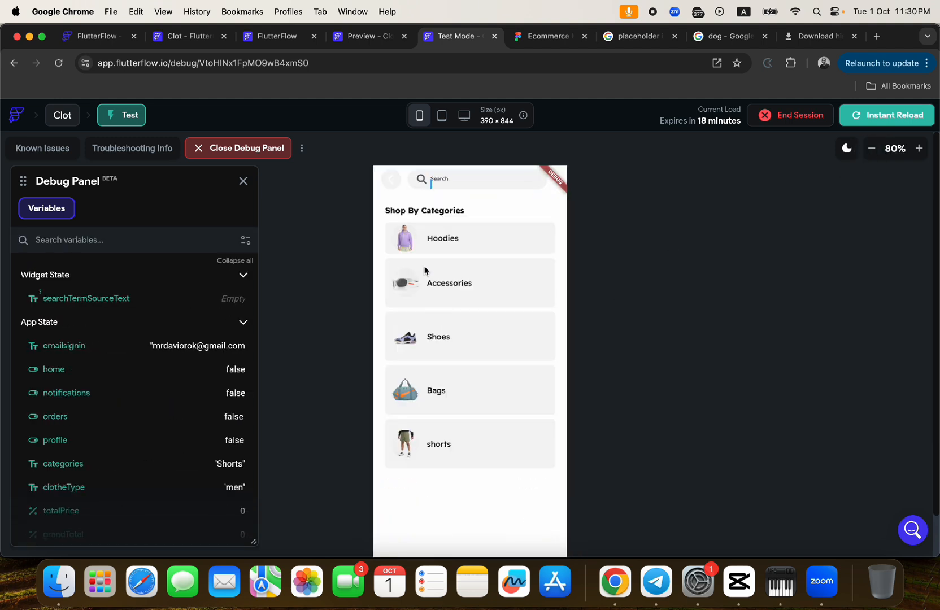
left_click(469, 238)
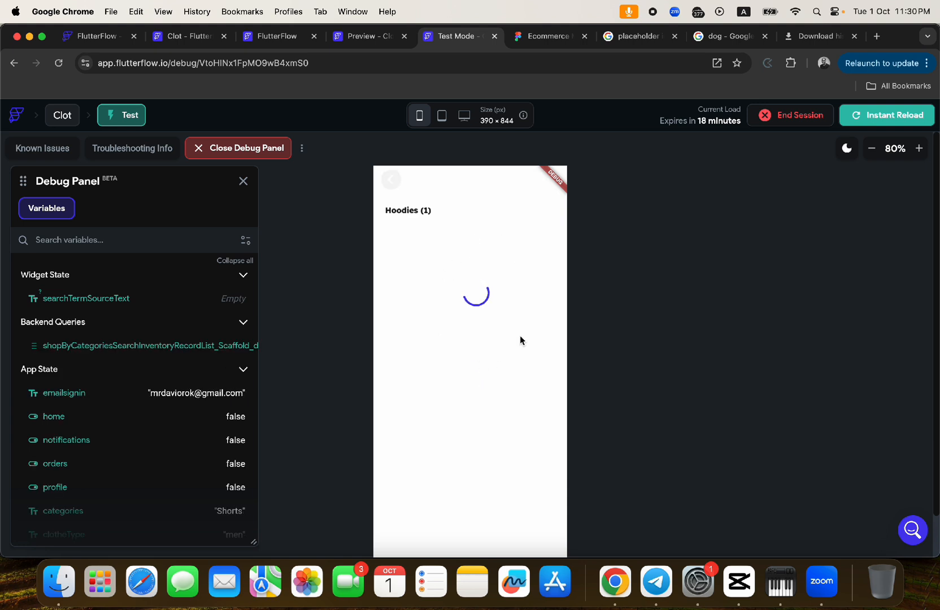
left_click(392, 180)
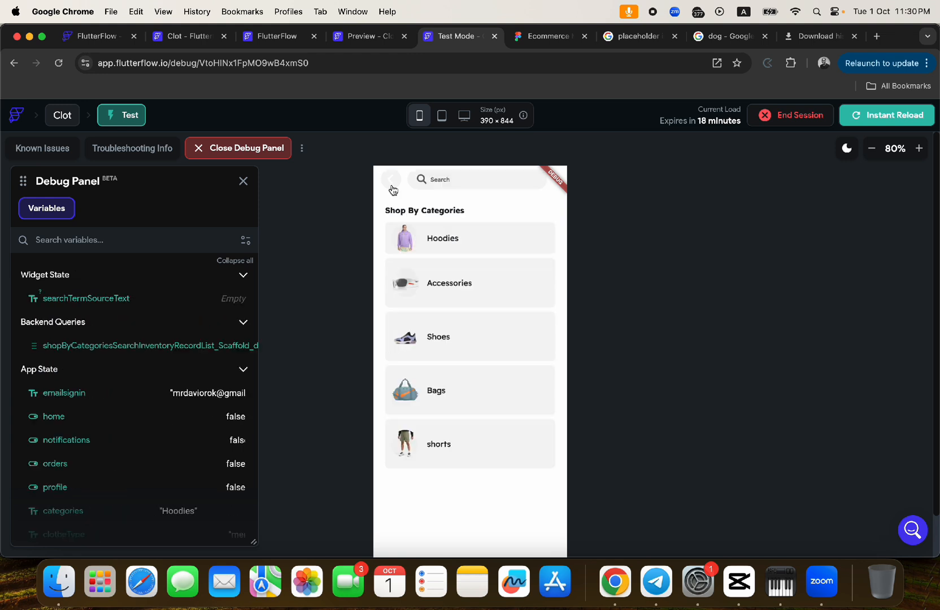
Step: Search the app preview for "Toy"
left_click(444, 180)
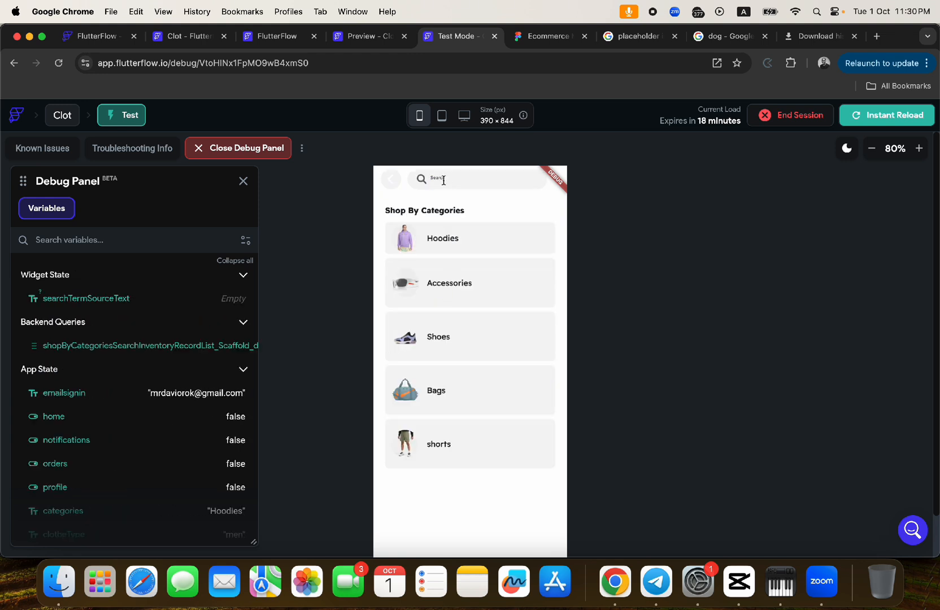
type("Toy")
key("Return")
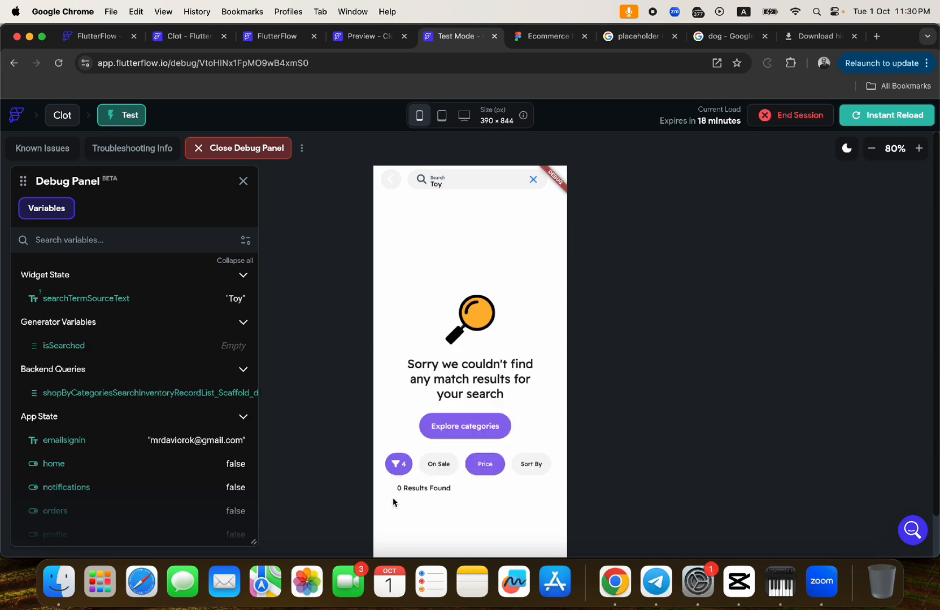
Step: Replace the preview's search term with "hoodies" and look through the results area
left_click(447, 183)
left_click_drag(447, 184, 423, 184)
type("hoodies")
scroll(475, 384, "down", 2)
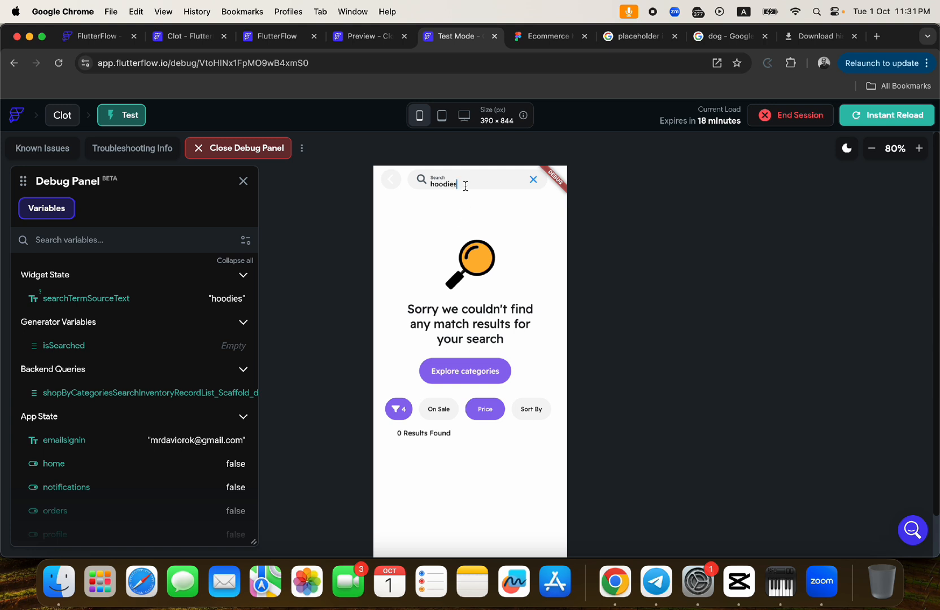
Step: Clear the preview's search field, search for "hoodies" again and check the results area
key("BackSpace")
left_click(533, 180)
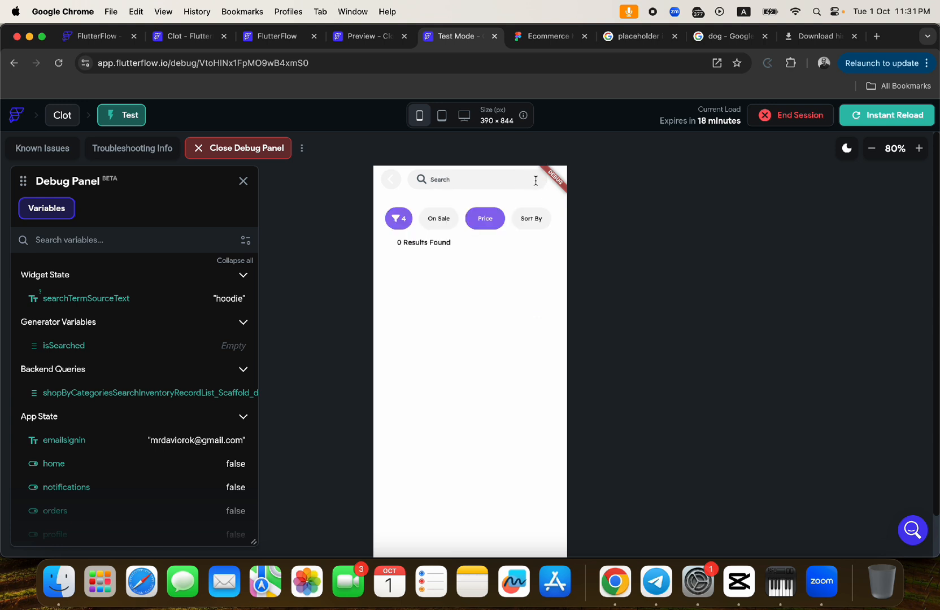
left_click(435, 179)
type("hoodies")
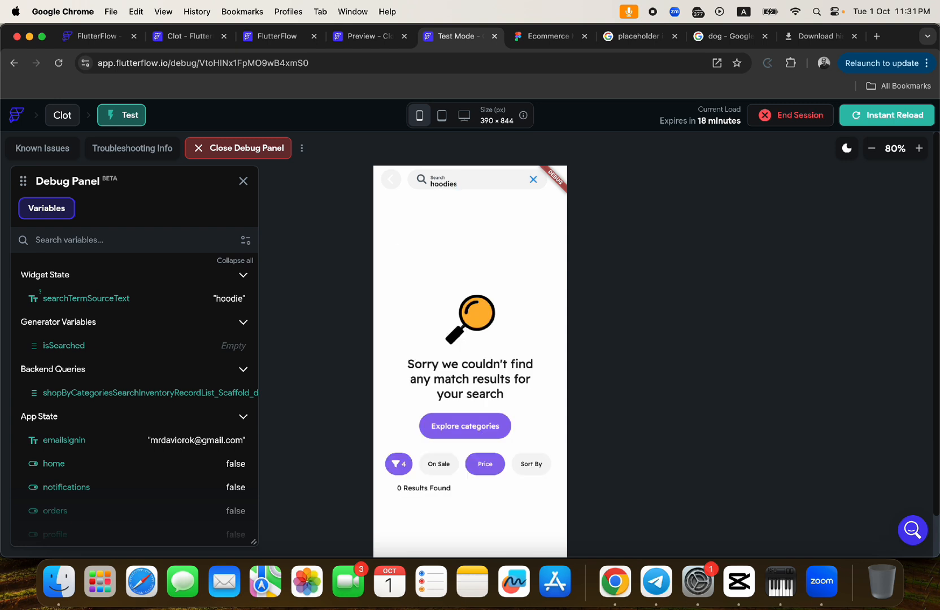
scroll(491, 377, "down", 2)
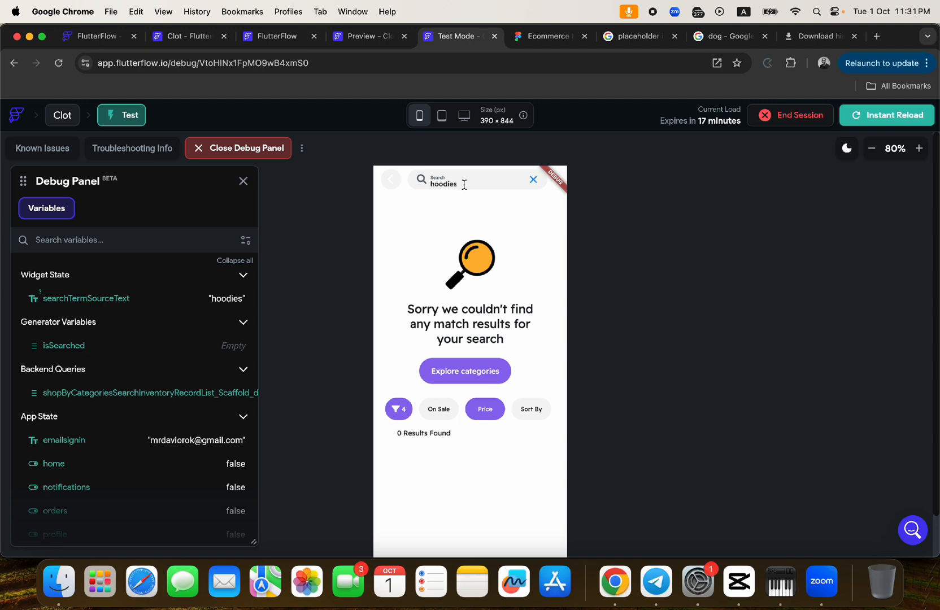
Step: Switch to the Clot FlutterFlow project and open Filter 1 of the shopByCategoriesSearch page's inventory query for editing
left_click(177, 36)
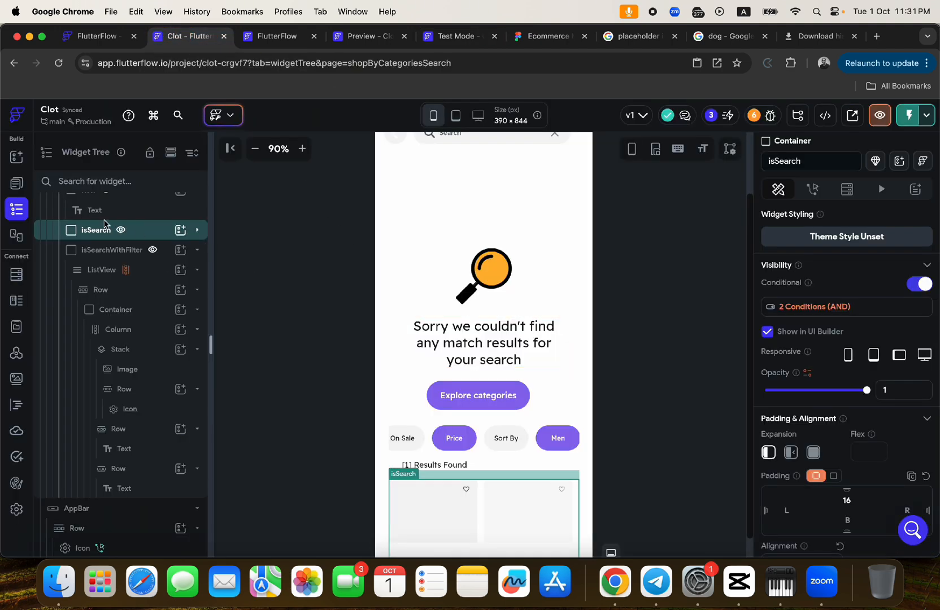
left_click(288, 257)
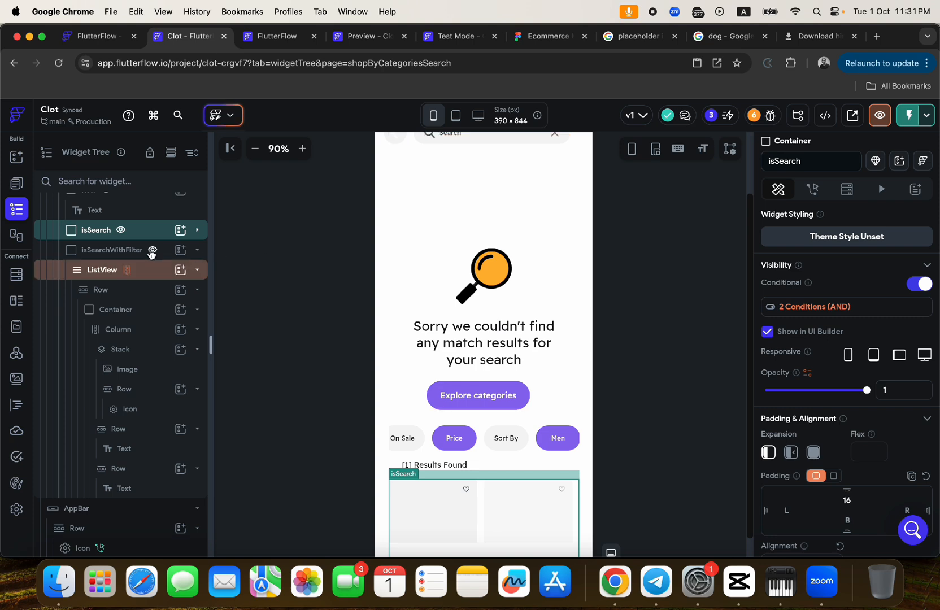
scroll(148, 260, "up", 10)
scroll(147, 260, "up", 5)
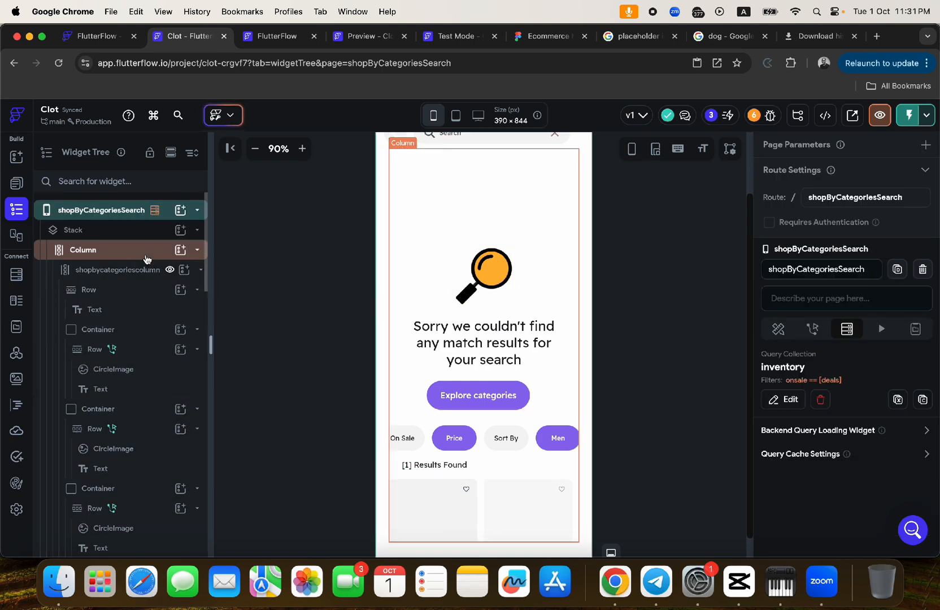
left_click(126, 218)
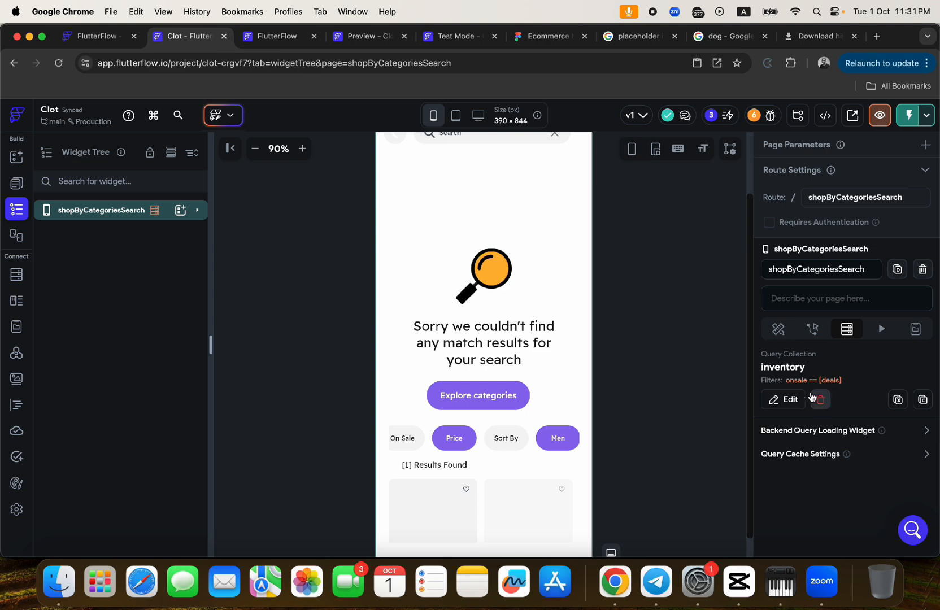
left_click(780, 399)
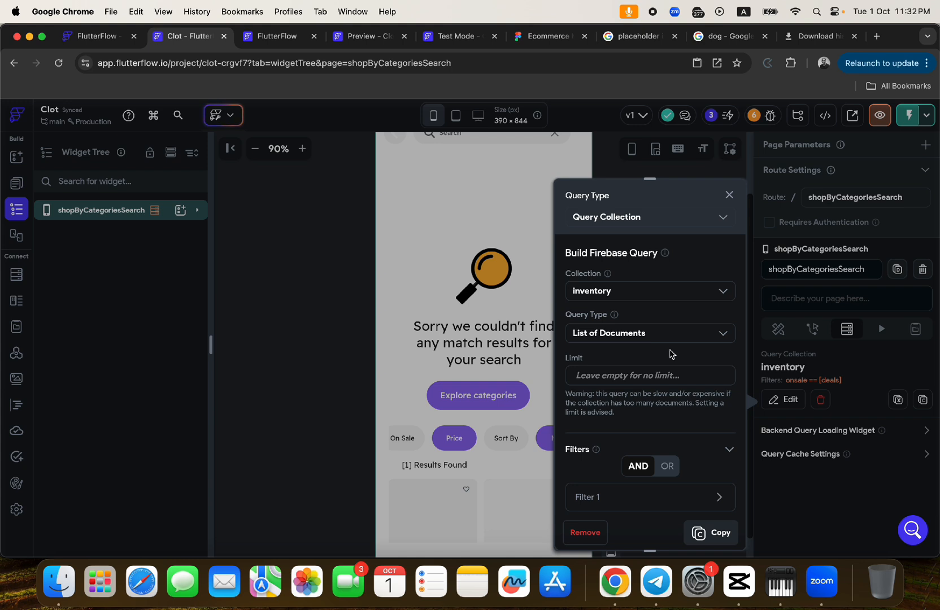
scroll(647, 441, "down", 3)
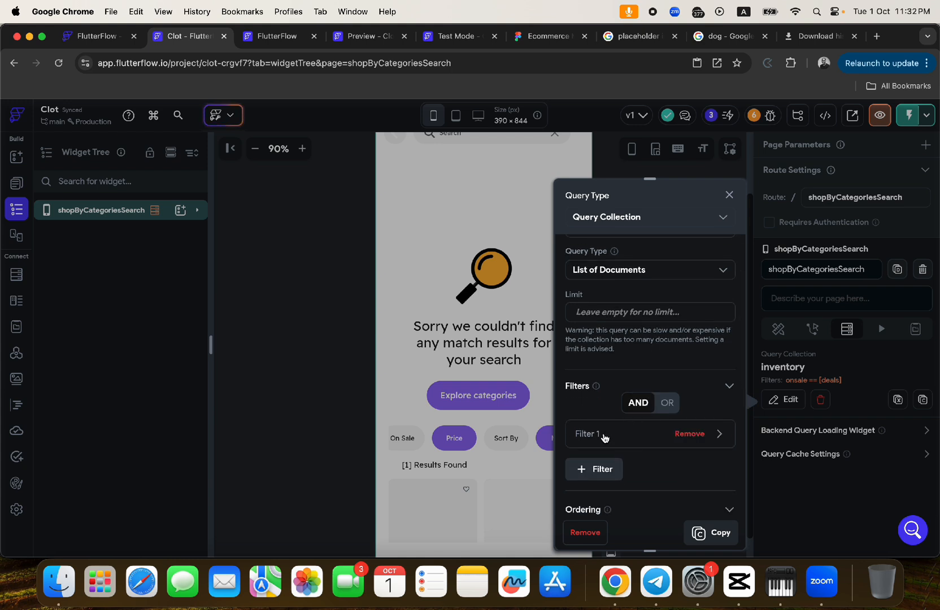
left_click(604, 436)
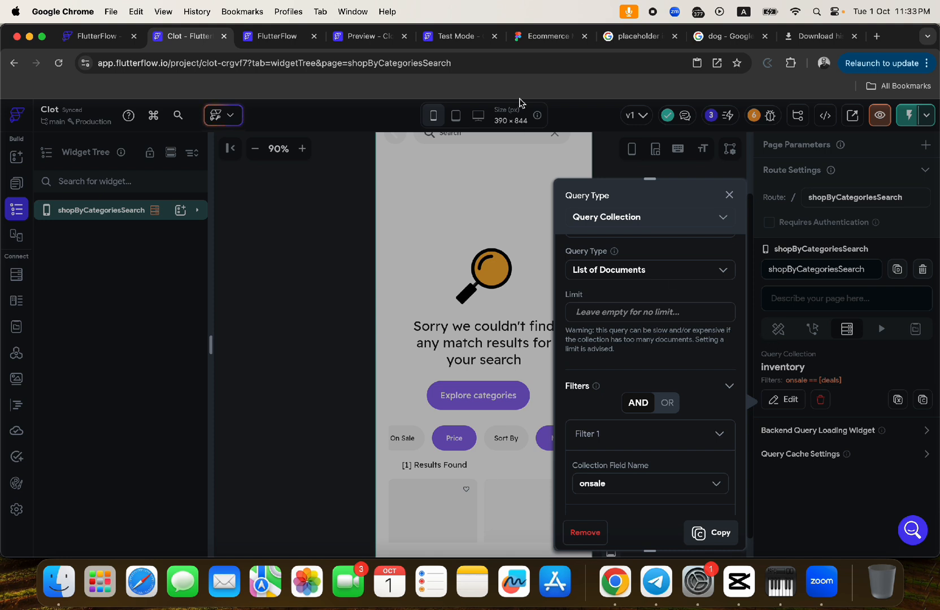
Step: Switch to the Figma design to examine the search result and filter screens, and return to the Clot FlutterFlow project
left_click(538, 37)
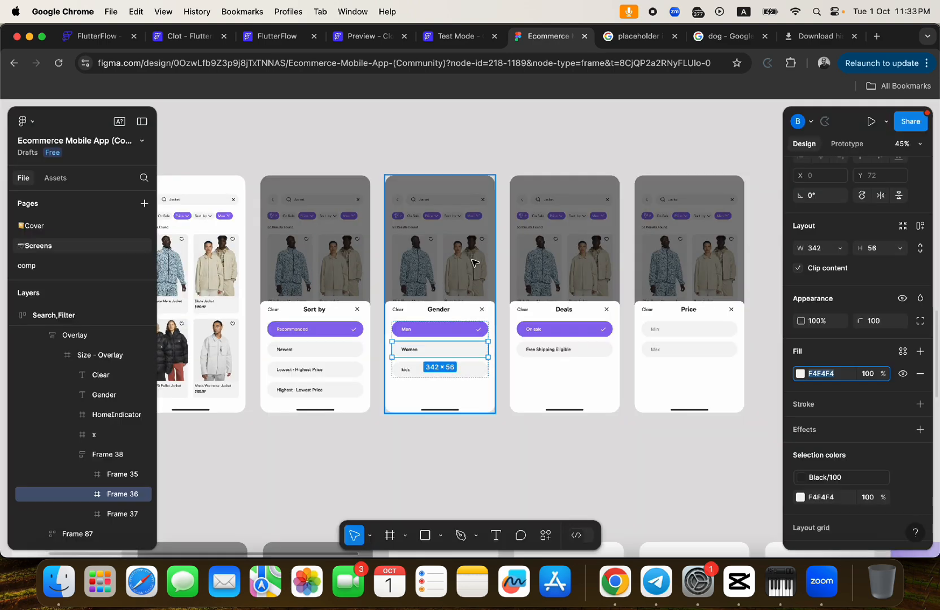
scroll(474, 263, "left", 5)
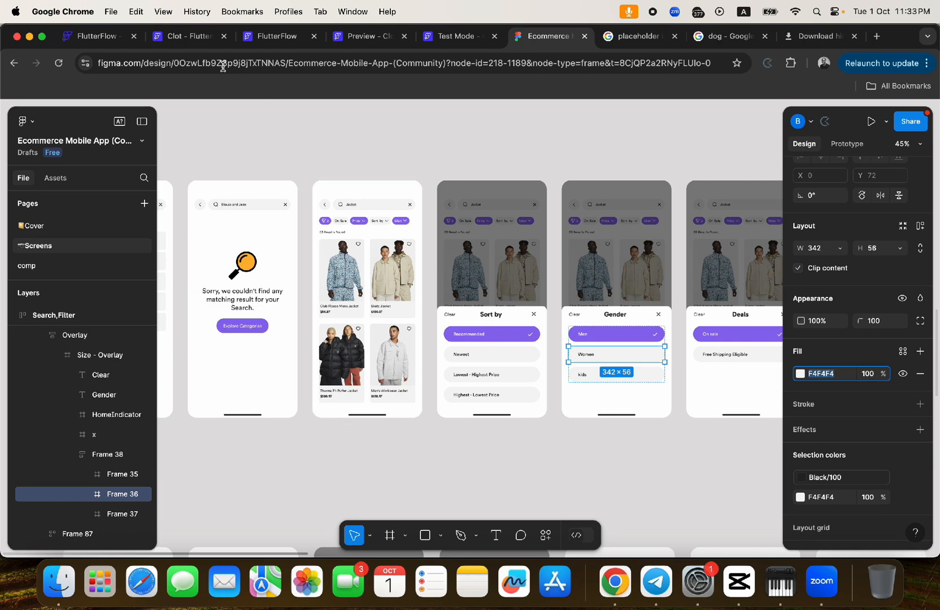
left_click(189, 36)
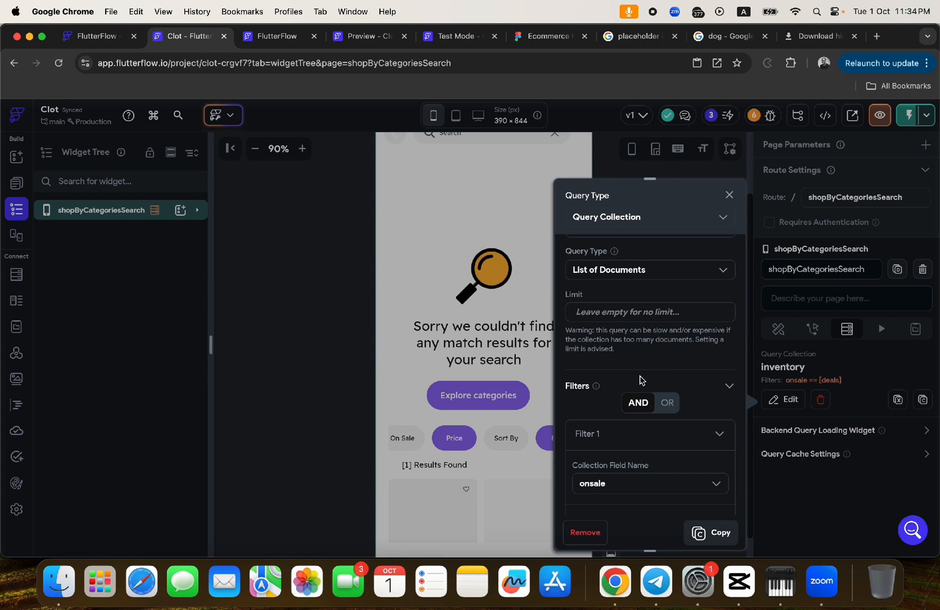
Step: Set the inventory query's filter logic to OR and review Filter 1's field, relation and value
left_click(666, 403)
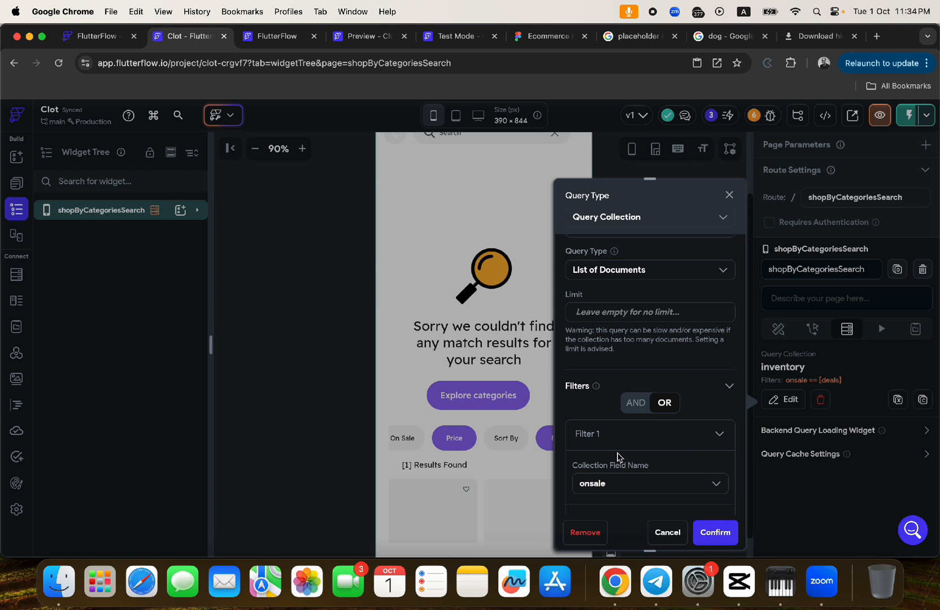
scroll(617, 456, "down", 3)
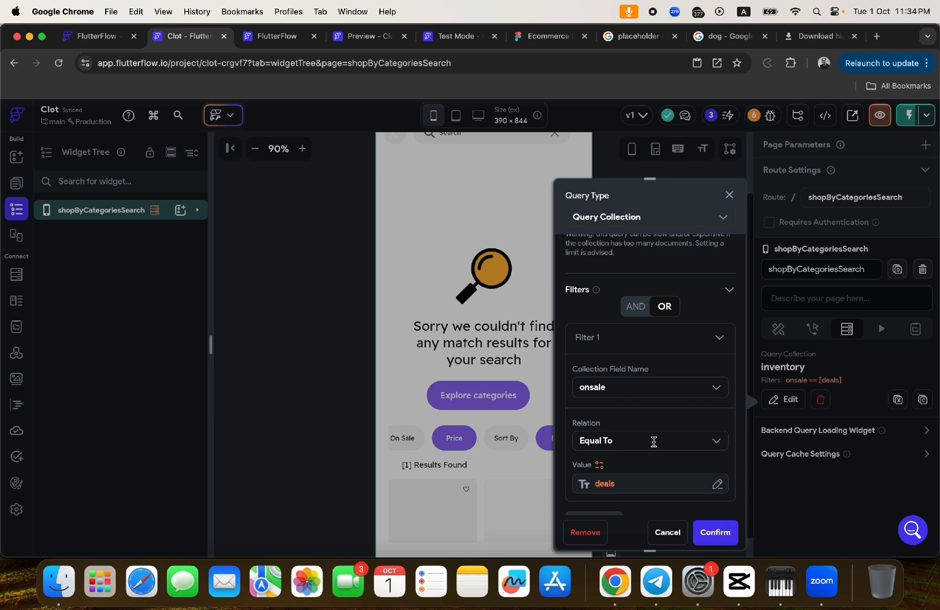
scroll(653, 442, "down", 2)
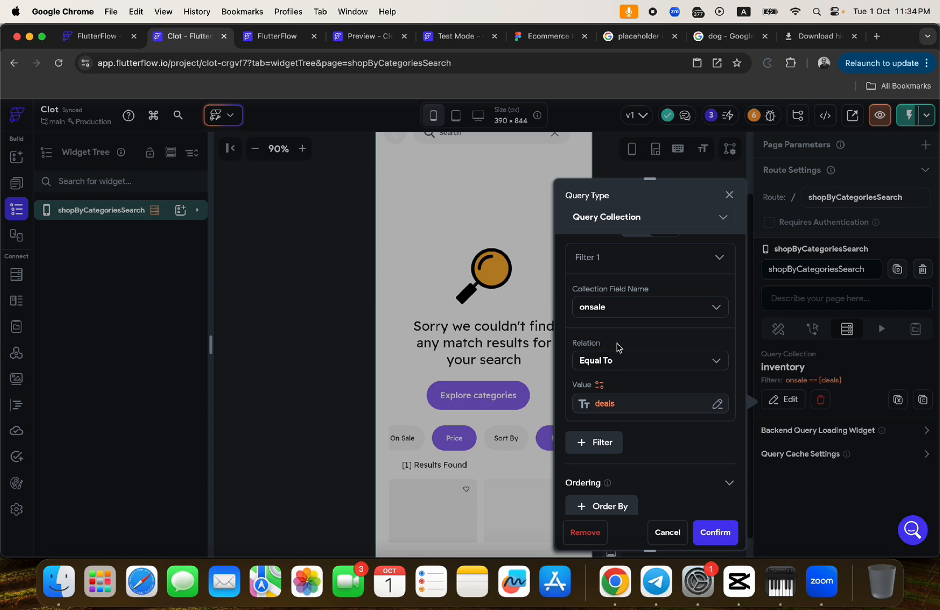
scroll(619, 347, "up", 1)
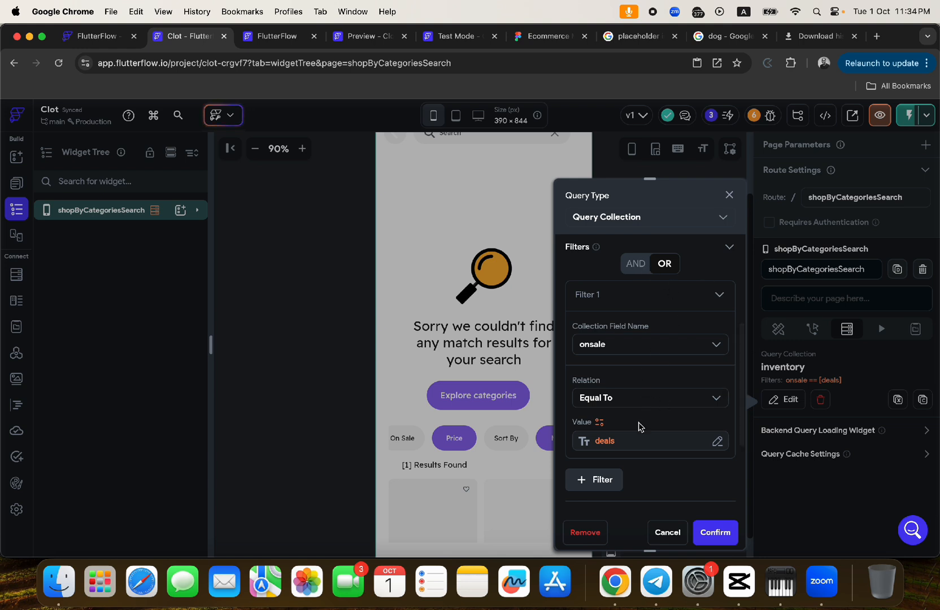
Step: Add a second filter to the inventory query and choose onsale as its collection field
left_click(609, 479)
scroll(608, 429, "down", 5)
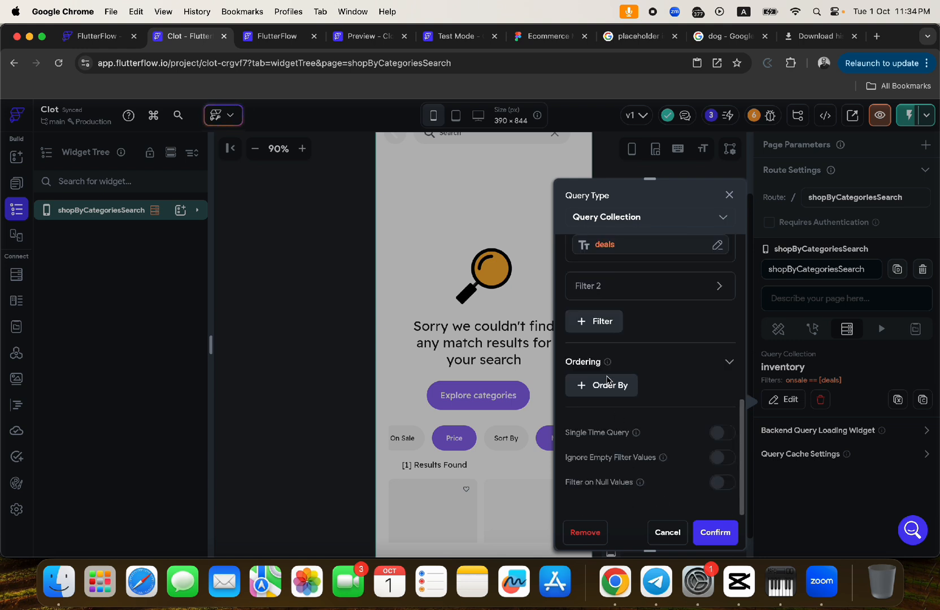
left_click(592, 286)
left_click(605, 336)
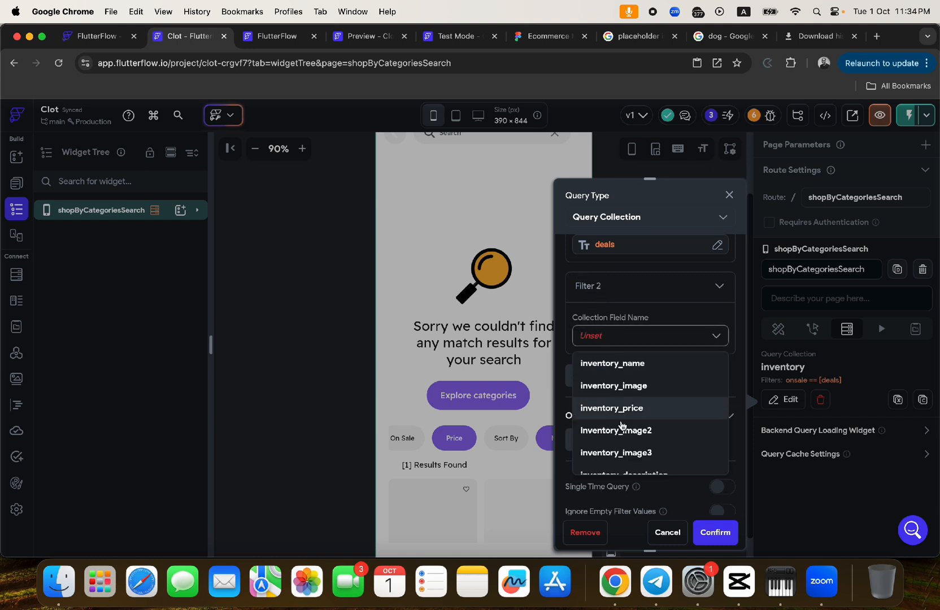
scroll(621, 428, "down", 5)
left_click(603, 443)
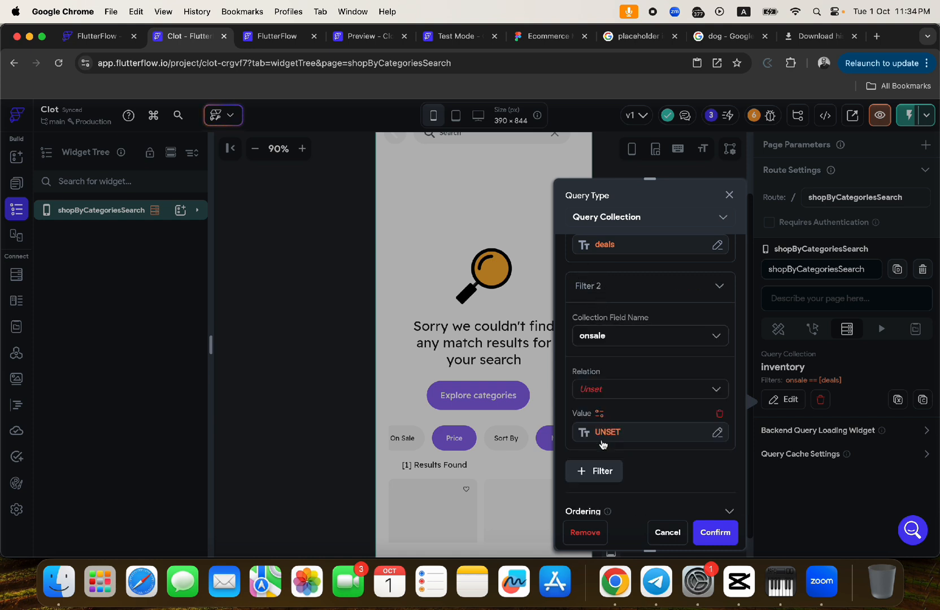
Step: Set Filter 2 of the inventory query to onsale Equal To the fixed value "all" and confirm the query
left_click(596, 386)
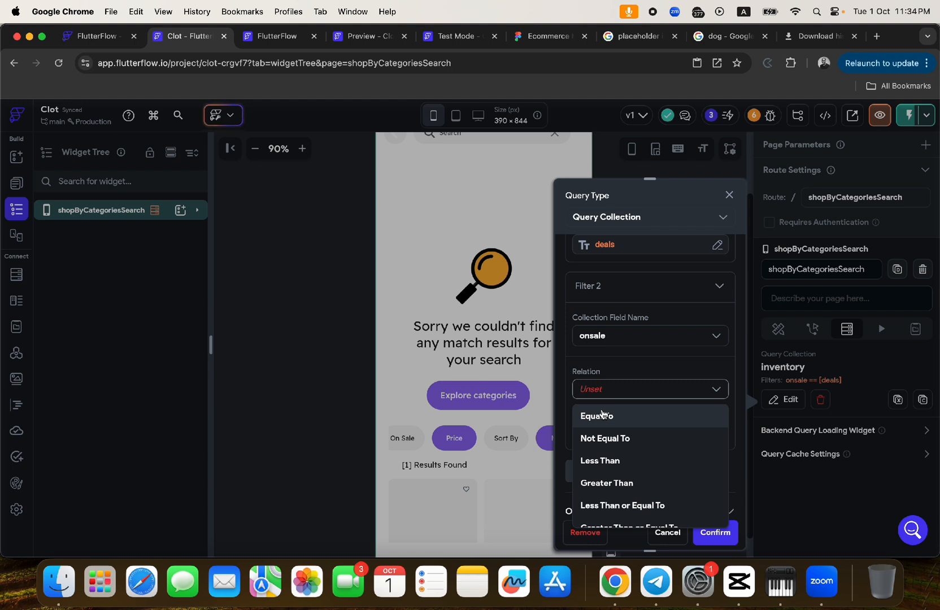
scroll(615, 458, "down", 3)
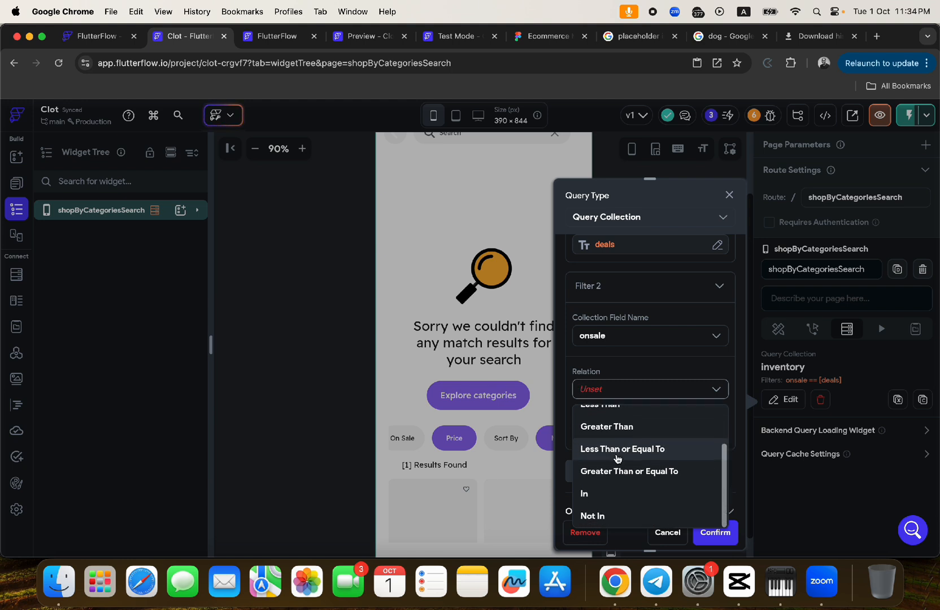
scroll(617, 458, "up", 3)
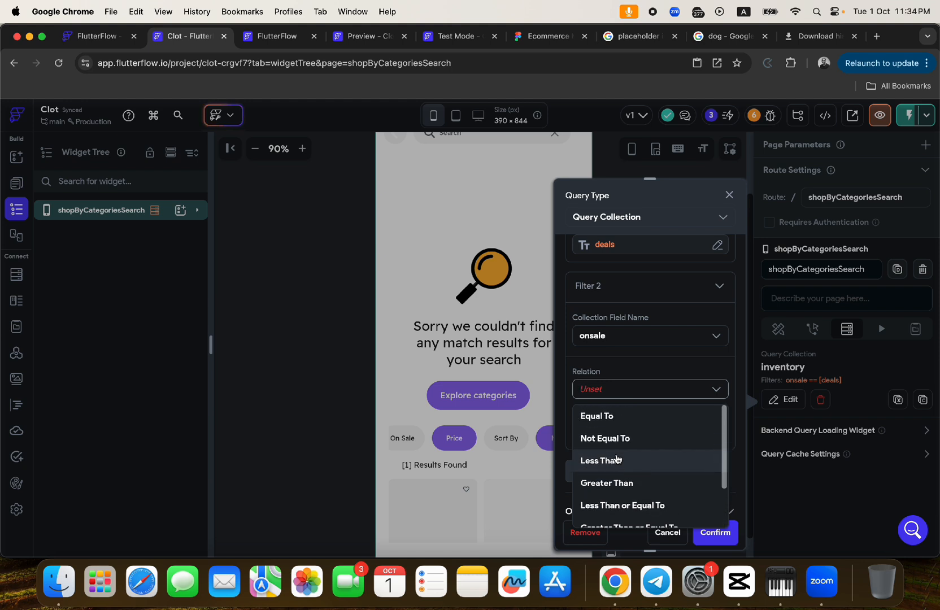
left_click(603, 416)
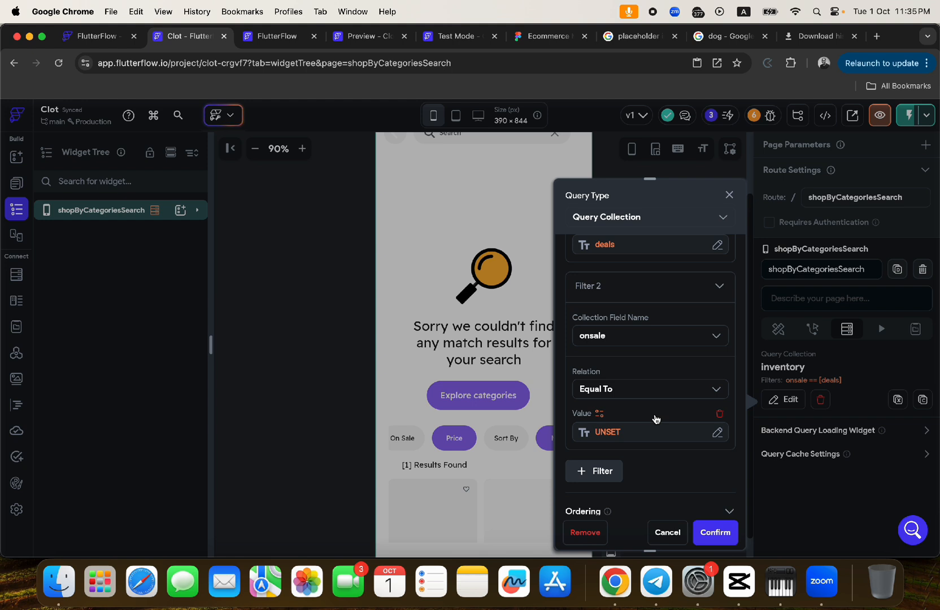
left_click(721, 414)
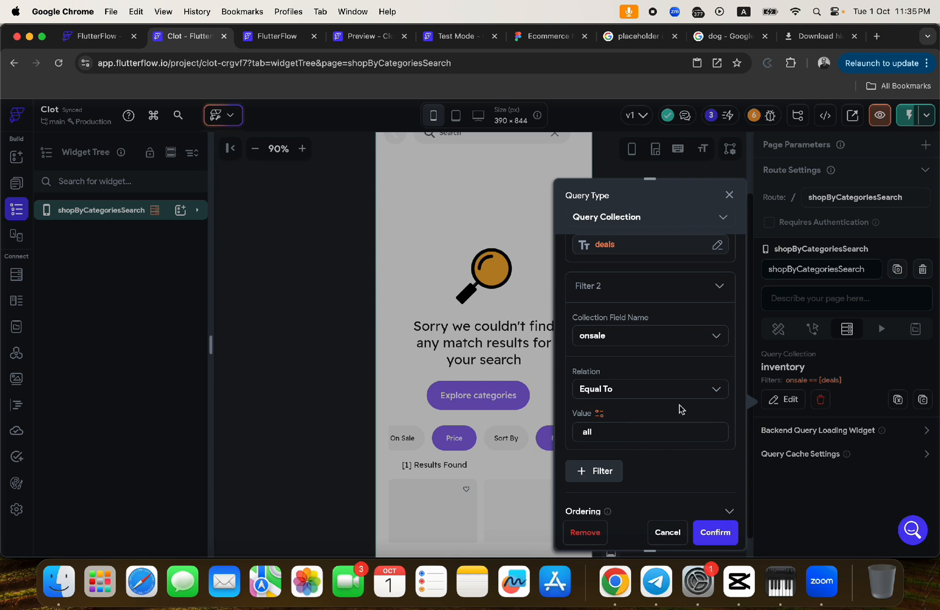
scroll(638, 302, "up", 3)
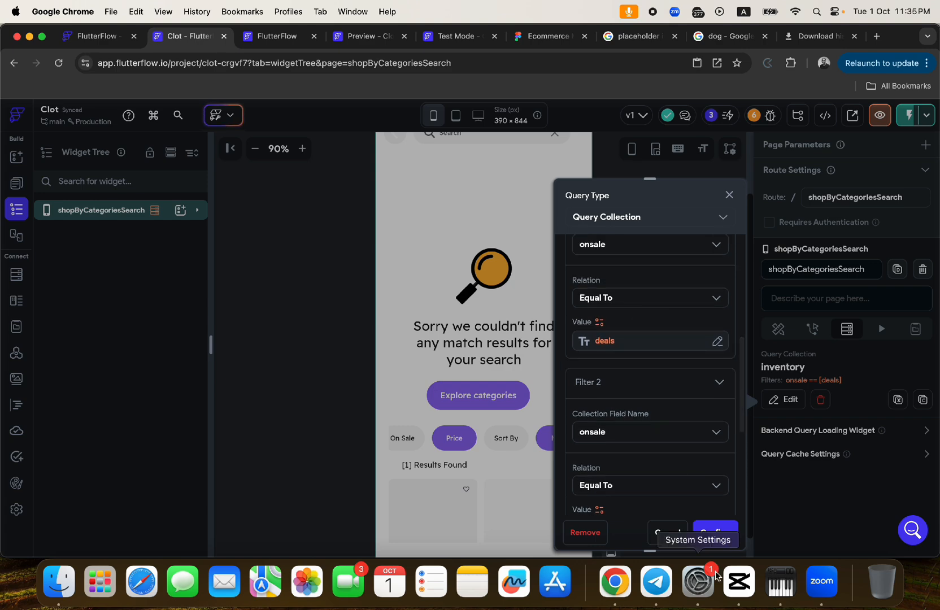
left_click(714, 532)
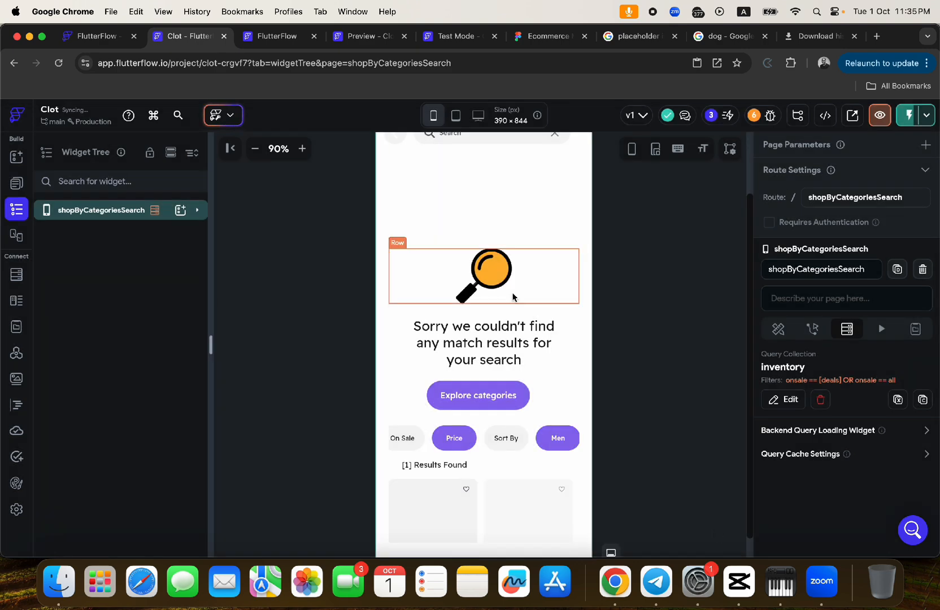
Step: Add an On Page Load action of type Update App State to the shopByCategoriesSearch page
scroll(497, 244, "up", 8)
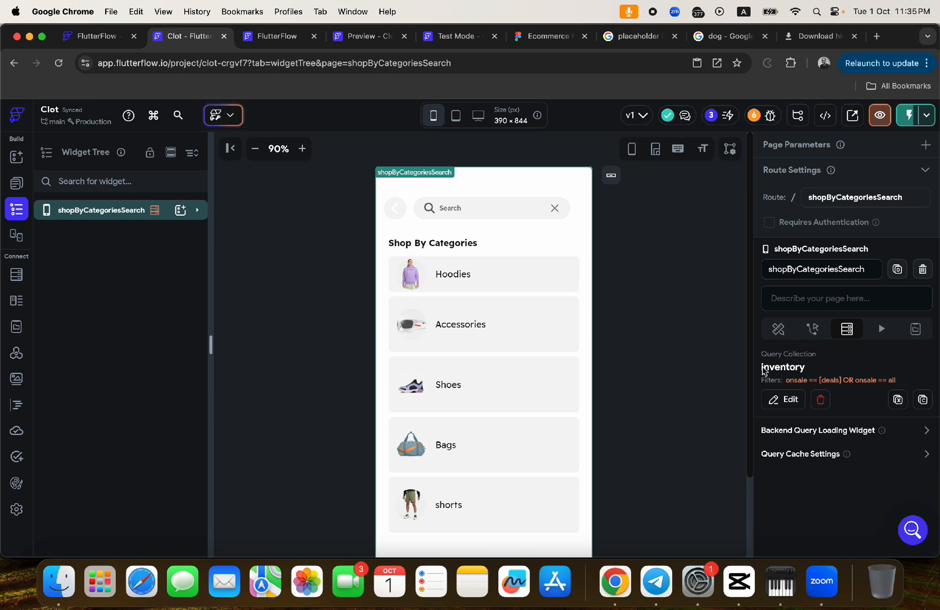
left_click(812, 329)
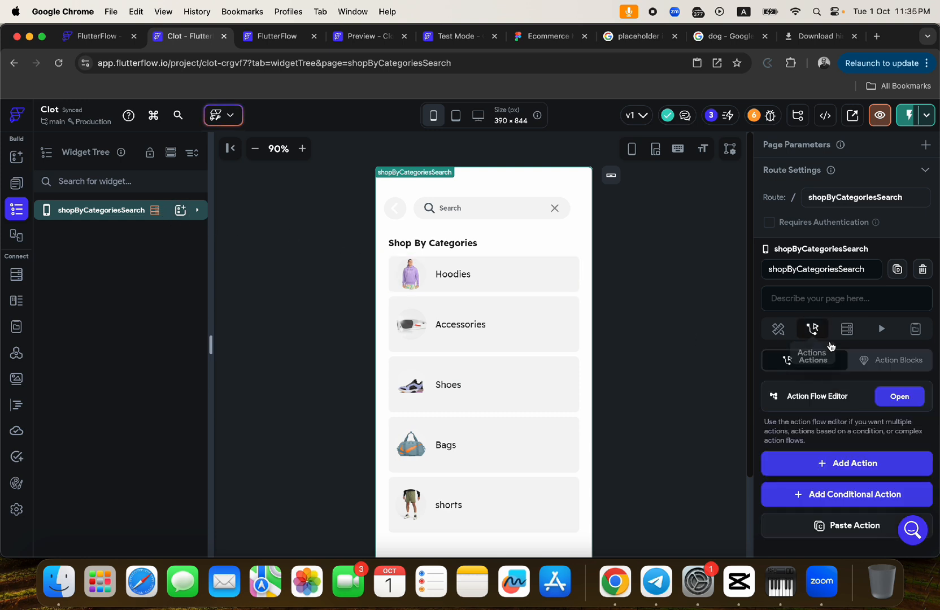
left_click(838, 466)
scroll(814, 434, "down", 3)
scroll(818, 401, "up", 1)
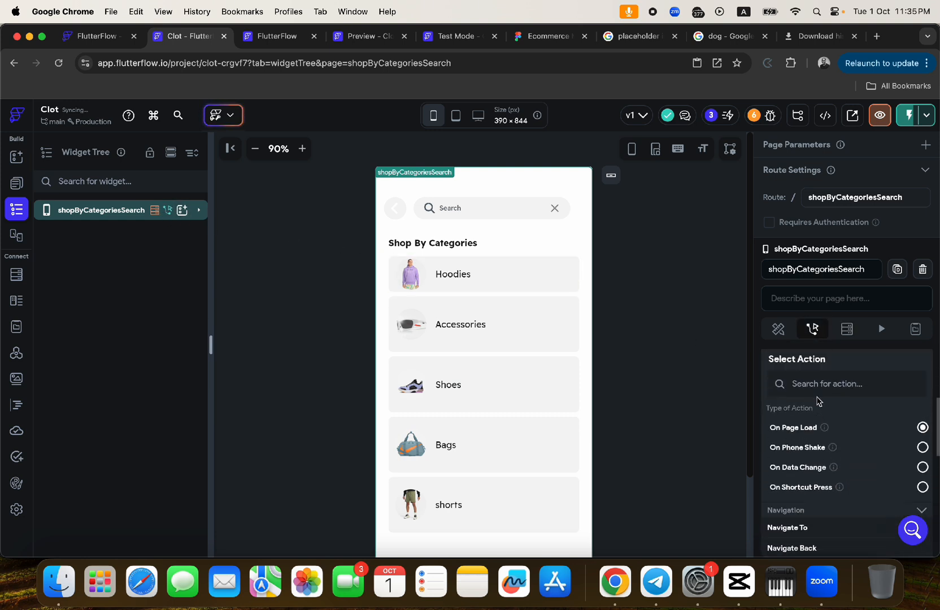
scroll(819, 401, "down", 1)
scroll(780, 503, "down", 4)
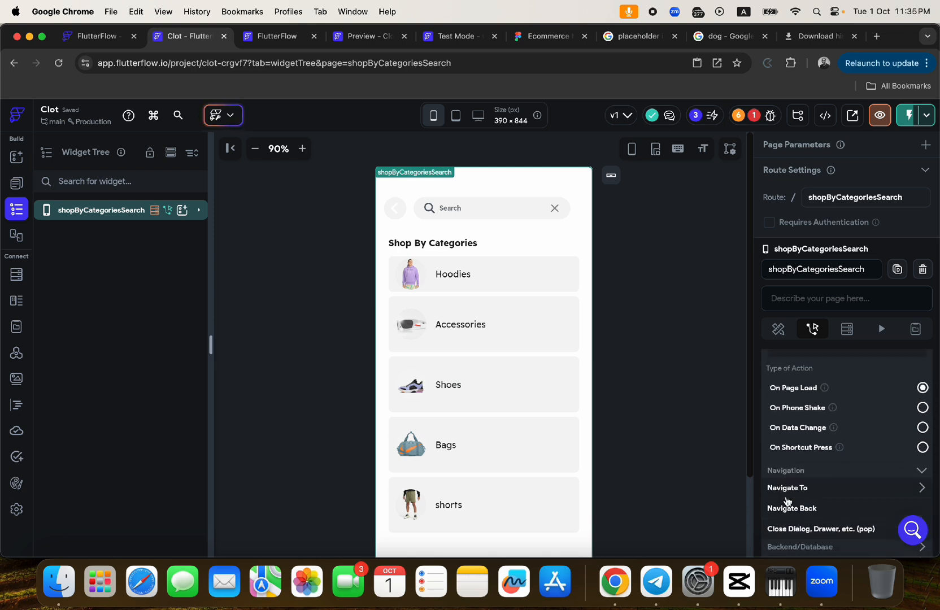
scroll(790, 429, "up", 1)
left_click(789, 405)
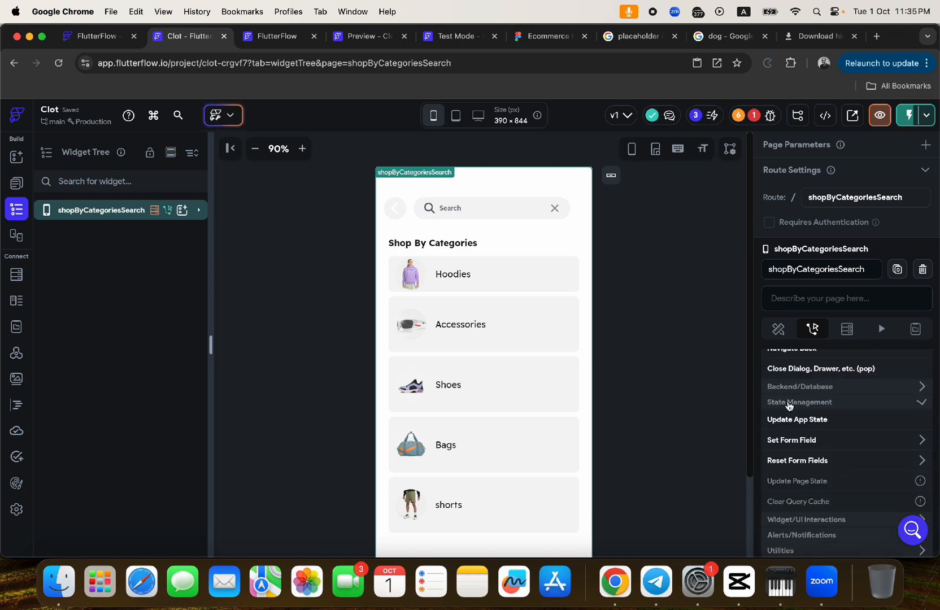
left_click(791, 421)
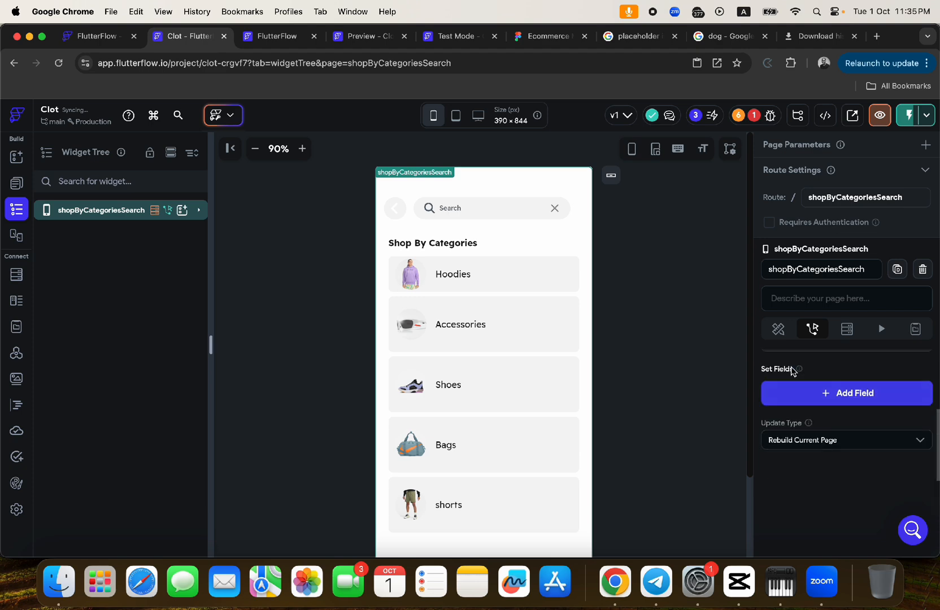
Step: Add the deals field to the Update App State action and set its value to "all"
left_click(803, 419)
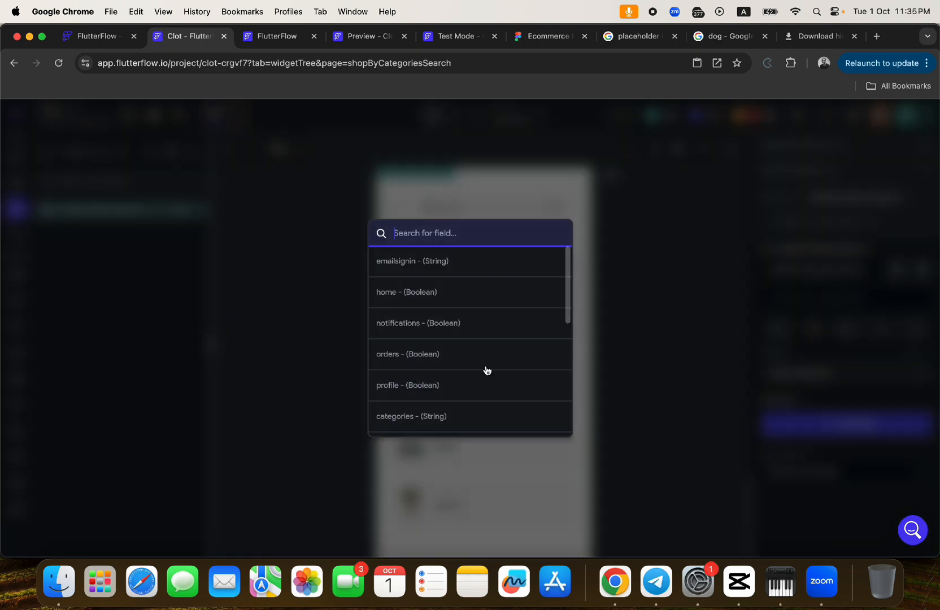
scroll(485, 371, "down", 5)
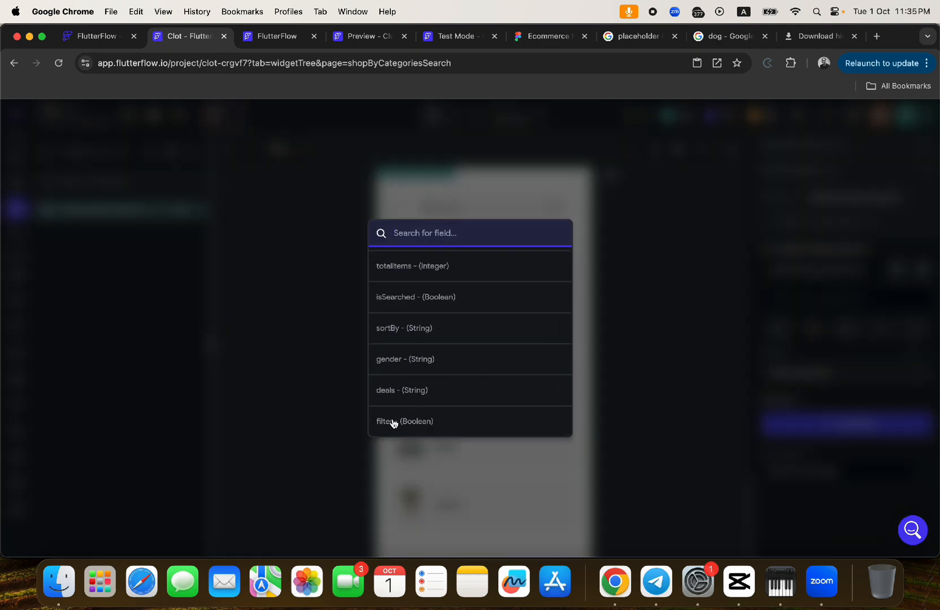
left_click(386, 393)
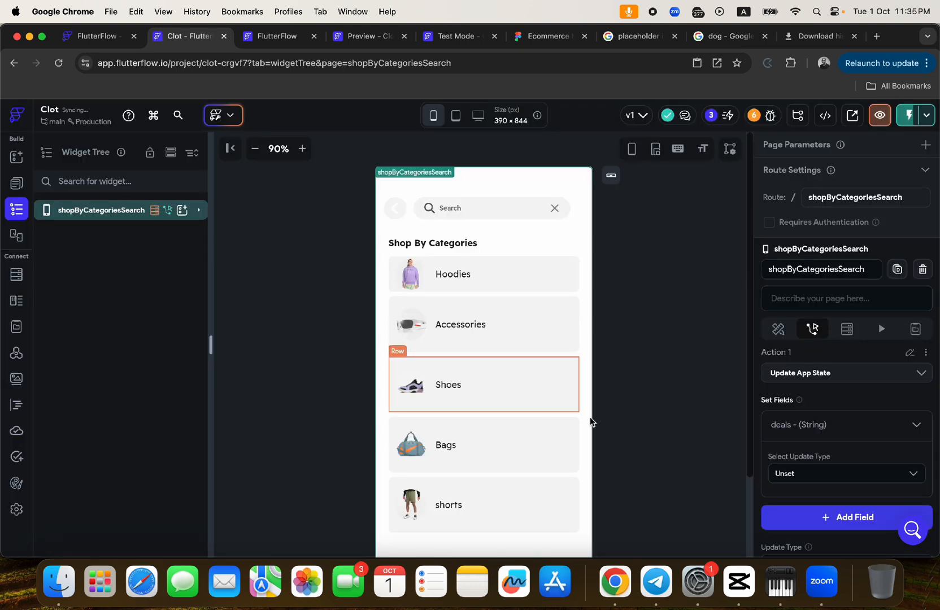
left_click(789, 473)
left_click(794, 430)
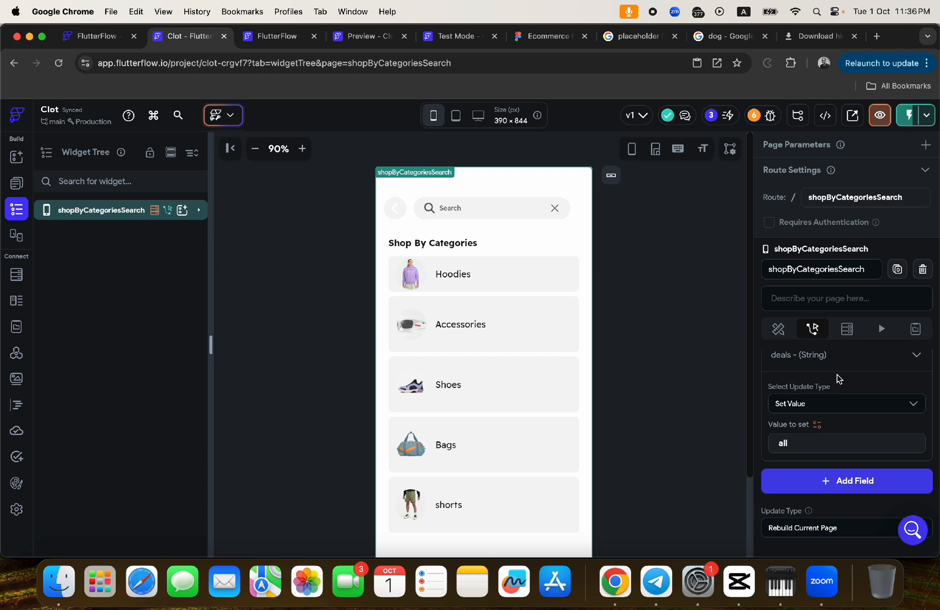
scroll(838, 378, "up", 2)
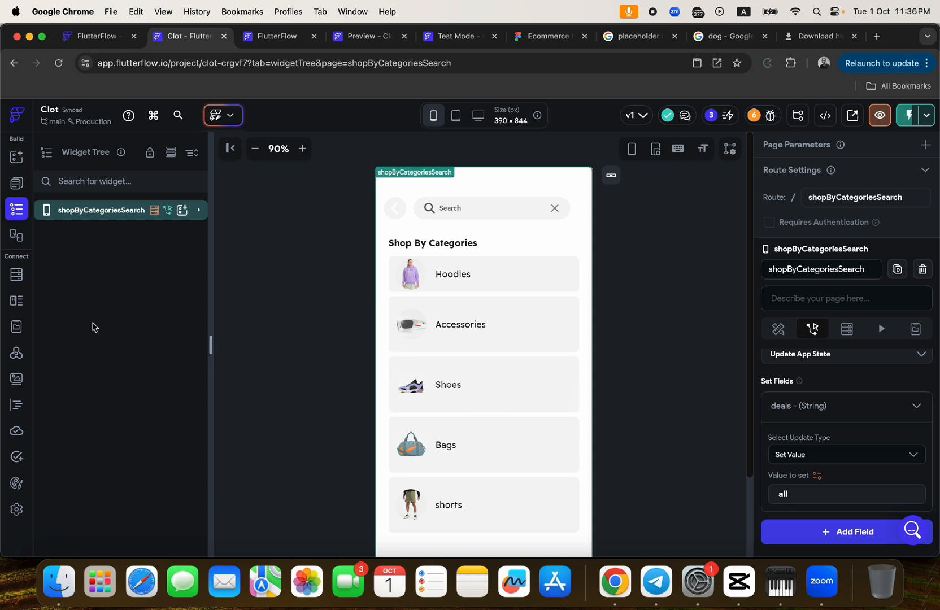
Step: Add a String field named "filter" to the inventory collection's Firestore schema
left_click(15, 276)
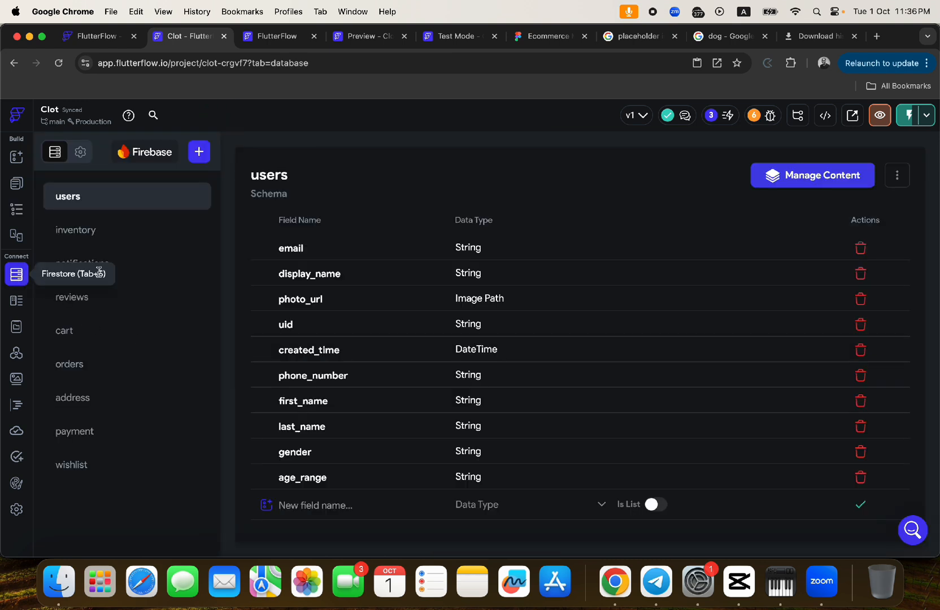
left_click(85, 236)
scroll(404, 418, "down", 3)
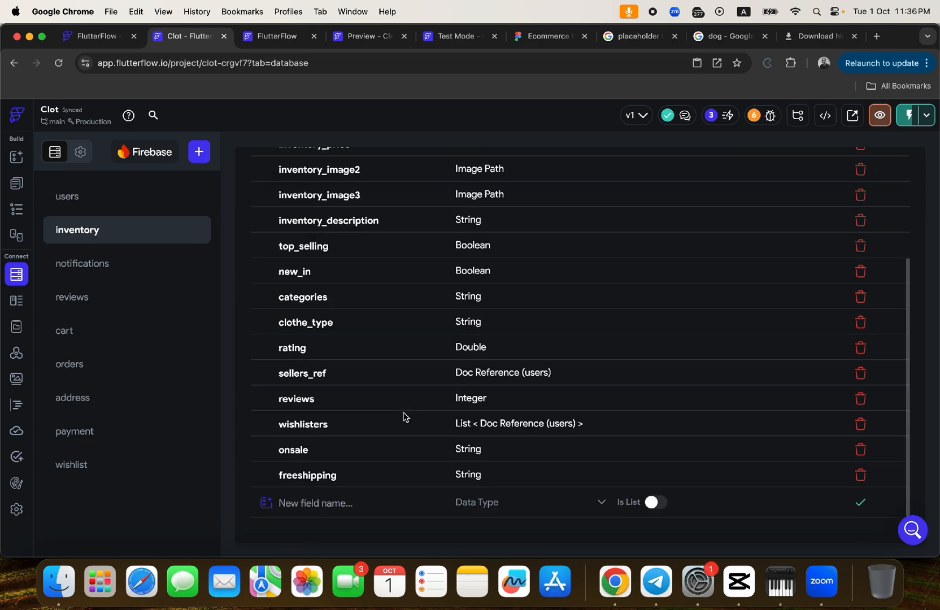
left_click(298, 497)
type("filter")
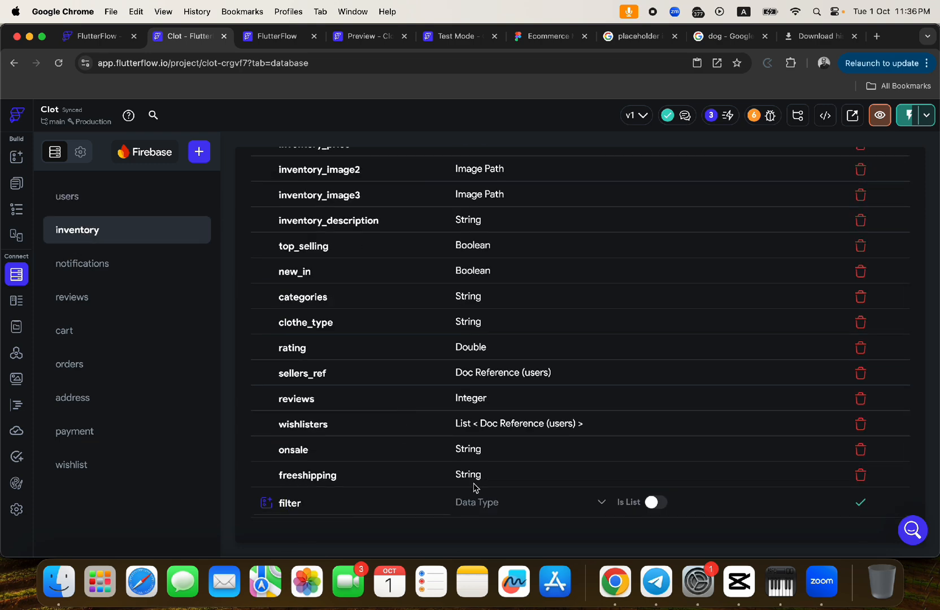
left_click(475, 510)
left_click(474, 213)
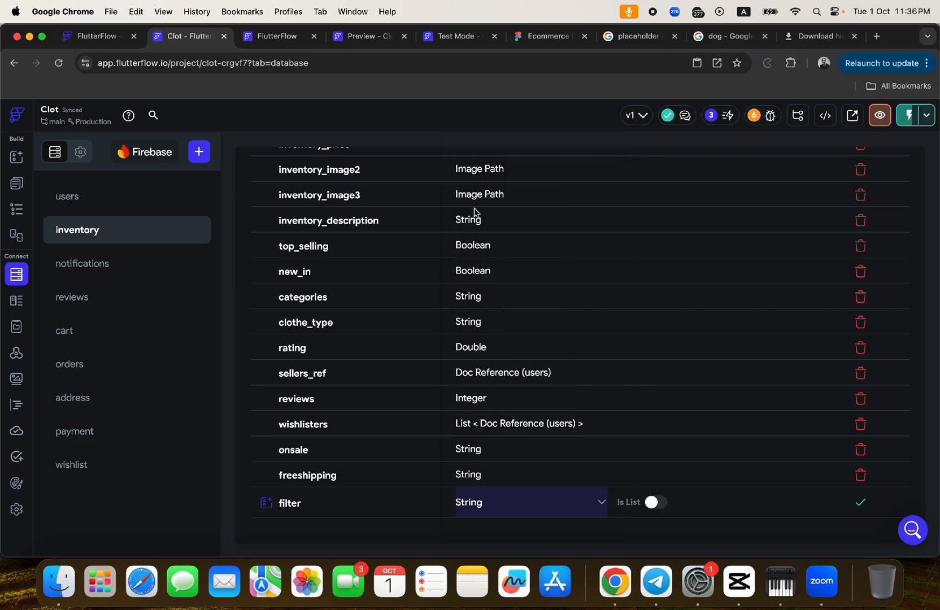
left_click(861, 506)
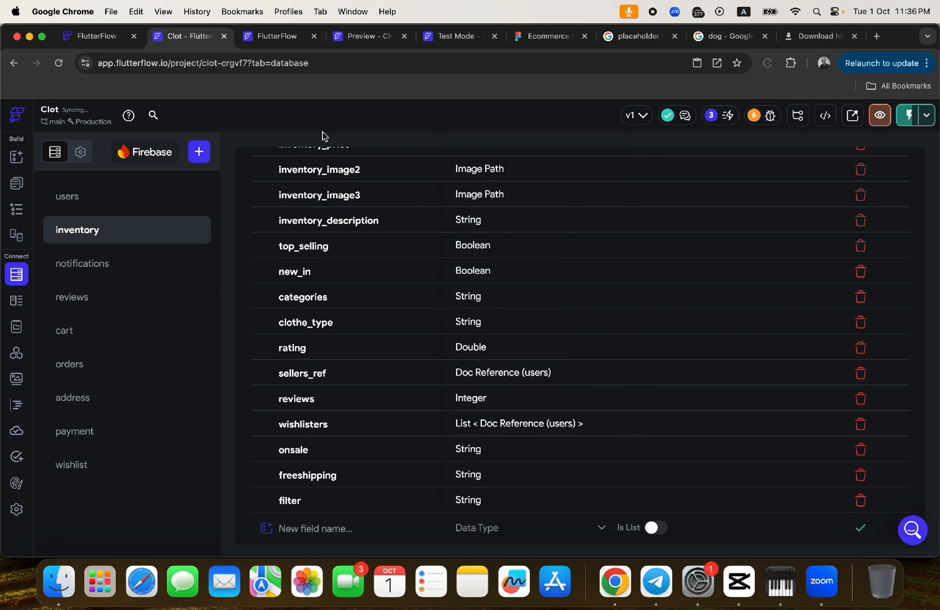
Step: Switch to the Firestore Data Manager, reload it and open the inventory collection
left_click(272, 39)
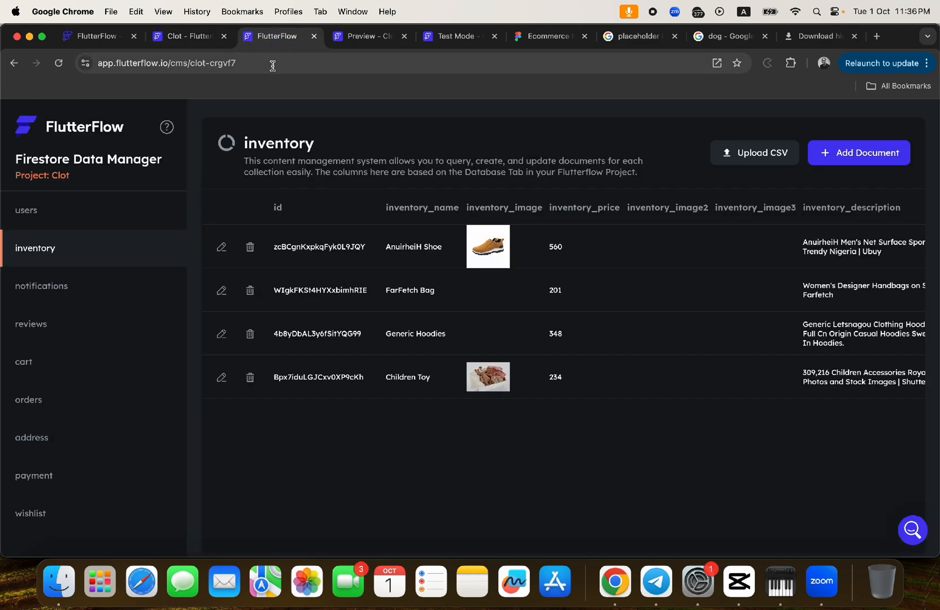
left_click(272, 64)
key("Return")
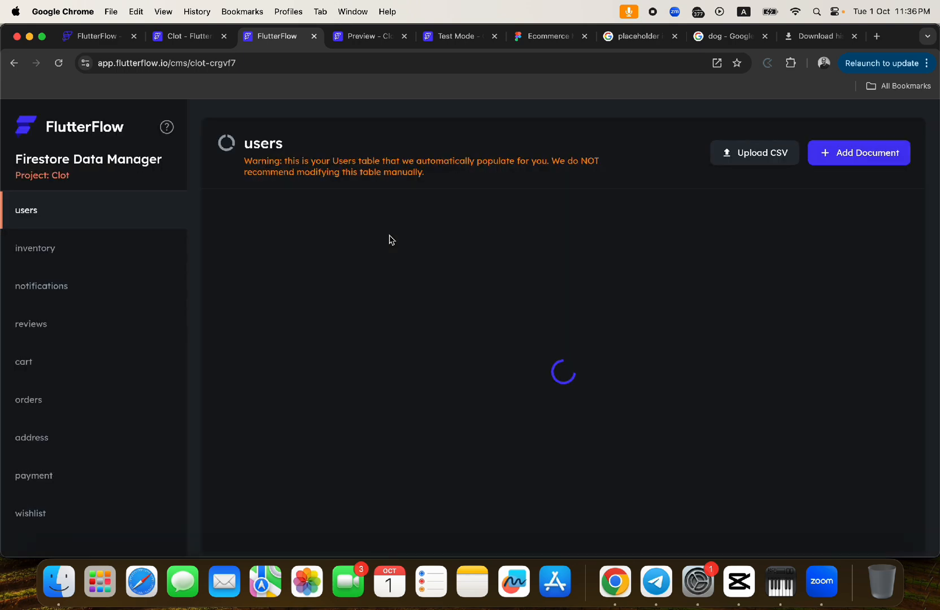
left_click(109, 251)
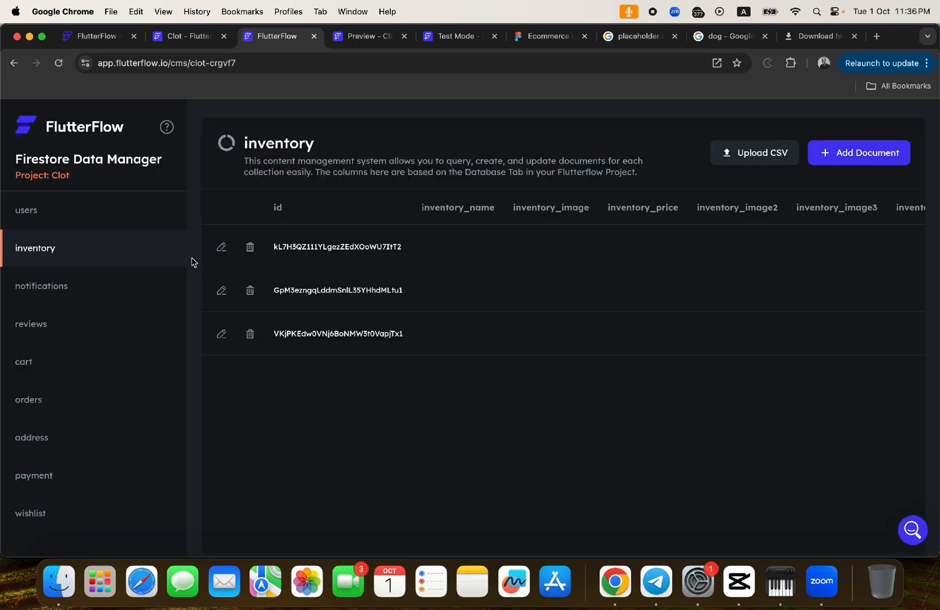
Step: Set the filter field of the first inventory document to "all" and update the document
left_click(220, 246)
scroll(470, 375, "down", 10)
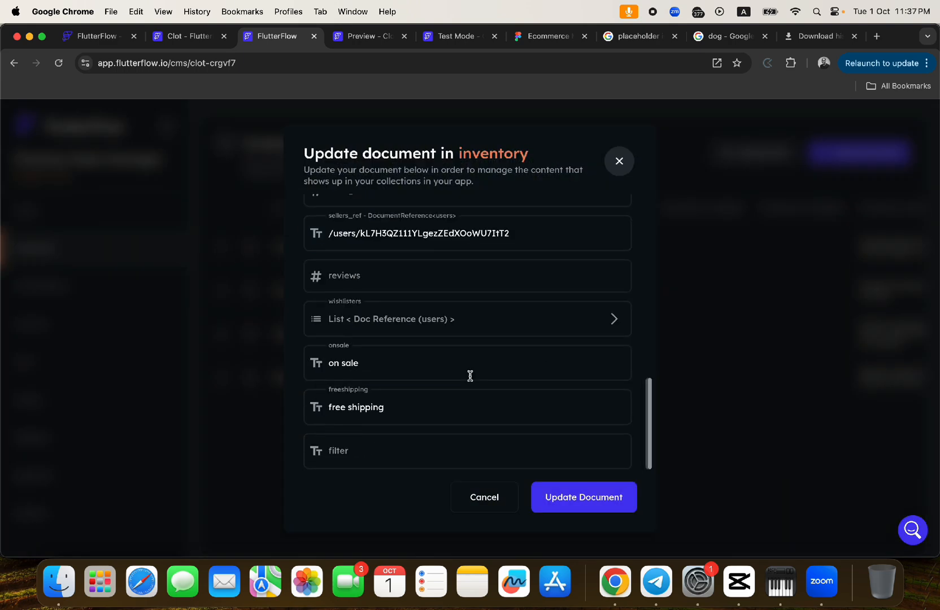
left_click(363, 449)
type("all")
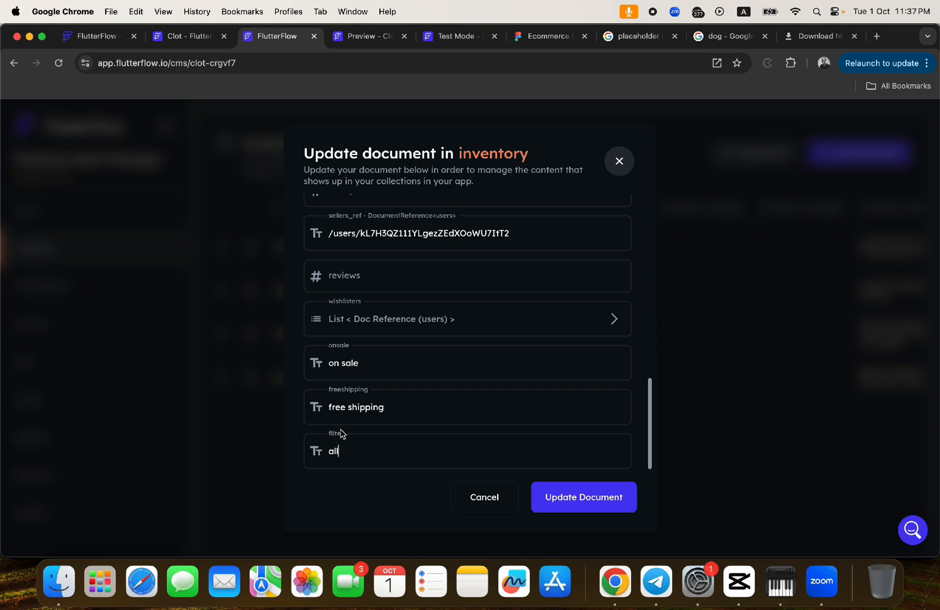
left_click(586, 500)
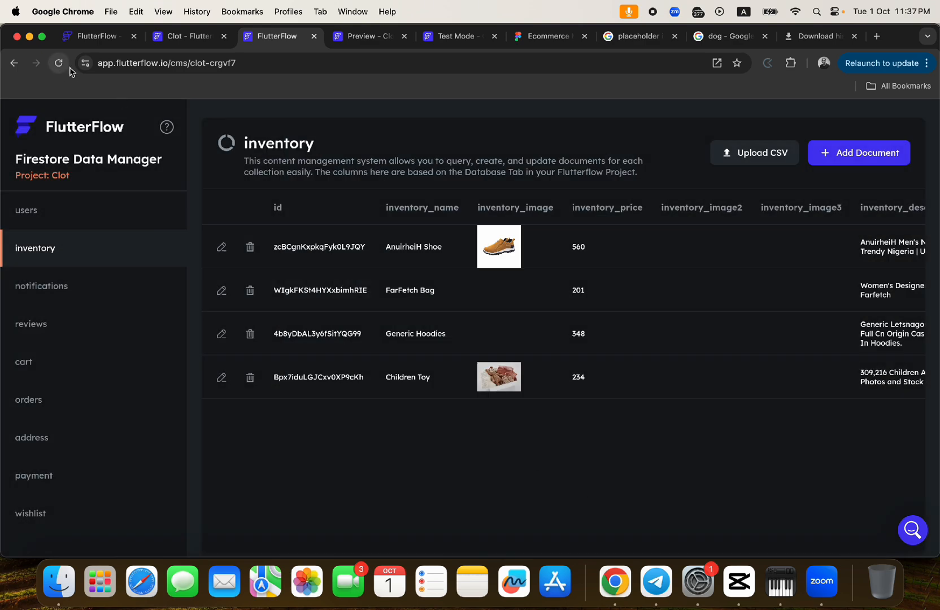
Step: Return to the FlutterFlow project and open the shopByCategoriesSearch page's inventory query for editing, expanding Filter 1 to review it
left_click(198, 36)
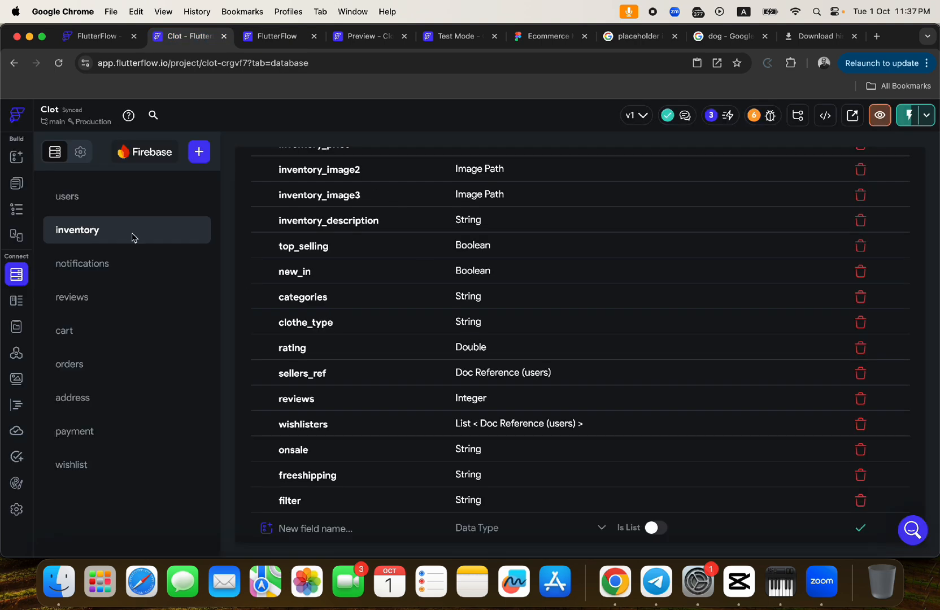
left_click(16, 183)
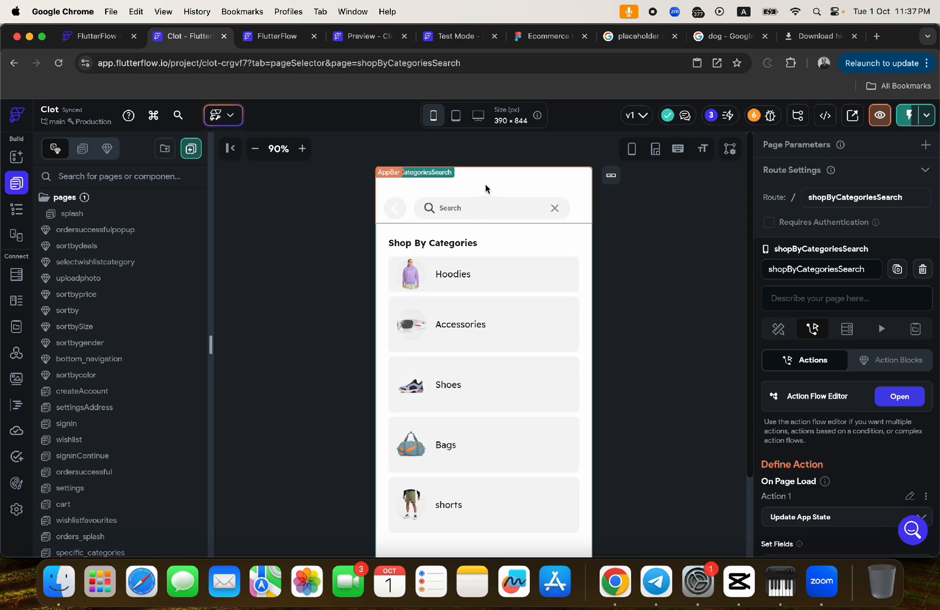
left_click(845, 329)
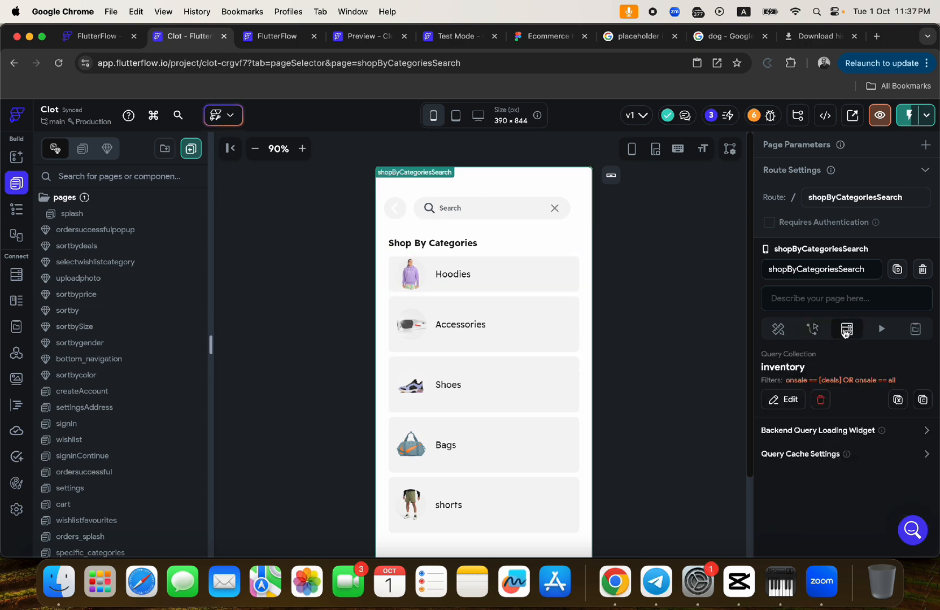
left_click(783, 399)
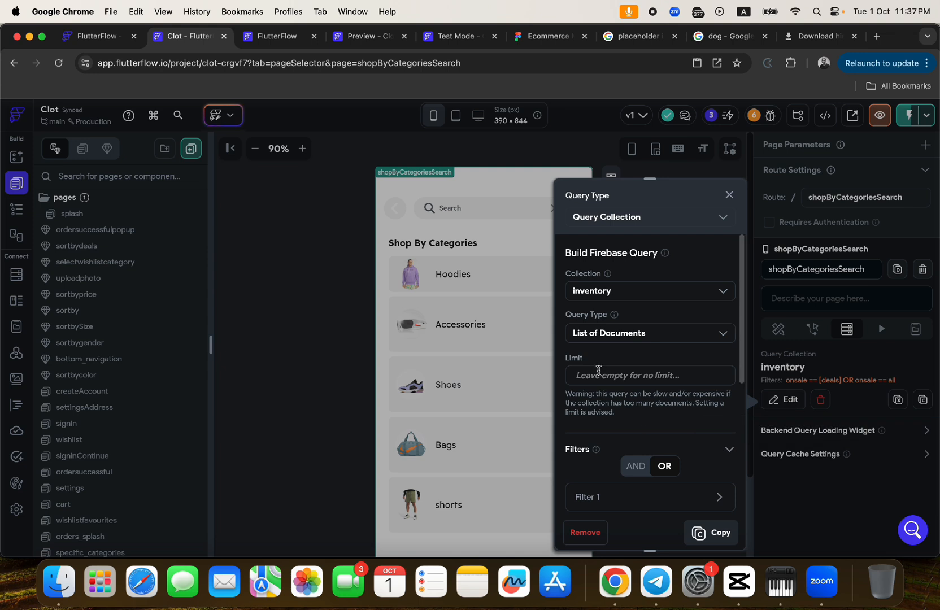
scroll(598, 373, "down", 5)
left_click(585, 261)
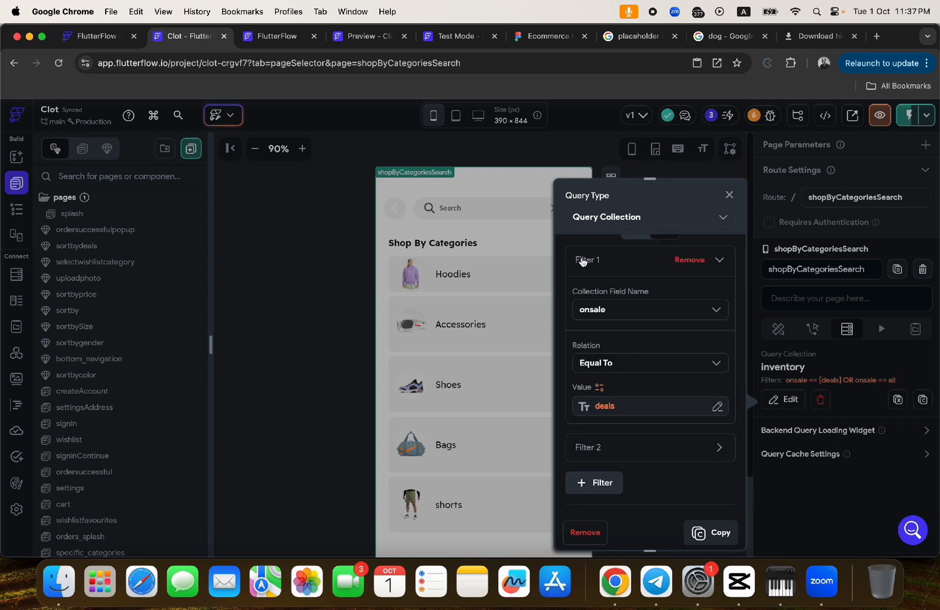
scroll(582, 261, "up", 2)
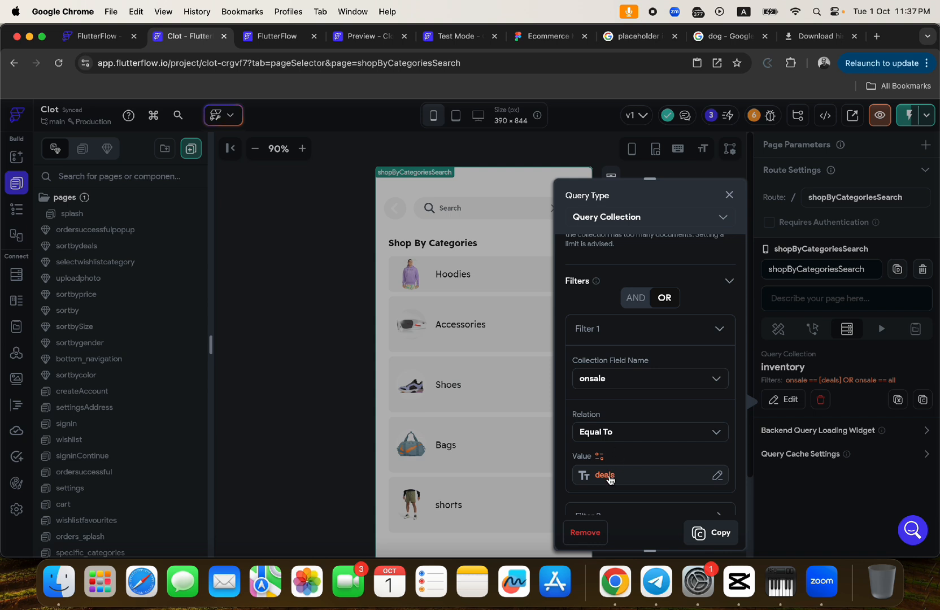
scroll(610, 470, "down", 3)
Step: Change Filter 2 of the inventory query to match the filter field Equal To "all" and confirm the query
left_click(590, 427)
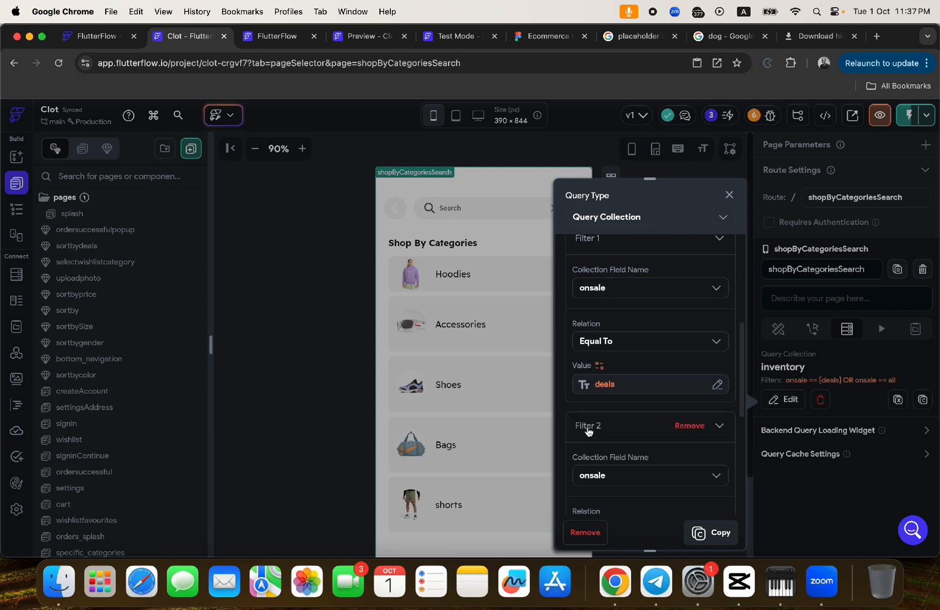
left_click(602, 477)
scroll(609, 536, "down", 5)
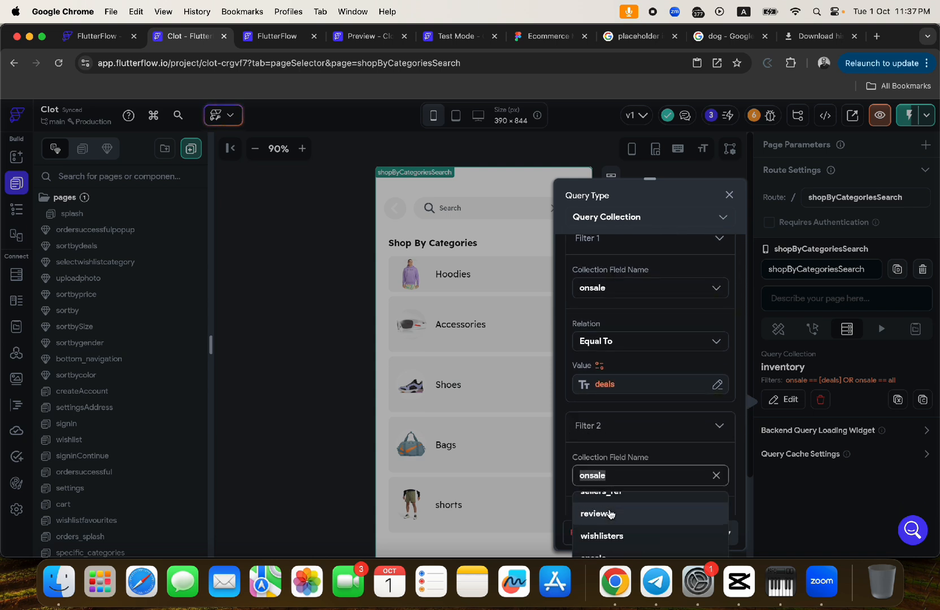
scroll(612, 433, "down", 2)
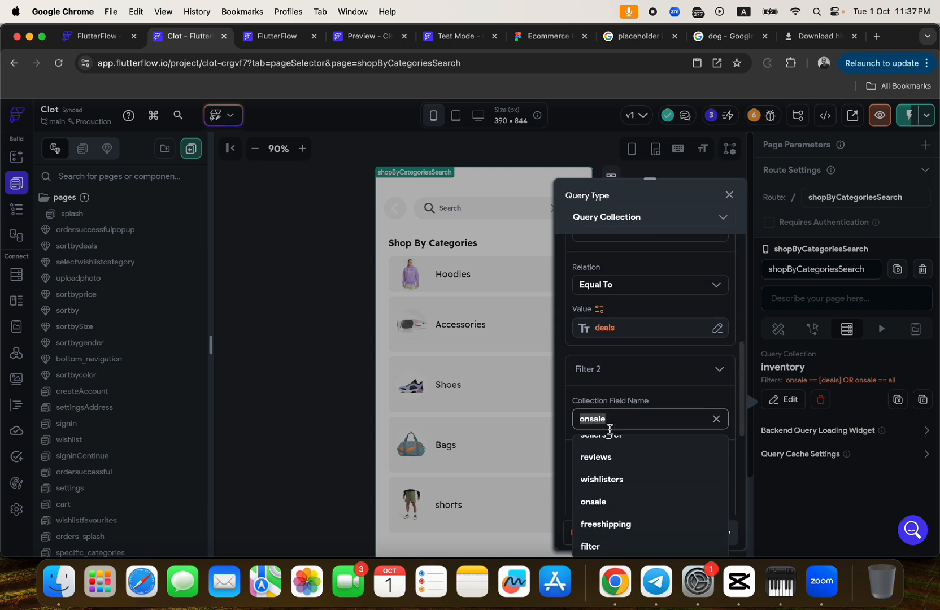
left_click(601, 541)
left_click(601, 466)
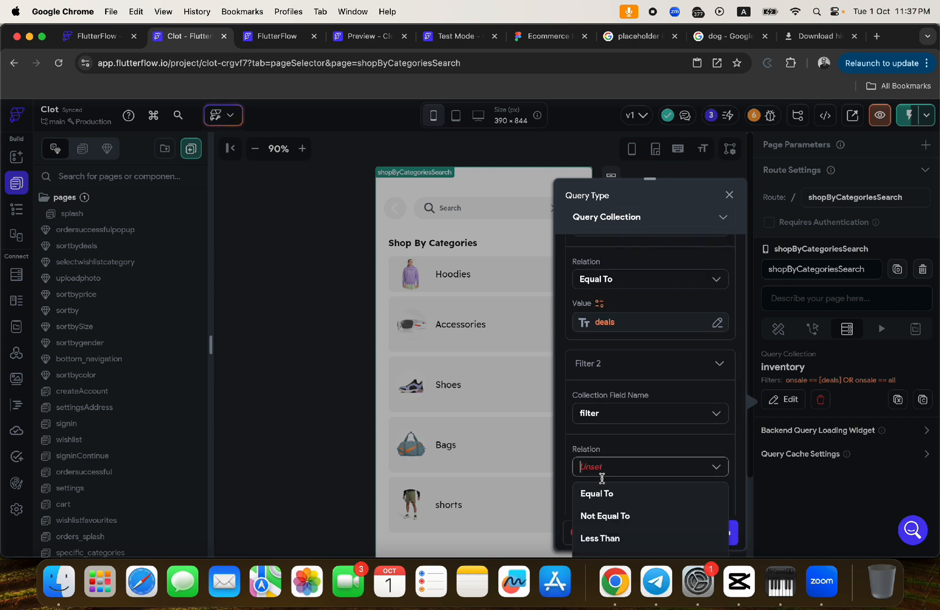
left_click(602, 494)
left_click(717, 509)
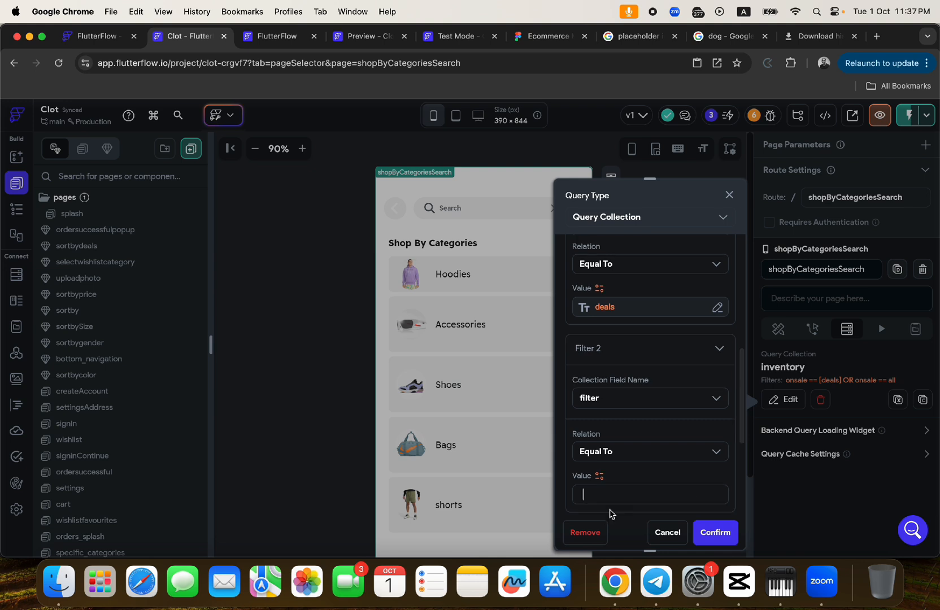
type("all")
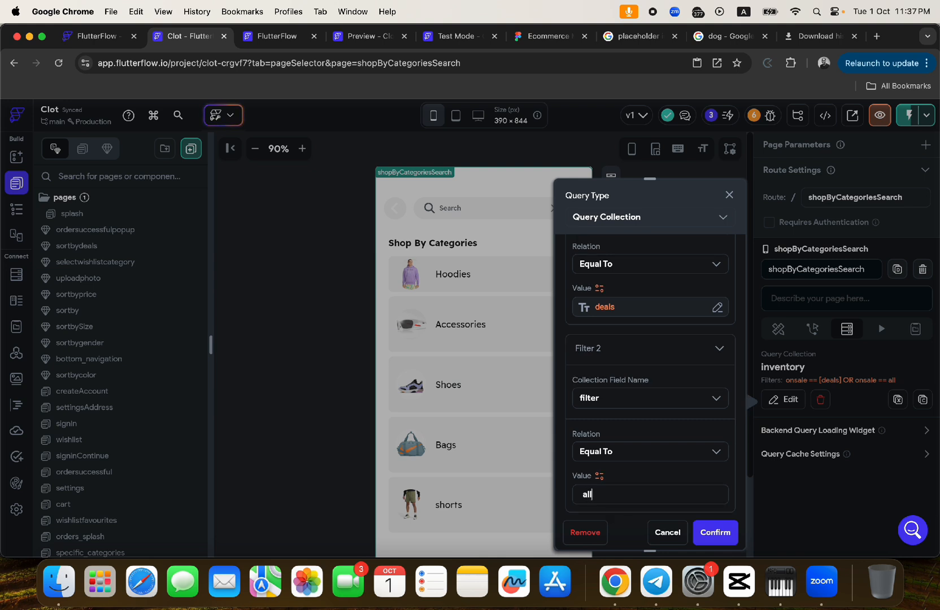
left_click(714, 532)
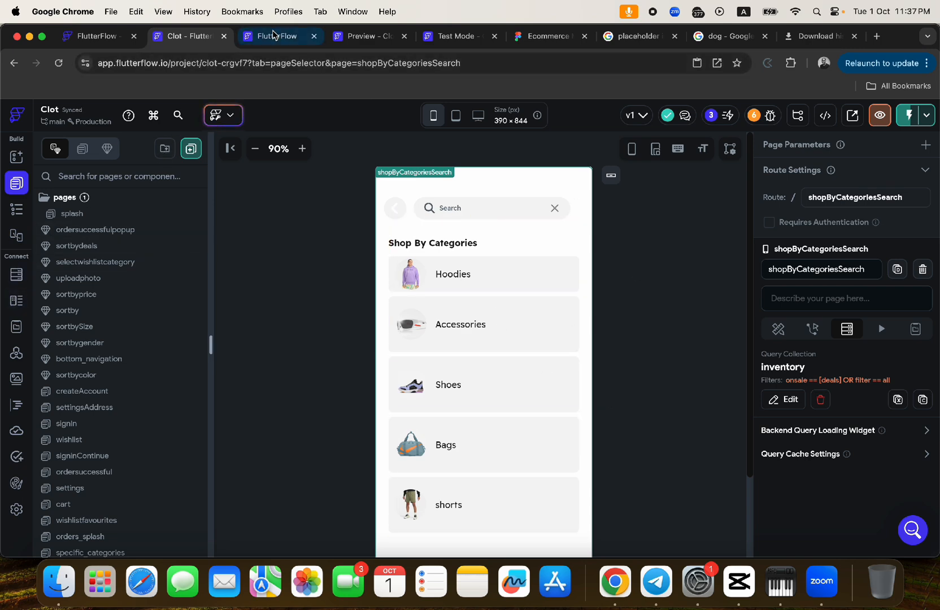
Step: Switch to the Firestore Data Manager and update the FarFetch Bag document with its filter field set to "all"
left_click(244, 31)
left_click(221, 291)
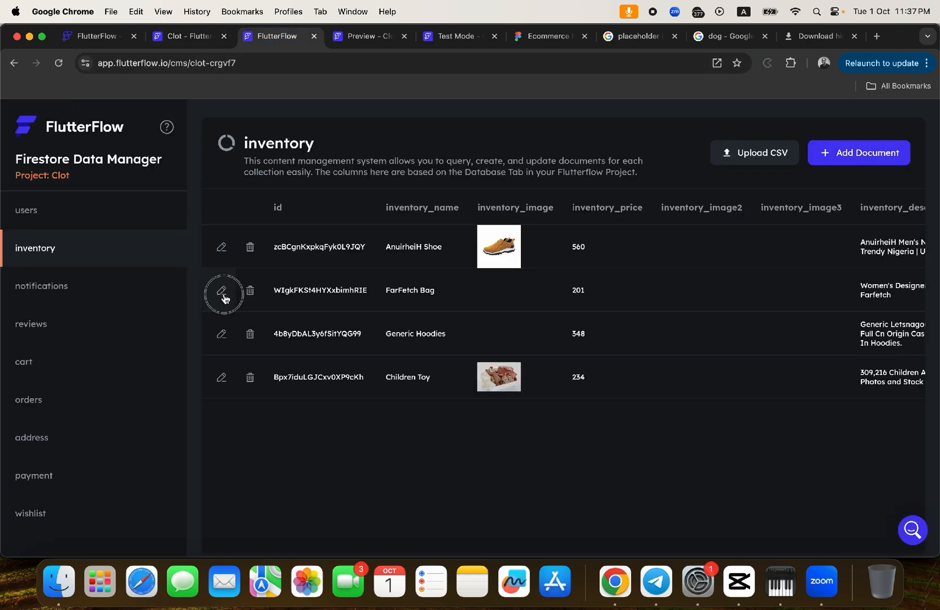
scroll(518, 354, "down", 5)
scroll(519, 354, "down", 5)
left_click(367, 444)
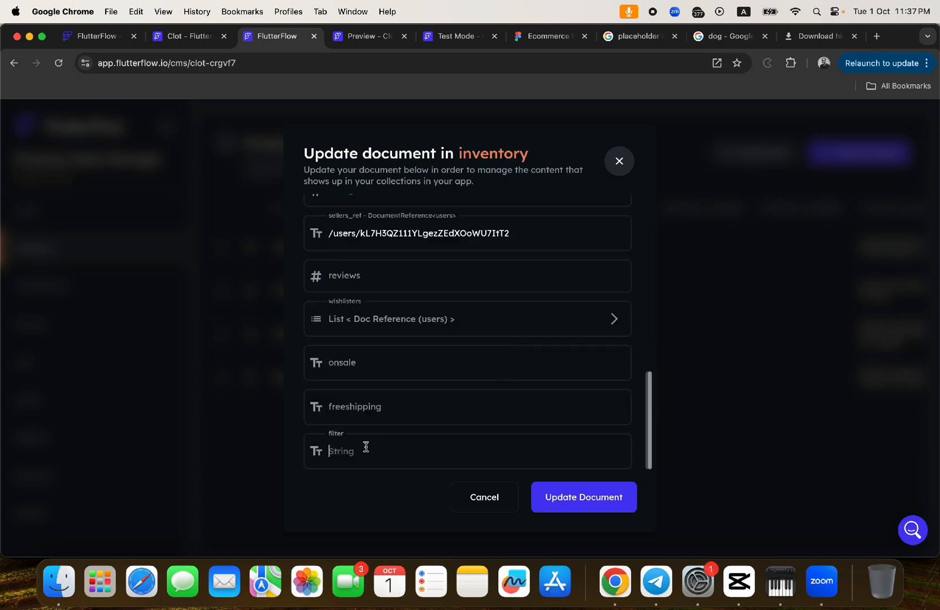
type("all")
left_click(542, 506)
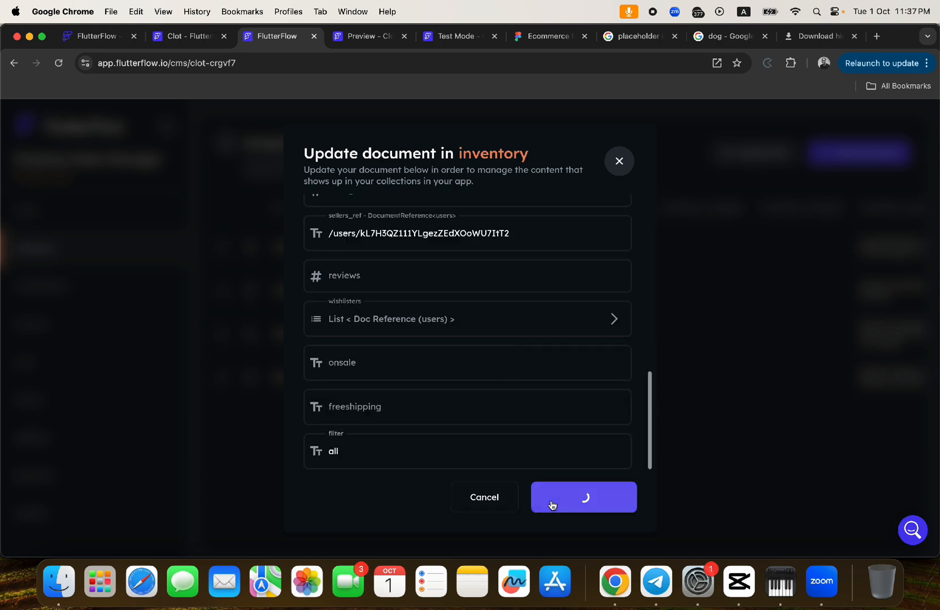
Step: Set the filter field of the Generic Hoodies document to "all" and update the document
left_click(222, 335)
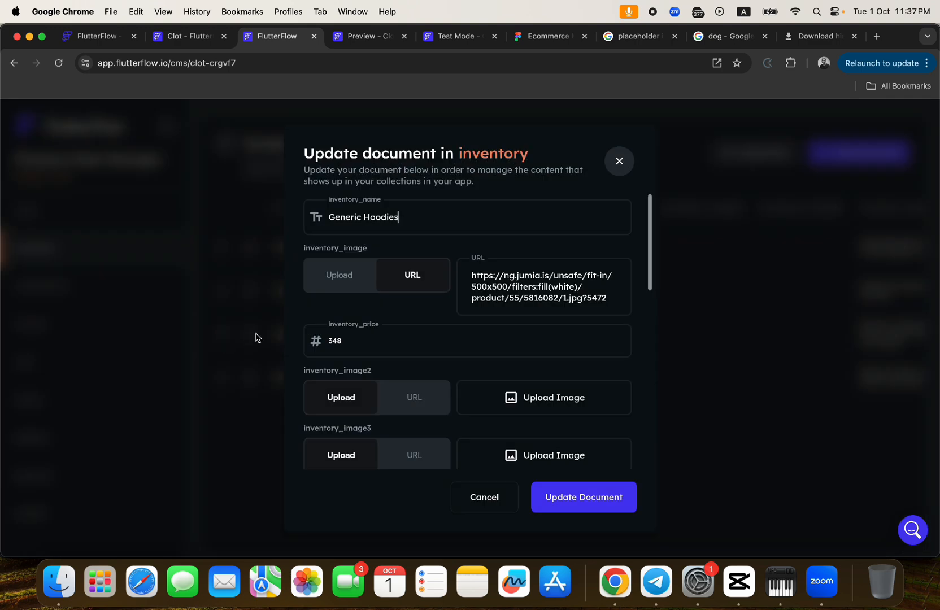
scroll(400, 449, "down", 10)
left_click(401, 449)
type("all")
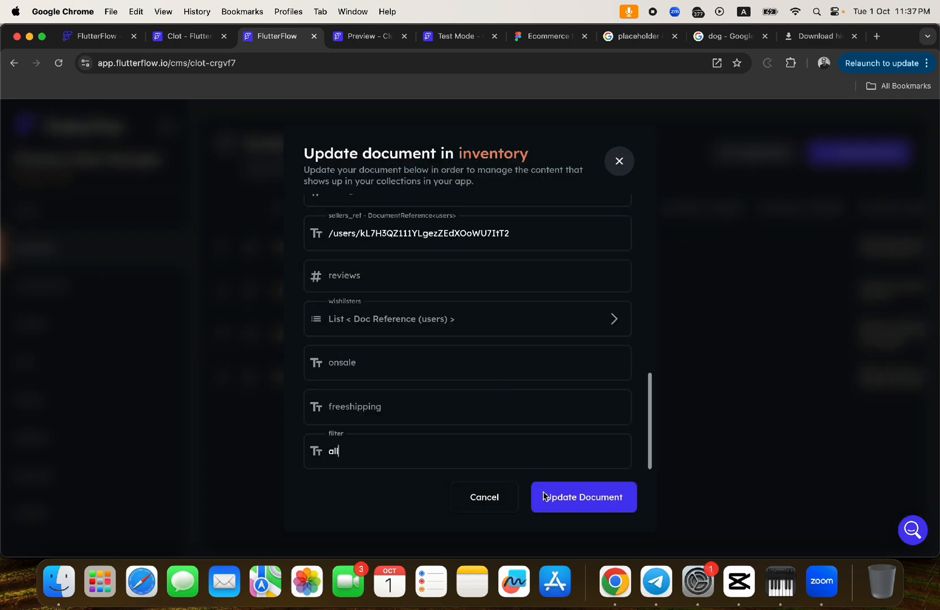
left_click(543, 496)
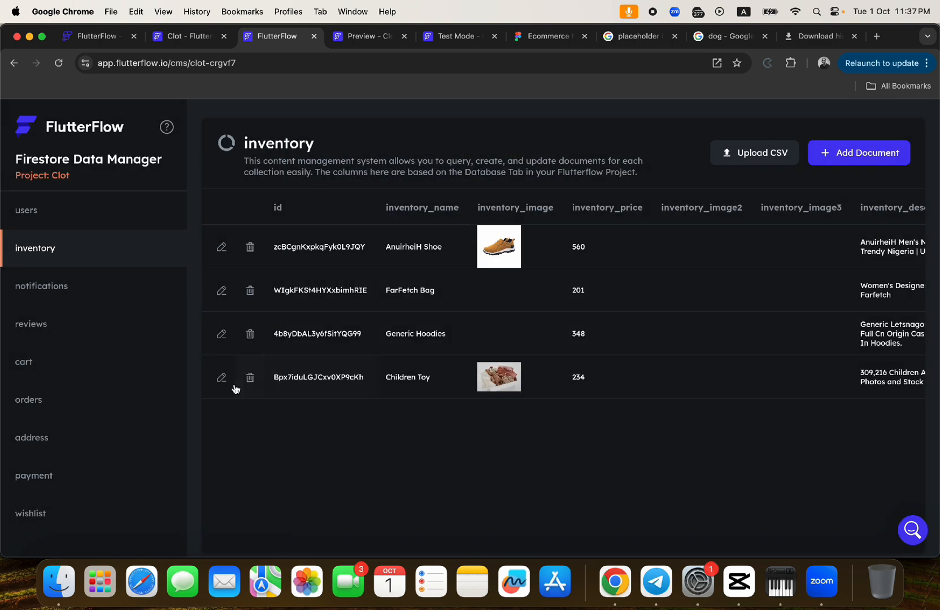
Step: Set the filter field of the Children Toy document to "all" and update the document
left_click(221, 378)
scroll(418, 452, "down", 10)
left_click(385, 453)
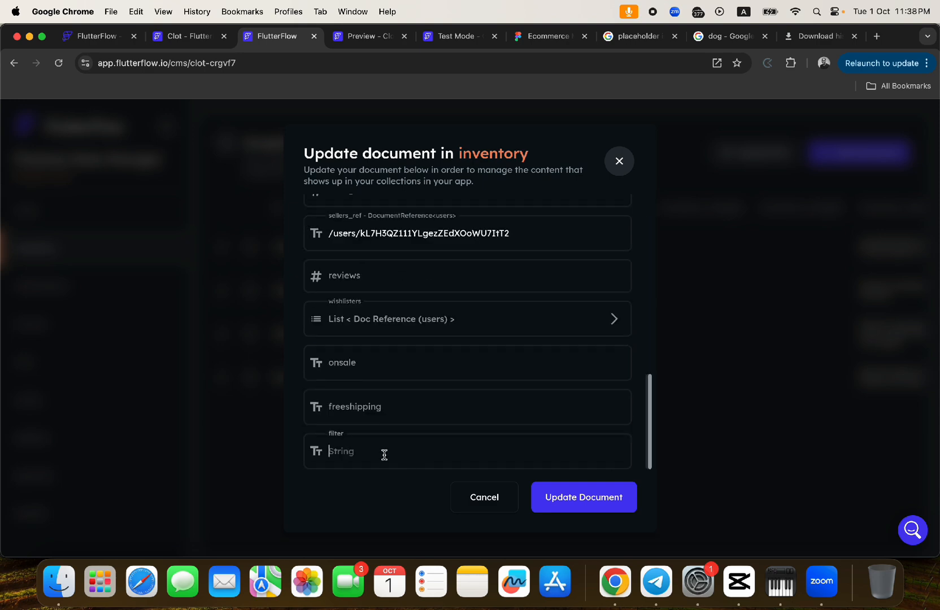
type("all")
left_click(596, 497)
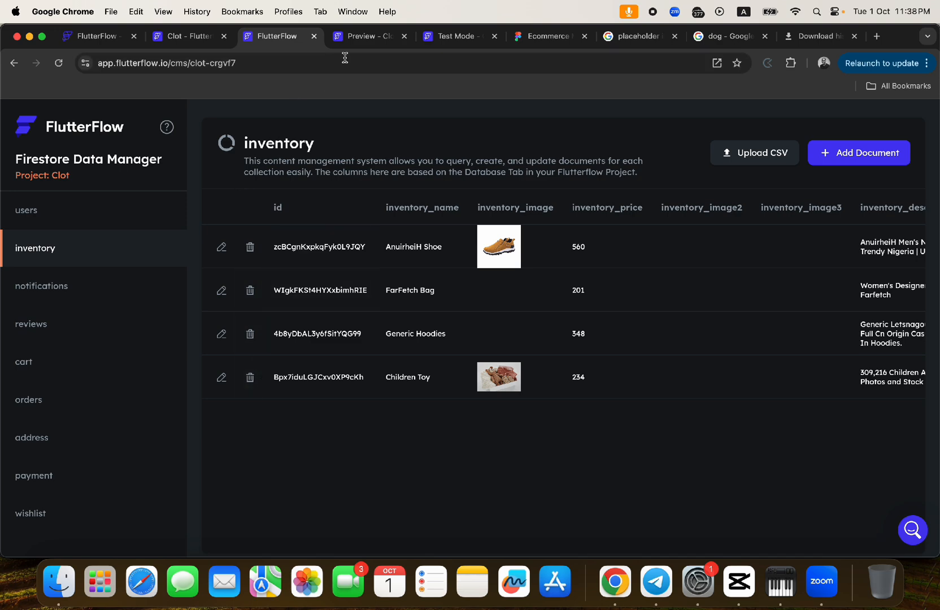
Step: Switch to the Test Mode session and reload the running app with the latest project changes
left_click(182, 39)
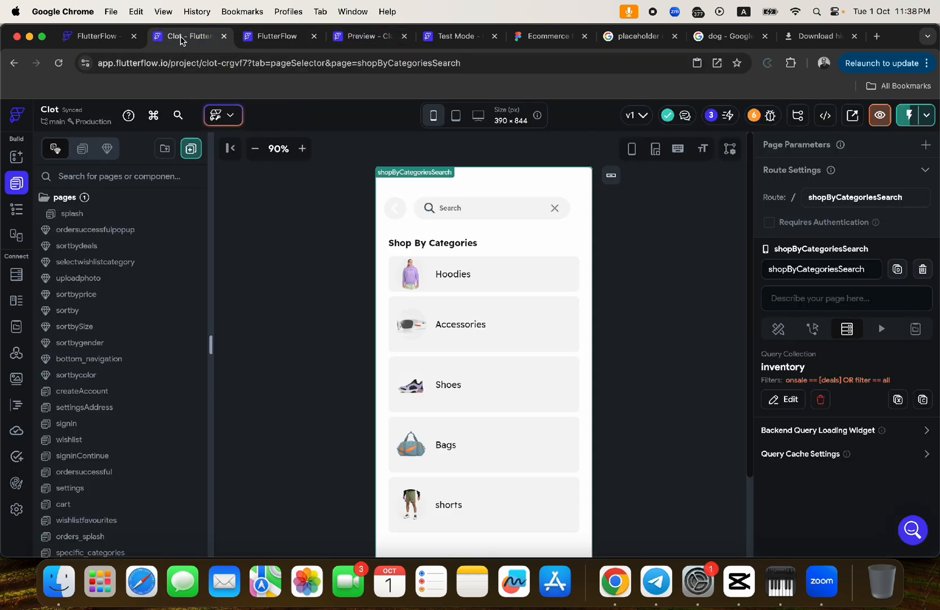
left_click(443, 38)
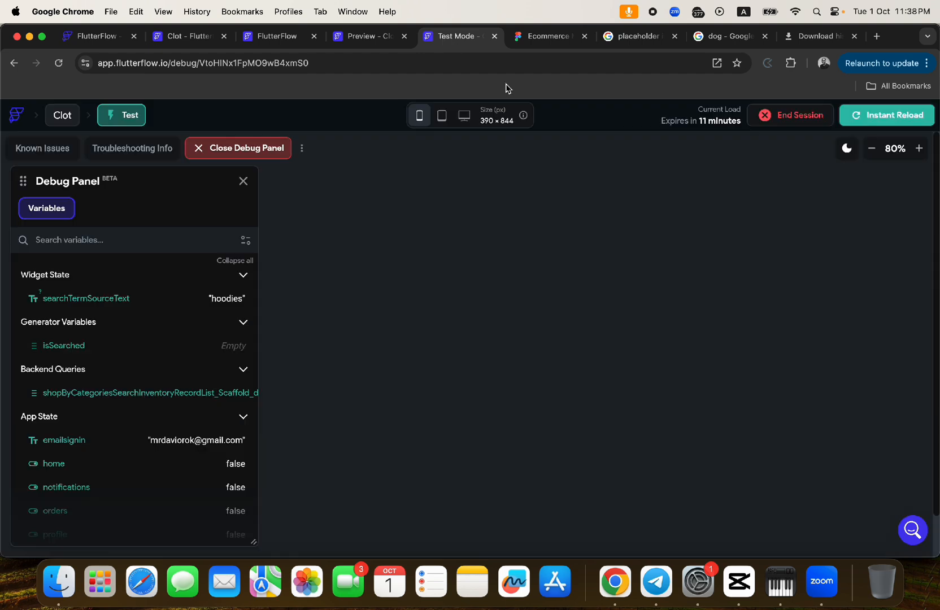
left_click(862, 115)
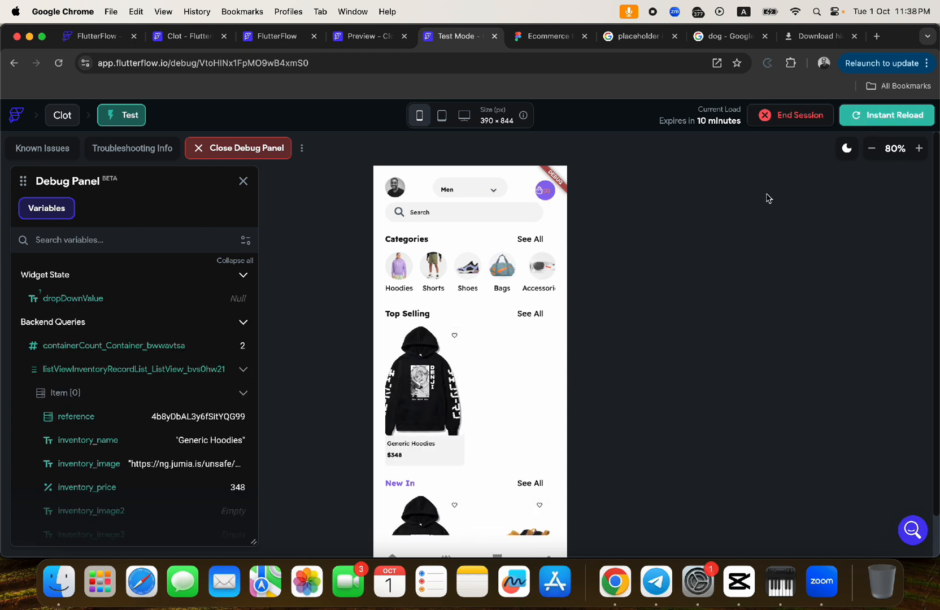
Step: Test the app's product search with the term "hoodies" and with the term "toy"
left_click(435, 220)
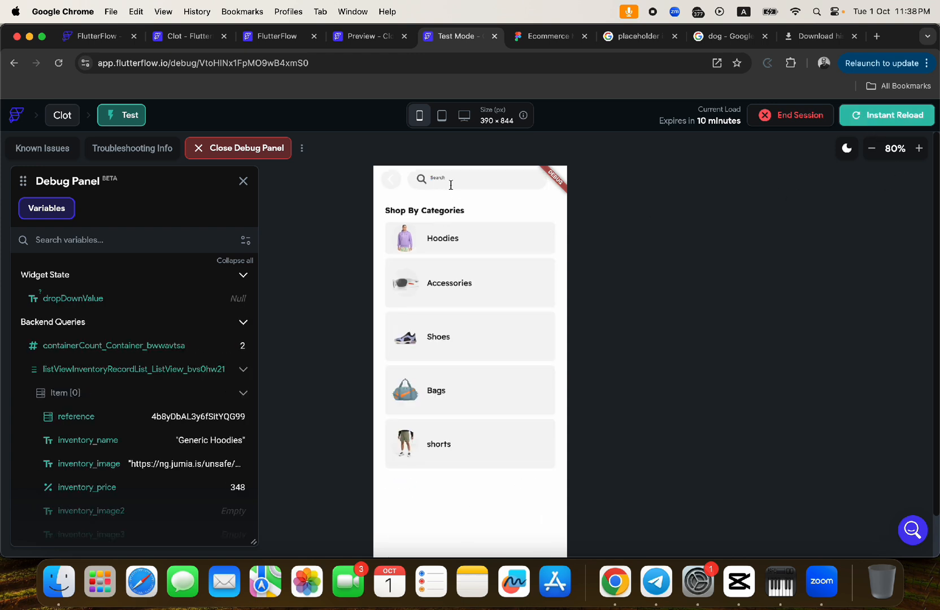
type("hoodies")
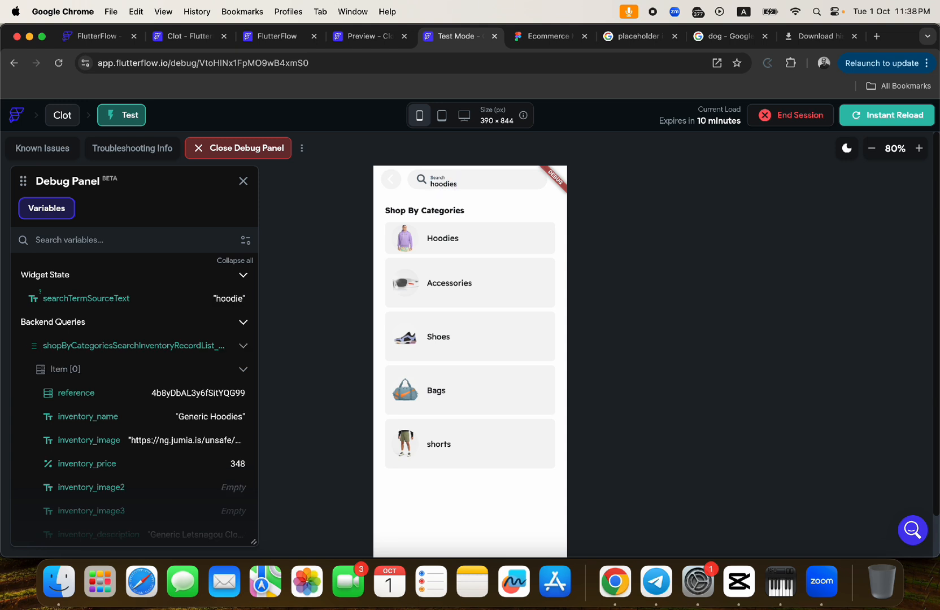
key("Return")
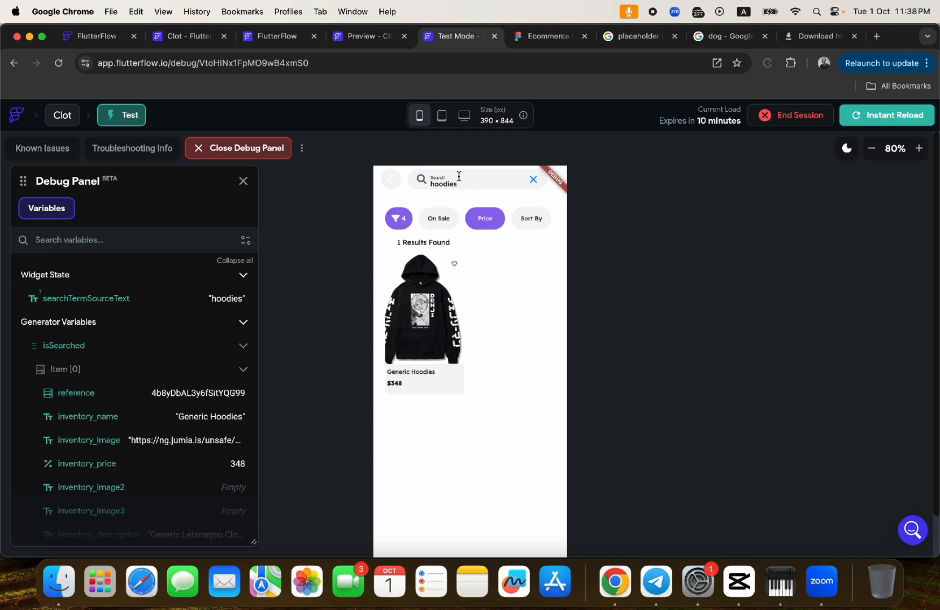
left_click_drag(458, 183, 421, 182)
type("toy")
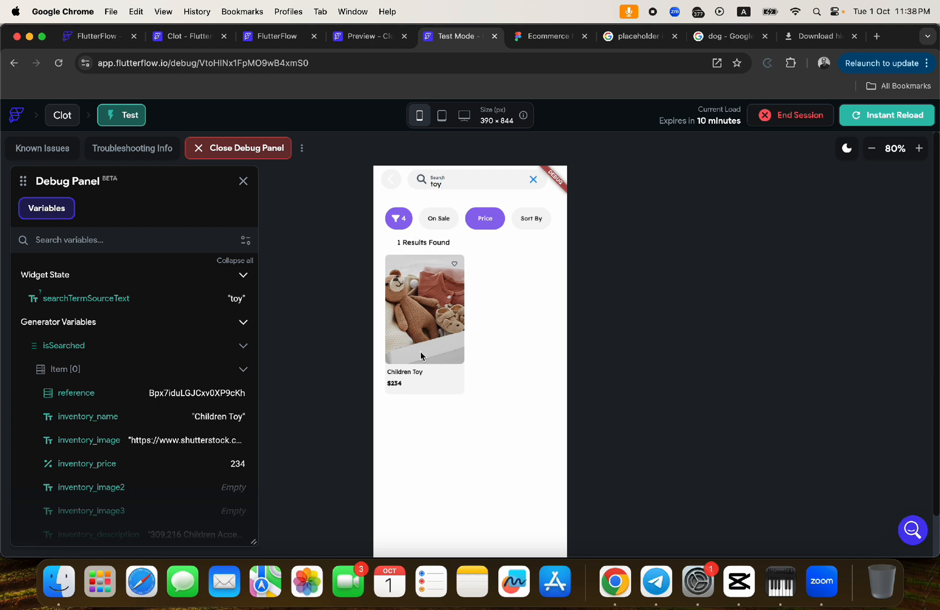
Step: Check the Deals sheet behind the On Sale filter of the search results twice, closing it each time
left_click(439, 224)
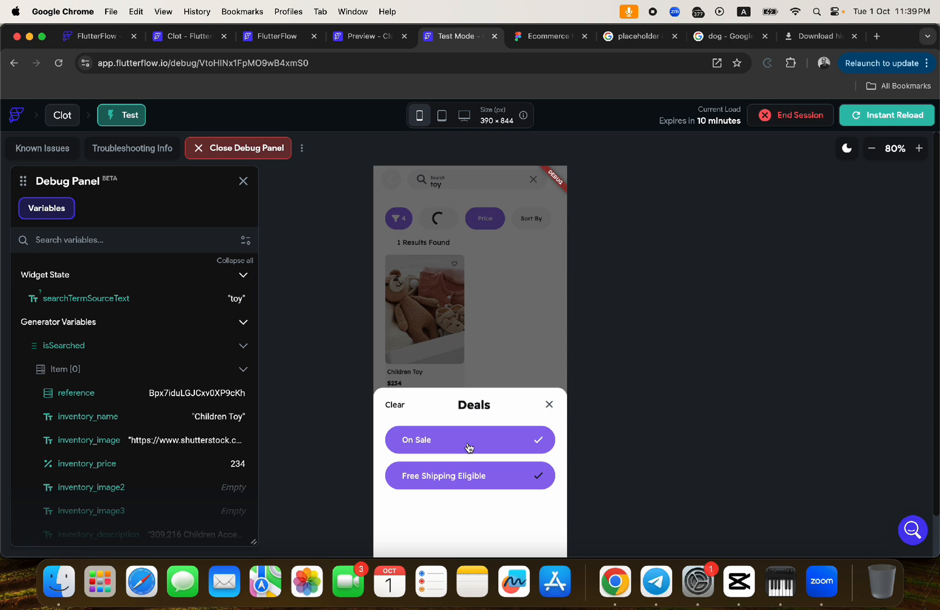
left_click(550, 405)
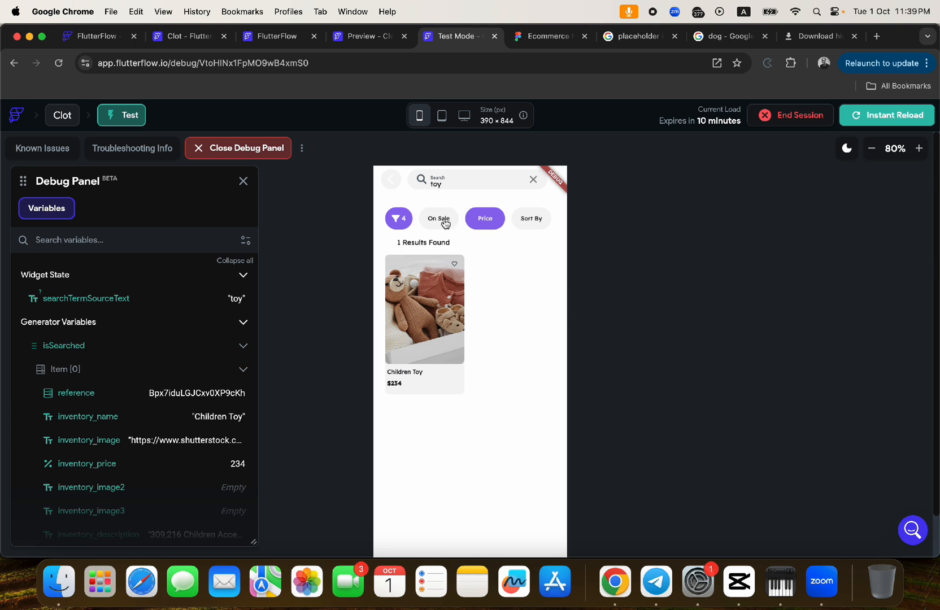
left_click(445, 223)
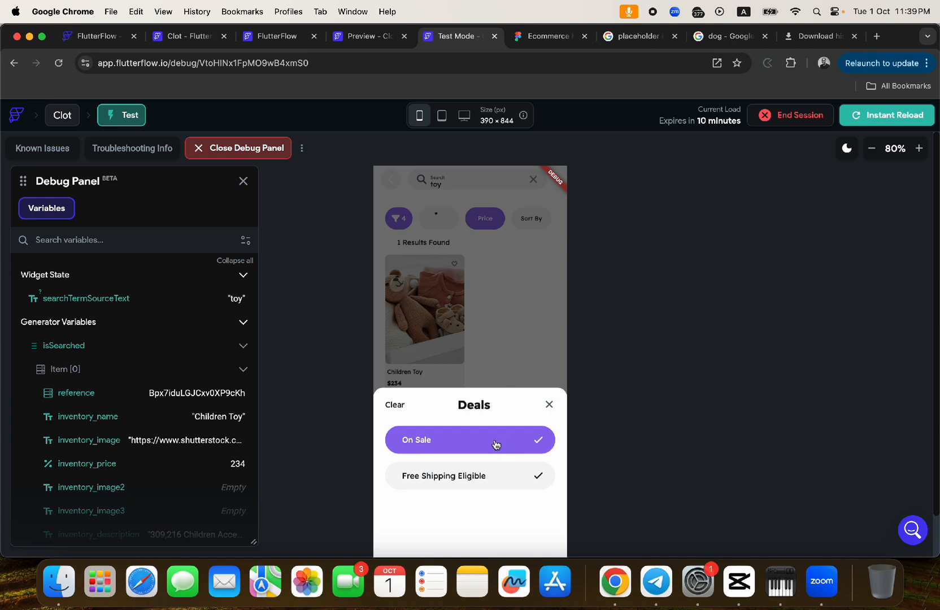
left_click(549, 405)
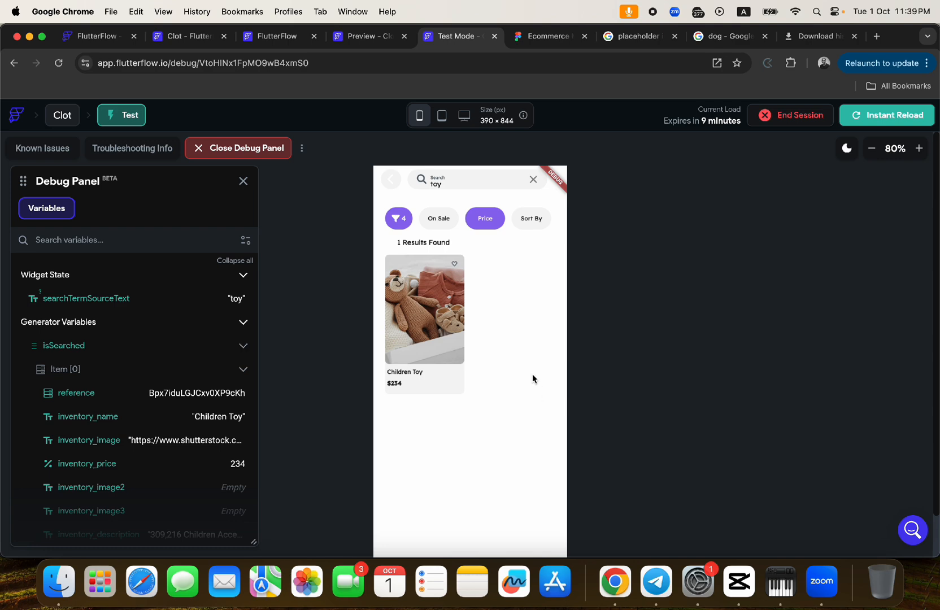
Step: Return to the FlutterFlow project and open the action flow of the On Sale button on the shopByCategoriesSearch page
left_click(174, 37)
scroll(494, 340, "down", 5)
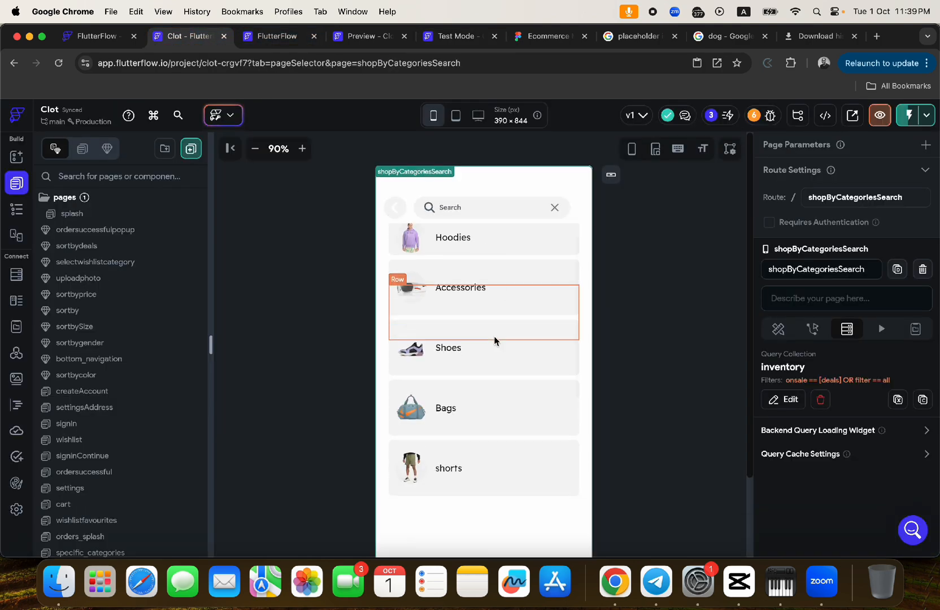
scroll(495, 340, "down", 2)
left_click(408, 322)
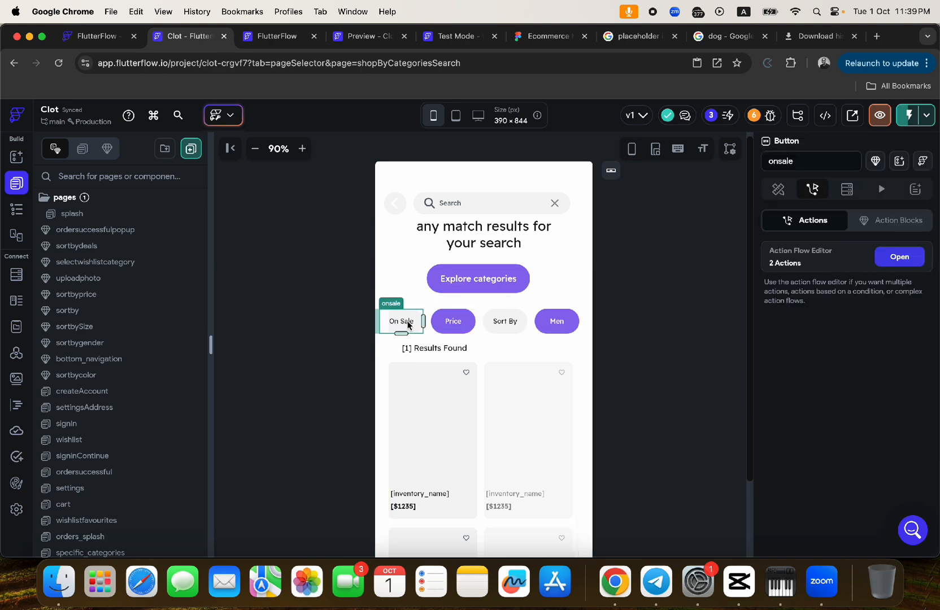
left_click(903, 259)
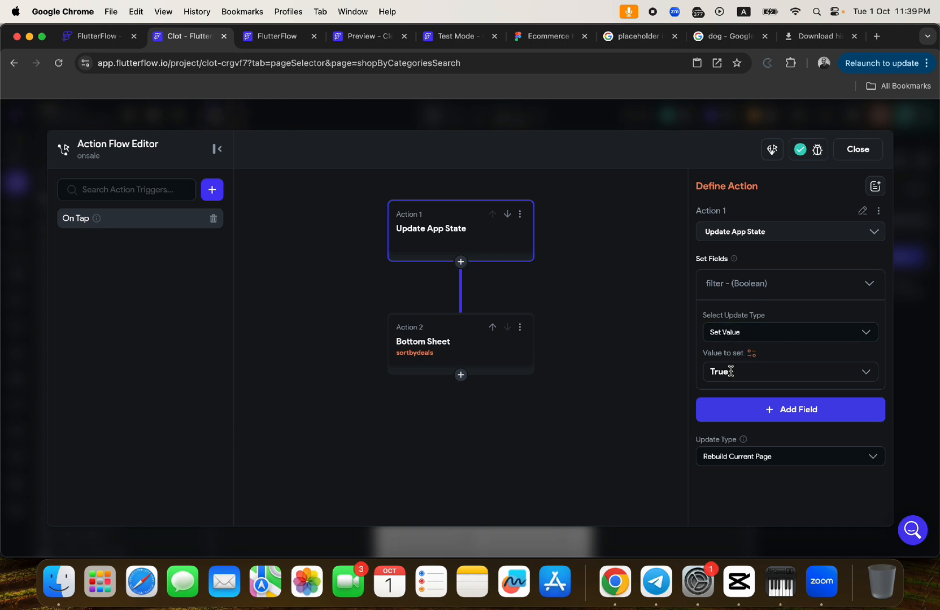
Step: Inspect the Bottom Sheet action in the On Sale button's action flow and close the flow editor
left_click(468, 340)
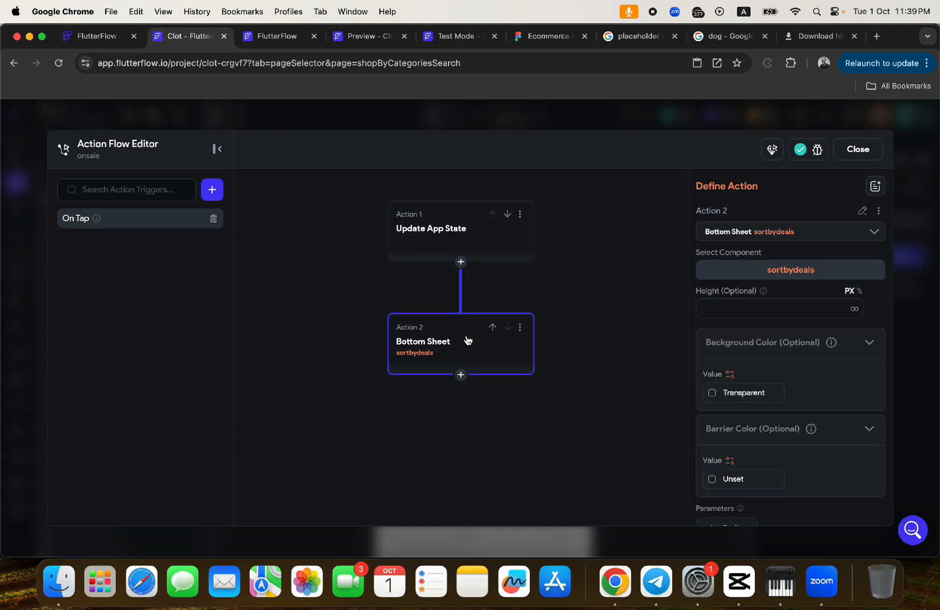
left_click(856, 153)
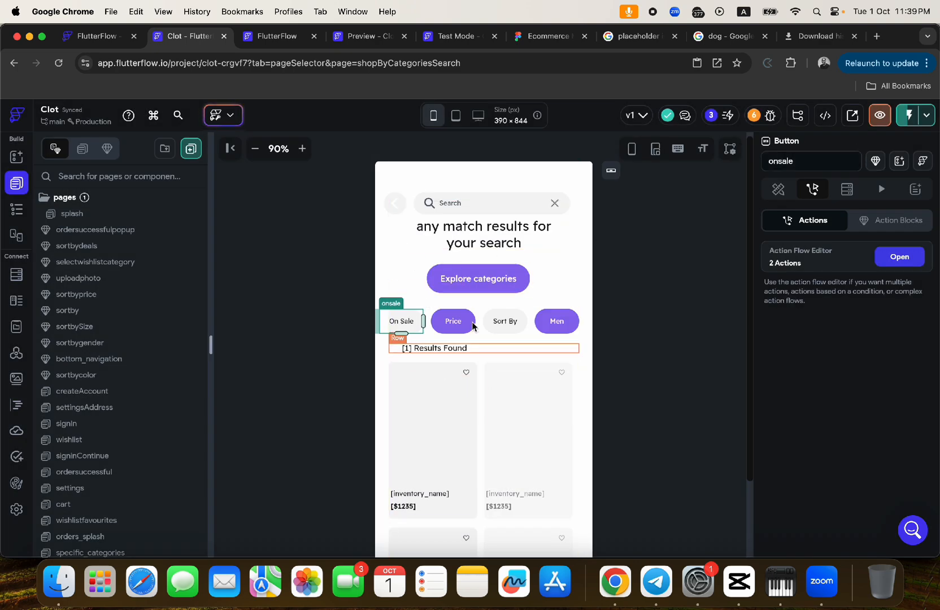
scroll(463, 303, "up", 10)
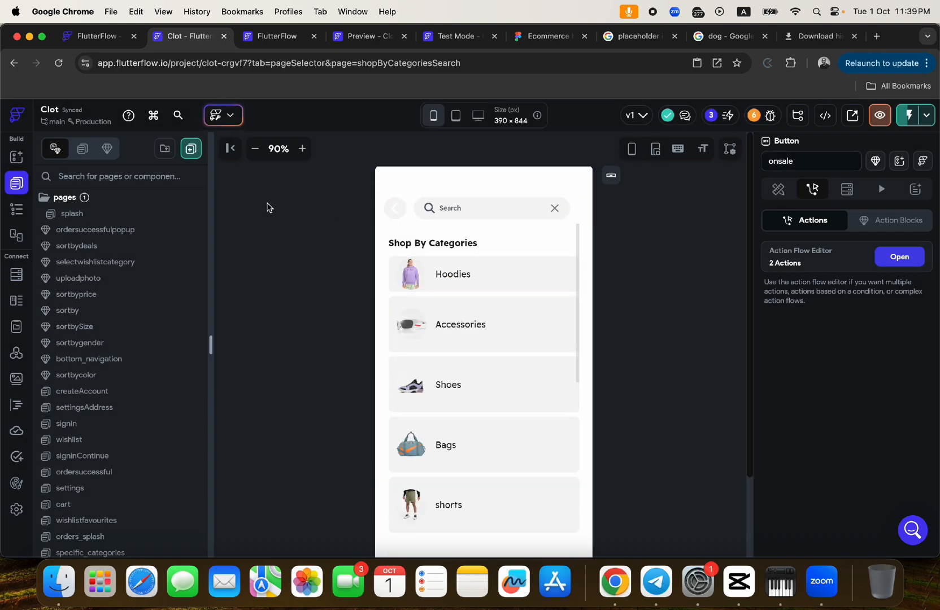
Step: Review the On Page Load action flow of the shopByCategoriesSearch page and close it without adding another action
left_click(17, 215)
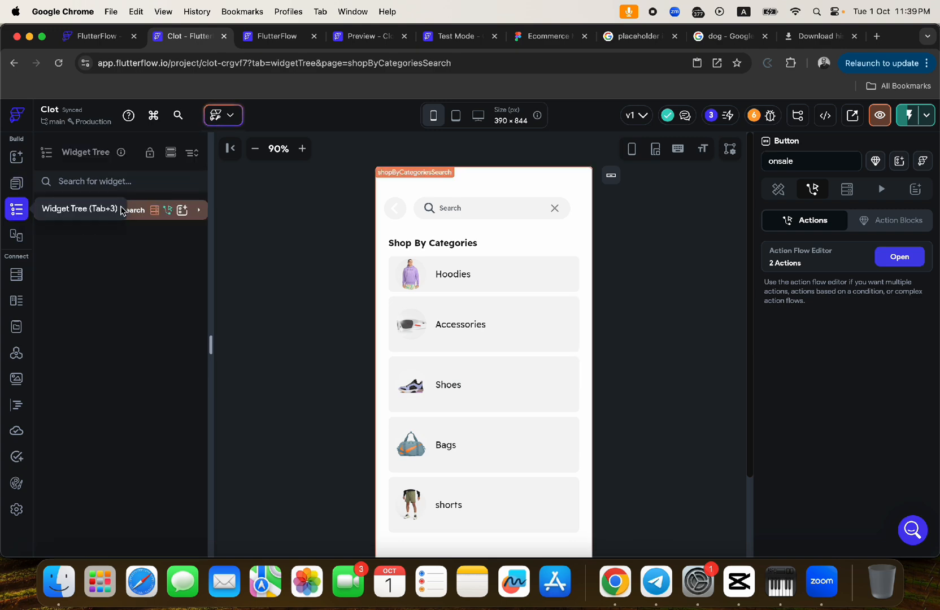
left_click(145, 215)
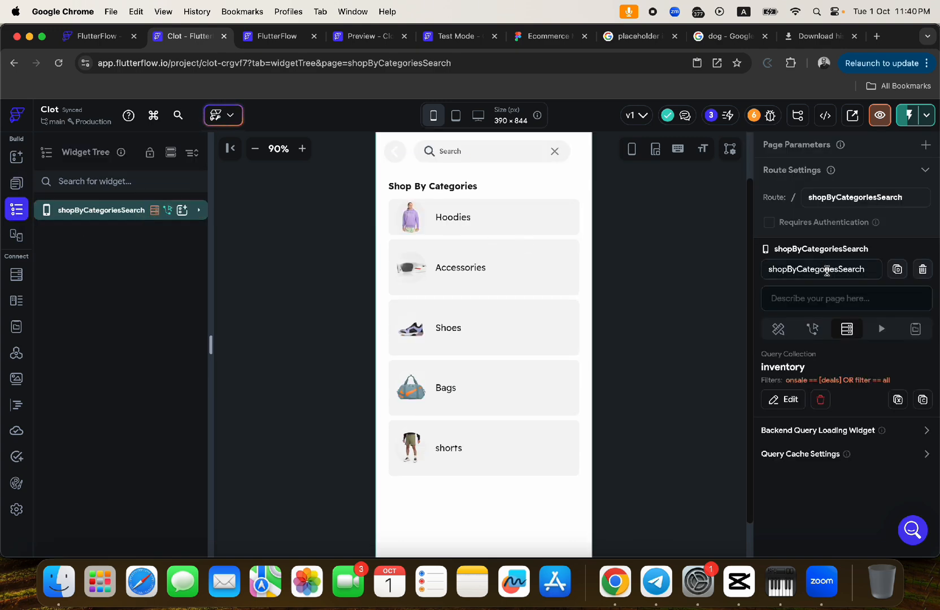
left_click(812, 328)
left_click(888, 395)
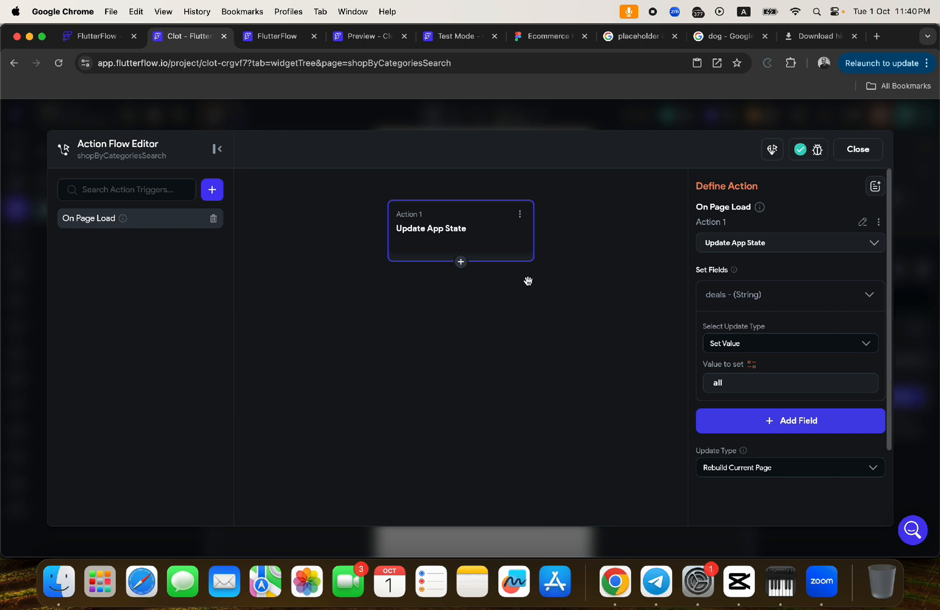
left_click(461, 263)
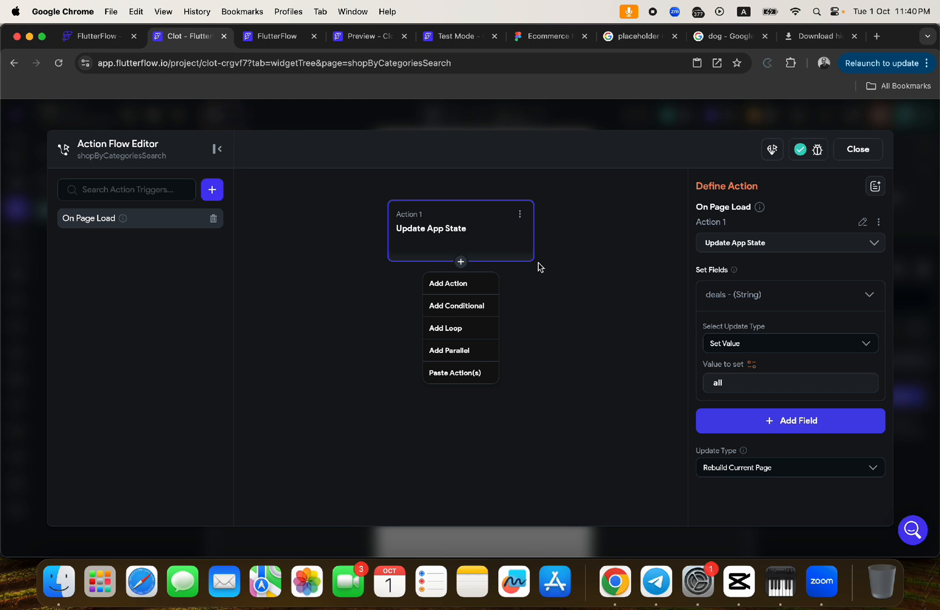
left_click(500, 248)
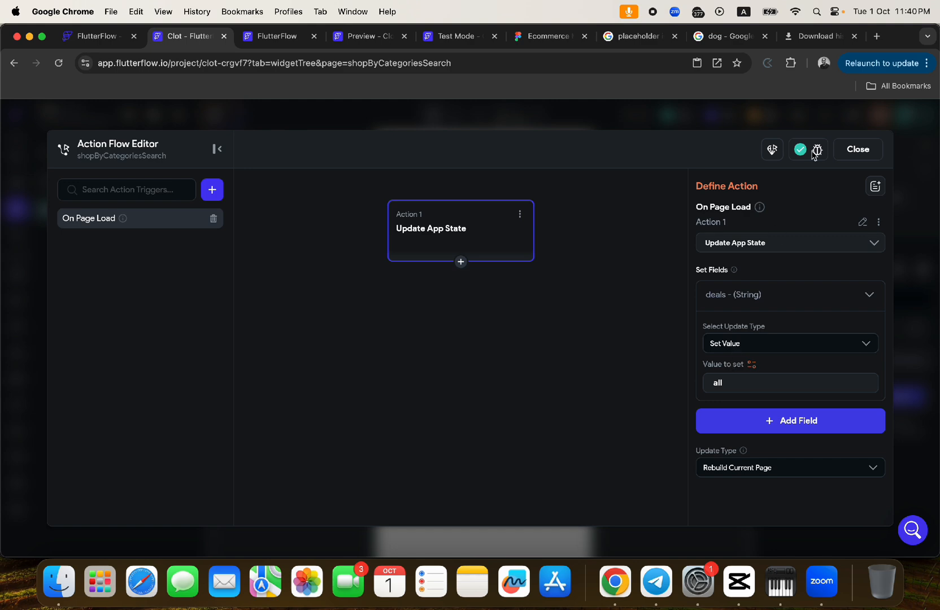
left_click(858, 149)
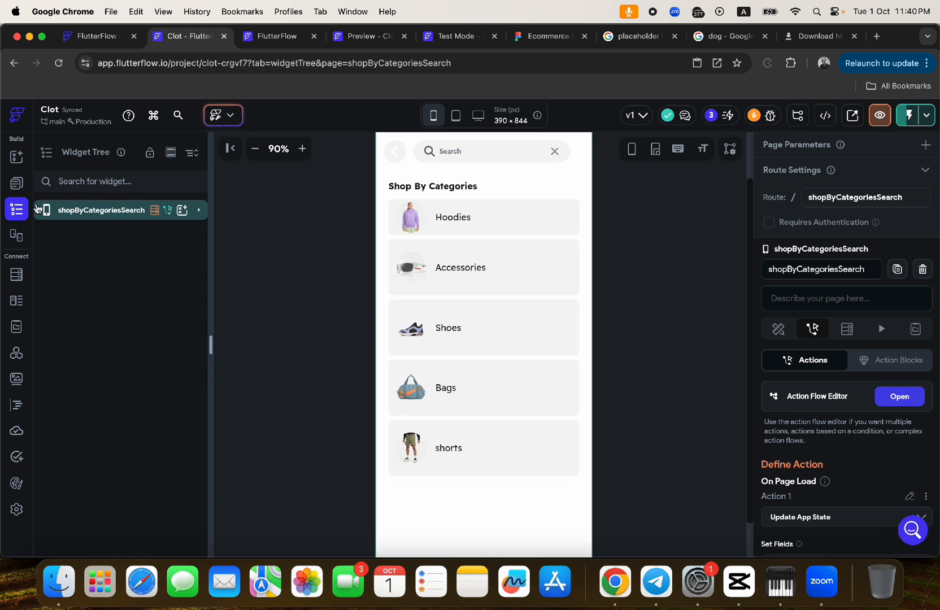
Step: Open the sortbydeals component from the project's component list
left_click(16, 183)
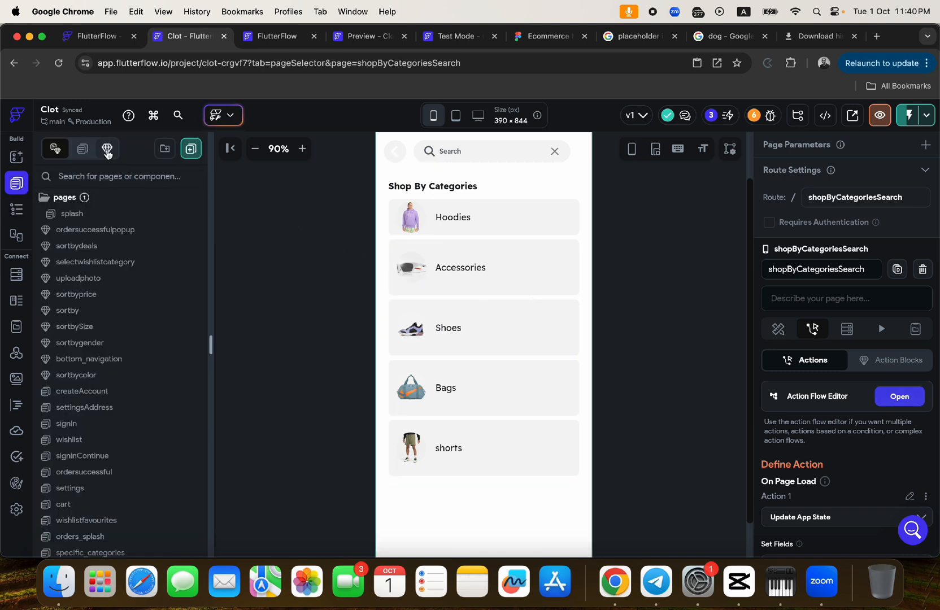
left_click(106, 148)
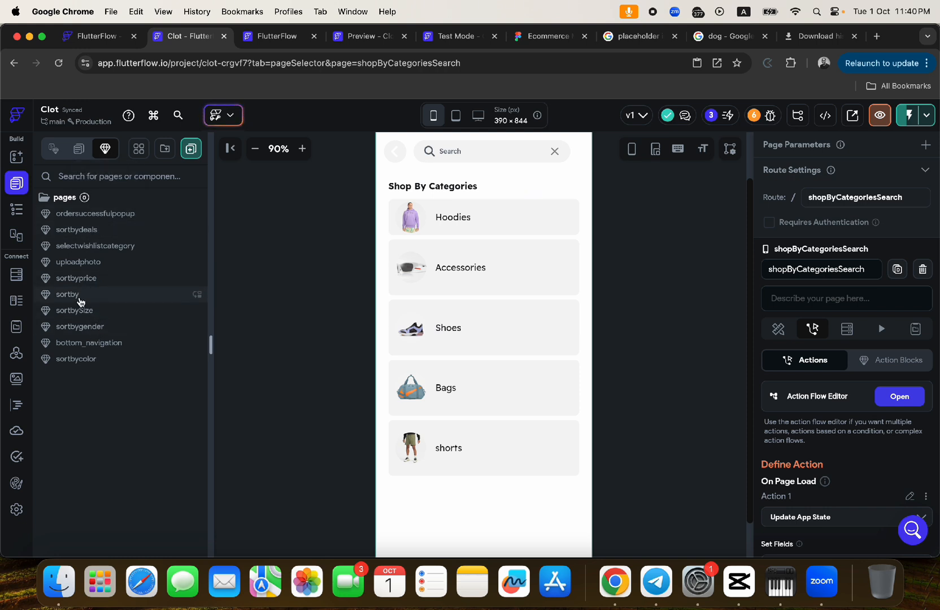
left_click(83, 231)
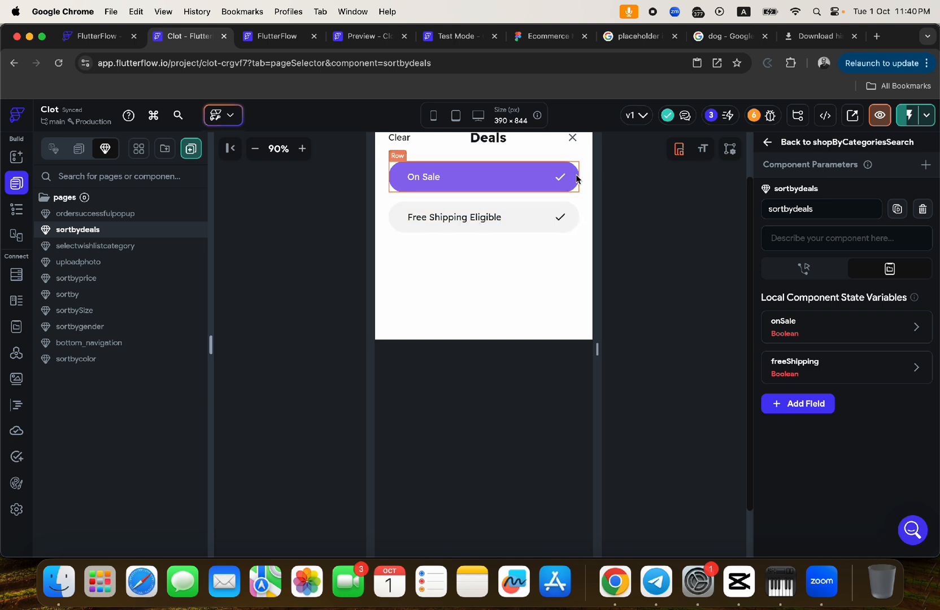
Step: Remove the onSale and freeShipping local state variables from the sortbydeals component
mouse_move(800, 338)
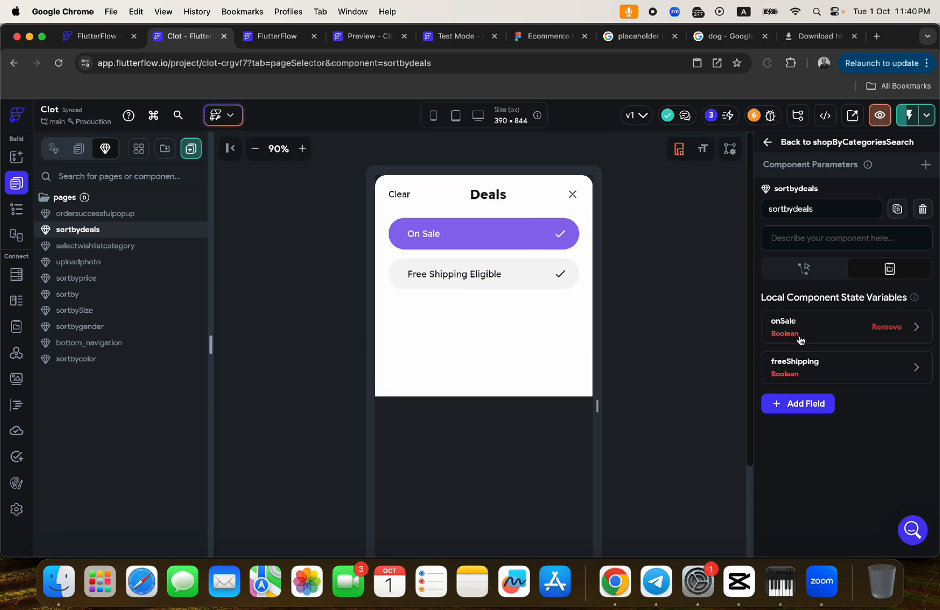
left_click(885, 330)
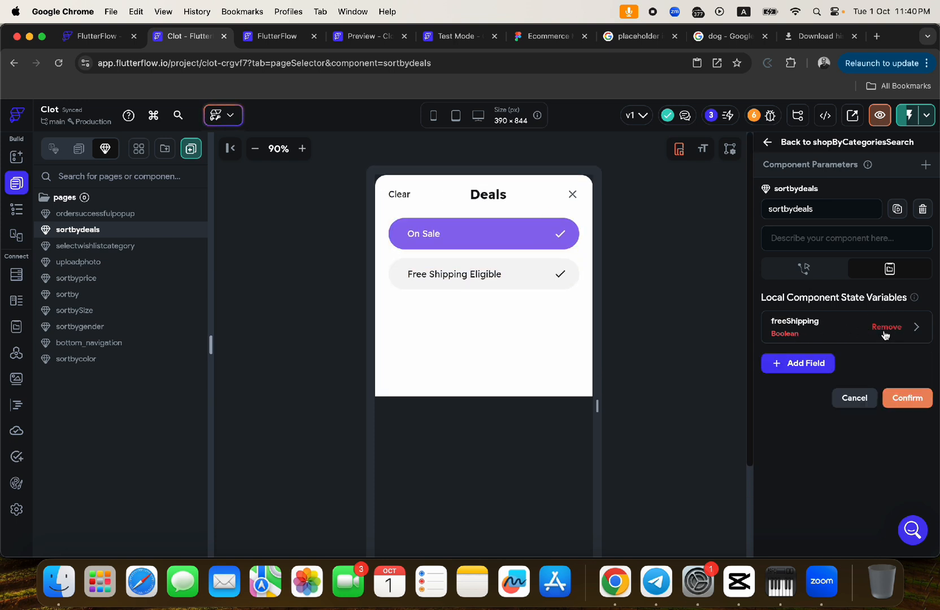
left_click(885, 331)
left_click(906, 359)
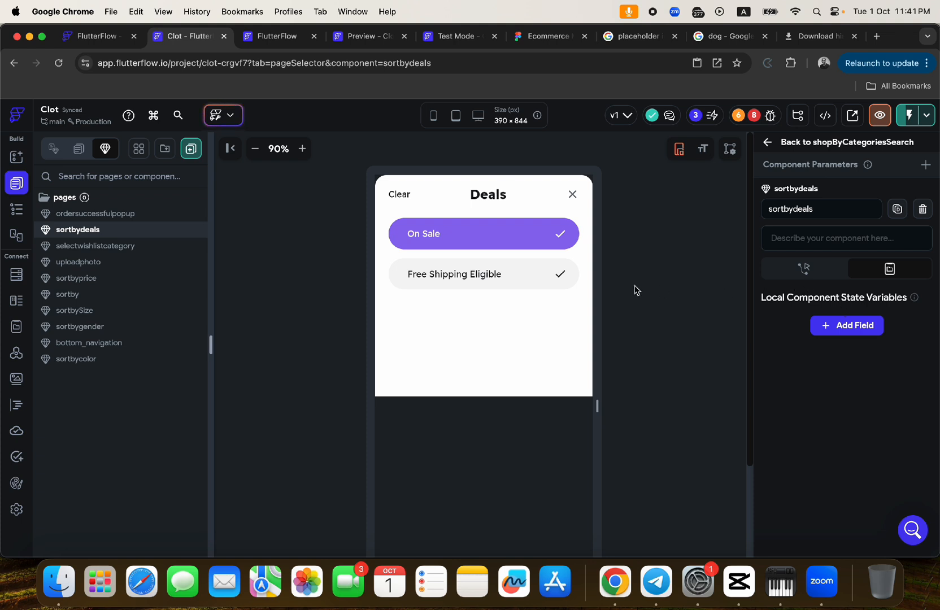
Step: Look through the project's app state variables and return to the sortbydeals component
left_click(17, 326)
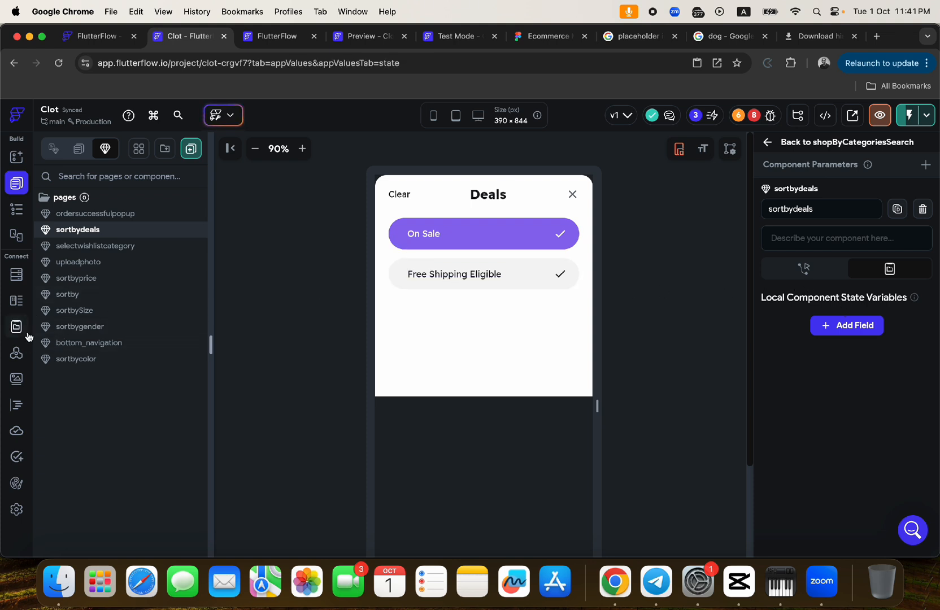
scroll(578, 432, "down", 10)
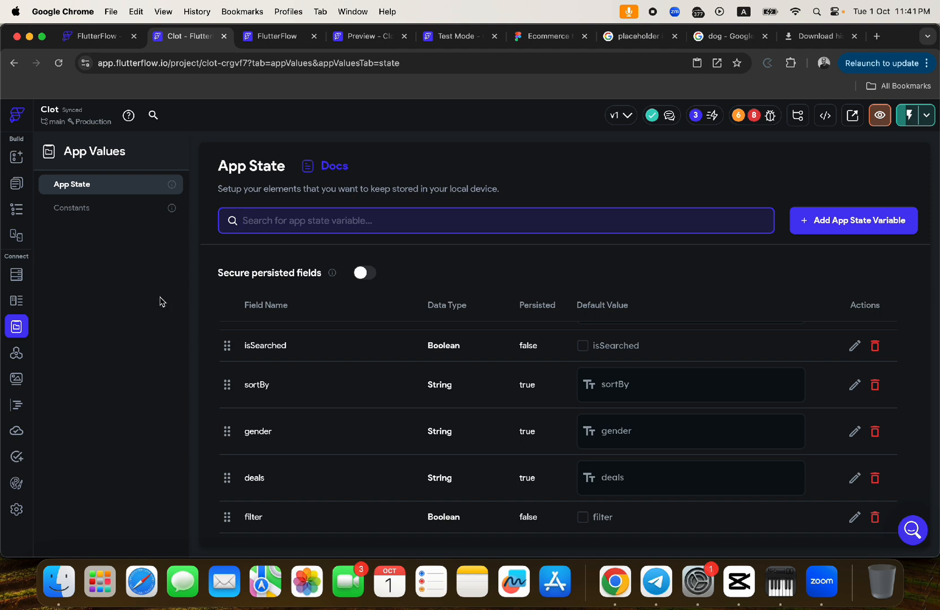
left_click(16, 183)
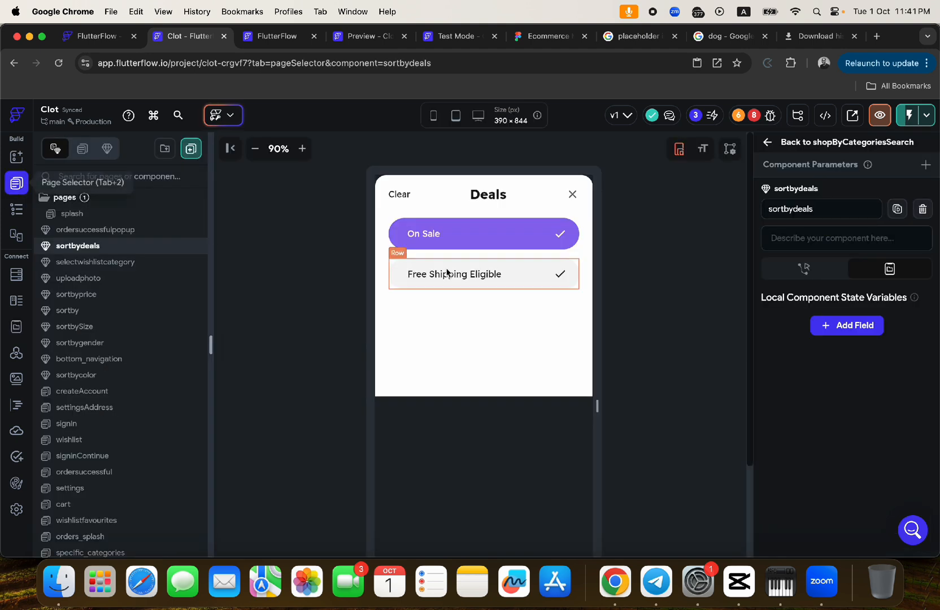
Step: Inspect the Update App State and Update Component State actions on the On Sale row of the Deals sheet
left_click(487, 230)
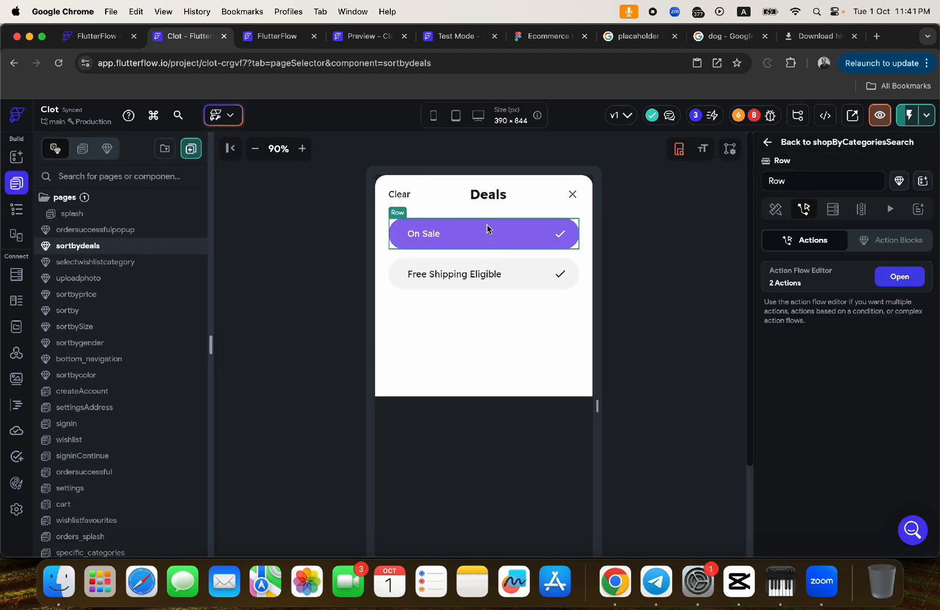
left_click(899, 276)
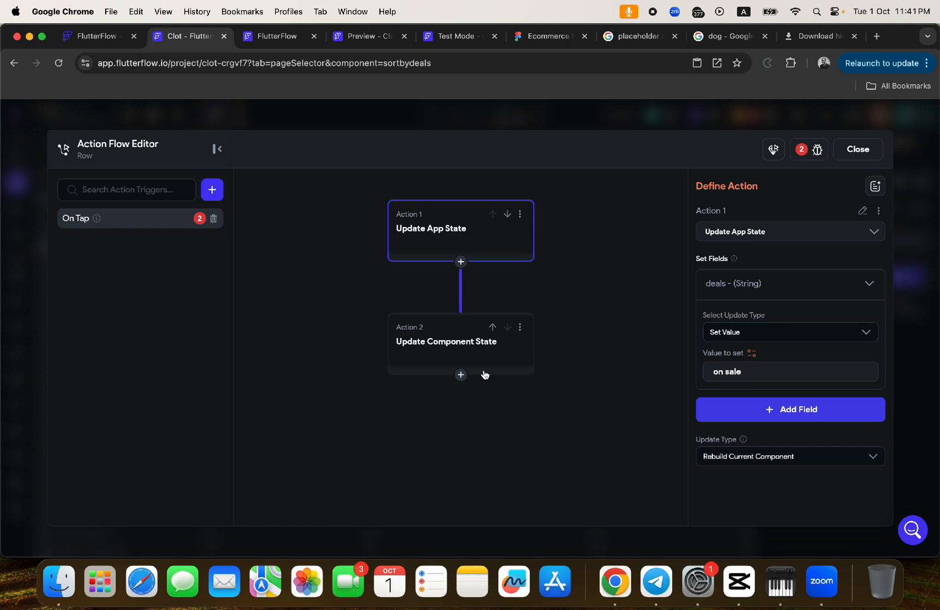
left_click(451, 346)
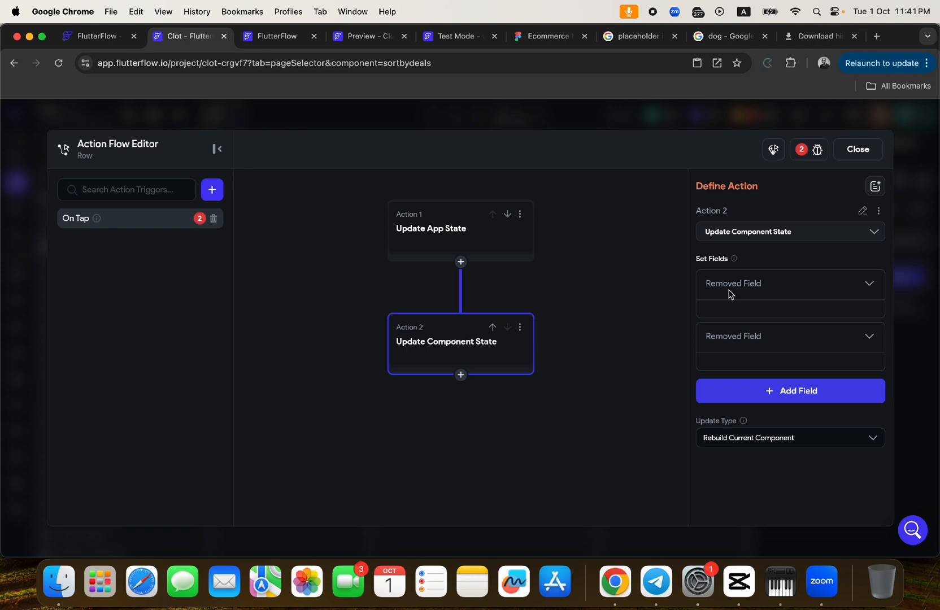
left_click(858, 149)
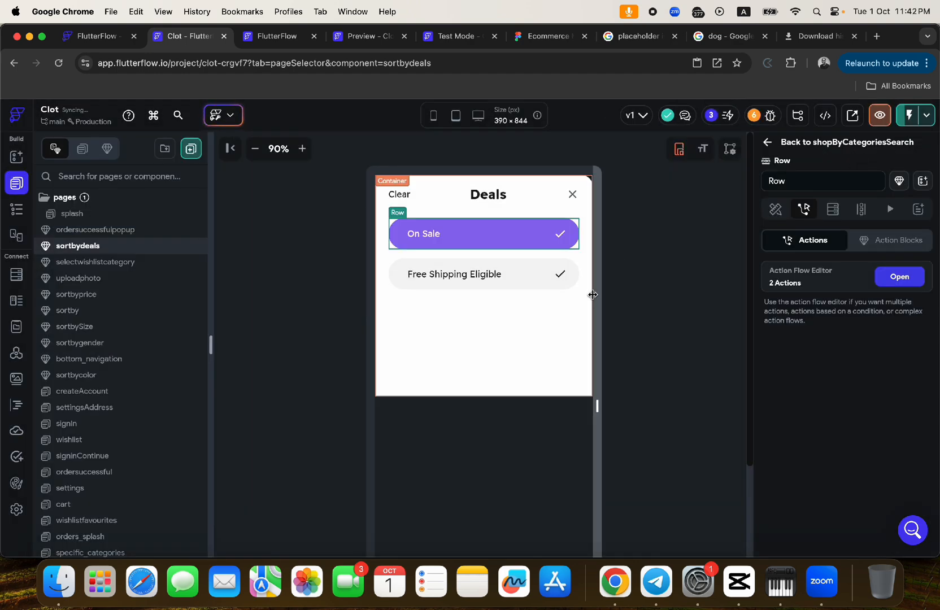
Step: Recheck both tap actions of the On Sale row, including the onSale and freeShipping fields, and select the Free Shipping Eligible row
left_click(903, 280)
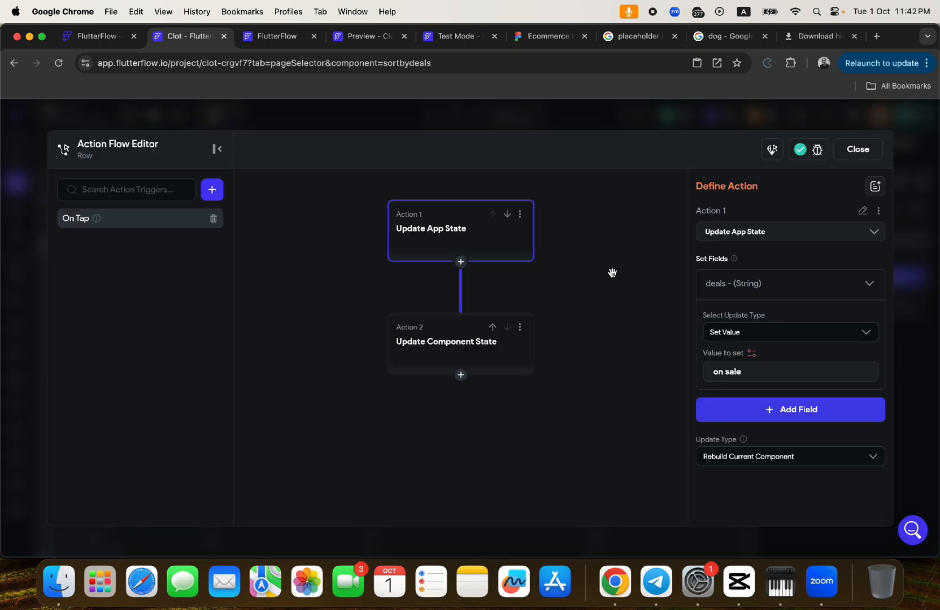
left_click(451, 336)
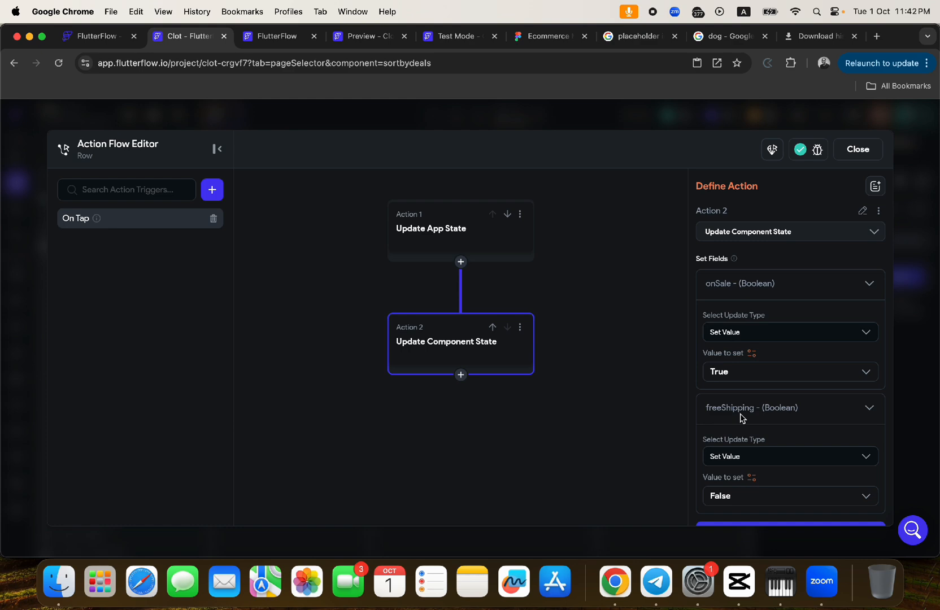
scroll(740, 417, "down", 2)
left_click(856, 149)
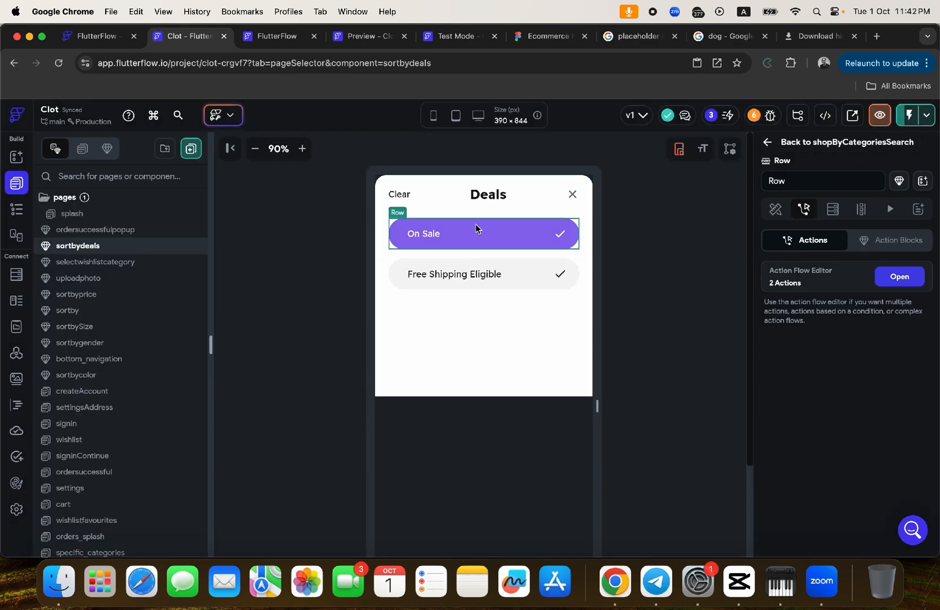
left_click(899, 276)
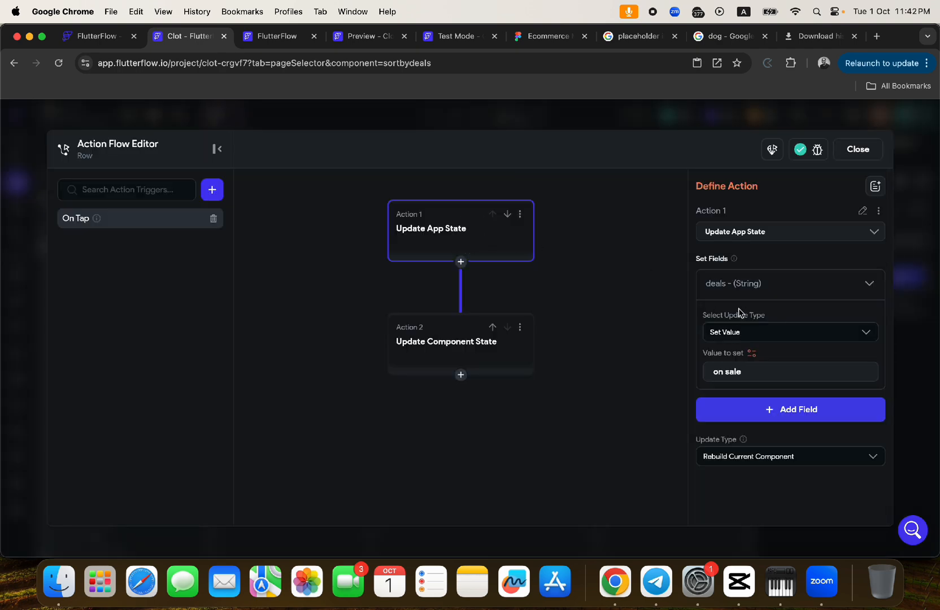
left_click(856, 150)
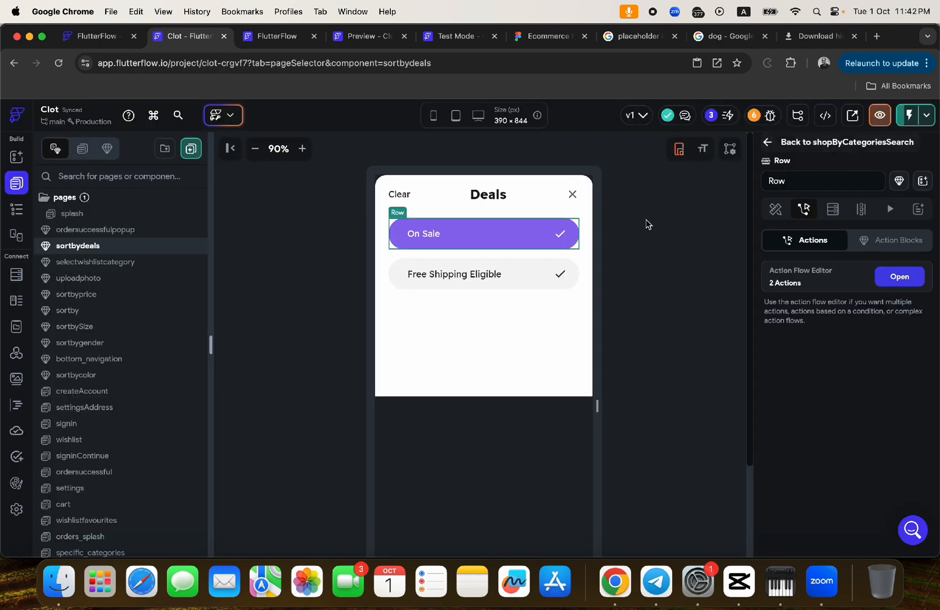
left_click(512, 268)
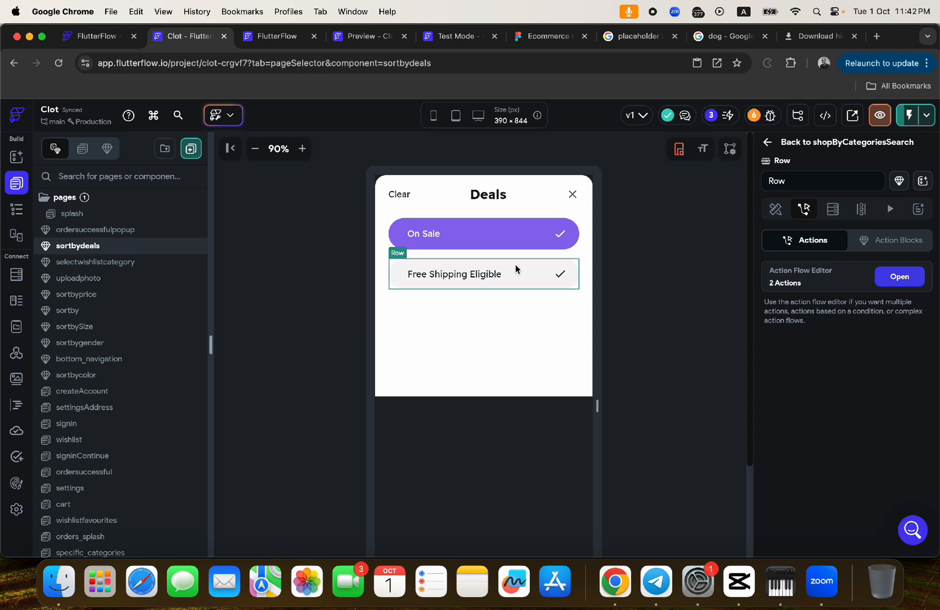
Step: In the Test Mode session, try switching between On Sale and Free Shipping Eligible in the Deals sheet, then close and reopen the sheet
left_click(448, 37)
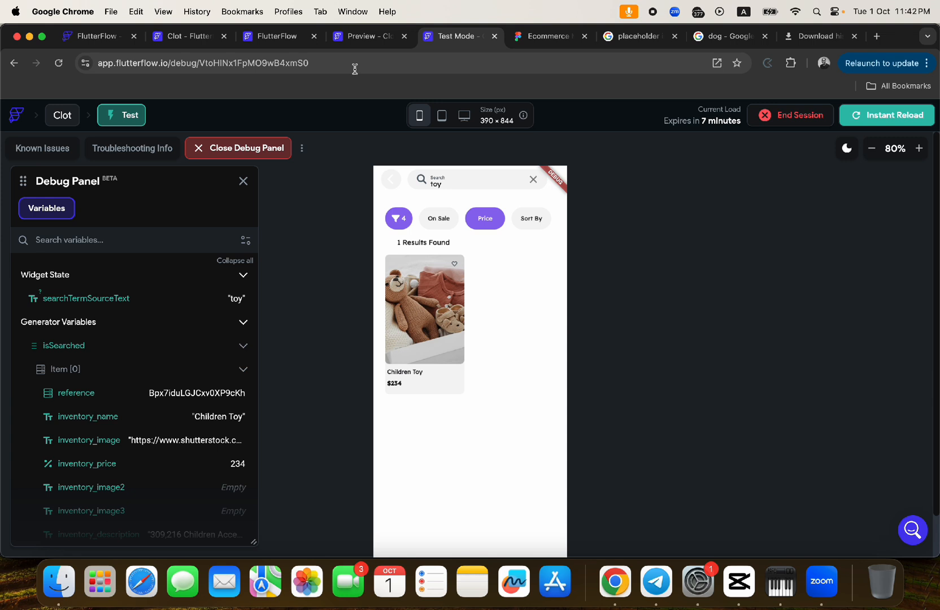
left_click(444, 220)
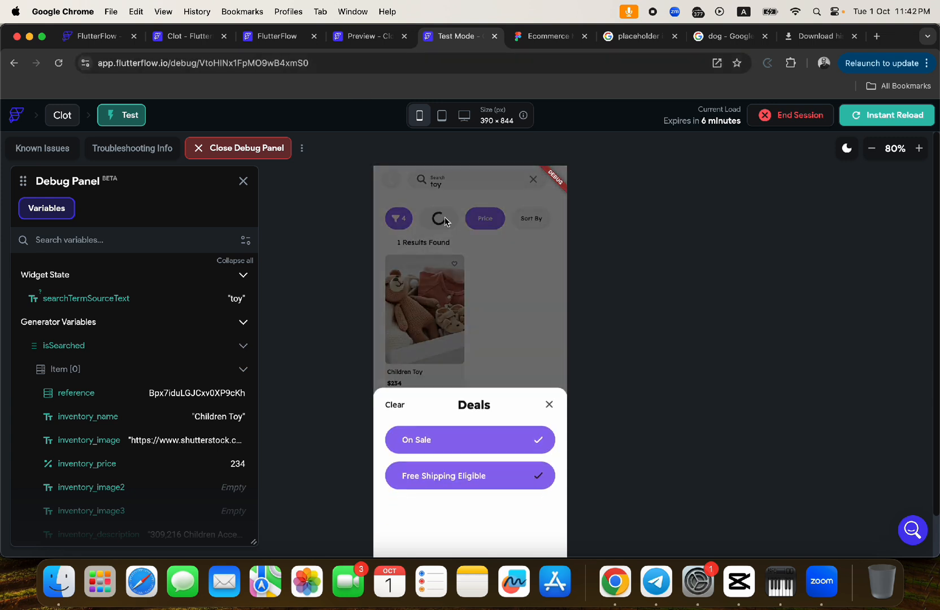
left_click(480, 475)
left_click(480, 489)
left_click(479, 442)
left_click(476, 475)
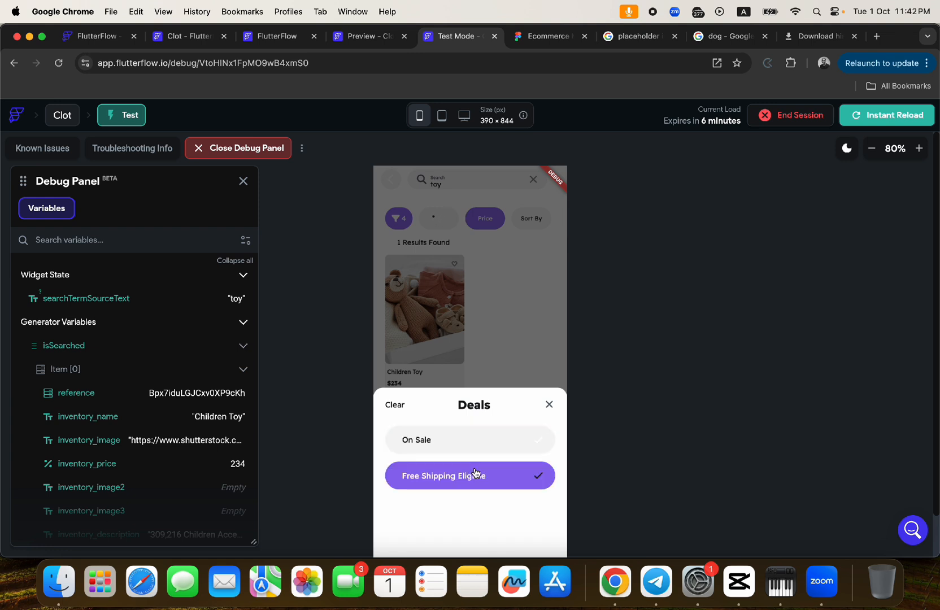
left_click(472, 439)
left_click(548, 405)
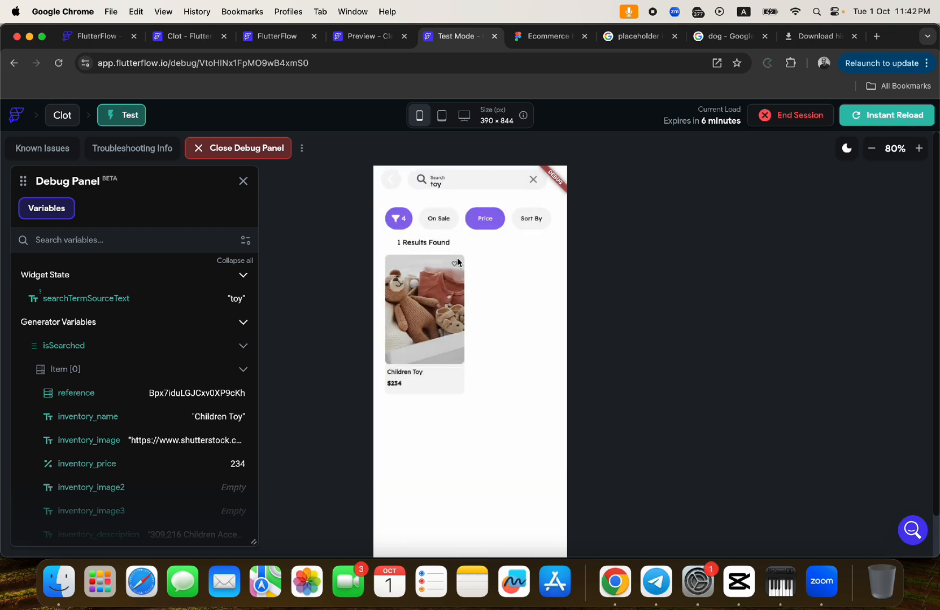
left_click(436, 220)
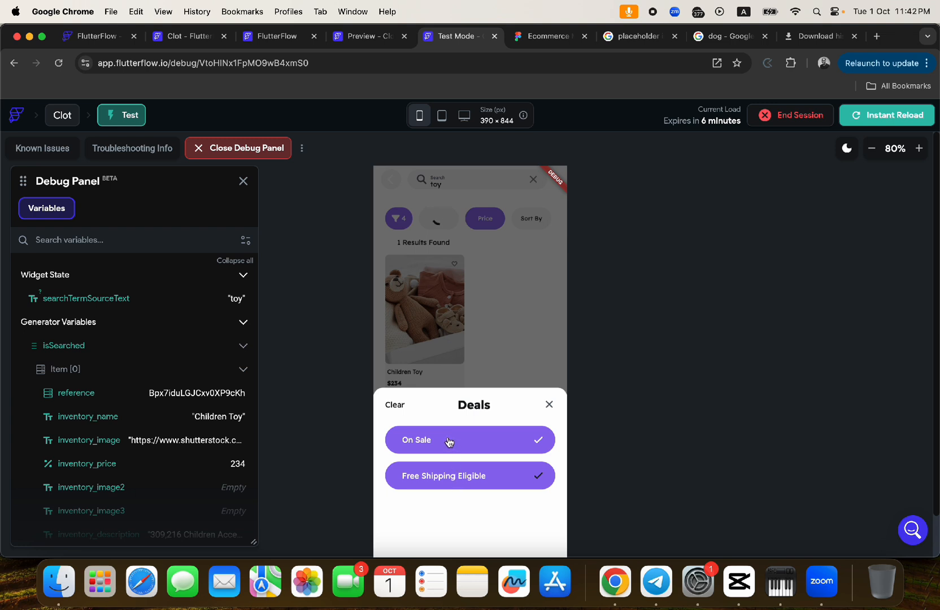
Step: Return to the FlutterFlow project and select the outer Container of the sortbydeals component
left_click(182, 41)
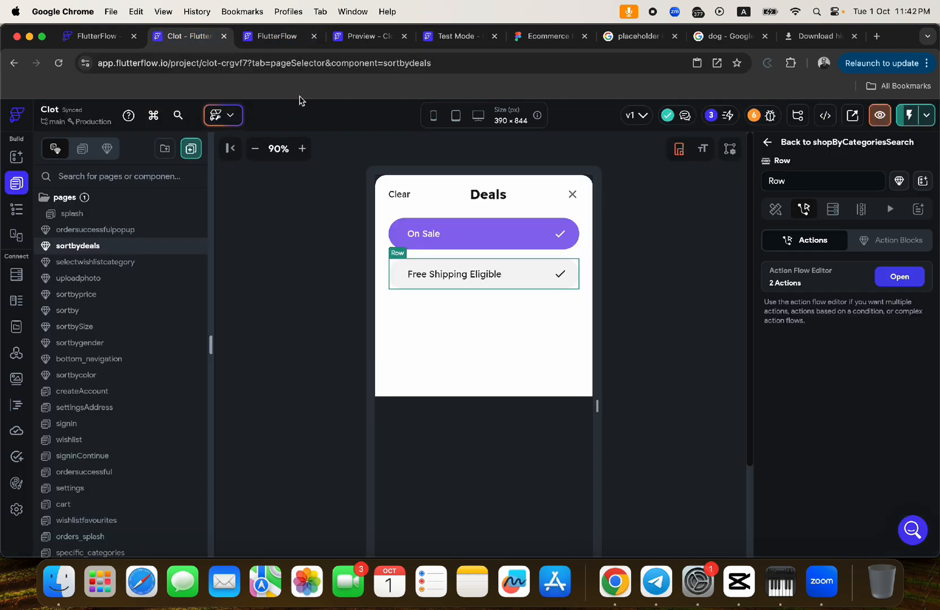
left_click(510, 182)
left_click(384, 184)
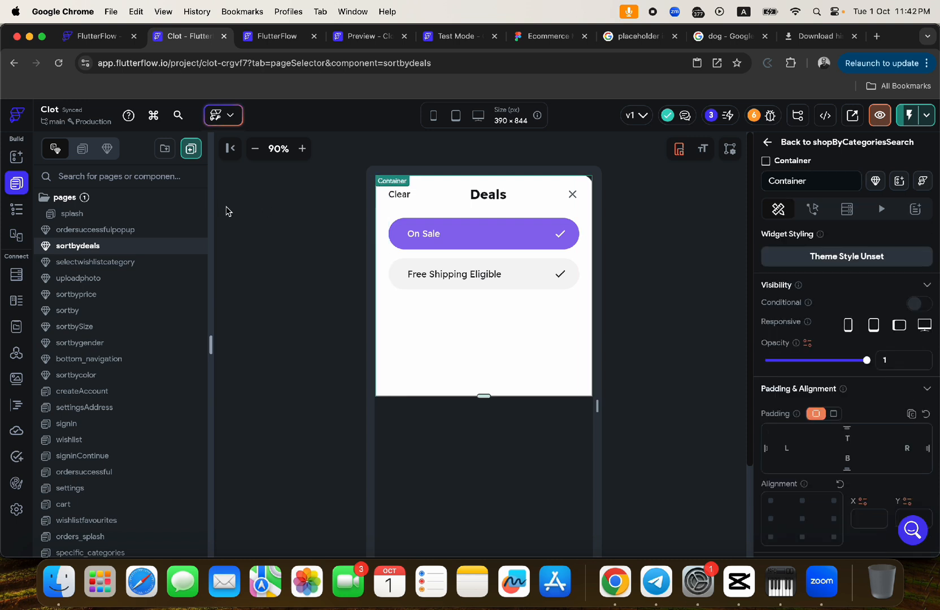
Step: Select the sortbydeals root component in the widget tree and add an On Initialization action without defining its type
left_click(16, 208)
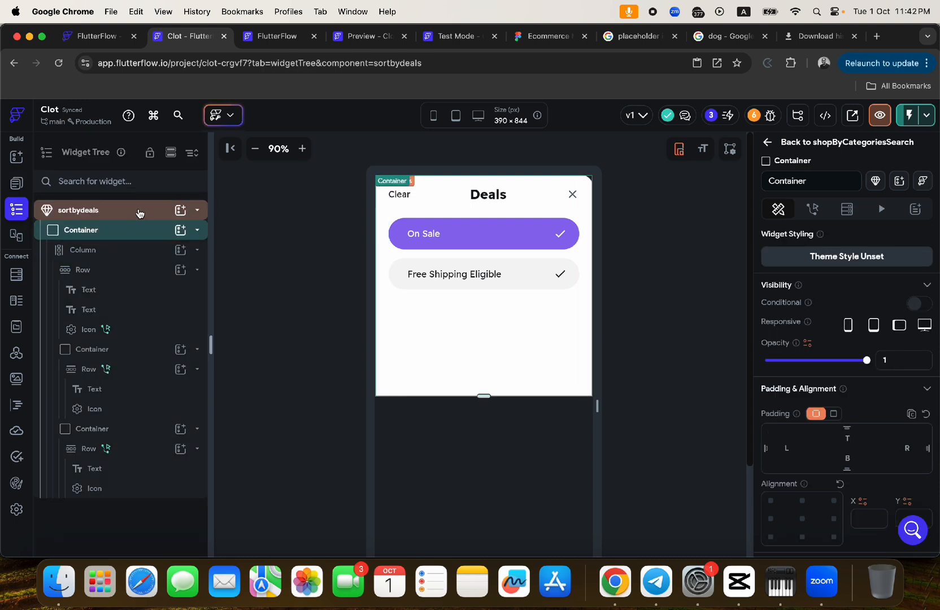
left_click(138, 212)
left_click(803, 270)
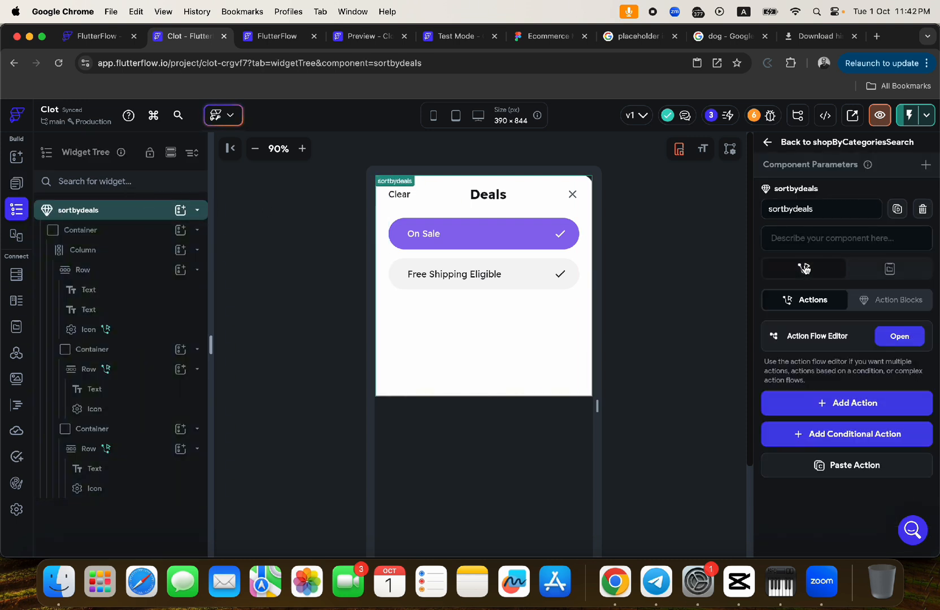
left_click(840, 403)
scroll(822, 433, "down", 3)
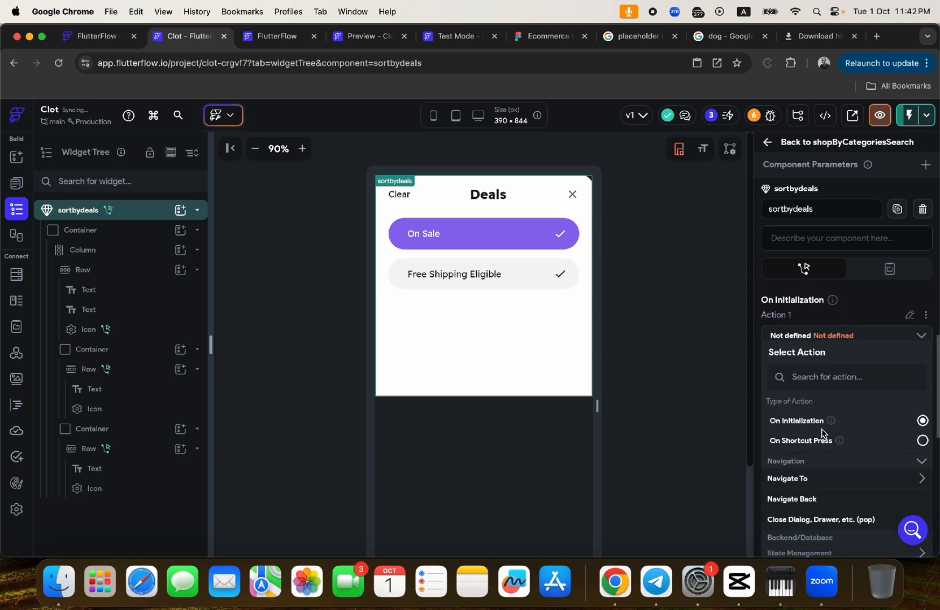
mouse_move(827, 422)
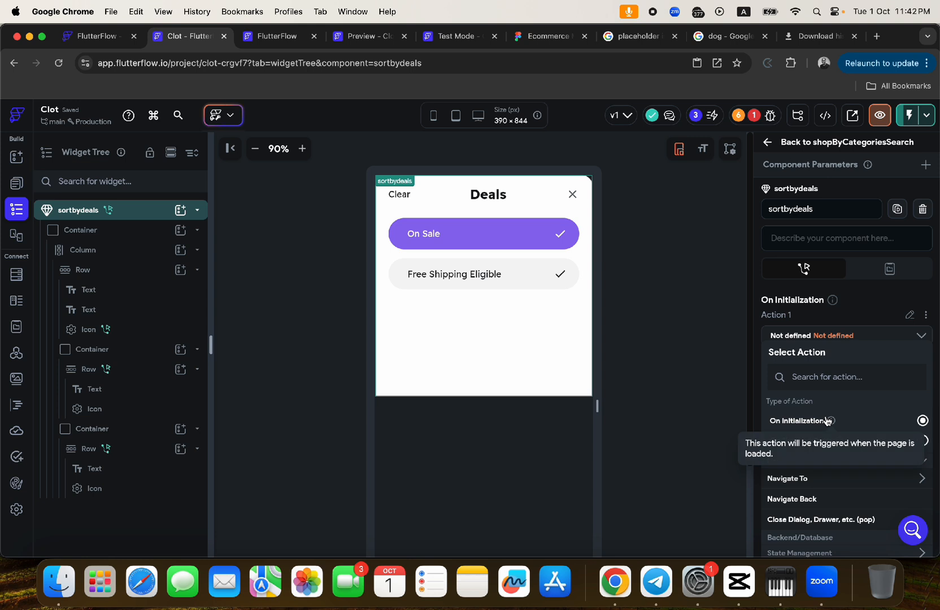
scroll(825, 458, "down", 3)
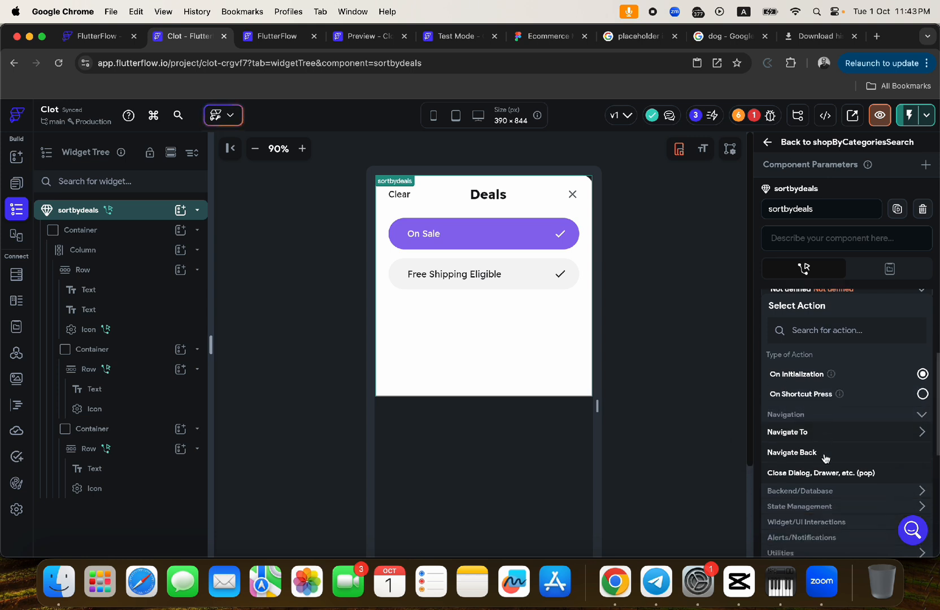
scroll(824, 459, "down", 1)
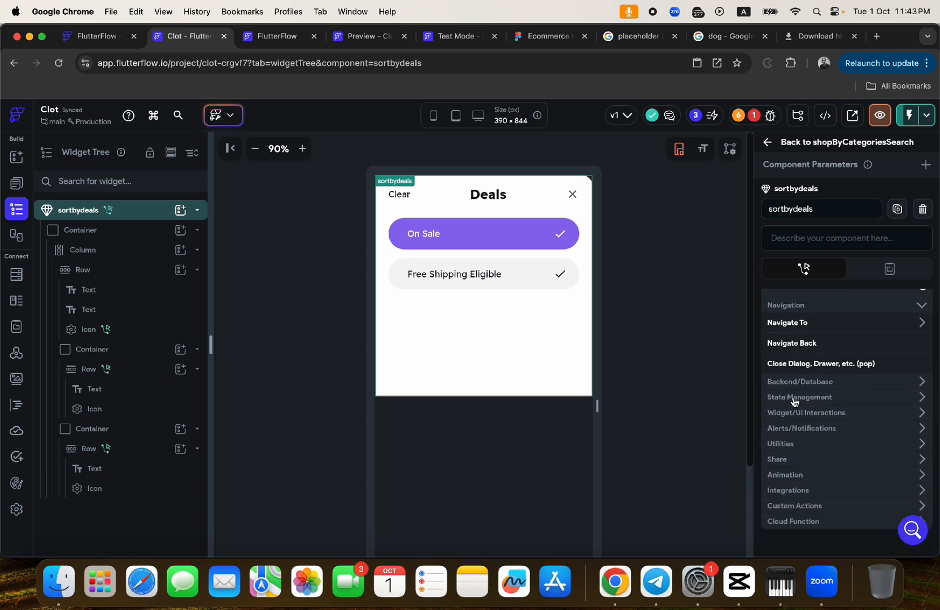
Step: Copy the Update Component State action from the On Sale row's tap action flow
left_click(541, 233)
left_click(903, 278)
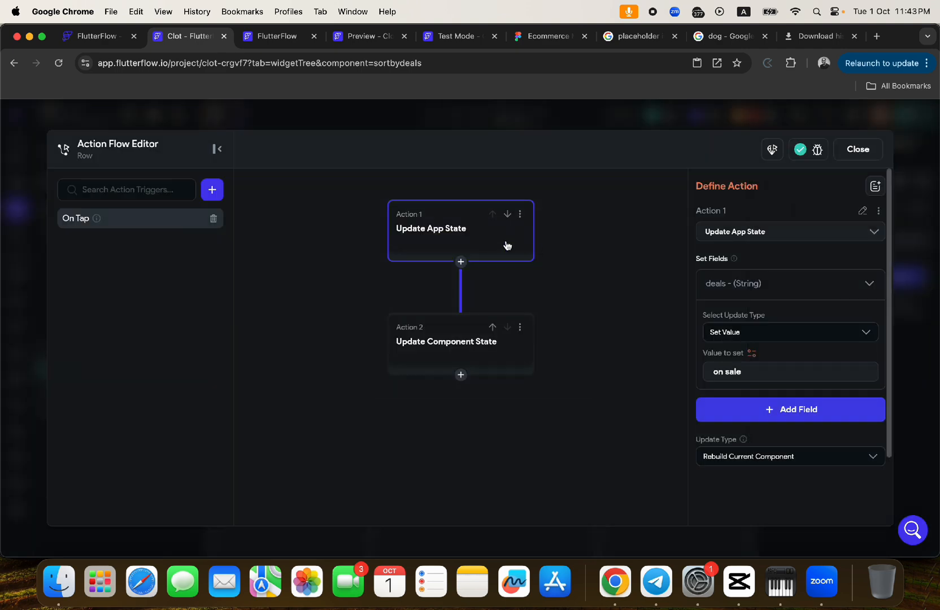
left_click(464, 340)
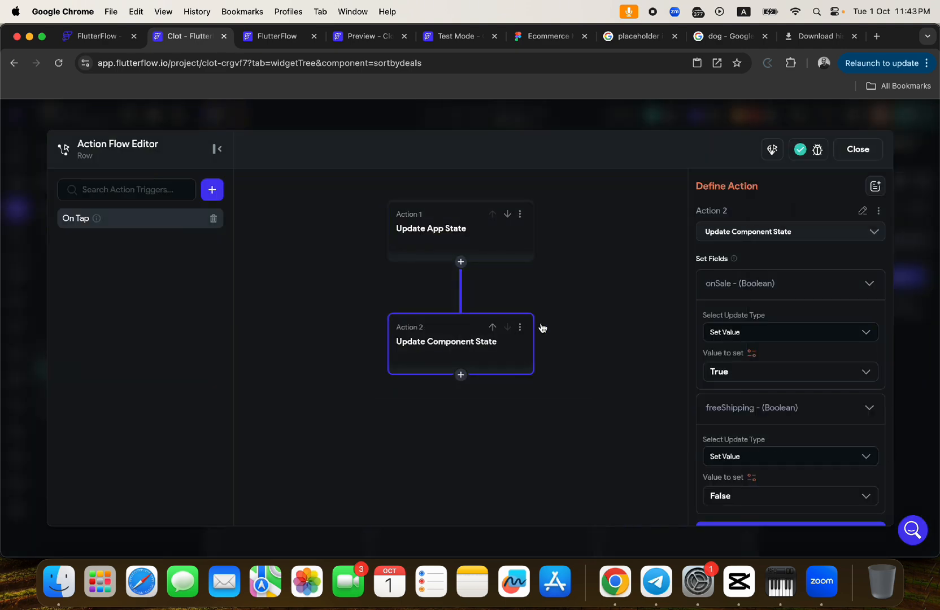
left_click(520, 327)
left_click(462, 353)
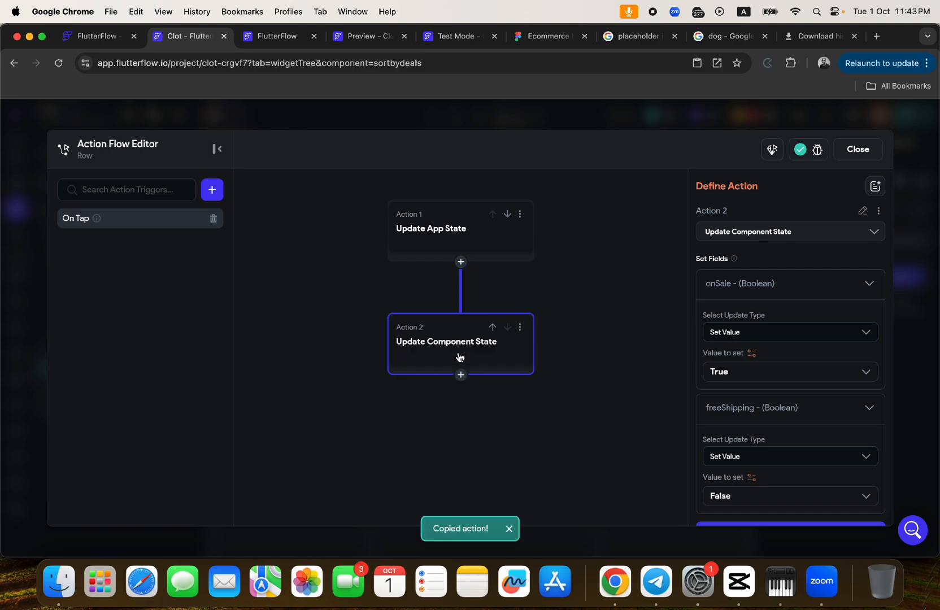
left_click(857, 149)
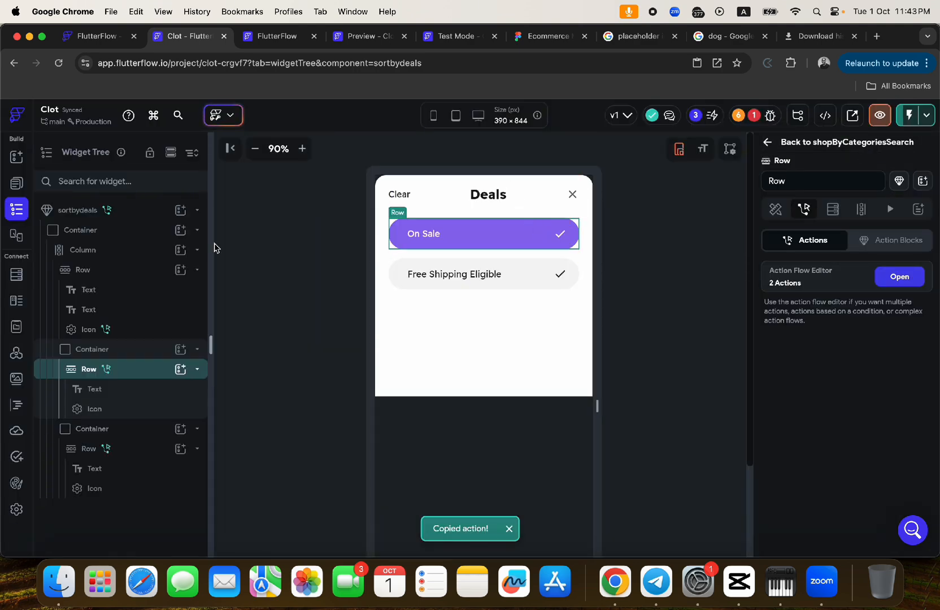
Step: Define the sortbydeals On Initialization action as Update Component State without adding any fields
left_click(119, 213)
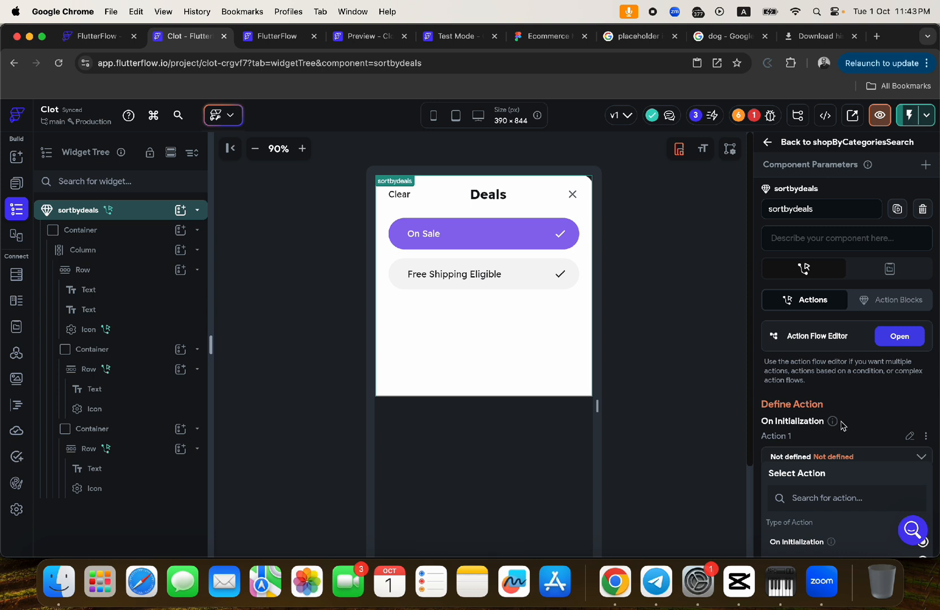
scroll(817, 452, "down", 3)
scroll(813, 485, "down", 3)
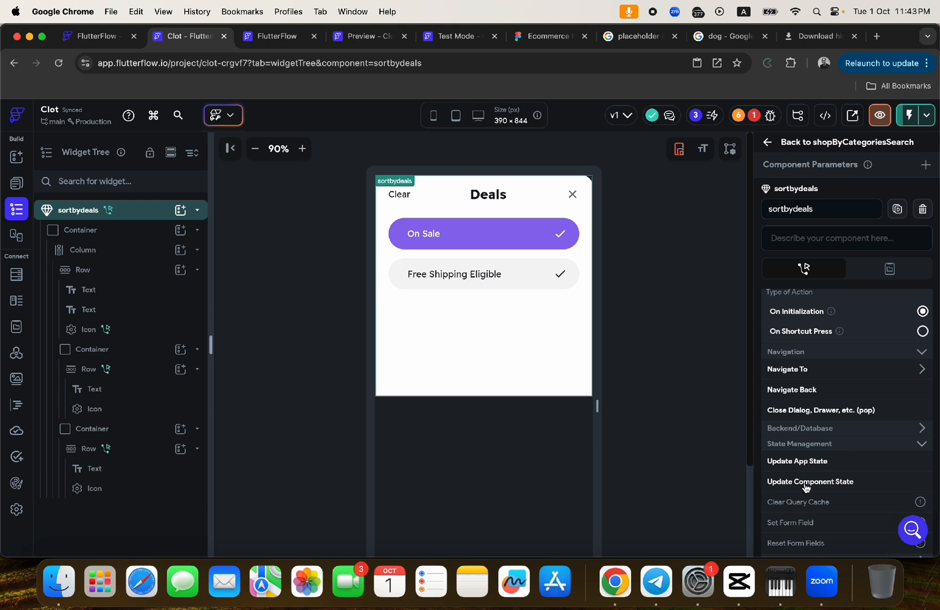
left_click(806, 483)
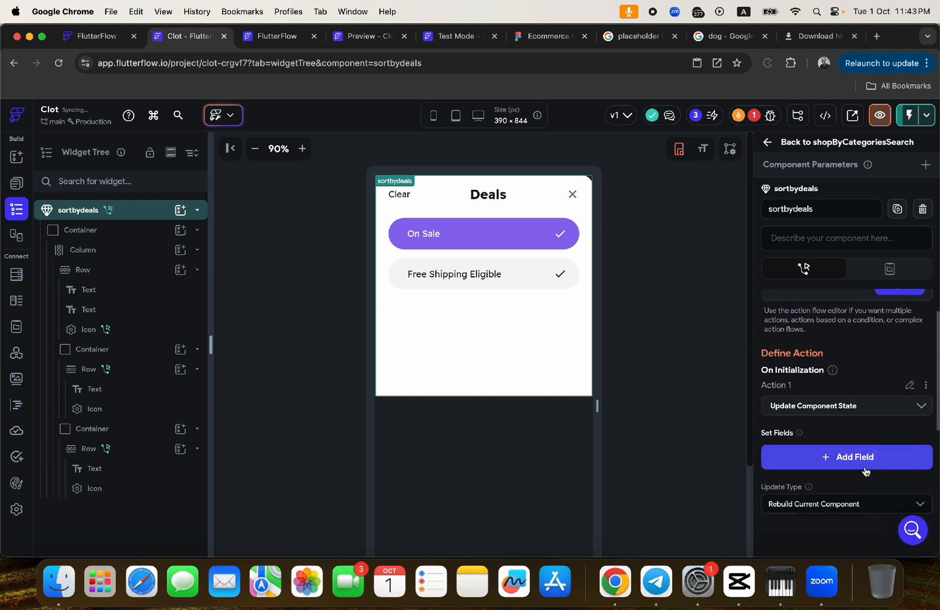
scroll(870, 429, "up", 2)
Step: Replace the empty On Initialization action of sortbydeals with the copied action setting onSale to True and freeShipping to False
left_click(897, 338)
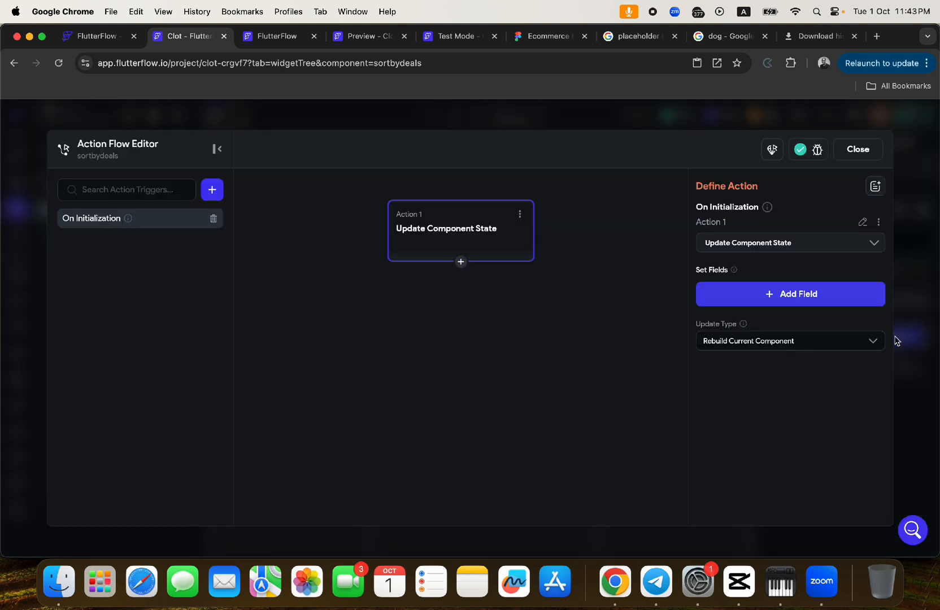
left_click(521, 216)
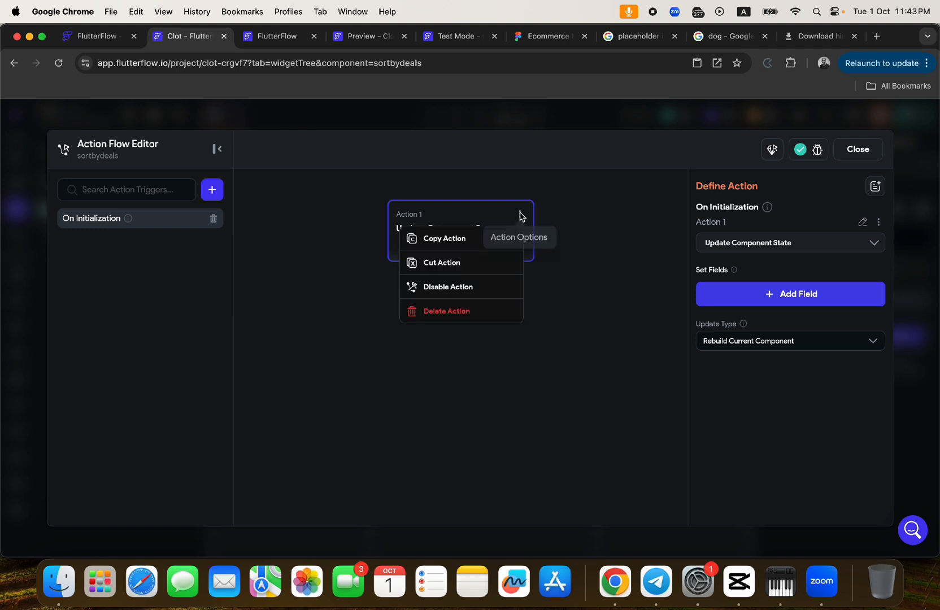
left_click(445, 310)
scroll(558, 492, "down", 1)
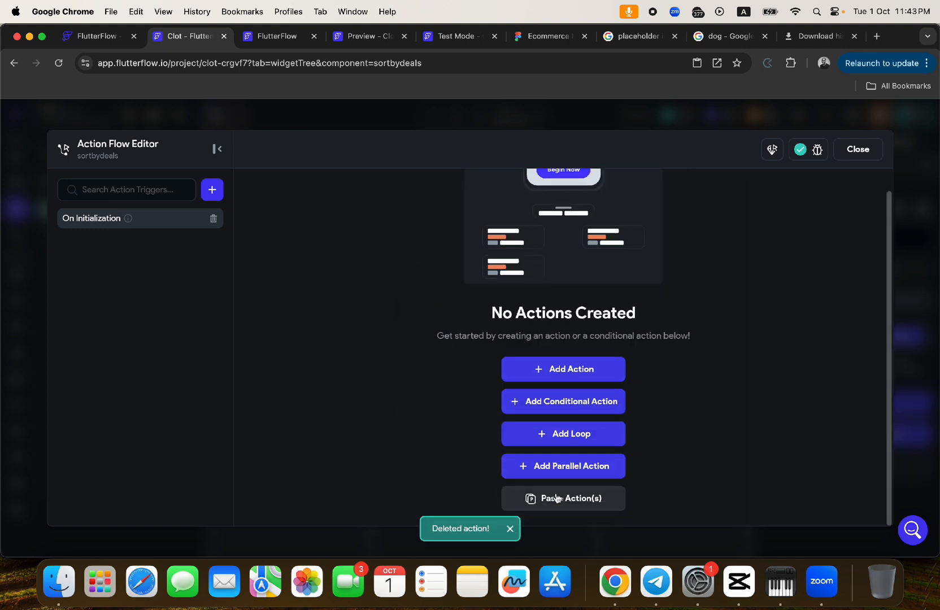
left_click(556, 497)
left_click(546, 242)
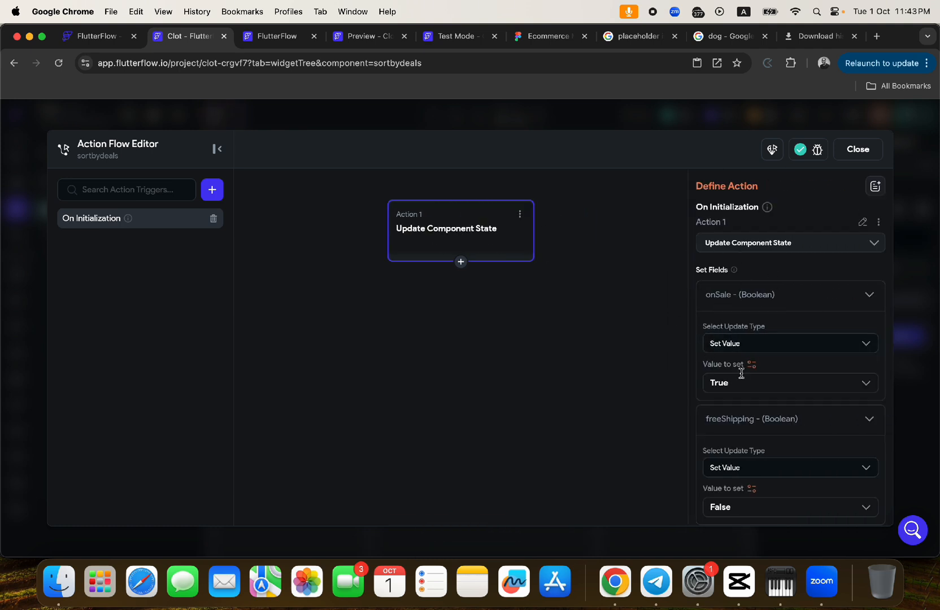
left_click(153, 189)
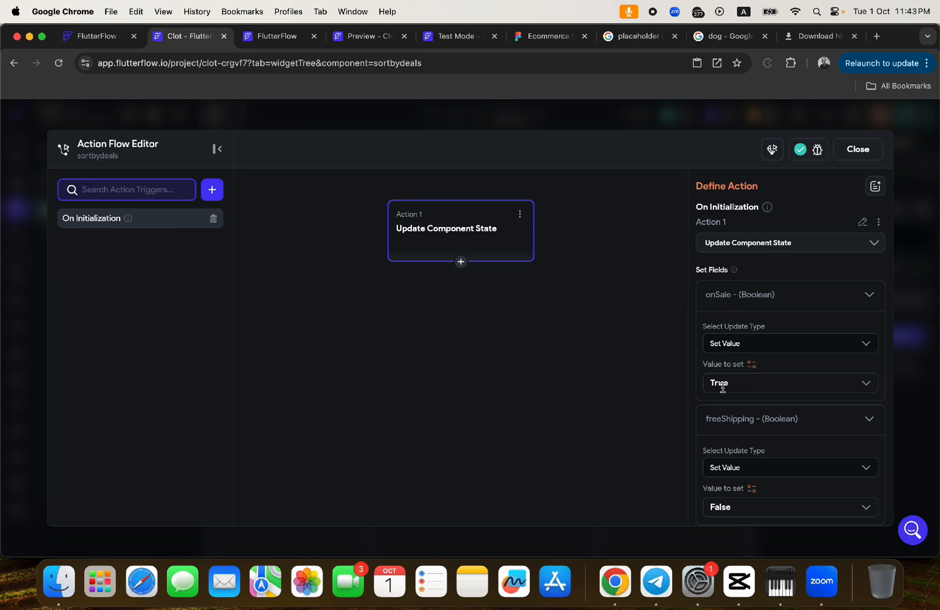
left_click(857, 149)
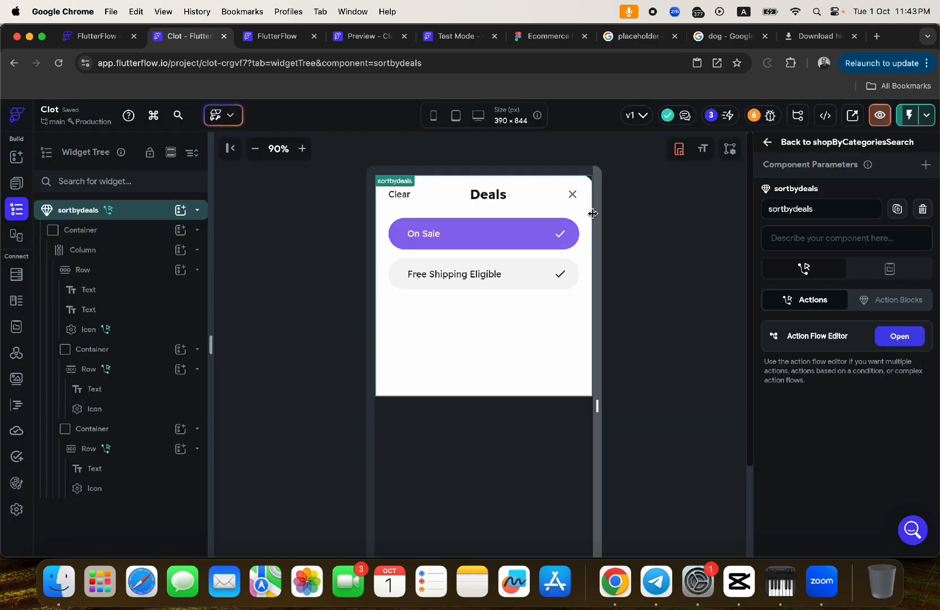
Step: Switch to the Test Mode session, reload the app with the changes, and reduce the preview zoom to 67%
left_click(452, 37)
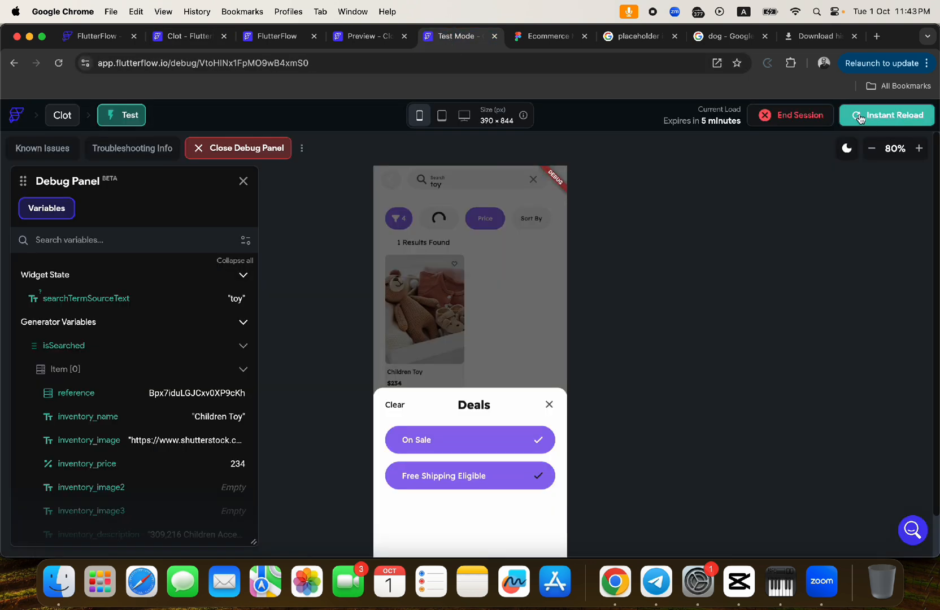
left_click(859, 116)
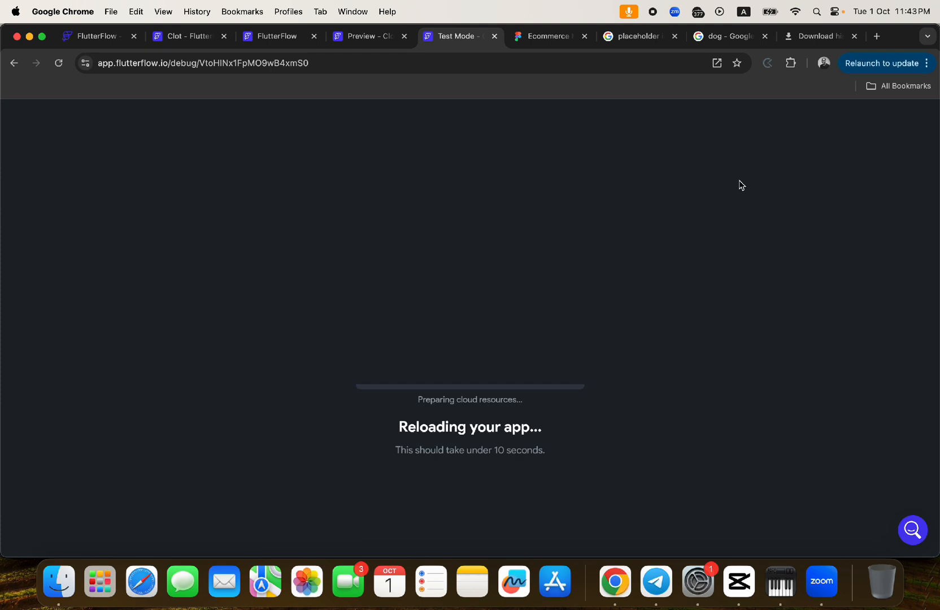
mouse_move(704, 124)
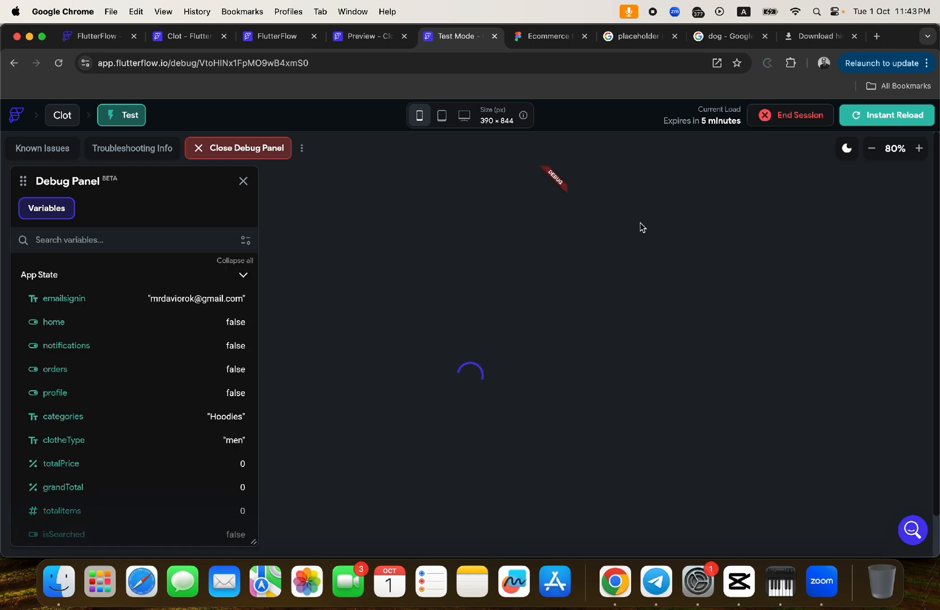
left_click(880, 152)
left_click(880, 153)
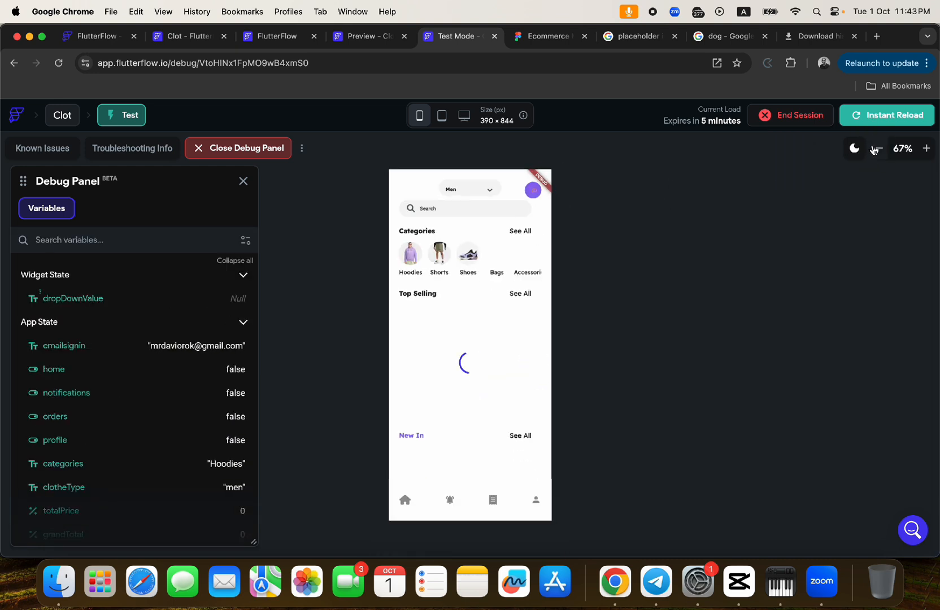
Step: Search the running app for "hoodies" and open the Deals sheet from the On Sale filter
left_click(427, 211)
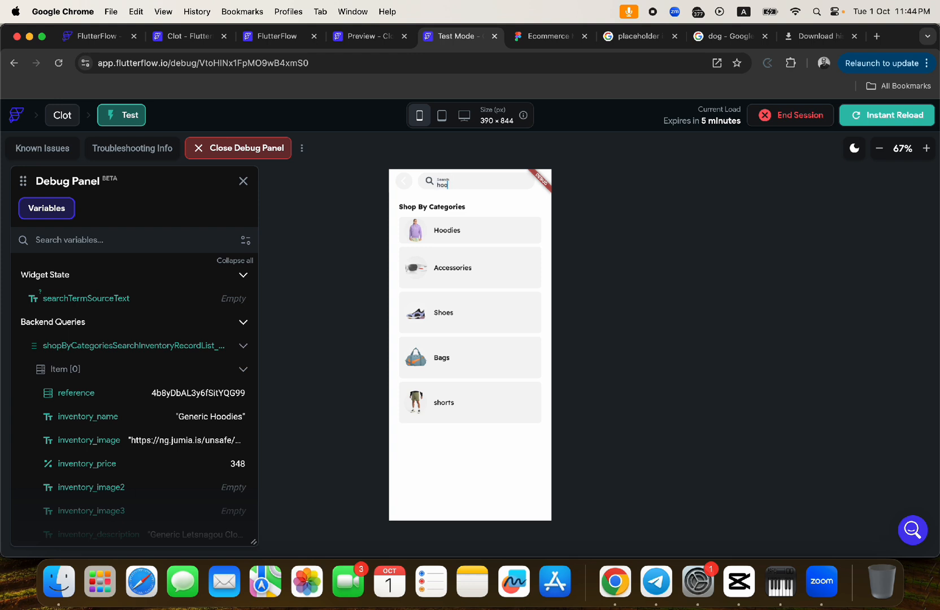
type("hoodies")
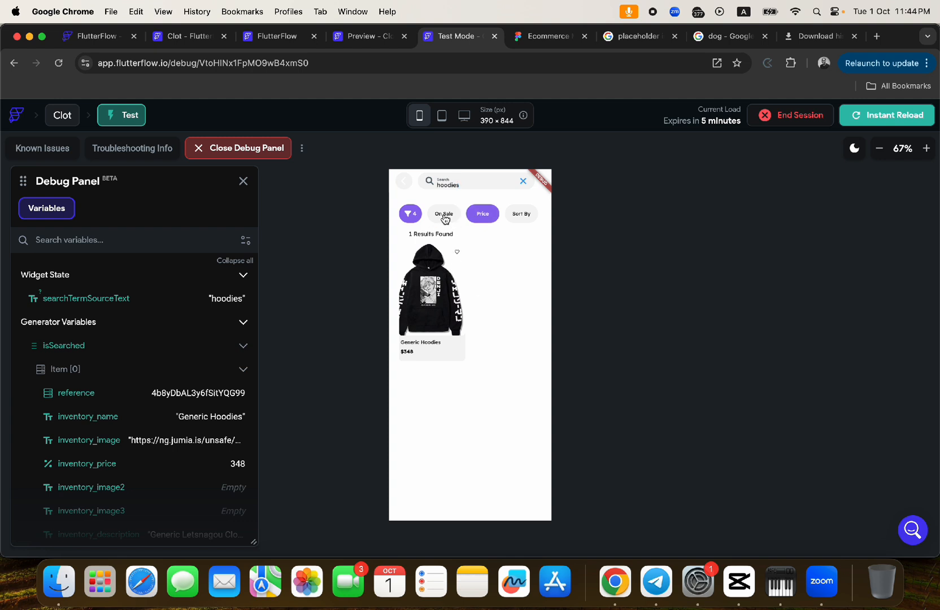
left_click(443, 215)
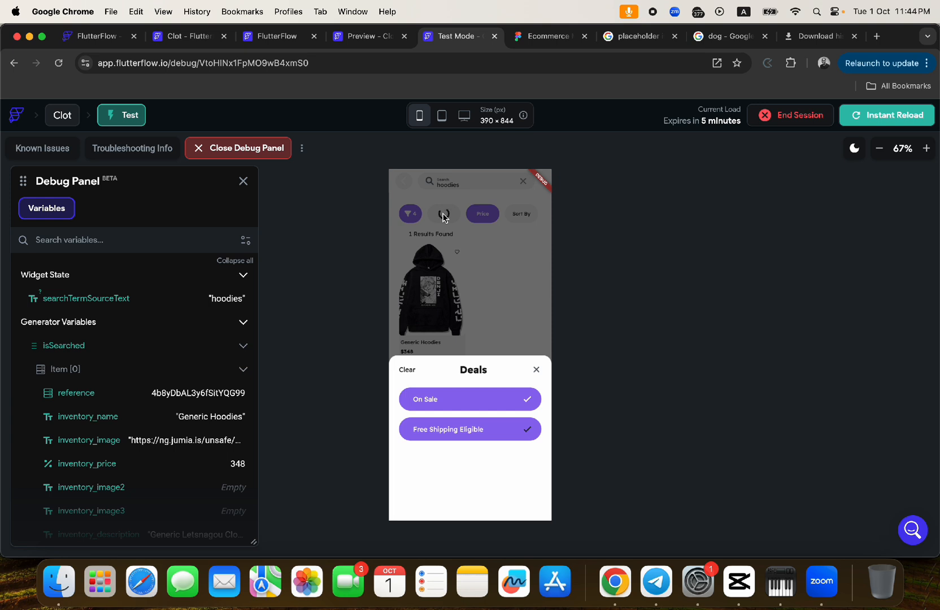
Step: Test the Deals sheet by alternating repeatedly between Free Shipping Eligible and On Sale, ending on Free Shipping Eligible, and close it
left_click(486, 426)
left_click(474, 396)
left_click(471, 434)
left_click(469, 398)
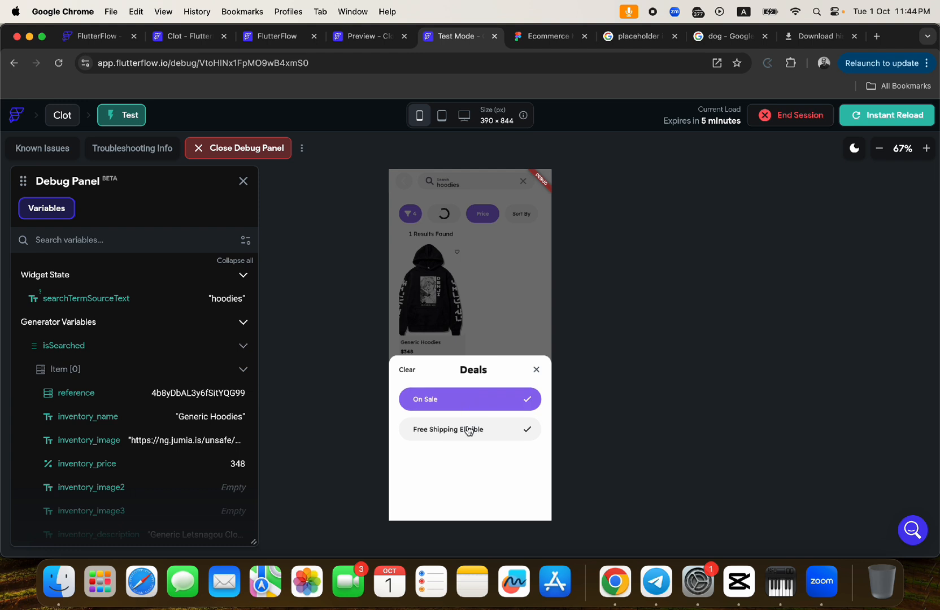
left_click(469, 429)
left_click(466, 400)
left_click(469, 430)
left_click(467, 402)
left_click(476, 431)
left_click(536, 369)
Step: Reload the test app and search for "toys", then clear the term and search for "hoodies"
left_click(864, 117)
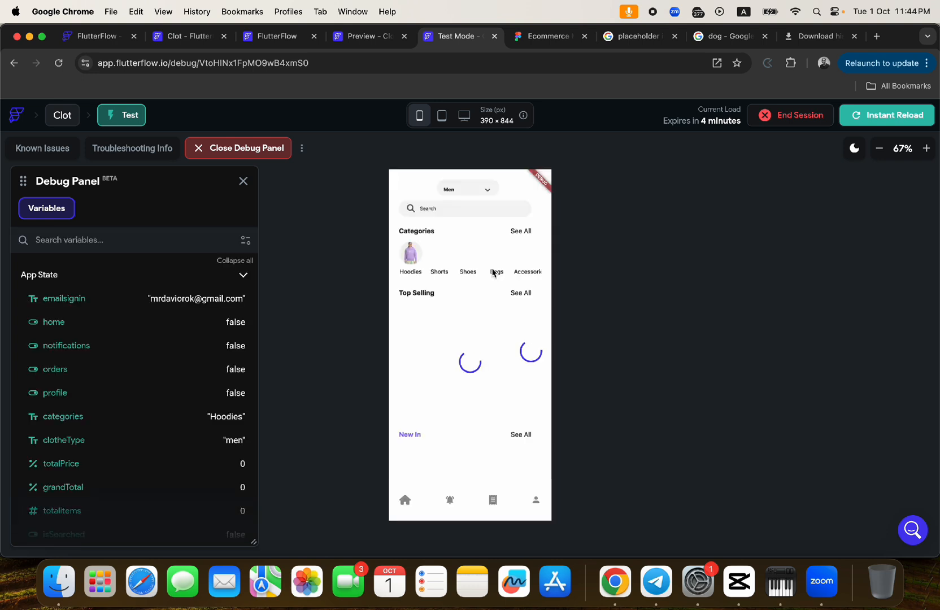
left_click(445, 210)
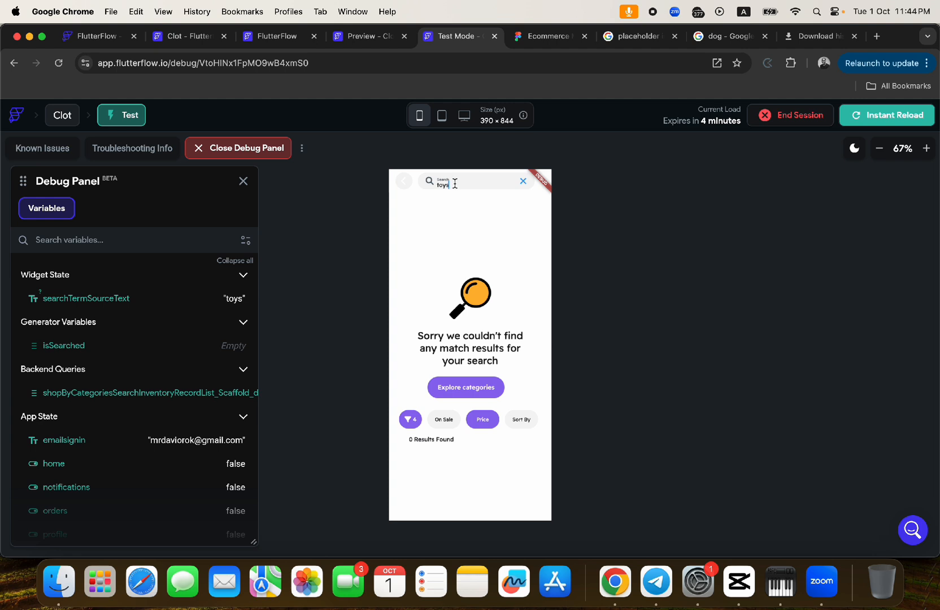
left_click(524, 181)
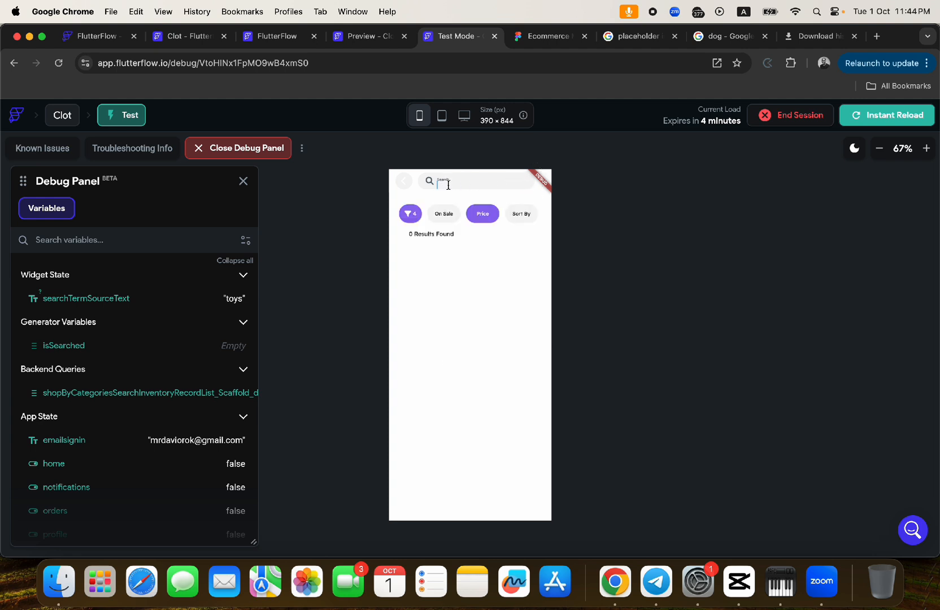
type("hoodies")
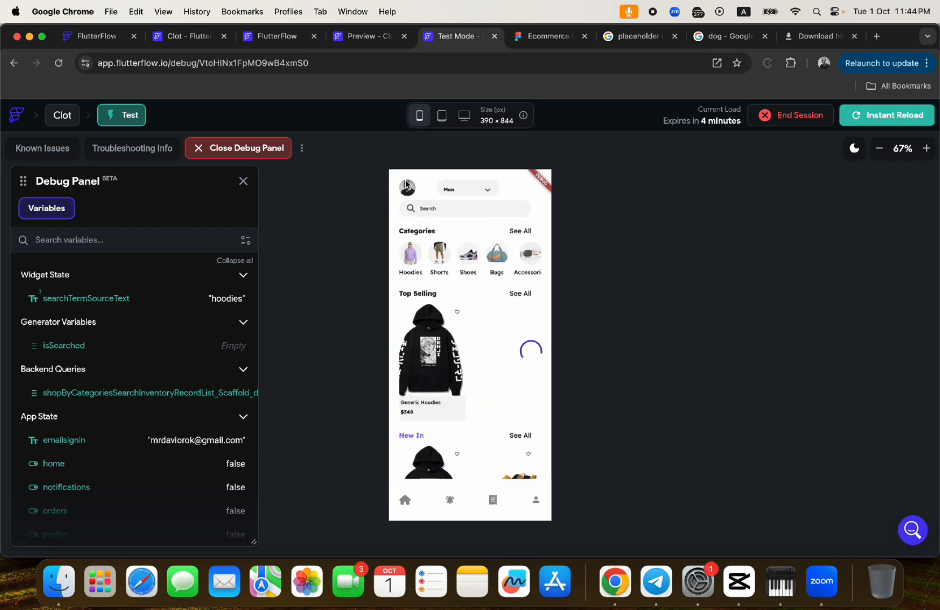
Step: Reload the test app once more and retry the product search with "hoodies" and with "toy"
left_click(862, 115)
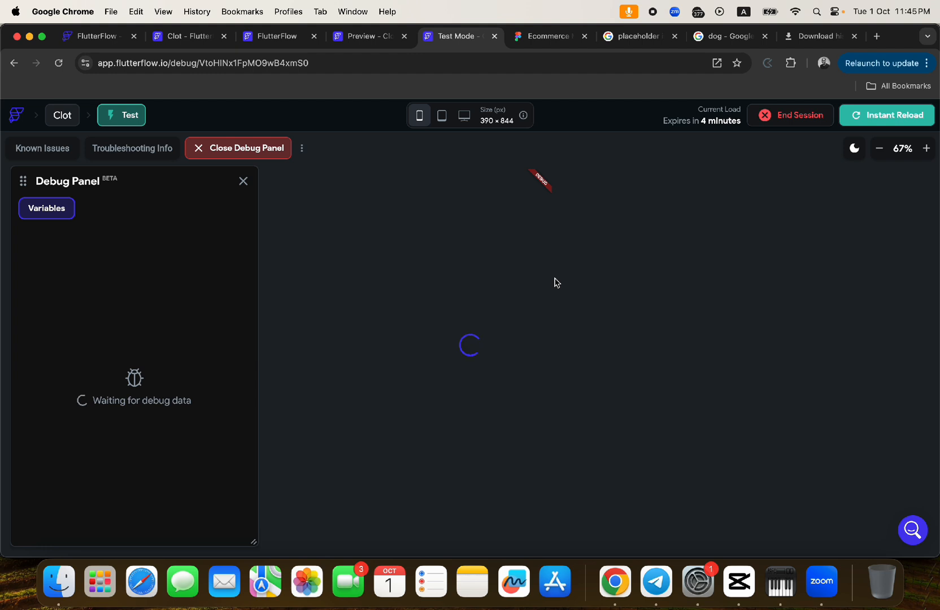
left_click(455, 208)
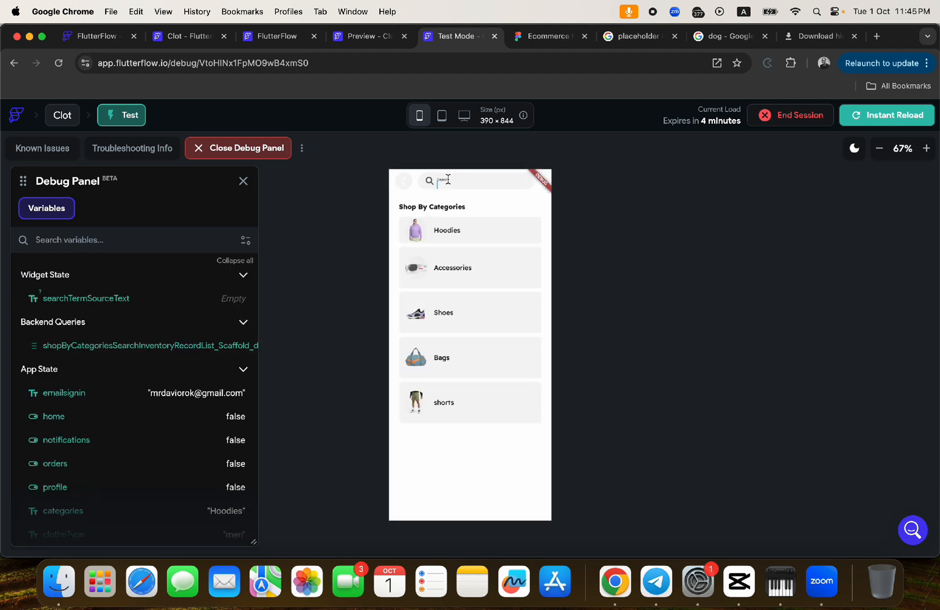
type("hoodie")
key("Return")
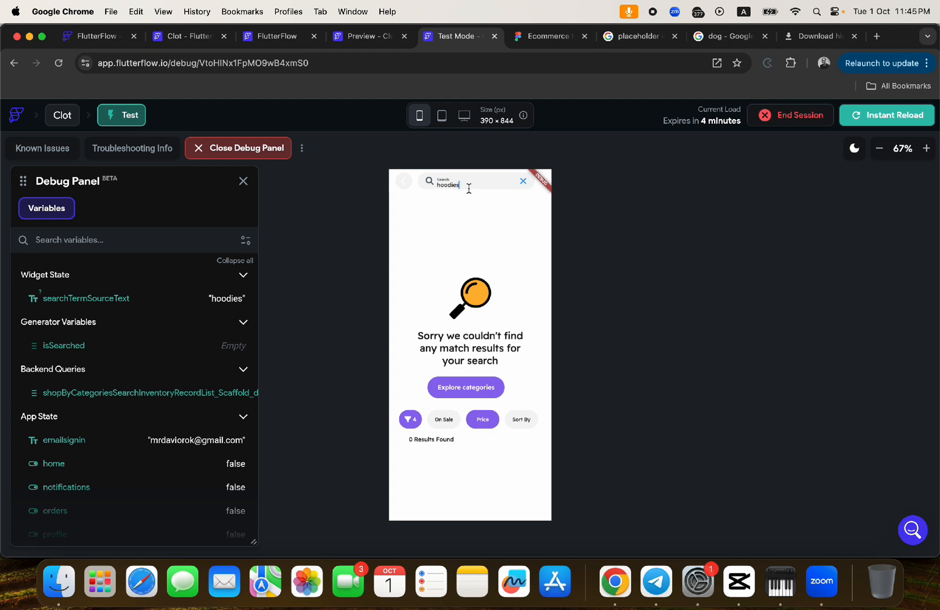
left_click_drag(469, 188, 428, 189)
type("toy")
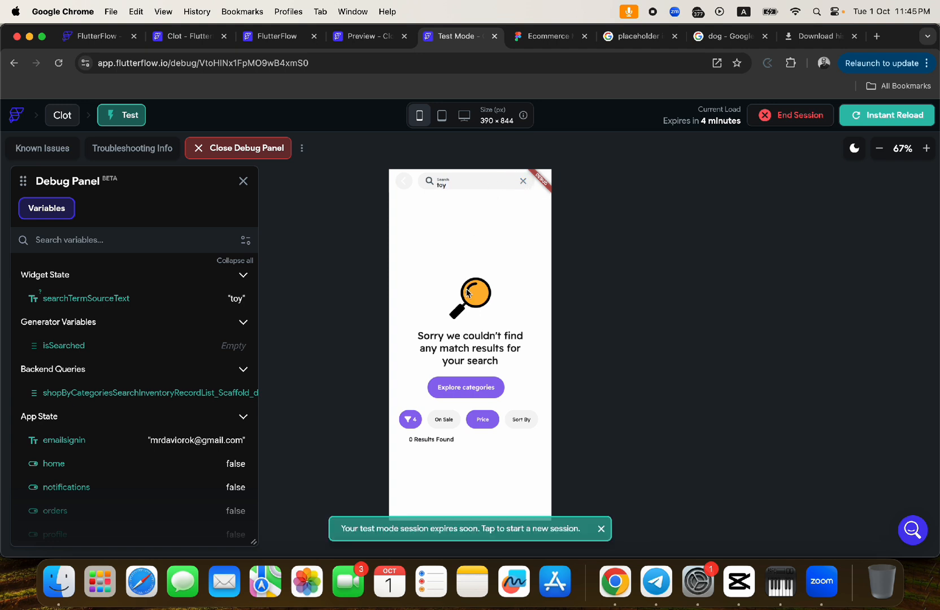
Step: Reopen the product search from the running app's home page and check the Deals sheet behind the On Sale filter
left_click(601, 529)
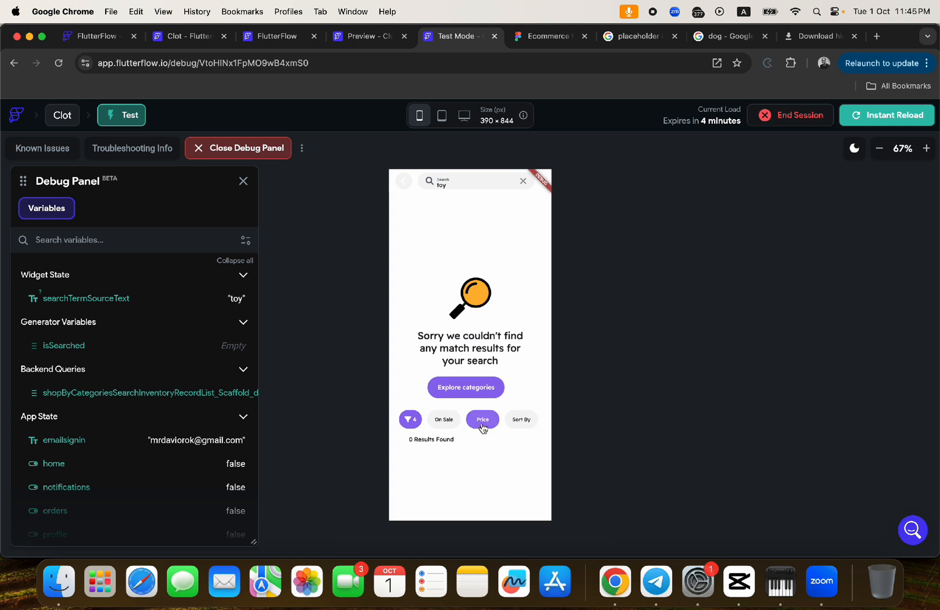
scroll(502, 361, "down", 2)
scroll(502, 362, "up", 2)
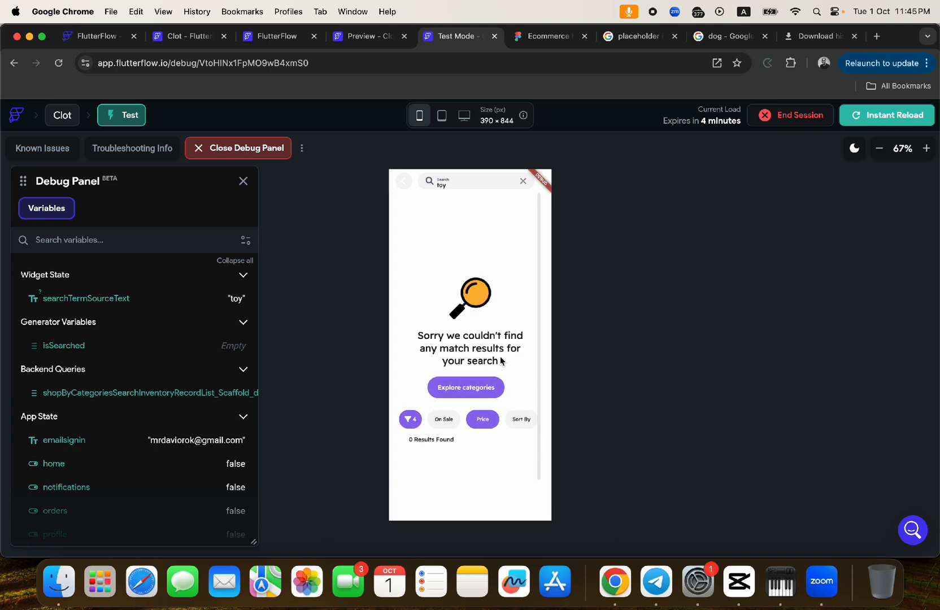
left_click(403, 181)
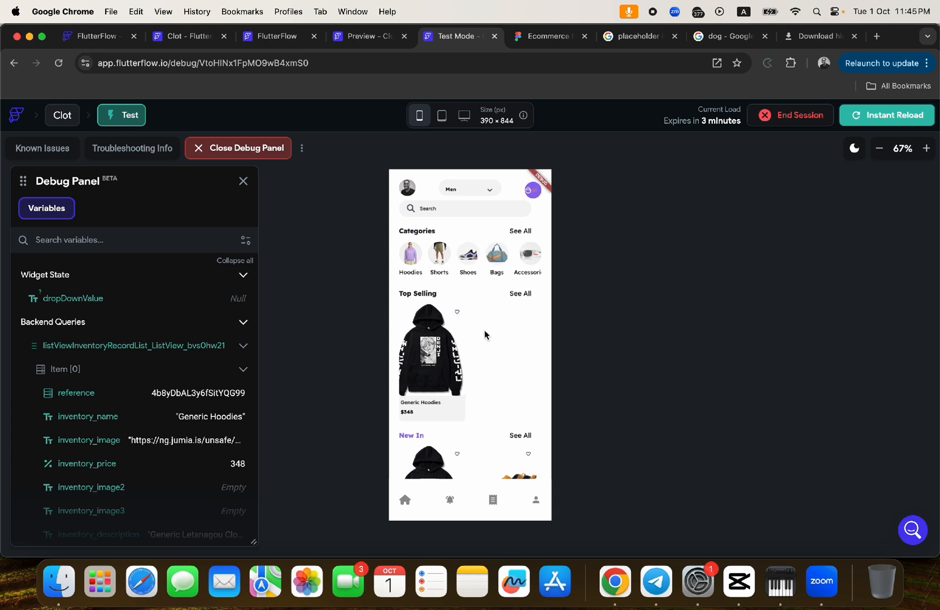
left_click(446, 209)
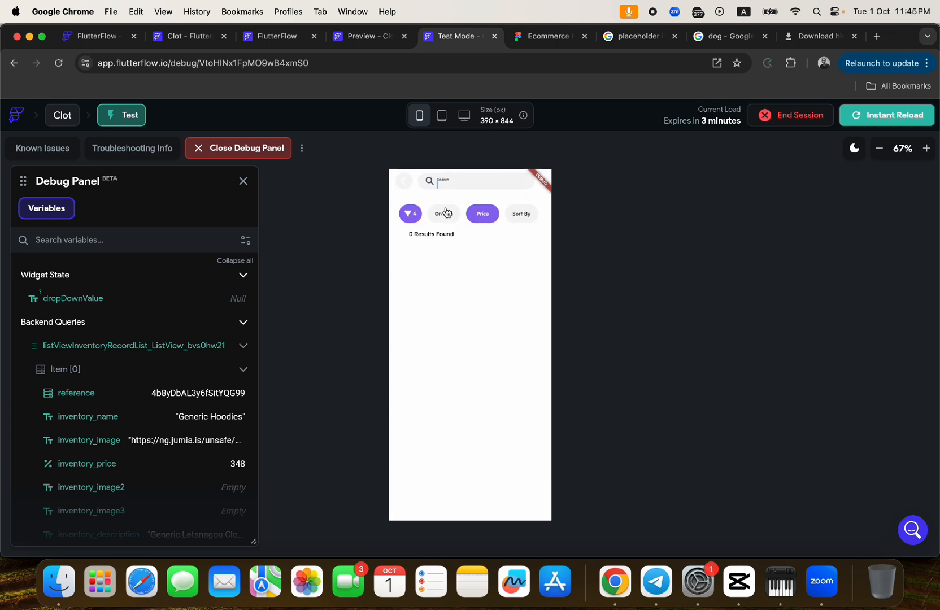
left_click(445, 214)
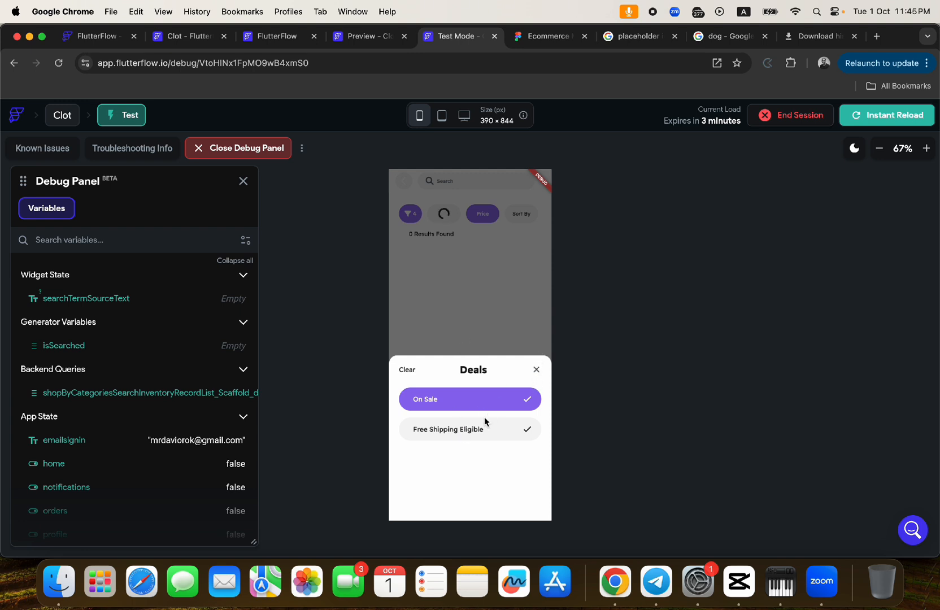
left_click(536, 369)
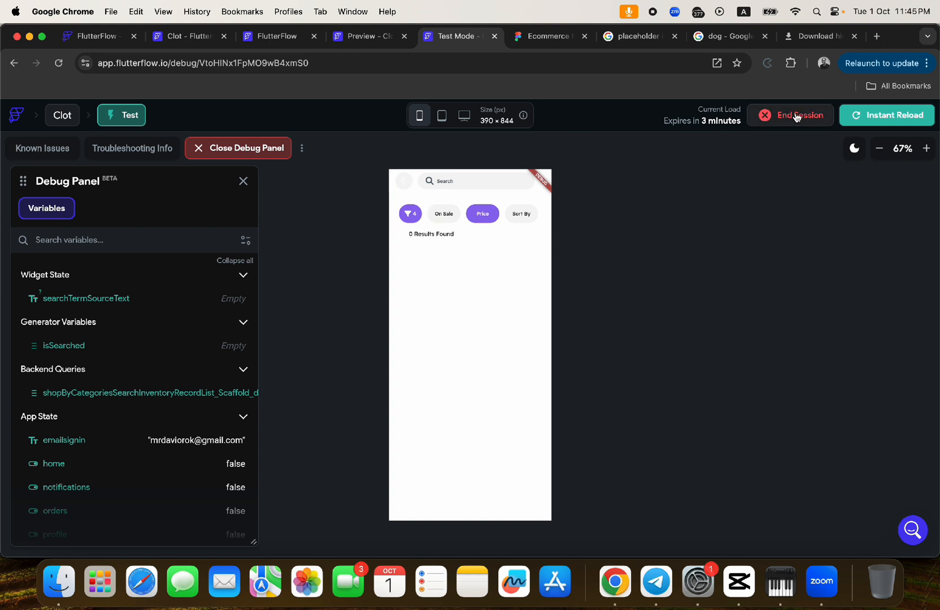
Step: Retest the Deals sheet by alternating between Free Shipping Eligible and On Sale, ending on On Sale, and close it
left_click(443, 214)
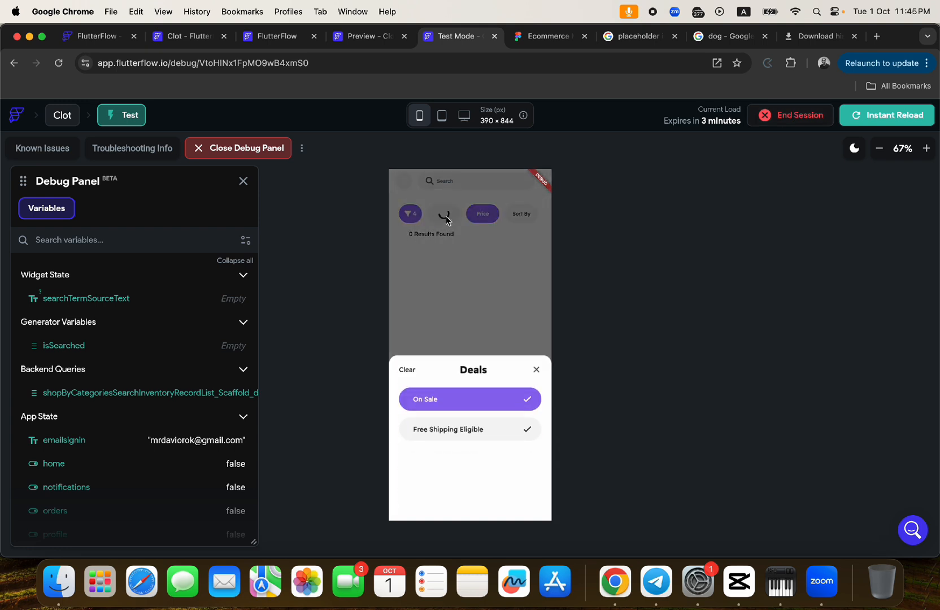
left_click(468, 429)
left_click(464, 402)
left_click(465, 429)
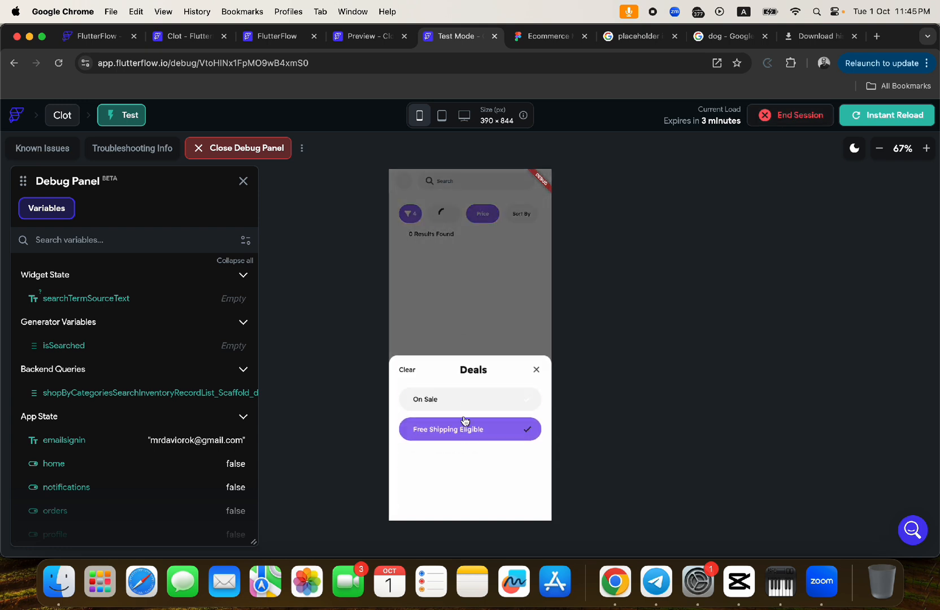
left_click(464, 402)
left_click(468, 431)
left_click(470, 403)
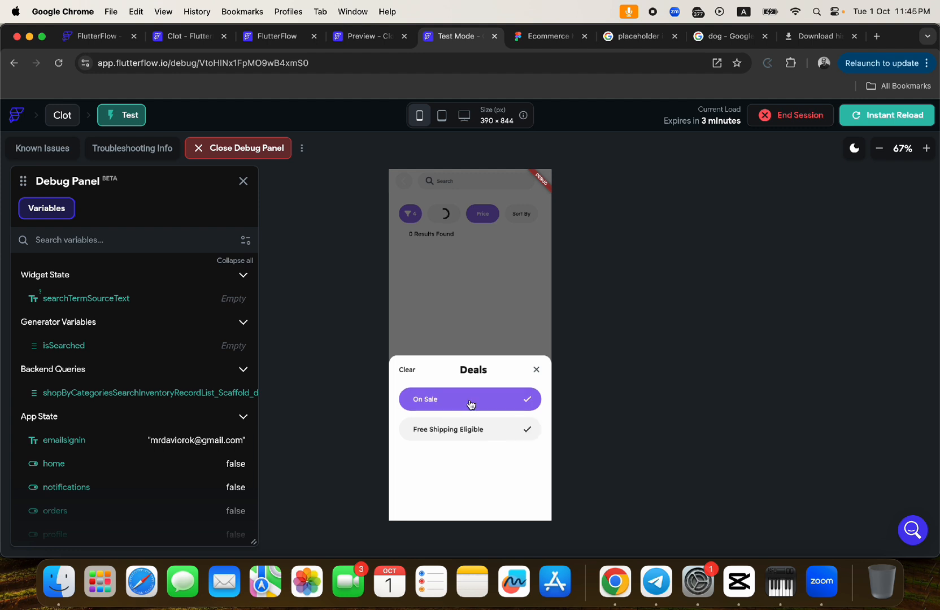
left_click(506, 438)
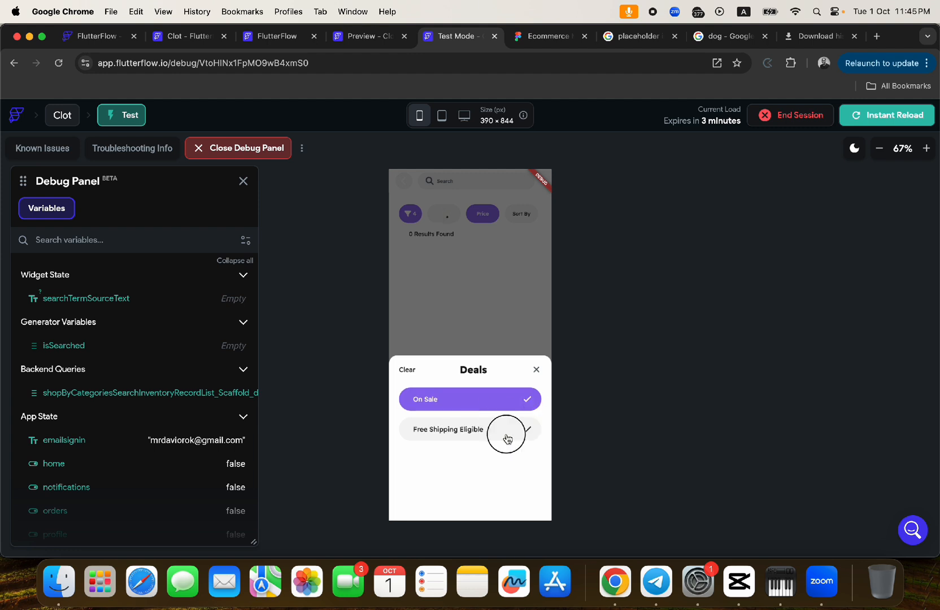
left_click(506, 400)
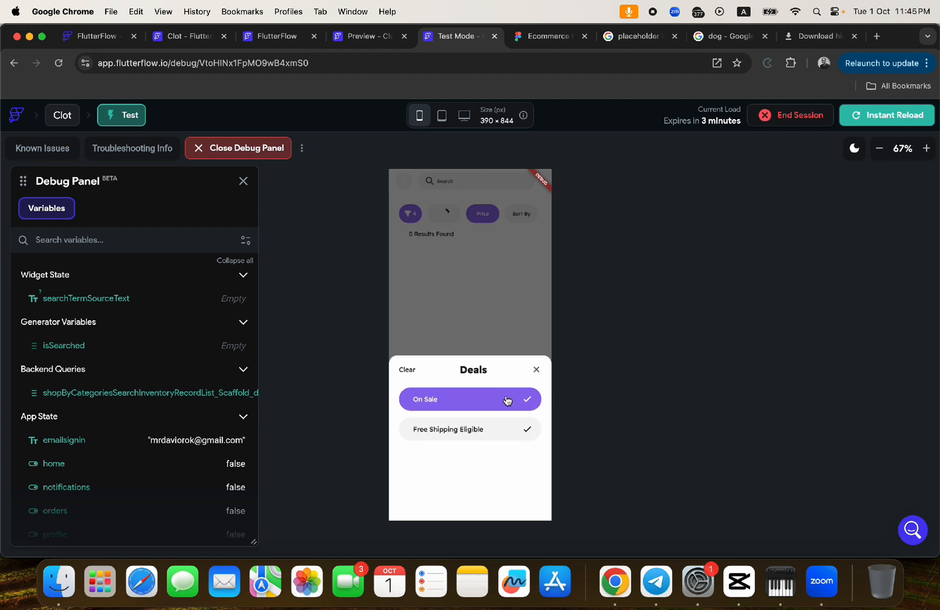
left_click(536, 370)
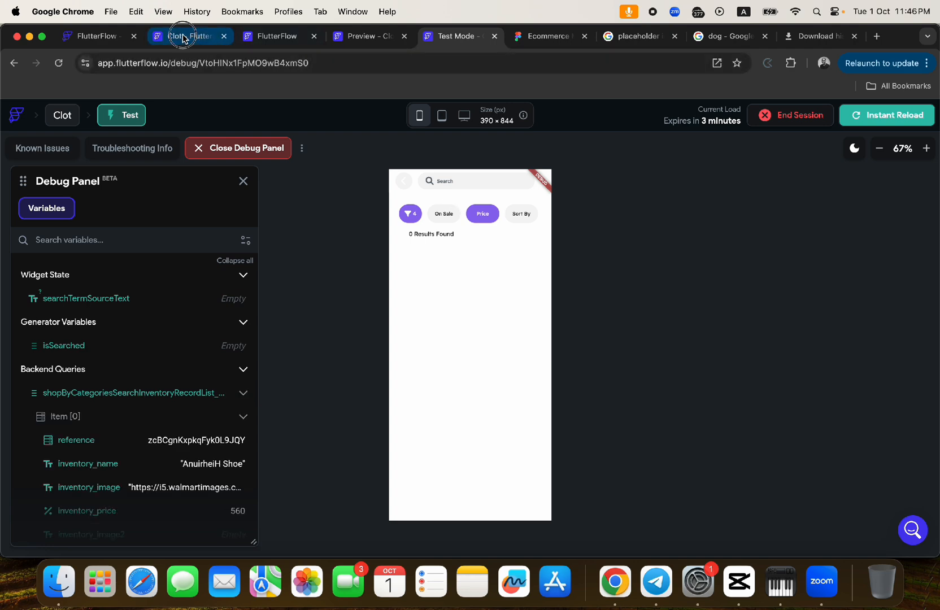
Step: End the expiring test session, replace it with a new one, and return to the sortbydeals component in the builder
left_click(185, 36)
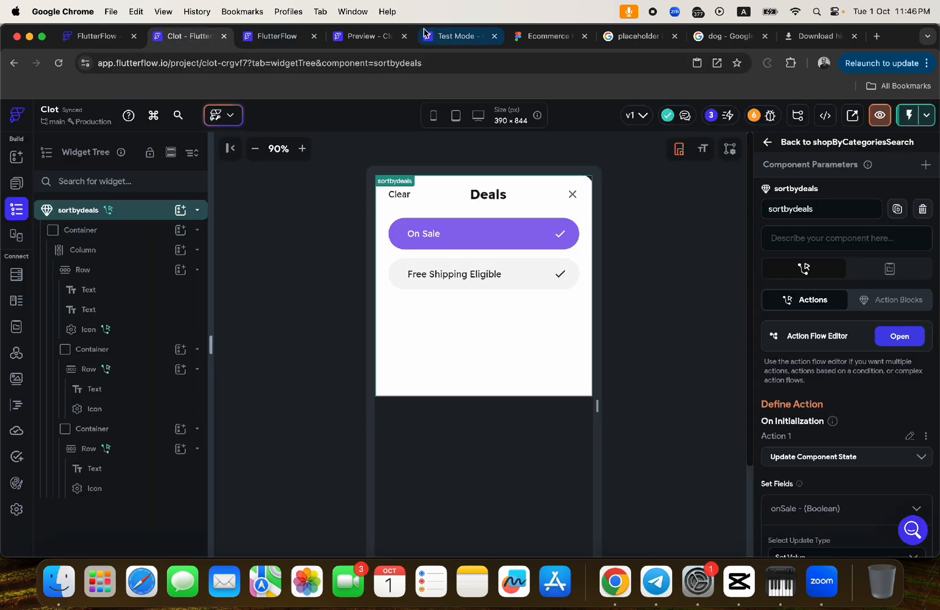
left_click(452, 36)
left_click(784, 119)
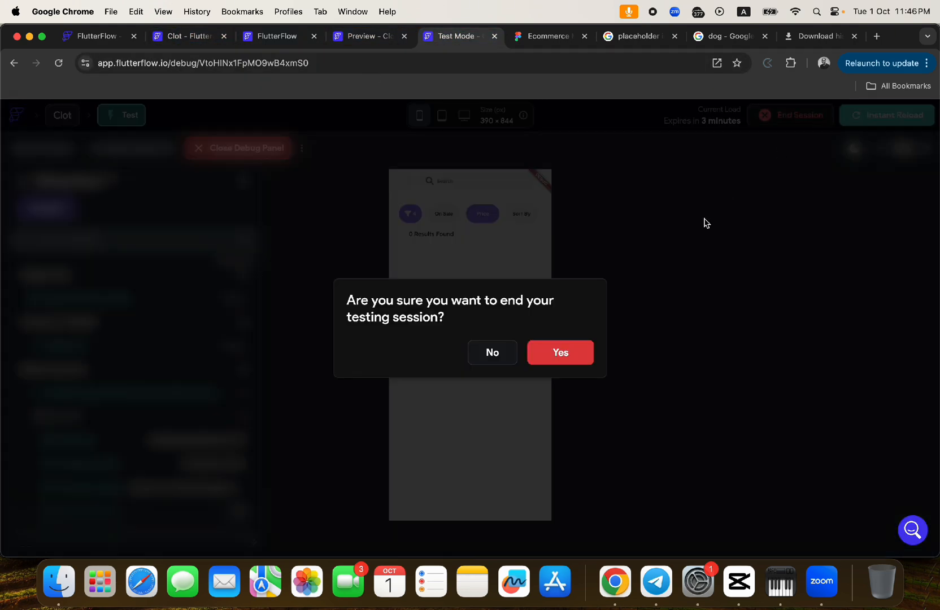
left_click(561, 353)
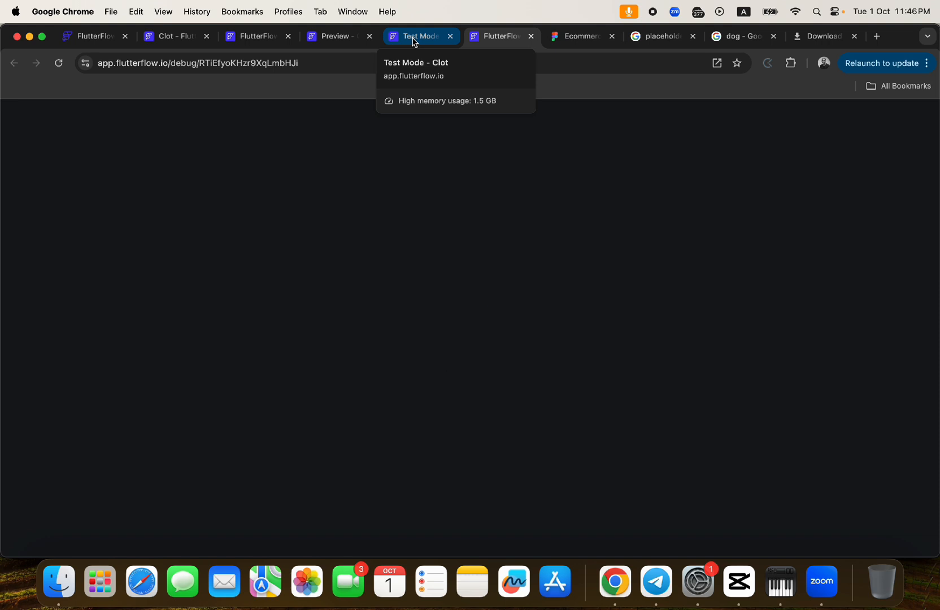
left_click(414, 40)
left_click(450, 36)
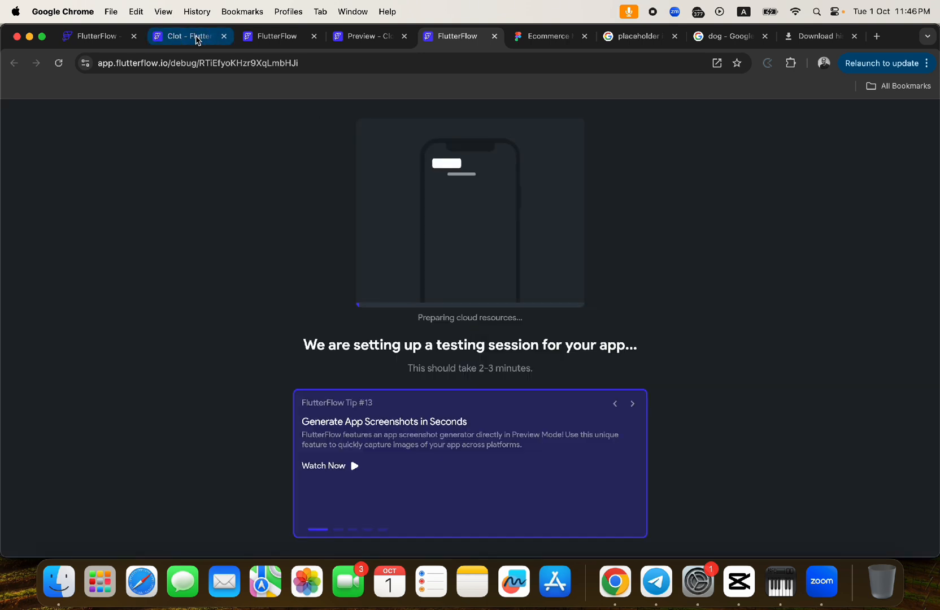
left_click(197, 37)
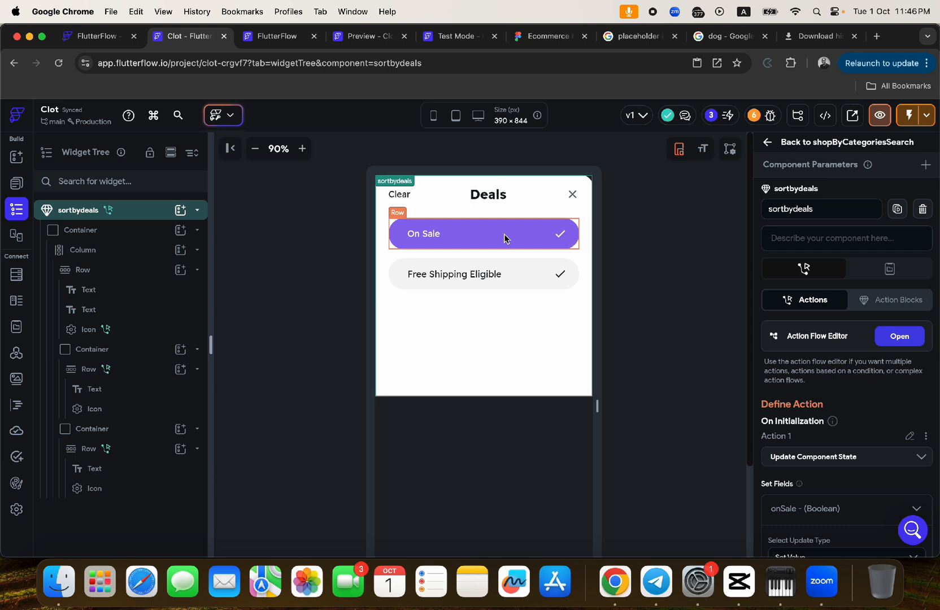
Step: Copy the On Sale text's conditional colour (onSale == true) and apply it to the check icon in the same row
left_click(426, 236)
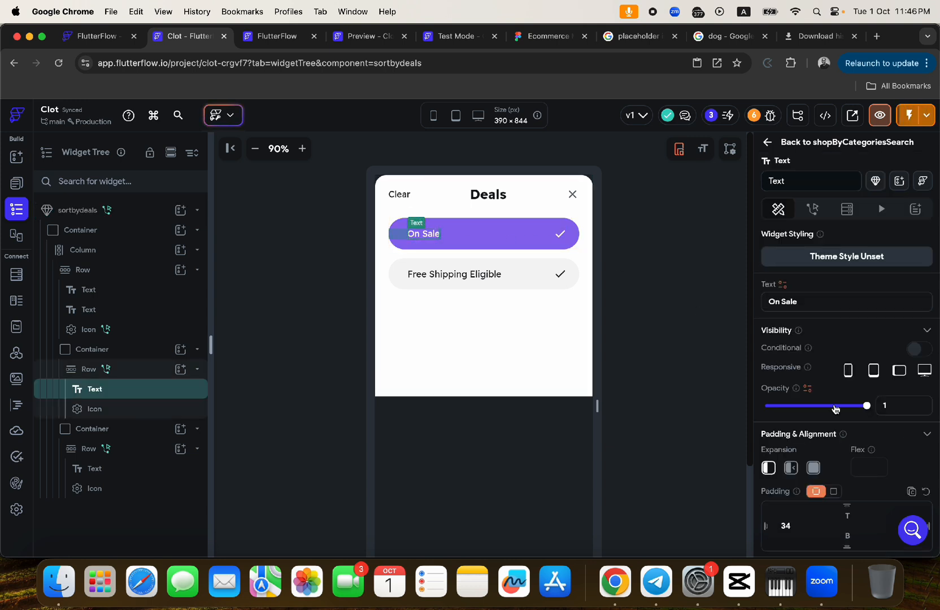
scroll(842, 435, "down", 10)
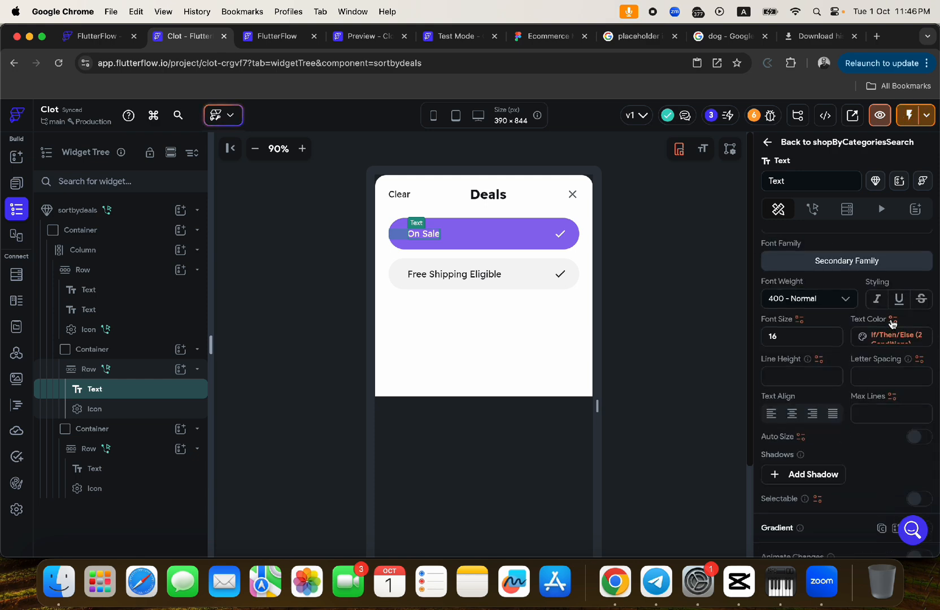
left_click(892, 320)
left_click(820, 305)
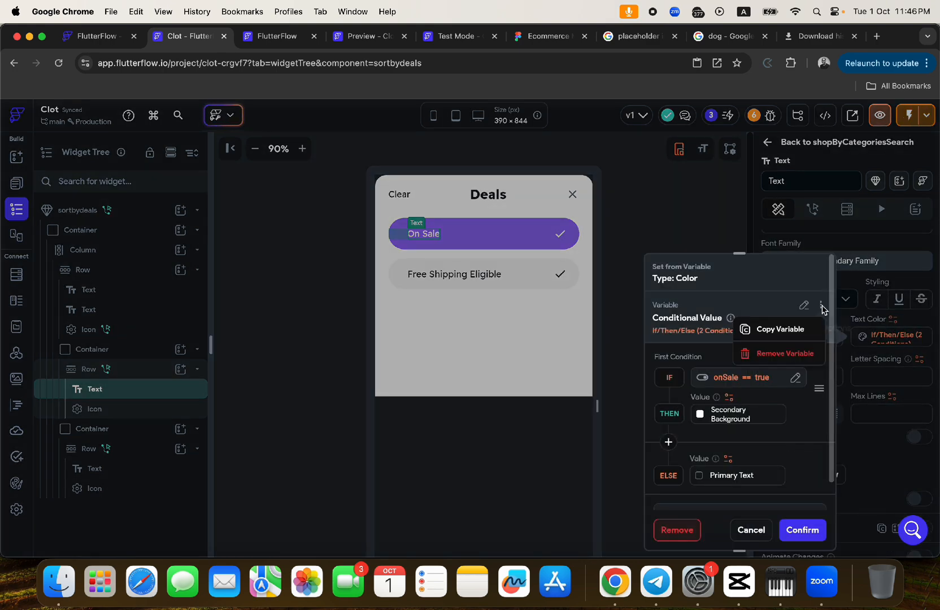
left_click(778, 330)
left_click(559, 236)
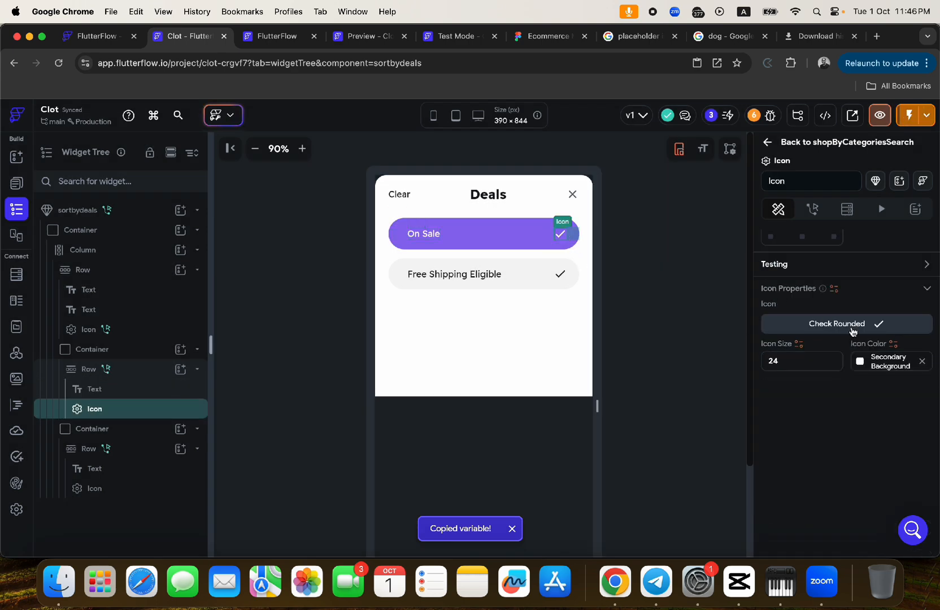
left_click(893, 343)
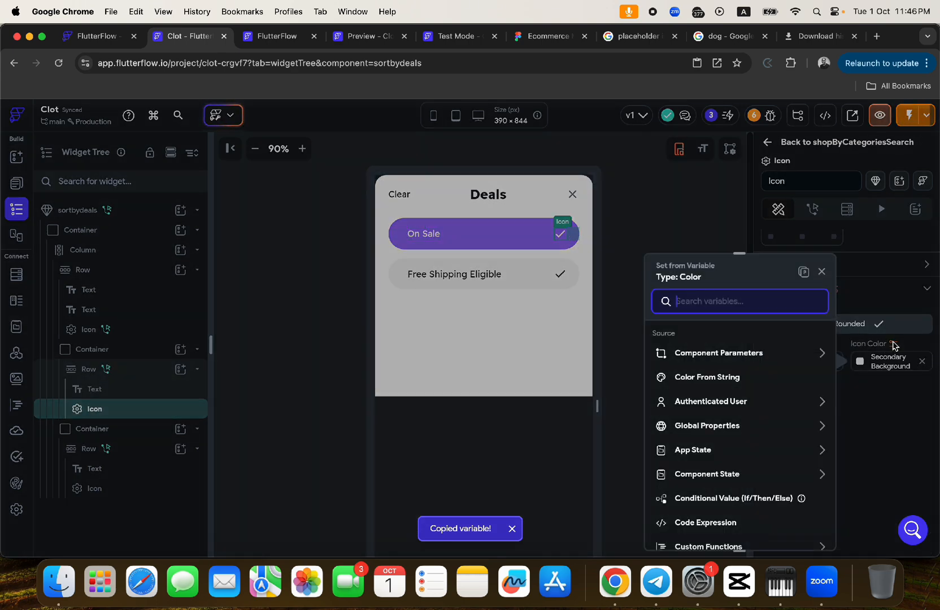
left_click(802, 273)
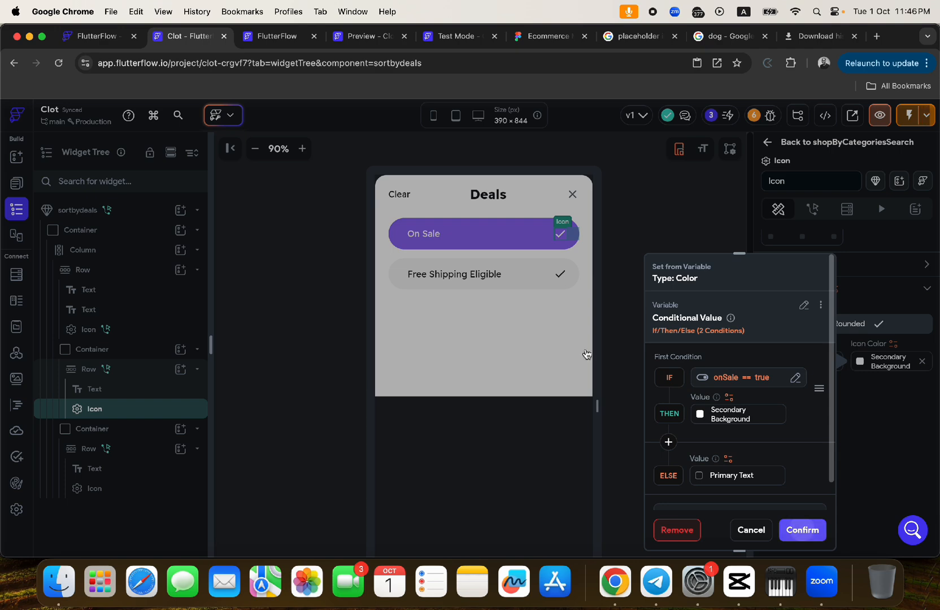
left_click(586, 354)
Step: Copy the Free Shipping Eligible text's conditional colour (freeShipping == true) and apply it to that row's check icon
left_click(485, 276)
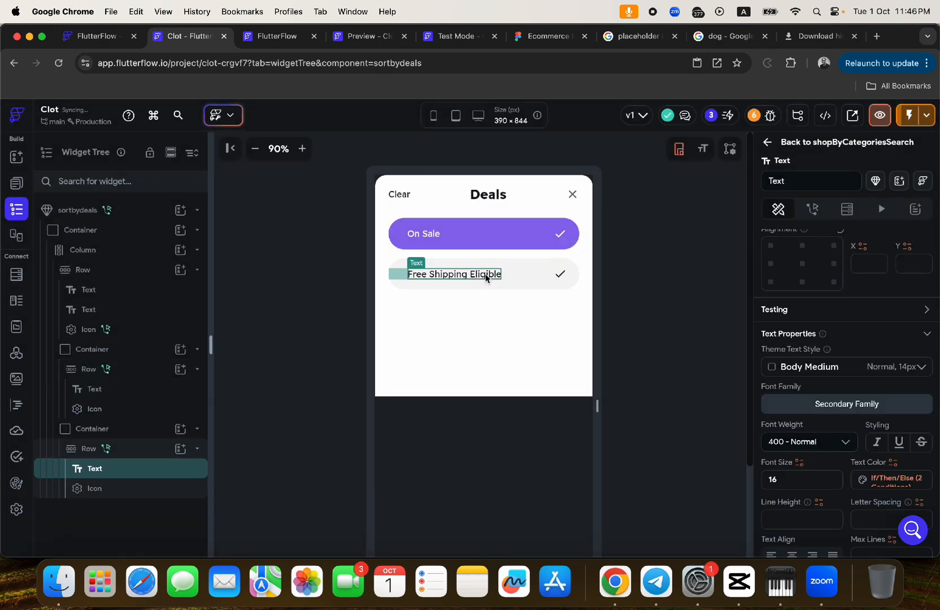
left_click(882, 480)
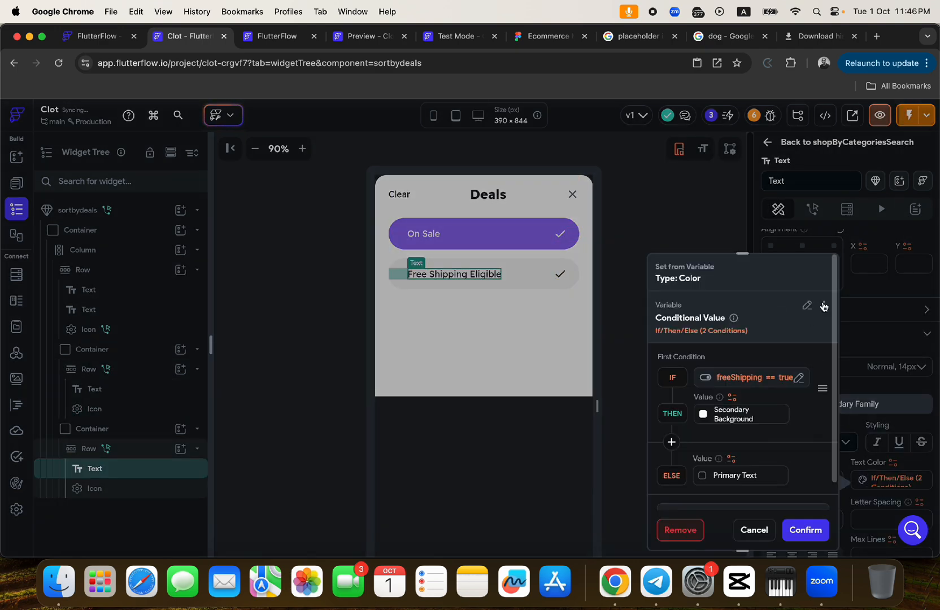
left_click(823, 306)
left_click(776, 326)
left_click(560, 275)
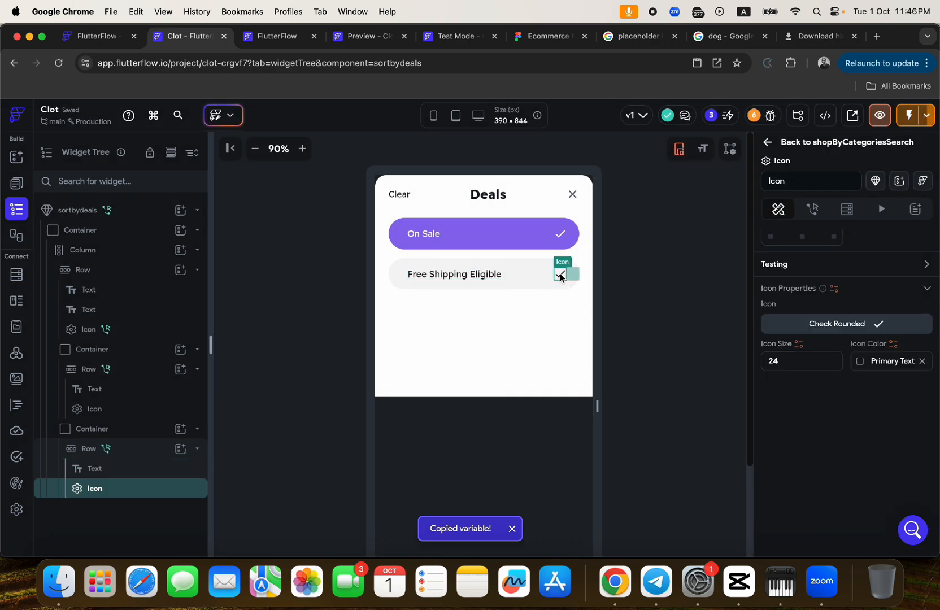
left_click(893, 344)
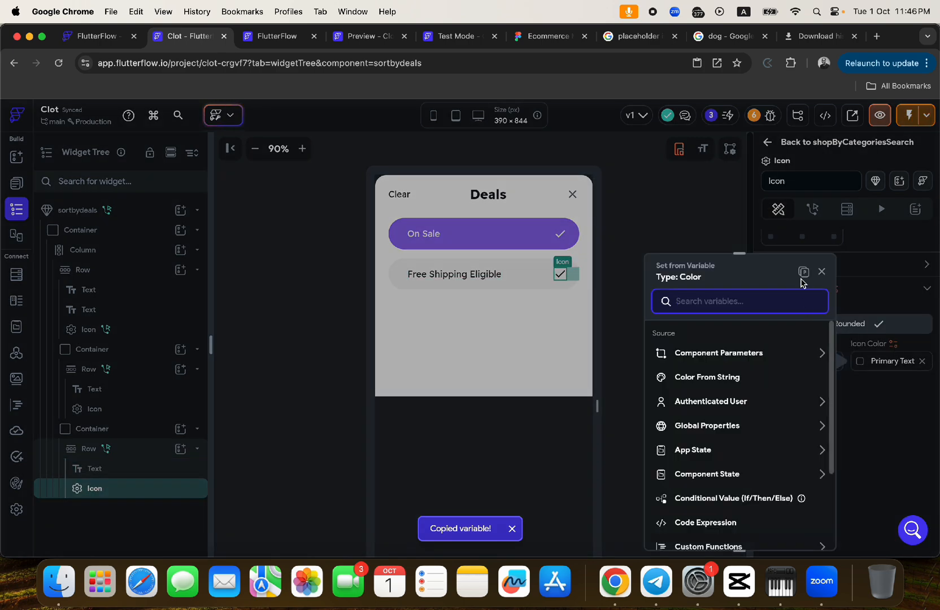
left_click(802, 273)
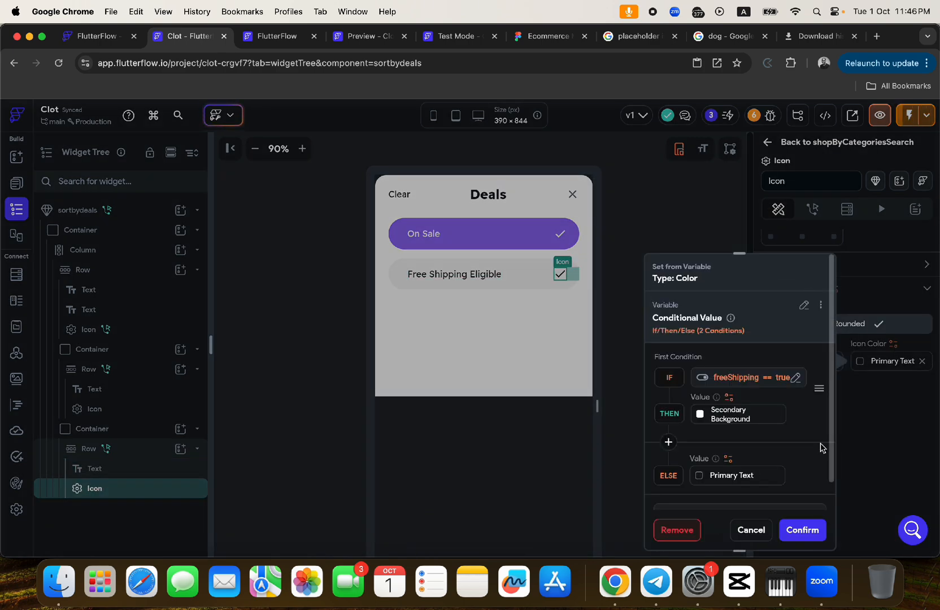
left_click(802, 530)
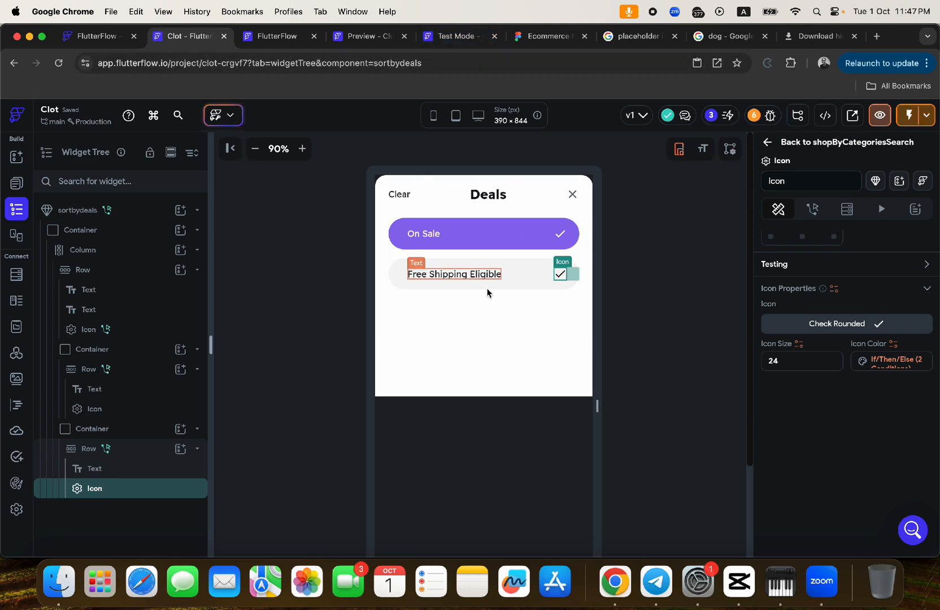
Step: Reload the running test session with the latest changes and reduce the app preview to 80%
left_click(454, 41)
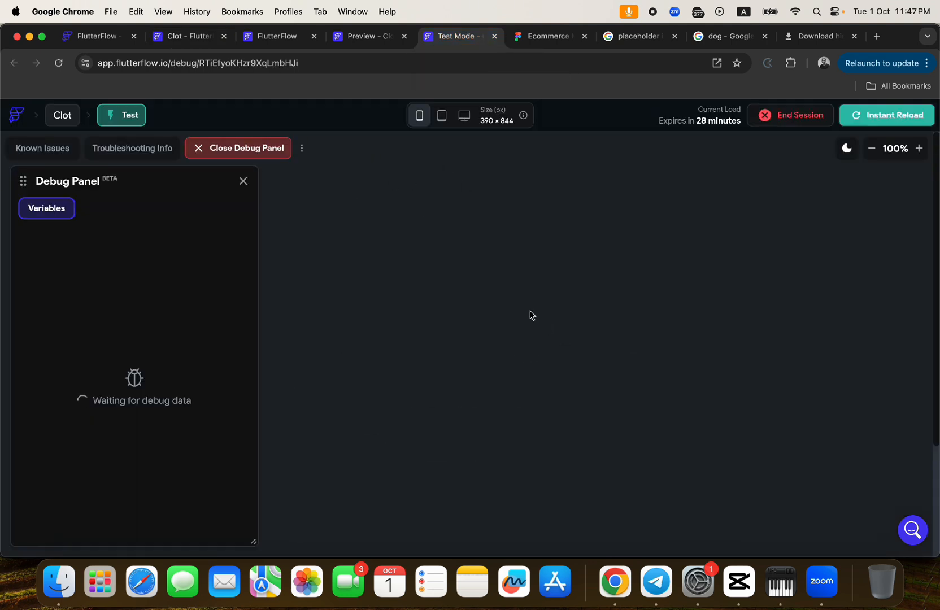
left_click(876, 119)
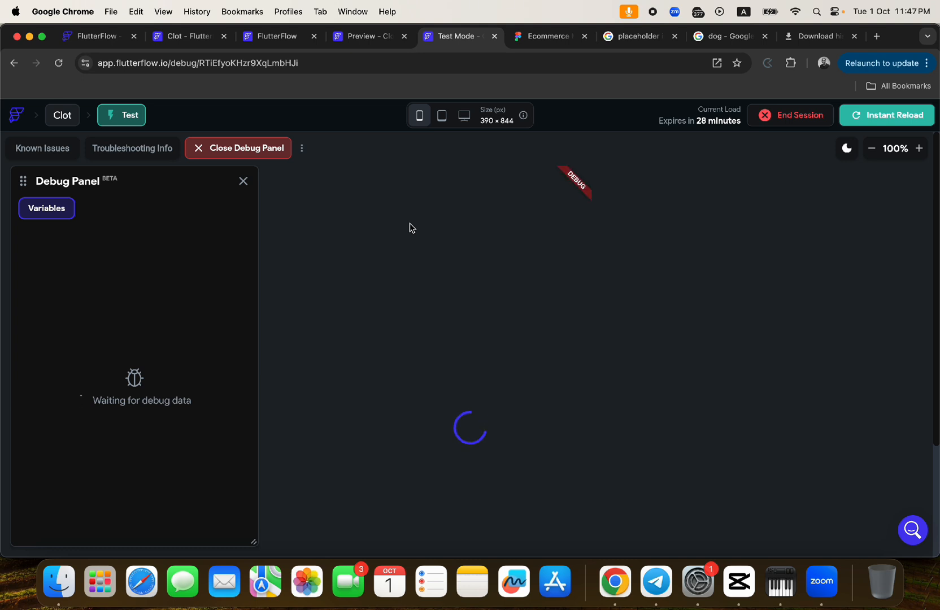
left_click(870, 149)
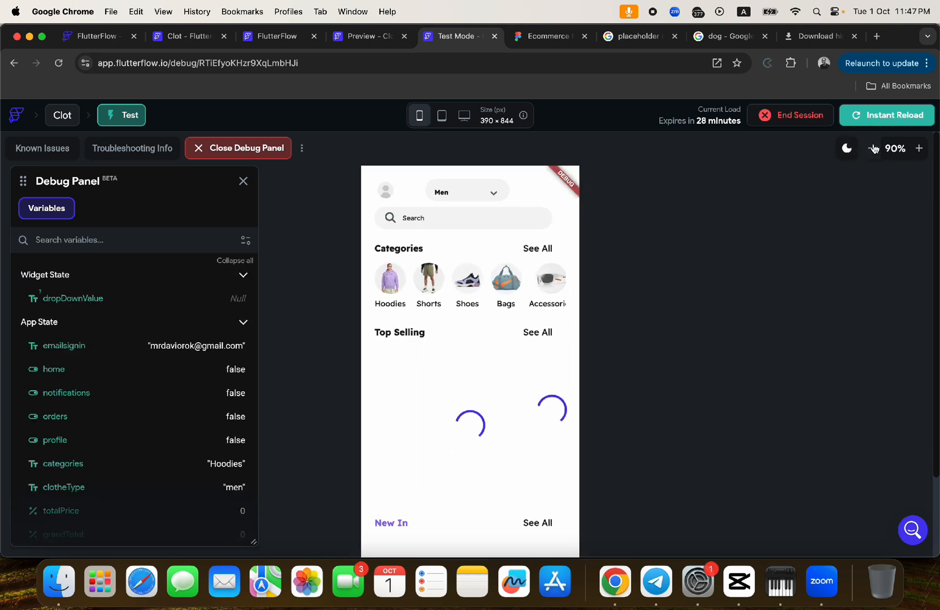
left_click(870, 148)
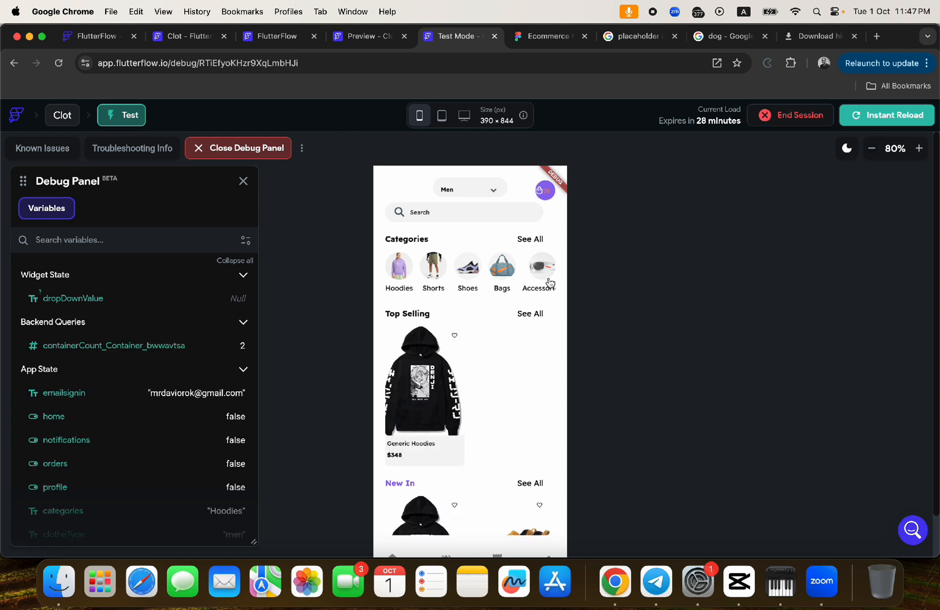
Step: Open the search page from the test app's home page and search for "hoodie"
left_click(435, 222)
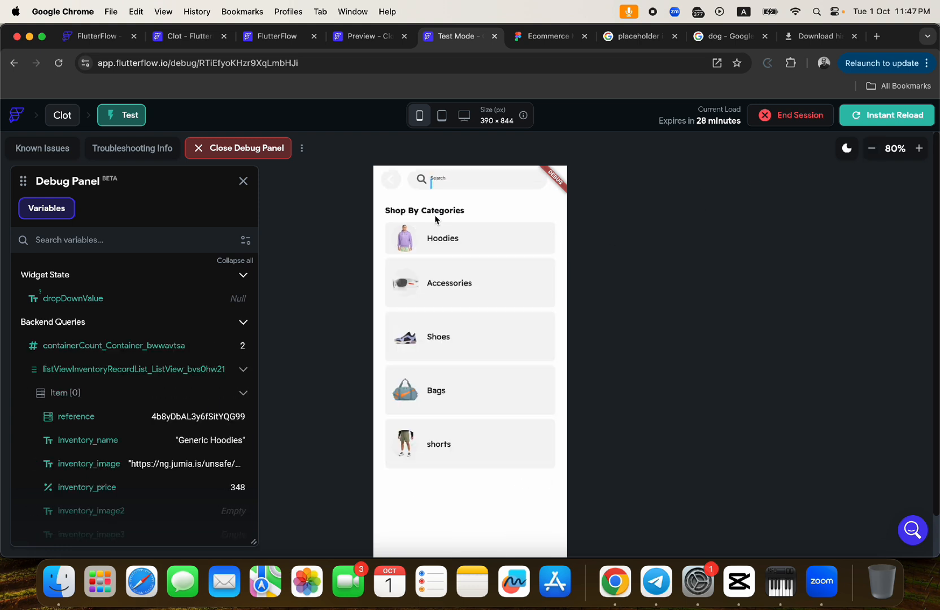
type("hoodie")
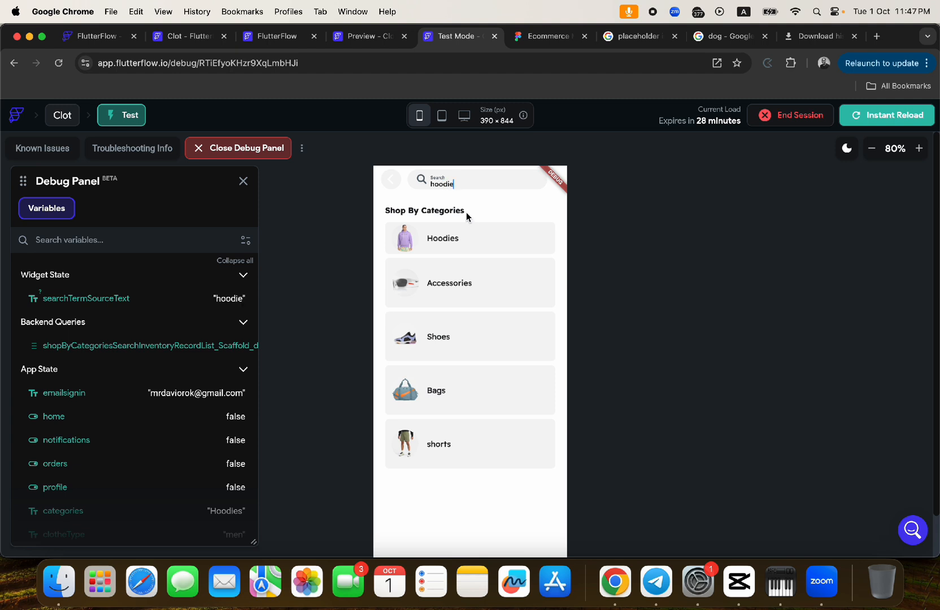
key("Return")
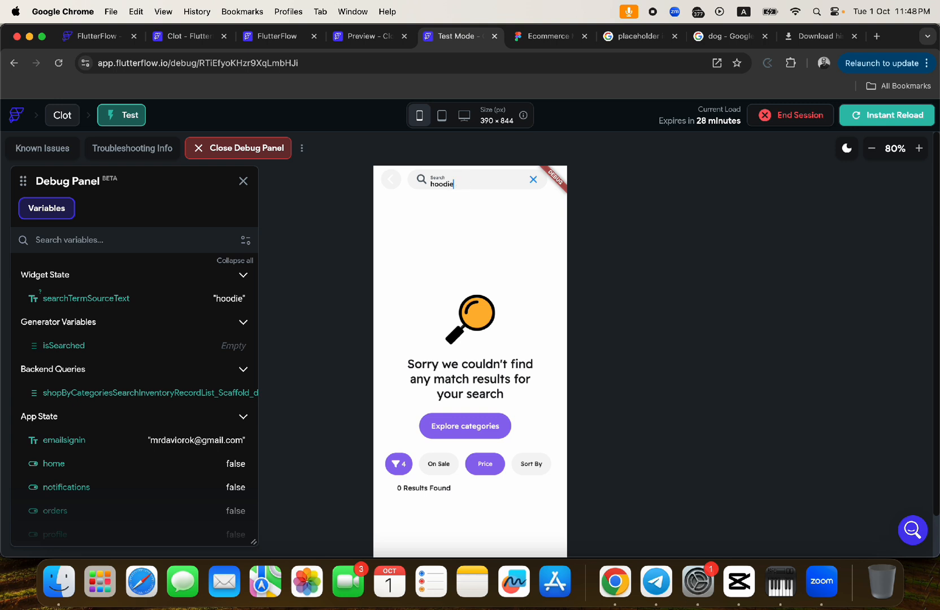
Step: Clear the search term, and leave and reopen the search page from home twice to check its initial state
double_click(419, 181)
key("BackSpace")
left_click(532, 181)
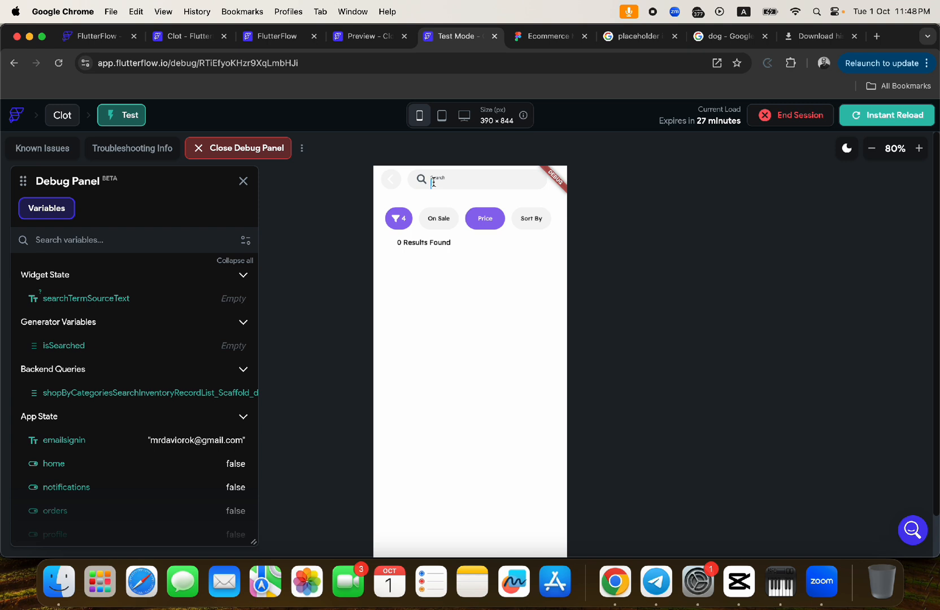
left_click(391, 179)
left_click(440, 224)
left_click(393, 183)
left_click(450, 216)
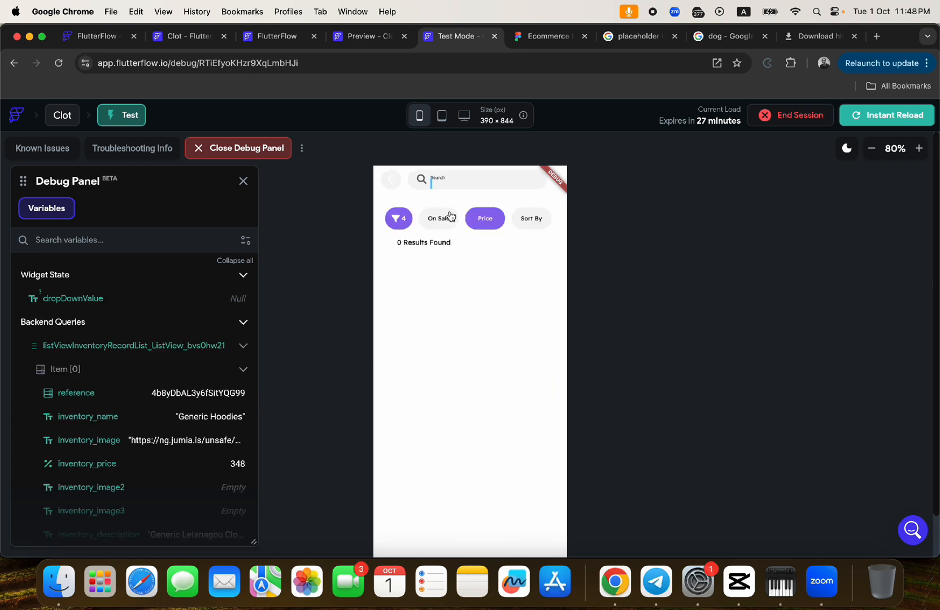
Step: Return to the builder, open the shopByCategoriesSearch page, and select its root widget in the widget tree
left_click(182, 37)
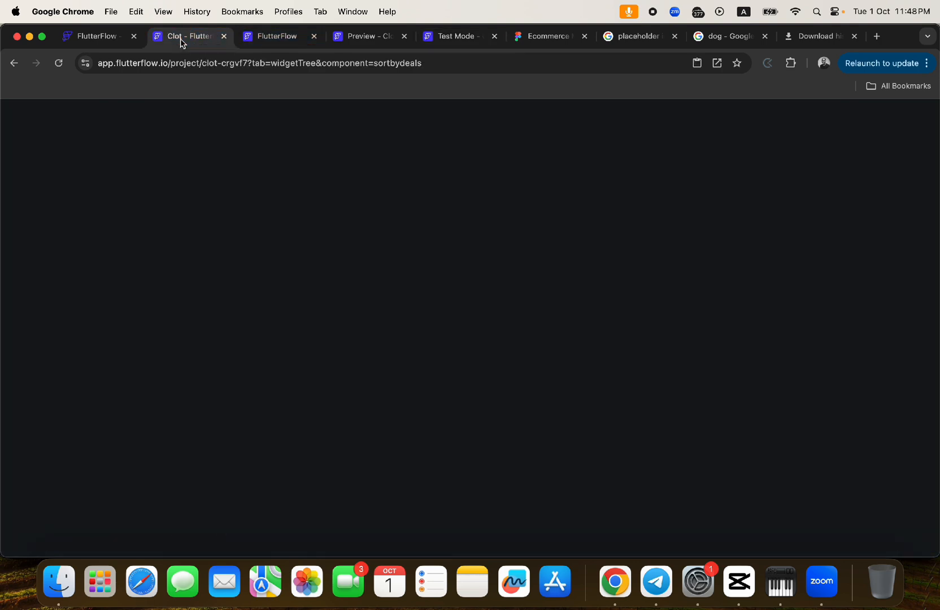
left_click(13, 186)
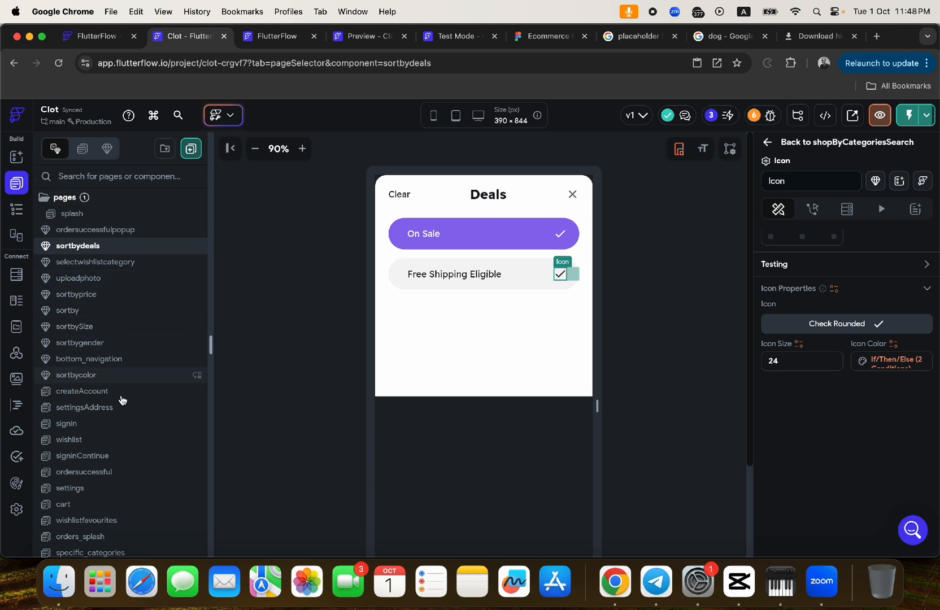
scroll(127, 413, "down", 5)
left_click(107, 372)
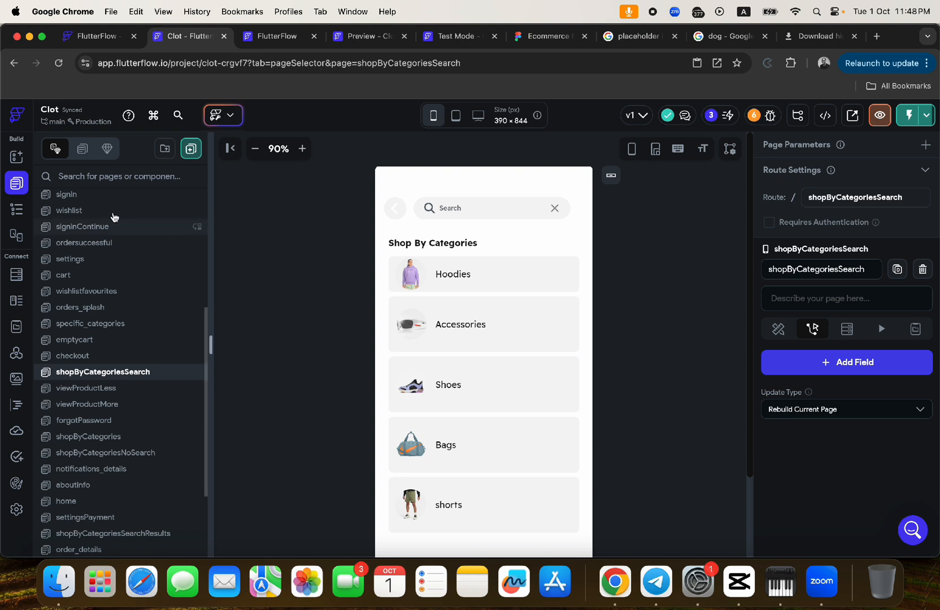
left_click(17, 209)
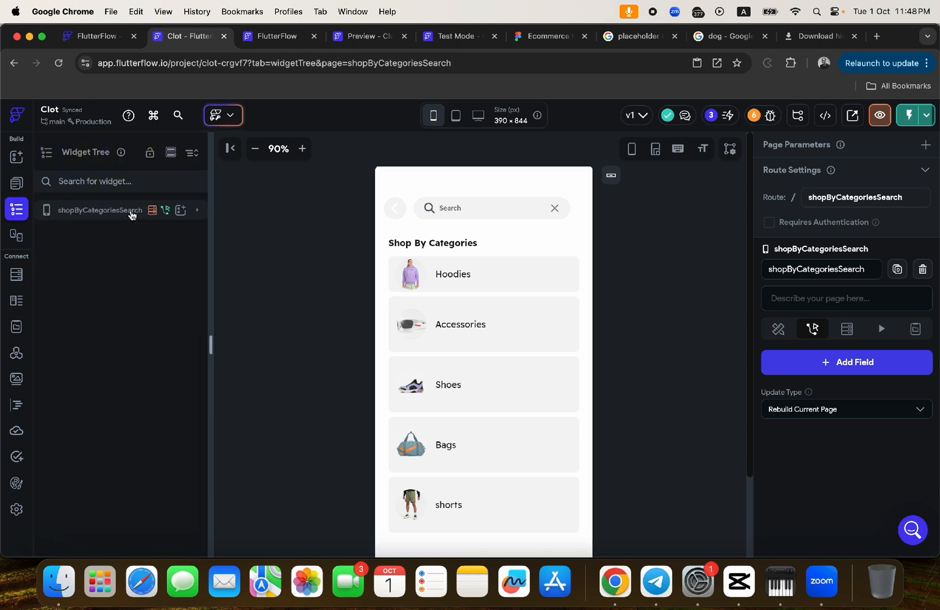
left_click(131, 212)
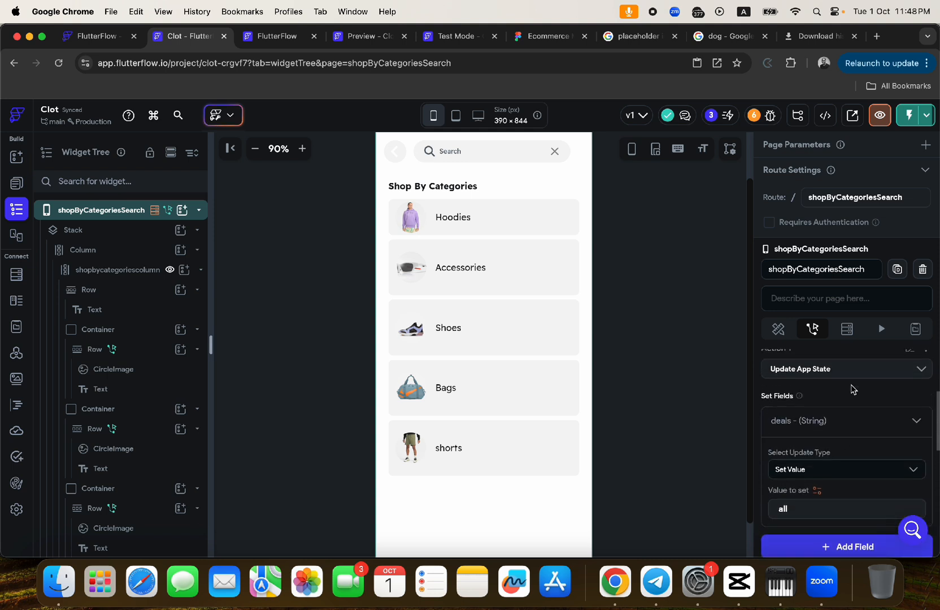
Step: Examine the page's On Page Load action and how its Update App State sets the deals field
scroll(853, 390, "up", 3)
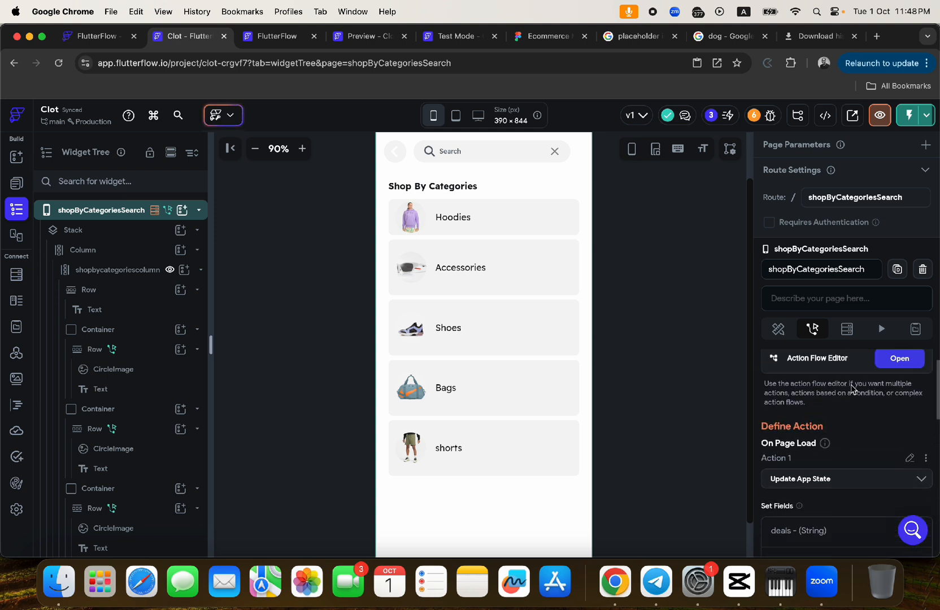
scroll(862, 450, "down", 3)
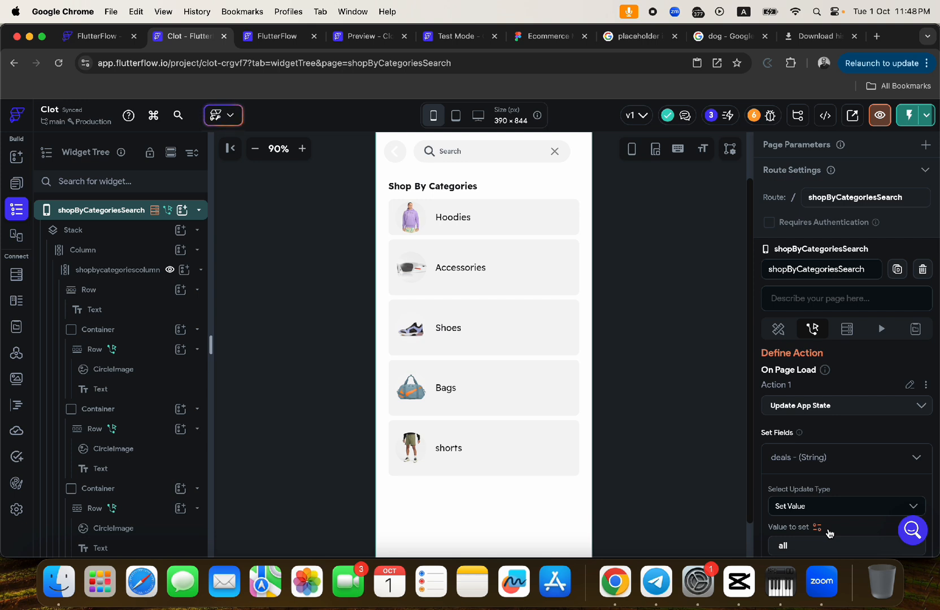
scroll(828, 533, "down", 2)
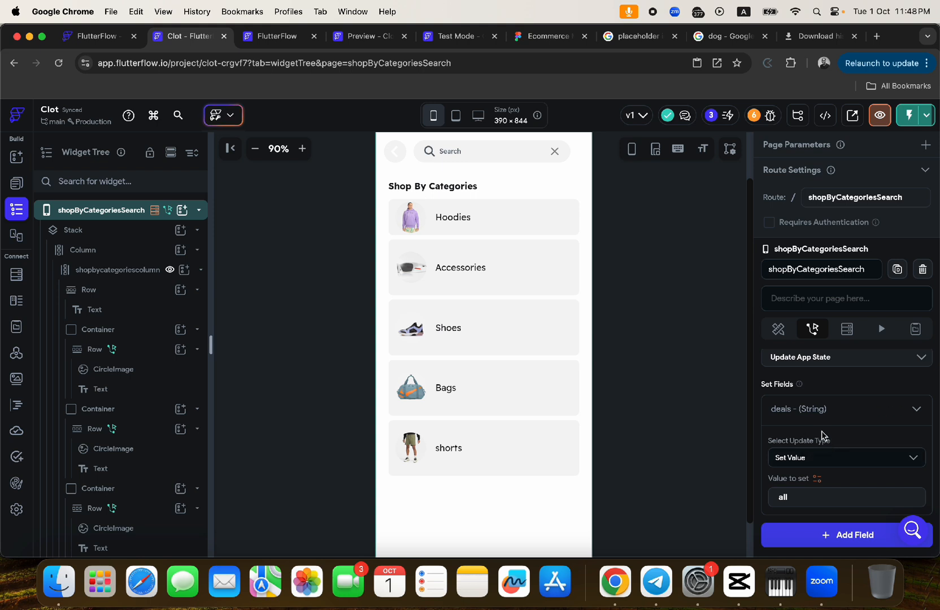
scroll(821, 435, "up", 3)
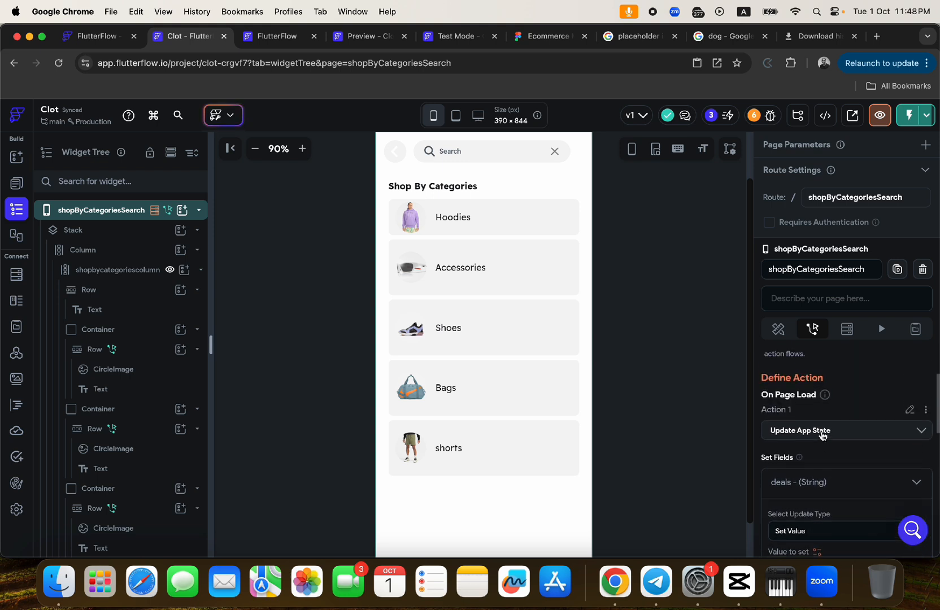
scroll(821, 435, "down", 3)
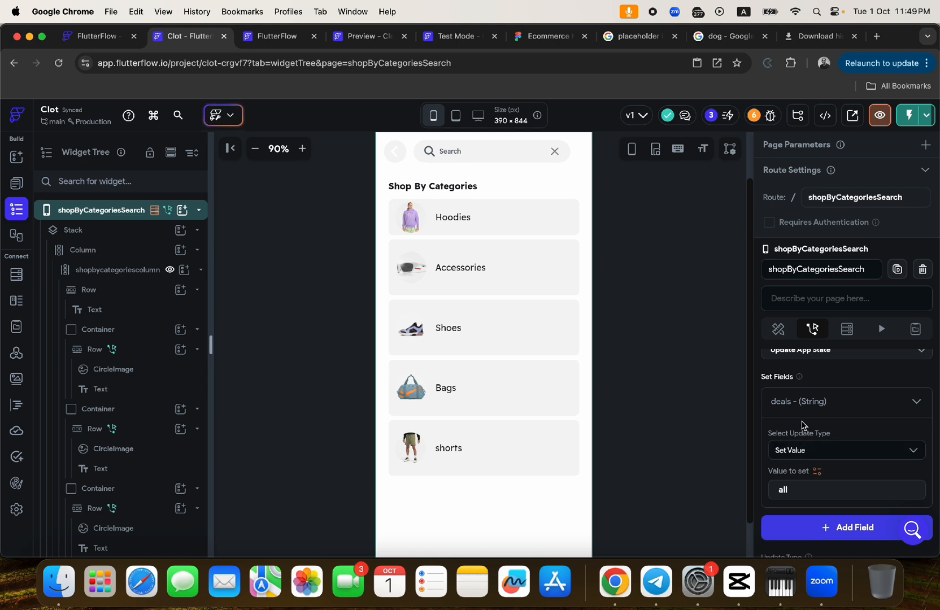
scroll(794, 415, "up", 1)
scroll(791, 415, "up", 2)
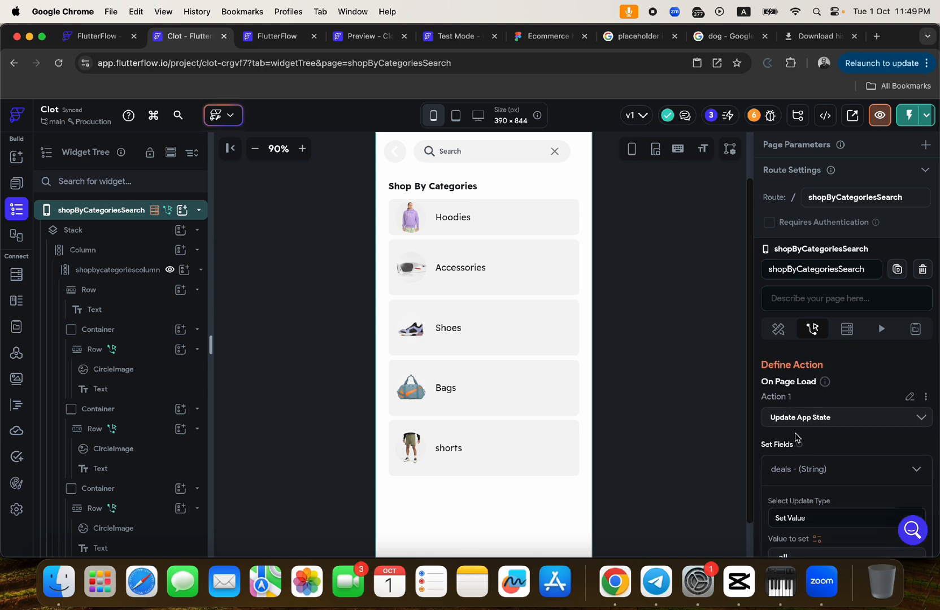
mouse_move(802, 451)
scroll(836, 488, "down", 1)
scroll(836, 488, "down", 1)
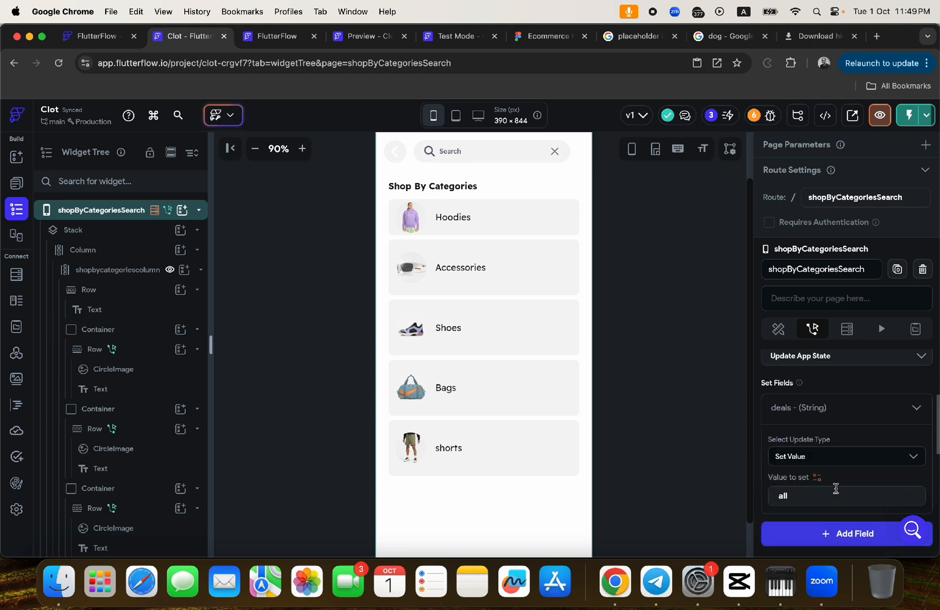
Step: Review the inventory collection's schema in the database, down to its onsale, freeshipping and filter fields
left_click(15, 276)
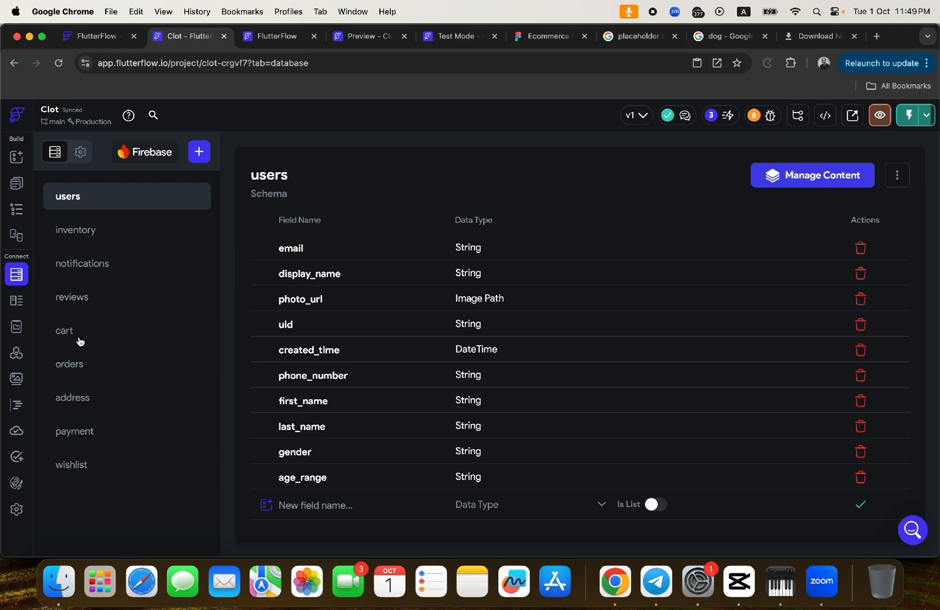
left_click(88, 227)
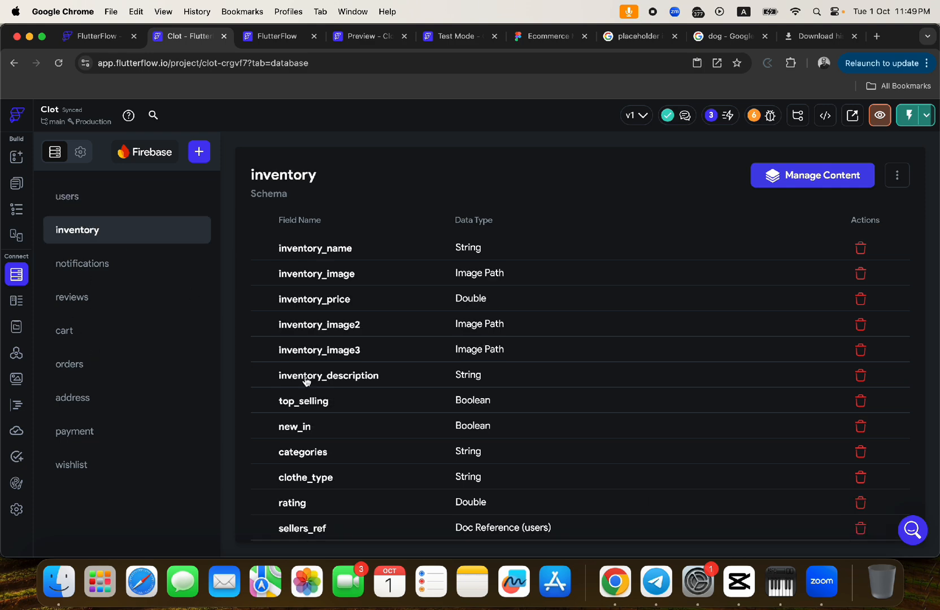
scroll(358, 427, "down", 3)
scroll(356, 427, "down", 1)
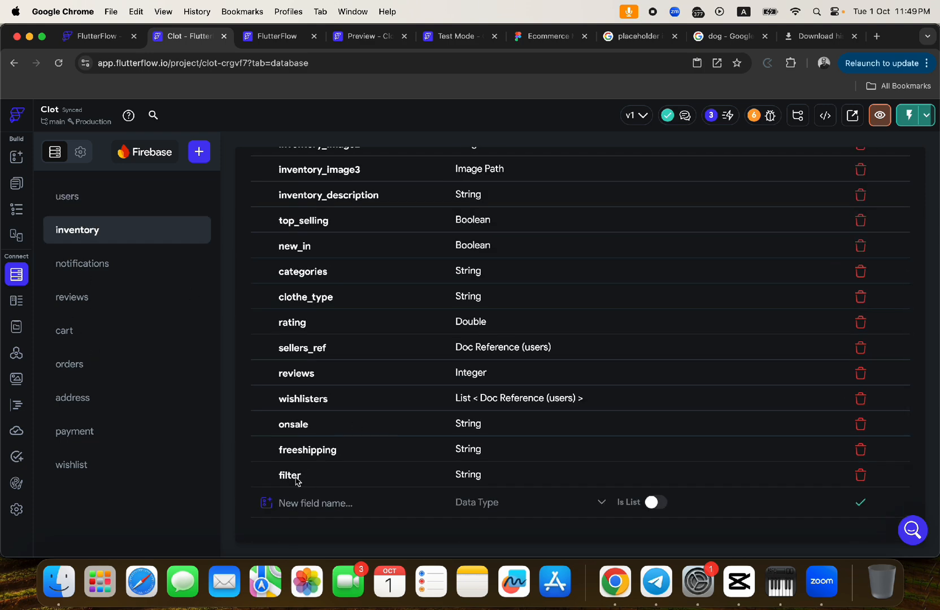
Step: Replace the deals field with the filter (Boolean) field in shopByCategoriesSearch's On Page Load Update App State action
left_click(17, 183)
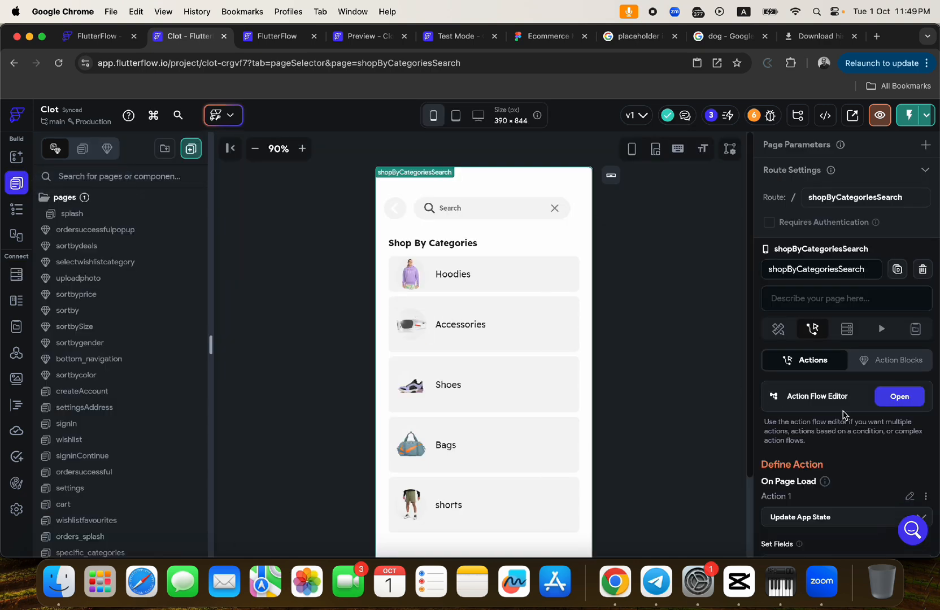
scroll(847, 446, "down", 5)
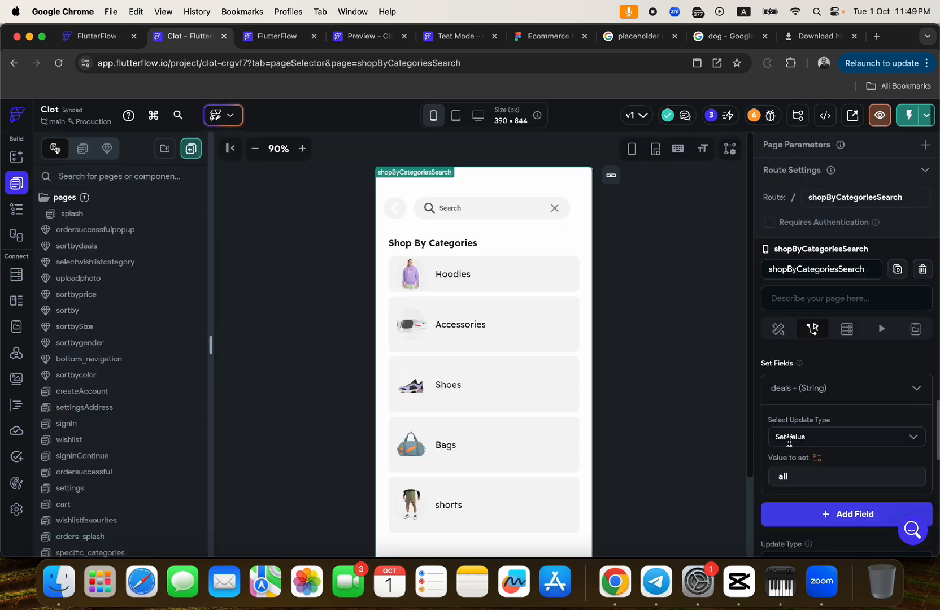
mouse_move(842, 392)
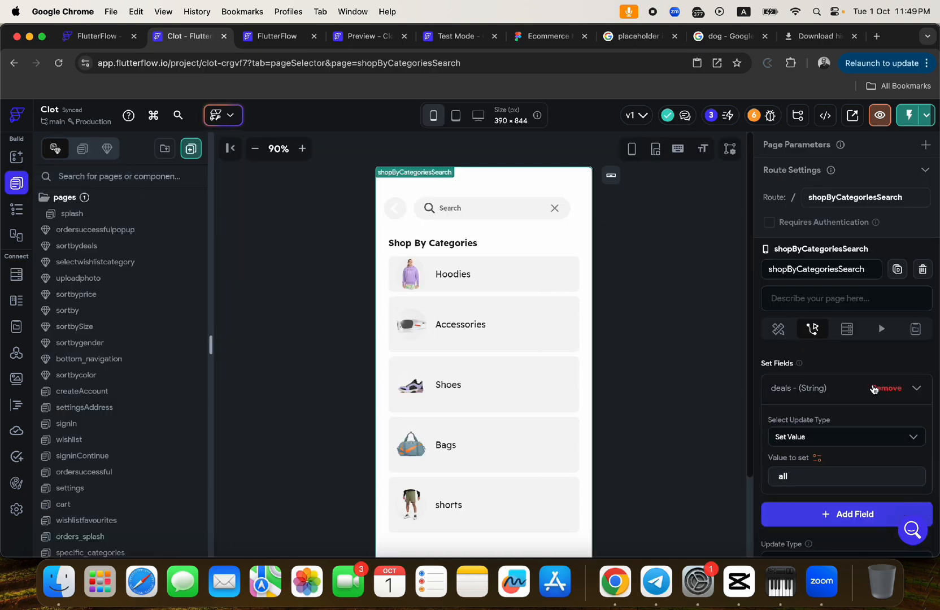
left_click(874, 391)
left_click(822, 390)
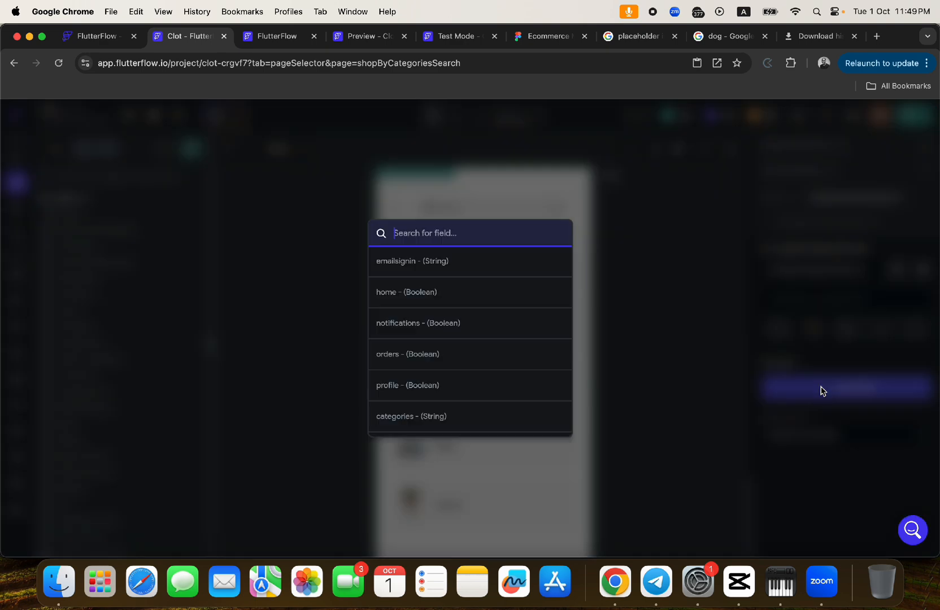
scroll(504, 399, "down", 5)
left_click(411, 422)
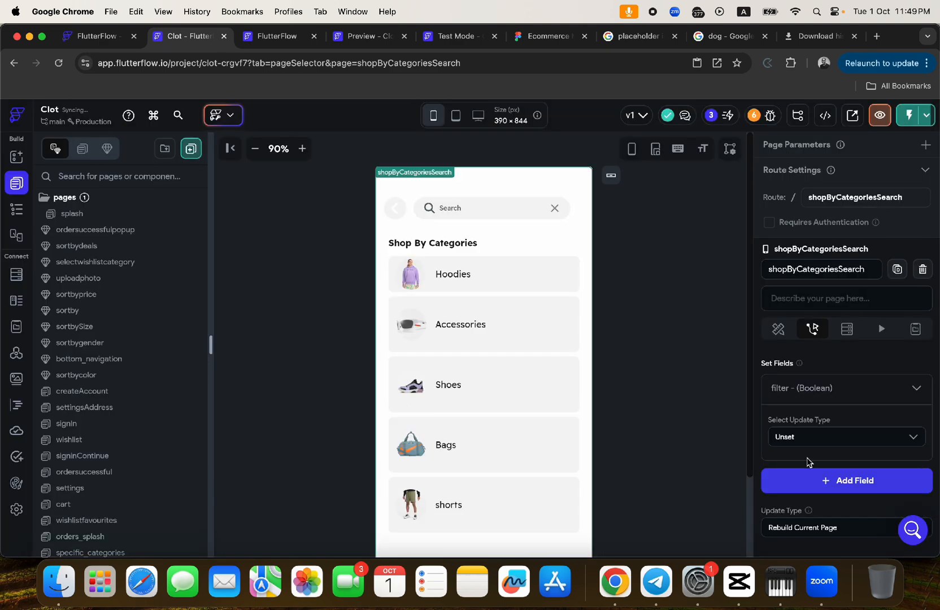
Step: Set the filter field's update type to Set Value with False and review the On Page Load action
left_click(807, 436)
left_click(794, 430)
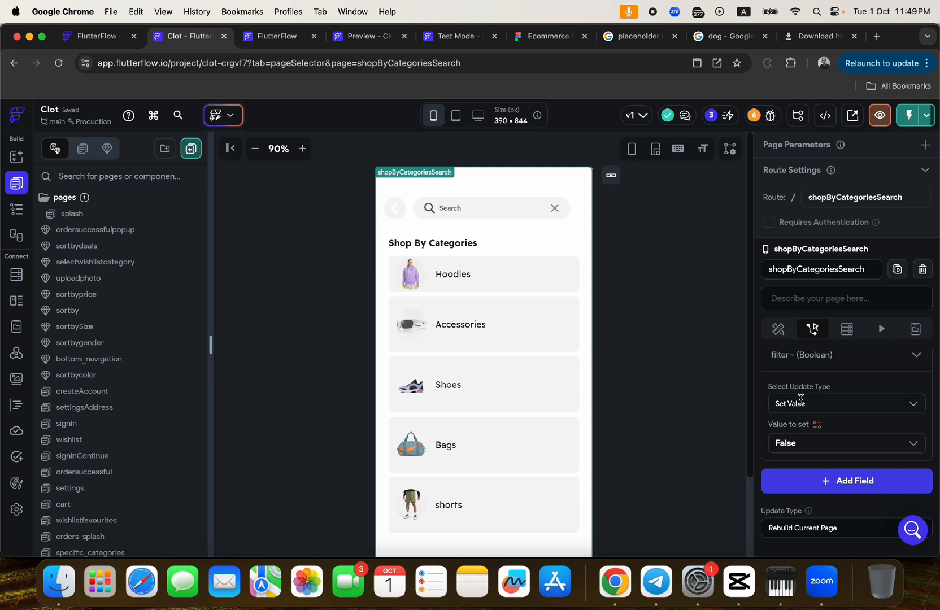
scroll(801, 398, "up", 2)
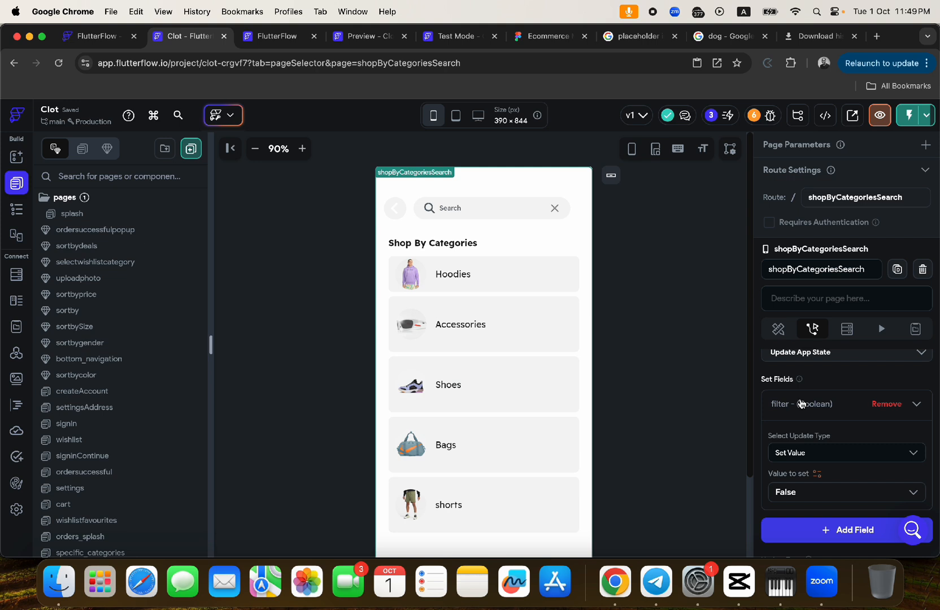
scroll(800, 402, "up", 3)
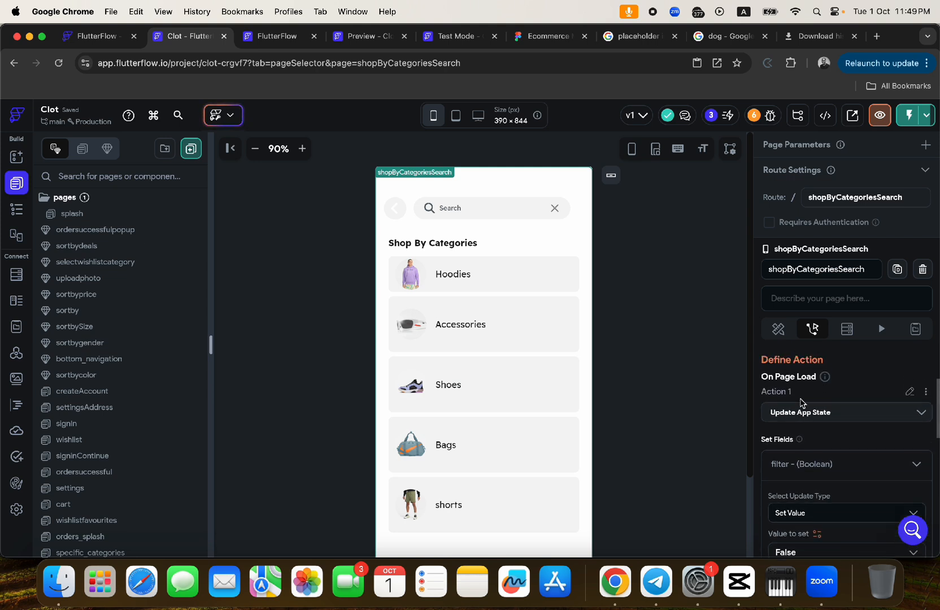
scroll(800, 403, "down", 2)
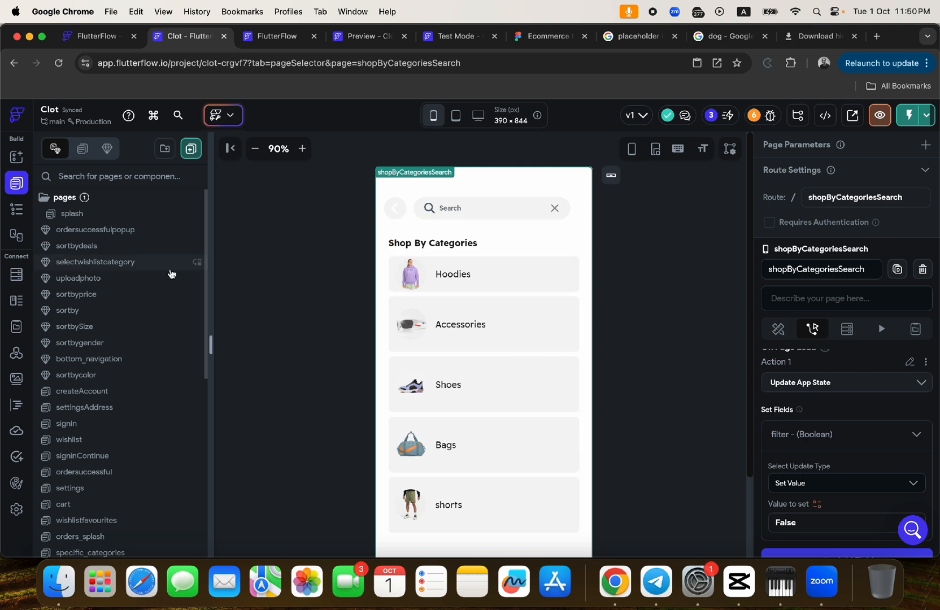
Step: Open the inventory backend query of shopByCategoriesSearch and review the field, relation and value of Filter 1 and Filter 2
left_click(10, 209)
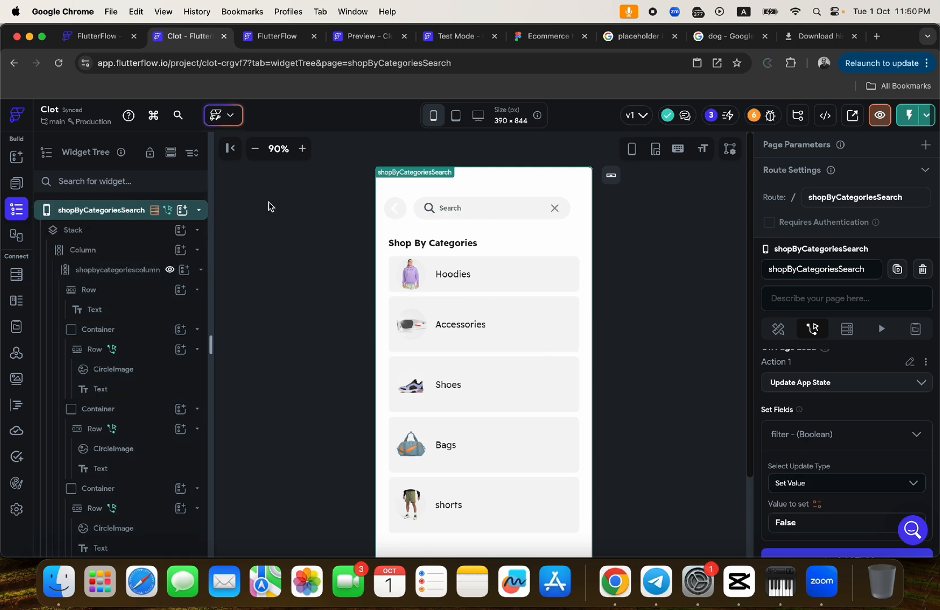
left_click(851, 329)
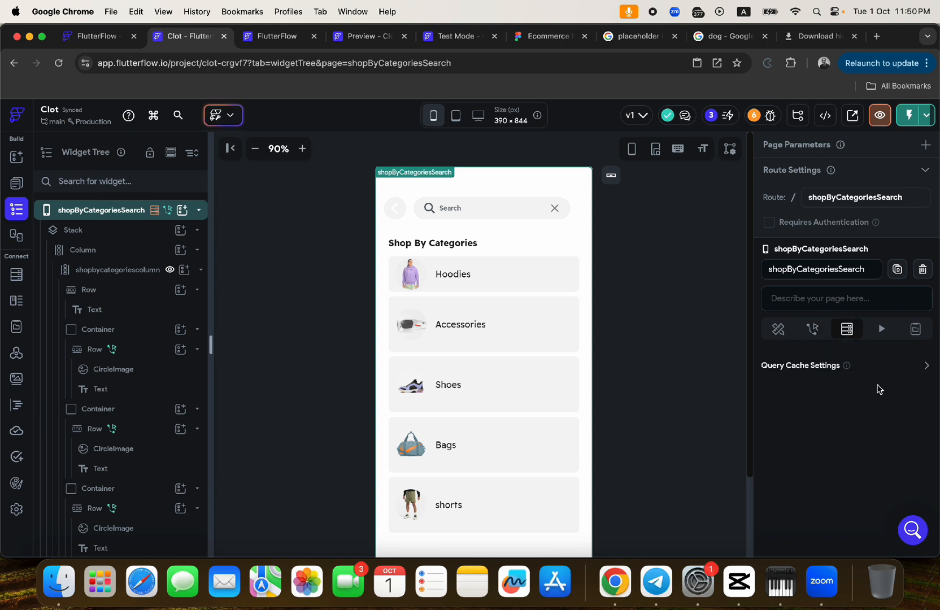
left_click(790, 399)
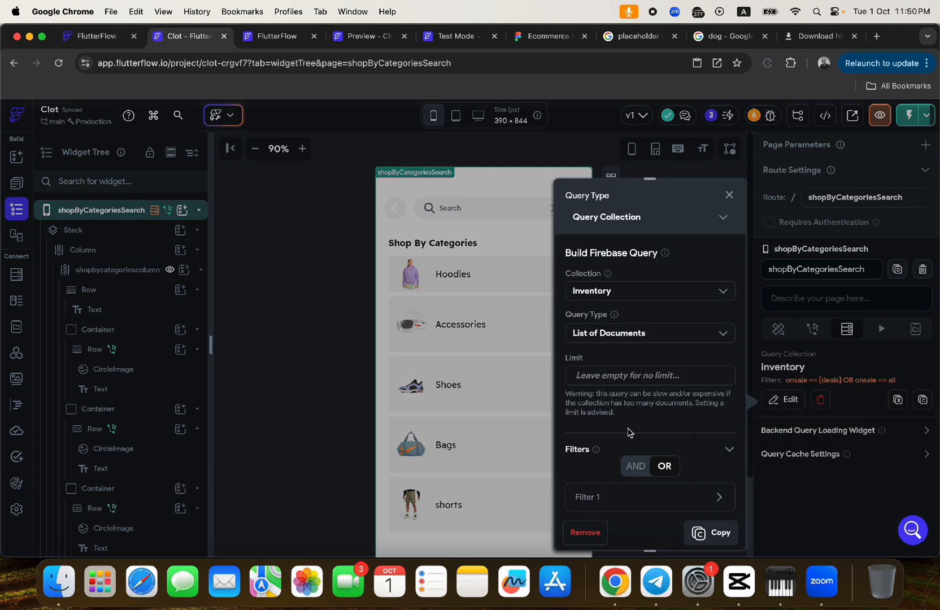
scroll(628, 431, "down", 3)
left_click(584, 327)
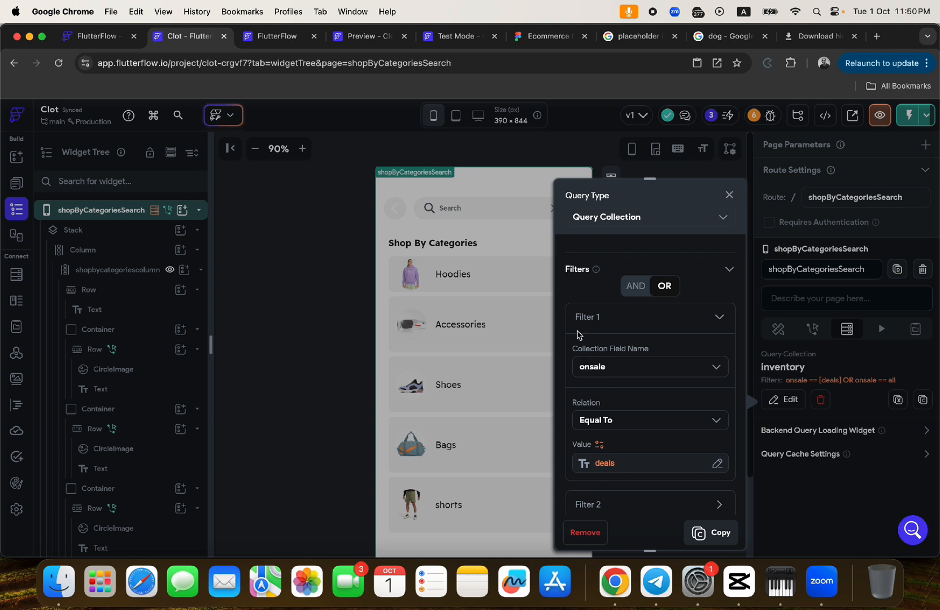
scroll(625, 438, "down", 3)
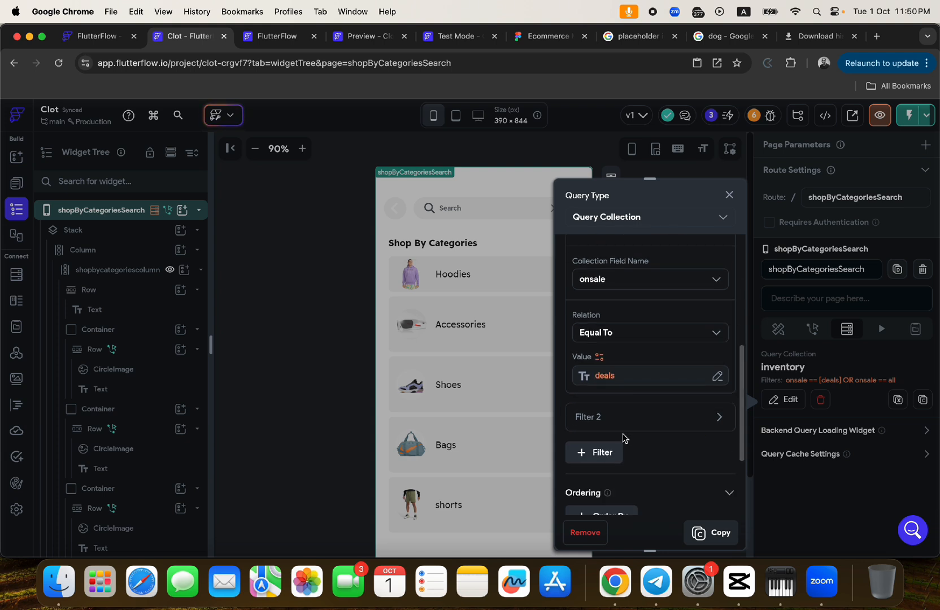
left_click(596, 419)
scroll(605, 459, "down", 2)
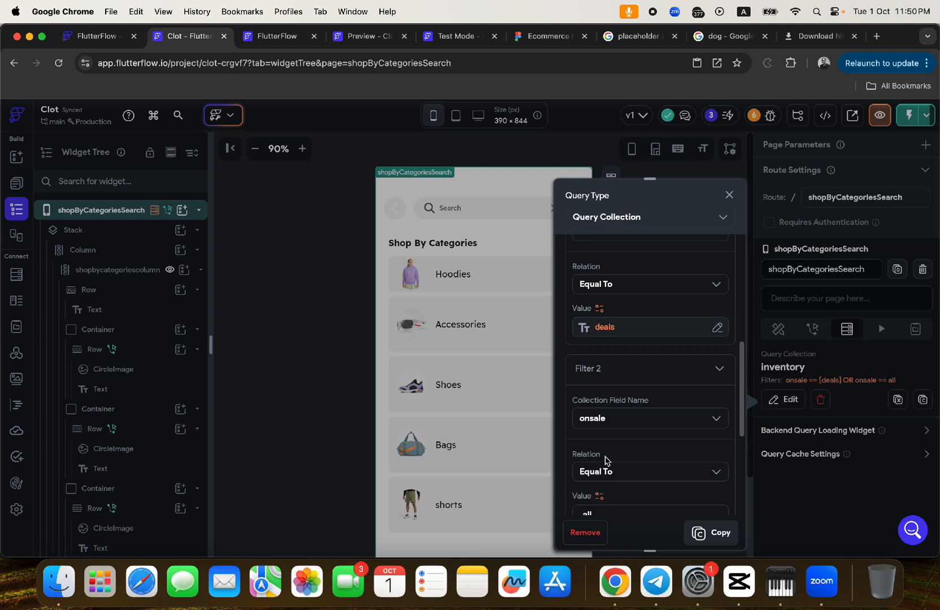
scroll(605, 460, "up", 2)
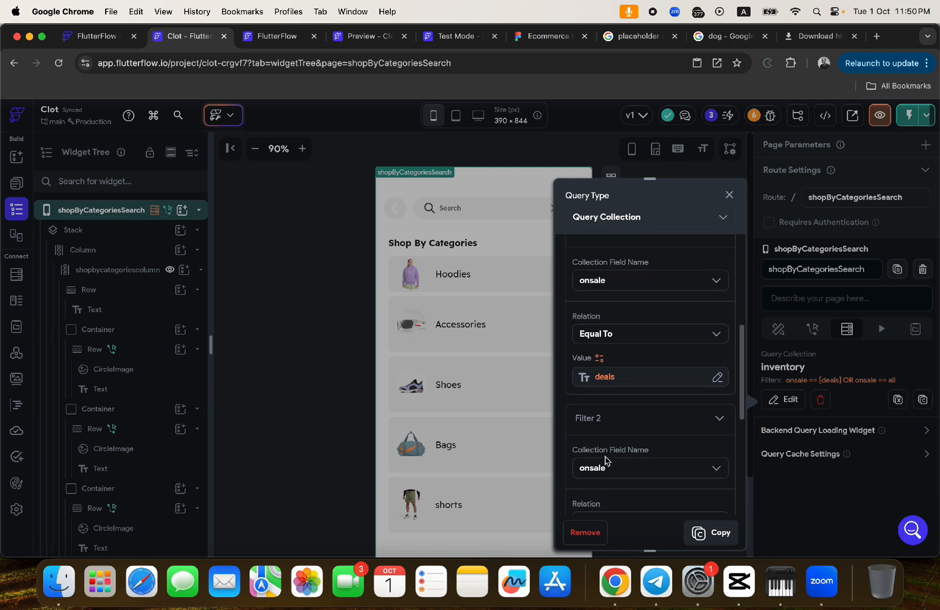
scroll(605, 460, "up", 1)
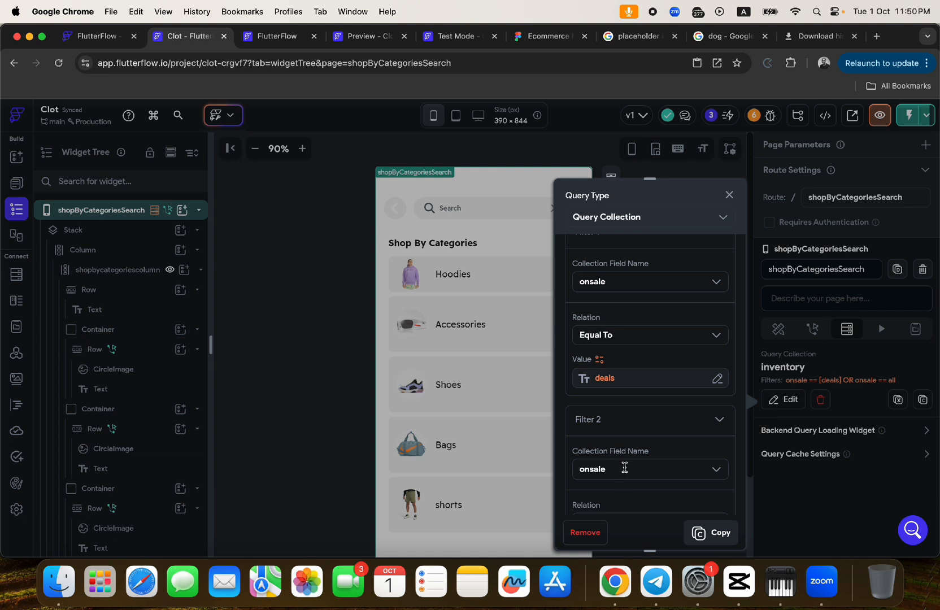
Step: Change Filter 2 of the inventory query to the filter collection field with the Equal To relation
left_click(624, 467)
left_click(626, 447)
scroll(624, 445, "down", 2)
left_click(620, 377)
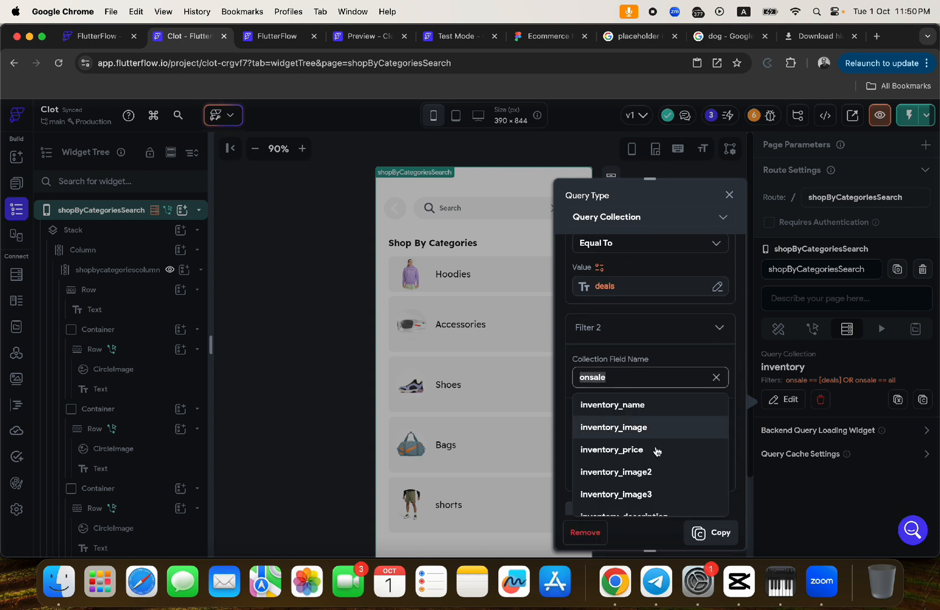
scroll(655, 452, "down", 5)
left_click(615, 505)
left_click(620, 432)
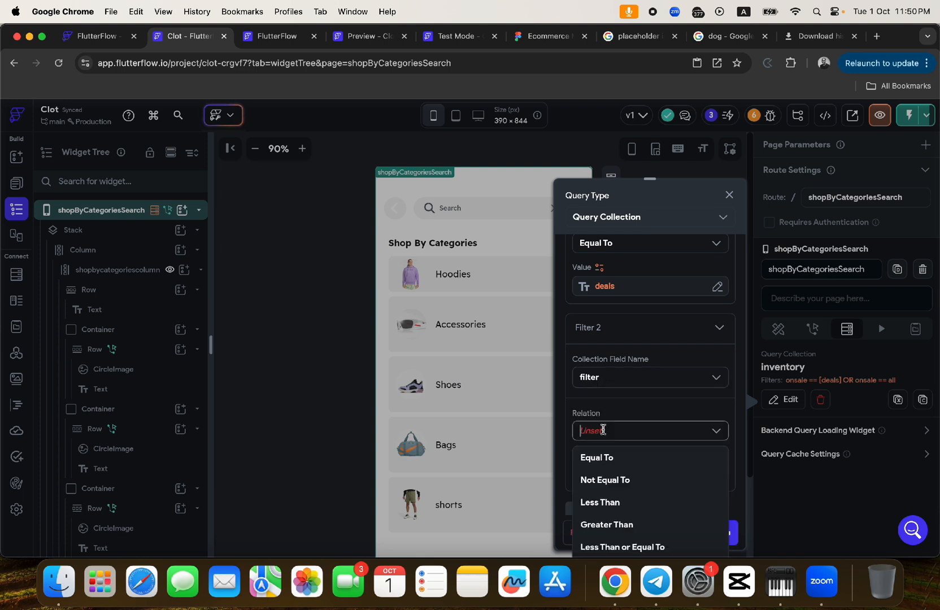
left_click(598, 457)
Step: Keep Filter 2's value as the fixed text all instead of a variable and save the inventory query
left_click(720, 455)
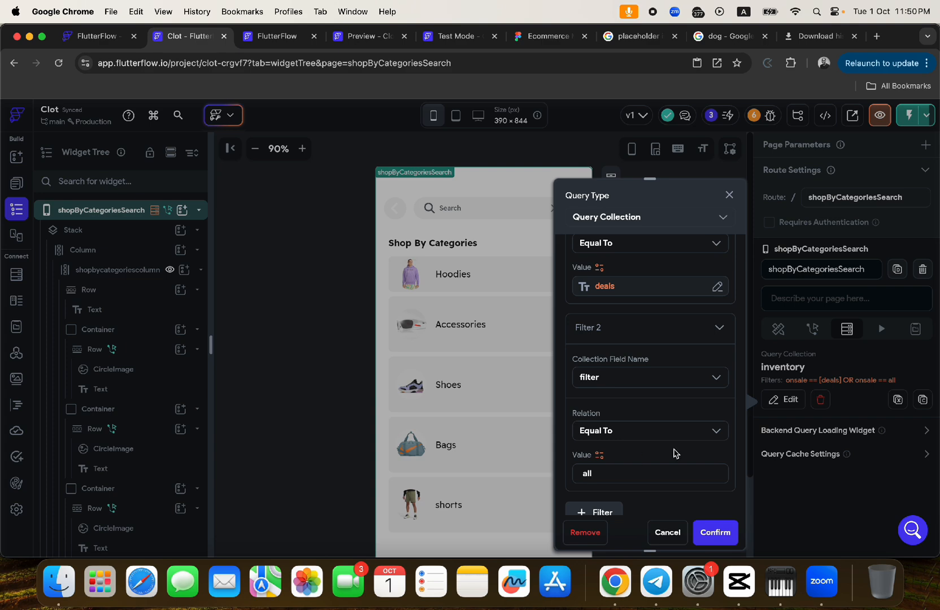
left_click(670, 452)
left_click(669, 455)
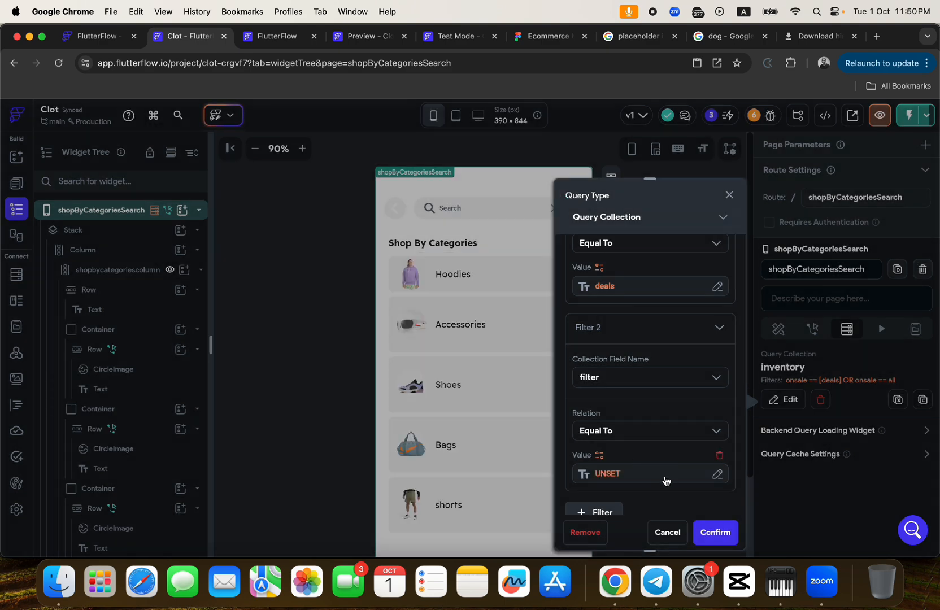
left_click(643, 471)
left_click(688, 458)
left_click(720, 455)
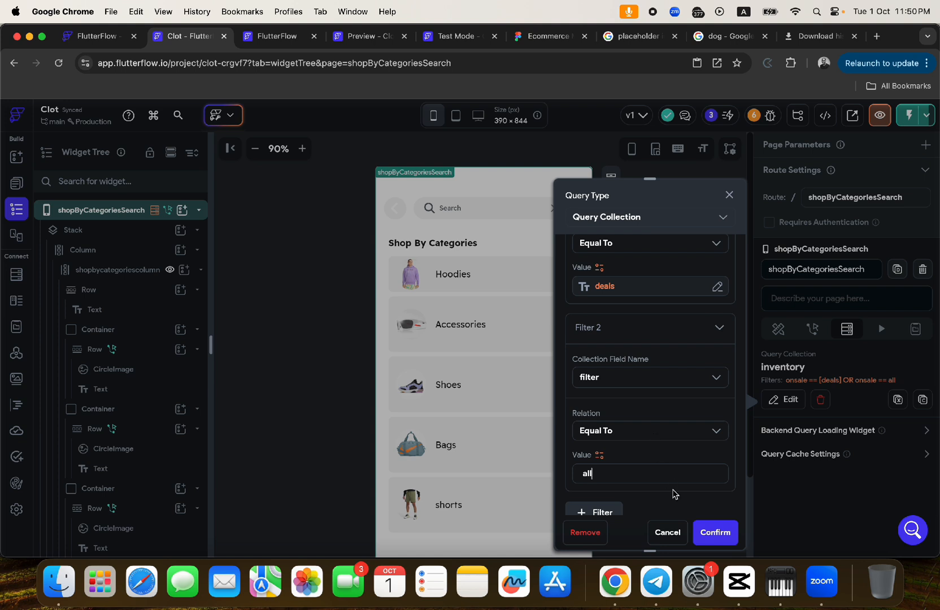
left_click(718, 533)
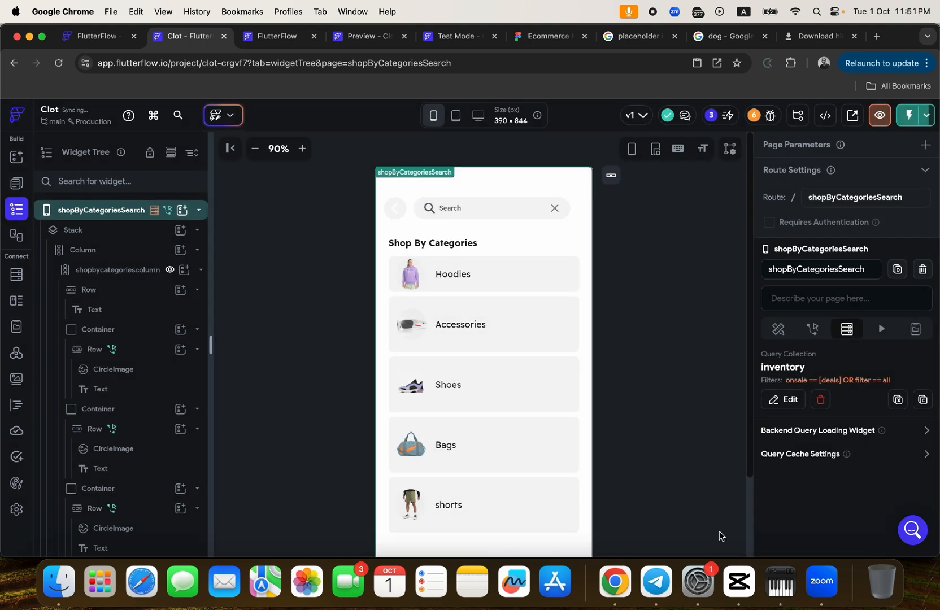
Step: Review shopByCategoriesSearch's On Page Load Update App State action, including its filter field value and update type
left_click(811, 329)
scroll(839, 488, "down", 6)
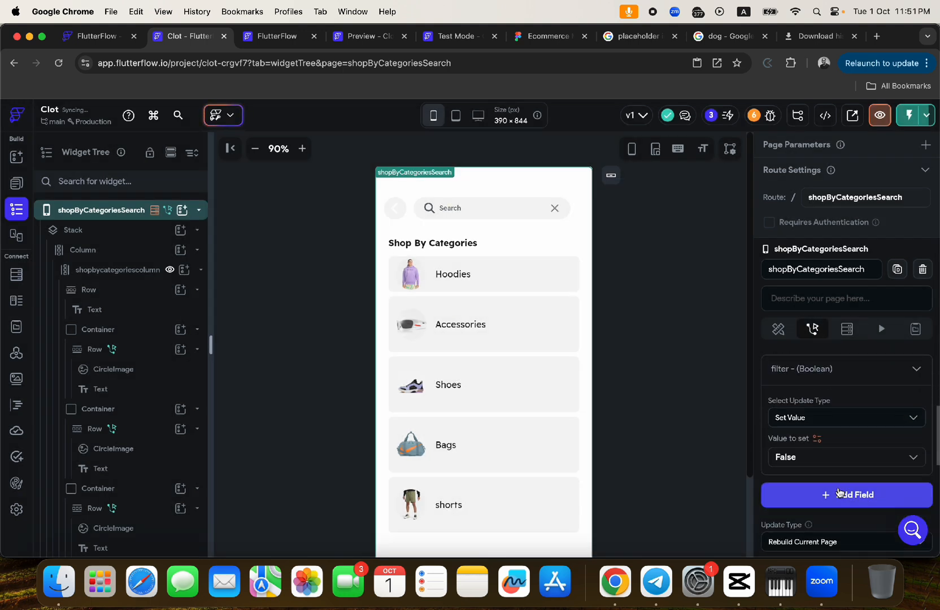
scroll(838, 488, "up", 2)
scroll(838, 487, "down", 4)
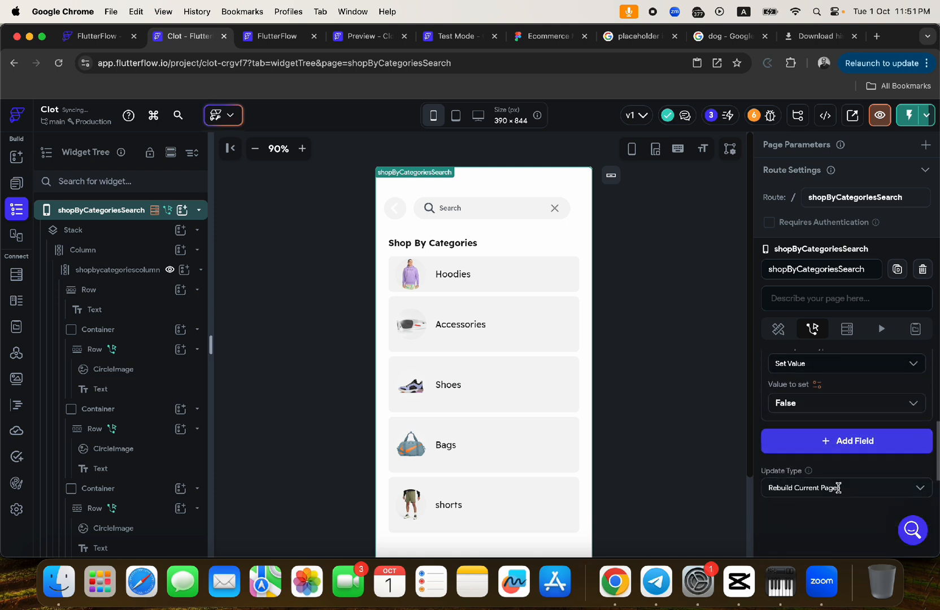
scroll(838, 488, "up", 4)
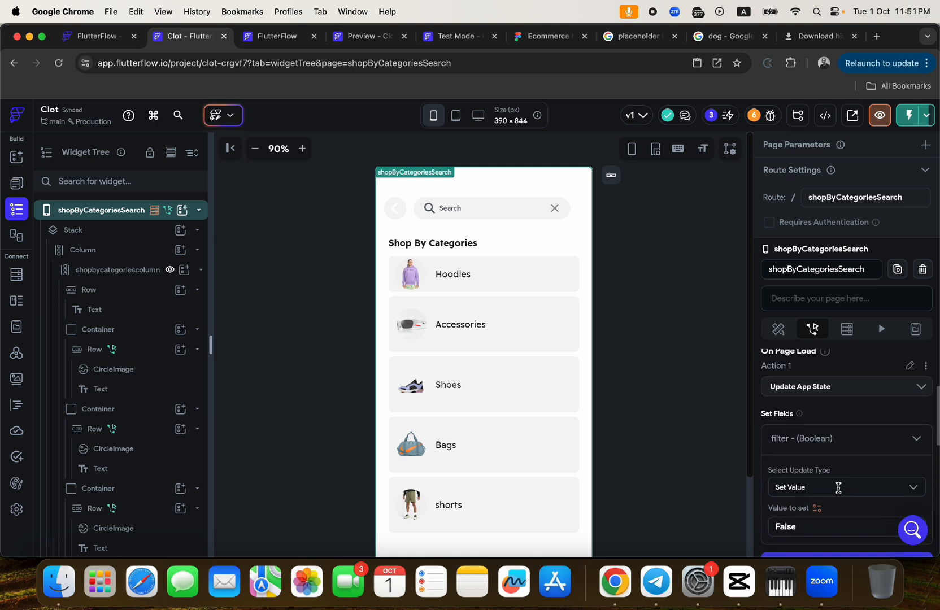
scroll(801, 450, "down", 3)
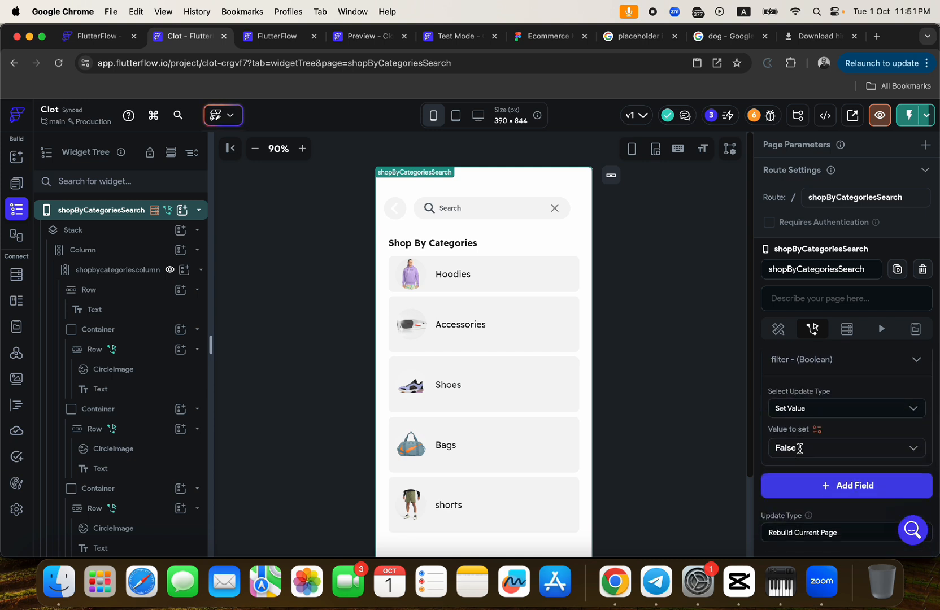
scroll(801, 440, "up", 10)
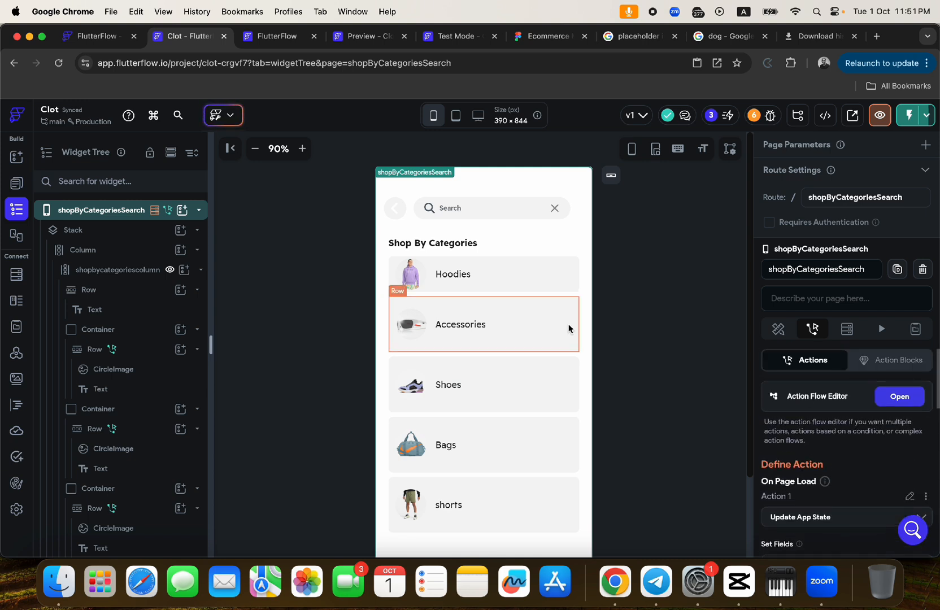
Step: Switch to the Test Mode session, reload the app at 75% zoom, and search its inventory for toy
left_click(445, 39)
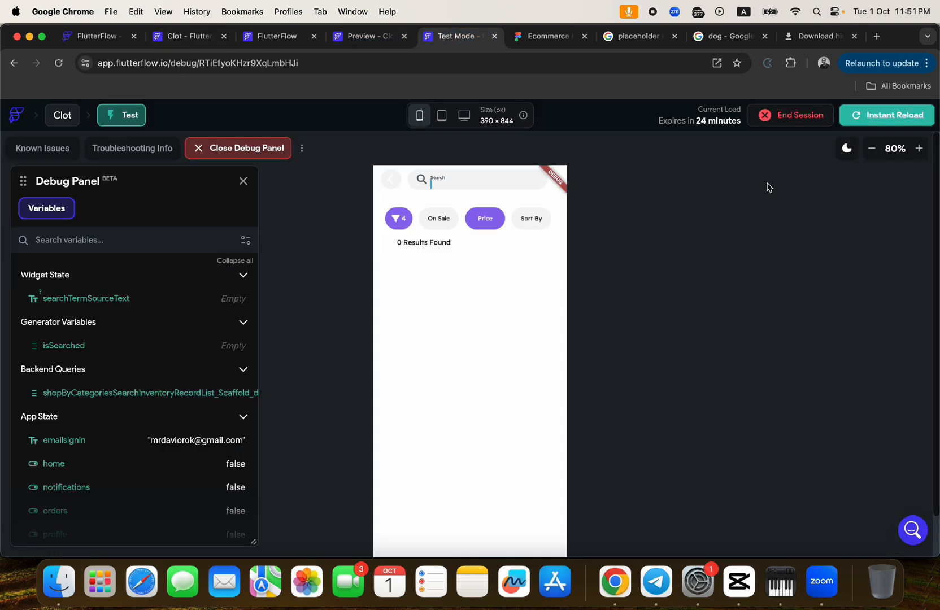
left_click(872, 115)
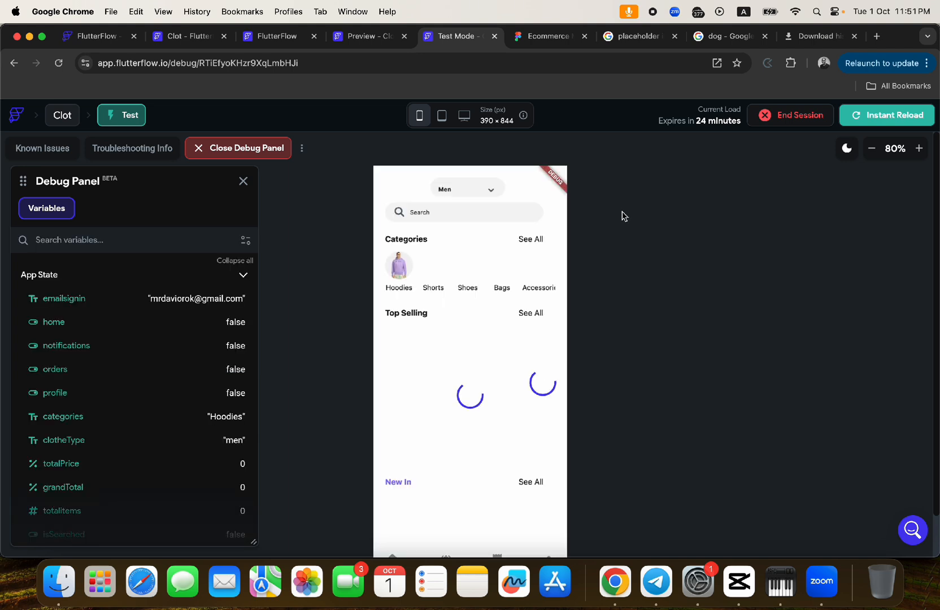
left_click(871, 148)
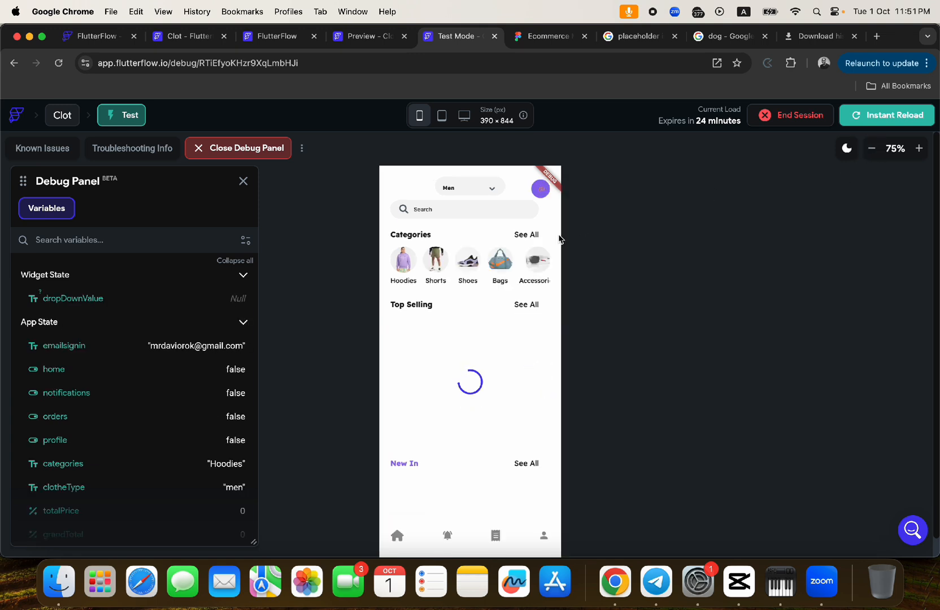
left_click(477, 213)
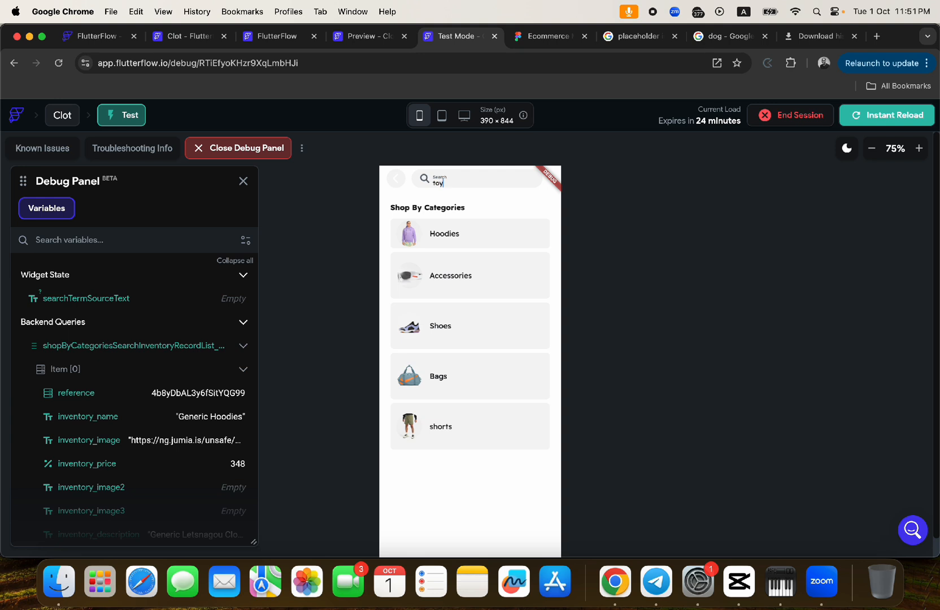
key("Return")
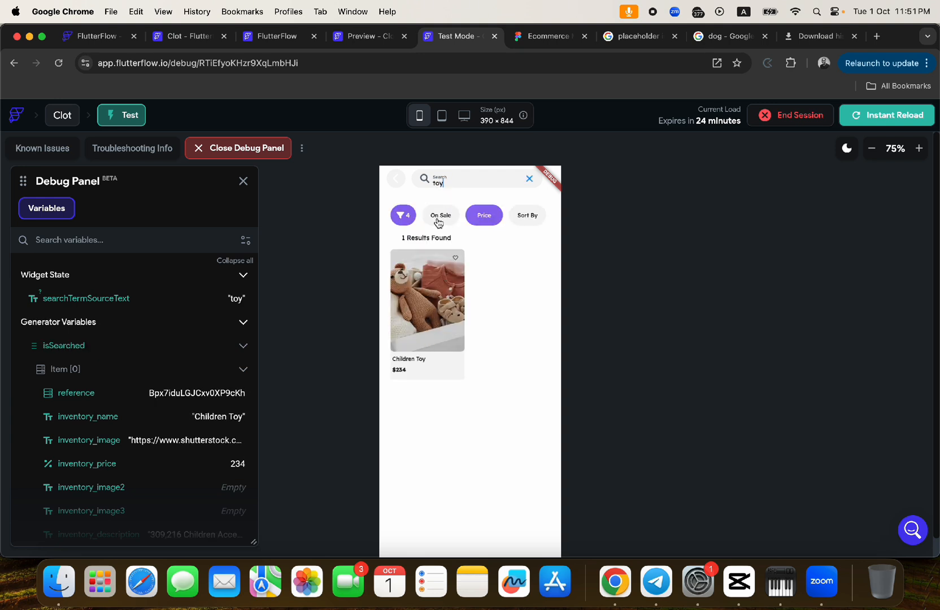
Step: Search the test app for hoodies and check the Deals sheet behind the On Sale filter, closing it again
left_click_drag(448, 184, 422, 183)
type("hoodie")
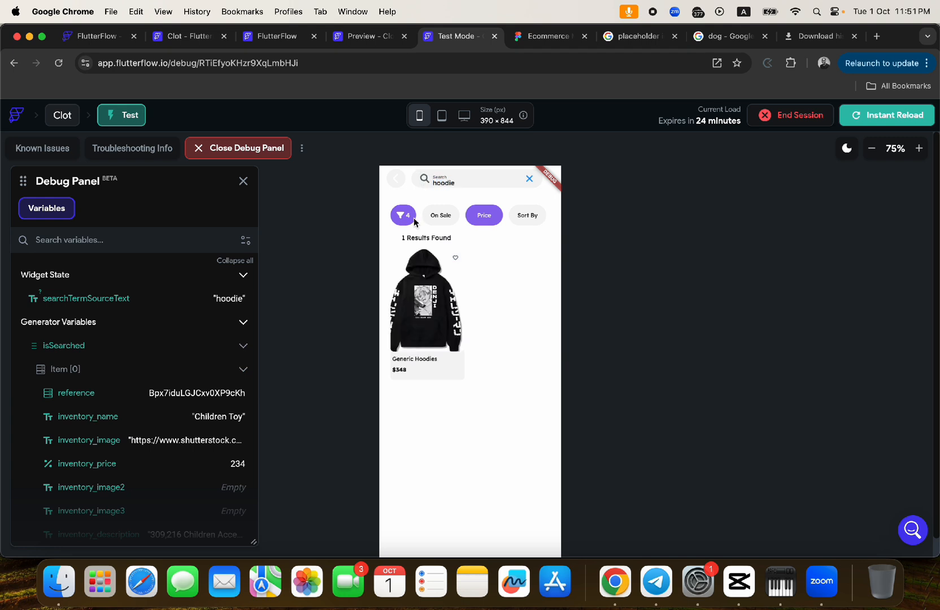
type("s")
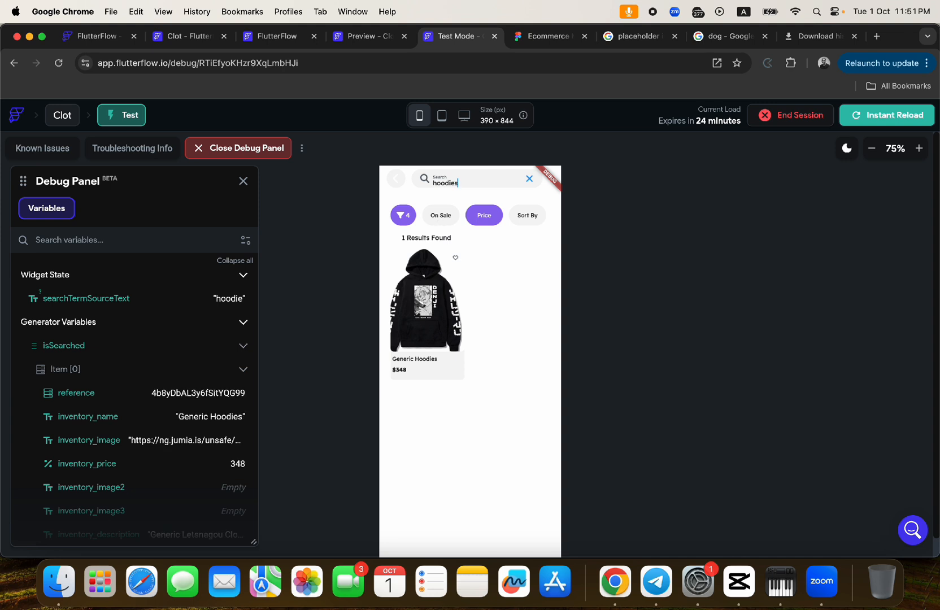
left_click(442, 221)
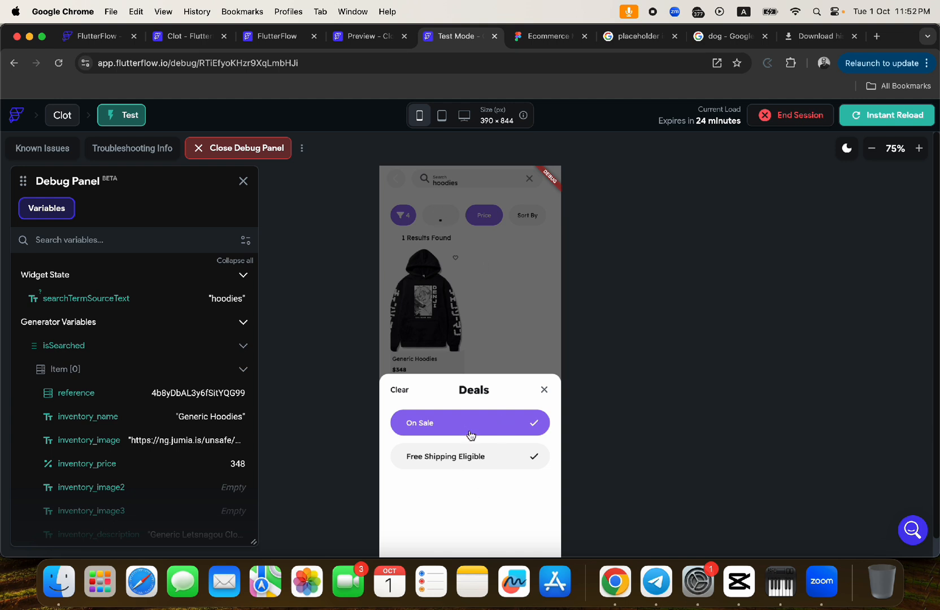
left_click(545, 391)
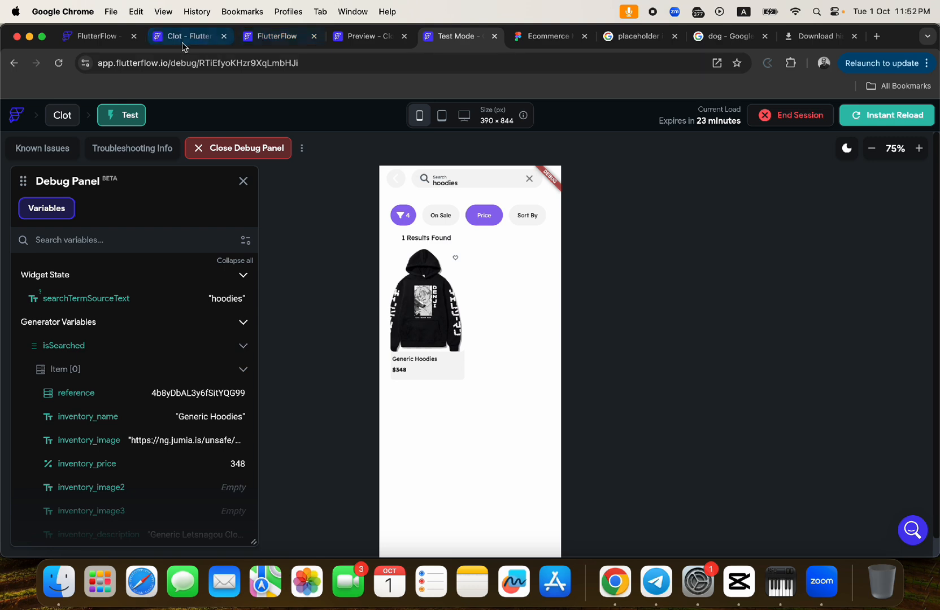
Step: Return to the project editor and examine the sortbydeals component's On Initialization action and its onSale and freeShipping fields
left_click(182, 44)
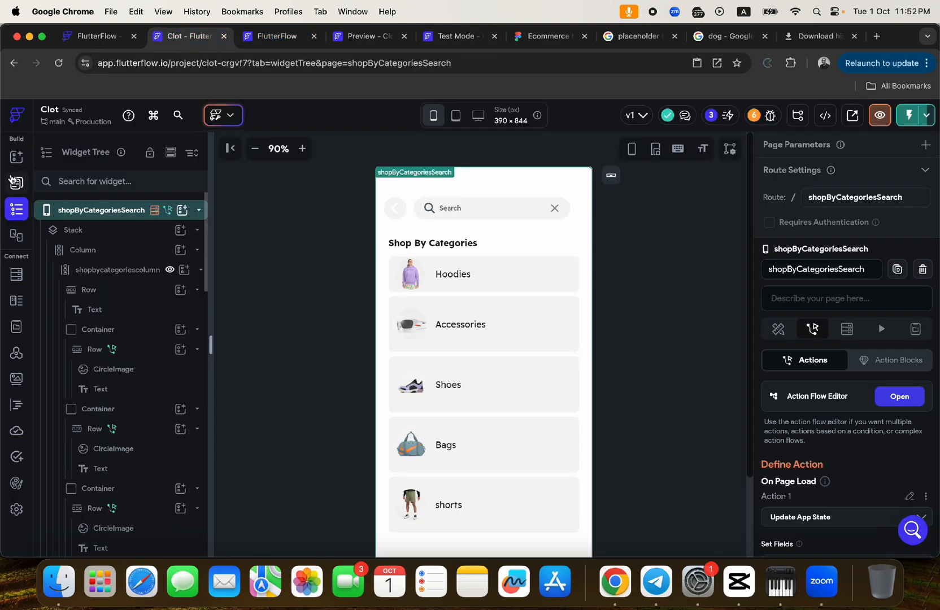
left_click(16, 182)
left_click(105, 149)
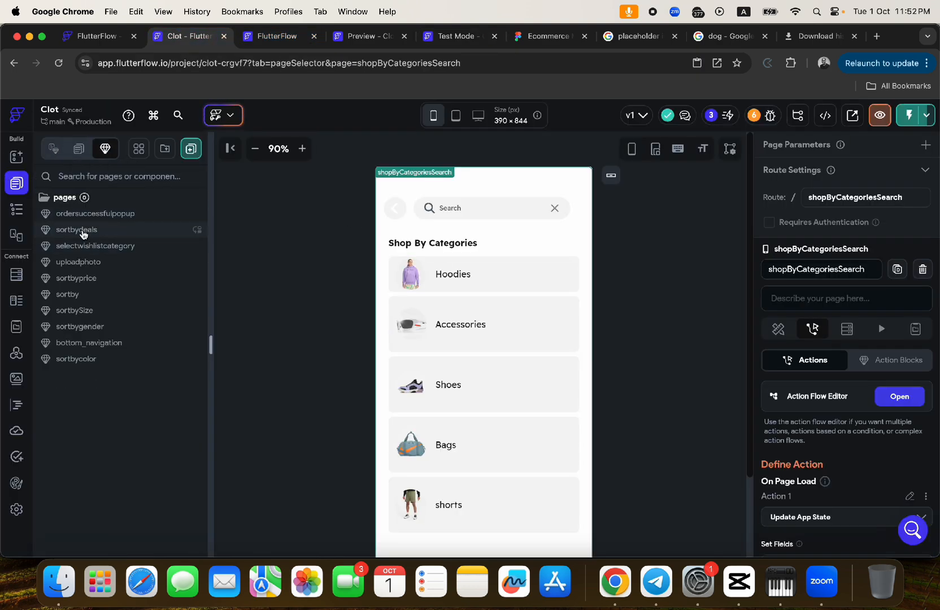
left_click(82, 232)
left_click(493, 352)
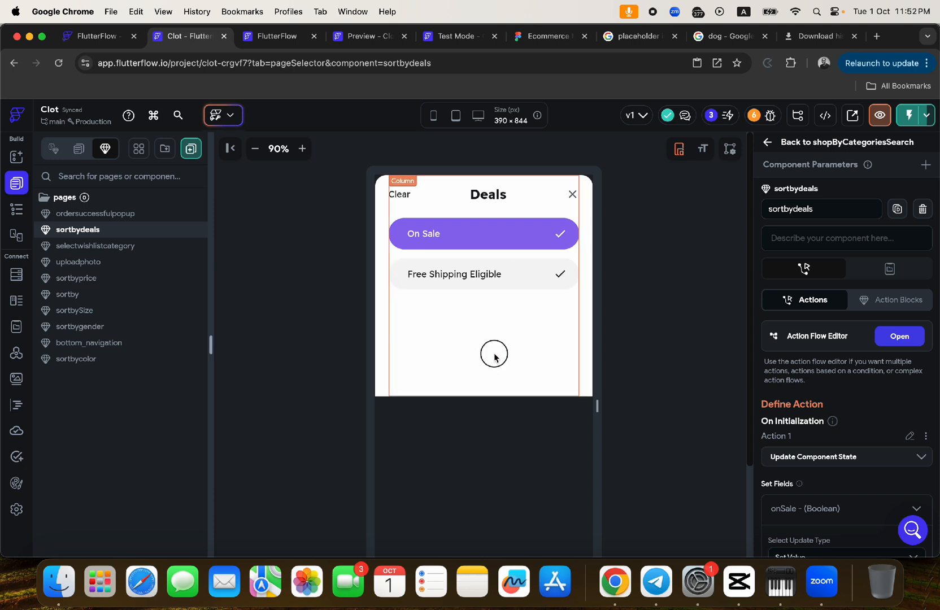
left_click(16, 209)
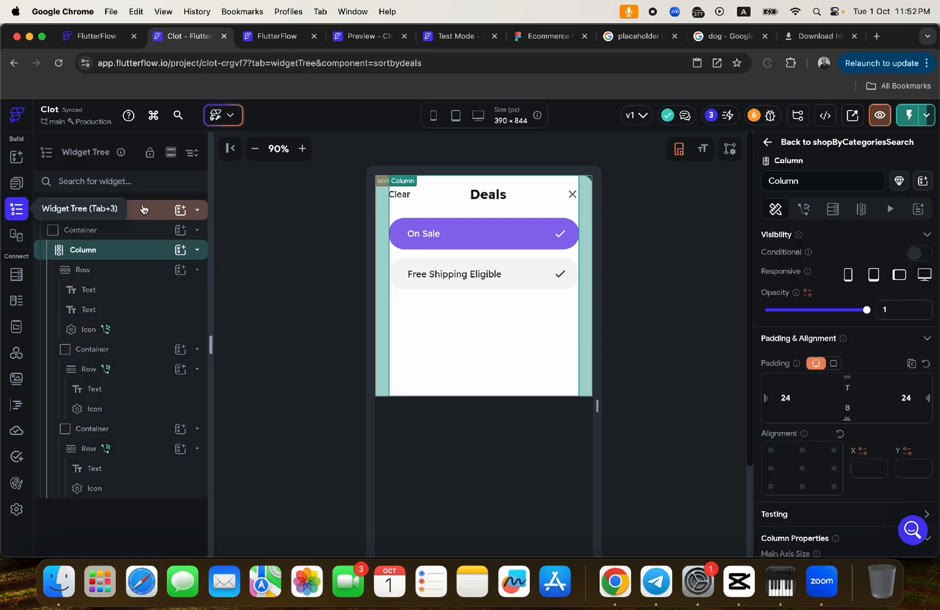
left_click(144, 211)
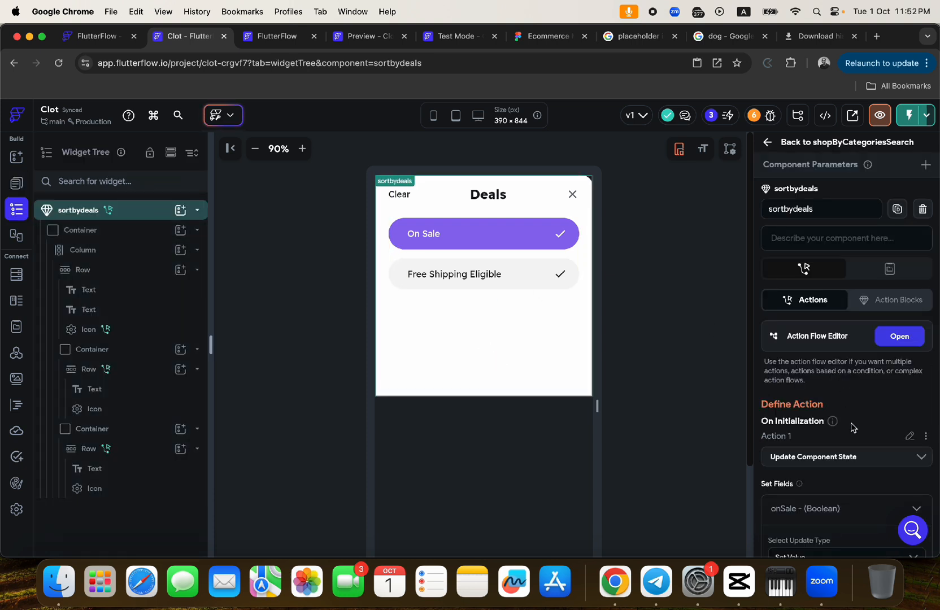
scroll(852, 426, "down", 3)
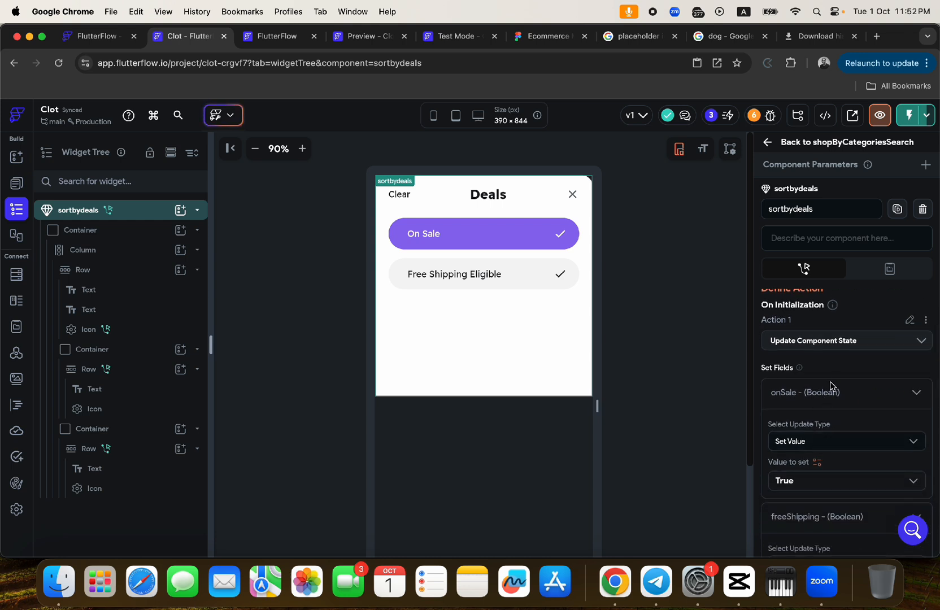
scroll(832, 384, "up", 1)
scroll(835, 384, "down", 1)
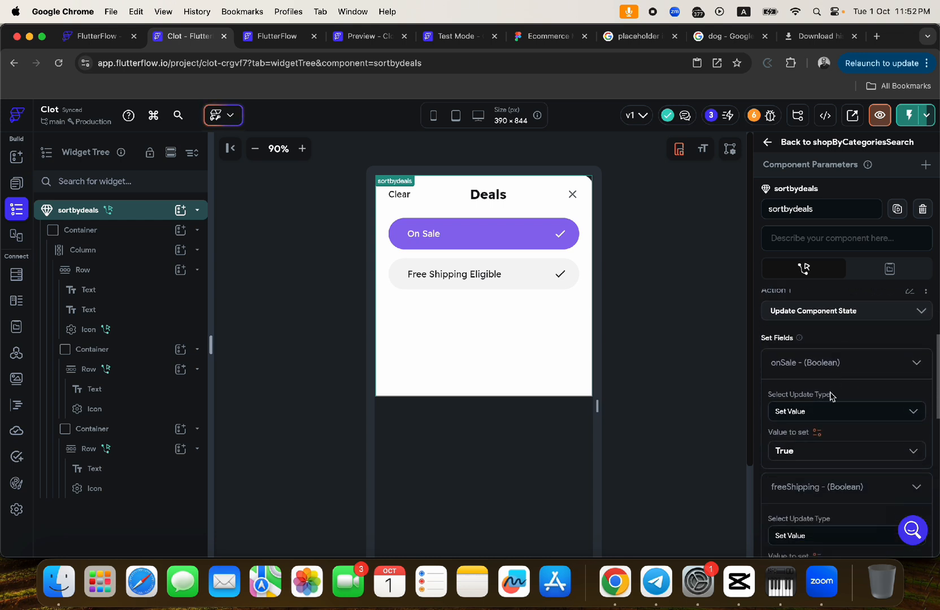
Step: Set the onSale field to False in the sortbydeals initialization action and reload the app in the Test Mode session
left_click(791, 446)
left_click(795, 453)
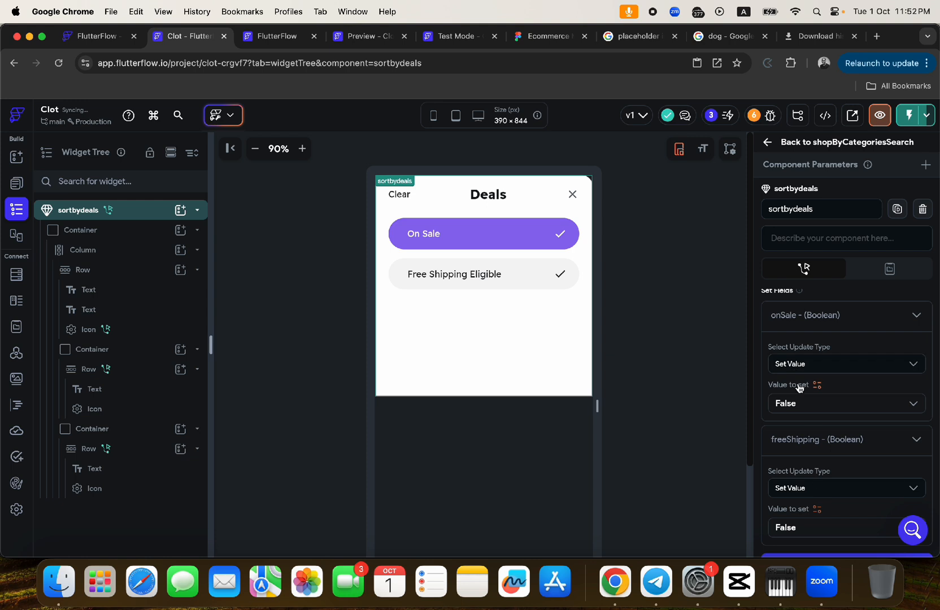
left_click(436, 36)
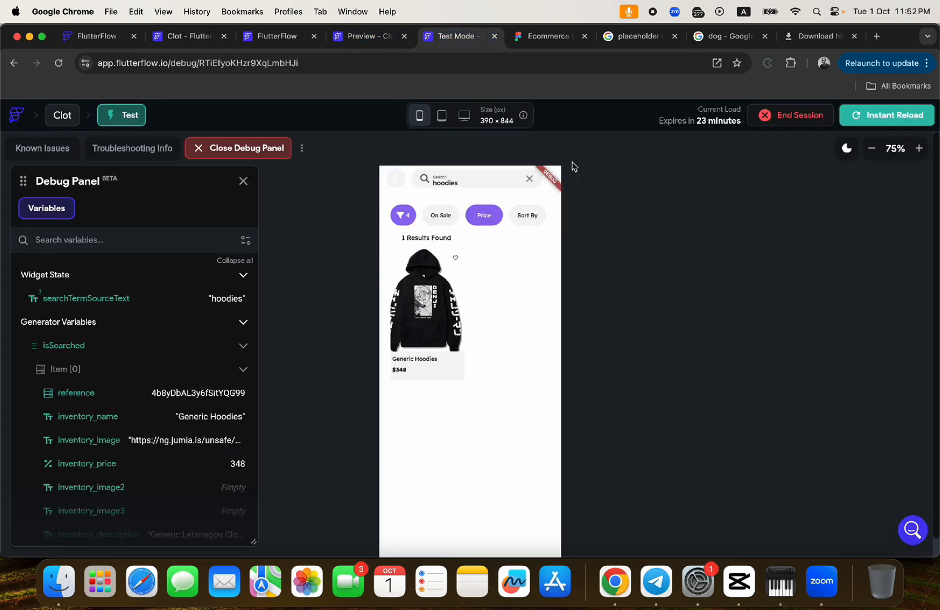
left_click(860, 122)
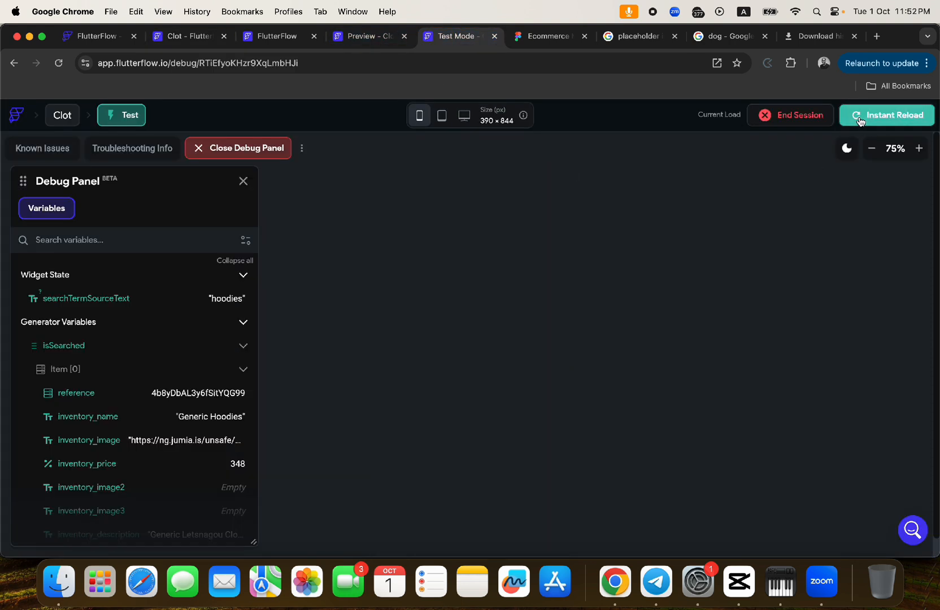
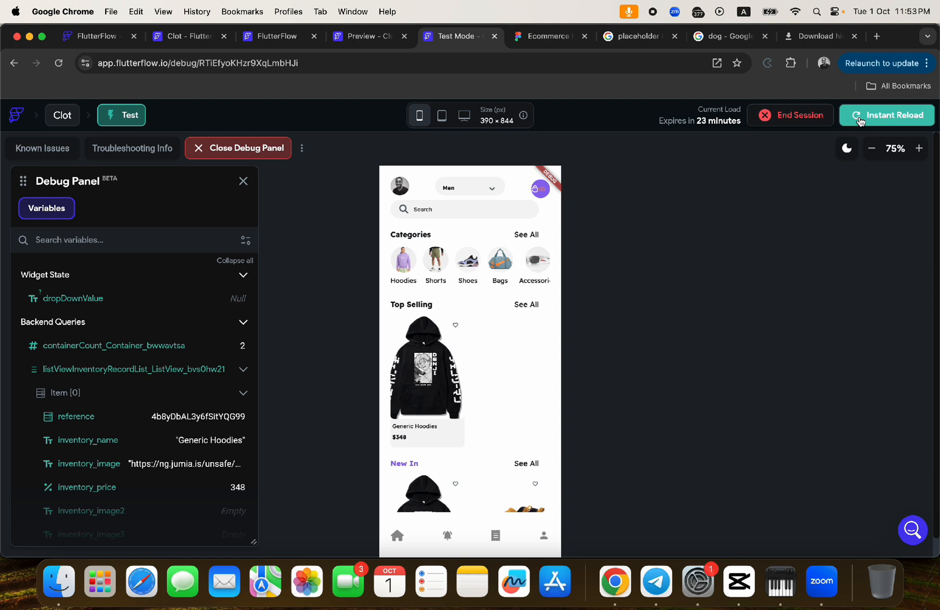
Step: Search the test app for hoodies and try the On Sale option in the Deals sheet, closing the sheet again
left_click(463, 218)
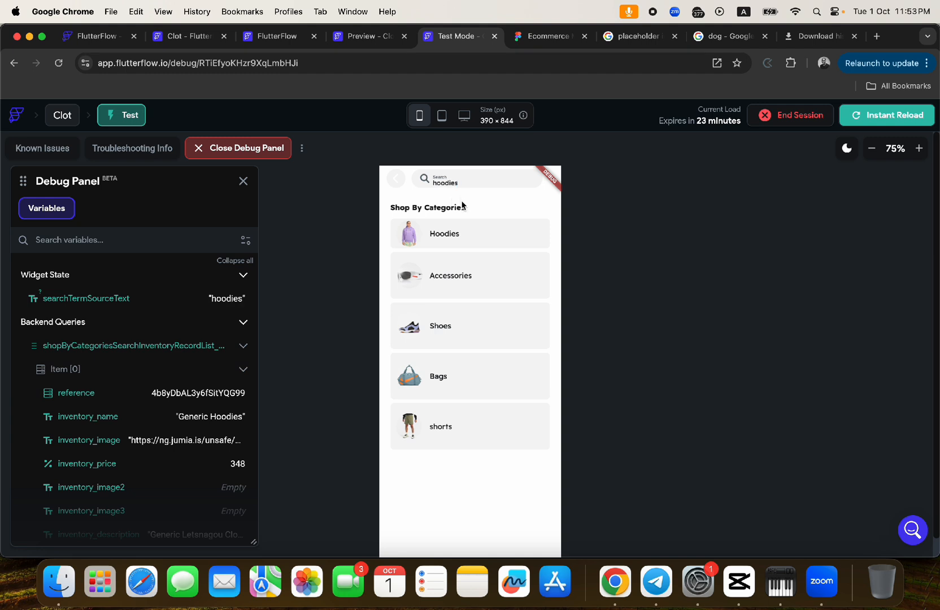
key("Return")
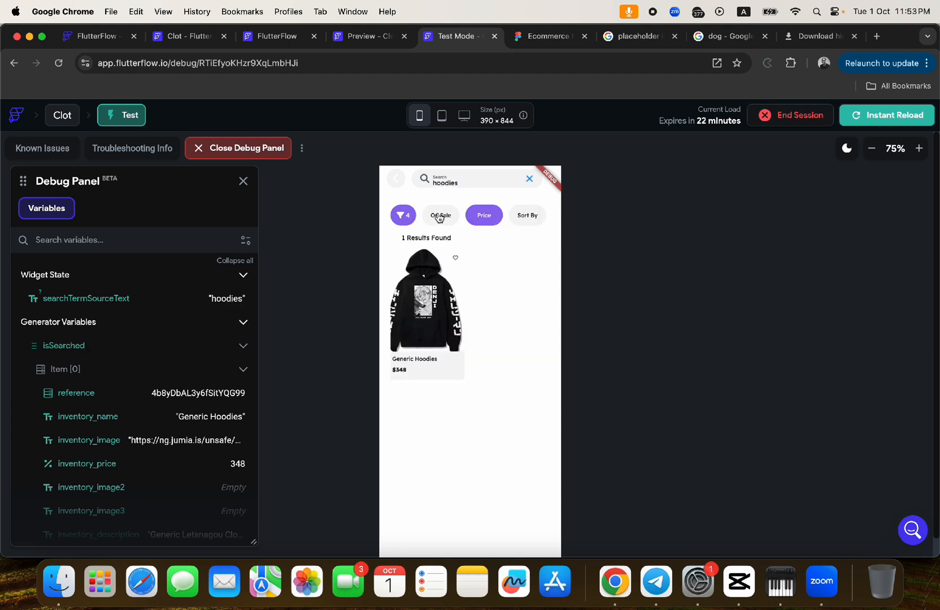
left_click(440, 217)
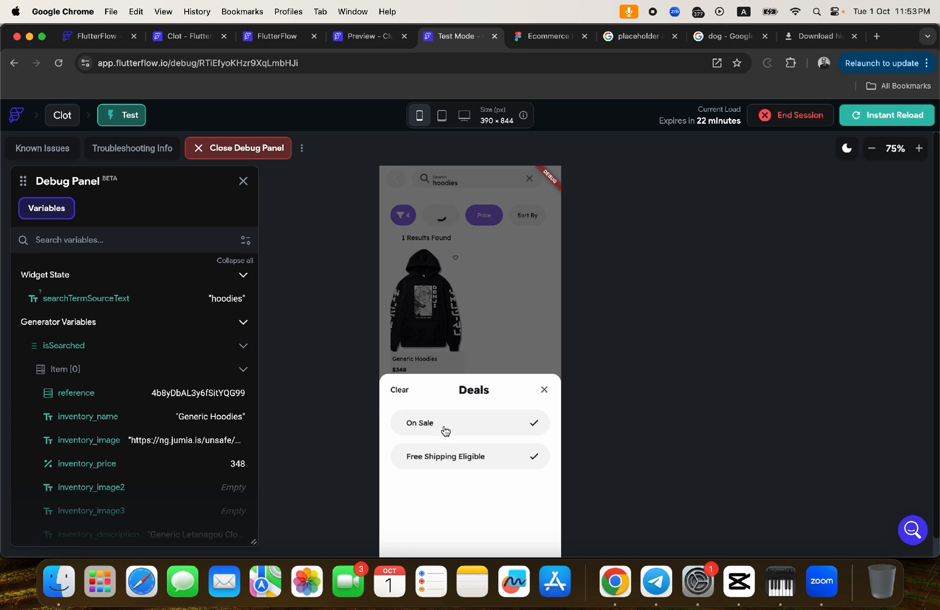
left_click(445, 430)
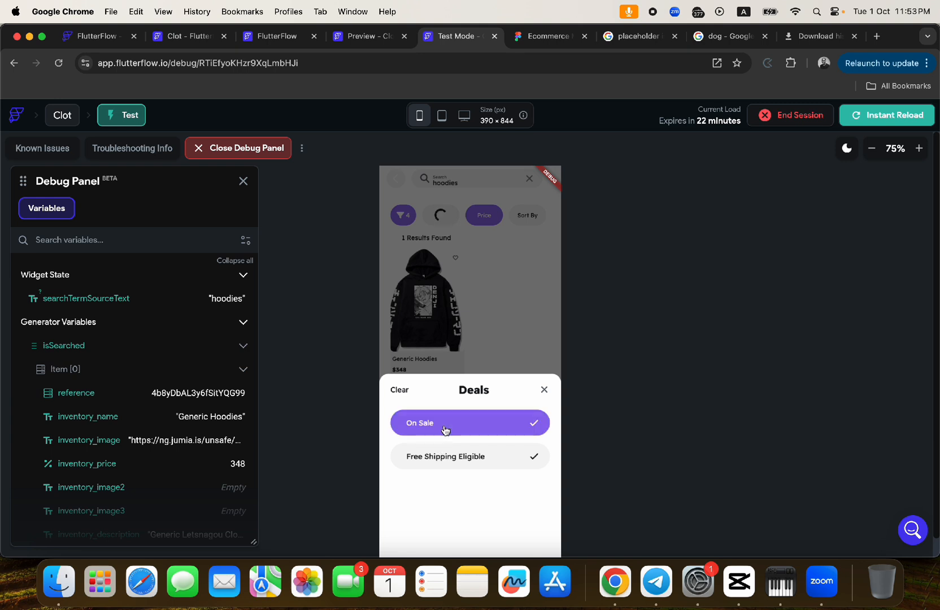
left_click(544, 390)
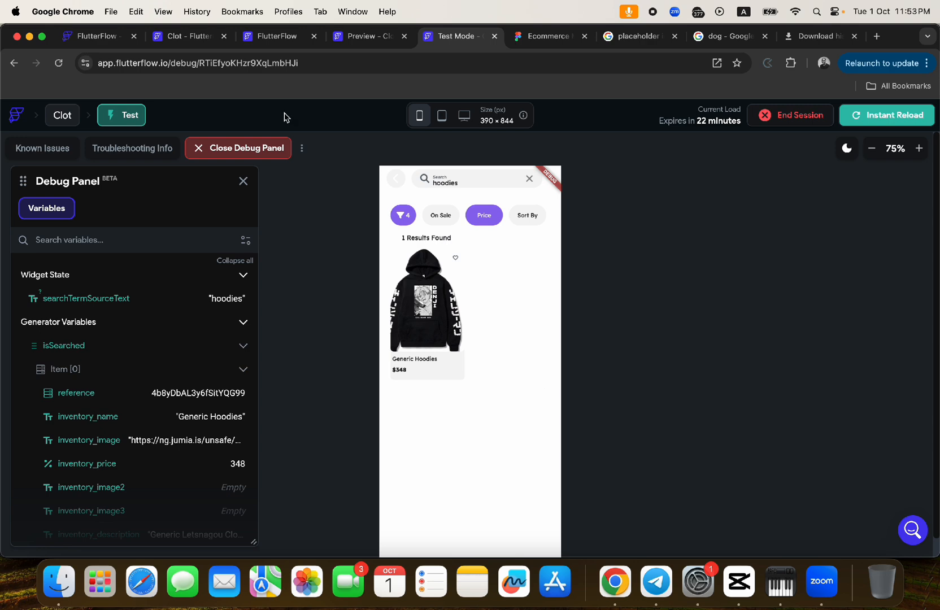
Step: Return to the project editor and review the On Sale row's Update App State and Update Component State actions
left_click(180, 40)
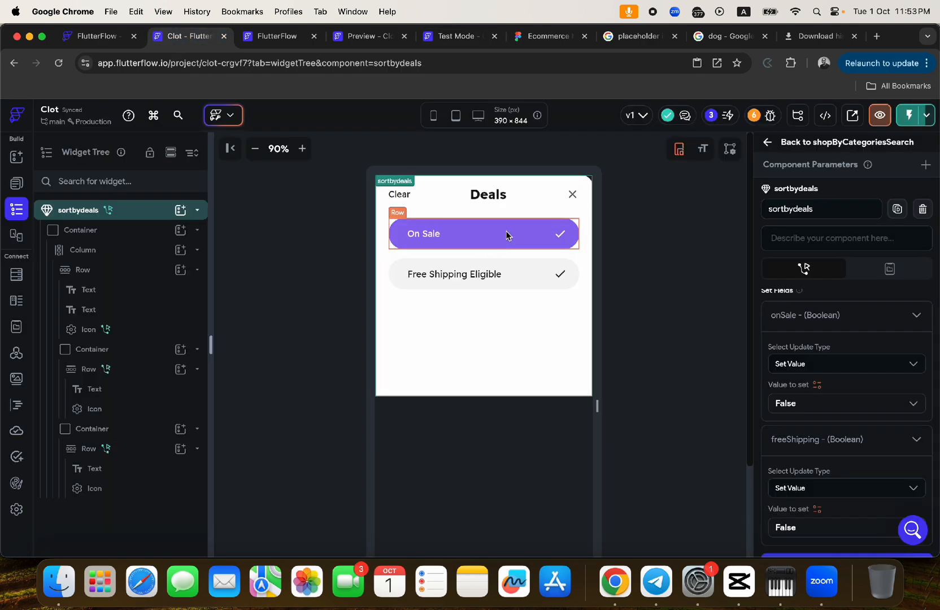
left_click(572, 236)
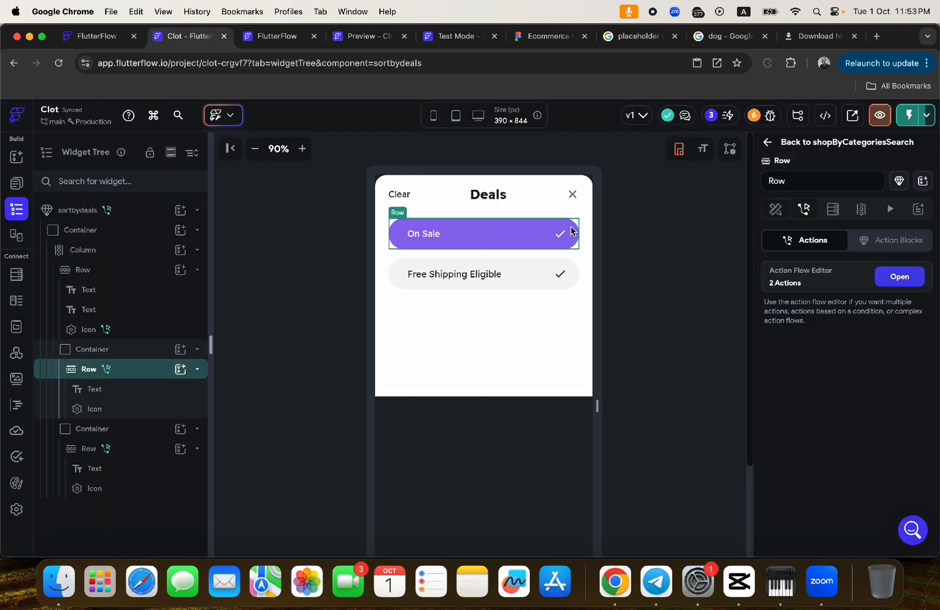
left_click(899, 277)
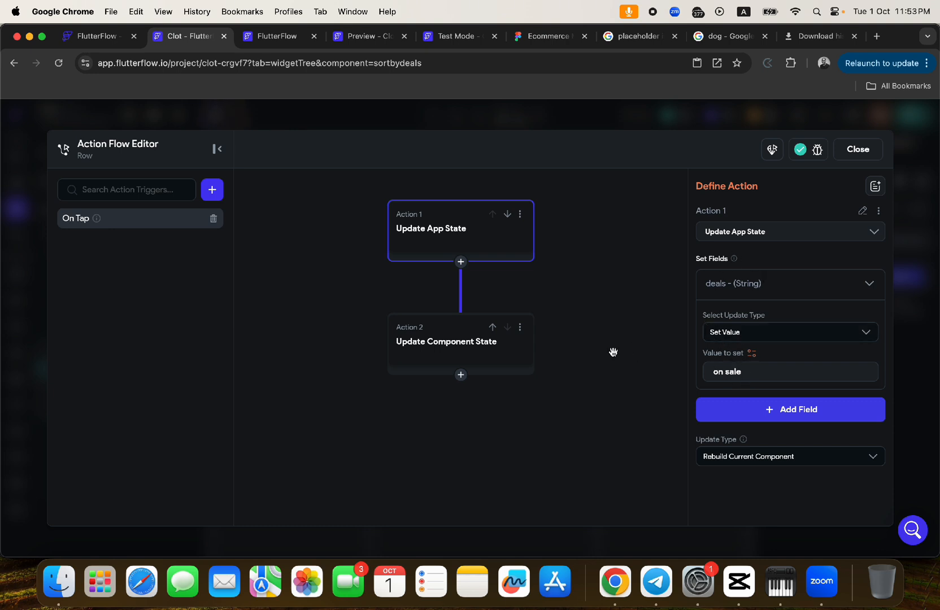
left_click(456, 342)
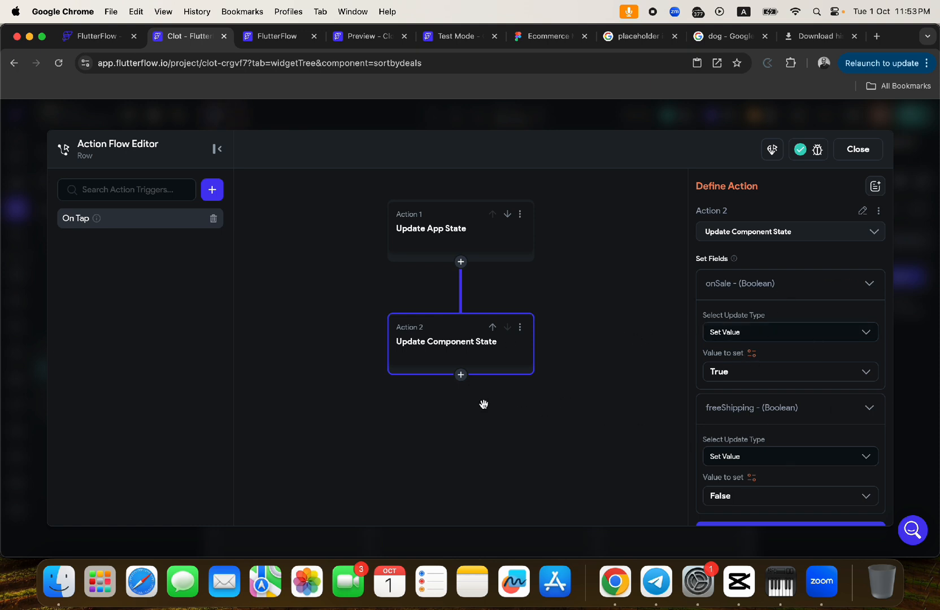
Step: Add an undefined third action to the On Sale row's On Tap flow and look up the search page in the page list
left_click(461, 375)
left_click(451, 397)
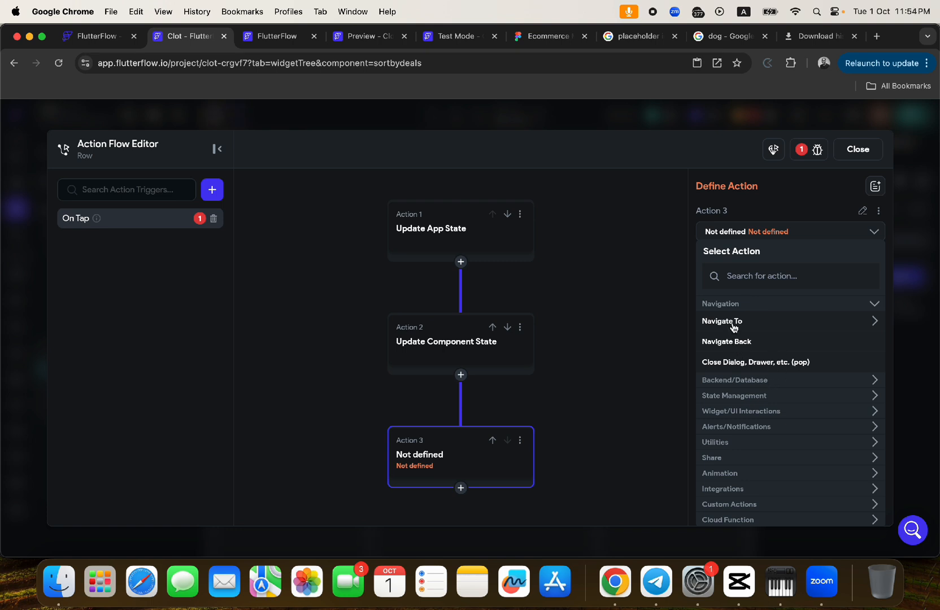
left_click(736, 277)
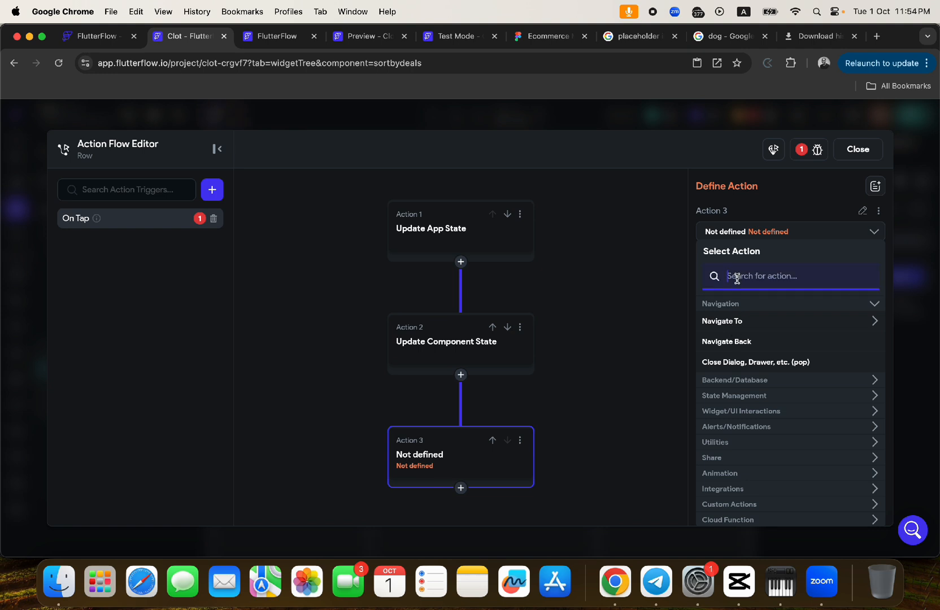
scroll(763, 375, "down", 1)
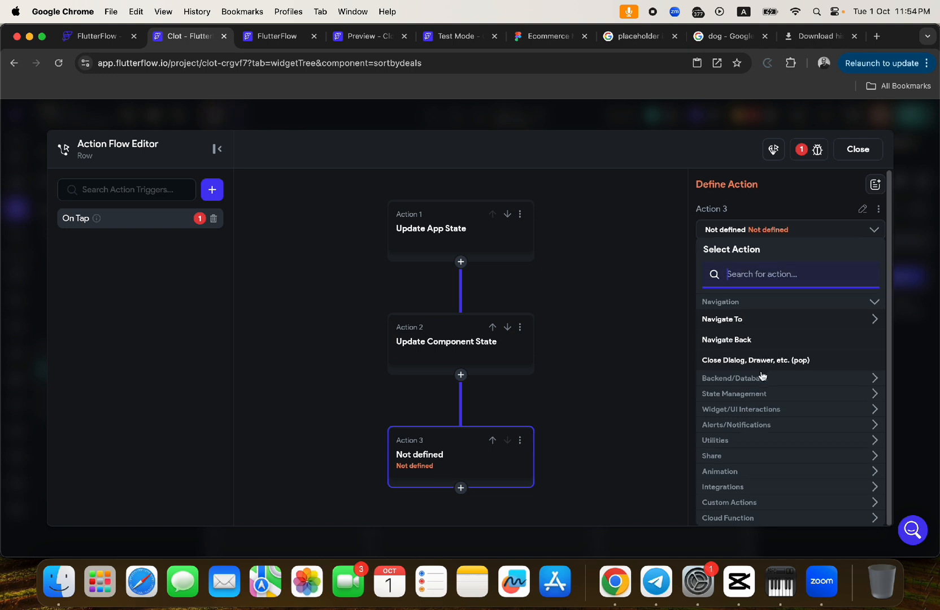
left_click(857, 149)
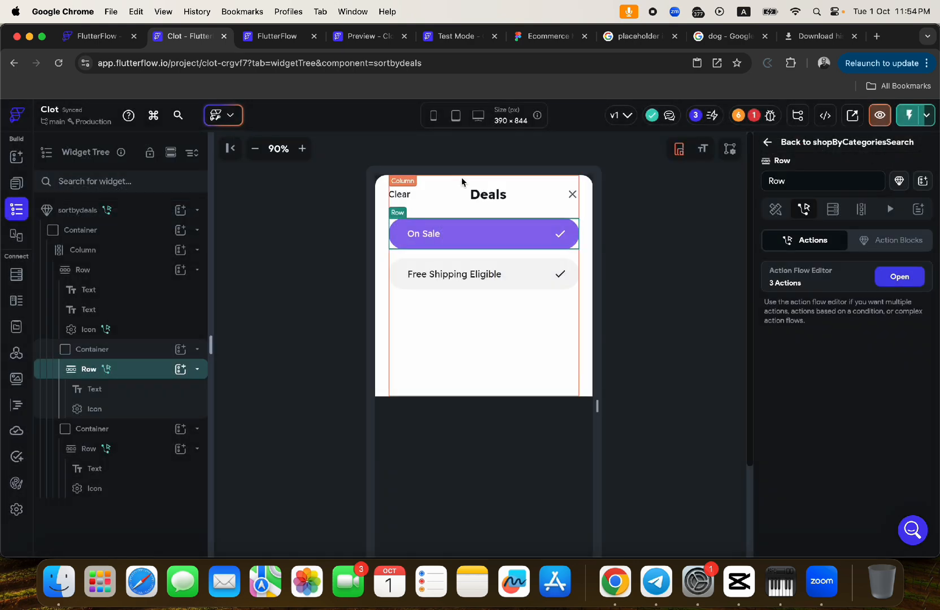
left_click(16, 183)
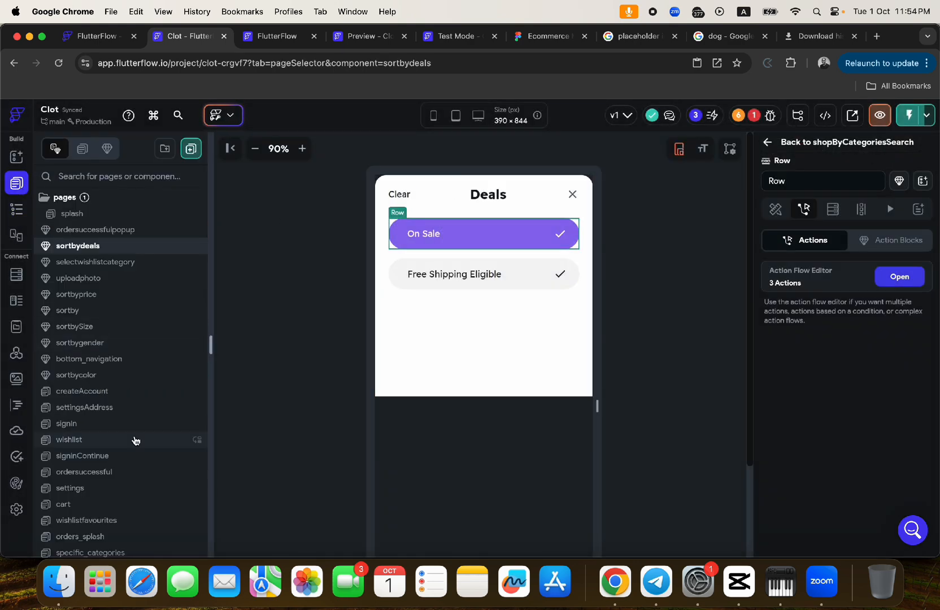
scroll(135, 438, "down", 3)
scroll(134, 439, "down", 1)
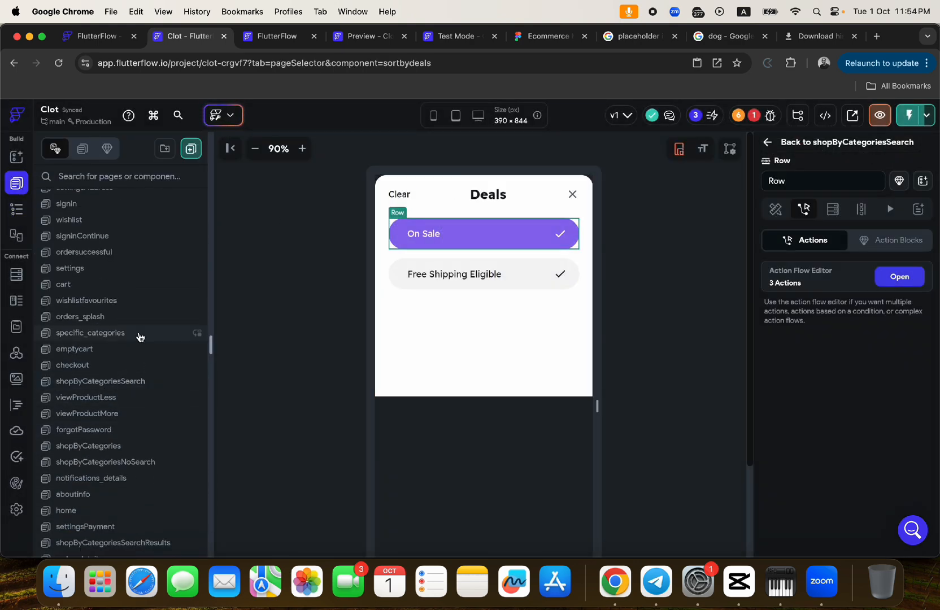
Step: Define the On Sale row's third action as Navigate To shopByCategoriesSearch with an Instant transition
left_click(899, 276)
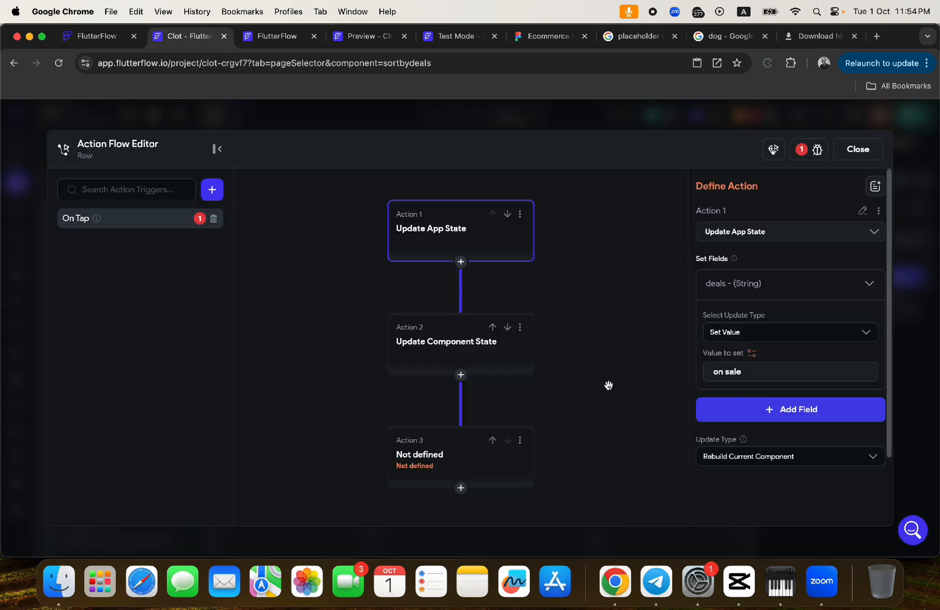
left_click(485, 473)
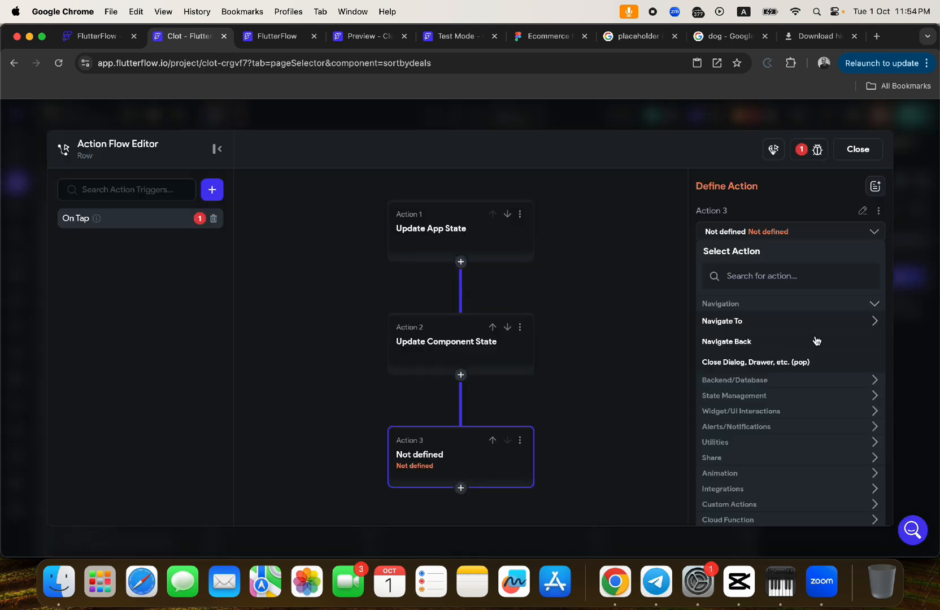
left_click(752, 277)
type("shop")
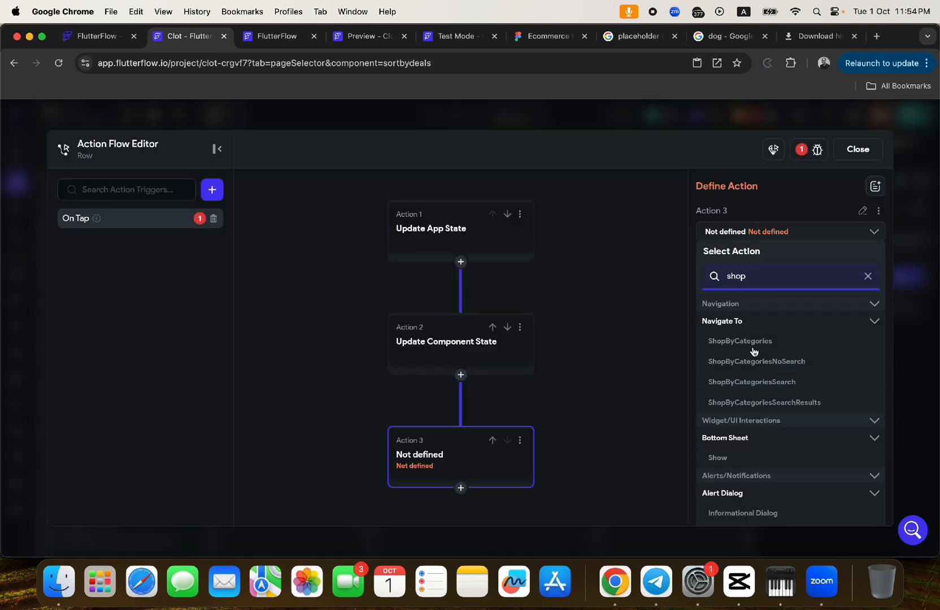
left_click(760, 385)
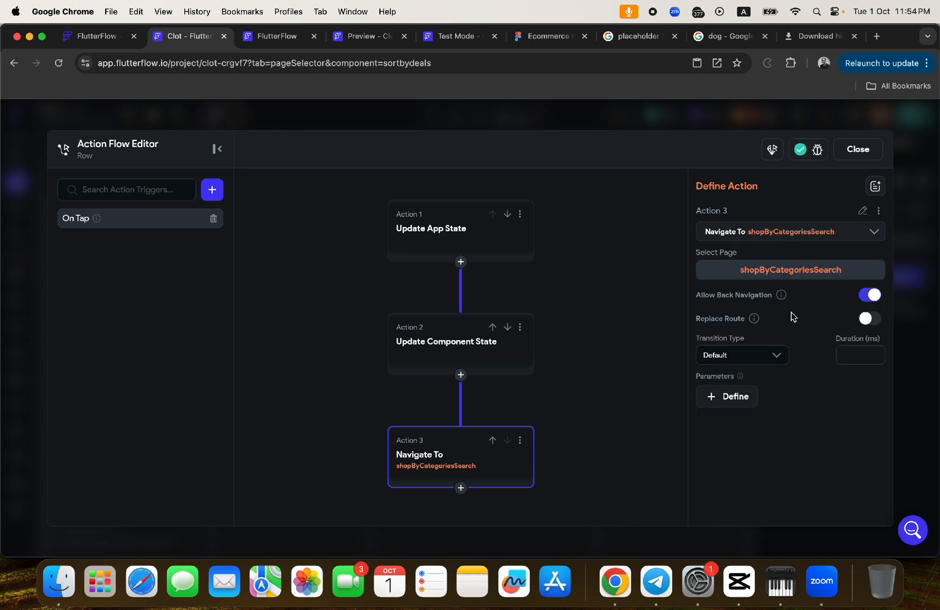
left_click(772, 355)
left_click(730, 409)
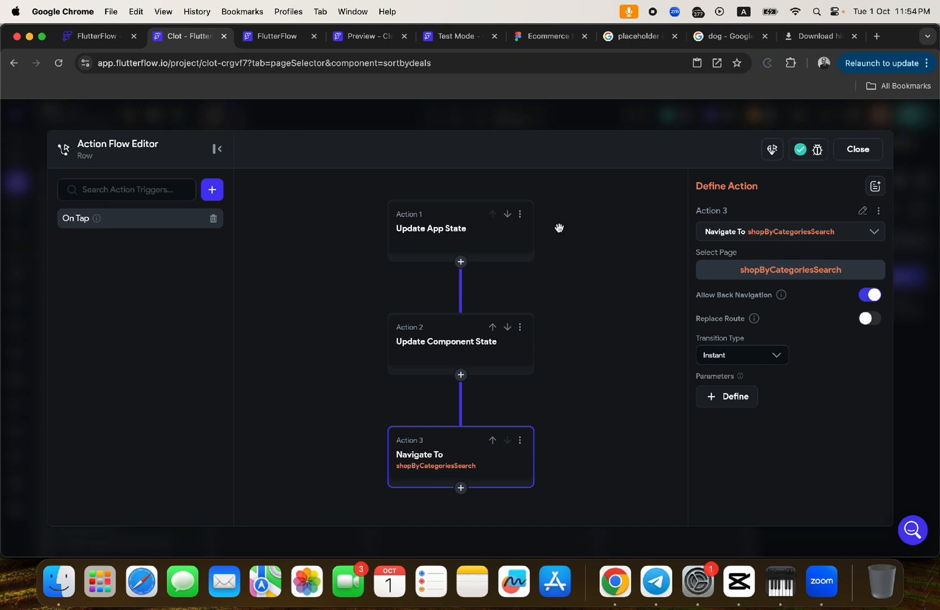
Step: Insert a Bottom Sheet Dismiss action between Update Component State and Navigate To, and close the action flow editor
left_click(461, 375)
left_click(458, 401)
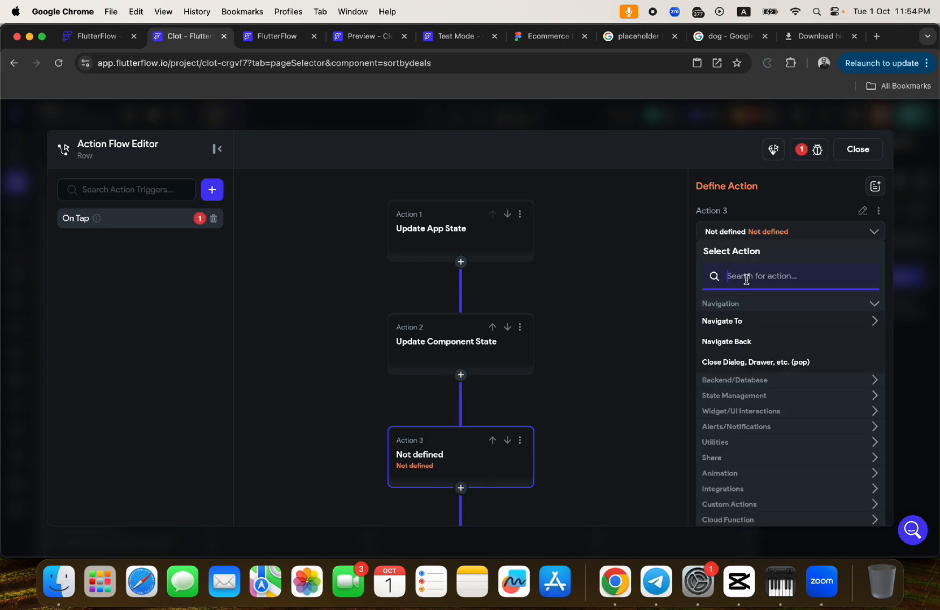
type("bot")
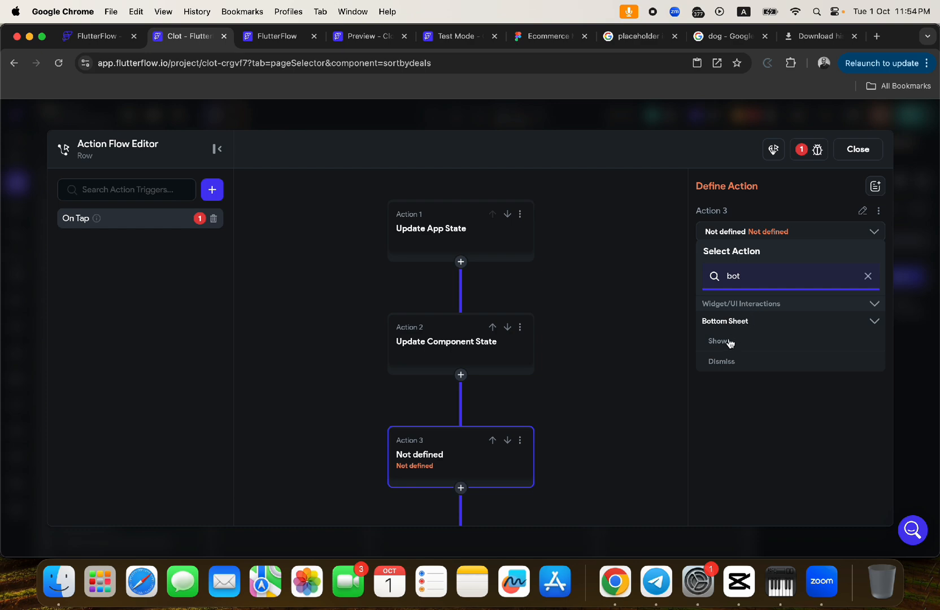
left_click(722, 361)
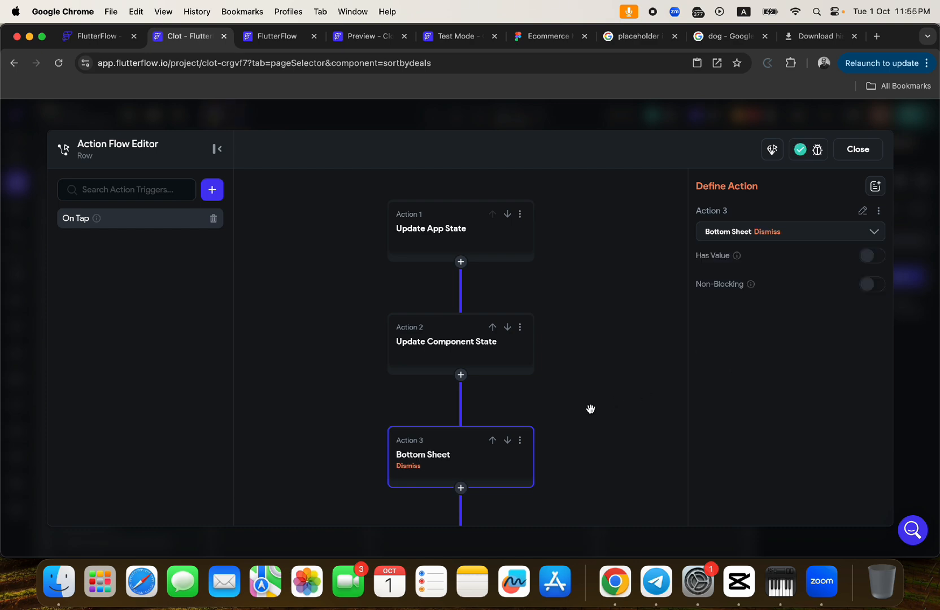
left_click(857, 150)
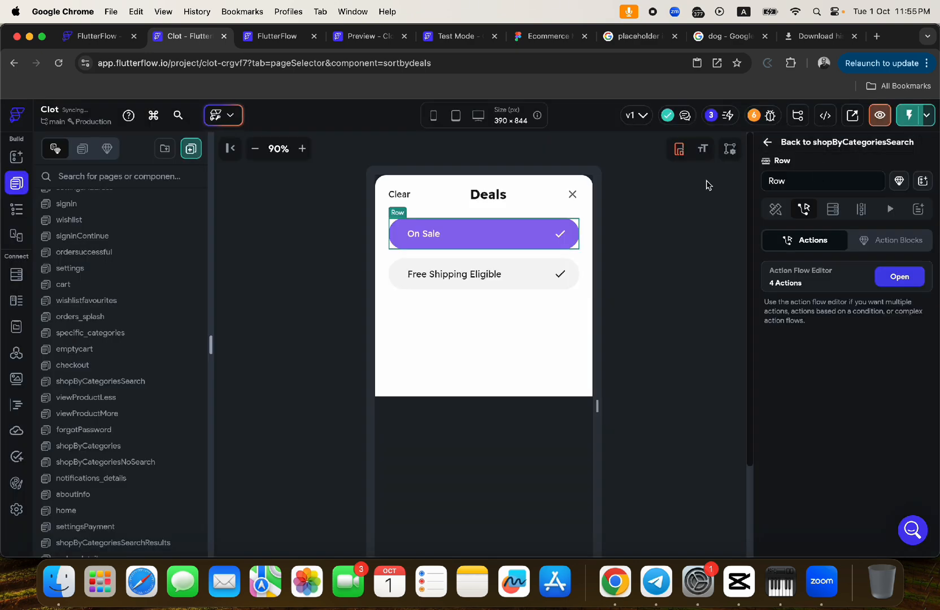
Step: Switch to the Test Mode session and reload the app at 67% zoom
left_click(455, 37)
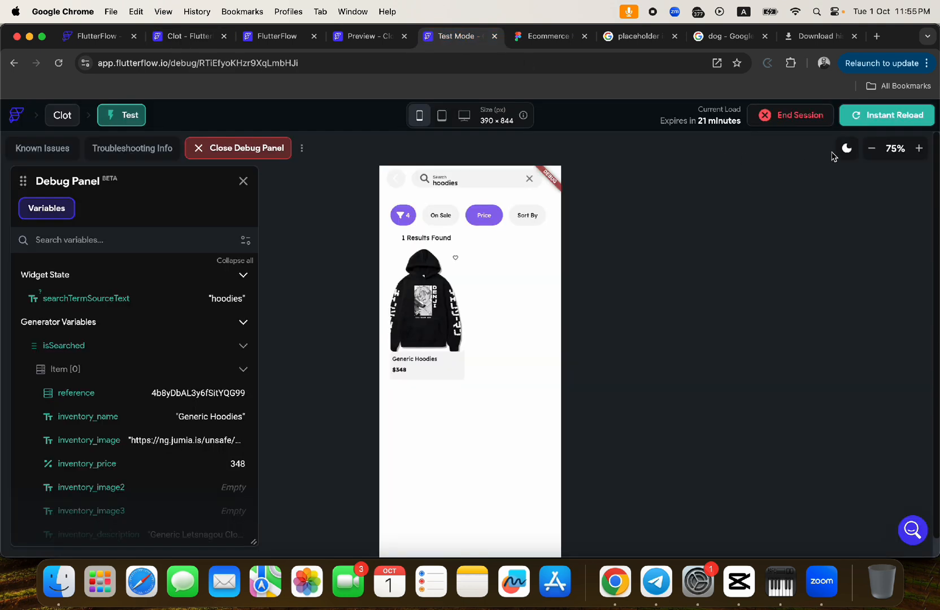
left_click(885, 113)
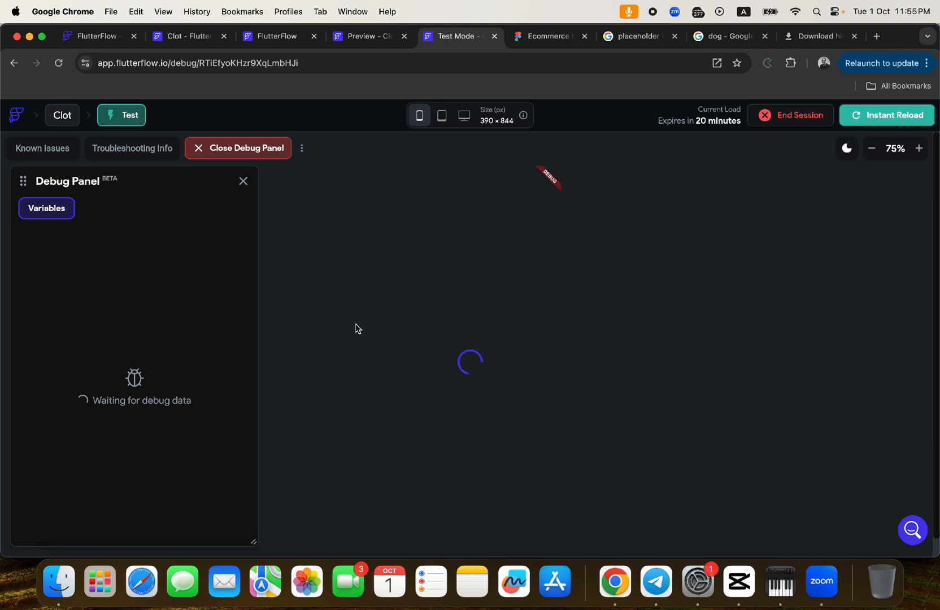
left_click(871, 148)
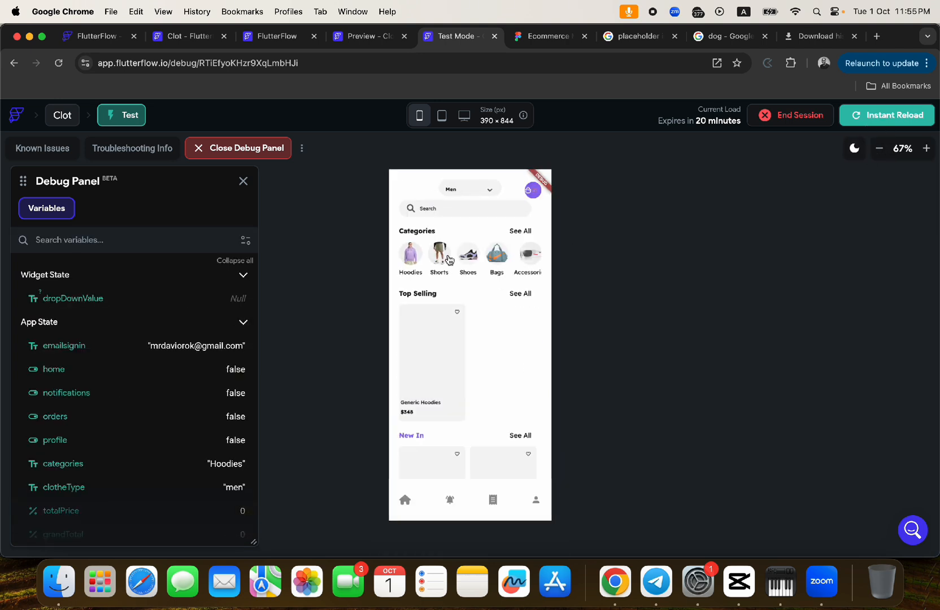
Step: Search the test app for hoodie and choose On Sale in the Deals sheet, returning home and reopening the search page
left_click(439, 213)
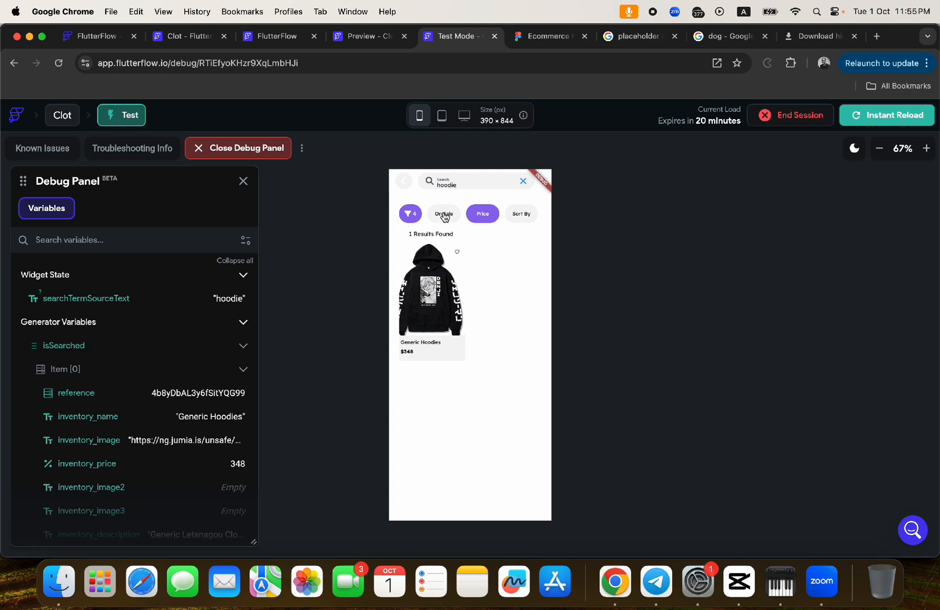
left_click(444, 214)
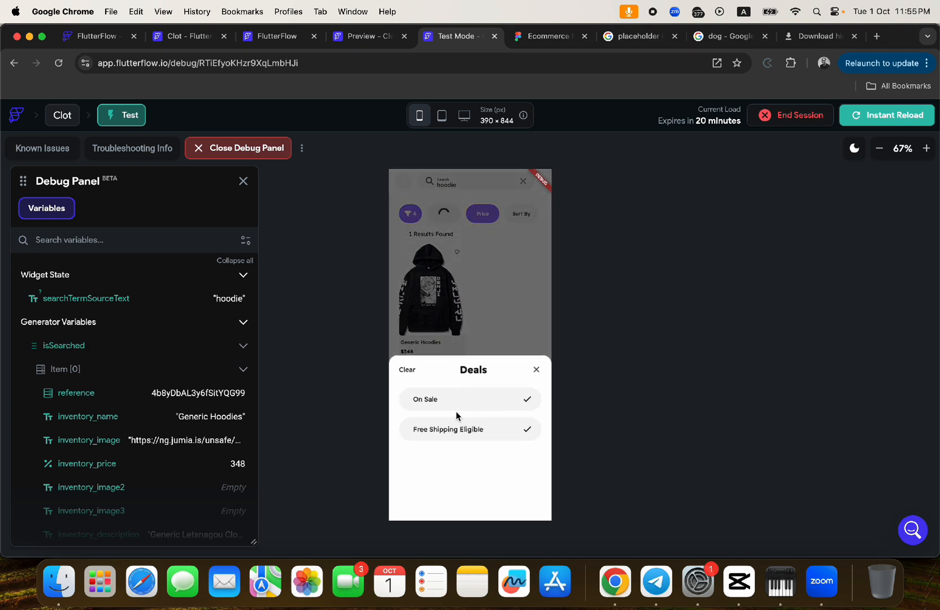
left_click(455, 404)
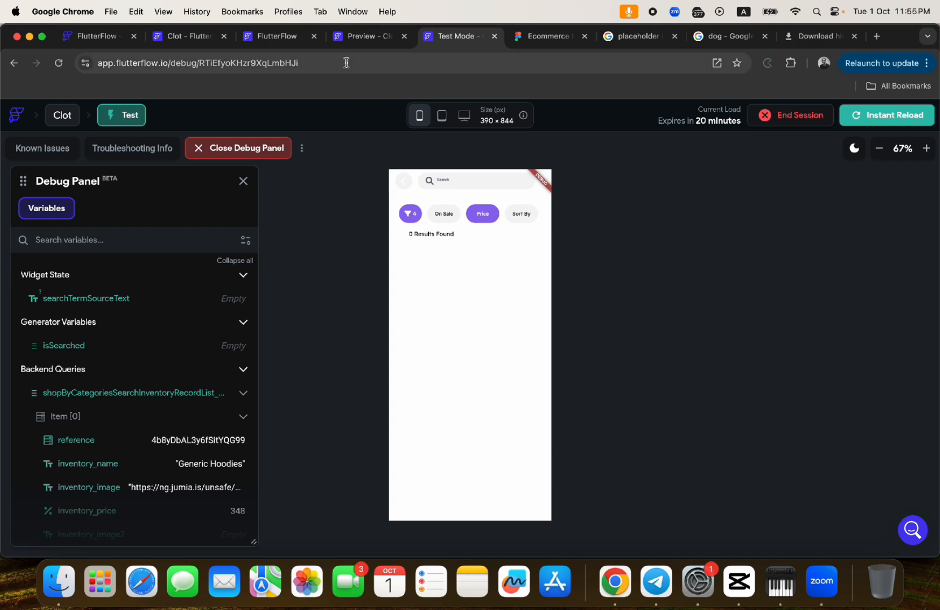
left_click(403, 181)
left_click(433, 210)
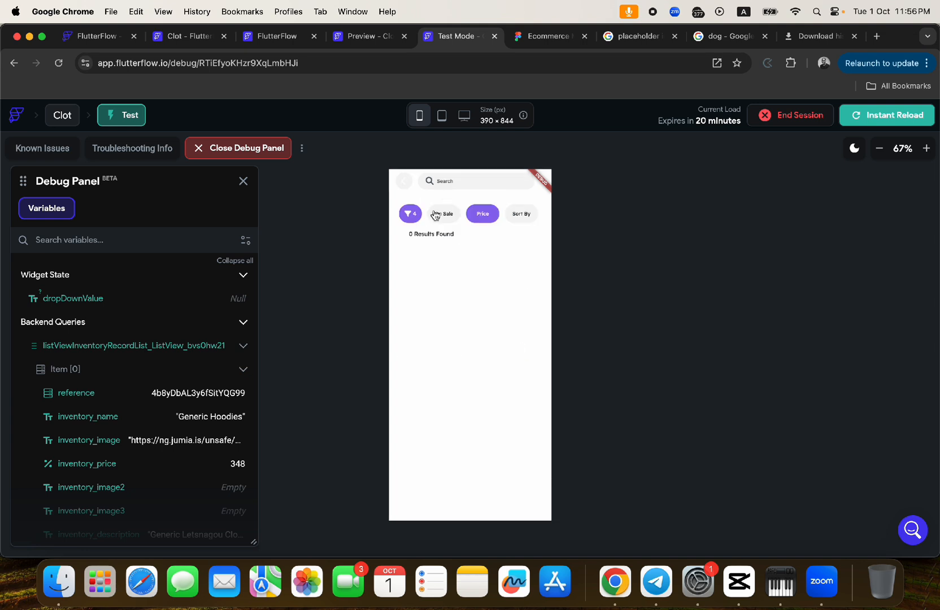
Step: Leave the test app's search page and turn off persistence for the deals app state variable in the Clot project
left_click(407, 184)
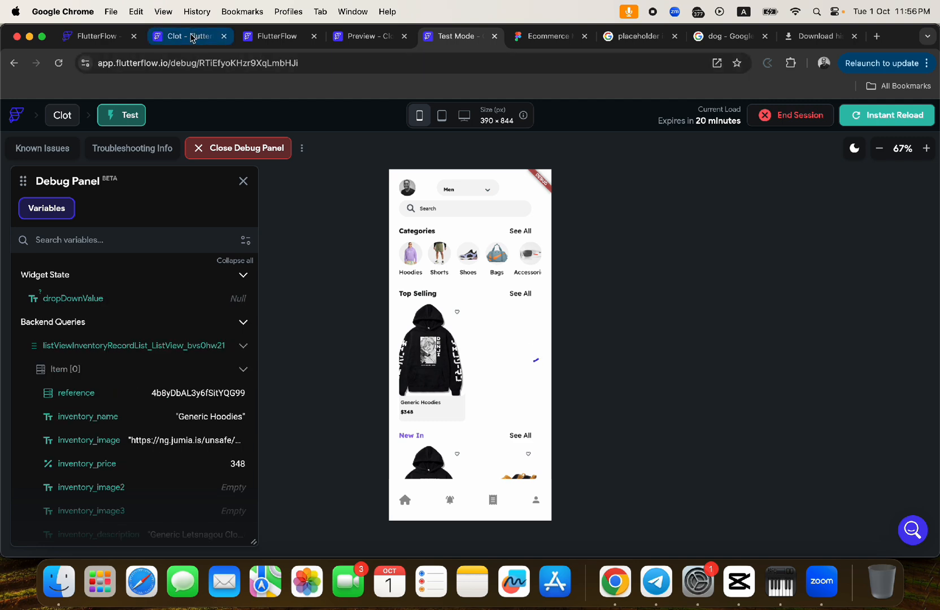
left_click(191, 35)
left_click(16, 327)
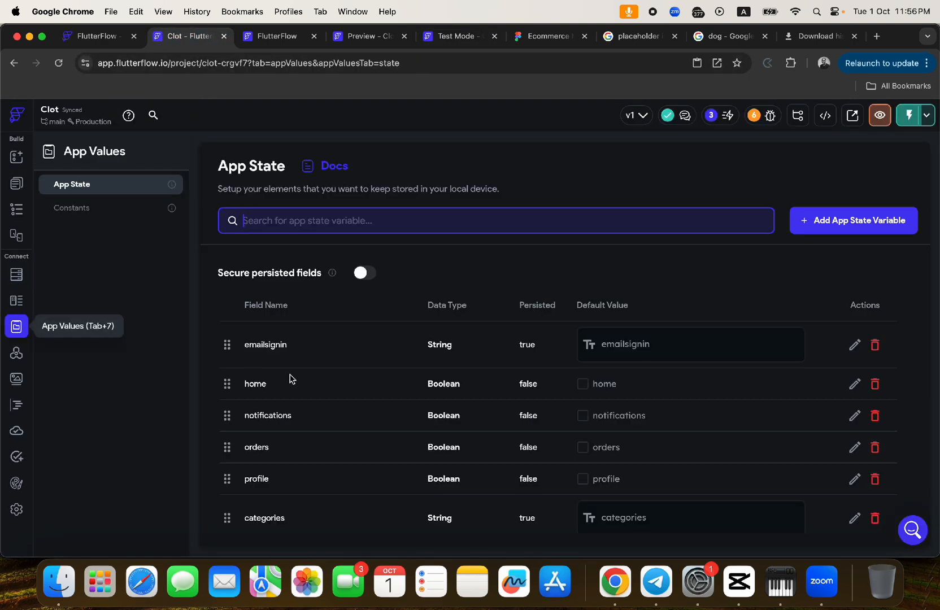
scroll(478, 389, "down", 5)
scroll(478, 389, "down", 2)
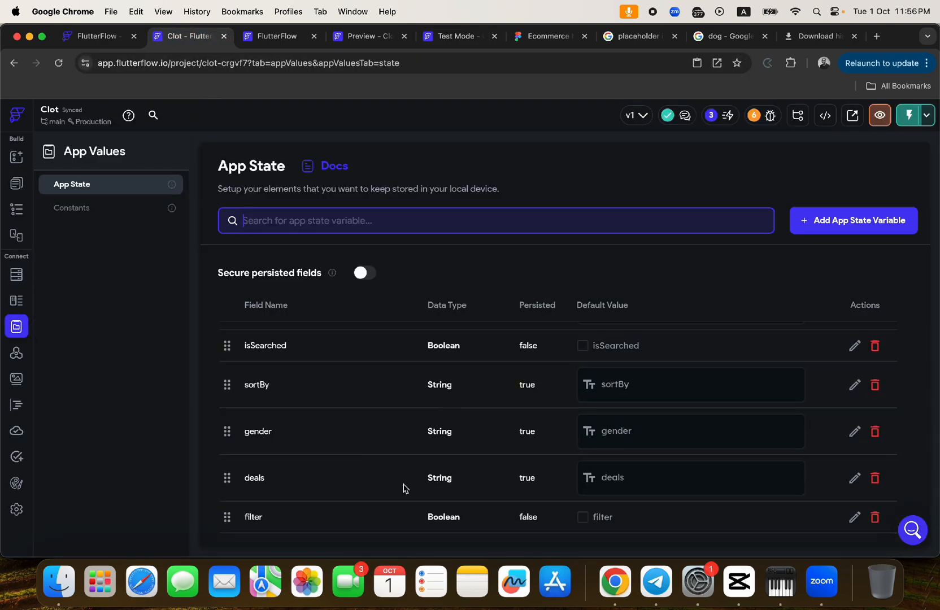
left_click(854, 478)
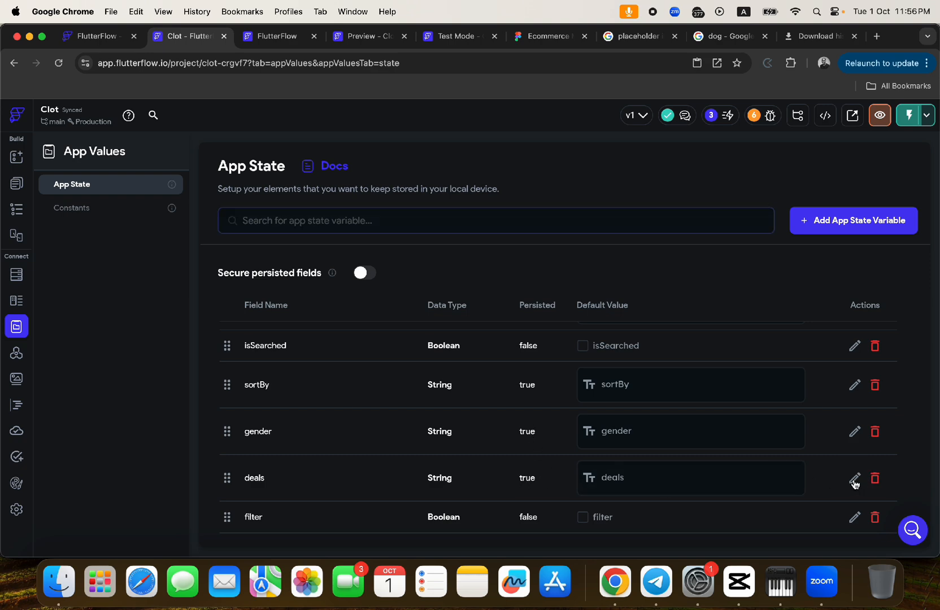
left_click(578, 352)
left_click(562, 391)
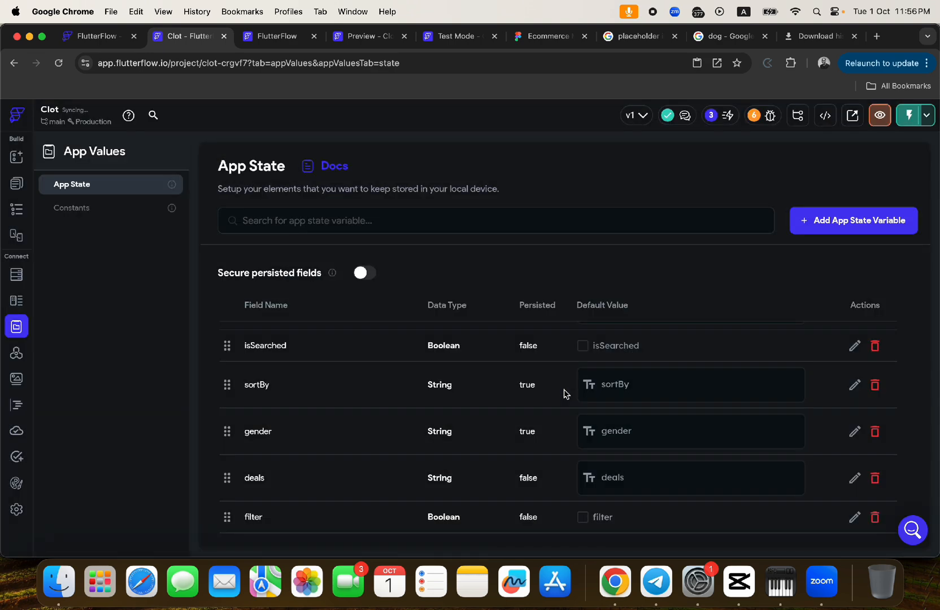
left_click(15, 184)
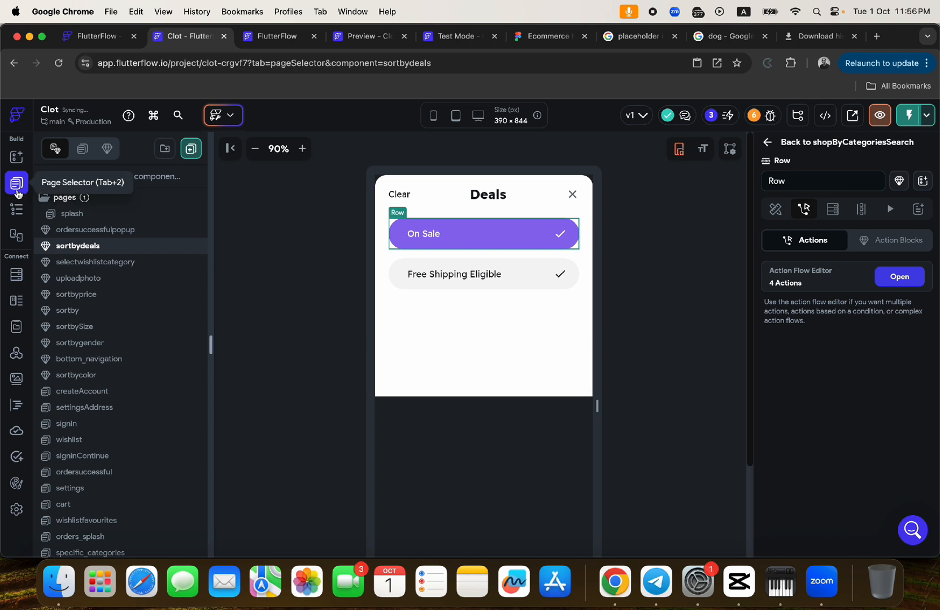
Step: Reload the Test Mode session, search the app for hoodies and choose On Sale in the Deals sheet
left_click(446, 35)
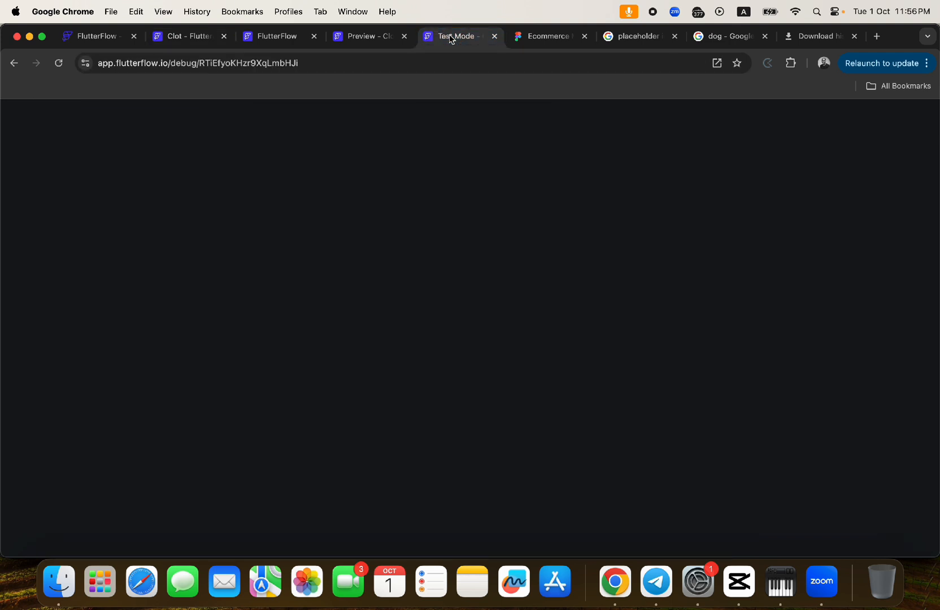
left_click(870, 118)
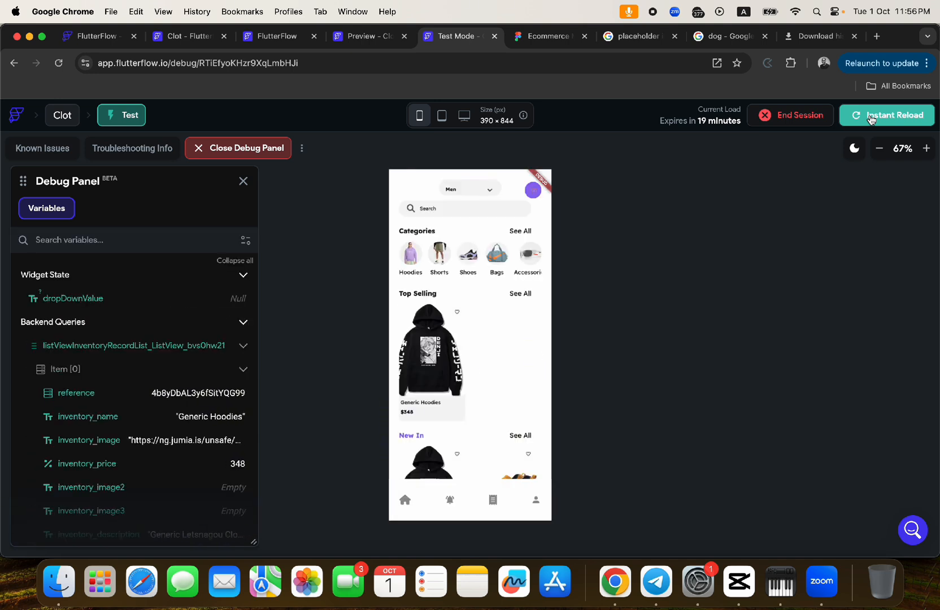
left_click(474, 210)
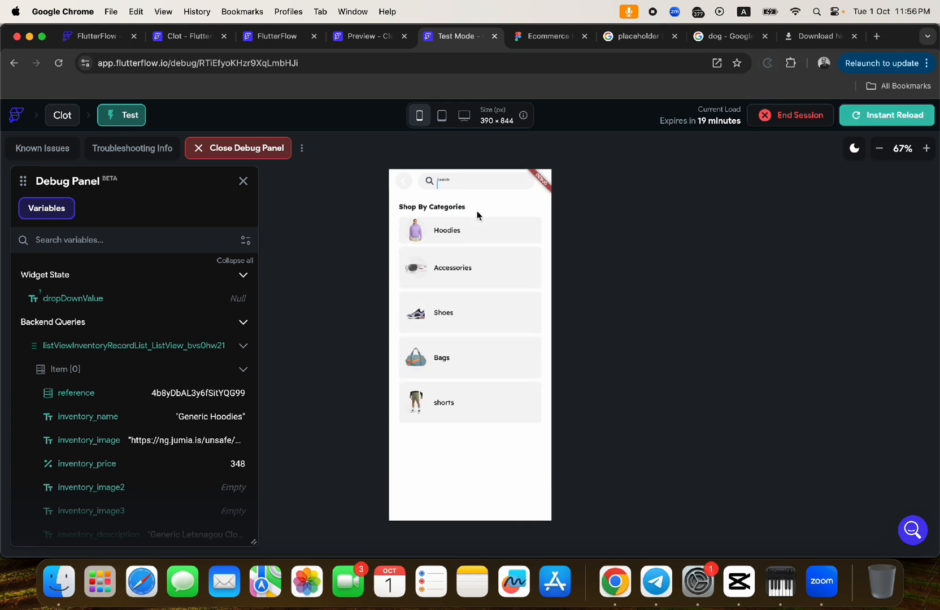
left_click(480, 181)
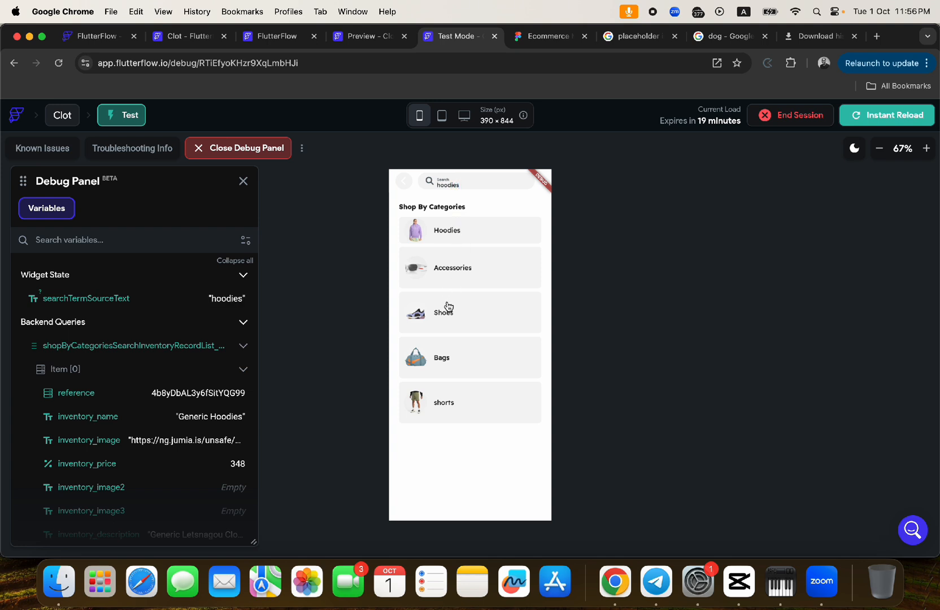
left_click(445, 215)
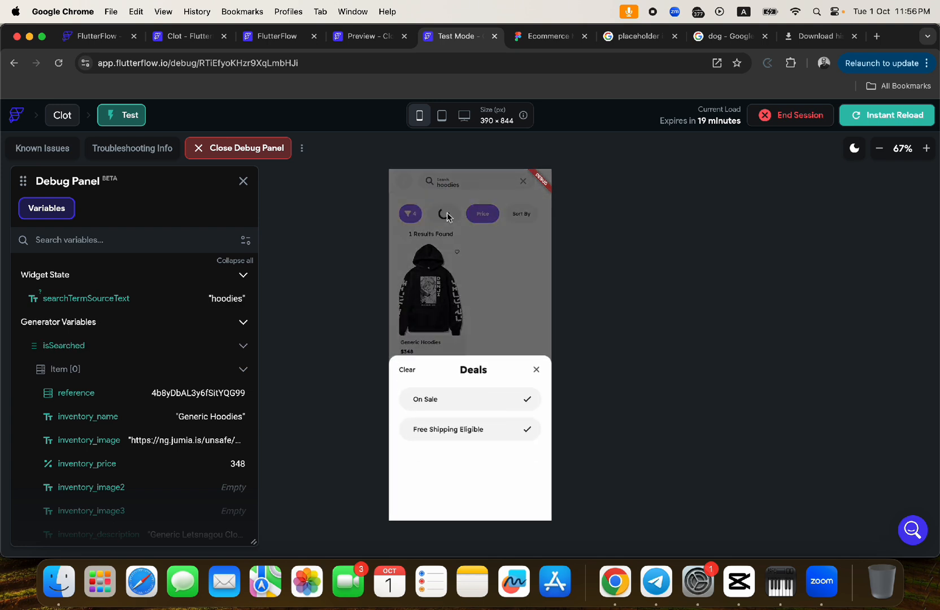
left_click(453, 402)
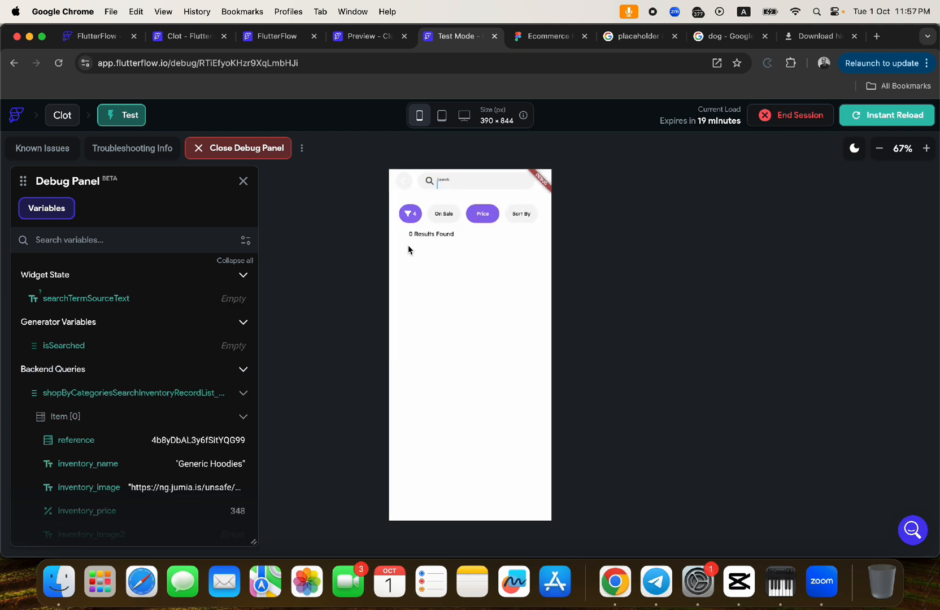
Step: Return to the Clot project and turn persistence back on for the deals app state variable
left_click(189, 36)
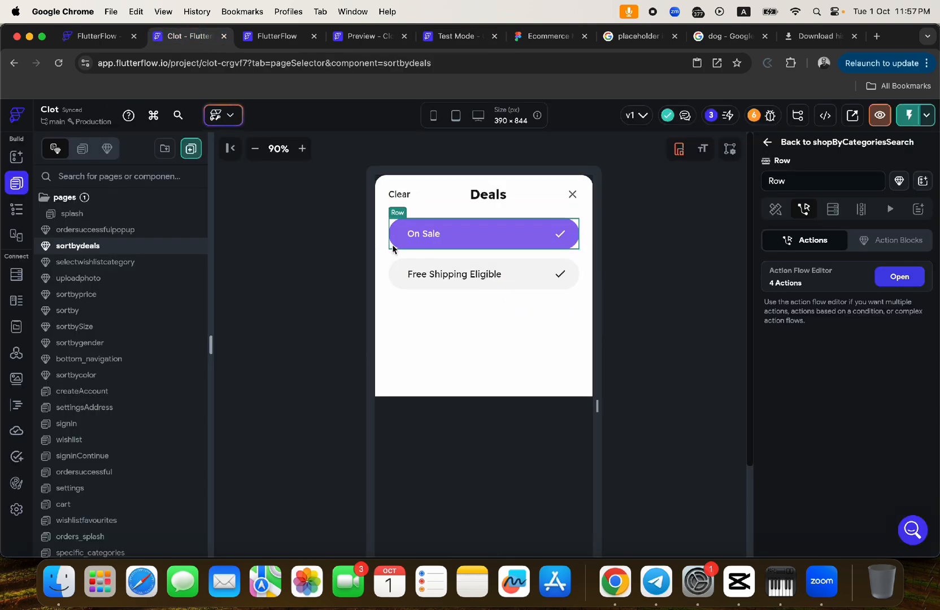
left_click(17, 327)
scroll(645, 344, "down", 5)
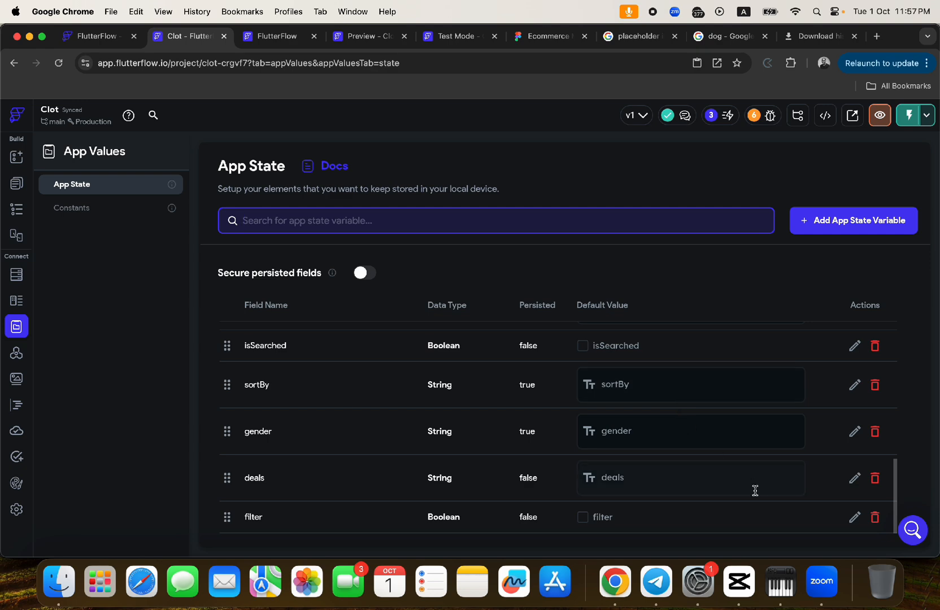
left_click(854, 478)
left_click(576, 354)
left_click(562, 384)
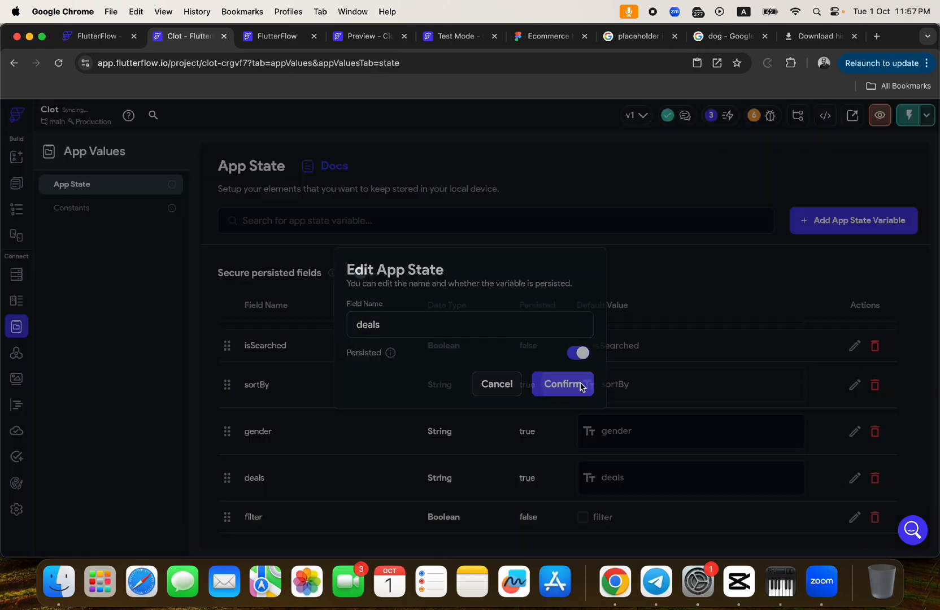
Step: Copy the value on sale from the Update App State action of the Deals component's On Sale row
left_click(16, 189)
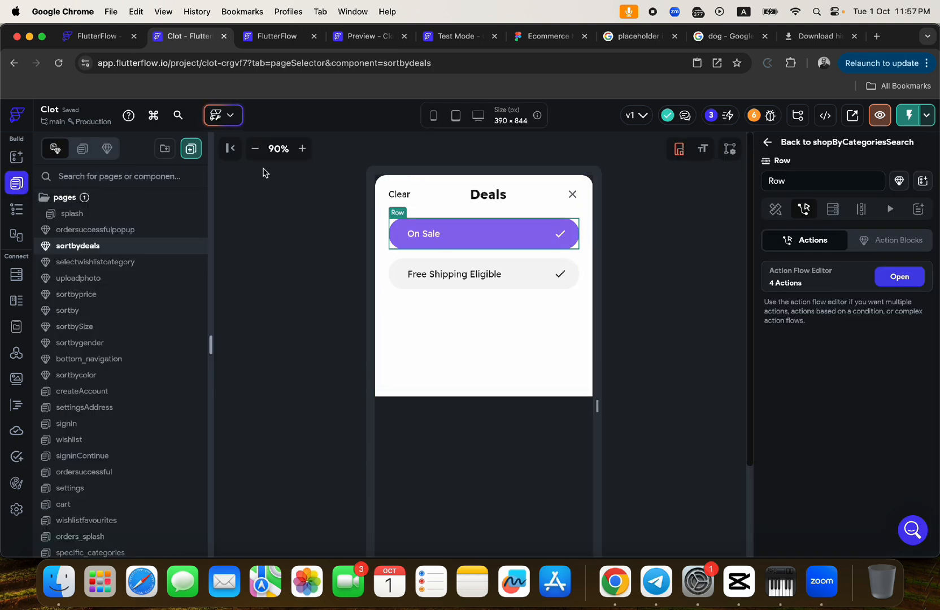
left_click(899, 276)
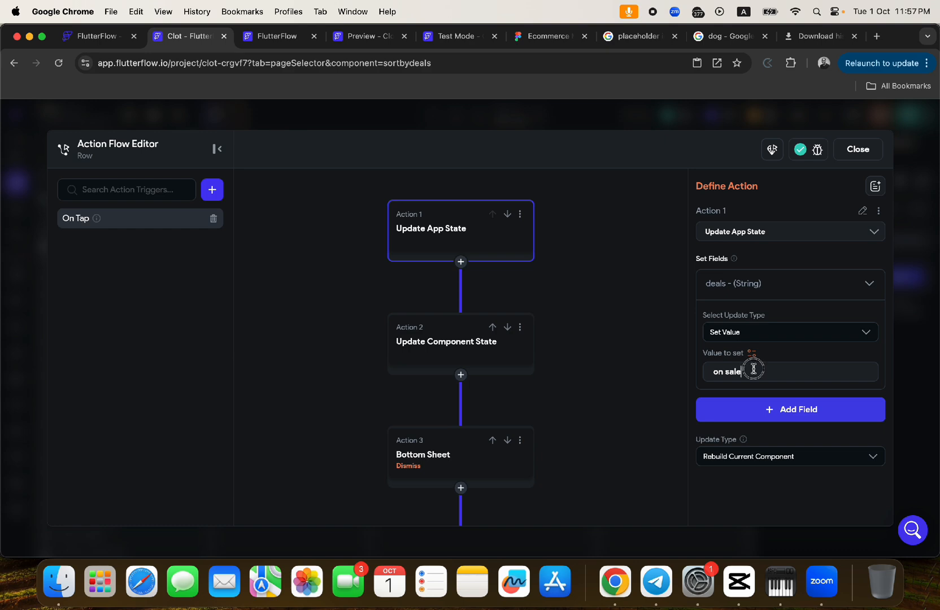
left_click_drag(754, 369, 704, 371)
key("super+c")
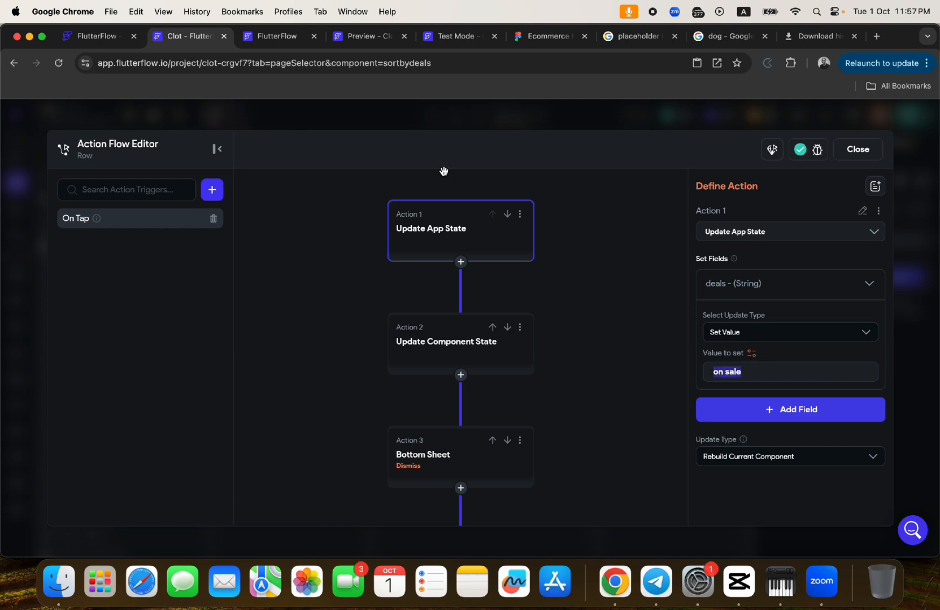
Step: Paste on sale into the AnuirheiH Shoe document's onsale field in the Firestore inventory collection and update the document
left_click(278, 37)
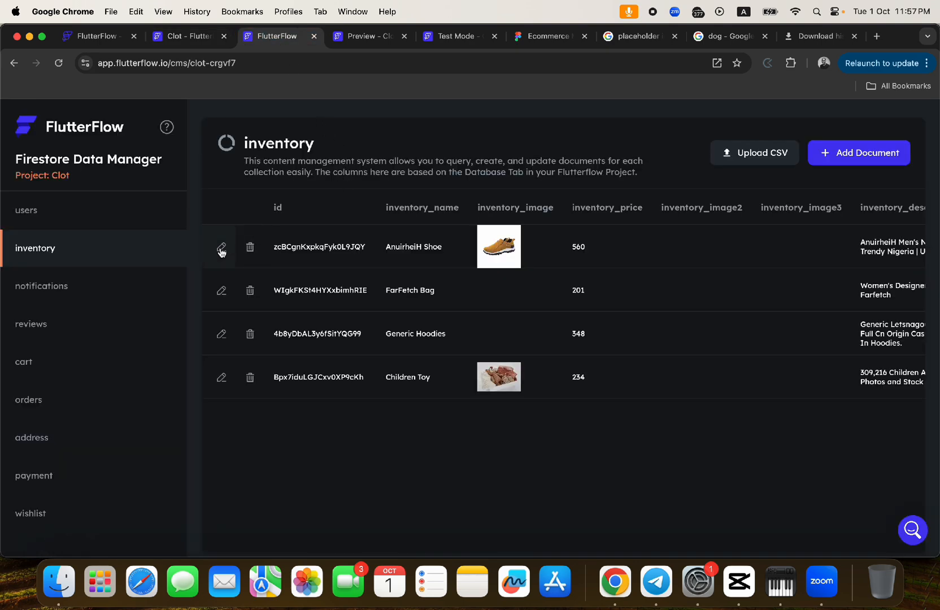
left_click(221, 249)
scroll(557, 322, "down", 10)
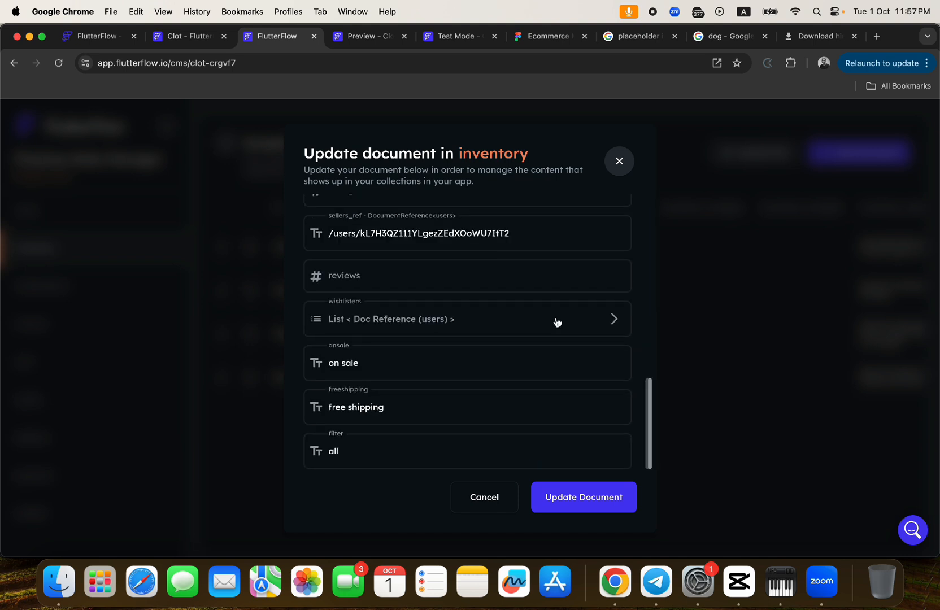
left_click_drag(370, 363, 305, 361)
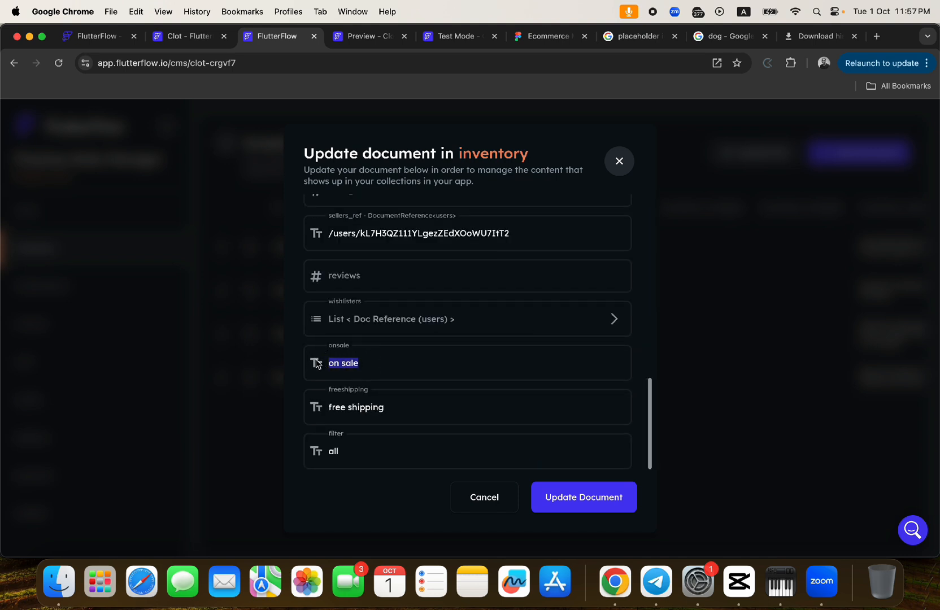
key("super+v")
left_click(594, 501)
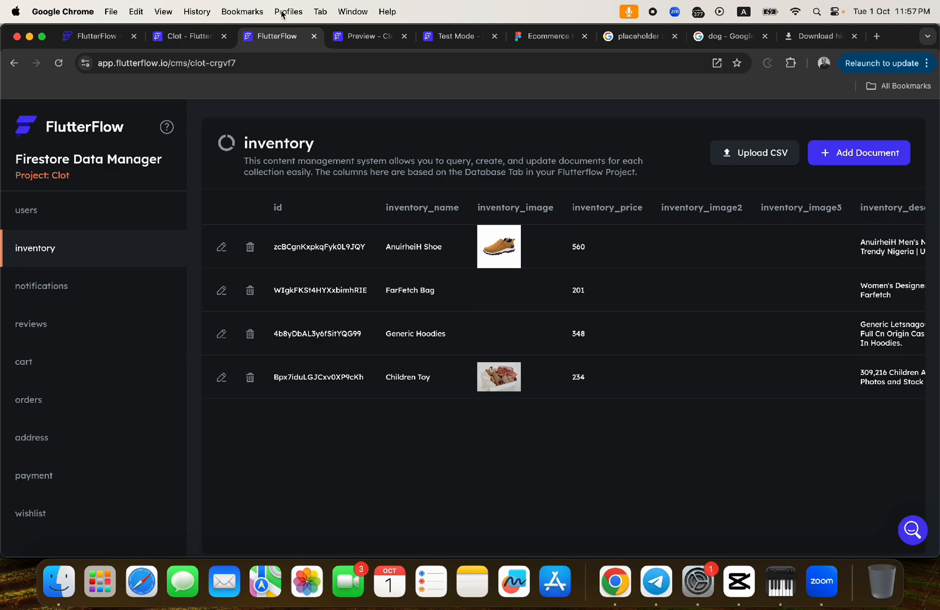
Step: Close the action flow editor and examine the backend query and On Page Load action of the shopByCategoriesSearch page
left_click(204, 37)
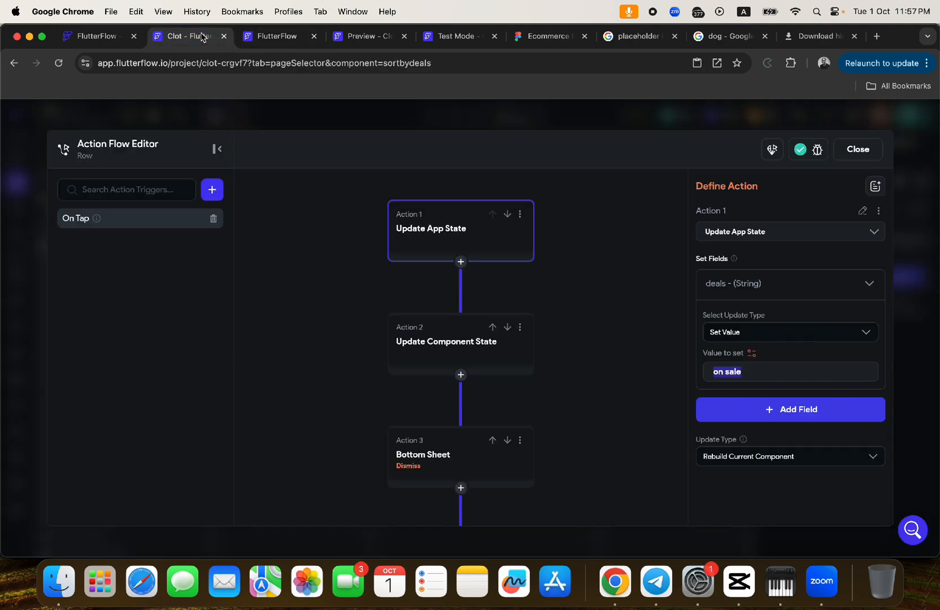
left_click(858, 149)
scroll(143, 446, "down", 3)
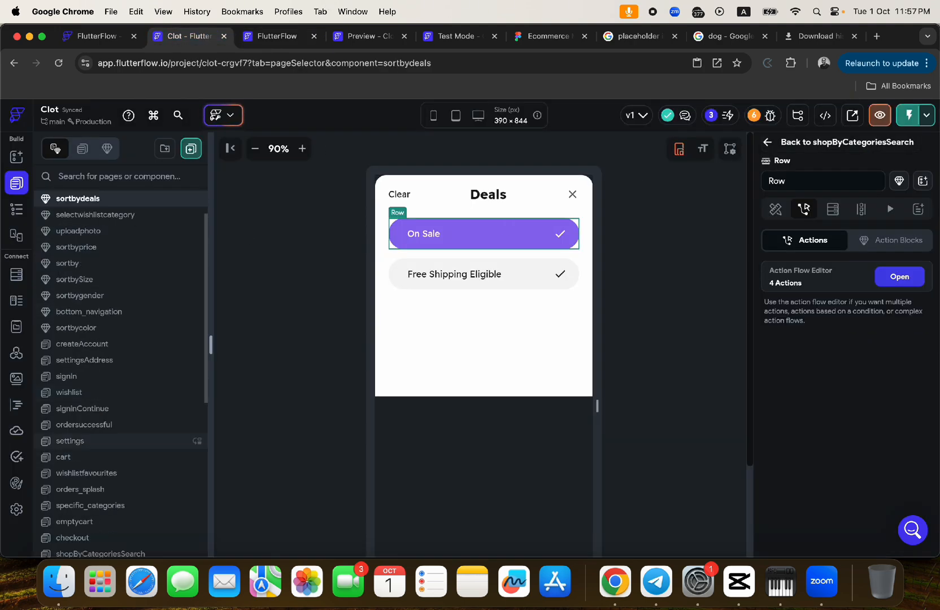
scroll(138, 443, "down", 5)
left_click(116, 372)
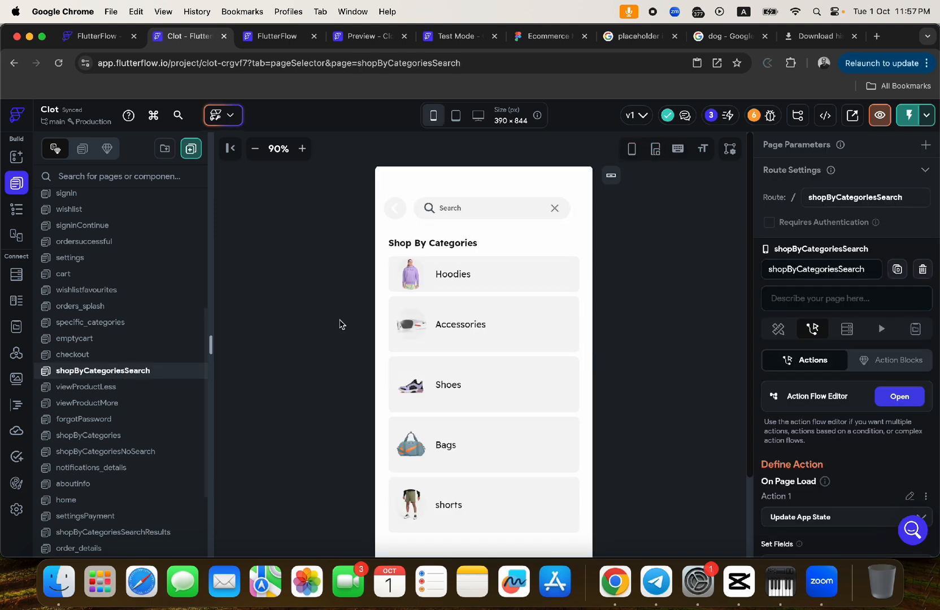
left_click(16, 208)
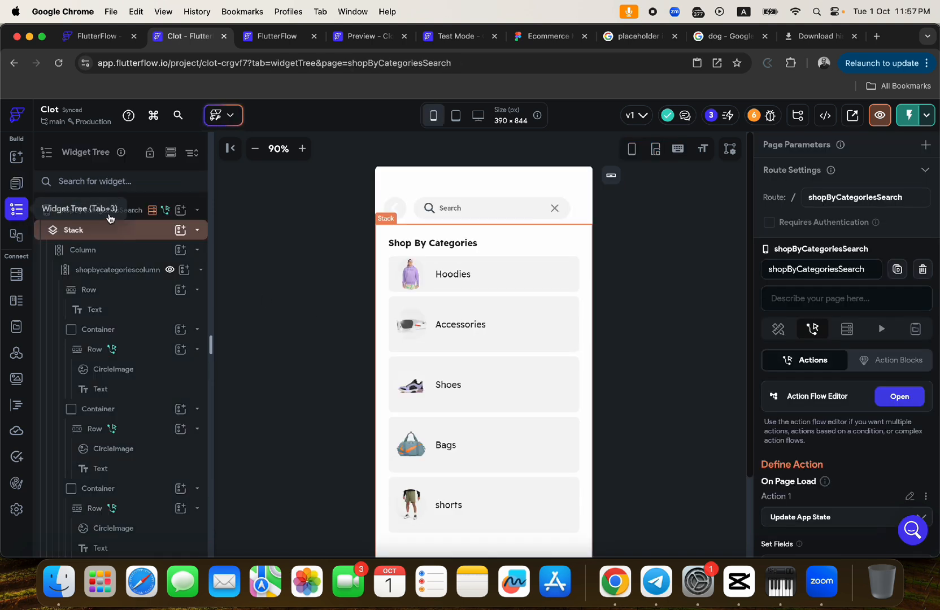
left_click(142, 211)
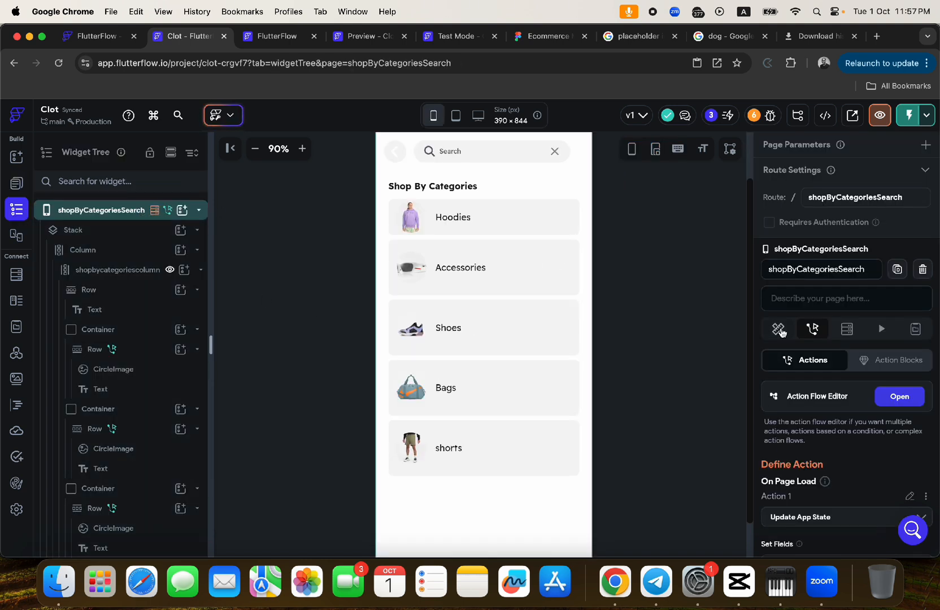
left_click(850, 332)
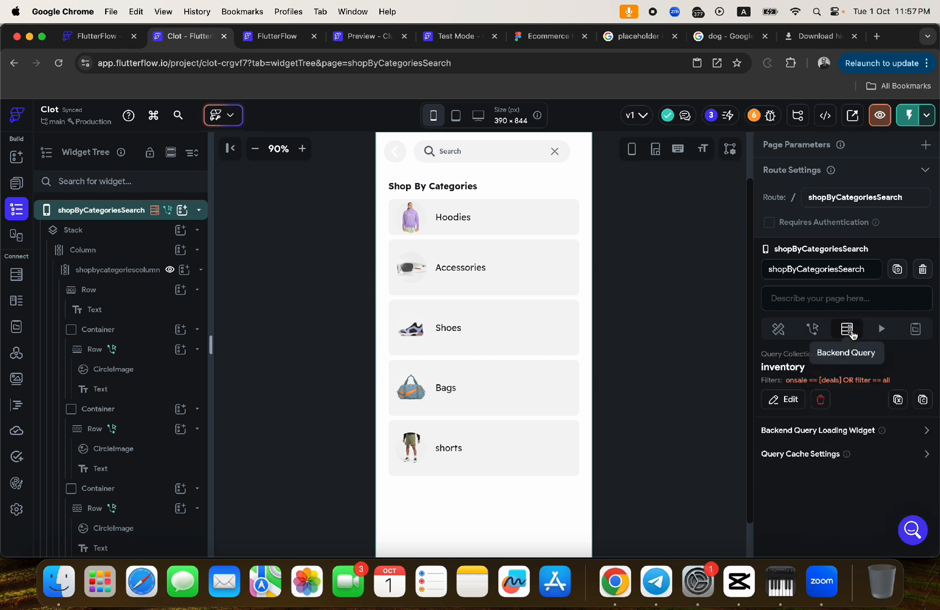
left_click(812, 328)
scroll(841, 446, "down", 3)
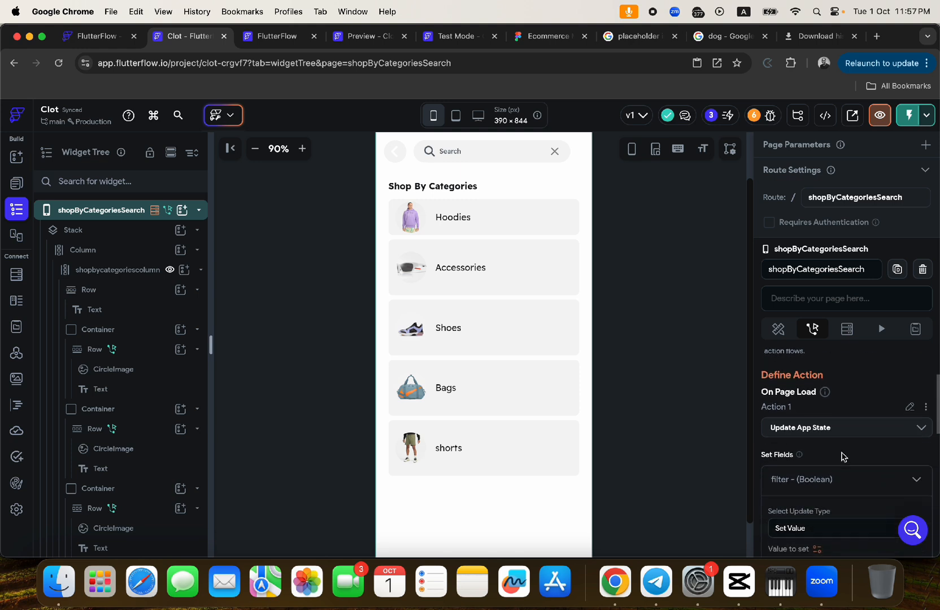
scroll(841, 457, "down", 1)
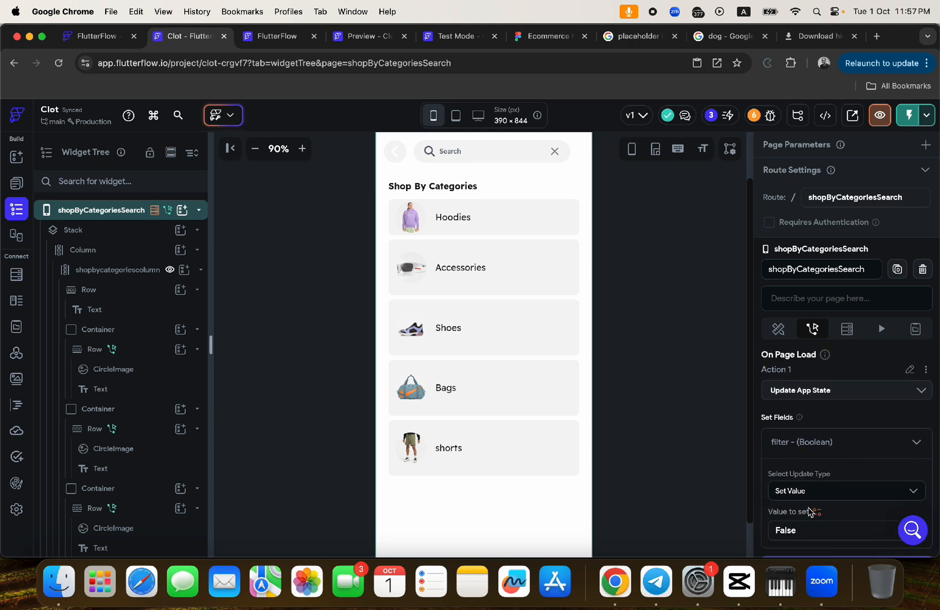
scroll(818, 360, "up", 3)
Step: Open the page's inventory backend query and inspect the field, relation and value of Filter 1
left_click(847, 328)
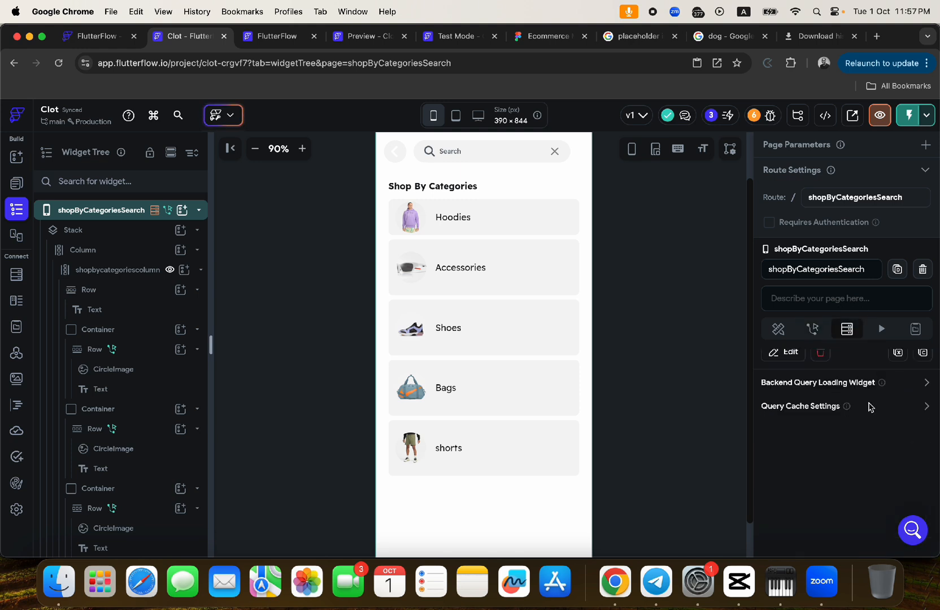
left_click(787, 399)
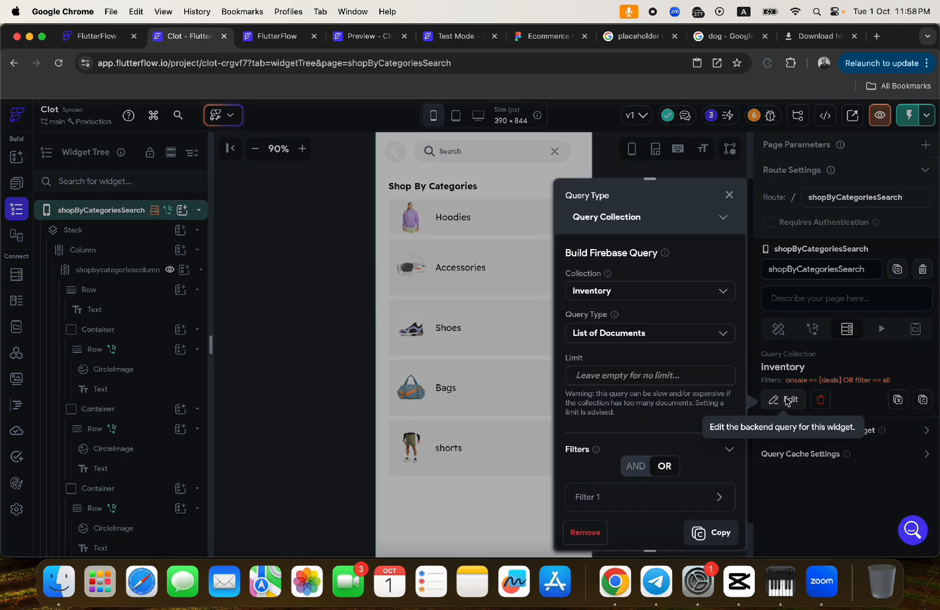
scroll(644, 375, "down", 3)
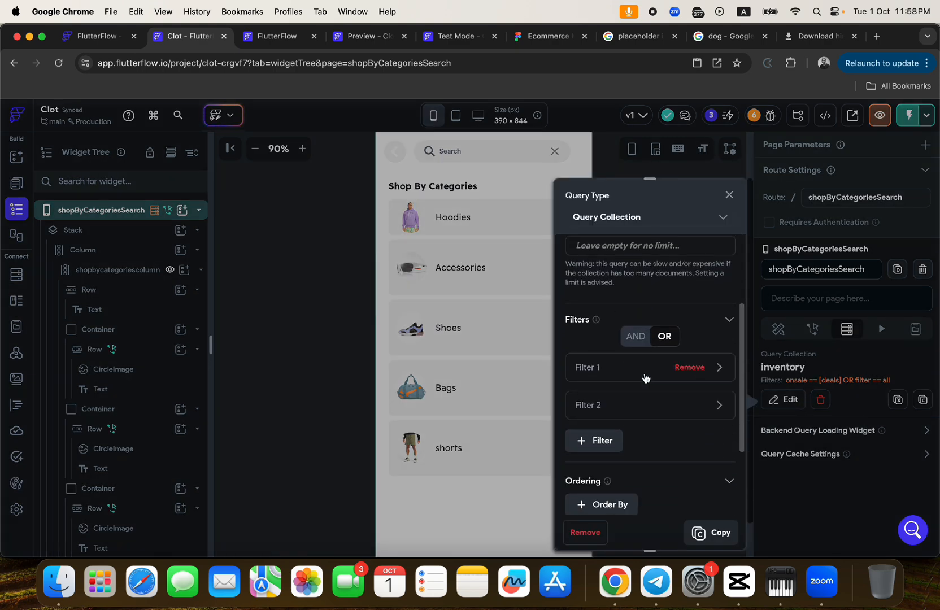
left_click(591, 376)
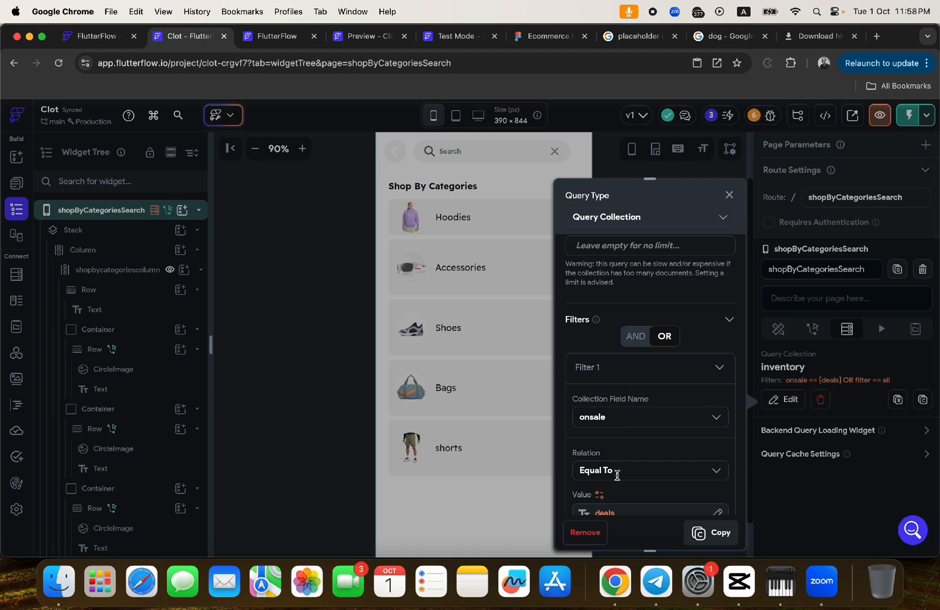
scroll(616, 473, "down", 3)
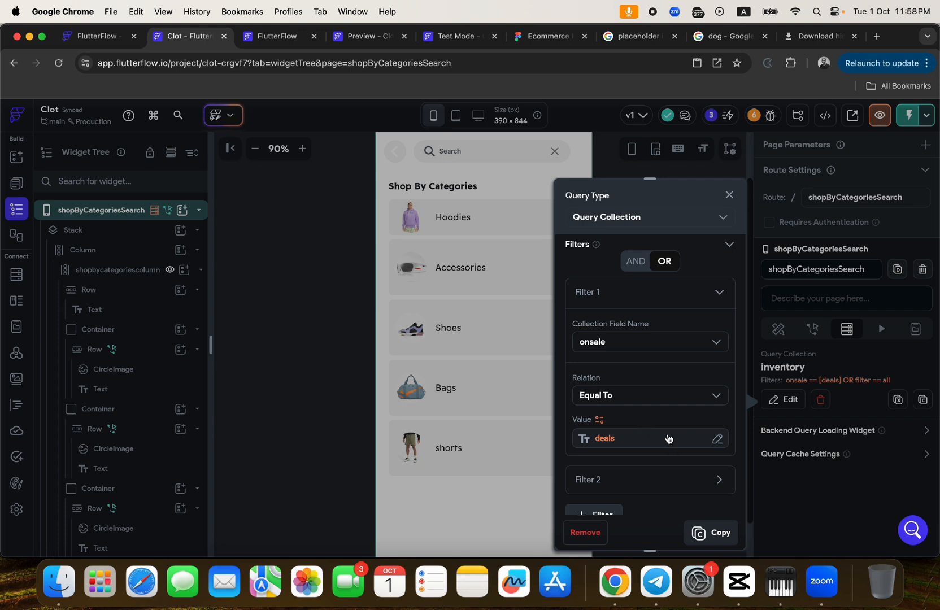
Step: Examine the field, relation and value of Filter 1 and Filter 2 in the inventory query, and close the query settings
scroll(669, 441, "down", 2)
scroll(666, 440, "up", 2)
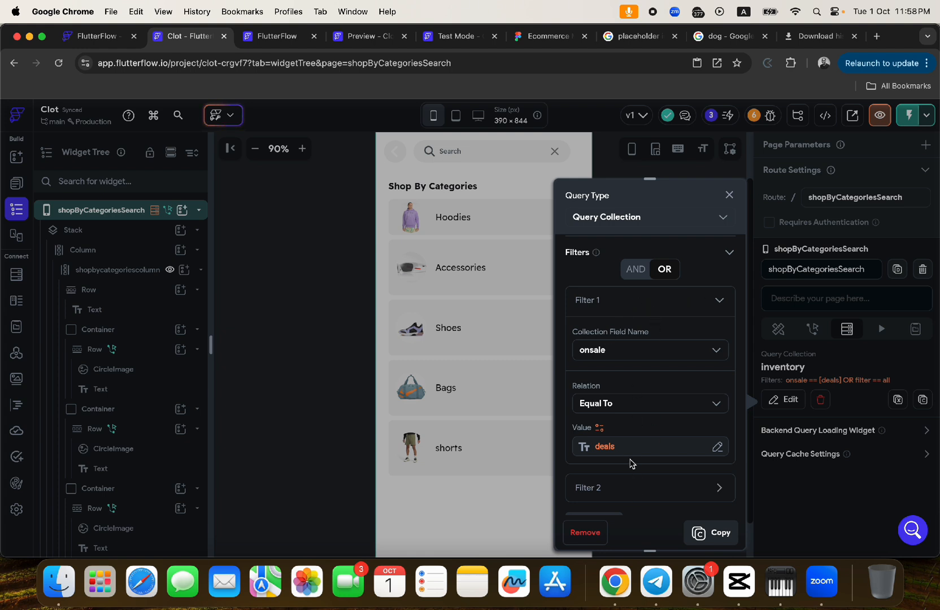
scroll(631, 463, "down", 3)
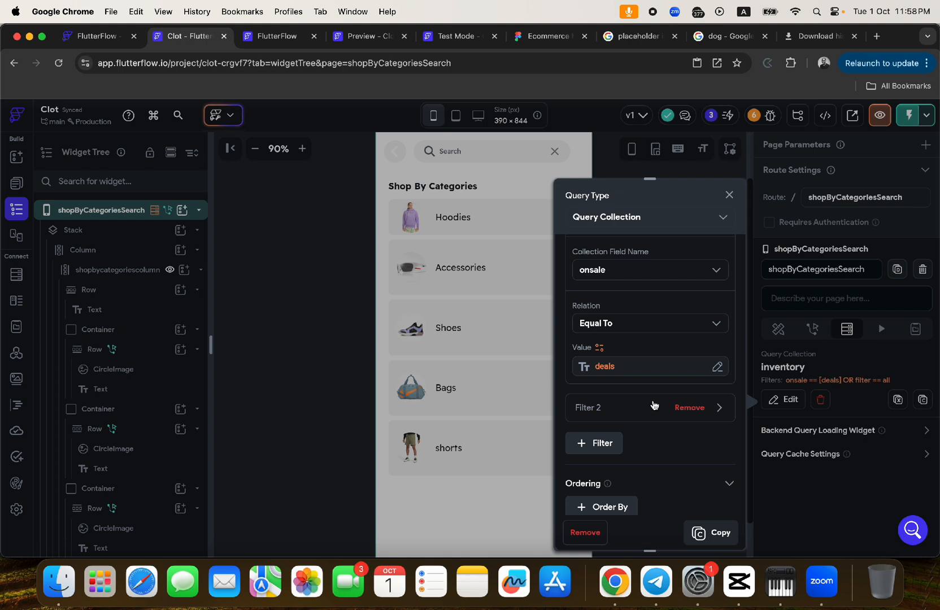
scroll(652, 338, "up", 3)
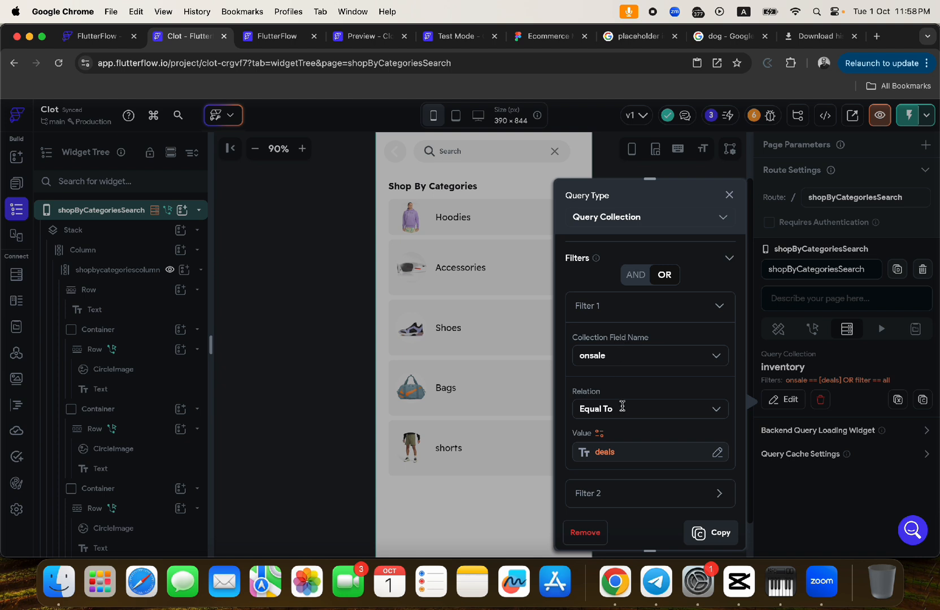
scroll(621, 411, "down", 3)
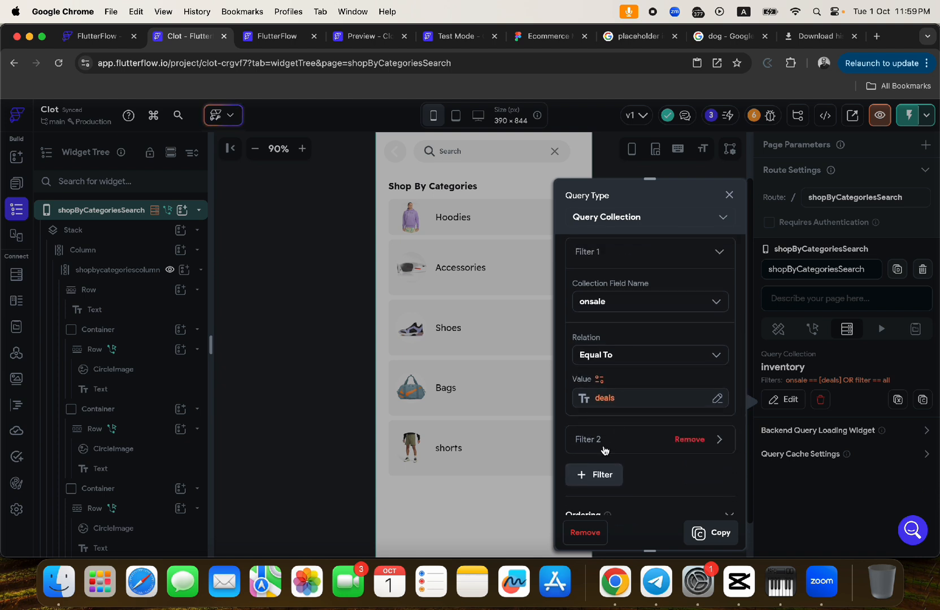
left_click(593, 445)
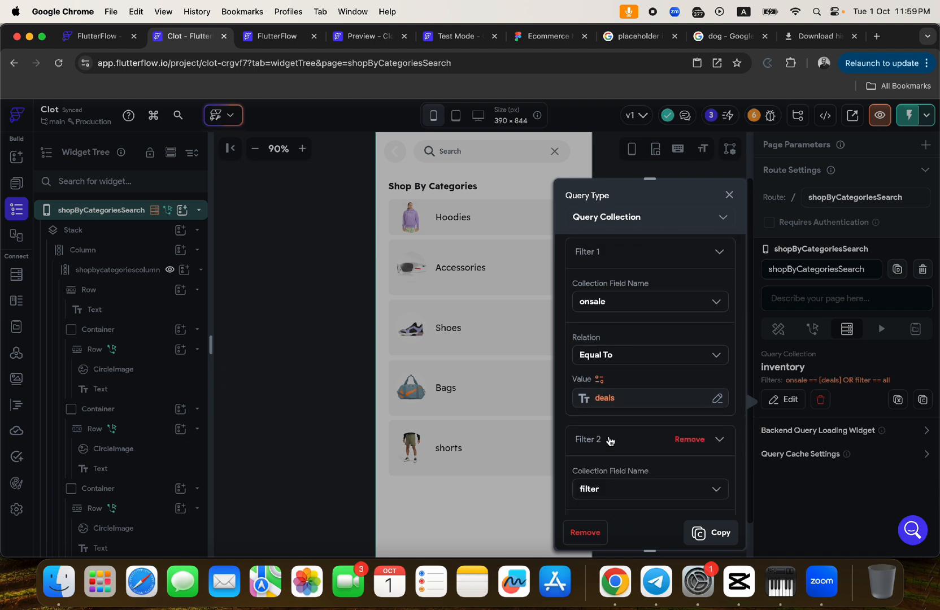
scroll(609, 441, "down", 3)
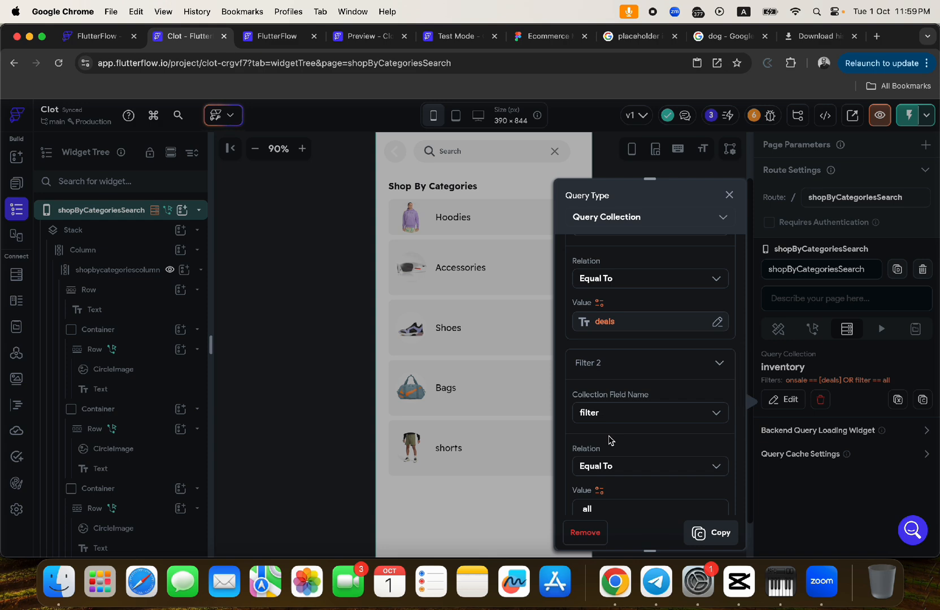
scroll(610, 440, "down", 2)
left_click(729, 195)
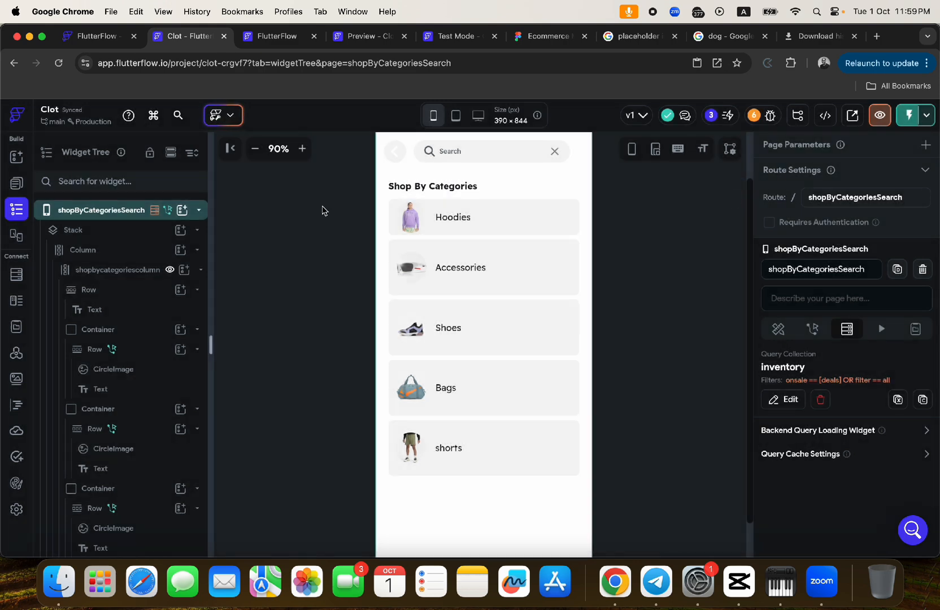
Step: Review the Firestore settings, including the collection permissions and rules code, and return to the project's page list
left_click(16, 274)
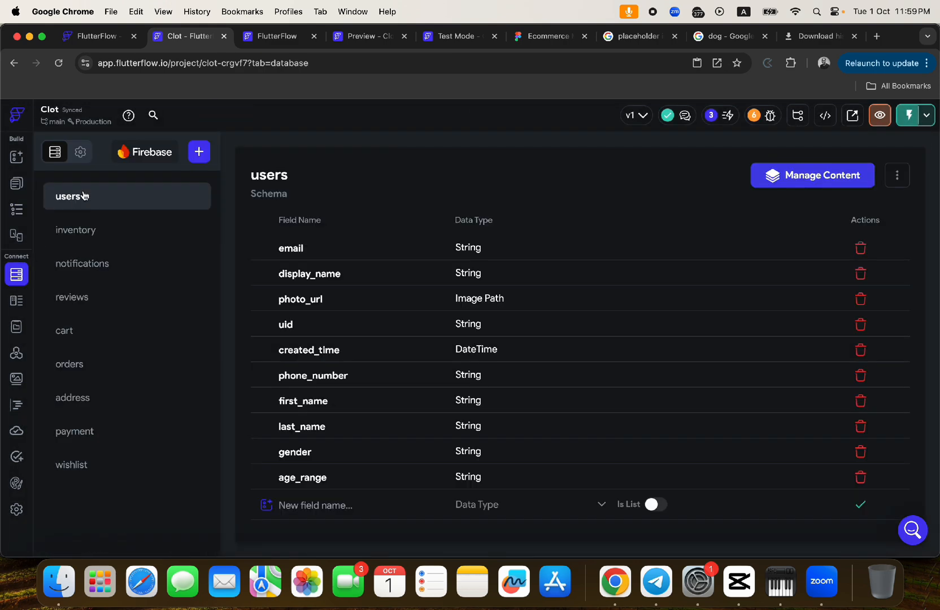
left_click(82, 157)
scroll(607, 358, "down", 5)
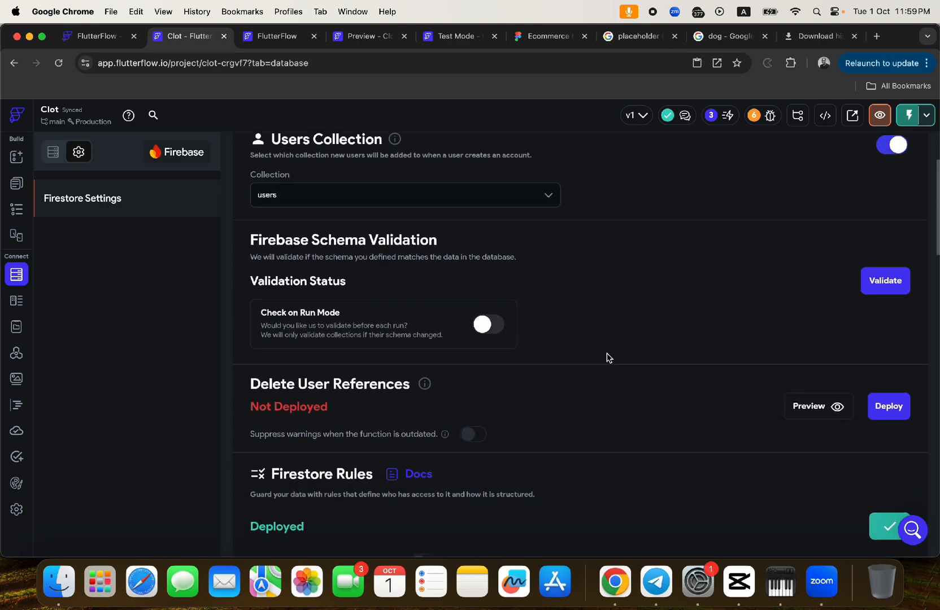
scroll(607, 357, "down", 5)
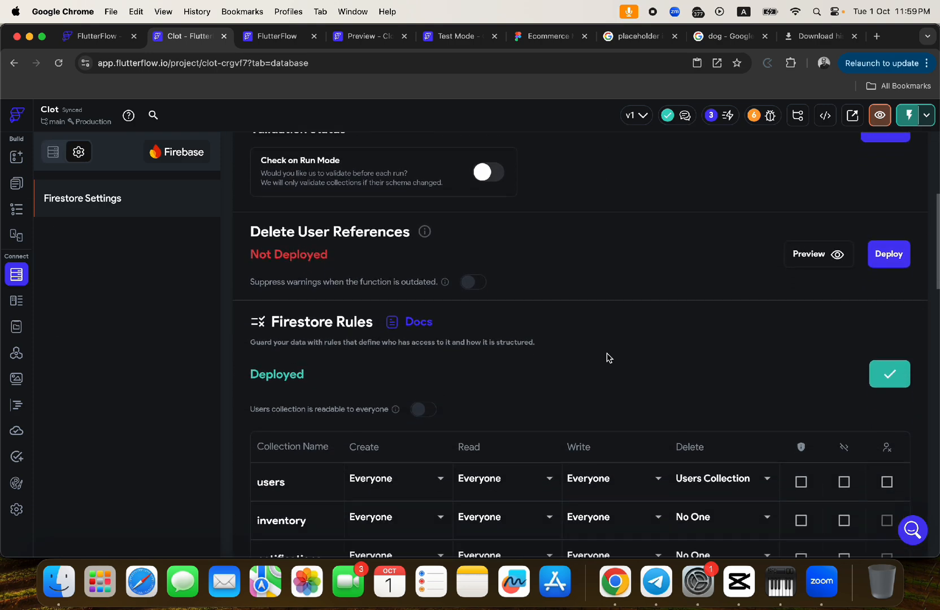
scroll(607, 358, "down", 15)
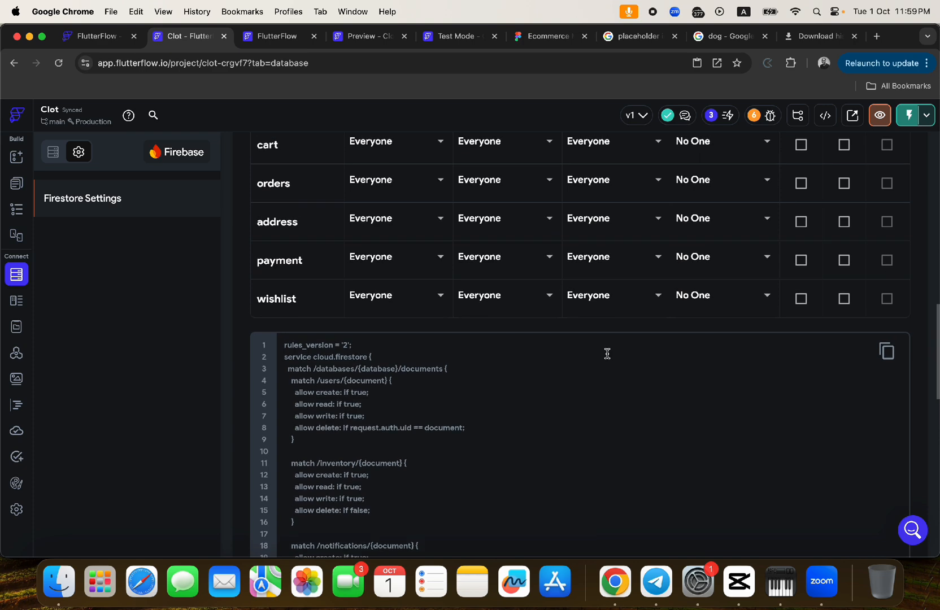
scroll(607, 354, "up", 20)
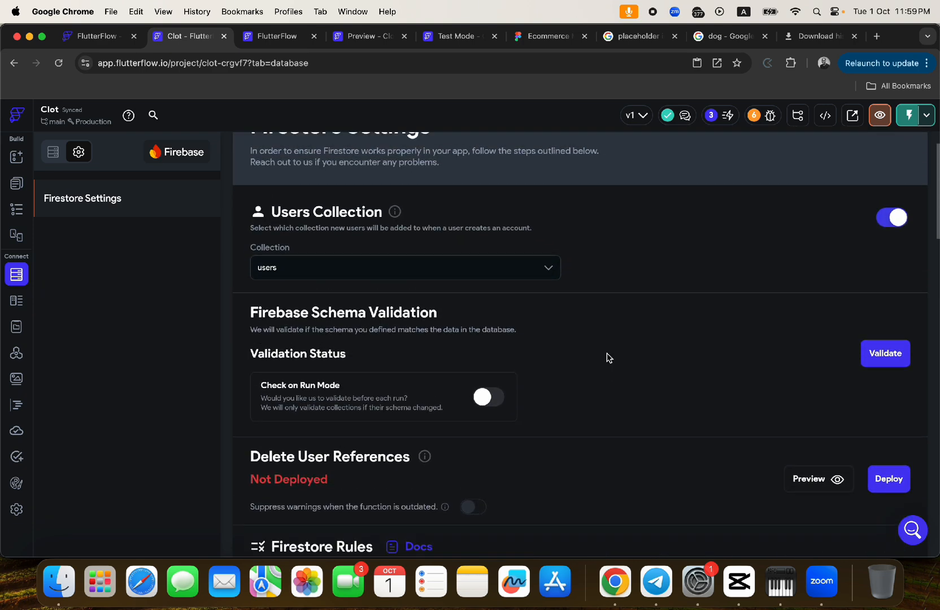
scroll(607, 357, "down", 6)
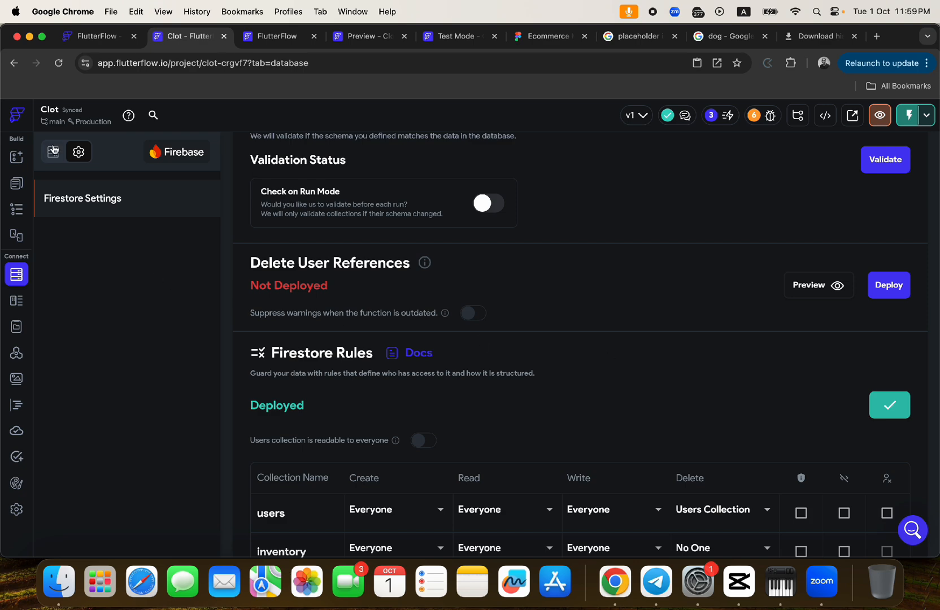
left_click(19, 190)
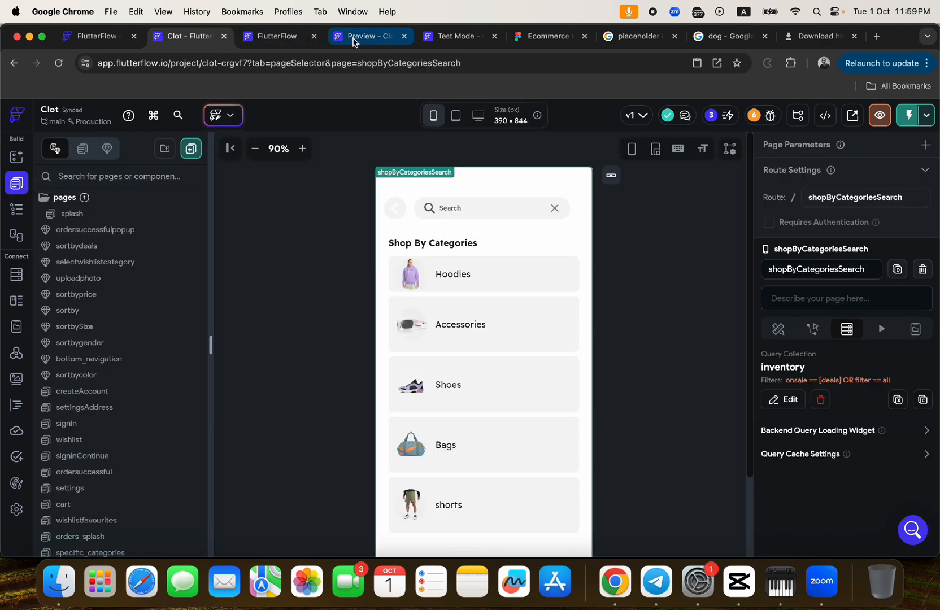
Step: In the Test Mode browser tab, choose On Sale in the Deals filter and search the page for hoodies
left_click(457, 37)
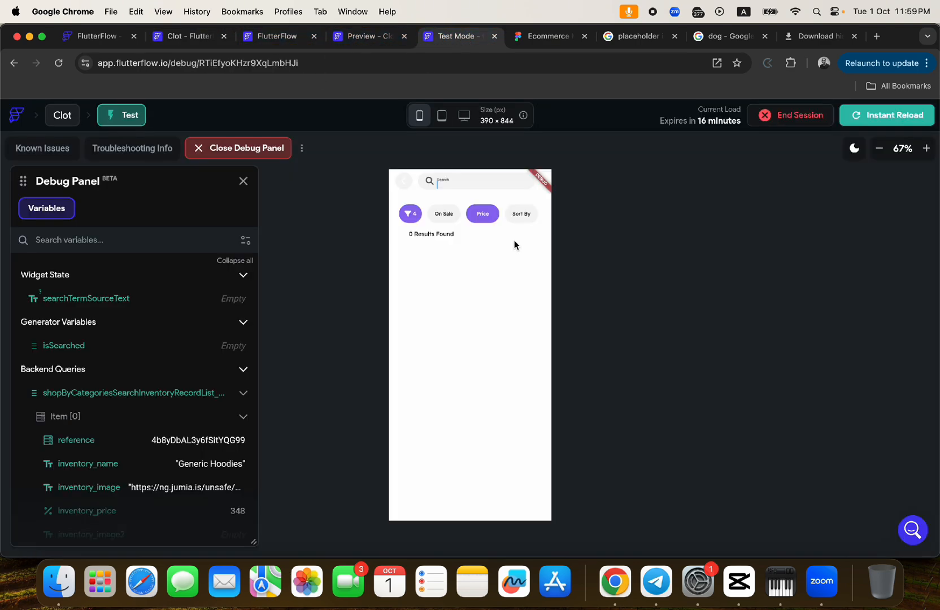
left_click(444, 214)
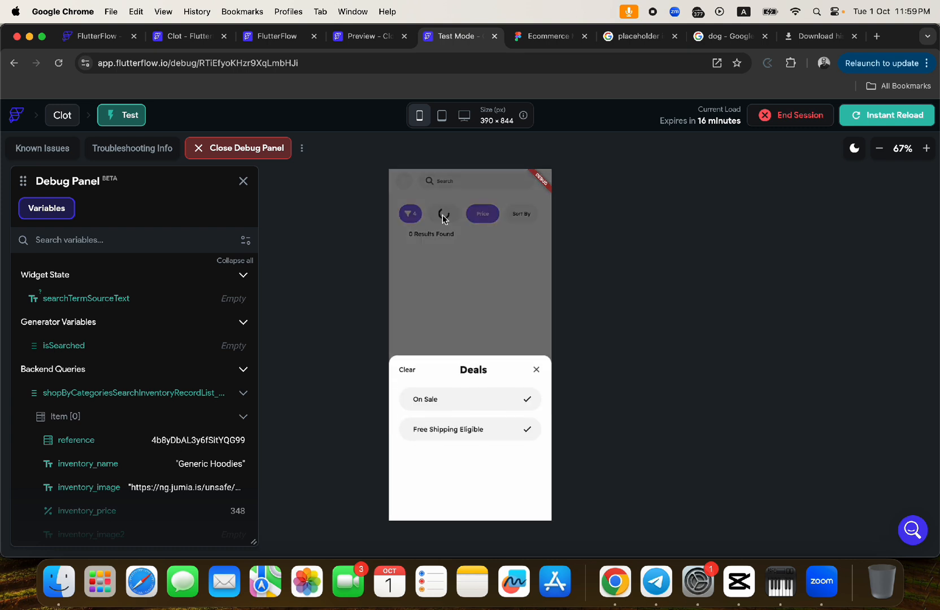
left_click(452, 406)
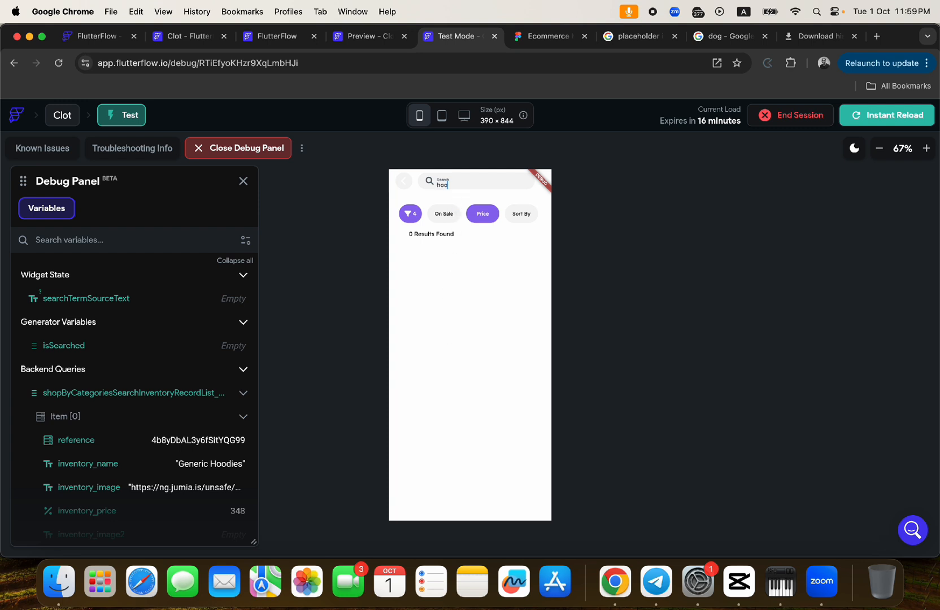
type("s")
key("Return")
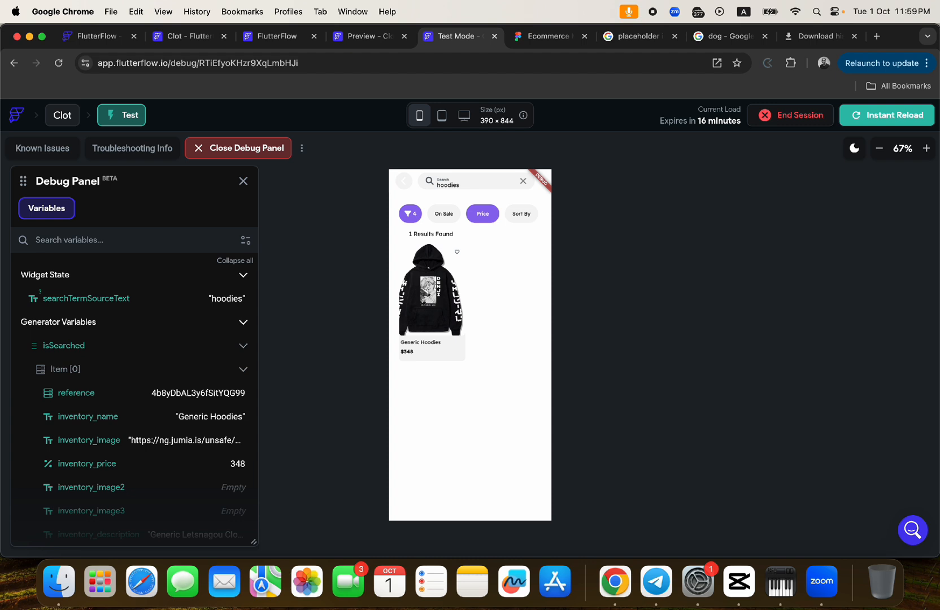
Step: Reopen the Deals filter over the hoodies results and select Free Shipping Eligible and On Sale
left_click(445, 220)
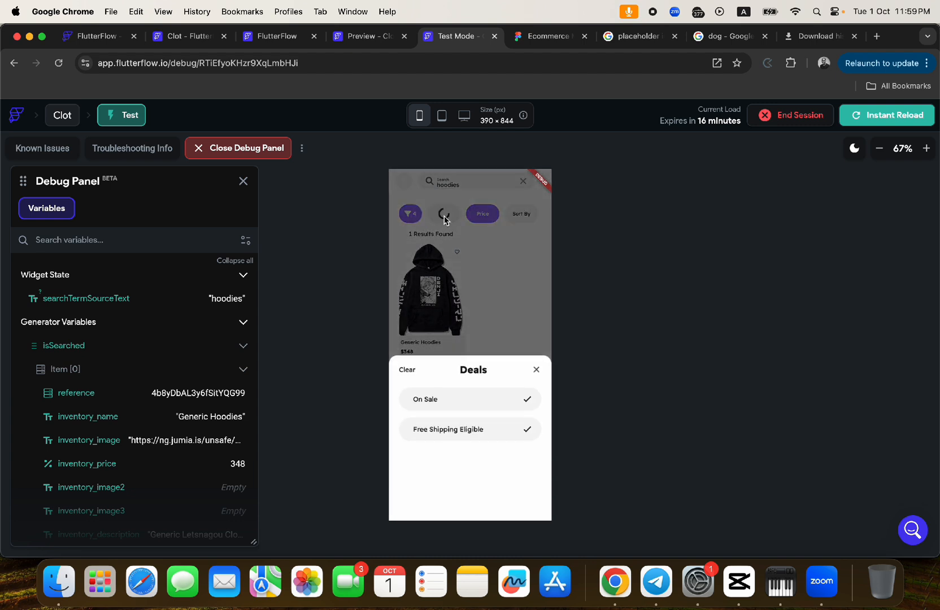
left_click(447, 434)
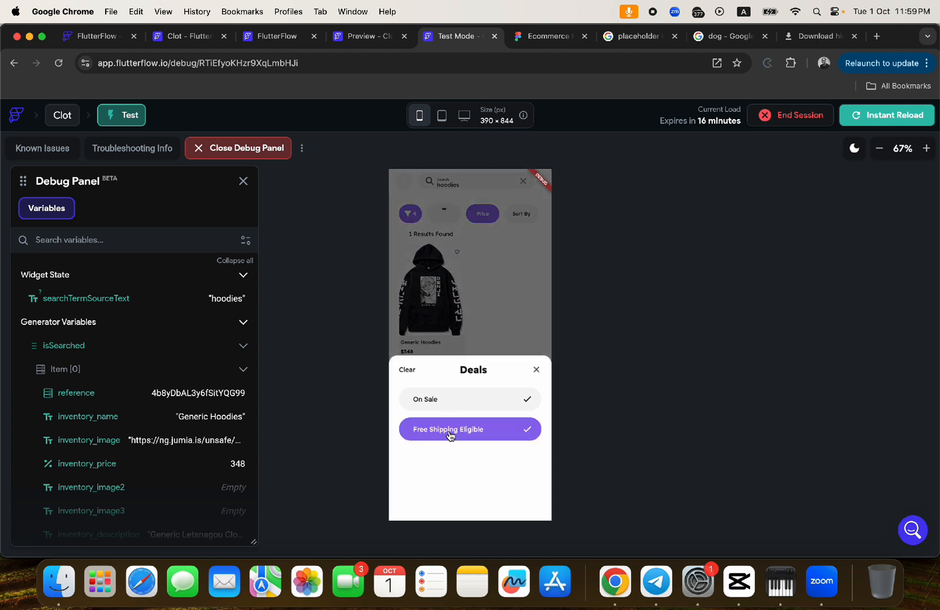
left_click(446, 398)
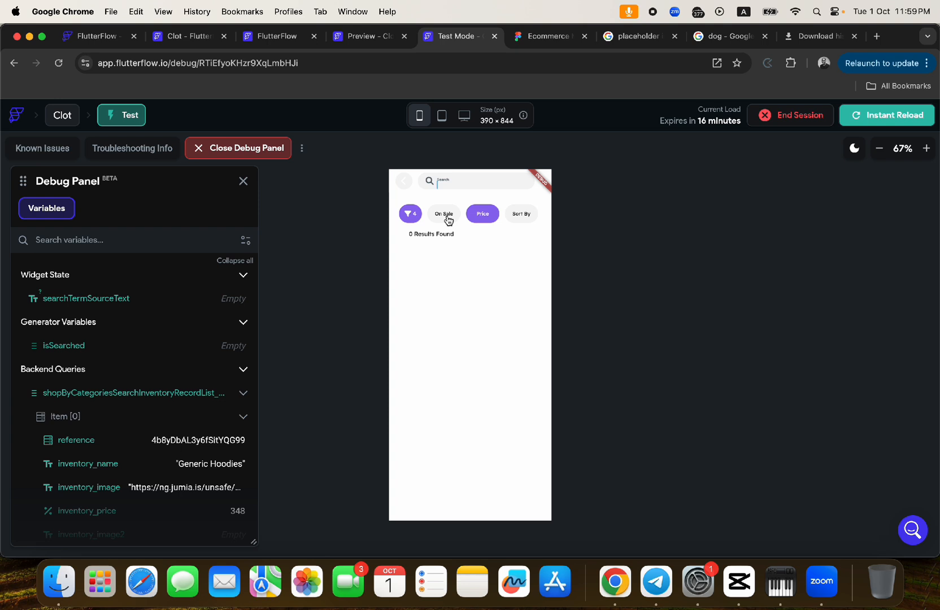
Step: Check the onsale, freeshipping and filter fields of the inventory documents in the Firestore Data Manager
left_click(266, 38)
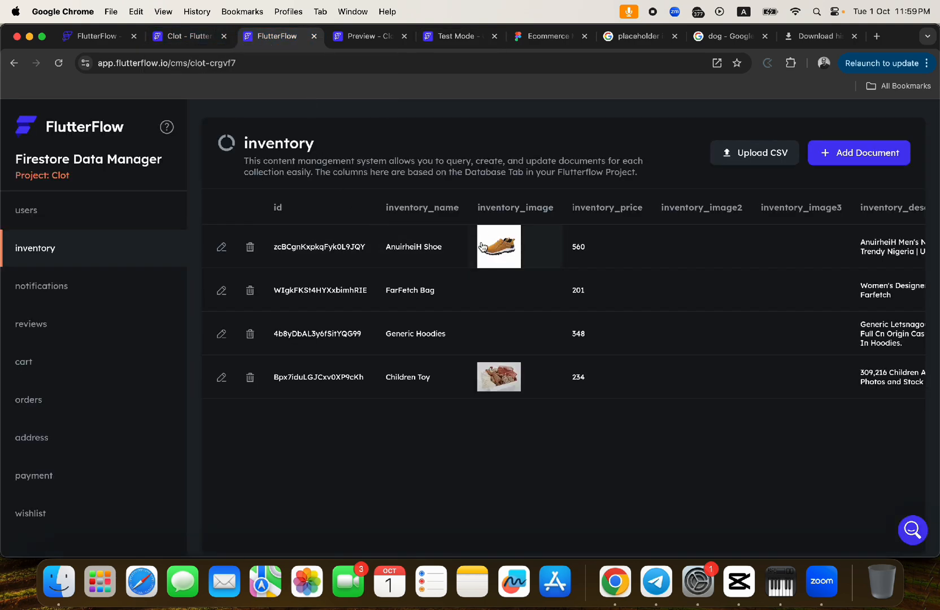
scroll(552, 258, "right", 10)
scroll(554, 258, "right", 5)
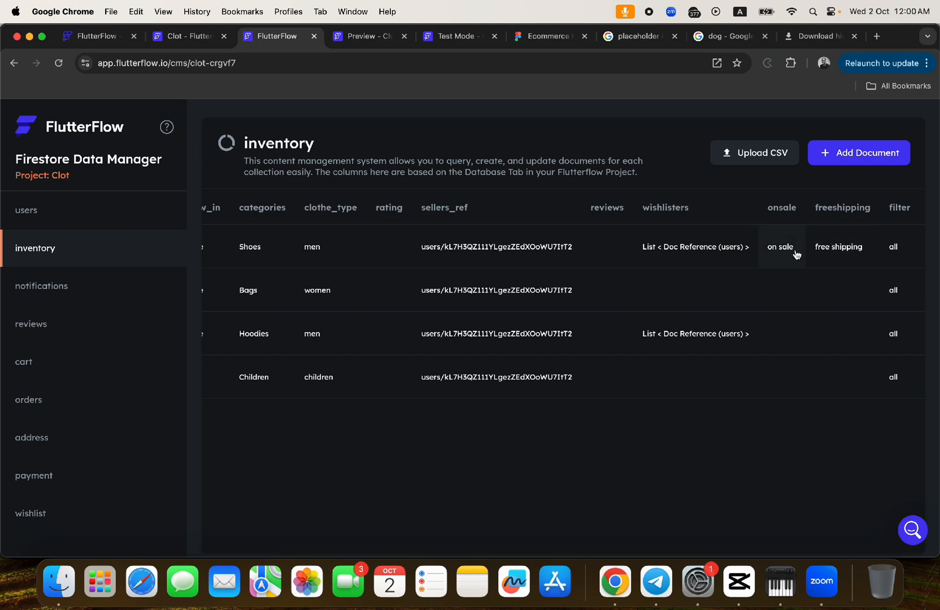
scroll(545, 243, "left", 7)
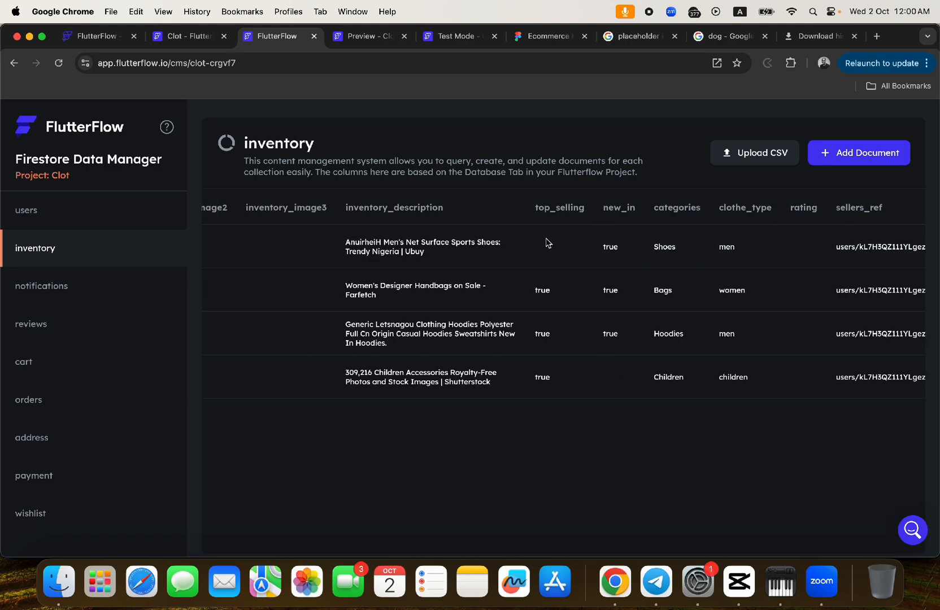
scroll(546, 242, "left", 3)
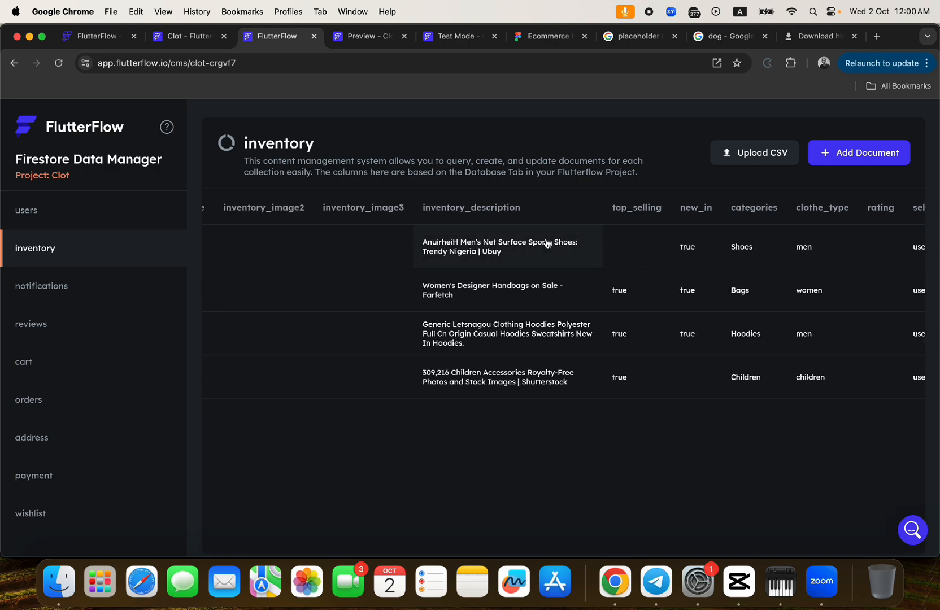
Step: Switch to the Test Mode tab and try the back button on the app's search results page
left_click(445, 44)
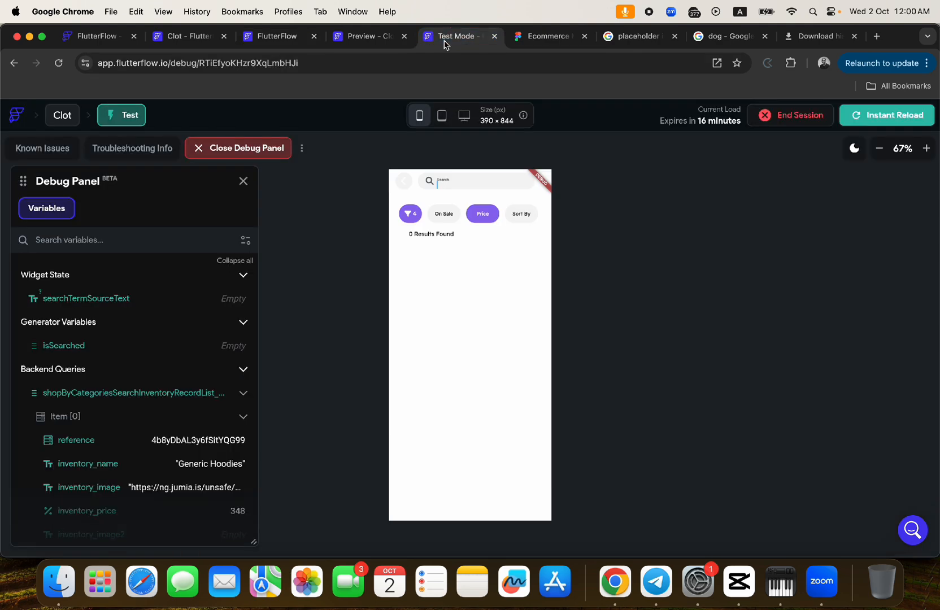
left_click(404, 181)
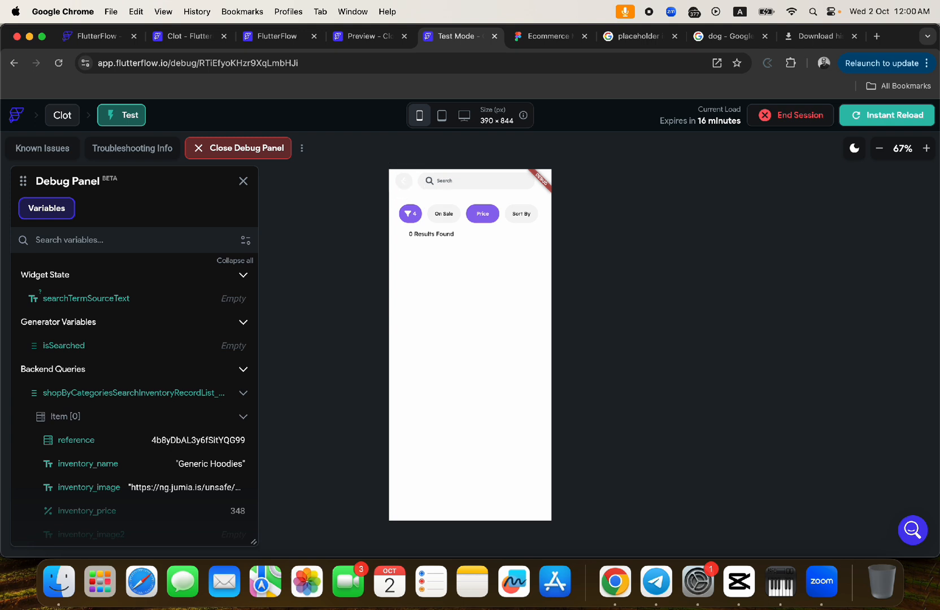